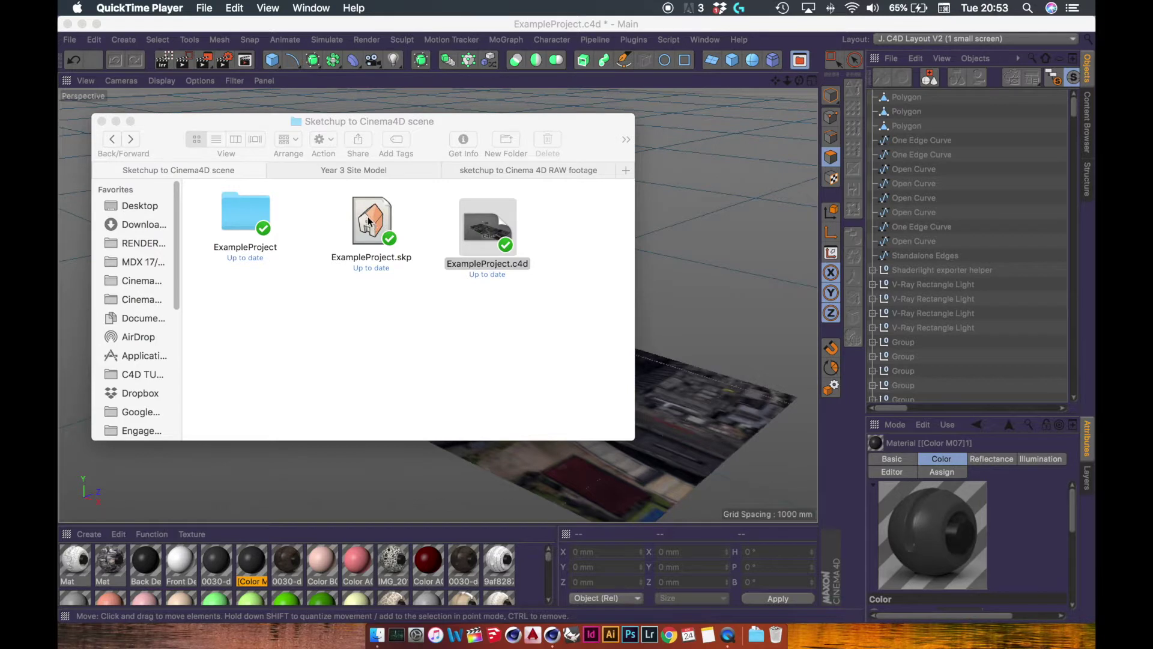
Switch to Cinema 4D and view the imported site model in the perspective view
double_click(369, 221)
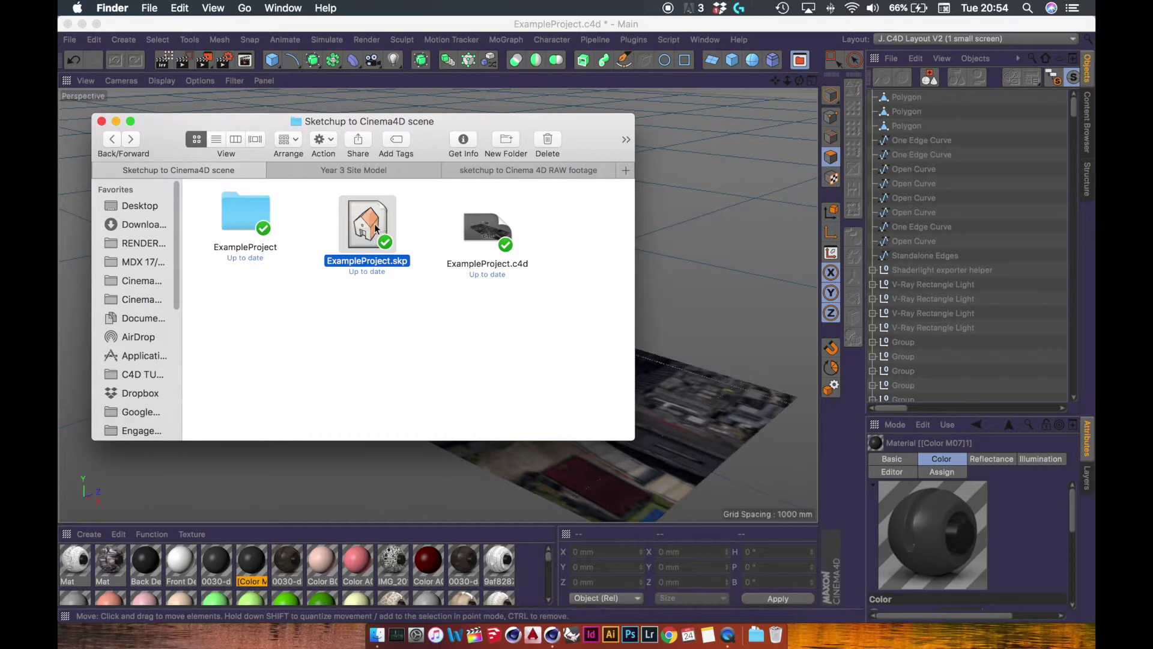
mouse_move(373, 227)
mouse_down()
mouse_move(379, 252)
mouse_move(601, 316)
mouse_move(697, 312)
mouse_move(771, 258)
mouse_move(769, 229)
mouse_move(373, 230)
mouse_up()
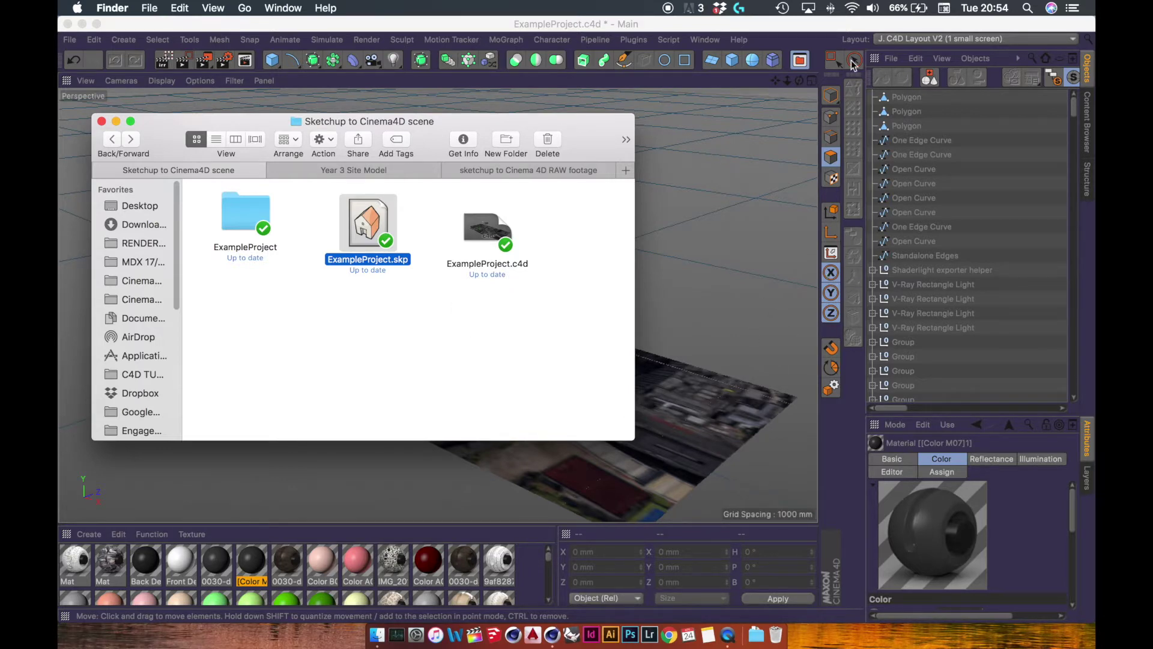
click(798, 40)
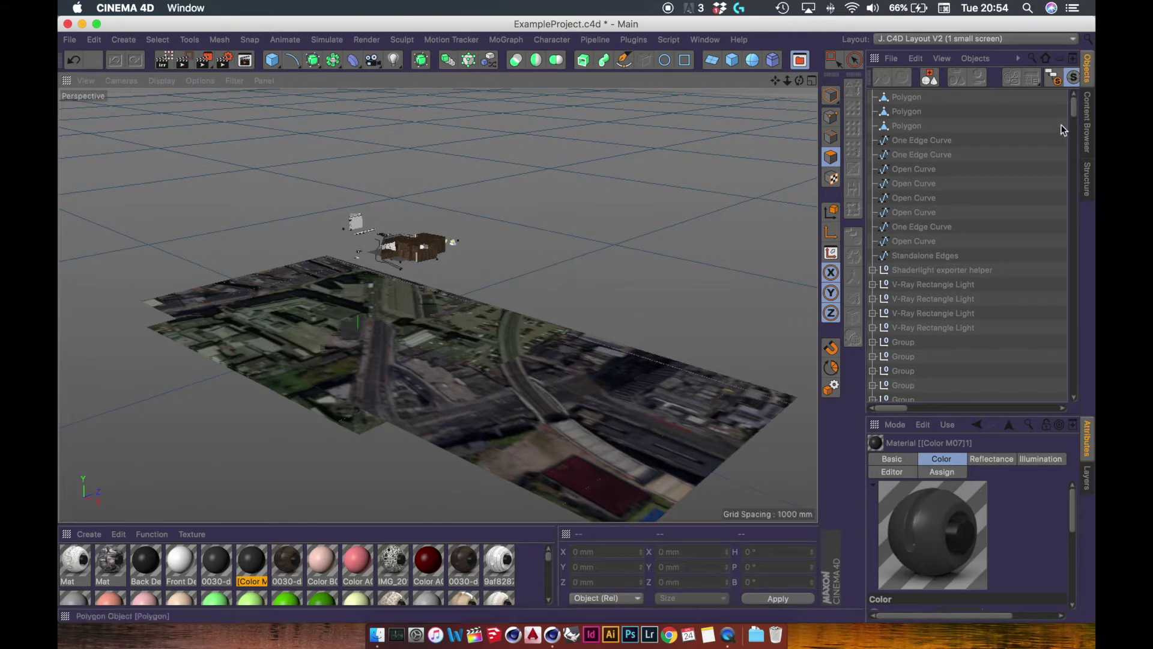
scroll(376, 320, up, 3)
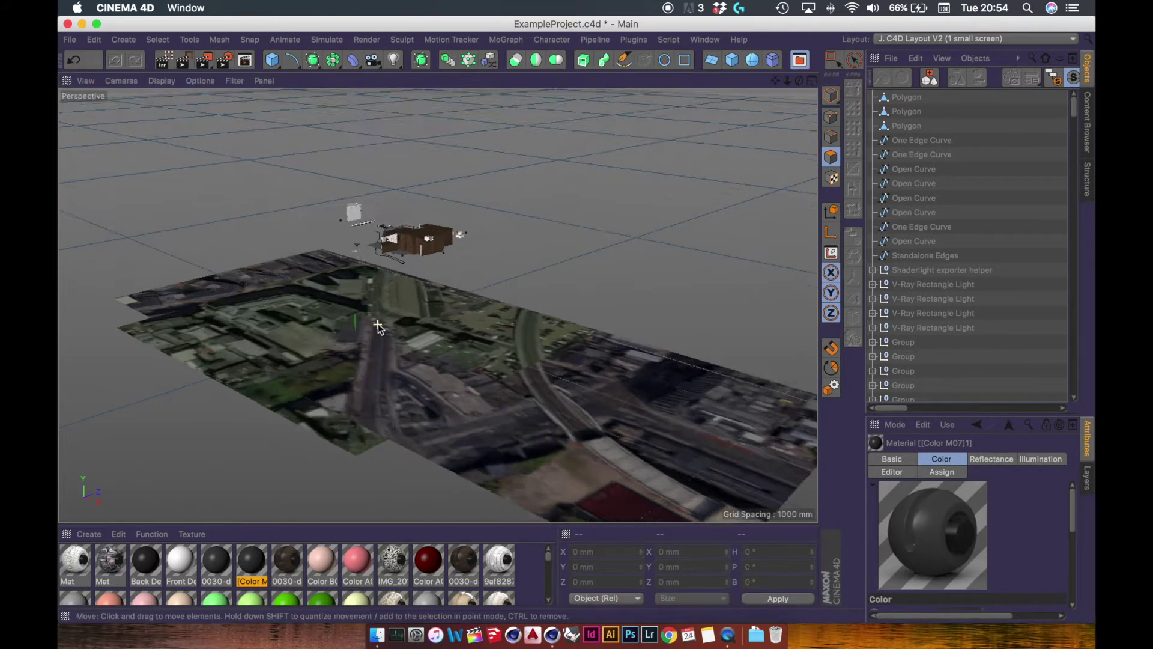
scroll(377, 320, down, 2)
scroll(391, 325, up, 1)
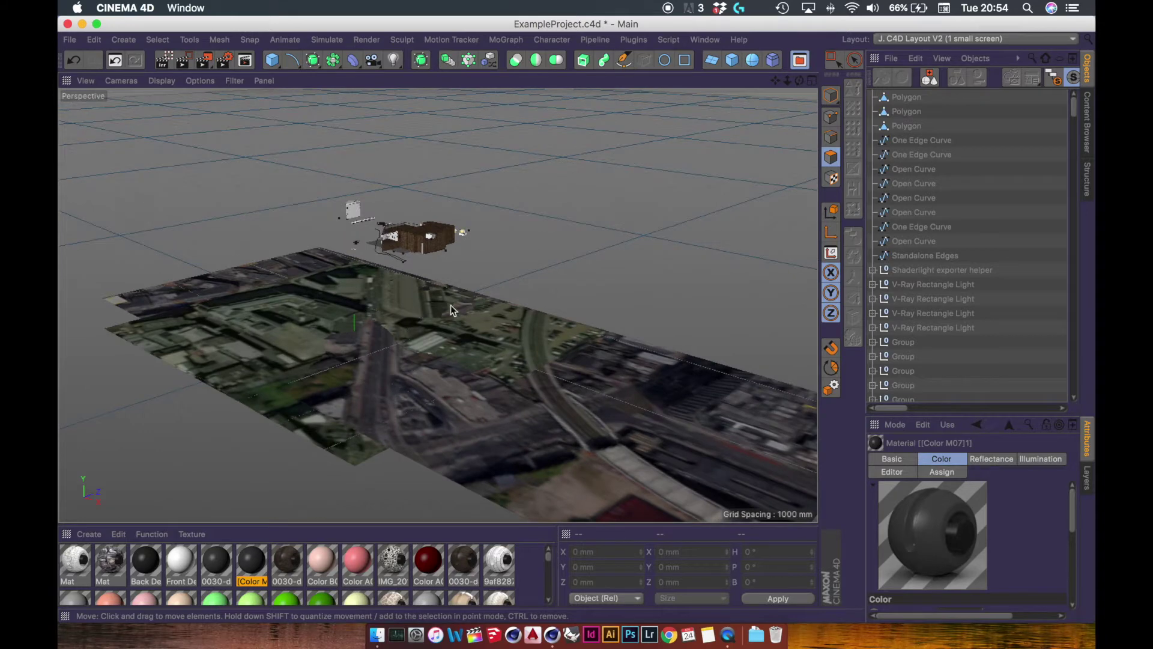
Switch to Finder, look through the texture images in the ExampleProject folder, and return to the parent folder
key(super+Tab)
drag(370, 218, 378, 226)
drag(251, 220, 260, 227)
double_click(261, 224)
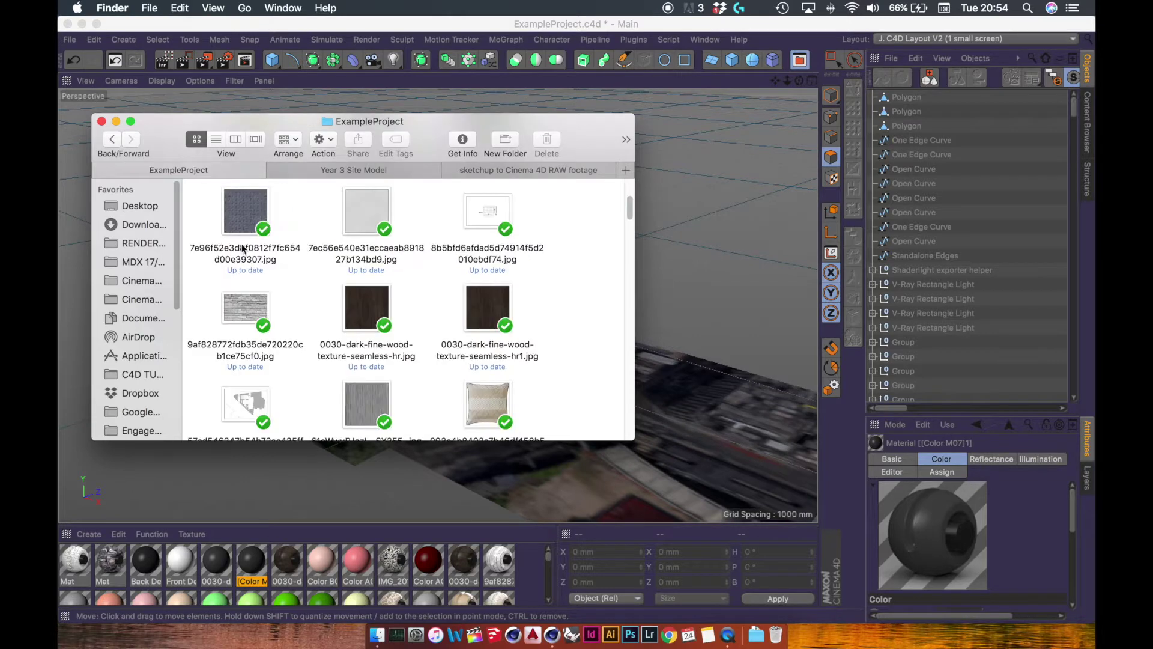
drag(630, 209, 626, 172)
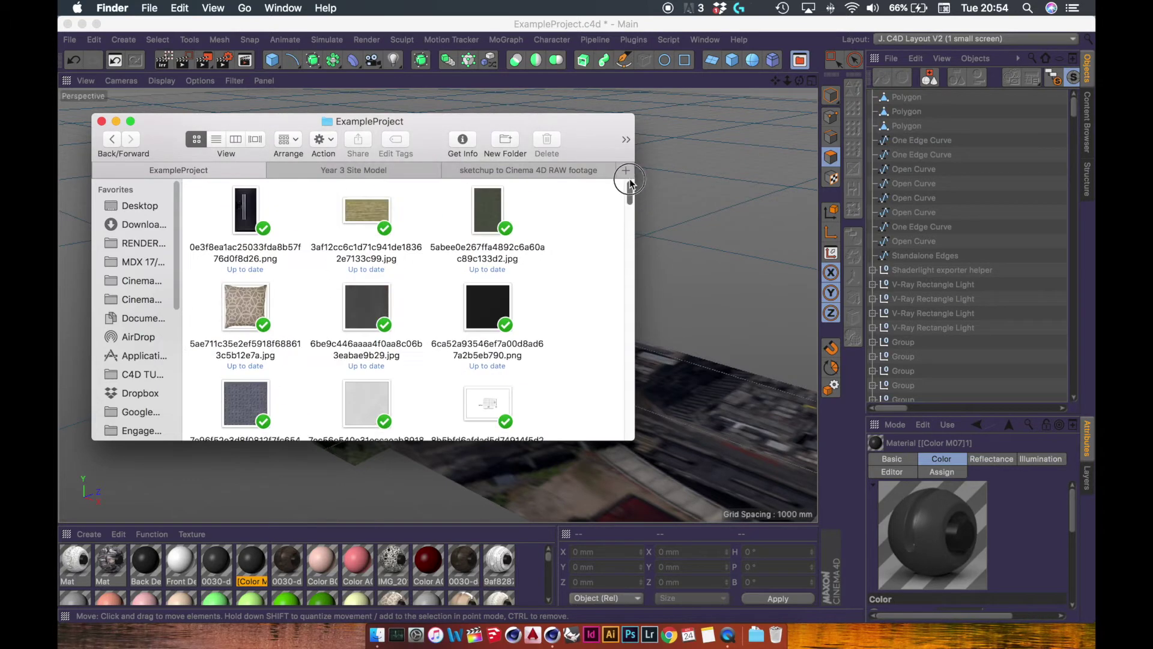
click(111, 139)
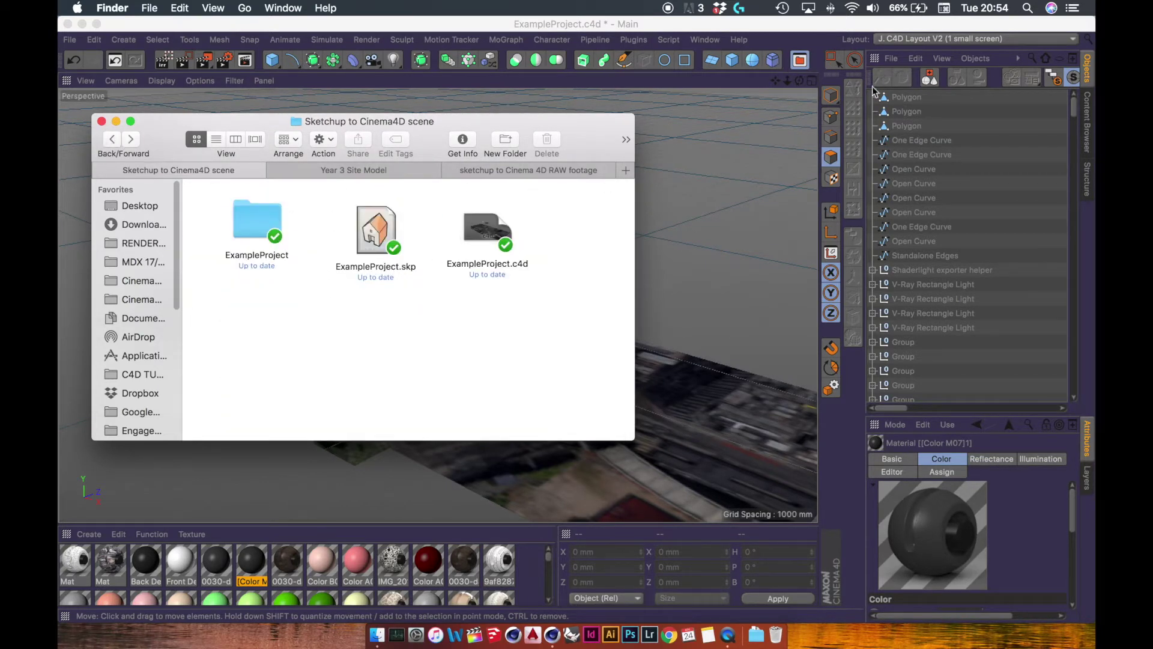
Return to Cinema 4D and browse the imported object list, inspecting several Componente#16 nulls and the first American style fridge freezer
click(1076, 116)
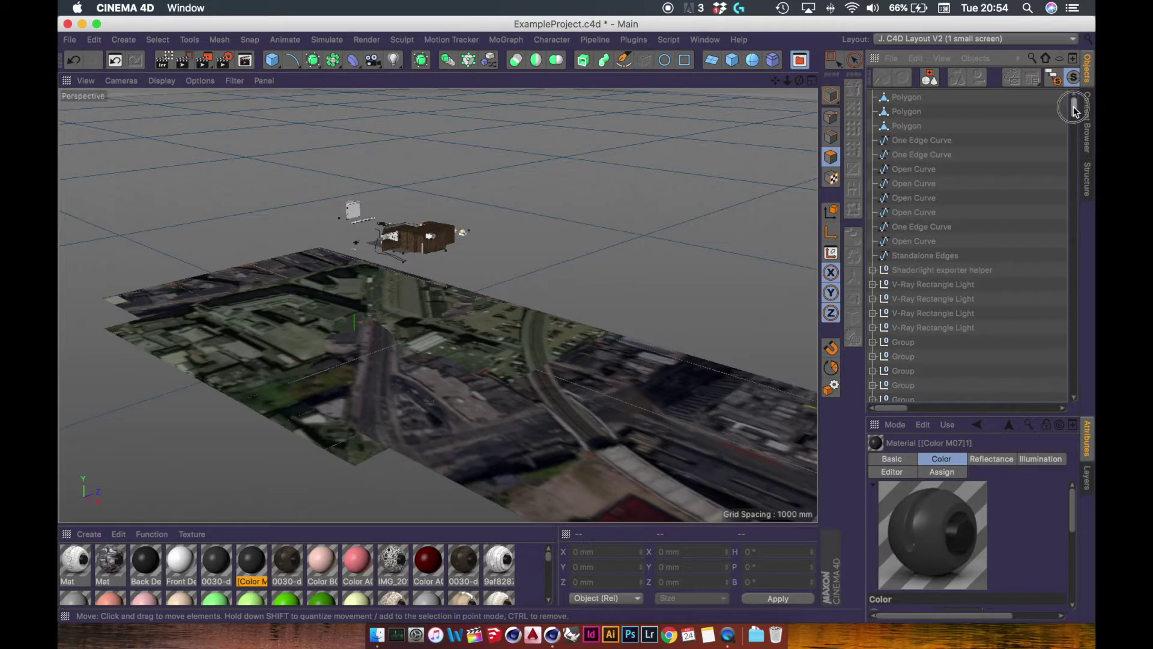
drag(1073, 107, 1074, 374)
click(921, 260)
click(923, 247)
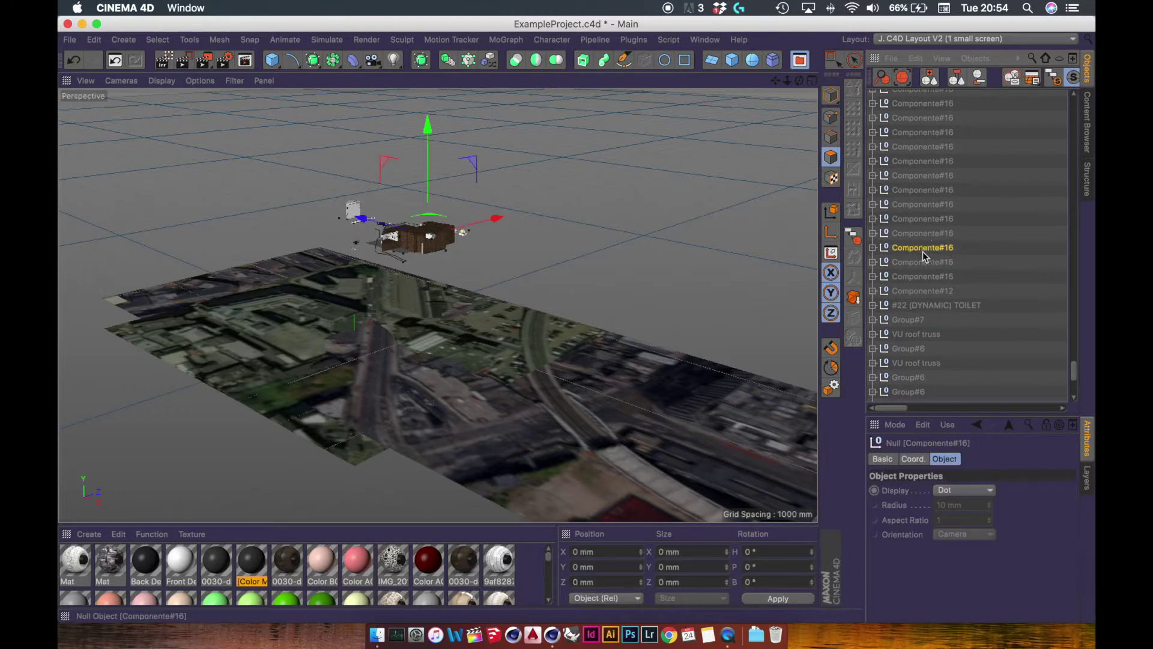
click(922, 233)
click(925, 218)
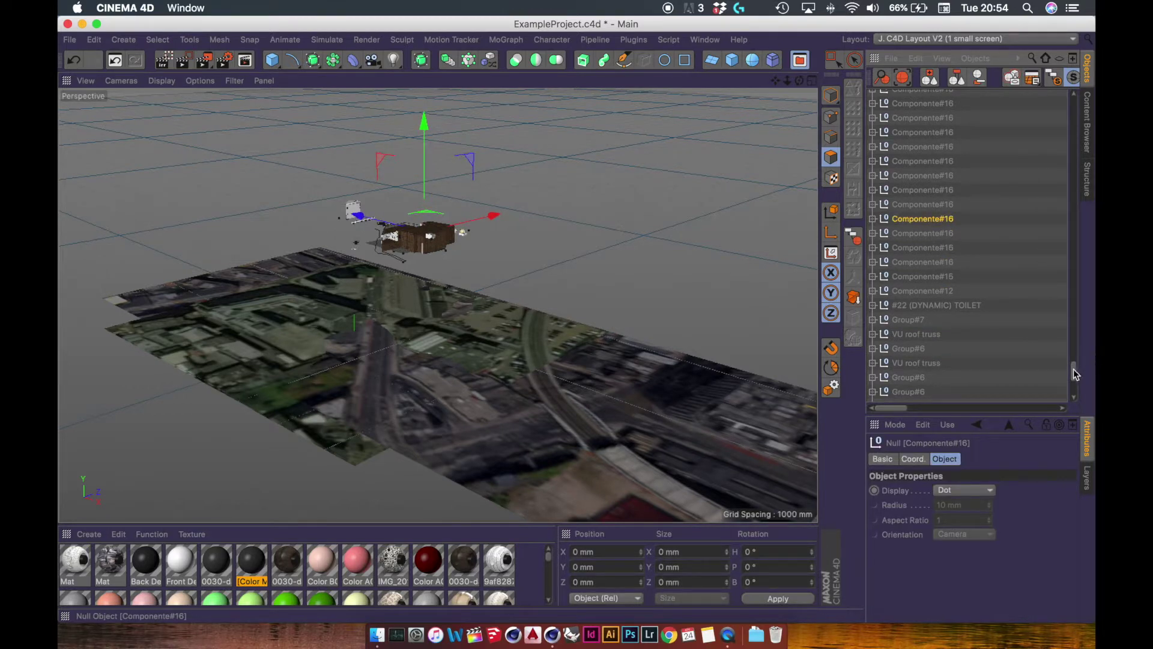
drag(1075, 368, 1067, 302)
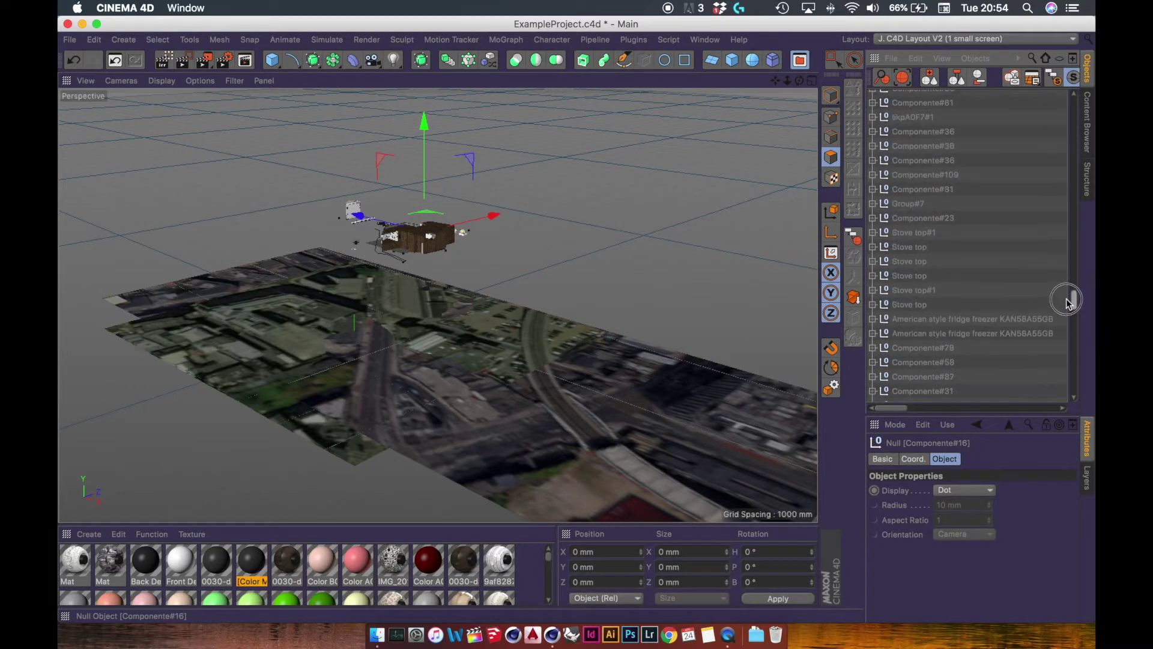
click(910, 322)
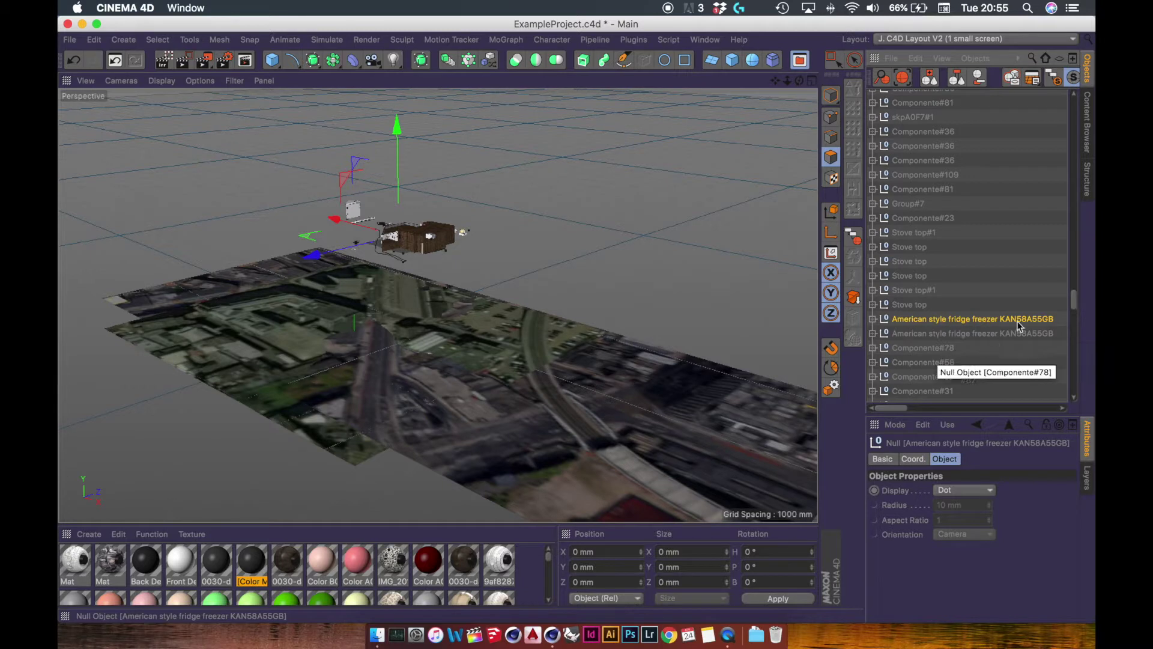
scroll(1073, 306, down, 1)
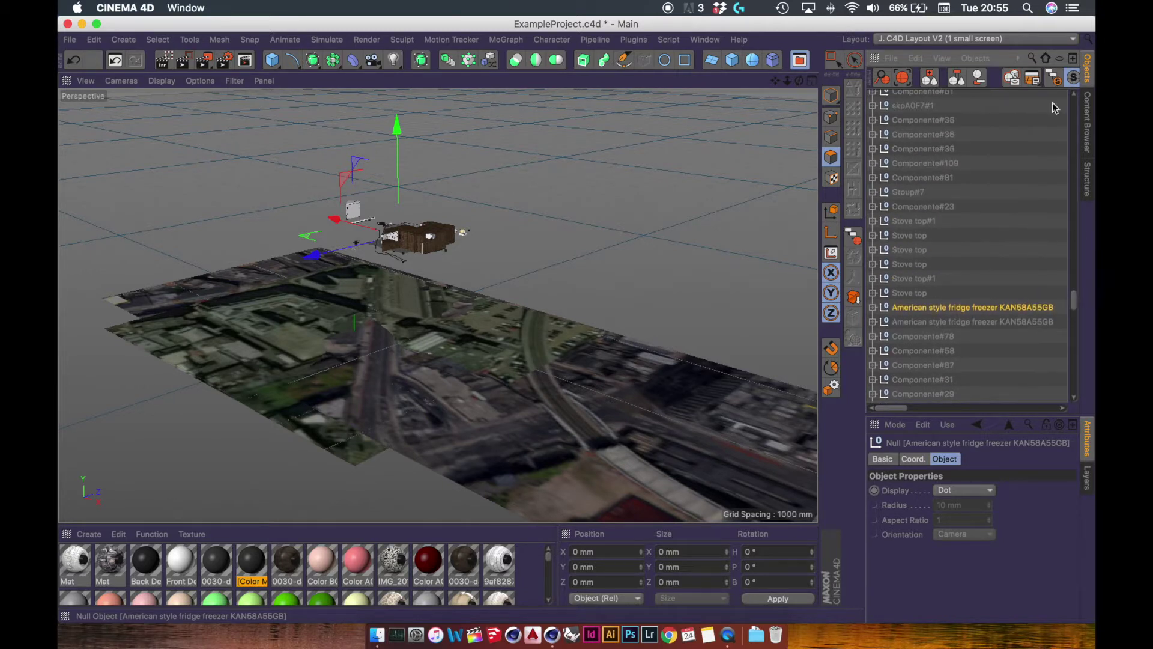
Search the scene objects for "amer", select the second American style fridge freezer null, and clear the search
click(1032, 59)
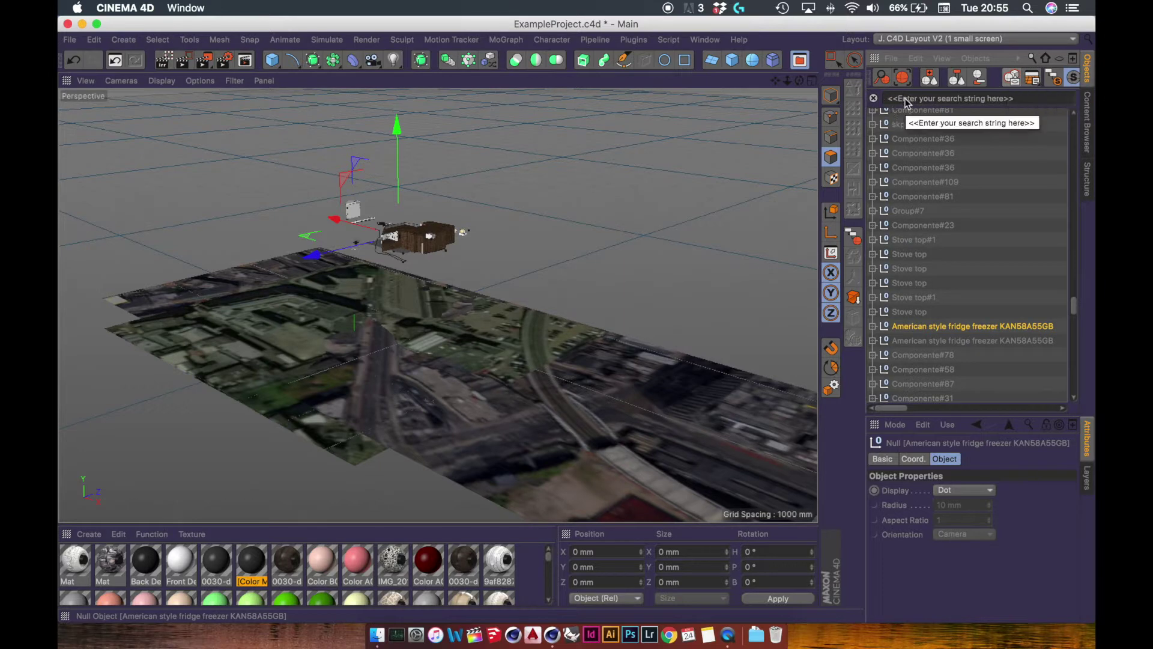
text(amer)
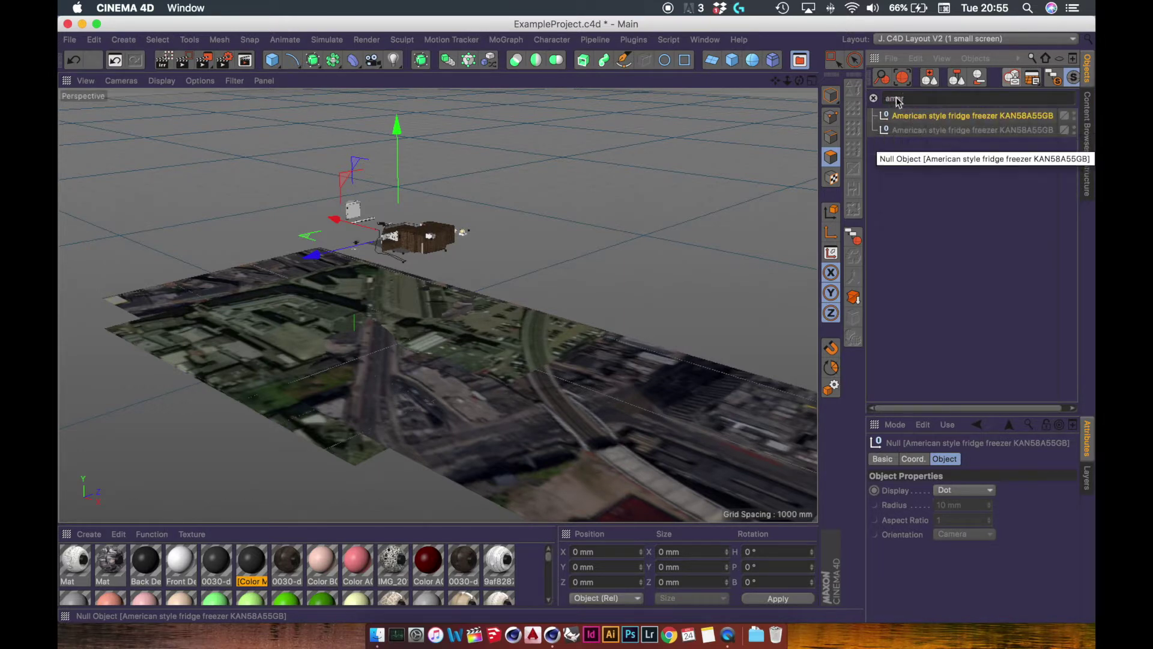
click(913, 131)
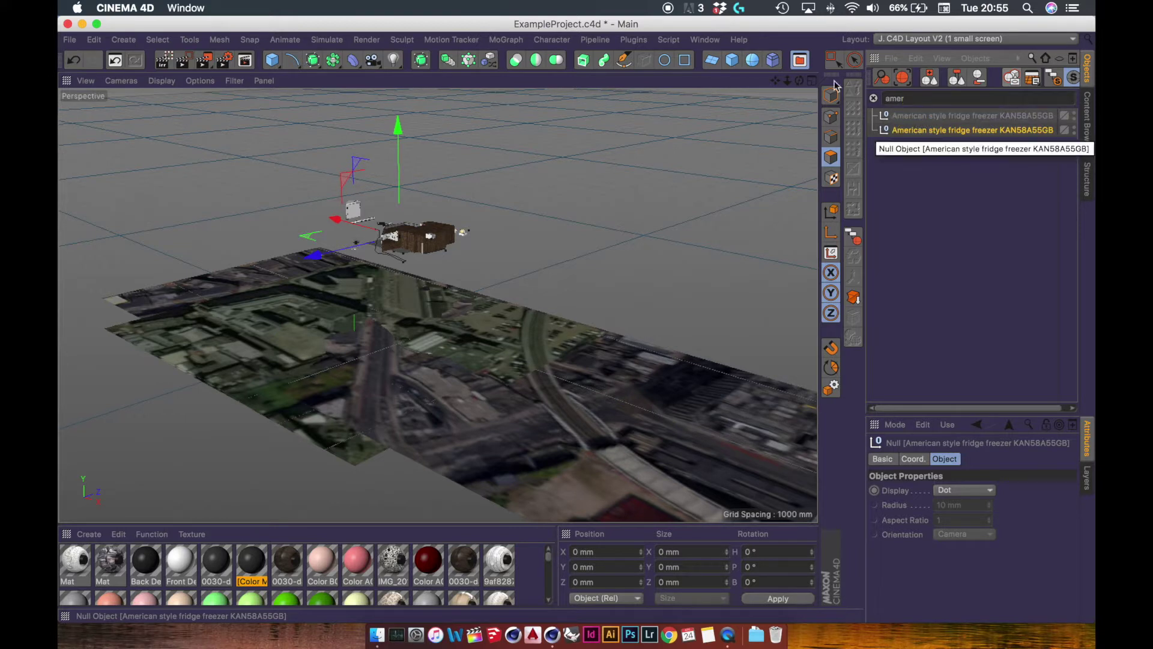
click(875, 99)
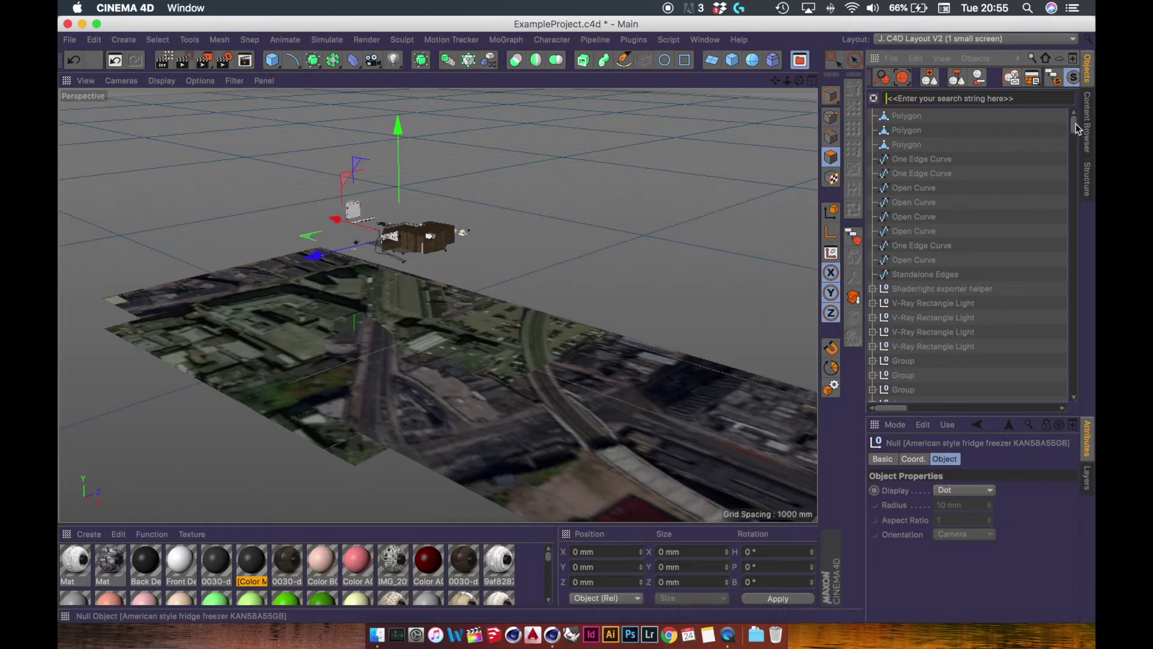
Select every object in the scene and group them all under a single null
drag(1079, 126, 1016, 125)
click(907, 117)
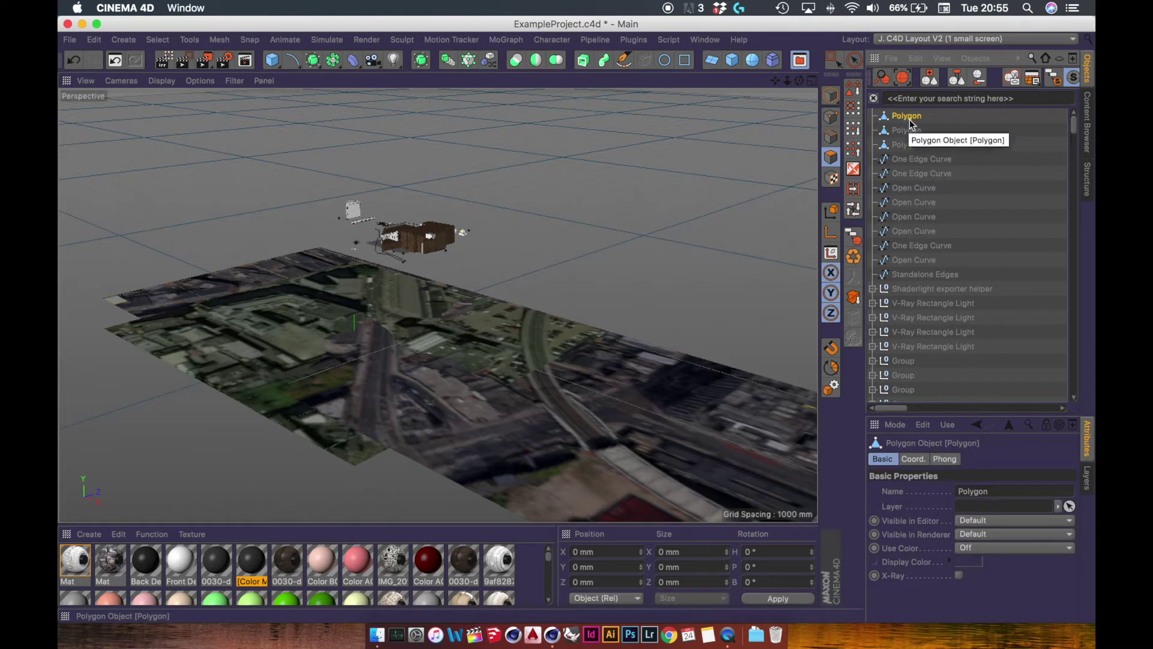
click(921, 175)
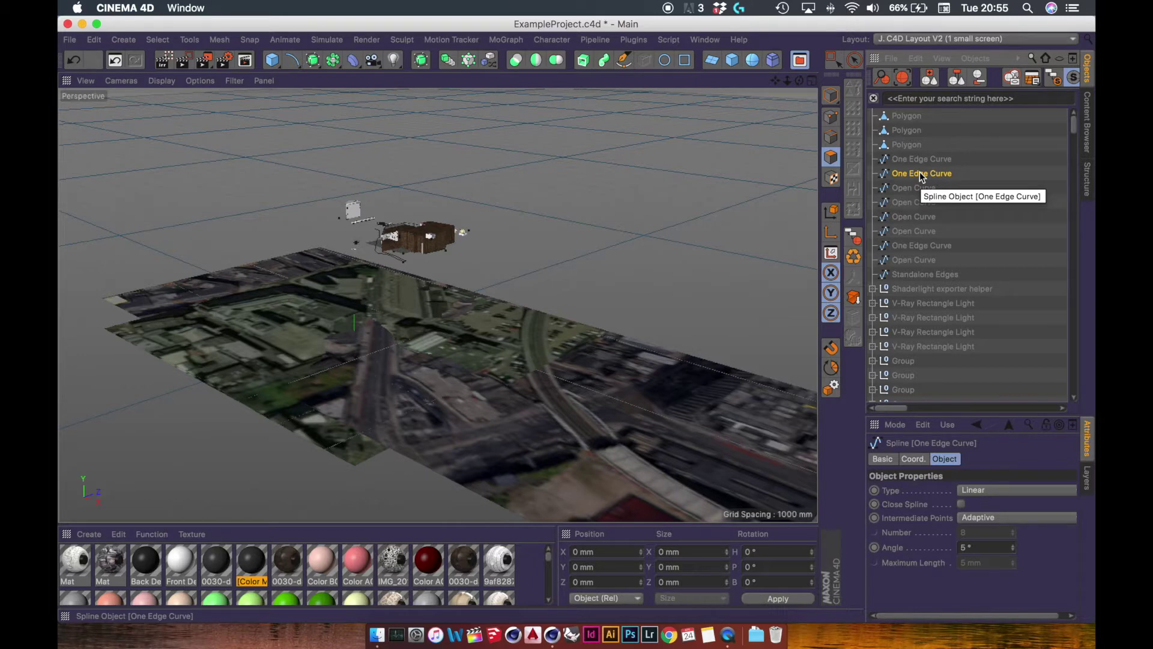
key(super+a)
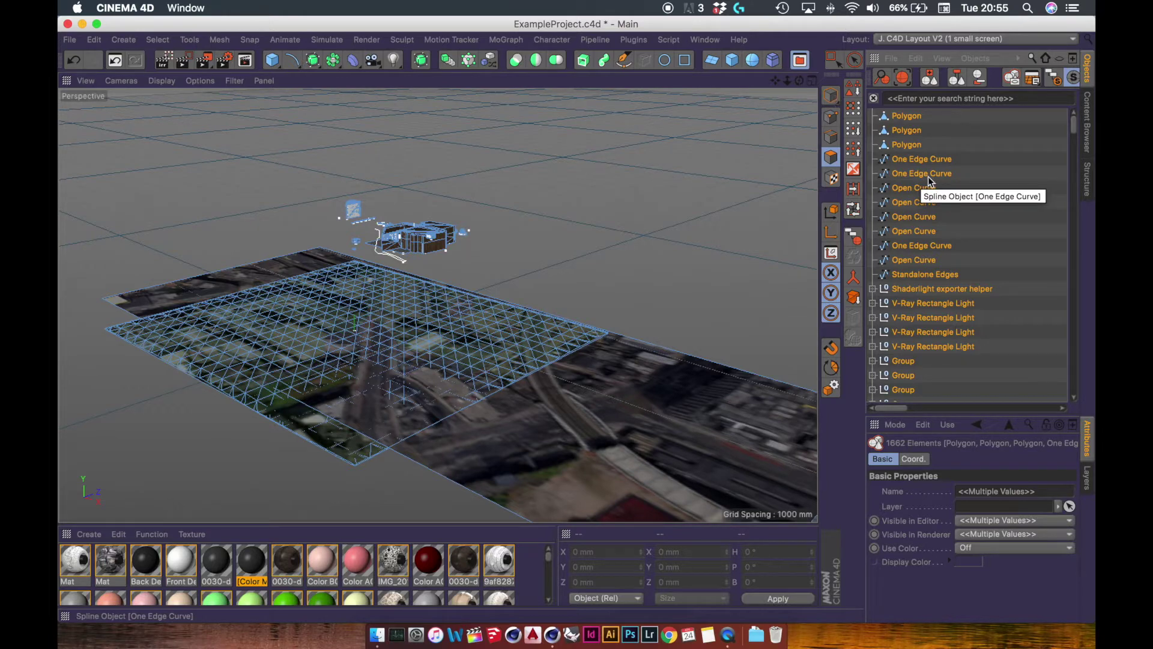
key(alt+g)
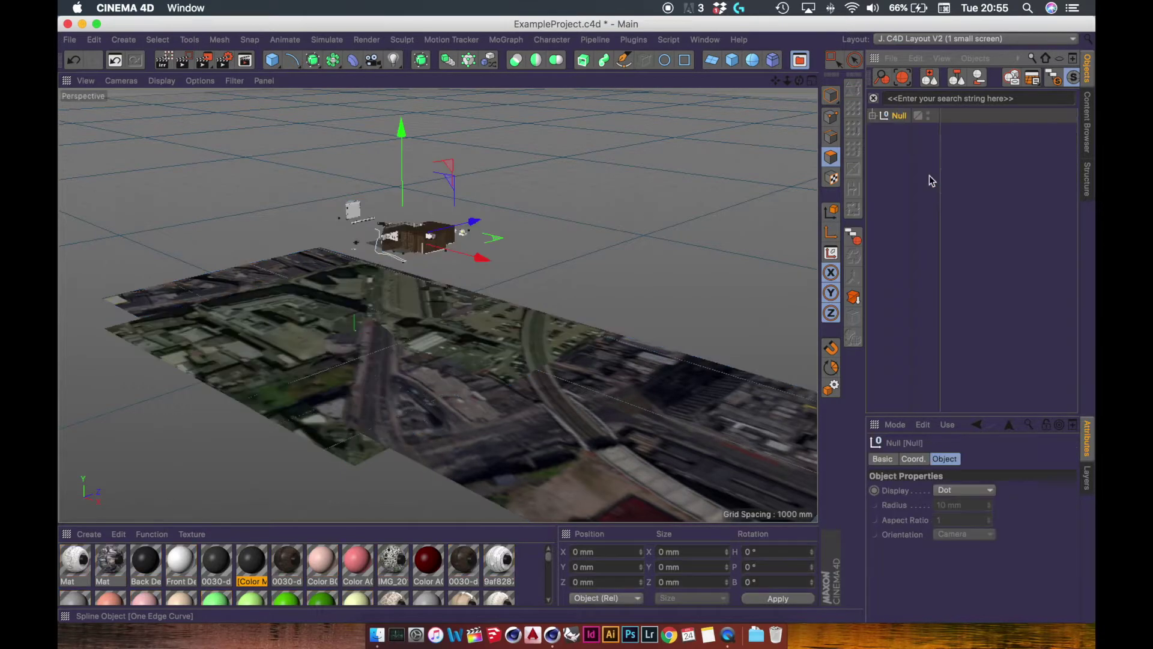
Rename the new null as Imported and briefly expand it to check its contents
double_click(901, 115)
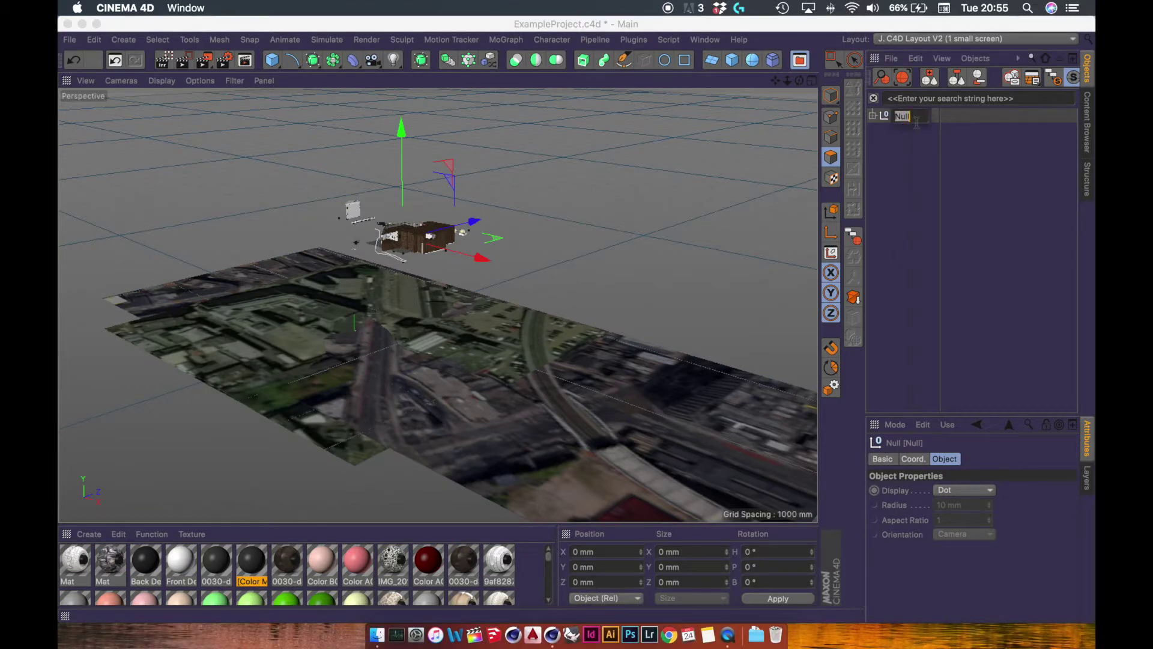
key(BackSpace)
text(Imported)
key(BackSpace)
key(BackSpace)
key(BackSpace)
key(BackSpace)
key(BackSpace)
key(BackSpace)
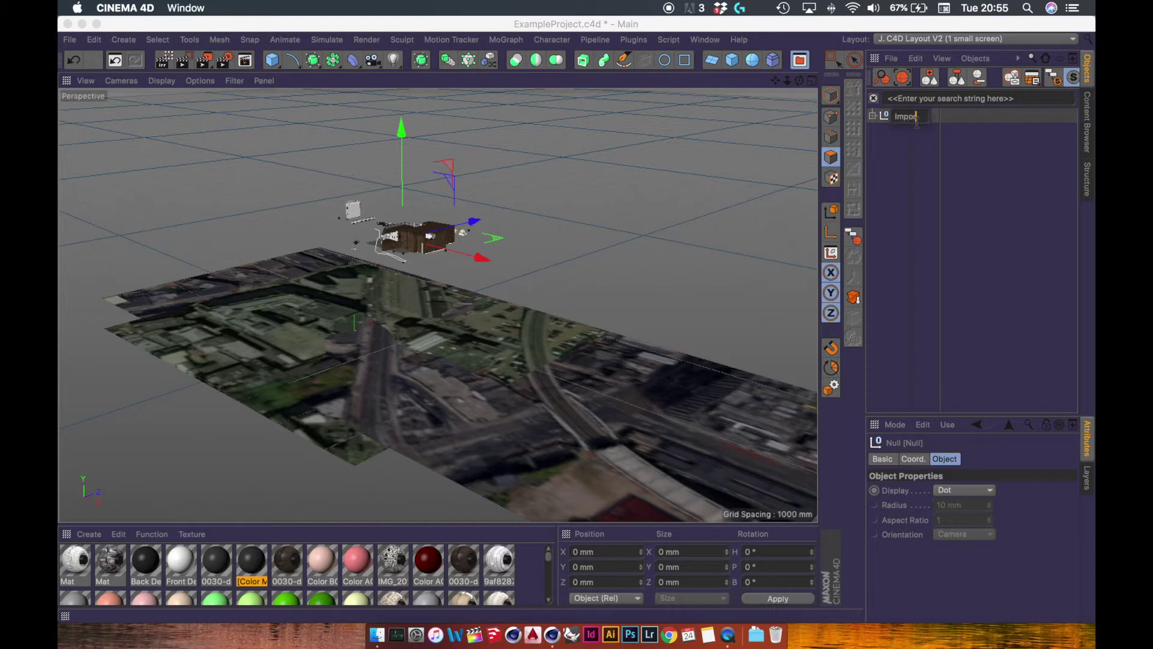
key(Return)
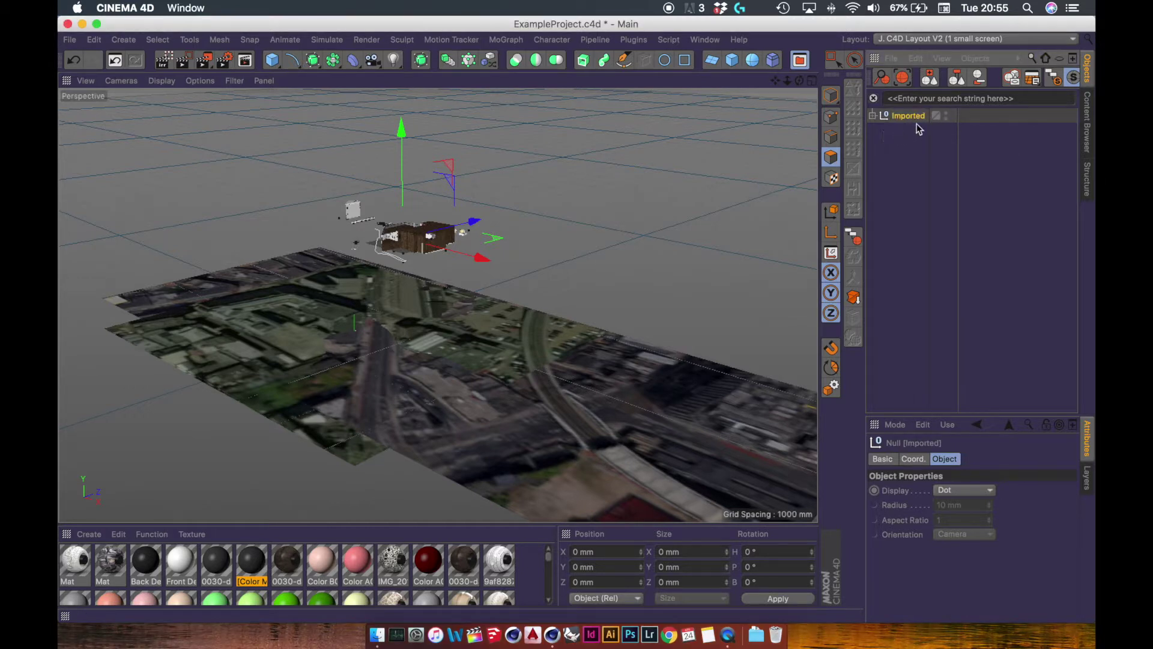
click(873, 116)
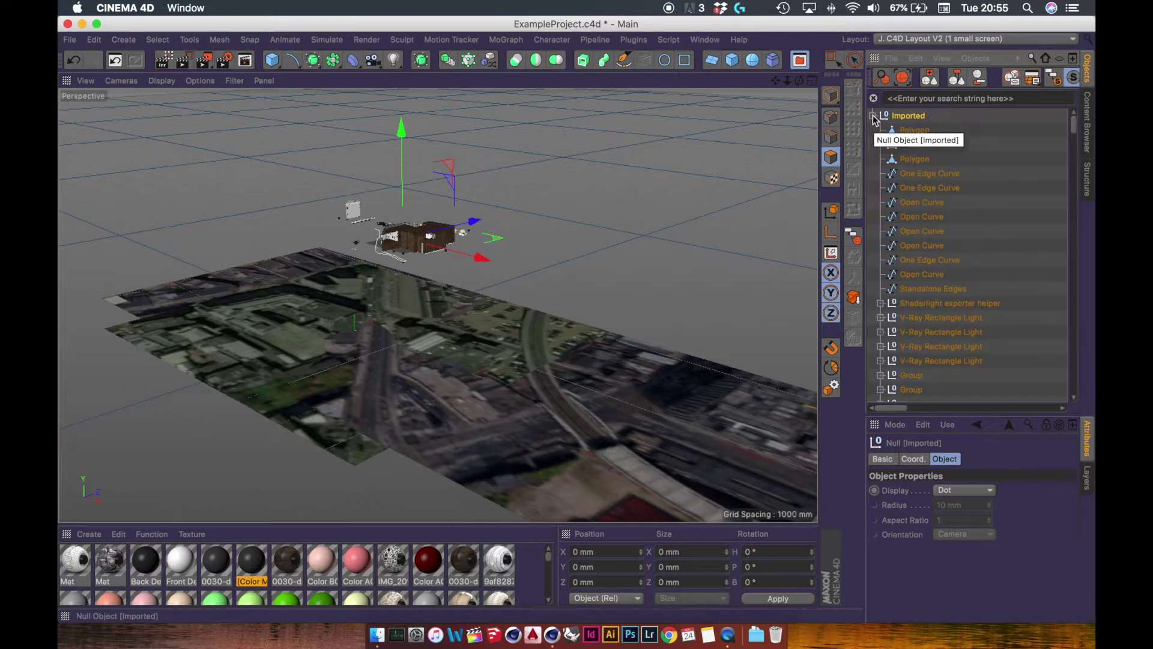
click(873, 116)
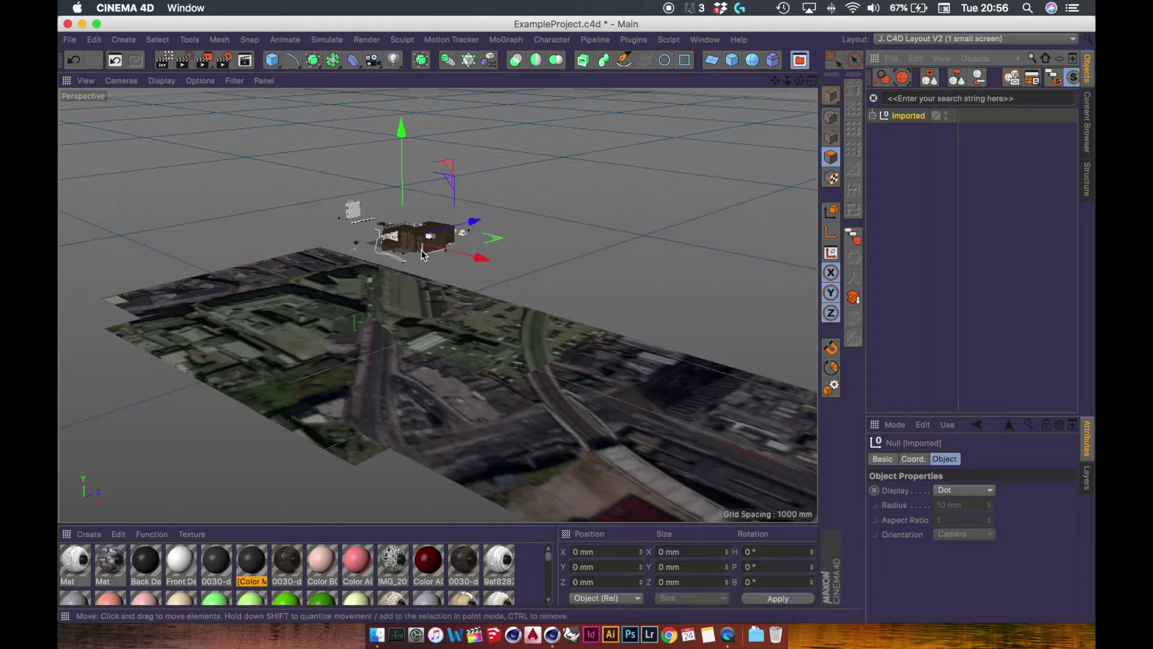
Show the building close up in Constant Shading (Lines) and deselect the Imported group
alt+right_drag(412, 245, 475, 261)
alt+drag(475, 261, 452, 249)
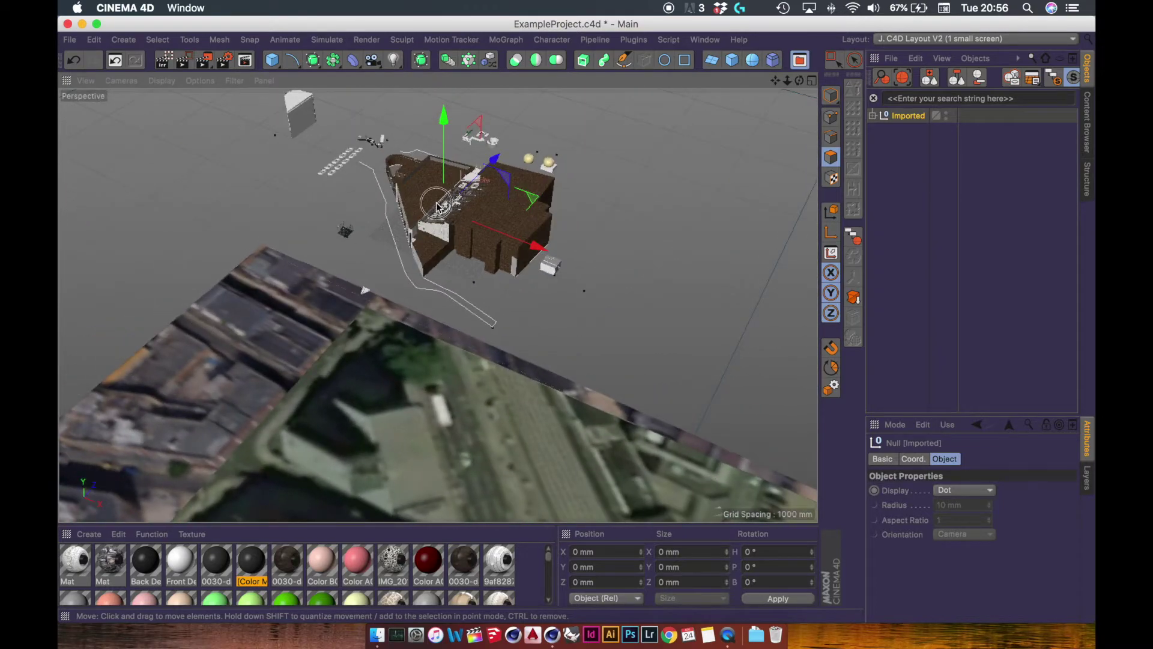
alt+right_drag(438, 204, 629, 171)
alt+drag(496, 229, 531, 311)
scroll(229, 299, up, 10)
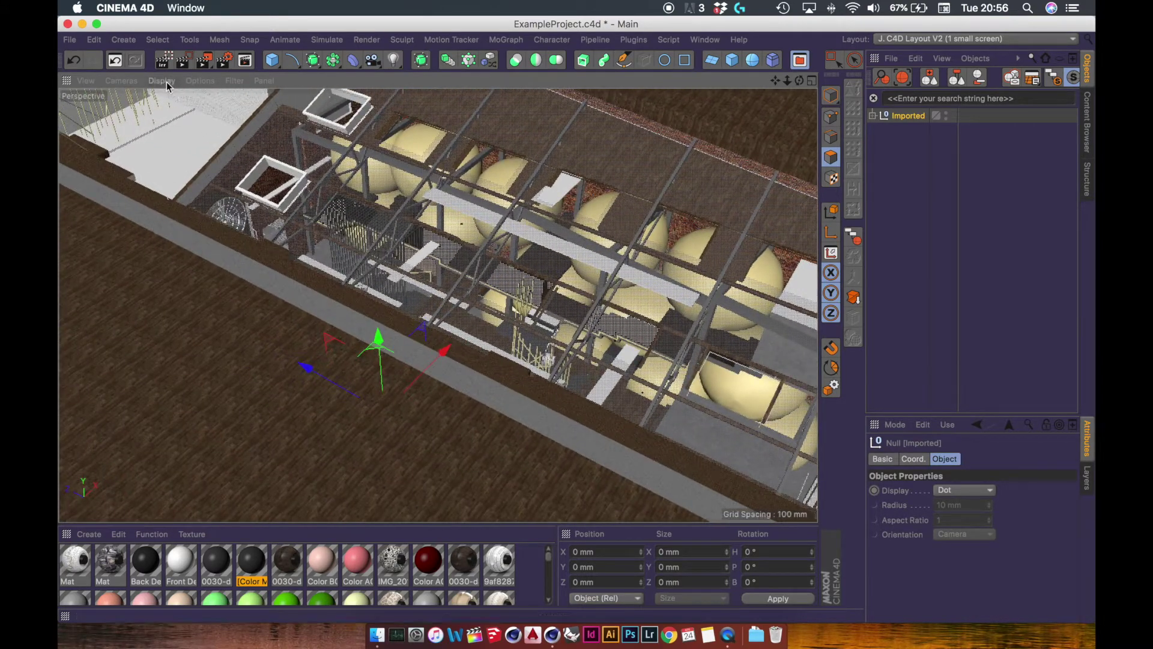
click(163, 82)
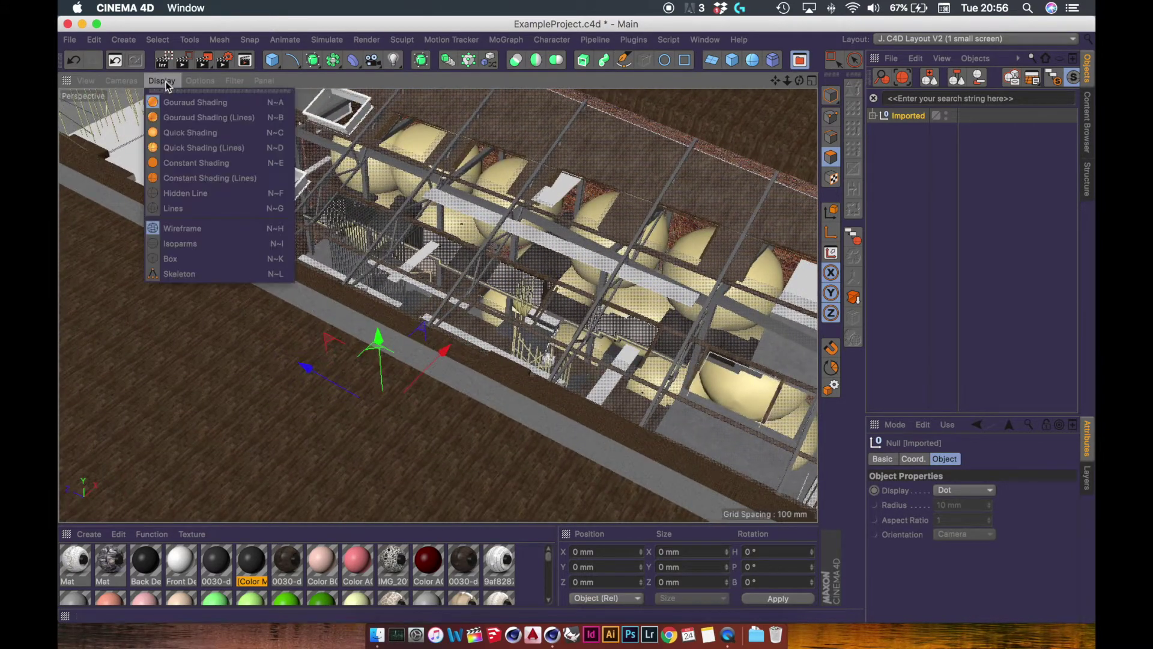
click(180, 178)
click(998, 270)
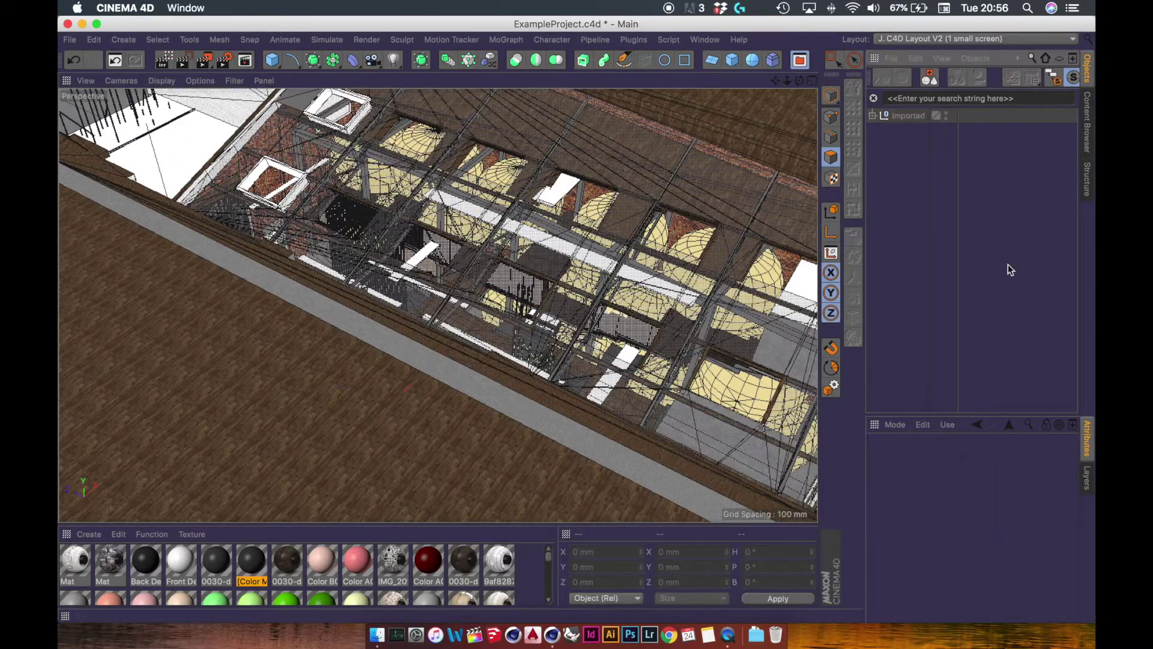
Try the viewport in Constant Shading and return it to Gouraud Shading to view the building
scroll(588, 329, up, 5)
alt+drag(589, 329, 487, 184)
click(161, 80)
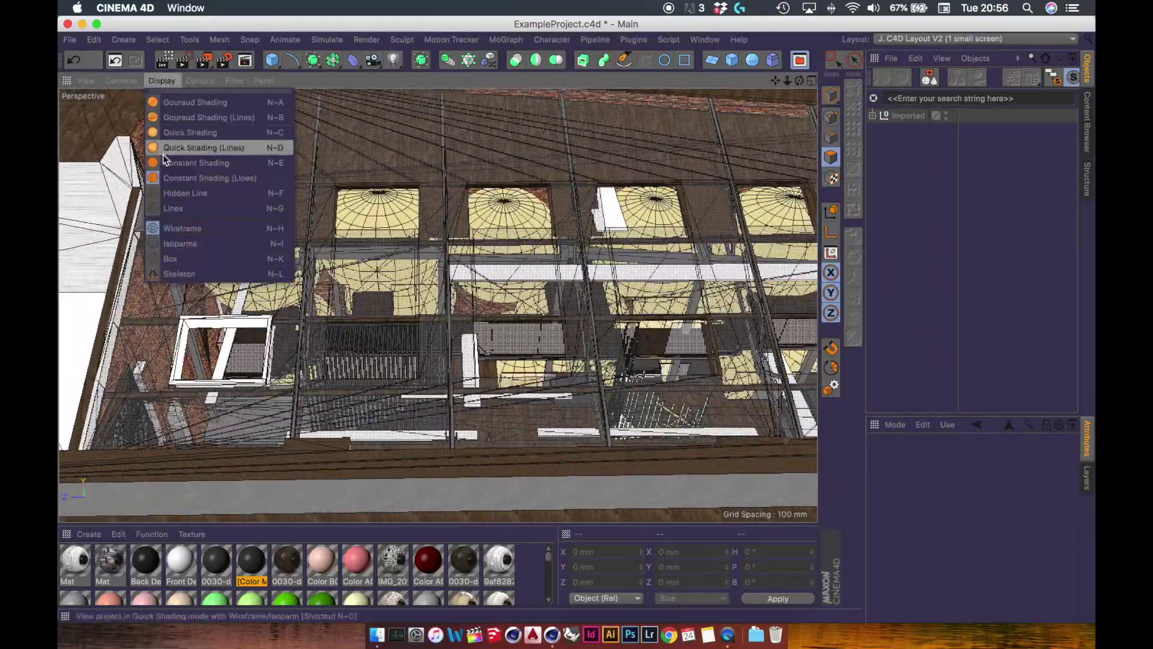
click(165, 161)
click(161, 80)
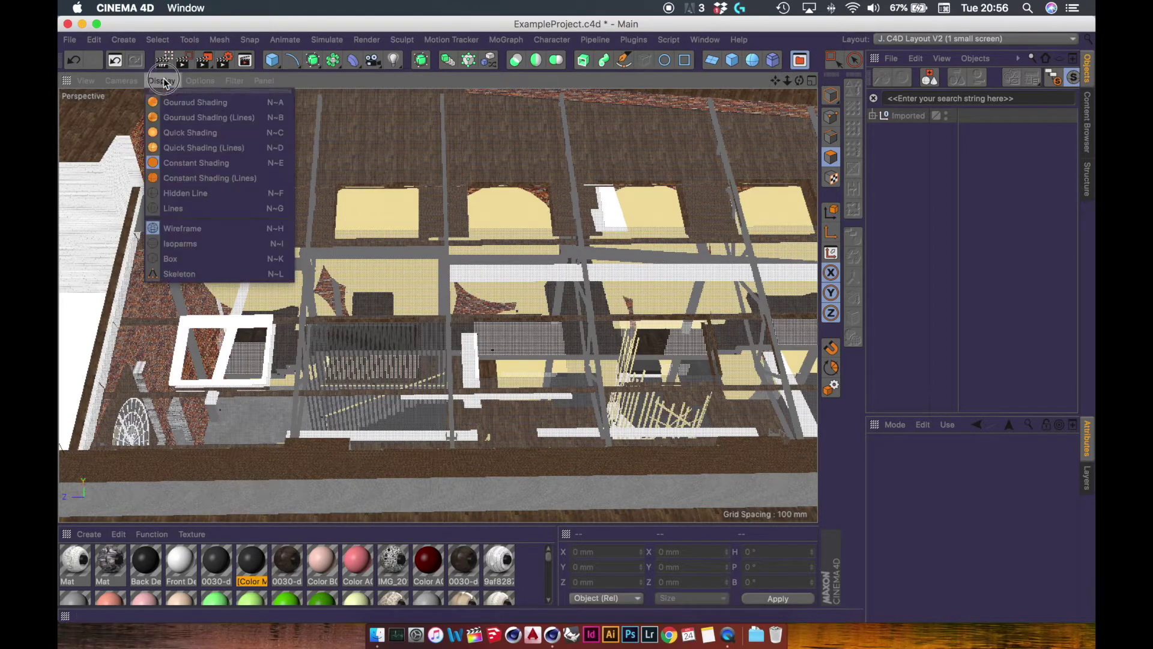
click(186, 103)
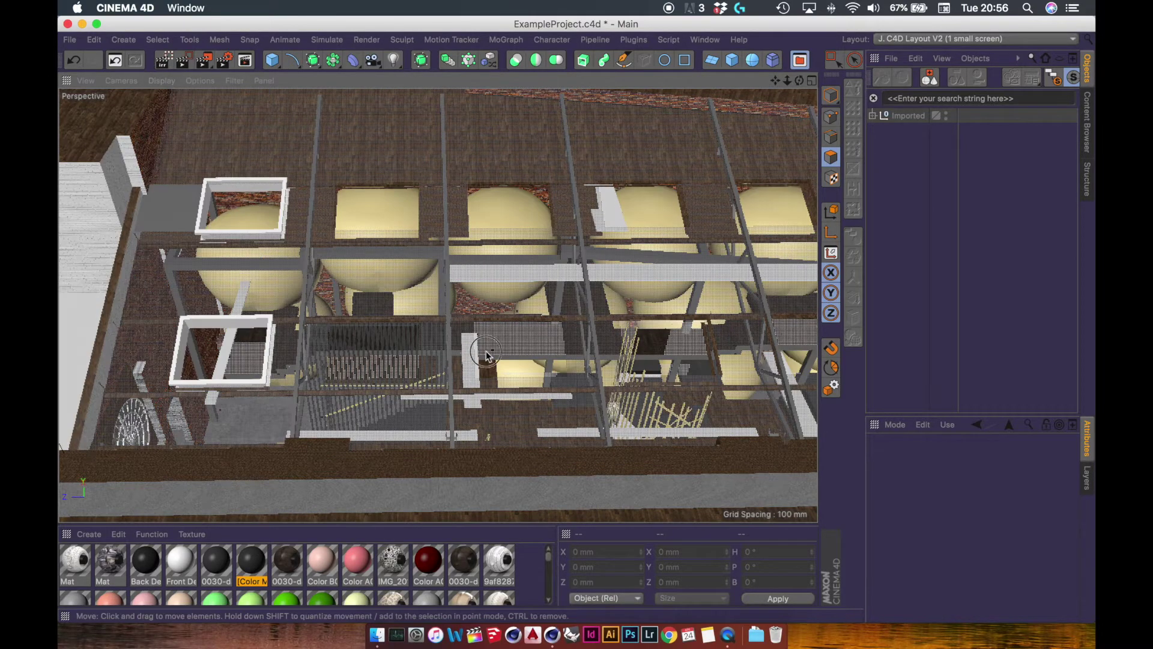
alt+drag(471, 342, 489, 301)
scroll(434, 338, up, 5)
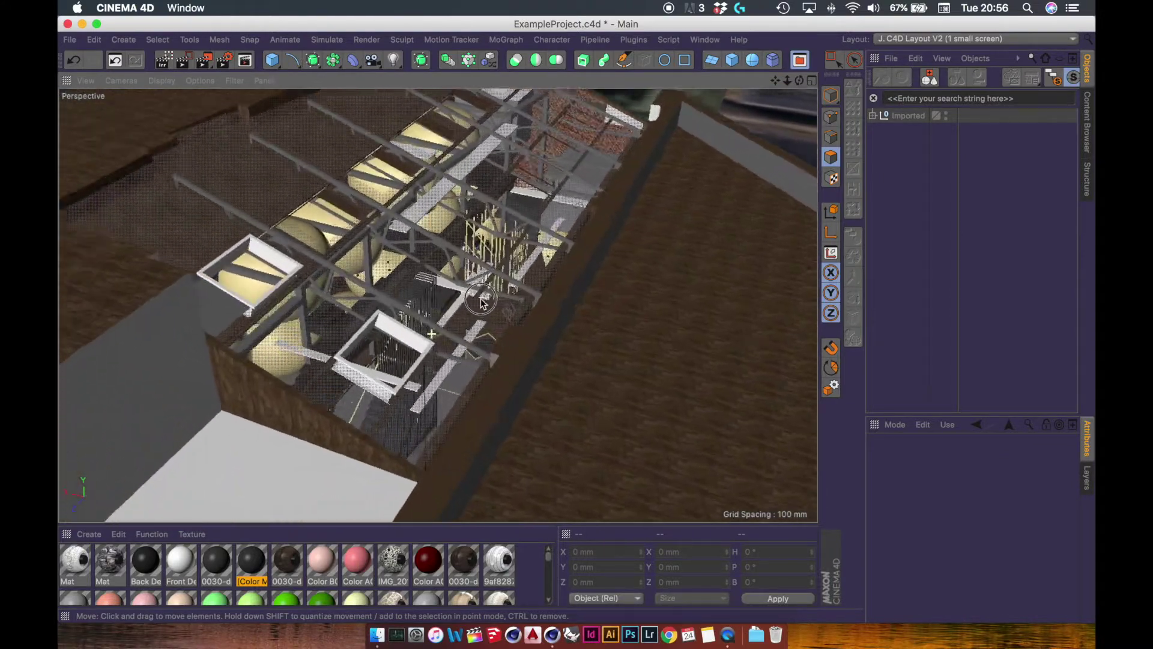
Examine the skylight frames, staircase and concrete floor inside the building up close, then the roof trusses from outside
alt+drag(432, 379, 374, 367)
alt+right_drag(373, 363, 465, 344)
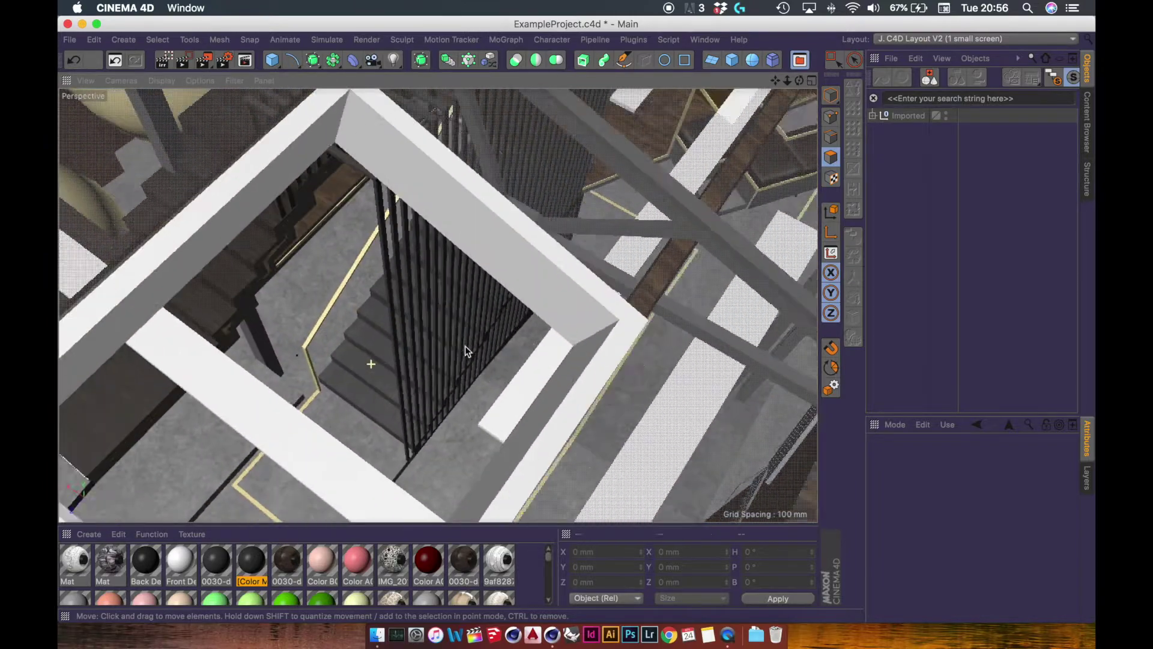
alt+right_drag(440, 391, 489, 373)
alt+middle_drag(489, 373, 267, 386)
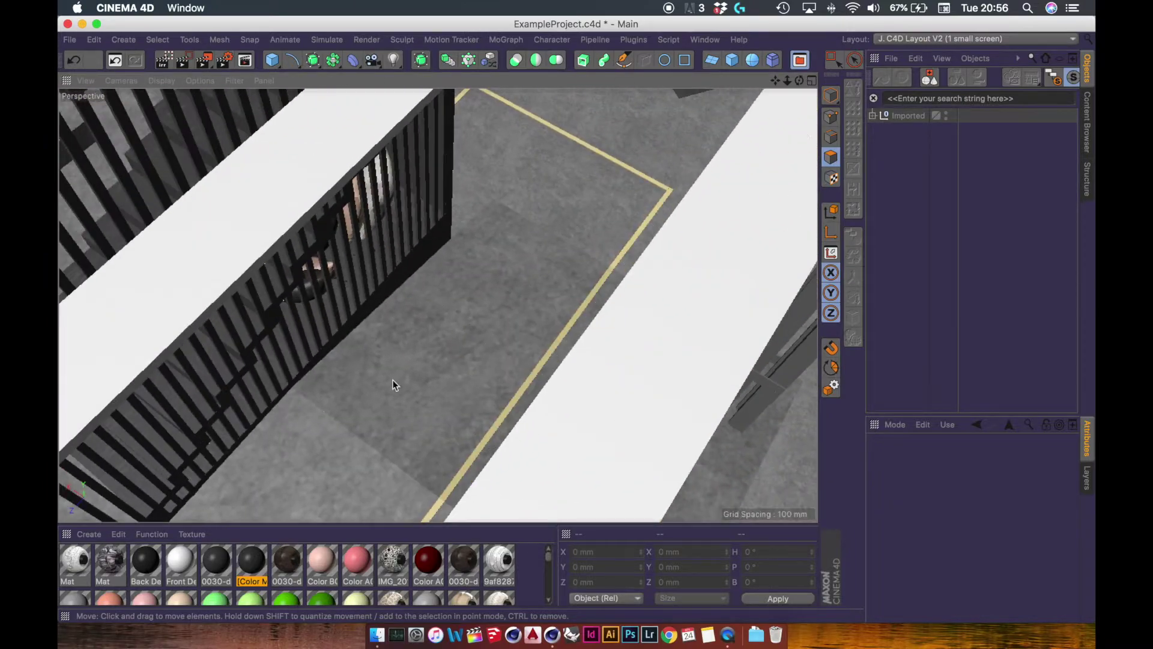
alt+right_drag(412, 369, 438, 339)
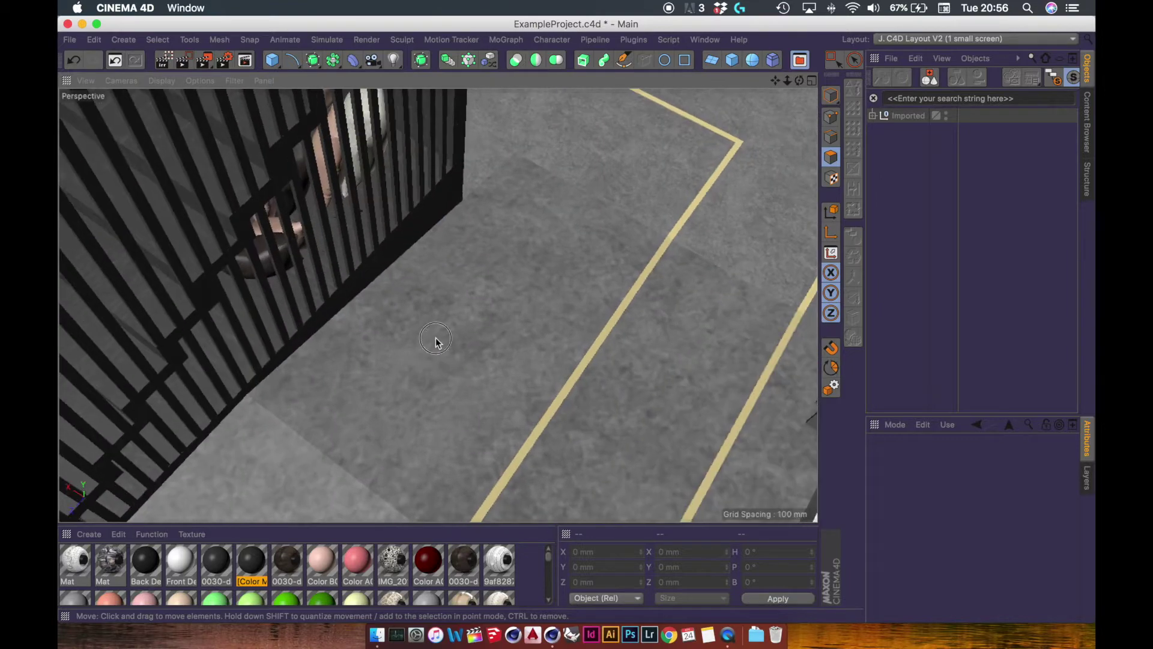
alt+drag(438, 339, 439, 322)
alt+right_drag(440, 322, 289, 401)
alt+drag(288, 402, 511, 194)
alt+right_drag(427, 262, 492, 222)
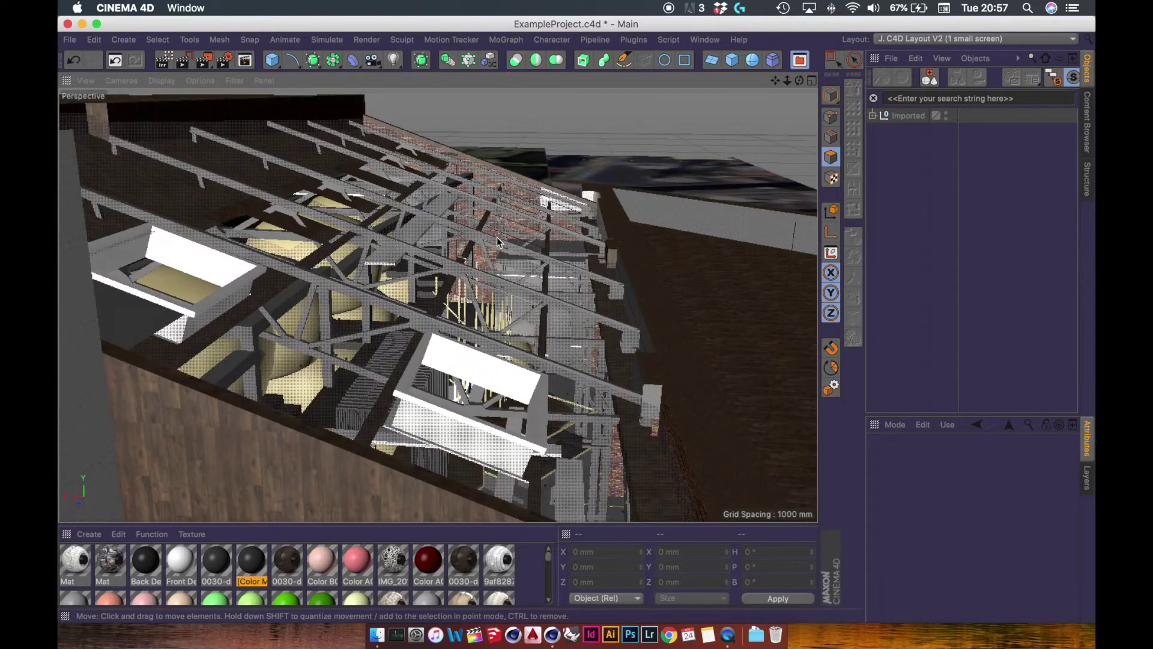
Switch to Model mode, pick the roof surface with the skylight openings and reveal its polygon object in the object hierarchy
click(833, 94)
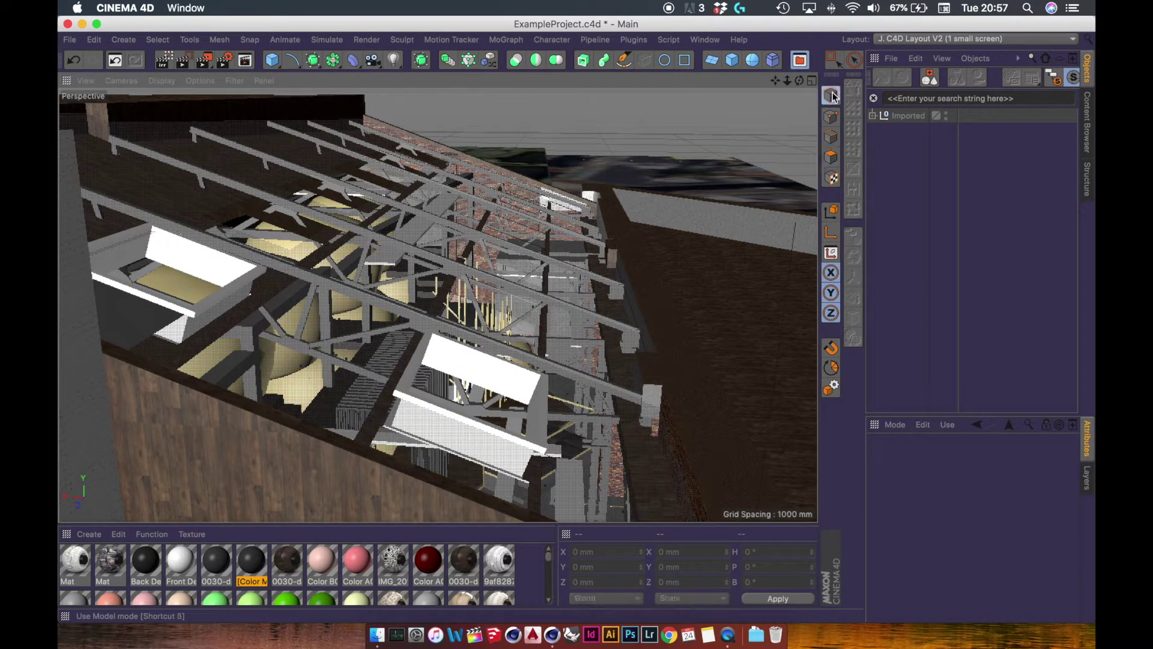
click(403, 278)
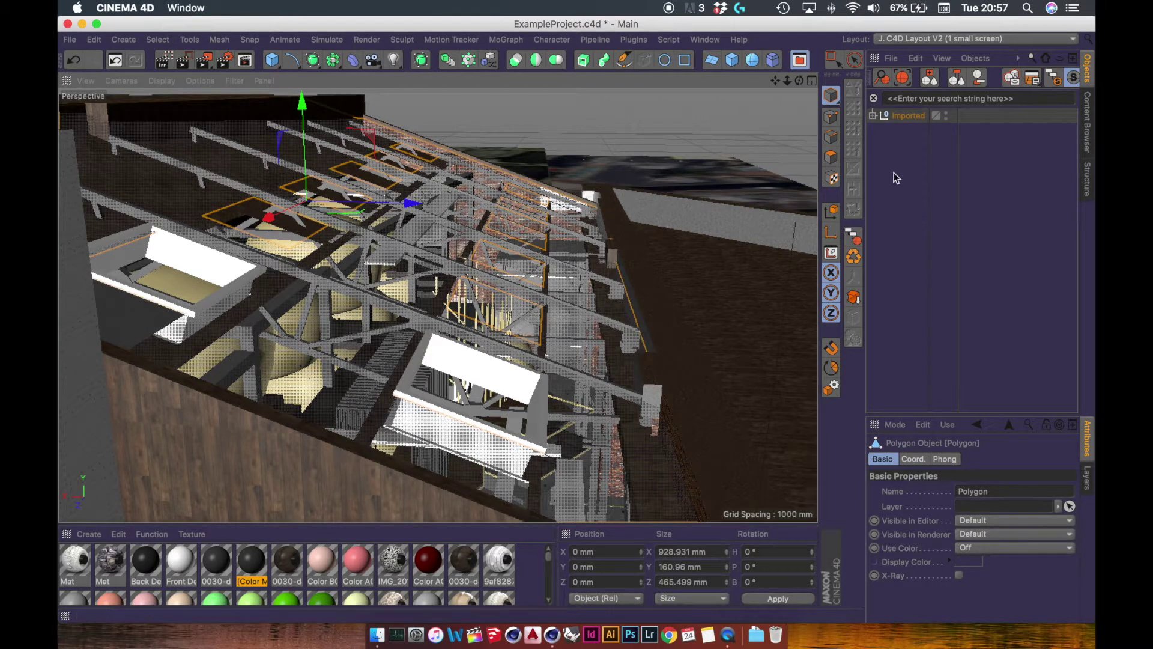
click(874, 116)
click(873, 115)
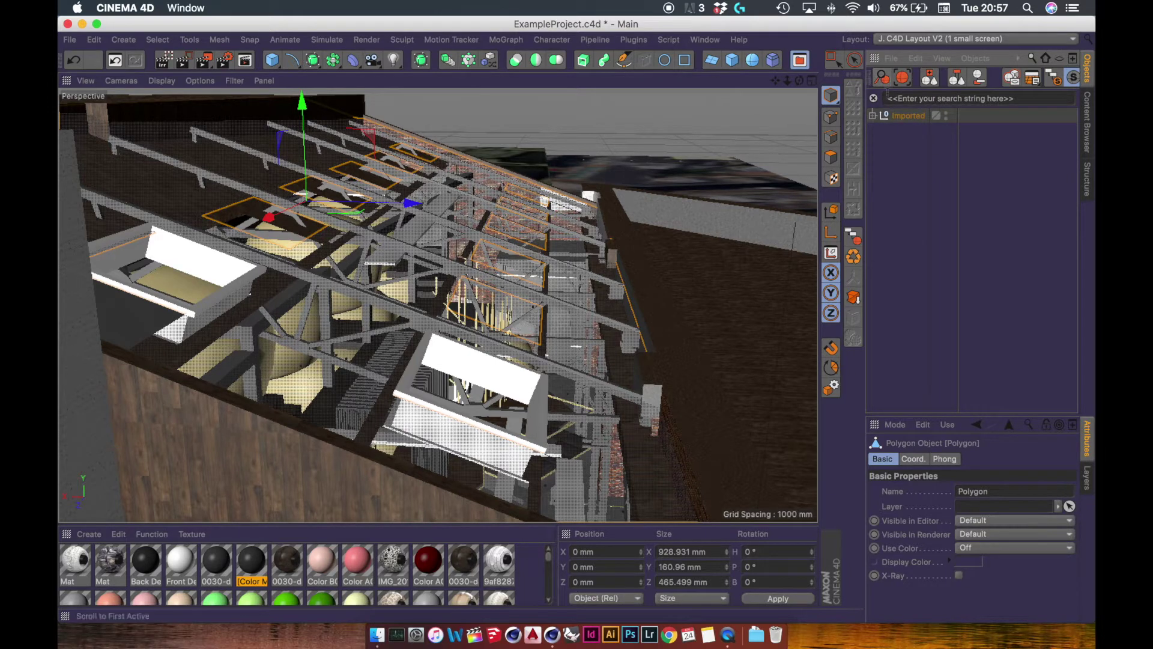
click(917, 59)
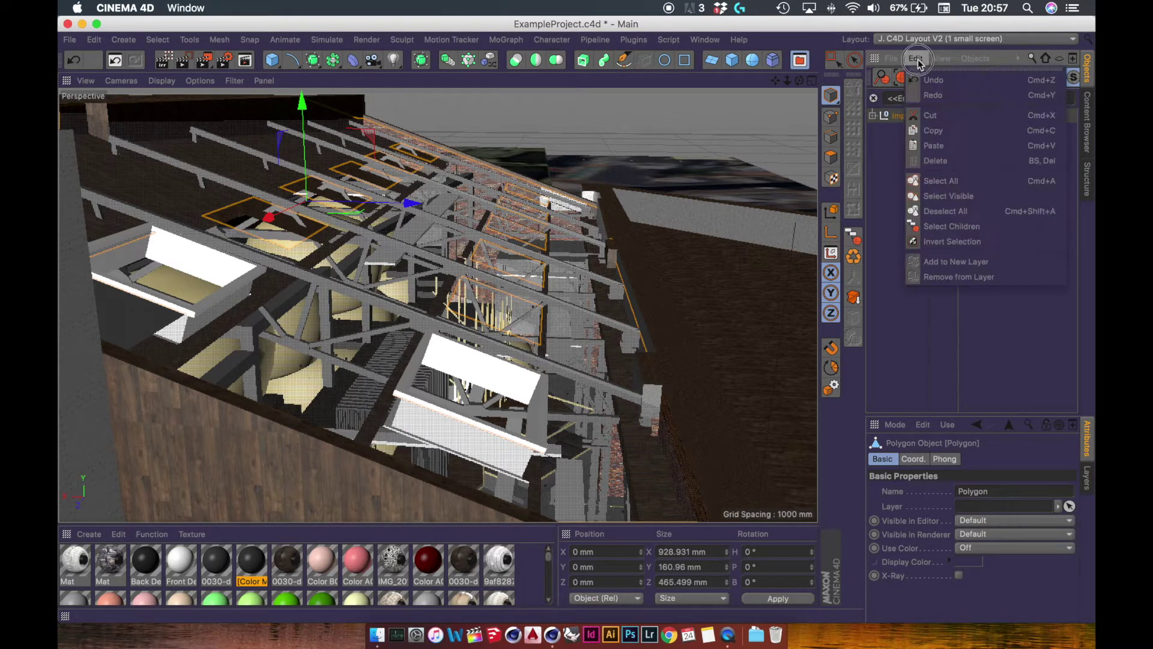
mouse_move(942, 60)
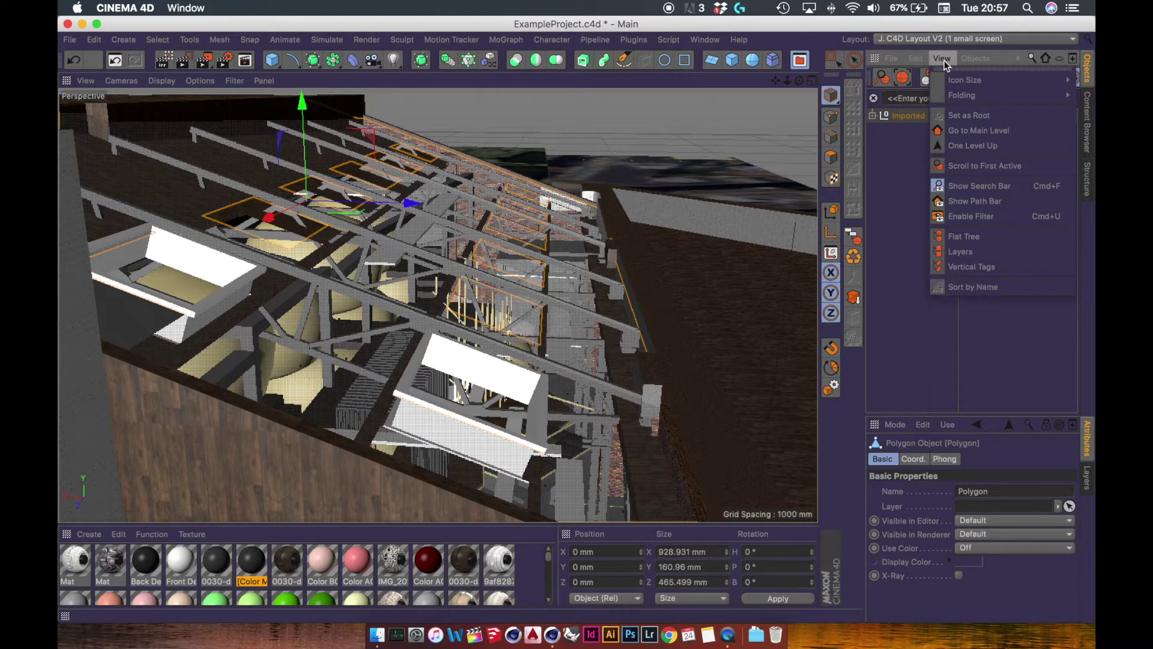
click(971, 166)
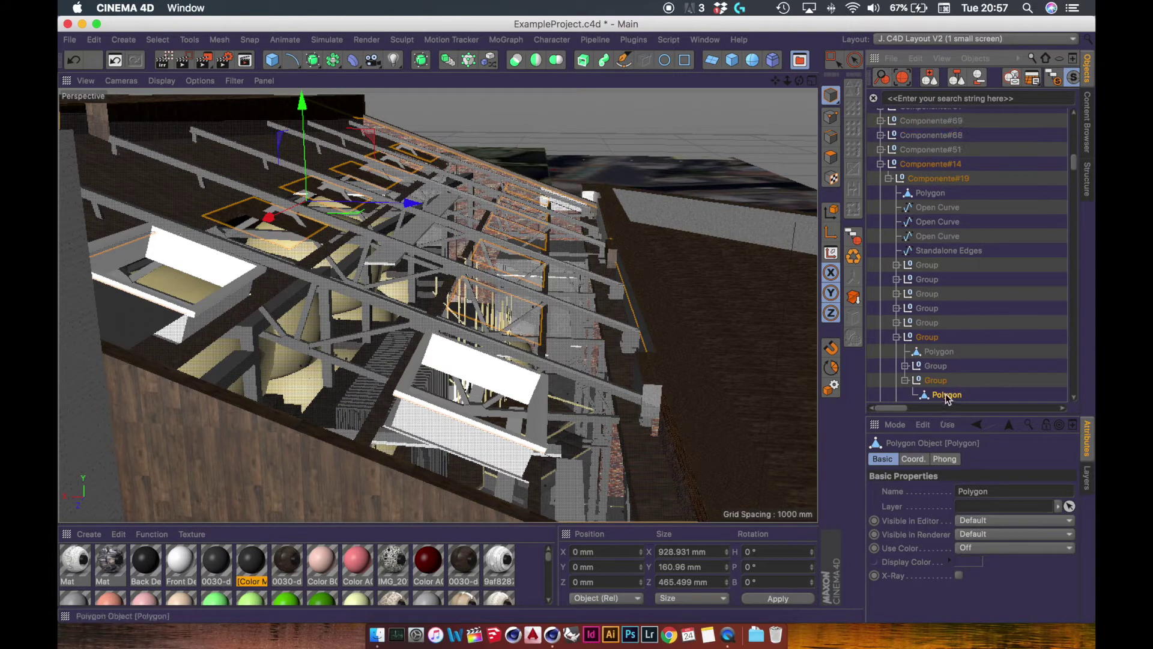
scroll(942, 362, down, 2)
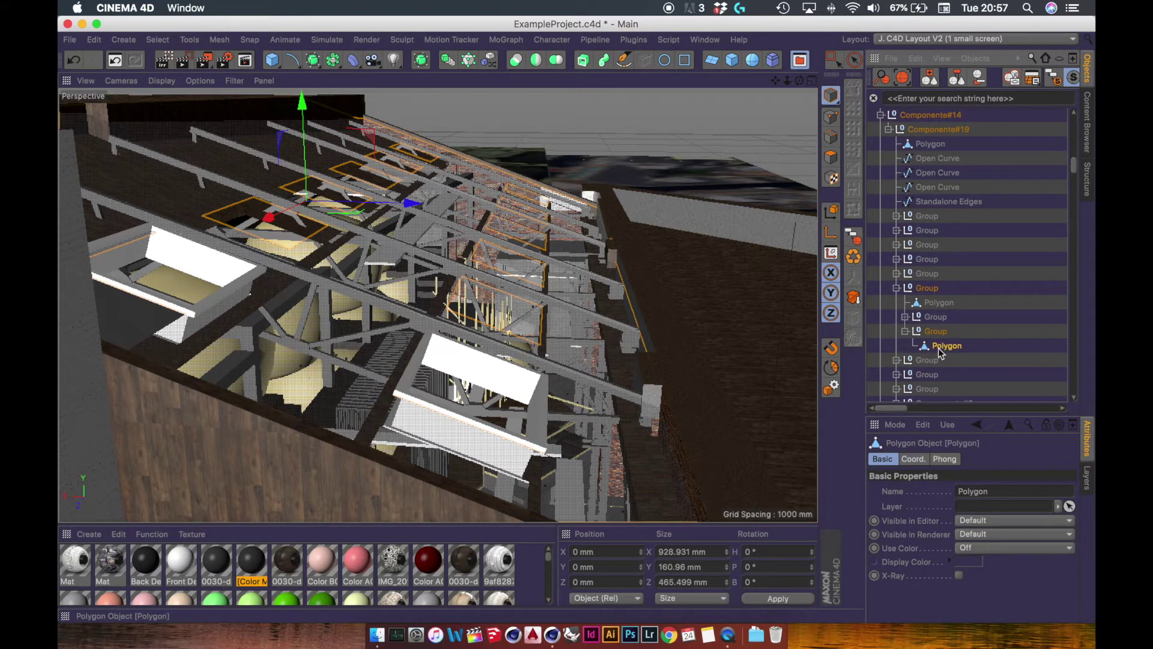
Try raising the roof polygon with the skylight openings about 35 mm along Y and undo the move
click(940, 347)
mouse_move(302, 104)
mouse_down()
mouse_move(301, 58)
mouse_move(302, 103)
mouse_up()
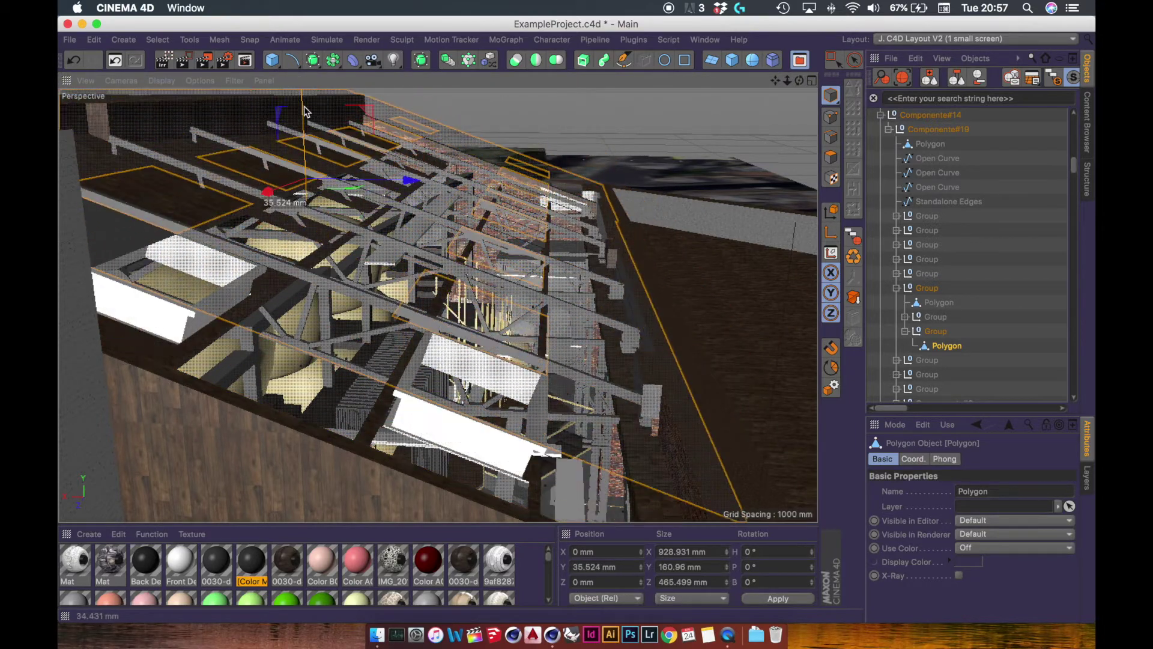
key(super+z)
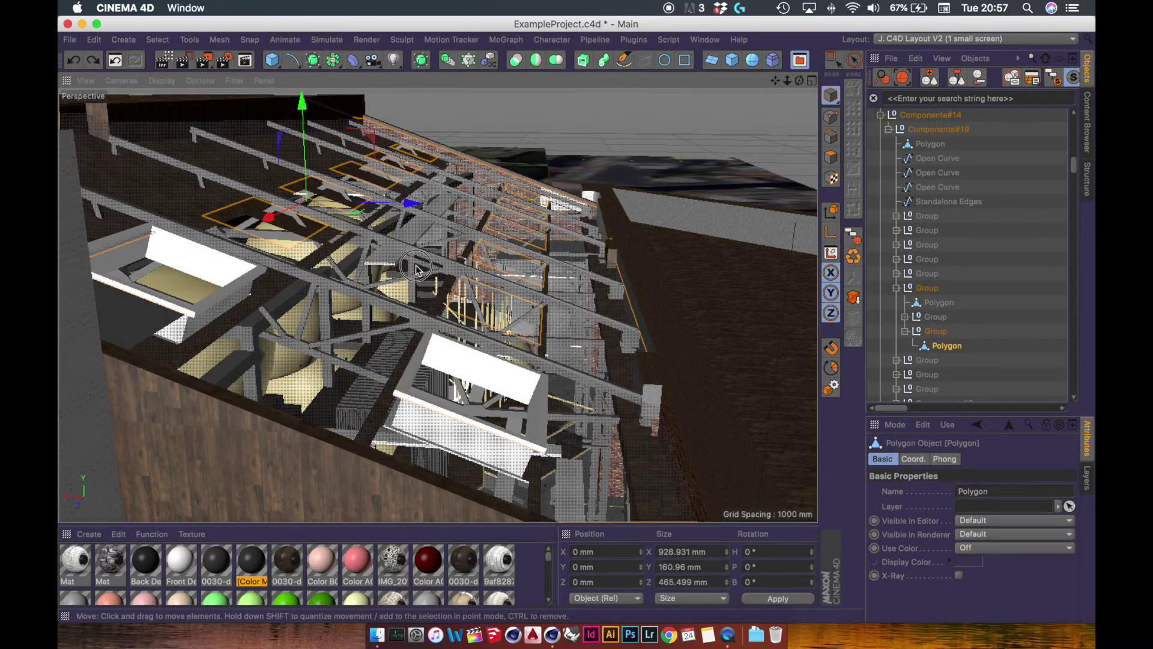
Select the roof polygon's parent groups one by one up to Componente#14 and collapse Componente#19
alt+drag(416, 265, 478, 270)
click(947, 347)
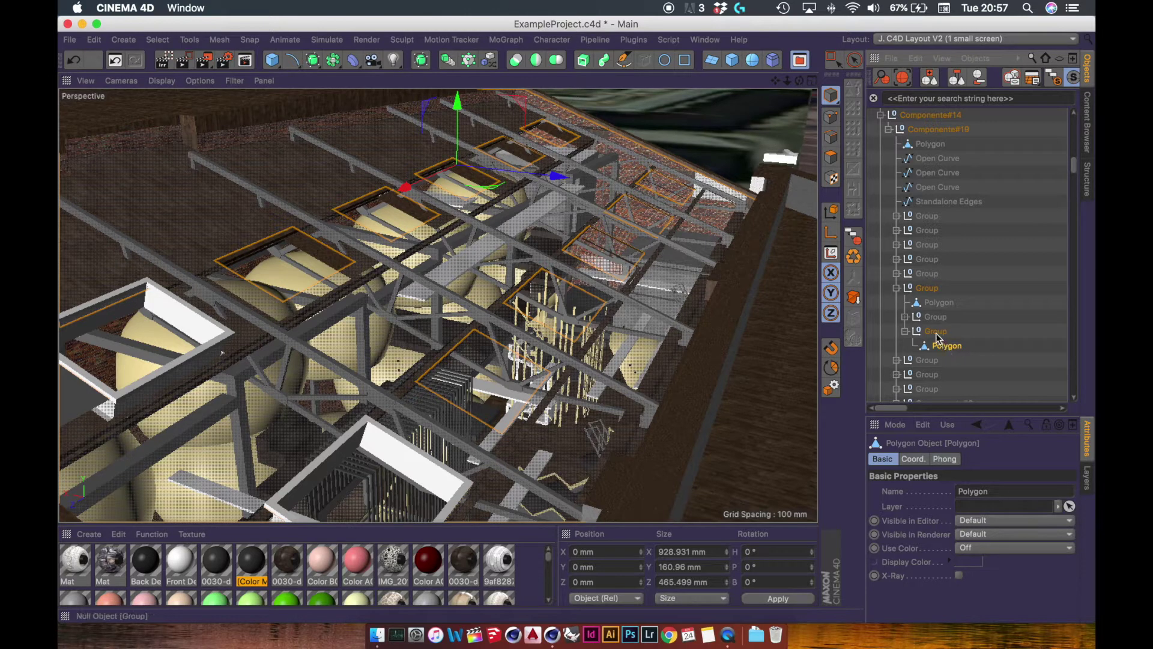
click(937, 332)
click(929, 290)
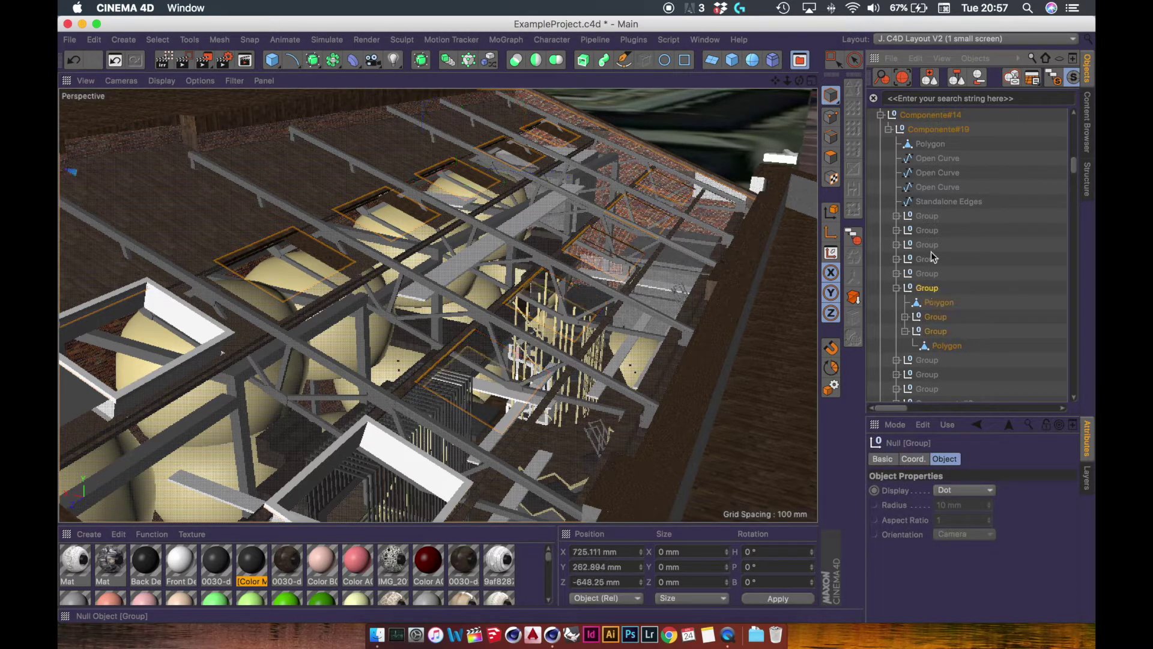
click(924, 116)
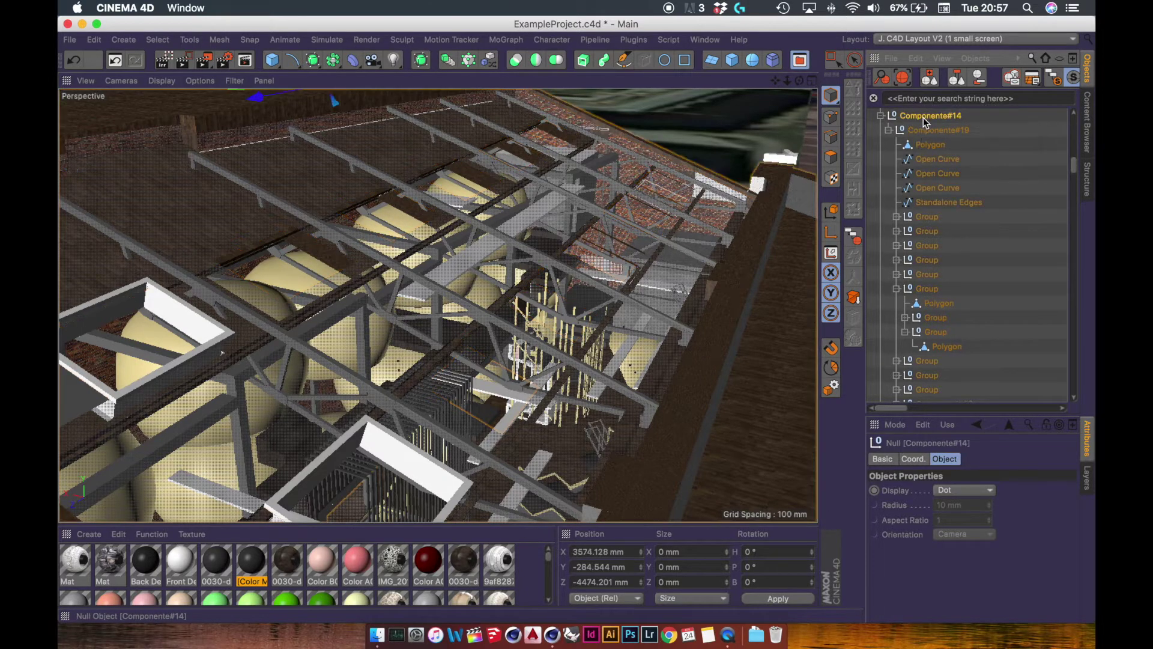
click(888, 130)
scroll(385, 276, down, 10)
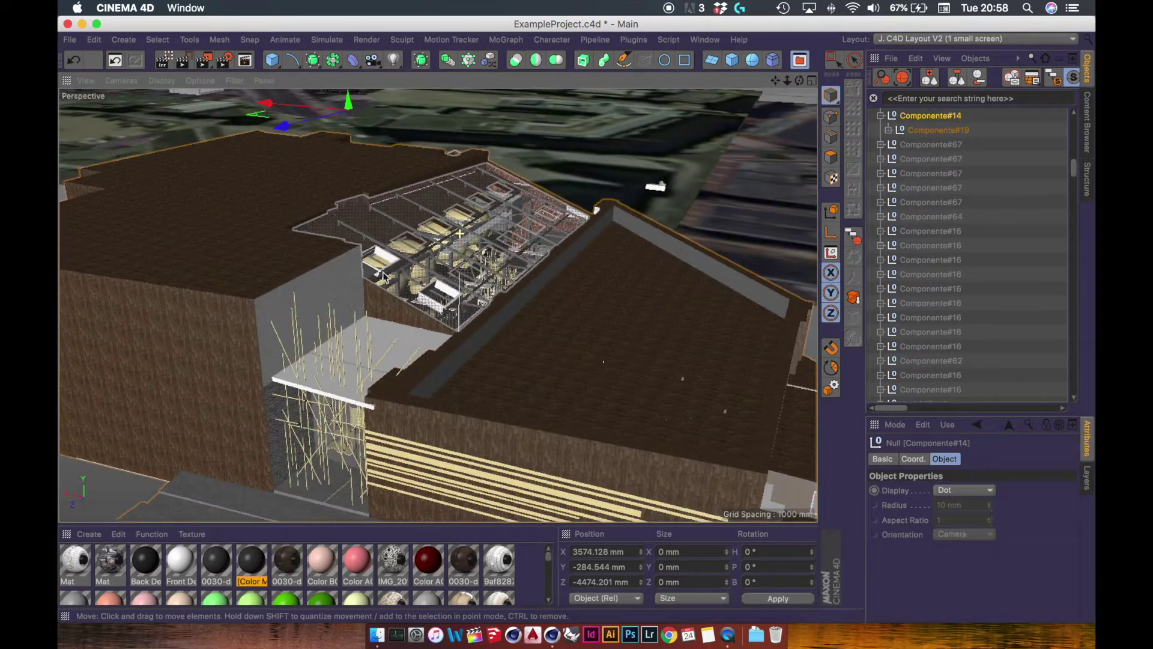
Try raising the whole Componente#14 group along Y in a full view of the building, and undo the move
alt+drag(382, 277, 281, 97)
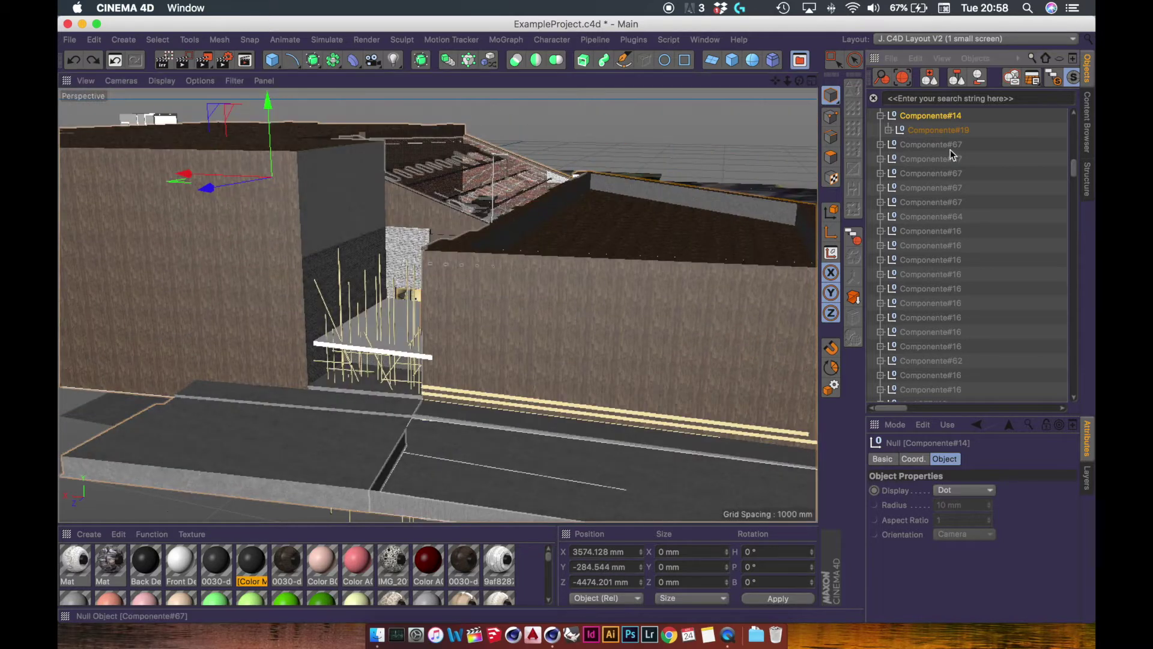
key(super+z)
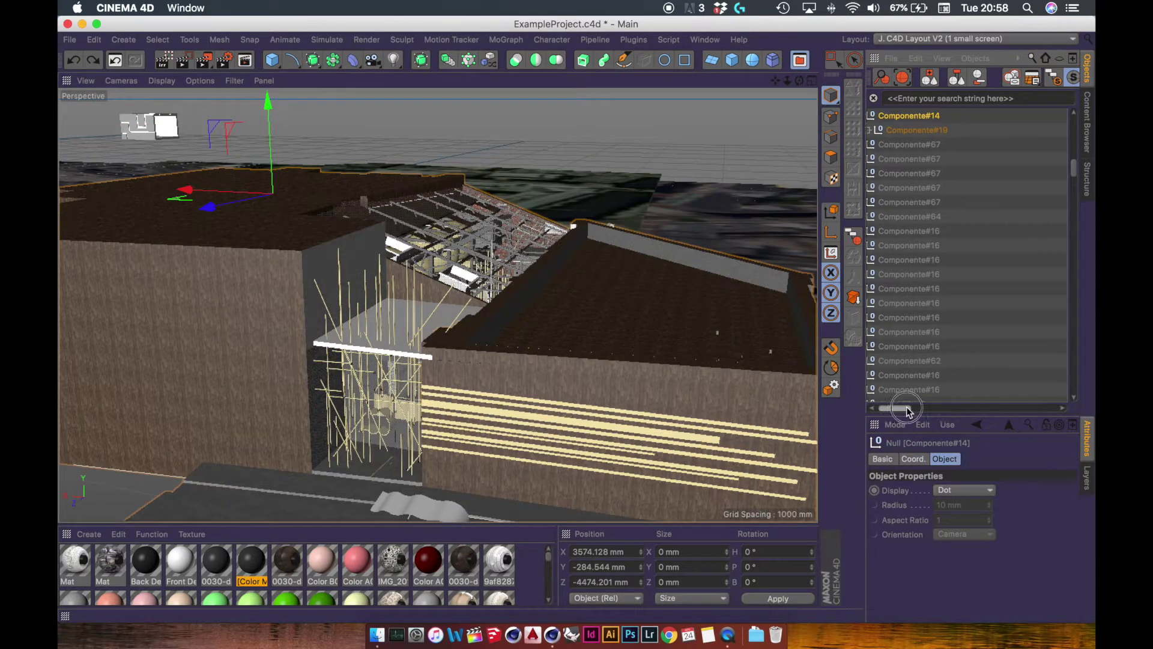
scroll(901, 407, right, 5)
scroll(948, 391, left, 5)
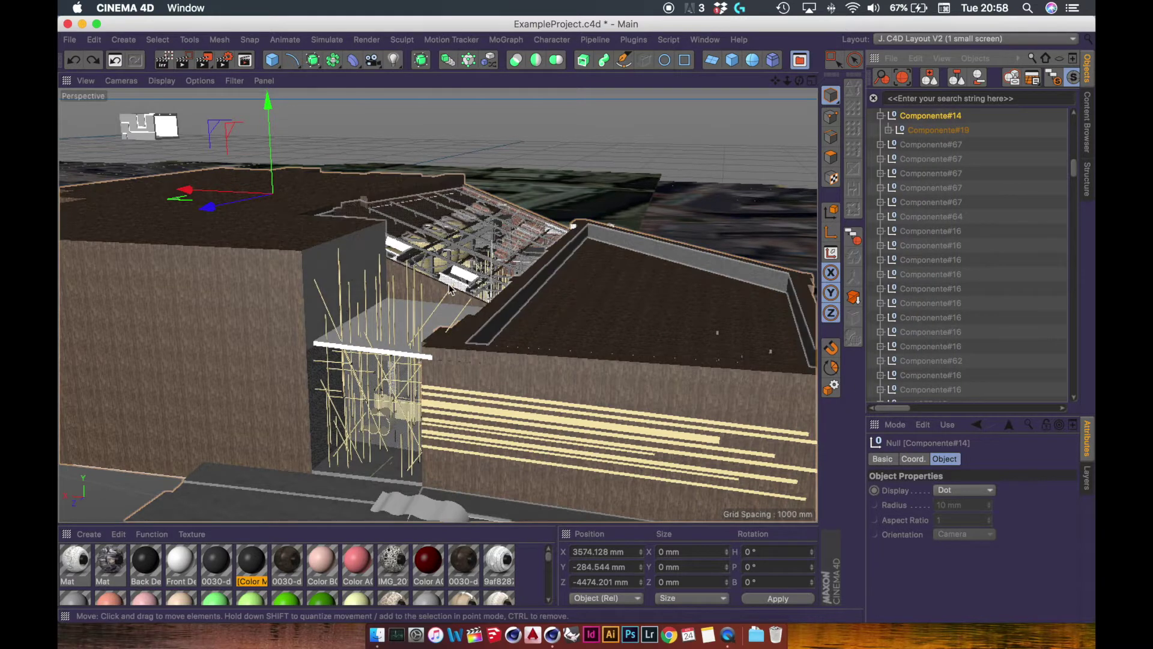
Select the large wall of the taller building volume, try raising it about 33 mm along Y and undo the move
click(260, 261)
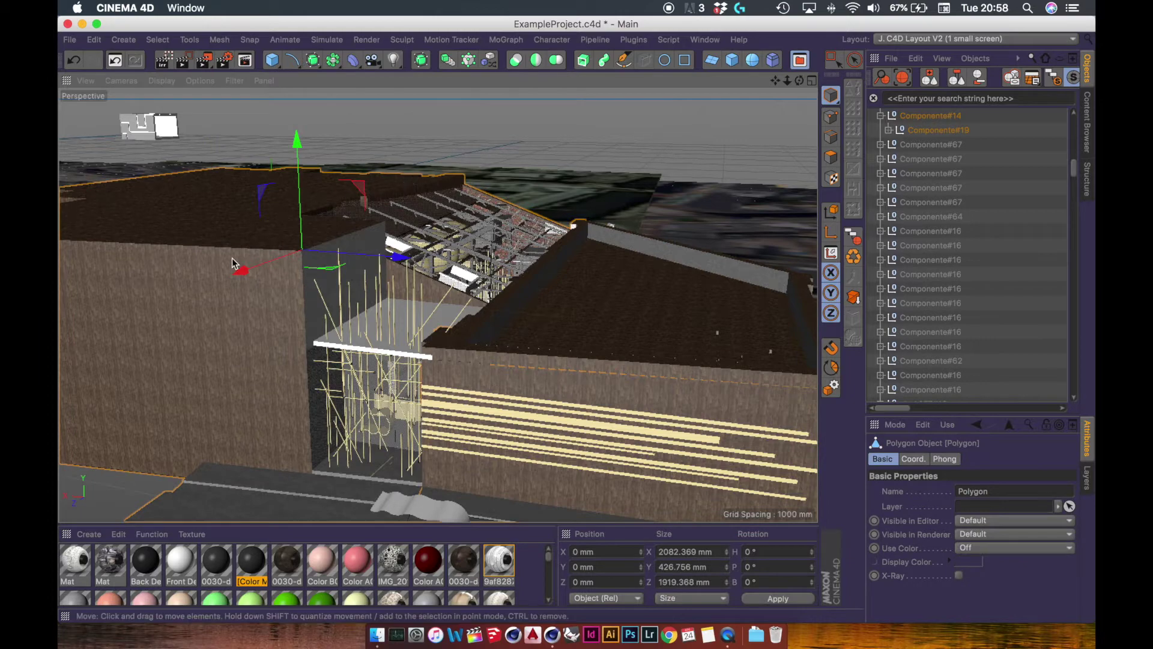
drag(298, 144, 251, 136)
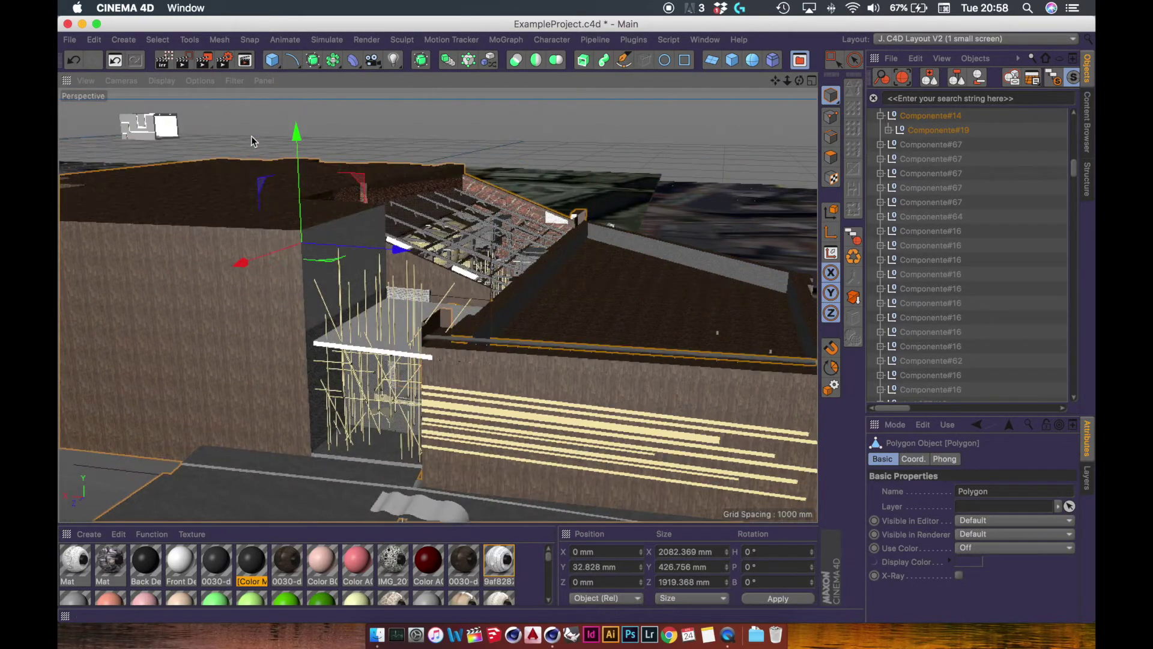
key(super+z)
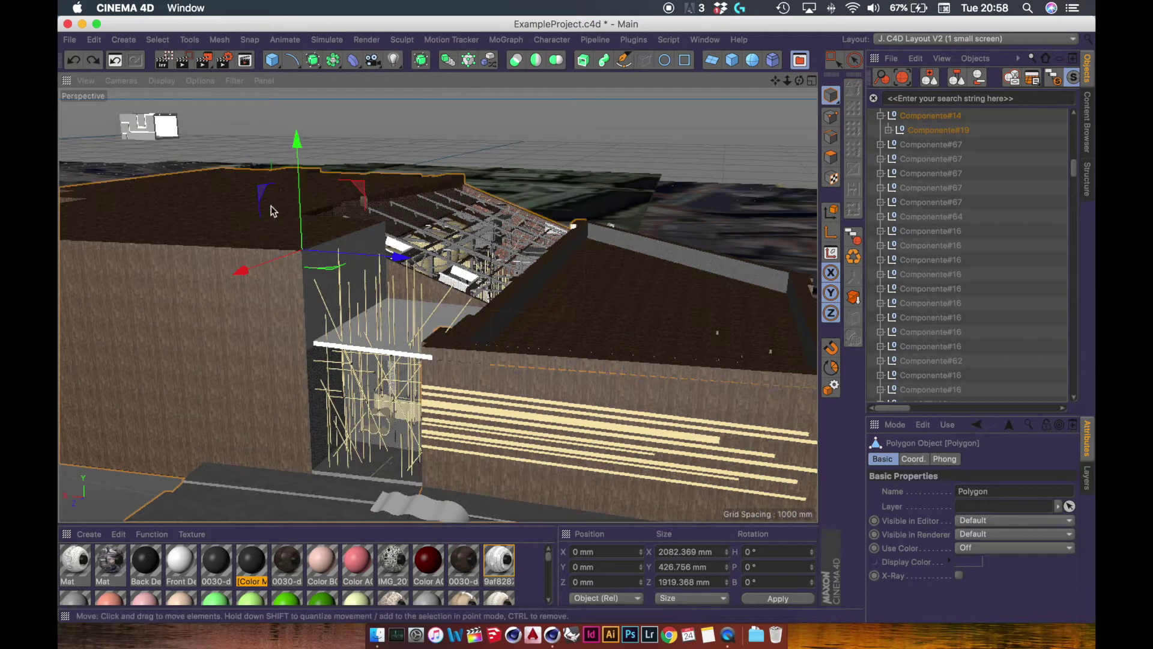
Reveal the selected wall polygon in the hierarchy, move it out of Componente#19 to just above Componente#14, and collapse Componente#14
click(884, 78)
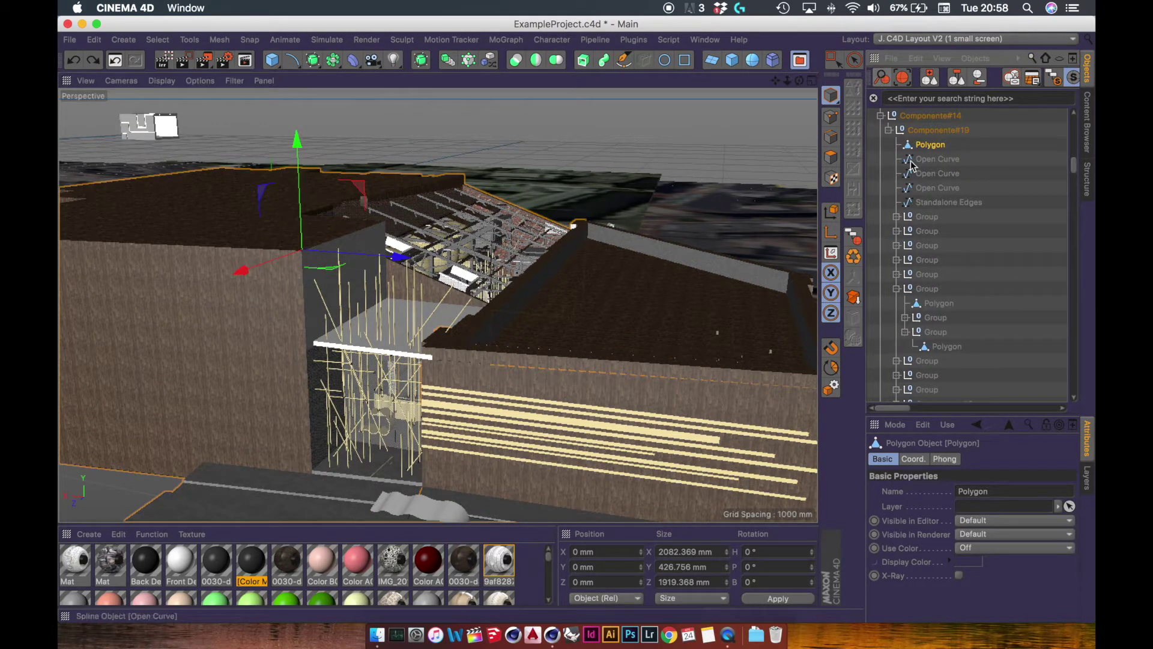
scroll(928, 180, up, 6)
drag(933, 240, 929, 218)
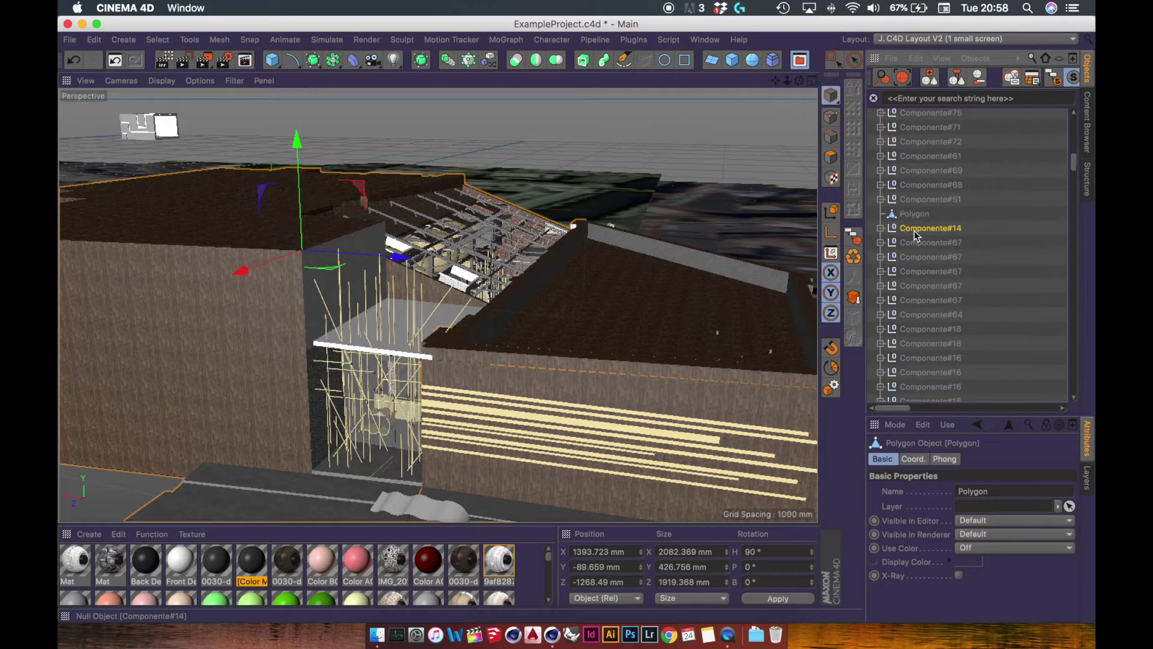
Try raising Componente#14 without the extracted wall polygon and undo the move
click(914, 231)
mouse_move(270, 114)
mouse_down()
mouse_move(278, 199)
mouse_move(282, 113)
mouse_move(273, 109)
mouse_up()
key(super+z)
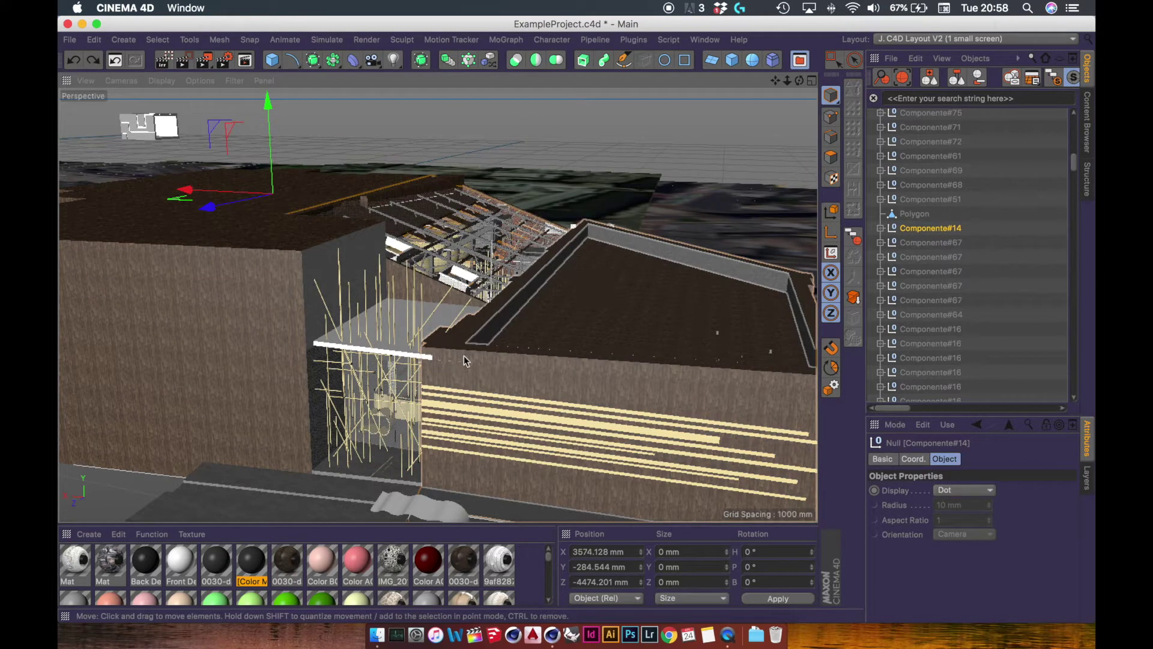
Select the lower building volume's wall polygon, move it out of its group to just above Componente#14, and collapse Componente#14
click(490, 378)
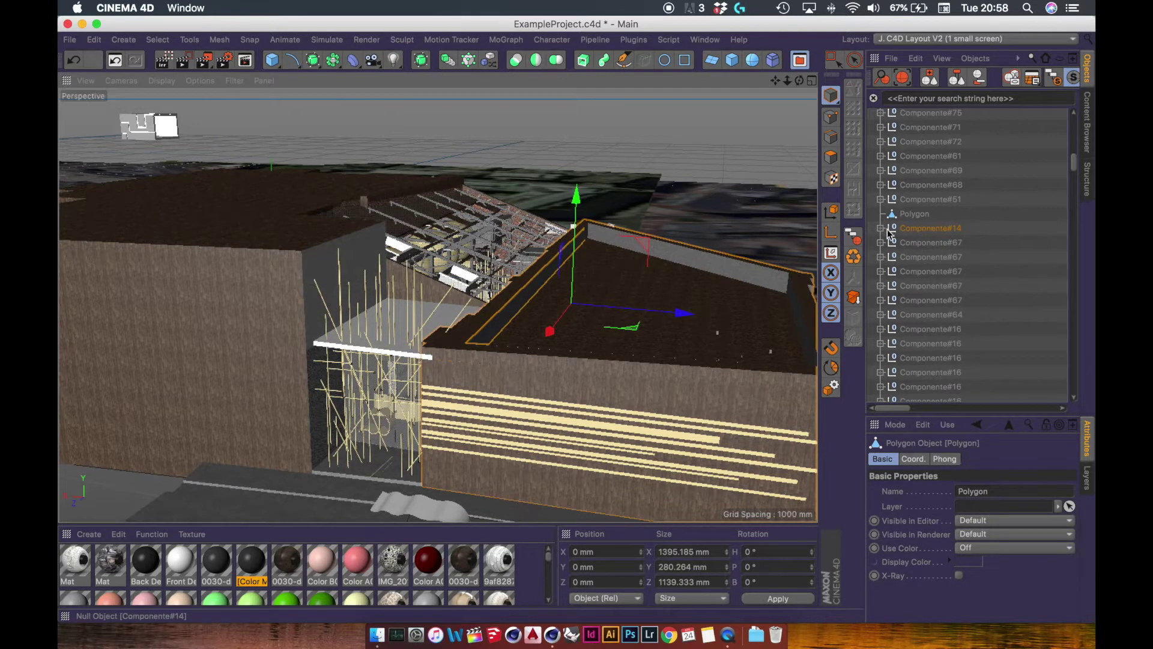
click(881, 77)
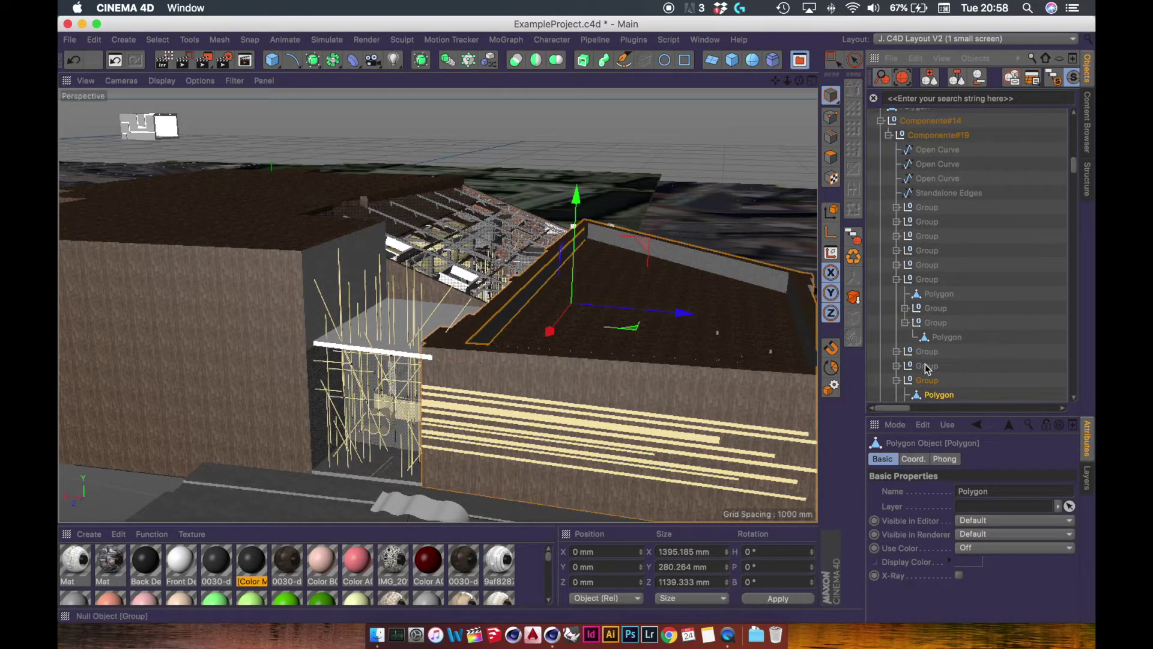
drag(930, 394, 913, 159)
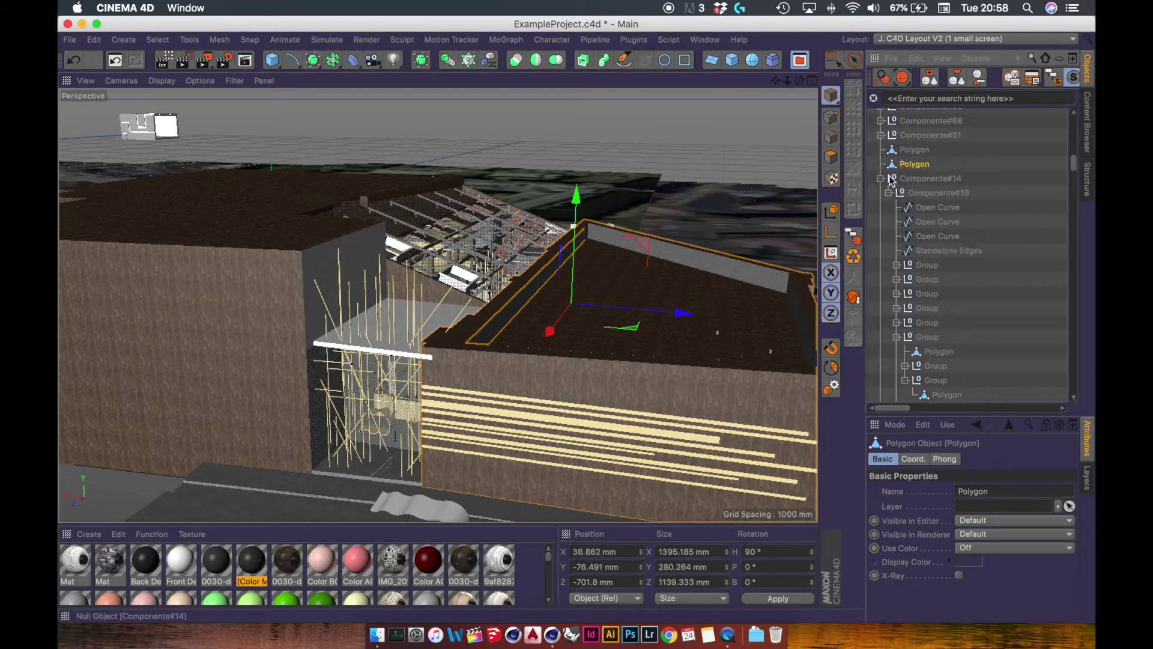
click(880, 178)
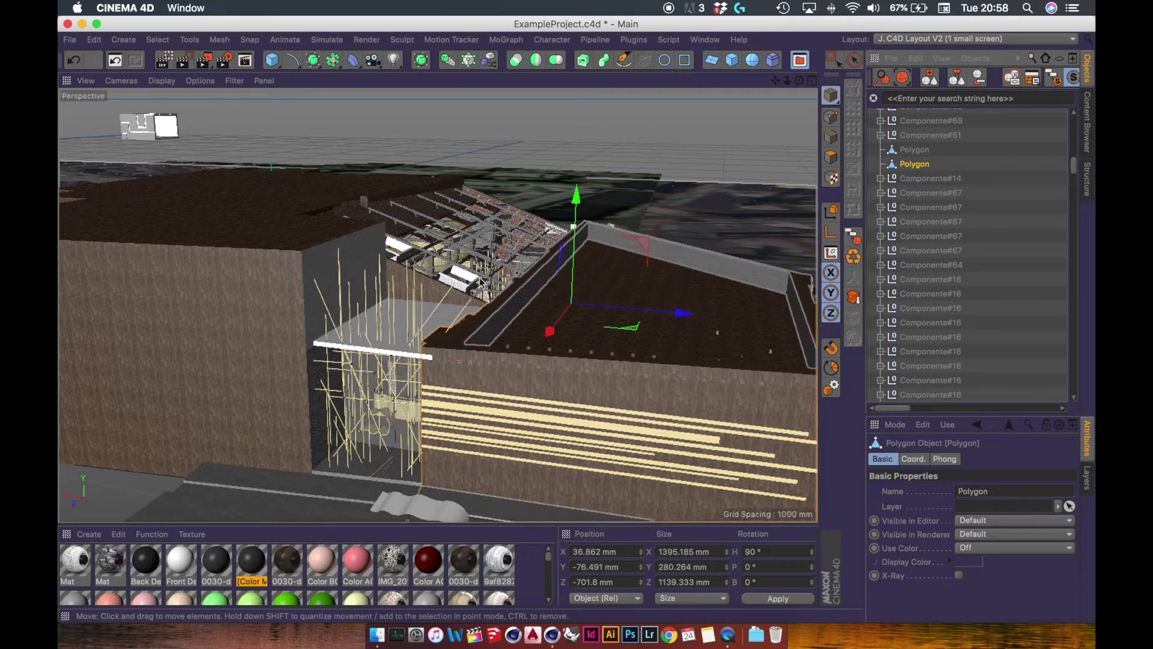
Try raising Componente#14 without both extracted wall polygons, undo the move and view the building from above
click(425, 206)
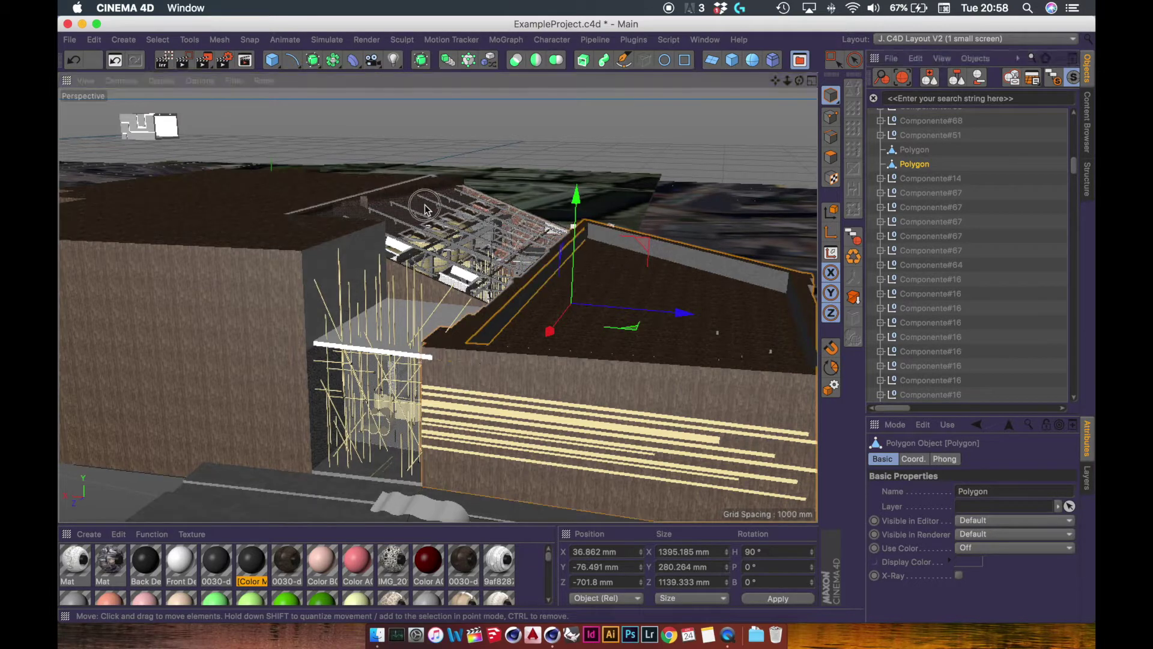
click(932, 179)
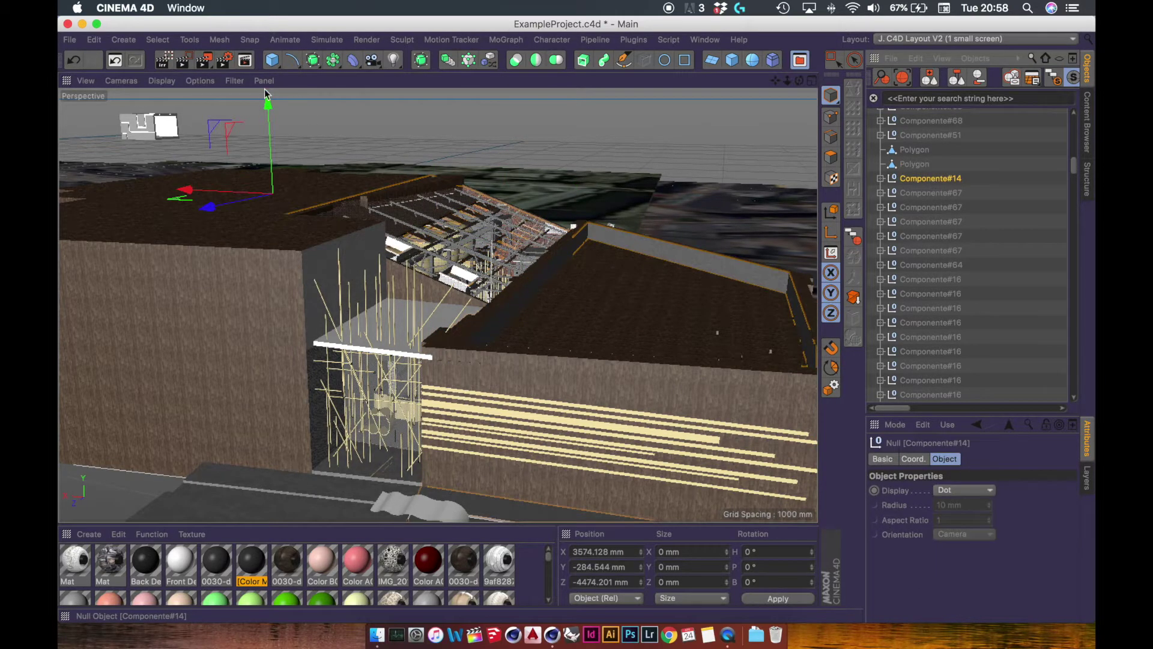
drag(265, 102, 266, 72)
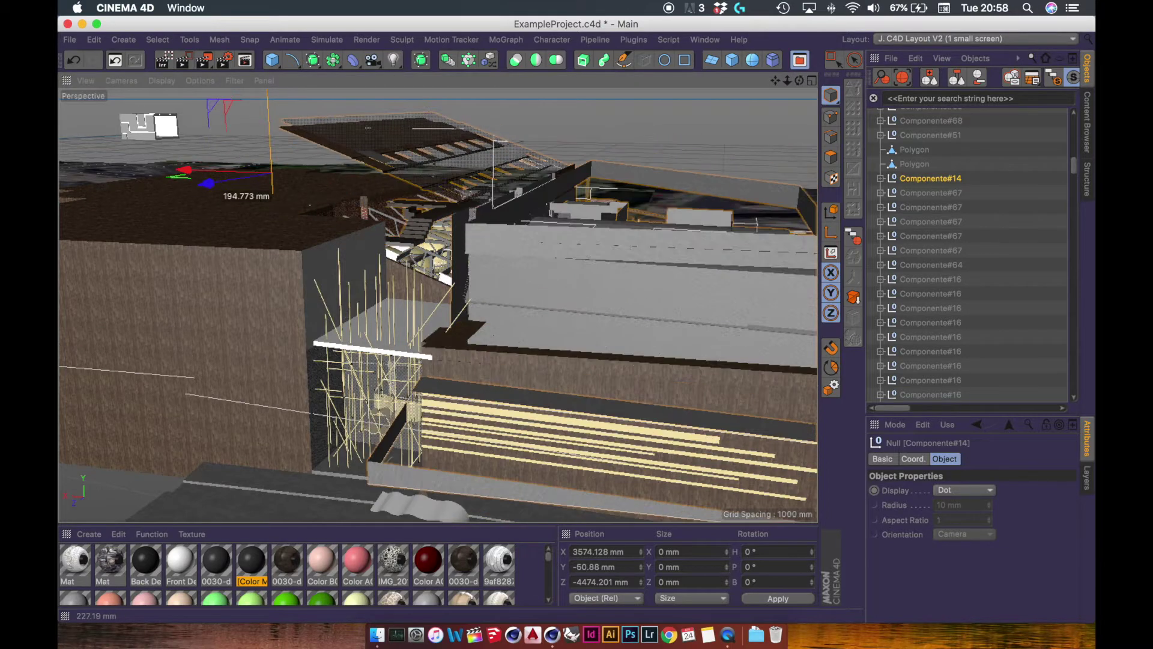
key(super+z)
click(554, 335)
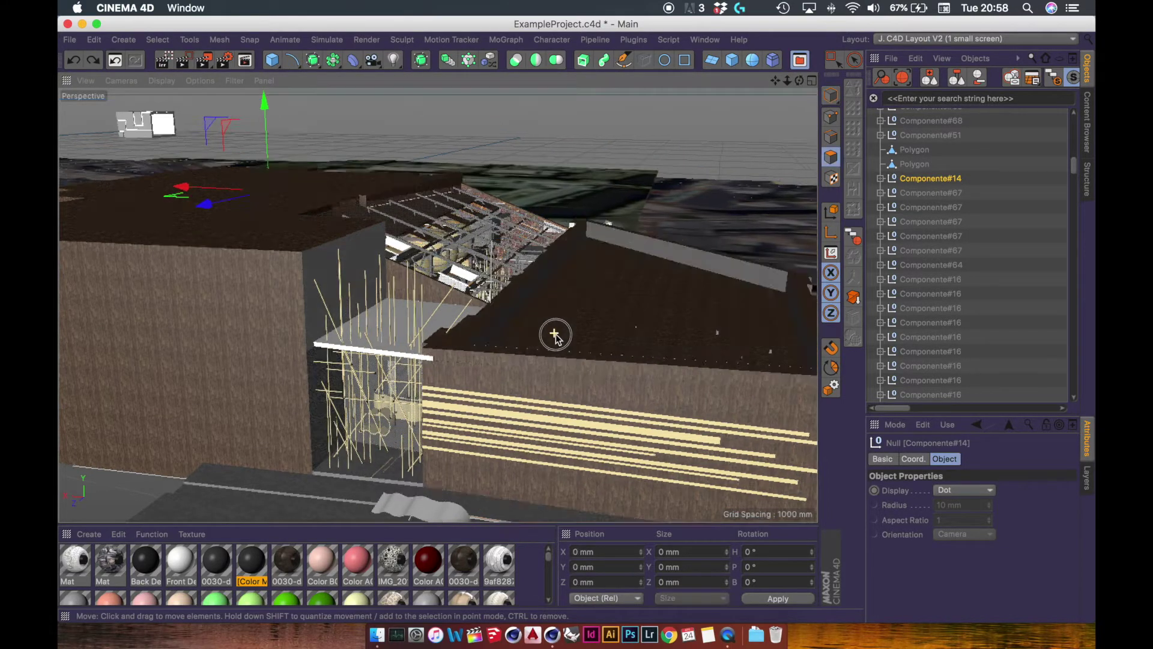
alt+drag(555, 335, 519, 367)
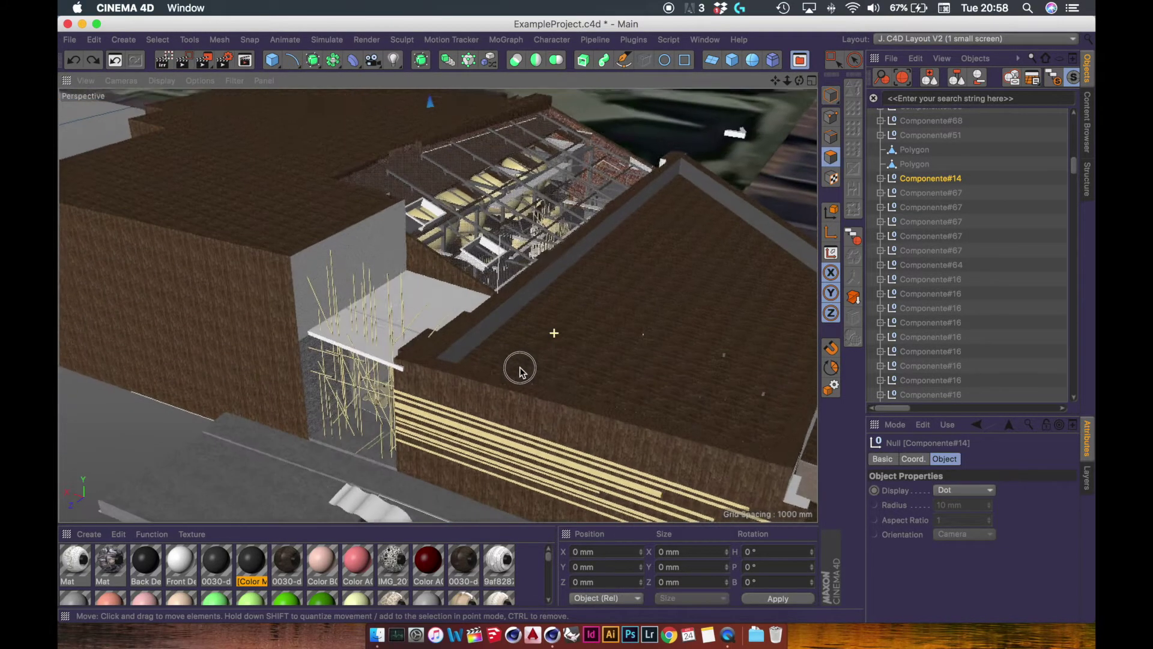
Expand Componente#14 and select the group under Componente#19 that holds the gabled volume's parapet polygon
click(881, 179)
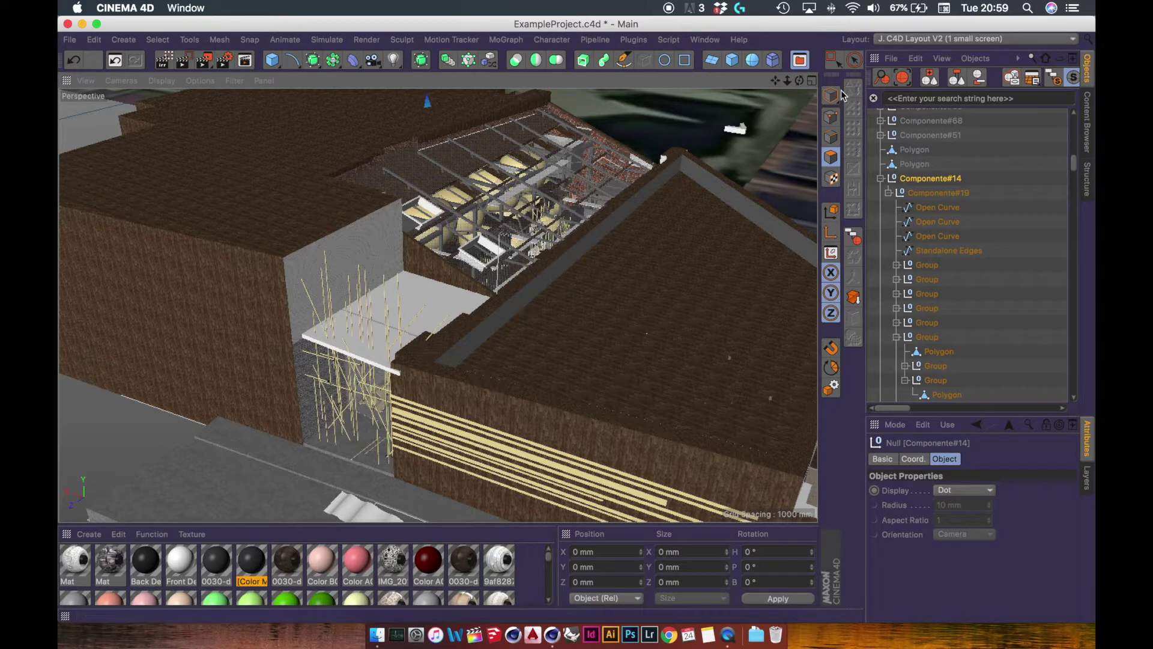
click(643, 250)
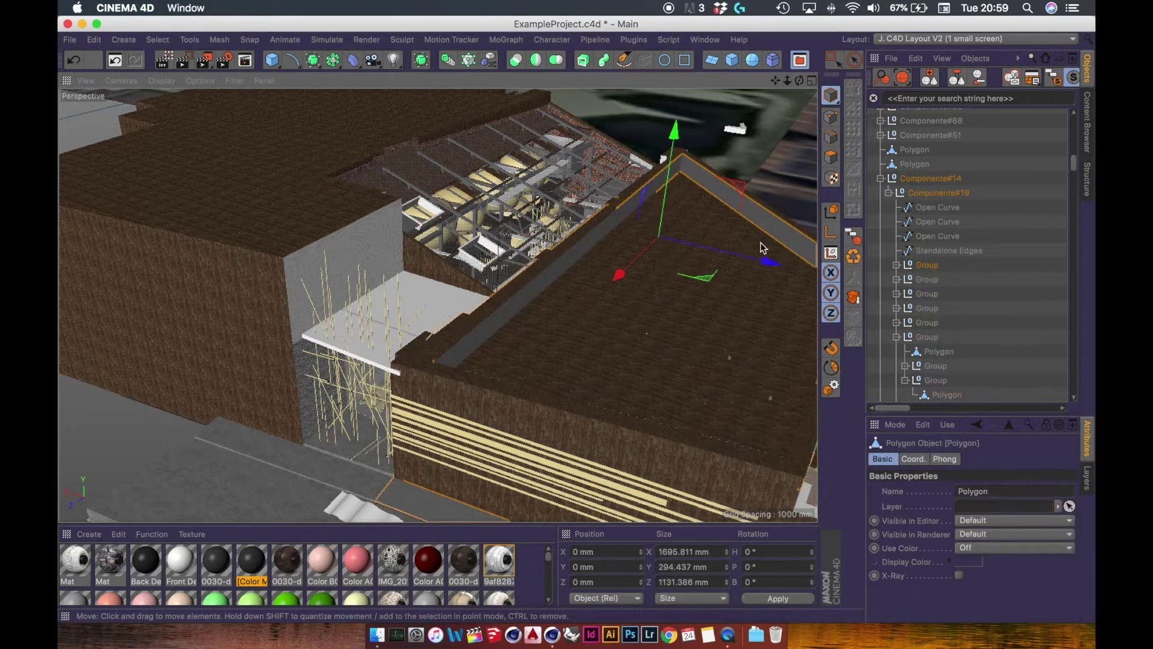
click(920, 266)
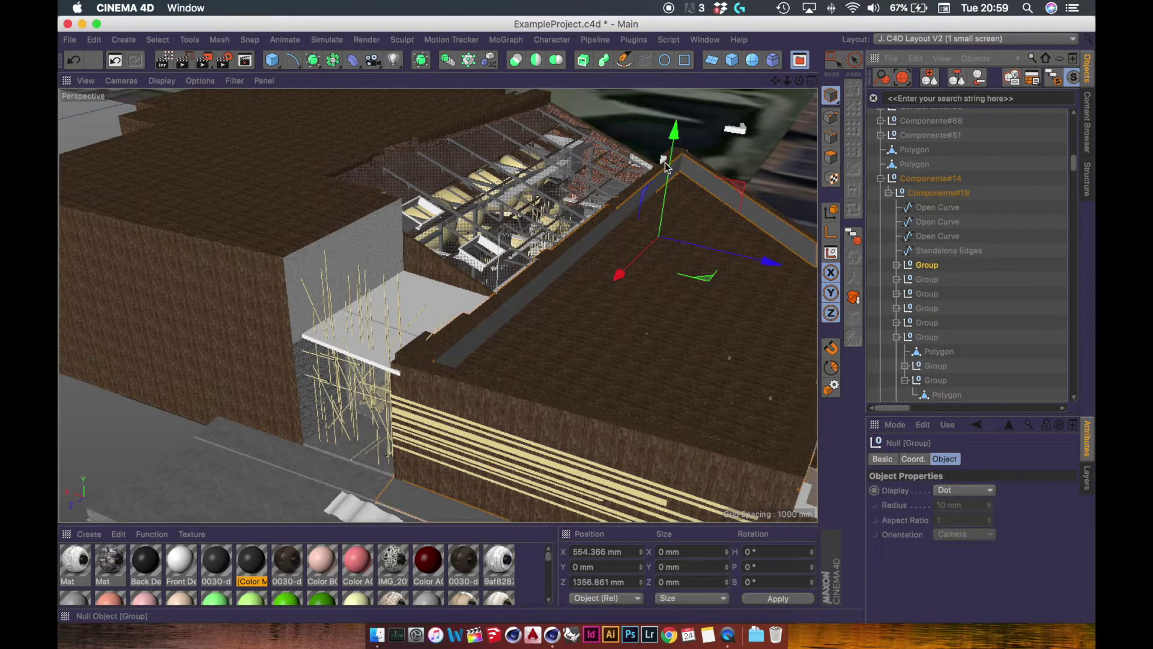
Try raising the parapet group vertically from two viewing angles, undoing the move each time
drag(667, 167, 679, 103)
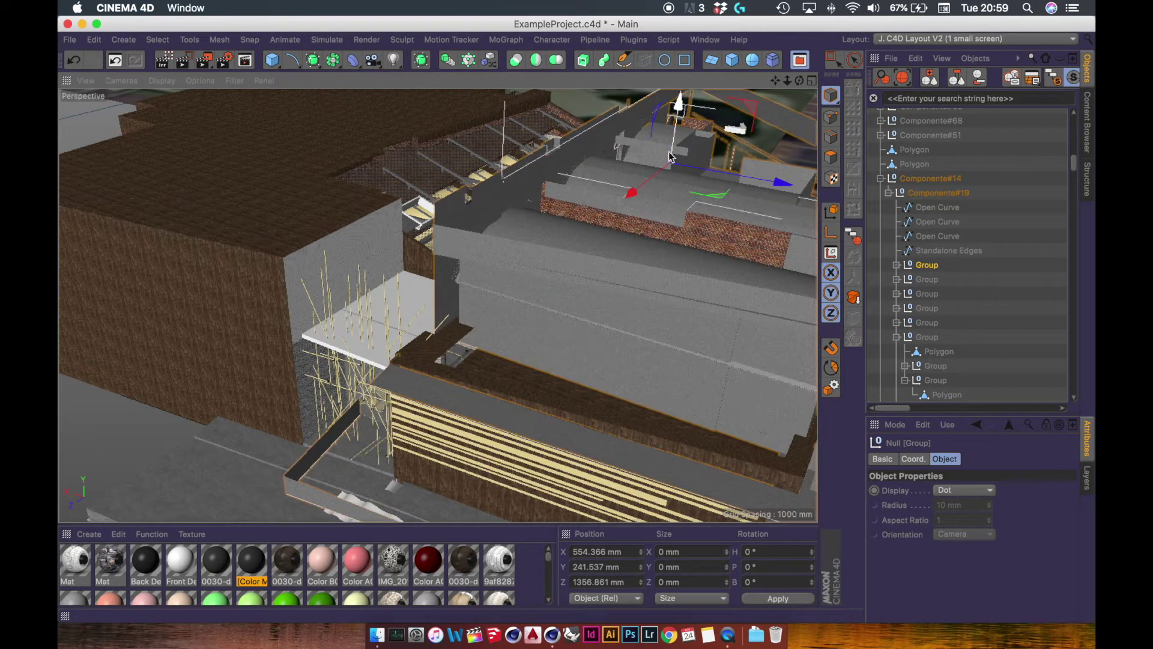
key(super+z)
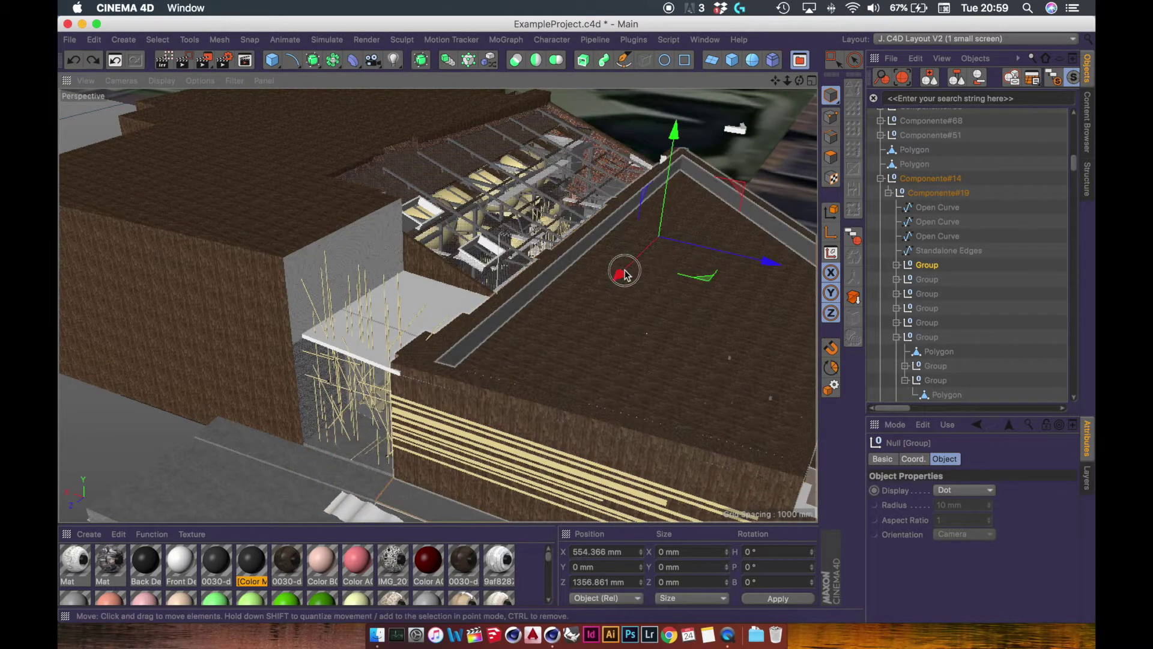
alt+drag(620, 267, 445, 277)
drag(594, 137, 604, 23)
drag(603, 159, 602, 168)
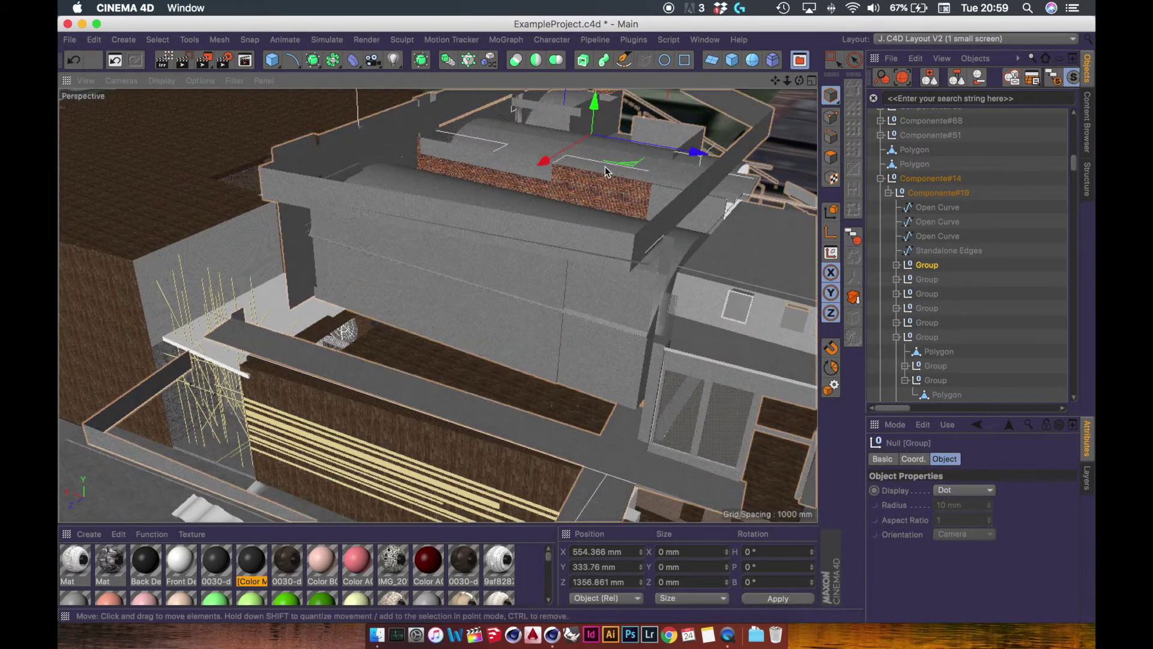
key(super+z)
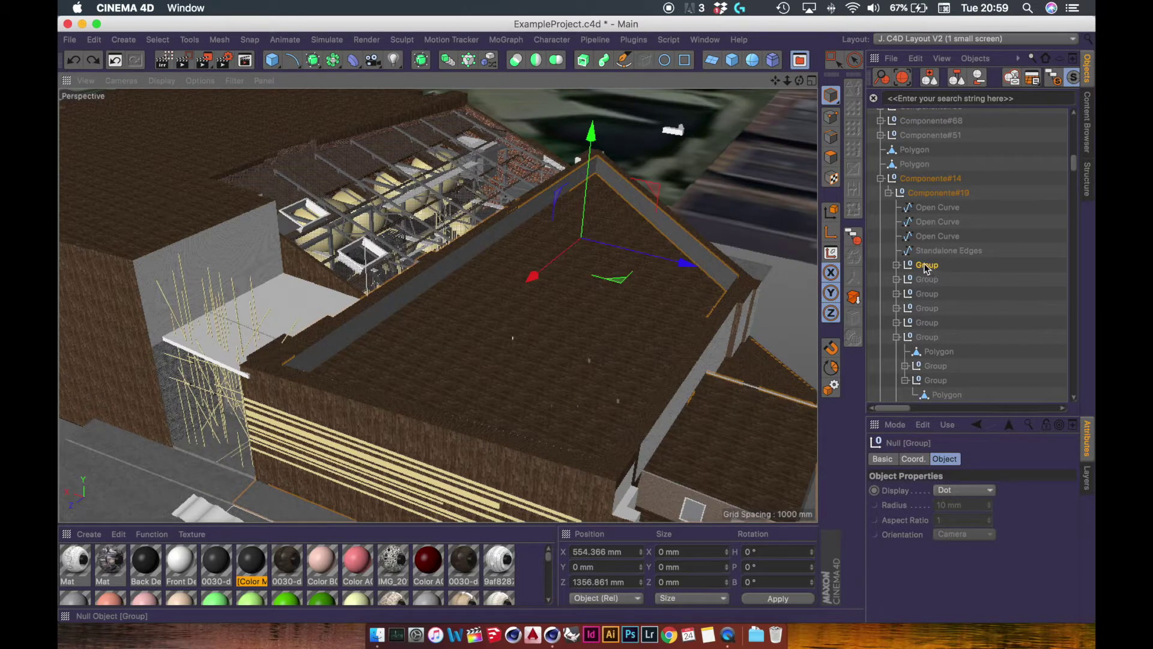
Move the parapet group out to just above Componente#14, then rename Componente#14 as Roof and collapse it
drag(927, 264, 925, 176)
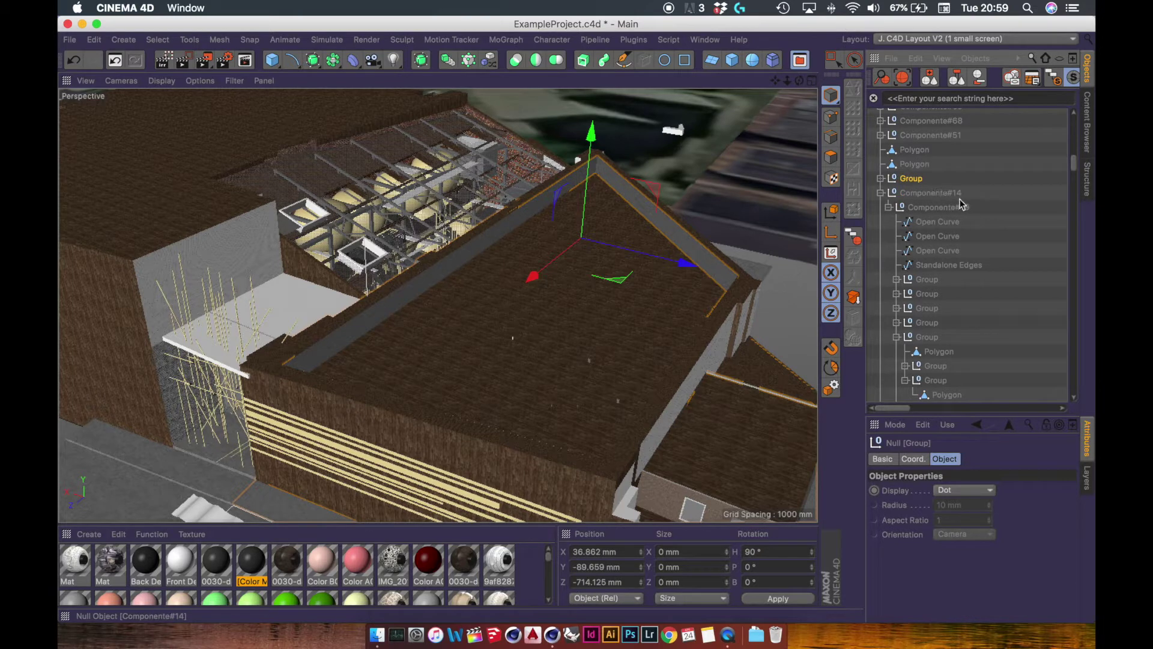
click(928, 193)
double_click(928, 193)
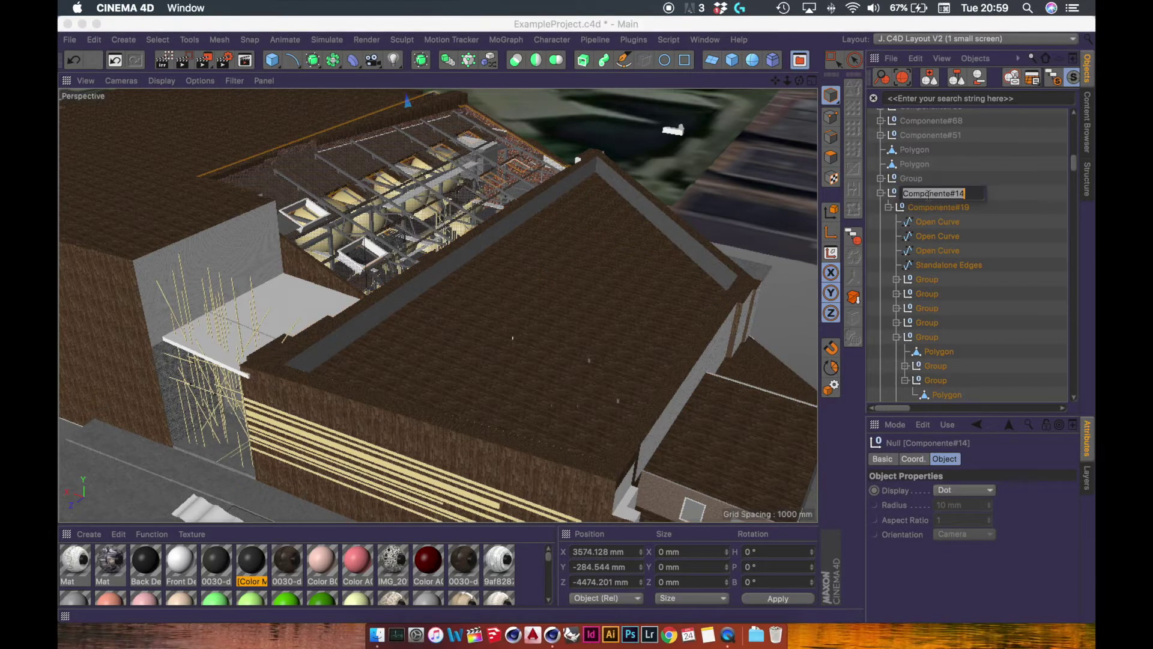
text(Roof)
key(Return)
click(881, 192)
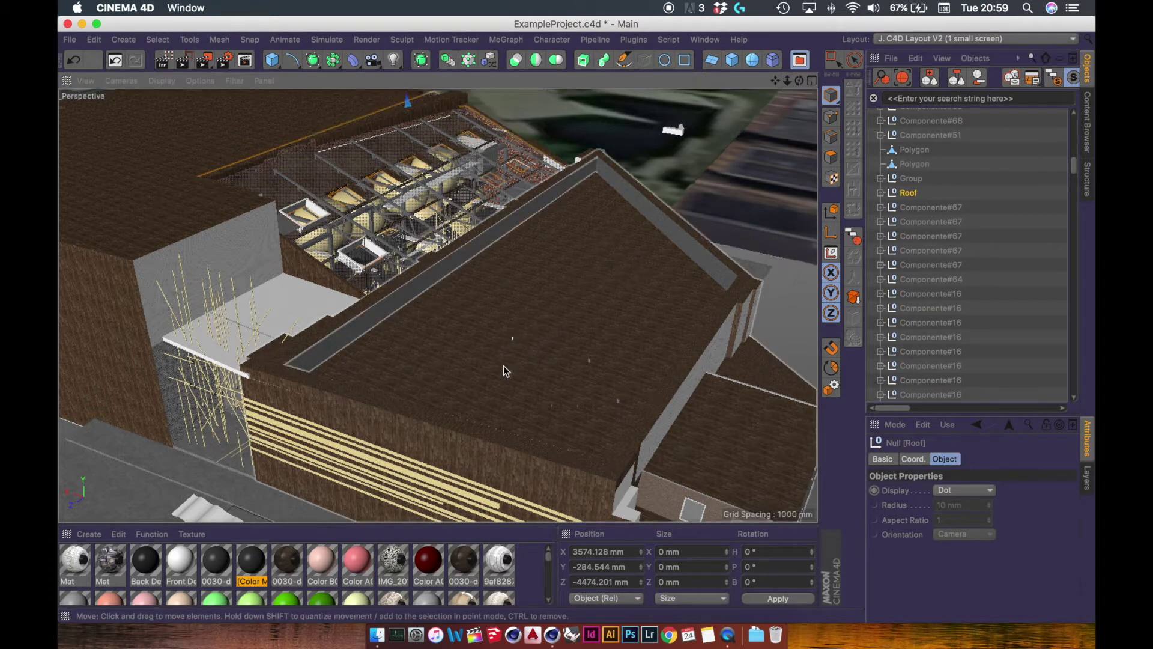
Try raising the Roof null above the building twice, undoing each move
alt+drag(514, 341, 450, 69)
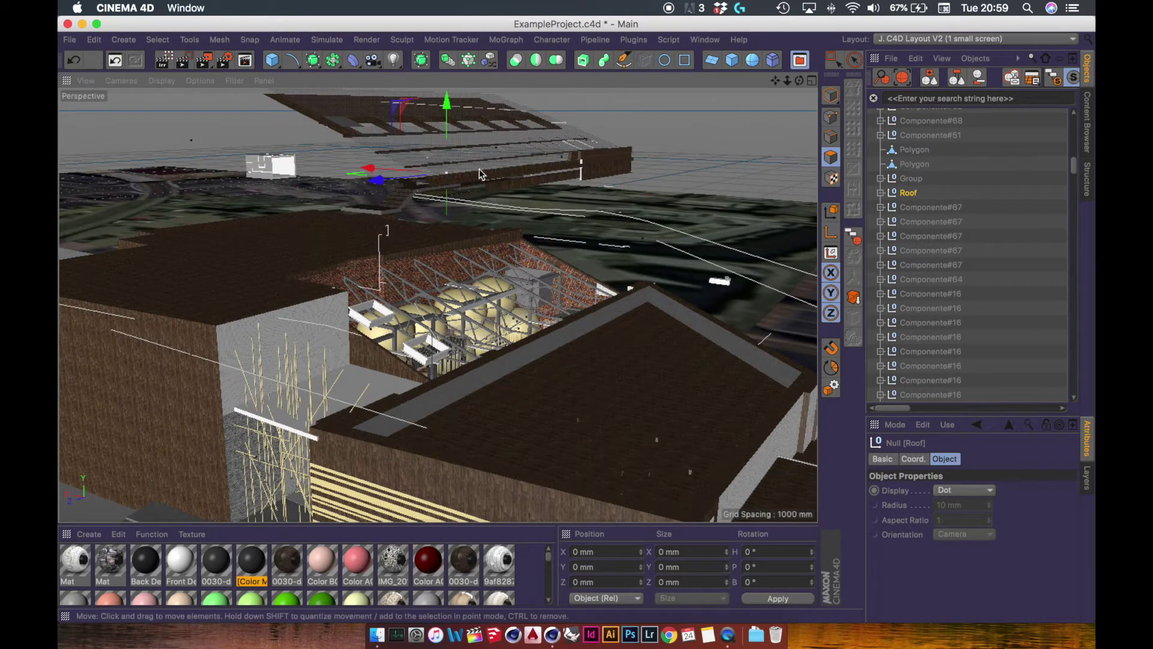
key(super+z)
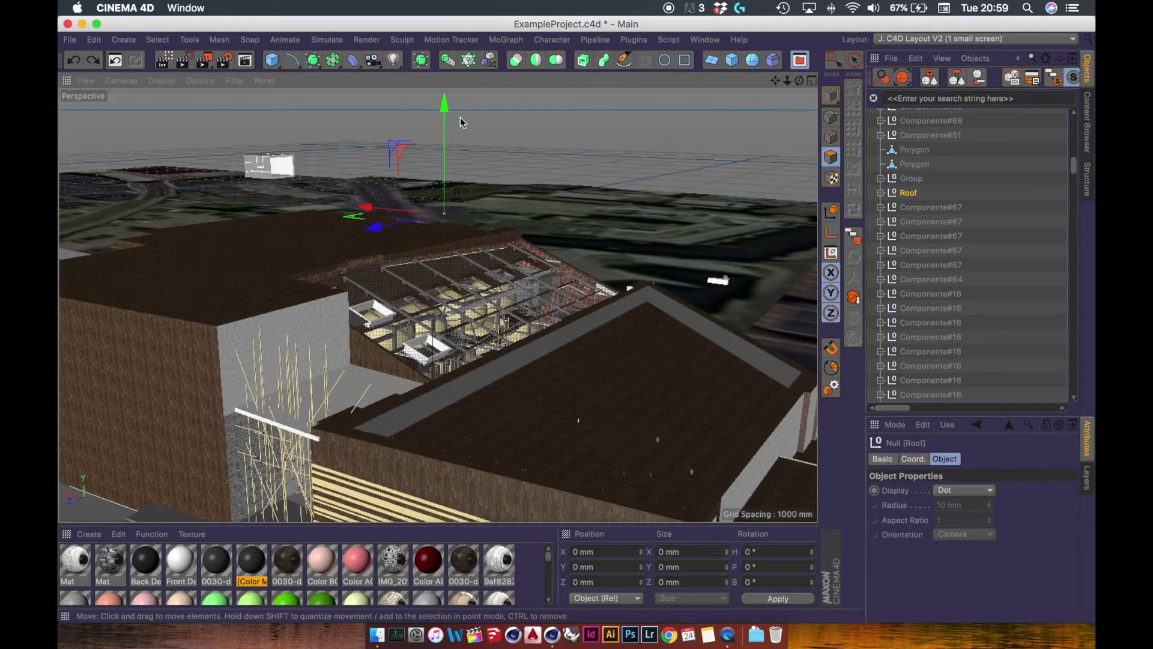
drag(449, 113, 451, 37)
key(super+z)
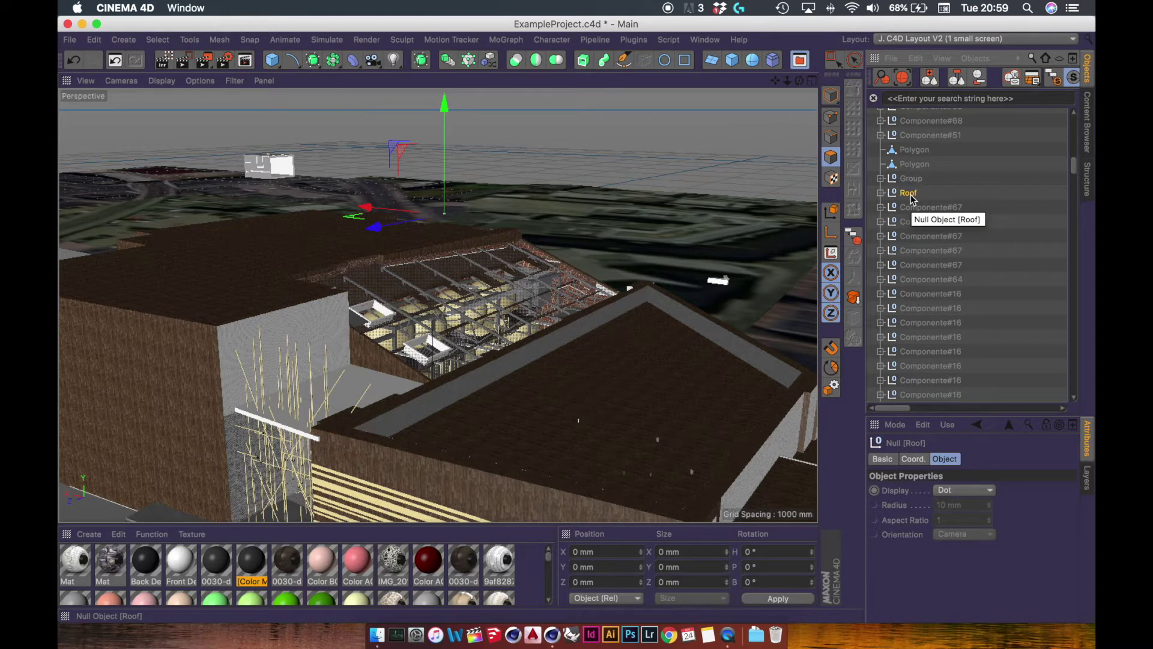
Move the Roof null out of Imported to the top level of the hierarchy and collapse Imported
key(Delete)
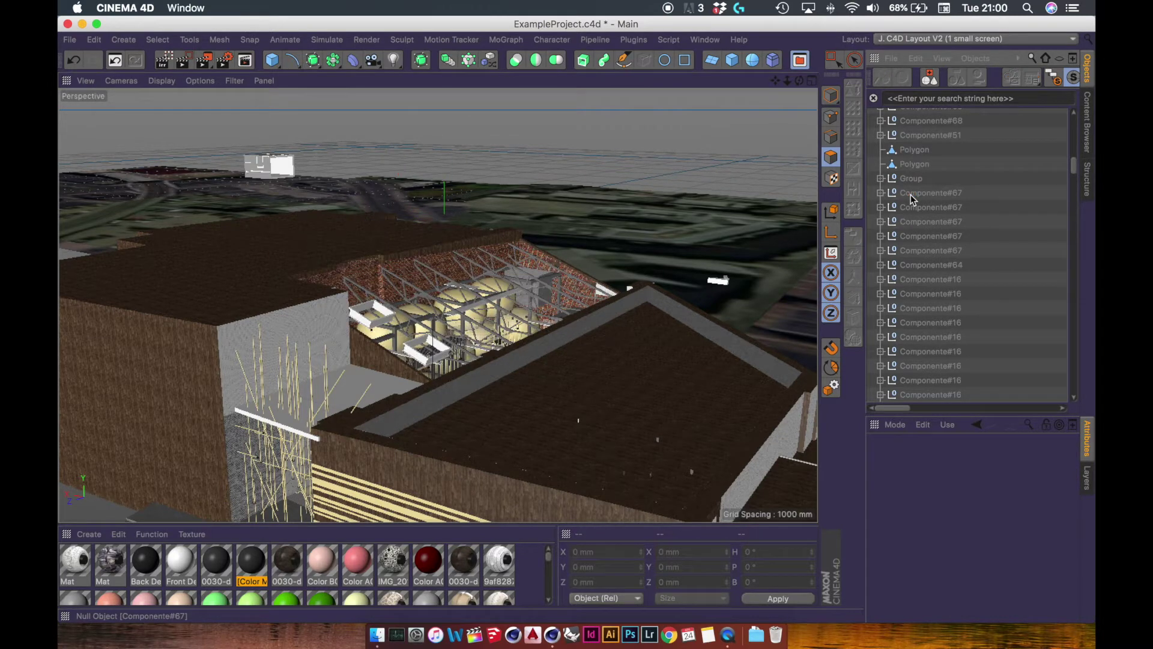
key(super+z)
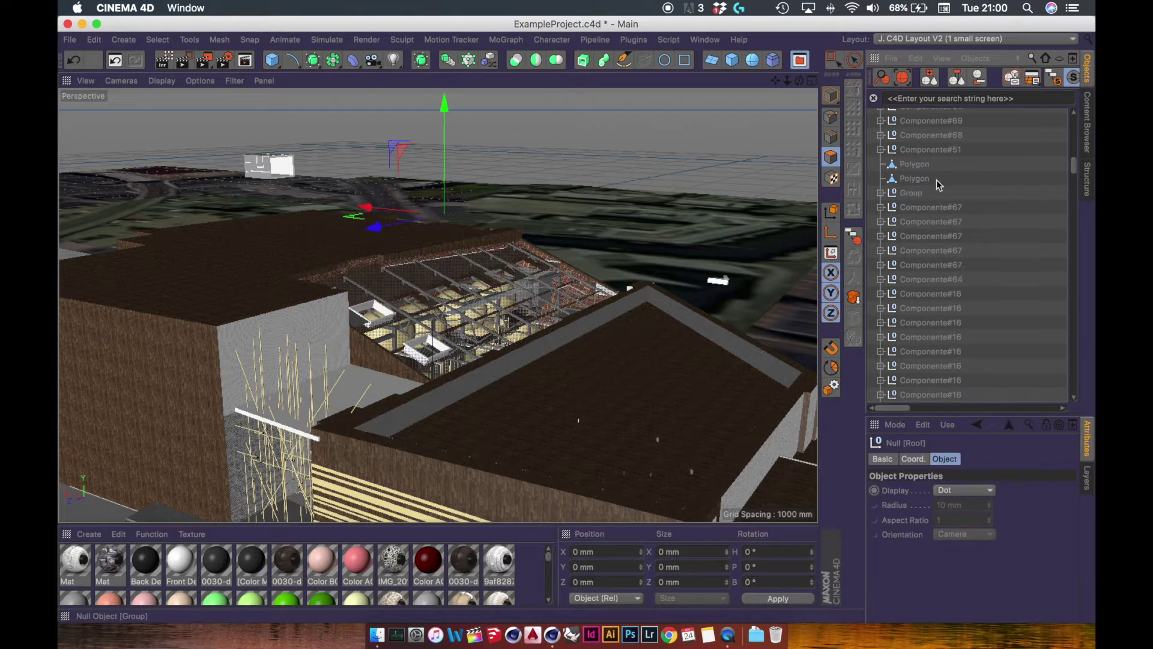
drag(1074, 167, 1074, 120)
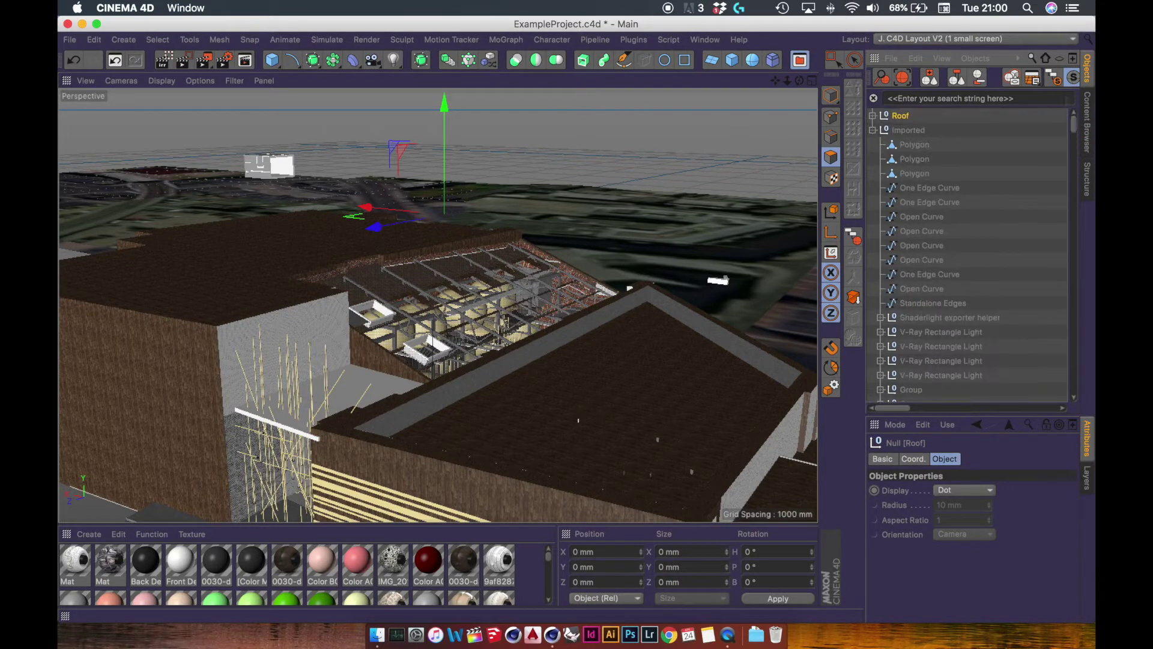
click(873, 131)
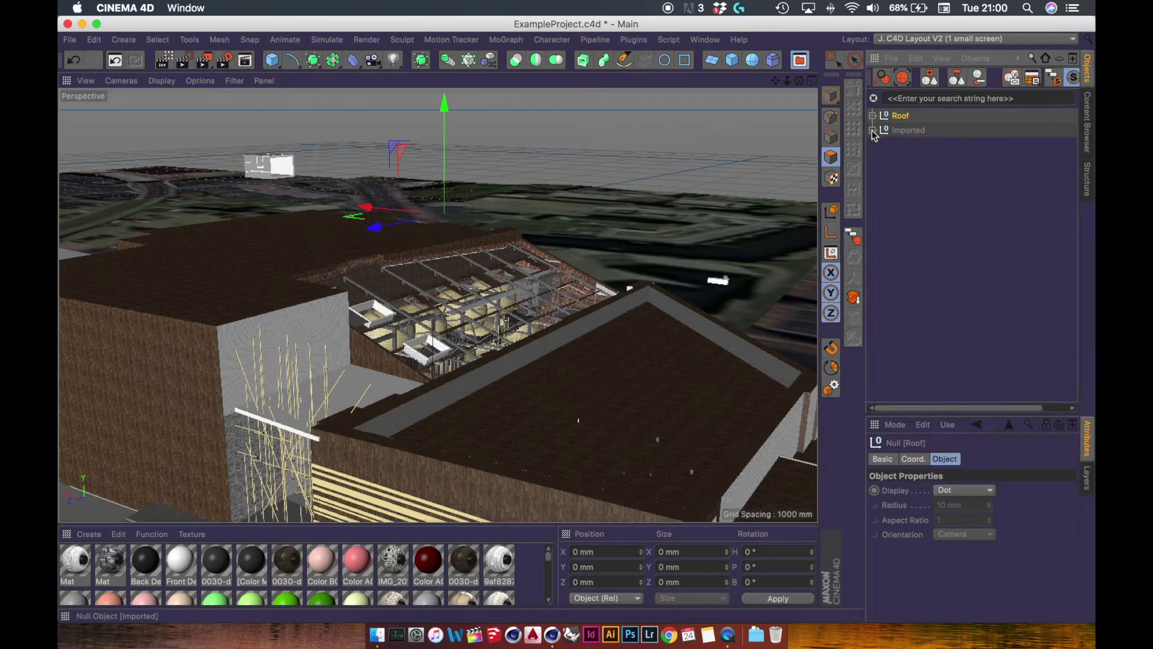
click(910, 135)
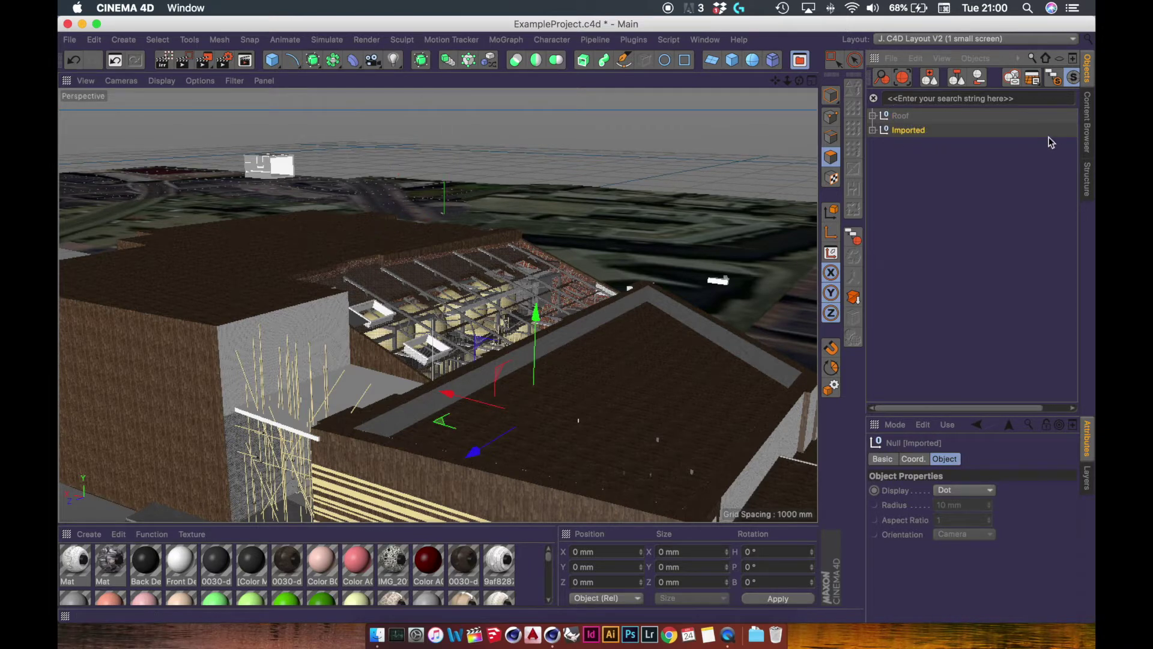
click(874, 131)
click(874, 131)
click(901, 115)
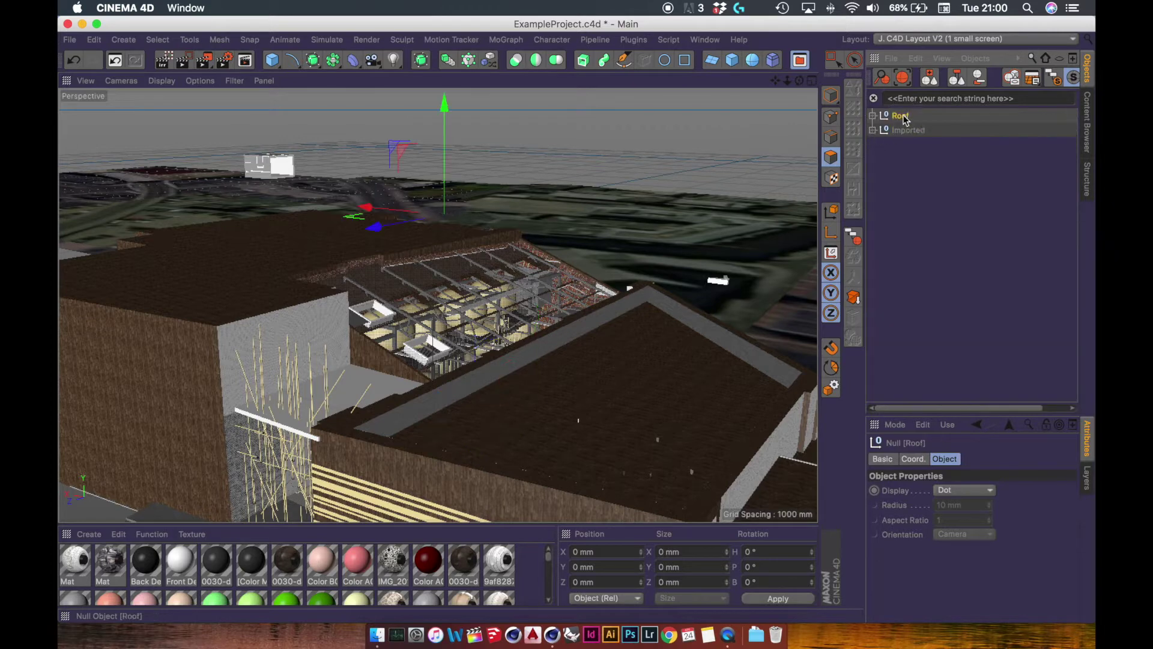
click(901, 115)
click(895, 131)
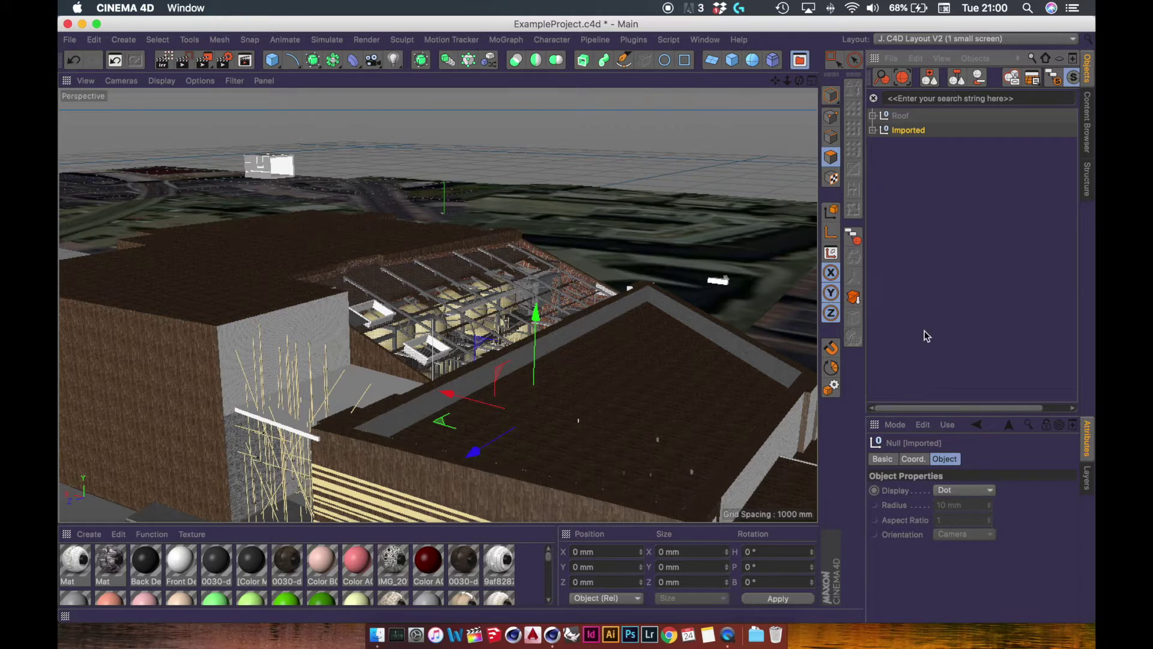
Narrow the object name column so the layer and visibility columns fit beside the collapsed Roof and Imported nulls
click(874, 131)
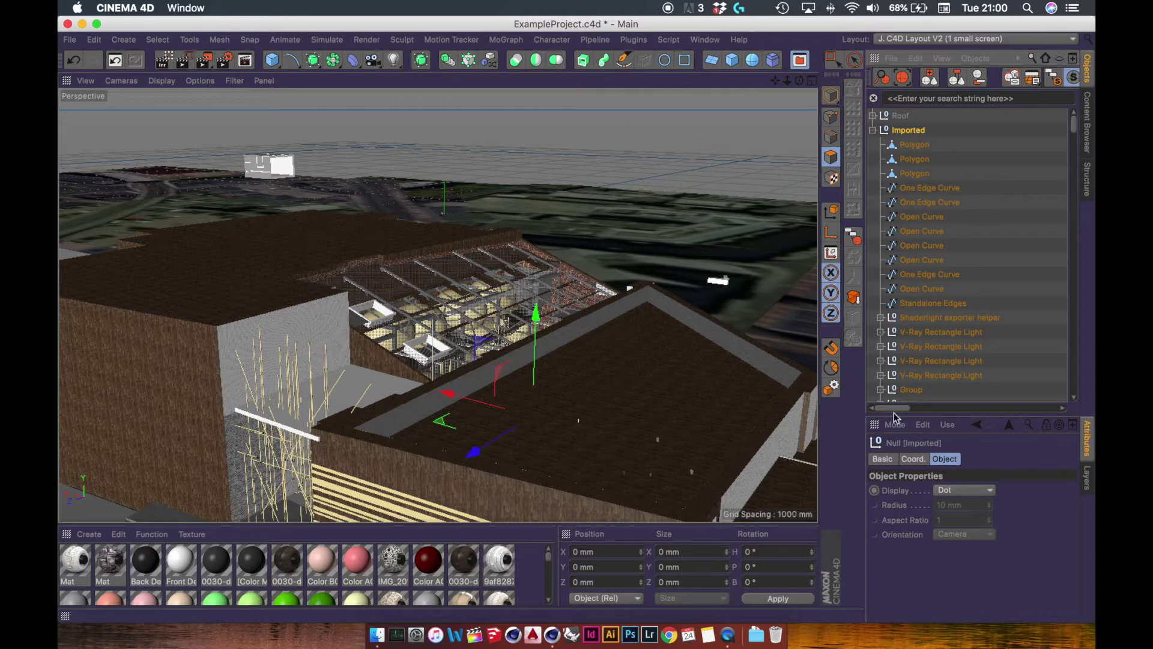
drag(895, 413, 957, 416)
mouse_move(897, 413)
mouse_down()
mouse_move(929, 414)
mouse_move(883, 410)
mouse_up()
click(873, 131)
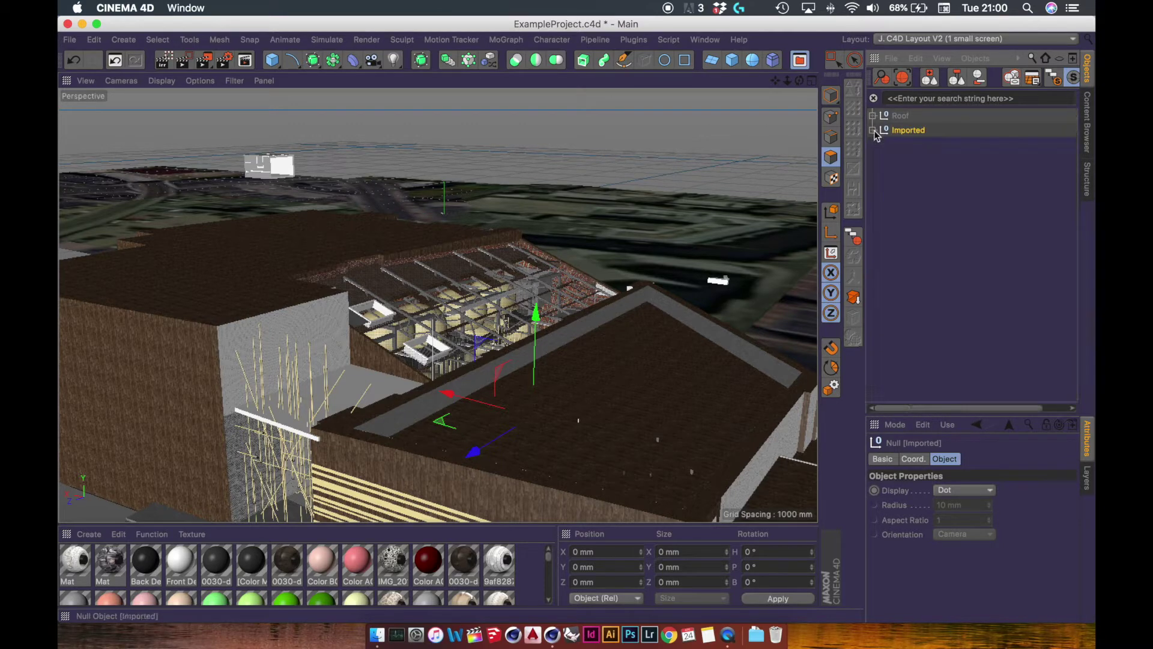
drag(971, 412, 999, 409)
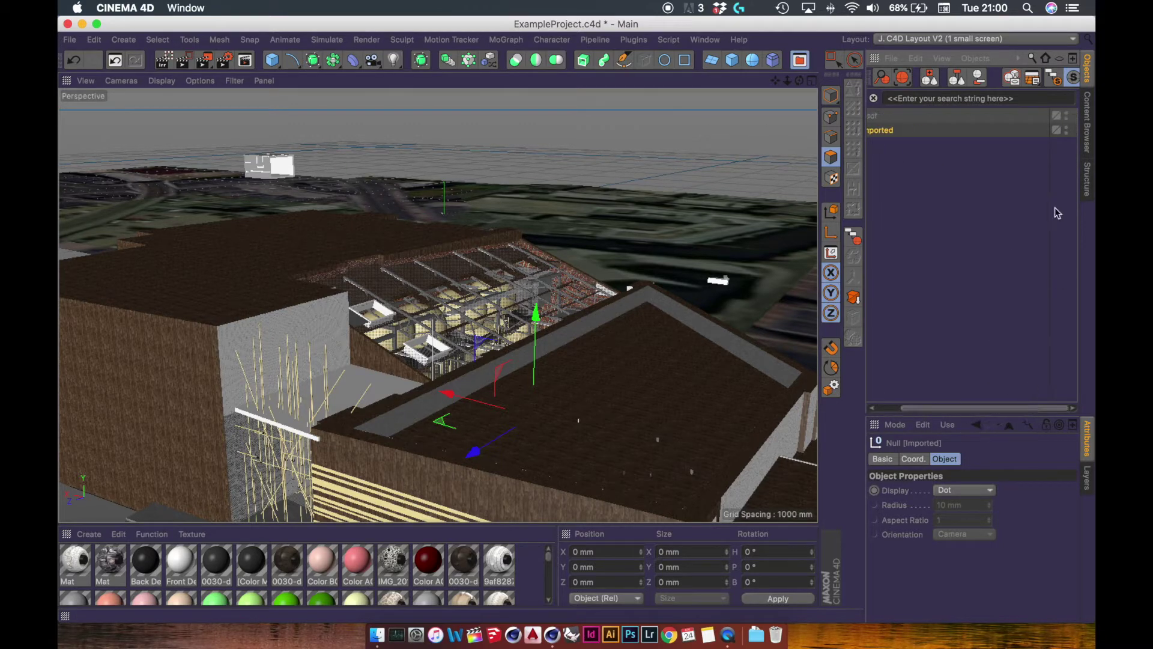
click(1052, 144)
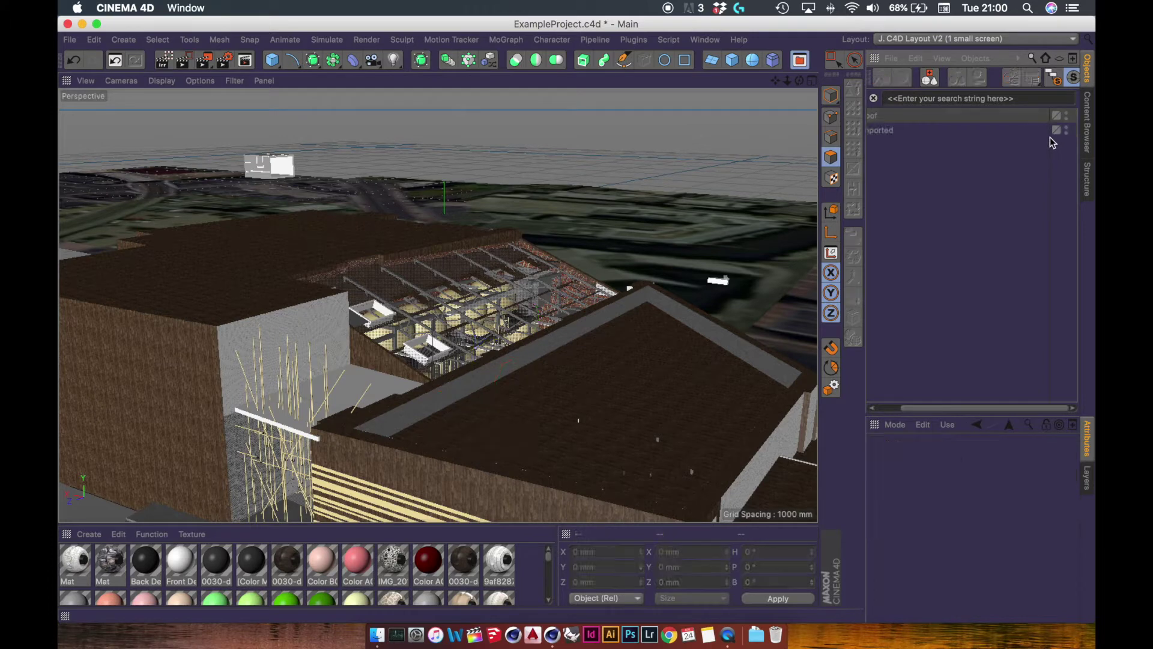
drag(1052, 146, 1033, 149)
drag(1079, 139, 972, 368)
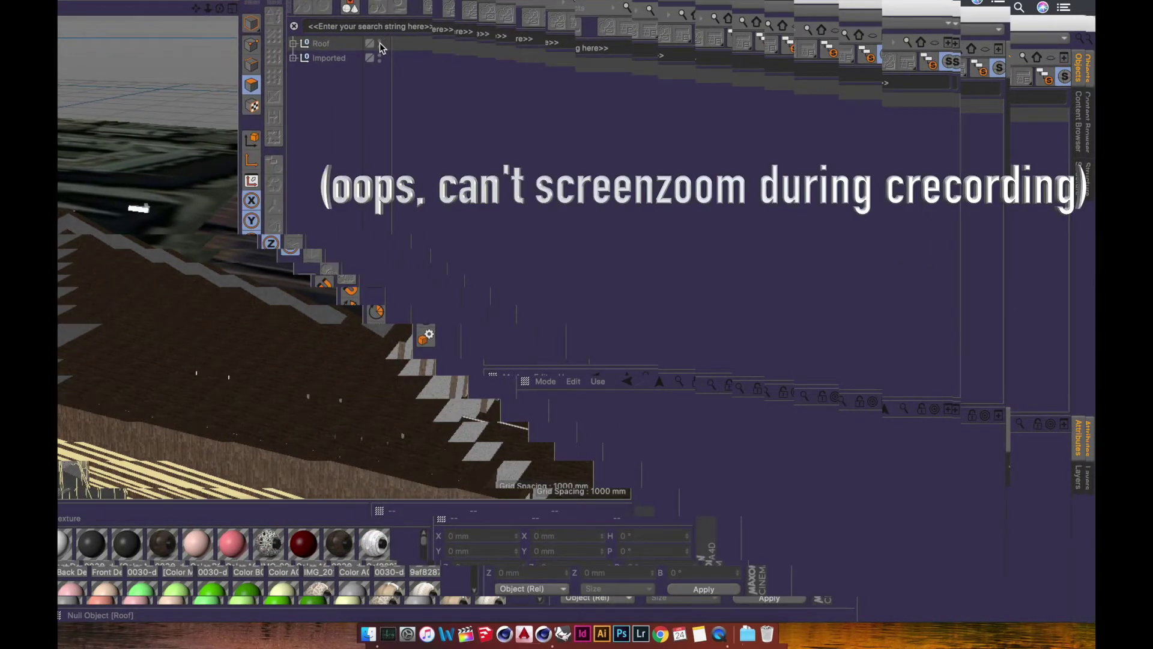
Toggle the Roof null's visibility, leaving it hidden in both the editor and the renderer
click(380, 41)
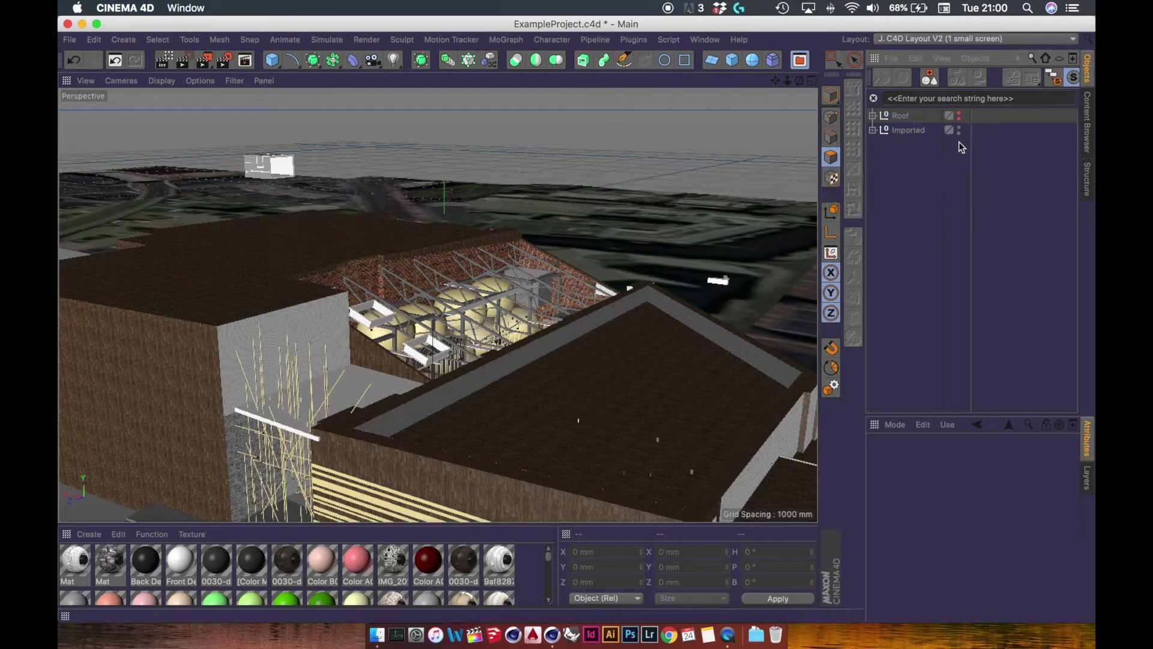
key(super+ctrl+Escape)
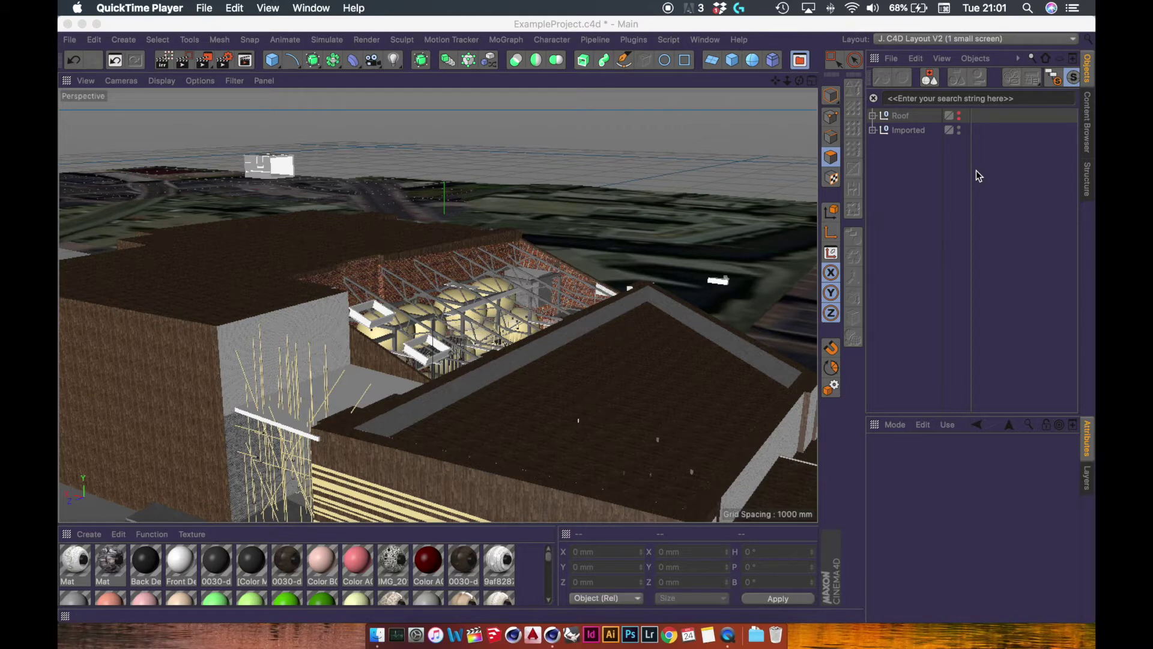
click(960, 116)
click(959, 114)
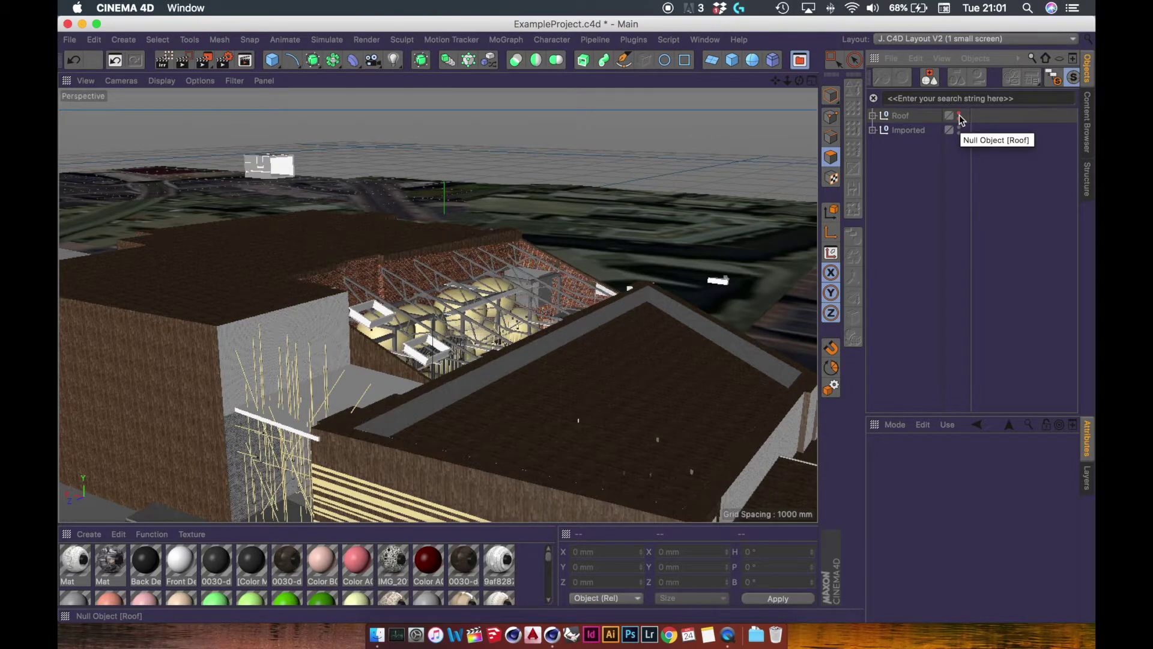
click(959, 117)
click(959, 116)
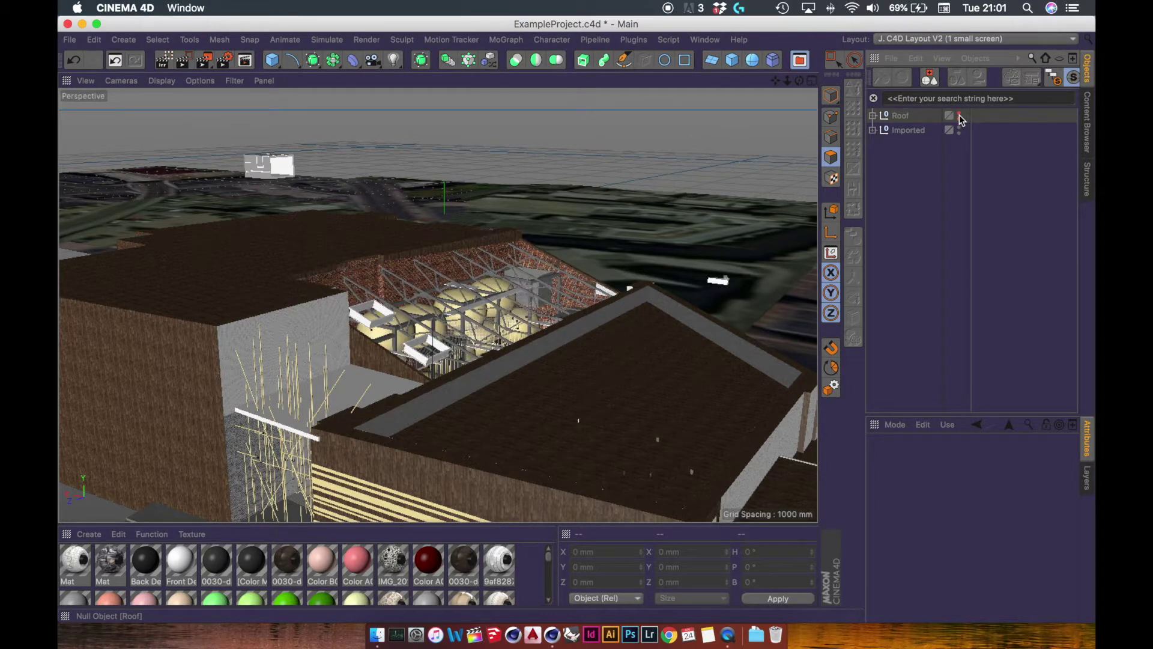
Select a roof truss polygon inside the opened building, reveal it in the hierarchy and select its parent VU roof truss null
alt+drag(539, 355, 488, 392)
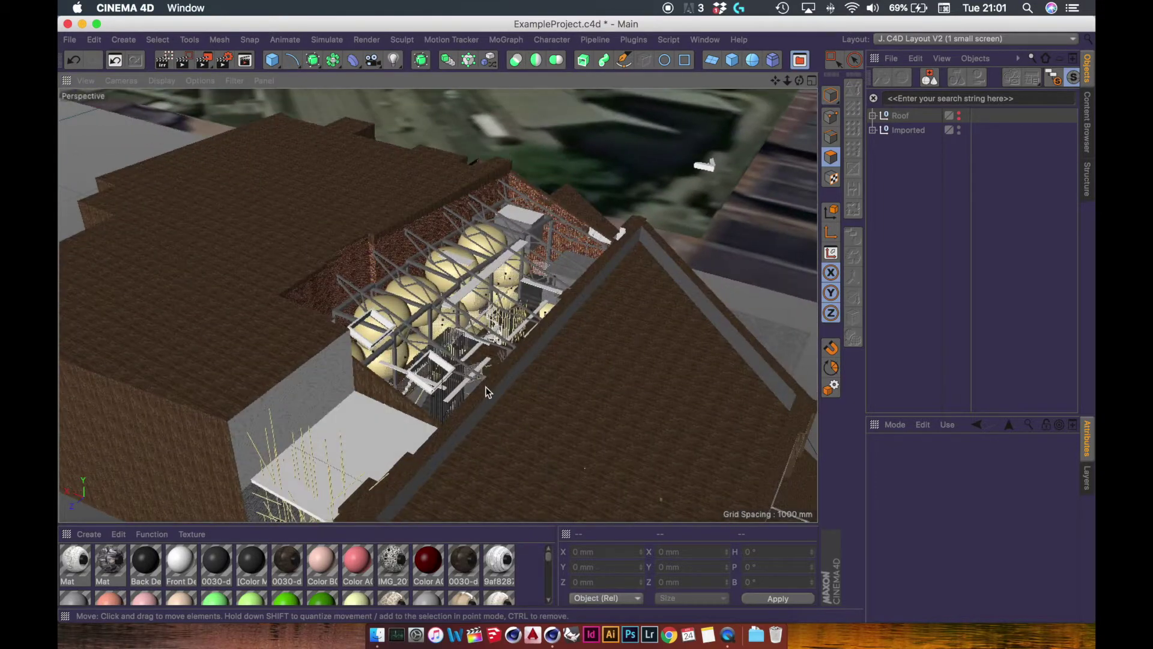
alt+right_drag(486, 388, 609, 304)
mouse_move(454, 217)
alt+mouse_down()
mouse_move(442, 223)
mouse_move(452, 238)
mouse_move(445, 216)
alt+mouse_up()
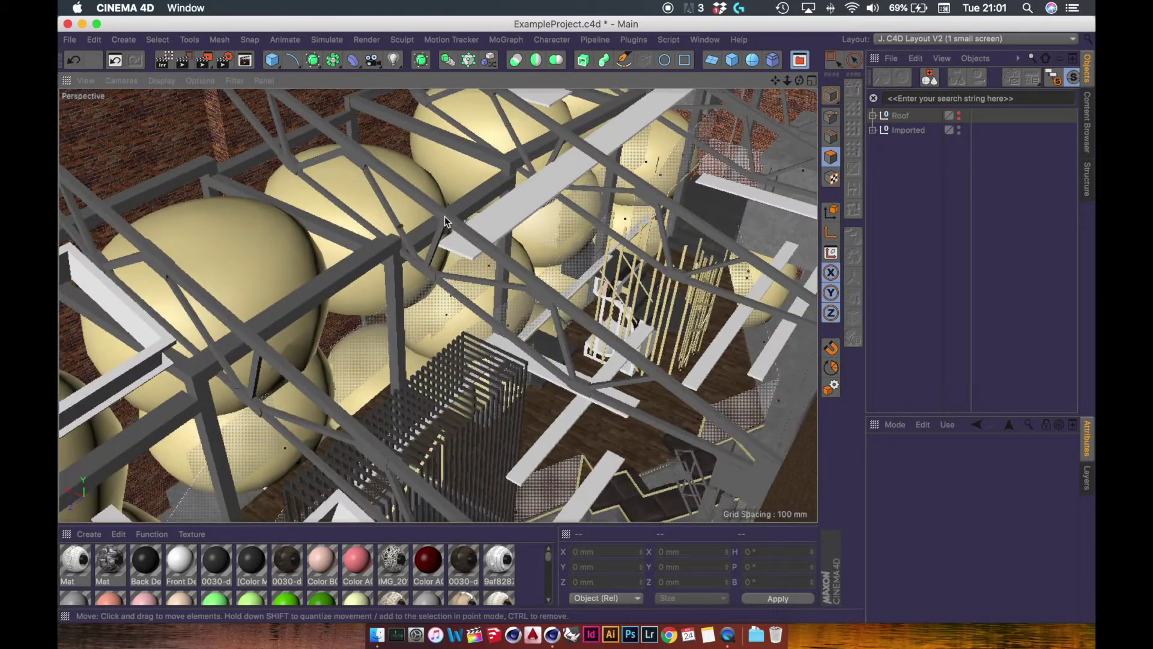
click(445, 217)
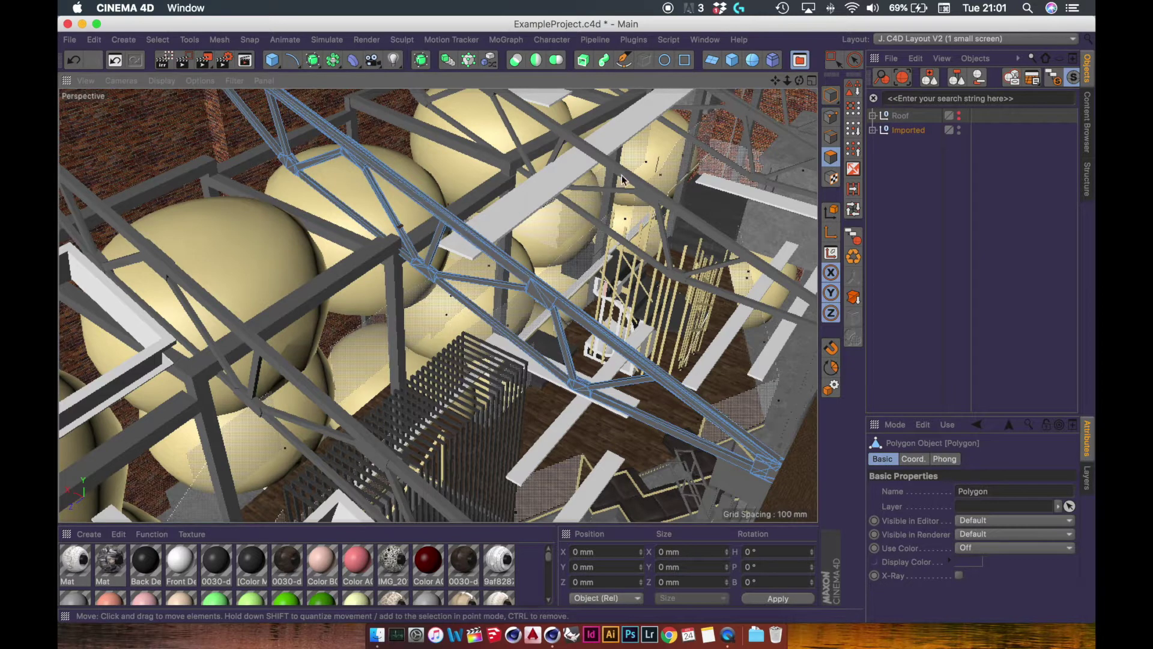
click(831, 95)
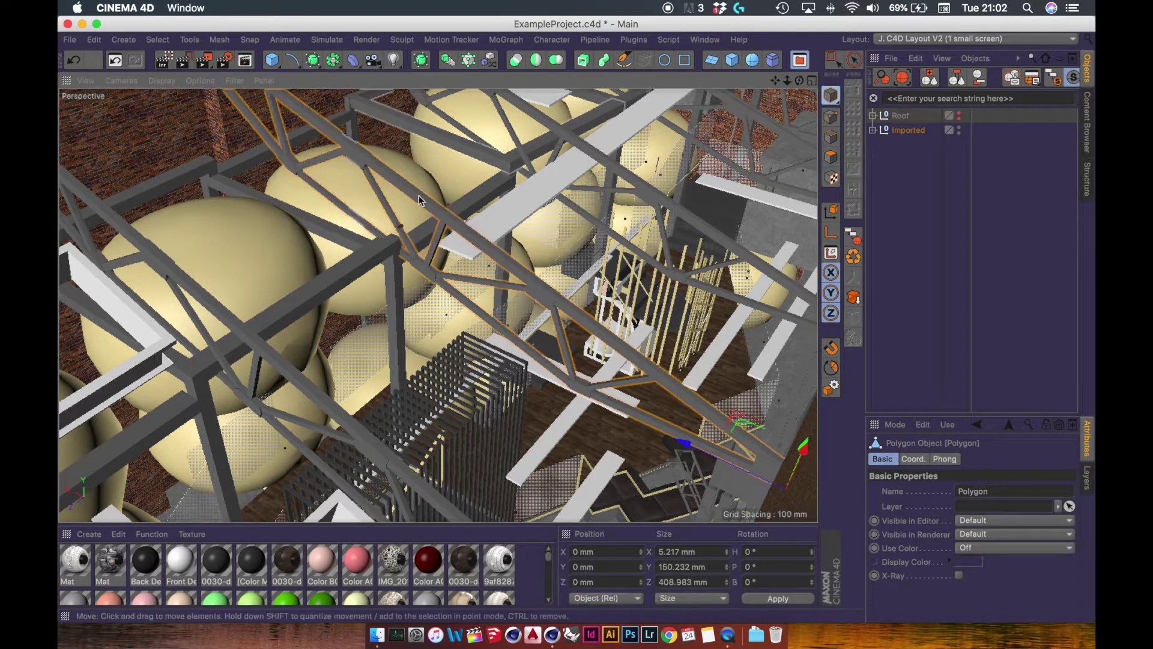
key(s)
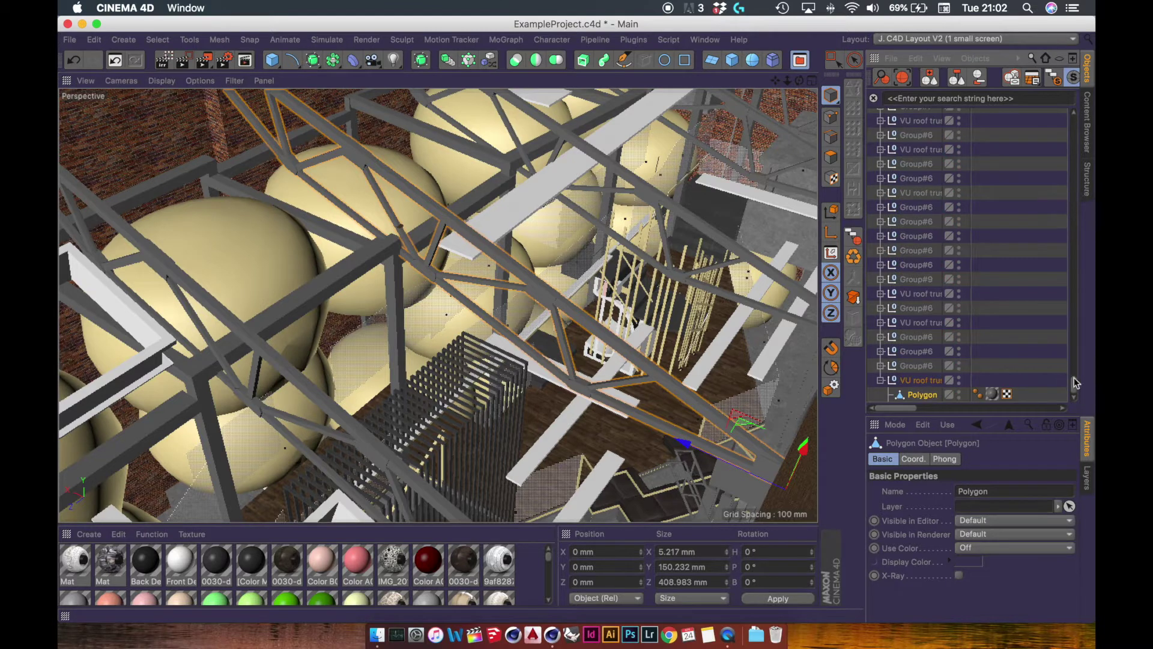
drag(1074, 390, 1074, 397)
click(917, 365)
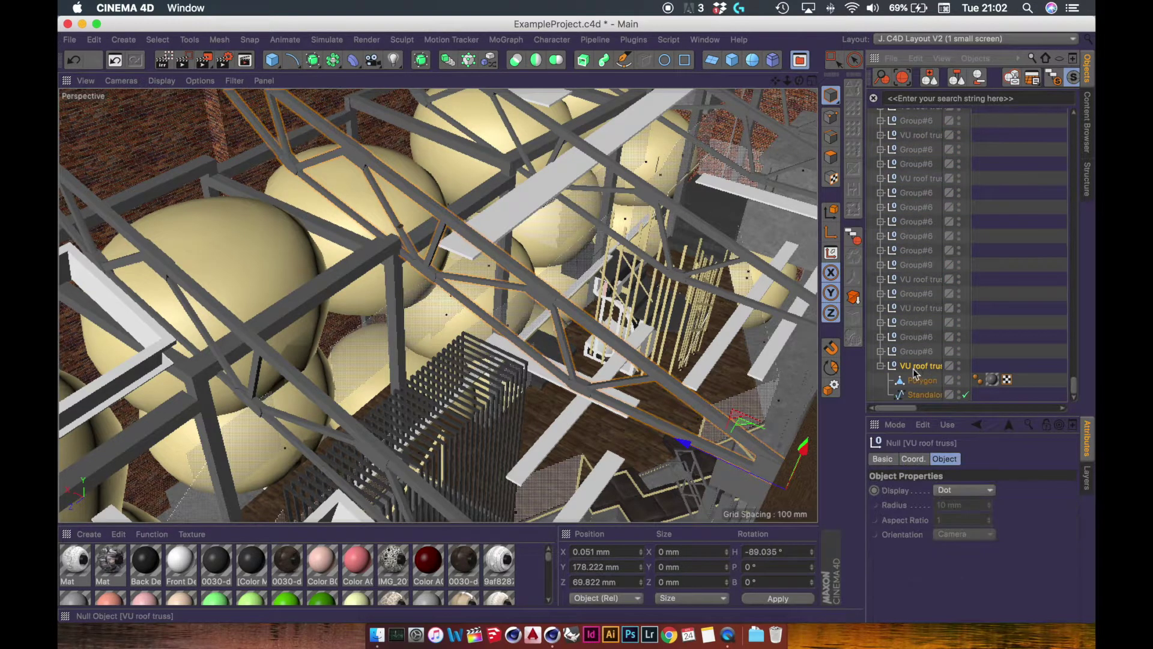
Try to move the selected VU roof truss null upward and undo that move
click(920, 367)
click(464, 330)
alt+right_drag(463, 330, 421, 334)
key(Return)
drag(683, 367, 709, 251)
key(super+z)
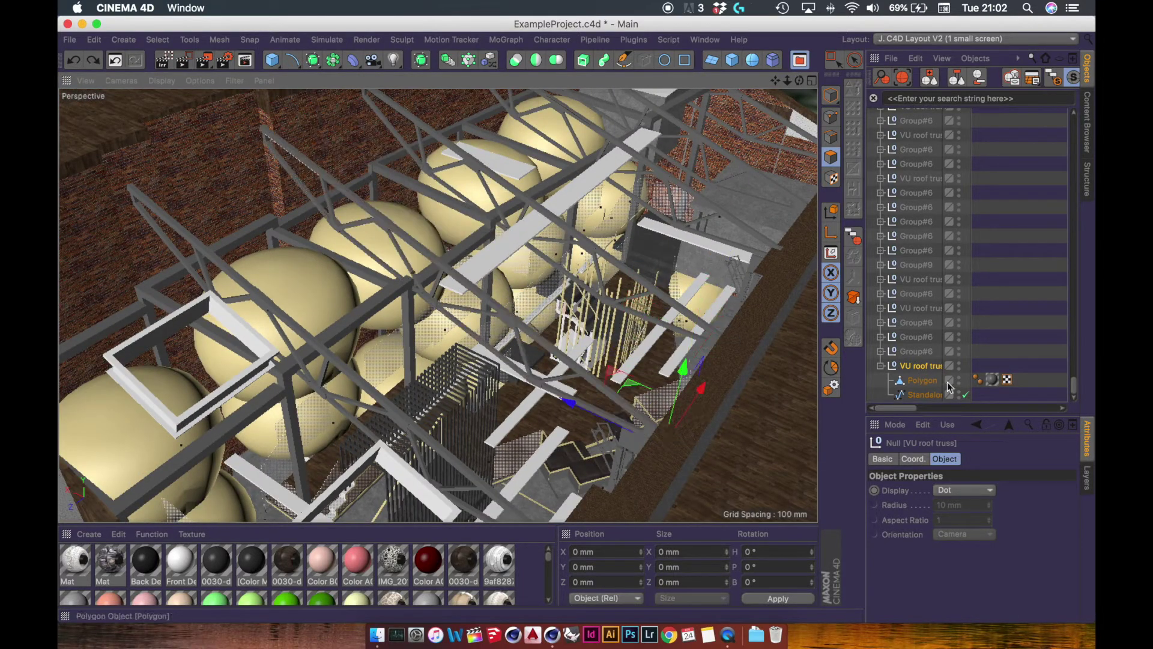
Widen the object name column, filter the hierarchy for "roof" and check each listed VU roof truss null in turn
drag(972, 364, 1007, 364)
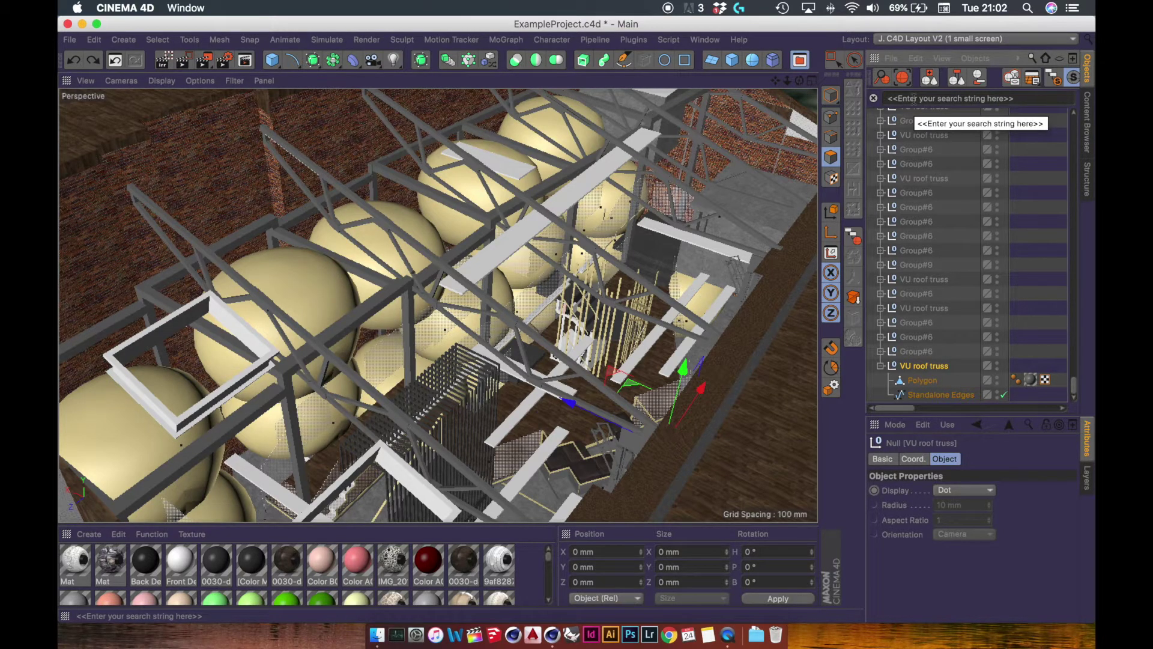
text(roof)
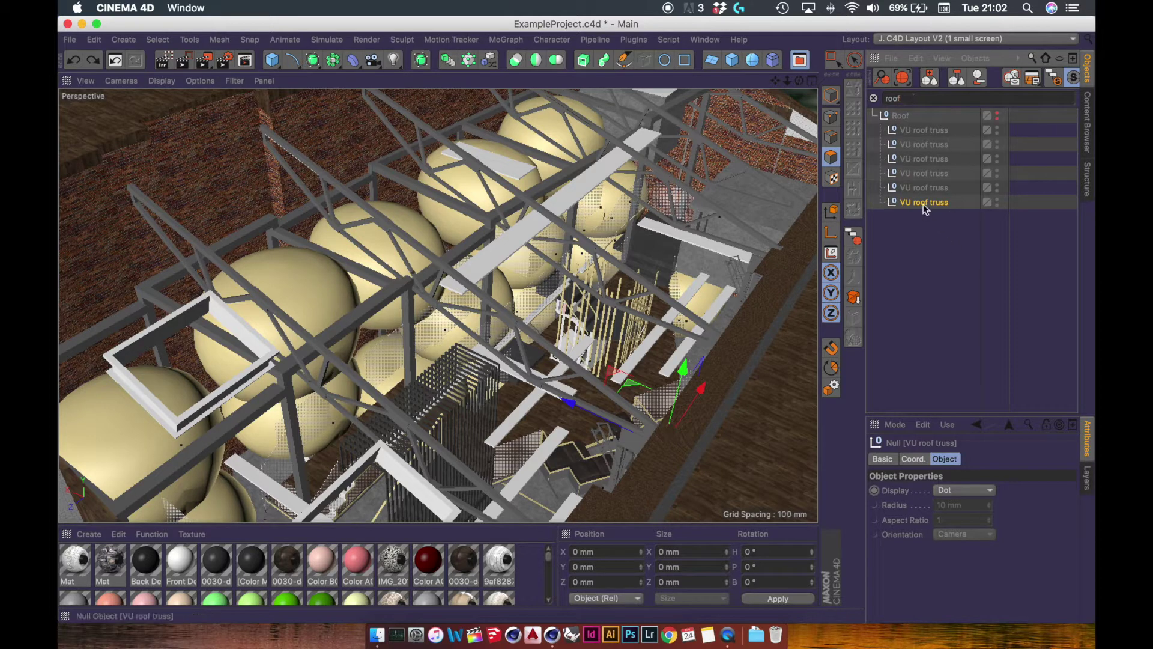
click(922, 187)
click(922, 174)
click(920, 159)
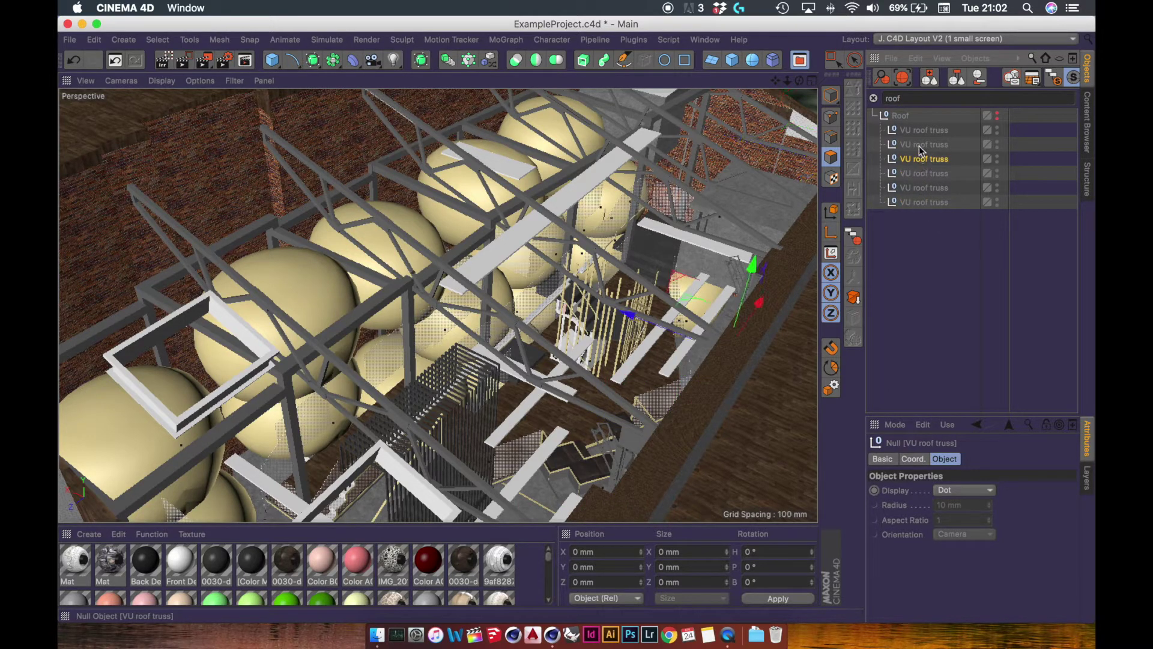
click(919, 145)
click(919, 131)
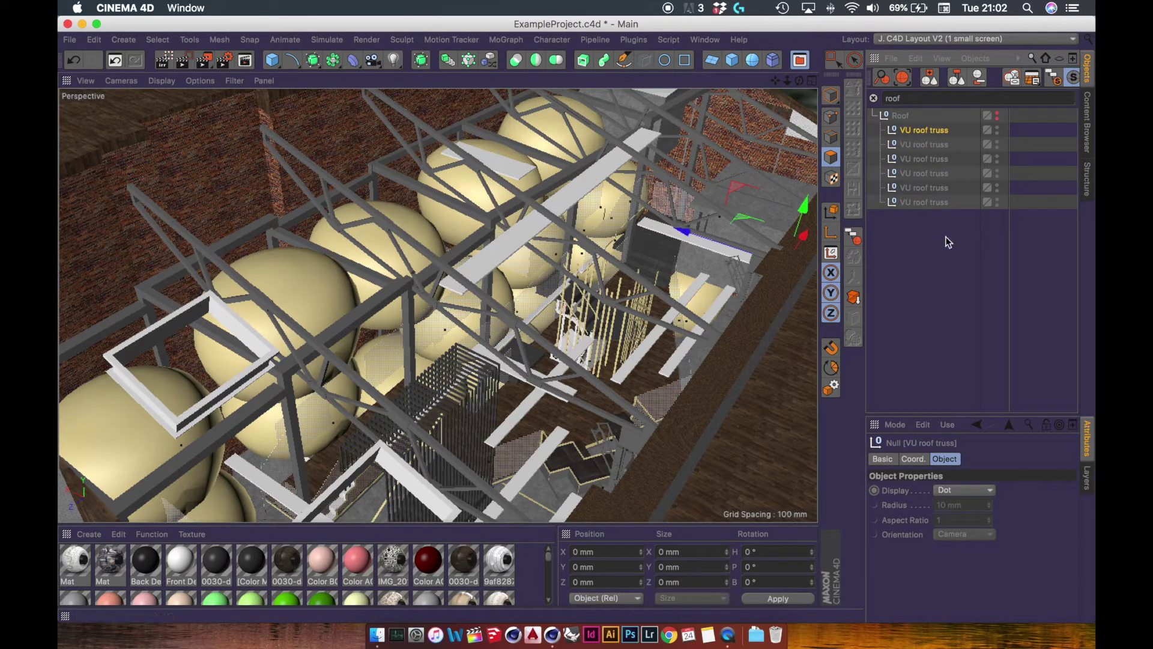
Move all six VU roof truss nulls into the Roof null and clear the "roof" filter
drag(979, 245, 905, 116)
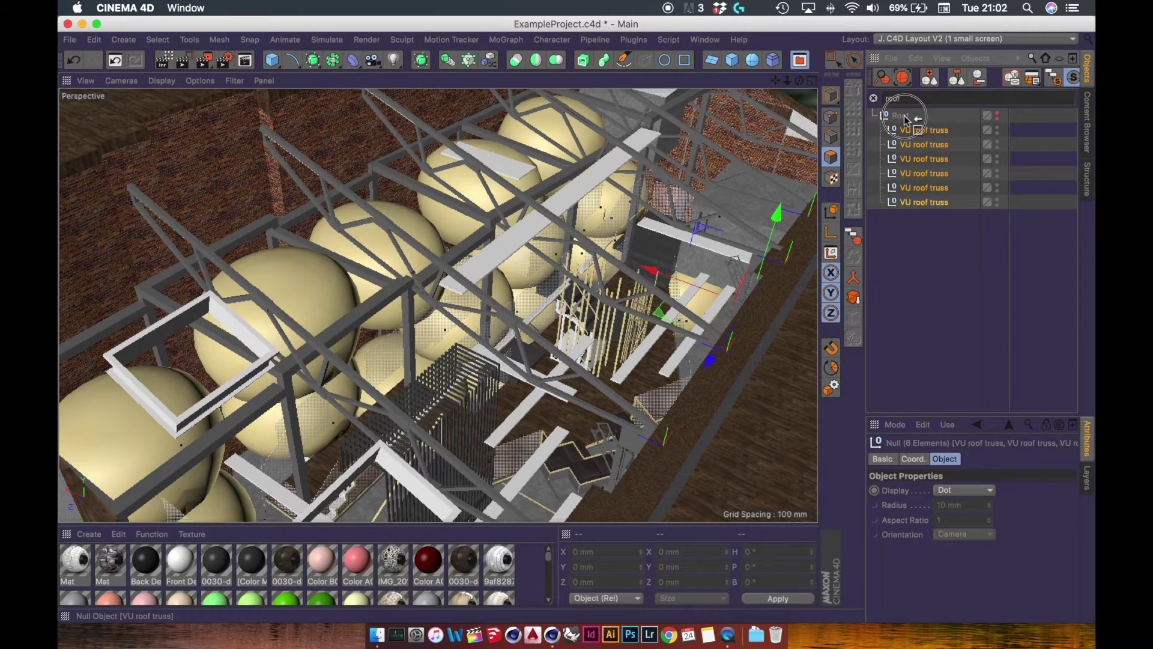
drag(905, 119, 905, 119)
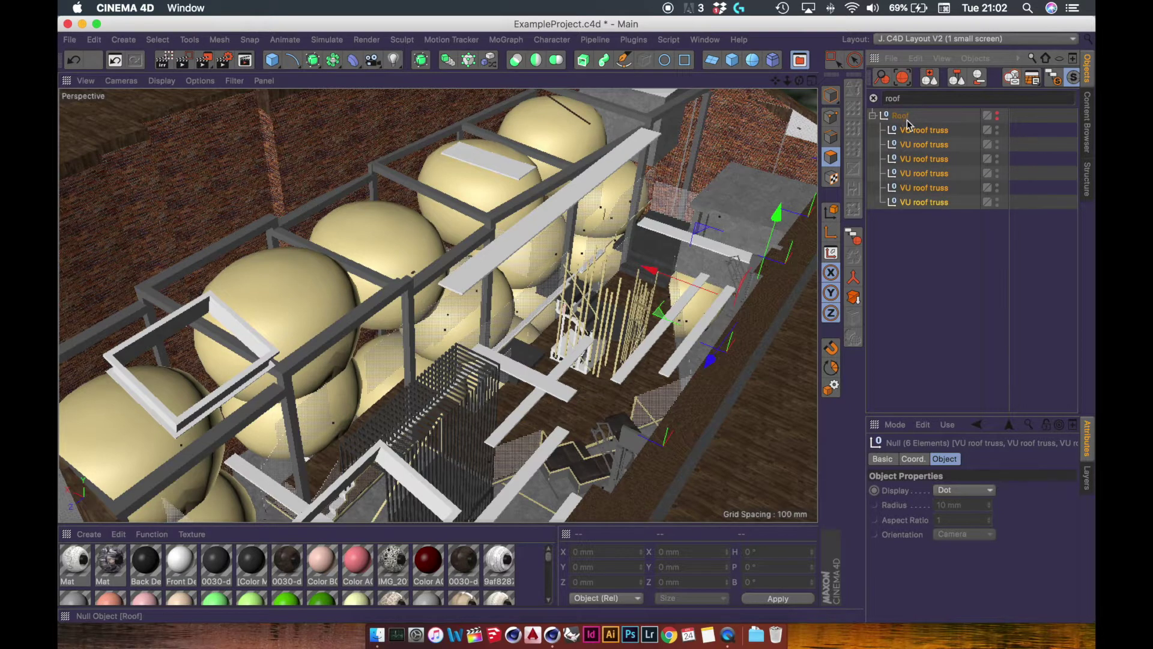
click(960, 100)
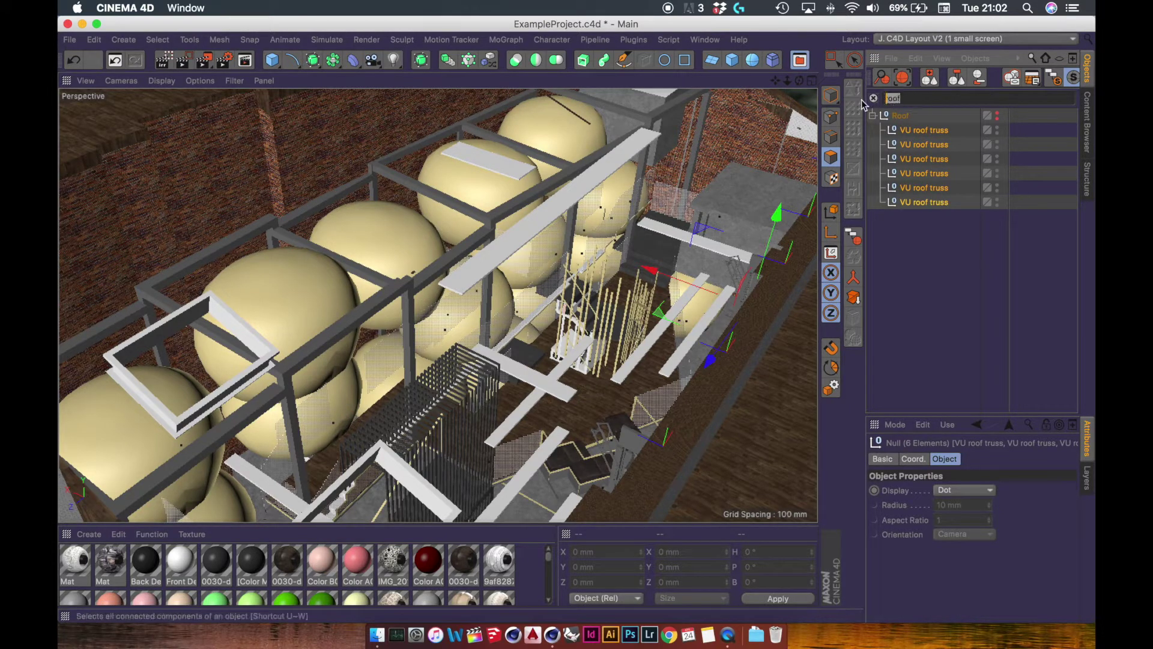
key(BackSpace)
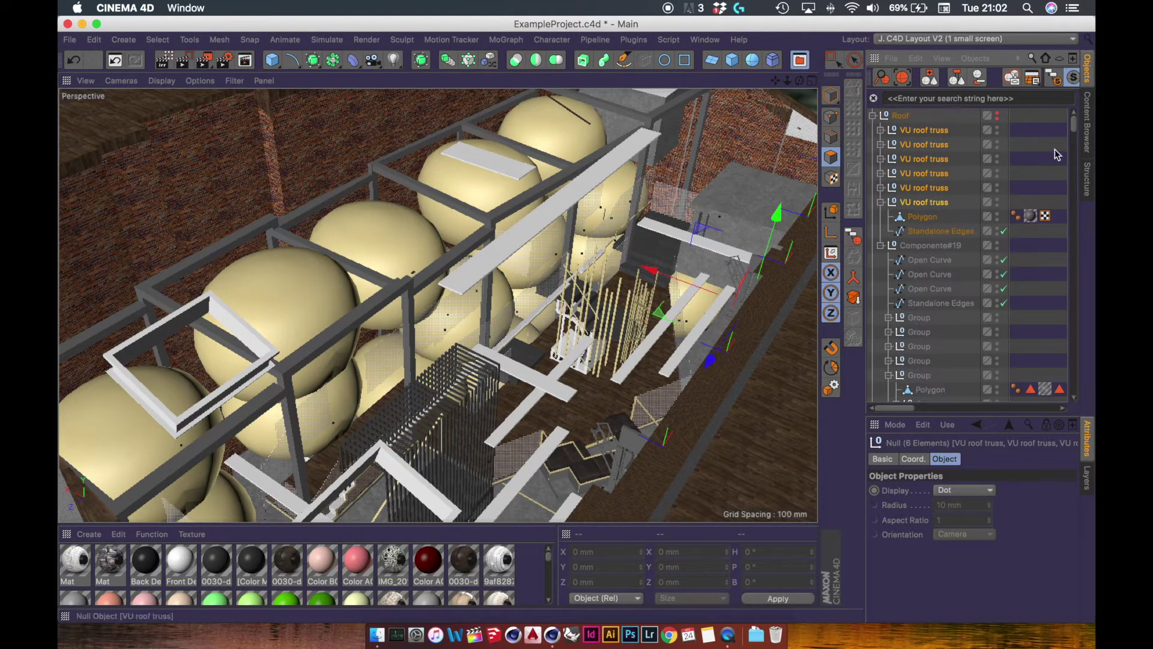
Check the truss nulls inside Roof, collapse its hierarchy and select the Roof null
click(872, 116)
click(874, 130)
click(873, 116)
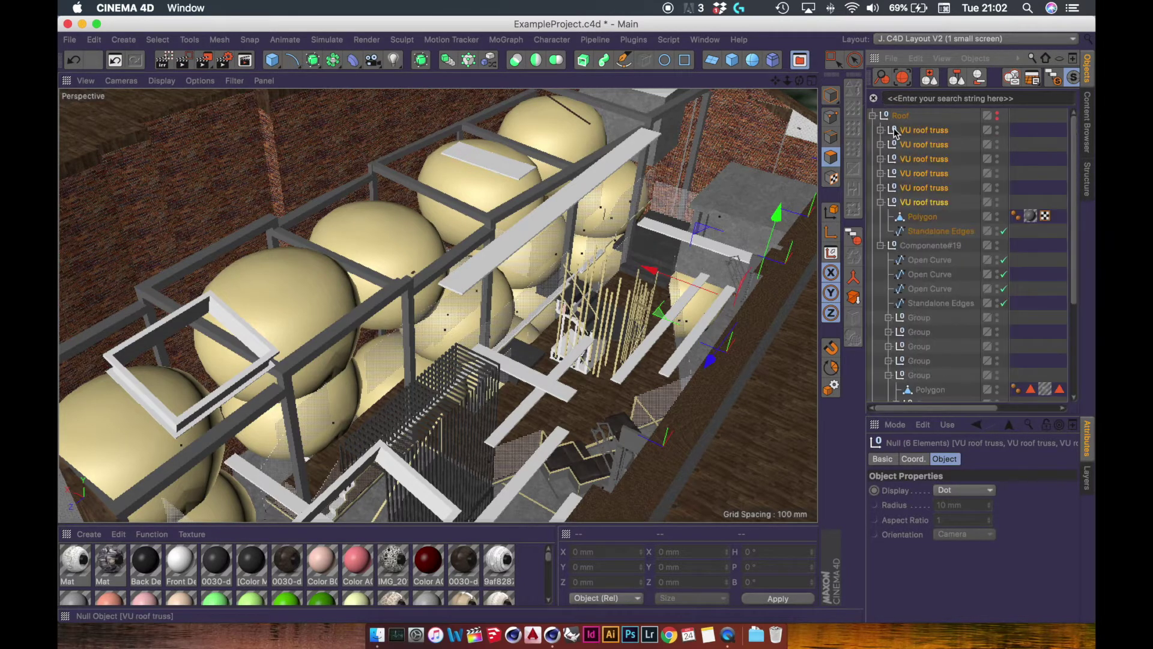
click(880, 130)
click(880, 130)
click(925, 139)
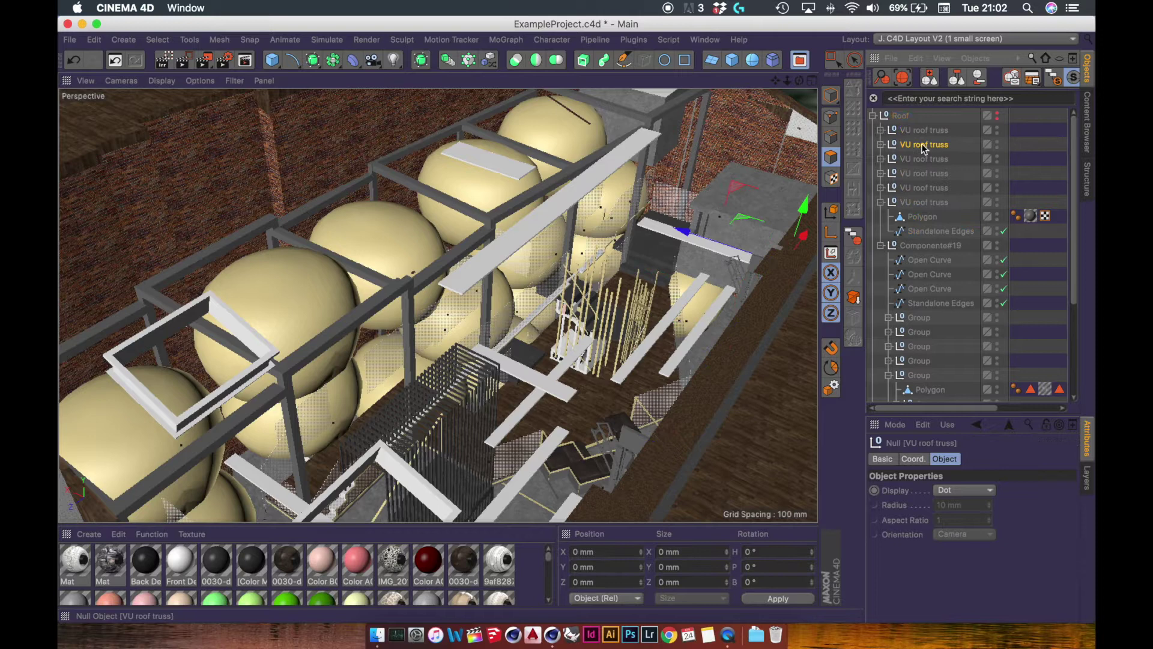
click(874, 116)
click(901, 116)
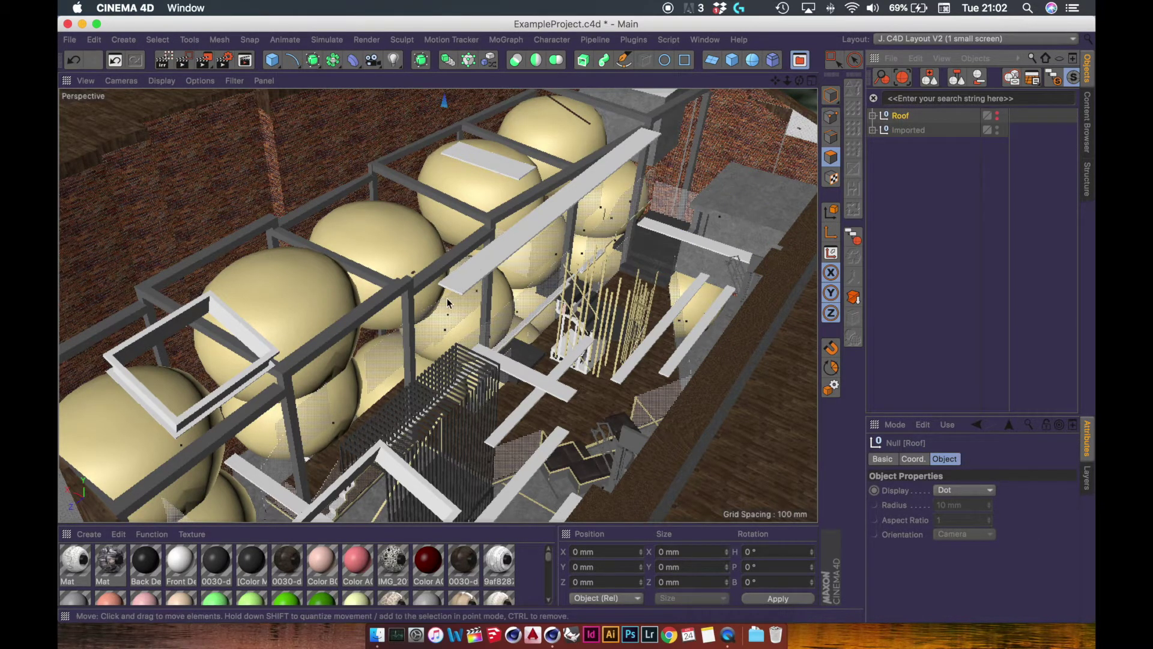
In Model mode, cut the white skylight frame above the slatted stair enclosure, paste it at the top level and move it into Roof
mouse_move(470, 294)
alt+mouse_down()
mouse_move(502, 363)
mouse_move(509, 280)
mouse_move(553, 243)
mouse_move(476, 312)
alt+mouse_up()
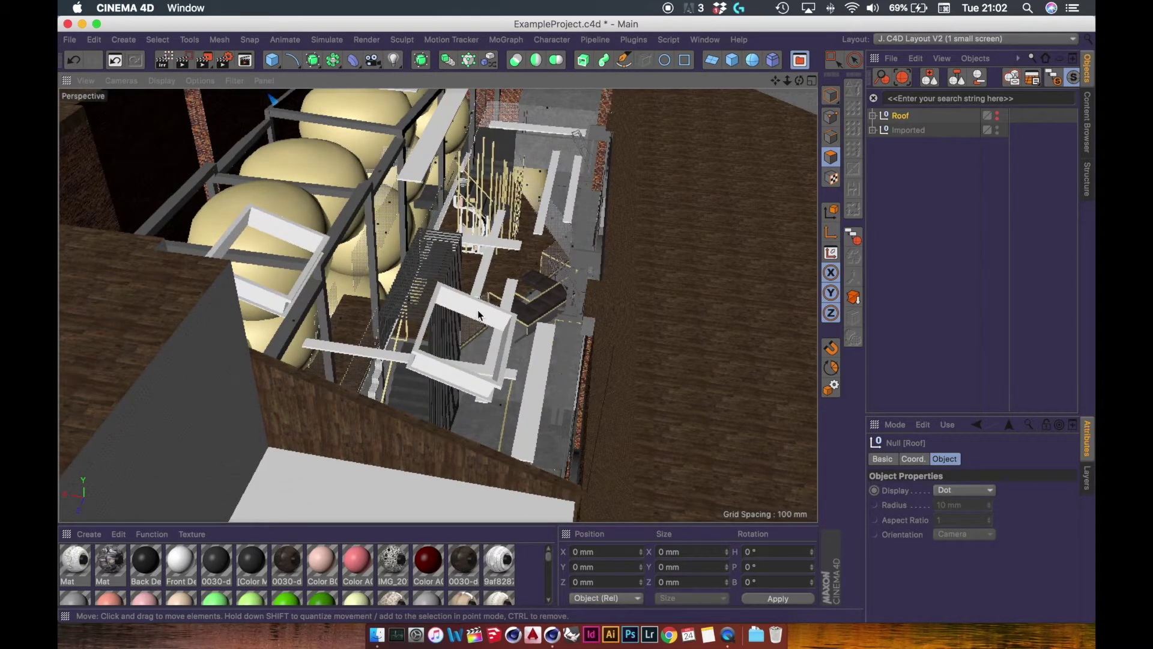
scroll(477, 310, up, 5)
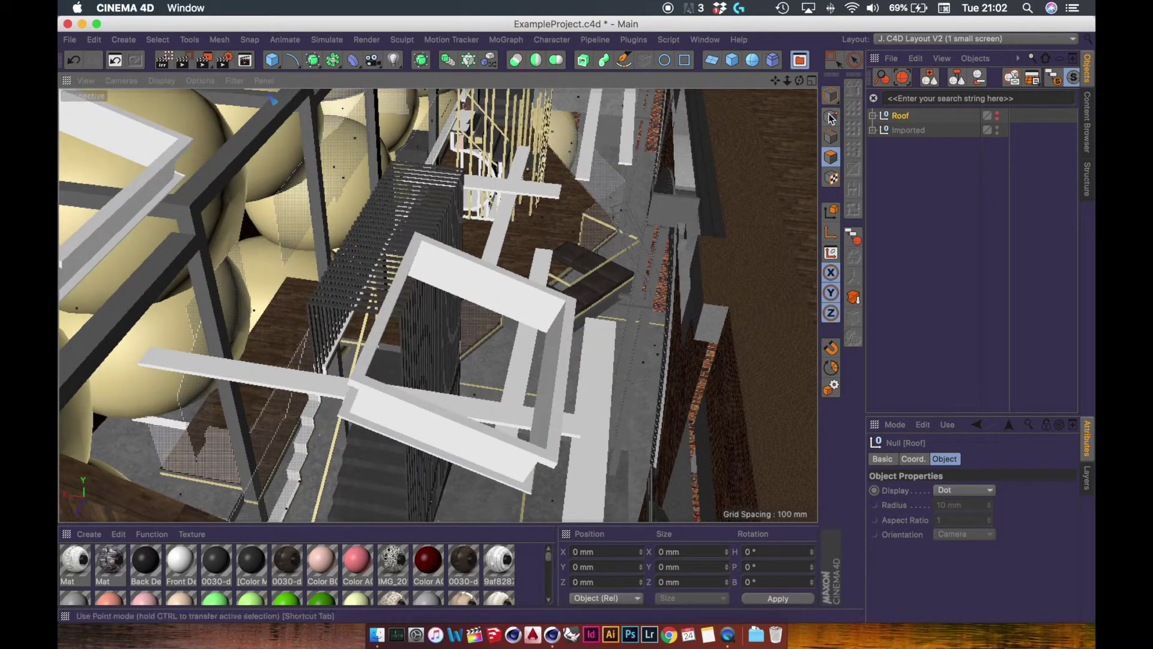
click(831, 95)
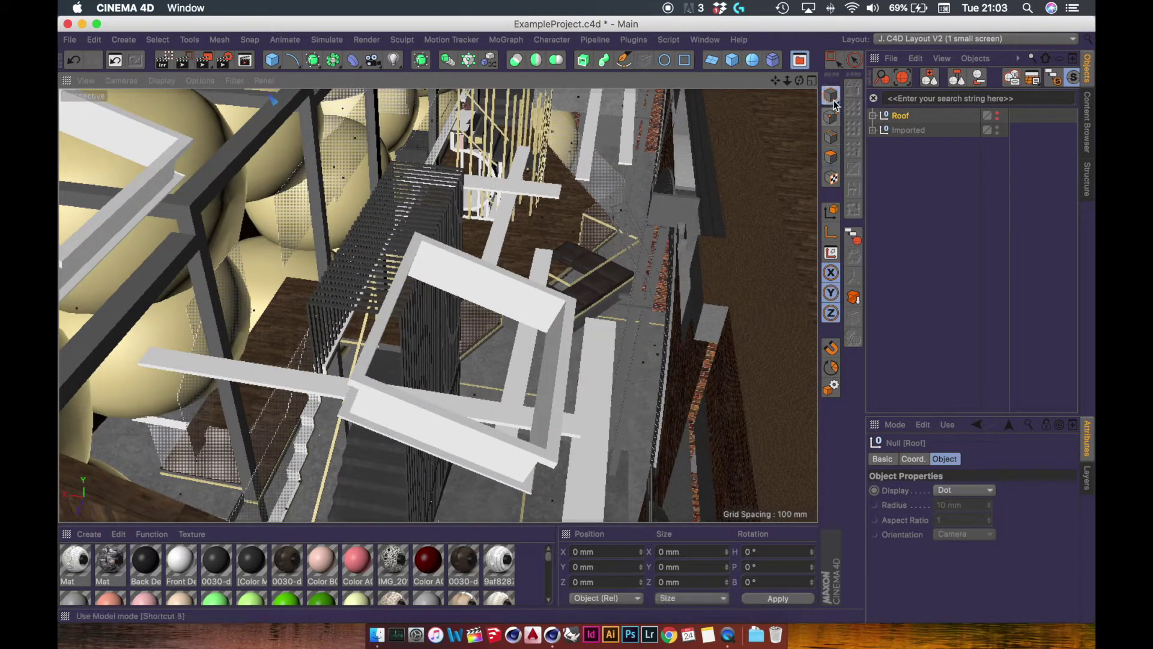
click(492, 293)
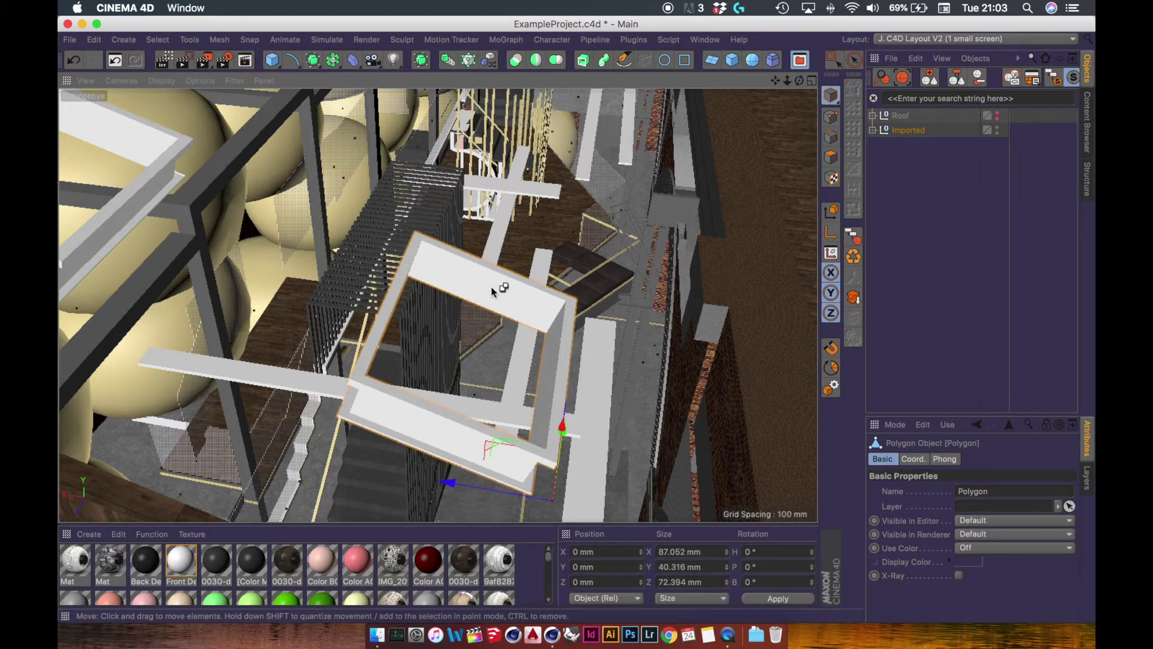
key(Delete)
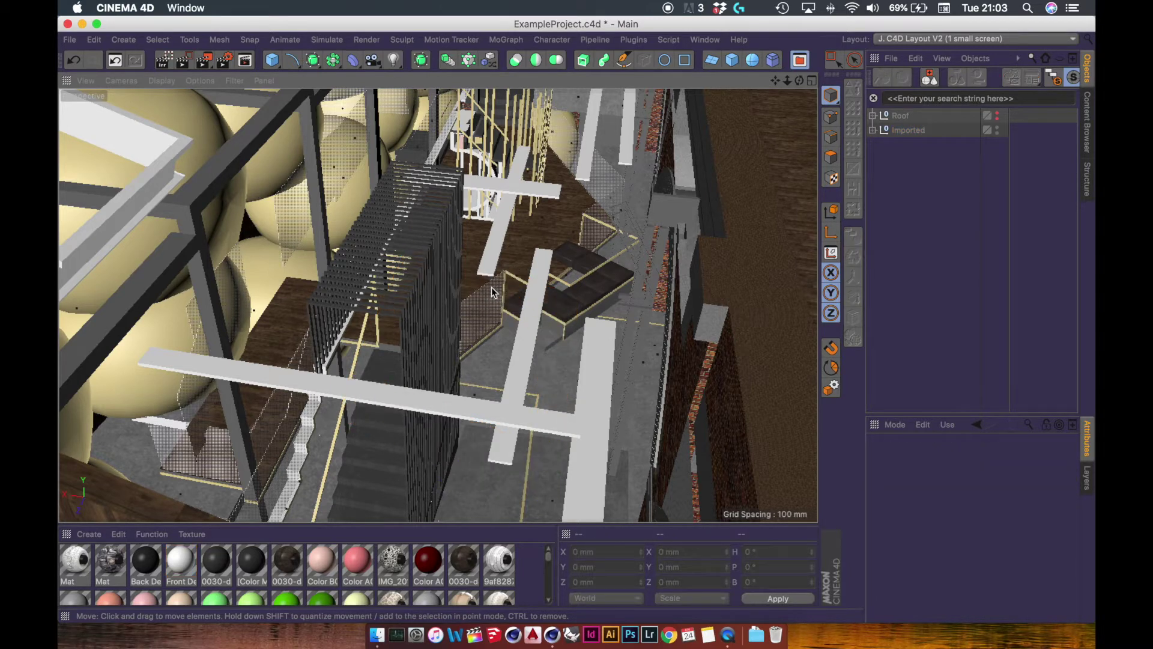
key(super+z)
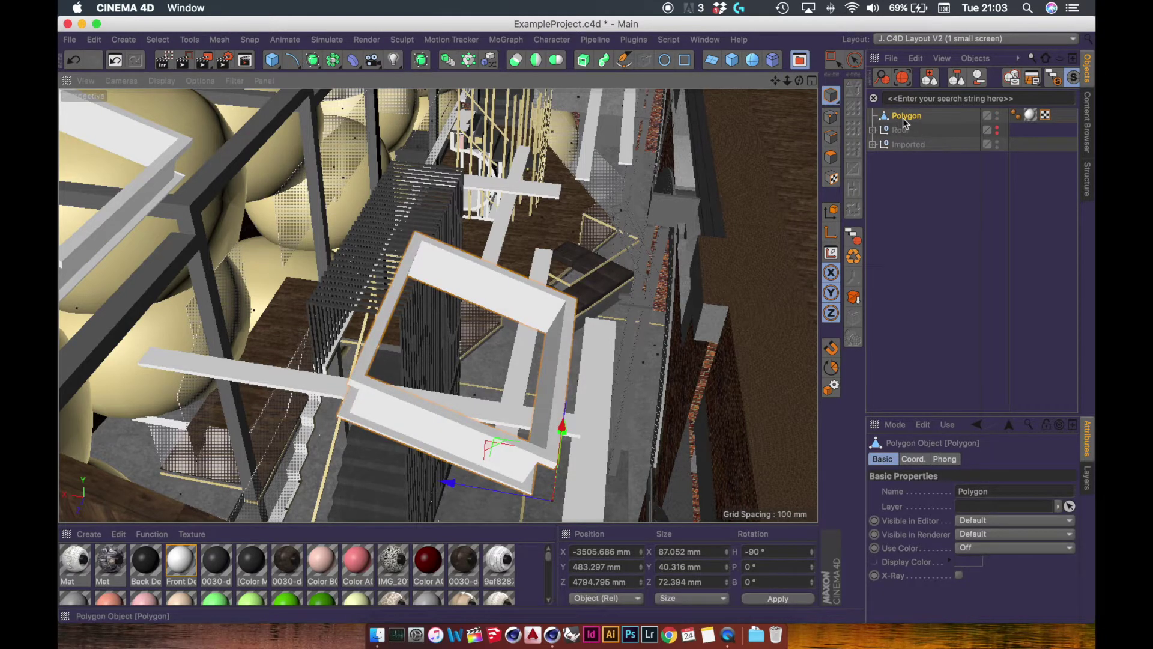
drag(904, 122, 905, 135)
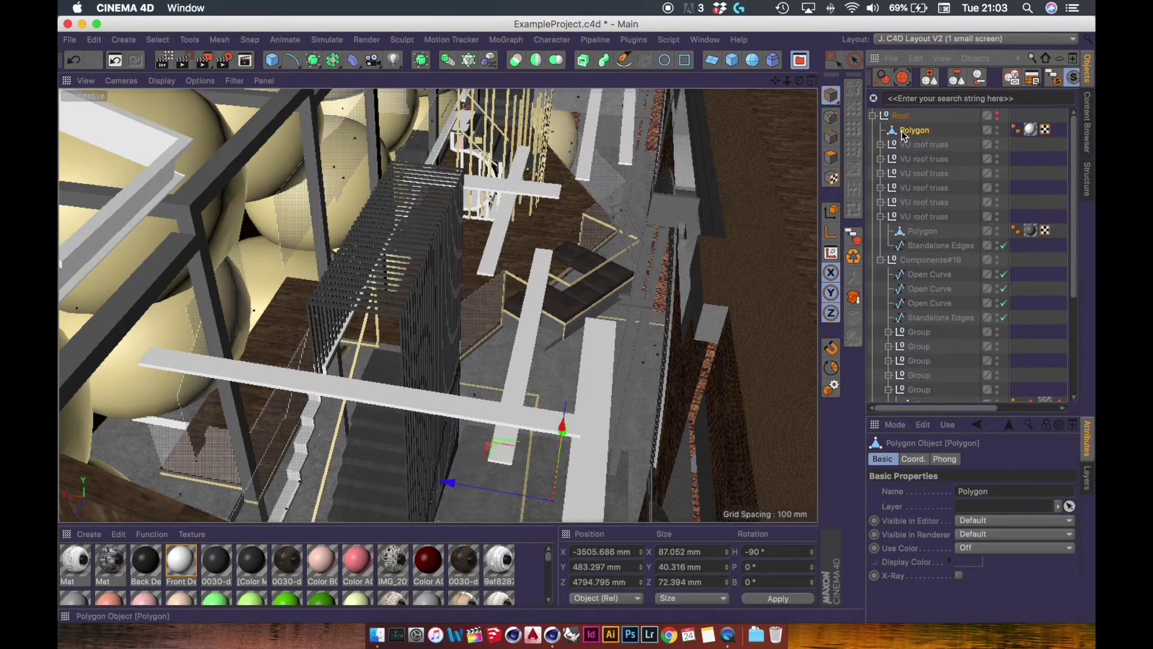
In Model mode, select the second skylight frame together with the long, short and far crosswise white panels as four polygon objects
alt+drag(553, 340, 485, 304)
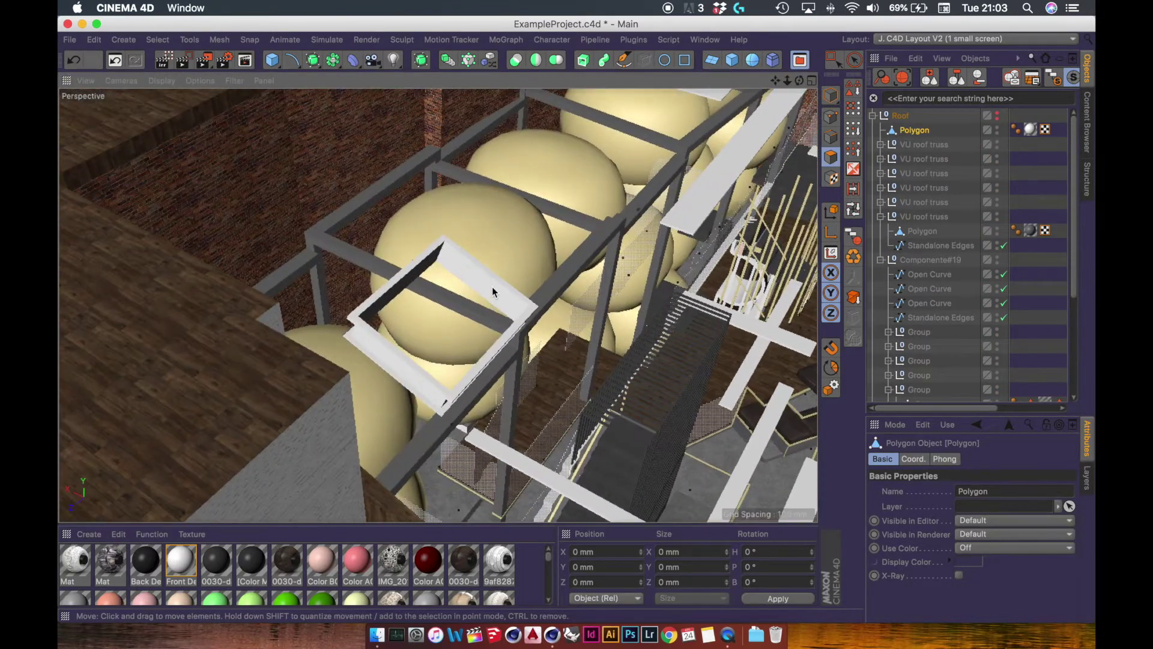
click(830, 95)
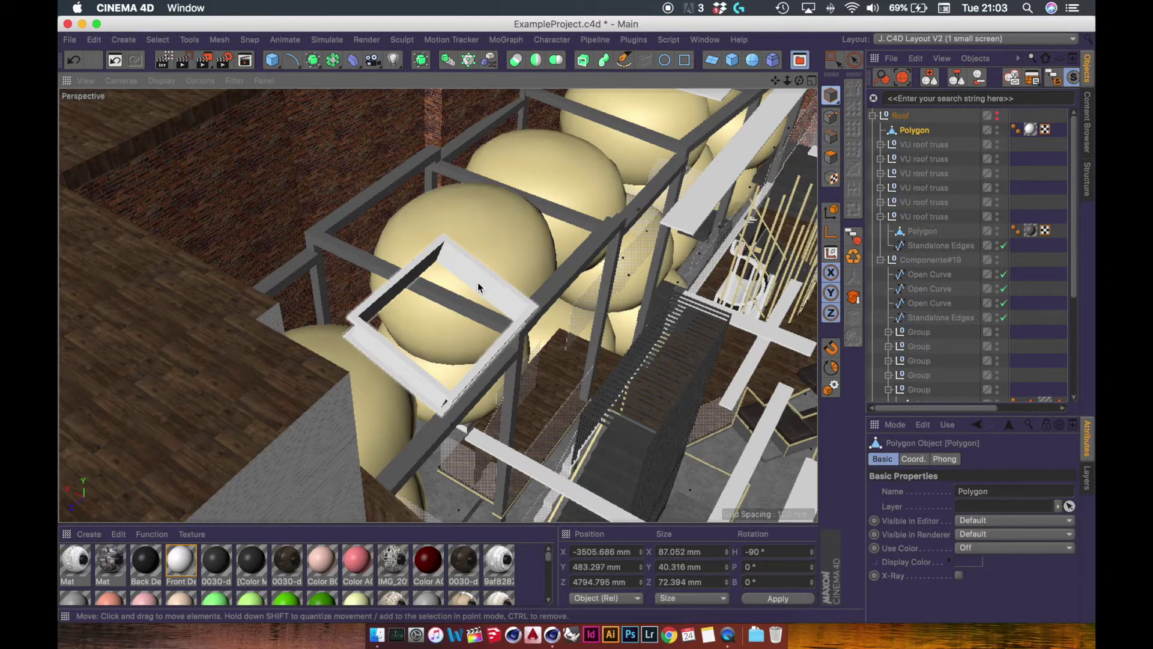
alt+drag(477, 287, 528, 310)
shift+click(564, 214)
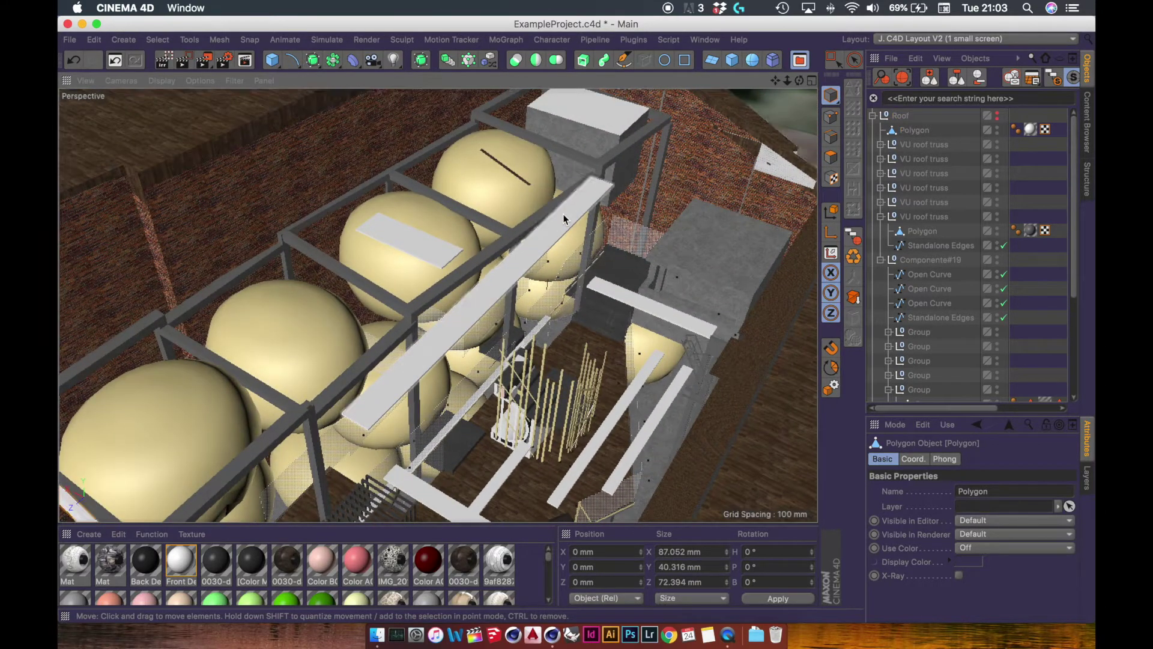
shift+click(610, 291)
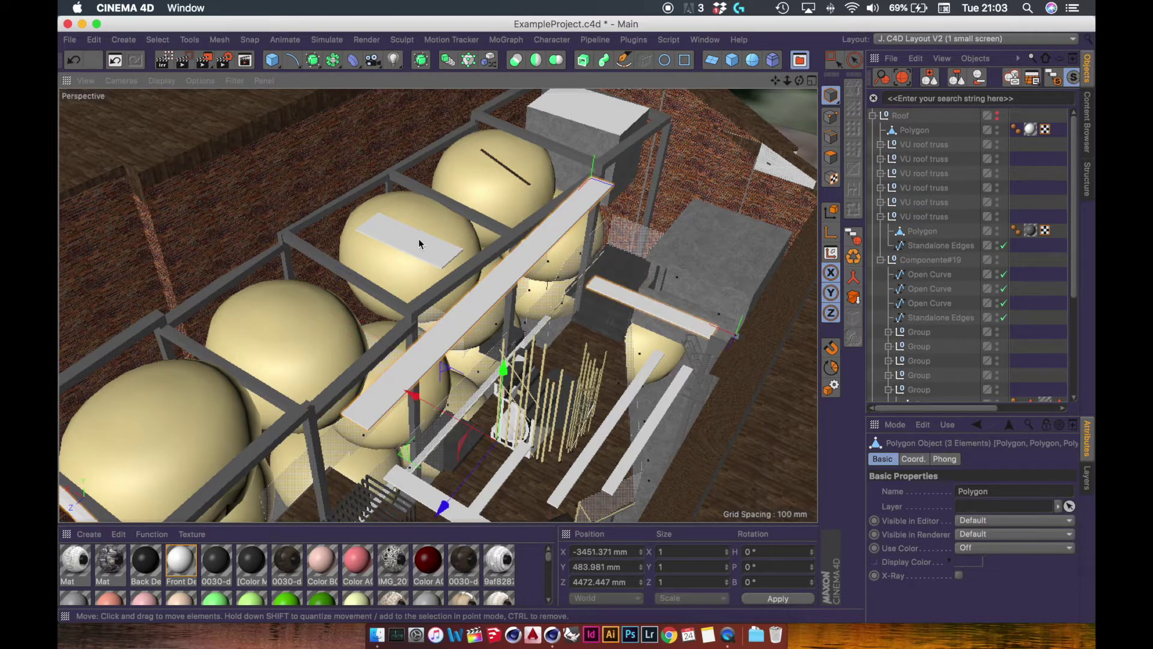
shift+click(410, 243)
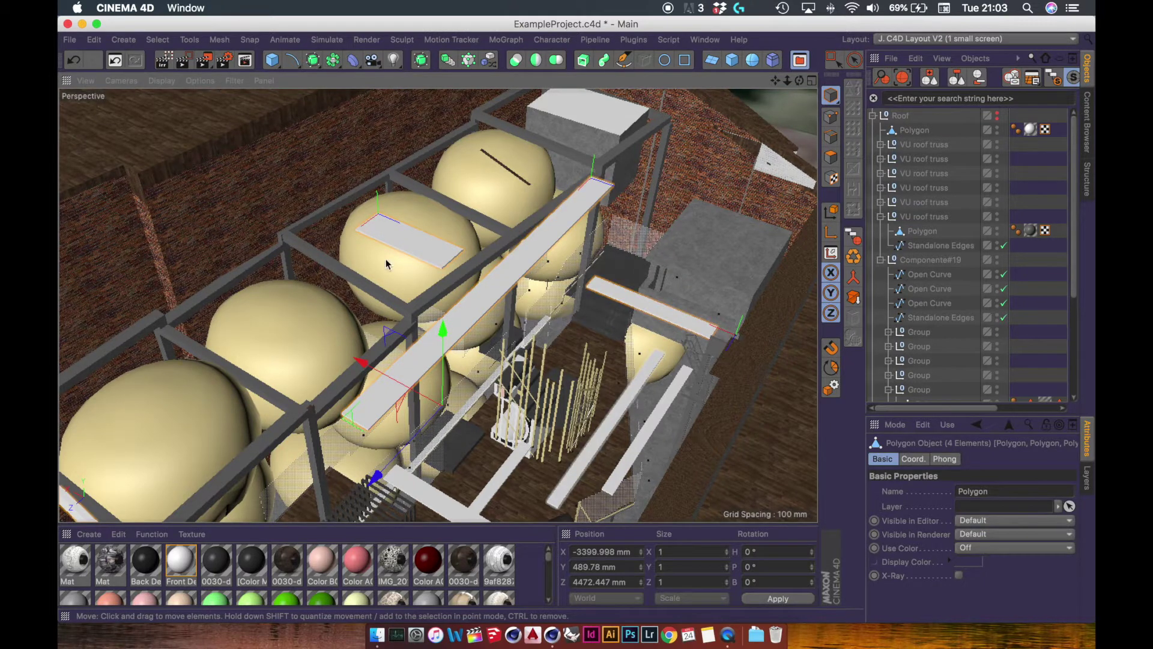
ctrl+click(391, 242)
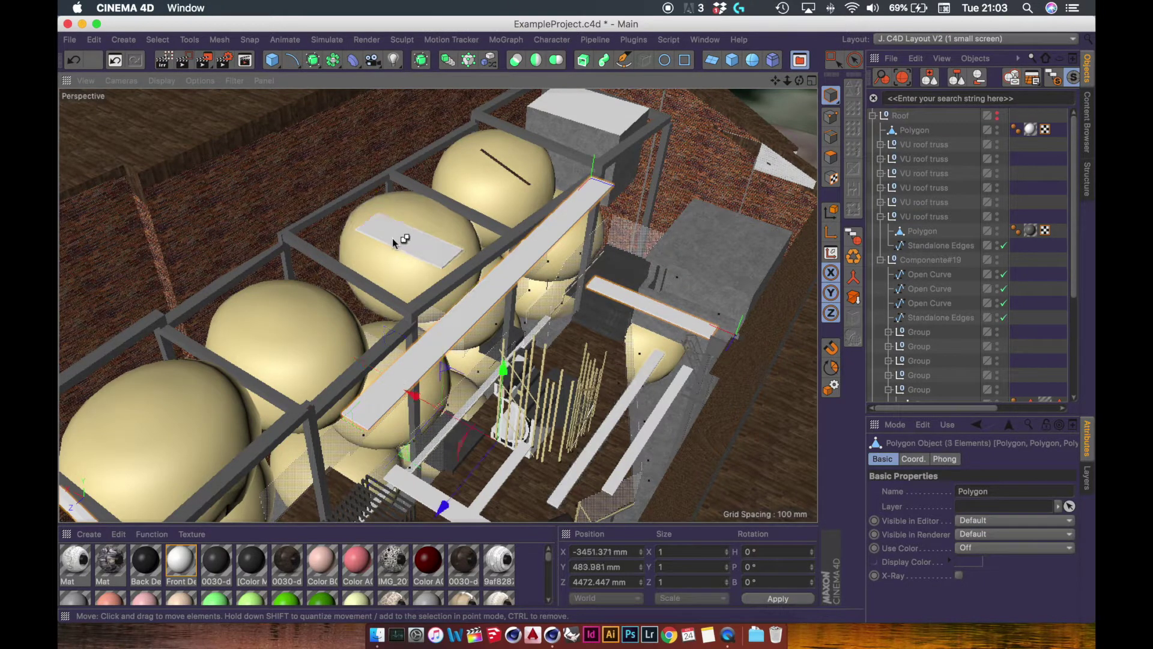
shift+click(424, 245)
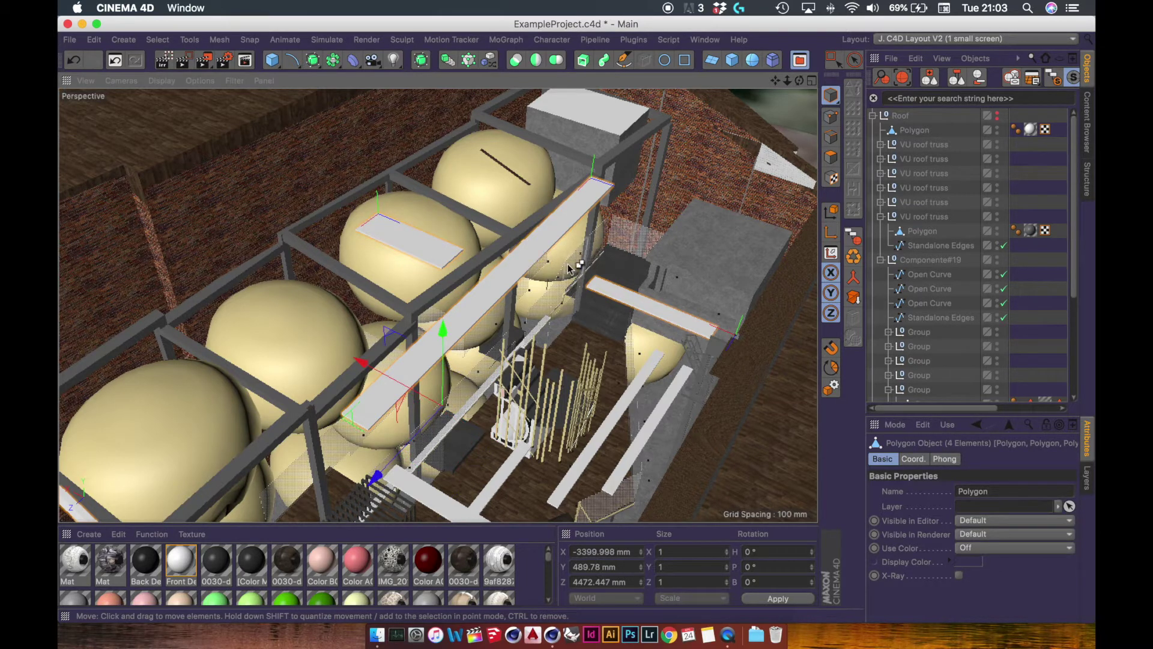
Cut and paste the four selected polygons to the top level, move them into the Roof null and collapse it
key(super+x)
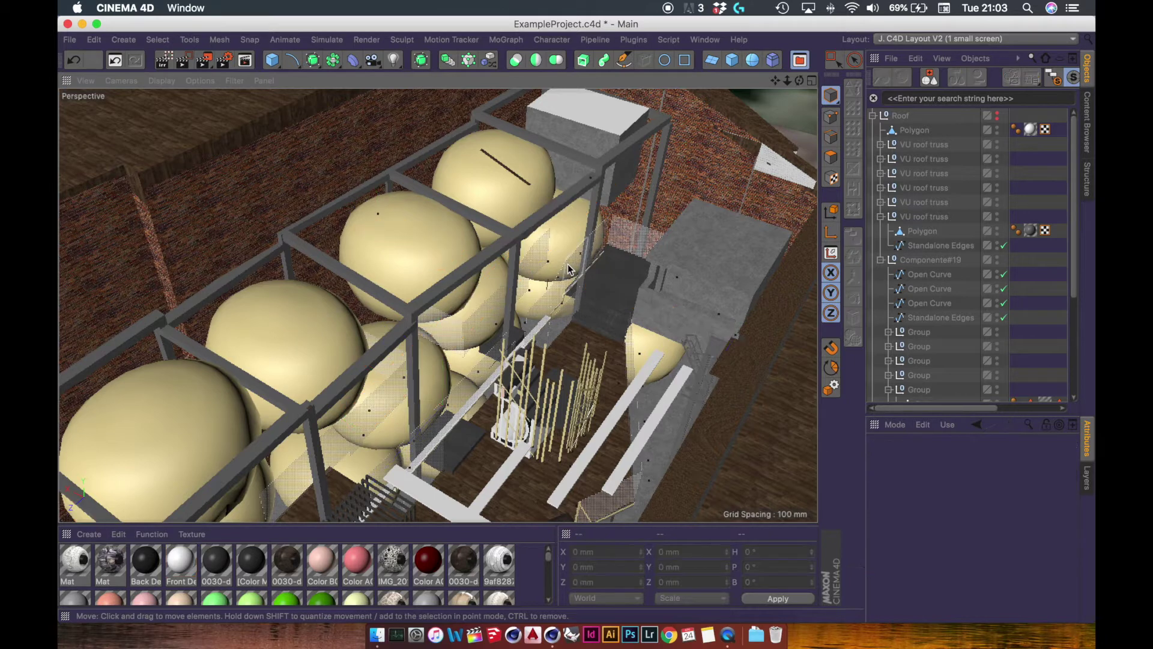
key(super+v)
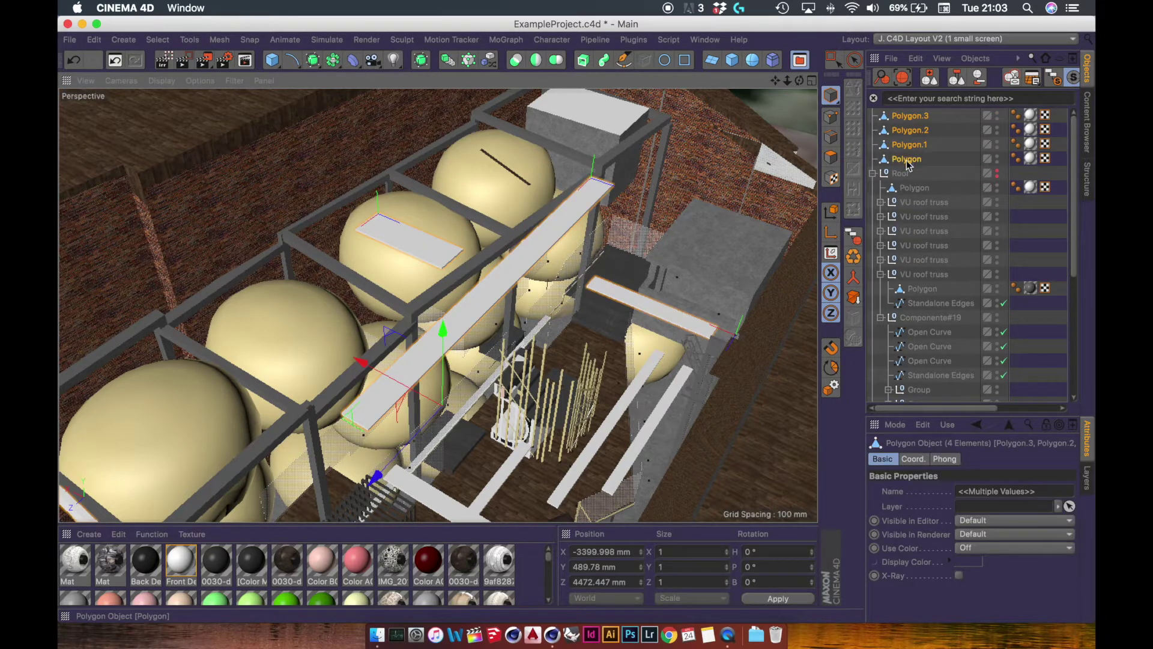
drag(908, 166, 910, 185)
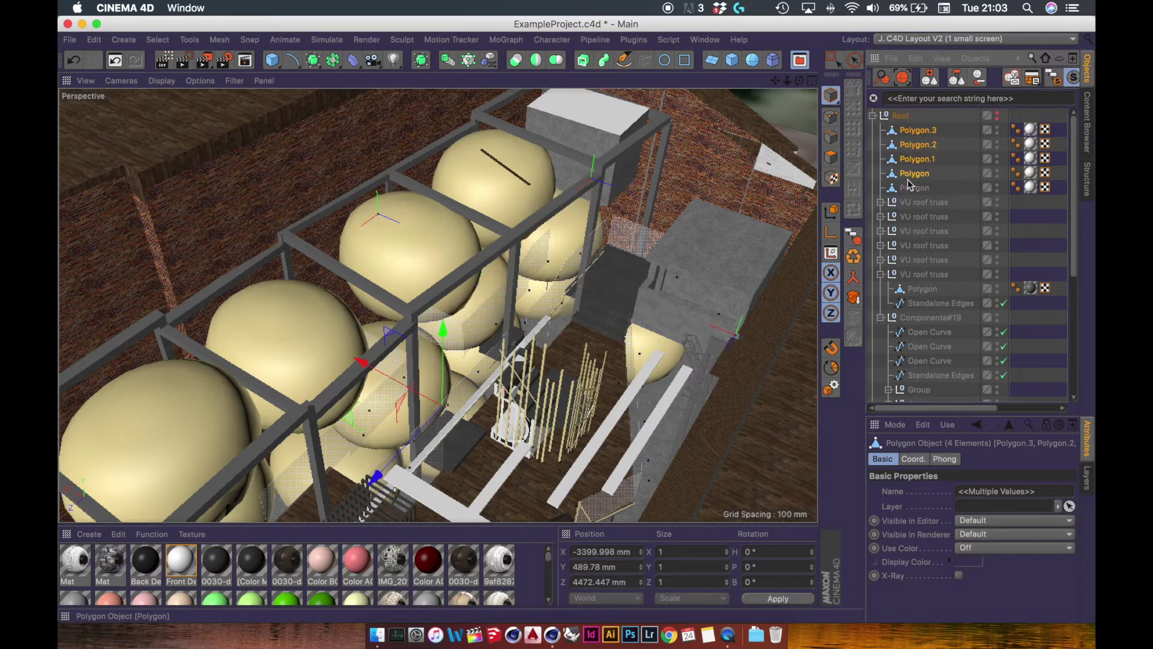
click(874, 116)
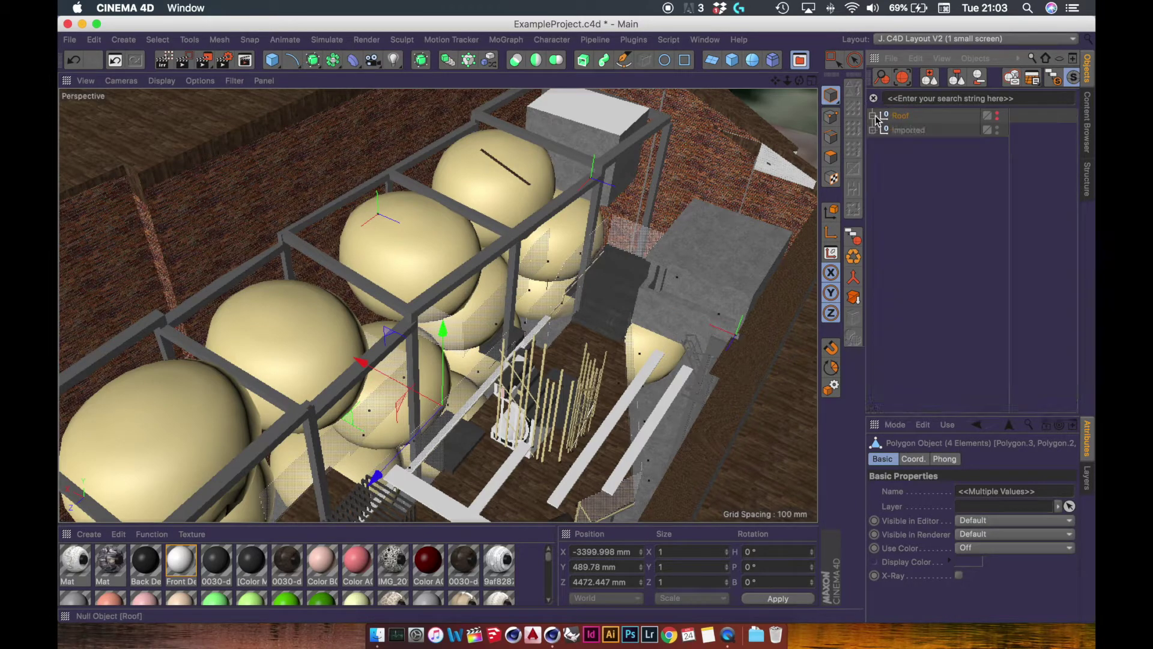
Examine the opened building from inside and above, looking over the frame, spheres and remaining white panels
key(Return)
alt+right_drag(558, 343, 589, 327)
alt+drag(588, 327, 618, 334)
alt+right_drag(618, 334, 432, 312)
alt+drag(433, 313, 380, 339)
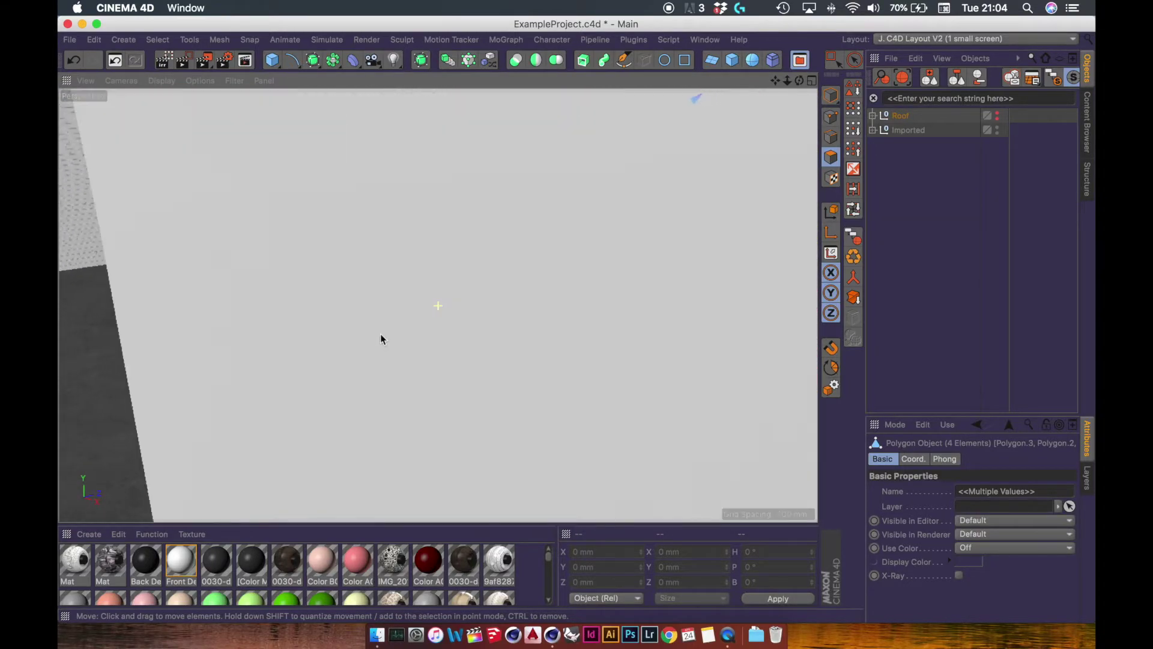
alt+drag(337, 373, 511, 372)
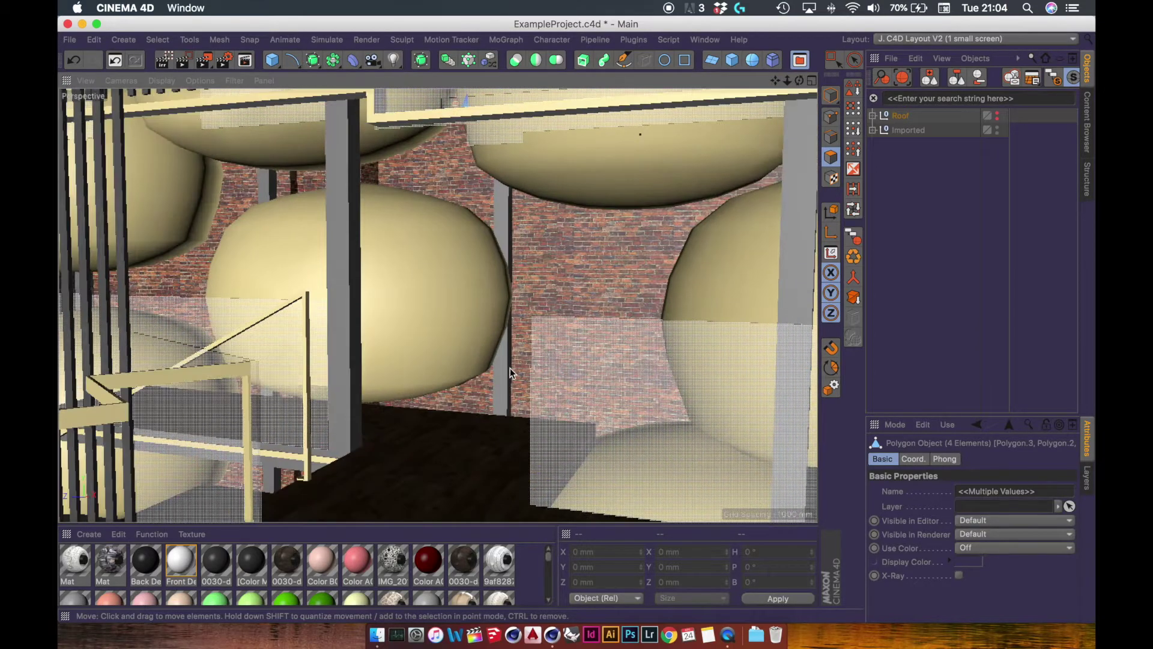
alt+drag(317, 464, 498, 235)
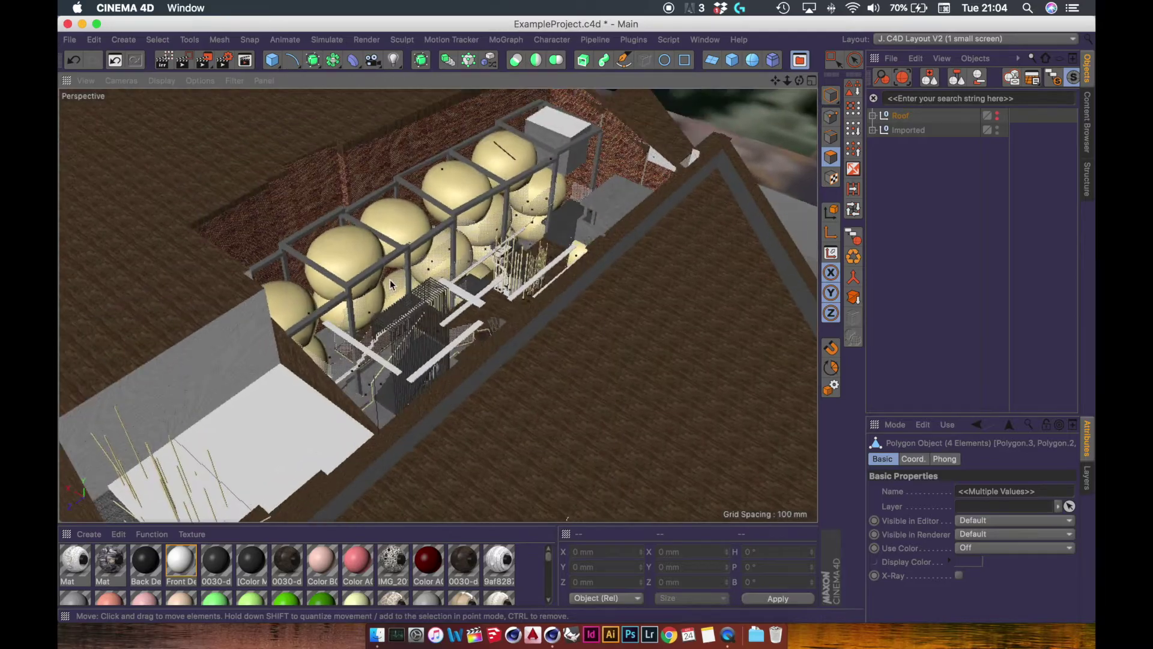
alt+right_drag(385, 279, 440, 256)
alt+drag(439, 253, 760, 198)
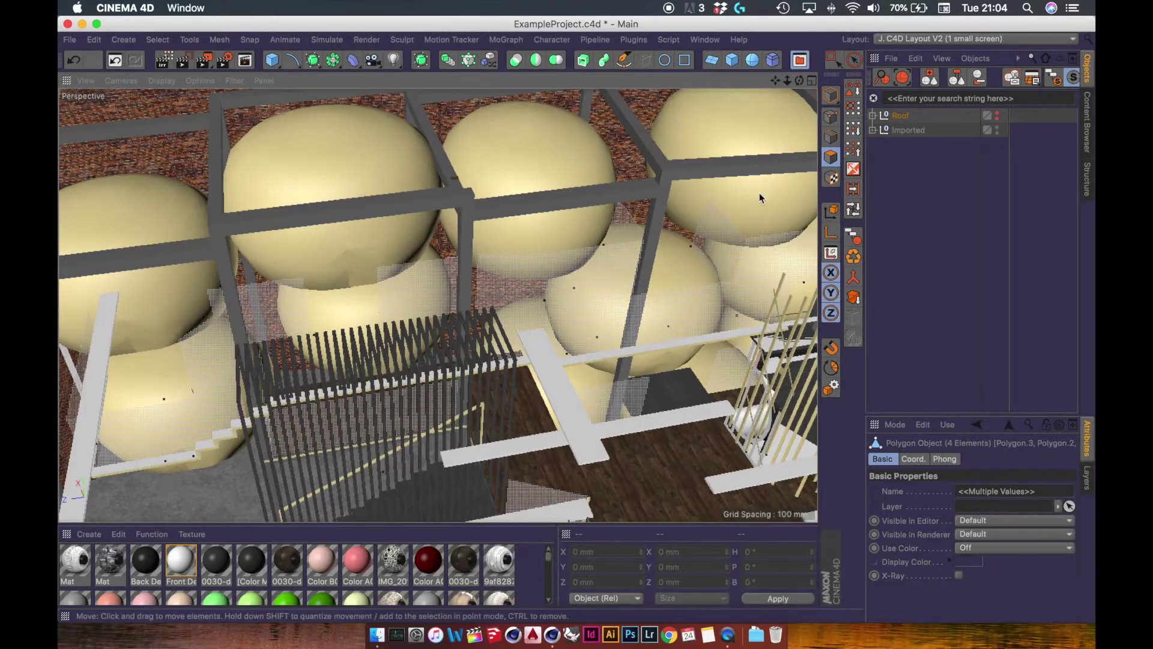
alt+drag(673, 235, 523, 234)
alt+drag(495, 234, 464, 259)
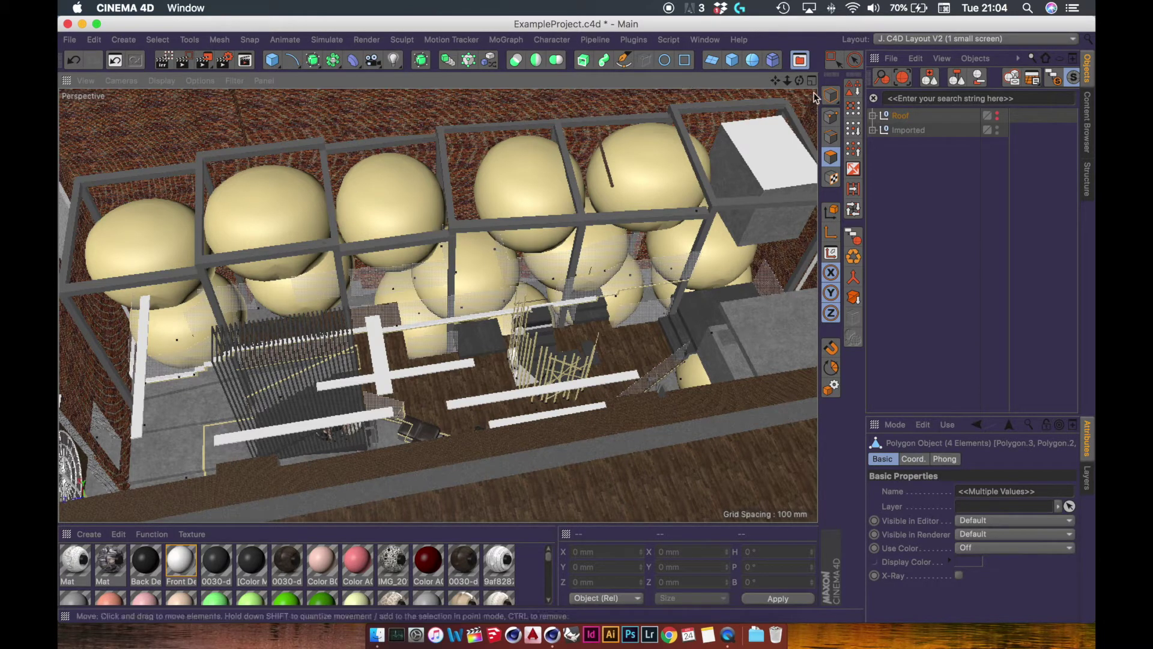
In Model mode, cut the third yellow sphere in the upper row, paste it at the top level and group it in a null
click(831, 95)
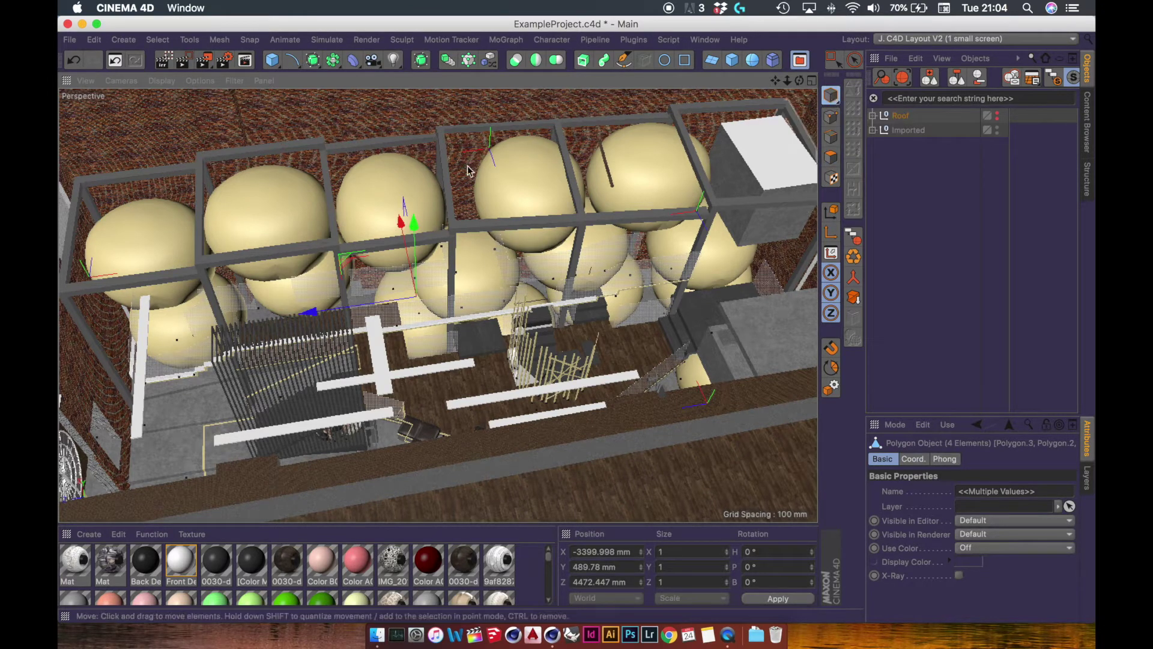
click(417, 182)
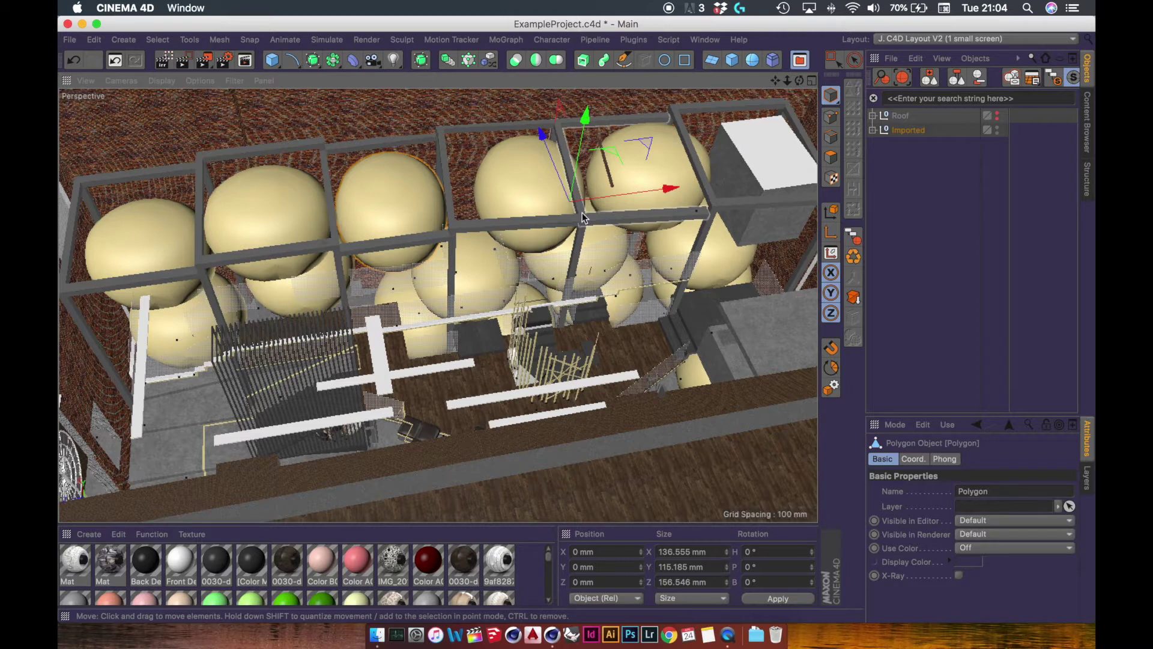
key(super+x)
key(super+v)
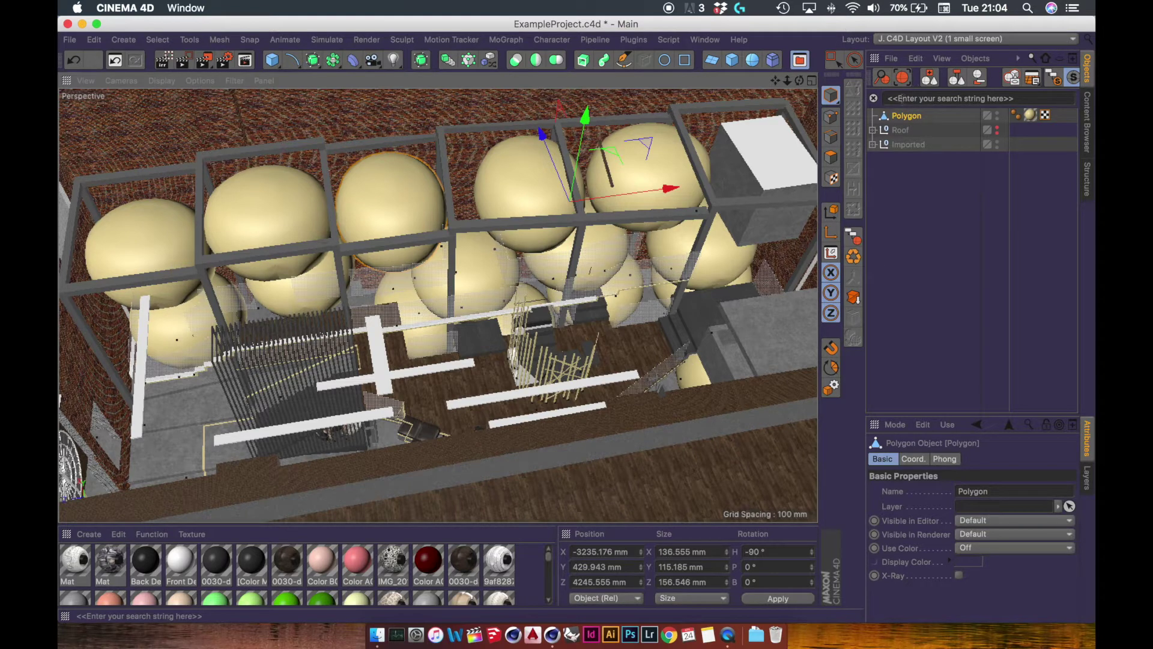
key(alt+g)
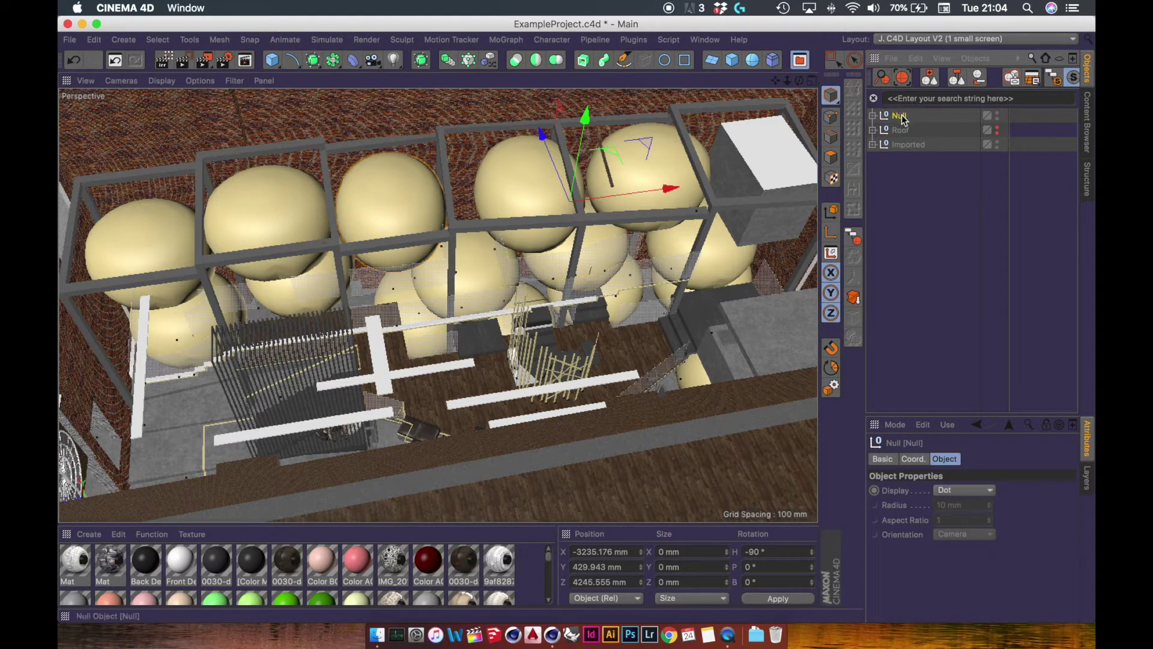
Delete the new null together with the yellow sphere inside it
double_click(902, 115)
click(909, 155)
click(899, 115)
key(Delete)
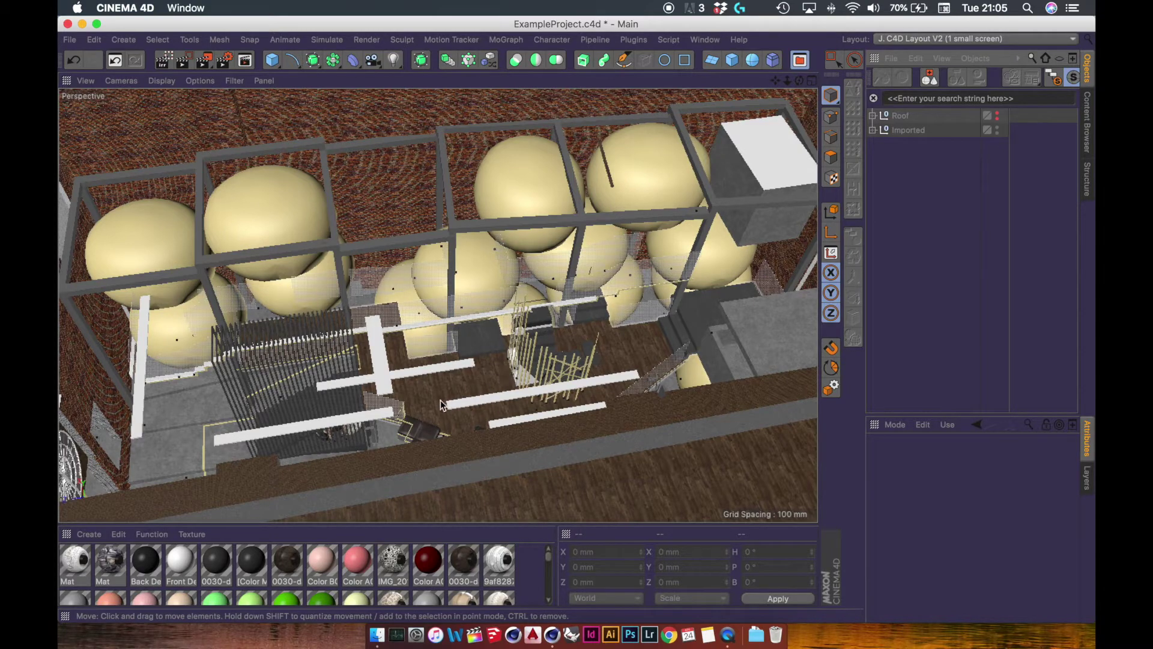
Select the dark wood floor inside the building in Model mode and reveal its polygon object in the hierarchy
alt+right_drag(419, 417, 597, 255)
alt+drag(597, 253, 402, 253)
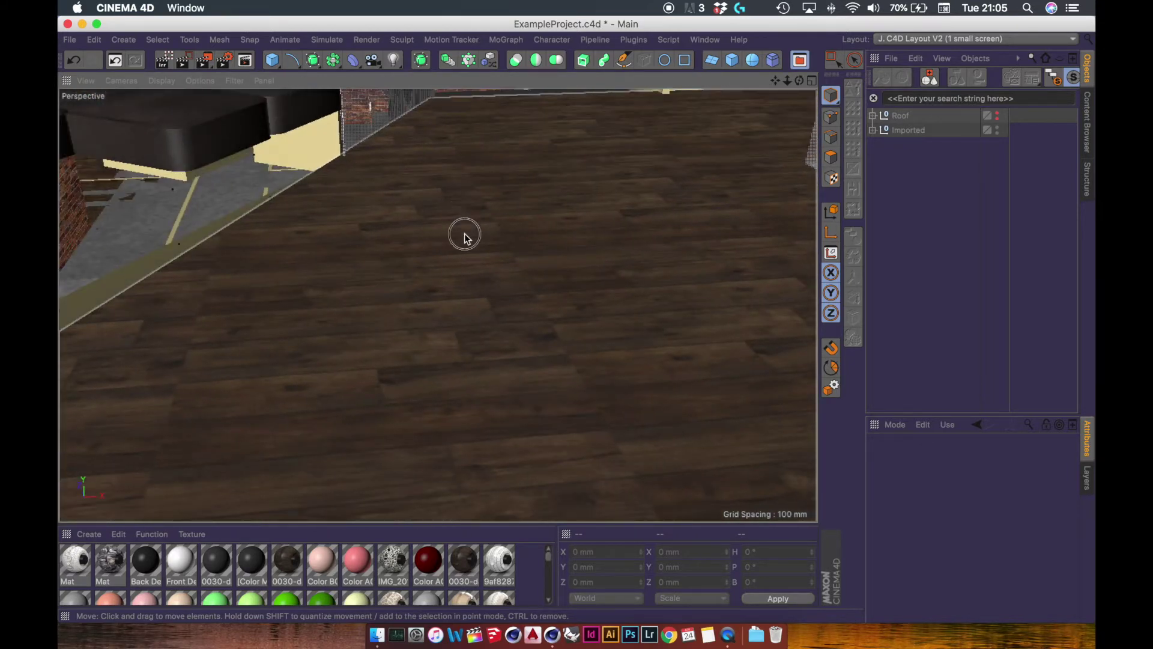
alt+middle_drag(438, 305, 394, 427)
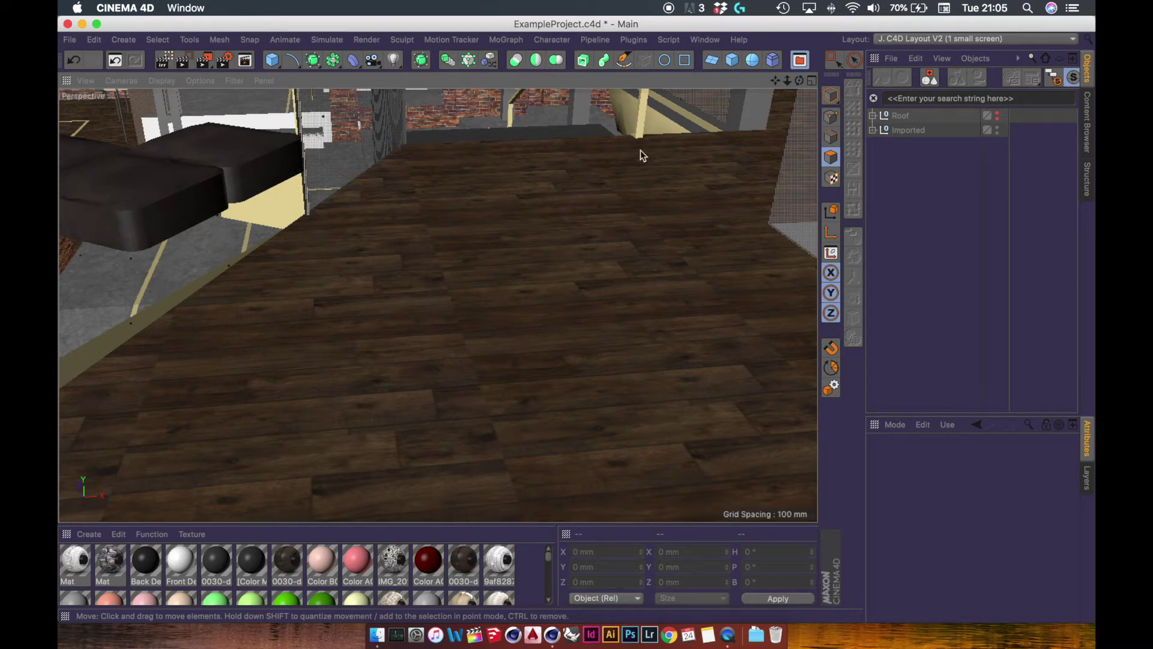
click(832, 95)
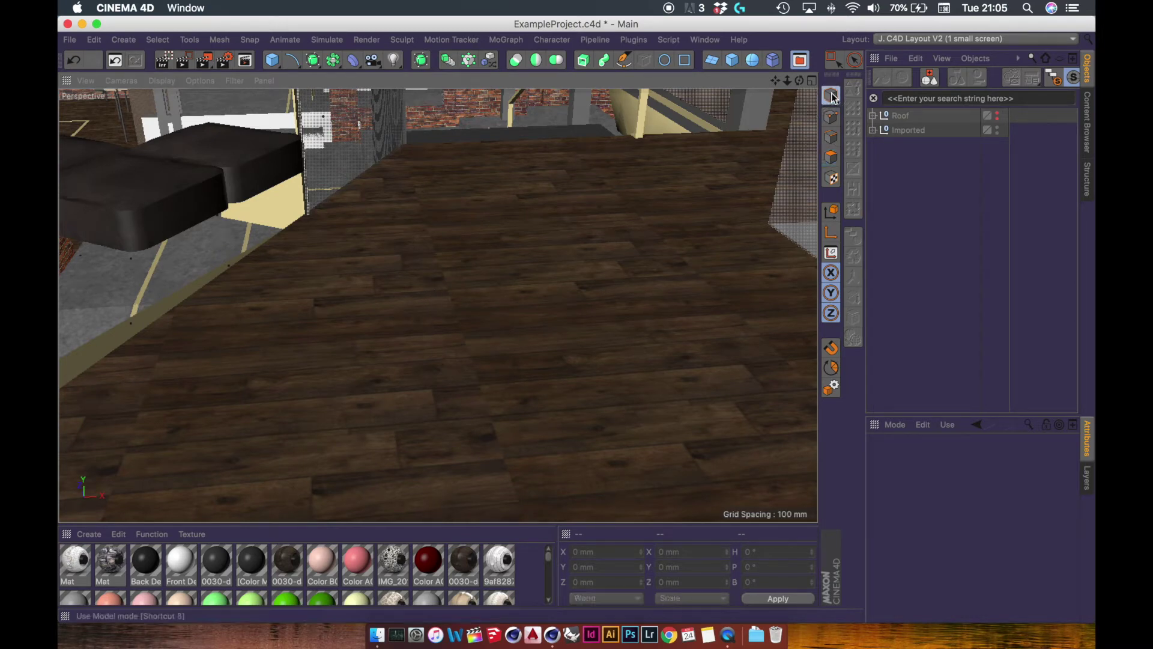
click(501, 280)
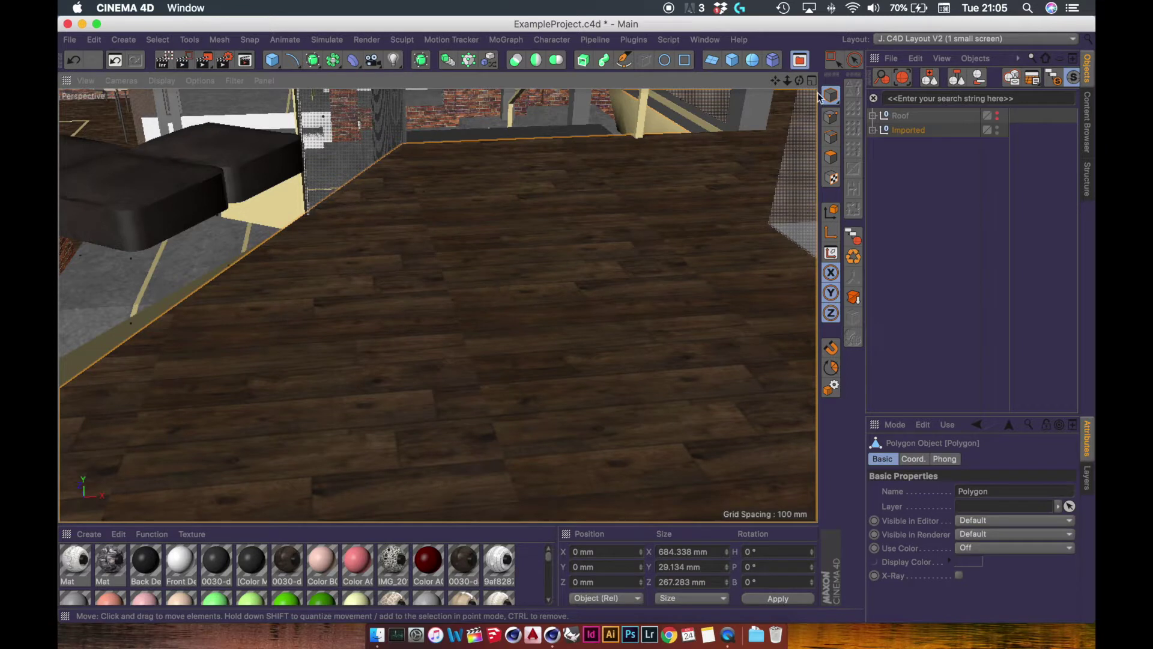
click(880, 80)
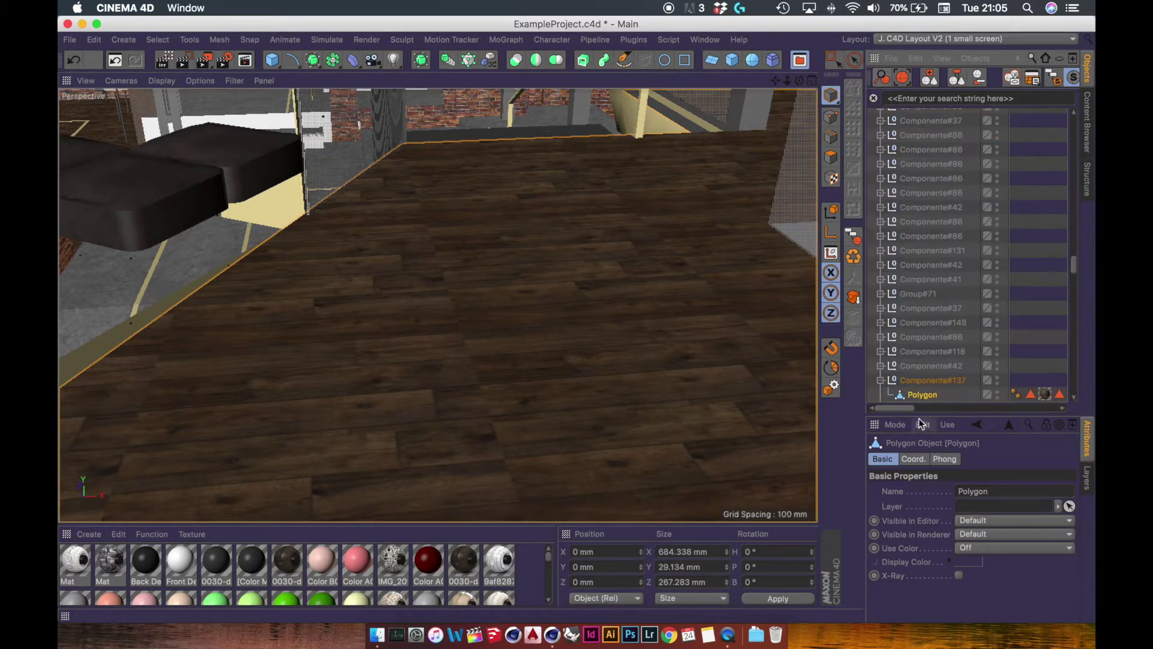
Select the floor polygon's wood texture tag, try deleting it and undo the deletion
click(902, 410)
drag(905, 413, 928, 408)
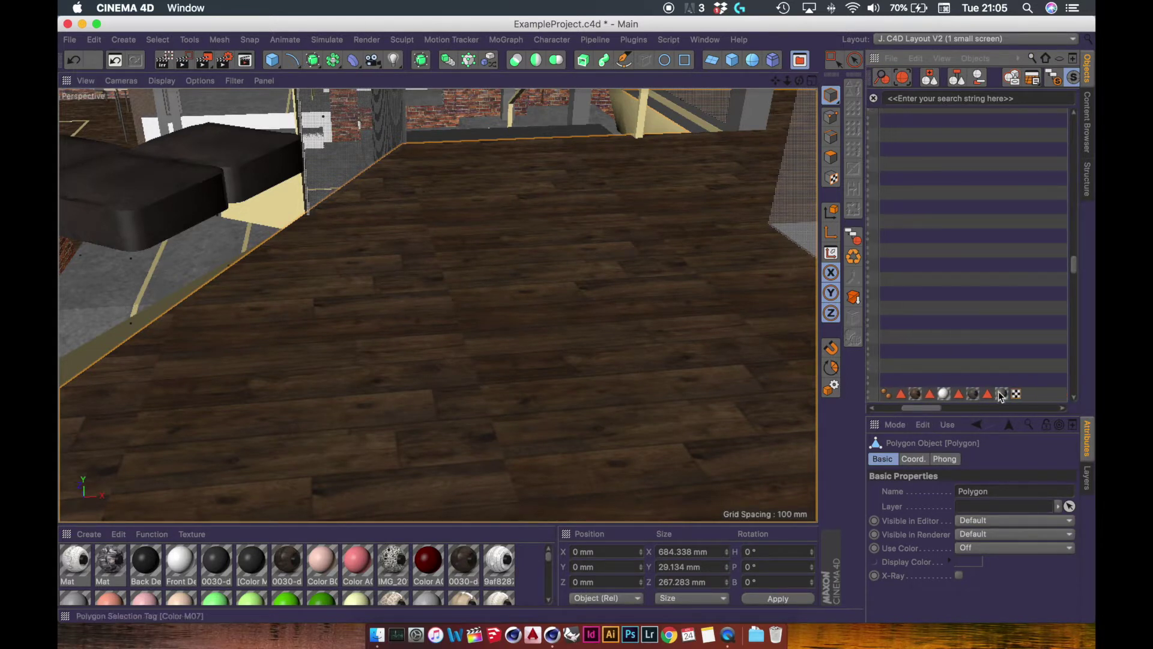
click(913, 410)
drag(912, 410, 895, 409)
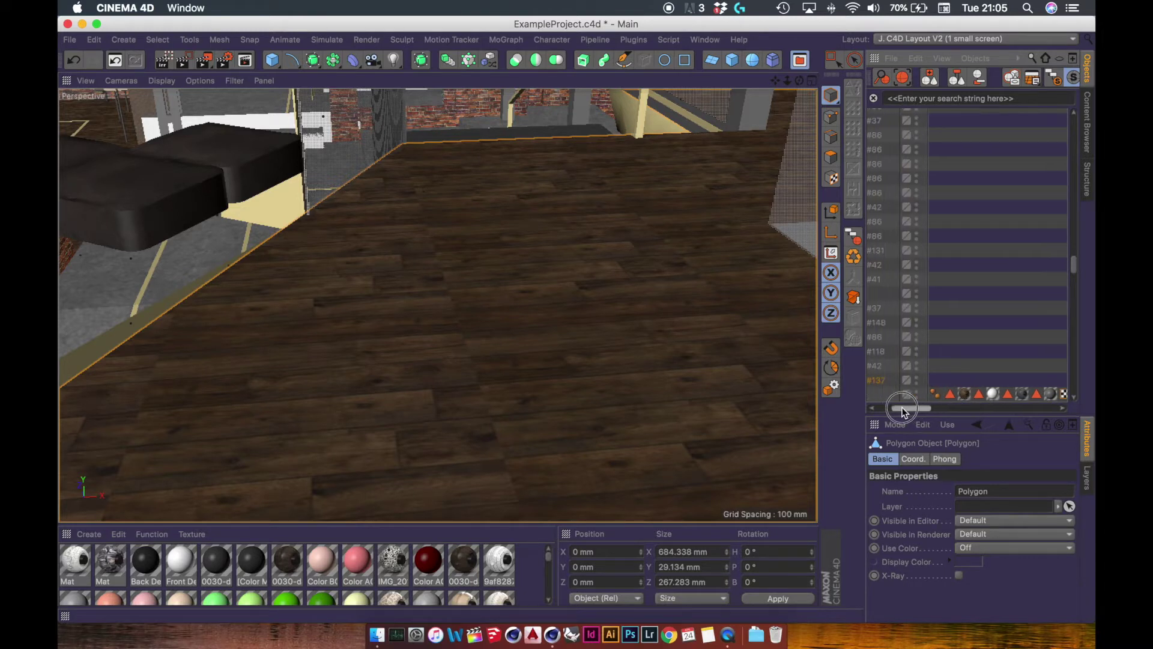
click(965, 394)
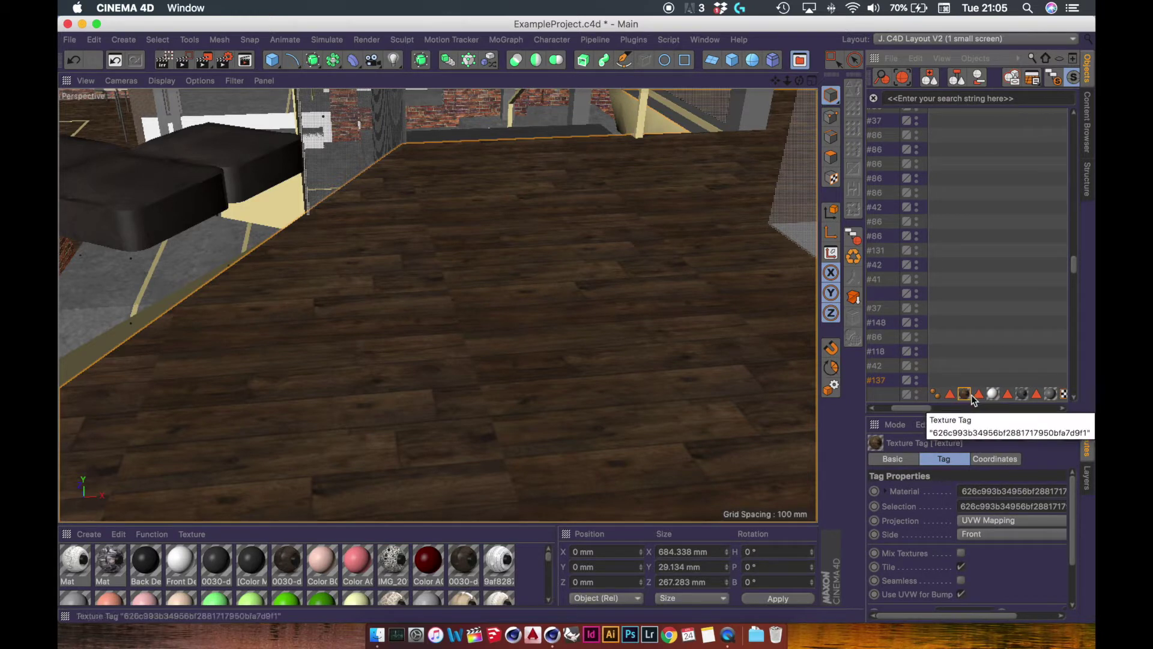
key(Delete)
key(super+z)
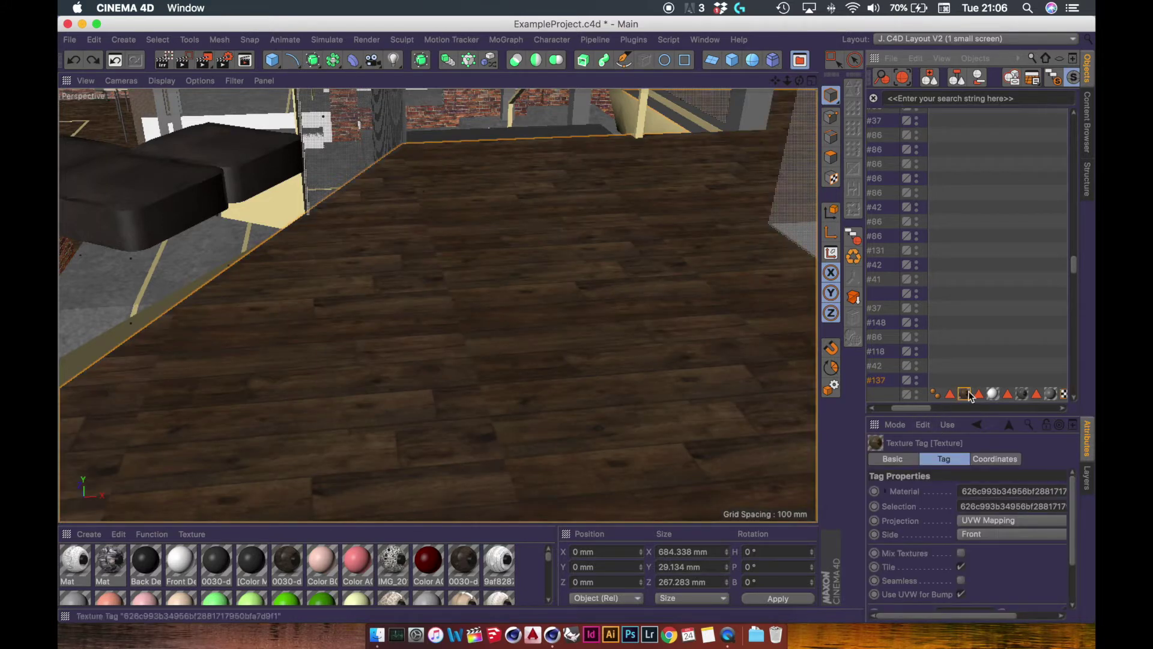
Reselect the floor's polygon object and enlarge the material list to show more rows
drag(923, 409, 885, 411)
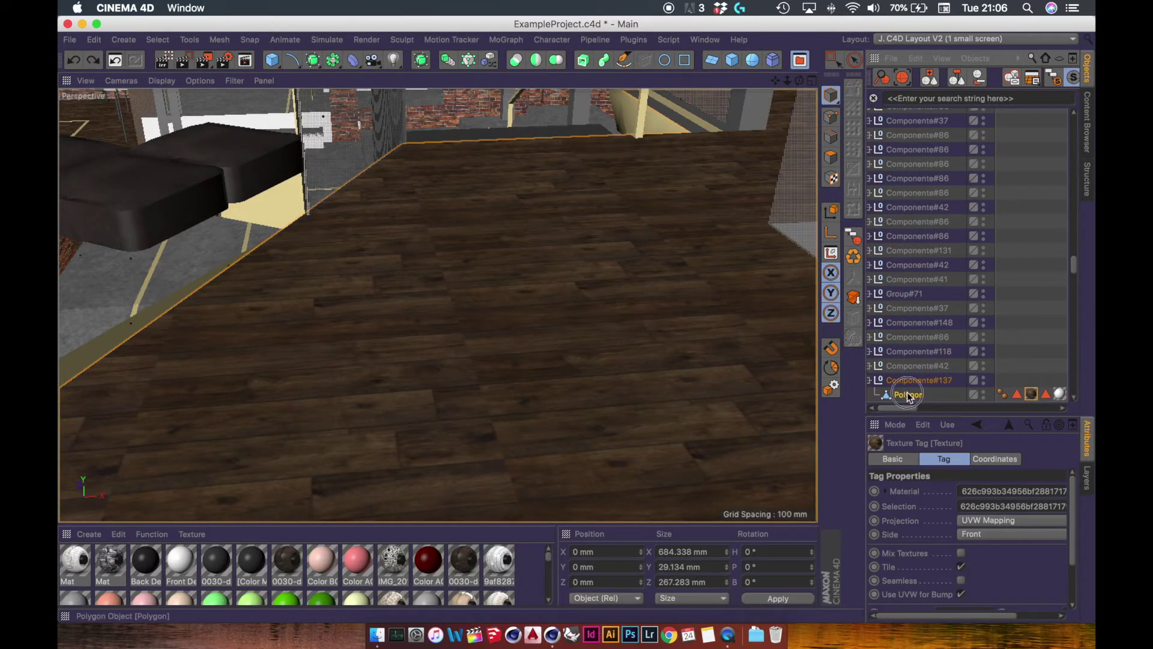
click(913, 396)
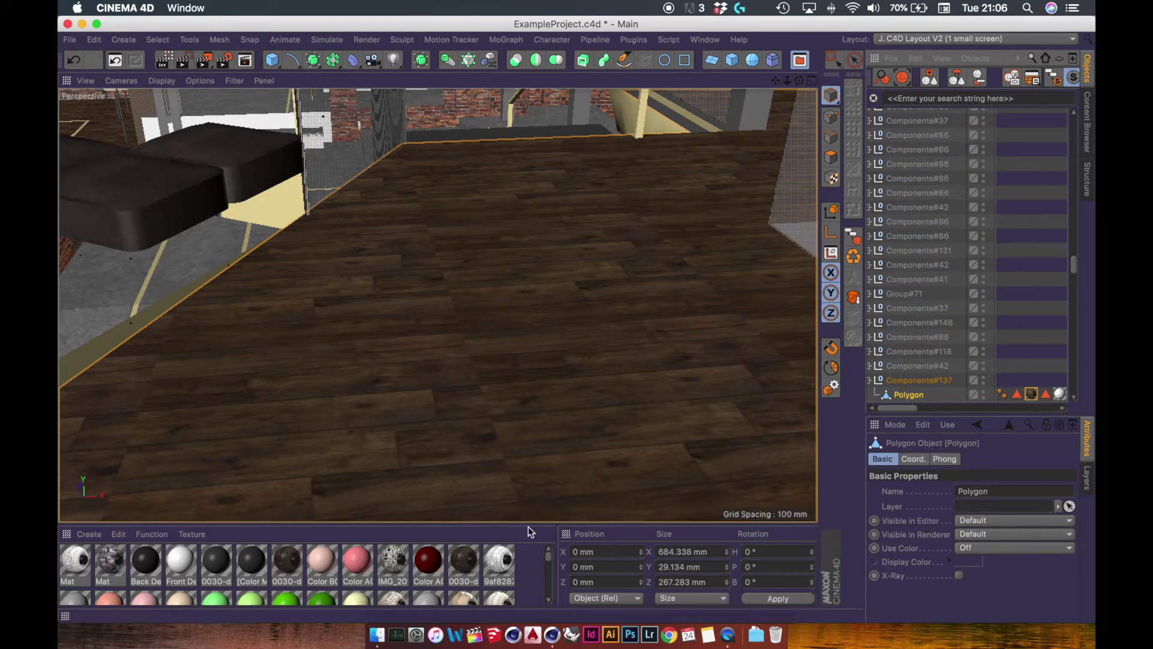
drag(525, 523, 553, 338)
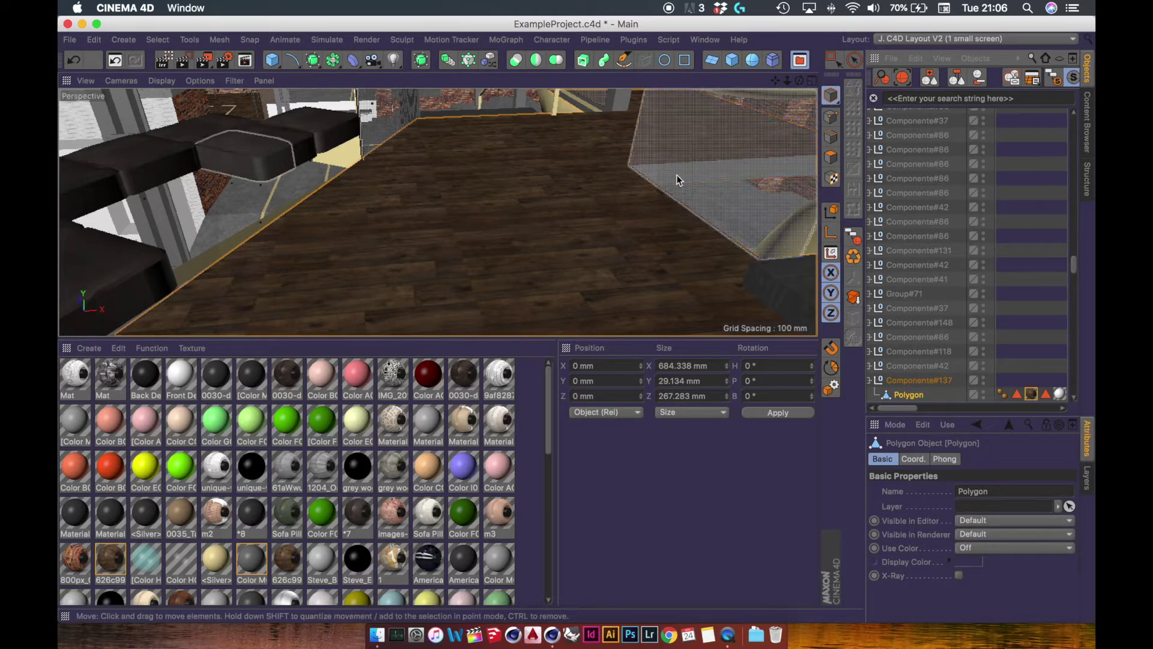
Select the transparent glass panel beside the wood floor and move its Color H02 material to the start of the material list
alt+drag(668, 245, 522, 300)
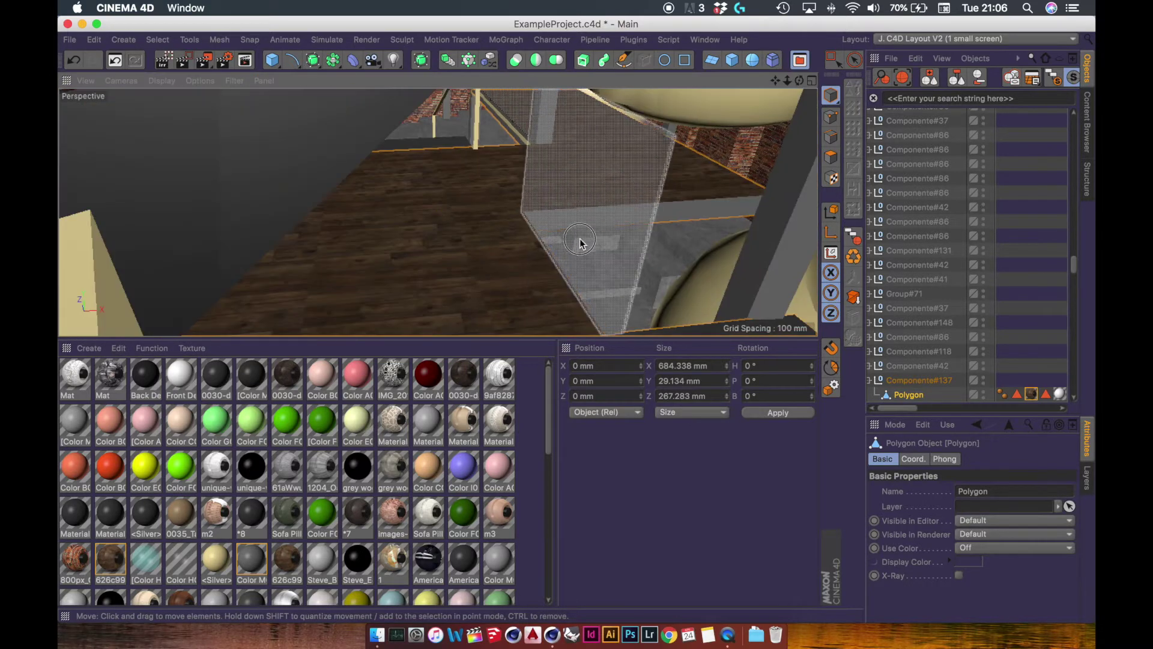
alt+drag(595, 228, 543, 201)
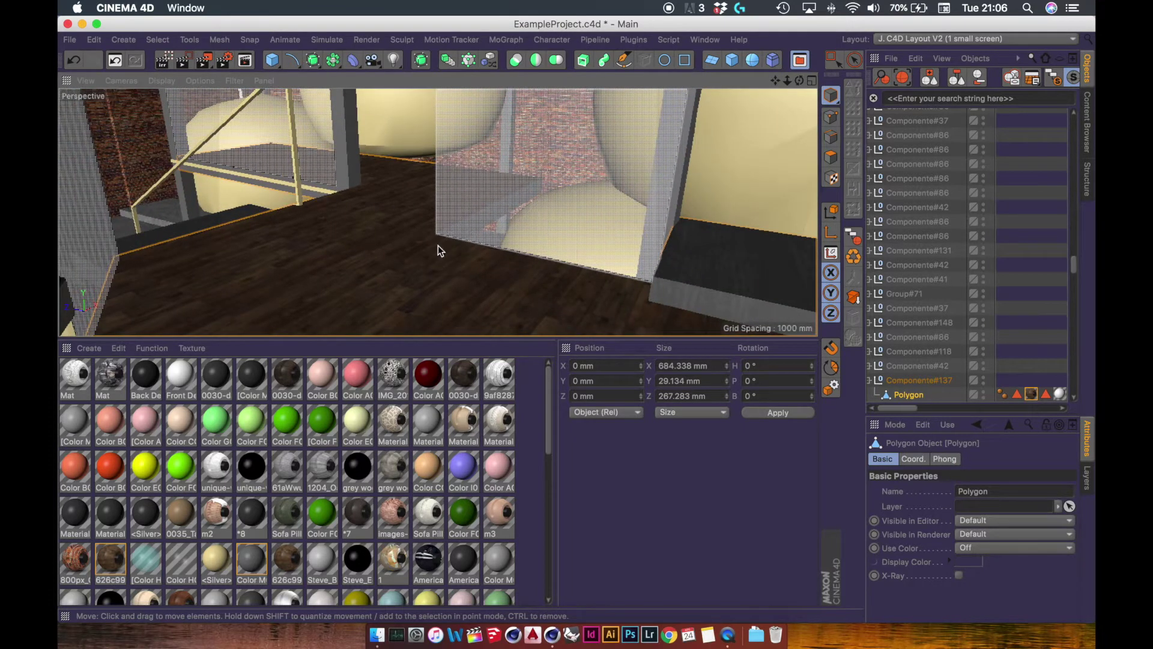
click(464, 195)
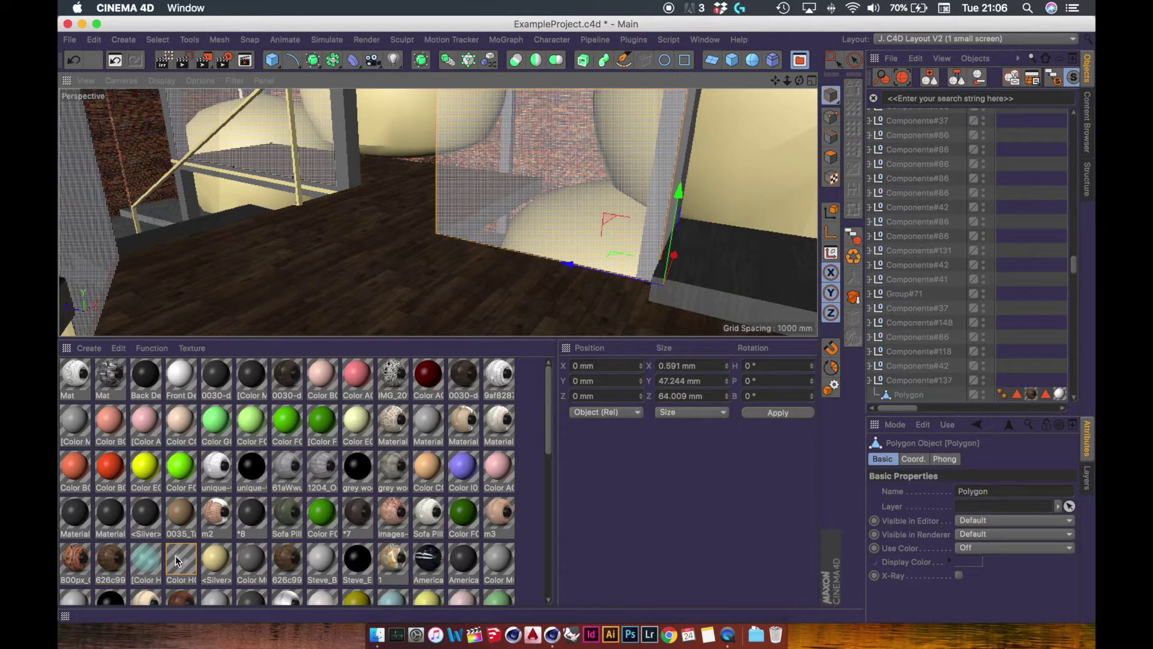
drag(184, 565, 210, 519)
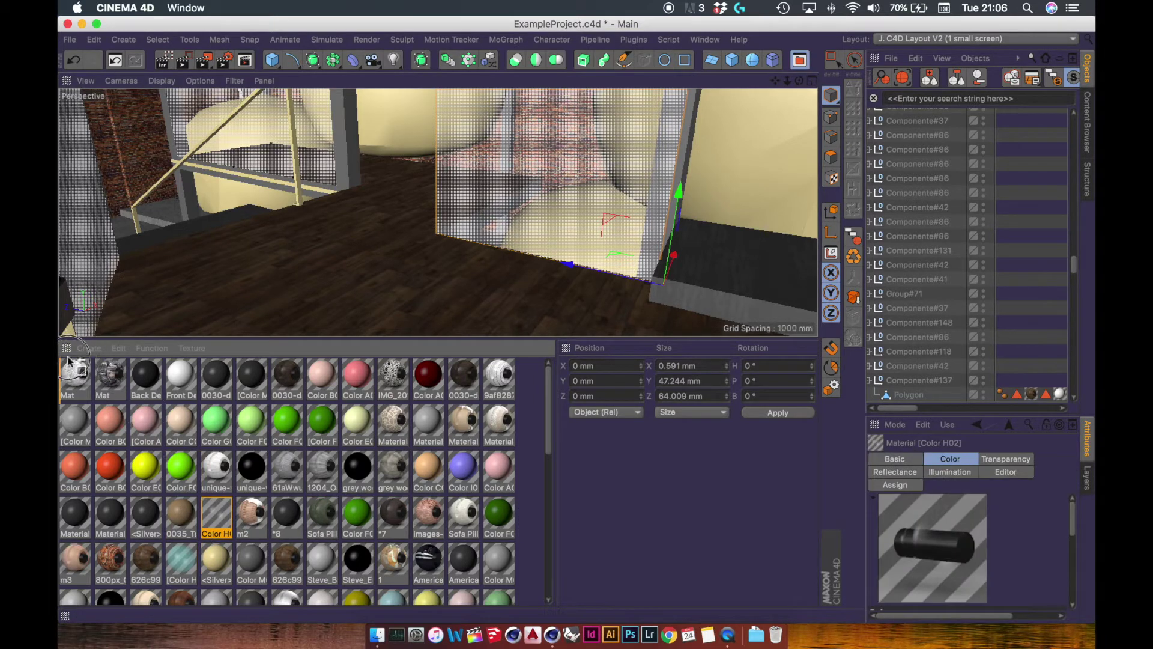
drag(68, 371, 66, 370)
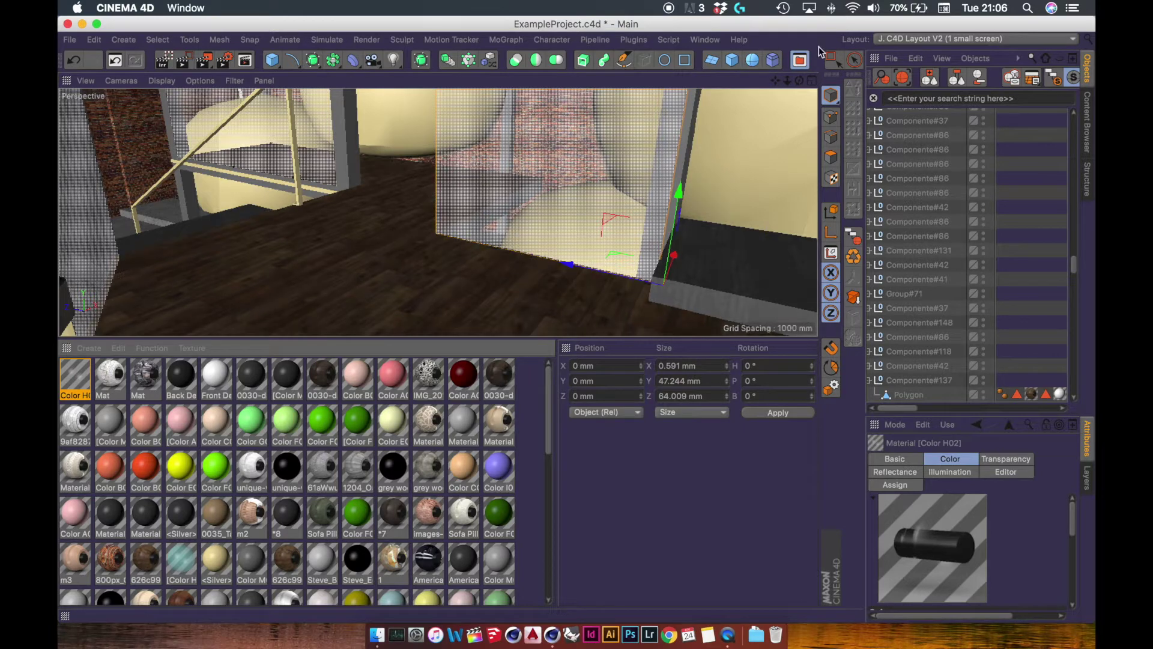
Check for online updates, review the recommended and optional lists, and close the updater without installing anything
click(799, 60)
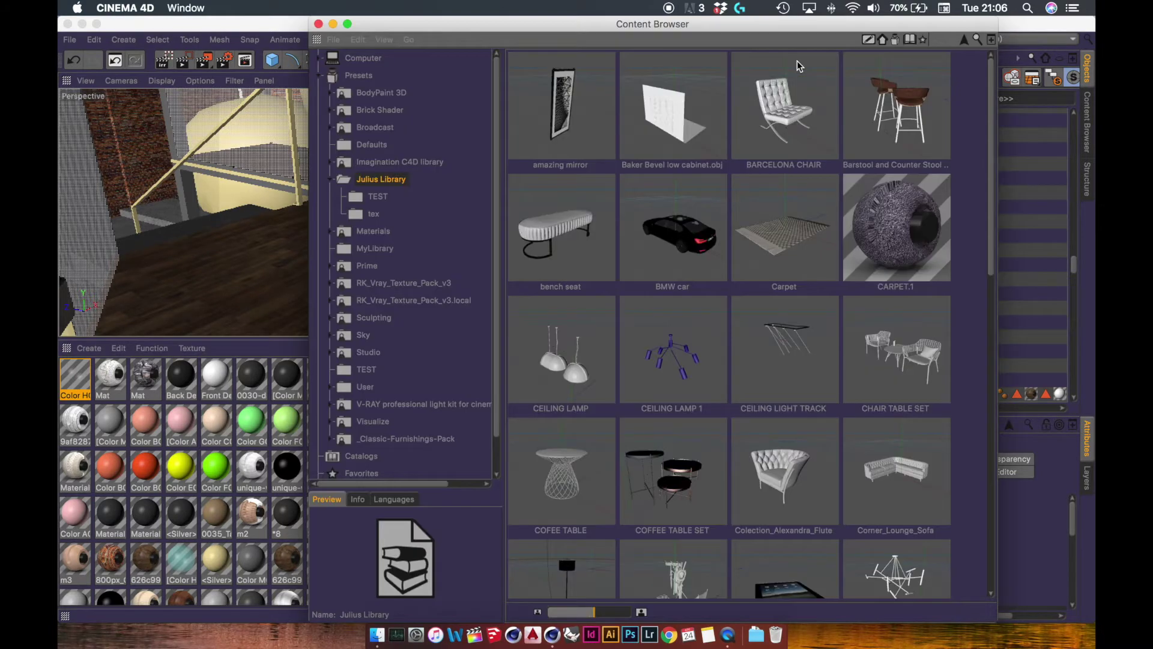
click(318, 24)
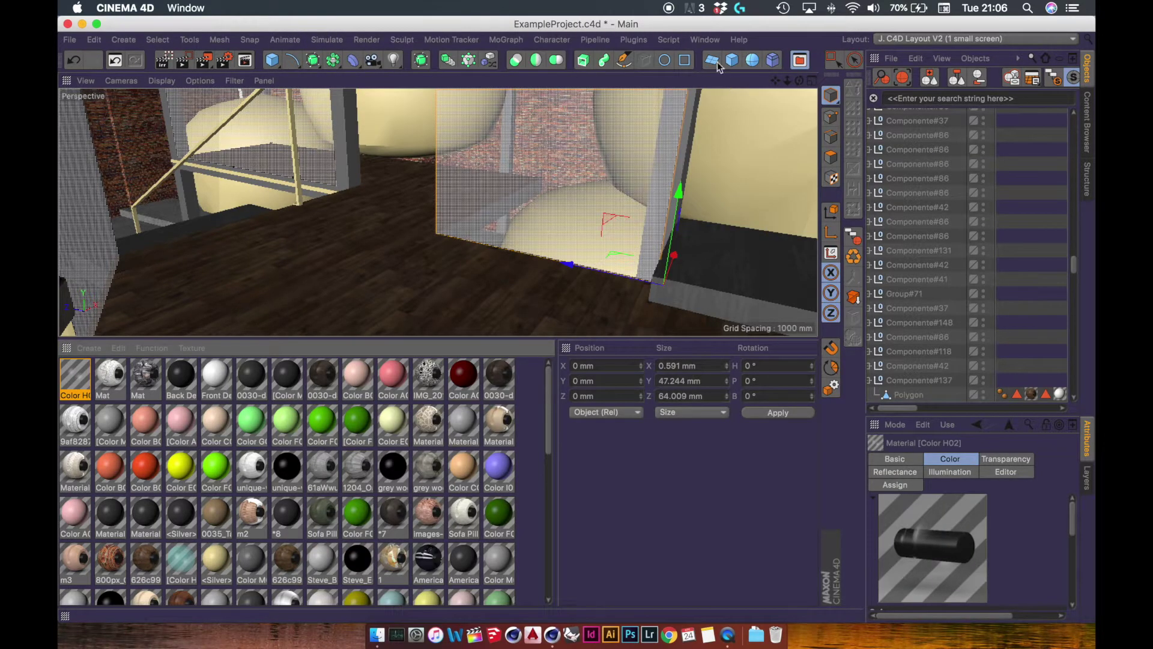
click(704, 39)
mouse_move(741, 39)
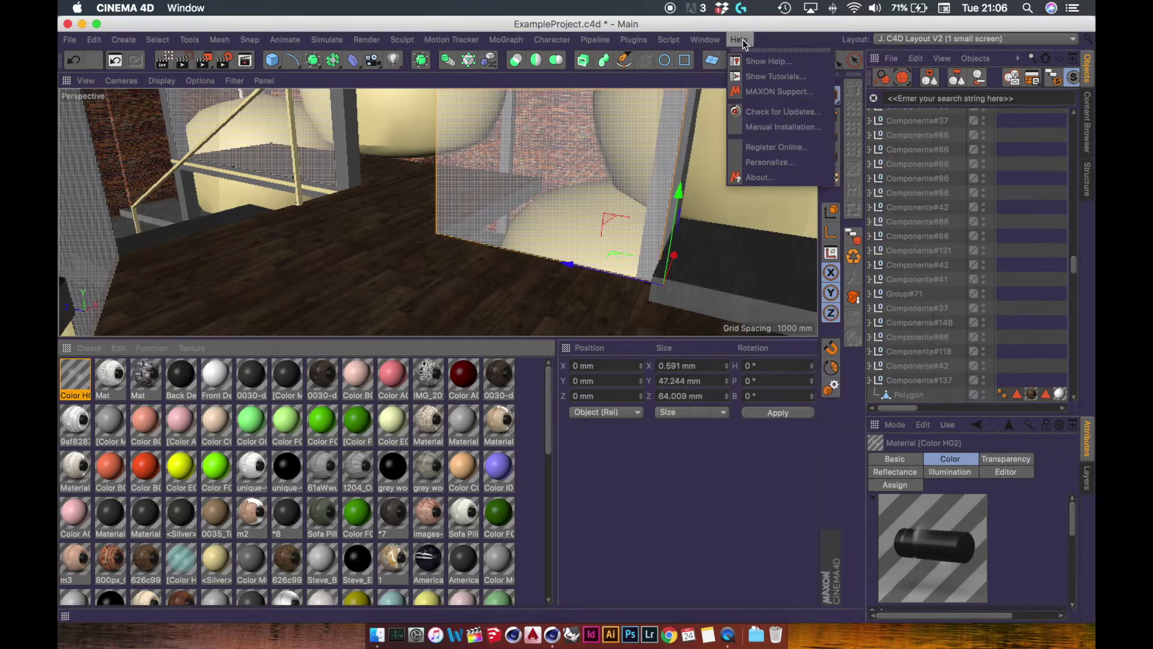
click(752, 113)
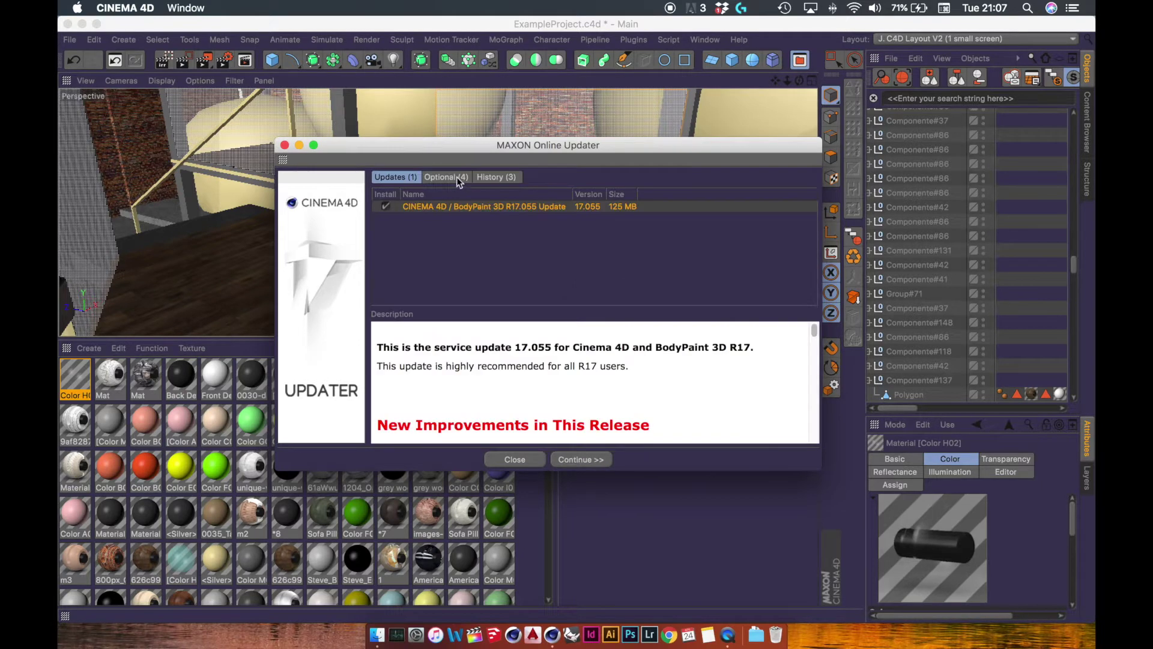
click(444, 177)
click(388, 177)
click(433, 177)
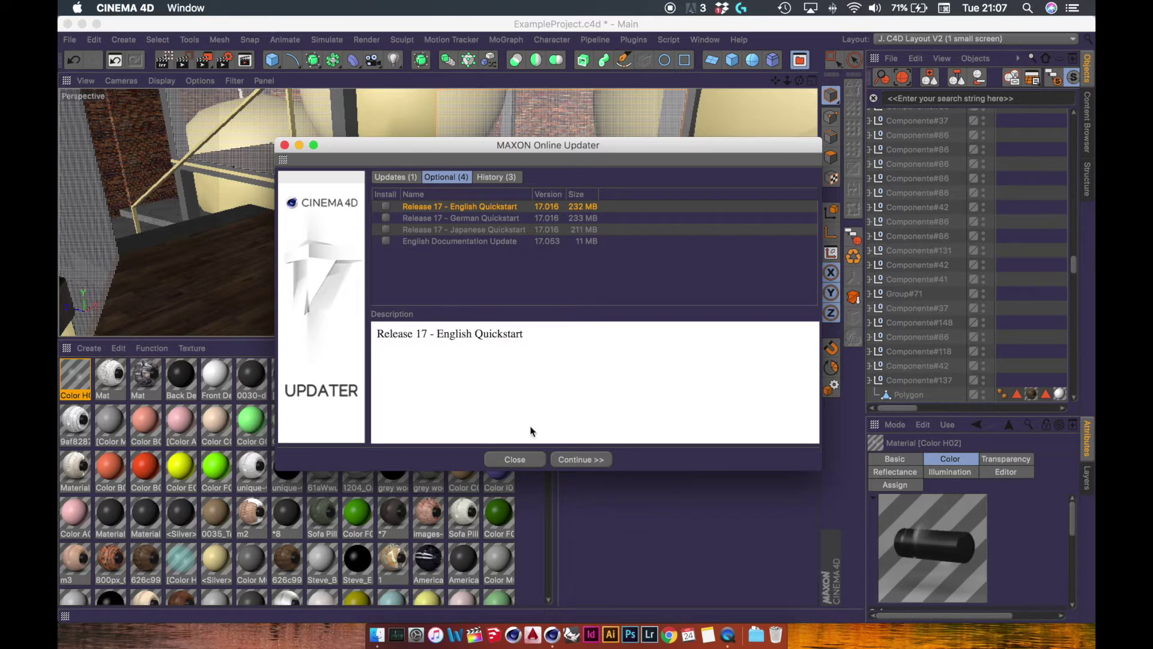
click(285, 145)
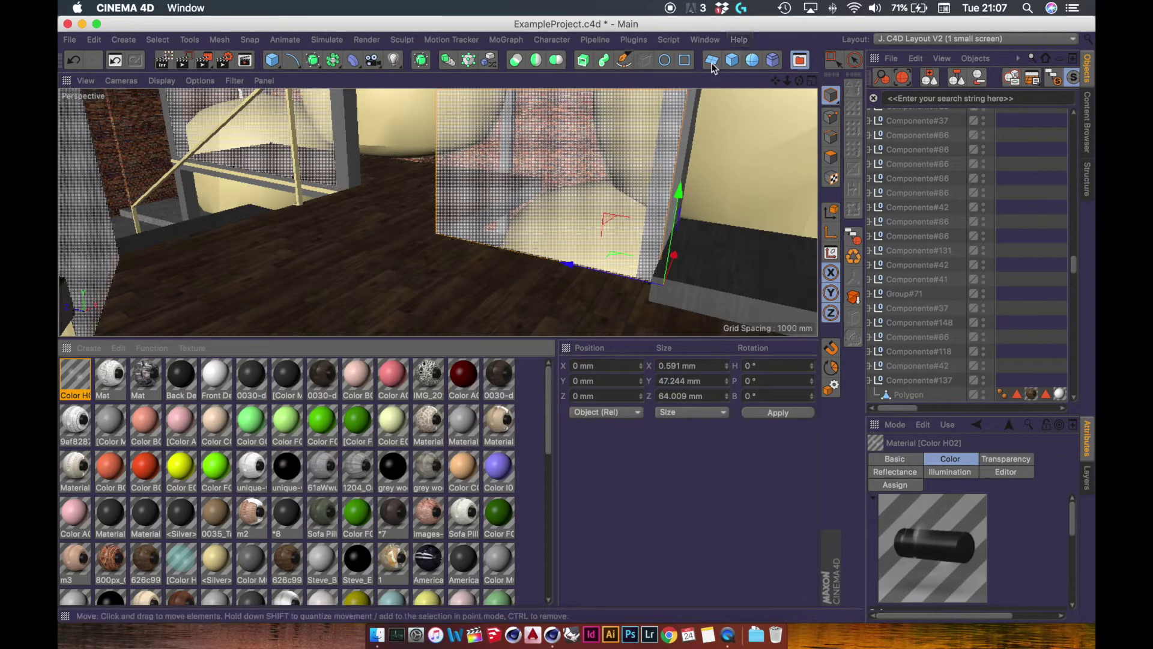
Open the content browser, collapse the Julius Library and expand the Visualize presets
click(704, 40)
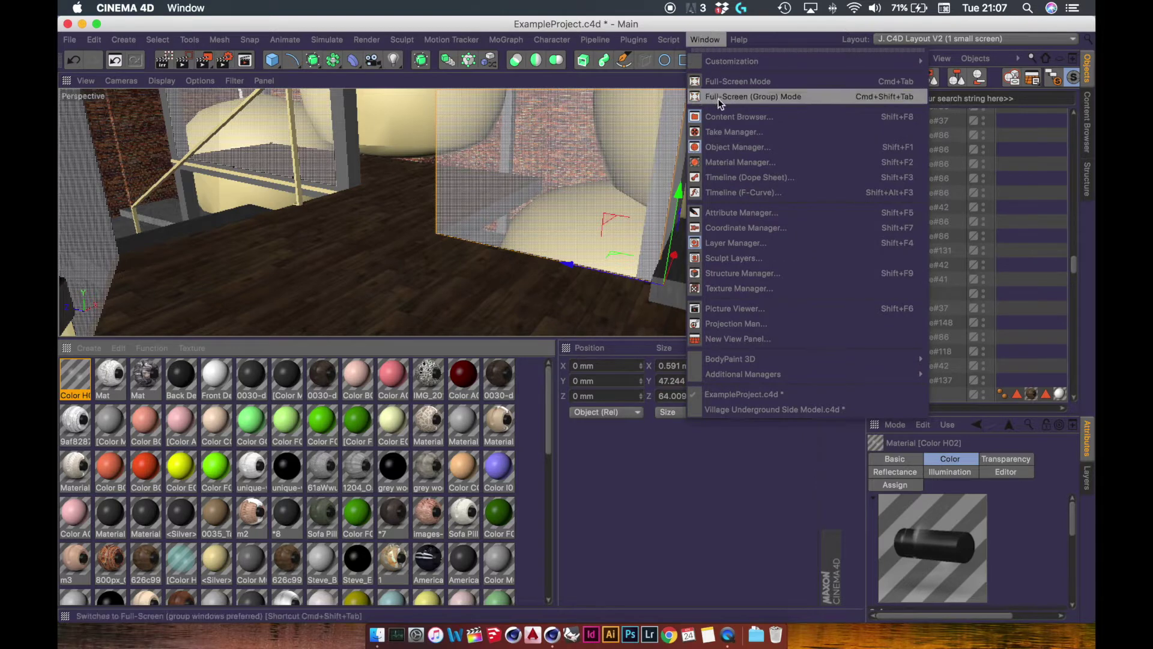
click(790, 36)
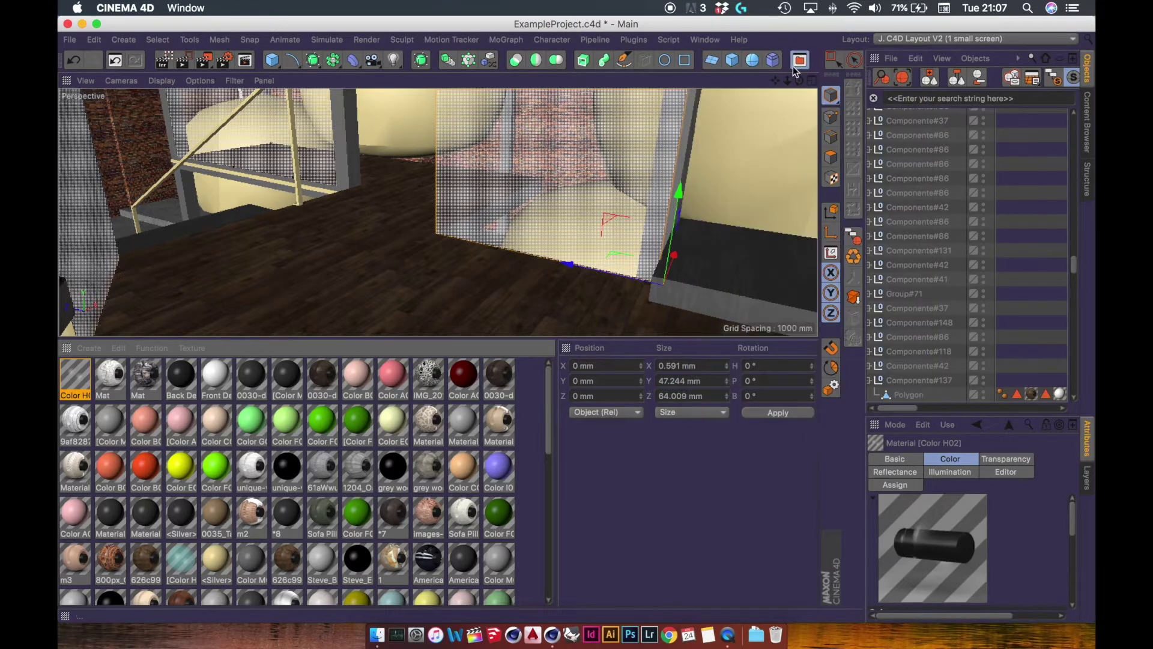
click(800, 60)
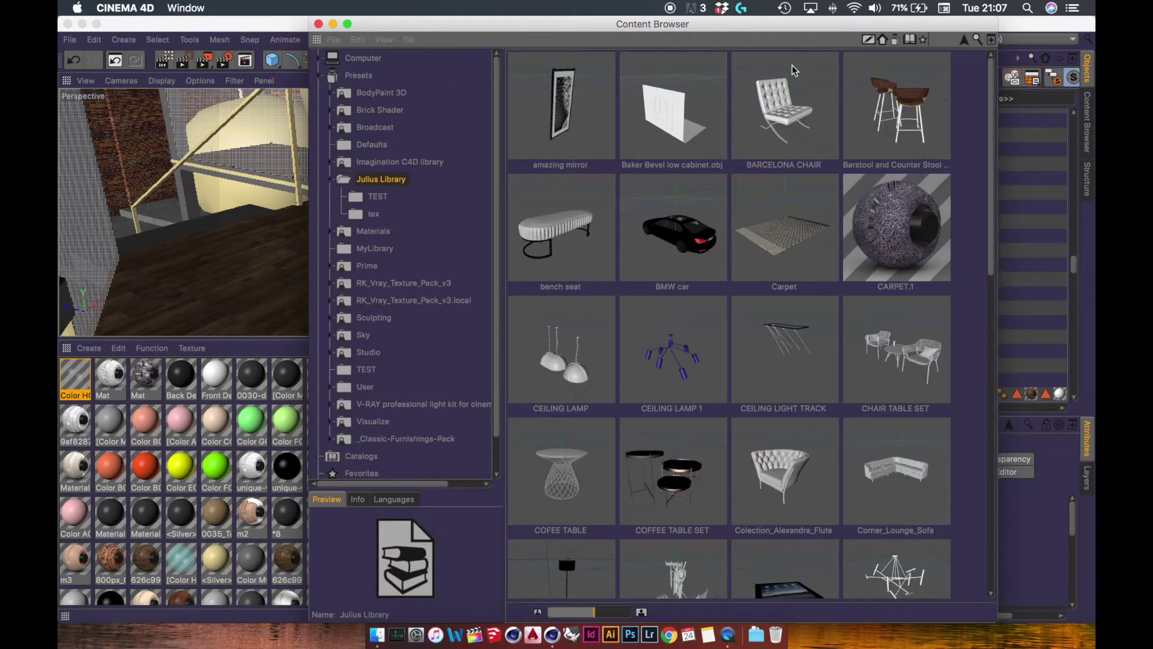
click(330, 181)
click(330, 181)
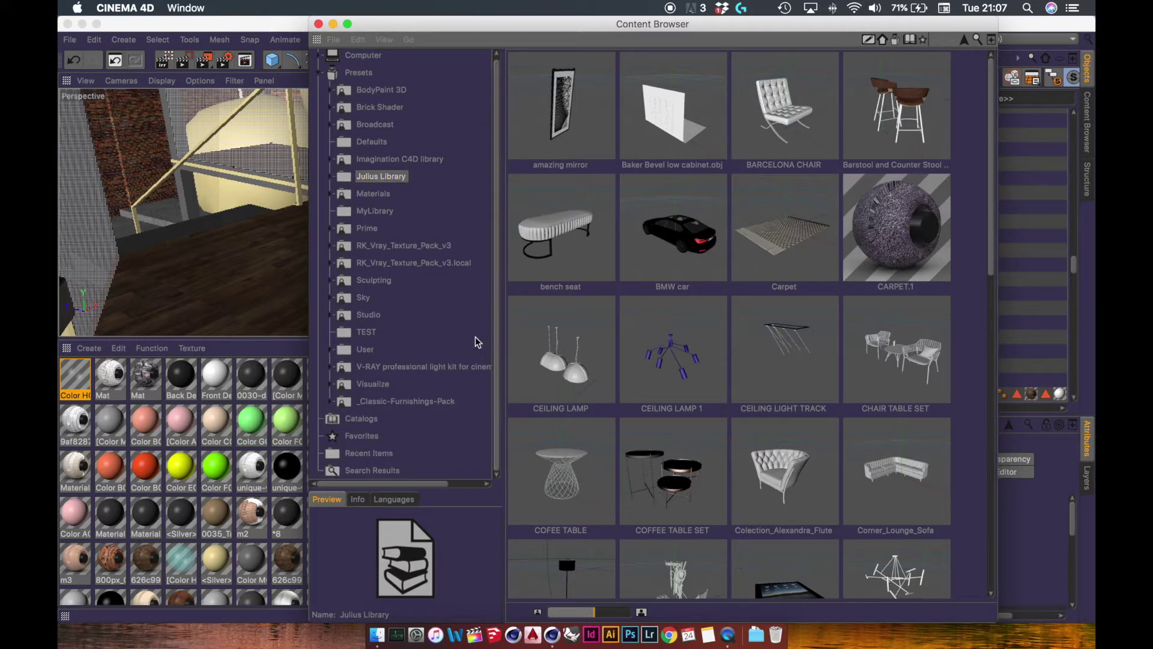
click(373, 385)
click(330, 384)
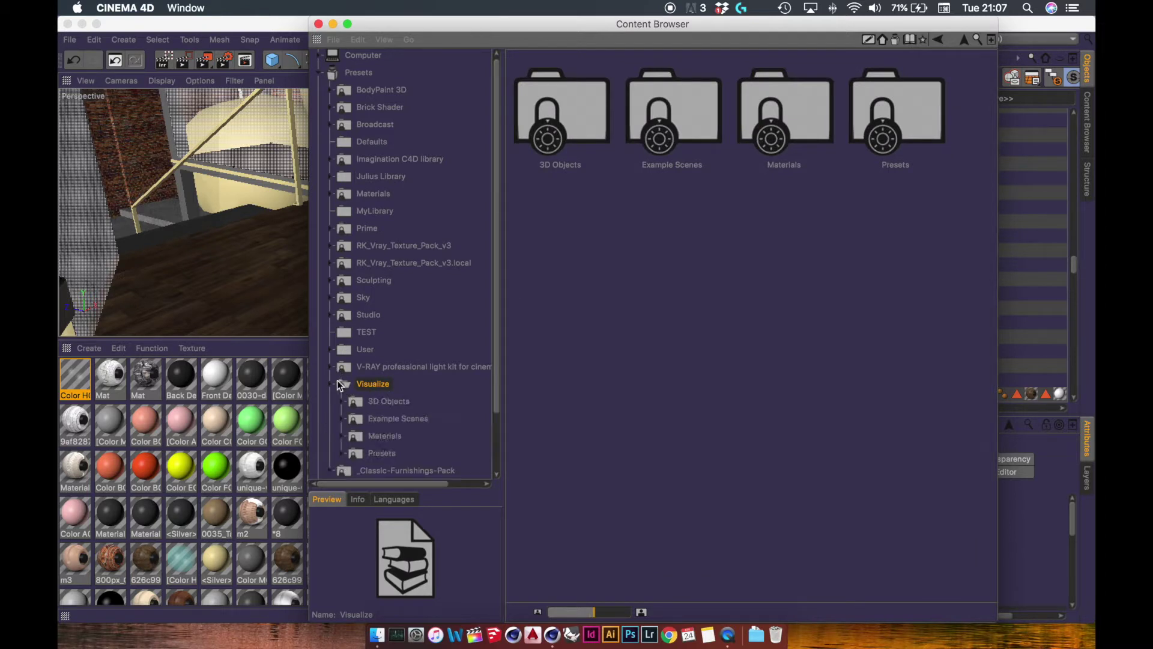
Load the Glass - Simple material from the Glass folder of the Visualize materials into the scene
drag(498, 226, 490, 359)
click(344, 367)
click(390, 312)
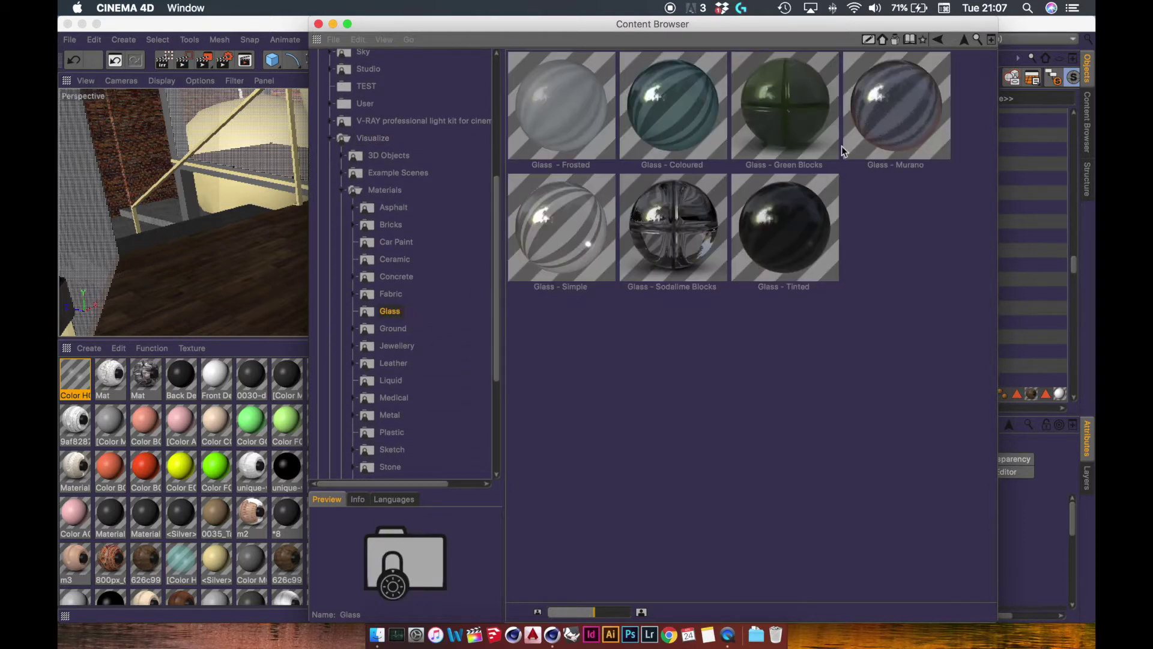
double_click(573, 229)
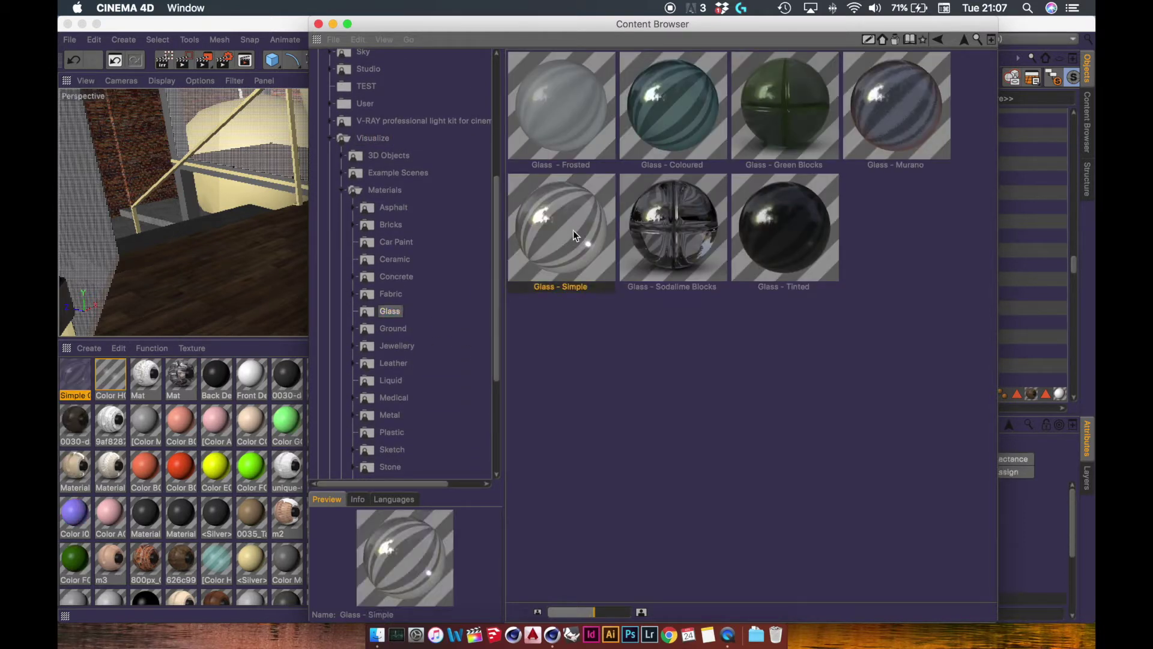
Review the transparency settings of the Simple Glass material in the material editor and close the editor unchanged
click(74, 380)
double_click(74, 380)
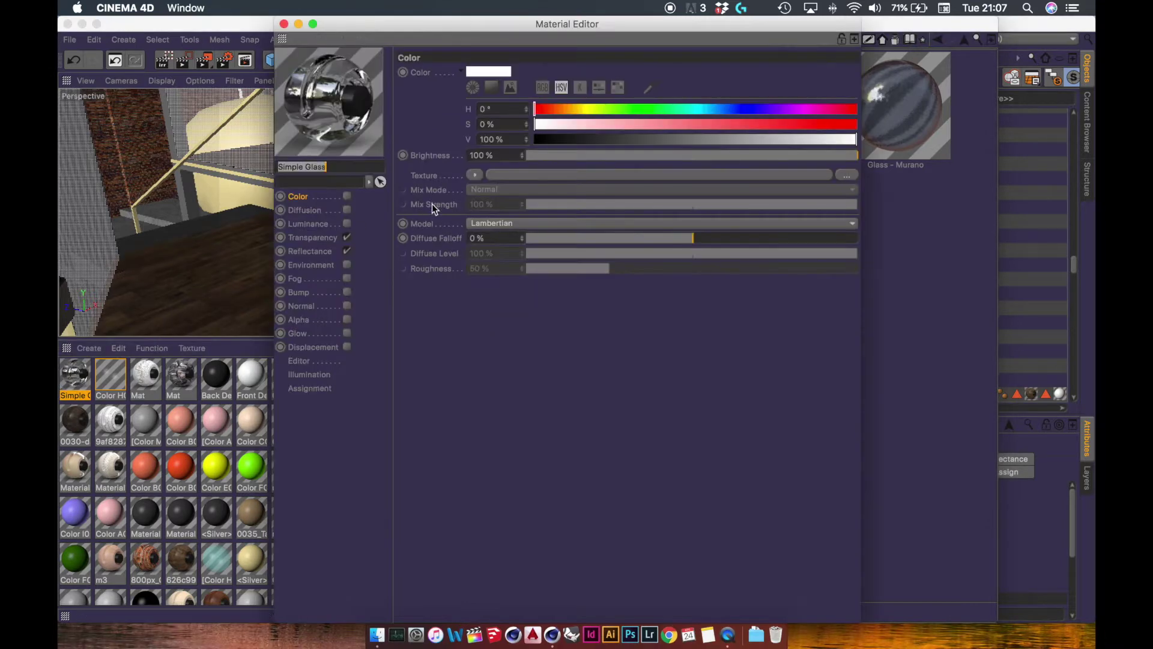
click(320, 240)
click(534, 184)
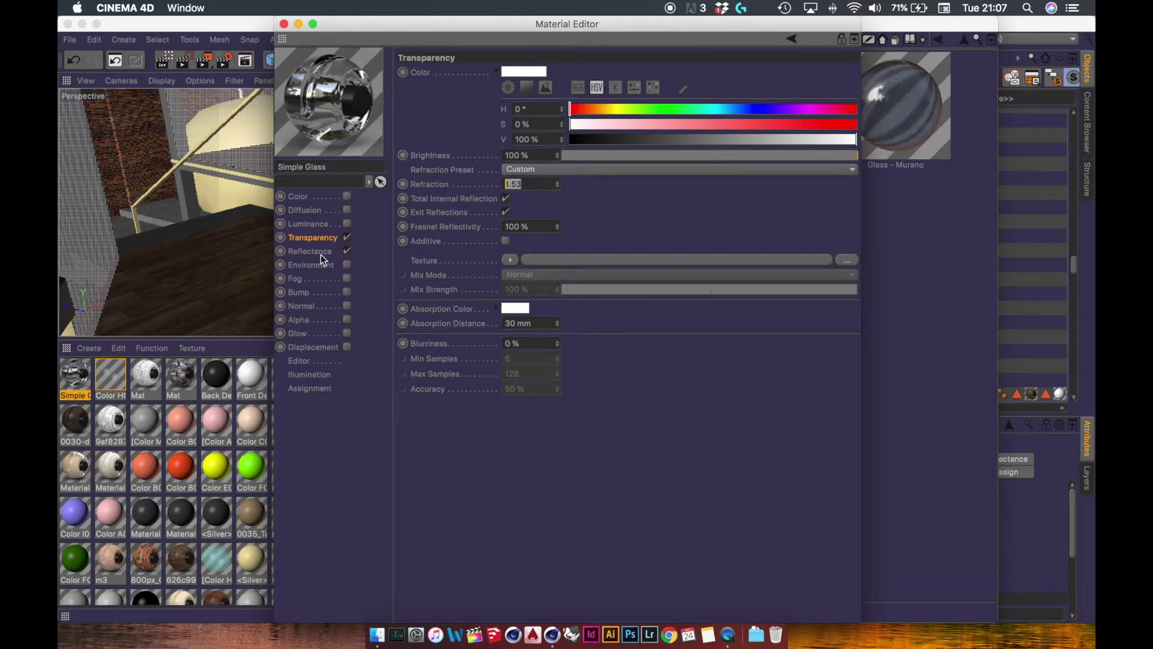
click(284, 24)
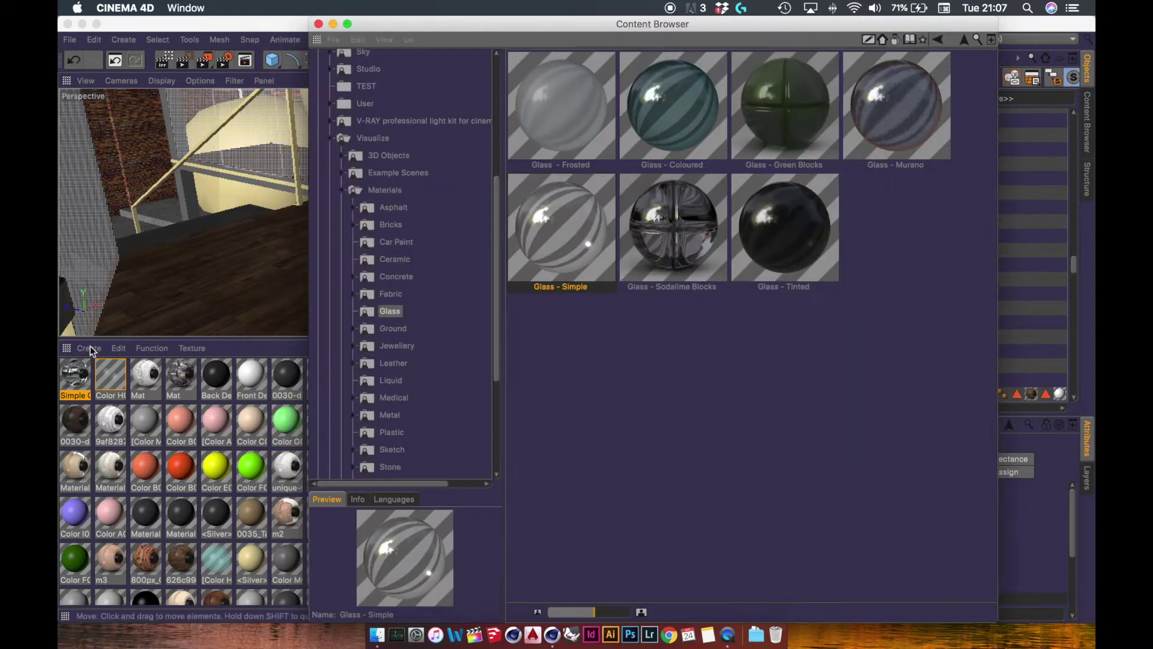
Replace the Color H02 material with Simple Glass throughout the scene and close the content browser
click(80, 380)
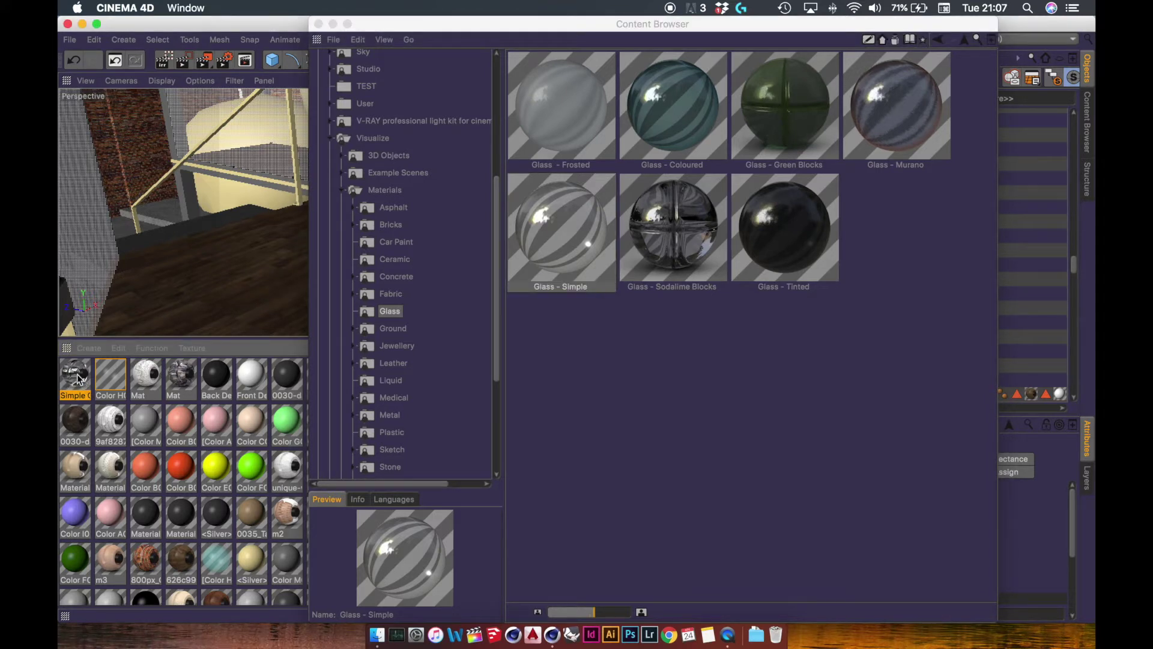
drag(79, 379, 111, 384)
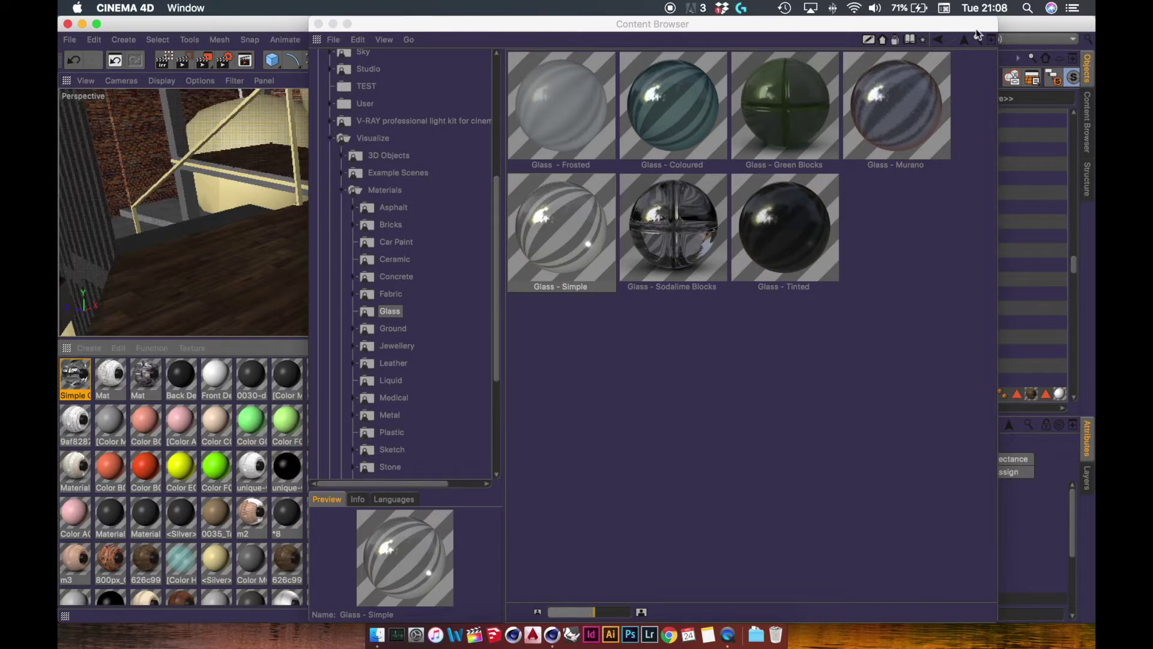
click(319, 24)
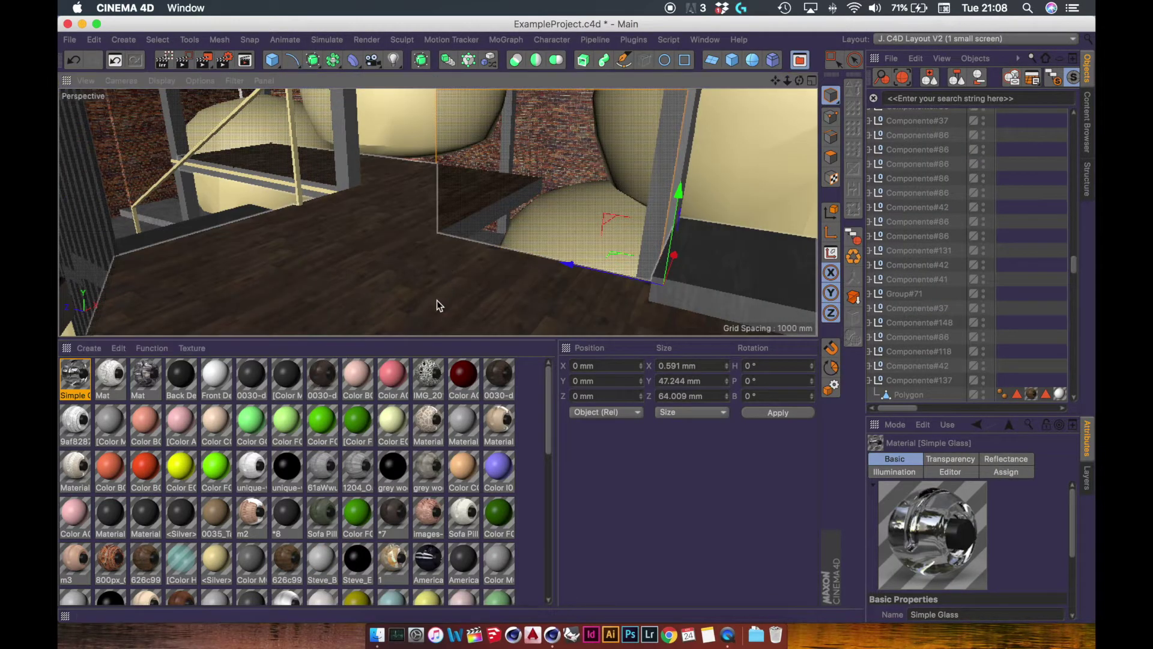
Select the large cream rounded vessel behind the columns and move its <Silver>1 material near the start of the material list
alt+middle_drag(465, 266, 368, 328)
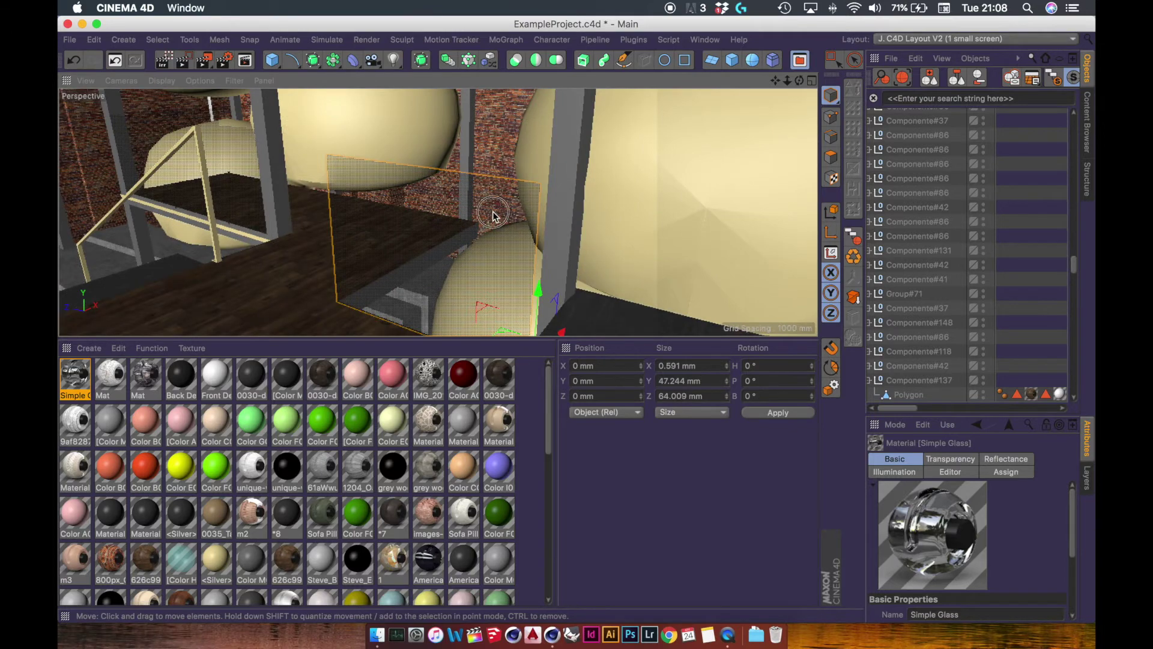
alt+drag(498, 215, 574, 264)
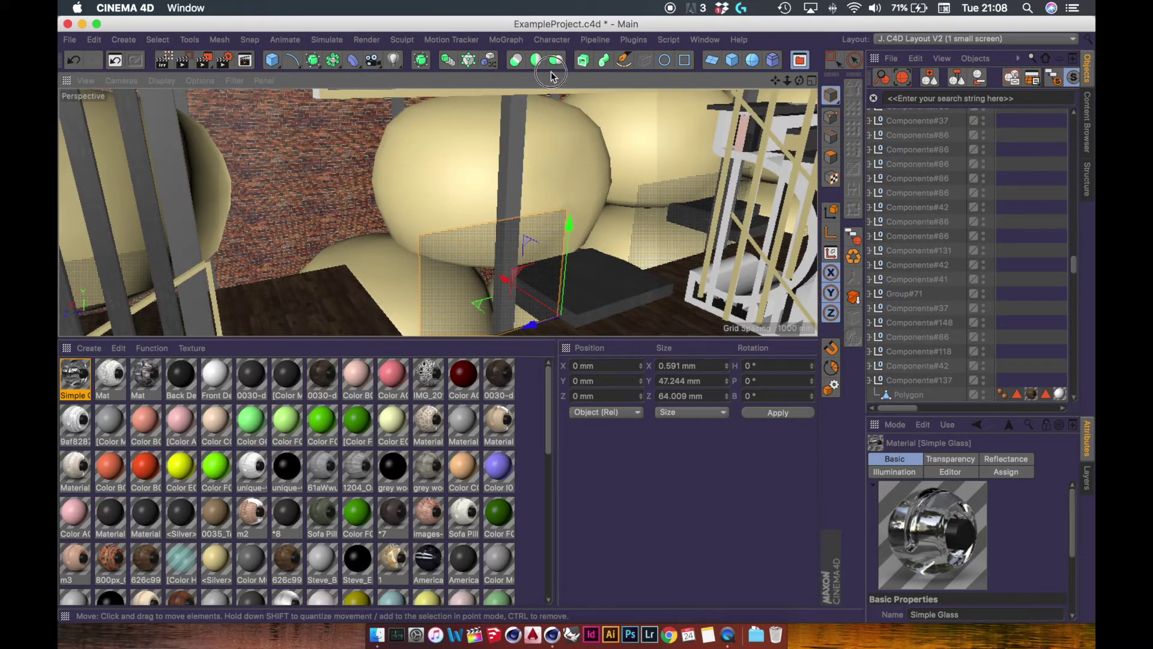
key(Return)
alt+middle_drag(412, 237, 420, 200)
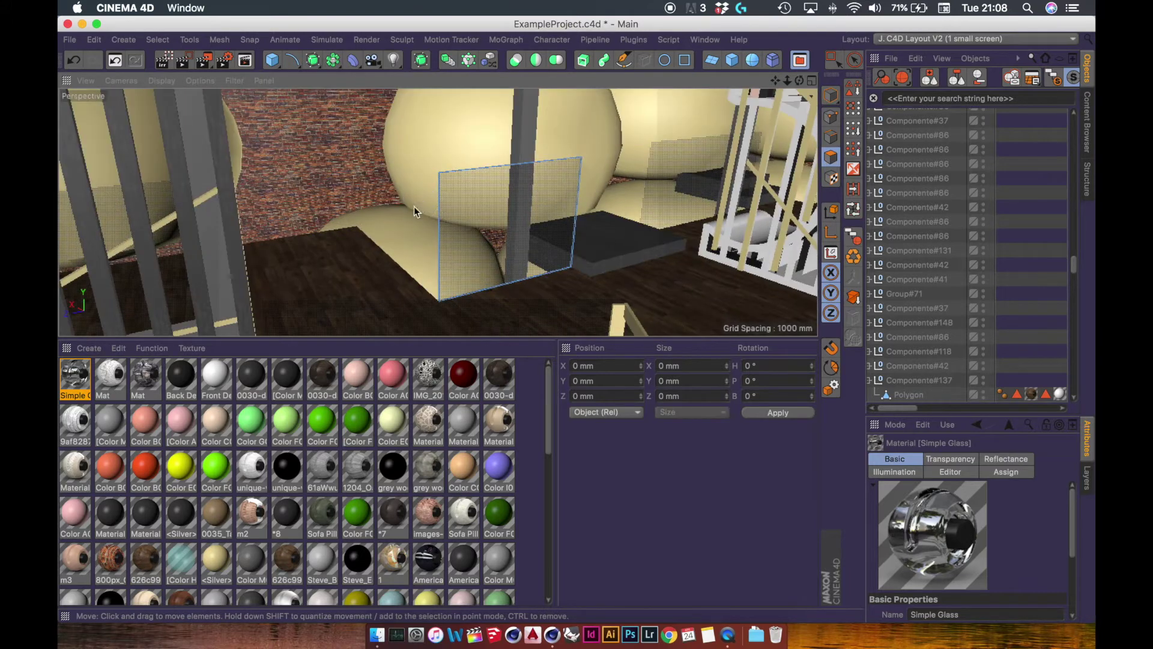
alt+right_drag(396, 226, 430, 214)
alt+drag(419, 235, 405, 195)
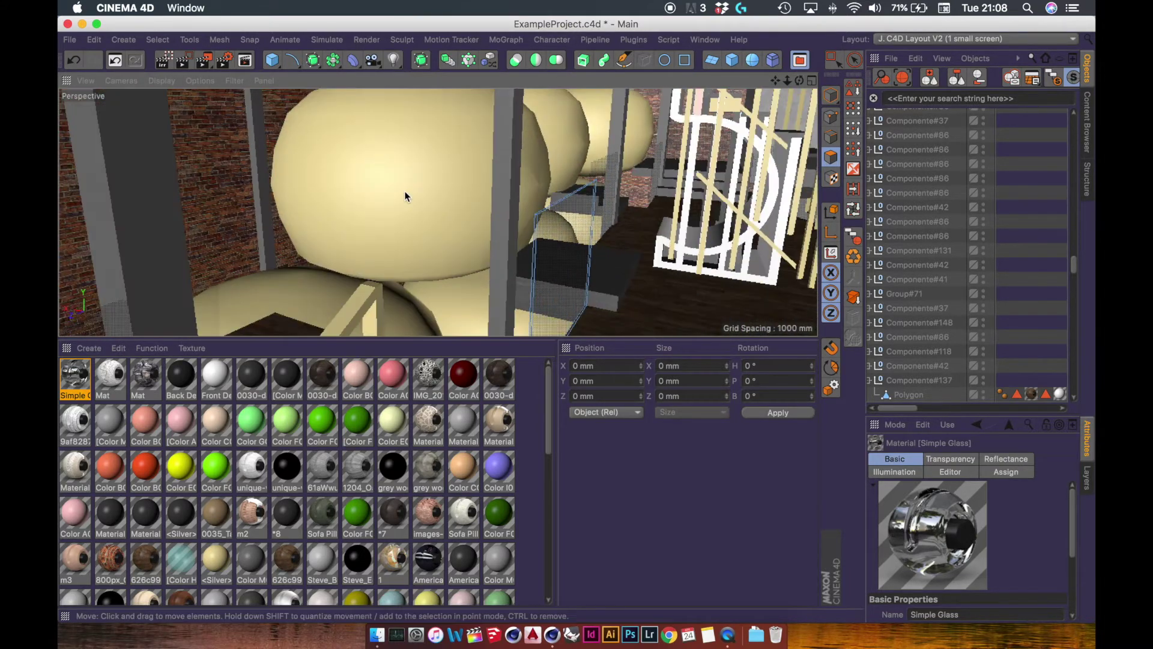
key(Return)
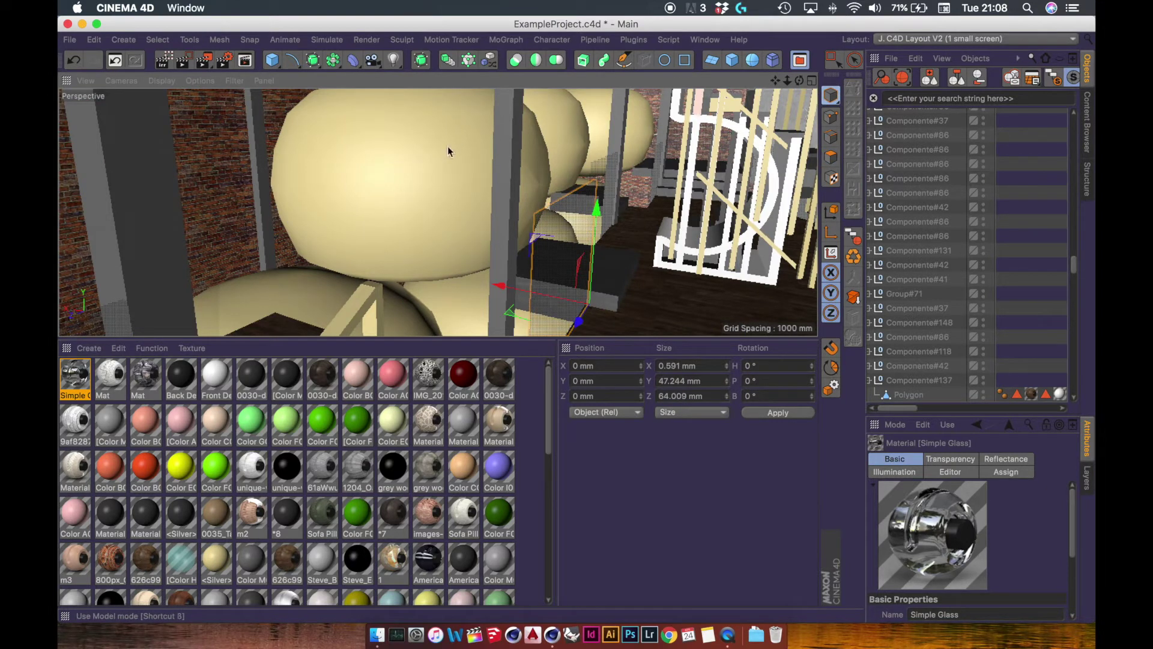
click(448, 146)
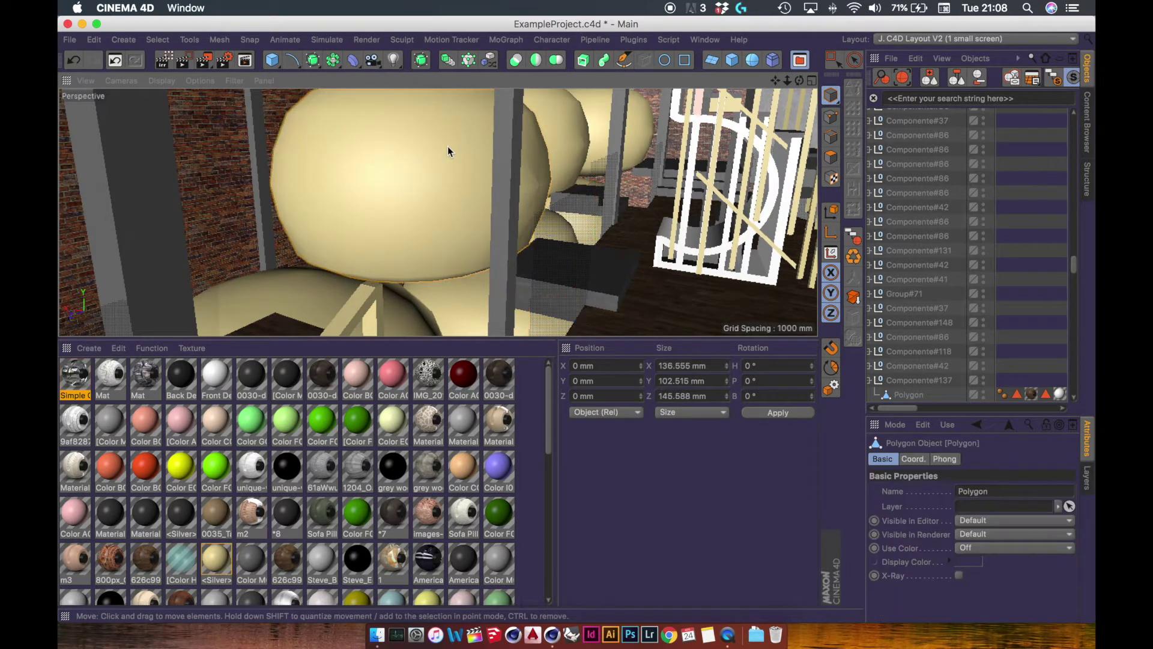
drag(215, 569, 148, 394)
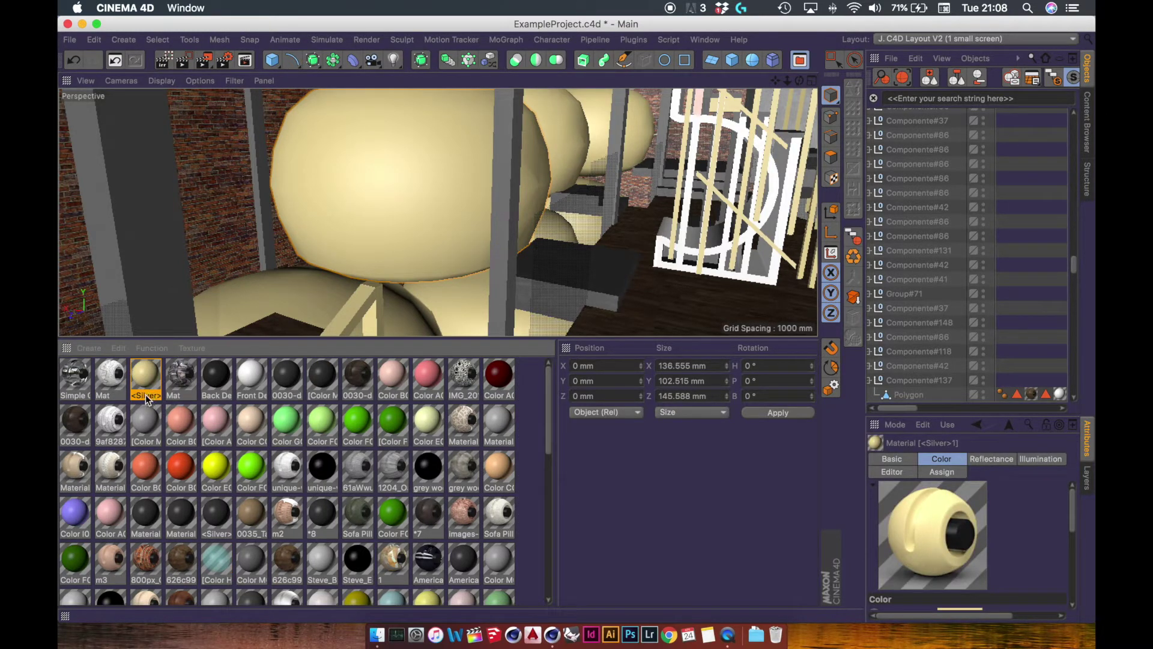
Examine the <Silver>1 material in an enlarged preview window, and close the preview and the material editor
double_click(144, 378)
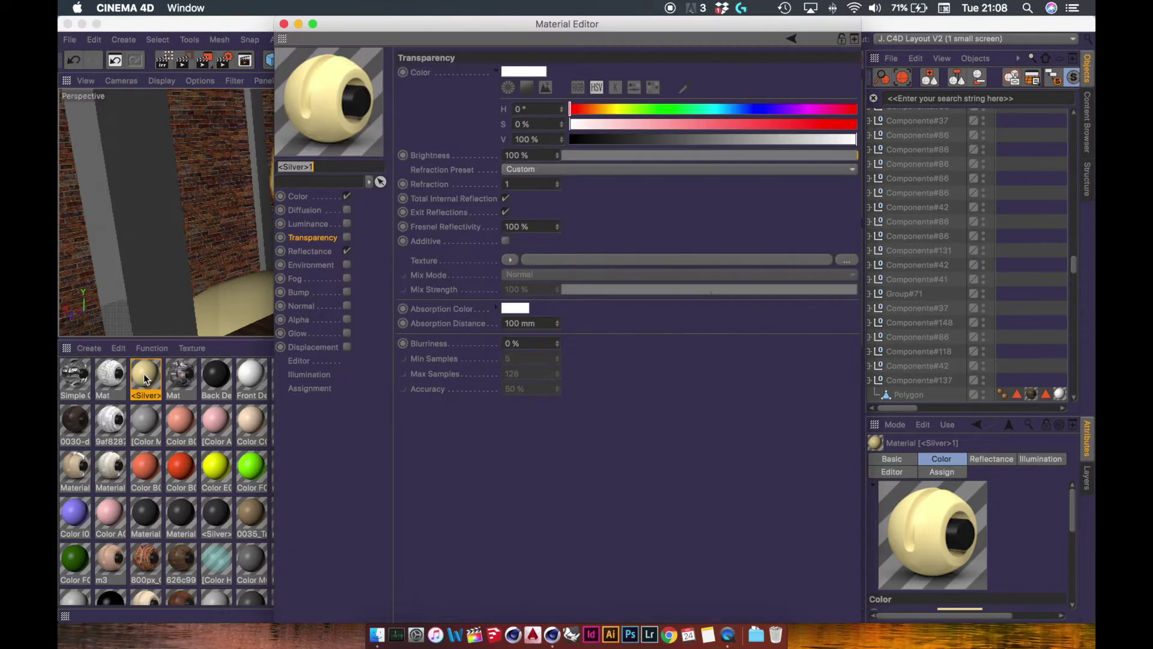
right_click(323, 89)
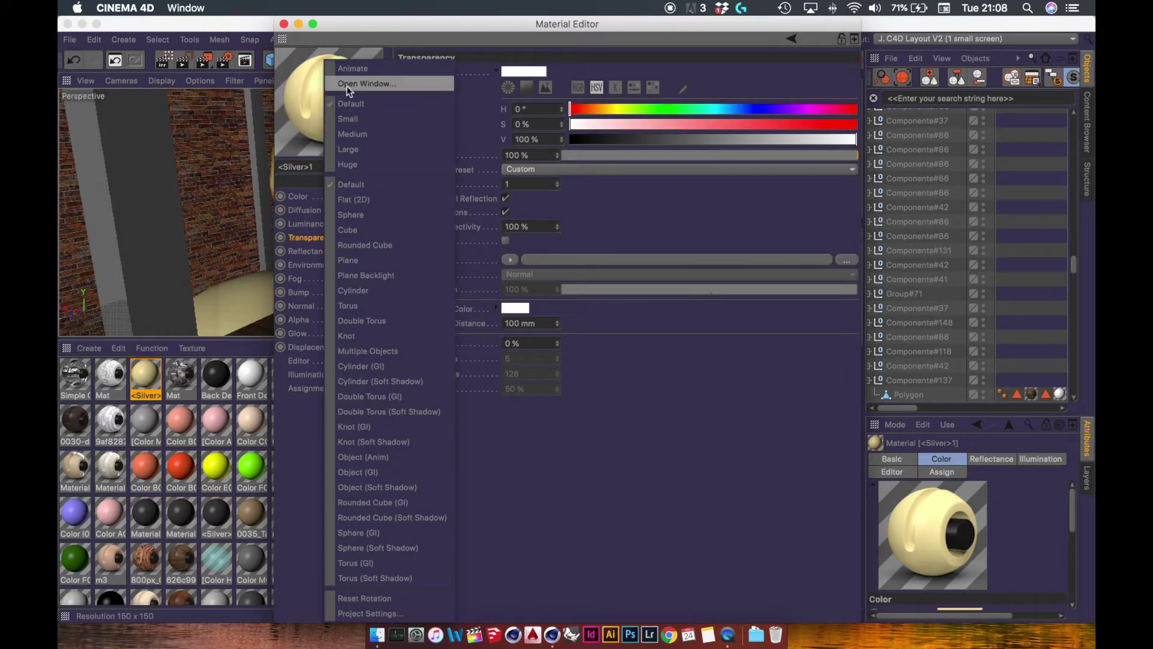
click(347, 85)
drag(765, 146, 523, 42)
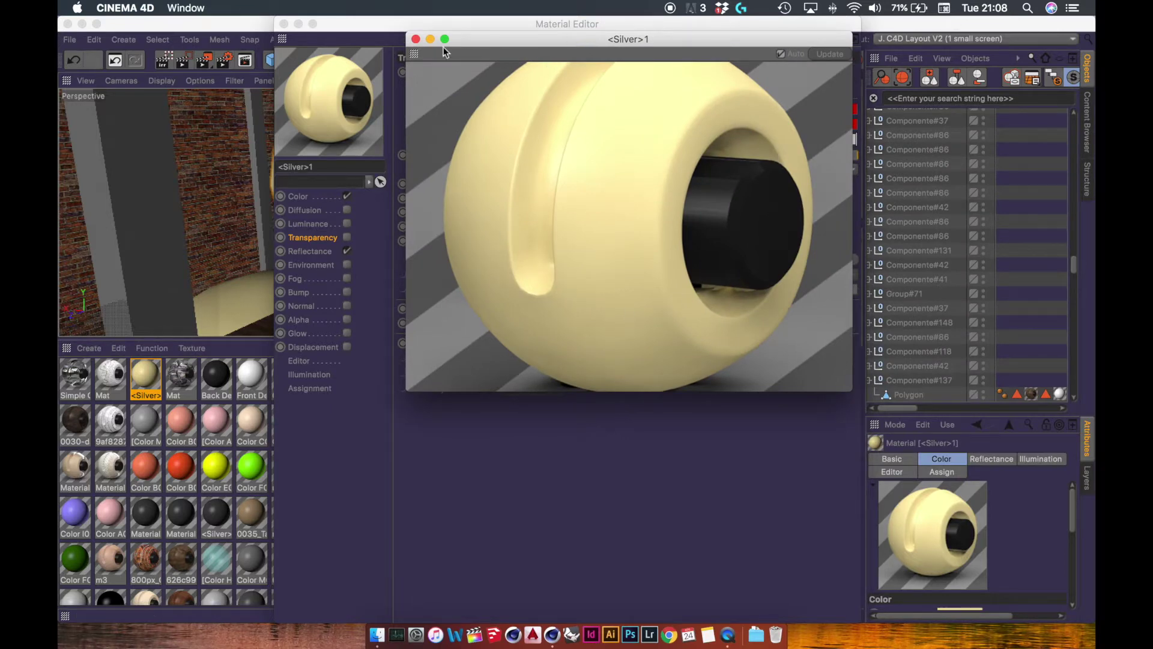
click(415, 38)
click(284, 24)
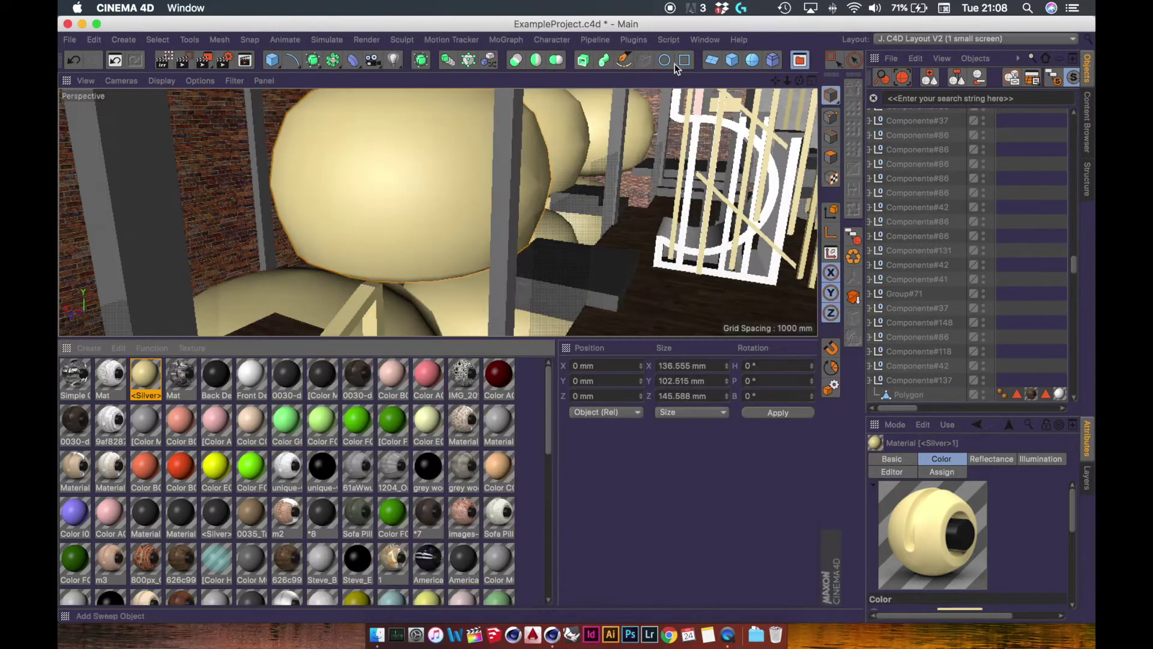
Load the Brass material from the Metal folder of the Visualize materials and replace the <Silver>1 material with it
click(799, 62)
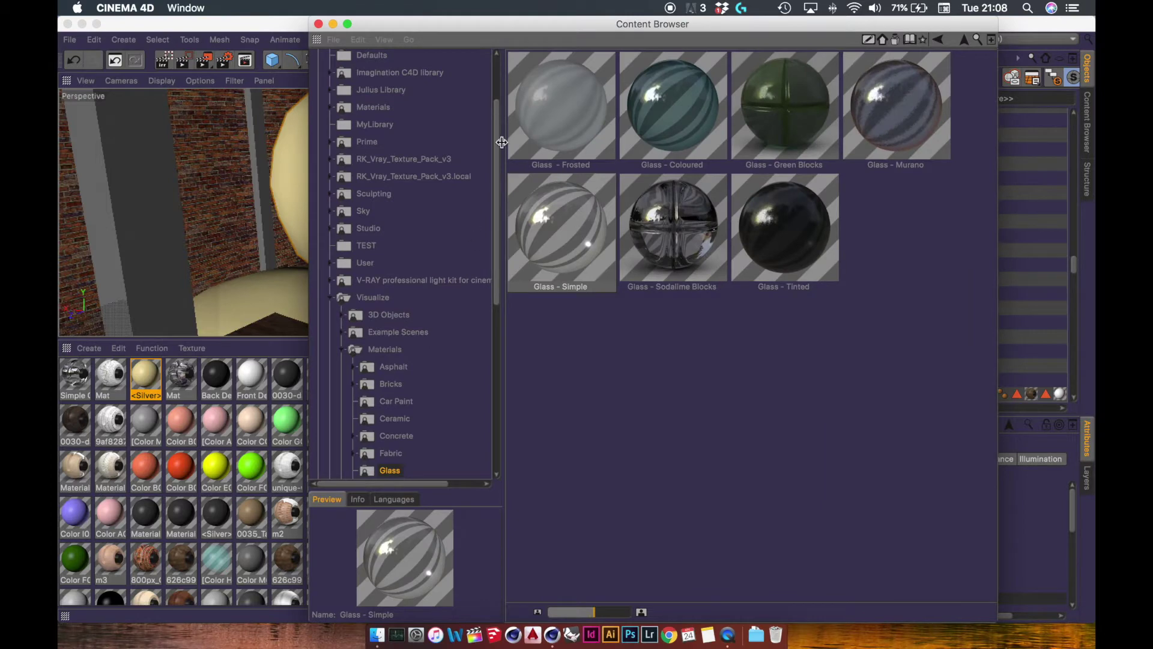
drag(497, 139, 500, 247)
click(390, 343)
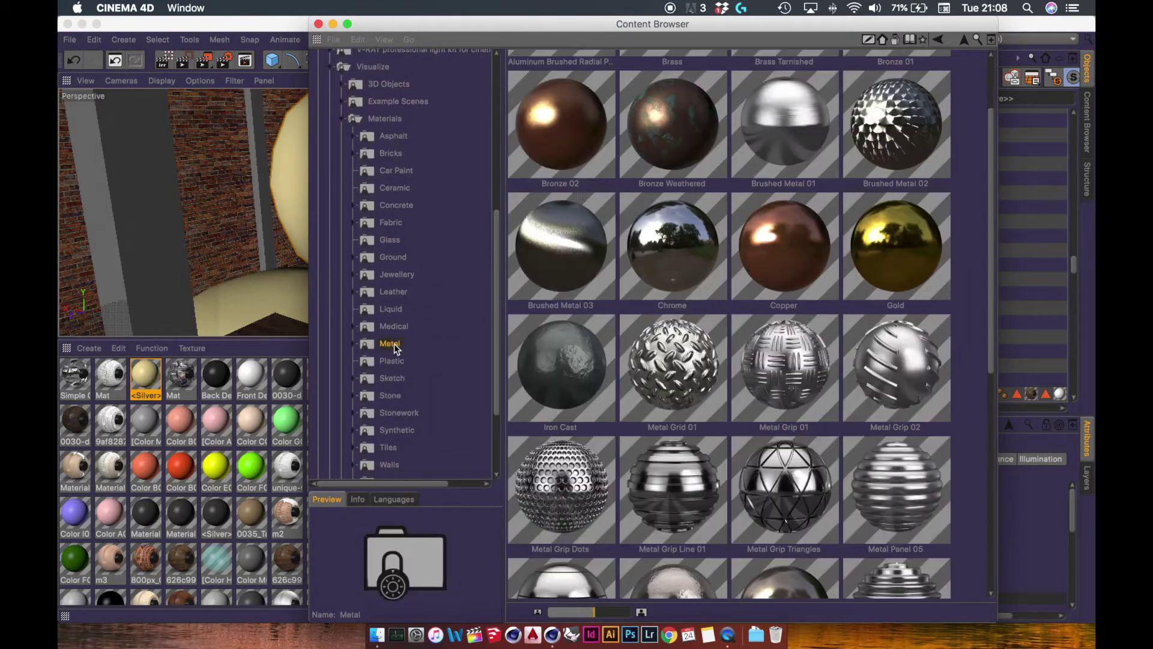
scroll(981, 304, up, 3)
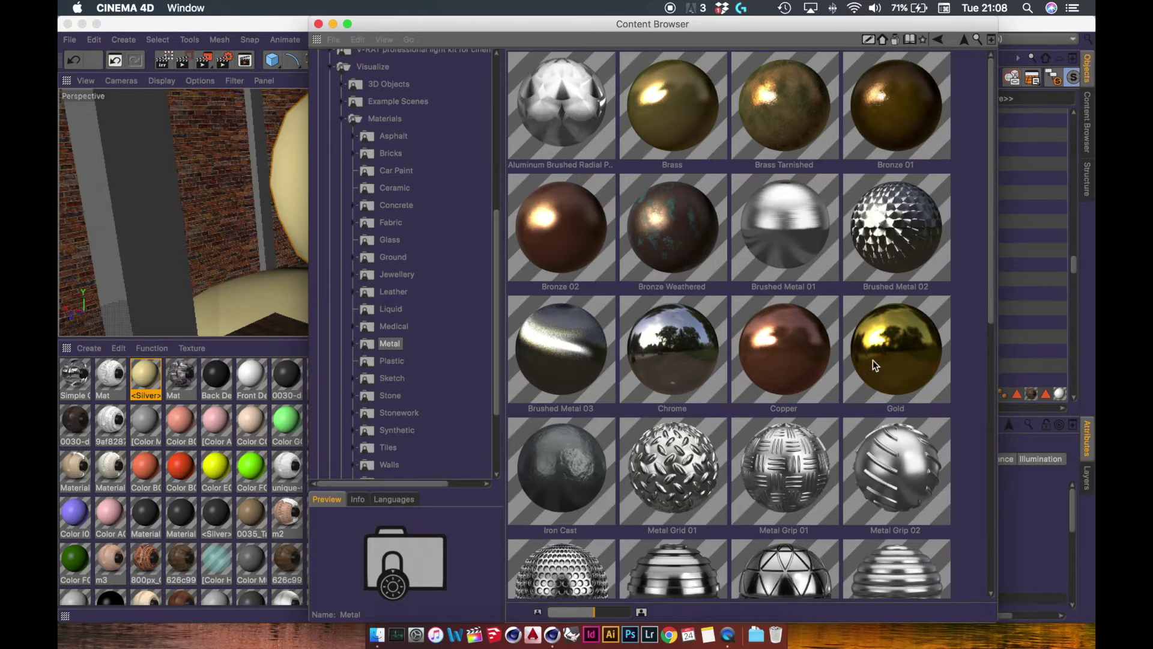
double_click(676, 103)
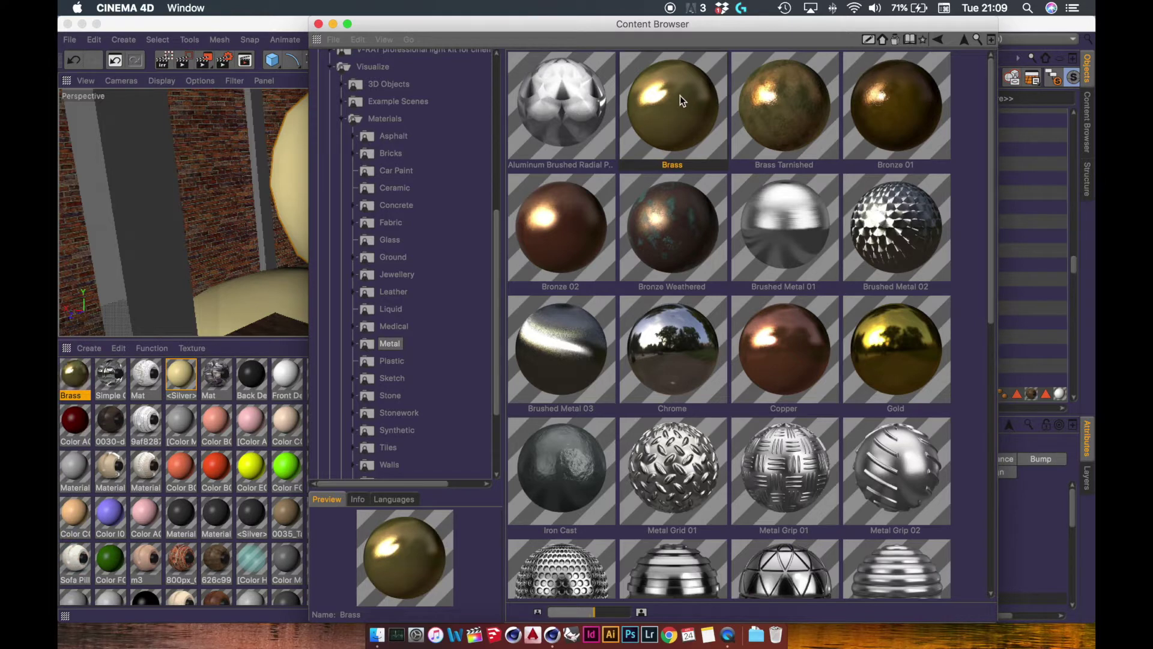
click(319, 24)
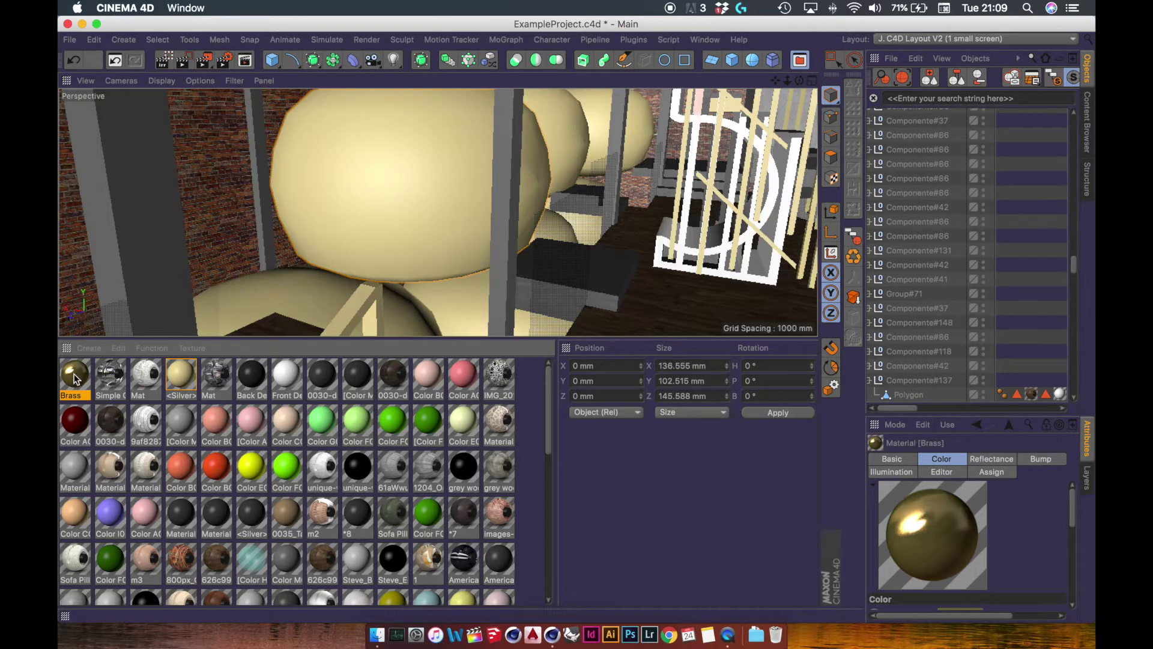
drag(78, 387, 179, 377)
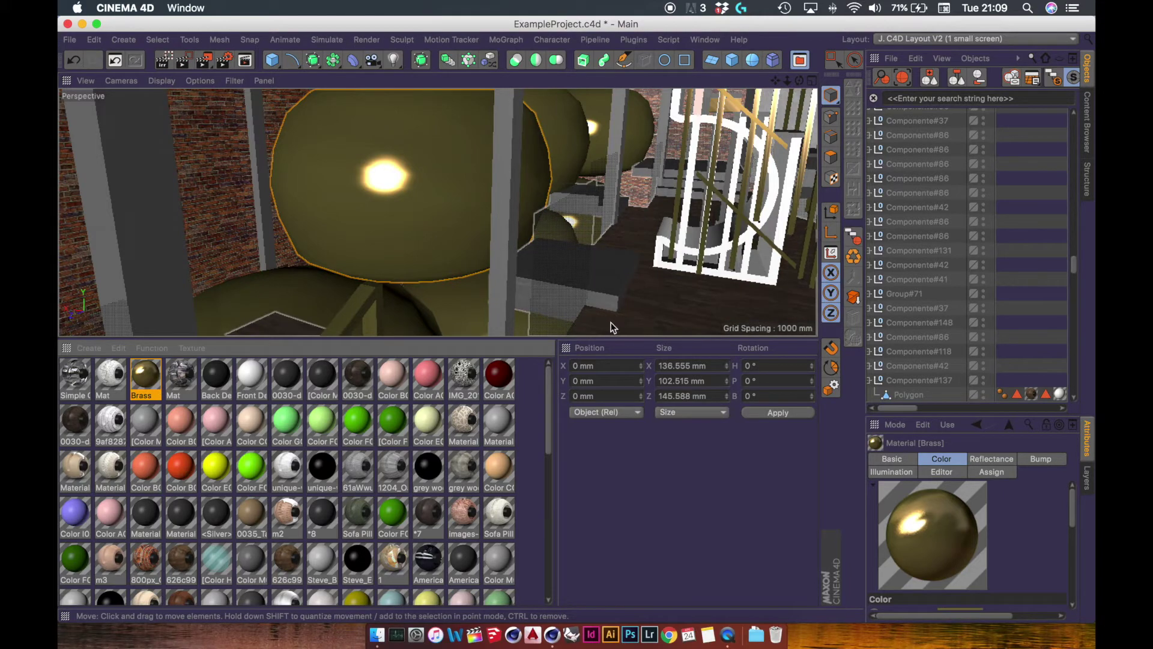
Bring the dark sofa cushions into close view and load Leather 03 from the Leather folder of the Visualize materials into the scene
key(Return)
alt+drag(516, 300, 446, 304)
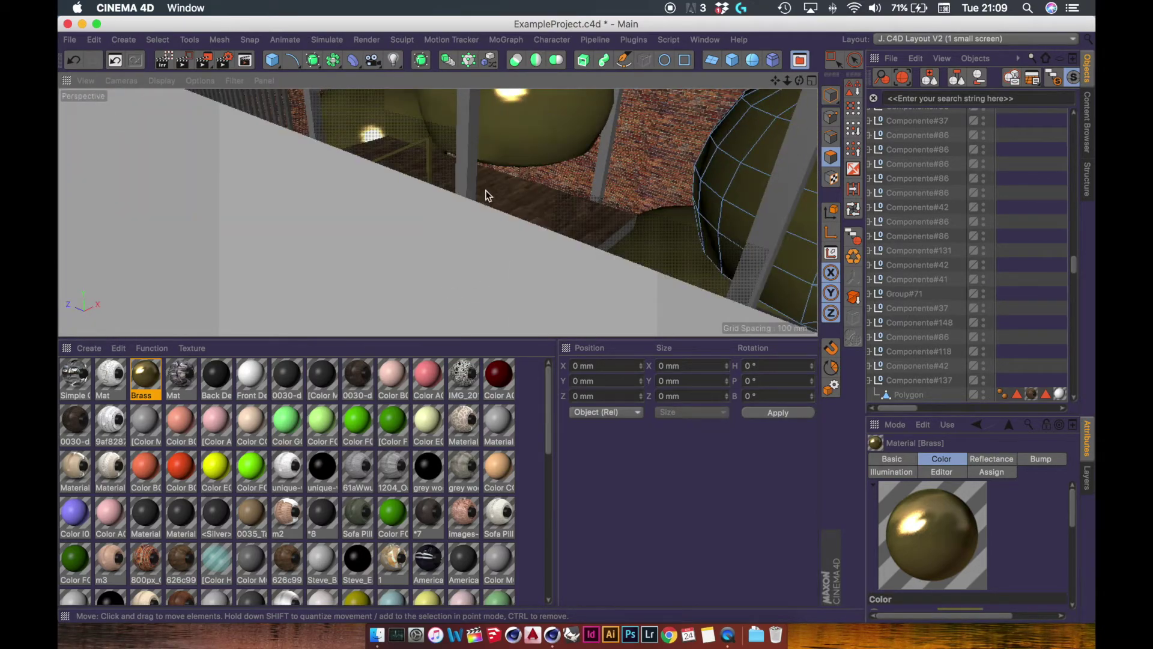
alt+drag(488, 196, 440, 220)
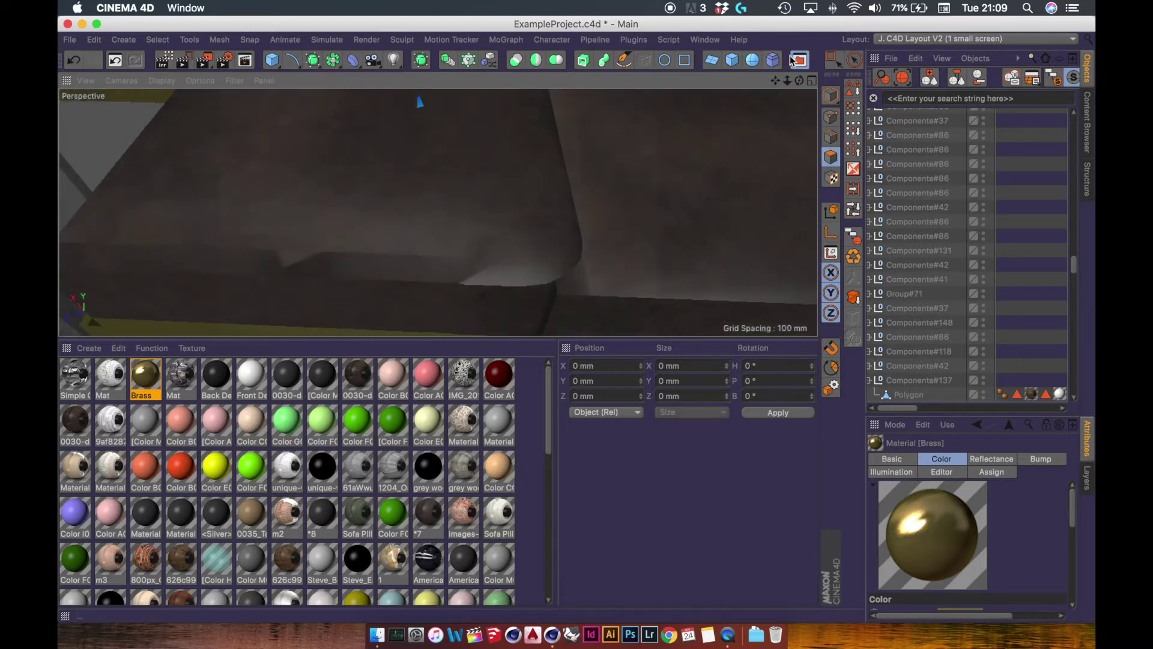
click(793, 60)
drag(496, 307, 479, 405)
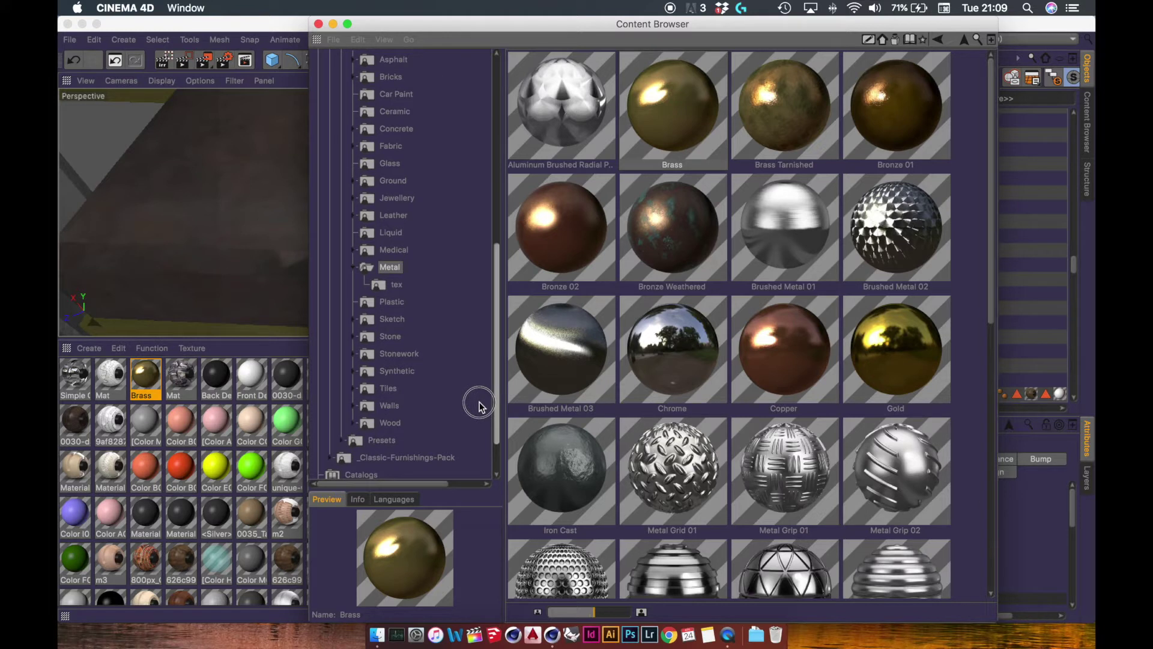
click(393, 215)
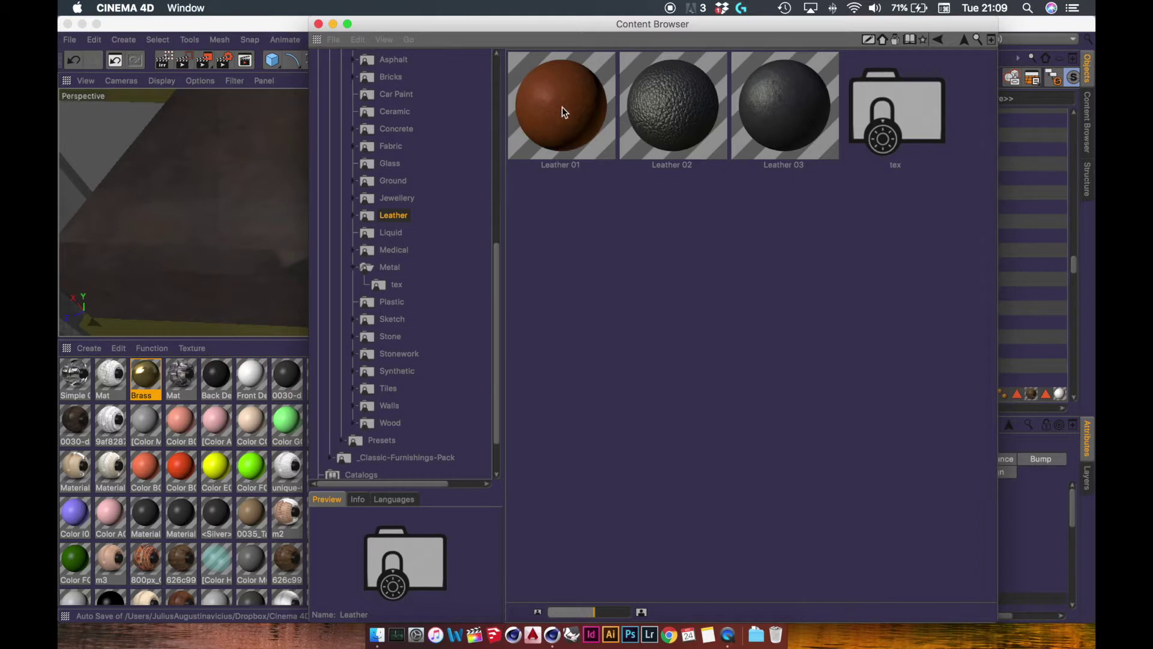
click(784, 103)
double_click(784, 103)
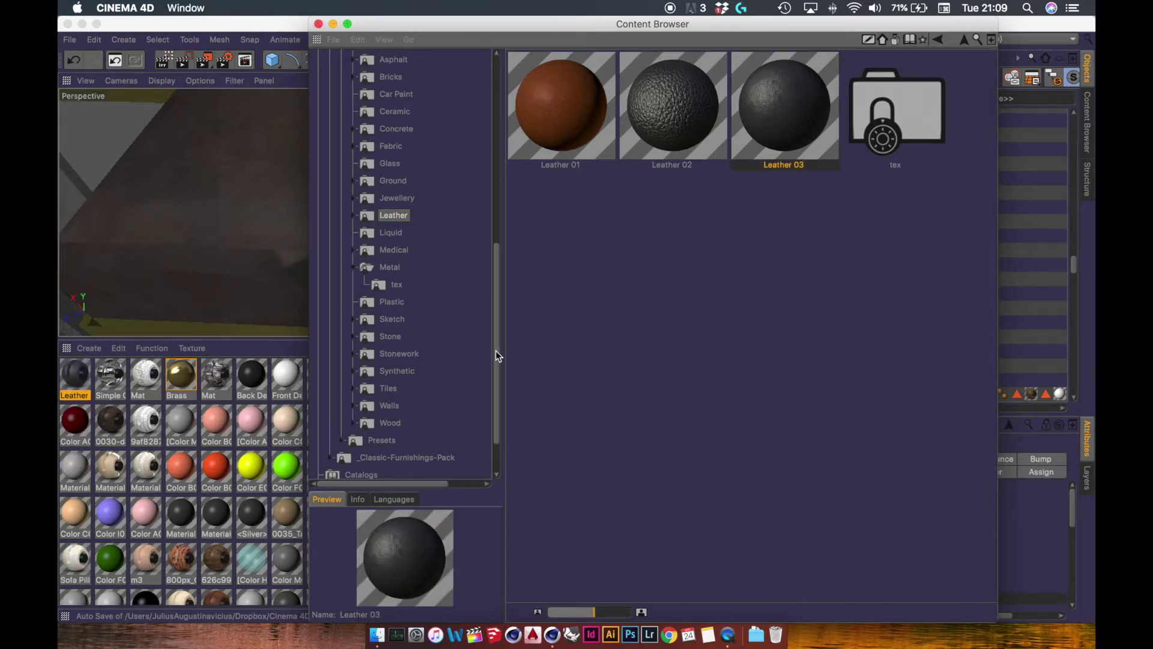
Look through the Wood folder of the Visualize materials and close the content browser
mouse_move(497, 355)
mouse_down()
mouse_move(507, 283)
mouse_move(500, 362)
mouse_up()
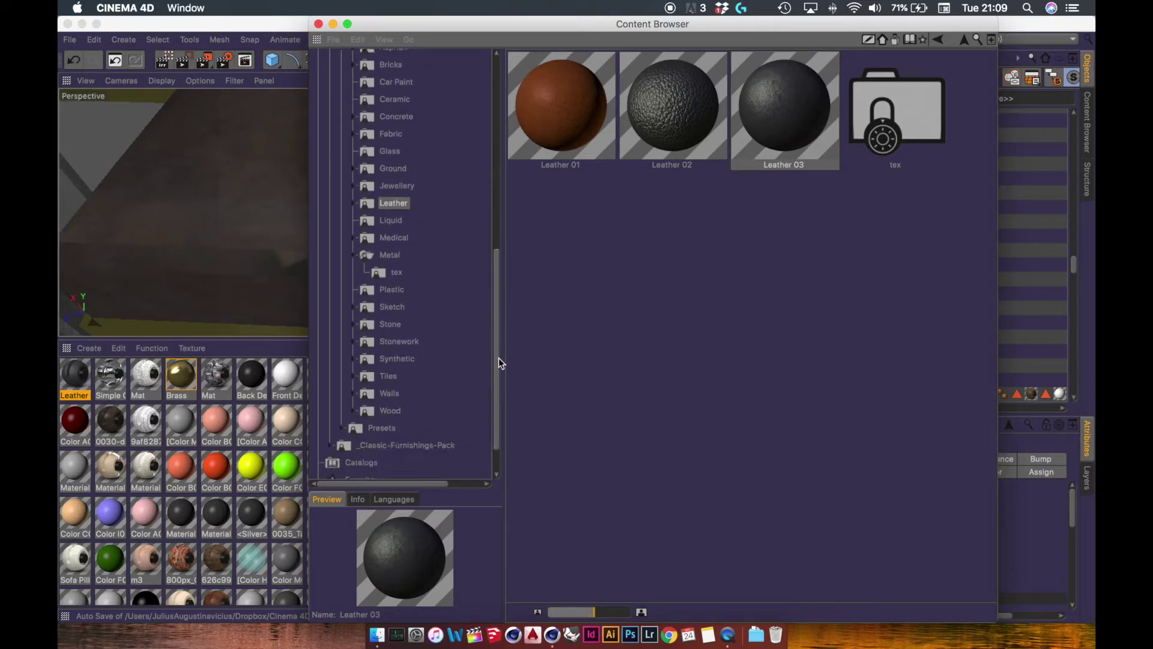
click(392, 410)
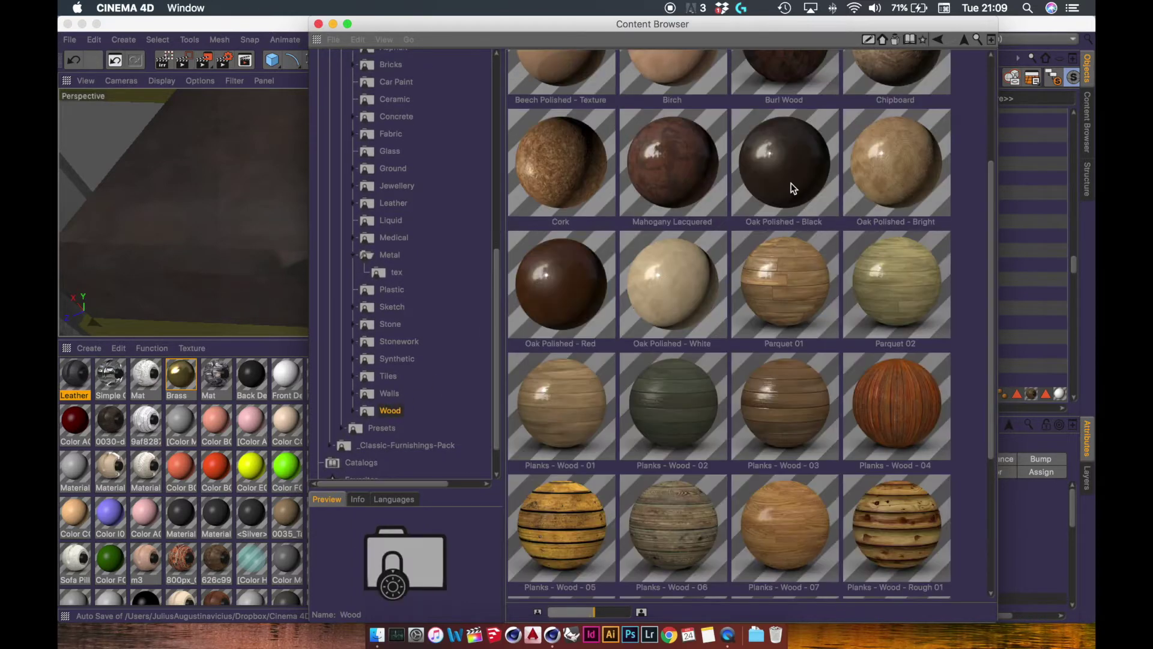
scroll(769, 334, down, 3)
scroll(765, 335, up, 6)
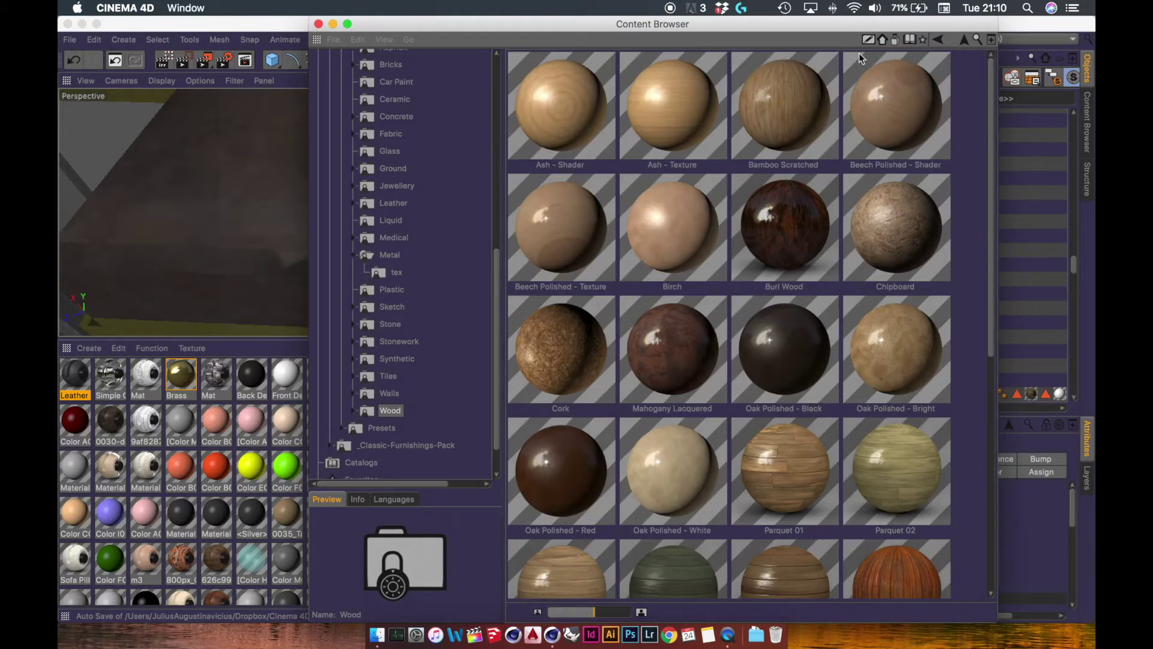
click(319, 24)
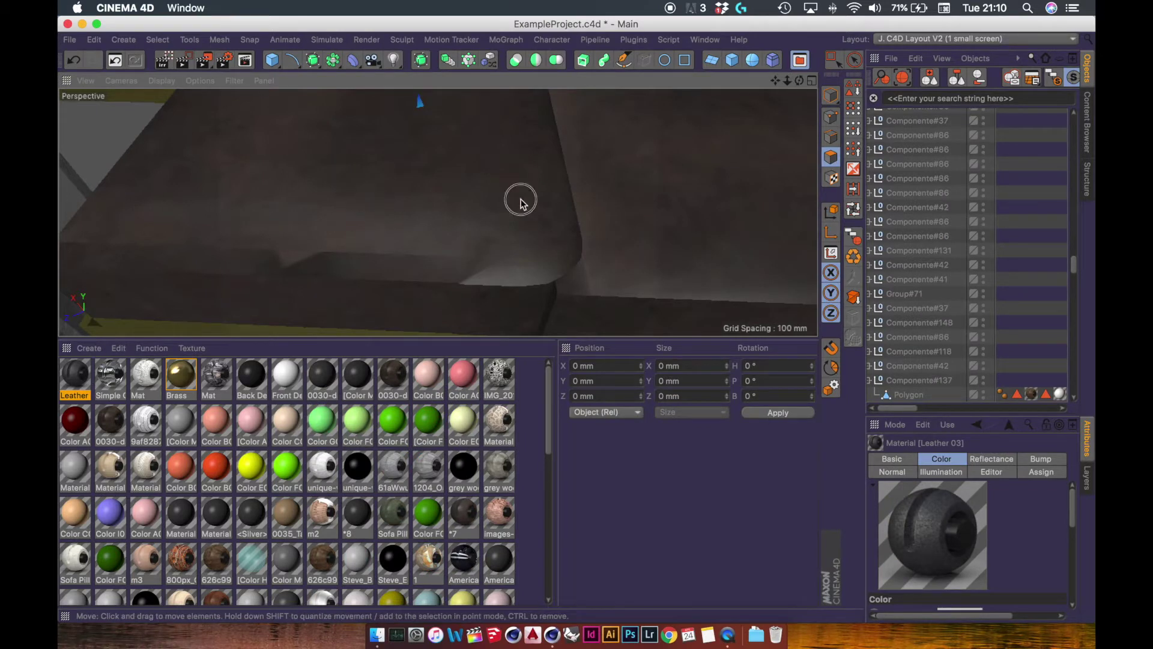
Select the dark sofa cushion in Model mode and move its *7 material next to Leather 03 in the material list
click(829, 98)
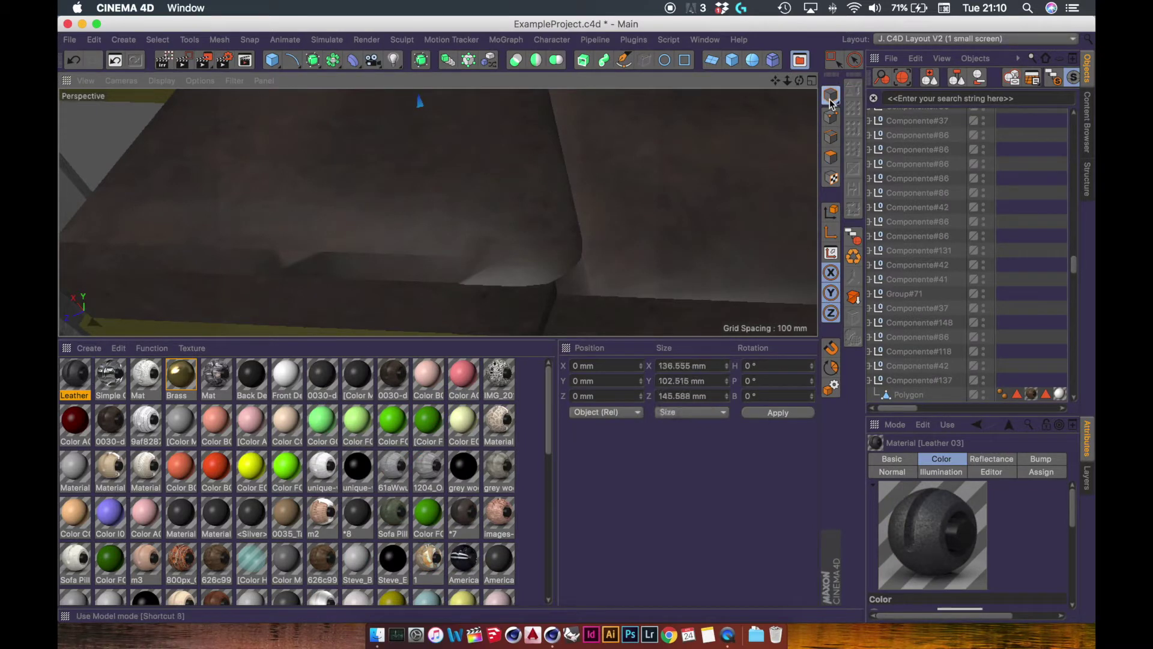
click(459, 182)
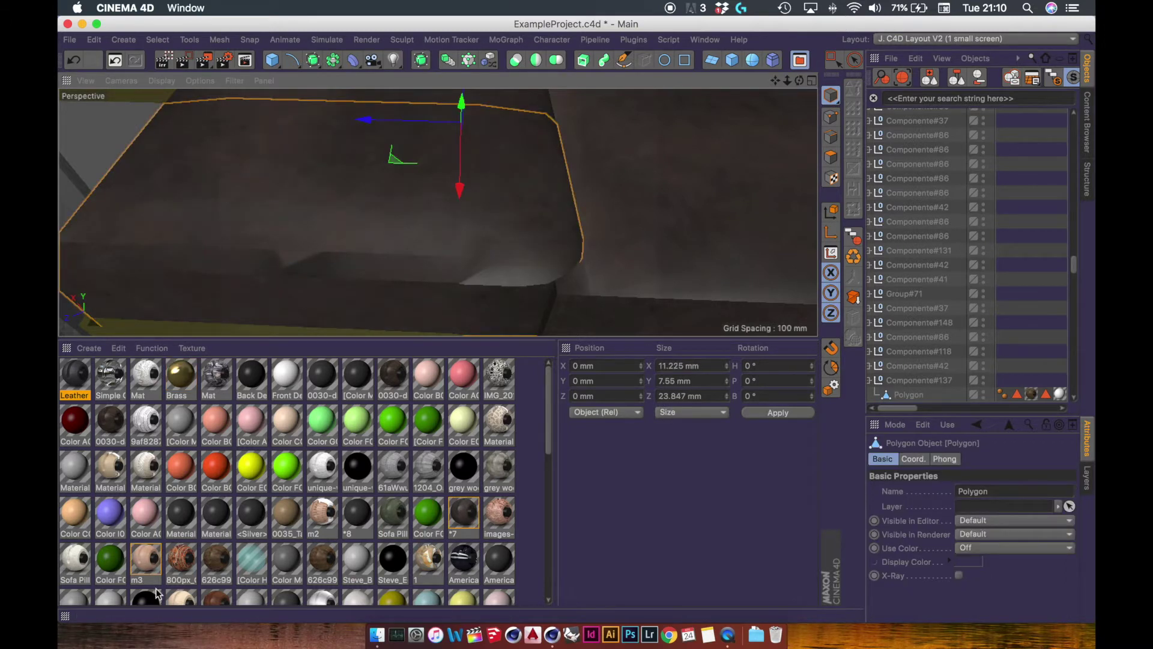
drag(467, 515, 114, 379)
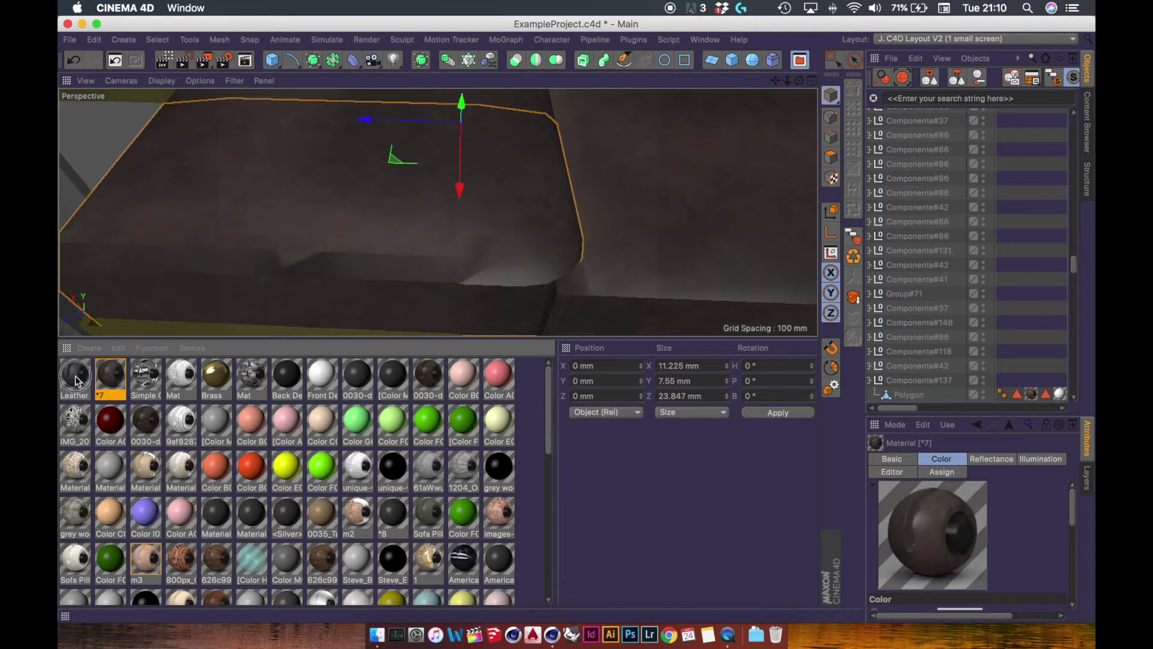
Replace the *7 material with Leather 03 and switch the sofa cushion to Polygon mode
alt+drag(76, 382, 109, 382)
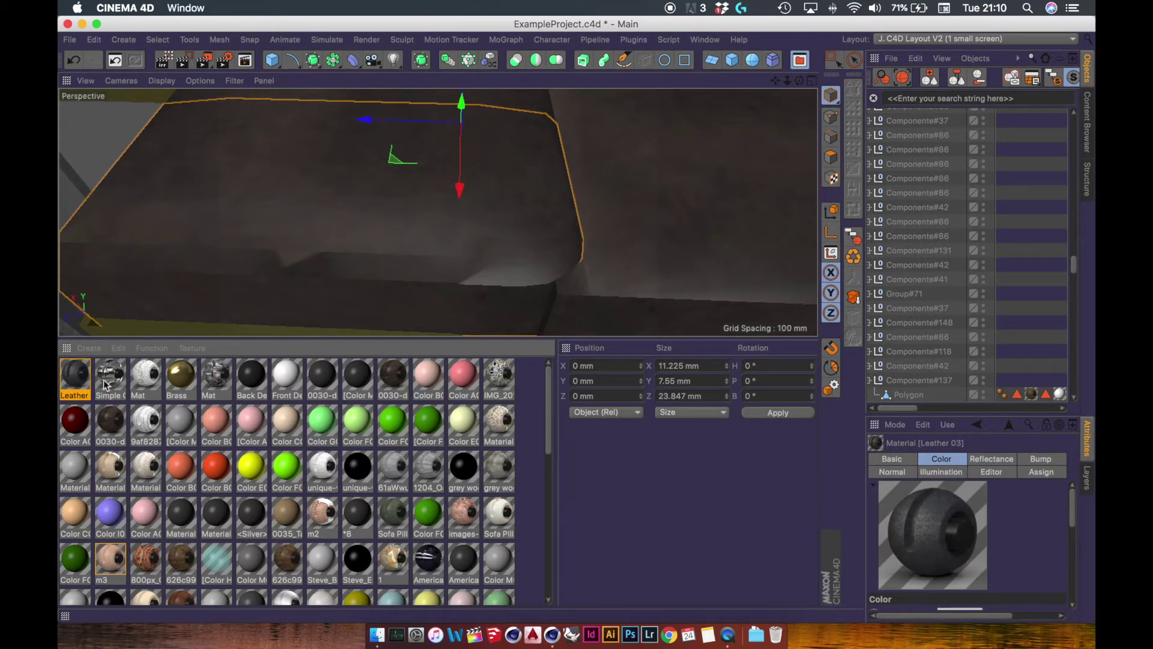
click(403, 230)
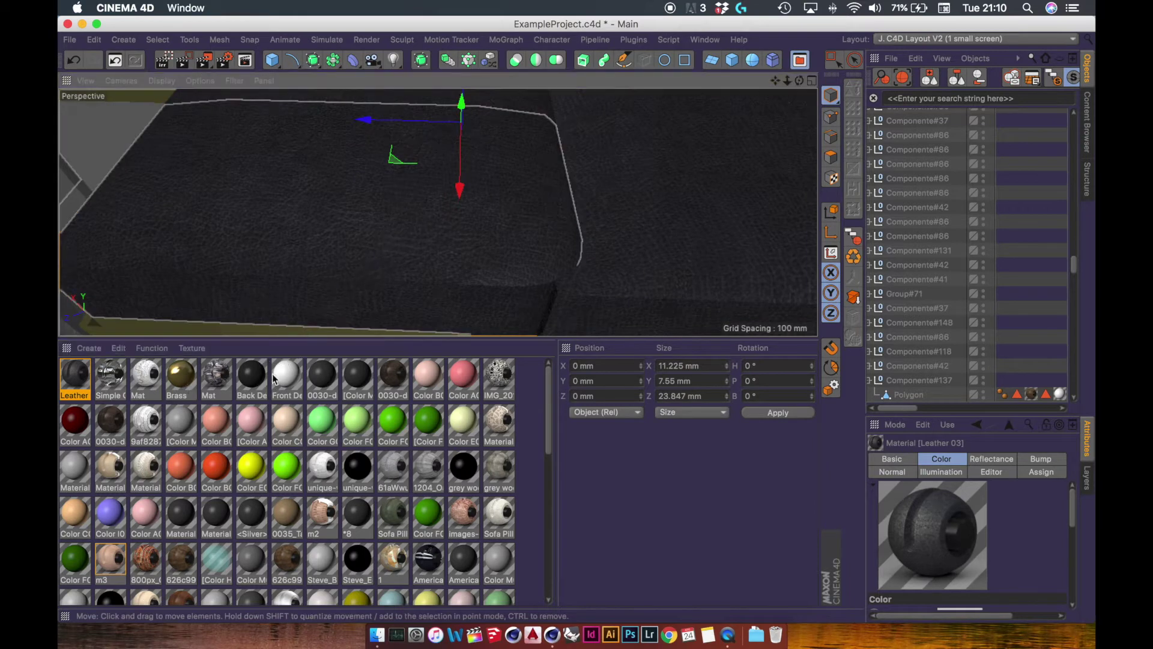
alt+drag(374, 203, 572, 333)
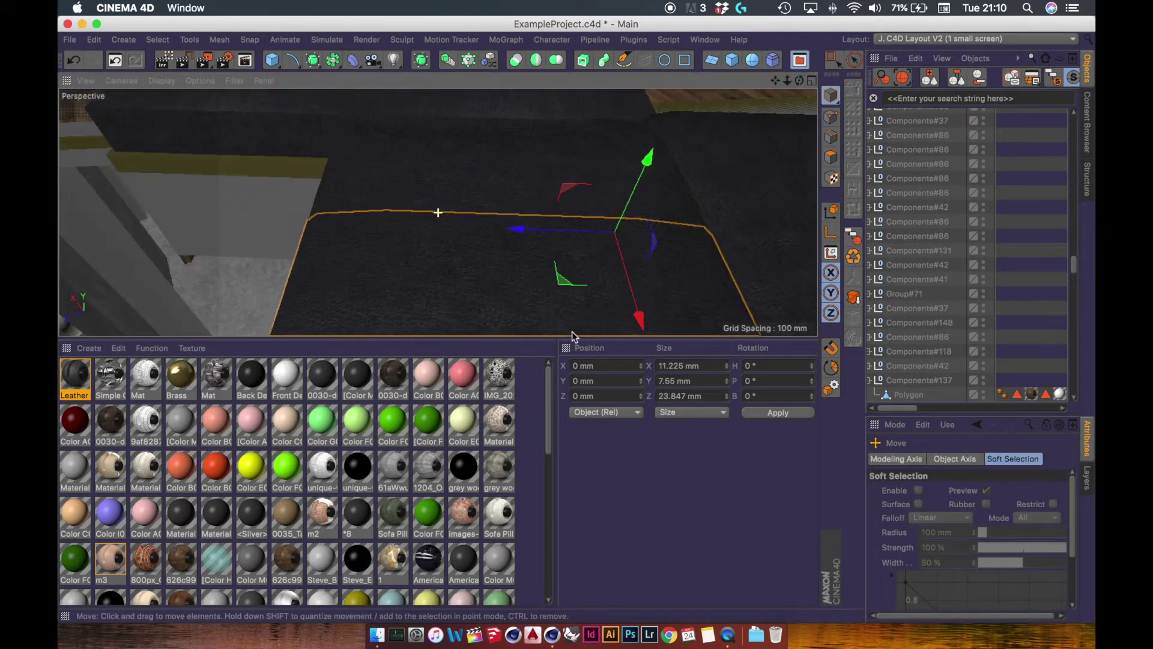
drag(463, 193, 300, 202)
key(Return)
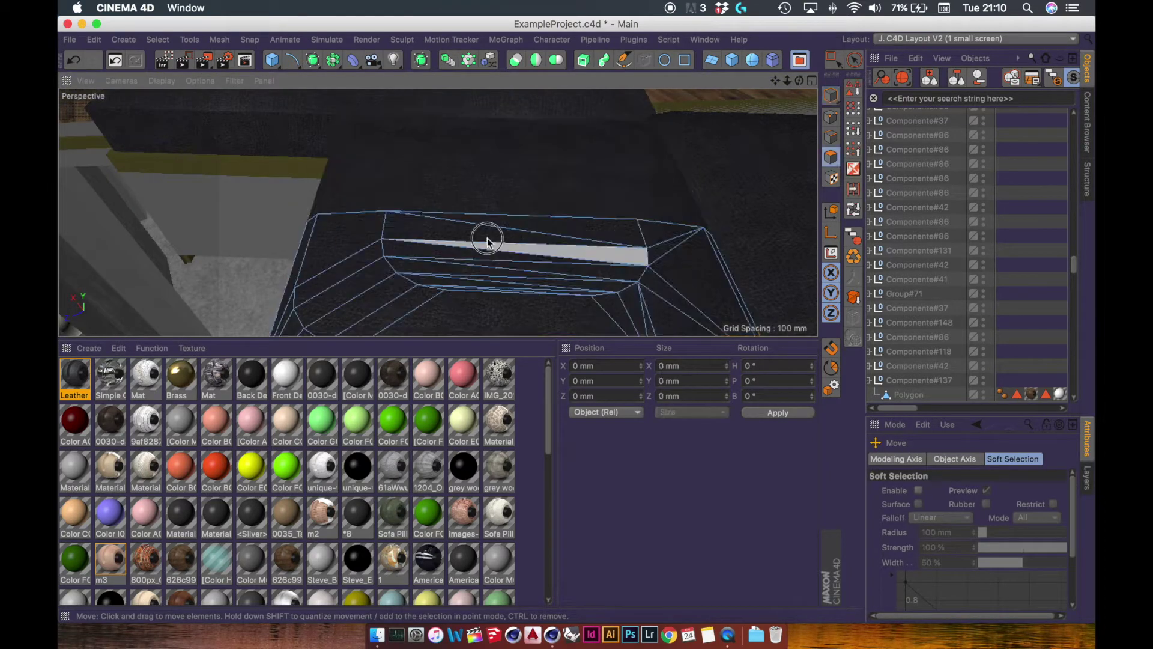
alt+drag(488, 238, 400, 174)
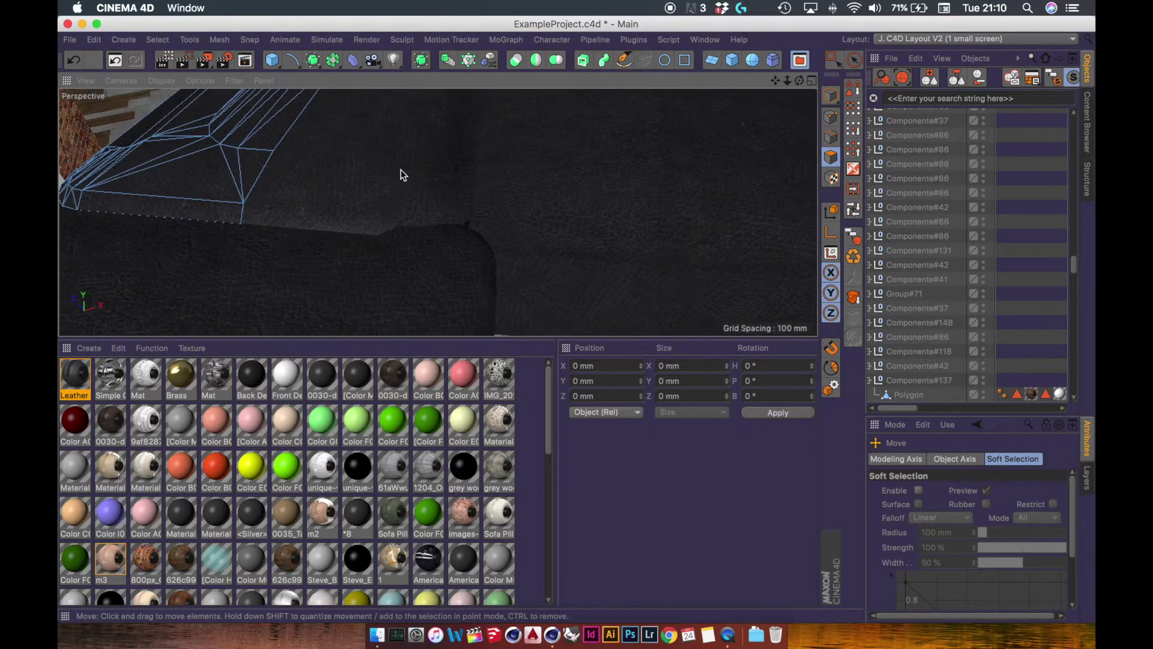
Select all texture tags that use Leather 03, locate the first one in the object list, and set their projection to Cubic
right_click(77, 378)
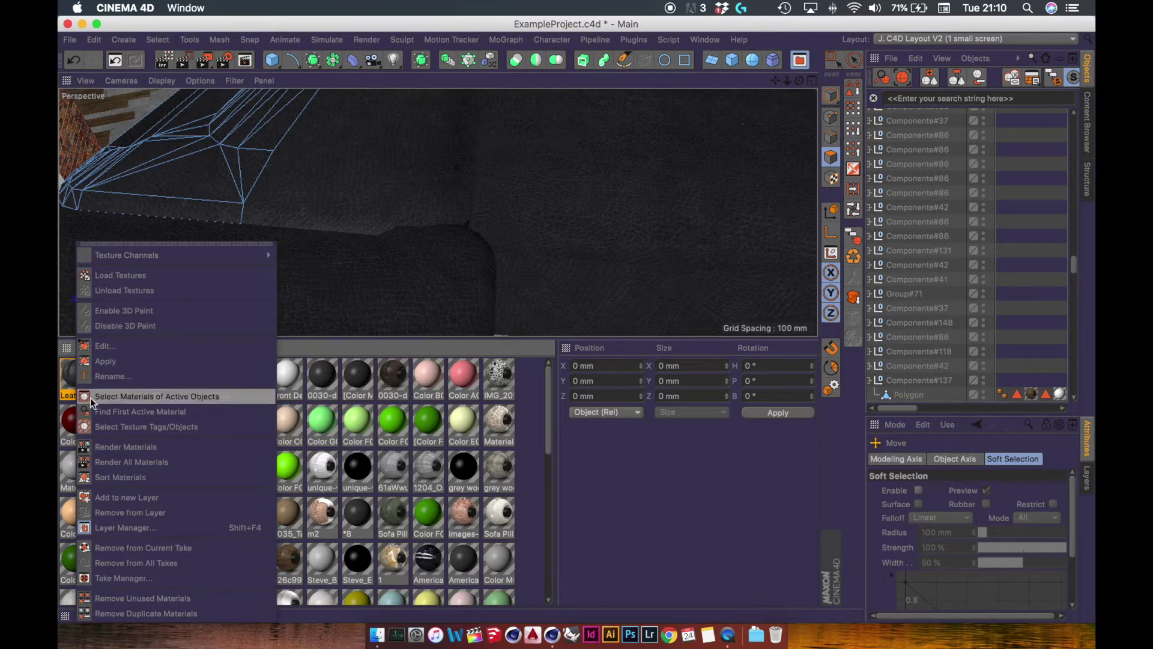
click(110, 427)
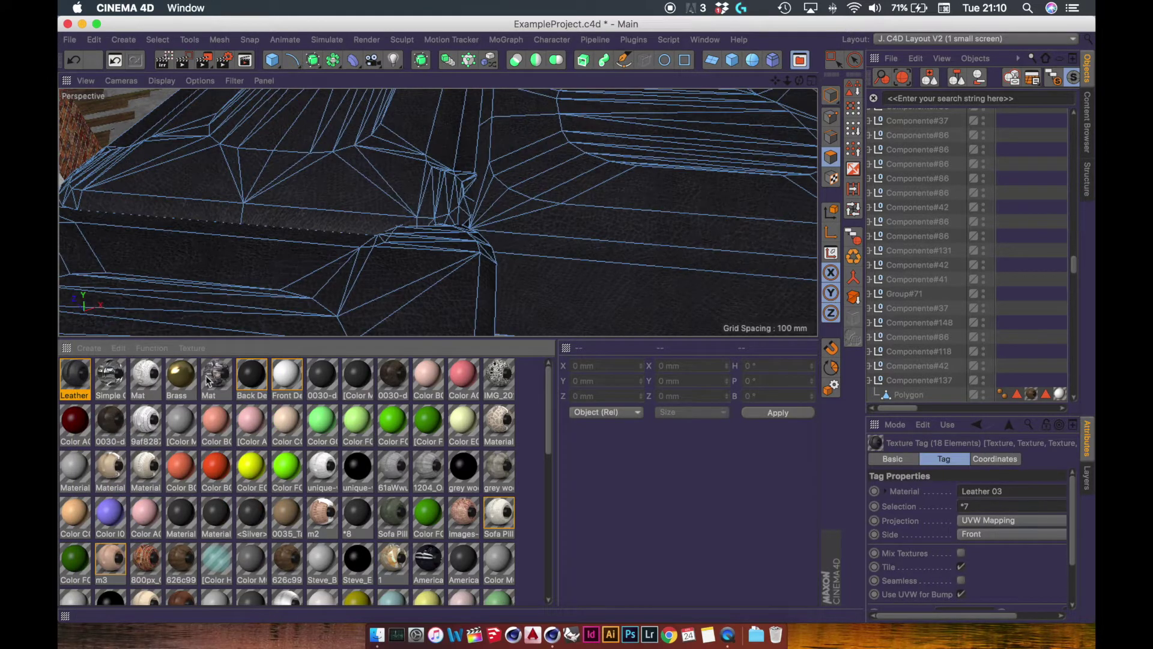
drag(898, 409, 931, 413)
drag(1073, 265, 1077, 294)
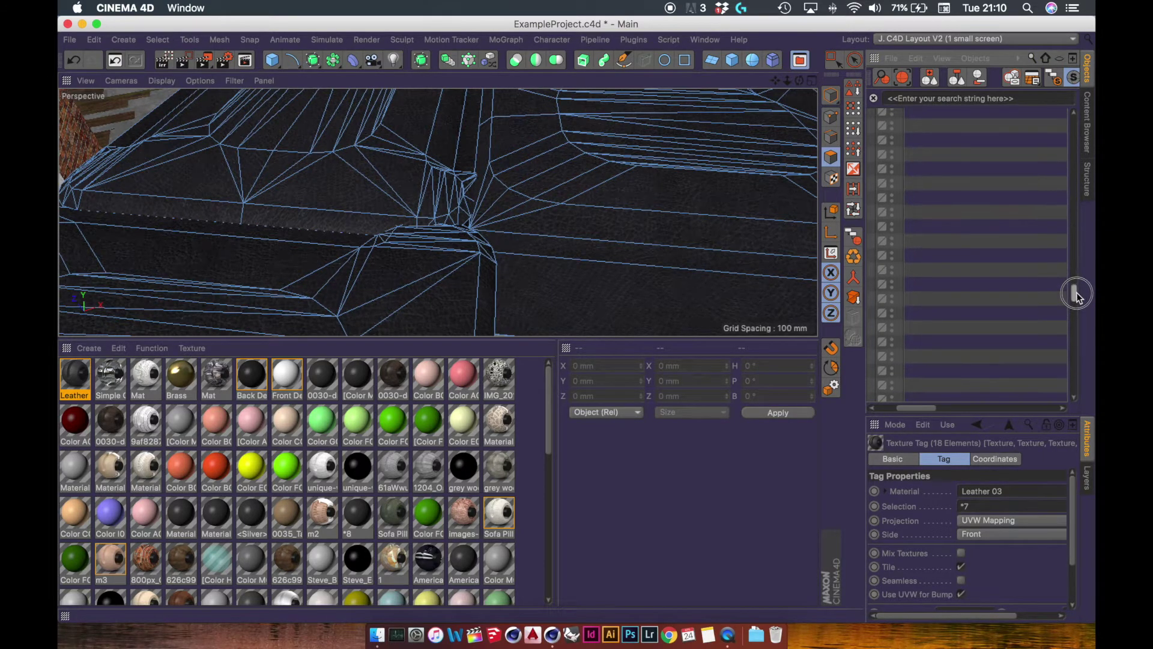
drag(865, 388, 665, 383)
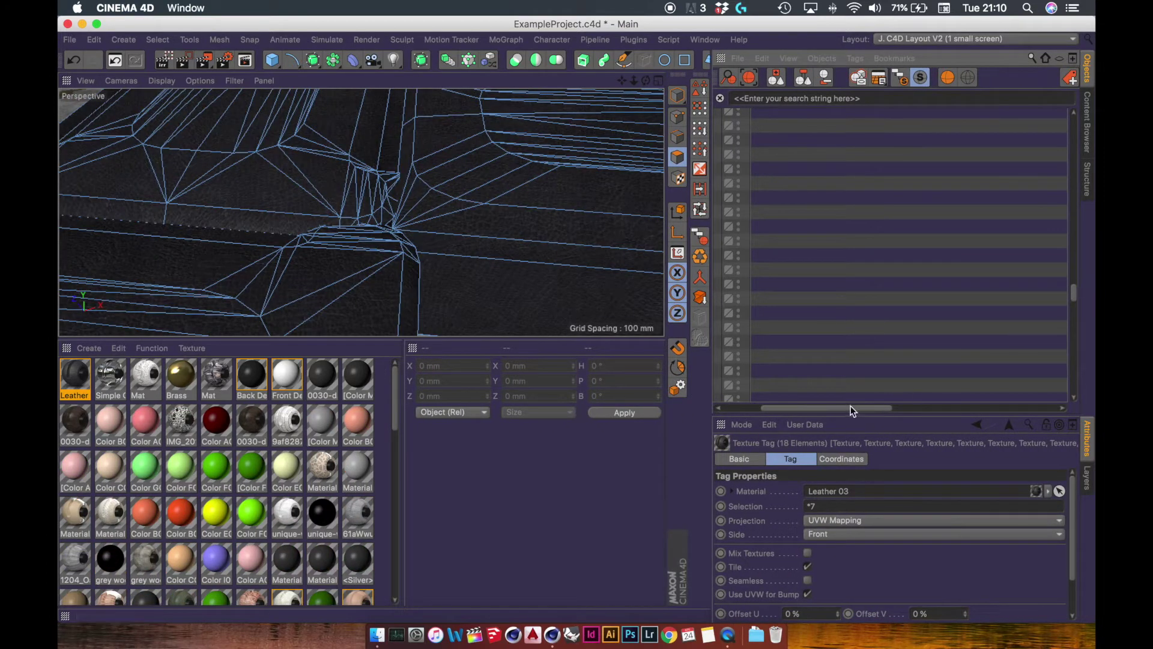
drag(850, 411, 811, 410)
click(729, 78)
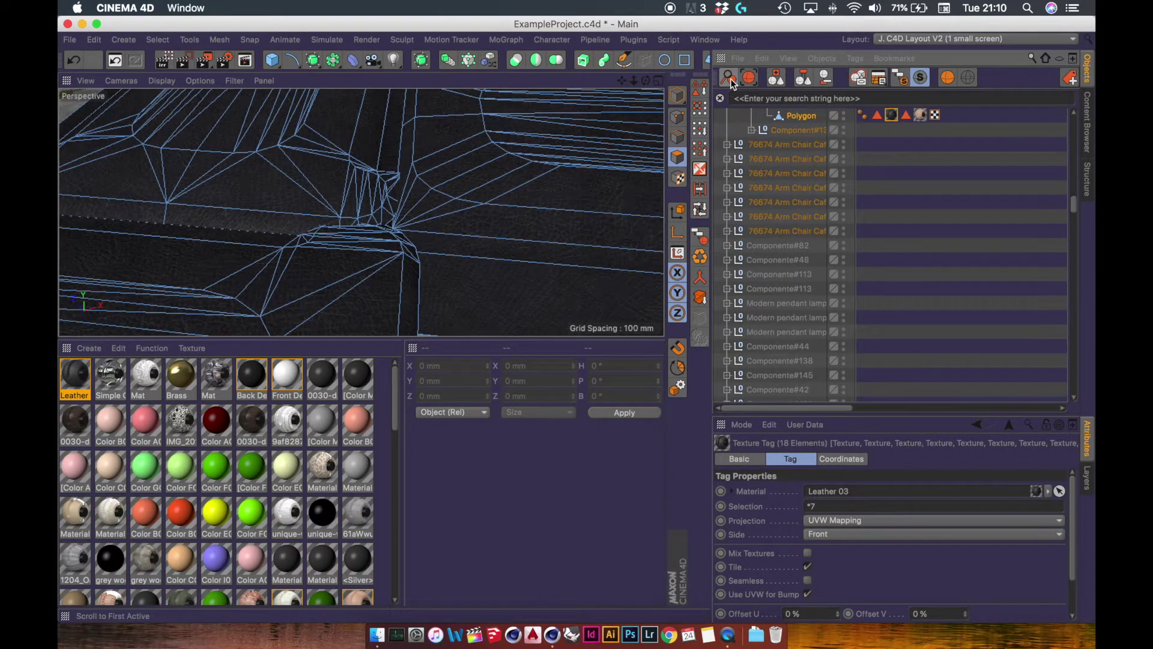
drag(1074, 212, 1075, 205)
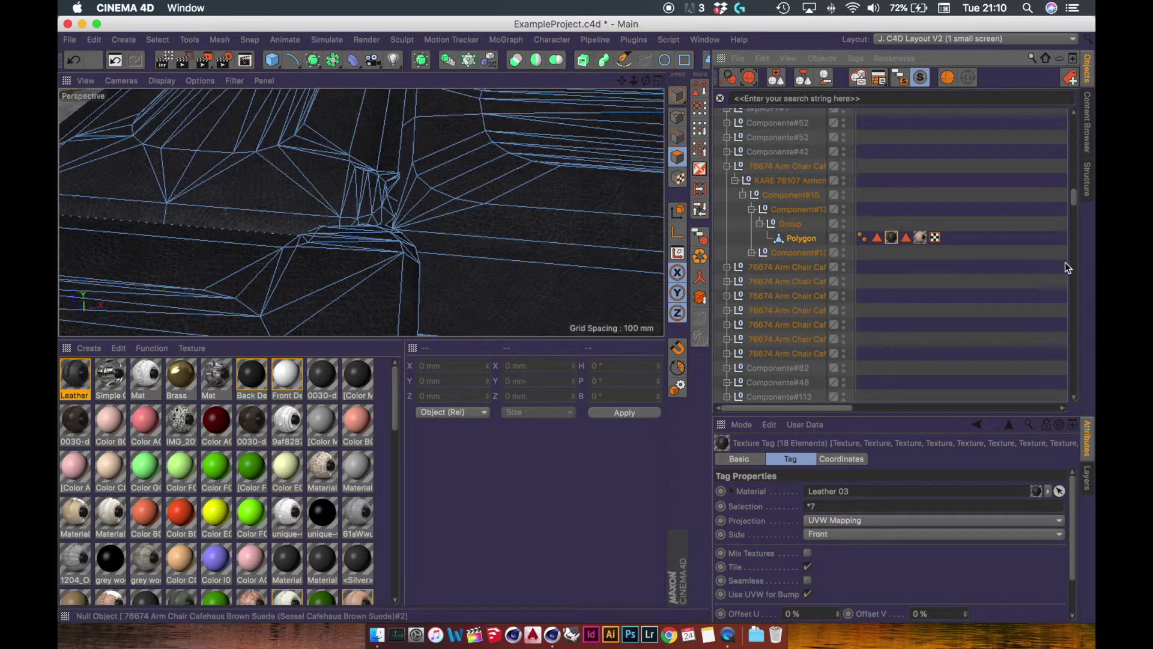
click(825, 521)
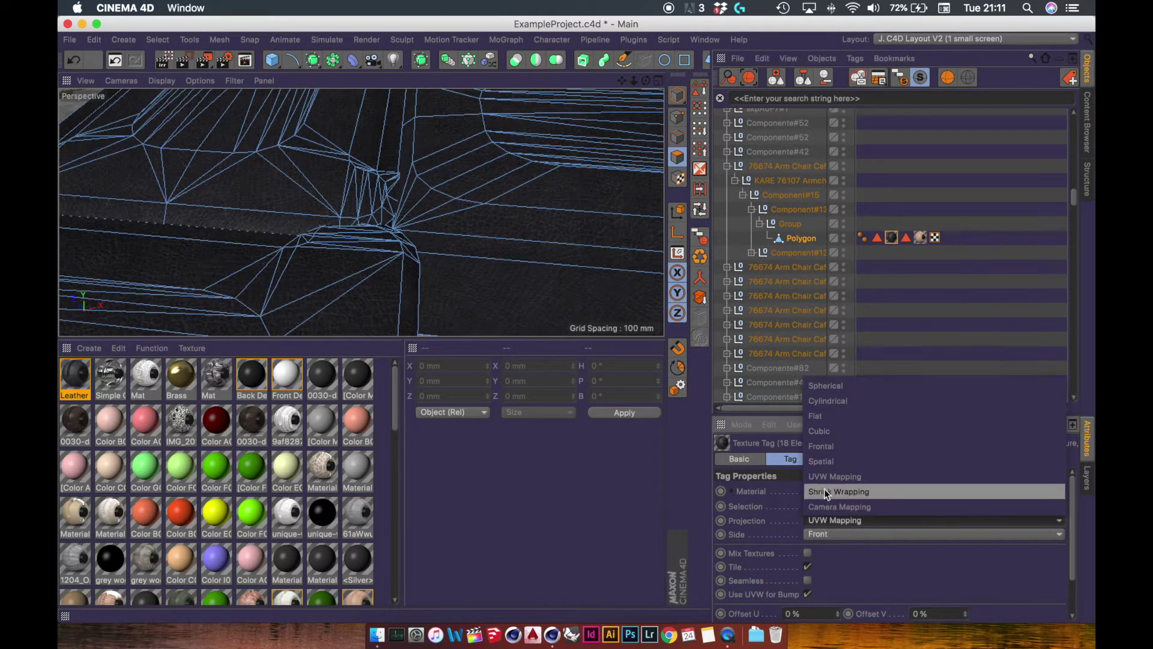
click(840, 432)
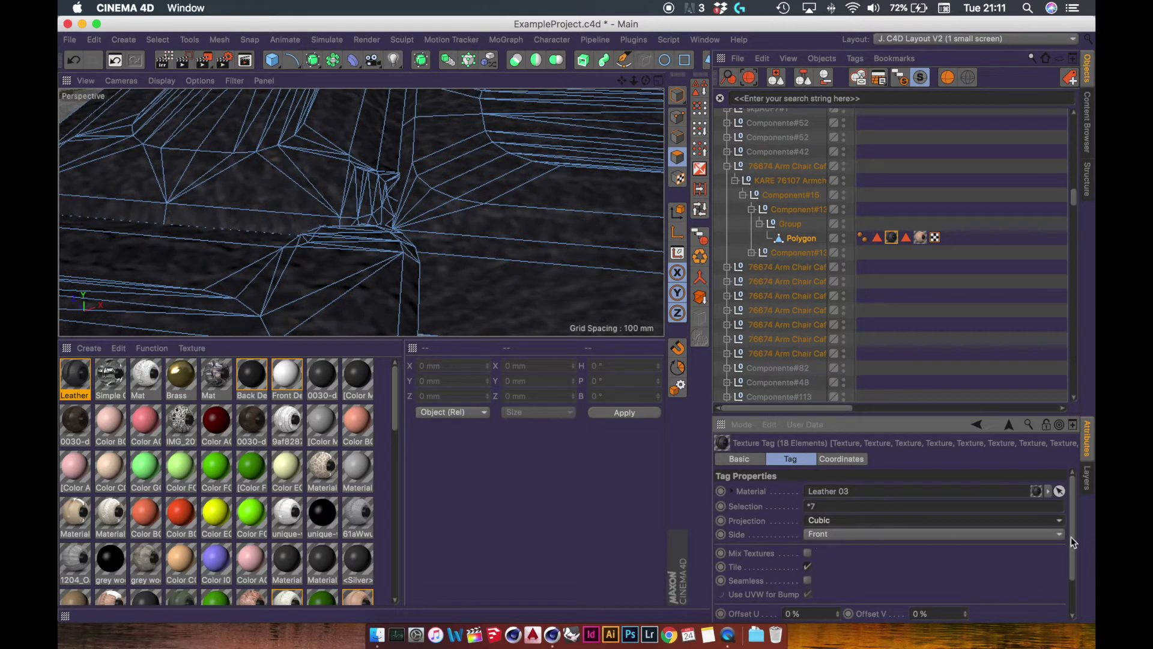
Set Length U and Length V of the selected Leather 03 texture tags to 30 %
drag(1071, 536, 1072, 575)
drag(820, 583, 720, 577)
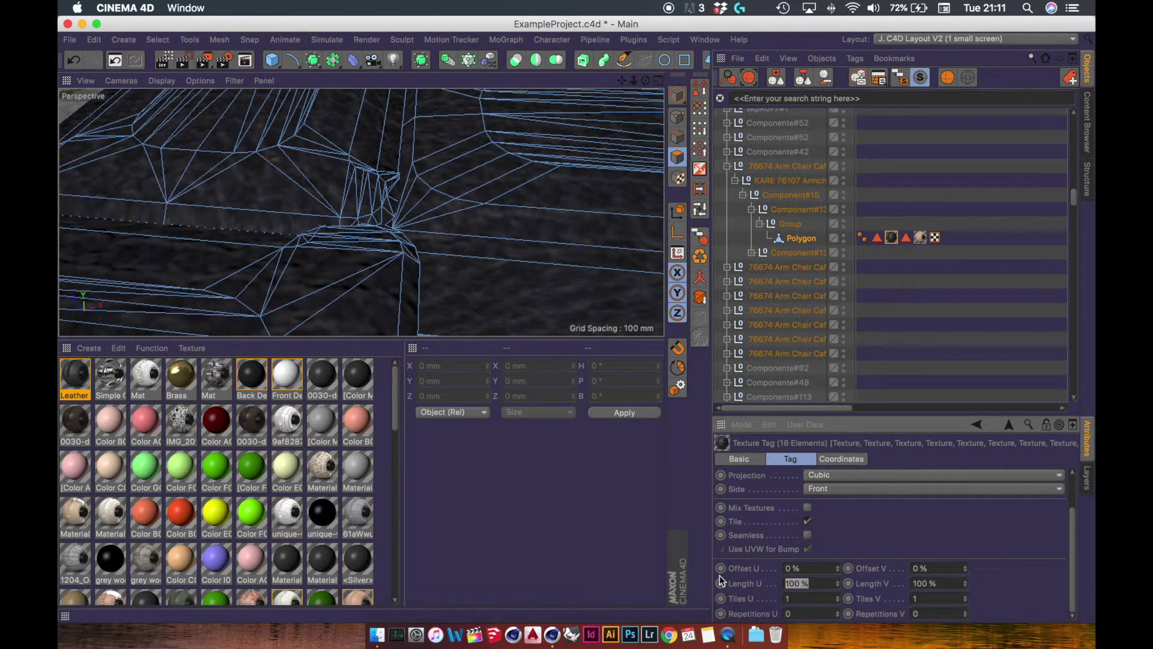
key(Tab)
key(shift+Tab)
key(Tab)
text(30)
key(Tab)
key(shift+Tab)
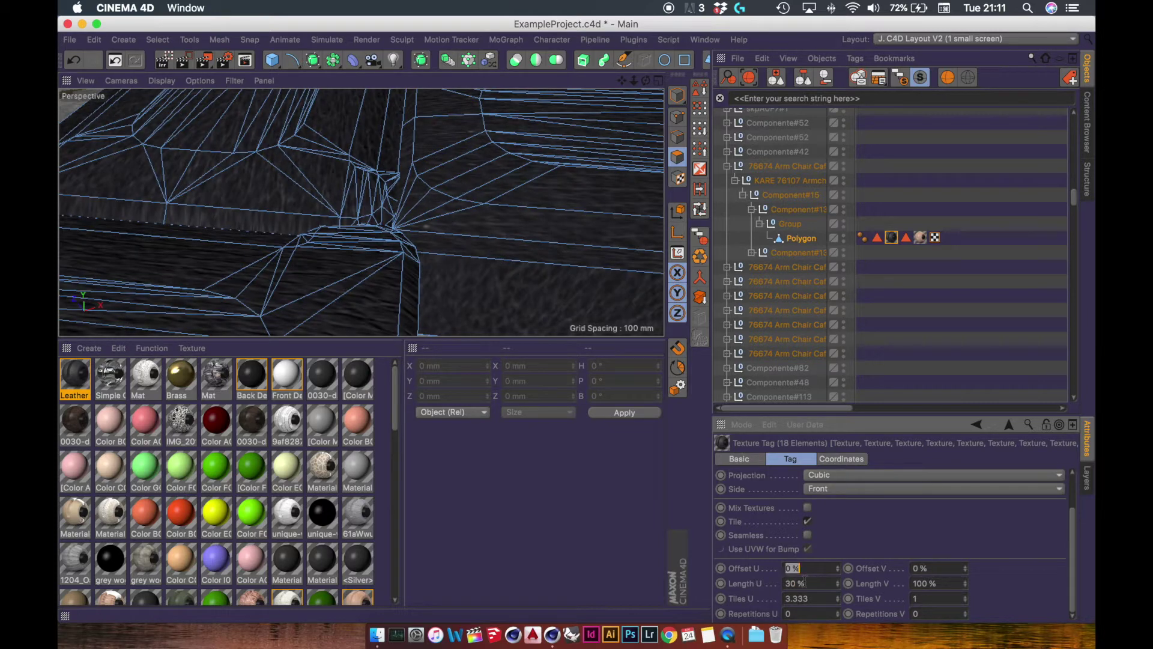
key(Tab)
key(Tab)
key(Tab)
text(30)
key(Return)
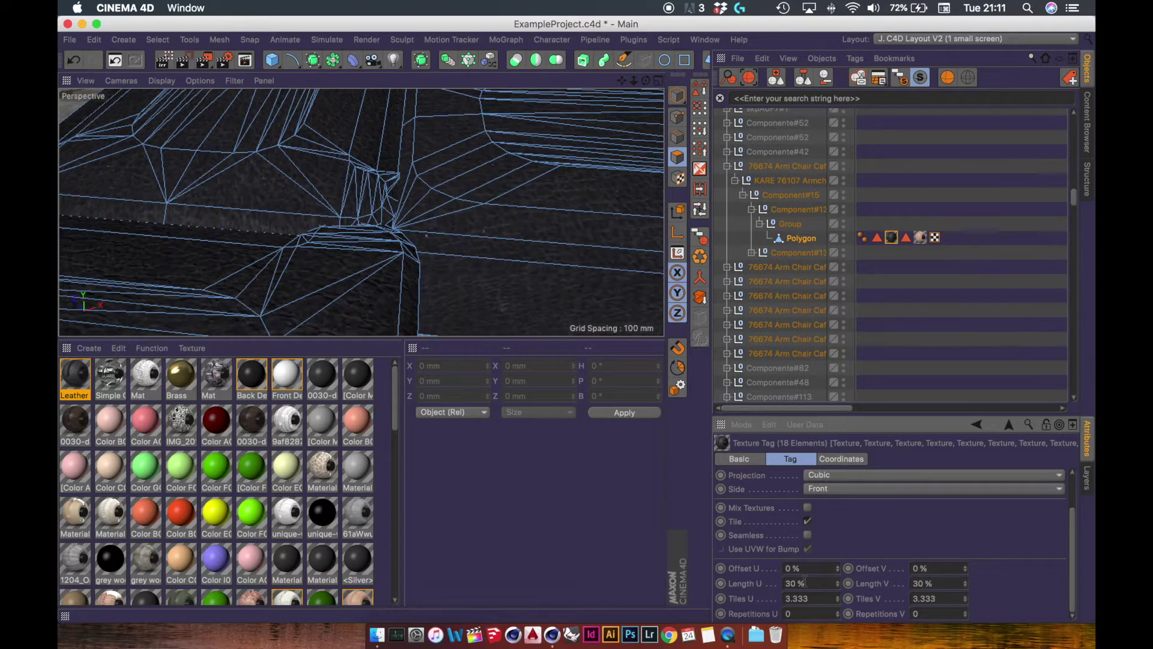
Set Length U and Length V of the Leather 03 tags to 10 % and check the leather grain on the sofa
scroll(363, 268, down, 10)
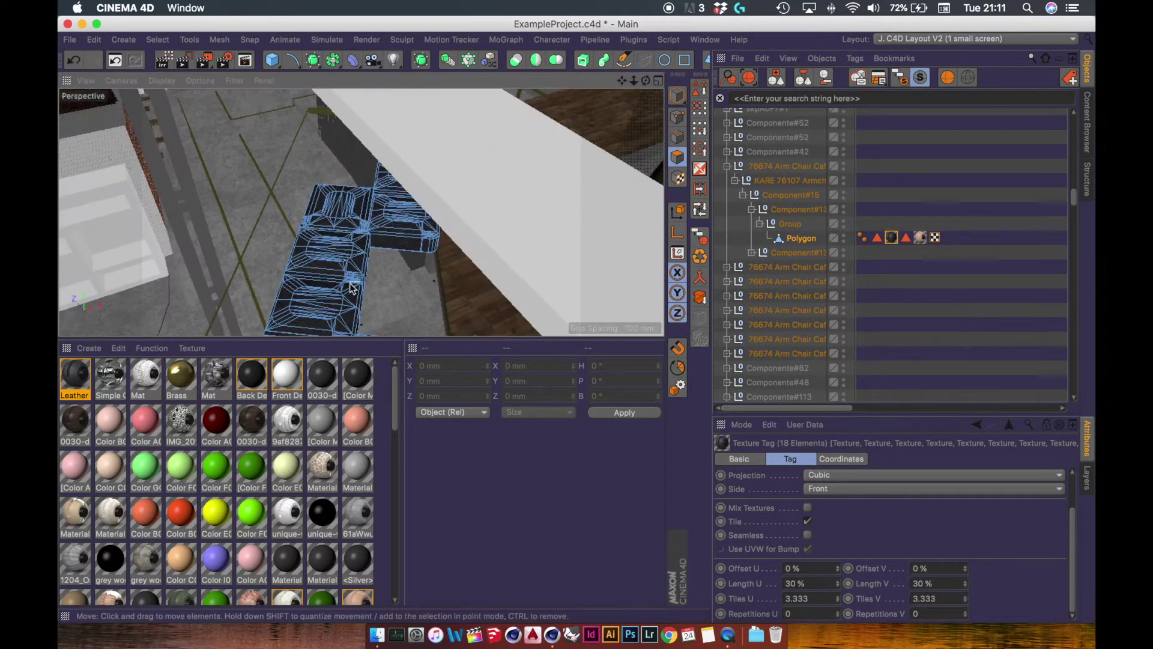
mouse_move(330, 280)
alt+mouse_down()
mouse_move(420, 186)
mouse_move(409, 266)
mouse_move(328, 289)
alt+mouse_up()
alt+drag(361, 214, 385, 185)
alt+drag(290, 216, 354, 168)
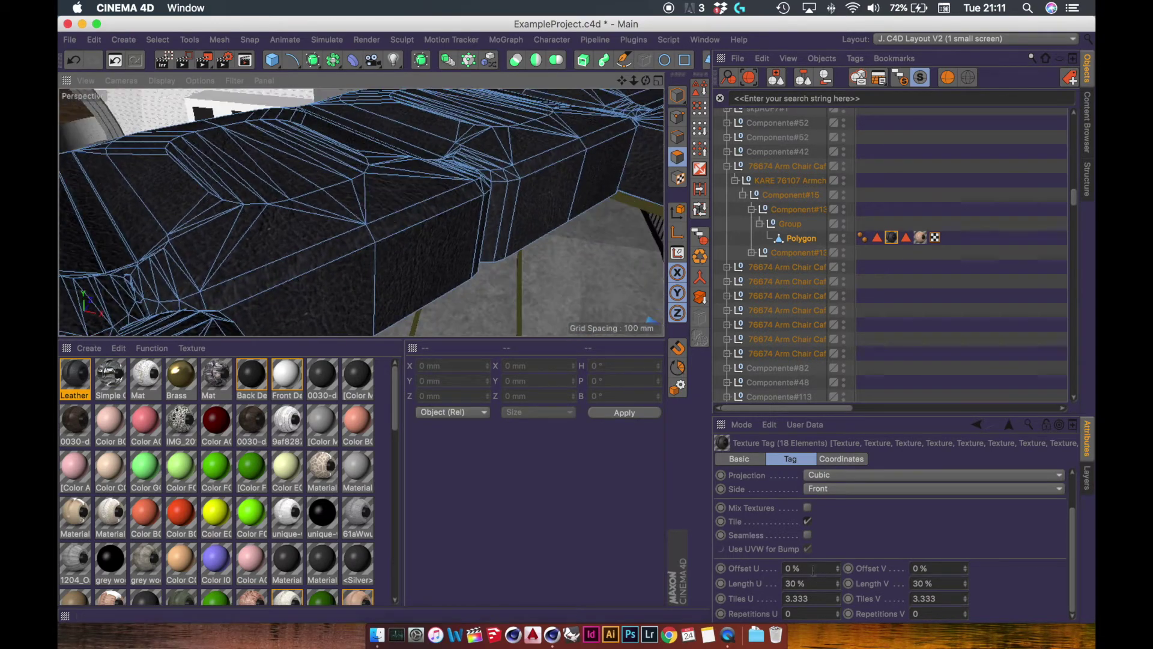
click(737, 583)
text(10)
key(Tab)
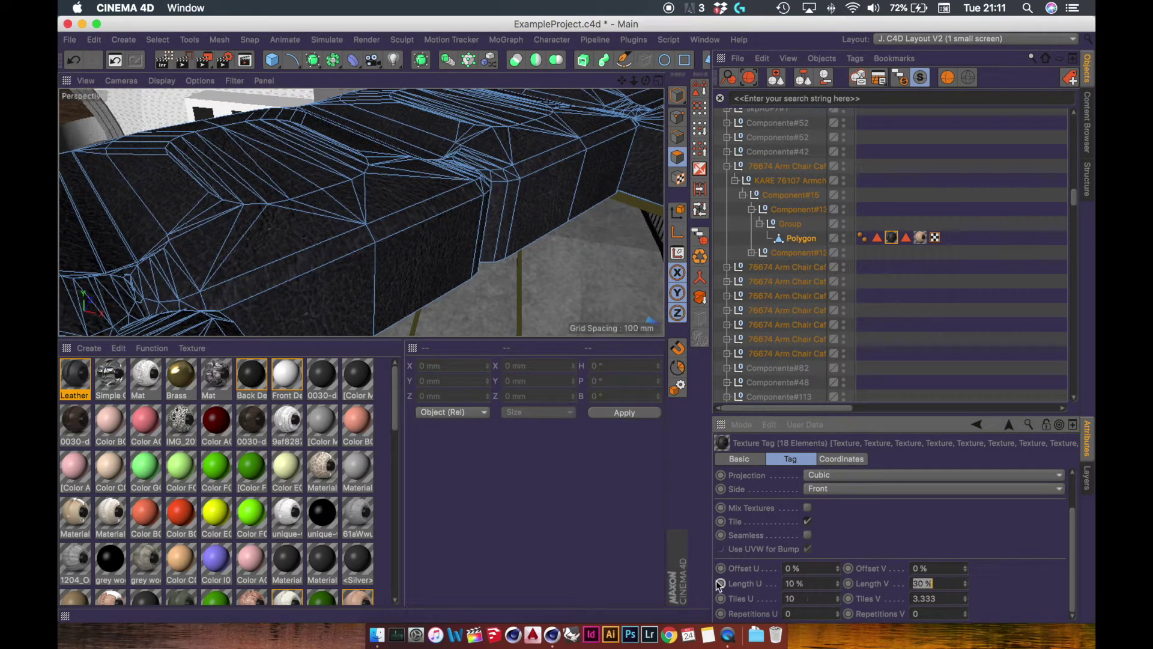
text(0)
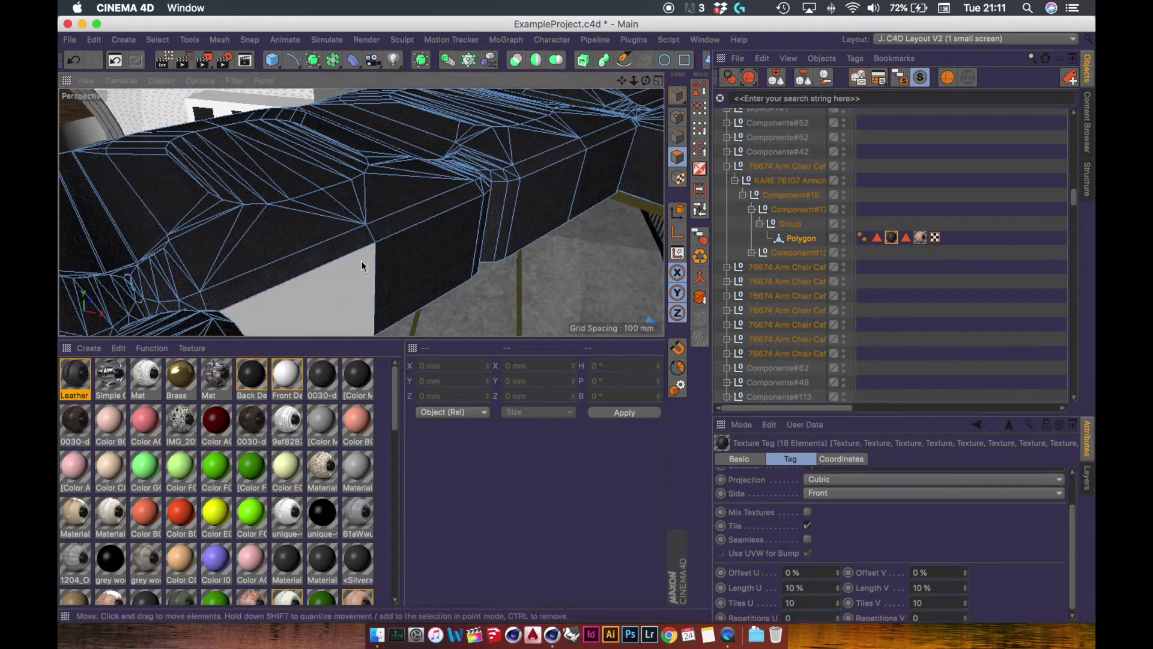
scroll(361, 260, up, 5)
alt+drag(405, 211, 300, 211)
scroll(361, 210, down, 5)
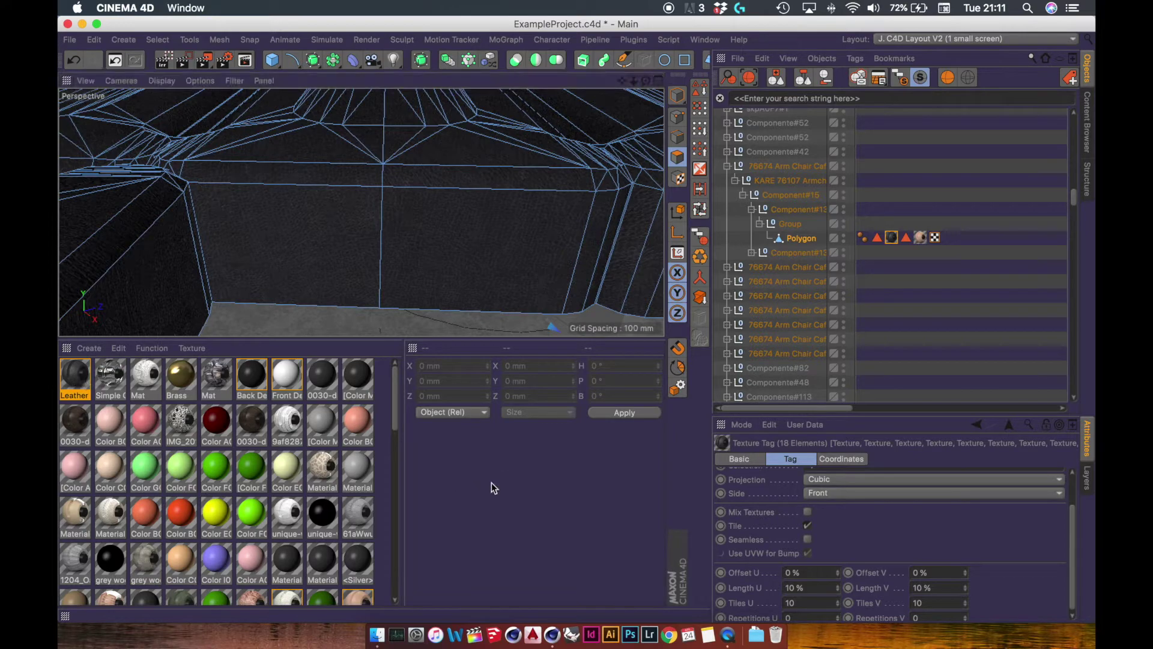
alt+drag(366, 234, 421, 193)
click(667, 9)
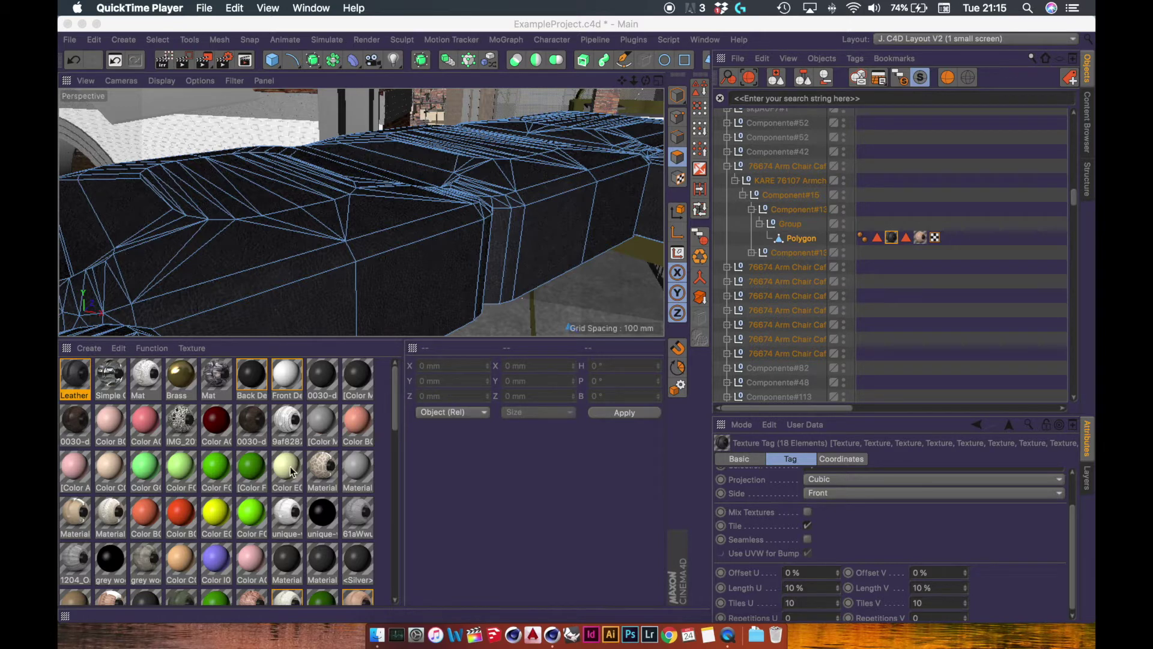
Open Leather 03 in the Material Editor and examine its list of assigned objects
right_click(77, 378)
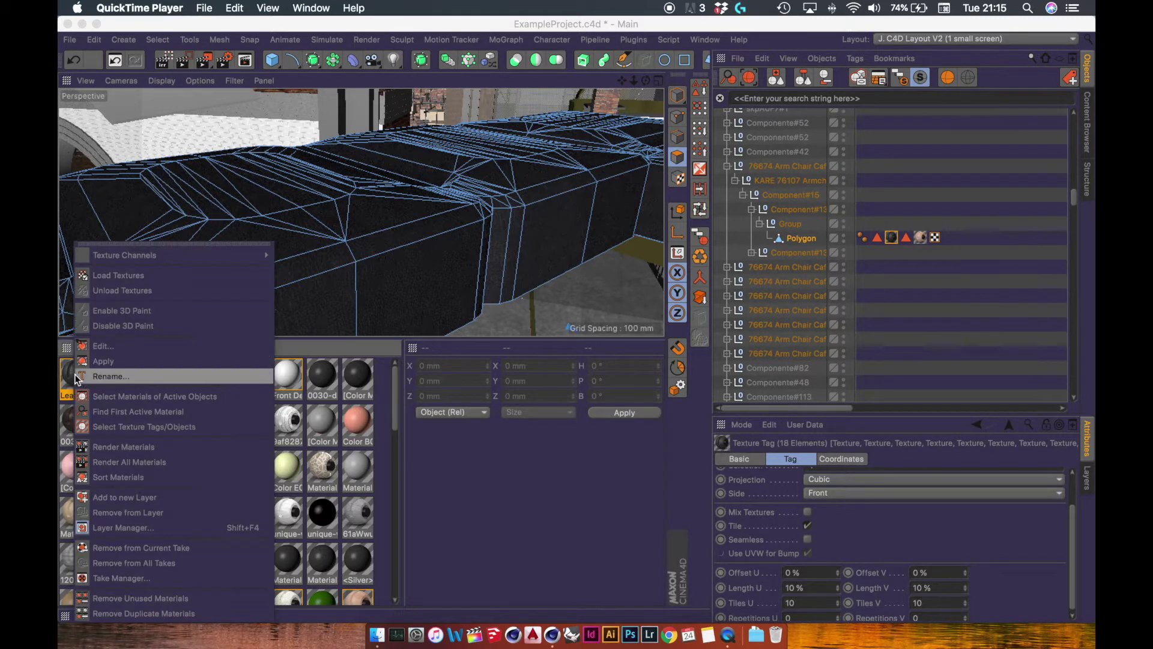
click(73, 377)
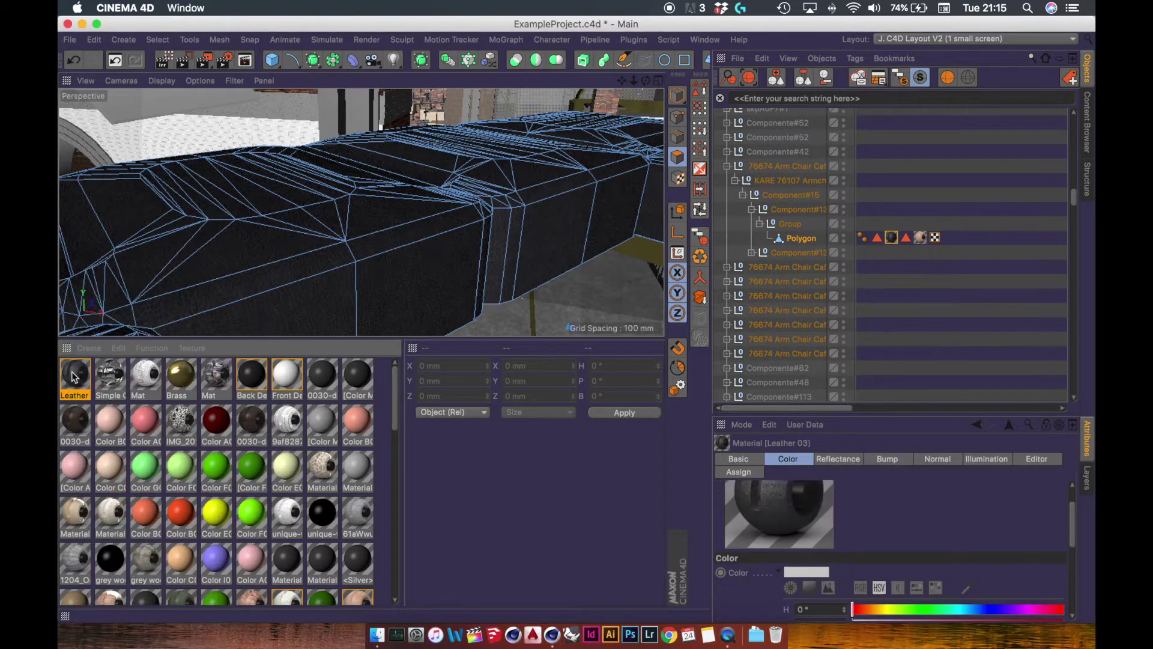
double_click(74, 377)
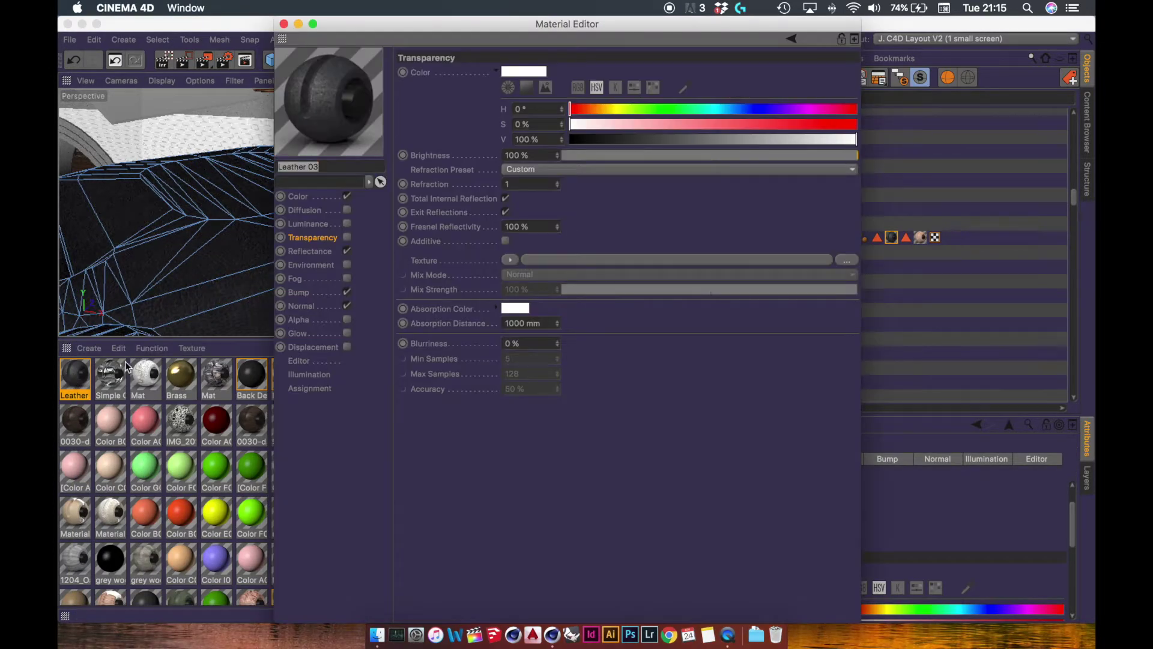
click(309, 389)
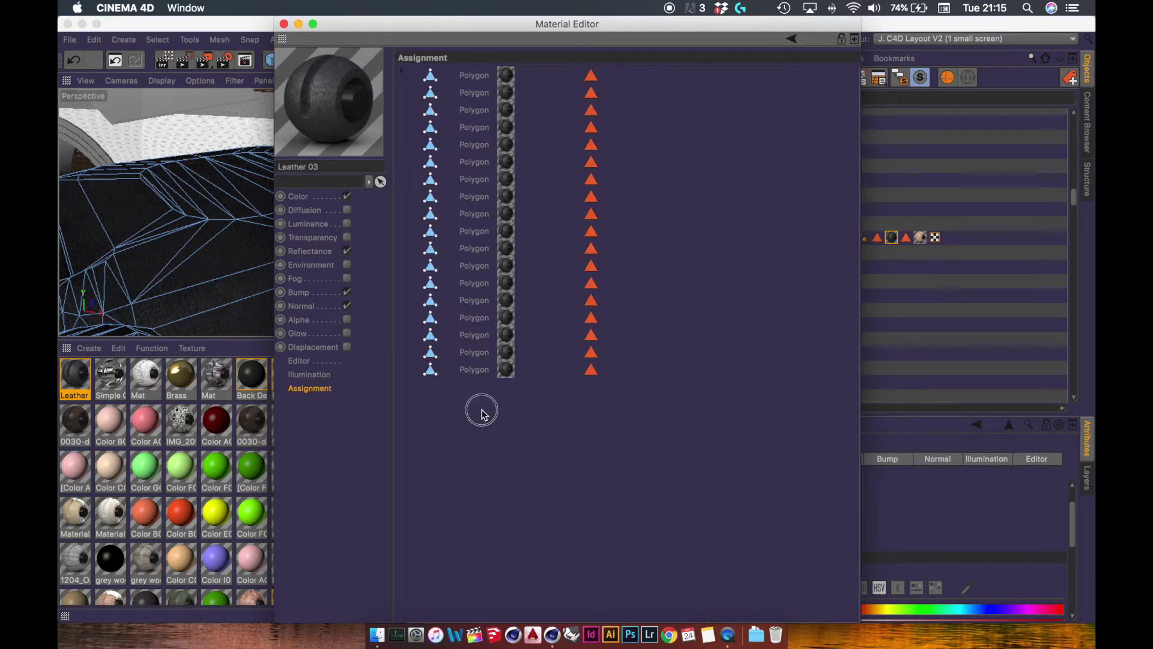
drag(482, 414, 479, 69)
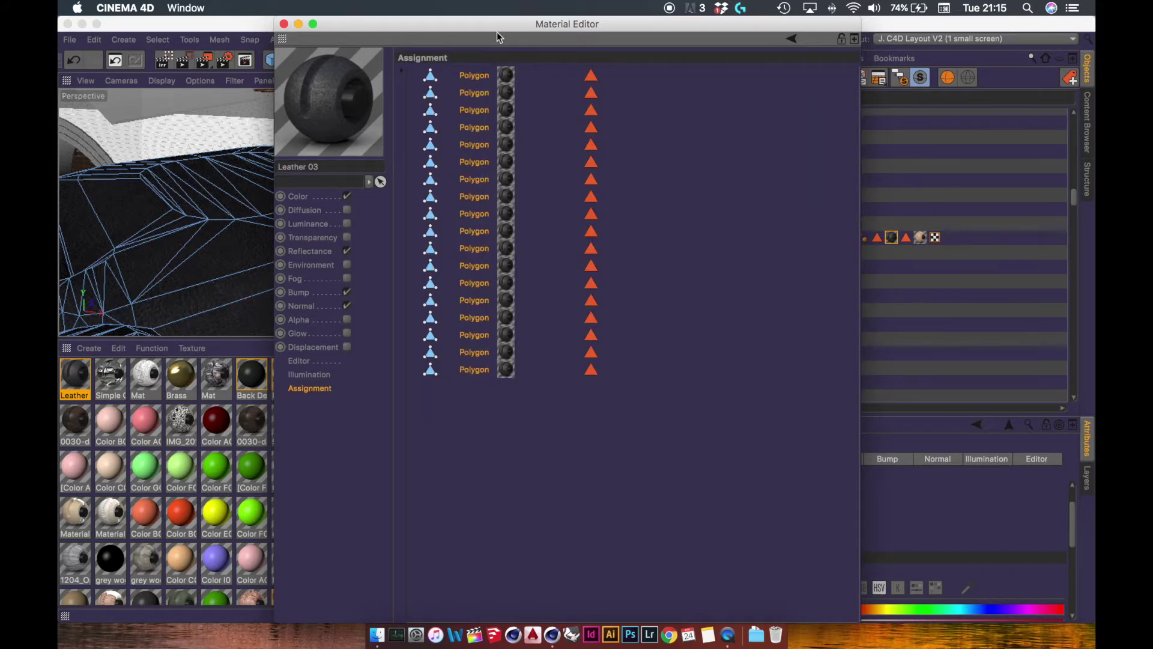
drag(474, 22, 399, 20)
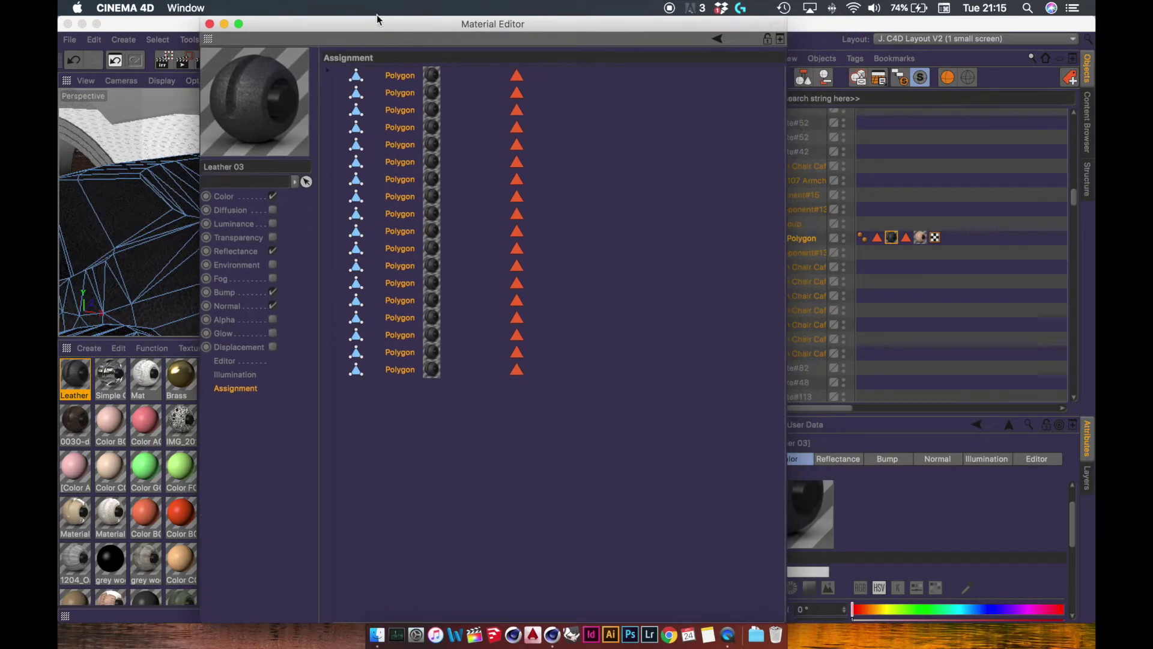
click(513, 426)
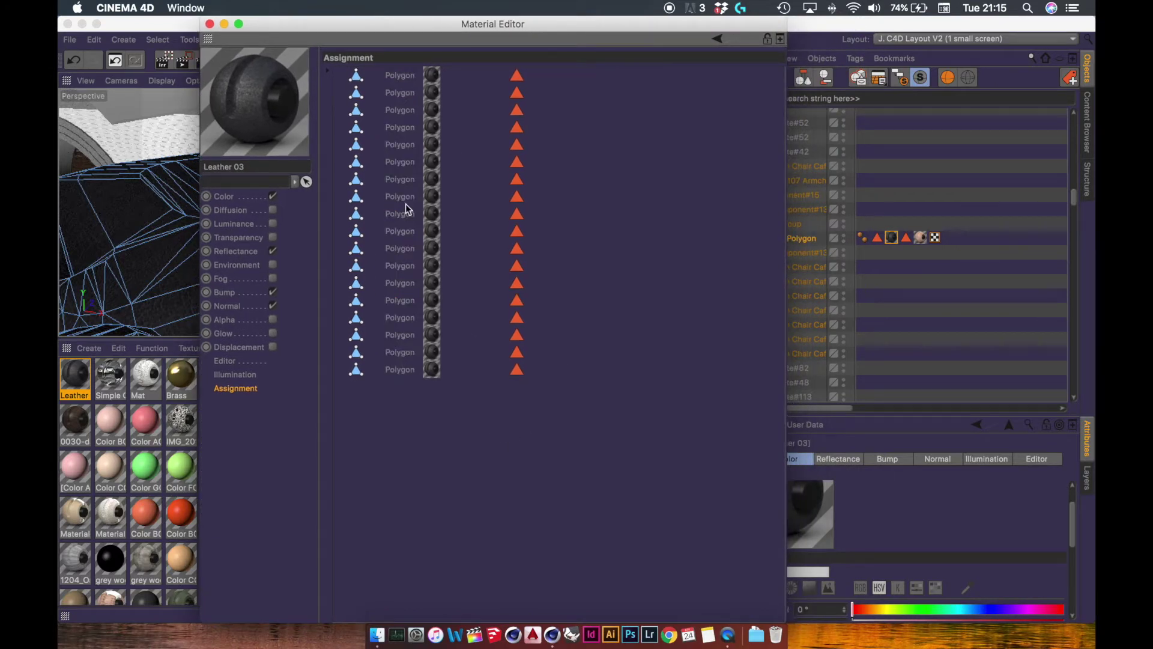
Select the first object in Leather 03's assignment list and look for it in the object hierarchy
right_click(397, 75)
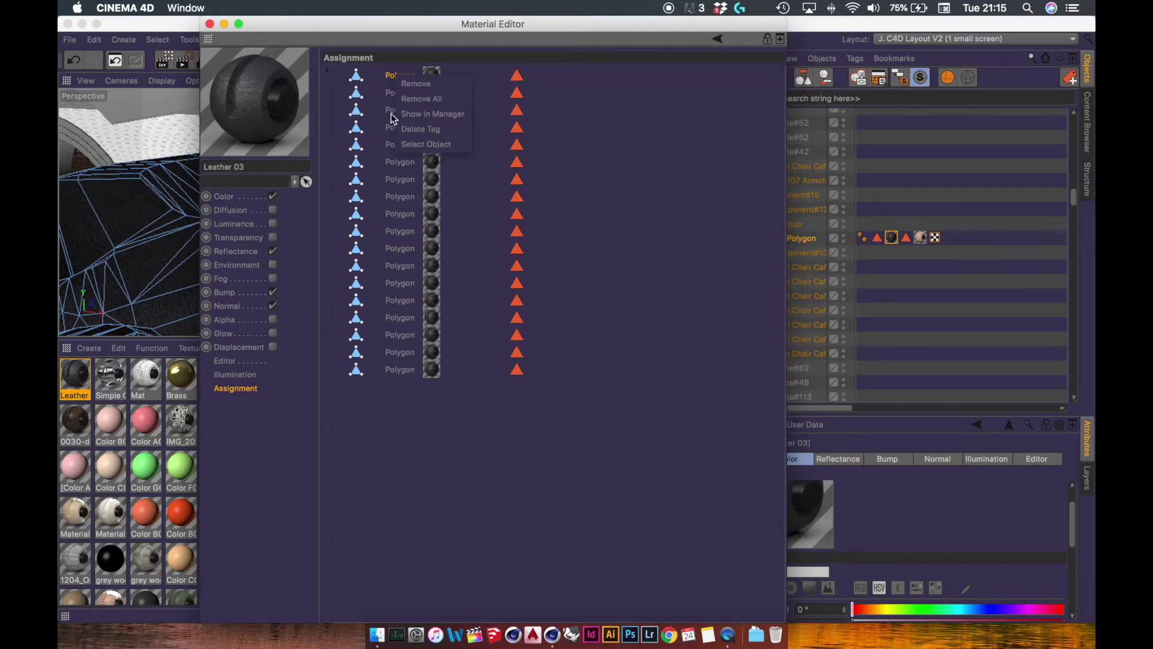
right_click(386, 79)
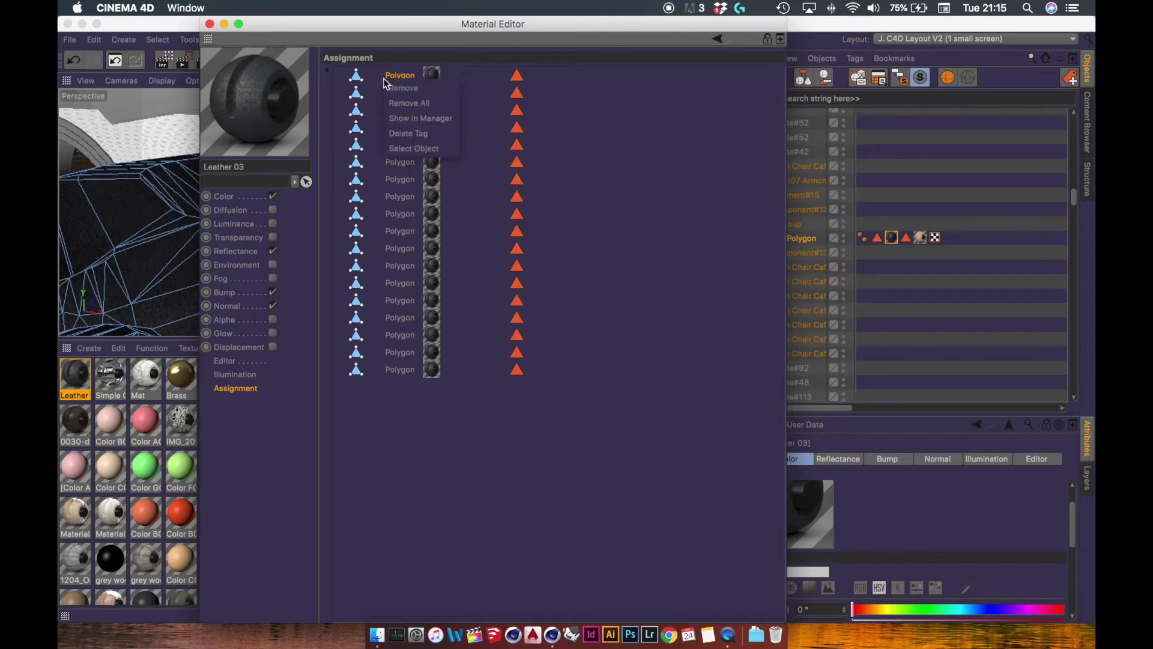
click(408, 149)
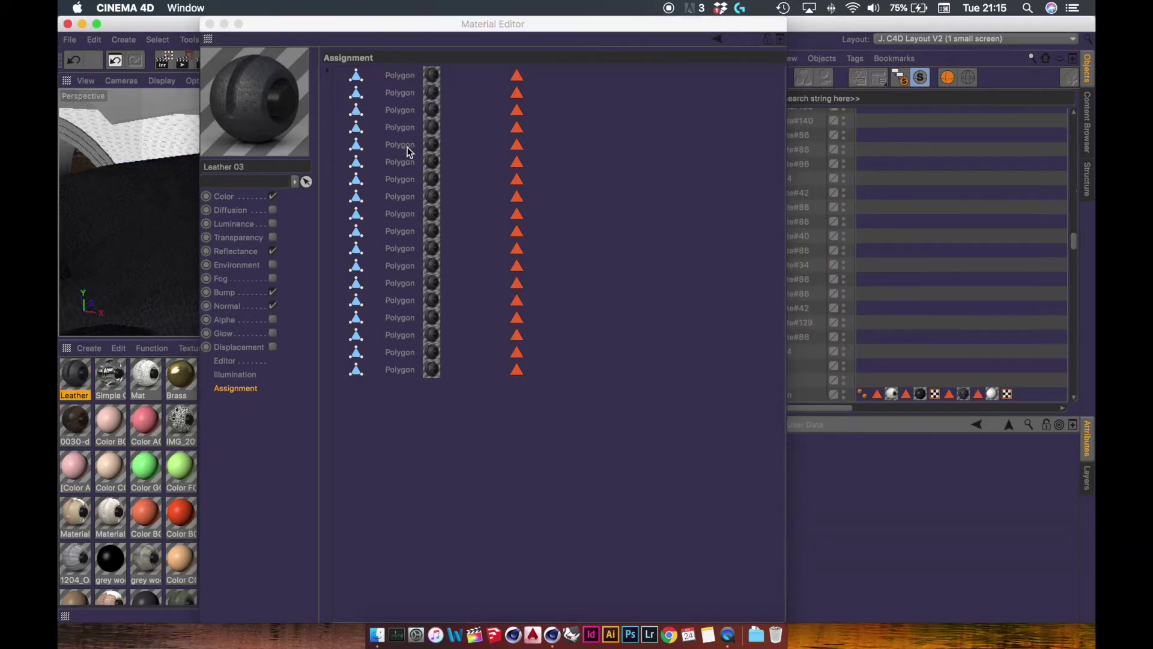
drag(661, 25, 540, 24)
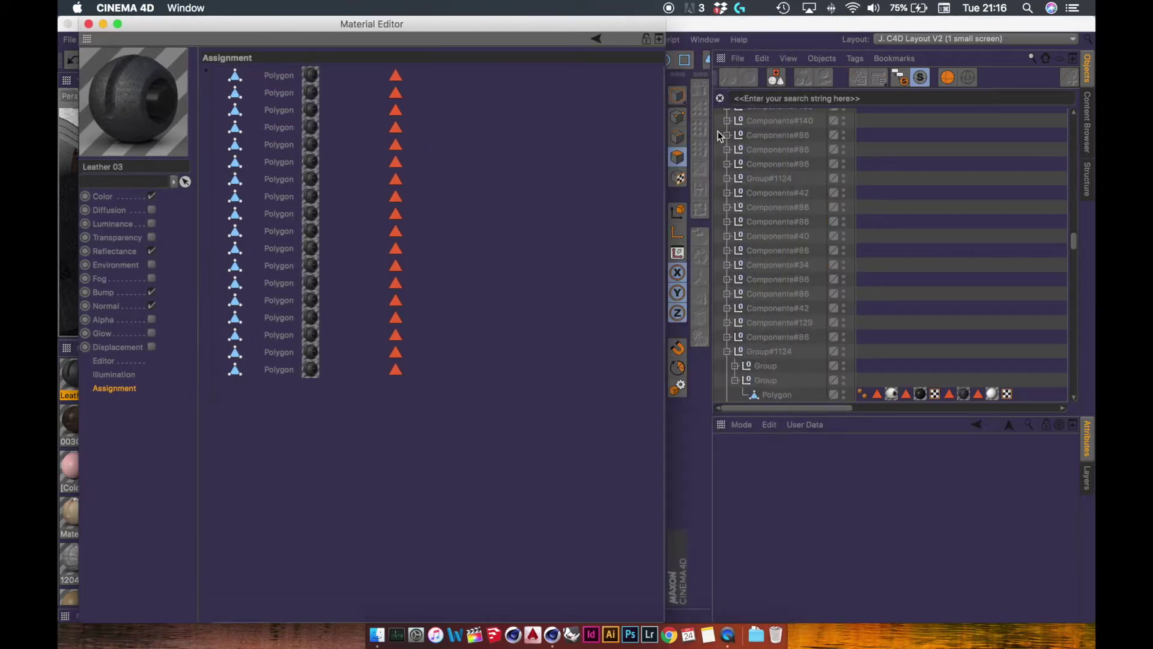
click(983, 63)
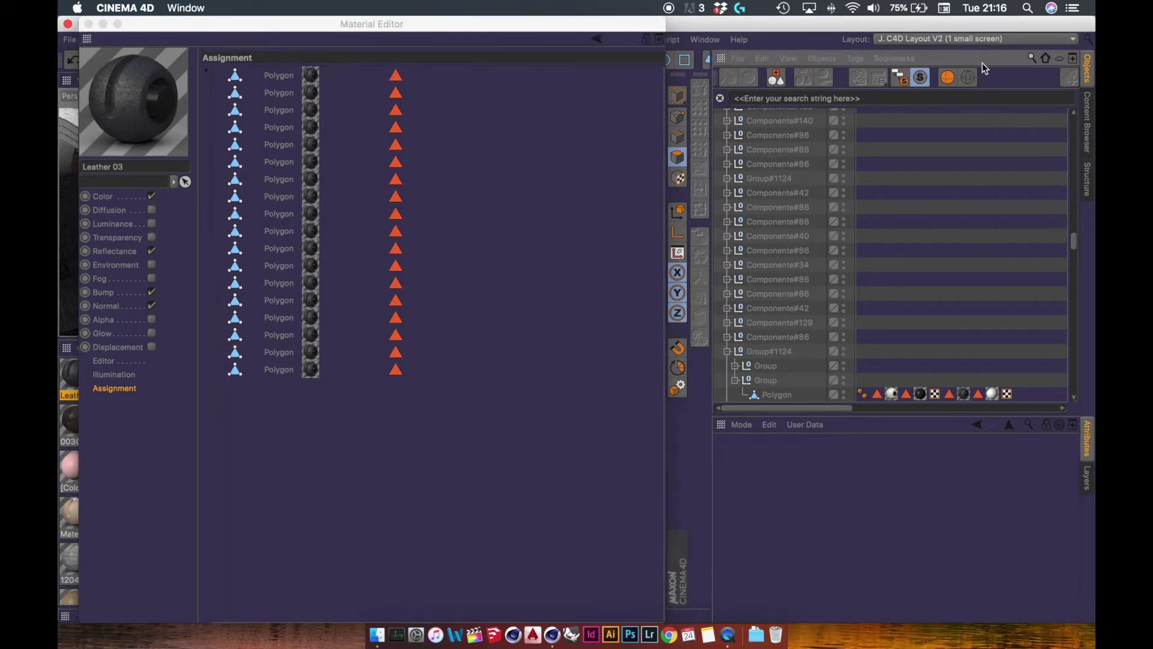
scroll(821, 360, up, 10)
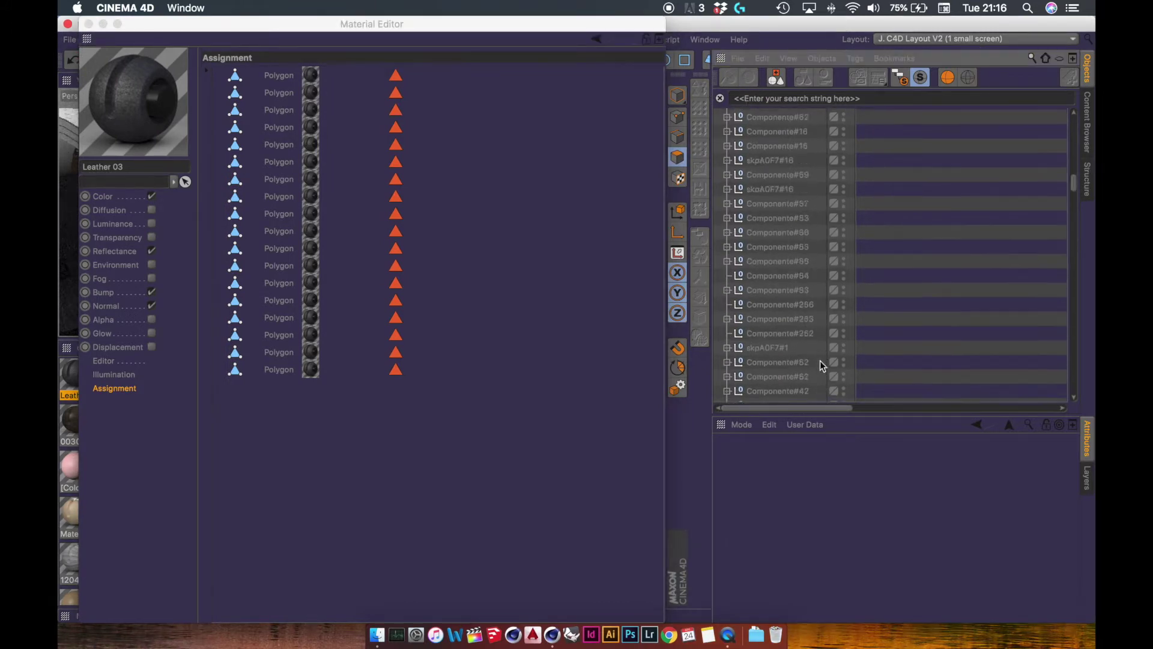
scroll(818, 344, down, 10)
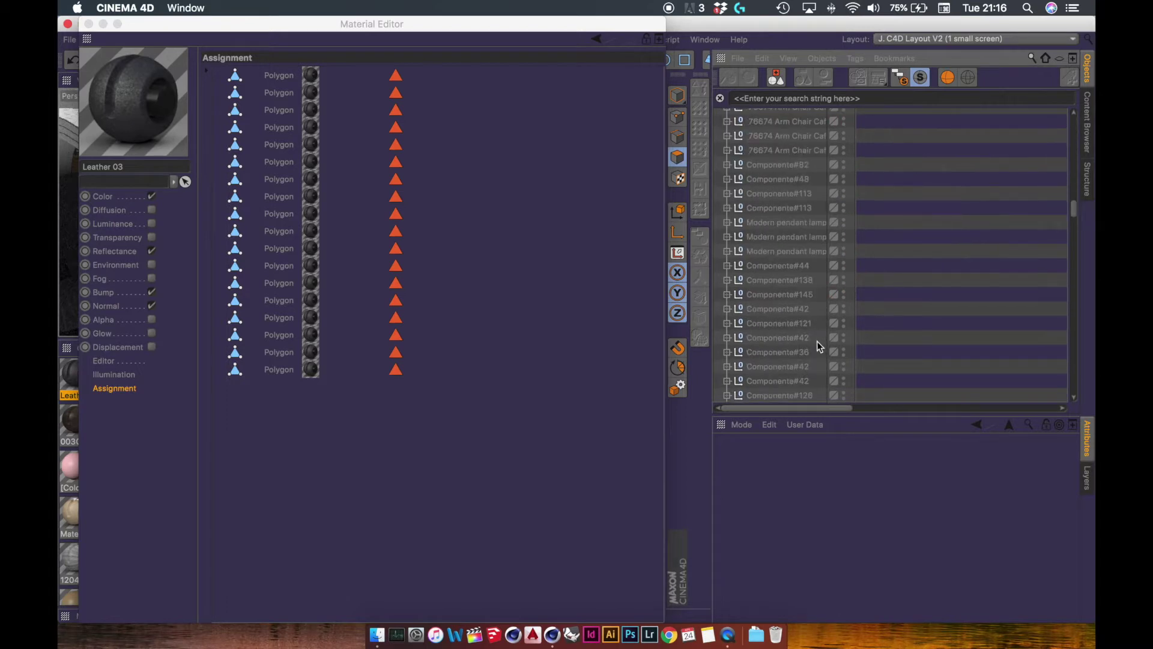
scroll(814, 300, up, 10)
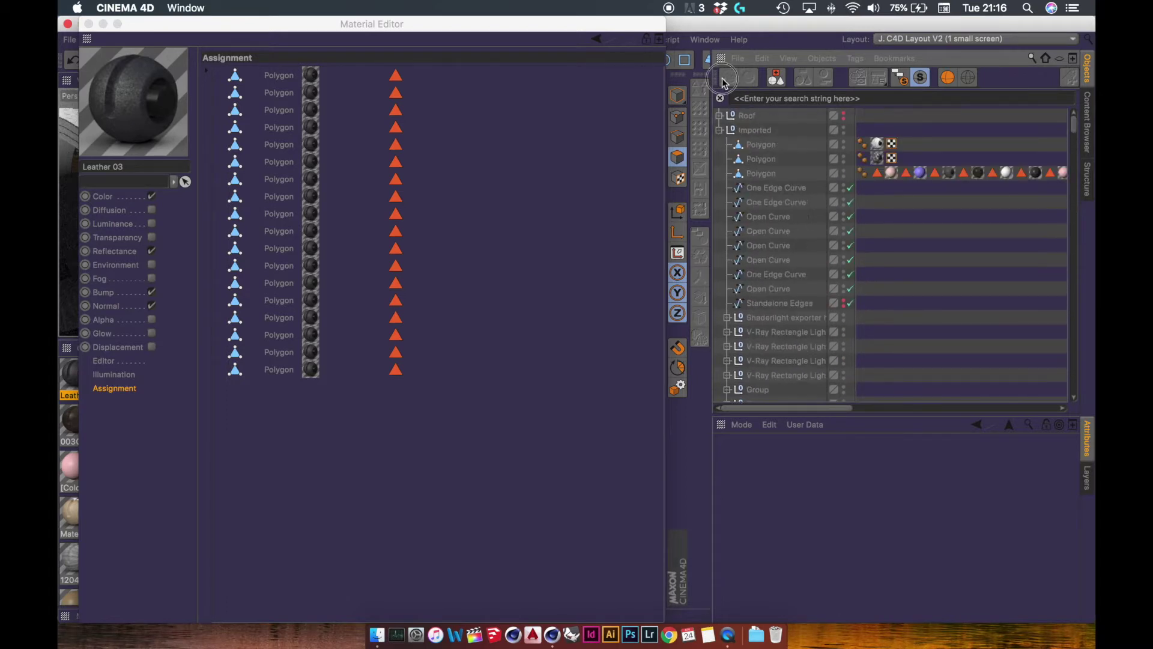
In Model mode, select the first and then the second object assigned to Leather 03, and close the Material Editor
click(679, 97)
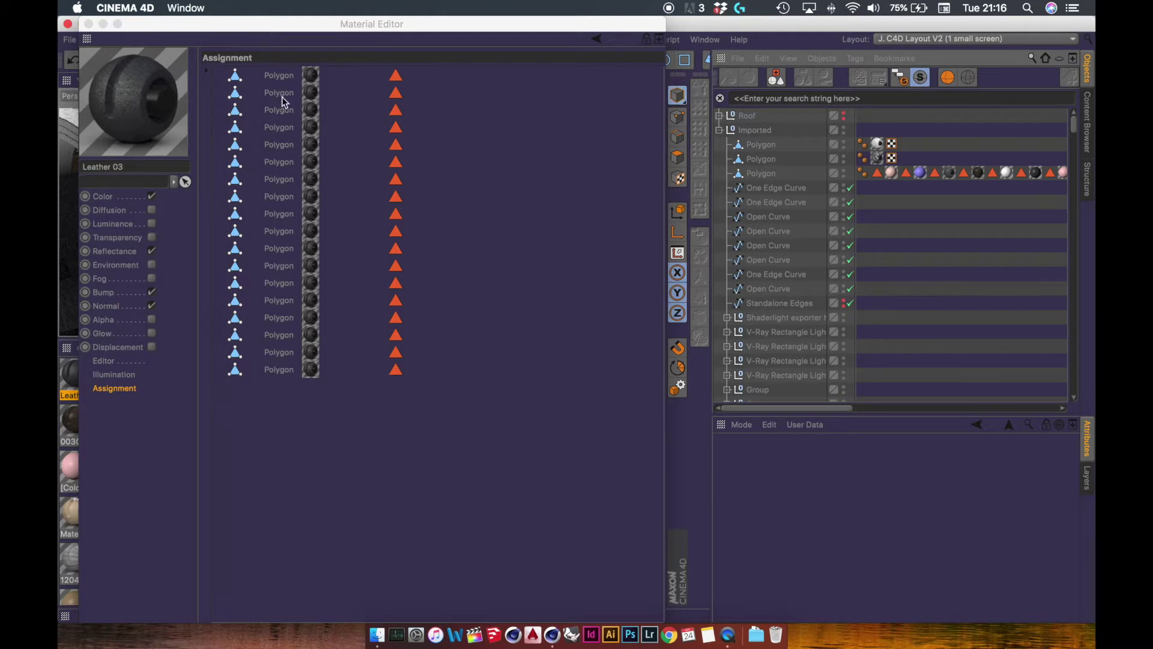
right_click(275, 80)
click(284, 150)
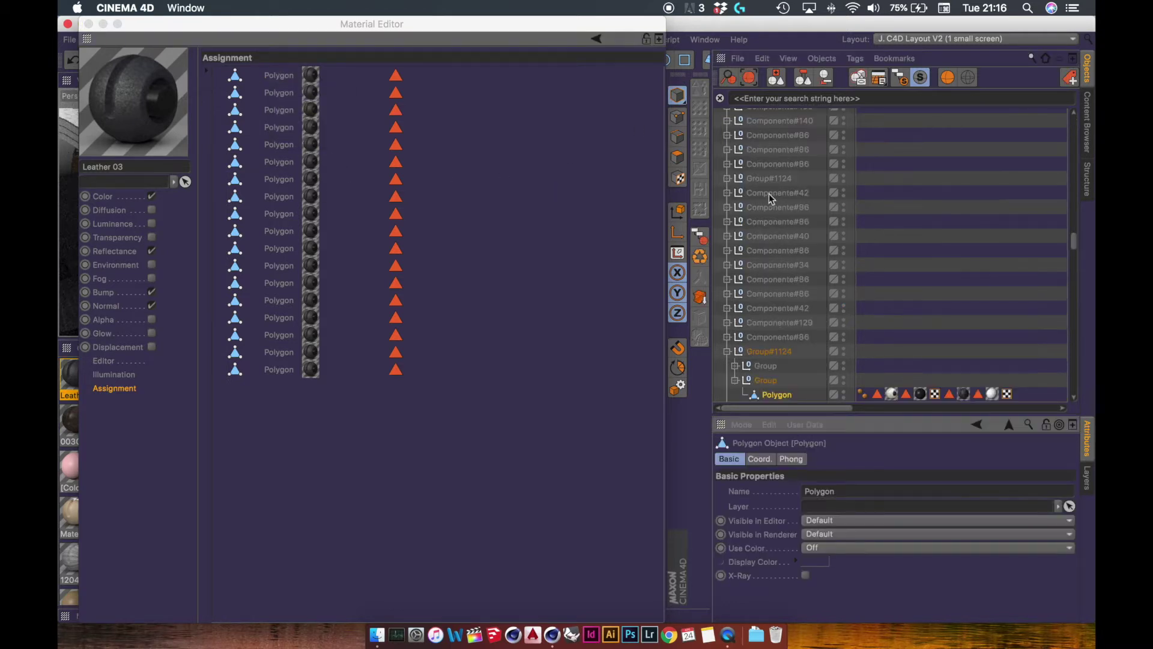
right_click(277, 103)
click(300, 162)
click(728, 81)
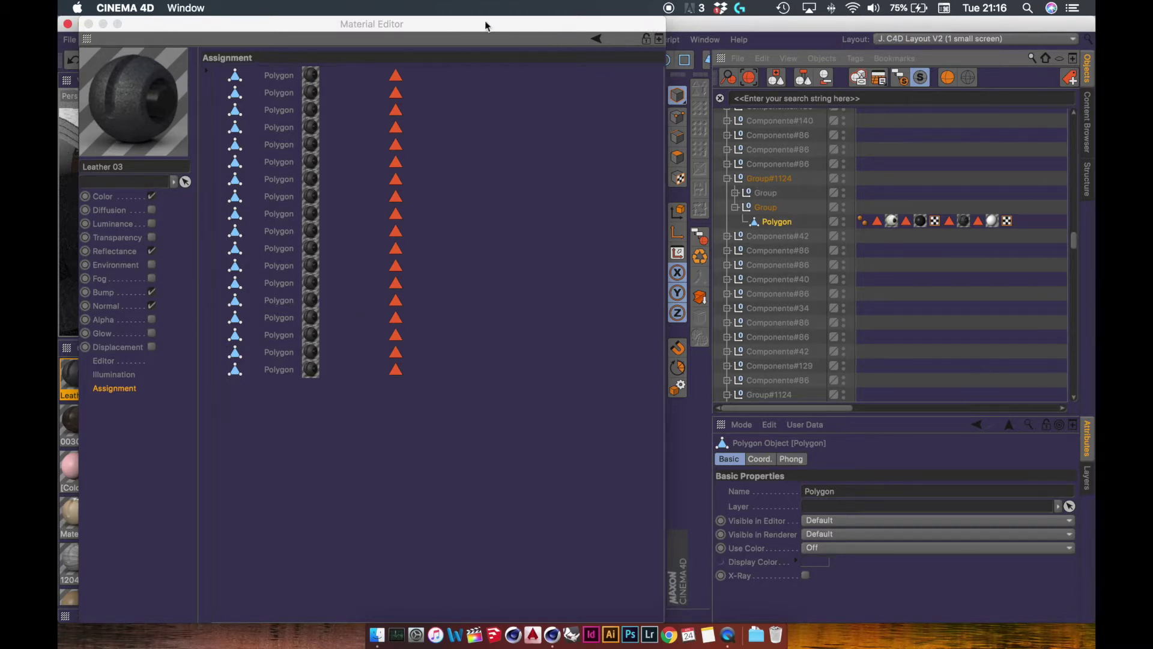
click(67, 24)
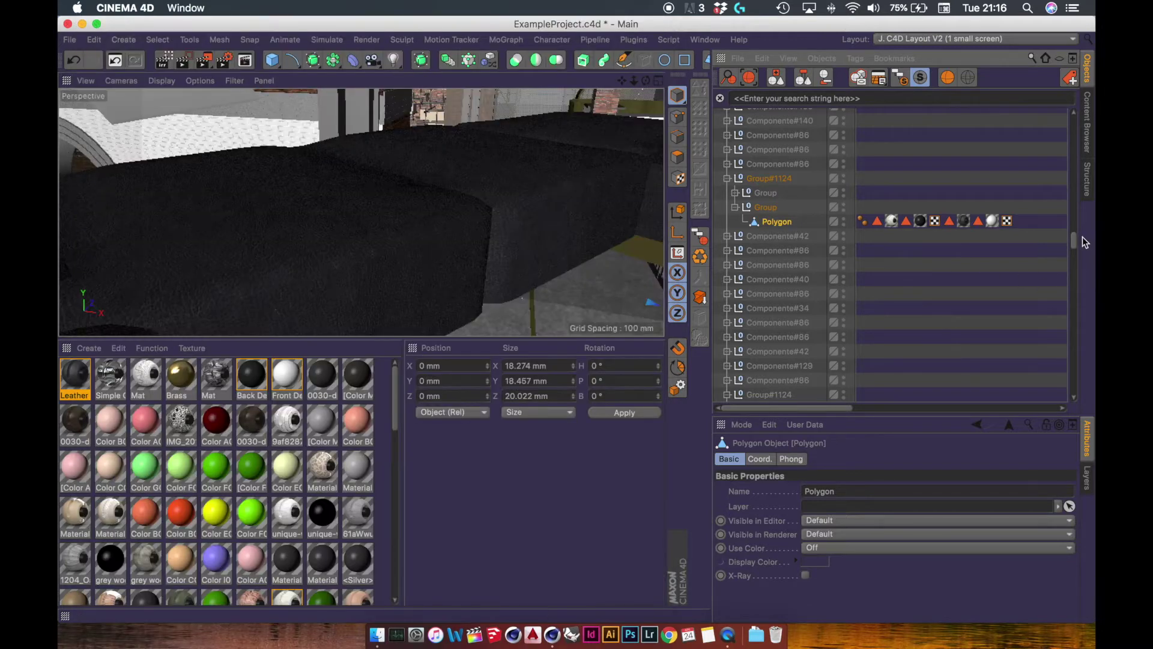
Select the sofa's front cushion in the viewport as a whole object in Model mode
drag(1074, 243, 1074, 127)
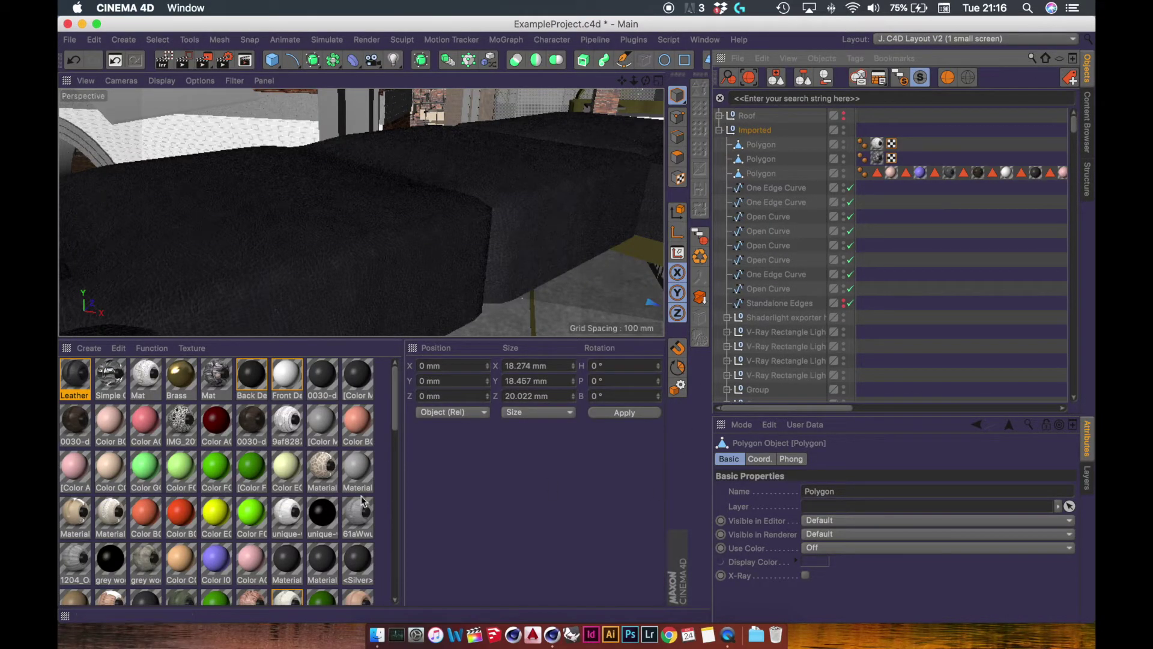
click(546, 195)
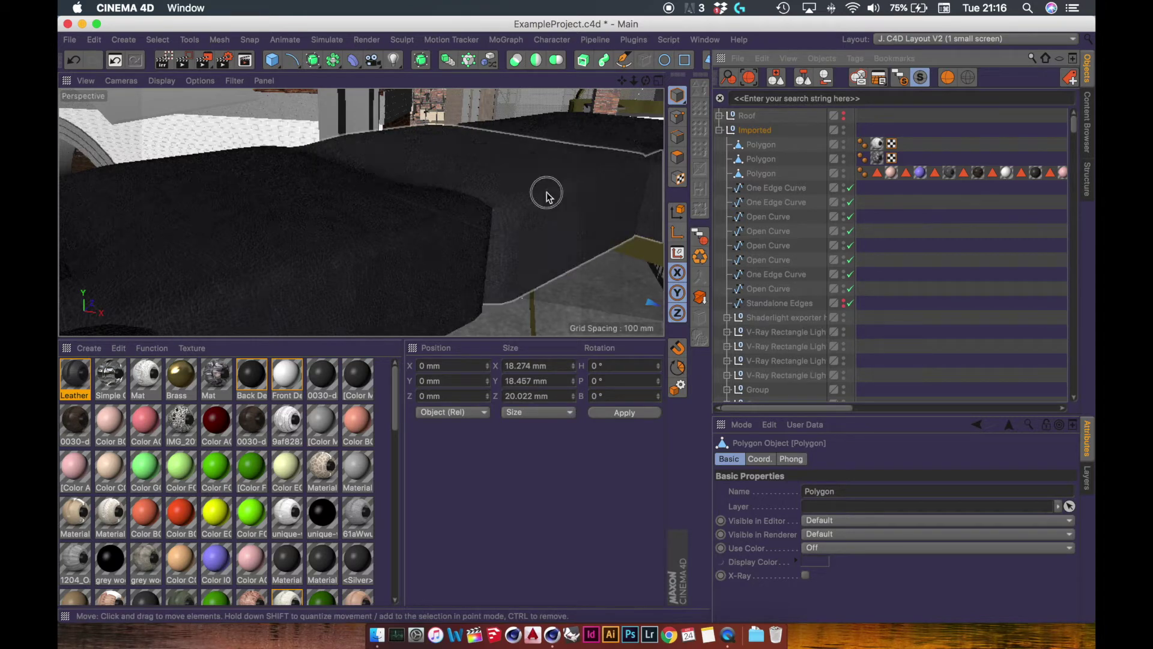
click(545, 193)
key(Return)
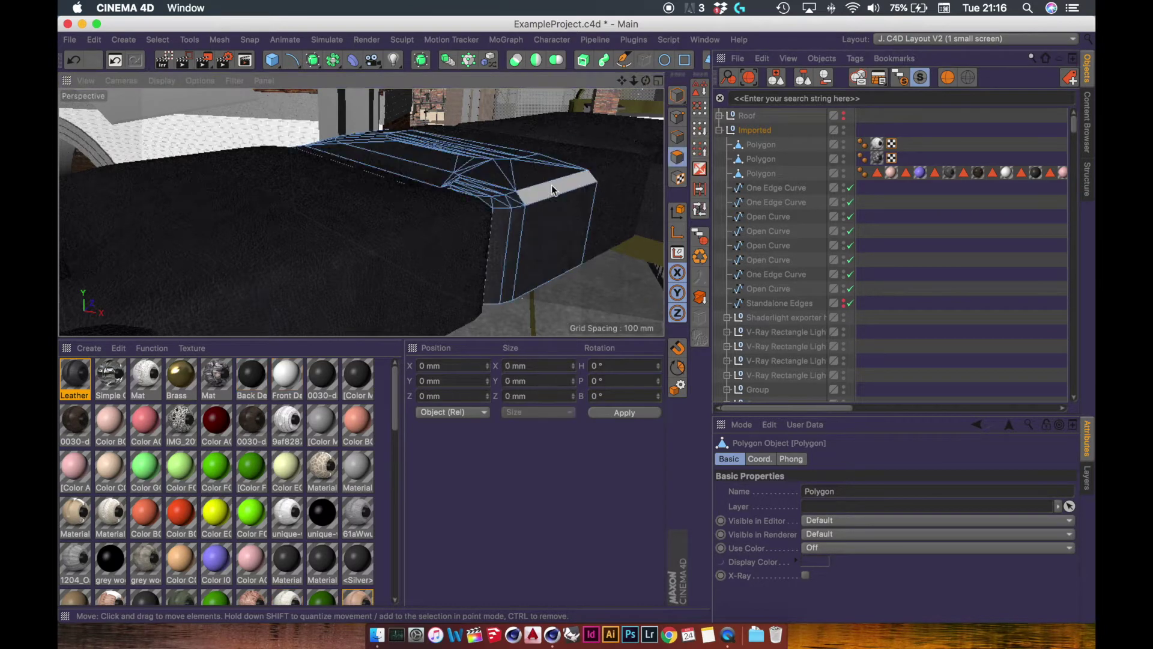
scroll(552, 191, down, 3)
mouse_move(515, 224)
alt+mouse_down()
mouse_move(487, 242)
mouse_move(494, 219)
alt+mouse_up()
alt+drag(630, 272, 461, 235)
click(461, 232)
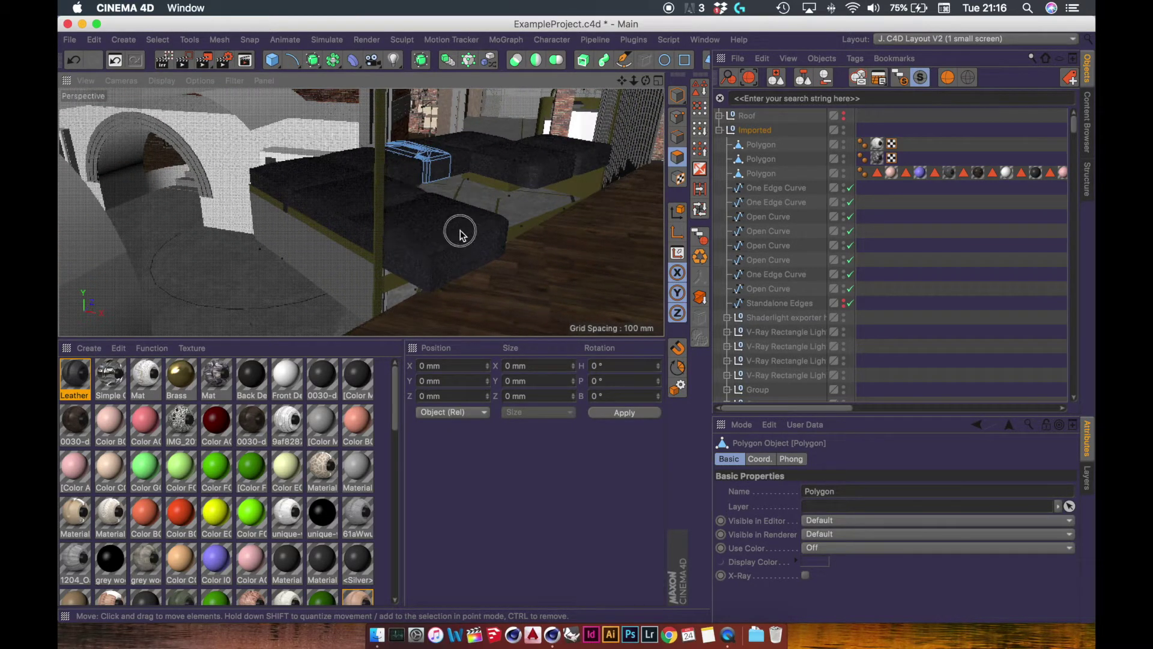
key(Return)
click(461, 231)
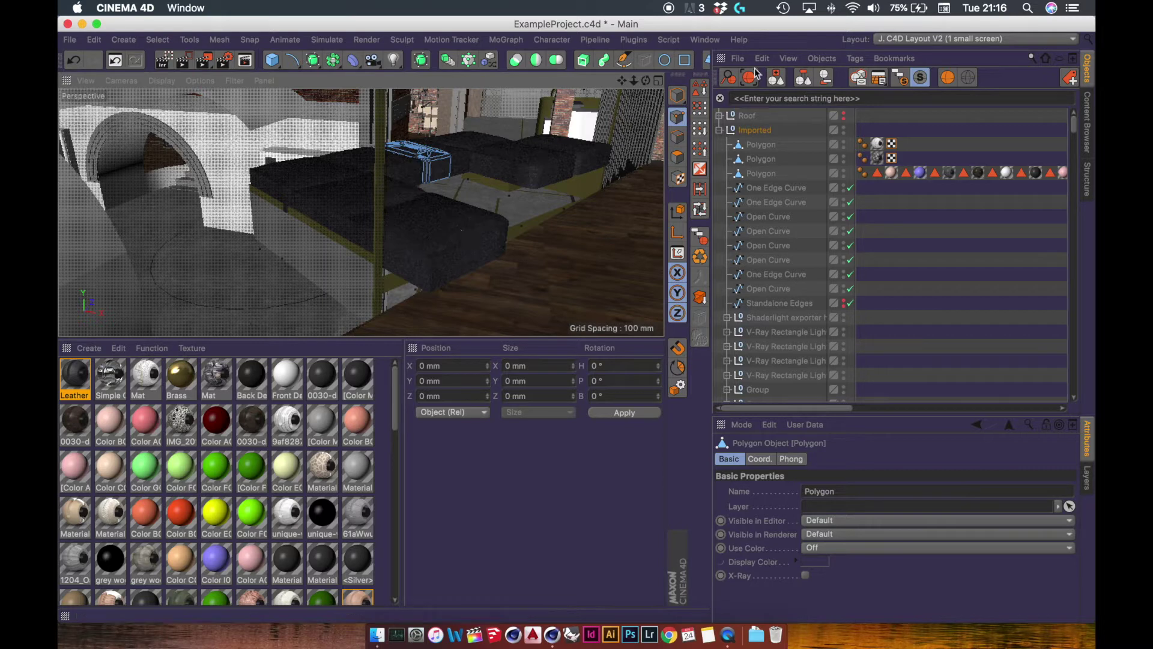
click(678, 96)
click(471, 239)
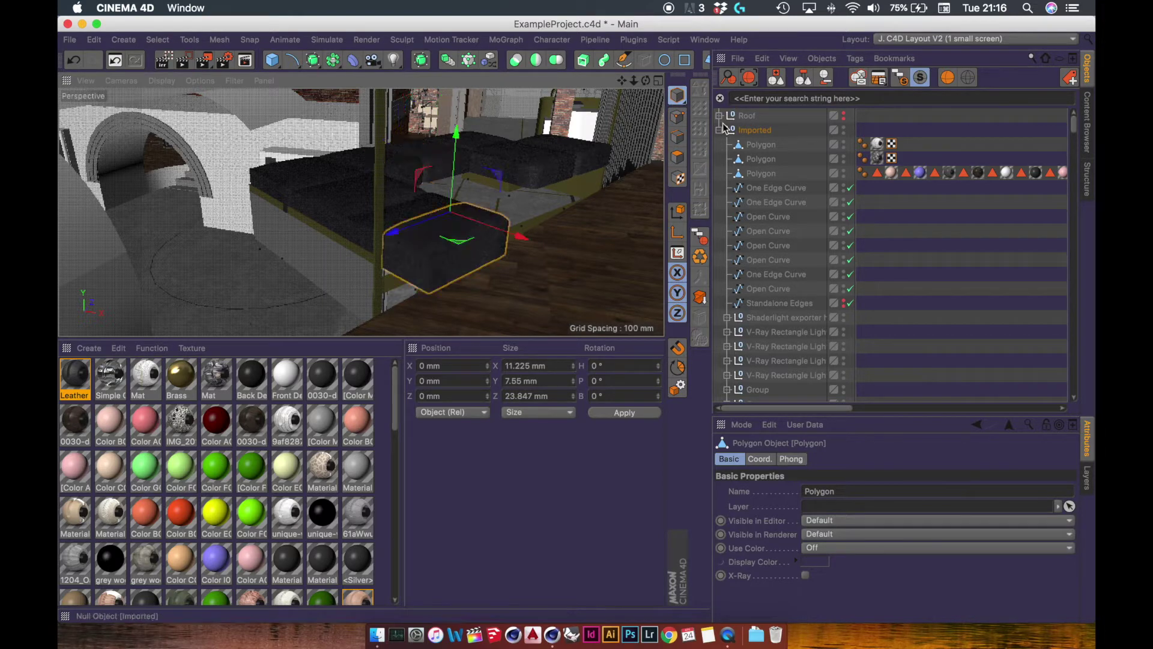
Select the cushion's 76674 Arm Chair parent null in the object list and expand its component groups down to both polygons
scroll(791, 314, down, 5)
click(781, 321)
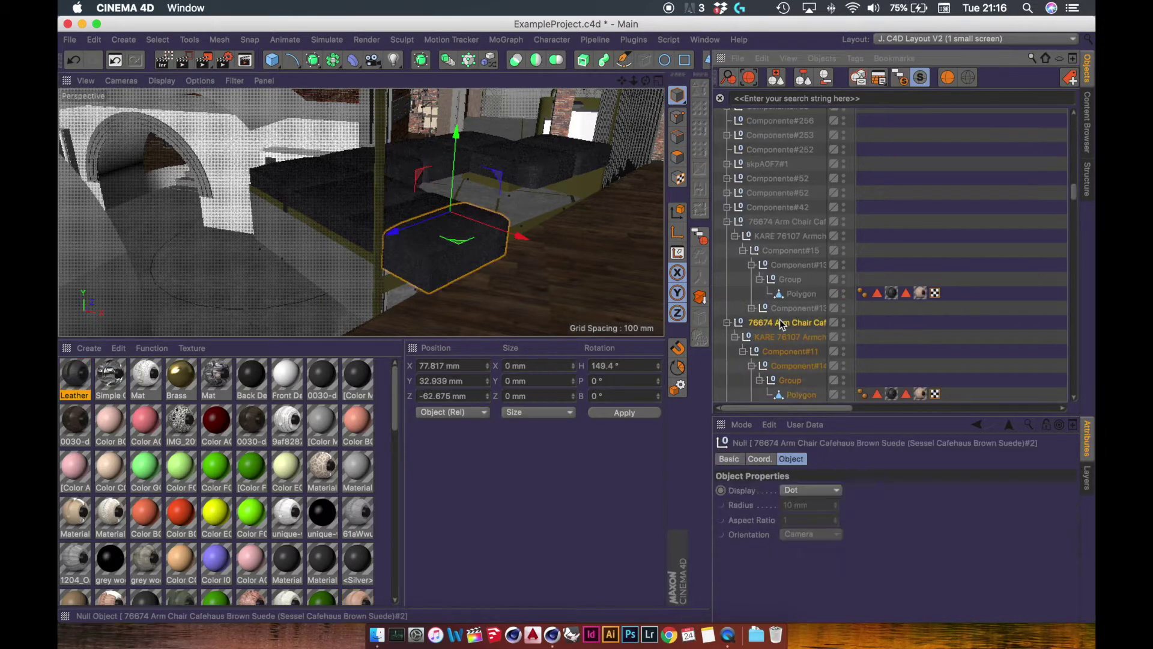
scroll(791, 341, down, 5)
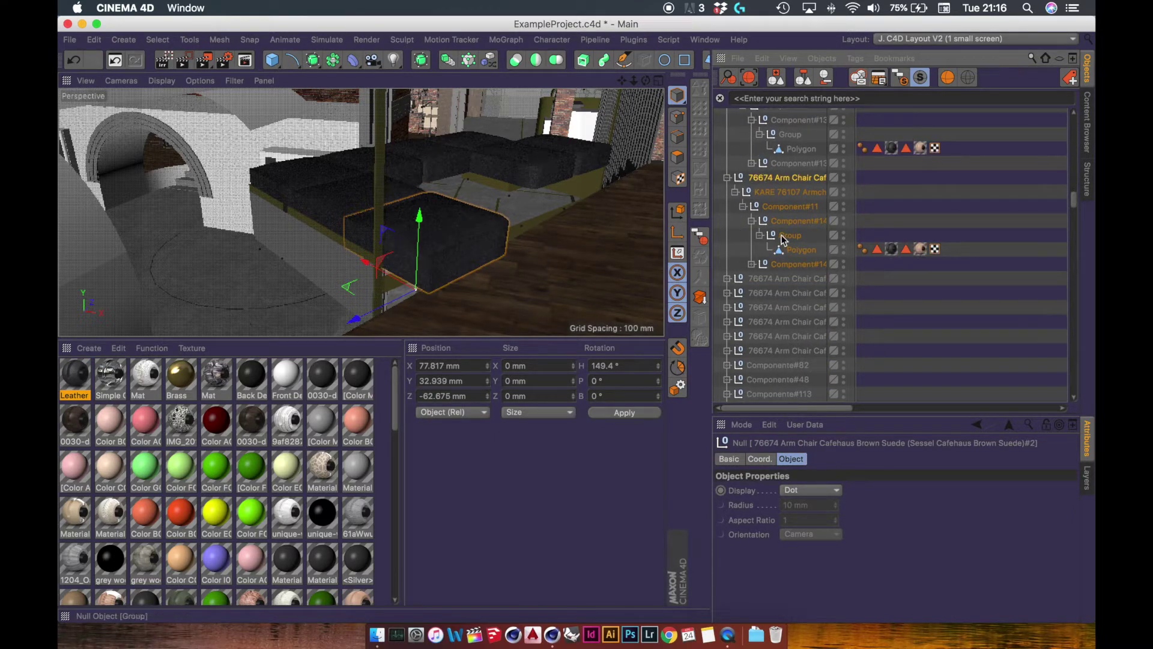
click(750, 263)
click(759, 278)
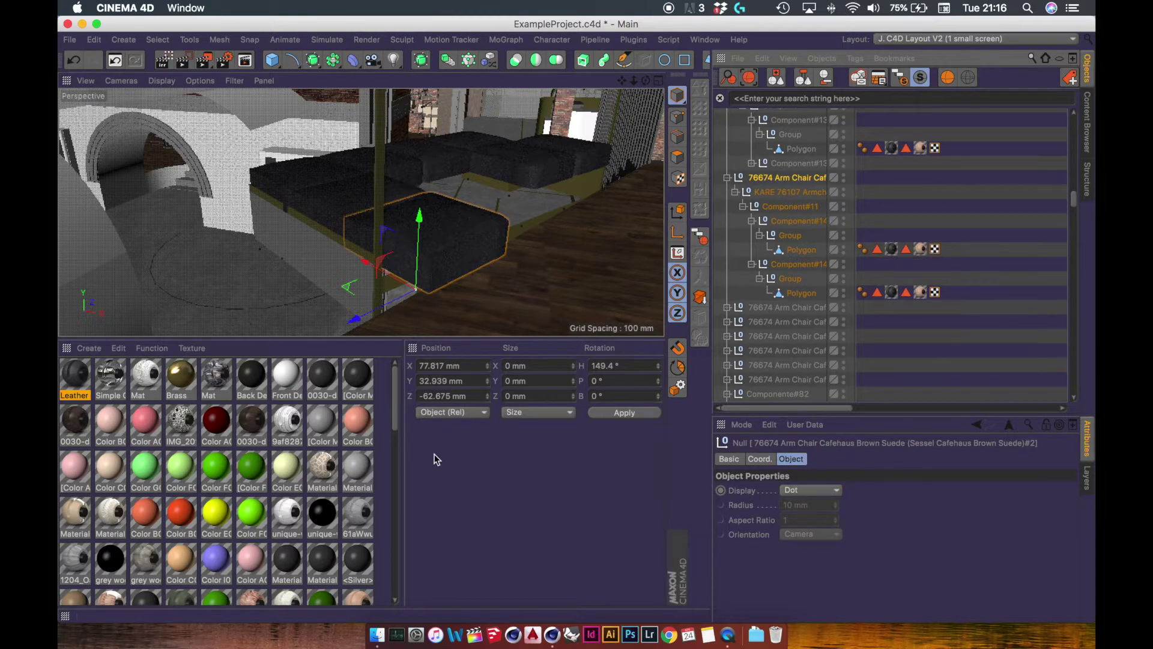
Apply Color B02 to the 76674 Arm Chair null, select the identical child tags, and delete all selected texture tags
drag(364, 424, 822, 180)
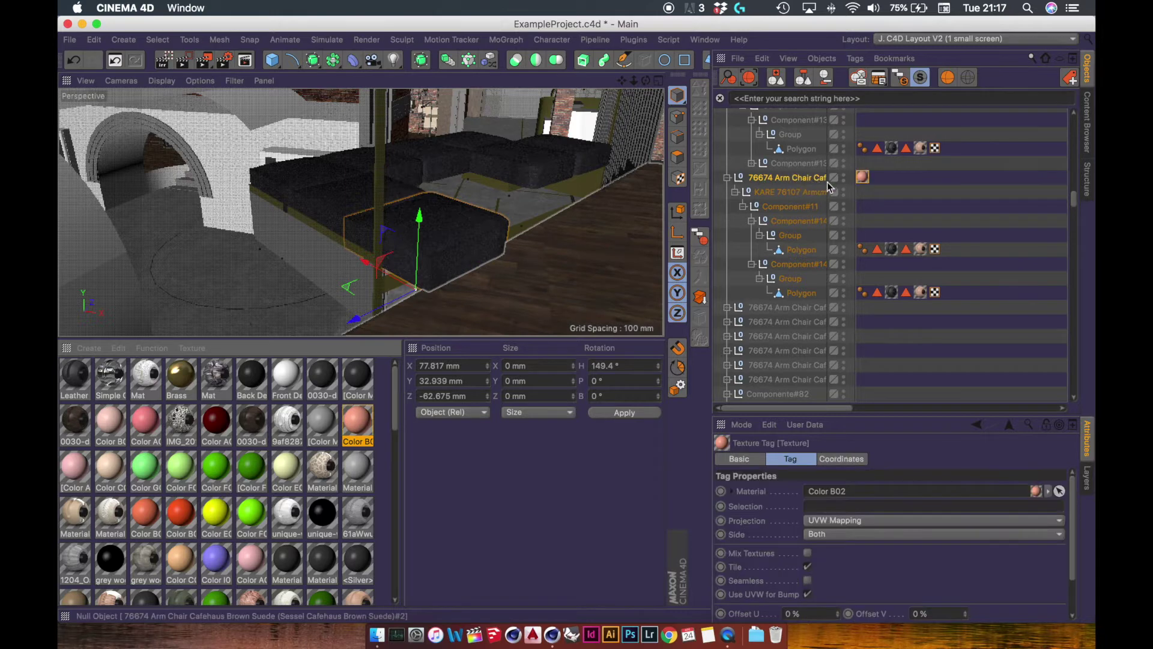
right_click(864, 178)
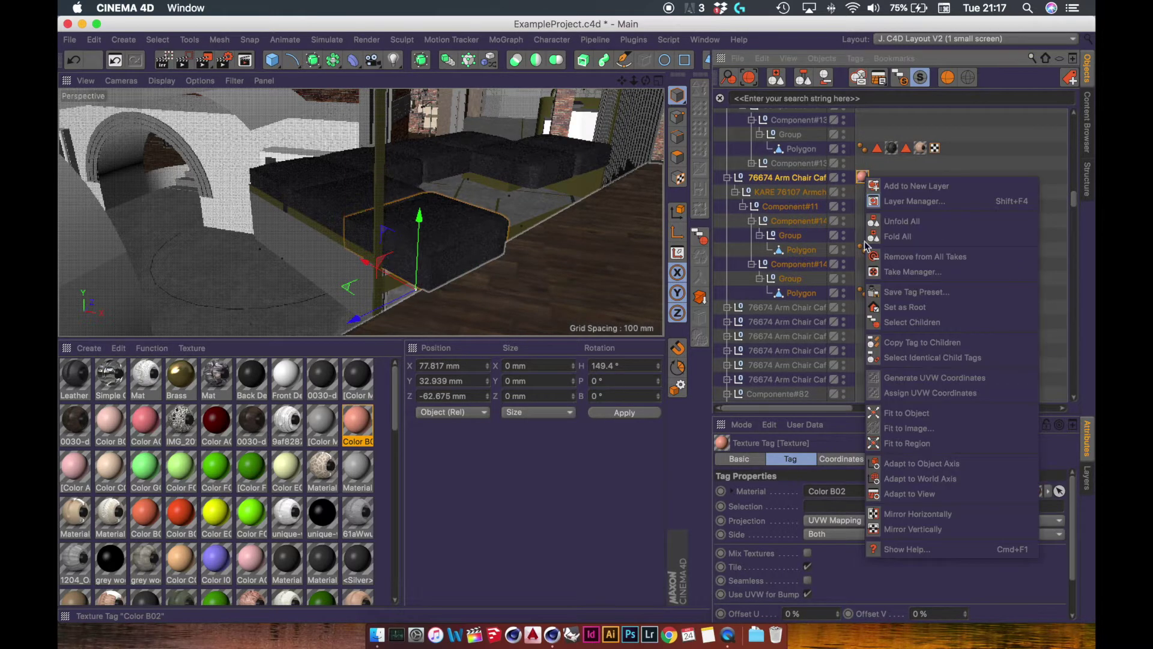
click(898, 359)
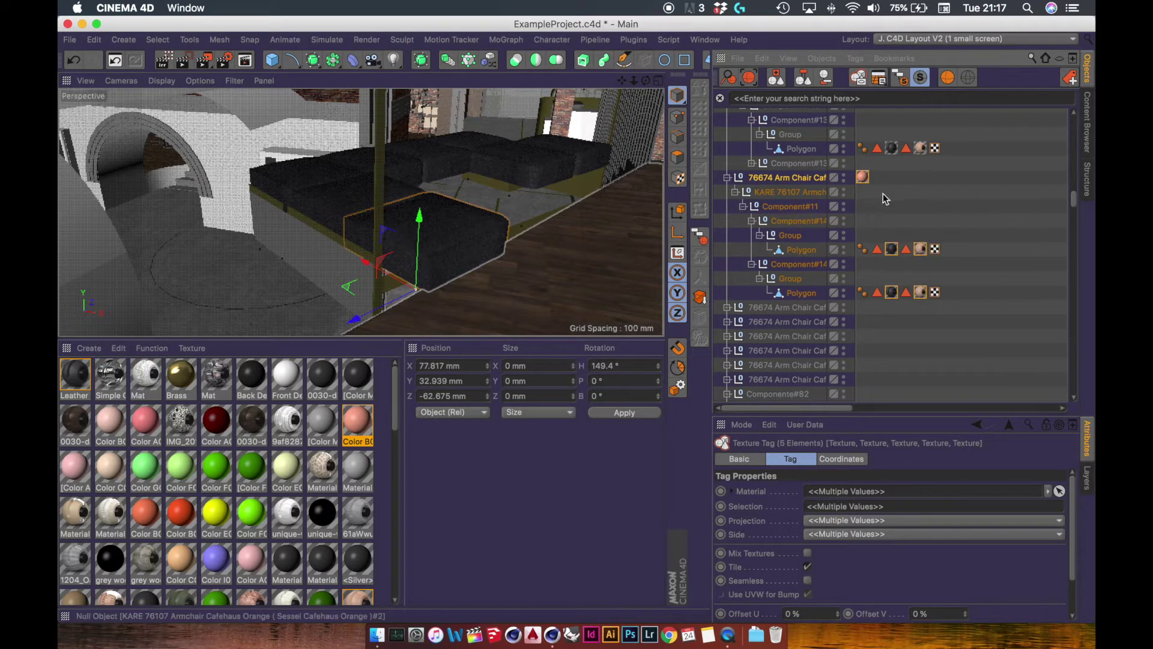
key(Delete)
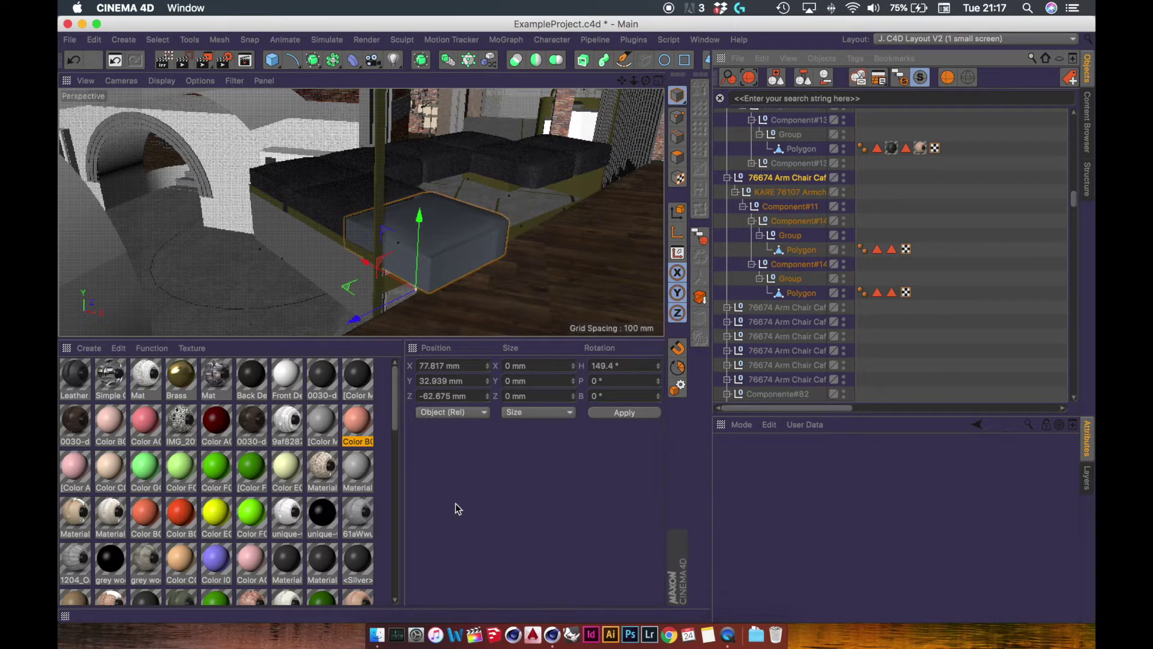
Try Leather 03 on the selected 76674 Arm Chair parent null, and undo the assignment
drag(80, 372, 808, 180)
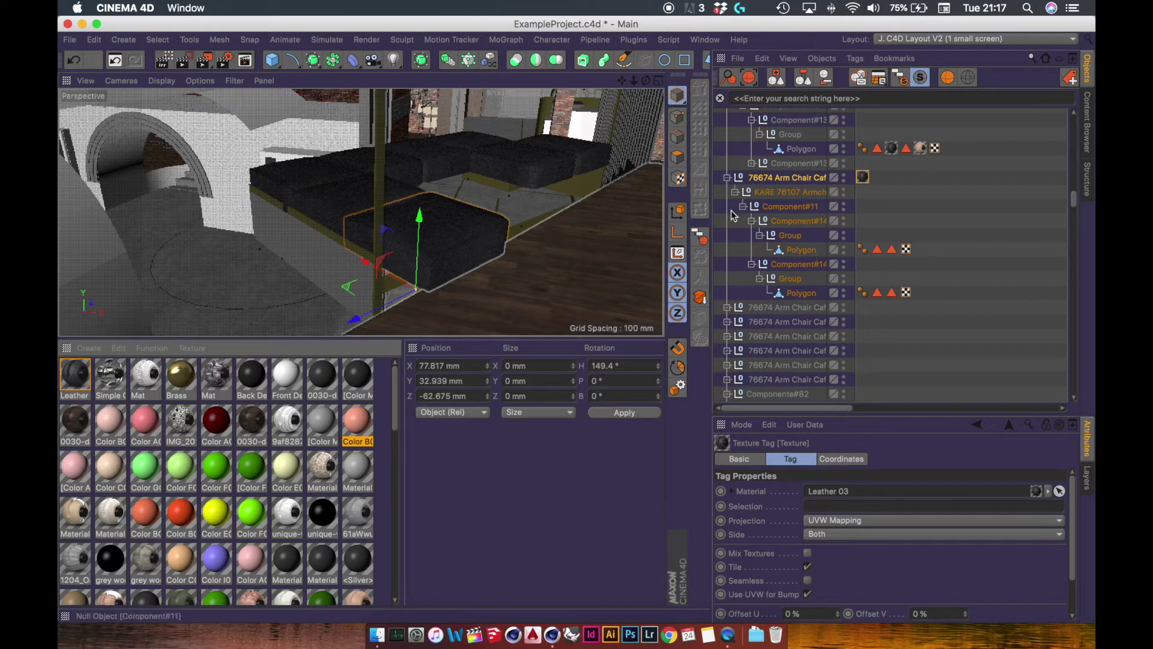
key(super+z)
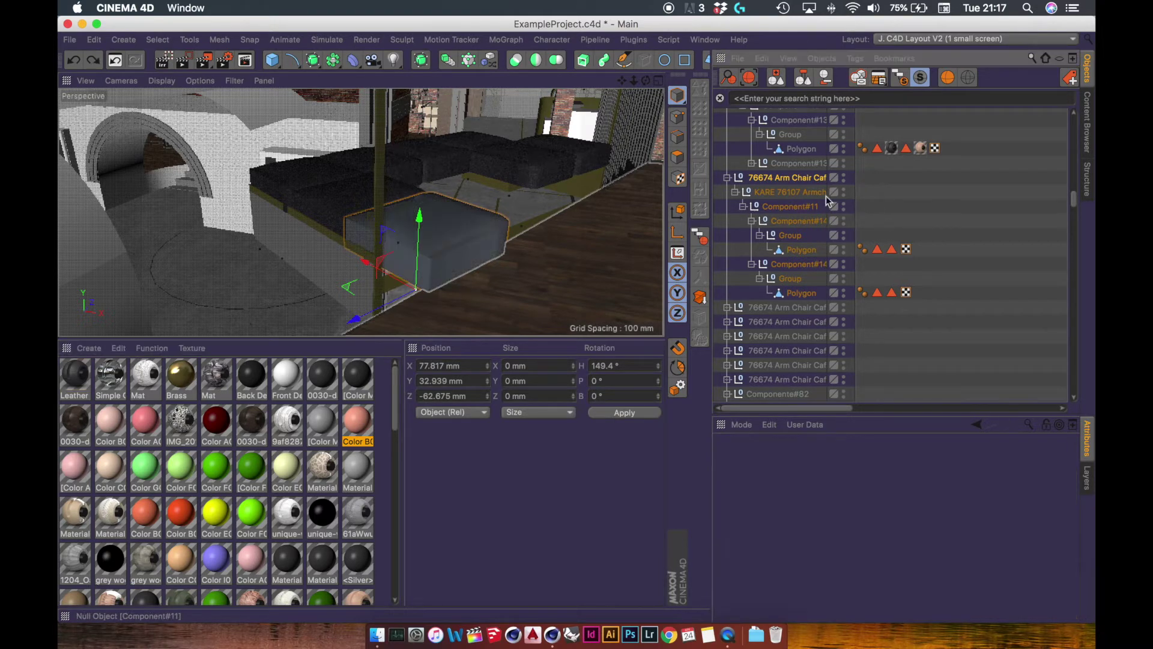
Collapse the Imported hierarchy and apply the Front Default material to the front sofa cushion in the viewport
drag(1075, 204, 1074, 127)
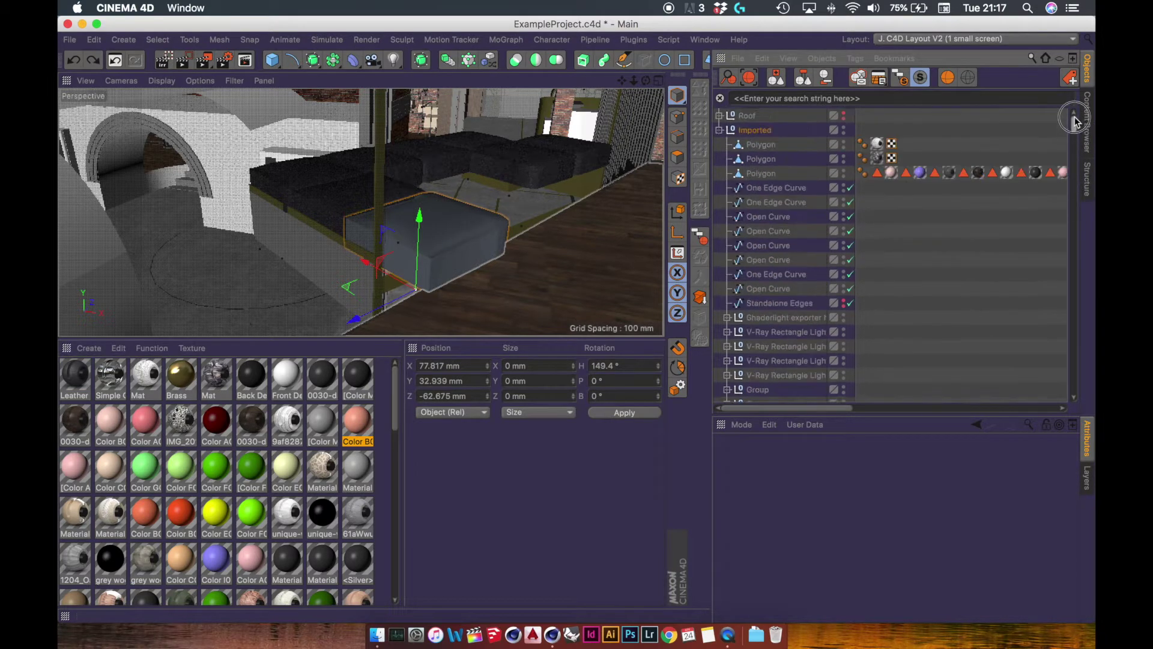
click(719, 130)
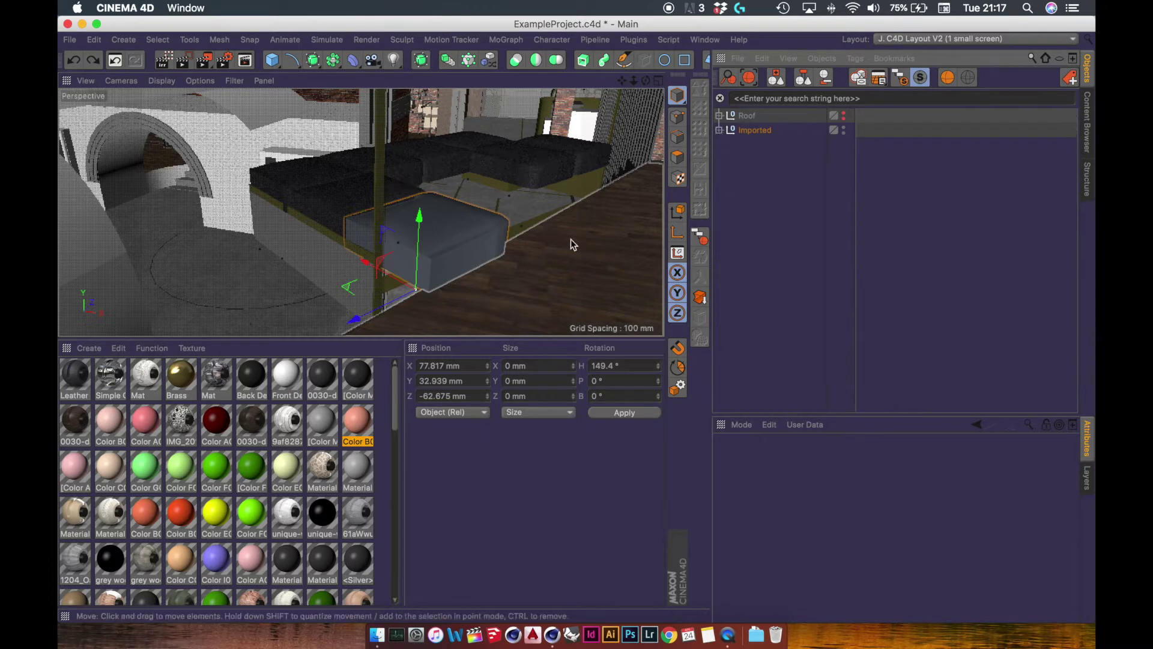
drag(291, 379, 439, 239)
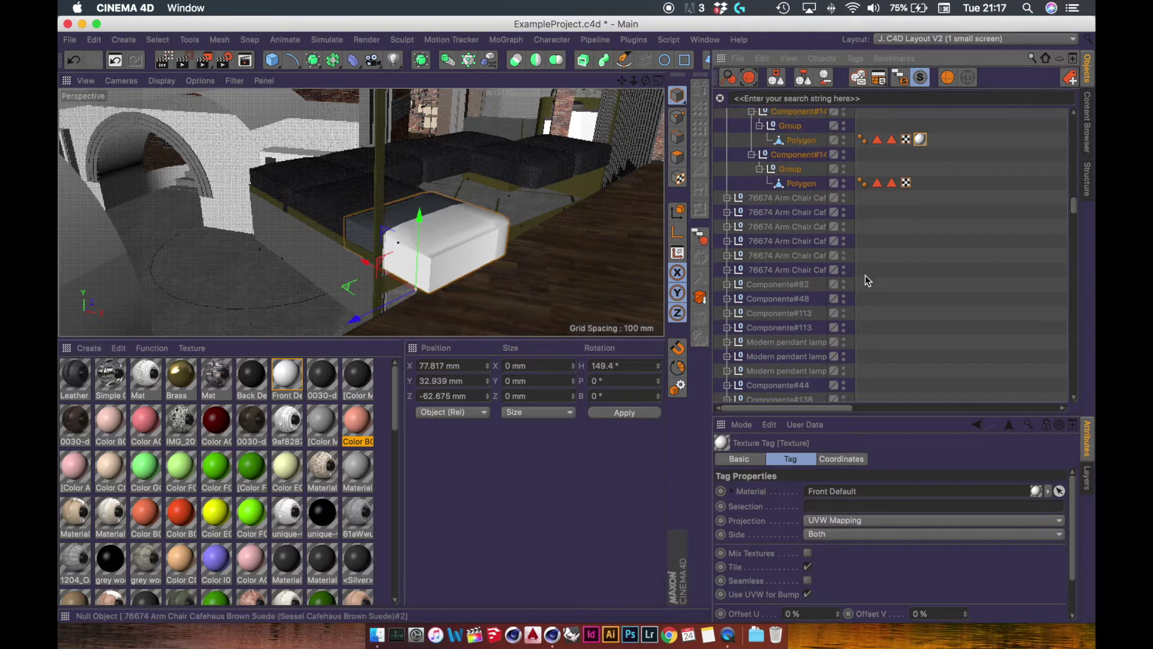
Move the Front Default texture tag from the cushion polygon up to its 76674 Arm Chair parent null
scroll(865, 280, up, 10)
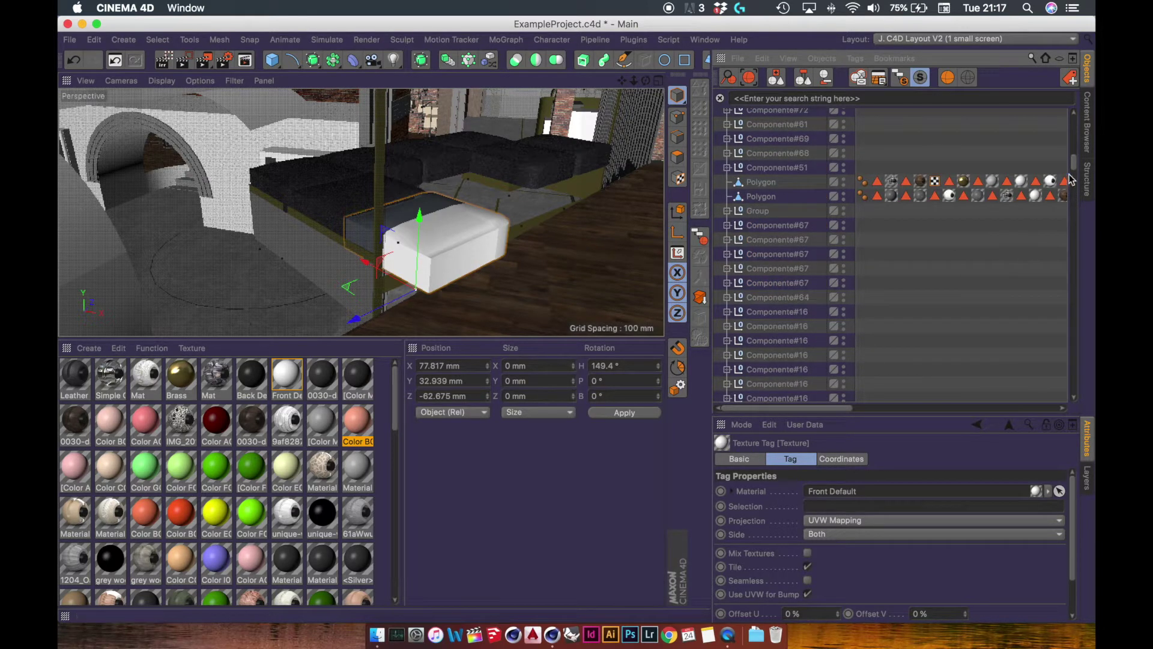
drag(1071, 179, 1071, 217)
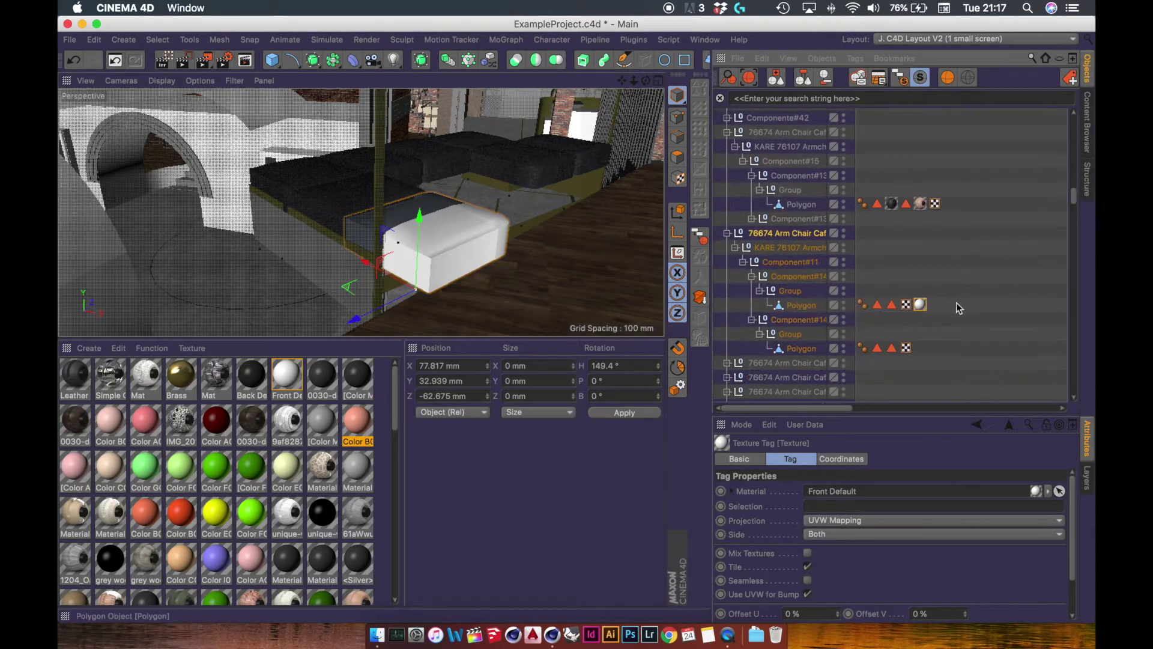
drag(865, 236, 863, 234)
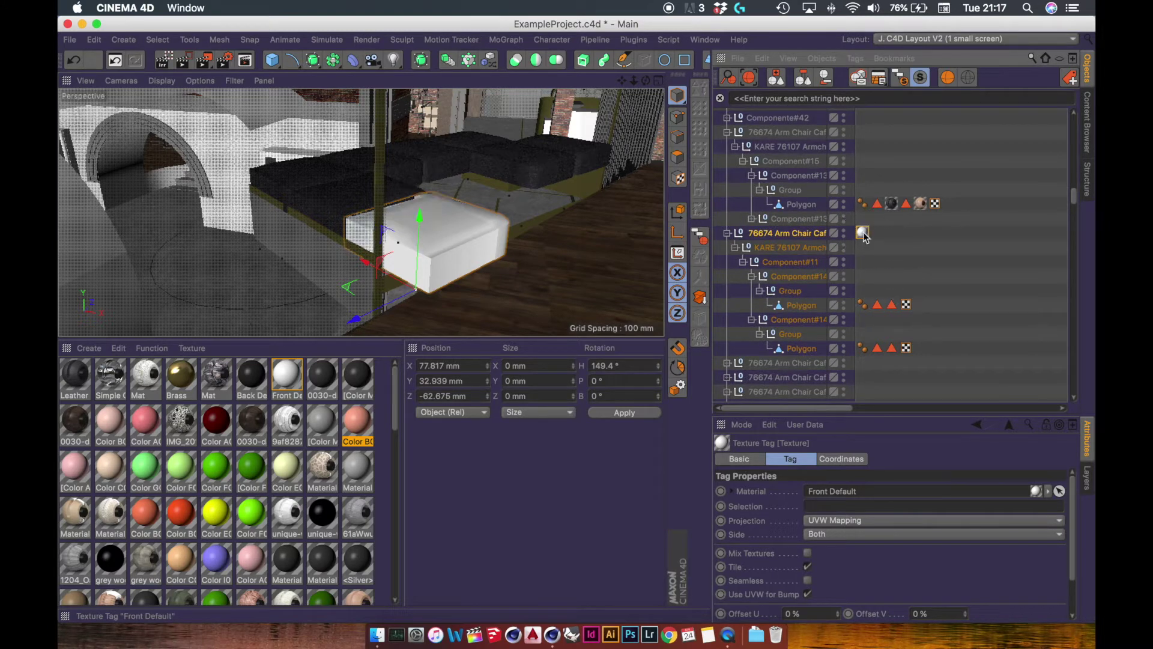
click(801, 348)
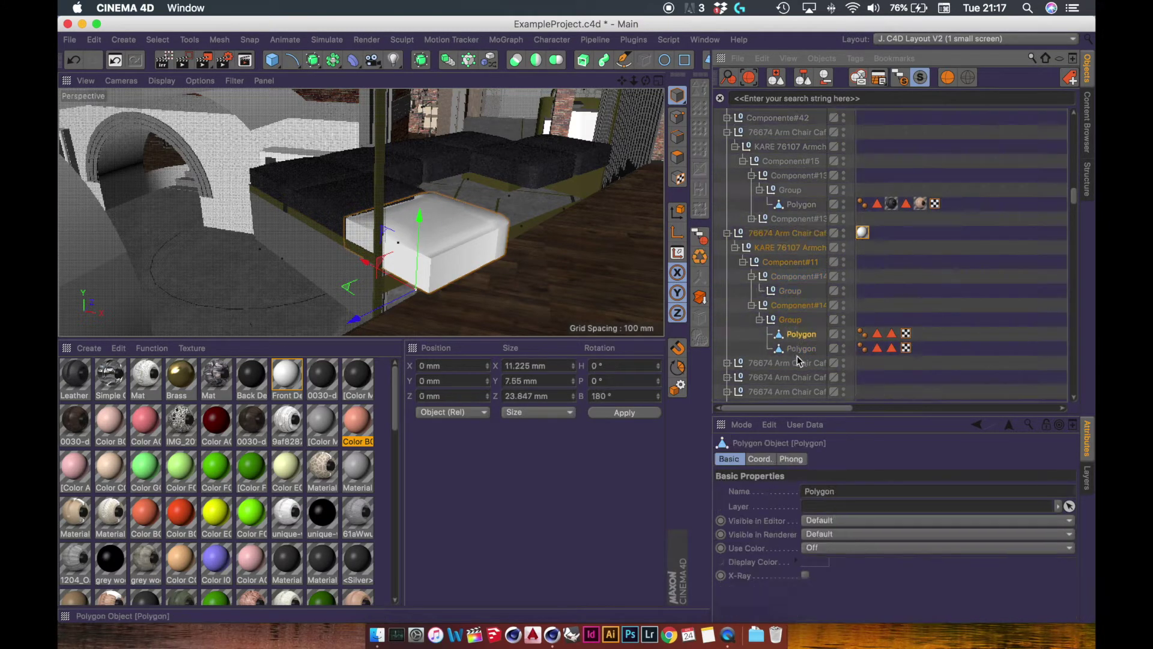
click(720, 235)
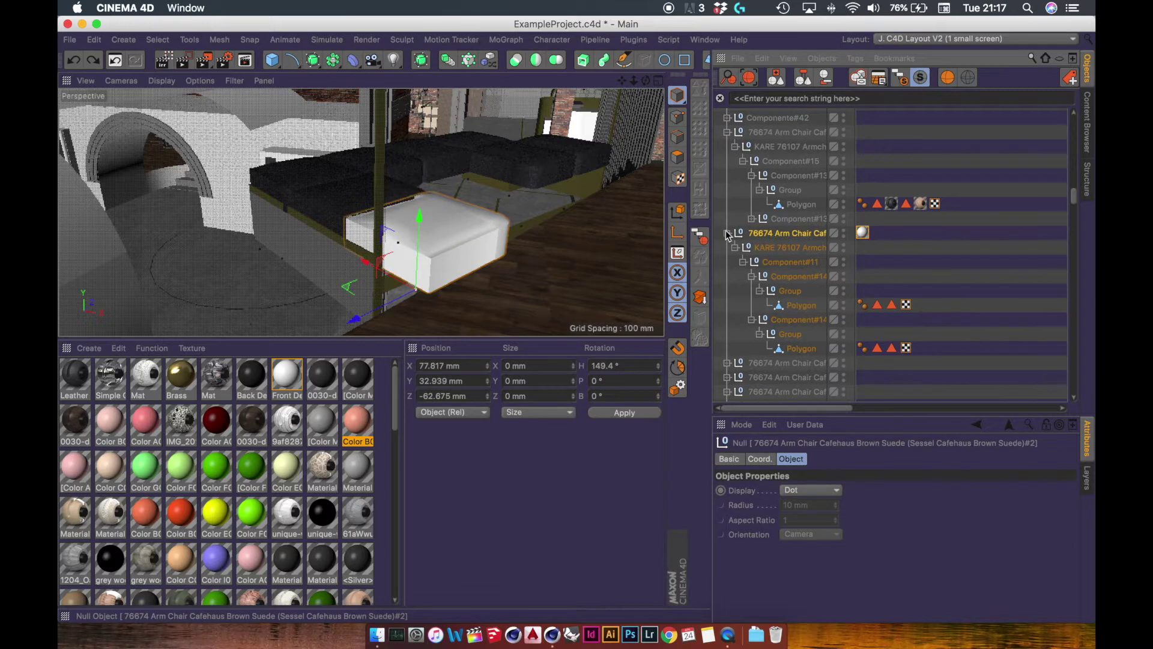
Undo the Front Default and Color B02 assignments on the 76674 Arm Chair null, and expand it to show its child polygons
click(727, 234)
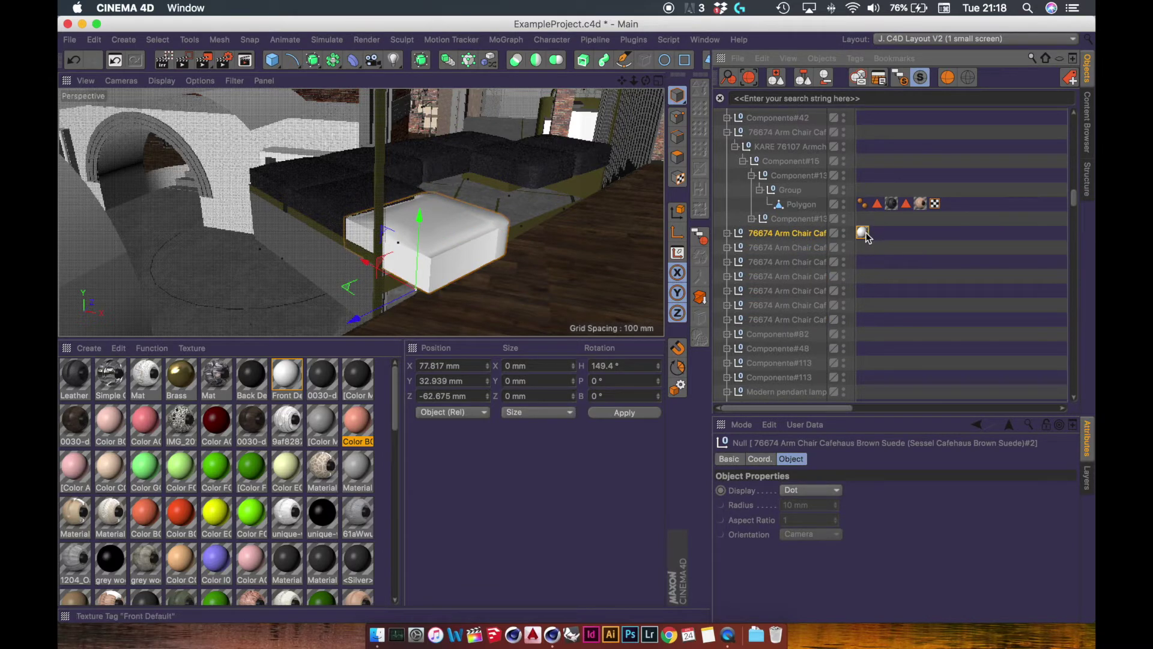
key(super+z)
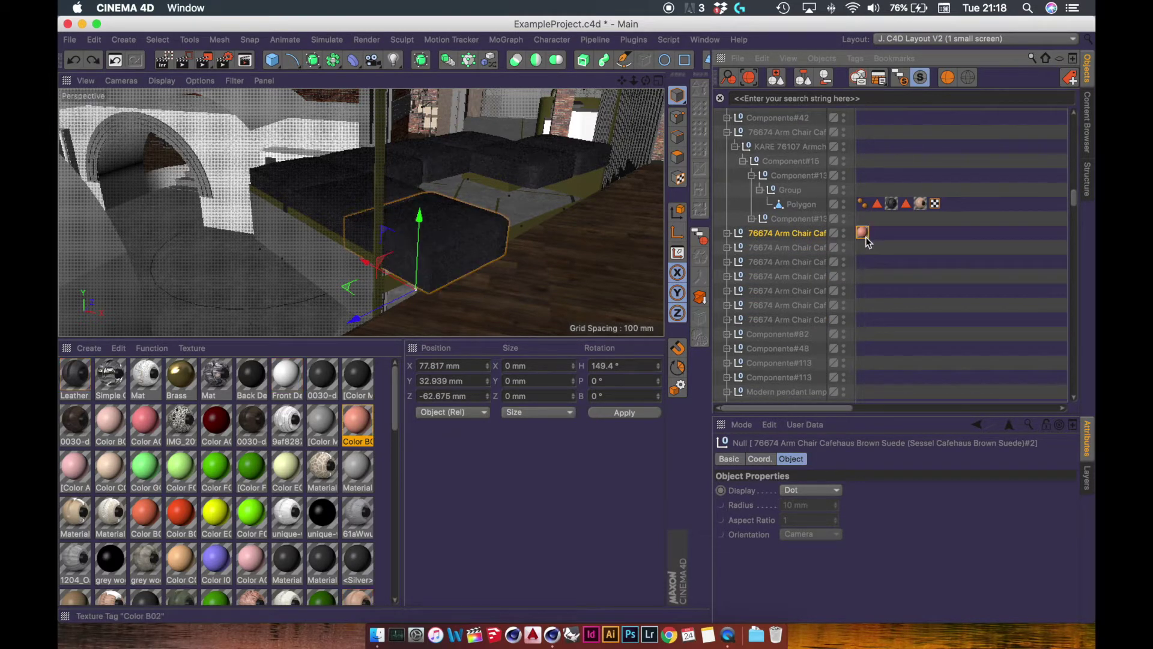
key(Delete)
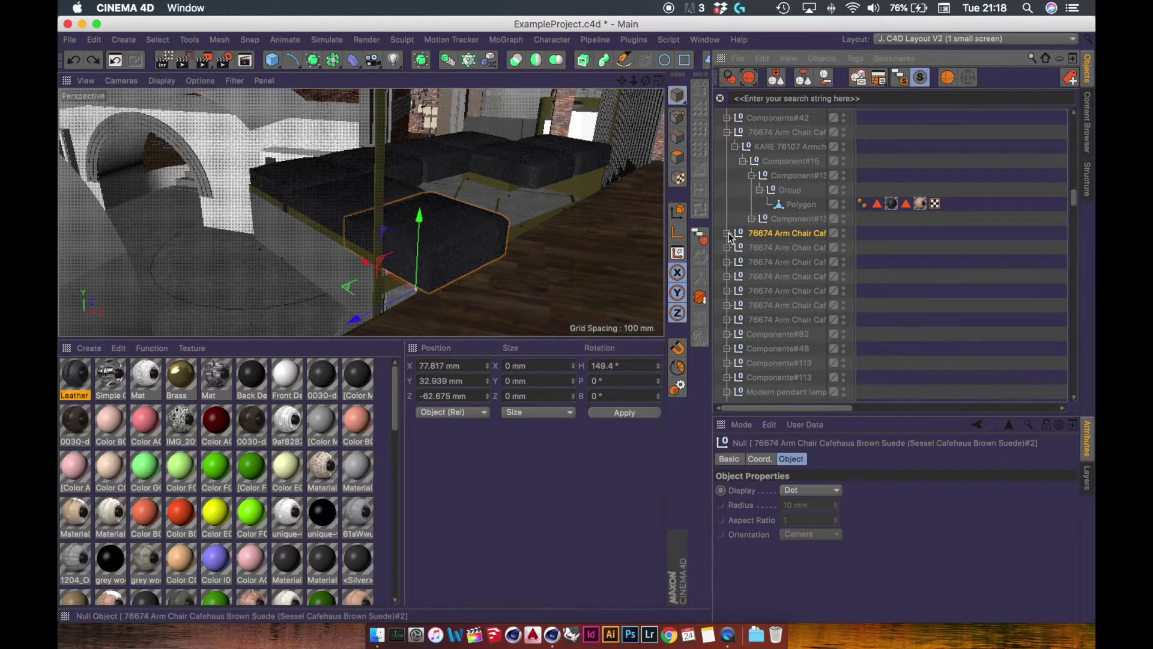
click(727, 233)
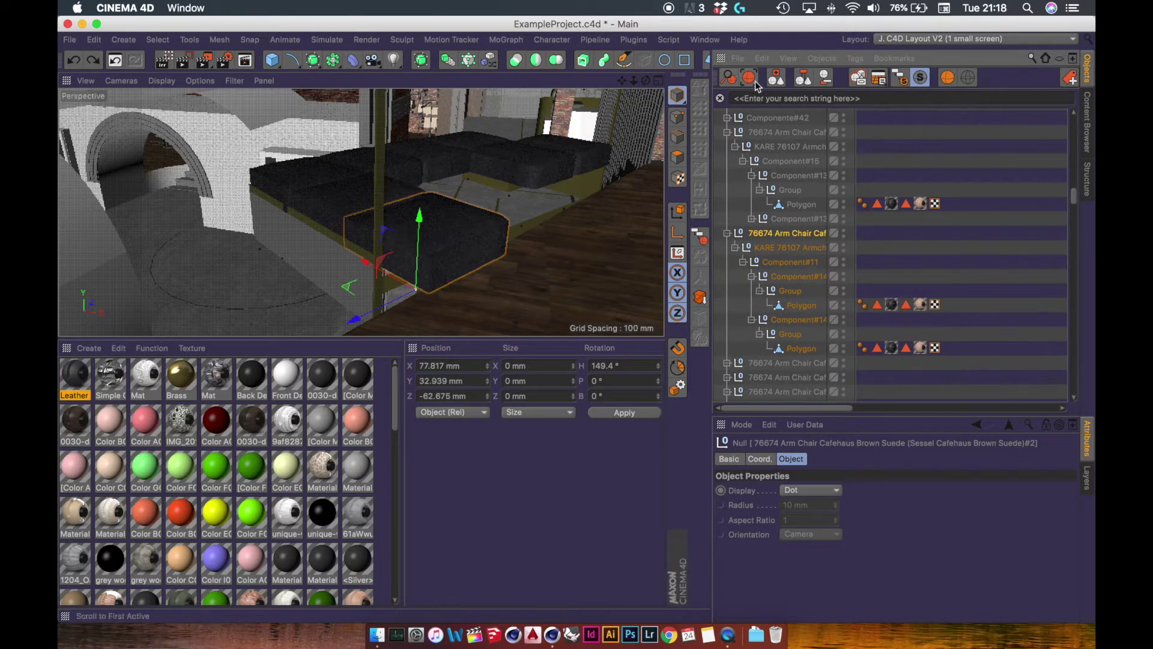
Collapse the whole object hierarchy to the Roof and Imported nulls, and deselect everything
scroll(769, 168, up, 10)
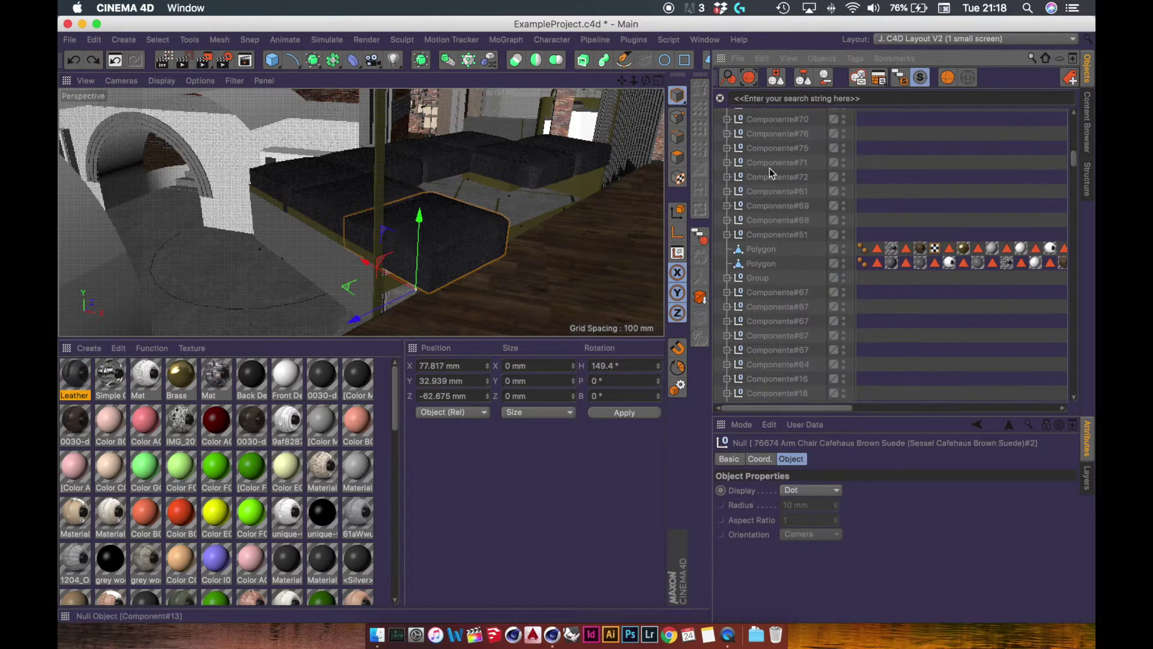
click(775, 77)
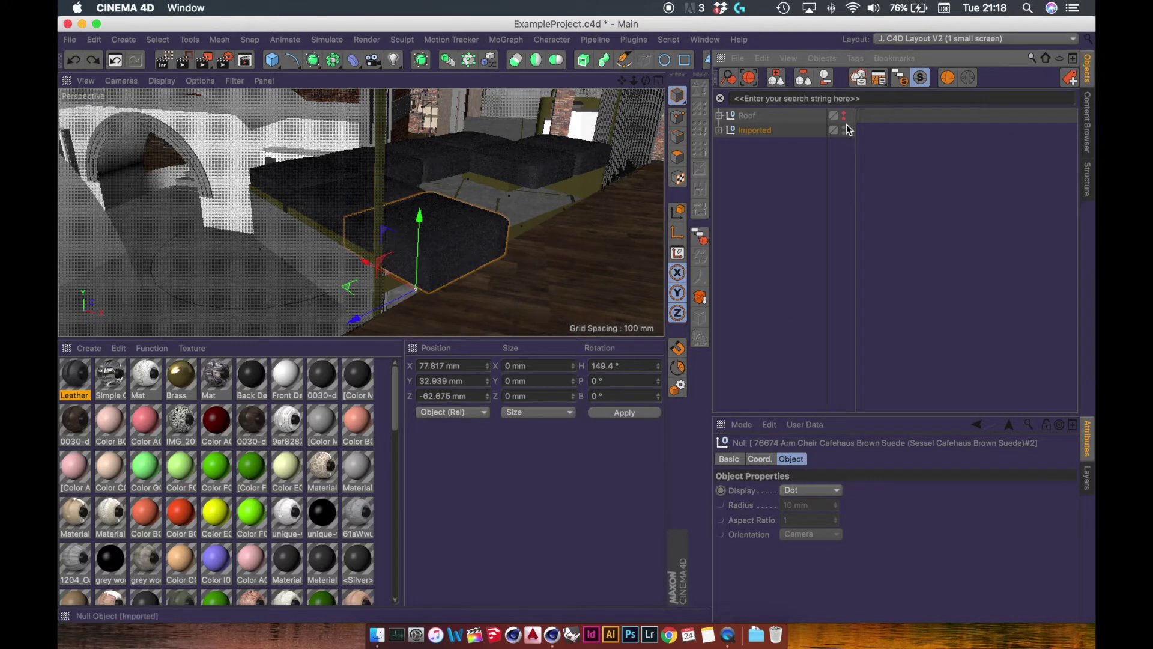
click(912, 151)
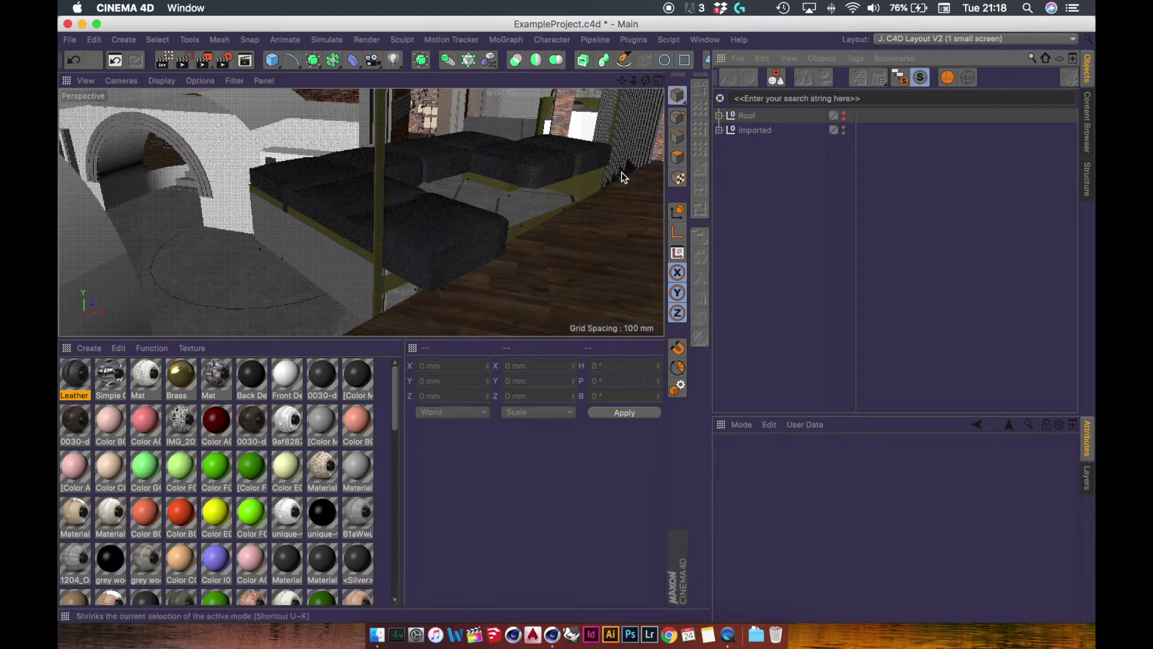
Apply the green [Color F07]1 material to the large brass sphere inside the grey frame in the viewport
alt+drag(475, 203, 472, 152)
alt+drag(457, 252, 444, 119)
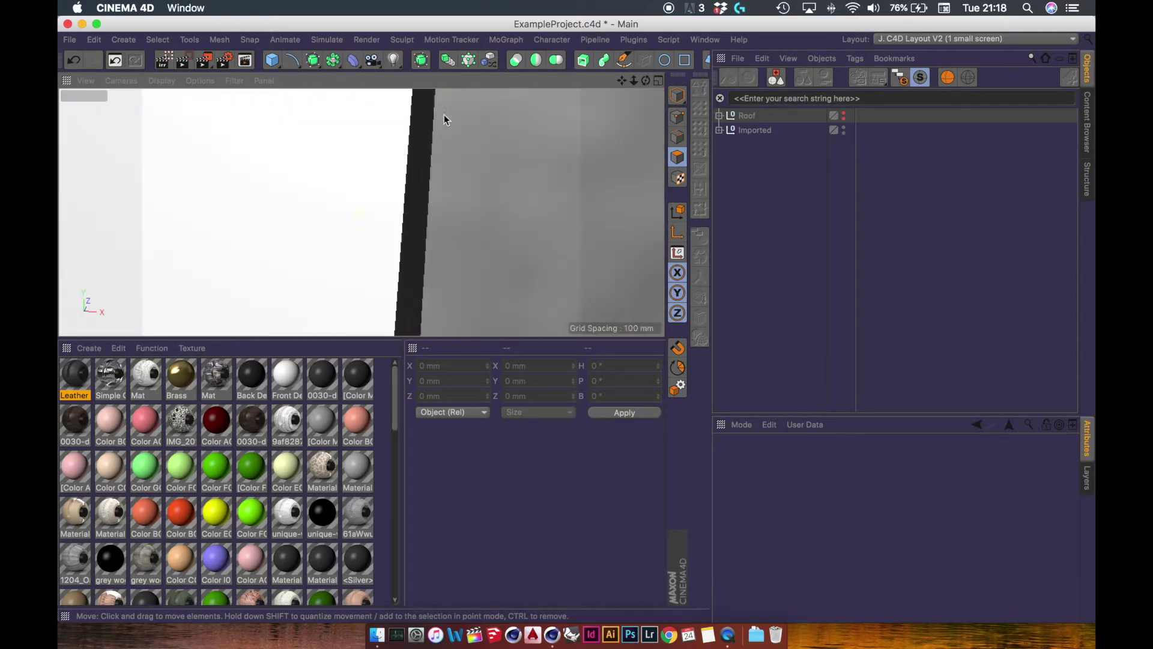
mouse_move(438, 234)
alt+mouse_down()
mouse_move(271, 334)
mouse_move(406, 236)
mouse_move(507, 237)
mouse_move(542, 4)
mouse_move(489, 236)
mouse_move(394, 250)
mouse_move(481, 163)
mouse_move(462, 197)
mouse_move(451, 180)
mouse_move(439, 189)
mouse_move(481, 160)
mouse_move(432, 201)
mouse_move(543, 142)
mouse_move(407, 253)
mouse_move(481, 228)
mouse_move(461, 248)
mouse_move(556, 254)
mouse_move(582, 180)
mouse_move(405, 207)
mouse_move(390, 153)
alt+mouse_up()
scroll(495, 218, up, 10)
drag(251, 467, 384, 149)
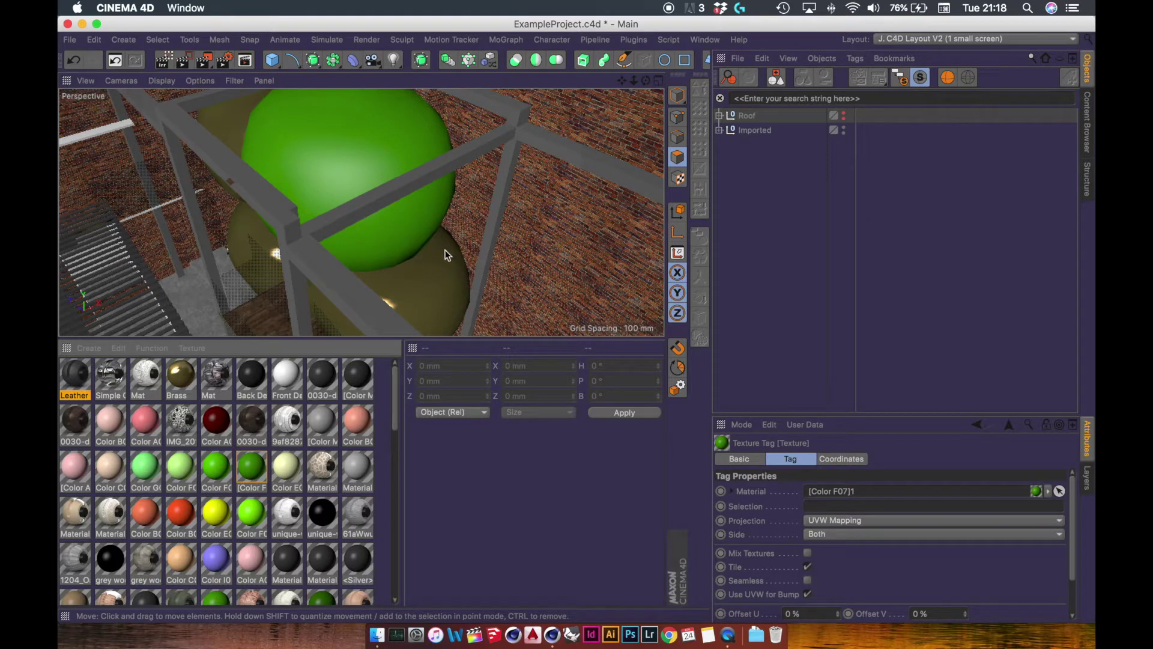
Select the sphere, locate its Polygon object in the hierarchy, and move its Brass texture tag after the green [Color F07]1 tag
click(300, 118)
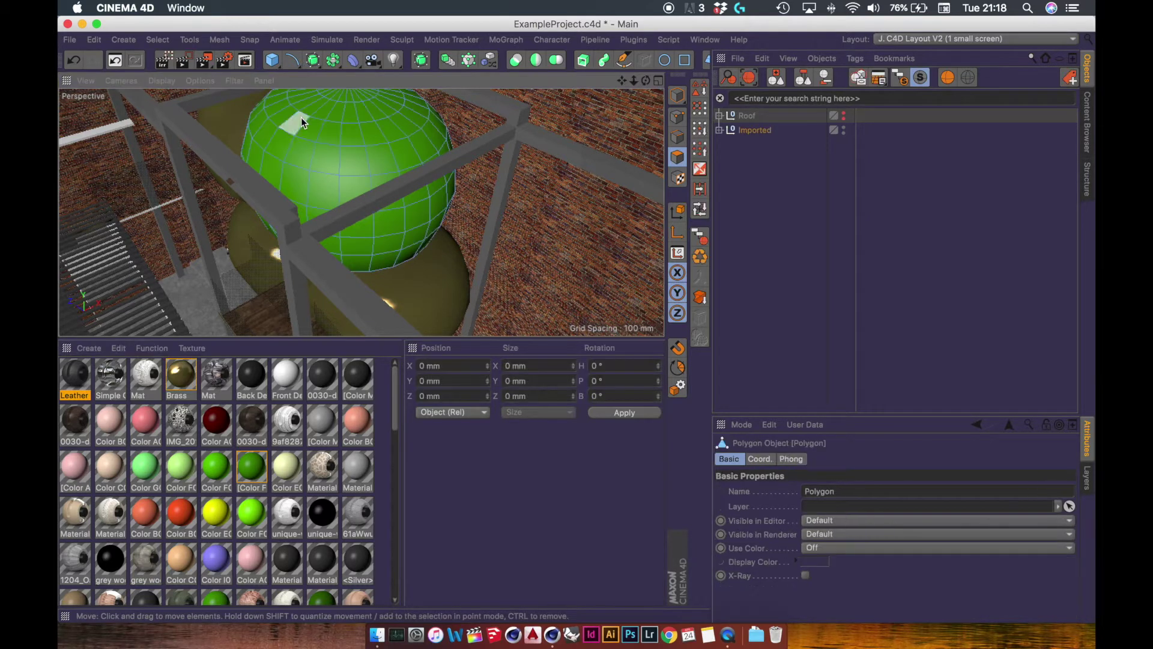
click(739, 84)
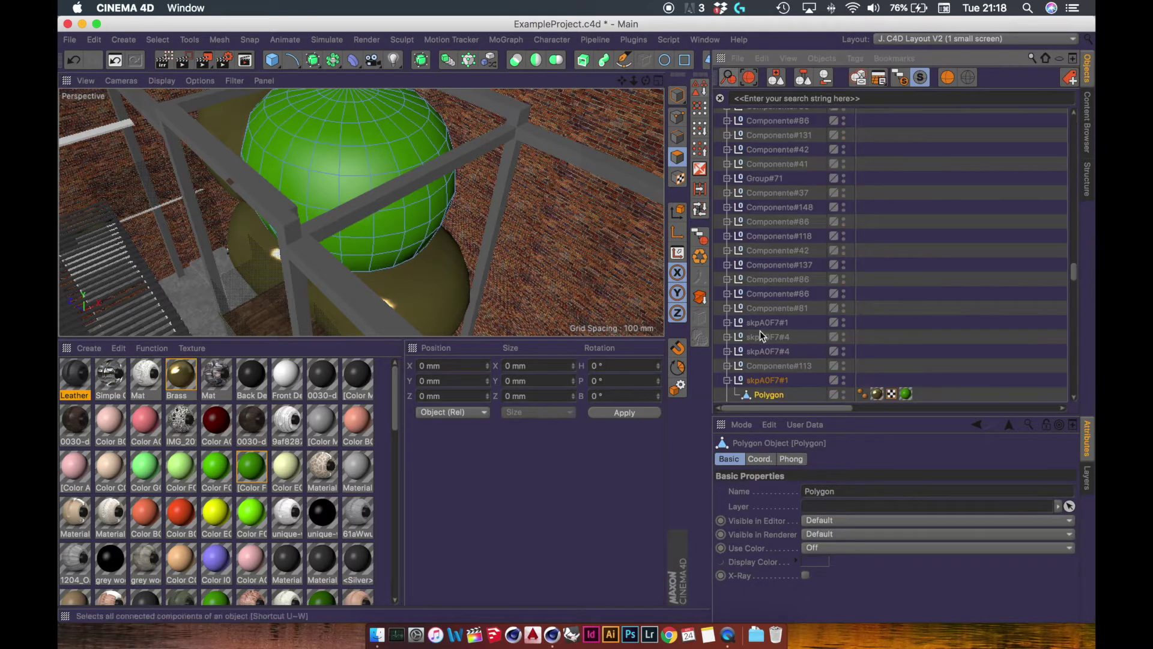
click(906, 394)
scroll(883, 372, down, 3)
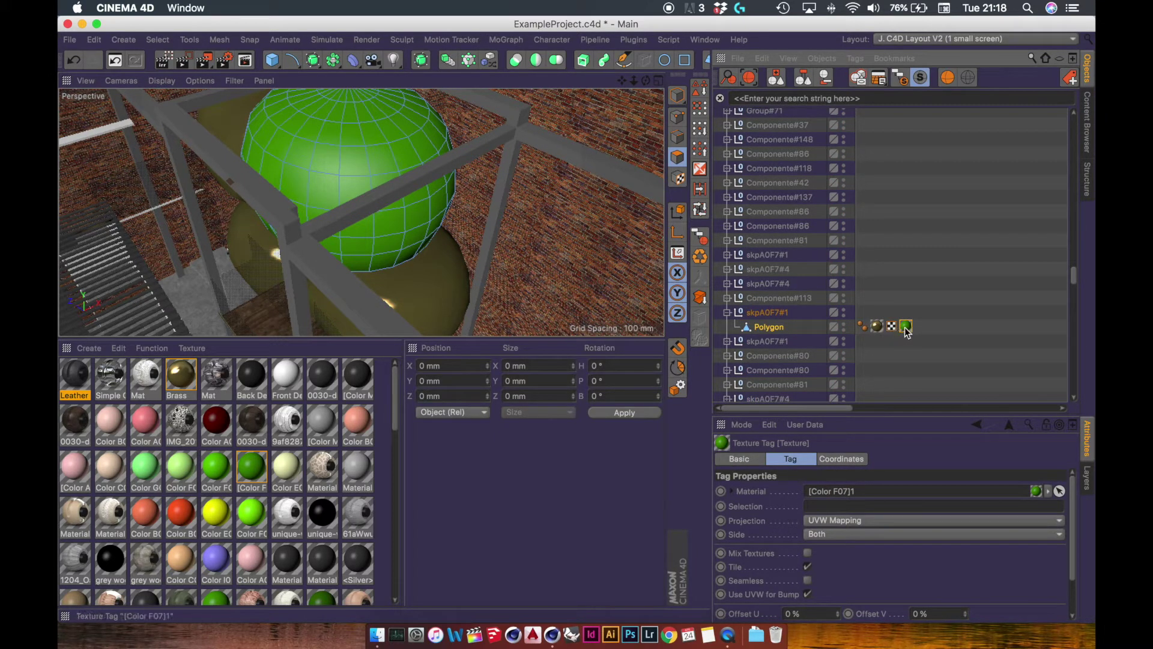
drag(880, 327, 921, 334)
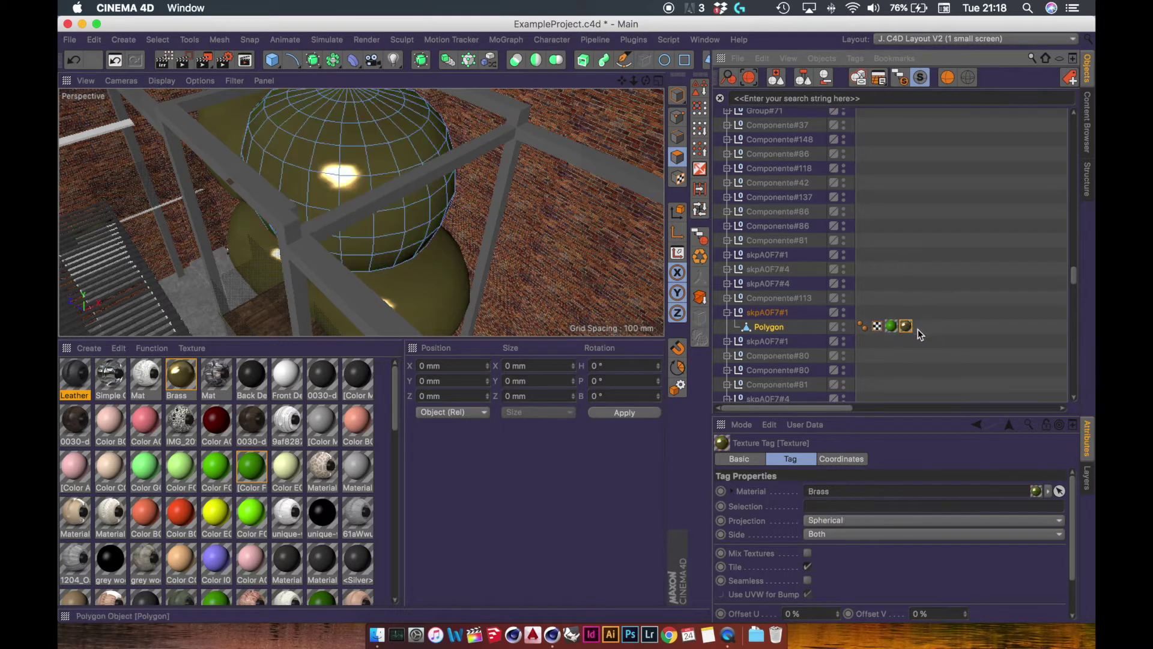
Delete the green [Color F07]1 texture tag from the sphere's Polygon object, keeping the Brass tag
click(908, 328)
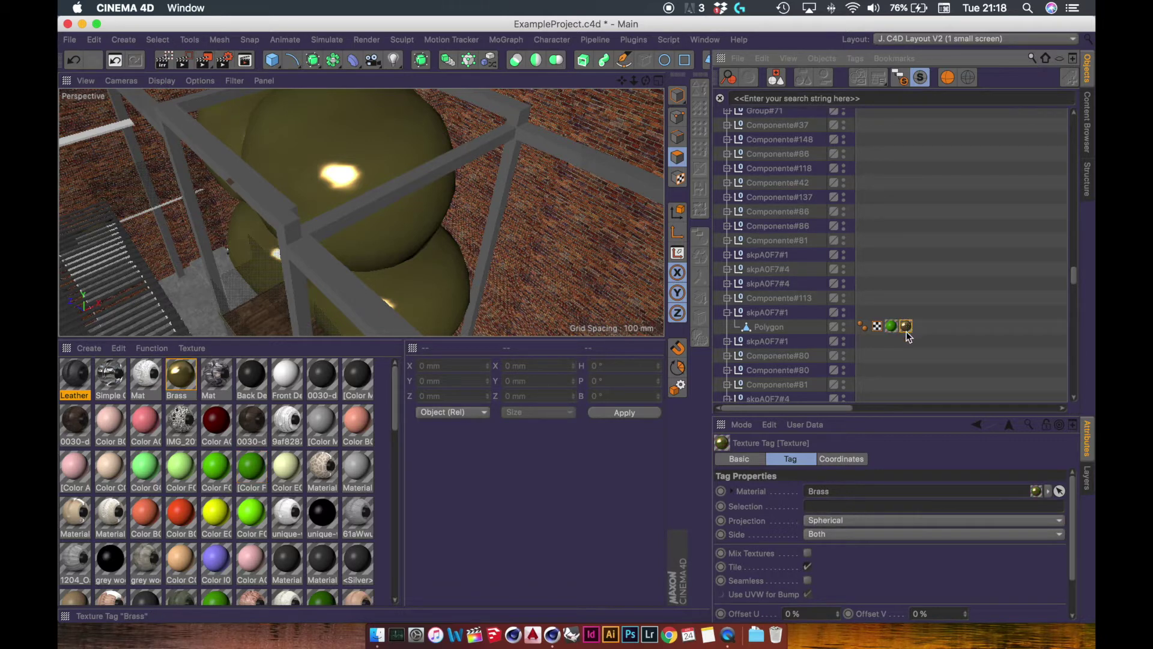
click(892, 327)
key(Delete)
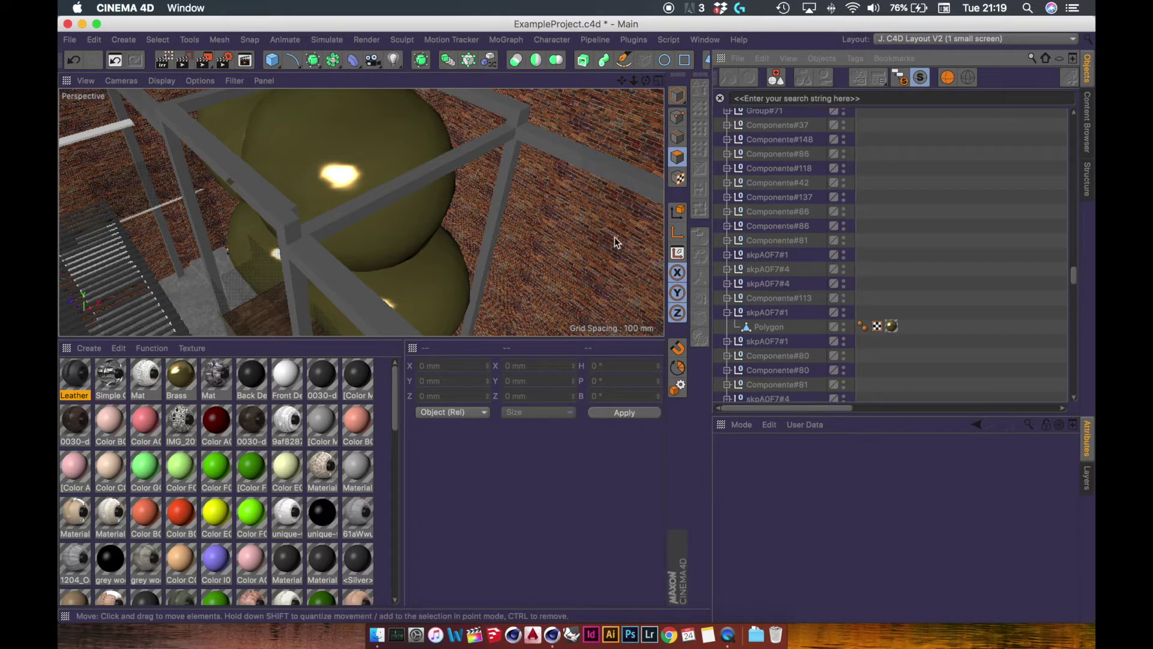
Switch to Model mode and select the brick wall object to highlight its assigned materials
alt+right_drag(565, 304, 587, 261)
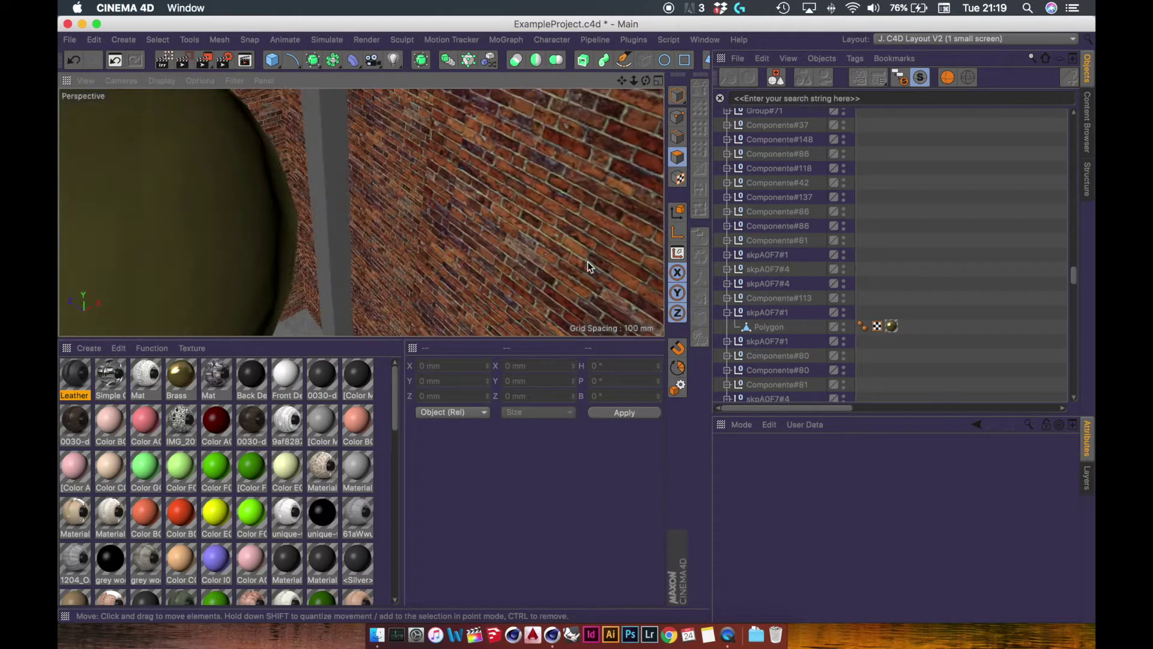
alt+drag(543, 273, 595, 228)
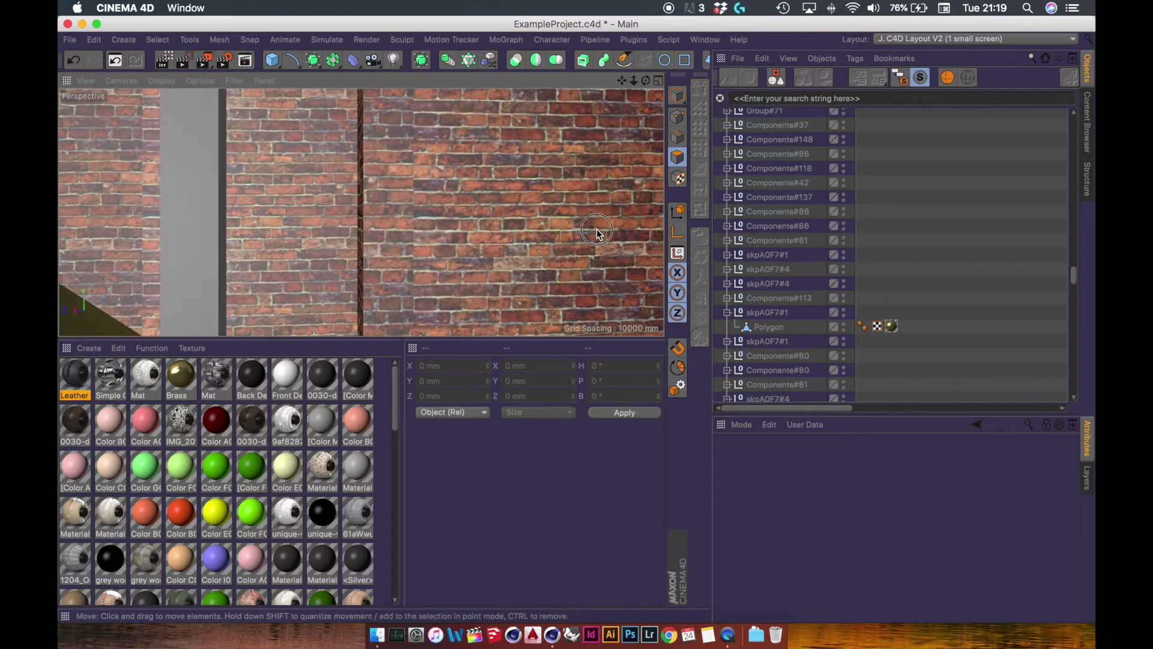
alt+middle_drag(595, 228, 483, 200)
mouse_move(451, 233)
alt+mouse_down()
mouse_move(412, 244)
mouse_move(385, 276)
mouse_move(520, 250)
mouse_move(407, 269)
mouse_move(420, 180)
mouse_move(434, 247)
mouse_move(453, 237)
mouse_move(445, 264)
mouse_move(430, 204)
mouse_move(421, 235)
alt+mouse_up()
scroll(393, 392, down, 2)
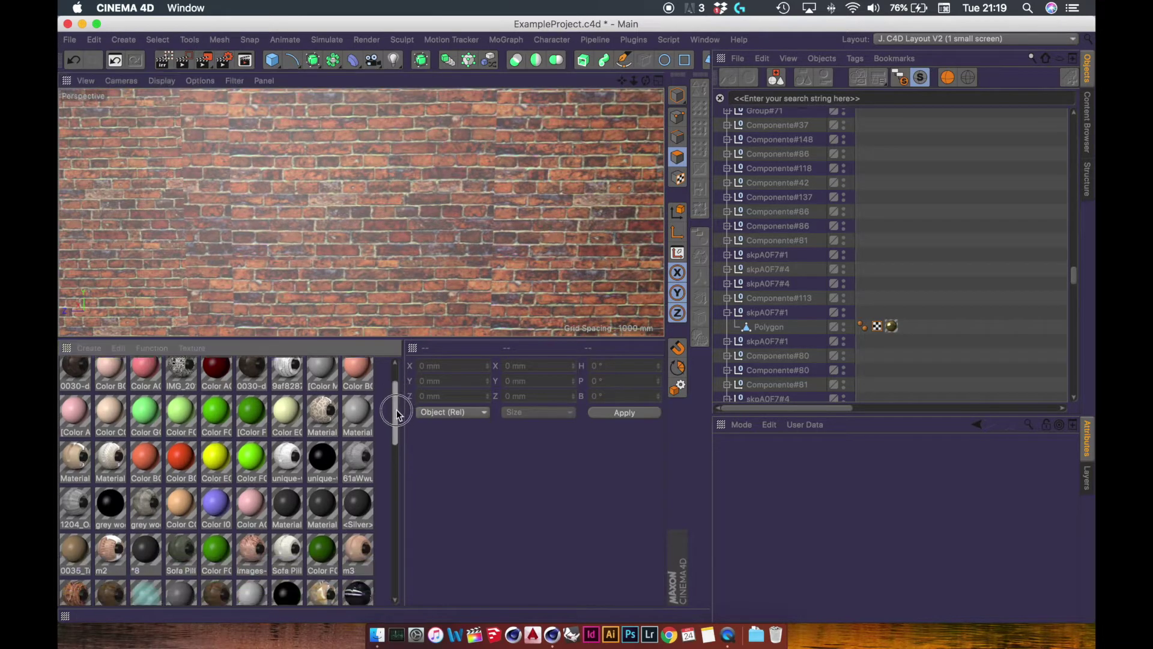
click(677, 95)
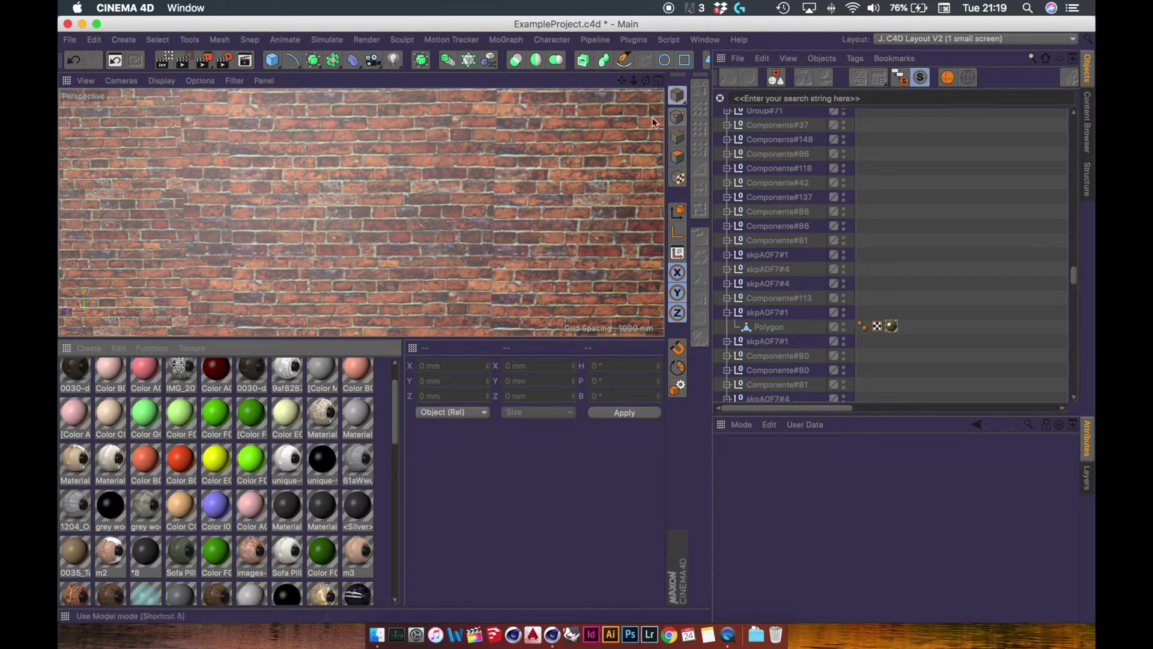
click(492, 173)
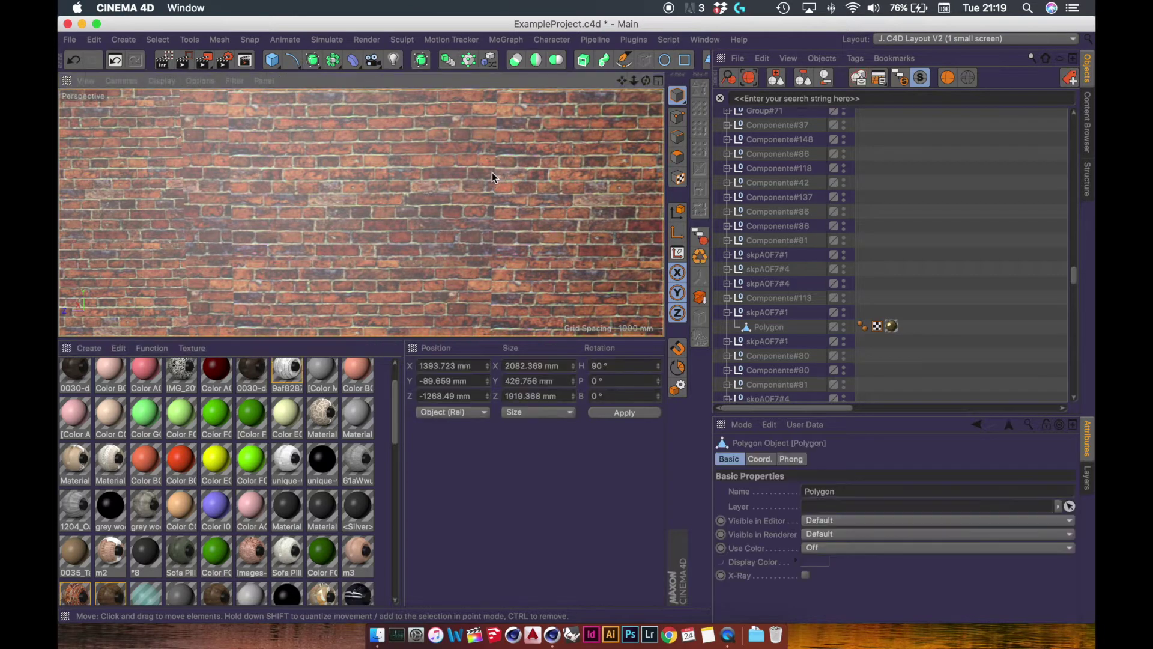
Move the 800px_COLOURBOX1927275 brick material to the start of the material list
drag(394, 411, 399, 461)
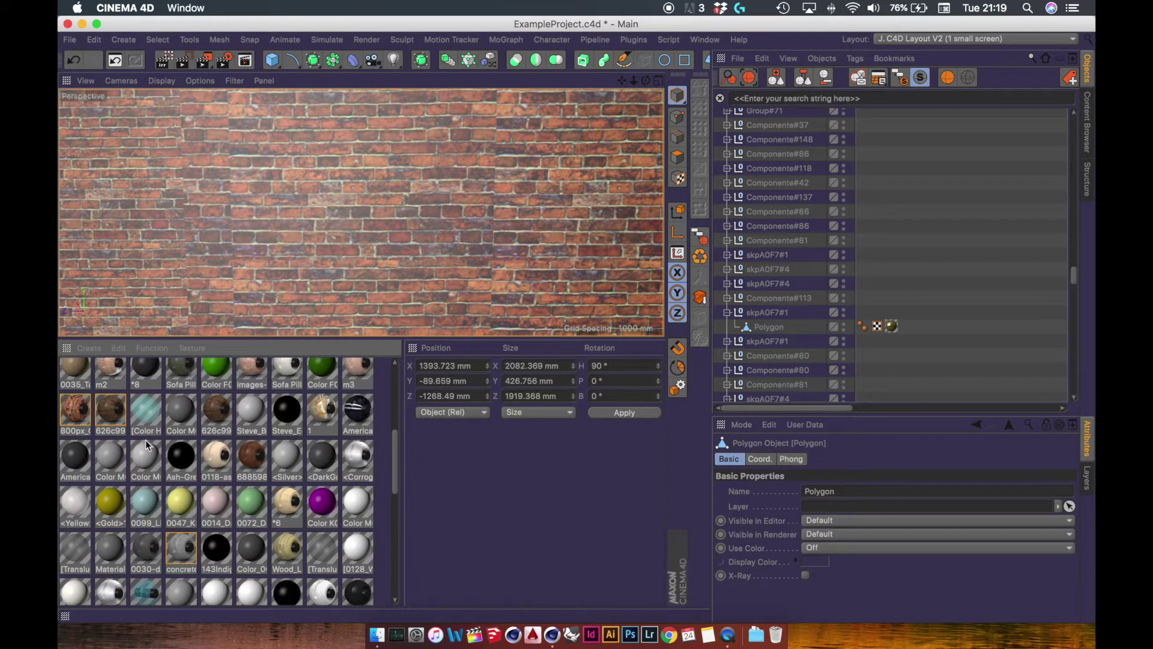
click(74, 415)
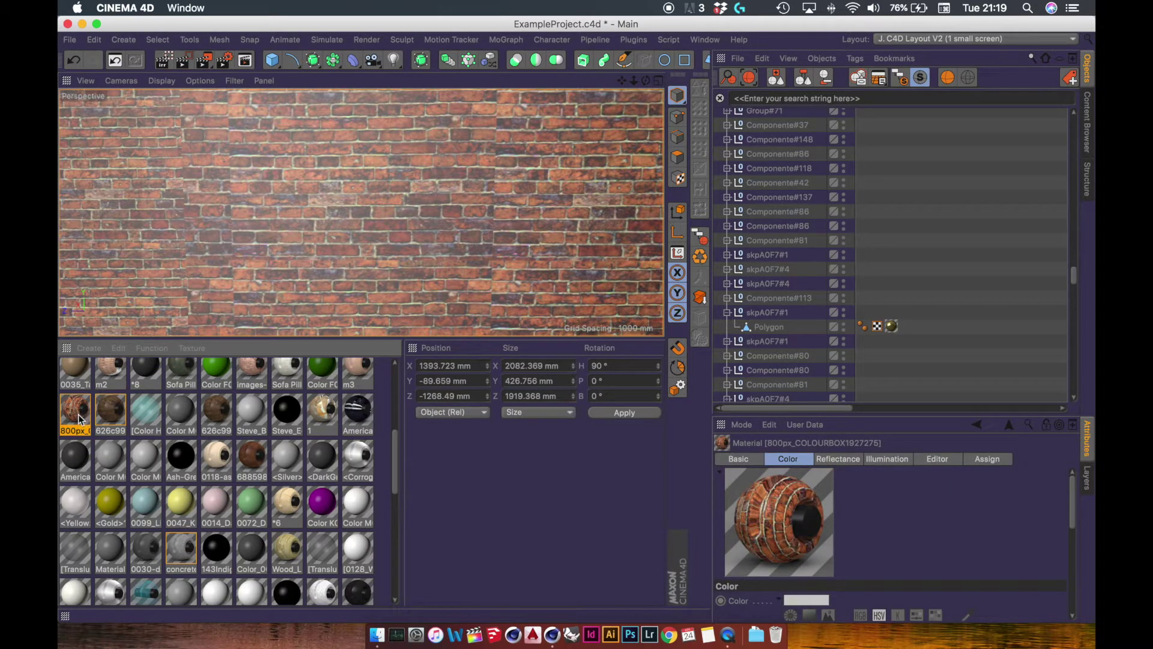
drag(79, 414, 62, 386)
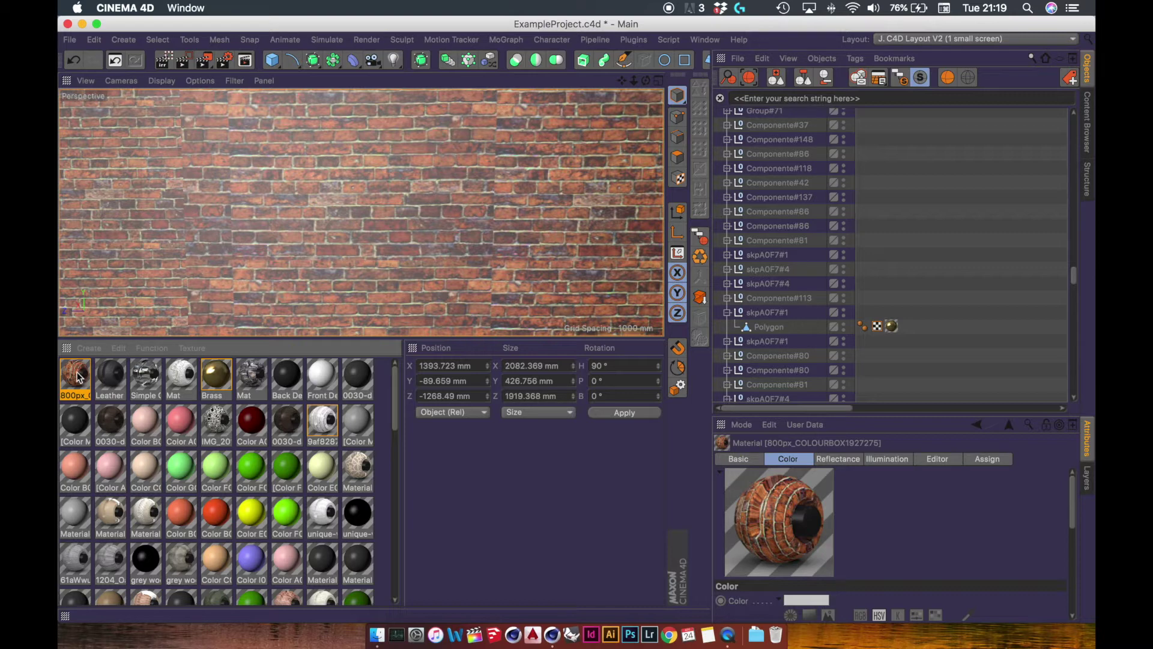
Open the Color channel of the 800px_COLOURBOX1927275 material and start loading a new texture image
double_click(77, 374)
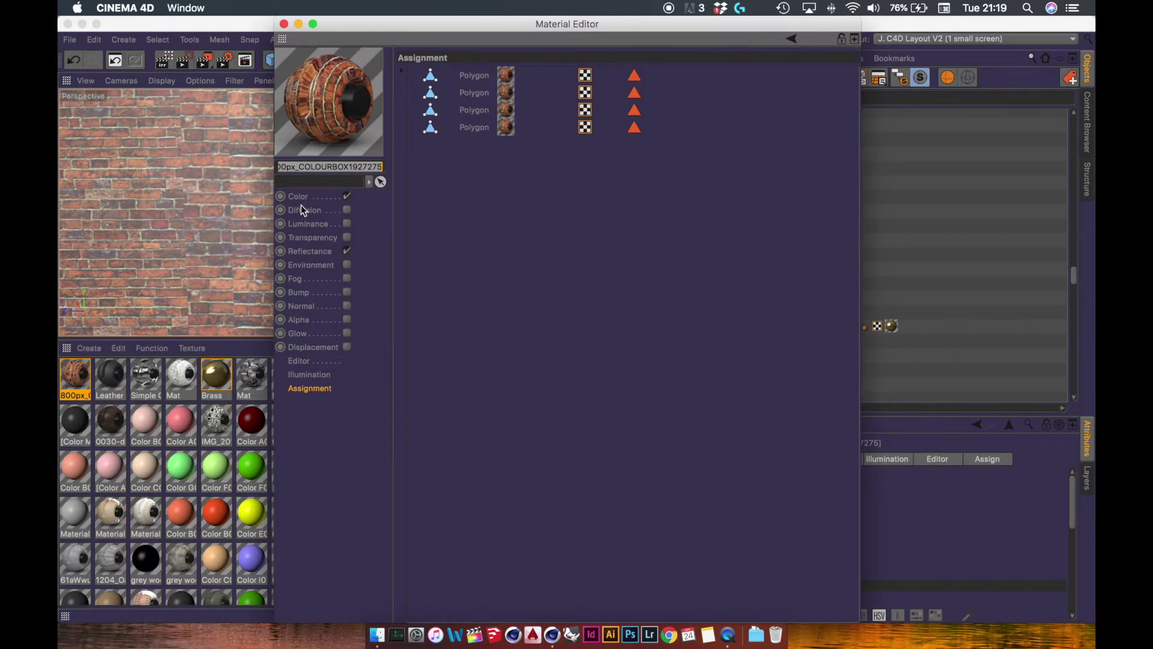
click(299, 196)
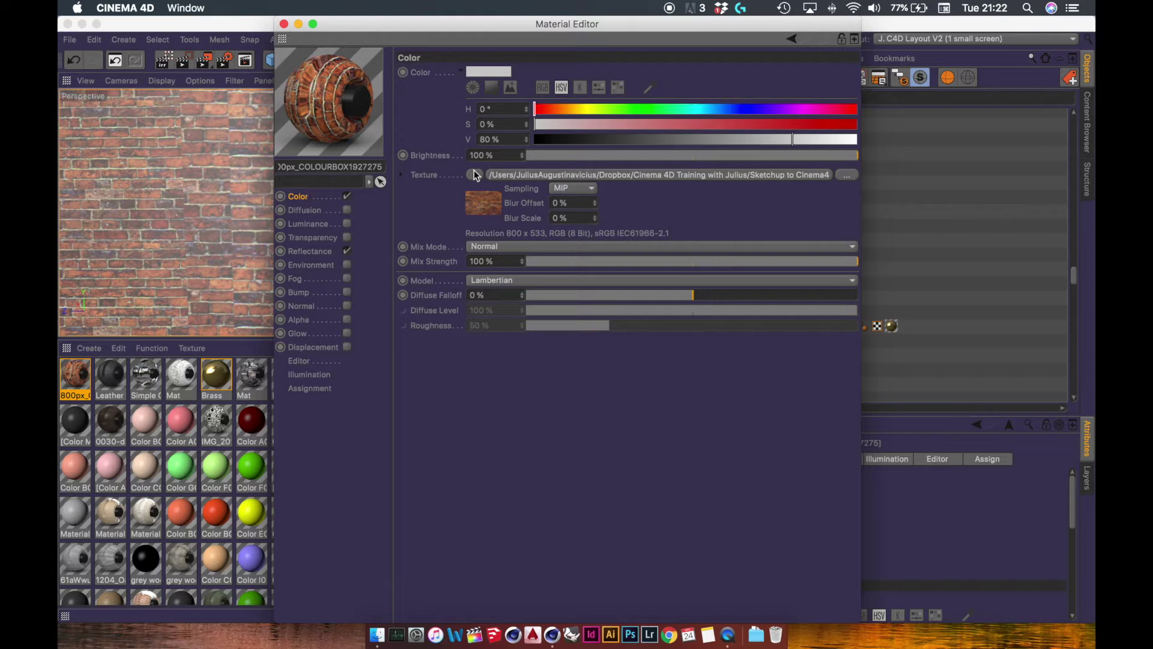
click(475, 175)
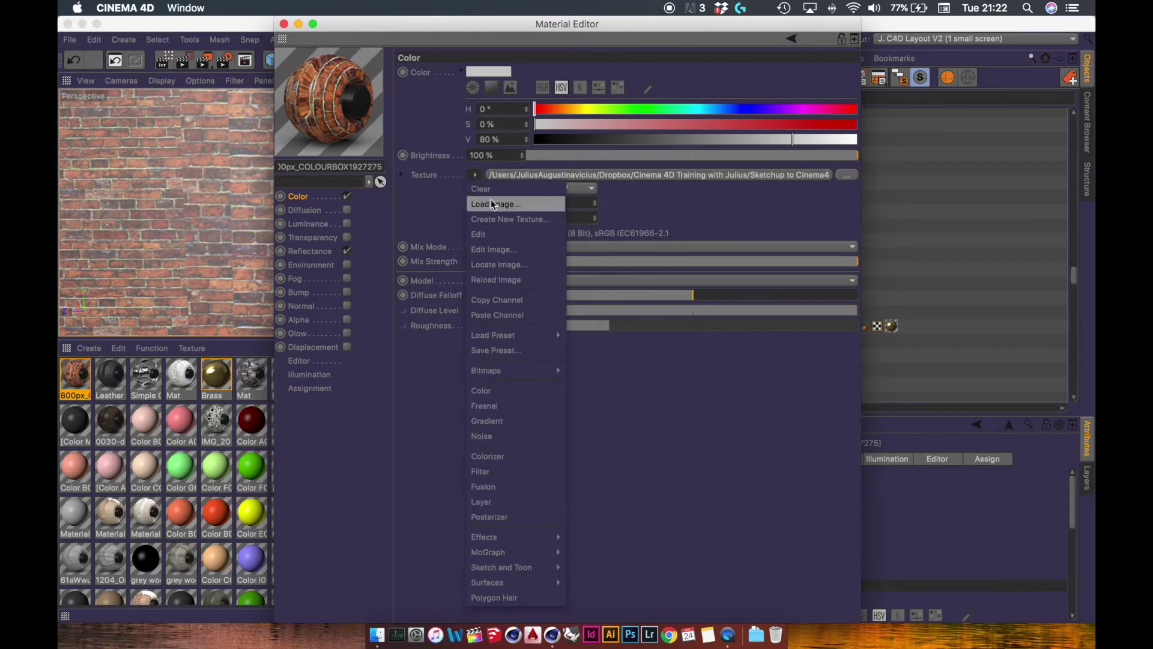
click(475, 175)
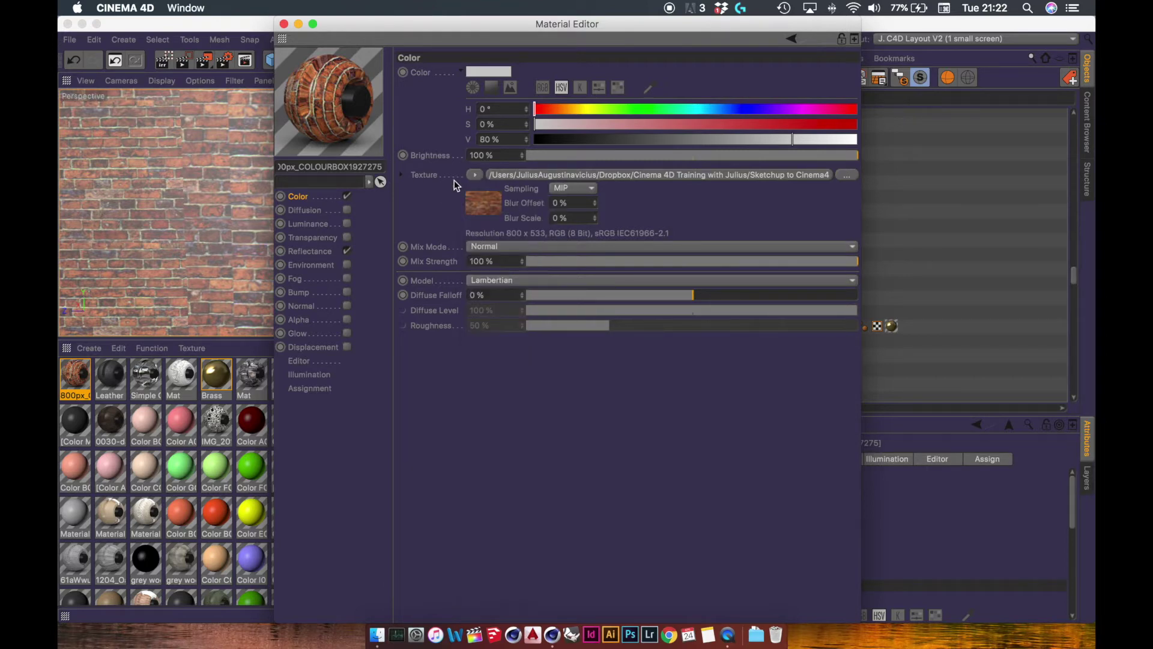
click(474, 175)
click(488, 204)
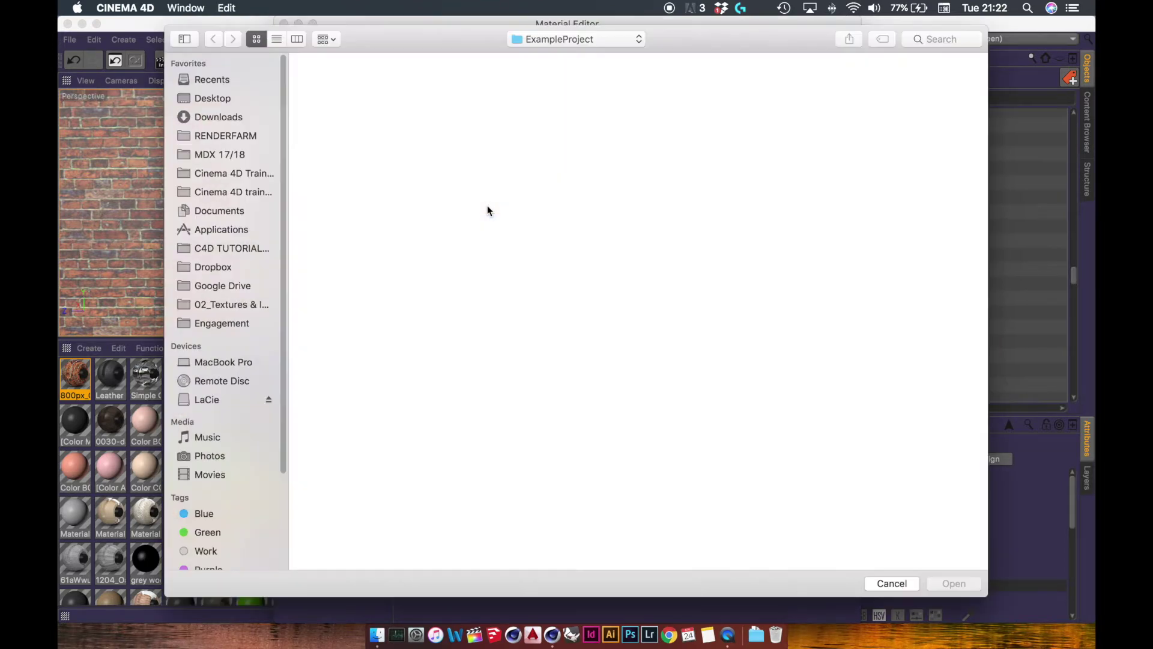
Browse the LaCie drive in column view to the 02_Textures & Images folder inside DESIGN LIBRARY
click(204, 400)
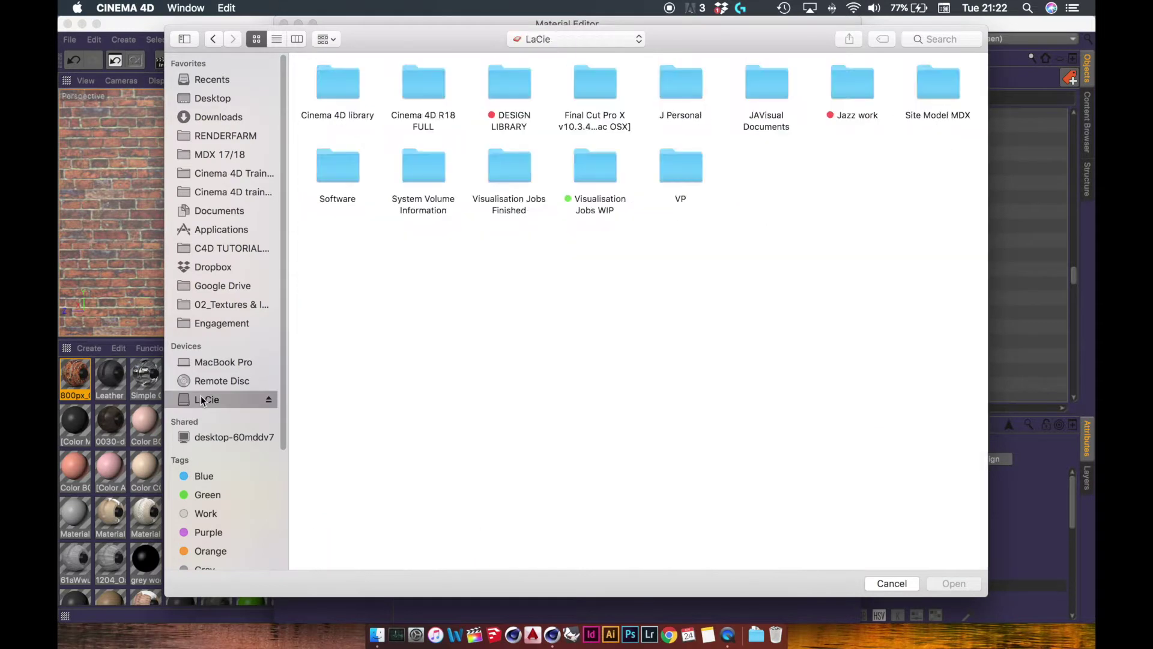
click(276, 39)
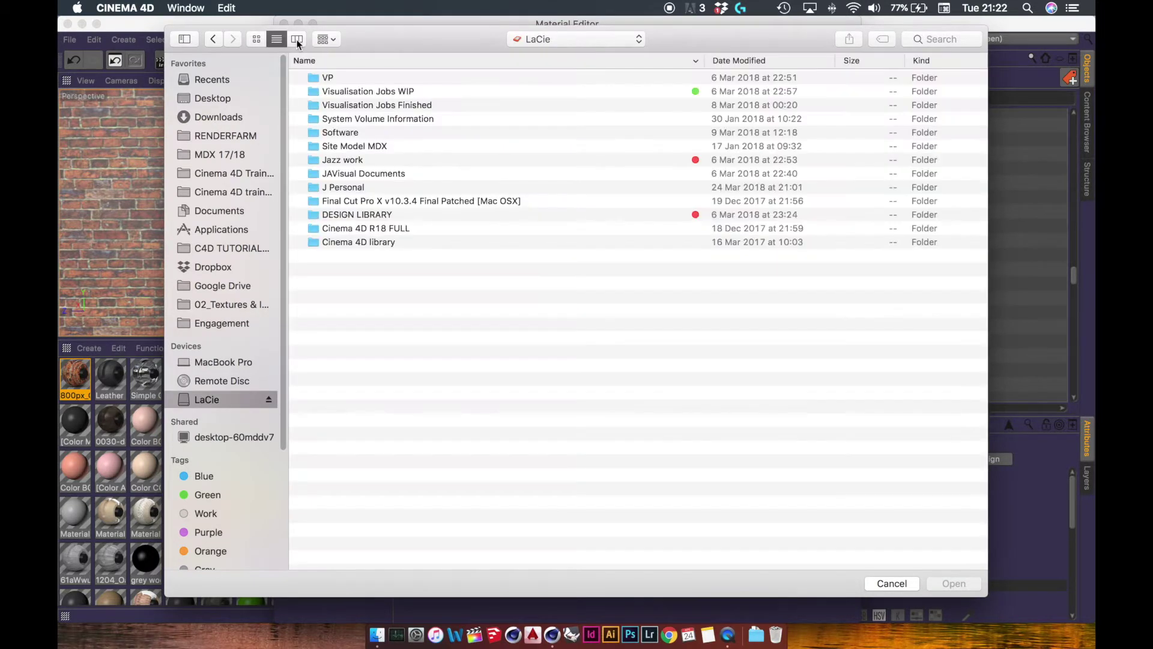
click(297, 40)
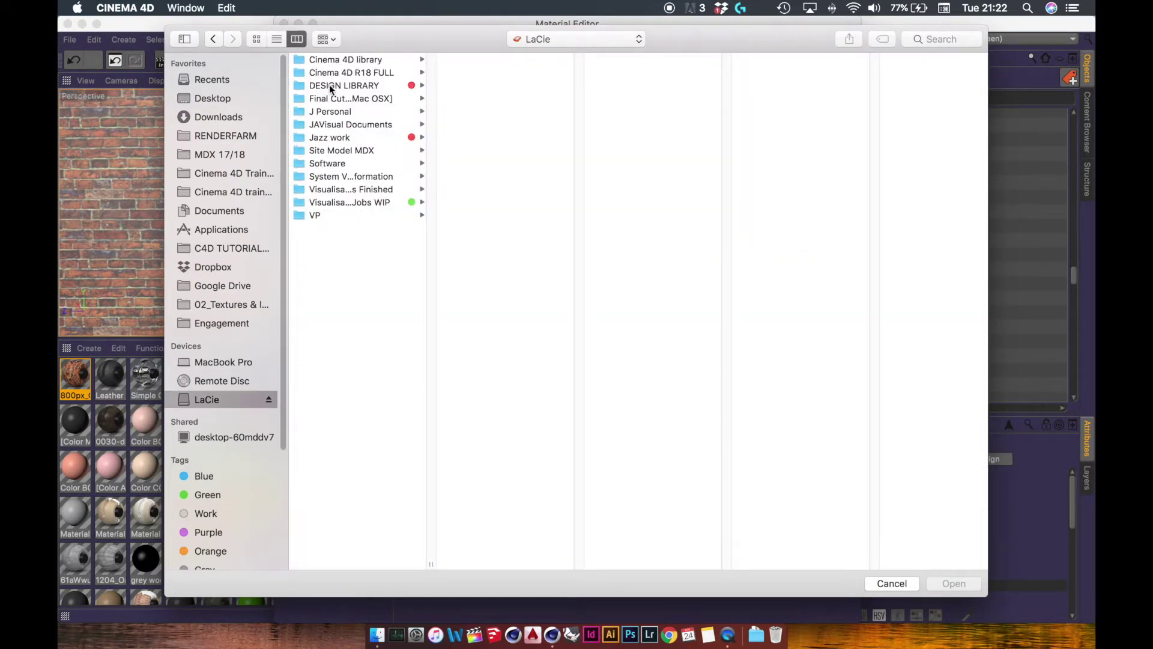
click(392, 87)
click(503, 73)
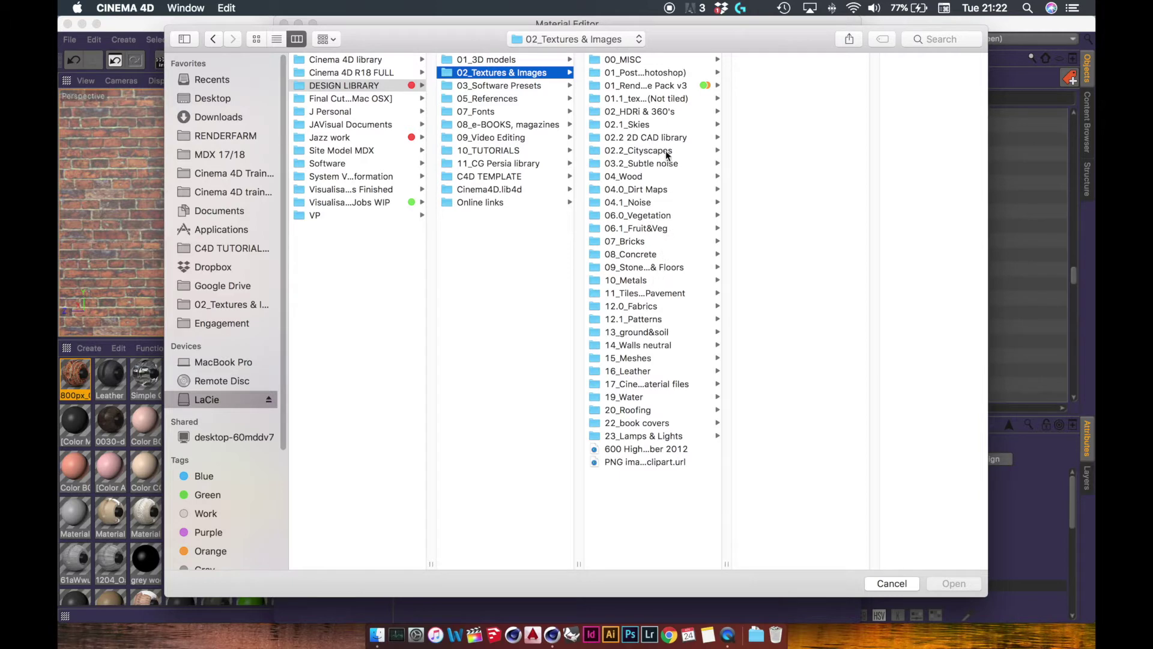
Browse the 07_Bricks folder and preview its brick images, including 4b.jpg and the TexturesCom seamless bricks
click(638, 309)
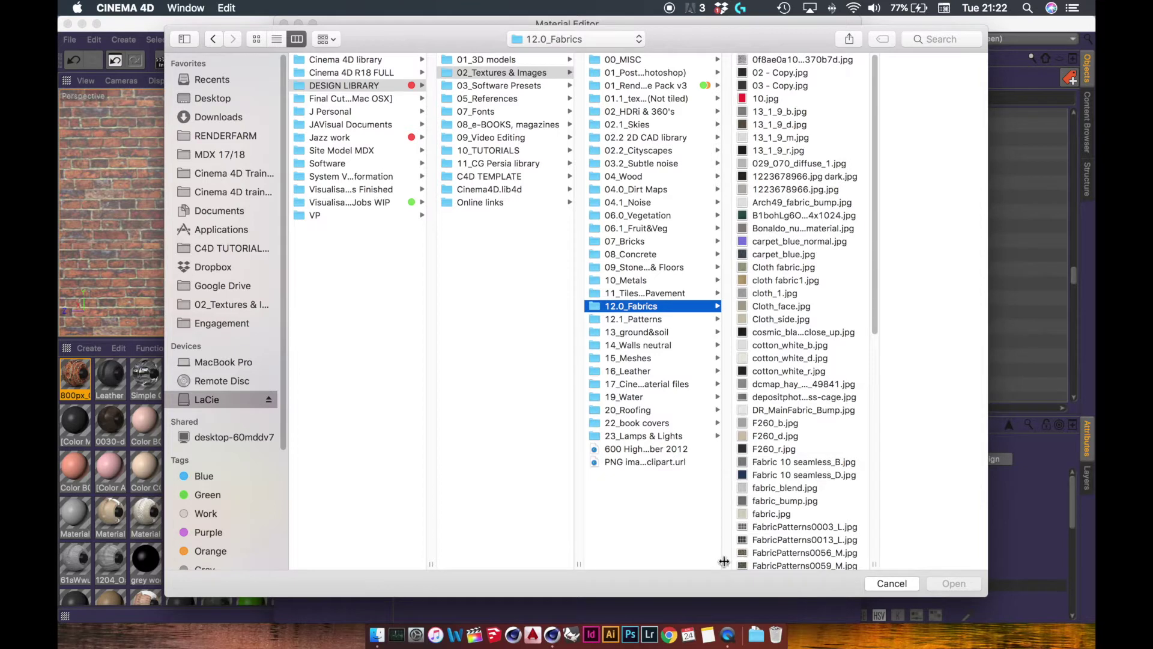
drag(727, 565, 786, 543)
click(625, 240)
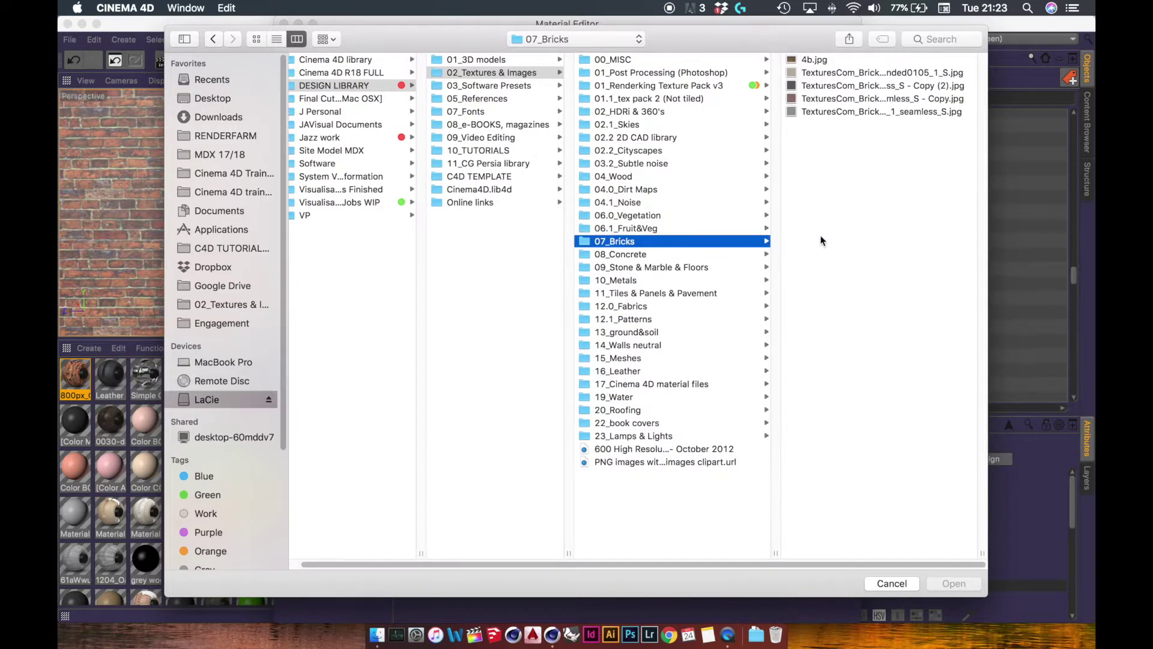
click(819, 61)
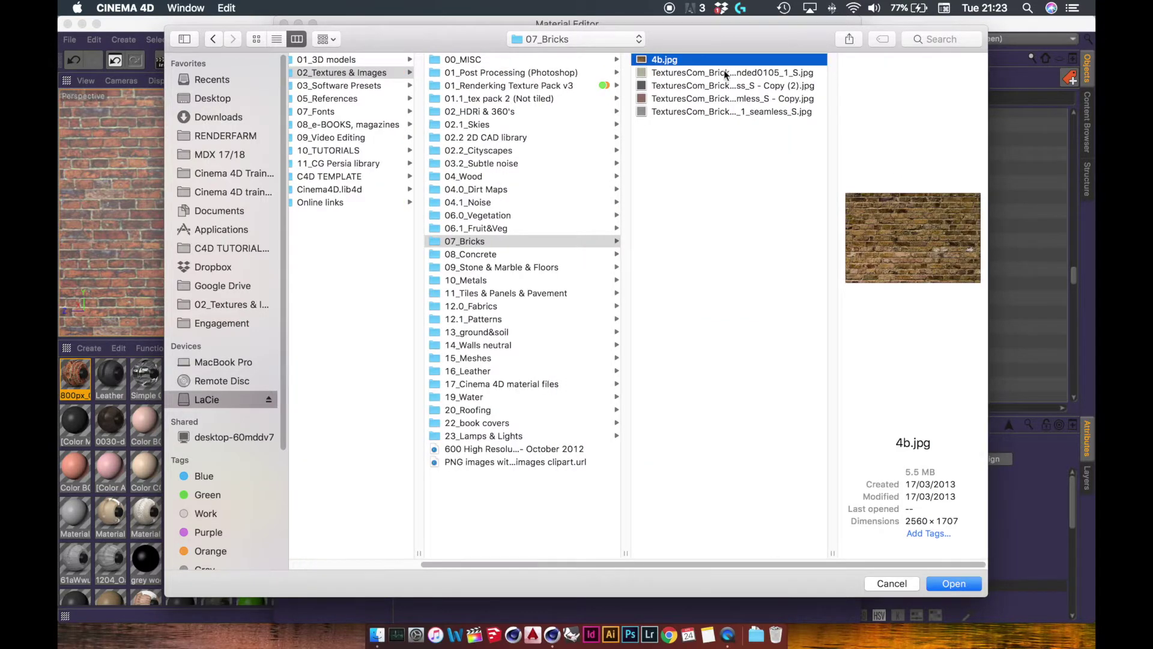
click(725, 73)
click(684, 85)
click(682, 99)
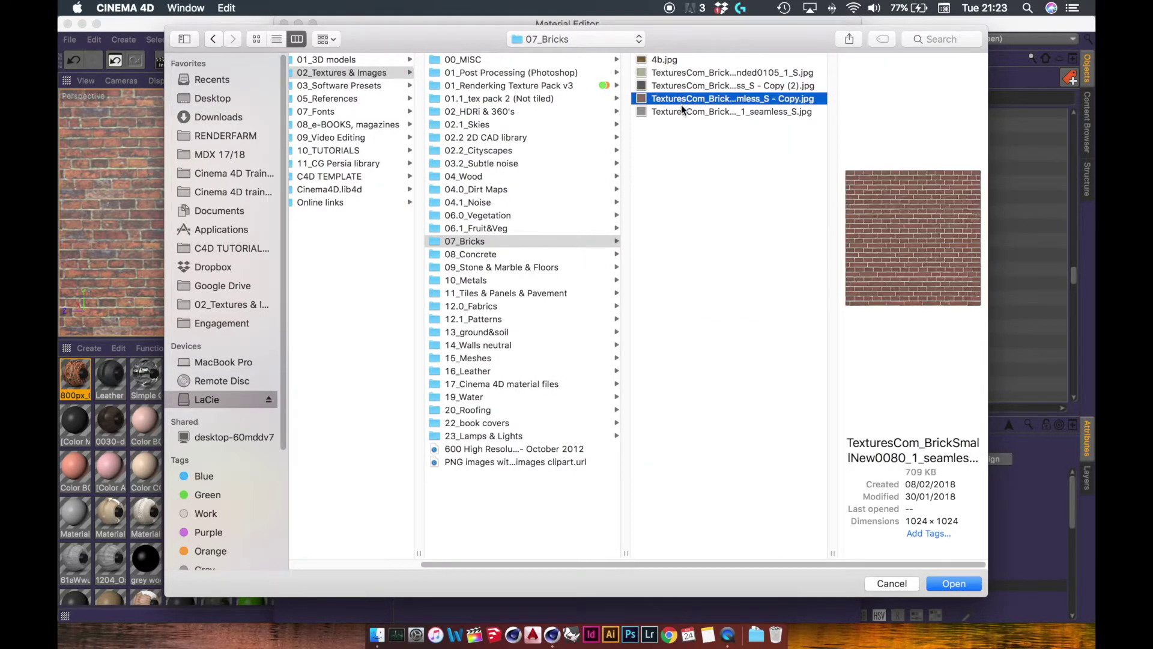
click(681, 73)
click(677, 60)
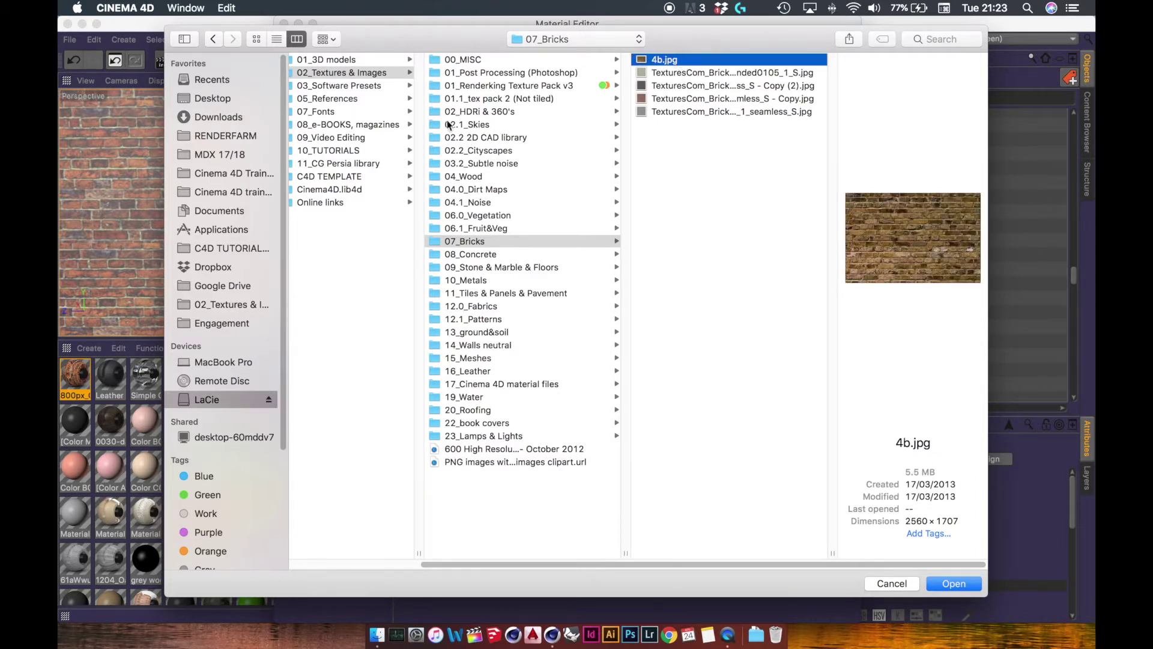
Load old bricks.jpg from the _Maps folder of Texture Pack v3 as the color texture, copying it to the project location
click(518, 87)
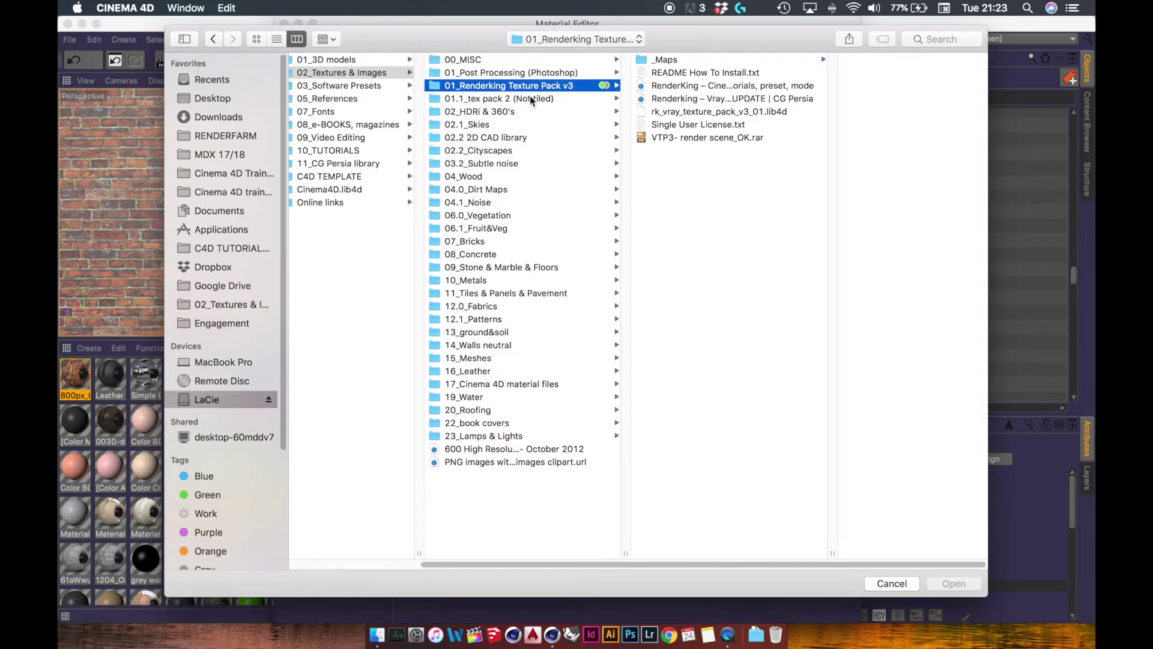
click(661, 60)
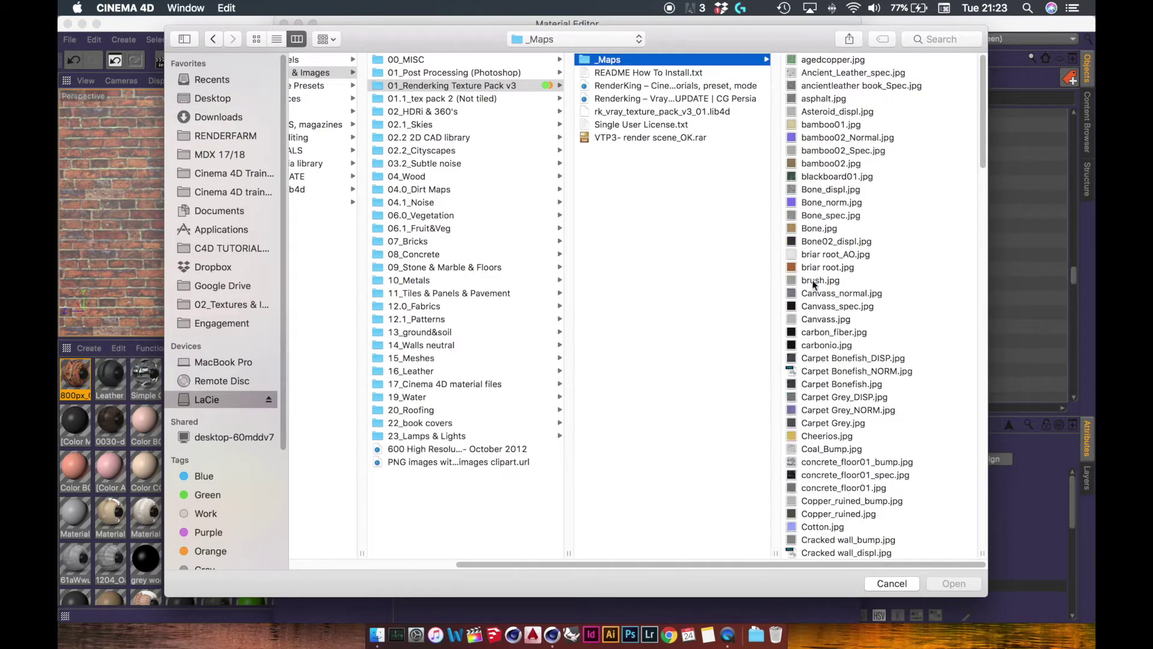
click(257, 39)
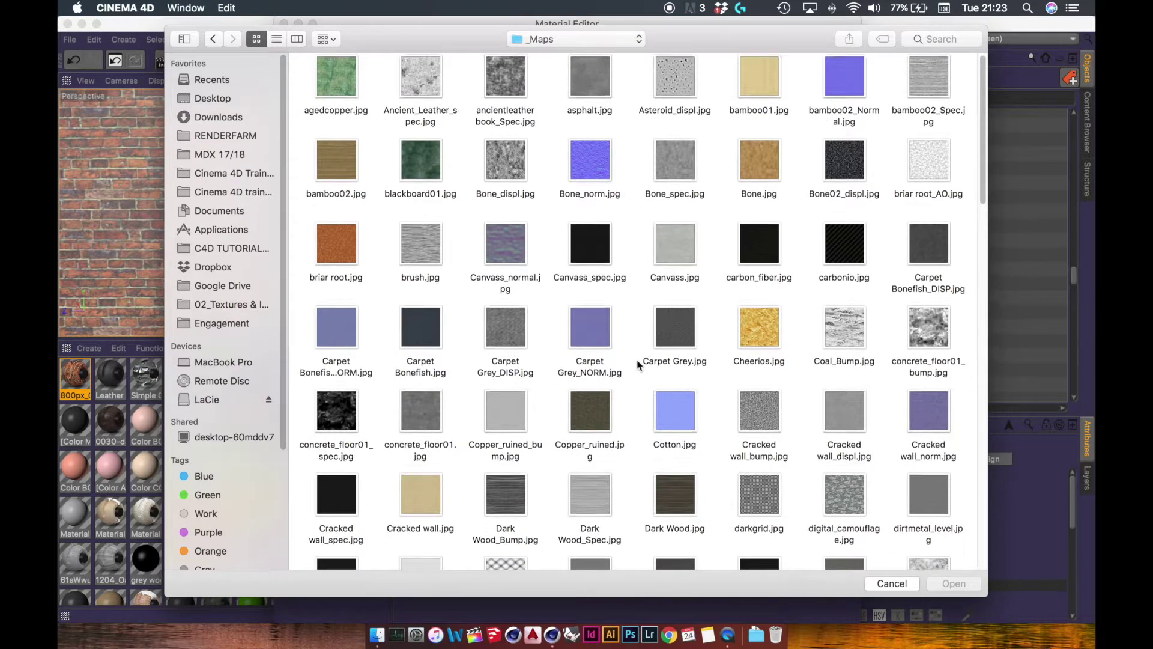
scroll(636, 360, down, 10)
scroll(625, 362, down, 8)
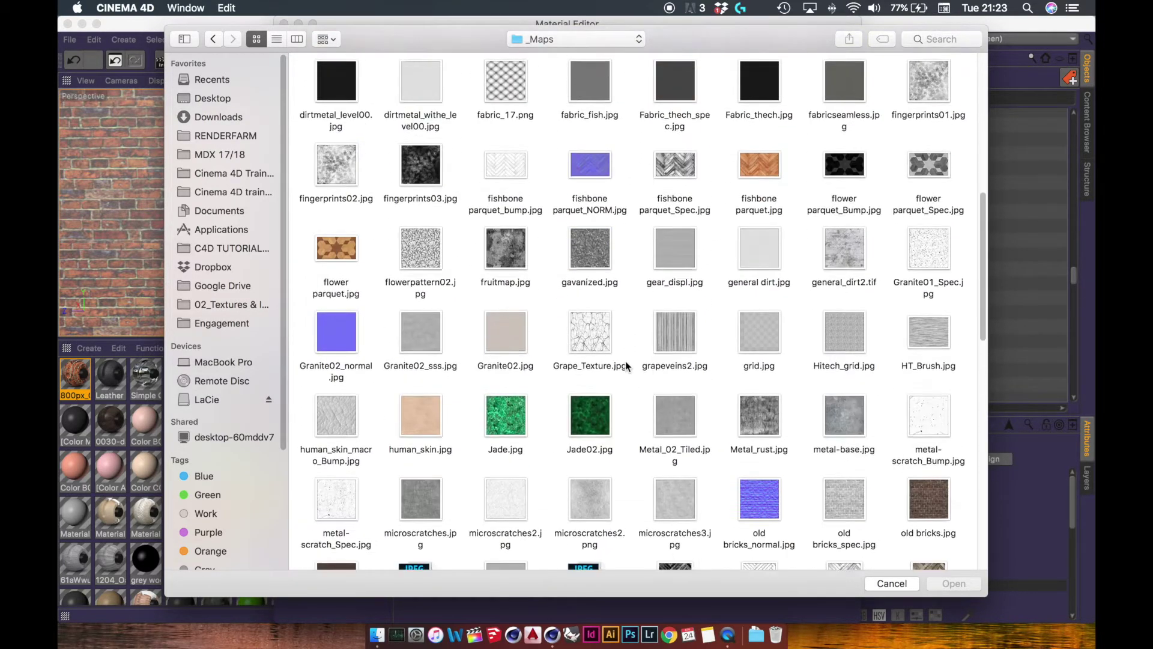
click(934, 302)
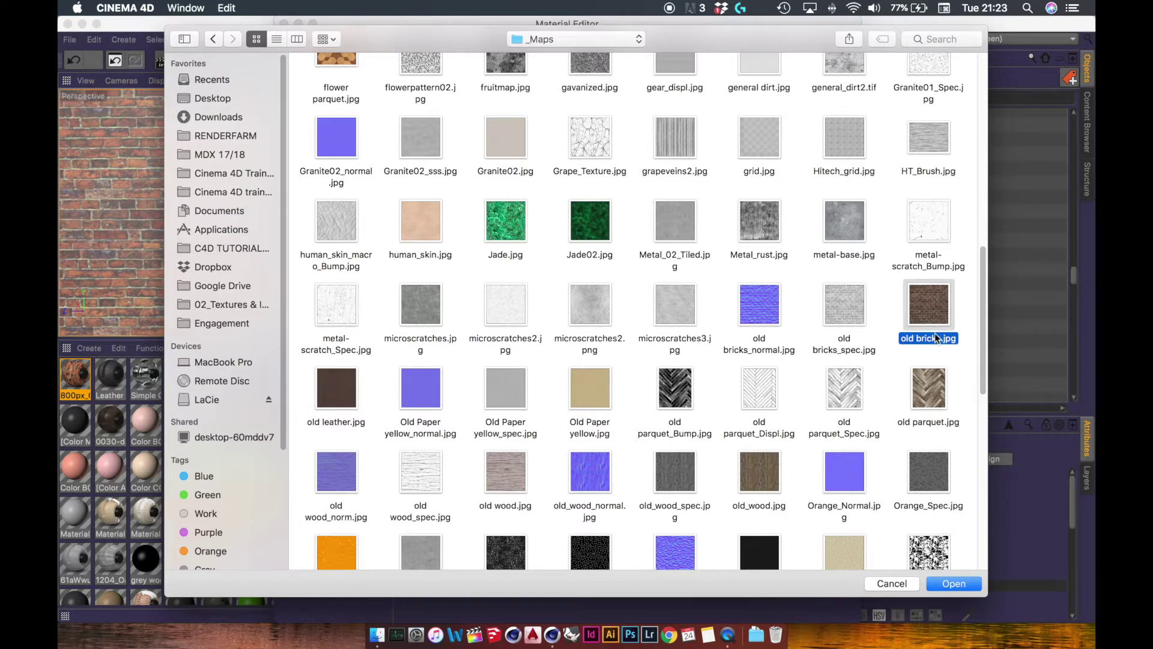
click(940, 586)
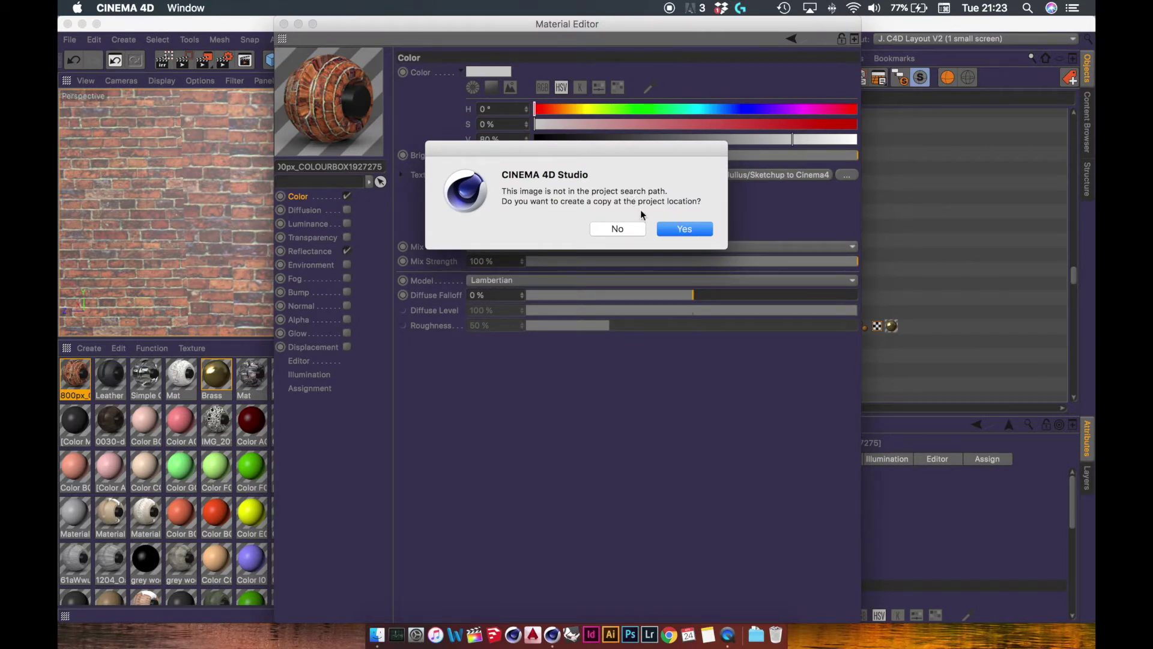
click(681, 230)
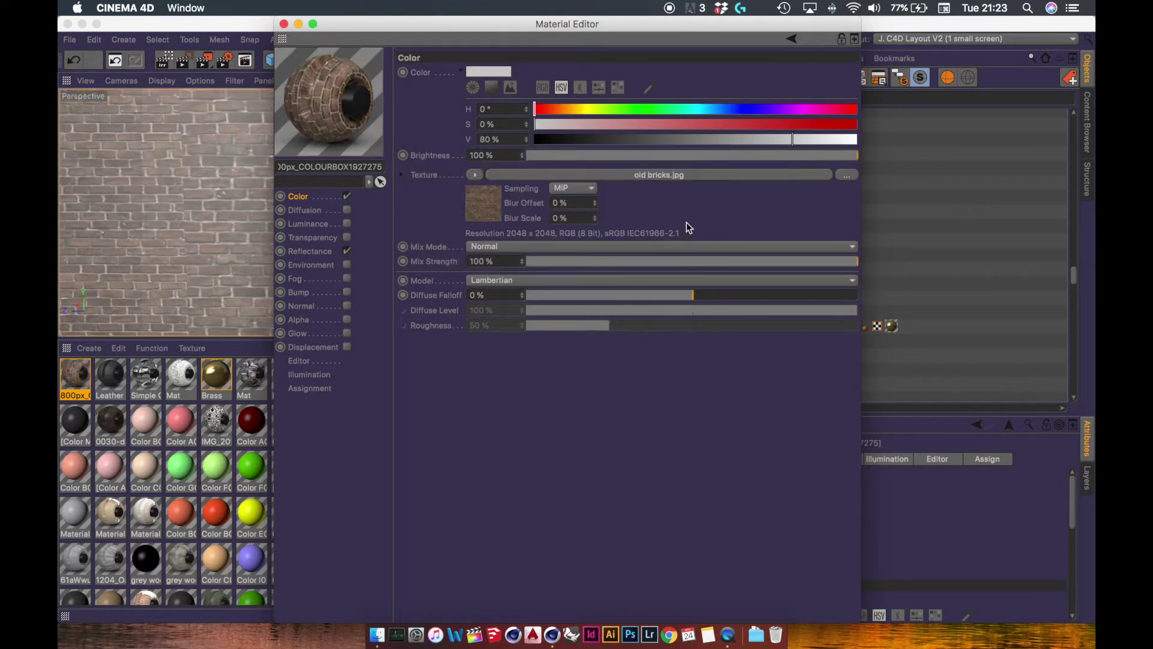
Switch to Finder and check the project's tex folder for the copied brick image, then return to Cinema 4D
key(super+Tab)
key(super+Tab)
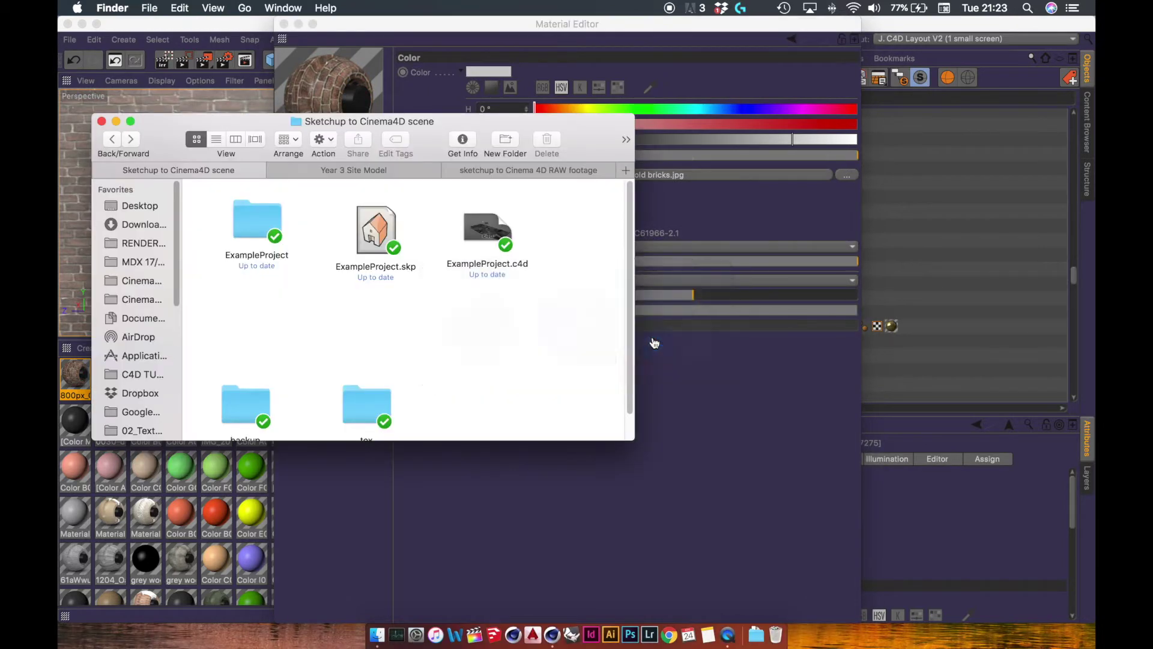
scroll(386, 342, down, 2)
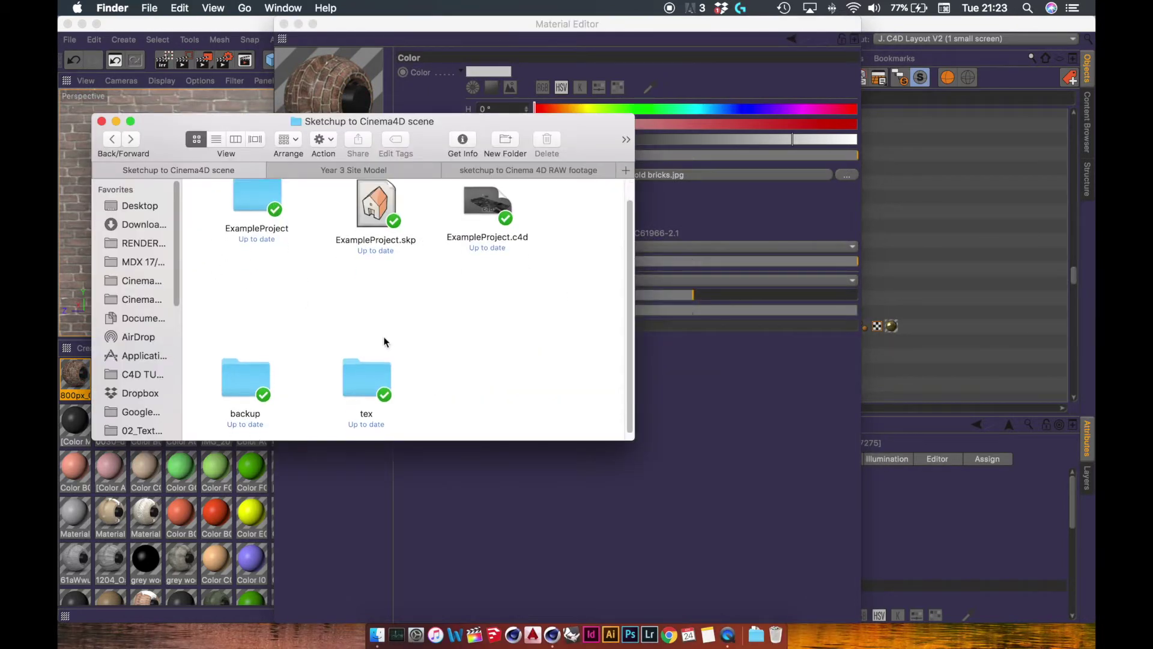
double_click(363, 384)
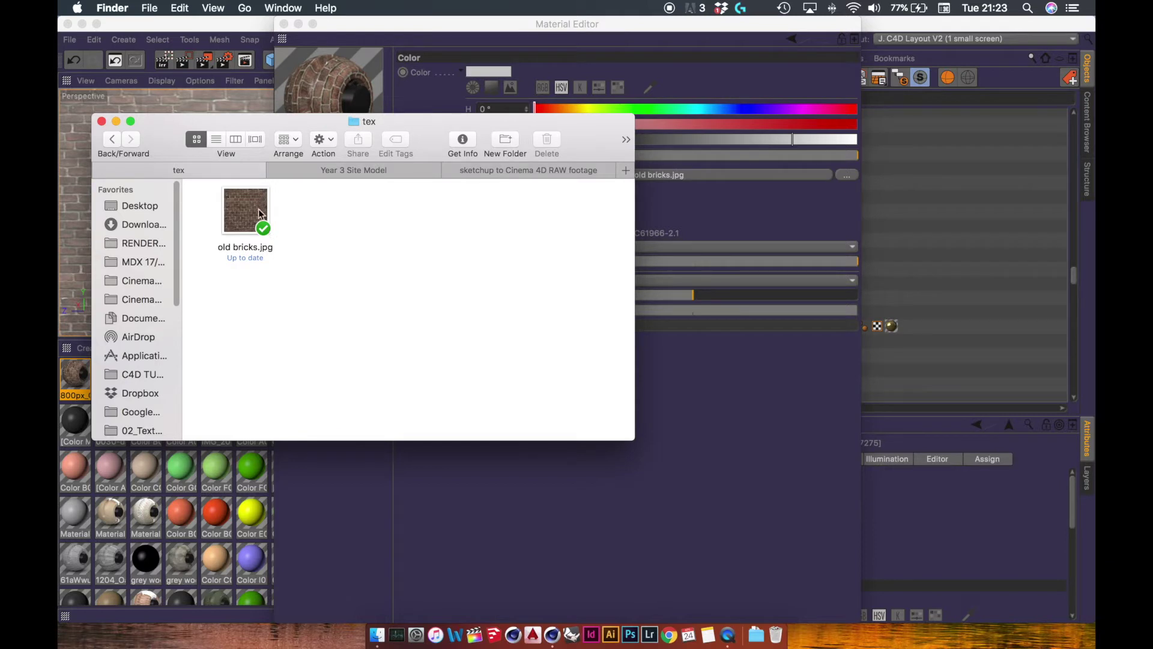
click(112, 139)
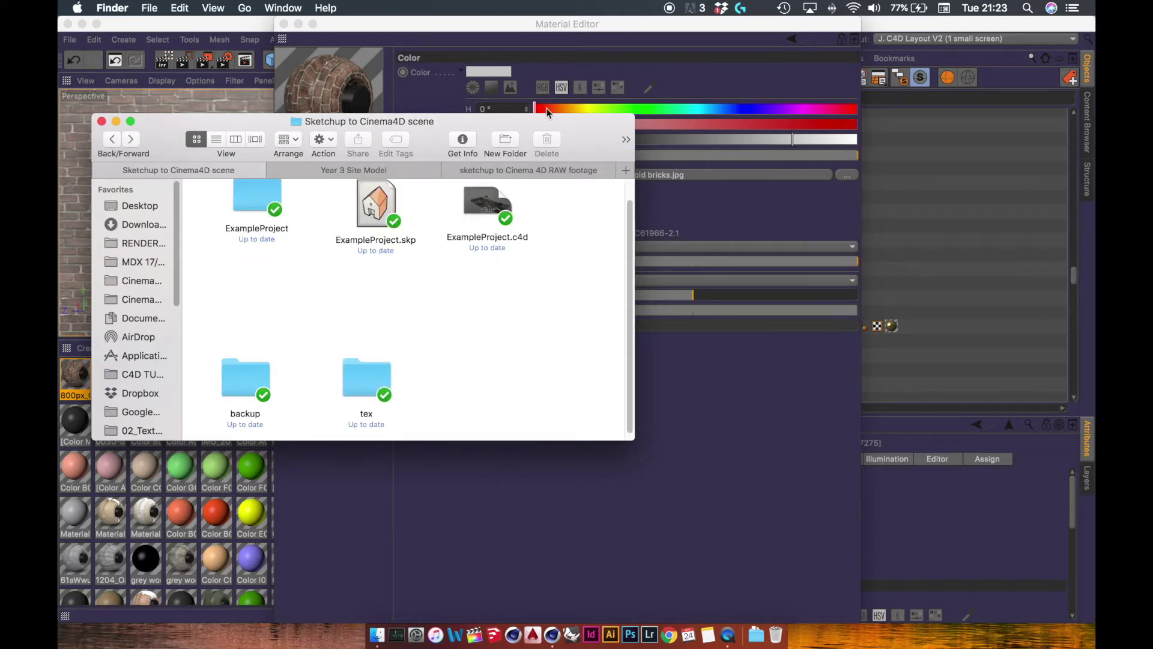
click(604, 48)
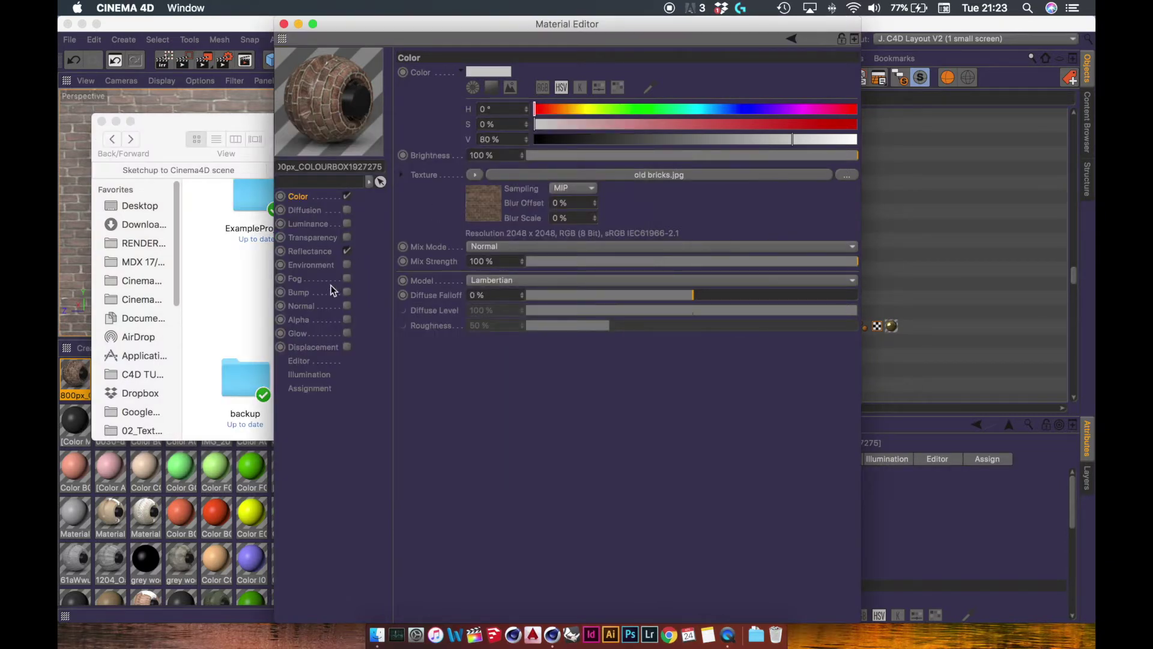
Load old bricks_normal.jpg into the brick material's Normal channel and copy it to the project location
click(301, 292)
click(303, 307)
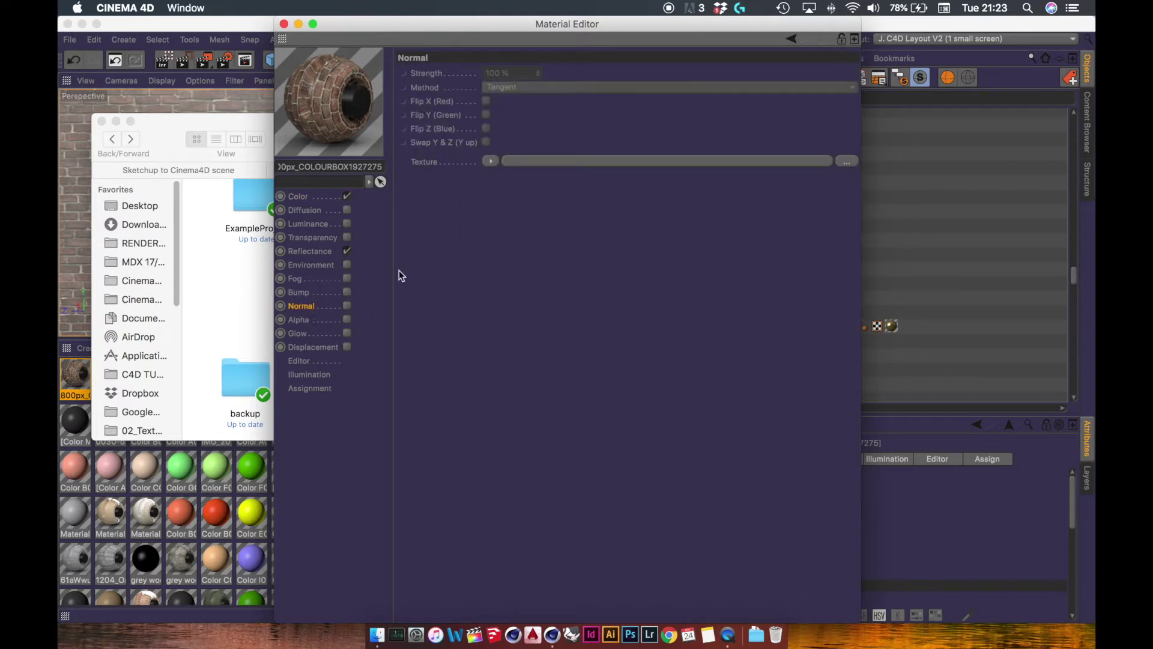
click(488, 161)
click(503, 191)
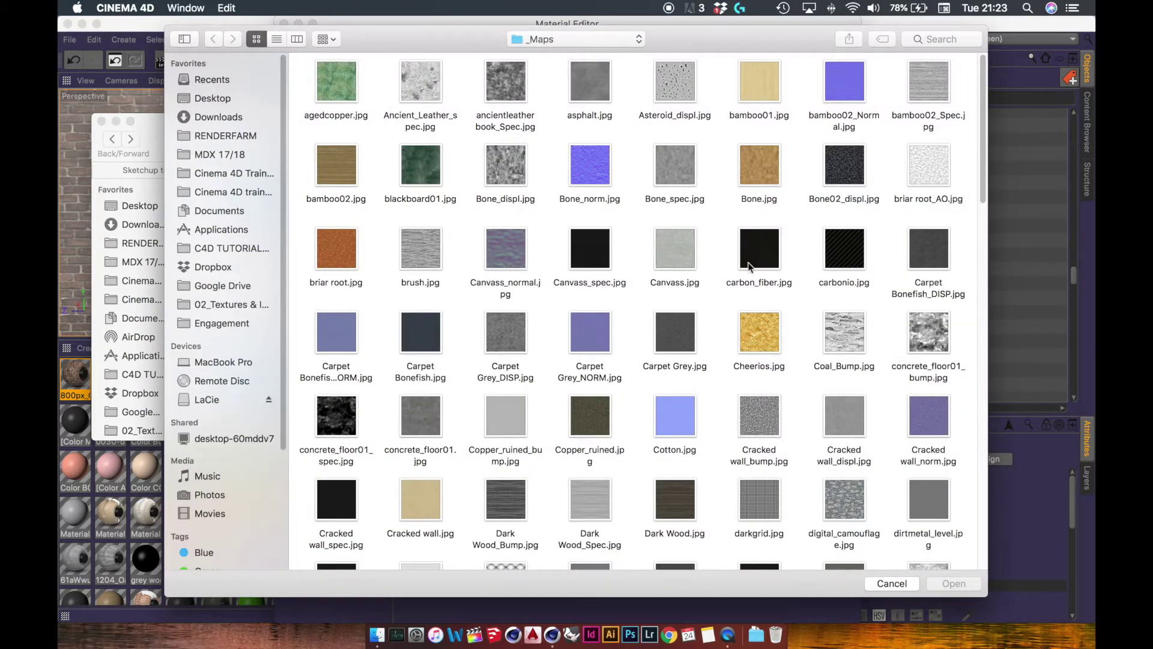
scroll(637, 372, down, 10)
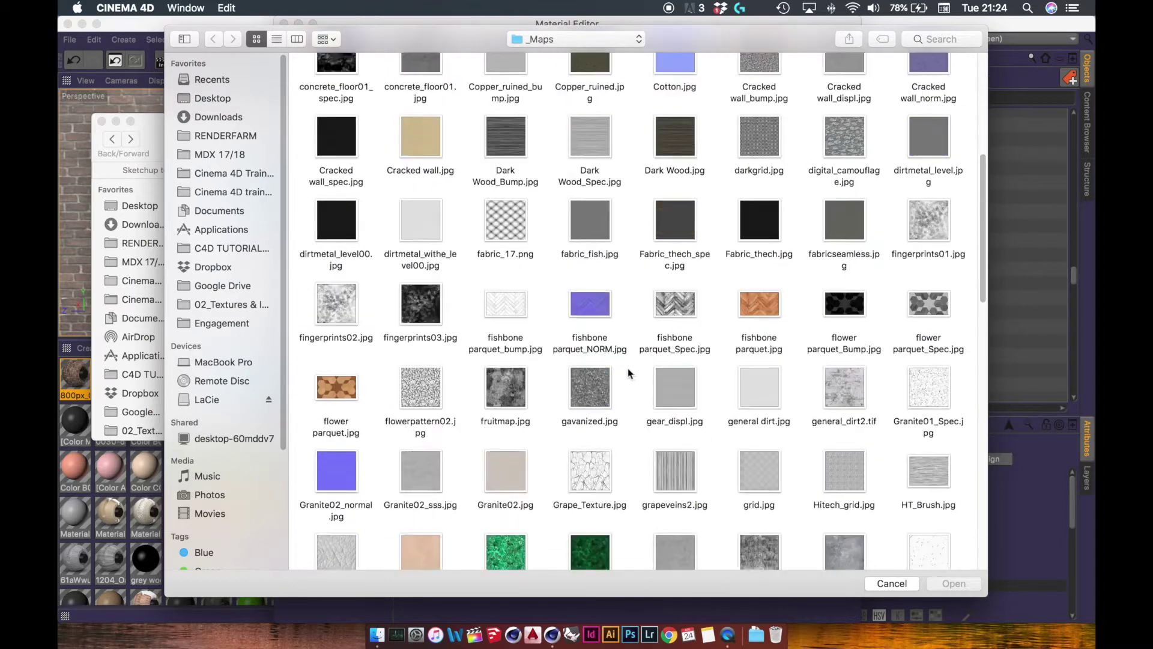
scroll(332, 445, down, 4)
click(757, 446)
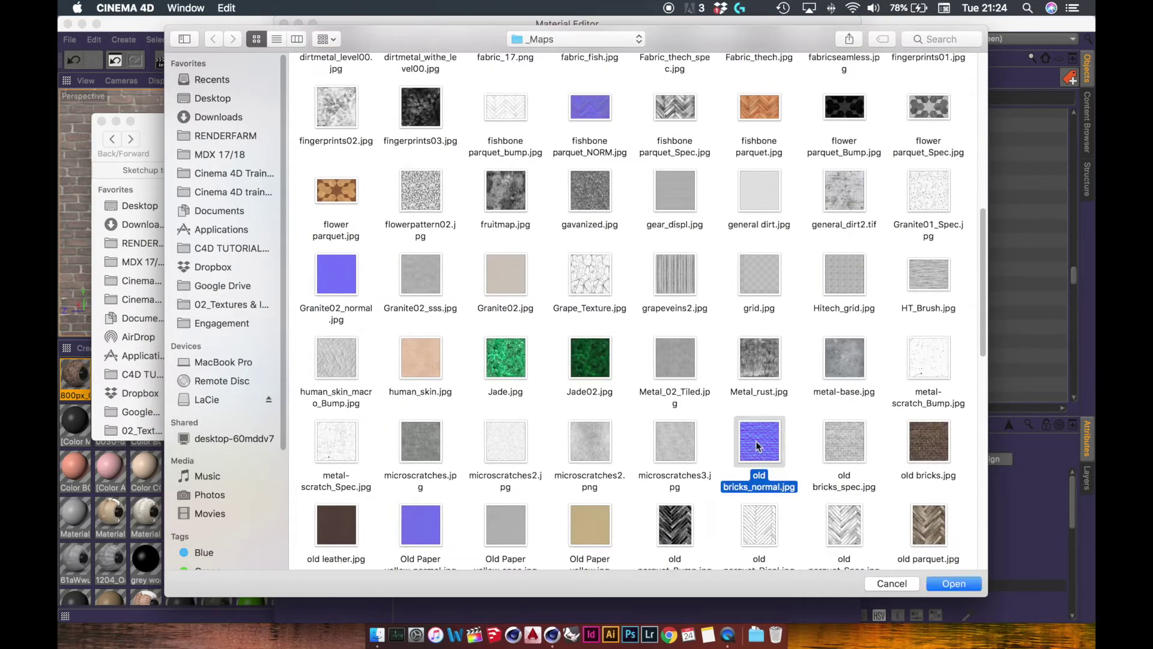
click(946, 584)
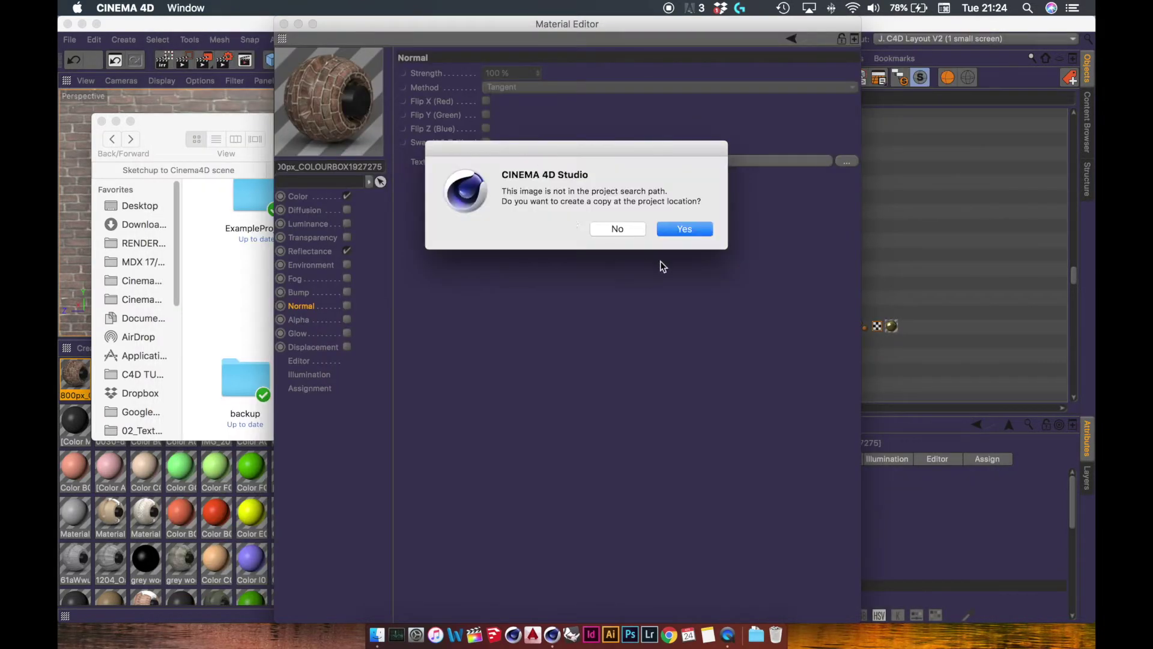
click(685, 230)
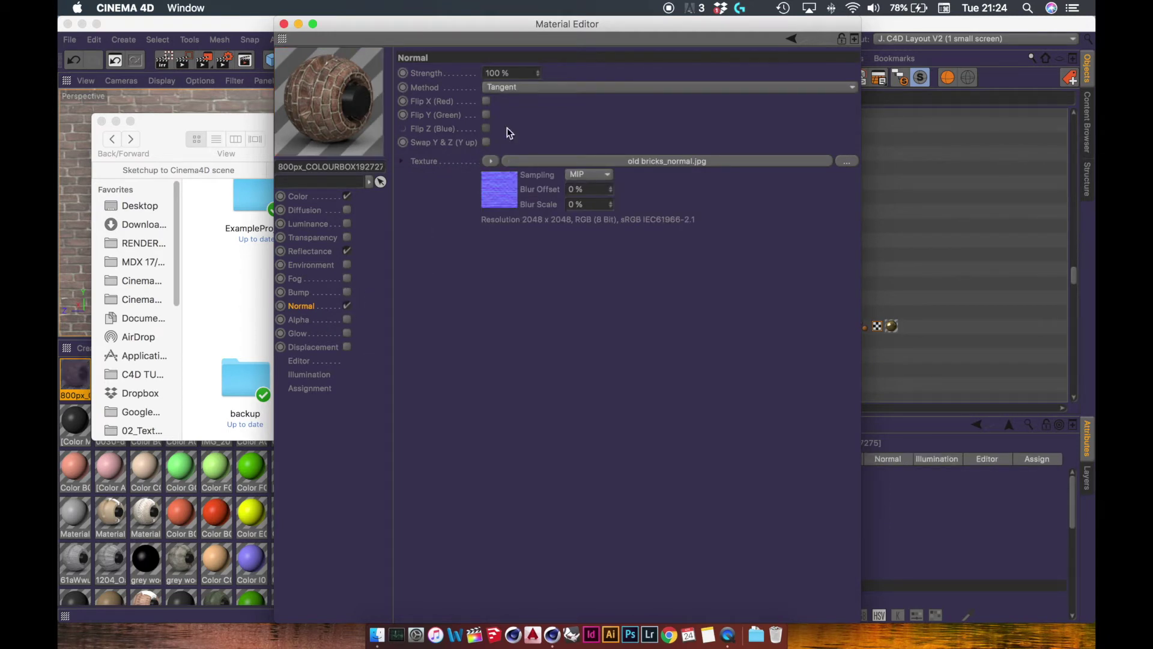
Set the brick material's normal map strength to 50% and close the Material Editor
click(511, 72)
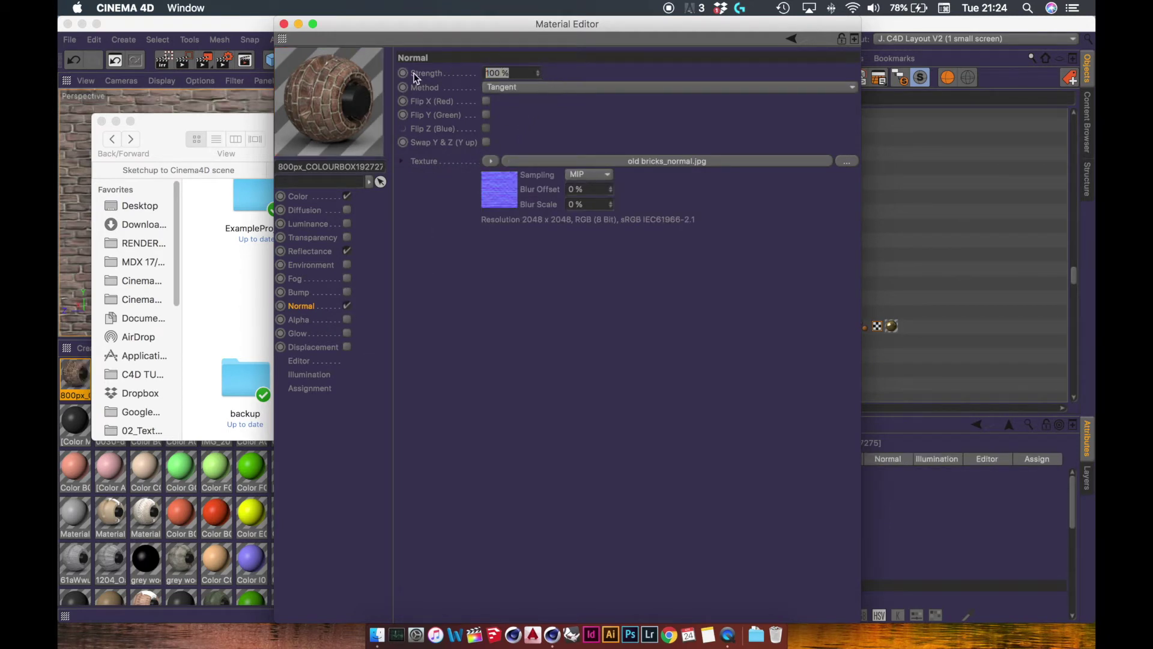
text(50)
key(Return)
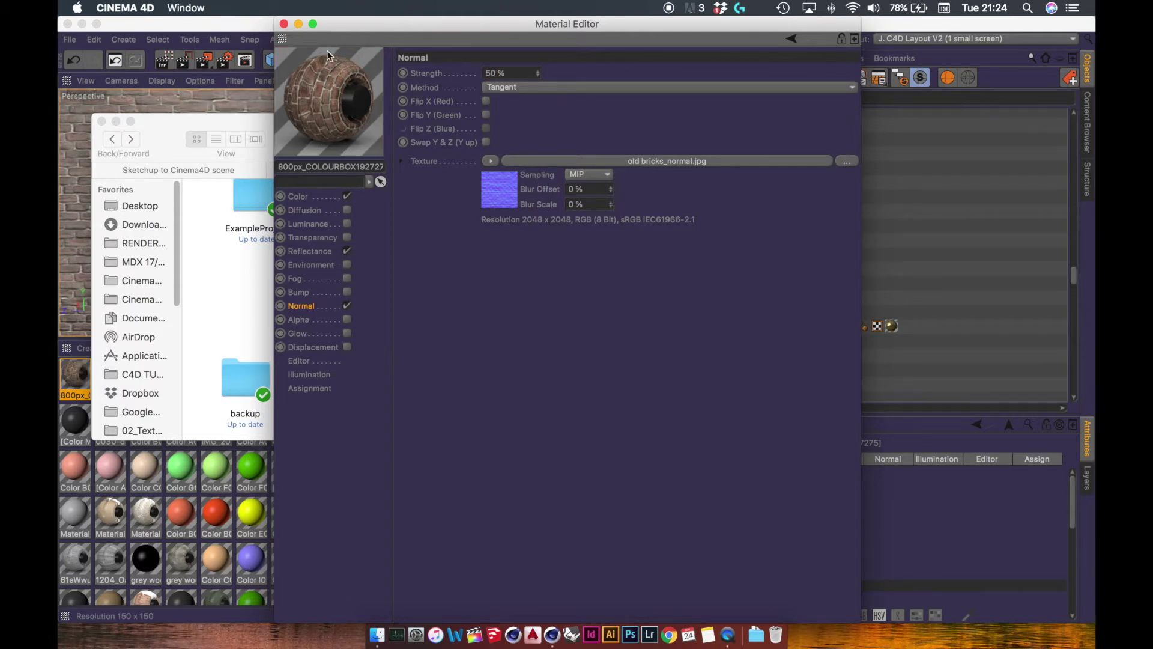
click(285, 24)
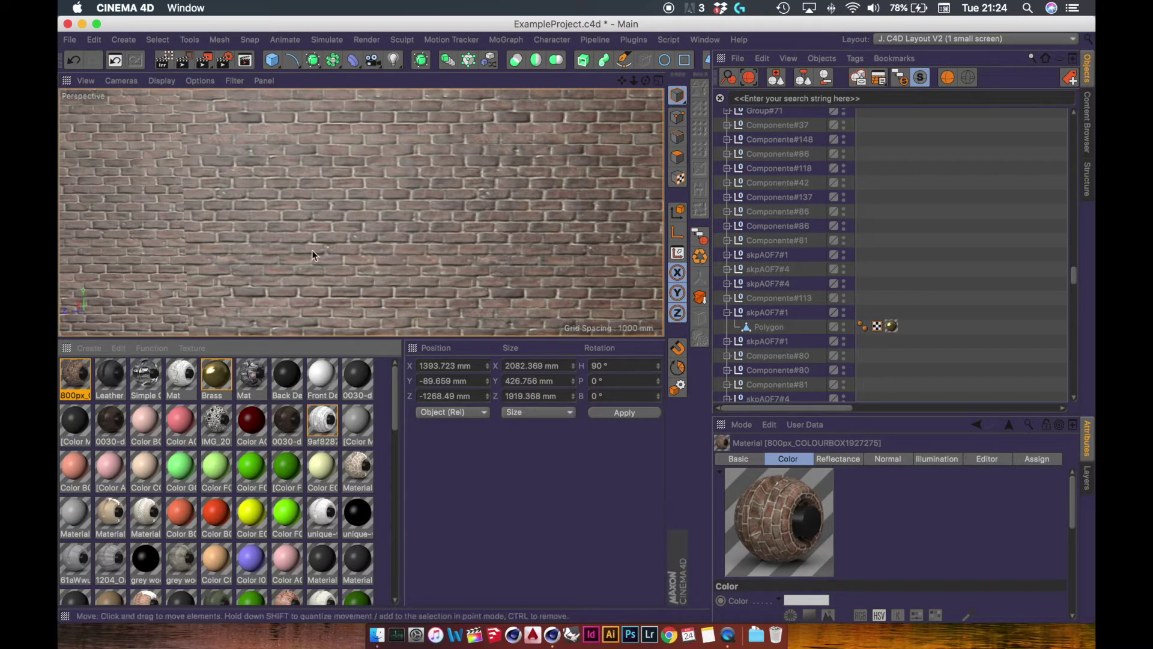
Set the brick material's editor texture preview size to 2048x2048 (16 MB) and close the Material Editor
alt+drag(312, 250, 278, 257)
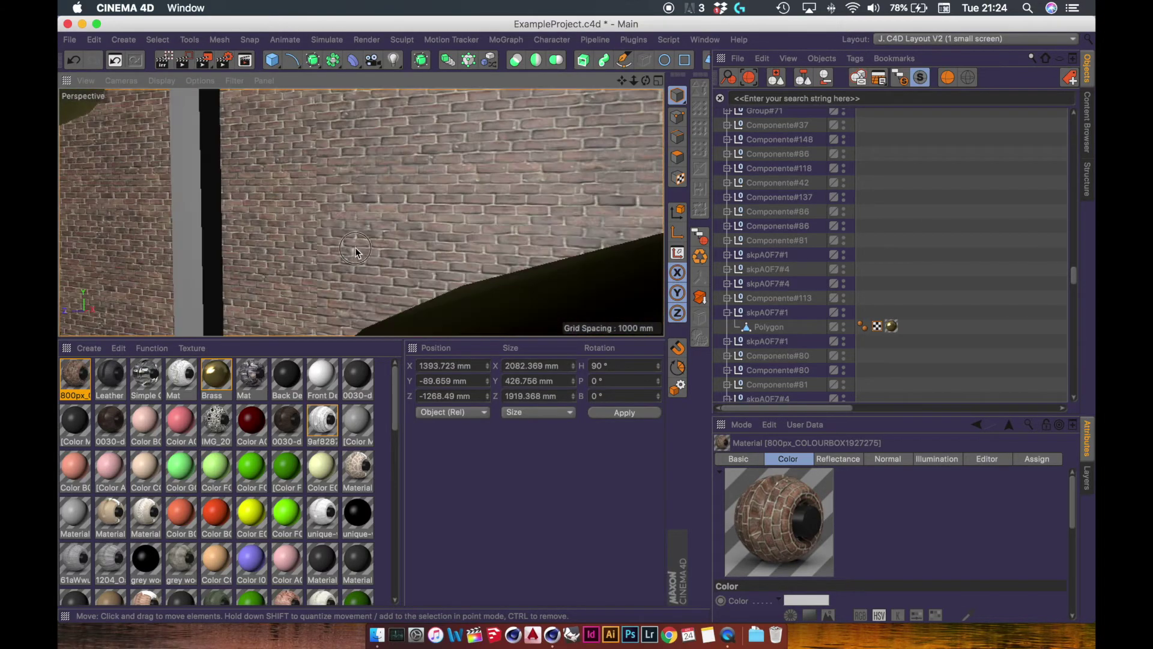
alt+right_drag(356, 248, 415, 255)
alt+drag(414, 255, 473, 268)
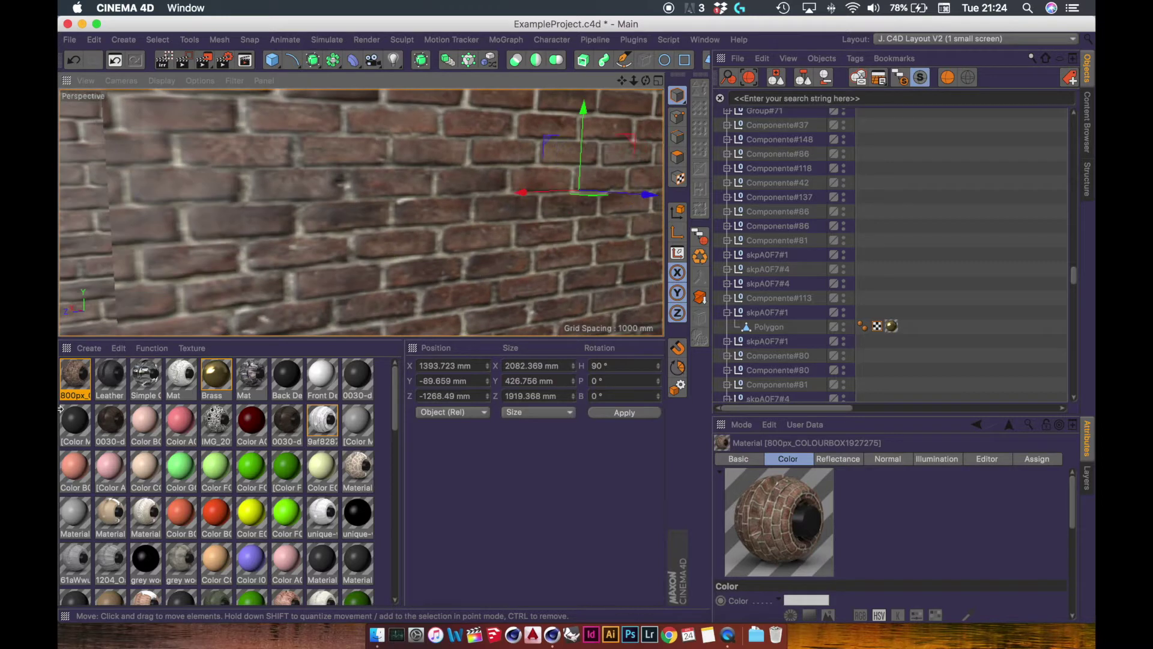
double_click(76, 379)
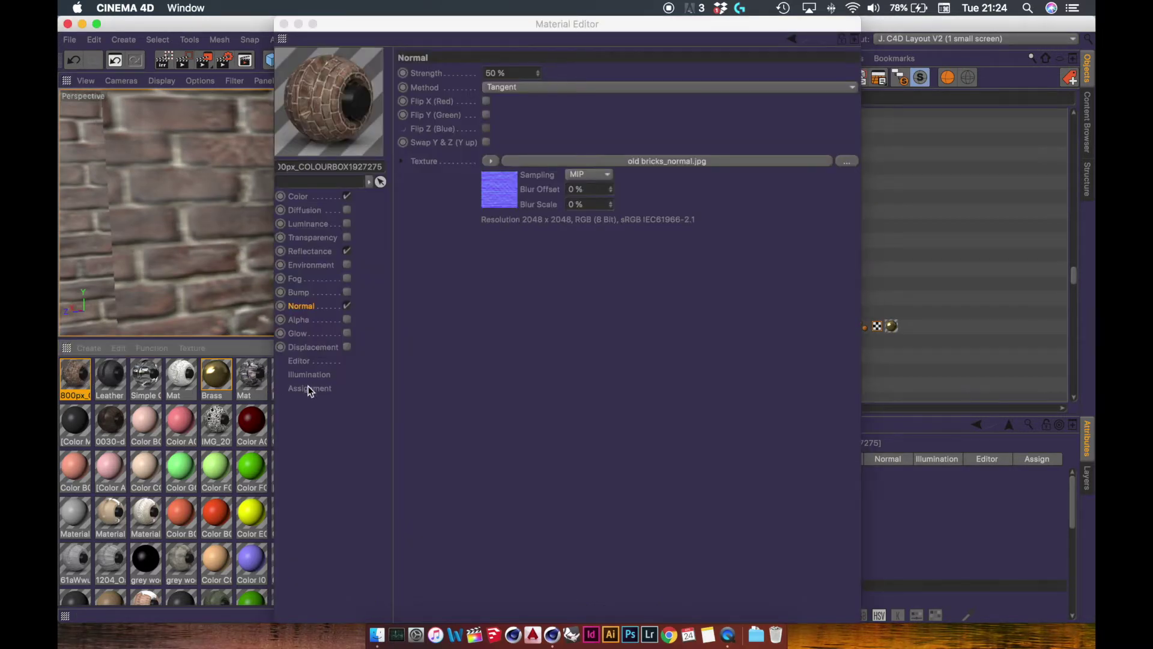
click(300, 362)
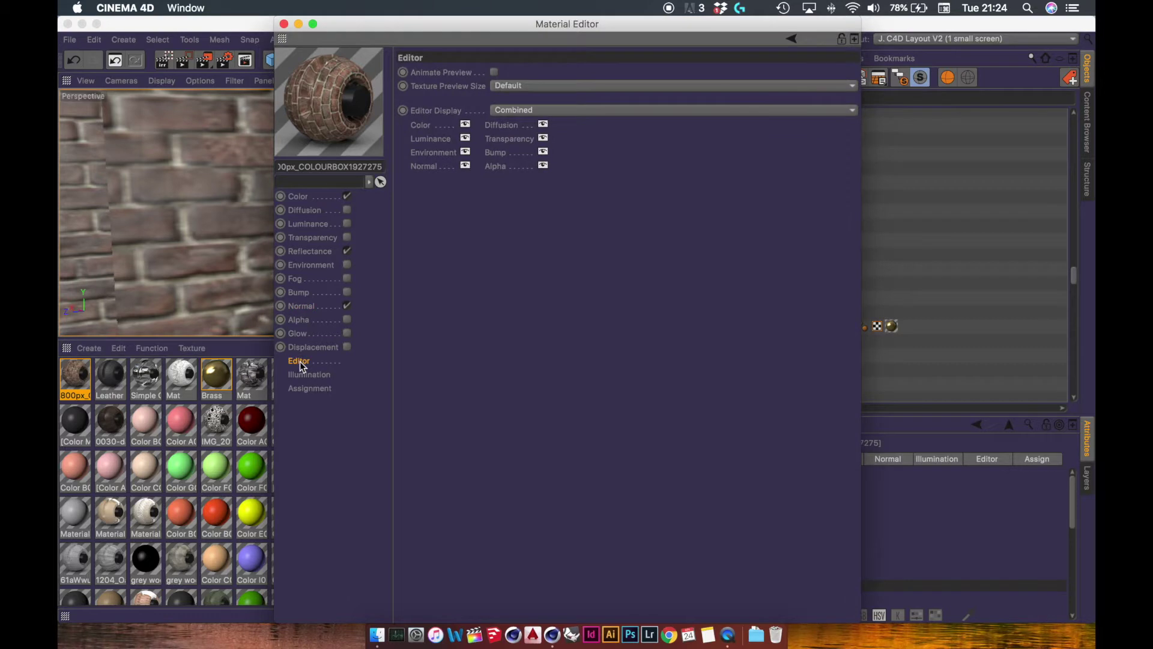
click(513, 87)
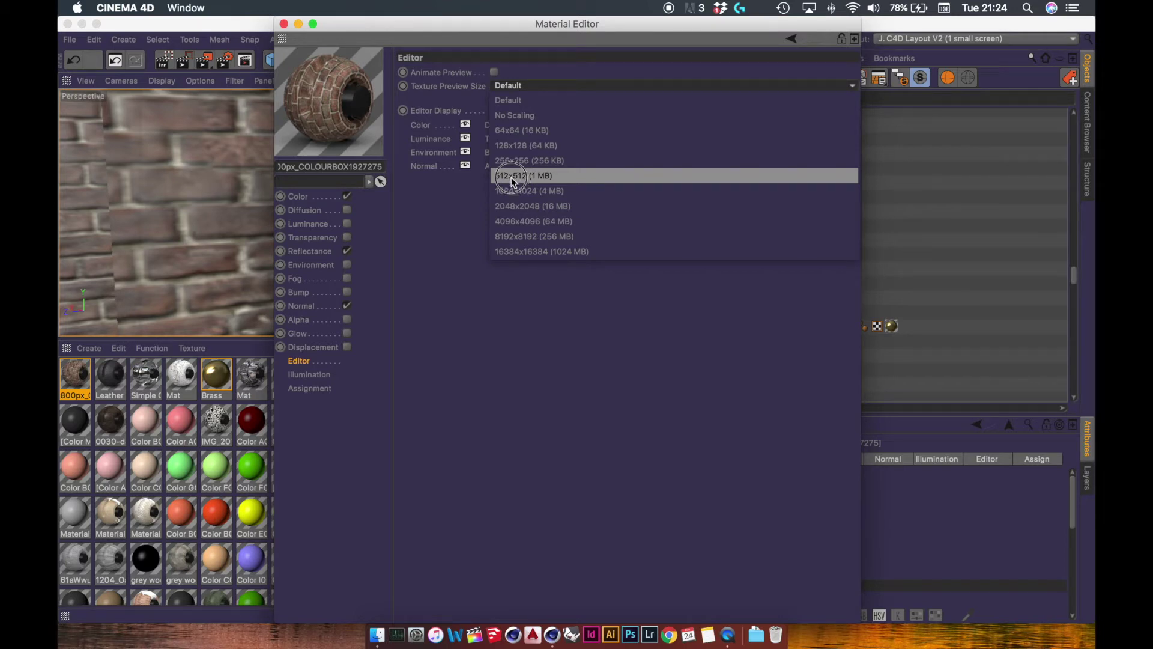
click(509, 206)
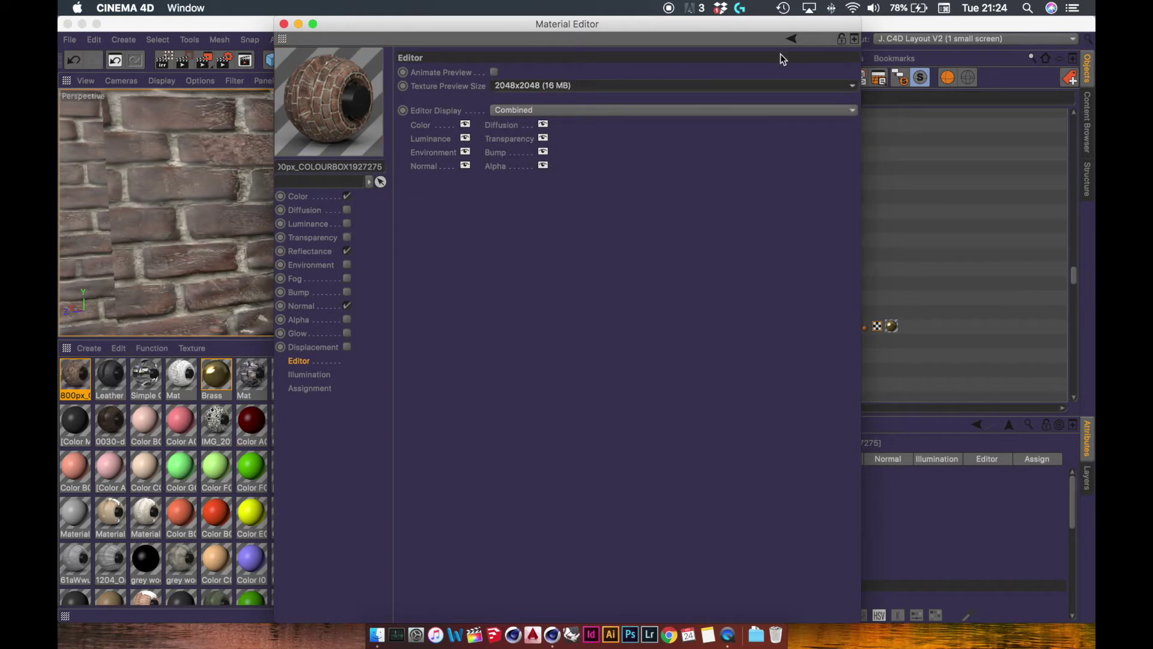
click(284, 23)
Examine the brick wall's texture quality in the perspective view, then inspect the dark wooden floor up close
click(334, 199)
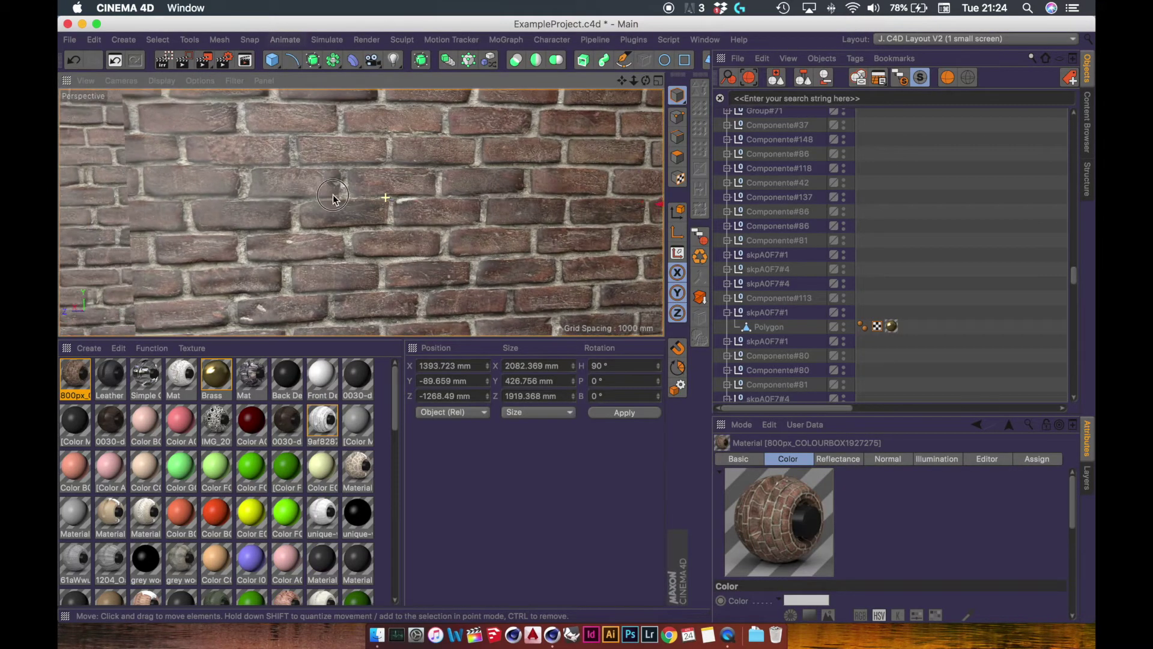
alt+drag(333, 198, 462, 242)
scroll(415, 231, up, 5)
scroll(388, 230, down, 10)
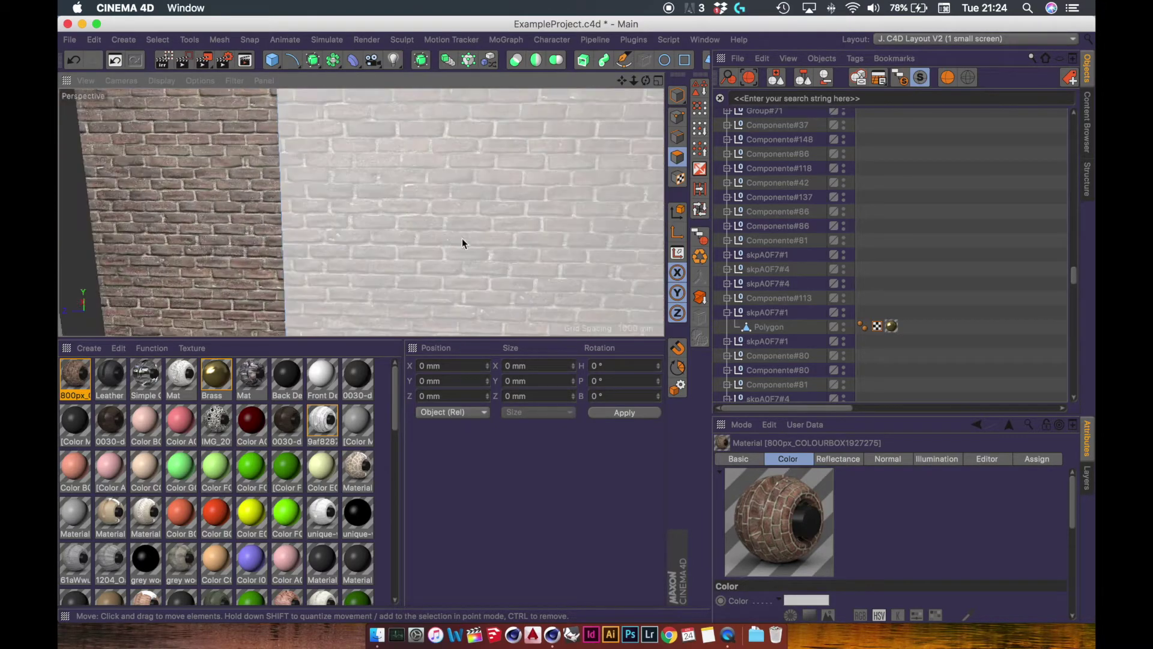
alt+right_drag(461, 239, 222, 167)
alt+right_drag(399, 198, 273, 244)
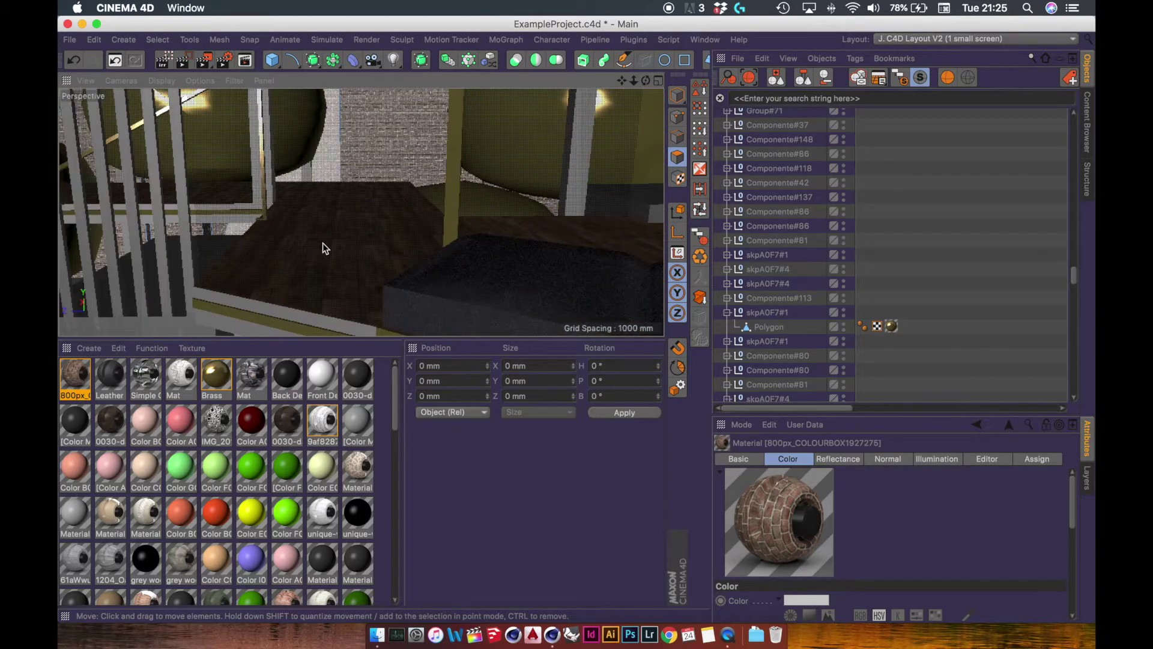
alt+drag(324, 245, 379, 303)
alt+right_drag(382, 227, 436, 195)
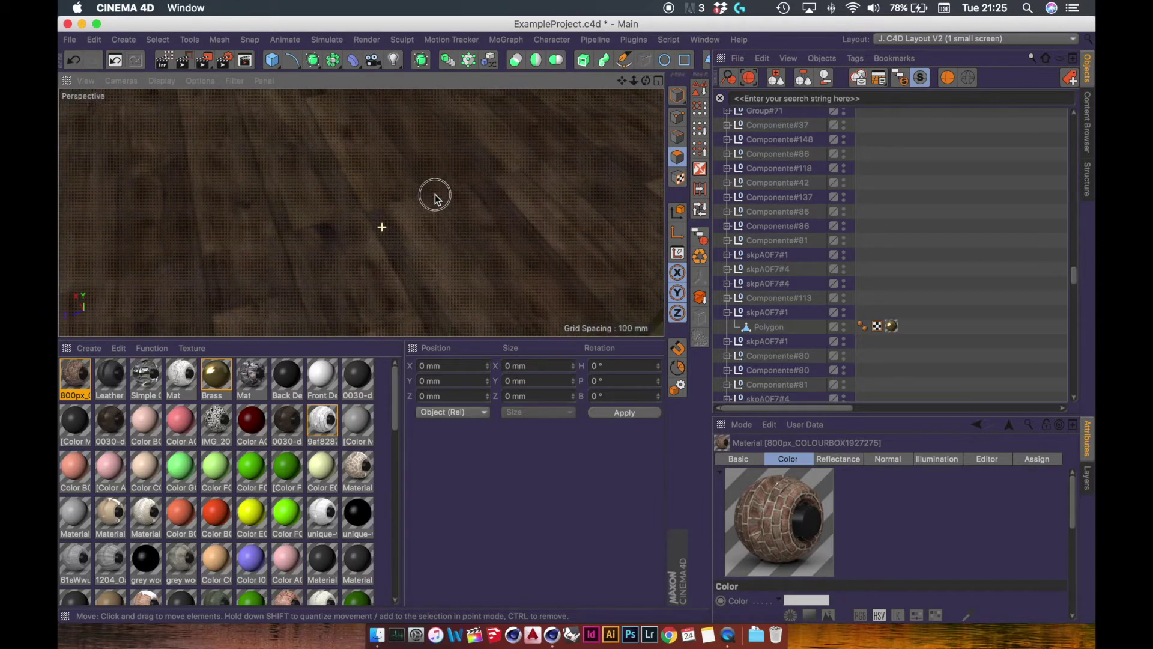
Switch to the Village Underground Side Model.c4d project and copy the grey AGED material
alt+drag(436, 199, 605, 226)
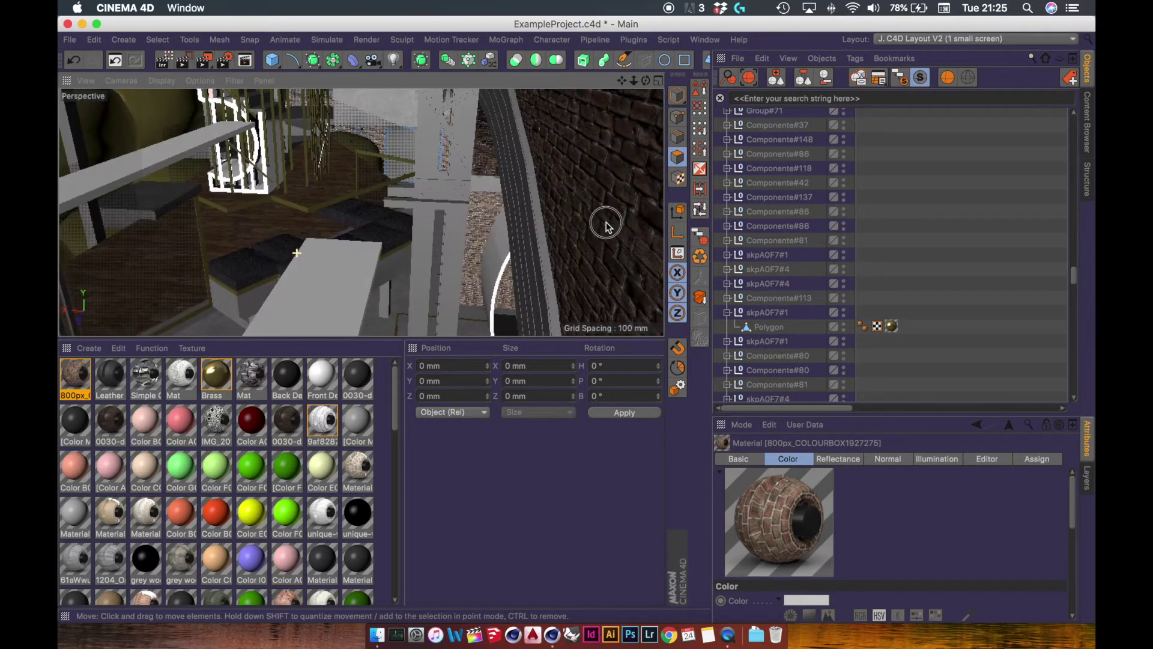
alt+middle_drag(245, 262, 298, 141)
alt+right_drag(379, 258, 379, 187)
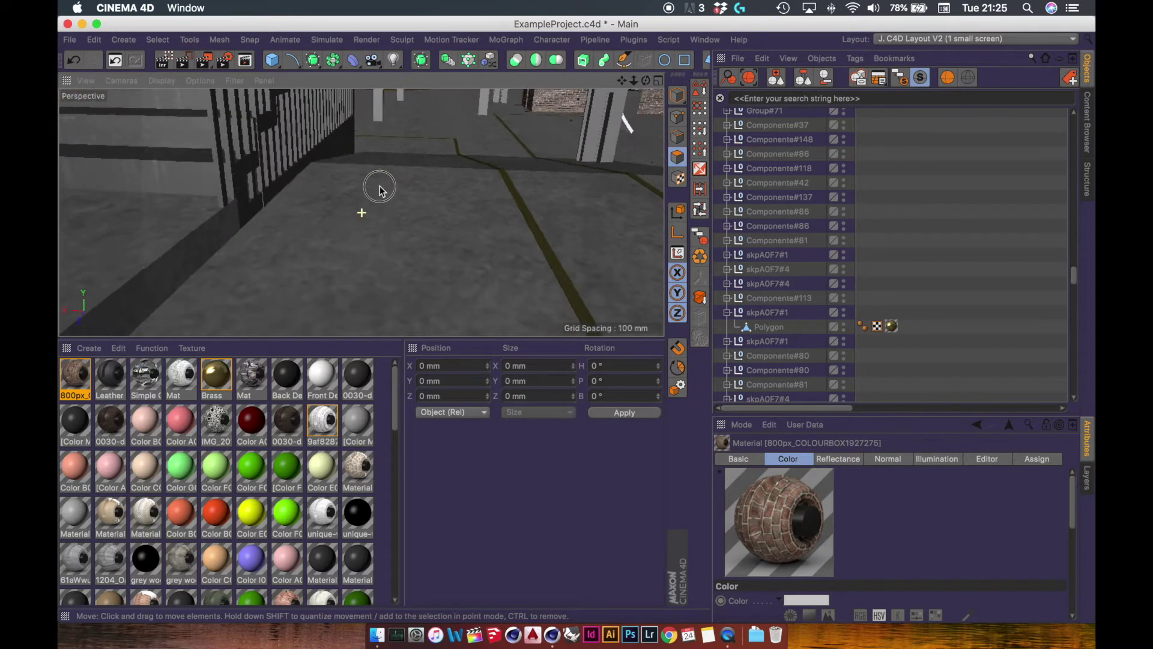
alt+drag(380, 188, 505, 178)
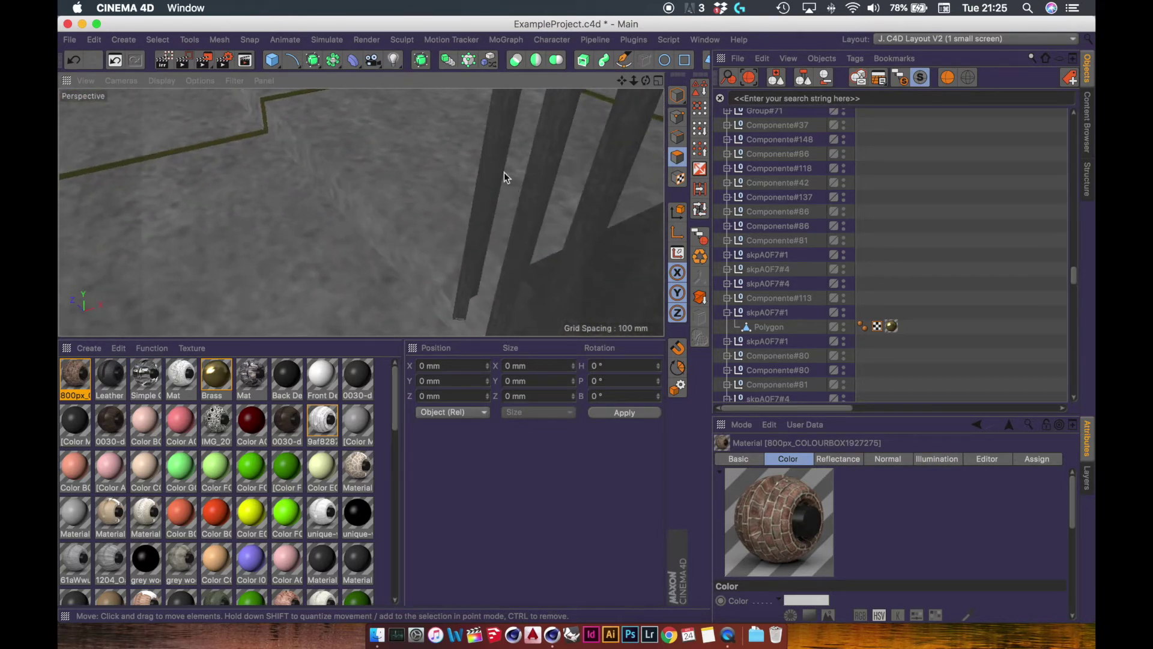
alt+drag(289, 192, 428, 200)
key(v)
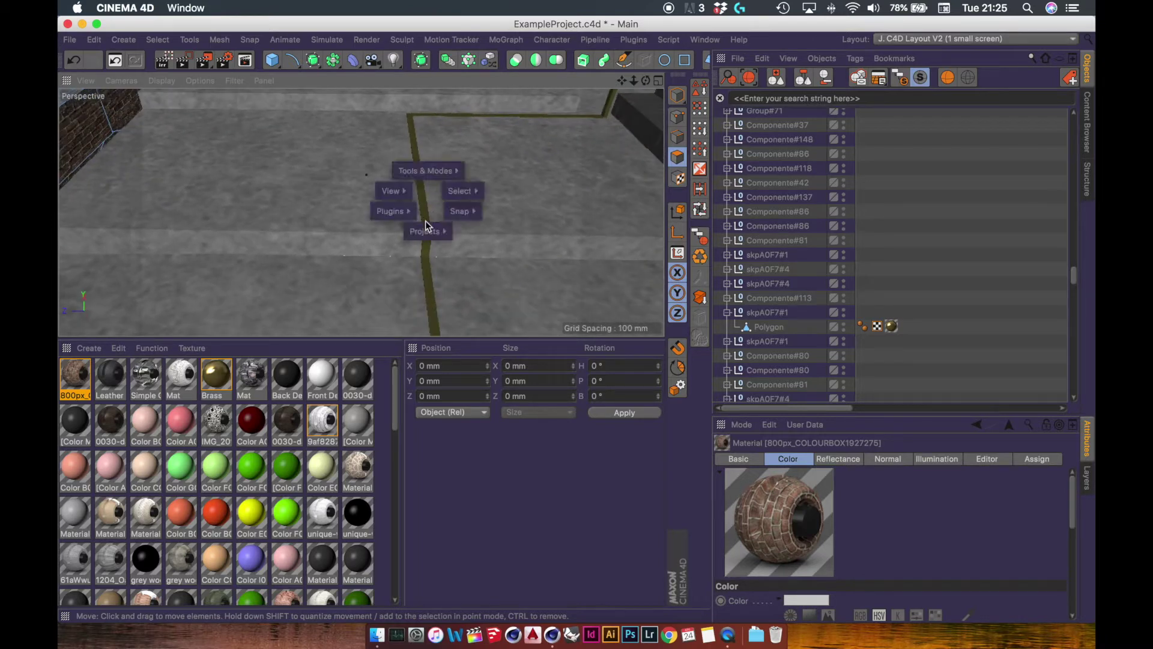
mouse_move(425, 223)
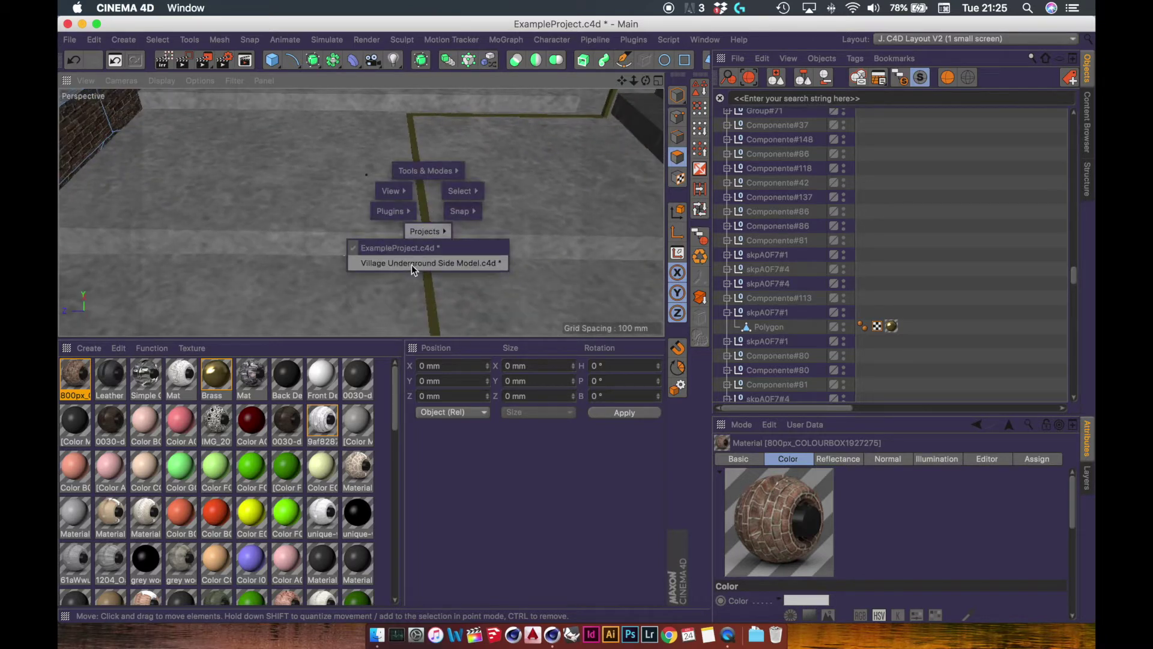
click(412, 264)
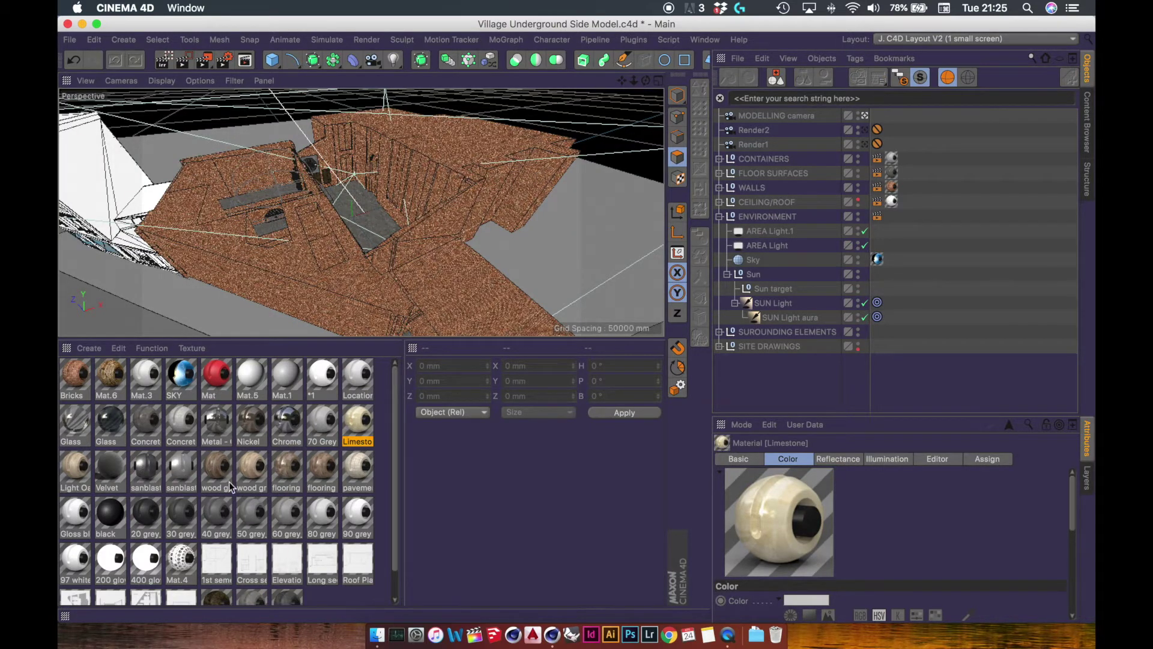
scroll(228, 481, down, 2)
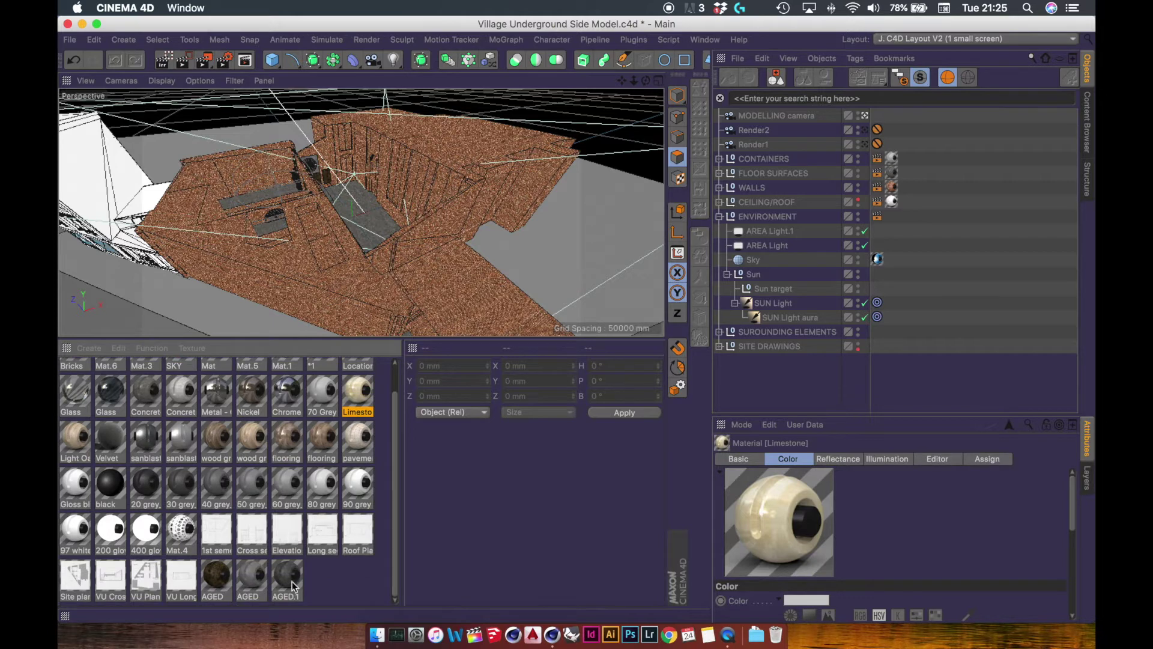
click(253, 575)
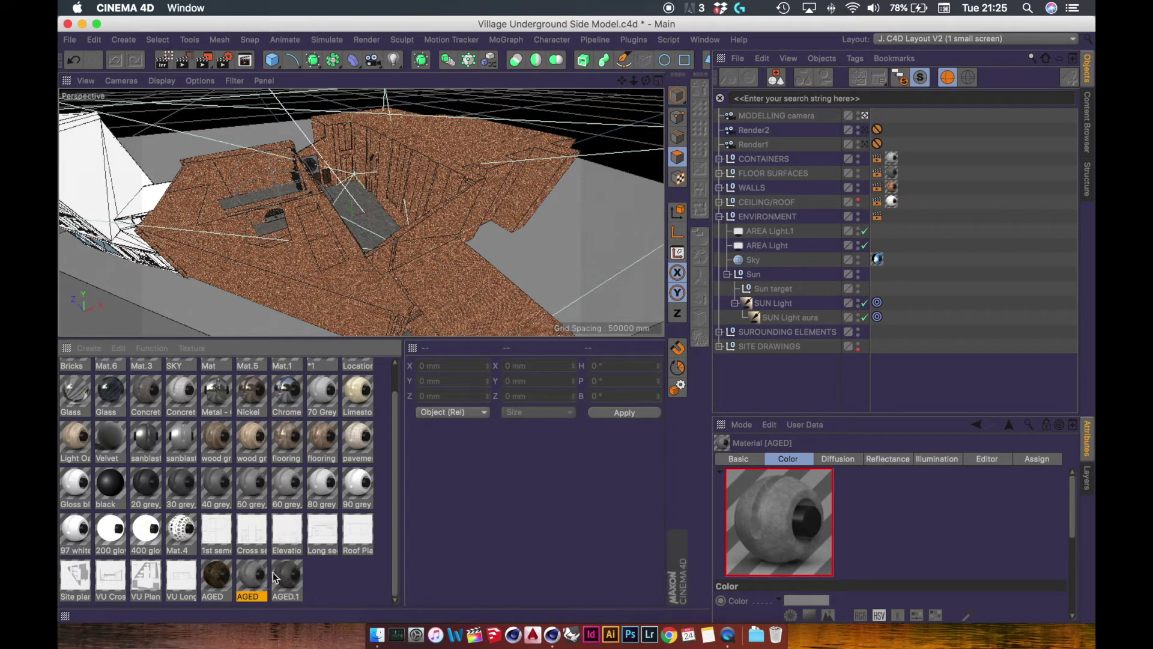
Switch to Finder and examine the texture images in the tex folder of the Year 3 Site Model
key(super+Tab)
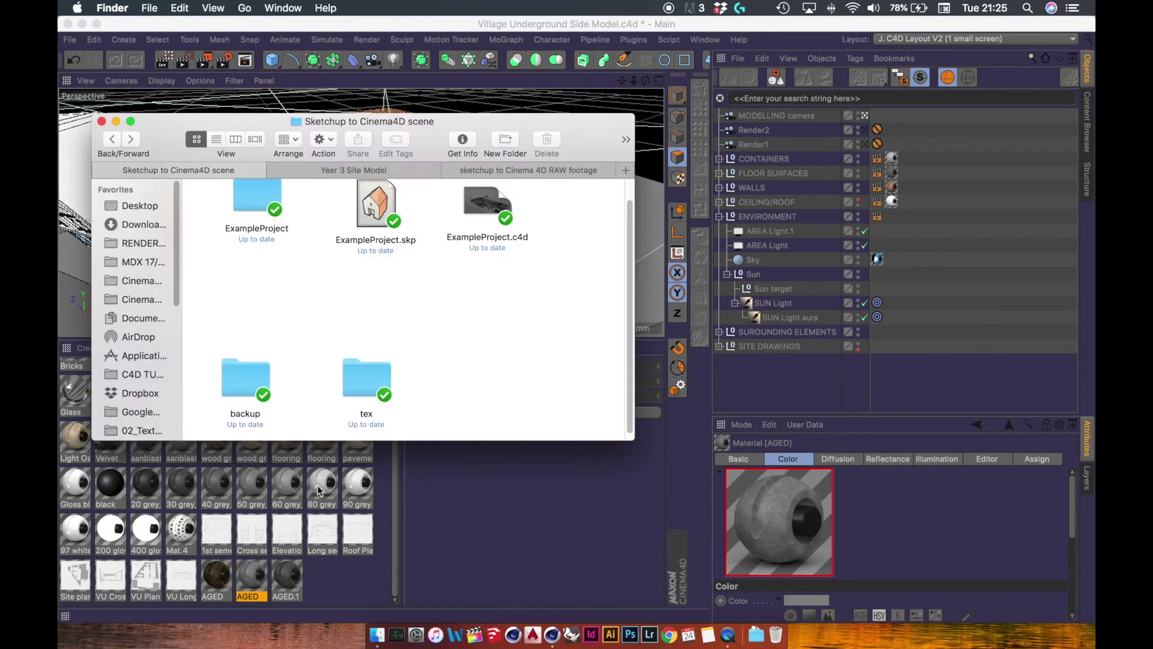
click(722, 341)
key(super+Tab)
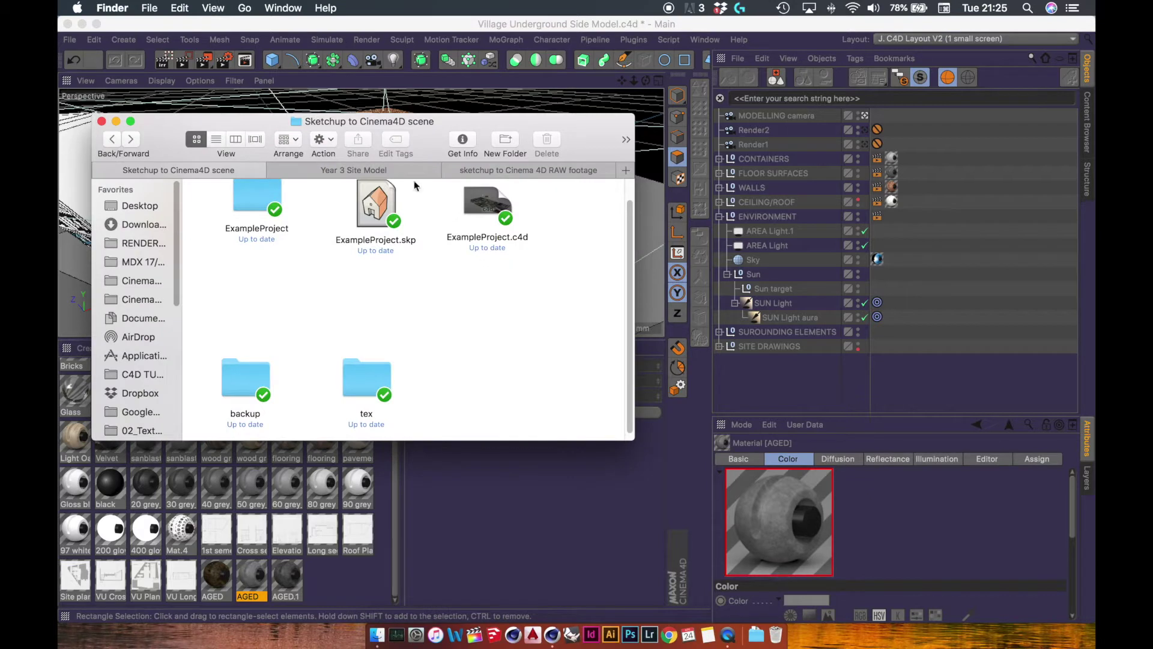
click(386, 171)
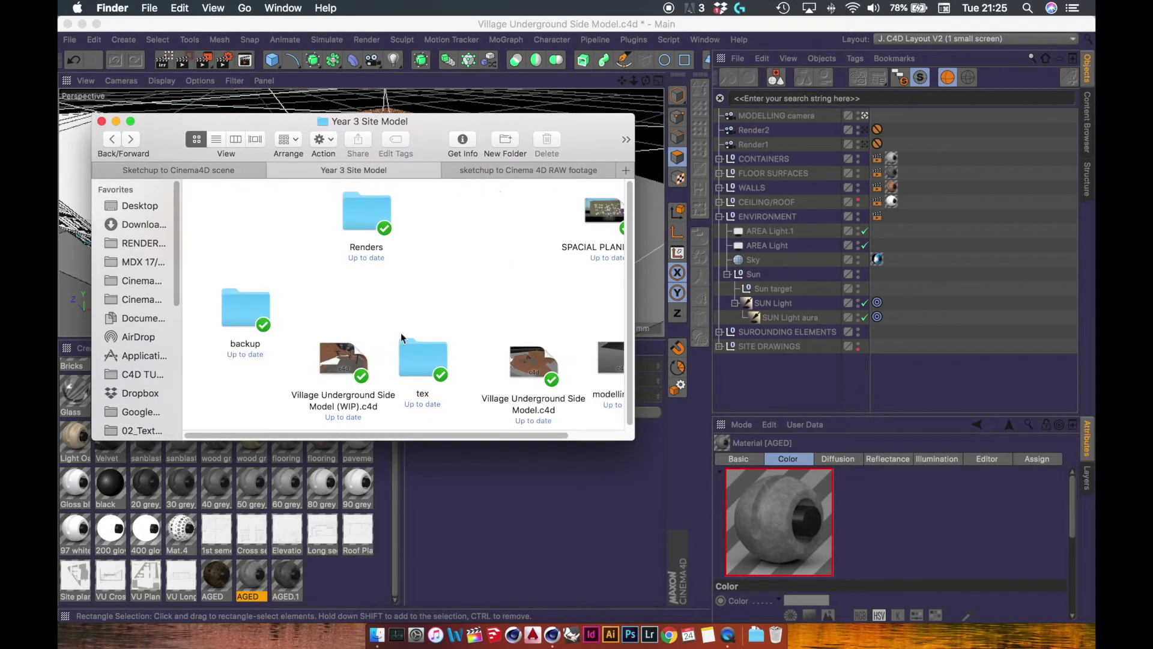
drag(661, 455, 919, 565)
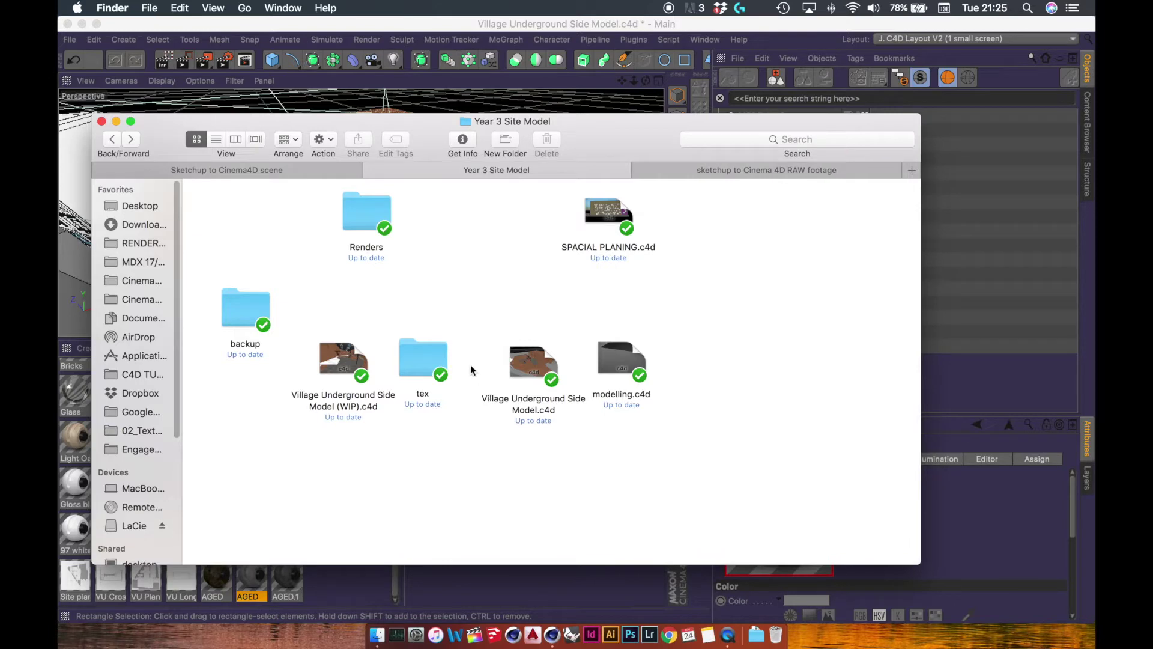
double_click(429, 360)
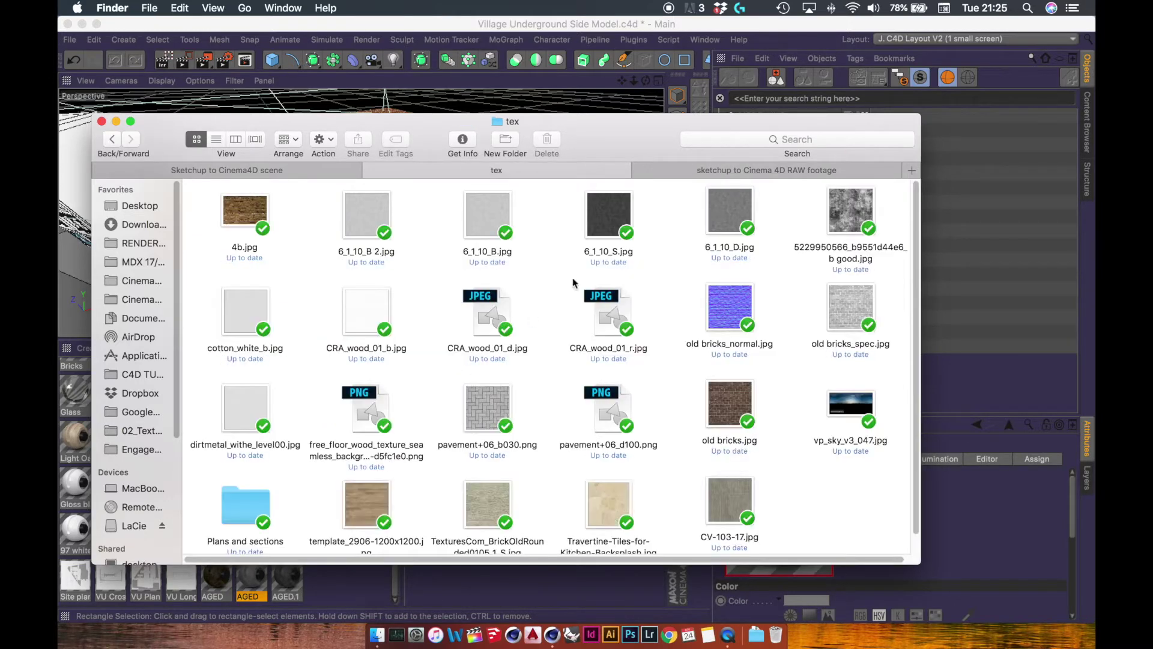
click(112, 139)
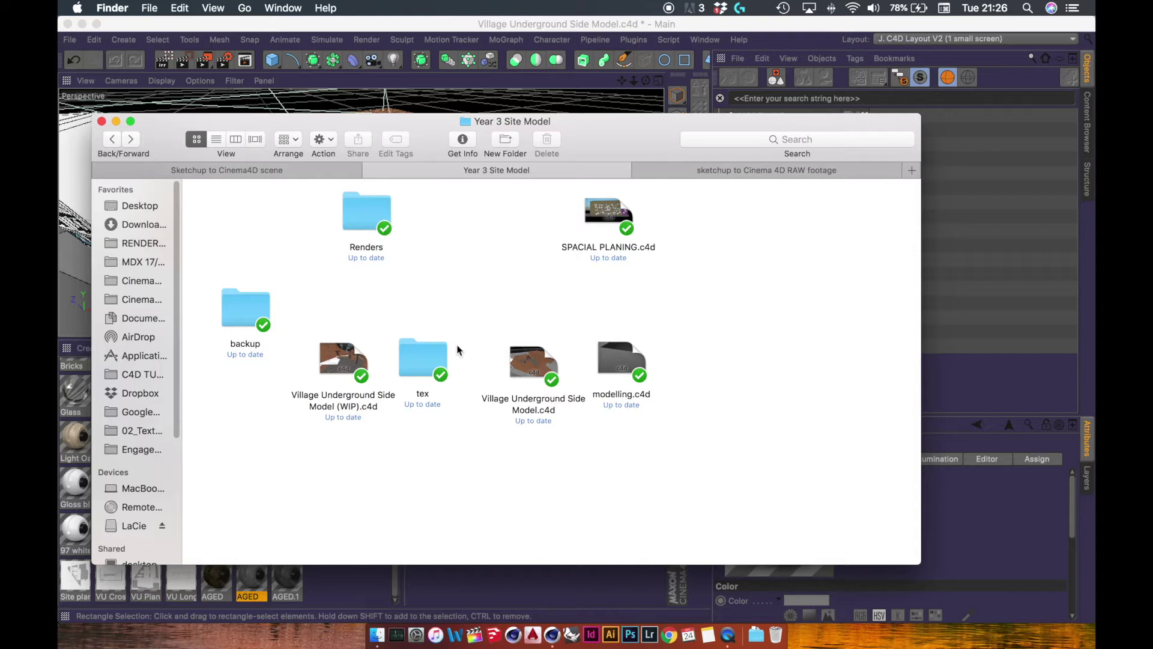
Return to Cinema 4D and switch to the ExampleProject.c4d project
key(super+Tab)
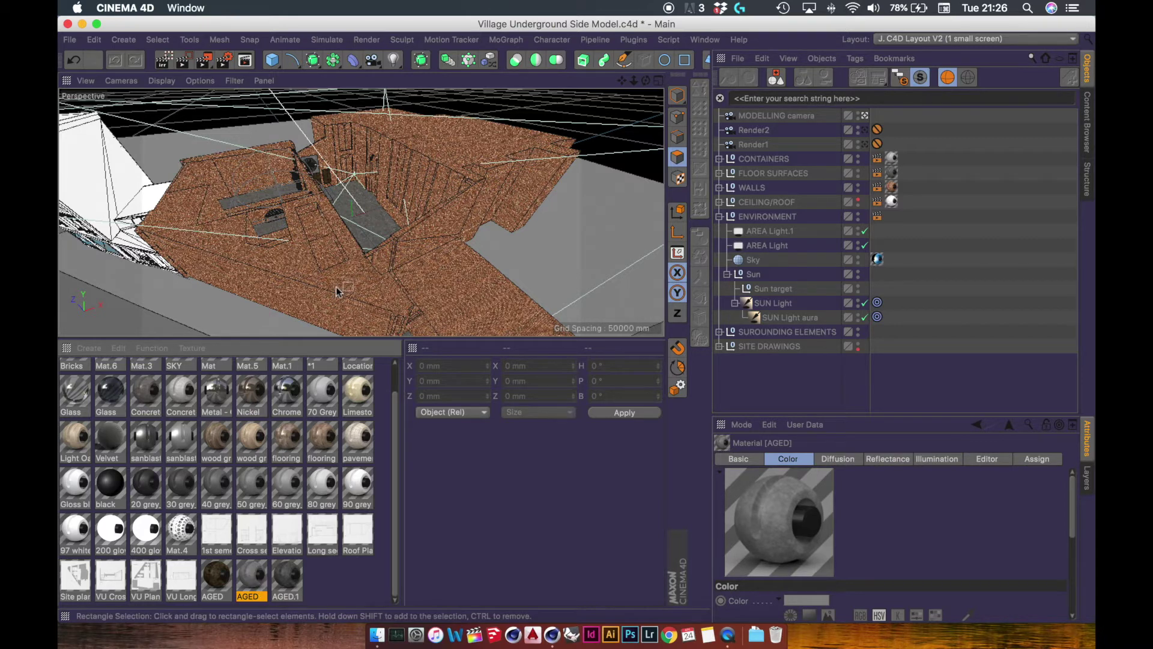
key(v)
mouse_move(332, 317)
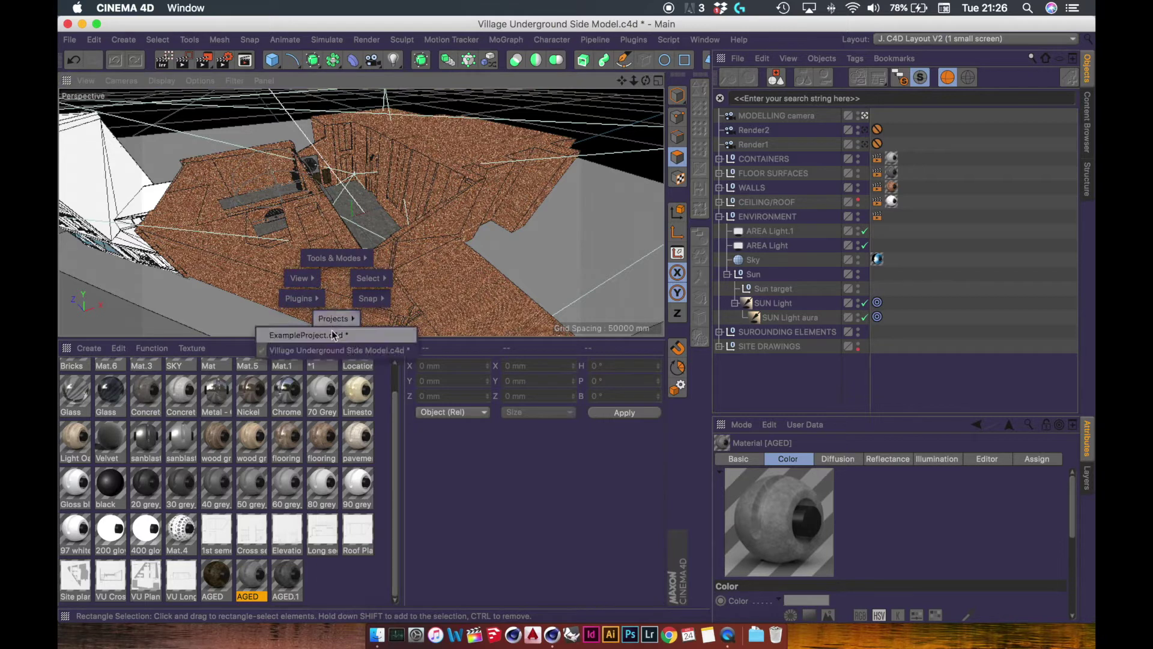
click(282, 336)
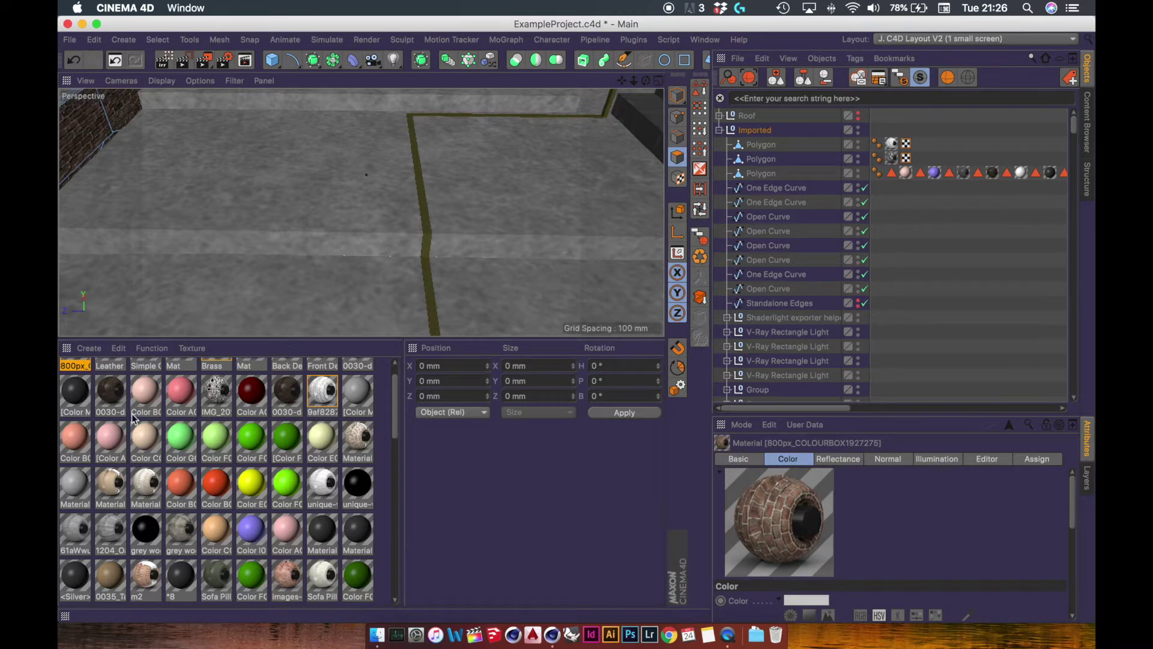
Paste the AGED material with its texture paths changed to absolute, and undo the paste
key(super+v)
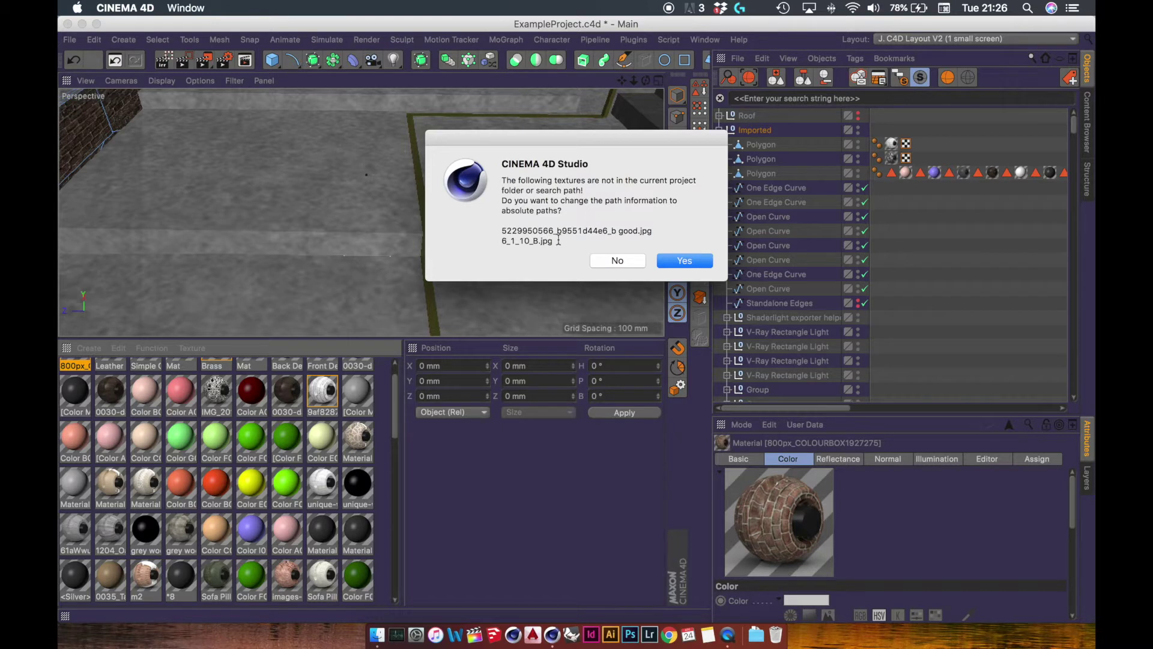
drag(559, 240, 488, 227)
drag(563, 212, 496, 170)
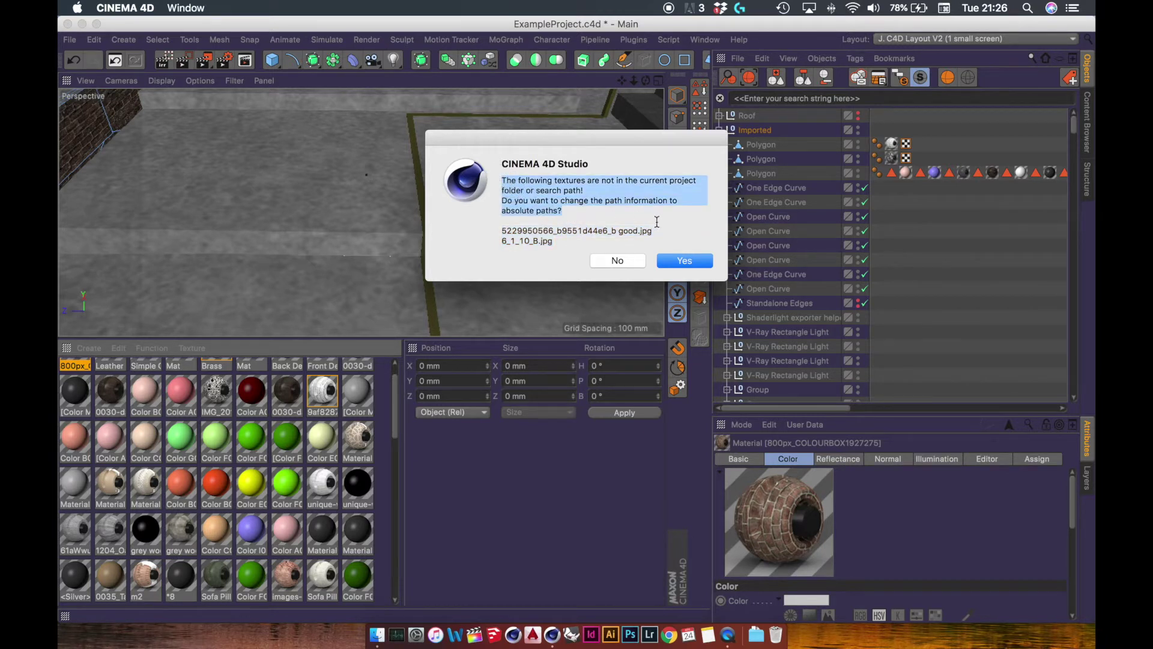
click(657, 221)
click(684, 260)
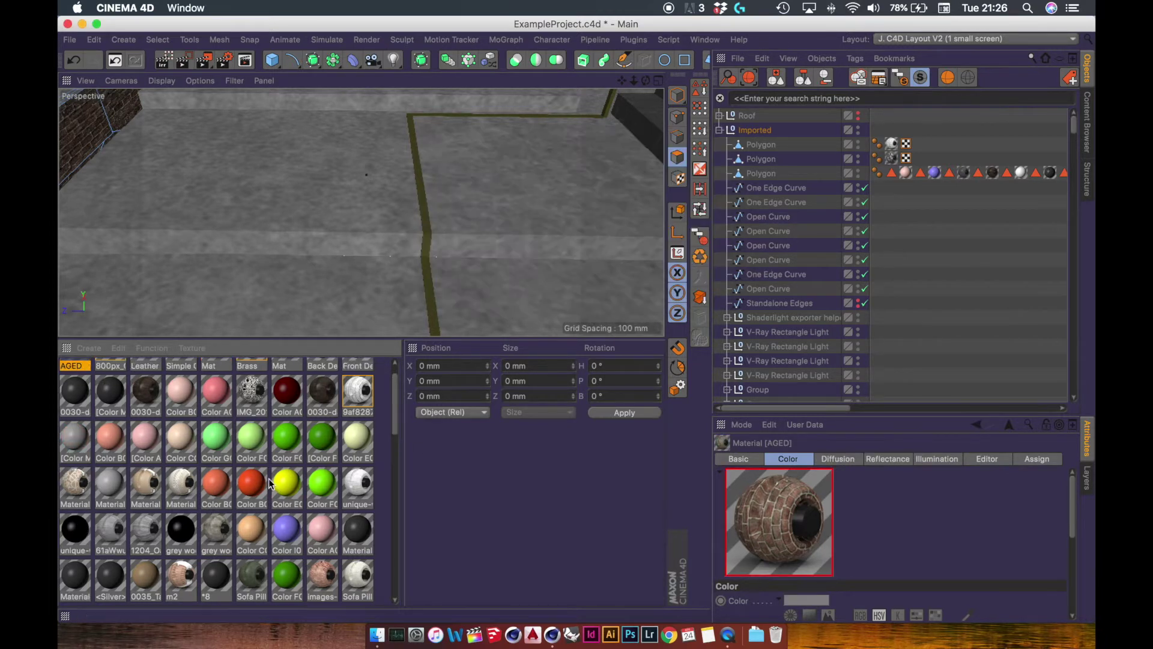
scroll(391, 379, up, 1)
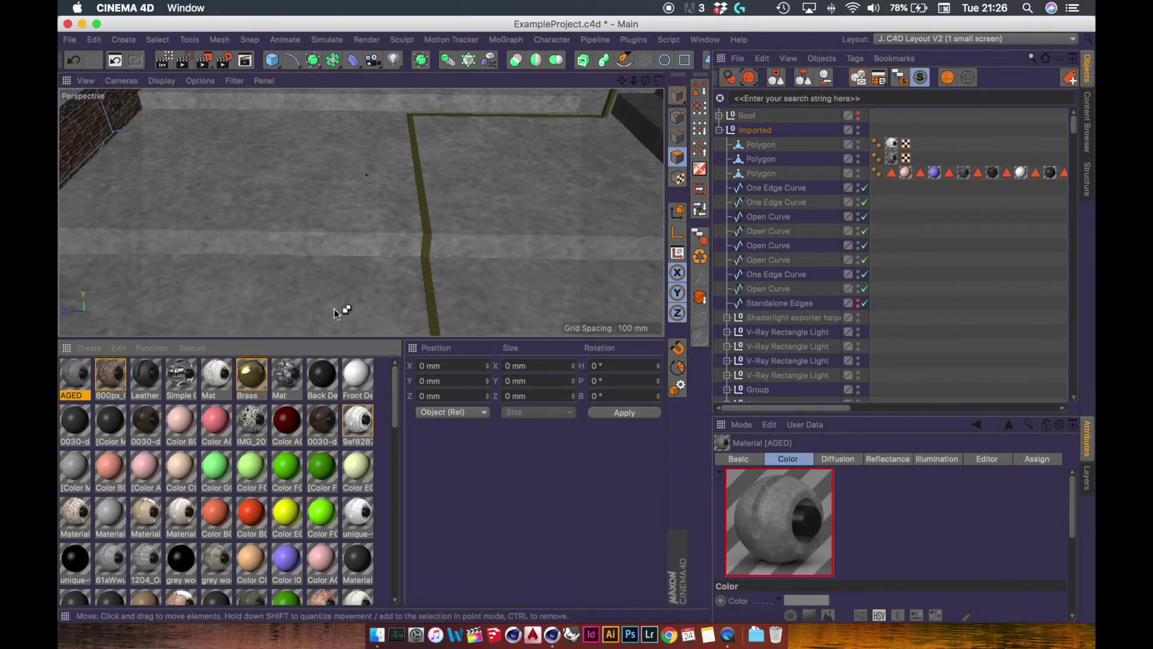
key(ctrl+z)
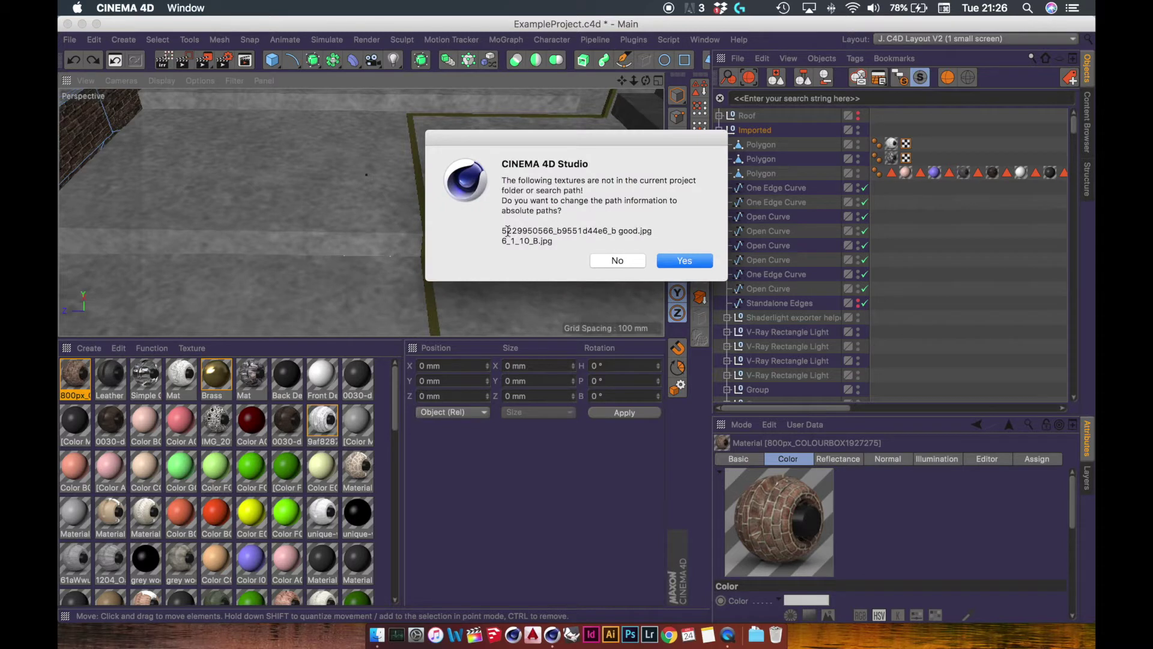
mouse_move(502, 230)
mouse_down()
mouse_move(654, 231)
mouse_move(495, 232)
mouse_up()
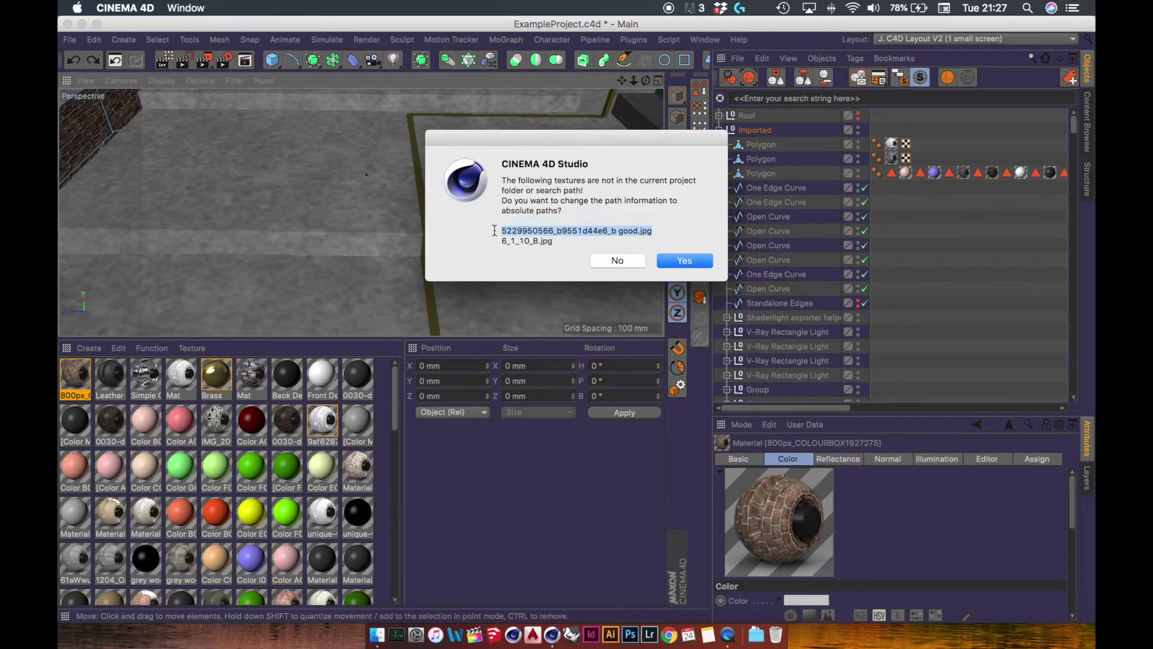
key(super+Tab)
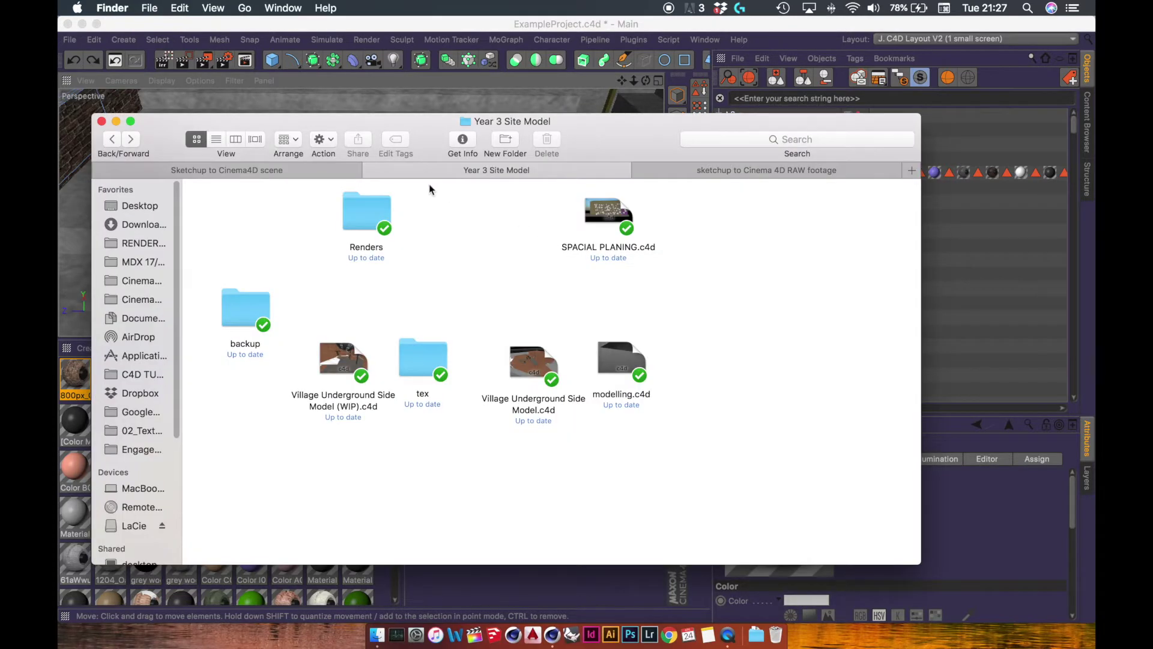
double_click(434, 359)
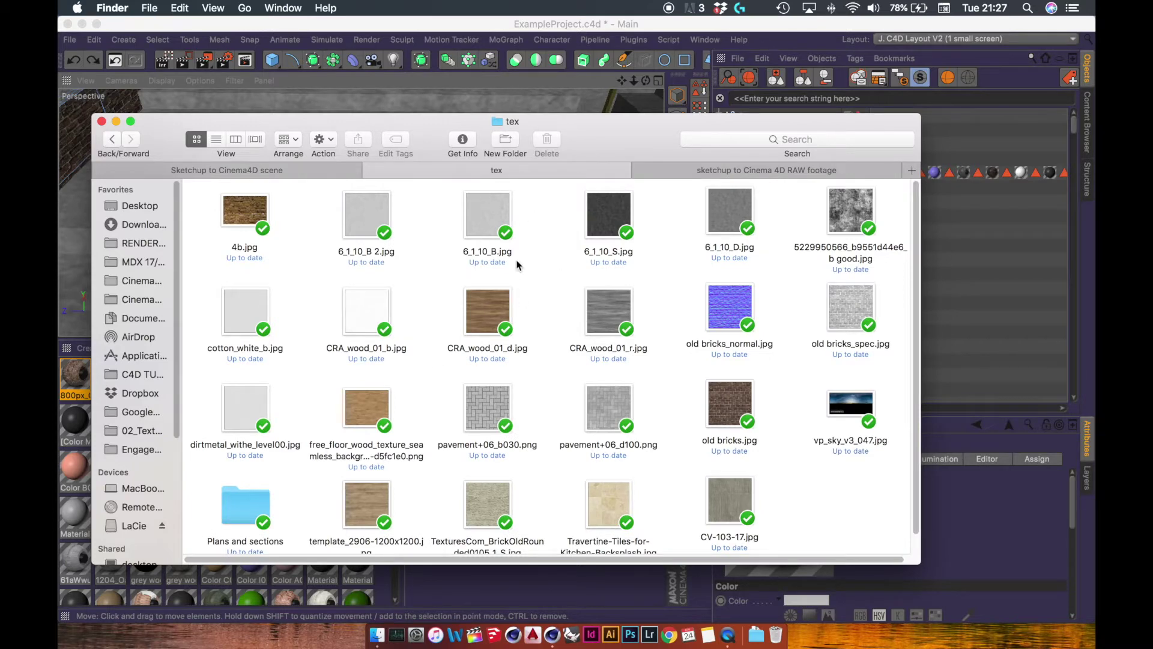
key(super+Tab)
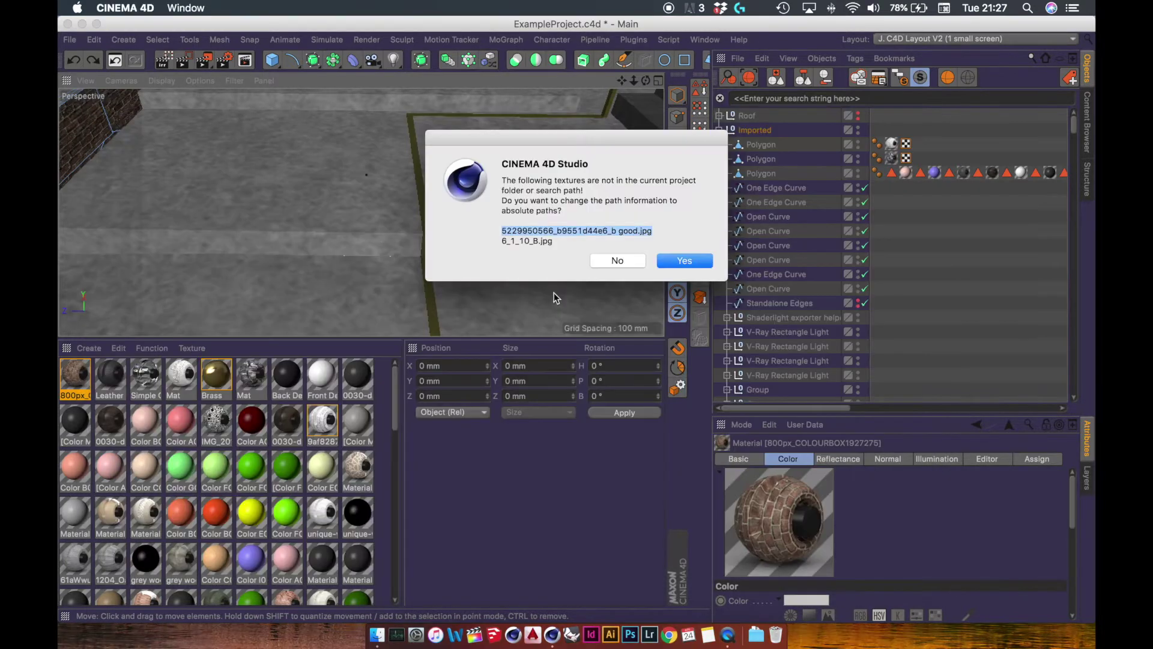
click(504, 232)
drag(503, 231, 514, 230)
double_click(515, 230)
key(super+Tab)
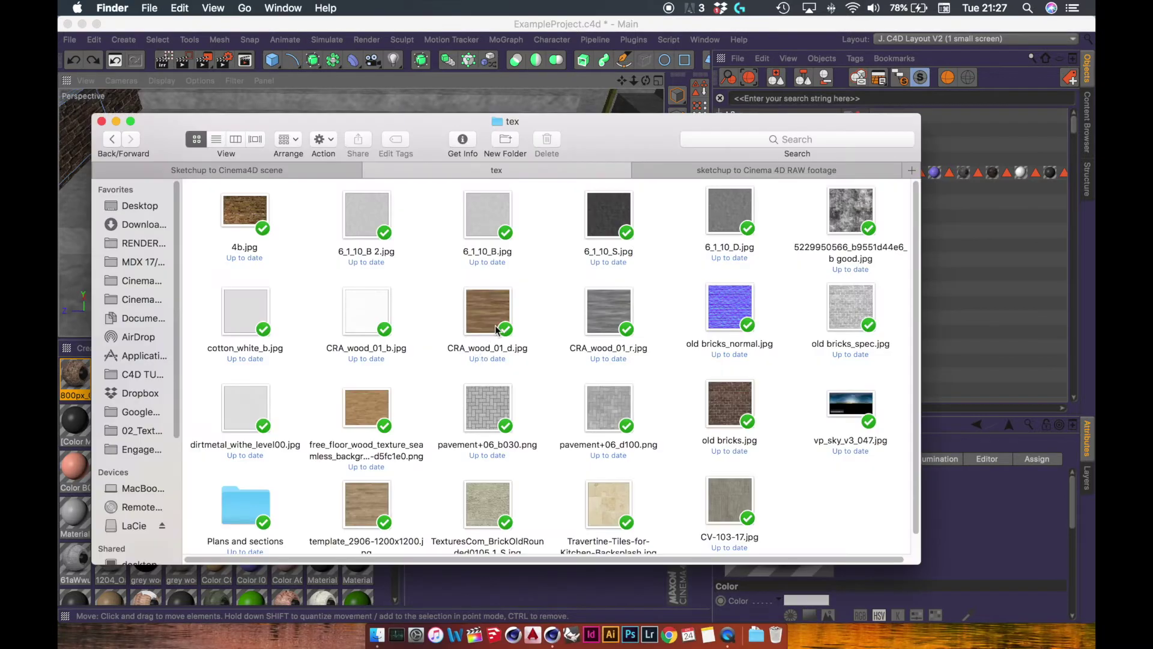
click(491, 320)
text(522)
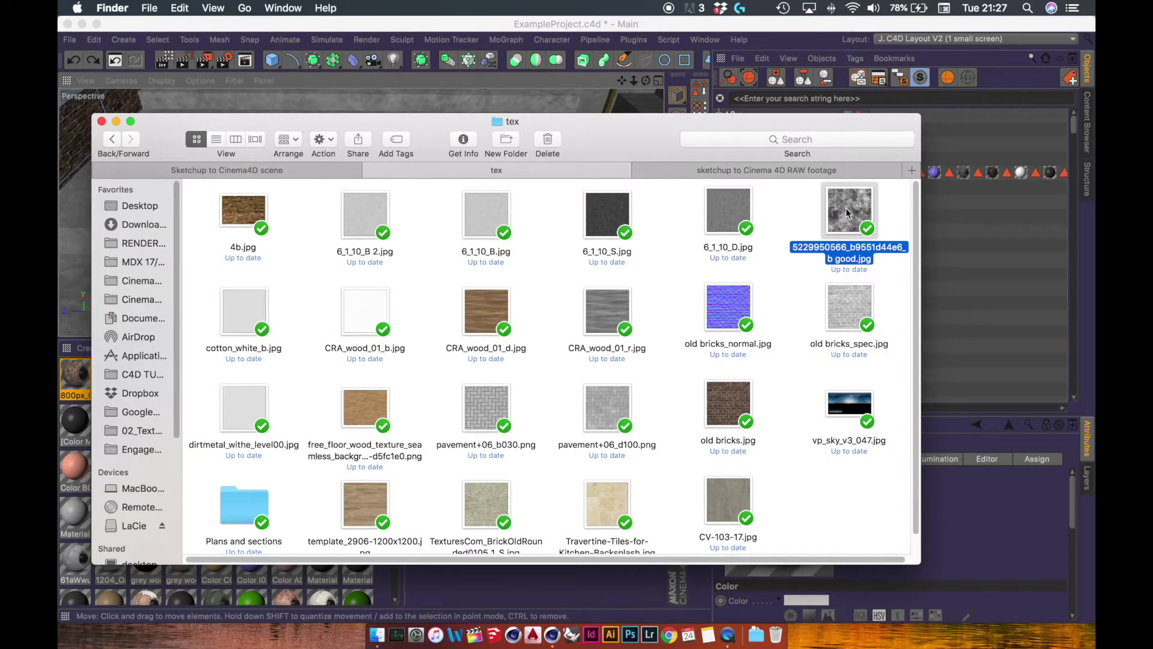
Separate the Sketchup to Cinema4D scene folder into its own window and copy the selected texture into its tex folder
mouse_move(845, 208)
mouse_down()
mouse_move(282, 178)
mouse_move(544, 229)
mouse_move(832, 218)
mouse_up()
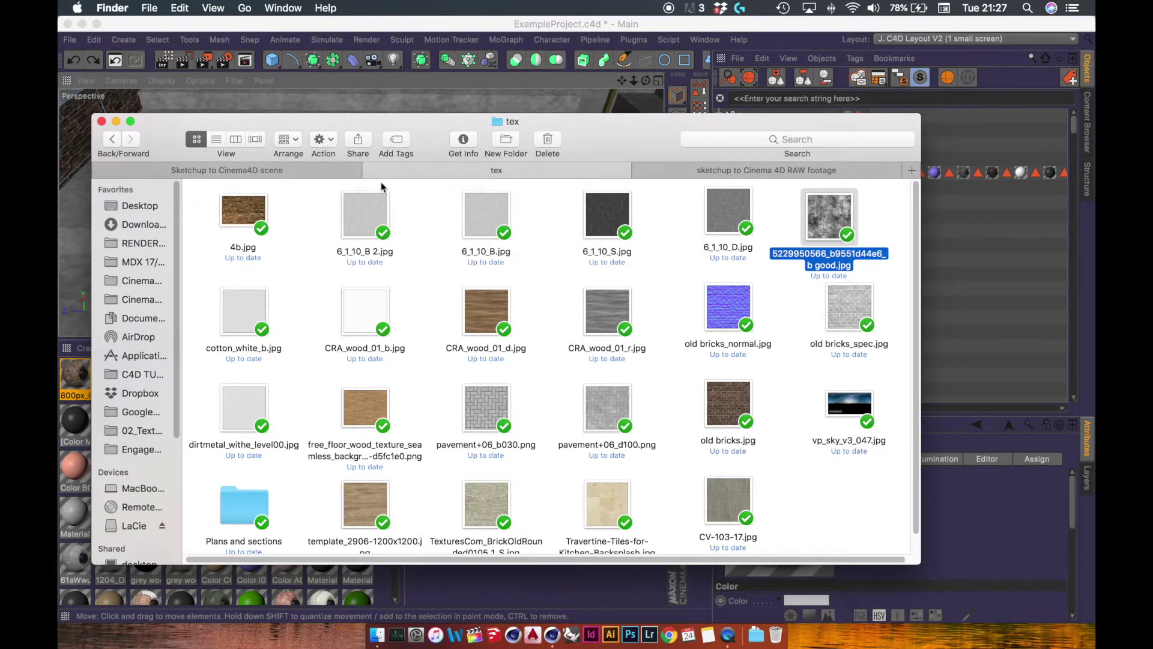
drag(314, 174, 774, 288)
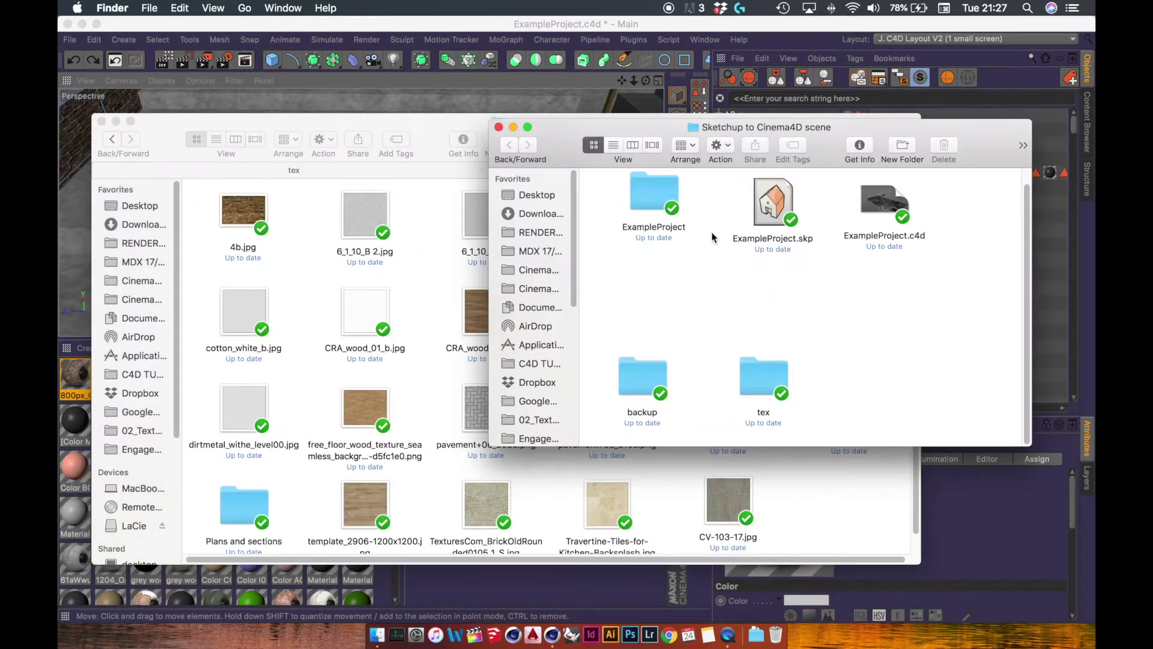
drag(665, 123, 818, 326)
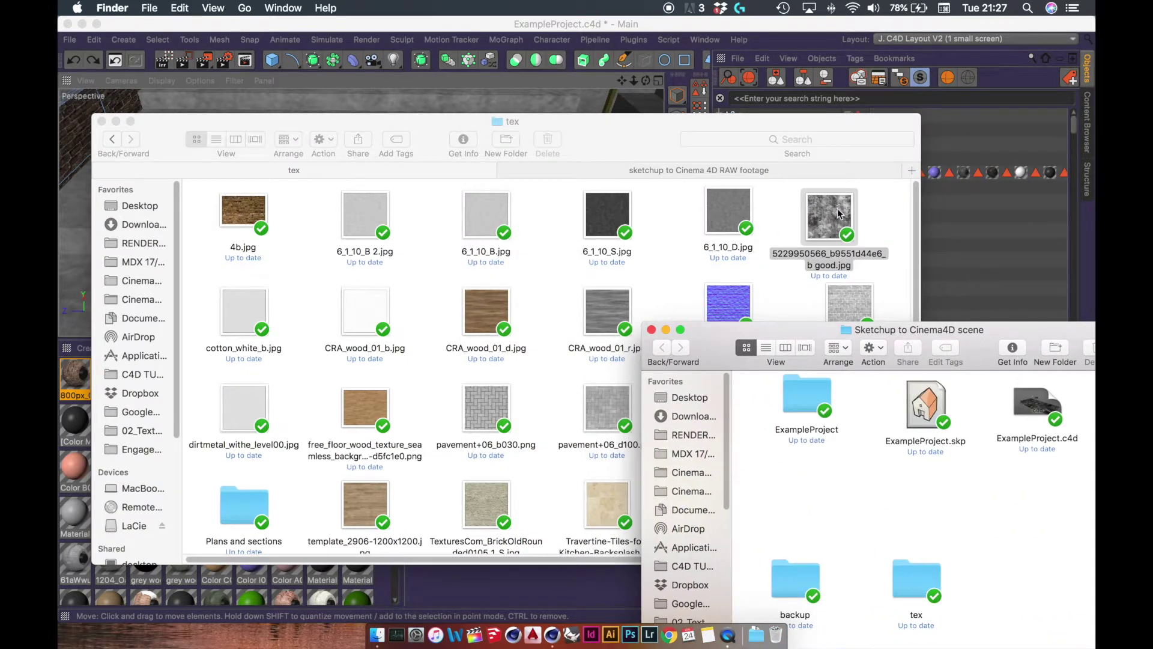
mouse_move(839, 214)
mouse_down()
mouse_move(905, 422)
mouse_move(924, 570)
mouse_move(940, 536)
mouse_up()
mouse_move(924, 572)
mouse_down()
mouse_move(921, 523)
mouse_move(892, 560)
mouse_move(910, 515)
mouse_move(892, 571)
mouse_move(909, 582)
mouse_up()
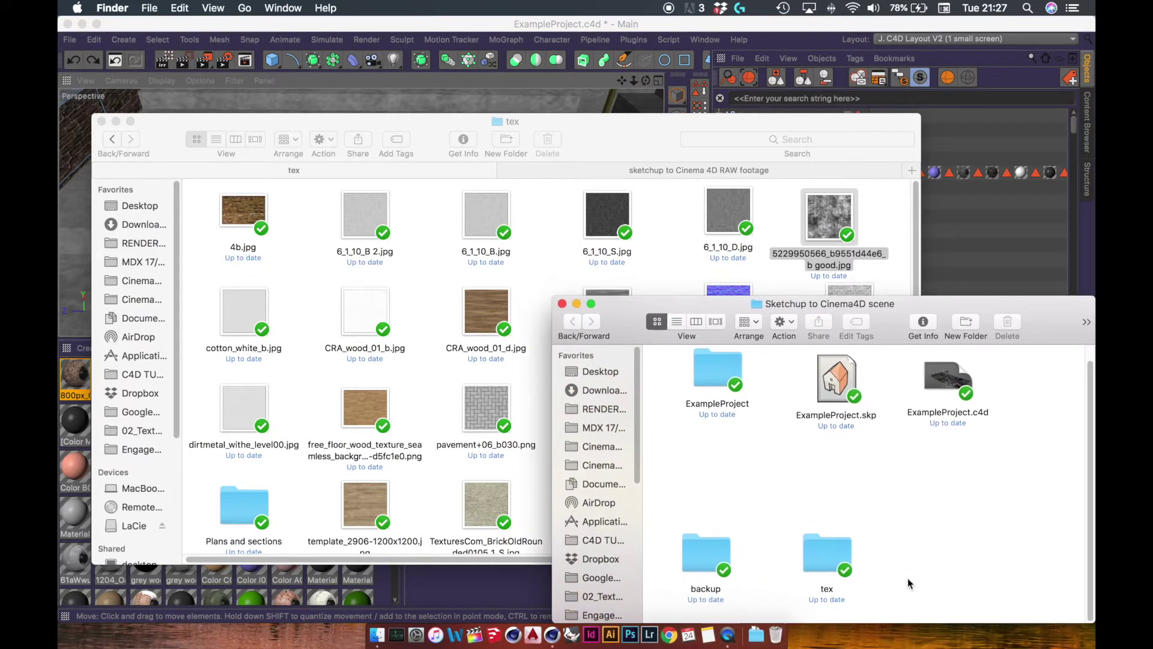
In Finder, copy 6_1_10_B.jpg into the scene's tex folder, and back in Cinema 4D paste the AGED material with absolute texture paths
click(763, 37)
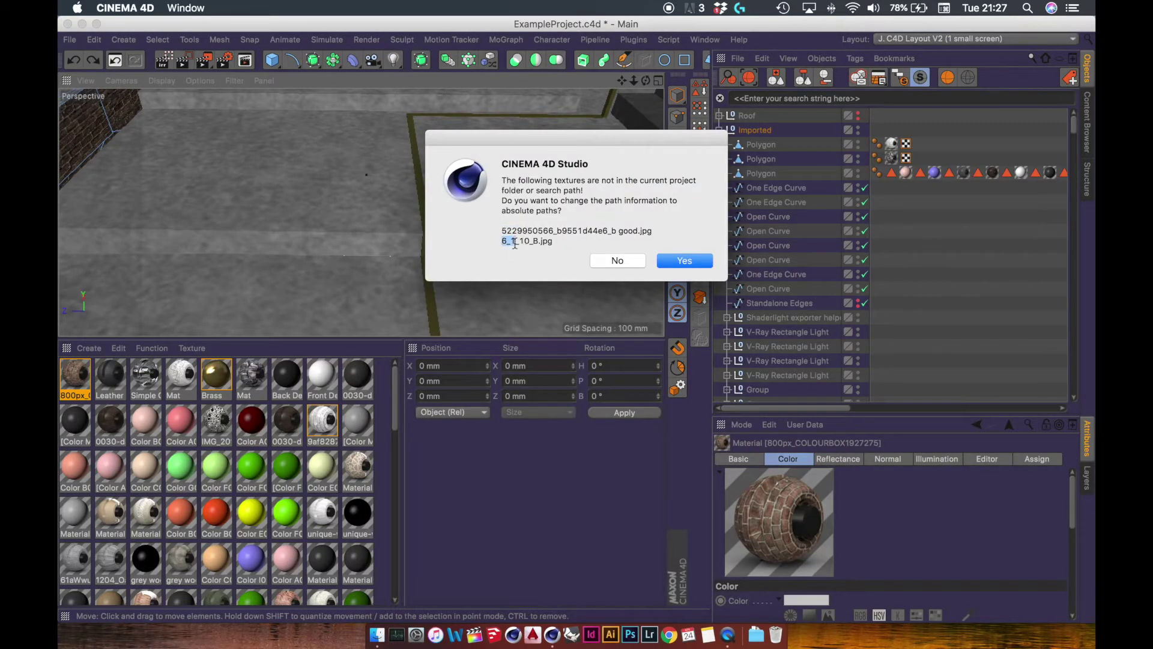
key(super+Tab)
click(730, 205)
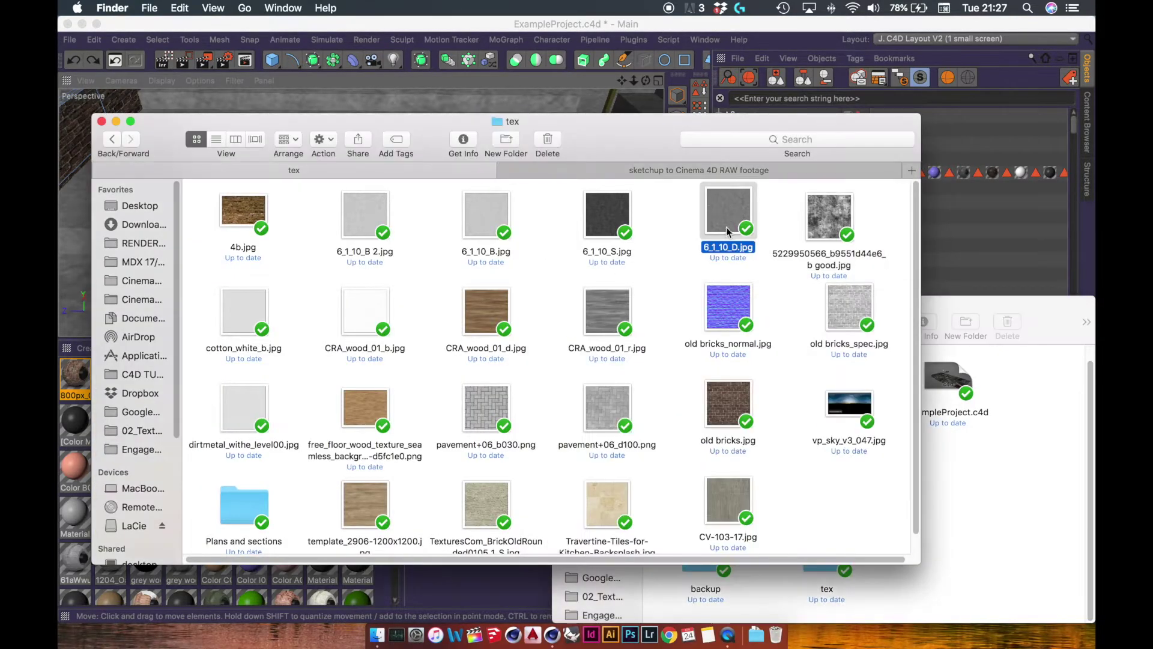
key(super+Tab)
key(super+Tab)
click(493, 221)
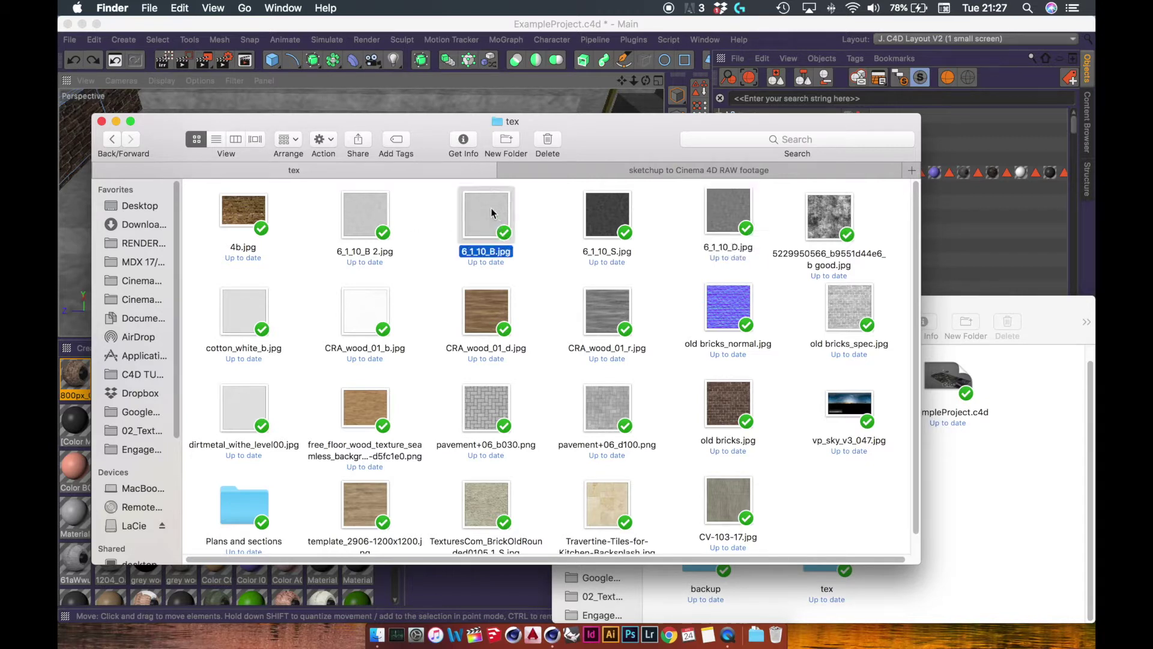
drag(491, 214, 826, 591)
key(super+Tab)
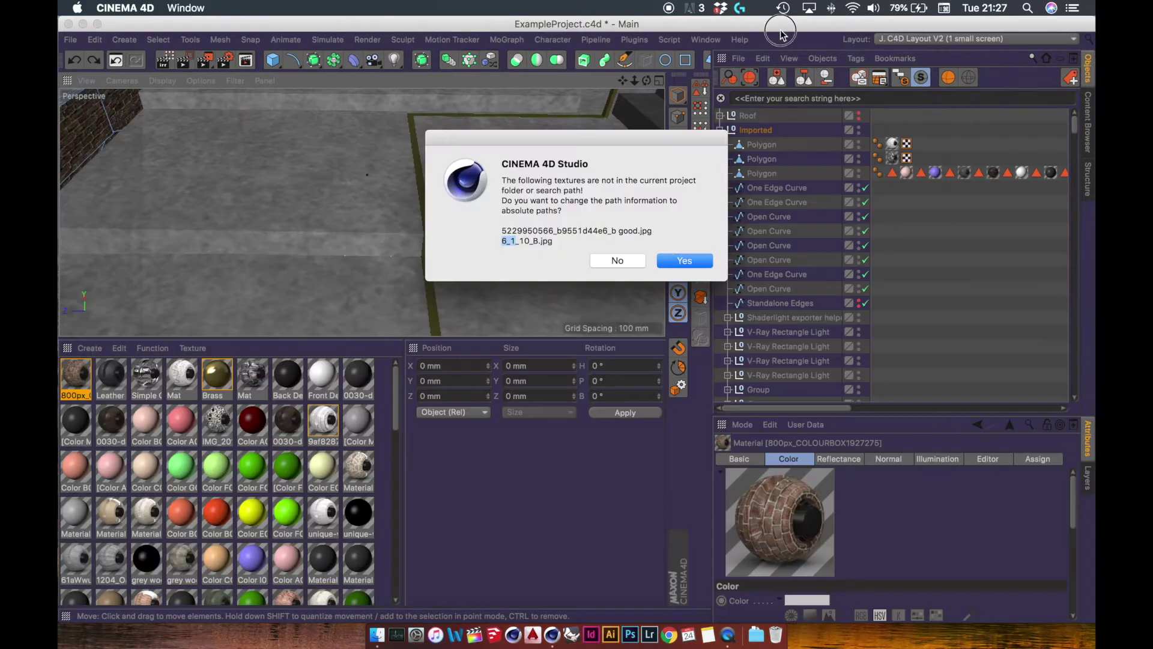
click(684, 260)
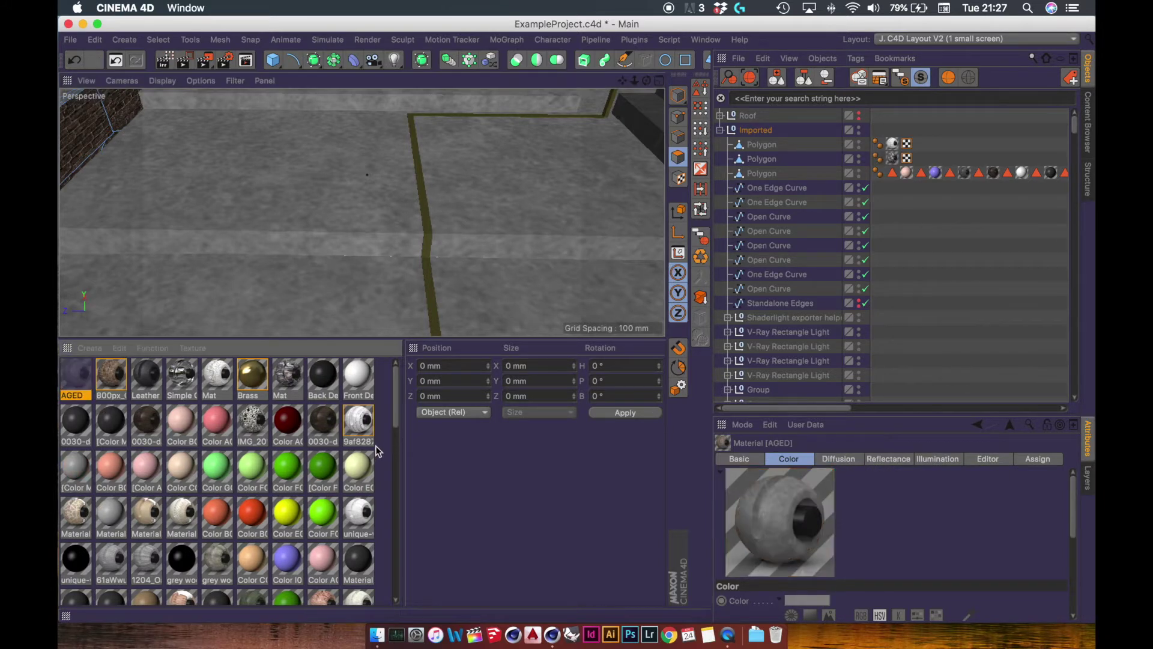
Examine the AGED material's Color, Diffusion and Reflectance channels in the Material Editor and close it
double_click(76, 379)
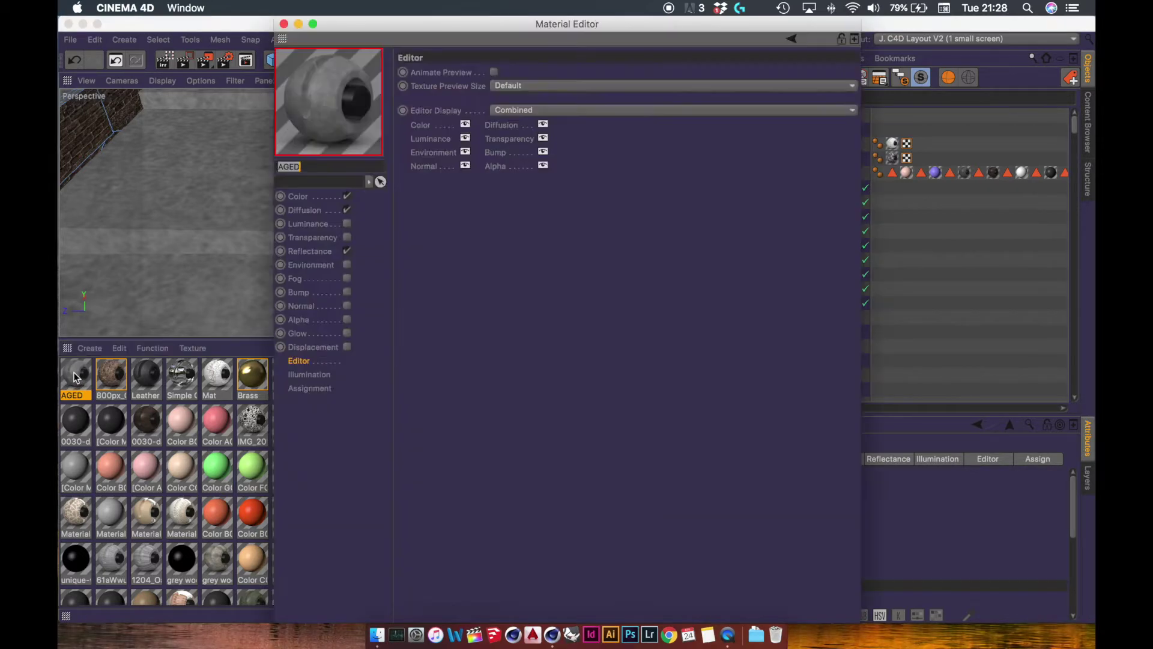
click(298, 196)
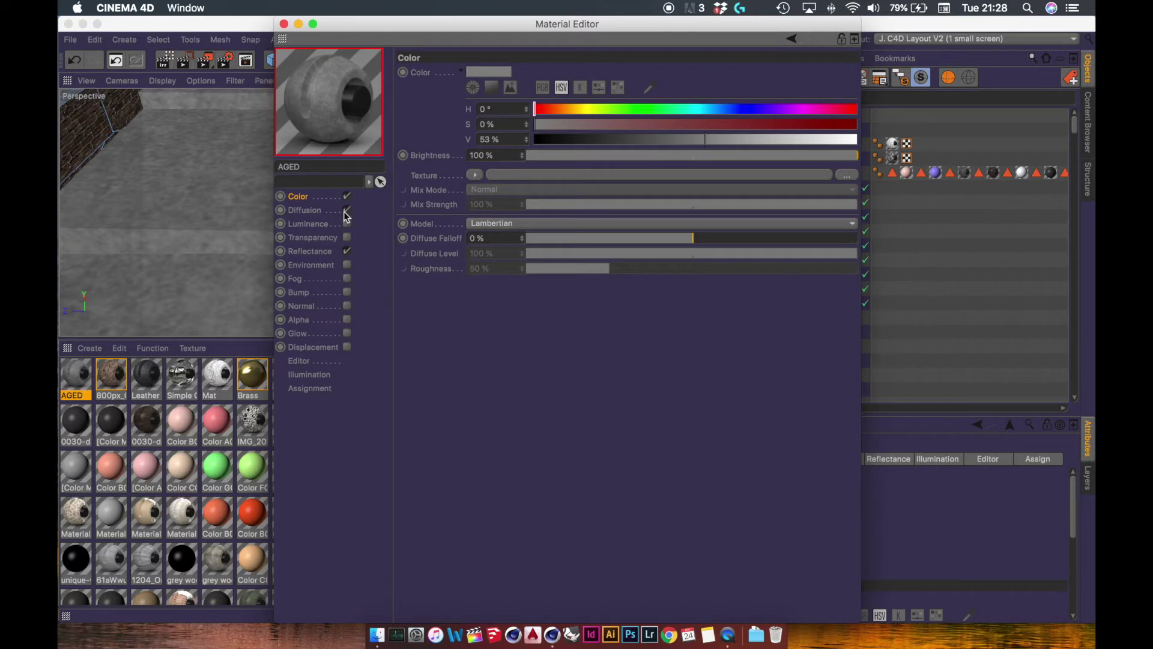
click(475, 175)
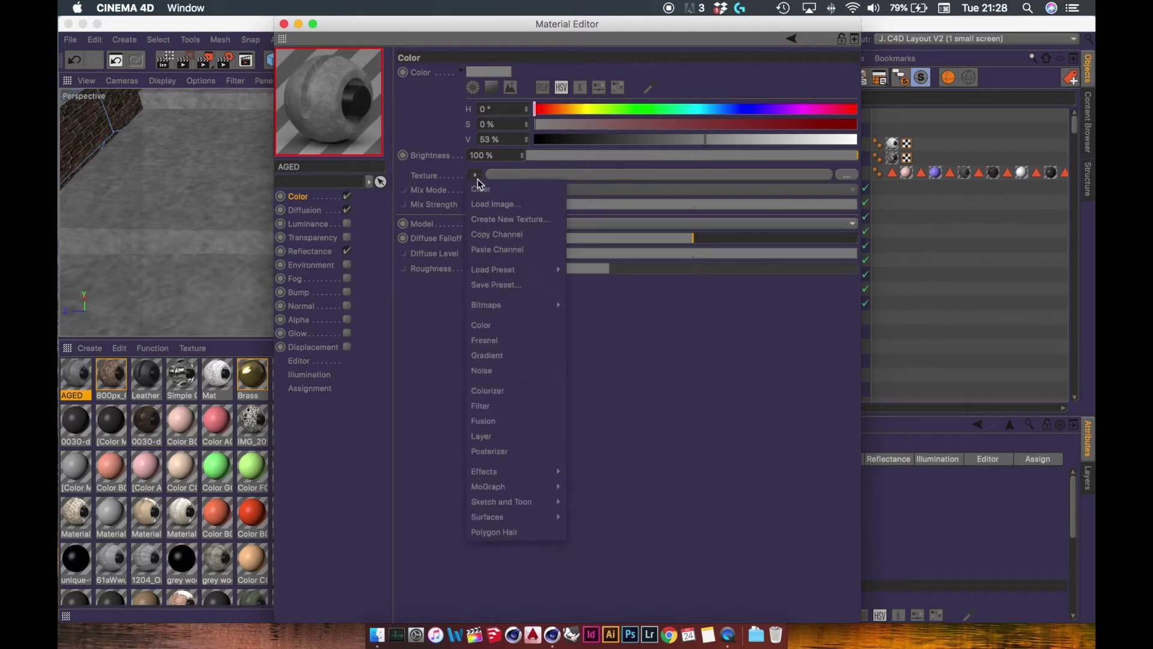
click(437, 143)
click(304, 210)
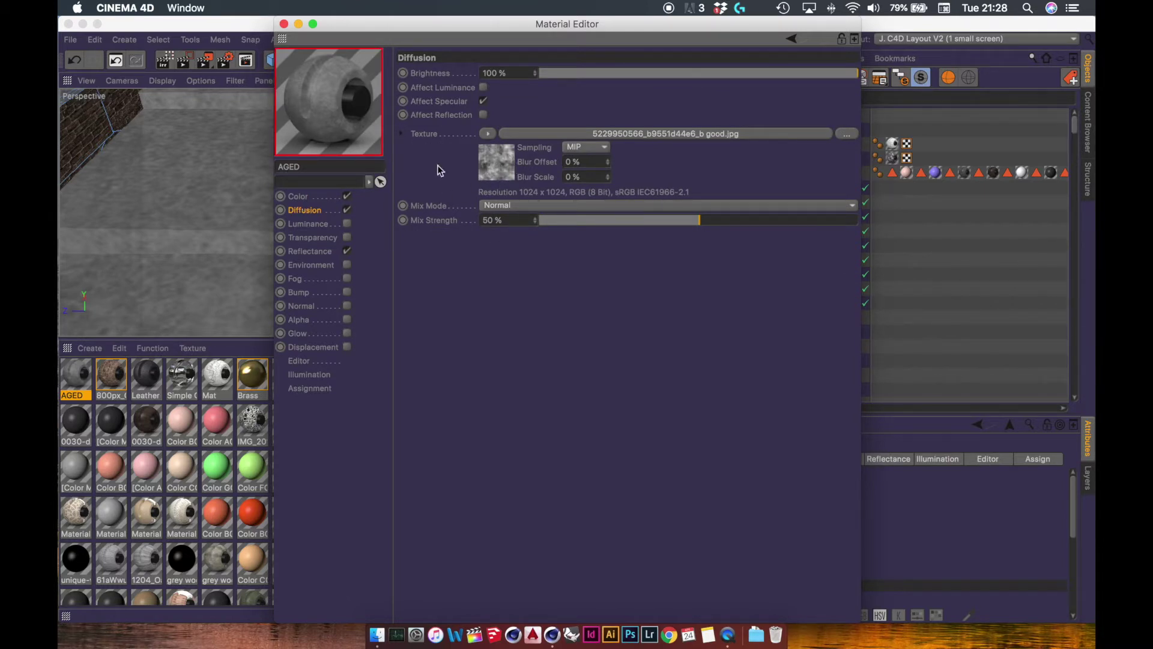
click(314, 252)
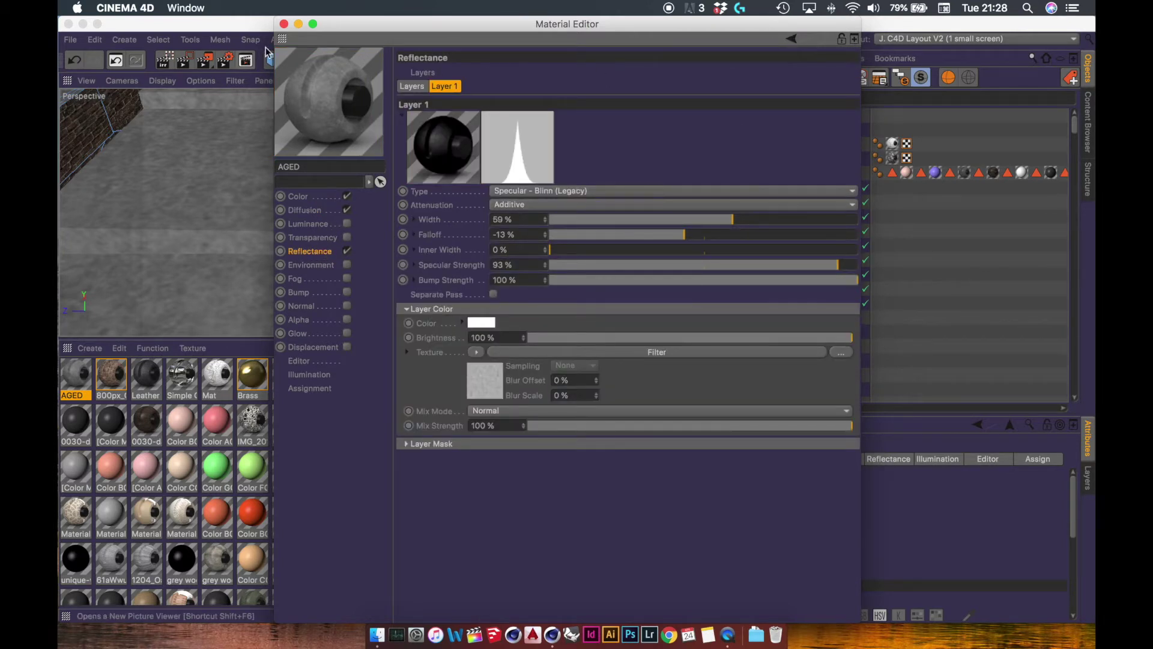
click(284, 25)
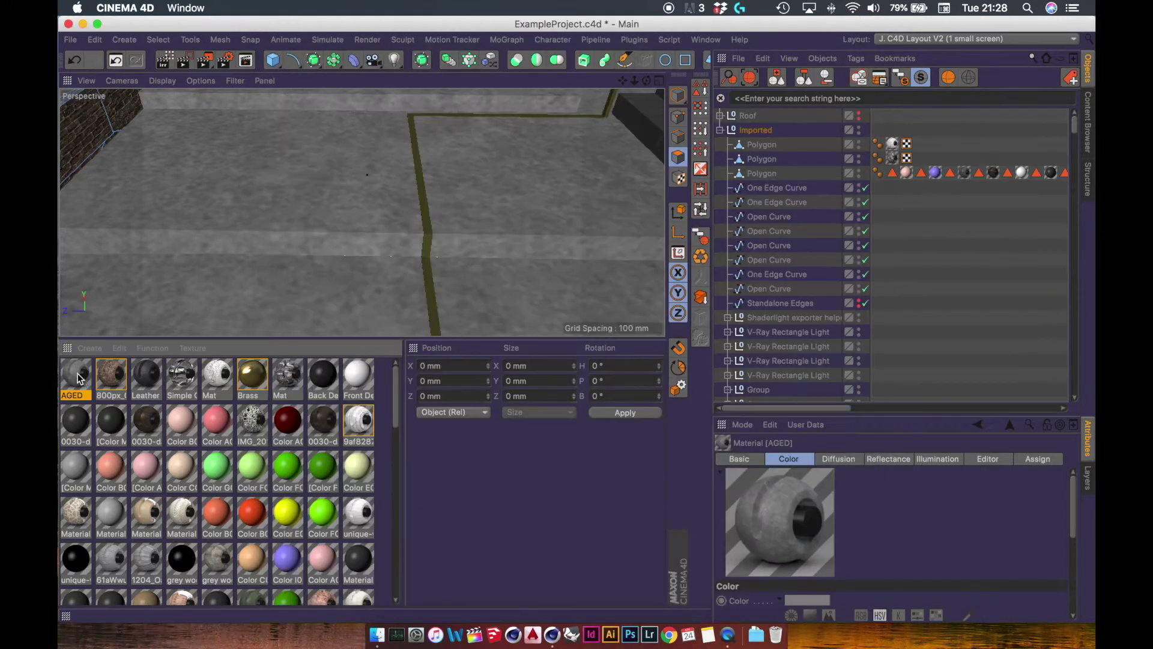
Select the floor's Polygon object in Model mode and replace its concrete material with AGED
right_click(78, 373)
click(91, 361)
click(363, 217)
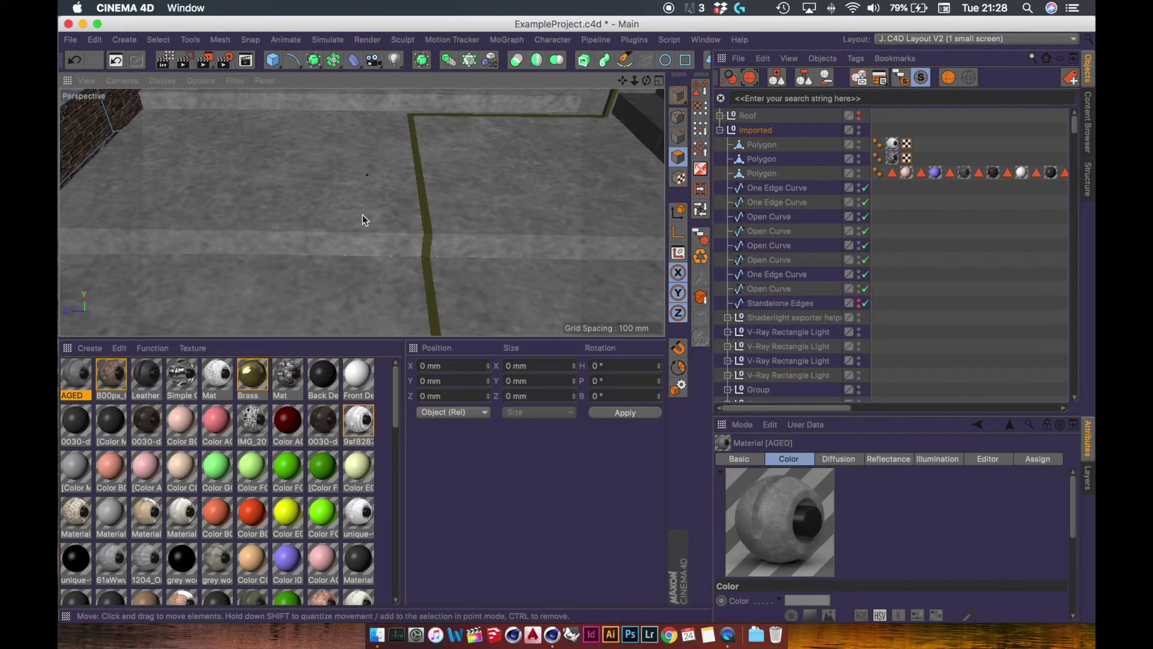
click(679, 95)
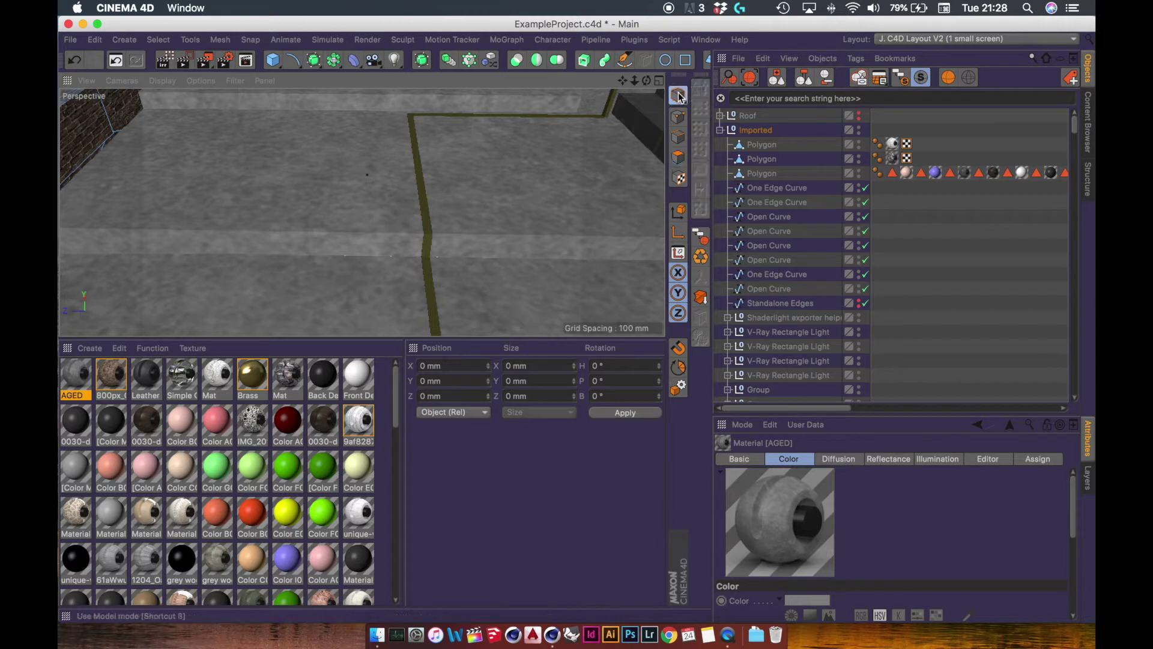
click(540, 168)
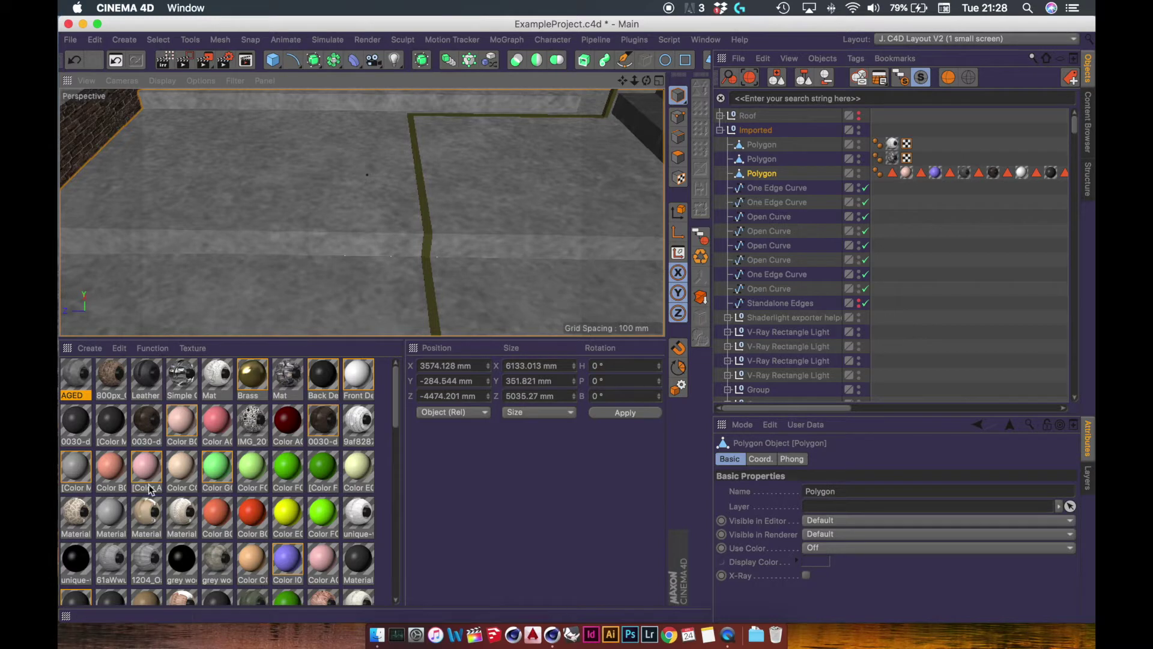
drag(399, 400, 401, 466)
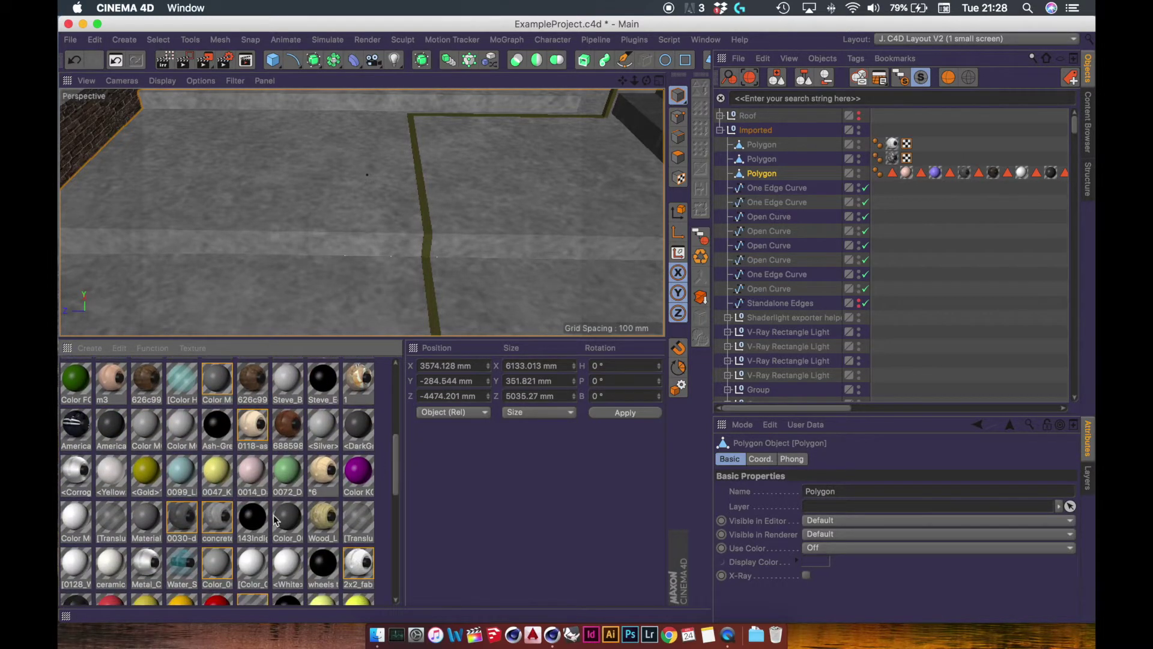
drag(217, 520, 112, 380)
click(76, 384)
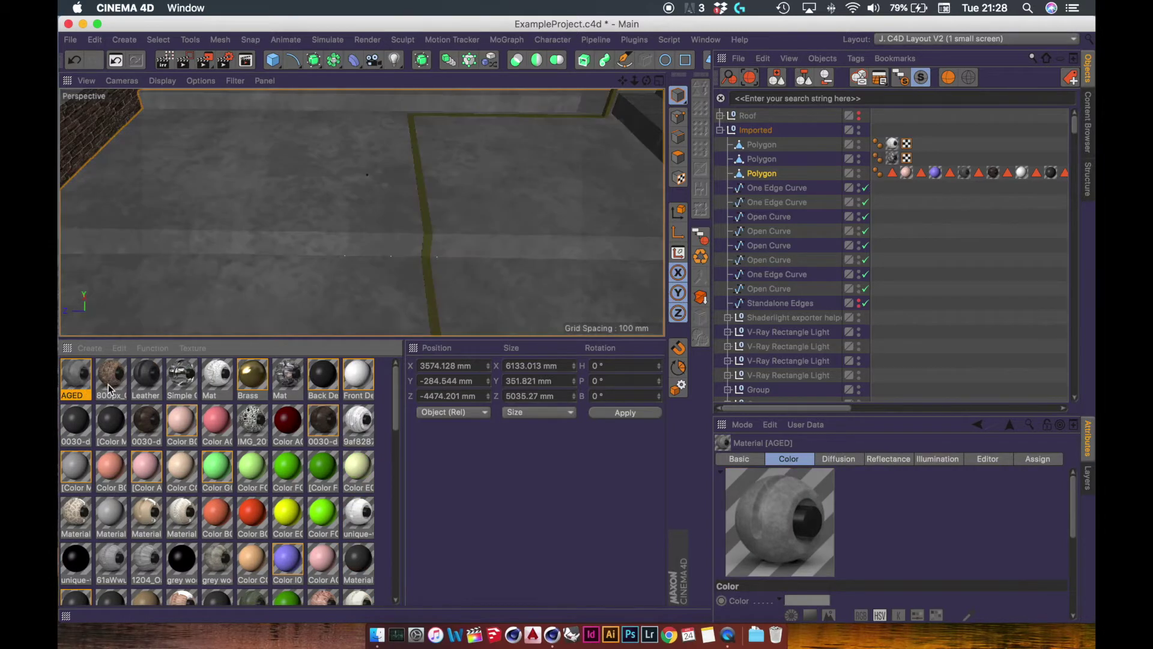
Select all texture tags that use the AGED material and set their projection to Cubic
key(Return)
mouse_move(359, 262)
alt+right_down()
mouse_move(314, 299)
mouse_move(355, 271)
mouse_move(348, 278)
mouse_move(581, 259)
mouse_move(611, 314)
mouse_move(600, 276)
mouse_move(348, 276)
alt+right_up()
alt+right_drag(391, 214, 180, 288)
right_click(81, 379)
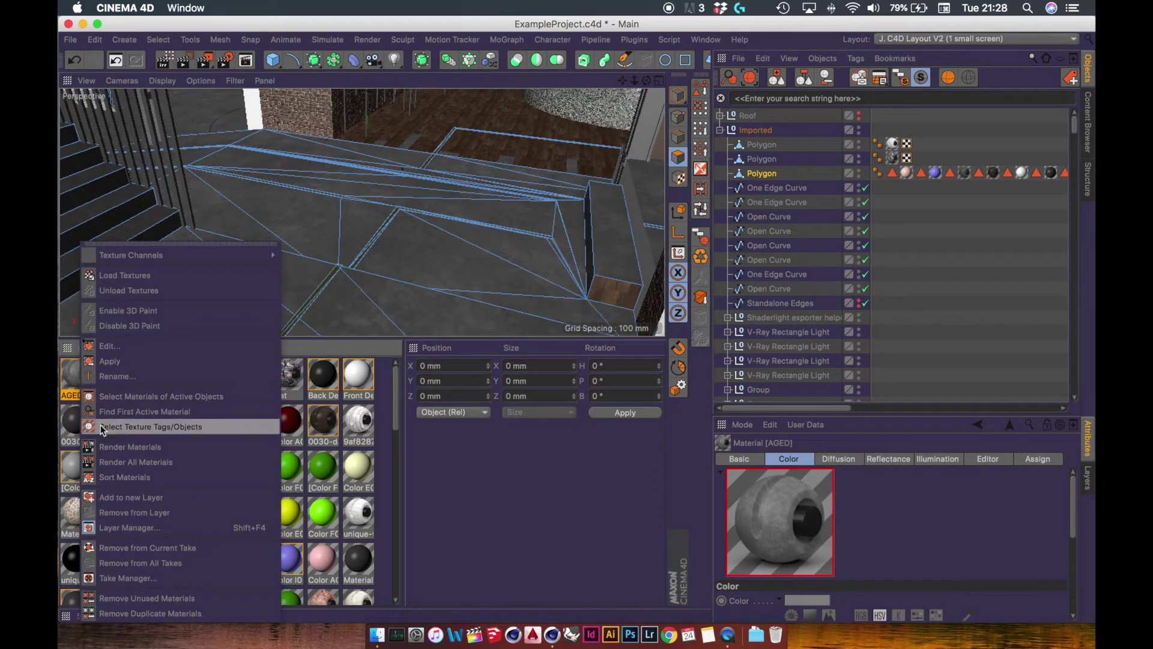
click(125, 427)
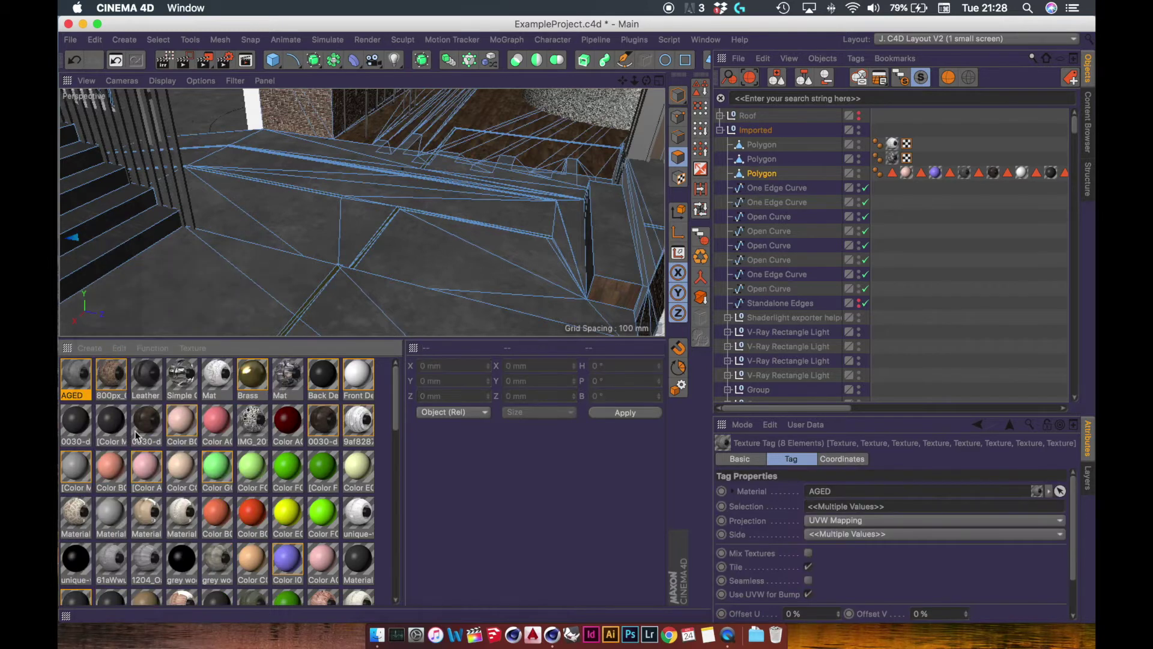
scroll(961, 510, down, 1)
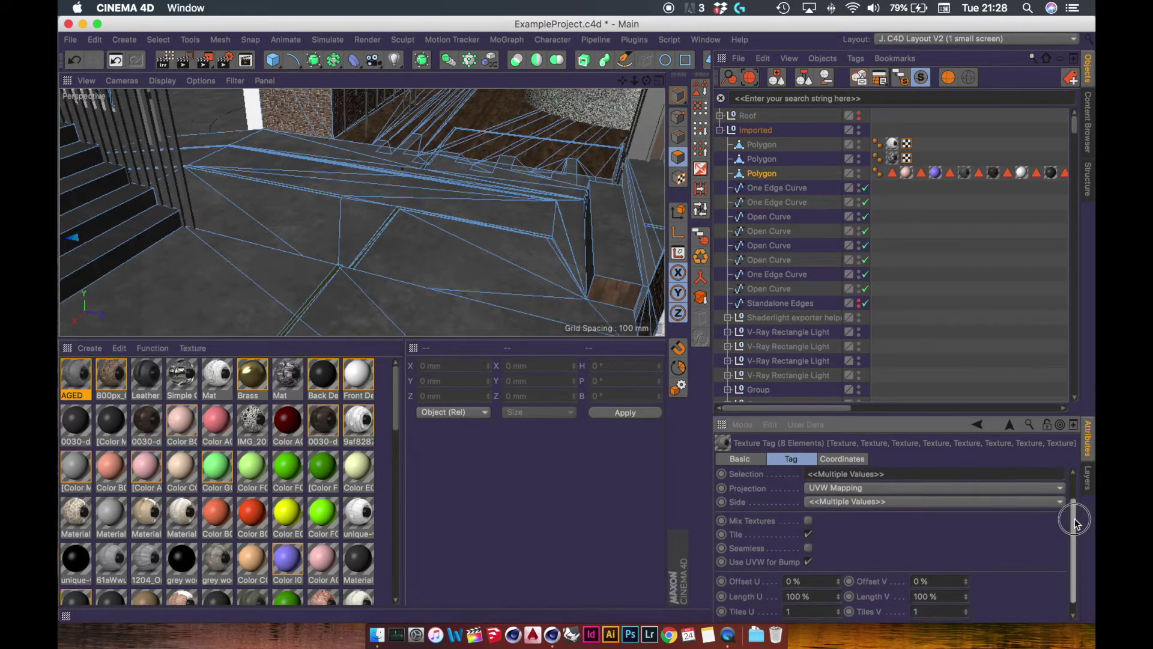
click(838, 504)
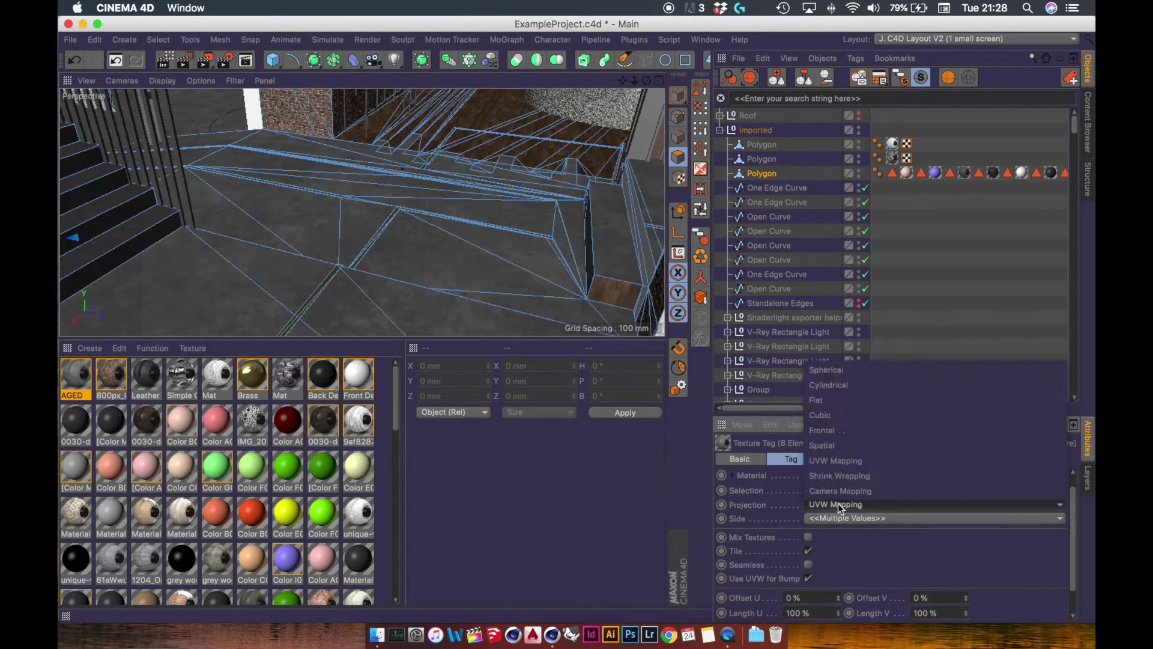
click(839, 415)
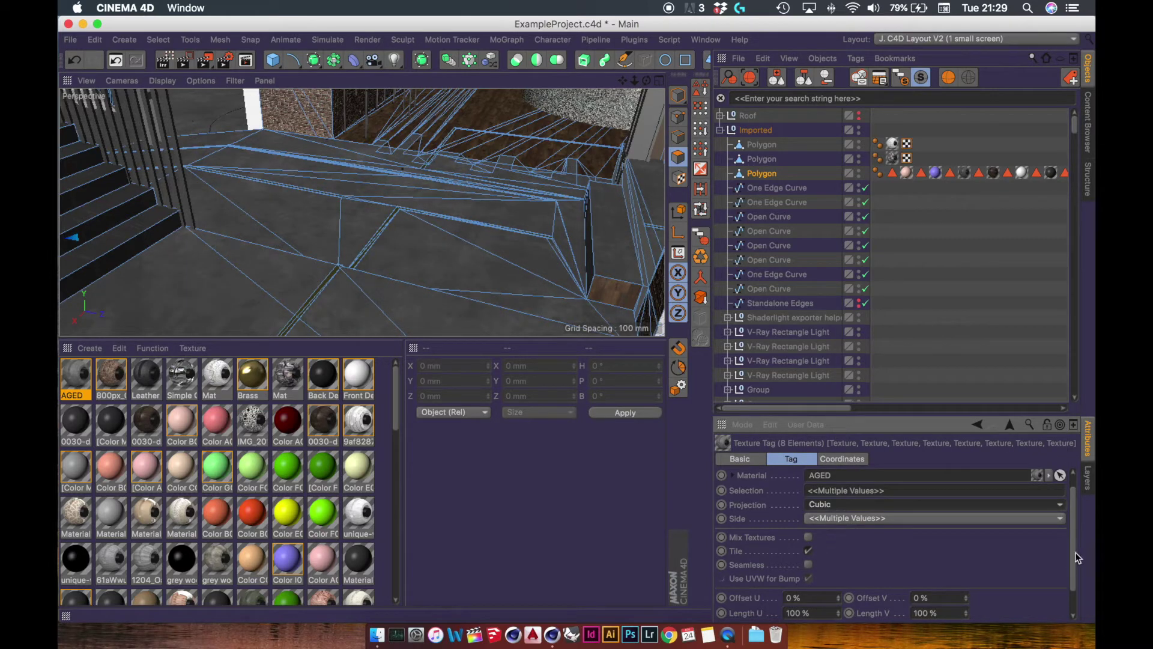
Set Length U and Length V of the AGED texture tags to 30 % and check the floor up close
scroll(1078, 558, down, 2)
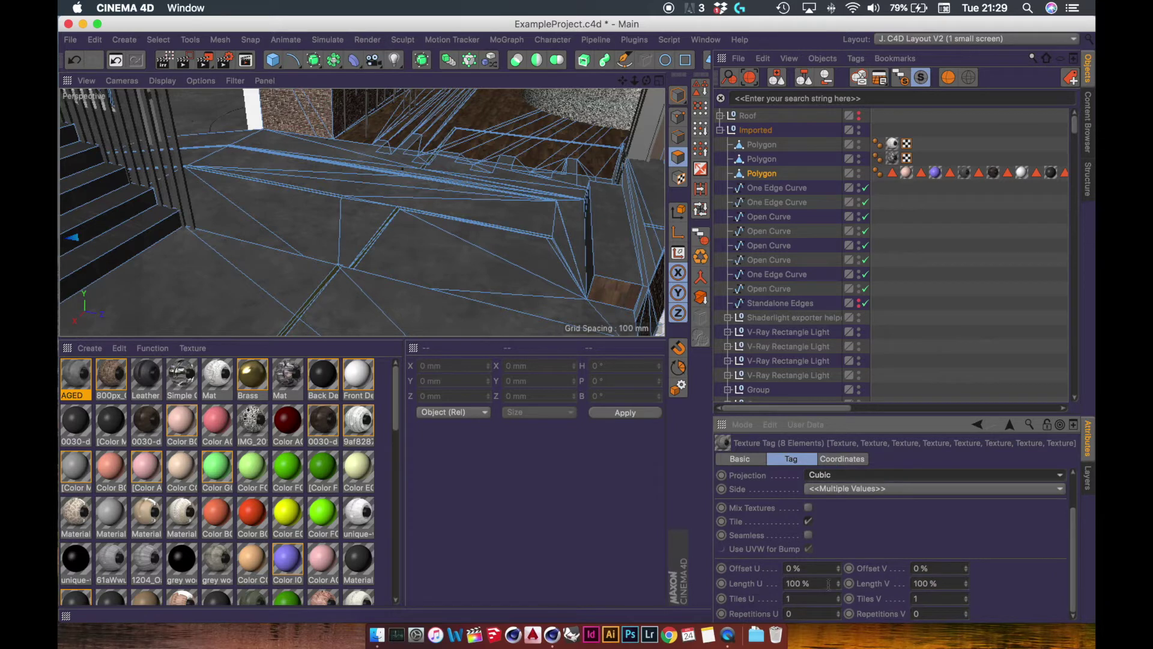
drag(829, 584, 749, 587)
text(30)
key(Tab)
text(30)
key(Return)
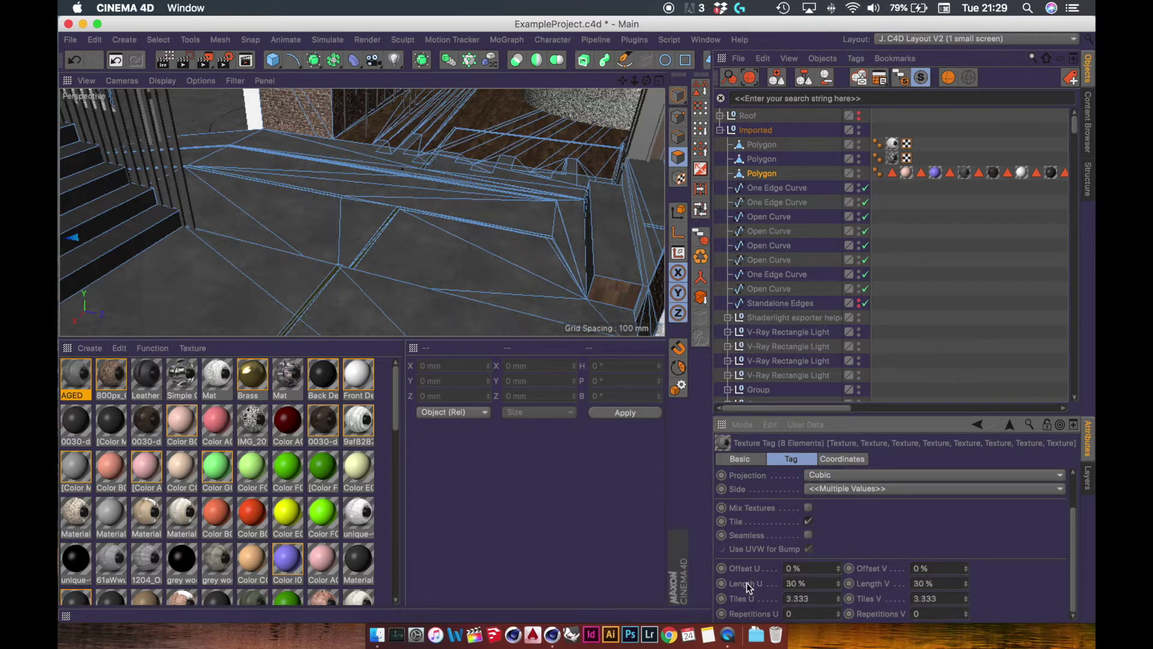
alt+drag(541, 314, 306, 206)
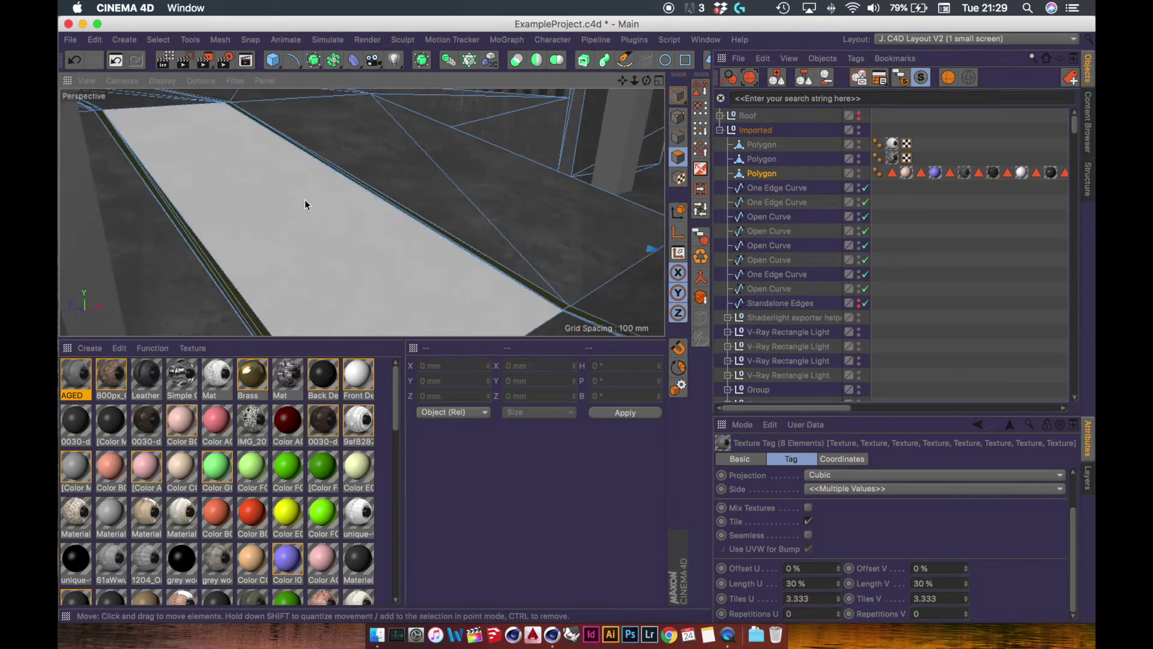
In Finder, review the source tex folder's images and the Sketchup to Cinema4D scene folder, and return to Cinema 4D
key(super+Tab)
drag(607, 137, 546, 48)
click(910, 300)
mouse_move(910, 301)
mouse_down()
mouse_move(748, 137)
mouse_move(853, 304)
mouse_move(935, 239)
mouse_move(989, 360)
mouse_move(976, 446)
mouse_move(1041, 480)
mouse_up()
mouse_move(755, 397)
mouse_down()
mouse_move(358, 119)
mouse_move(458, 288)
mouse_move(625, 241)
mouse_up()
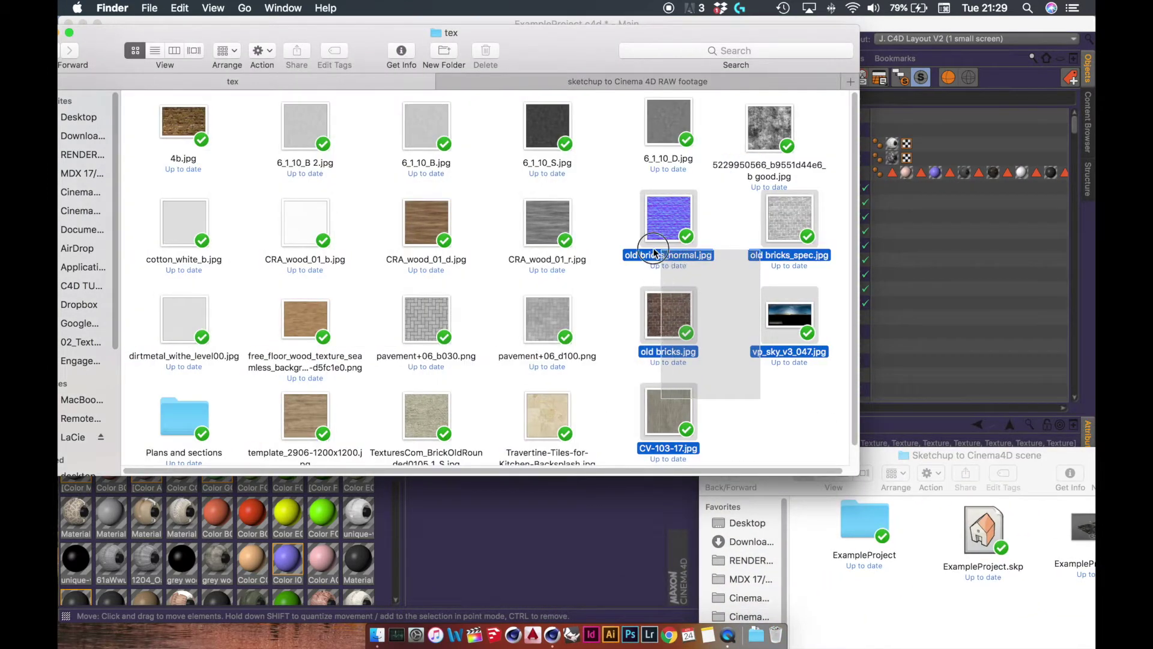
click(586, 227)
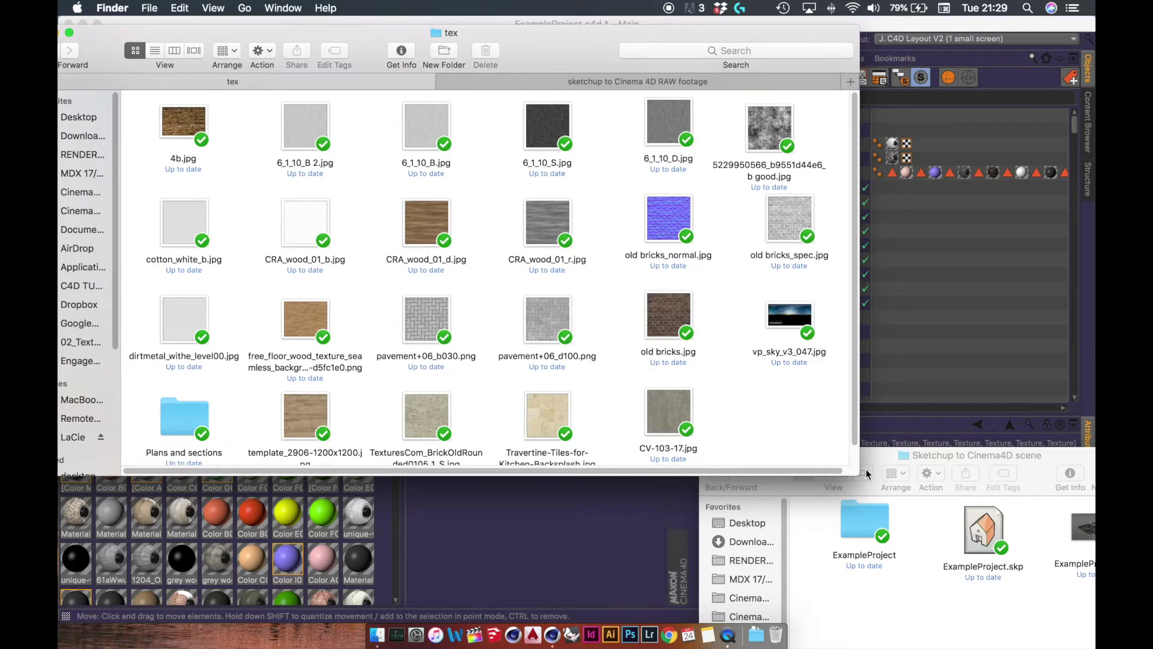
mouse_move(866, 474)
mouse_down()
mouse_move(674, 161)
mouse_move(667, 224)
mouse_up()
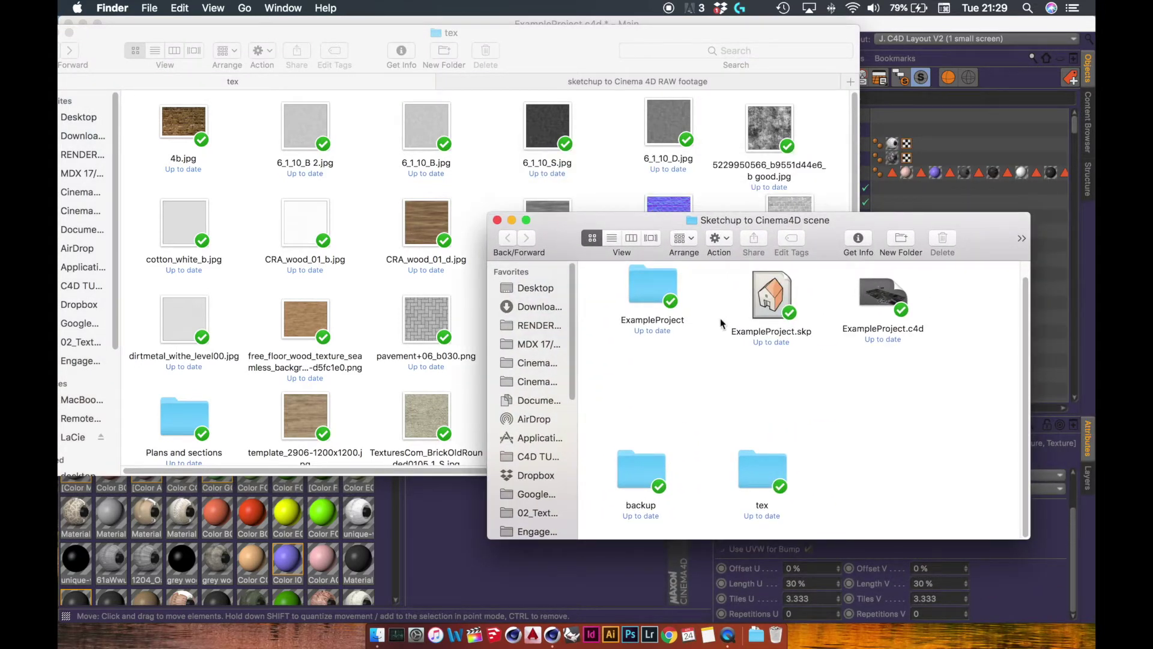
drag(627, 221, 720, 358)
click(919, 261)
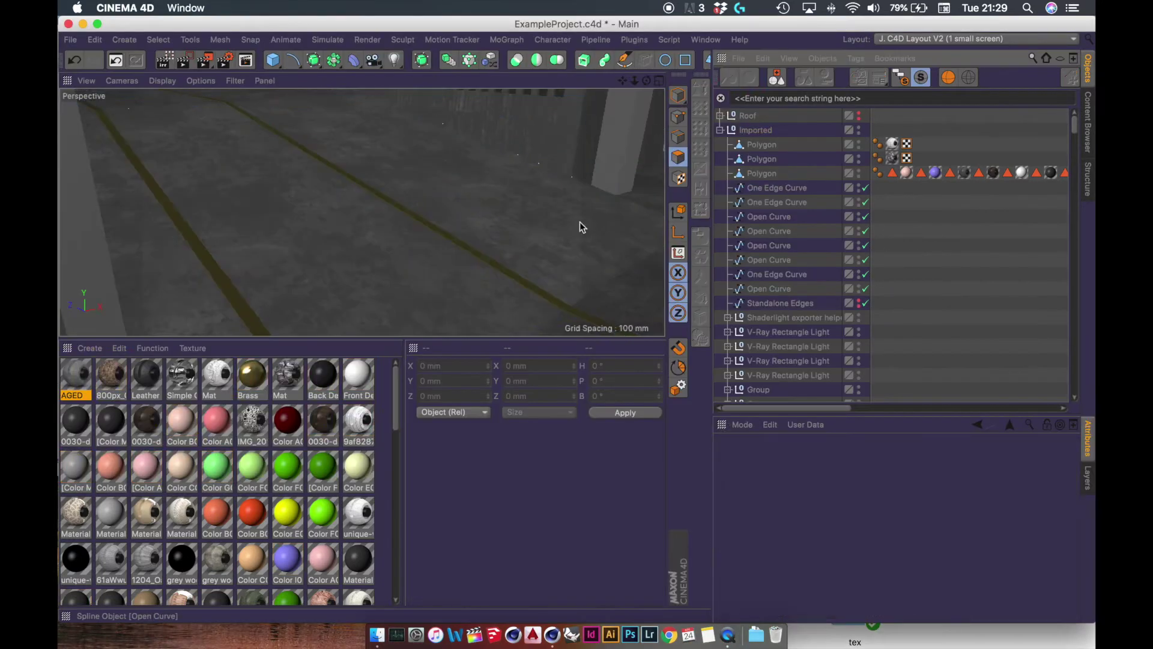
Look over the retextured floor and switch to the Village Underground Side Model.c4d project
alt+drag(498, 262, 404, 302)
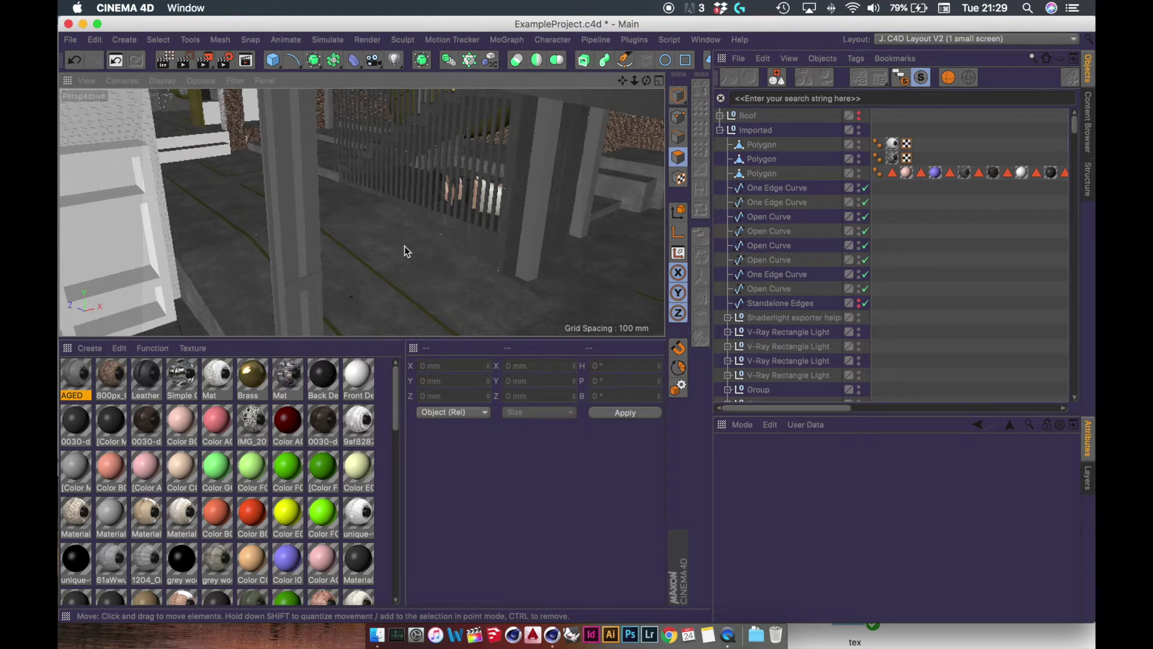
key(v)
mouse_move(402, 266)
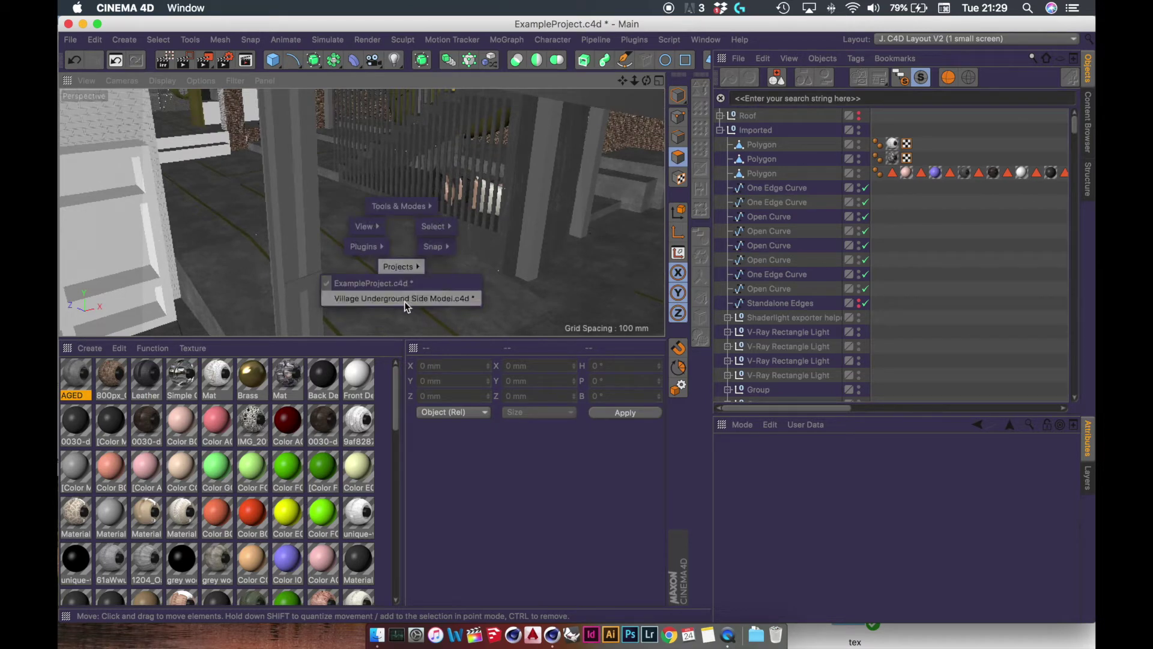
click(405, 300)
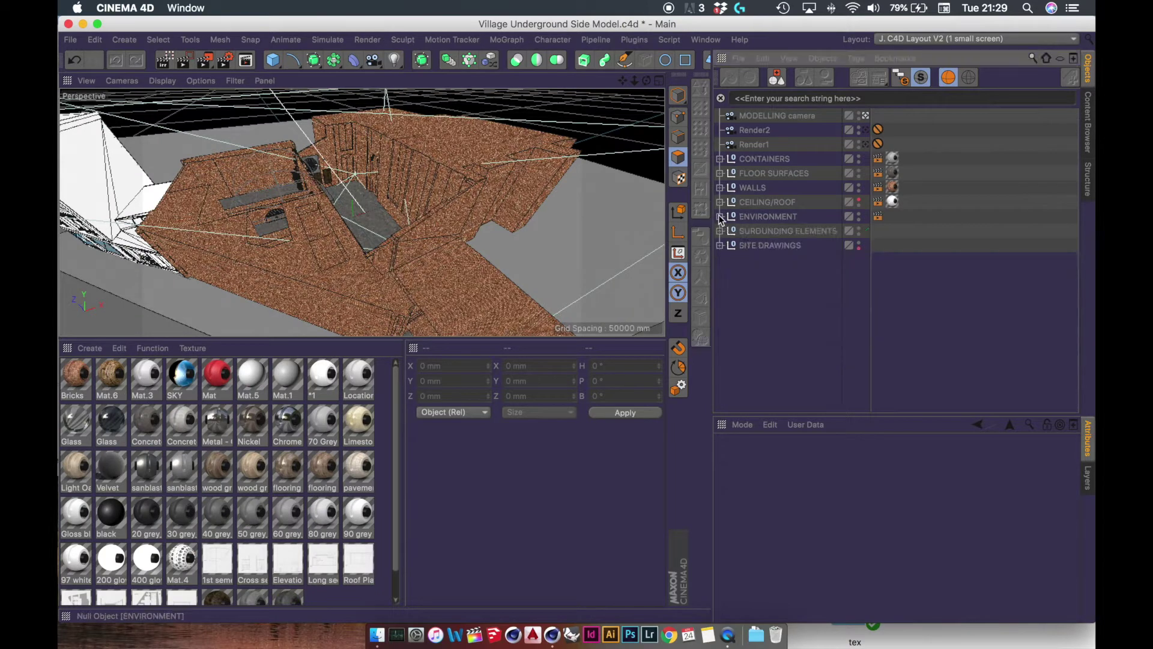
Select the AREA Light, Sky and Sun objects in the ENVIRONMENT group and collapse the Sun hierarchy
click(770, 246)
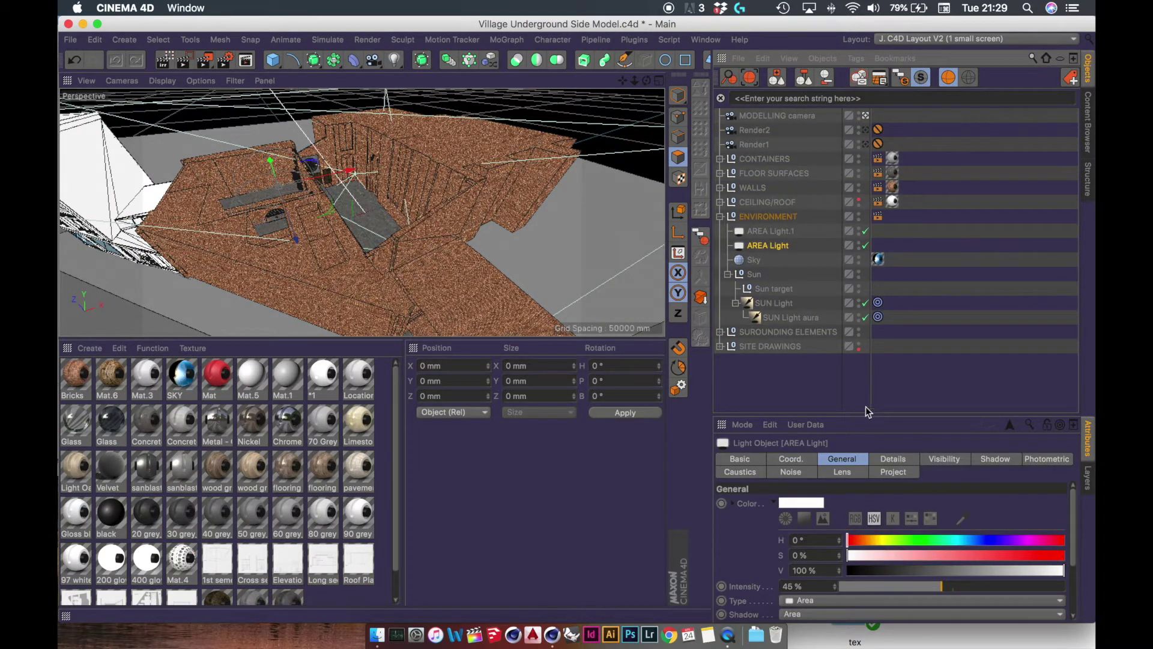
ctrl+click(755, 261)
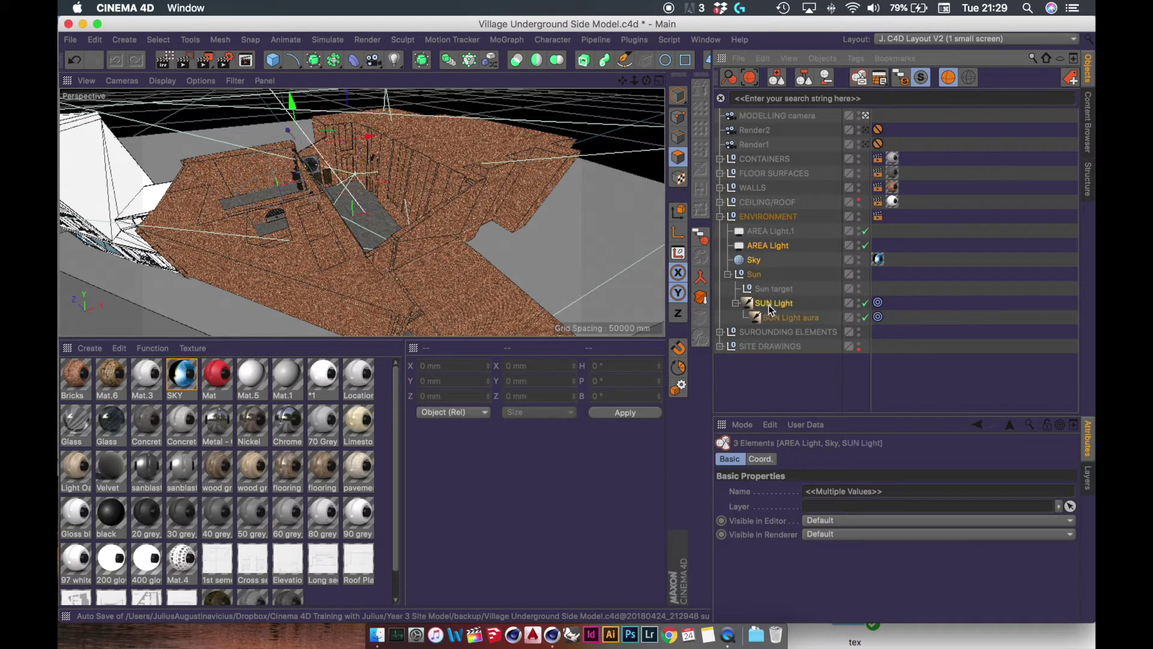
ctrl+click(754, 276)
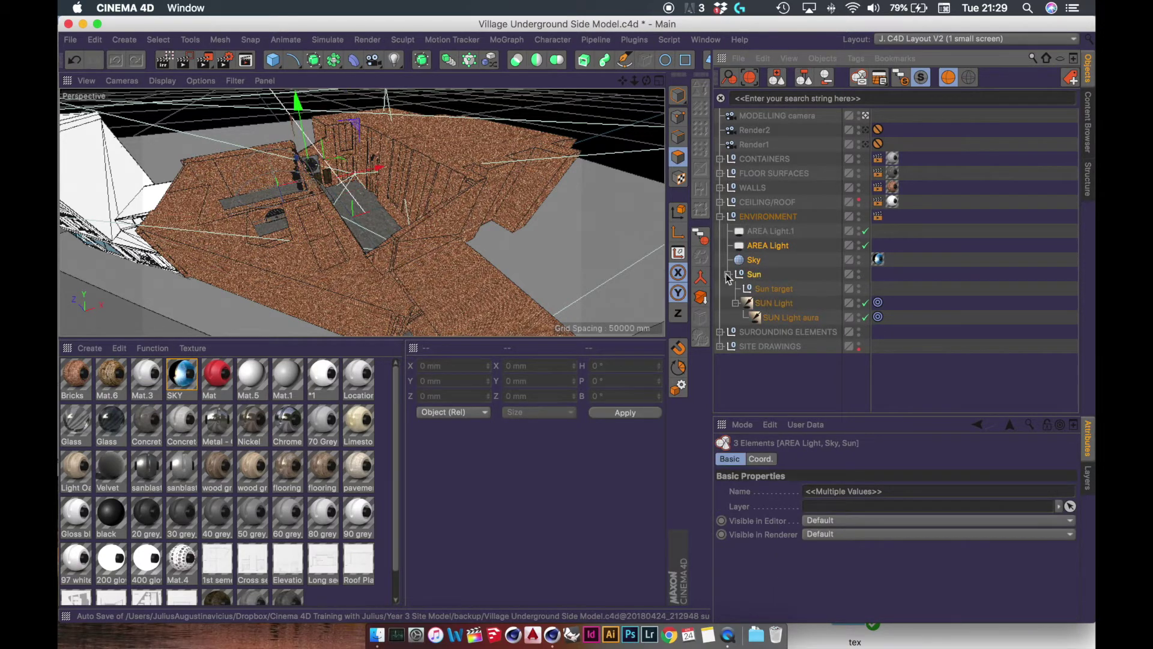
click(728, 276)
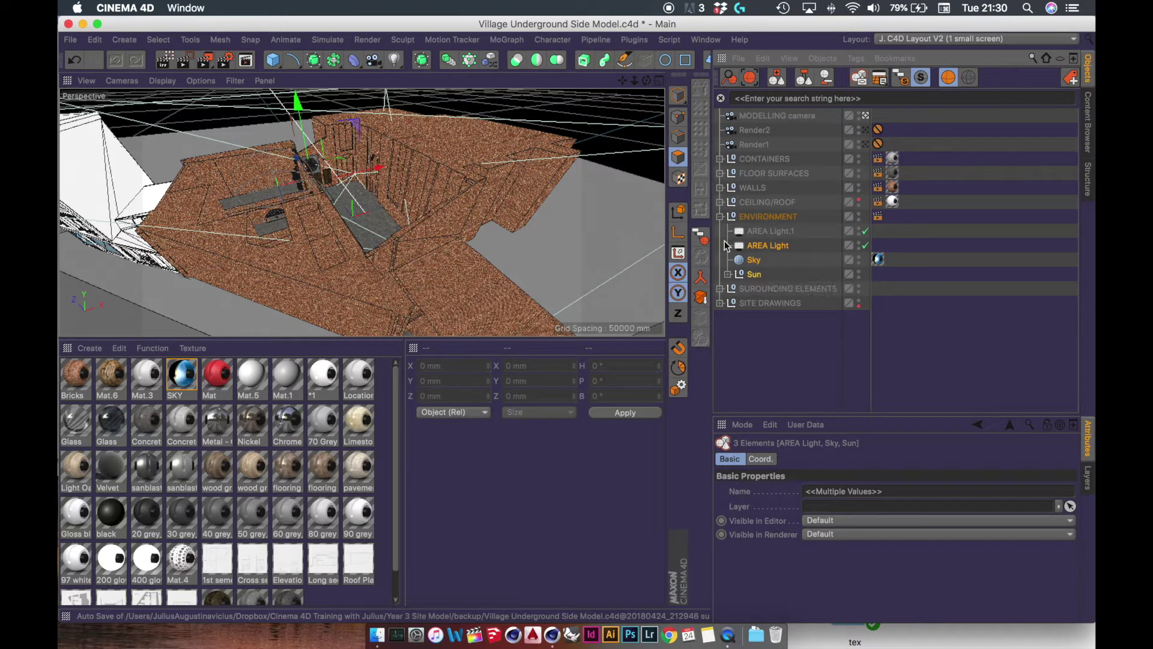
Paste the copied AREA Light, Sky and Sun objects into ExampleProject.c4d and highlight the texture file name in the path dialog
key(v)
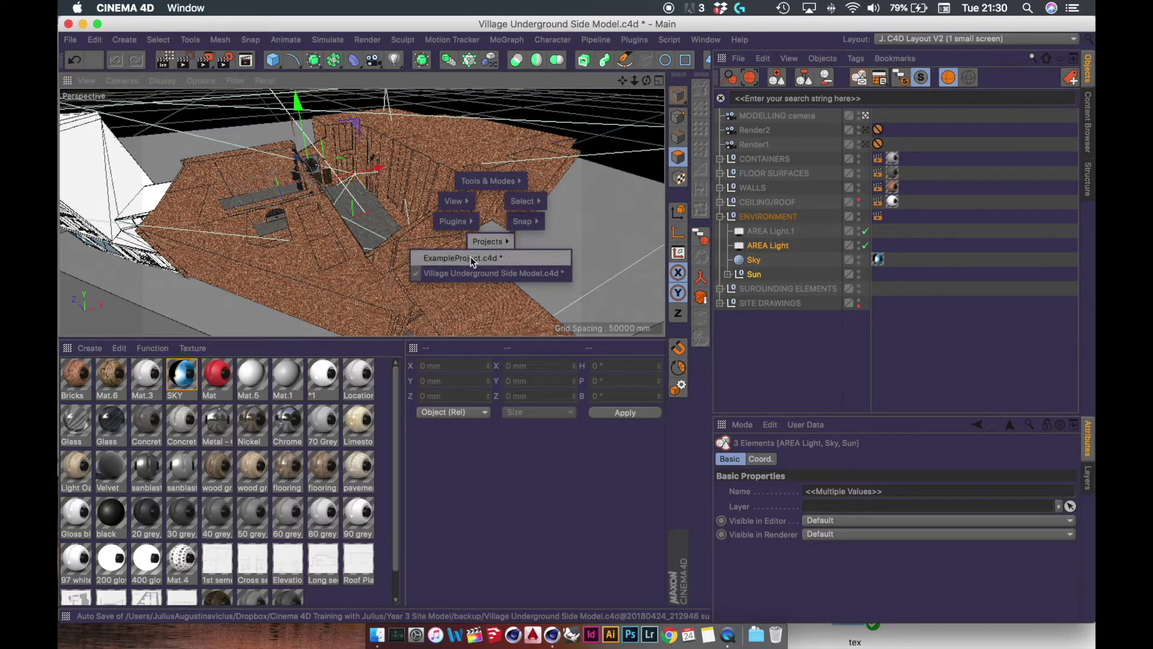
click(473, 257)
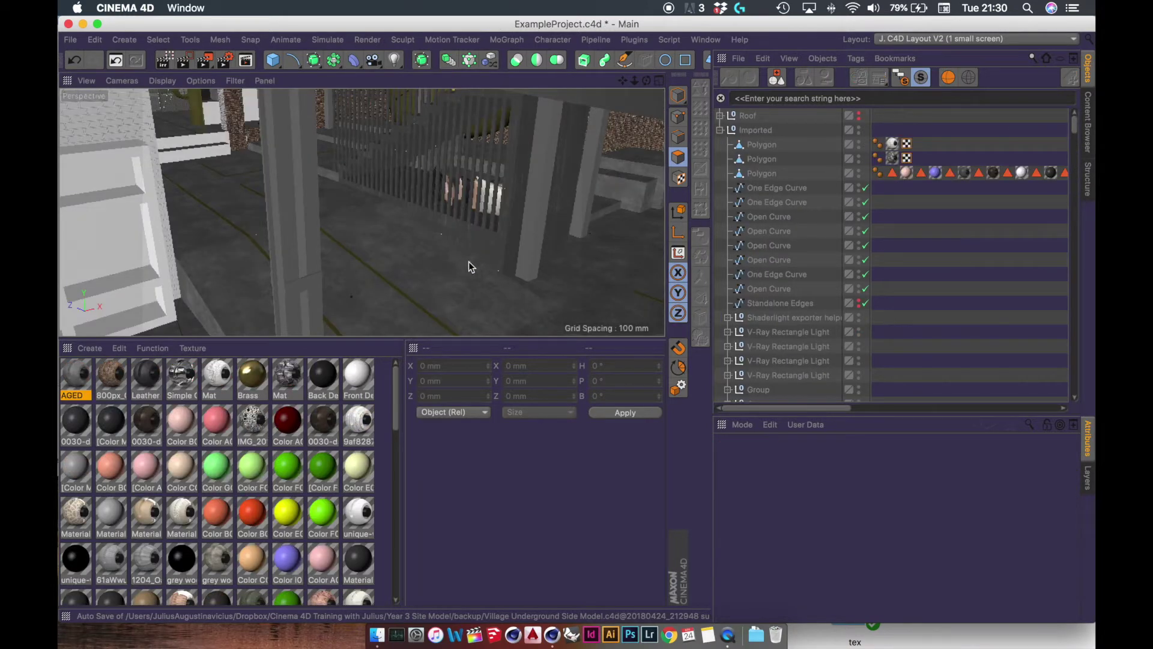
key(super+s)
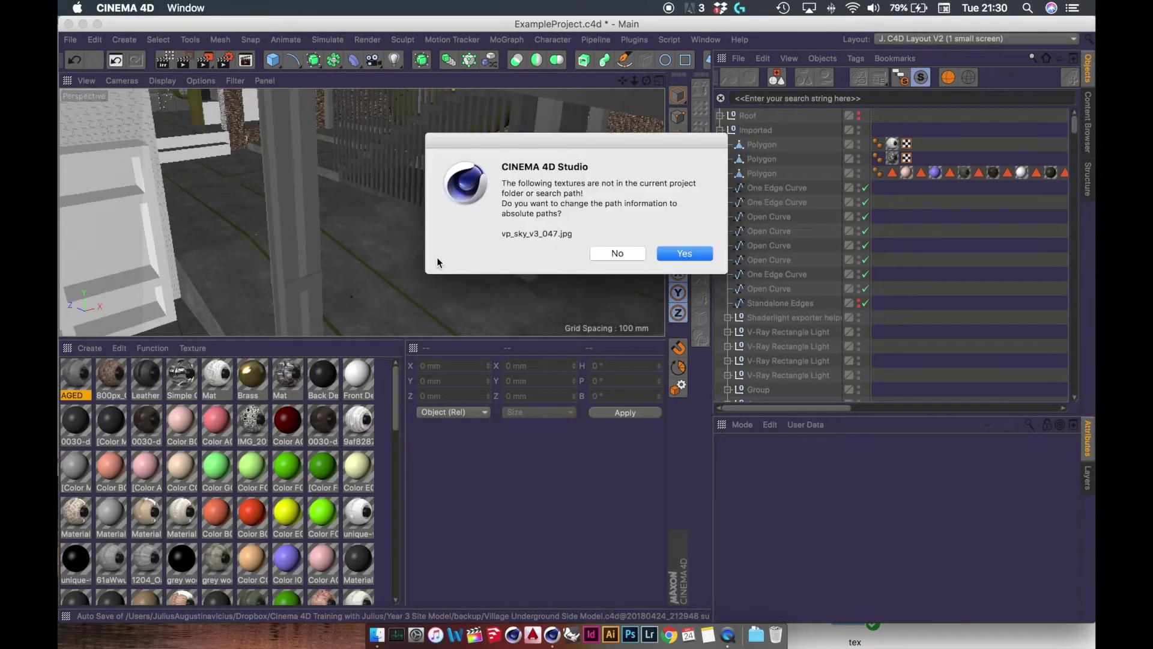
drag(505, 236, 570, 234)
In Finder, copy vp_sky_v3_047.jpg from the Year 3 Site Model tex folder into the Sketchup to Cinema4D scene tex folder
key(super+Tab)
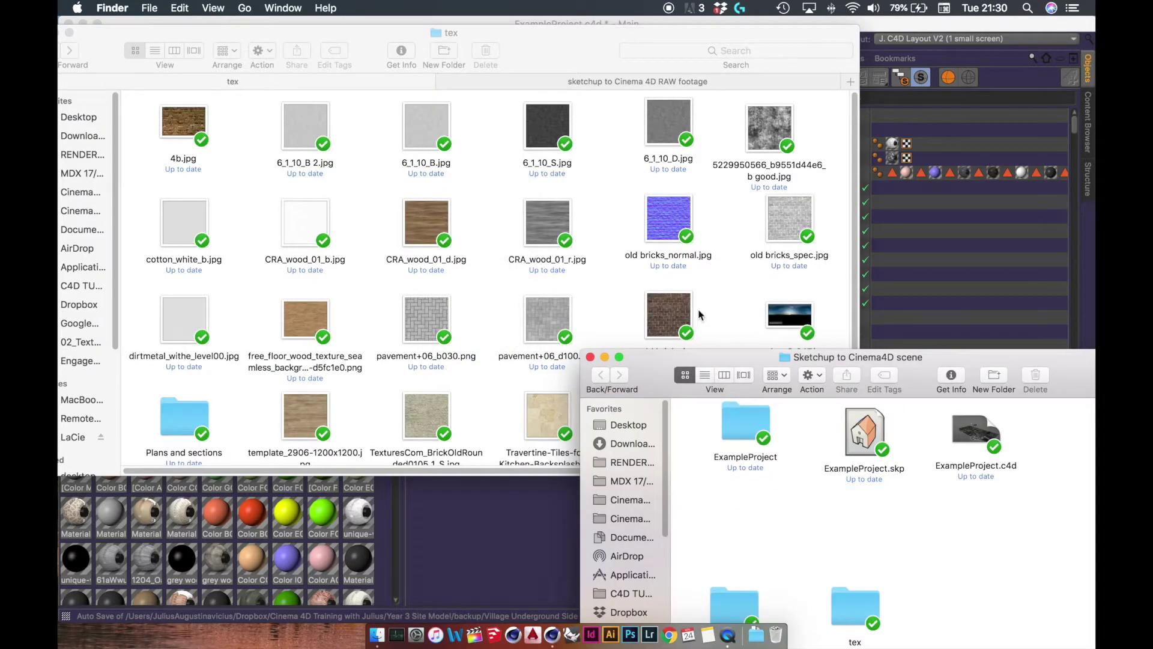
drag(784, 311, 750, 300)
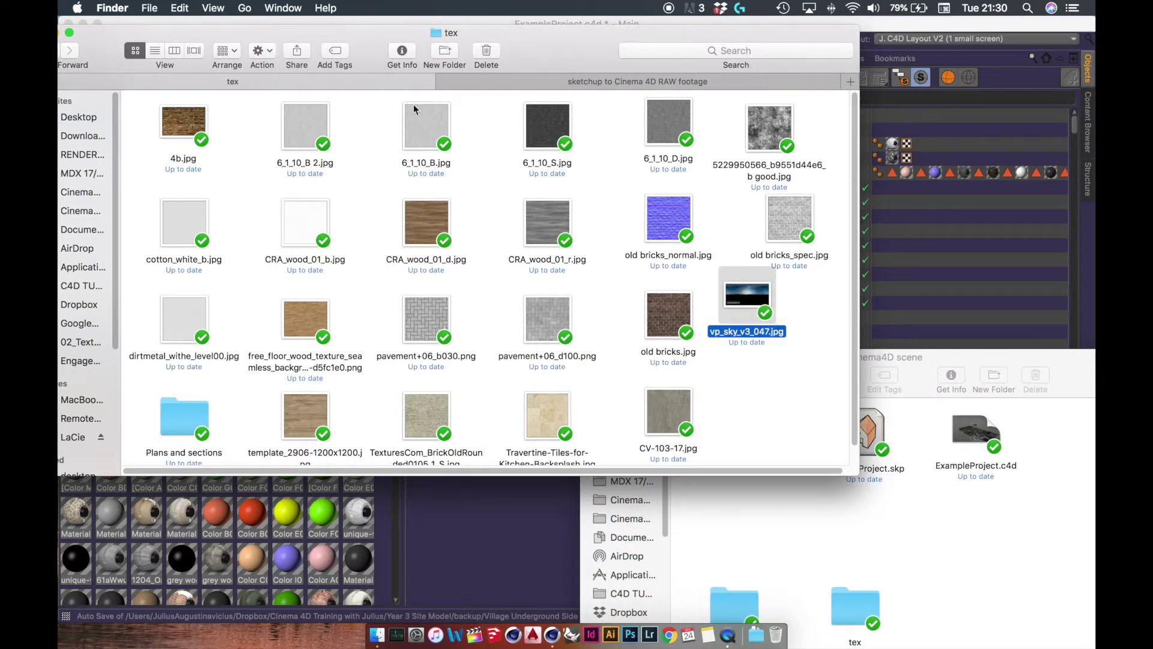
super+click(444, 32)
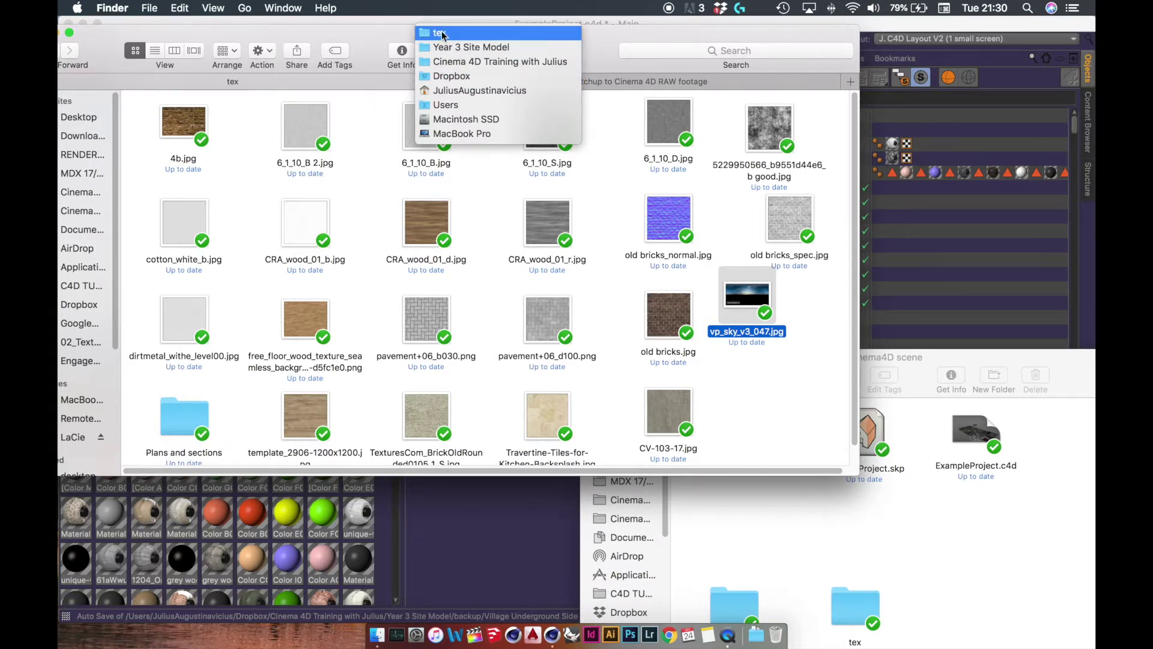
click(604, 247)
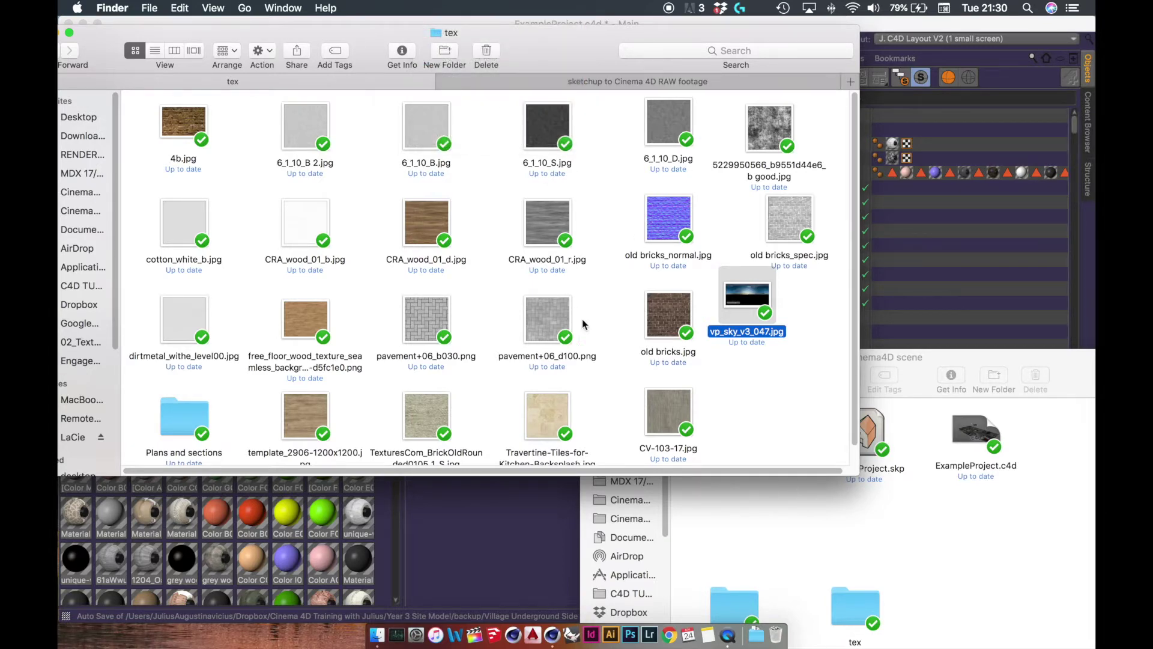
mouse_move(913, 357)
mouse_down()
mouse_move(904, 334)
mouse_move(574, 190)
mouse_move(425, 106)
mouse_up()
drag(727, 280, 391, 292)
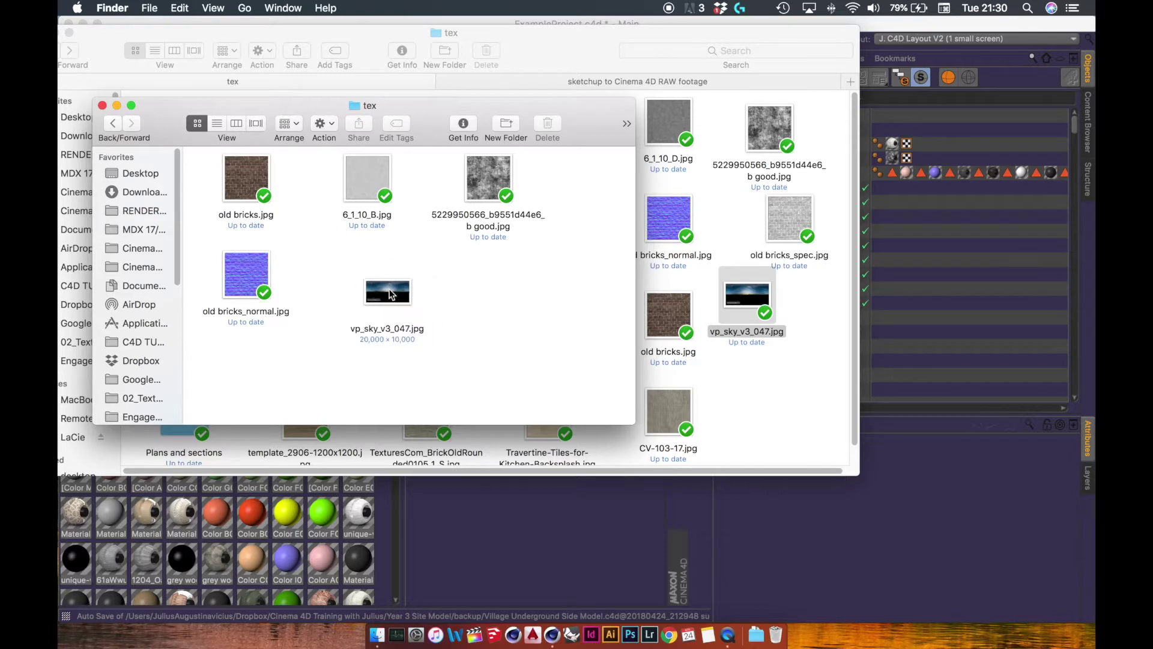
Check the pixel dimensions of the copied vp_sky_v3_047.jpg in its file info and close the info window
click(385, 343)
key(super+i)
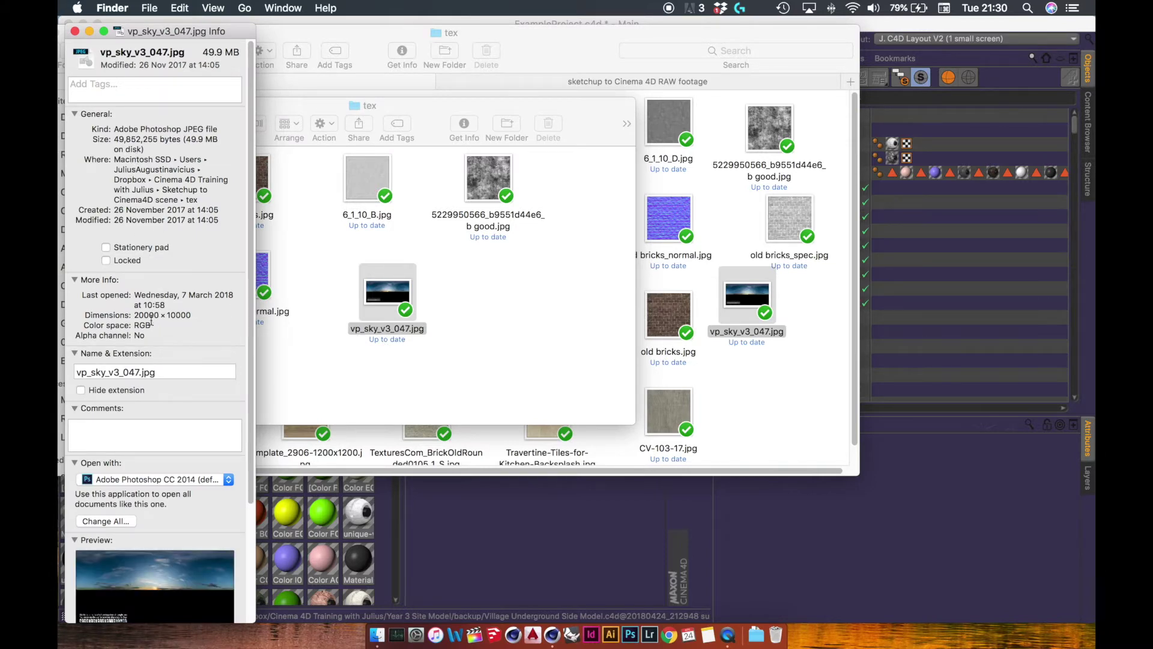
drag(135, 314, 191, 315)
drag(137, 30, 237, 28)
click(175, 30)
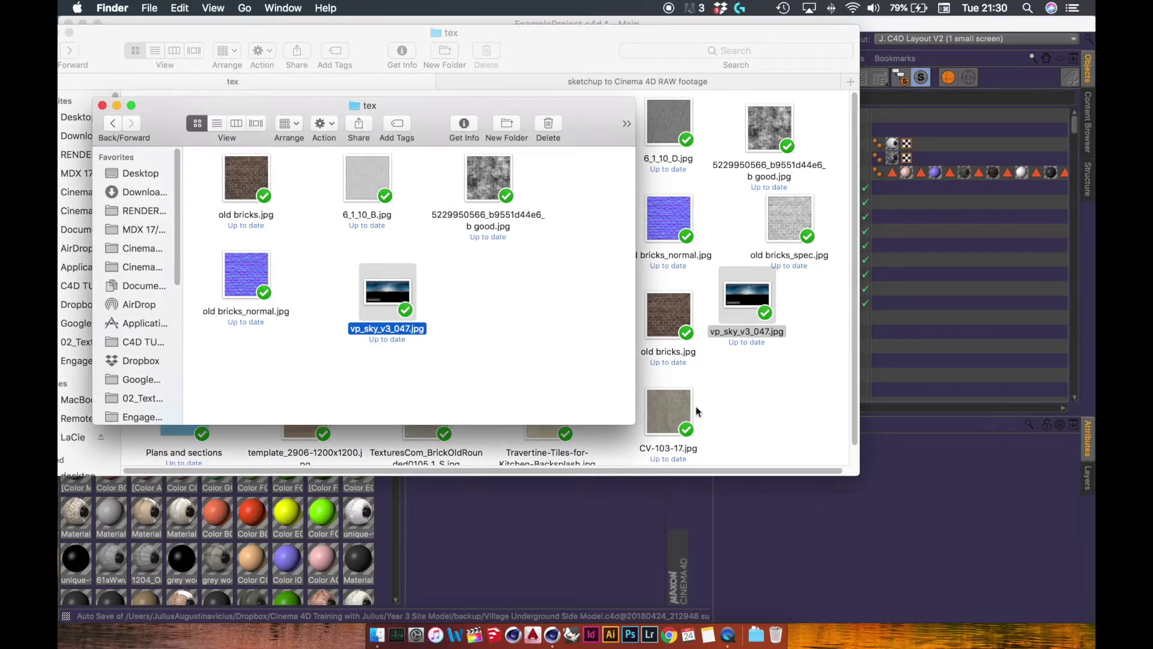
Return to Cinema 4D and accept changing the sky texture's path information to an absolute path
key(super+Tab)
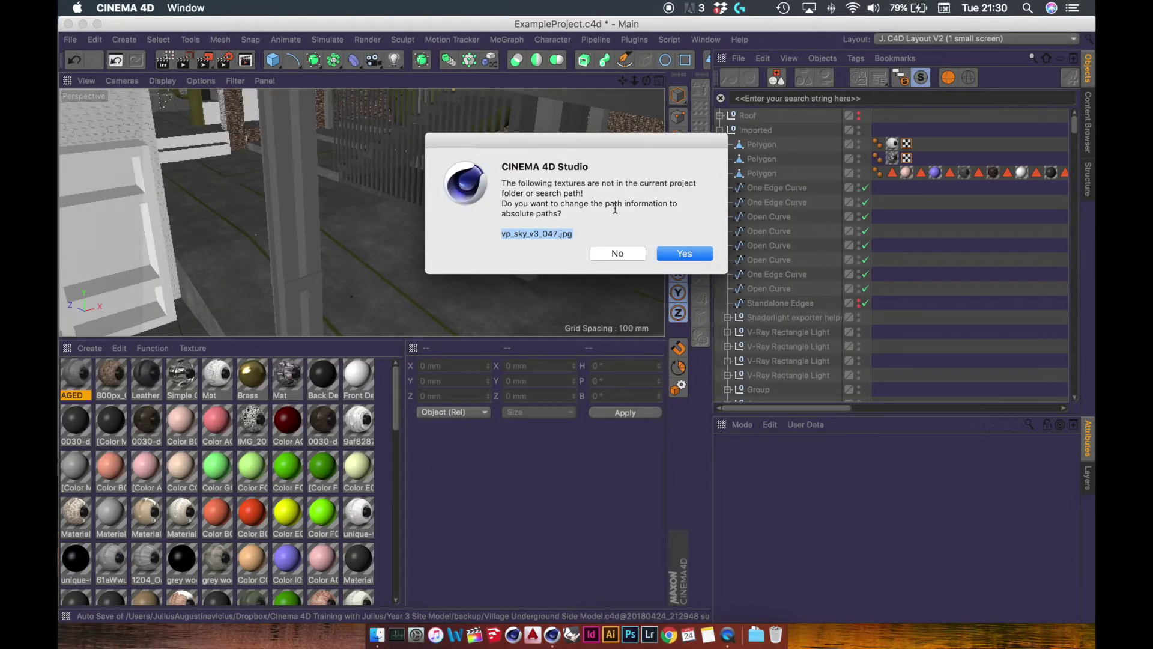
click(696, 254)
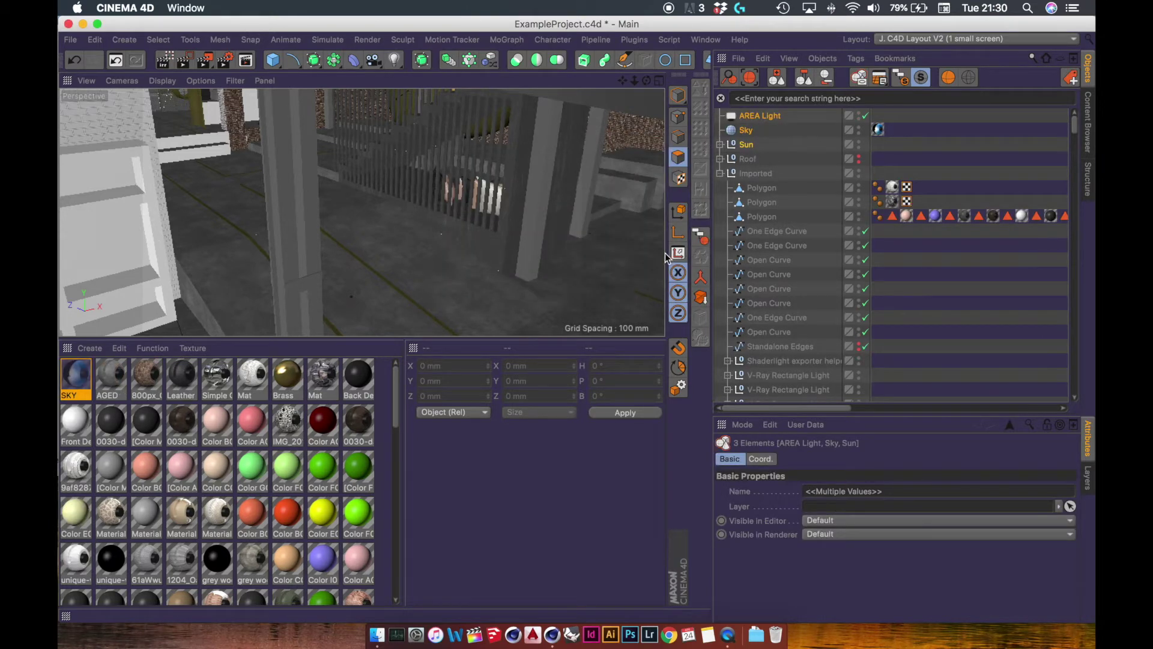
key(Delete)
key(super+z)
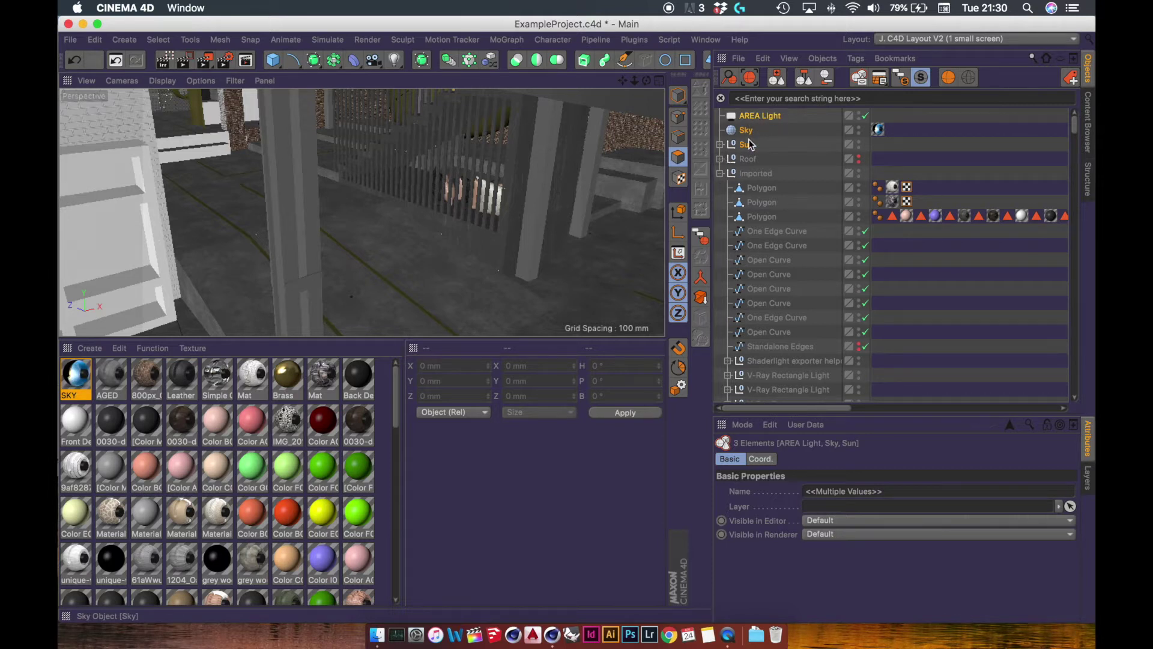
Group the pasted AREA Light, Sky and Sun objects under a null and rename it Environment
key(alt+g)
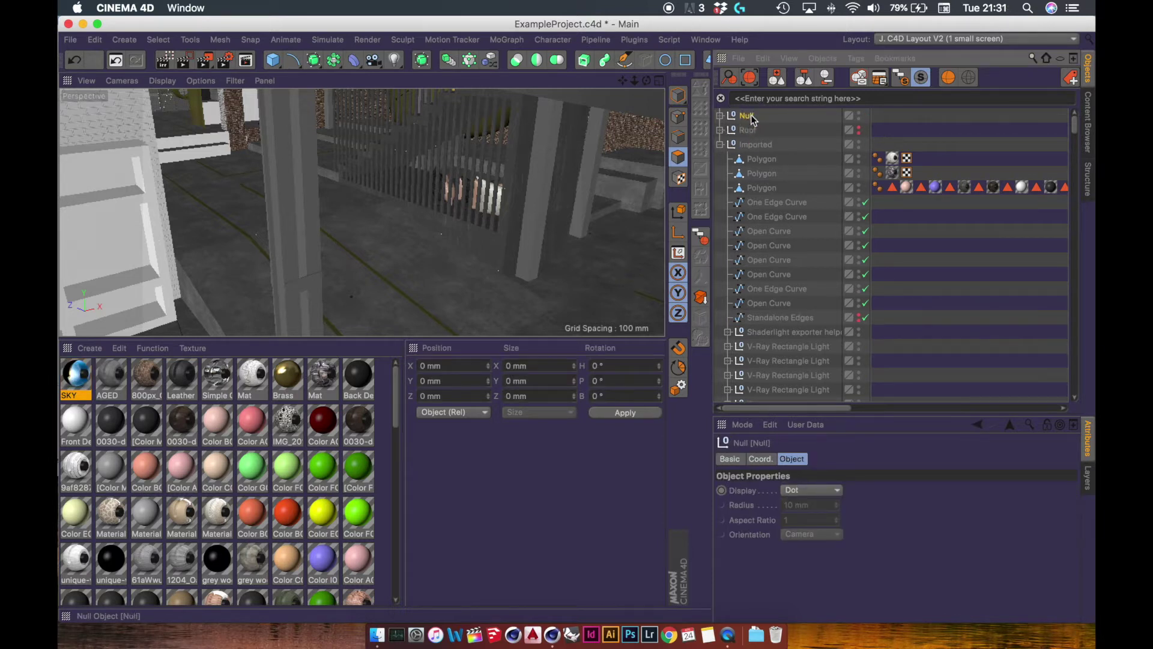
double_click(748, 115)
text(E)
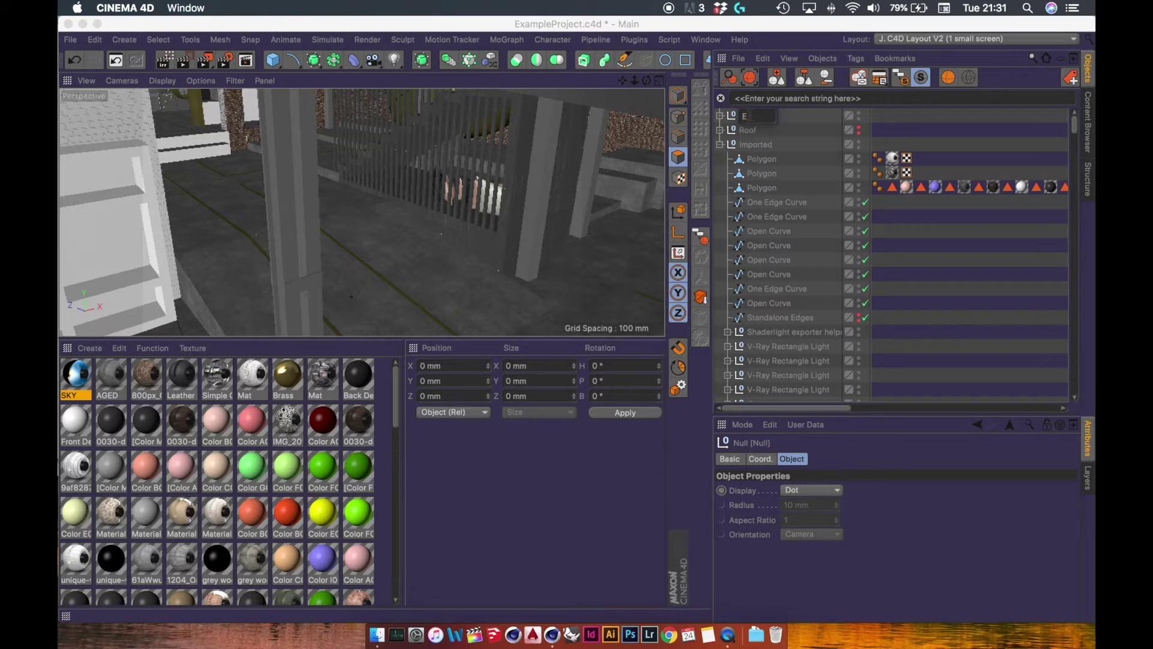
text(nvironment)
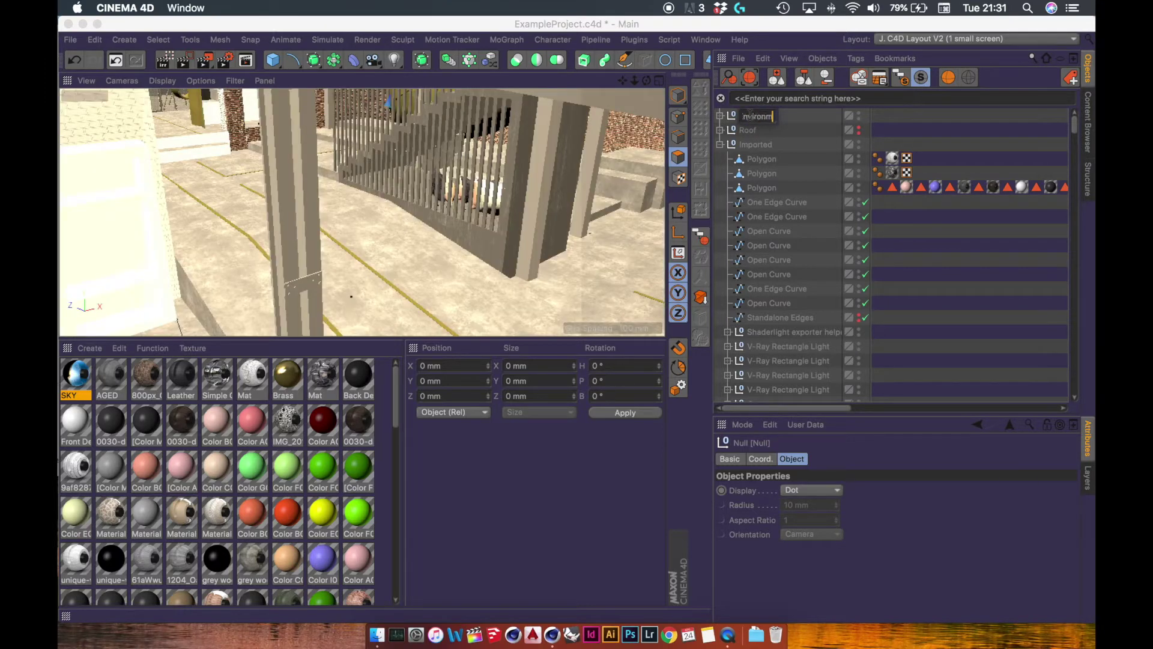
key(Return)
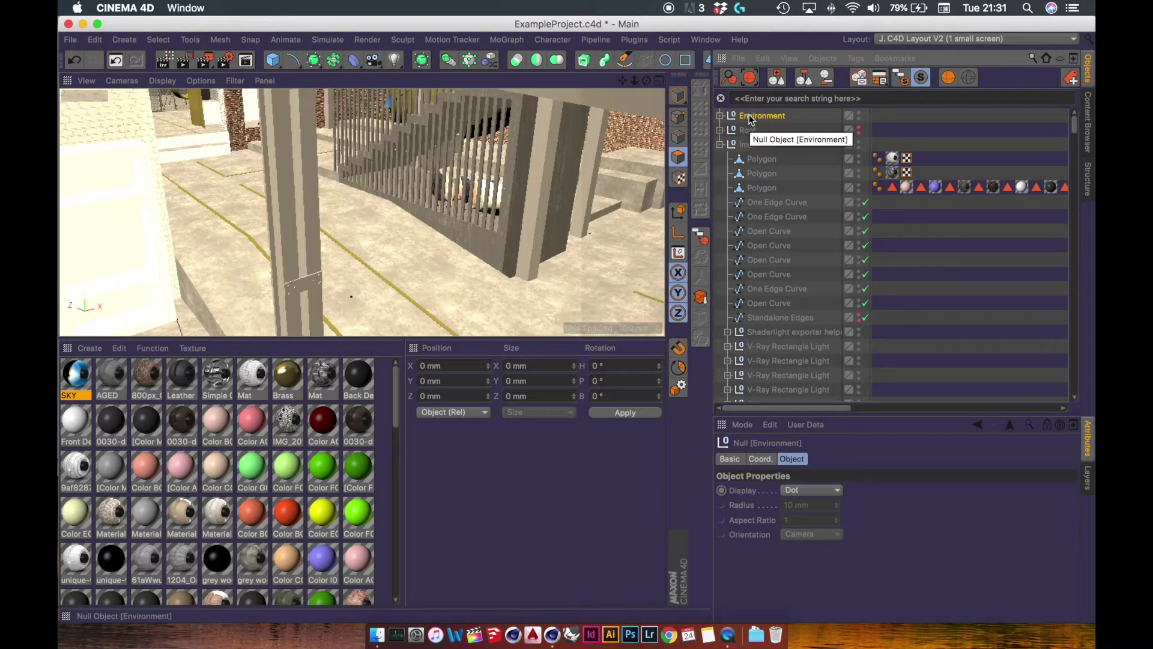
Examine how the imported lighting falls on the building from above and close to the open interior
alt+drag(440, 263, 96, 328)
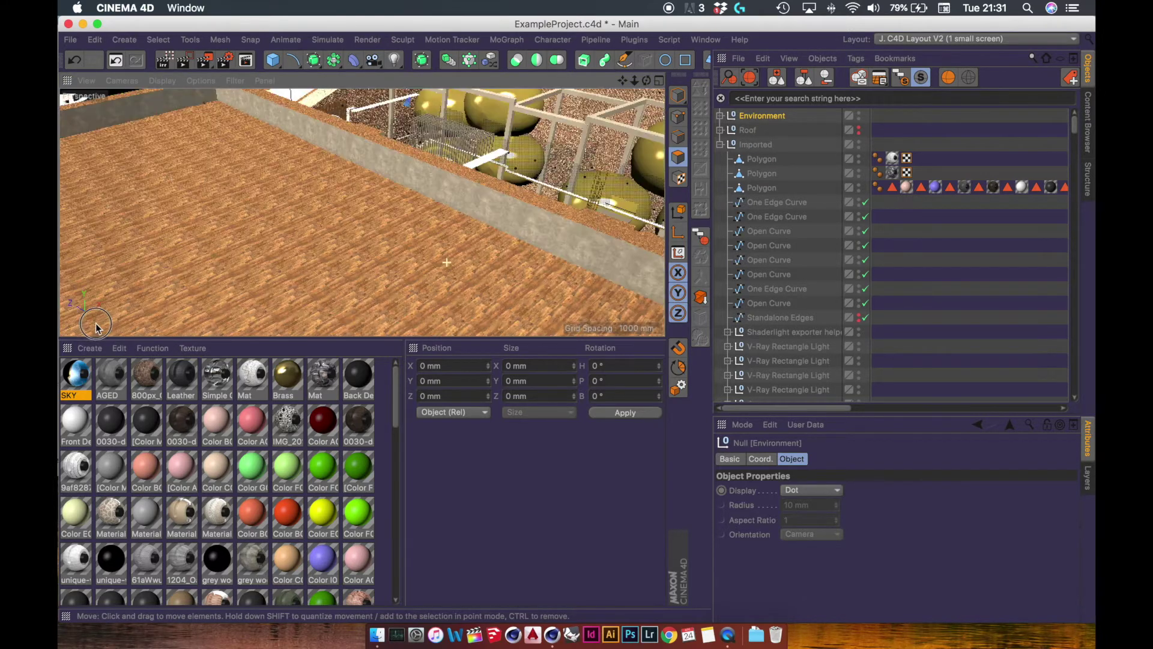
mouse_move(96, 327)
alt+right_down()
mouse_move(72, 333)
mouse_move(101, 332)
alt+right_up()
alt+drag(414, 263, 496, 274)
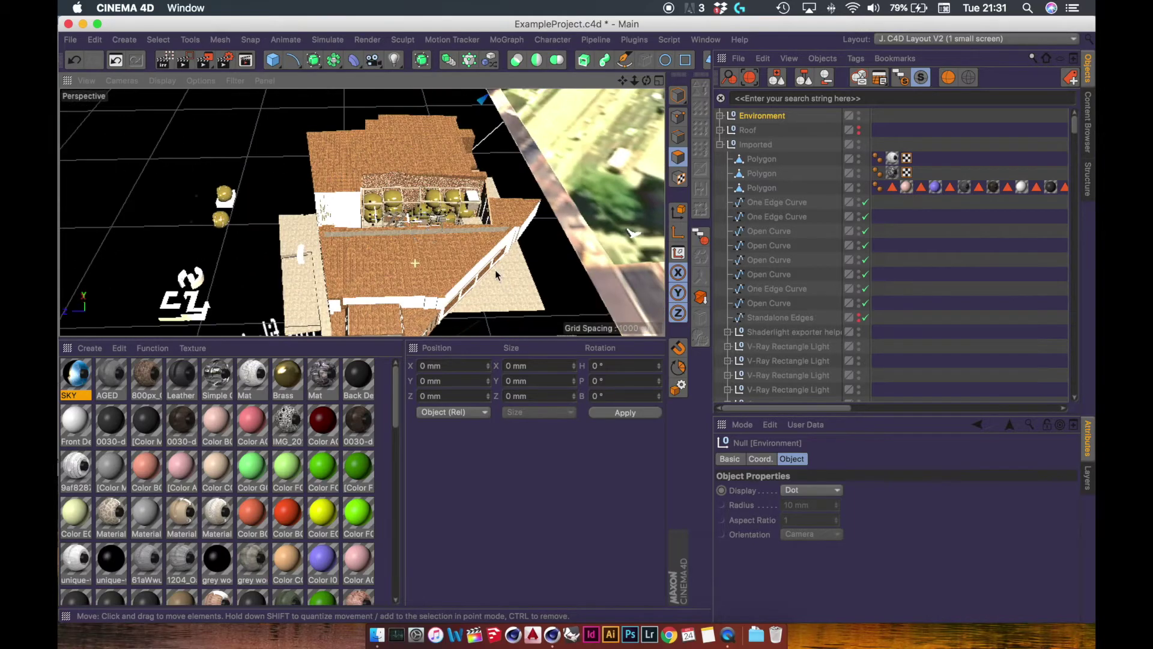
scroll(496, 274, up, 5)
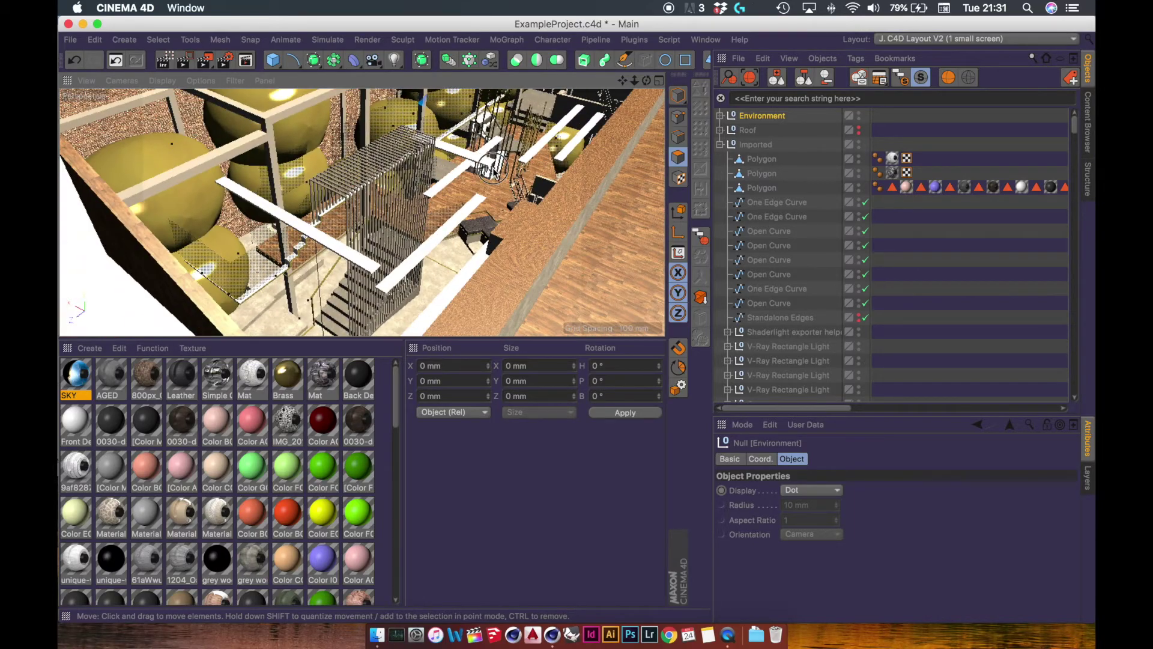
alt+drag(494, 172, 396, 230)
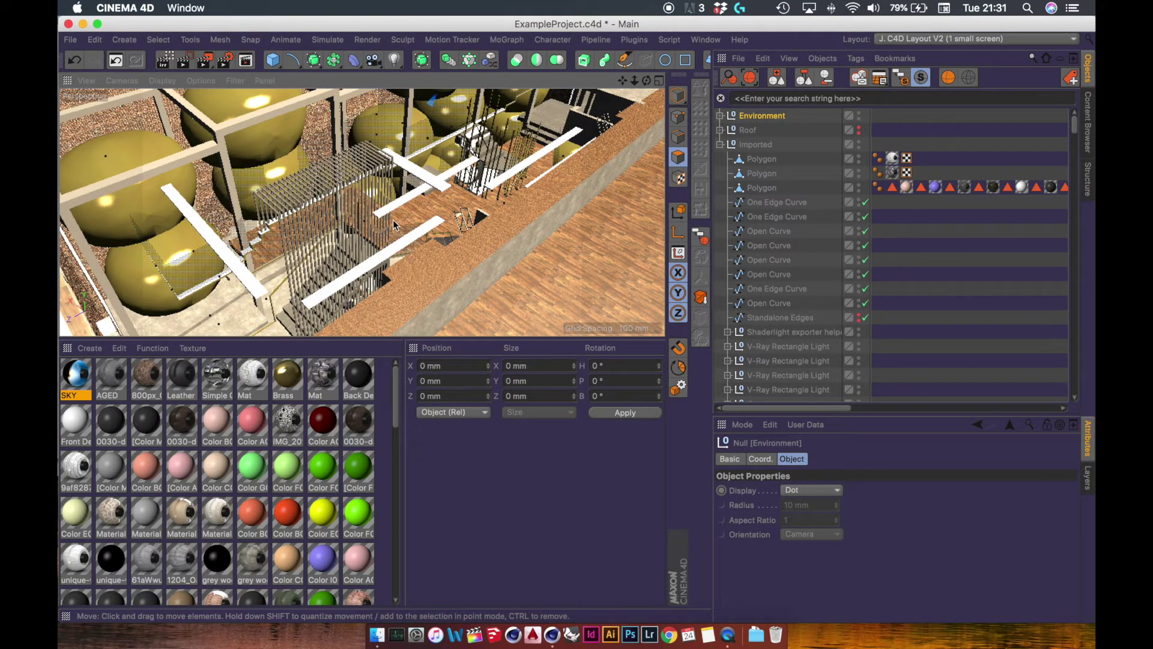
alt+drag(396, 227, 374, 250)
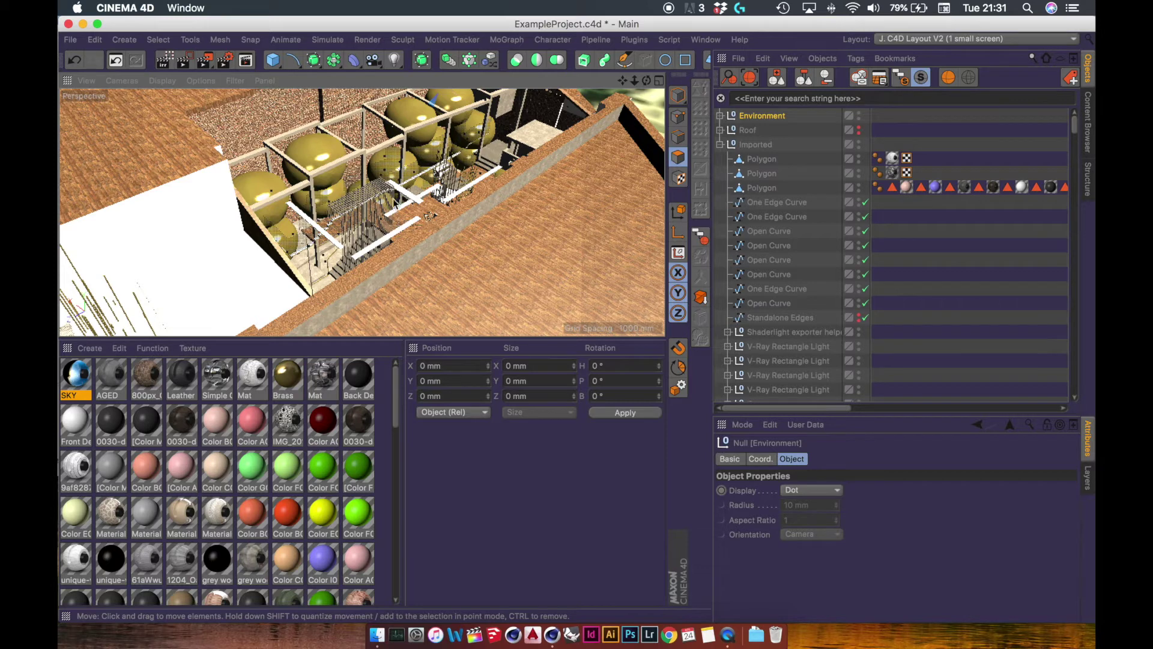
Switch to the Village Underground Side Model.c4d project and open its Render Settings, giving the window room to show the settings list
key(v)
mouse_move(393, 232)
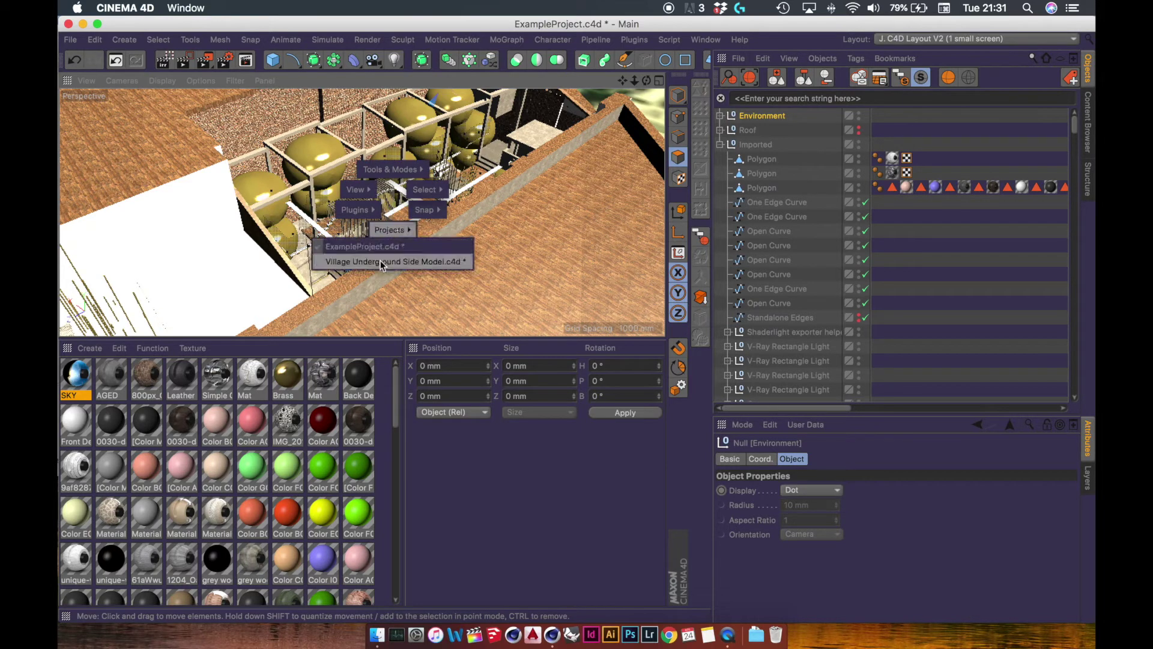
click(380, 260)
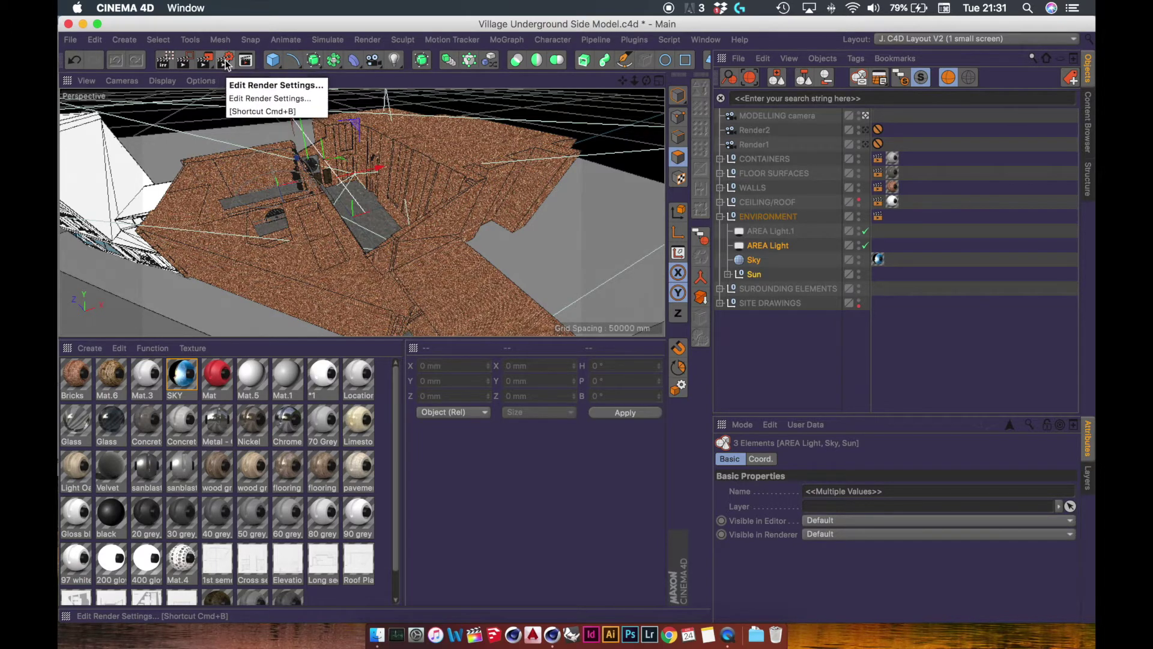
click(367, 40)
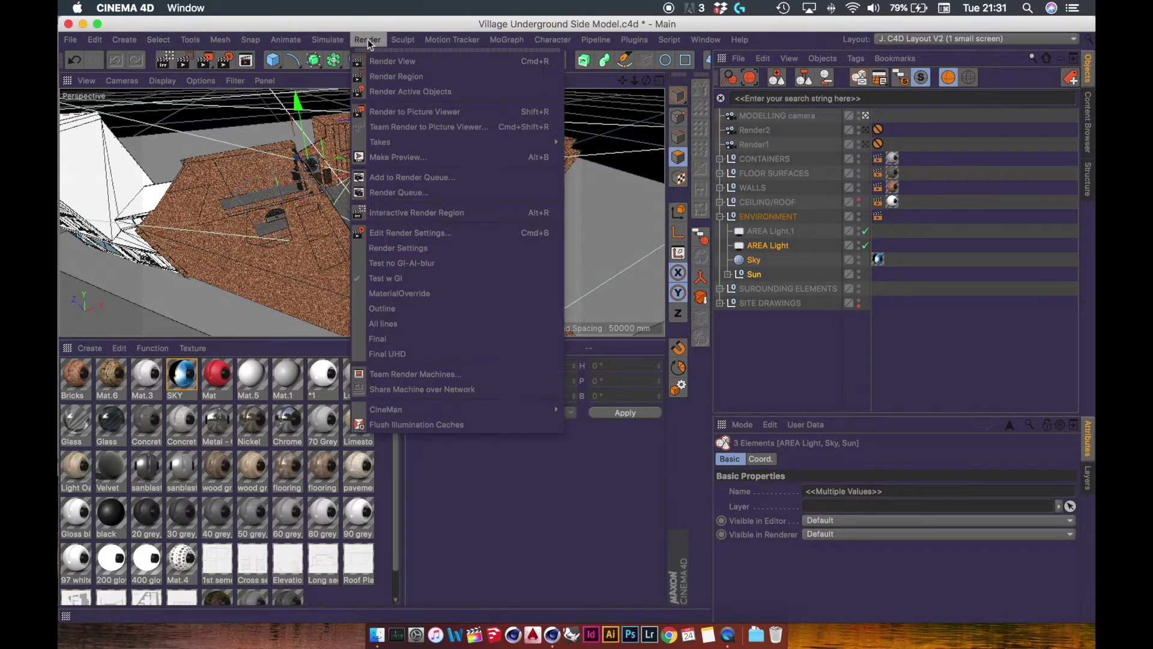
click(379, 233)
drag(561, 235, 340, 87)
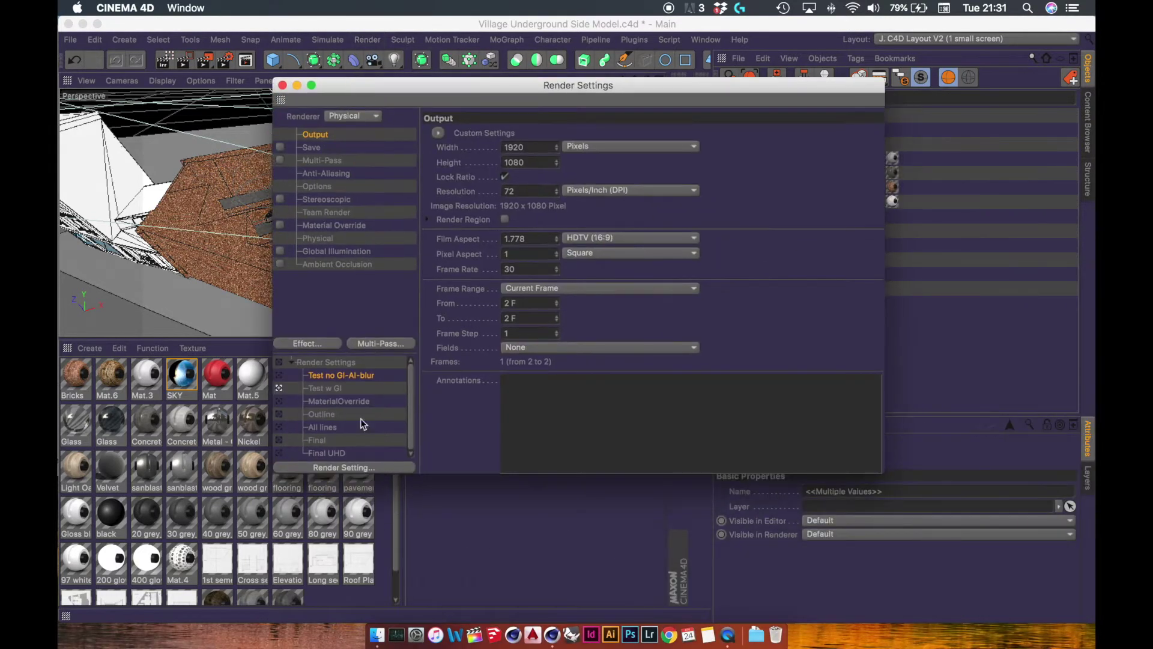
drag(411, 399, 420, 423)
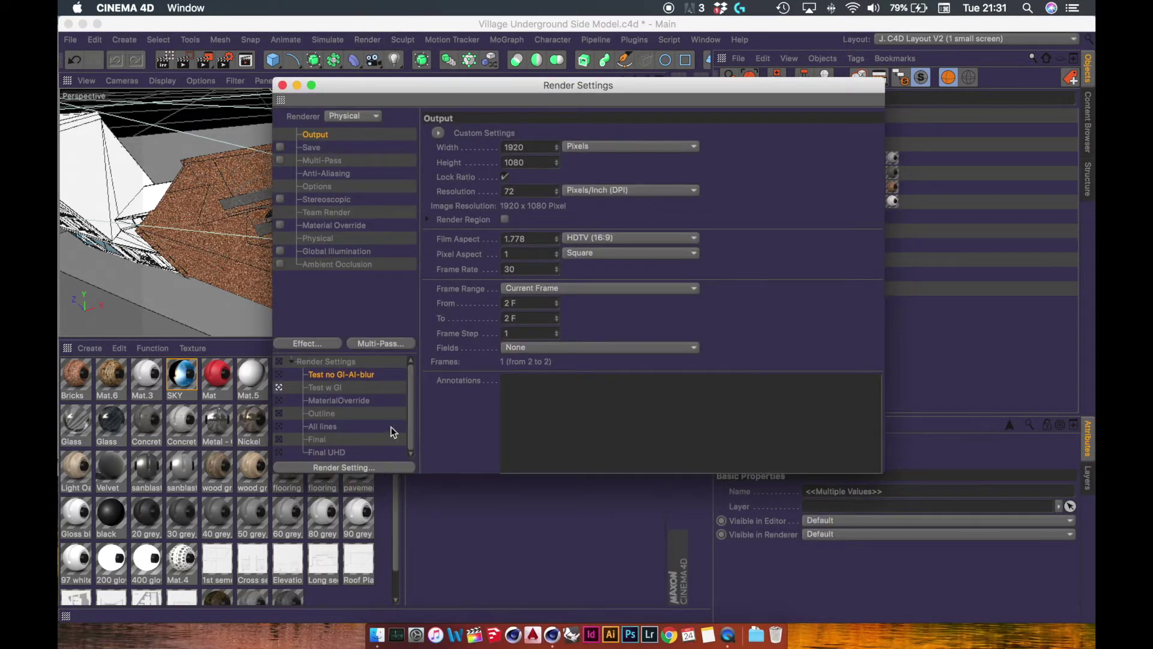
click(328, 388)
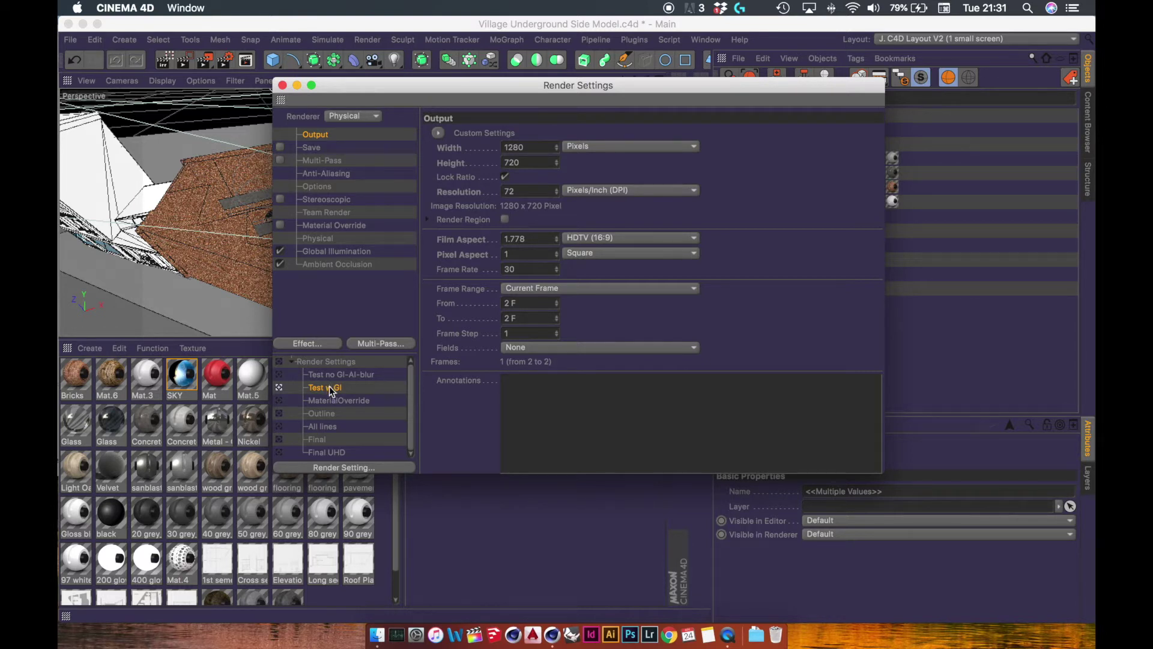
right_click(329, 388)
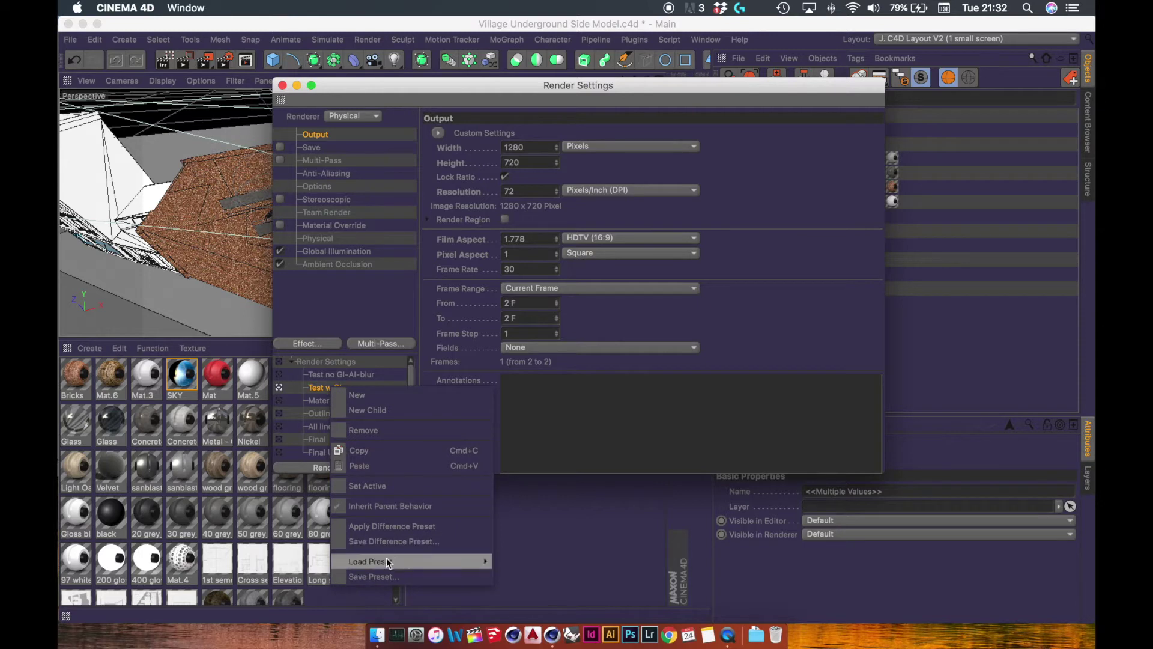
mouse_move(382, 561)
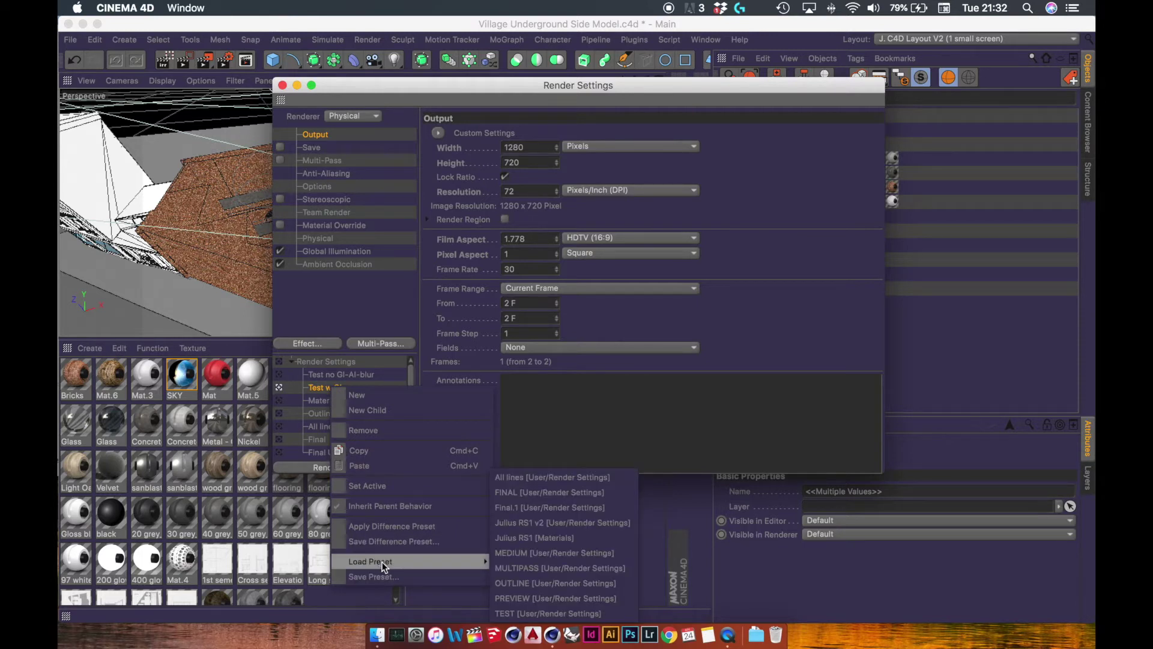
click(367, 578)
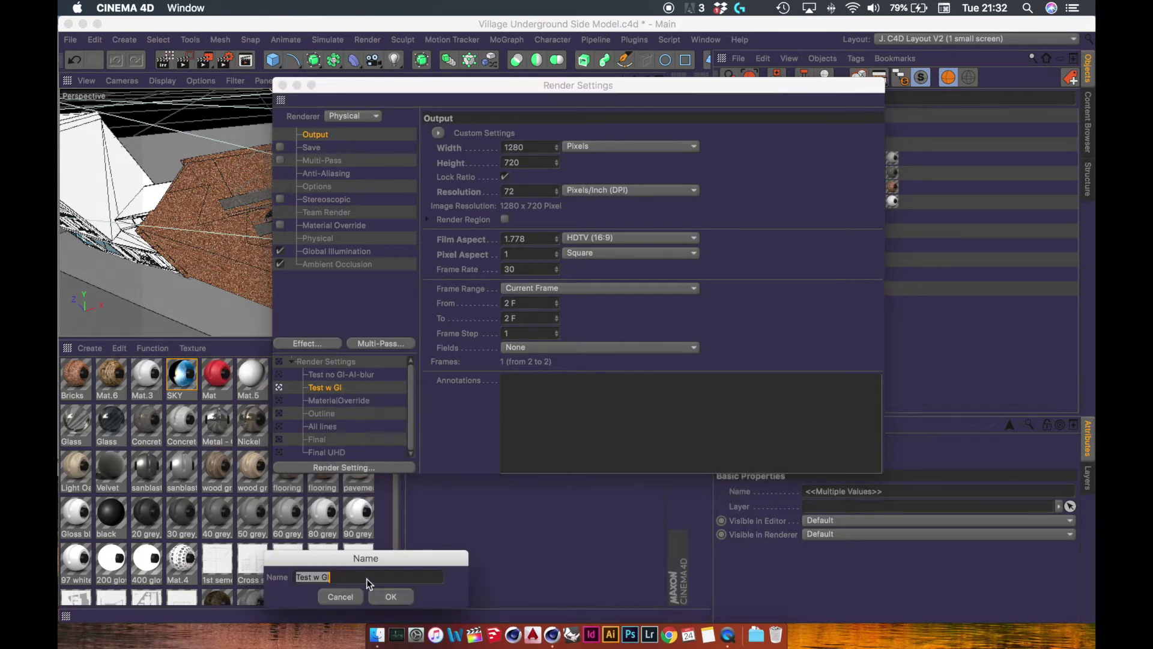
click(334, 596)
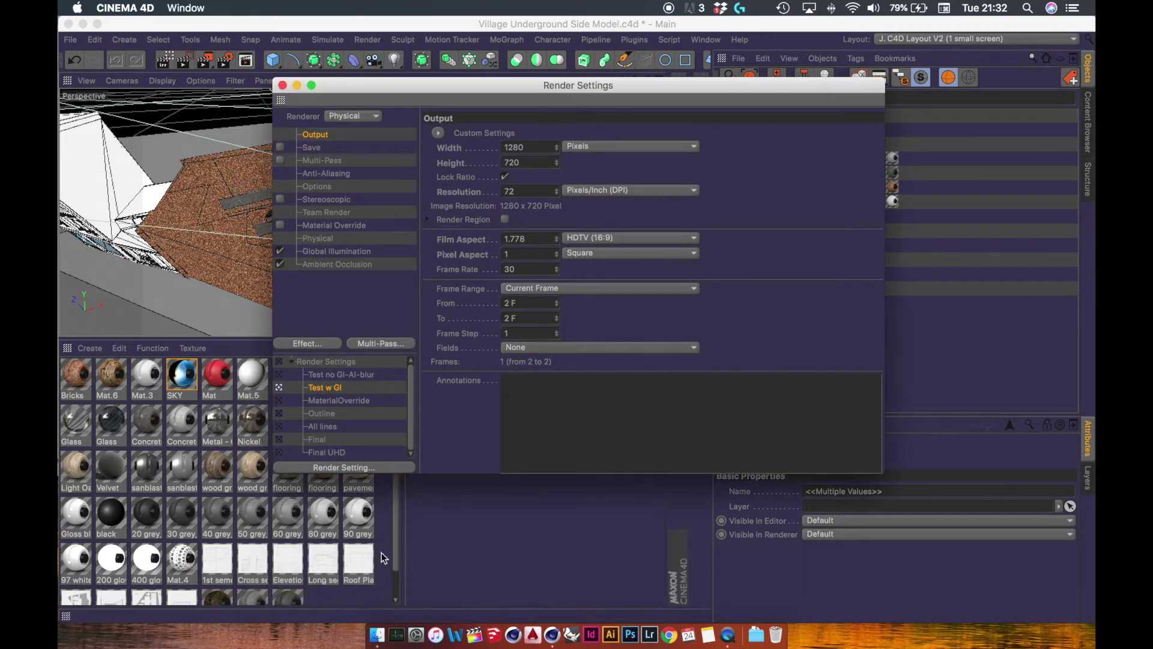
click(320, 440)
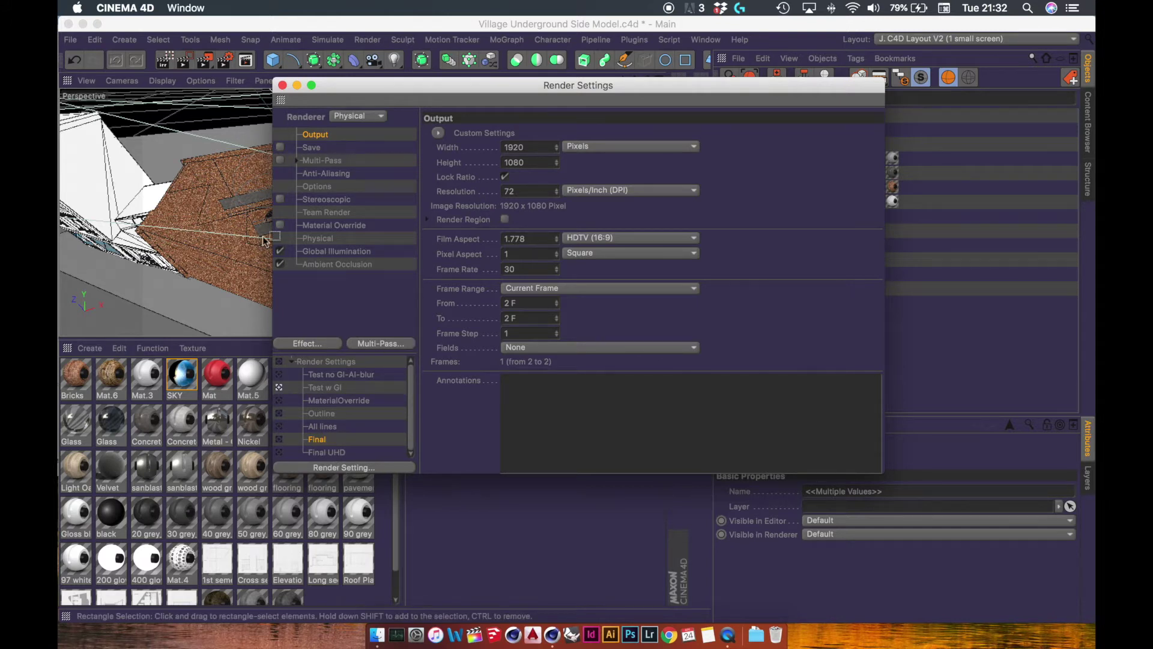
Switch to ExampleProject.c4d, move the Render Settings window aside and load the FINAL preset into its render settings
key(v)
mouse_move(258, 264)
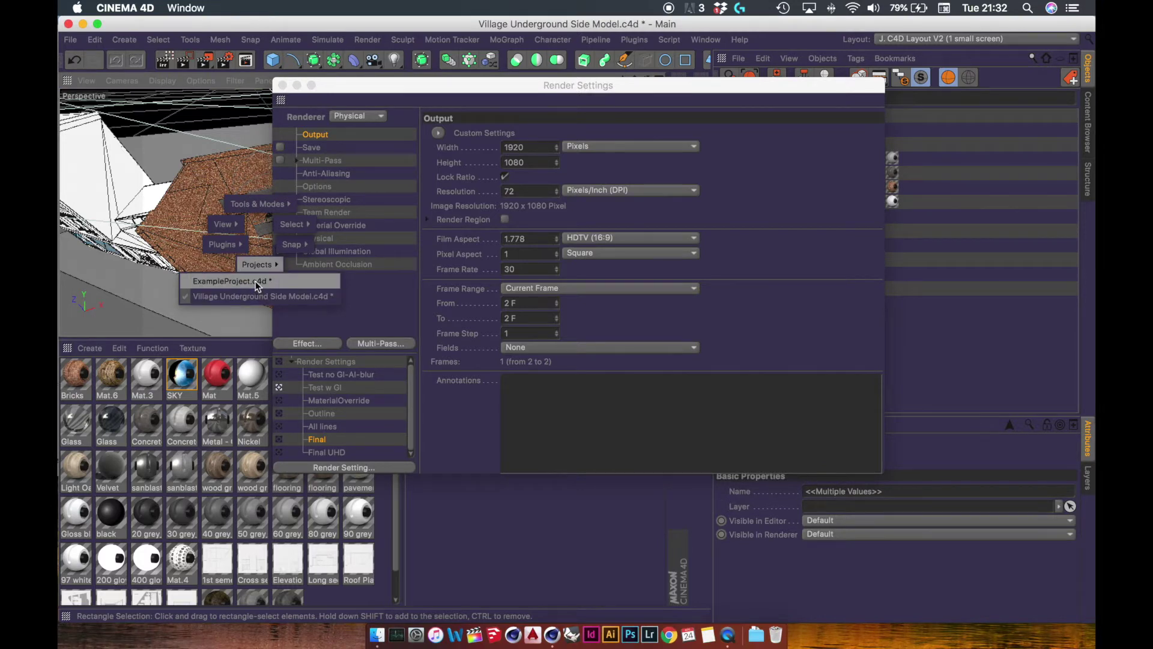
click(255, 282)
drag(376, 85, 323, 72)
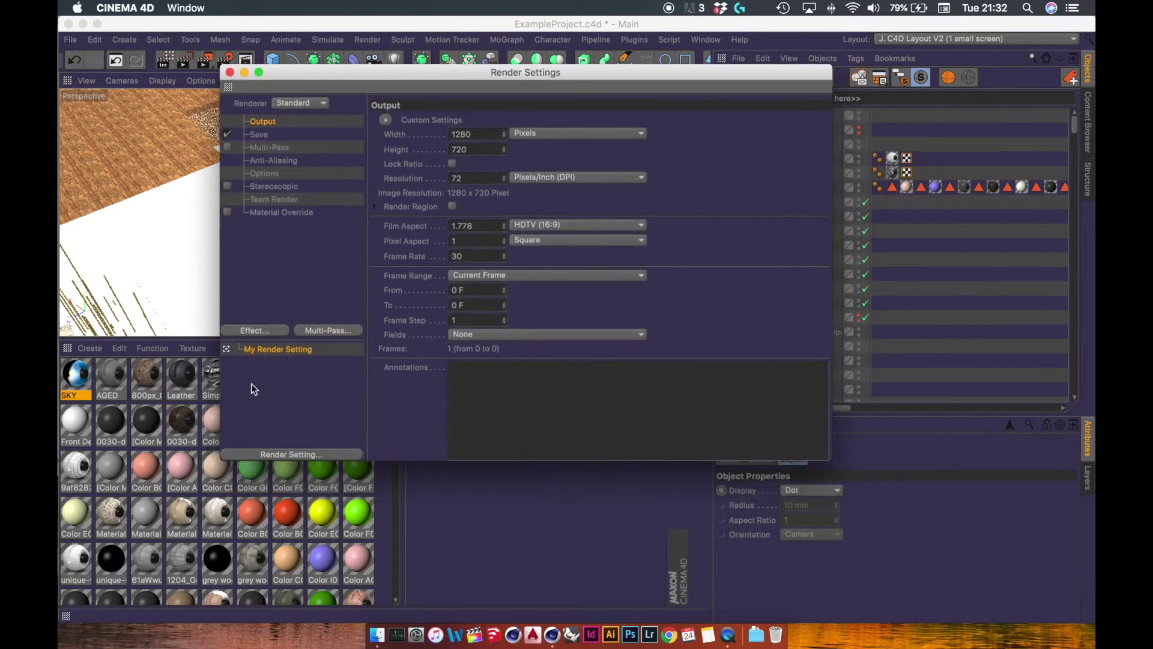
click(307, 454)
mouse_move(434, 597)
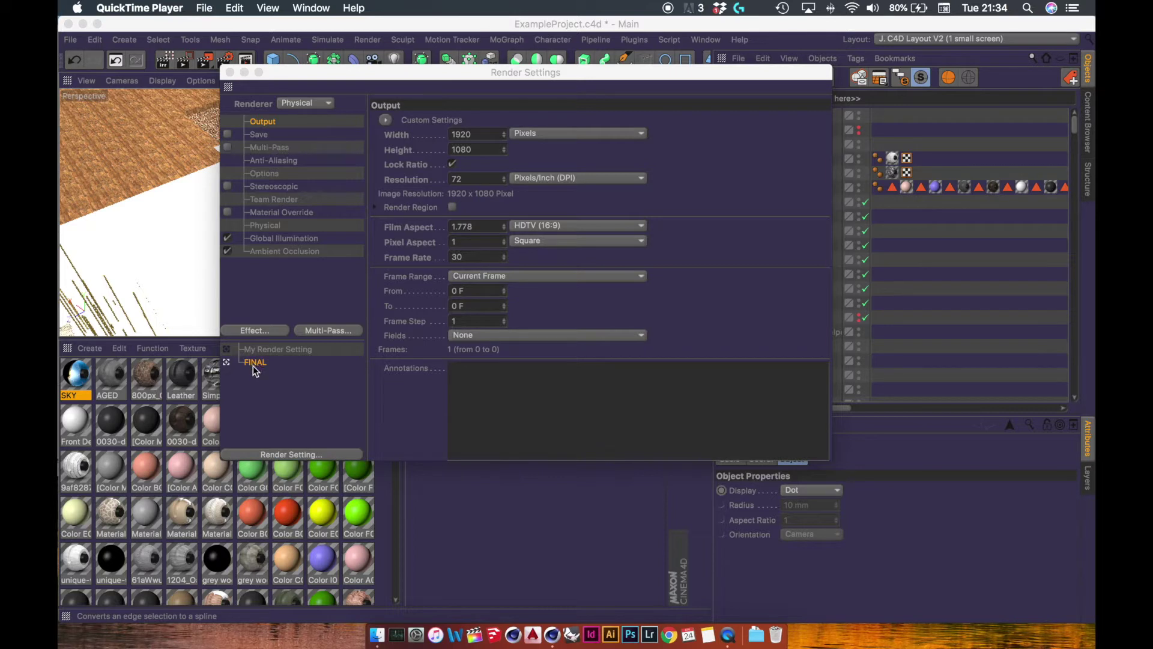
Load the TEST preset from the user render settings as an additional render setting in ExampleProject.c4d
click(318, 457)
click(319, 458)
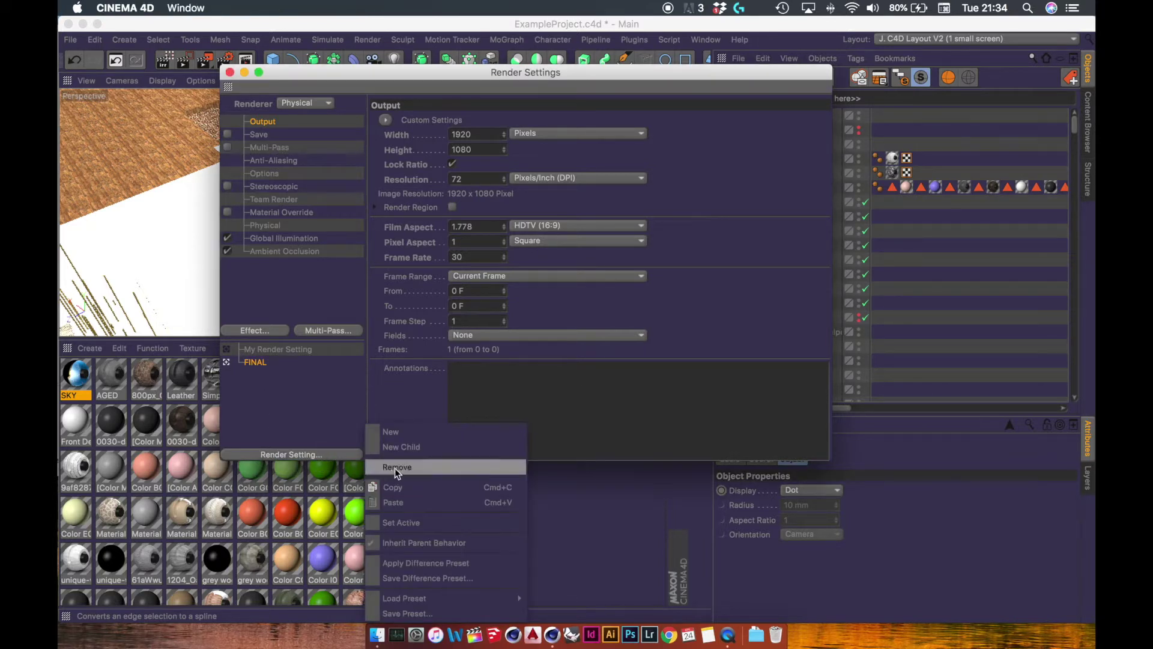
mouse_move(434, 596)
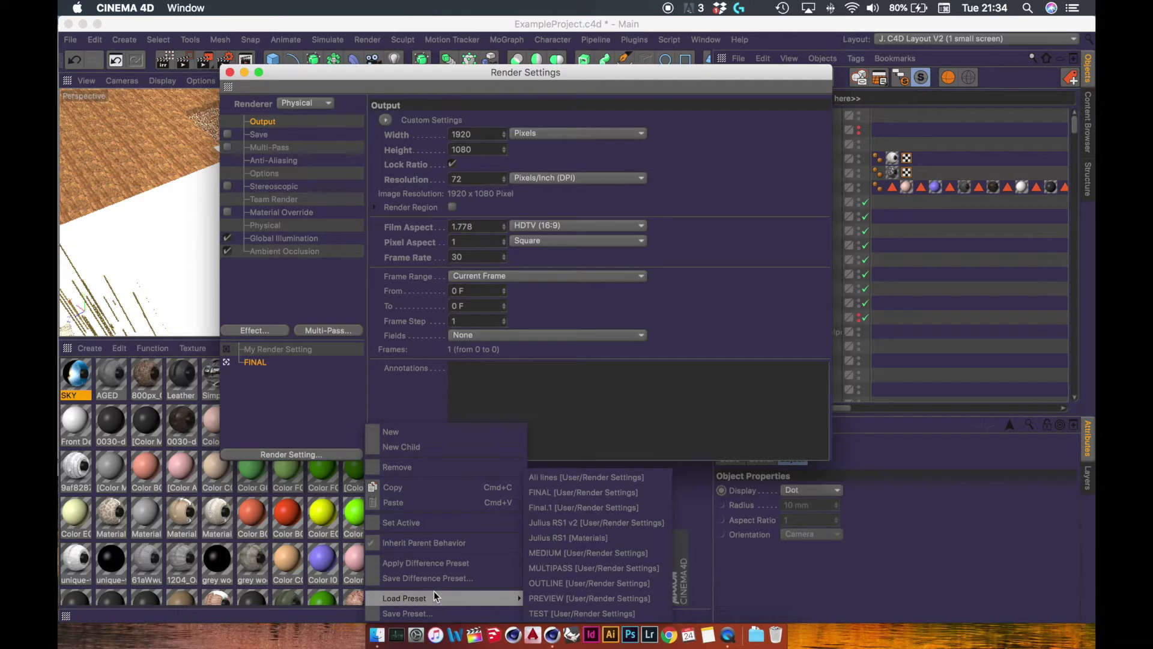
click(536, 609)
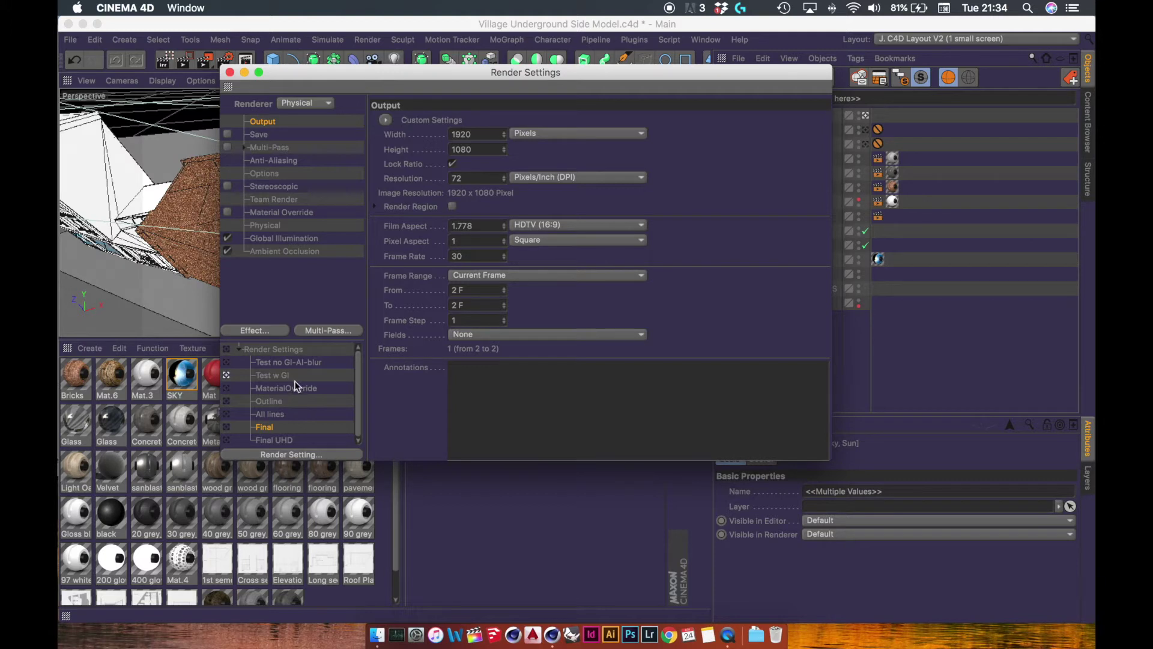
right_click(270, 374)
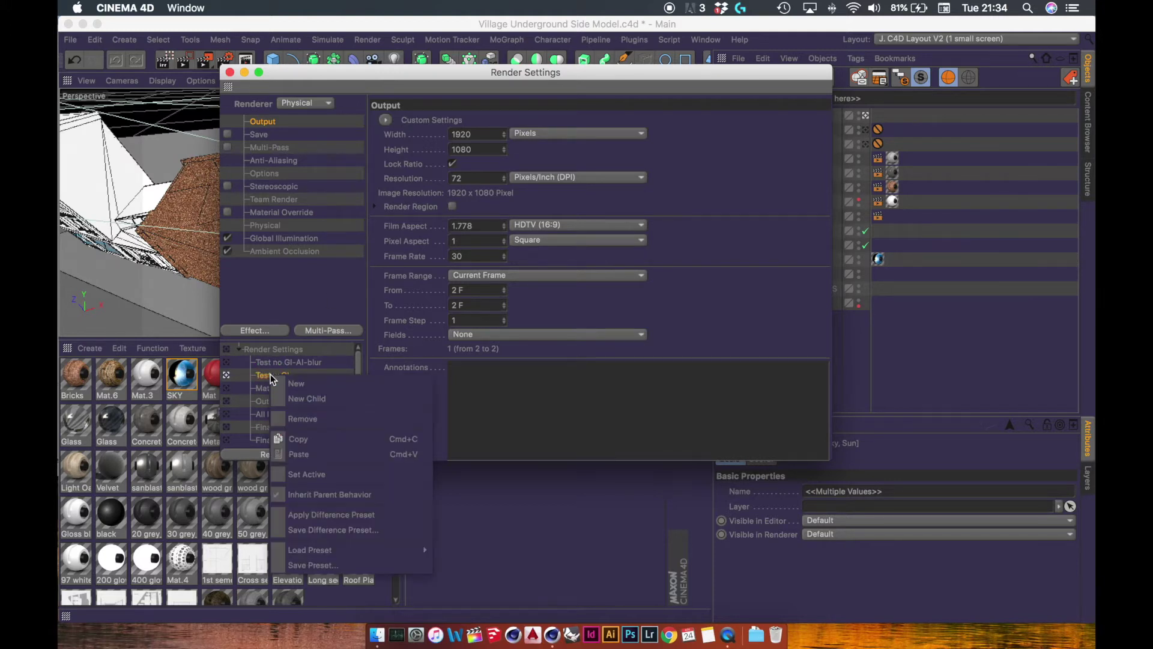
click(321, 564)
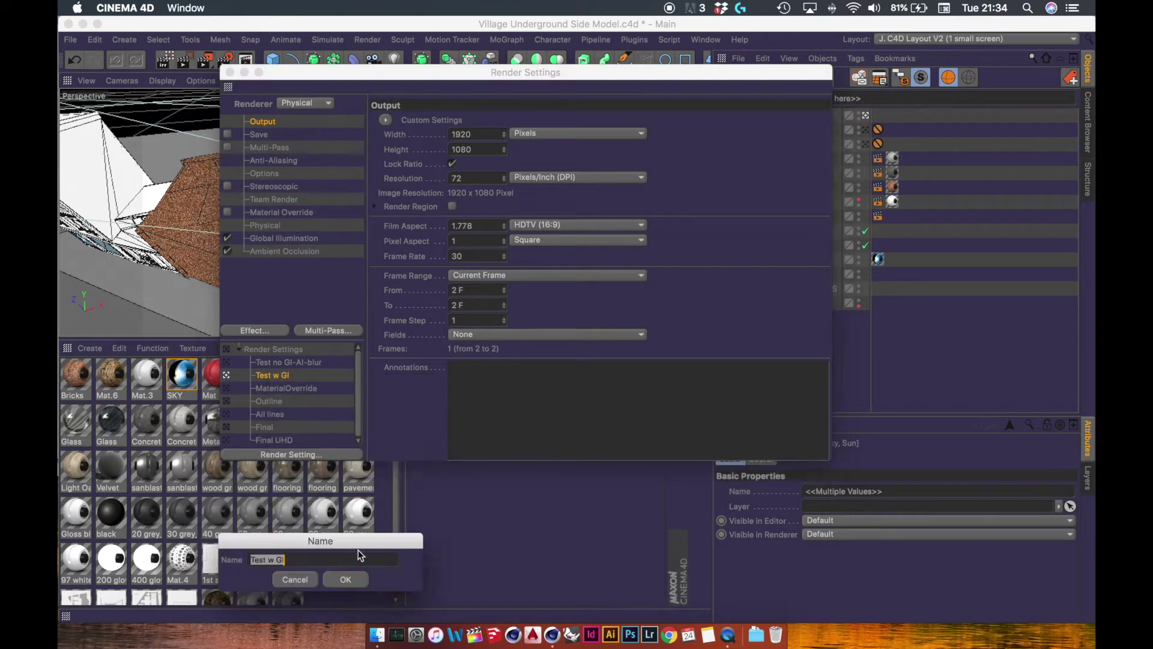
click(298, 581)
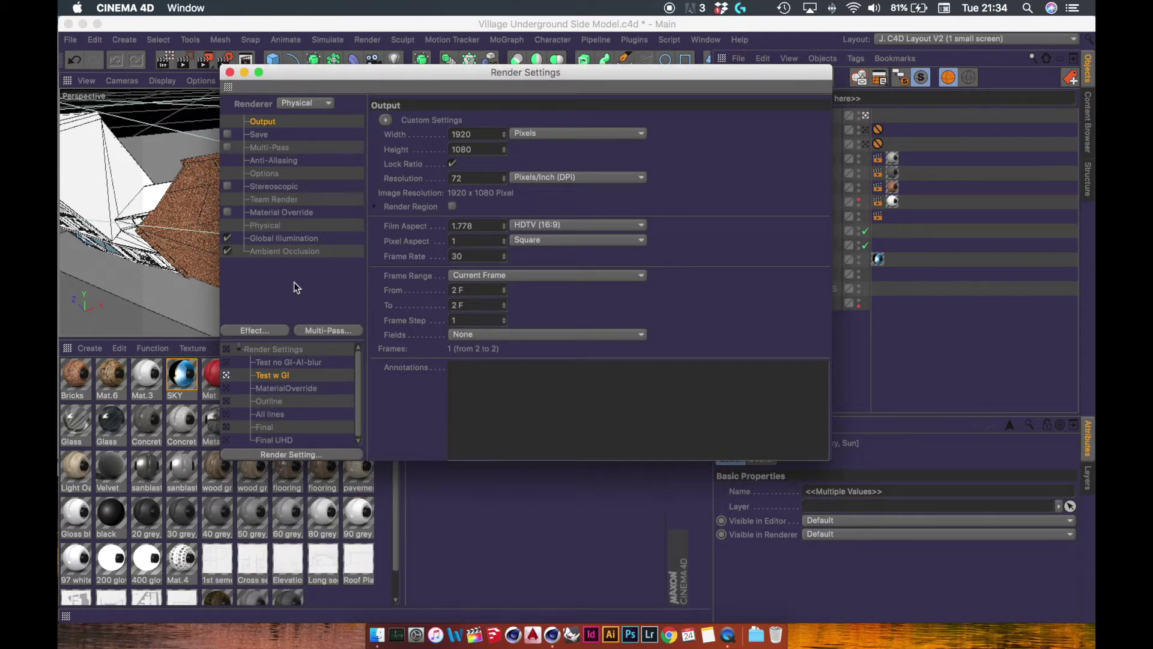
key(v)
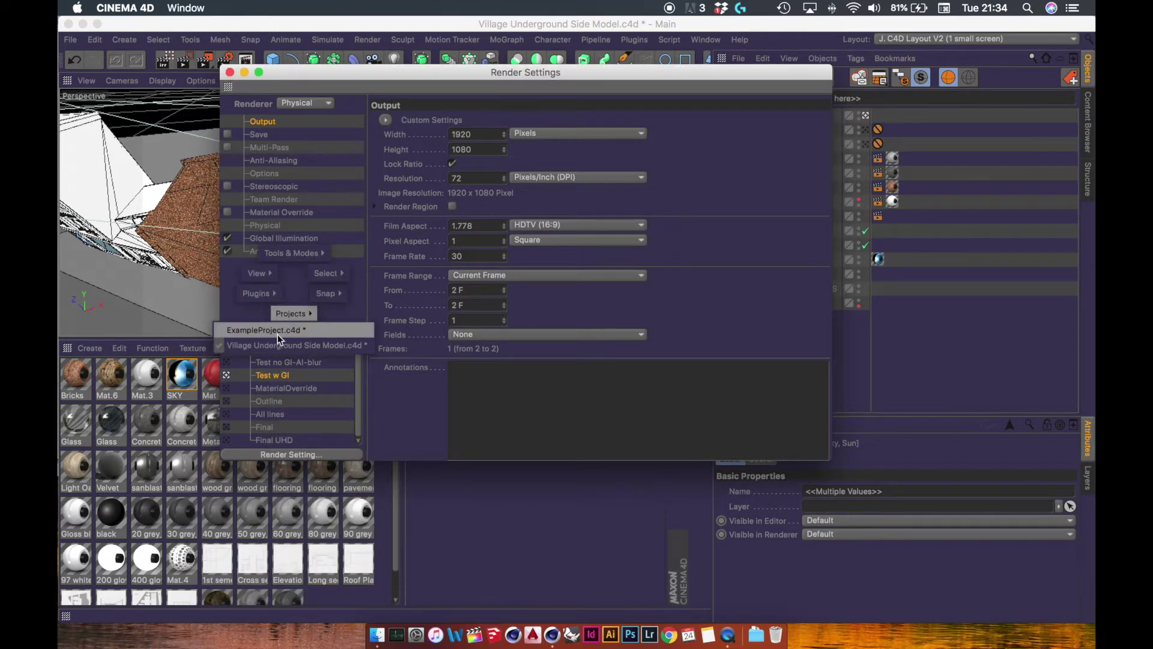
click(278, 334)
click(289, 452)
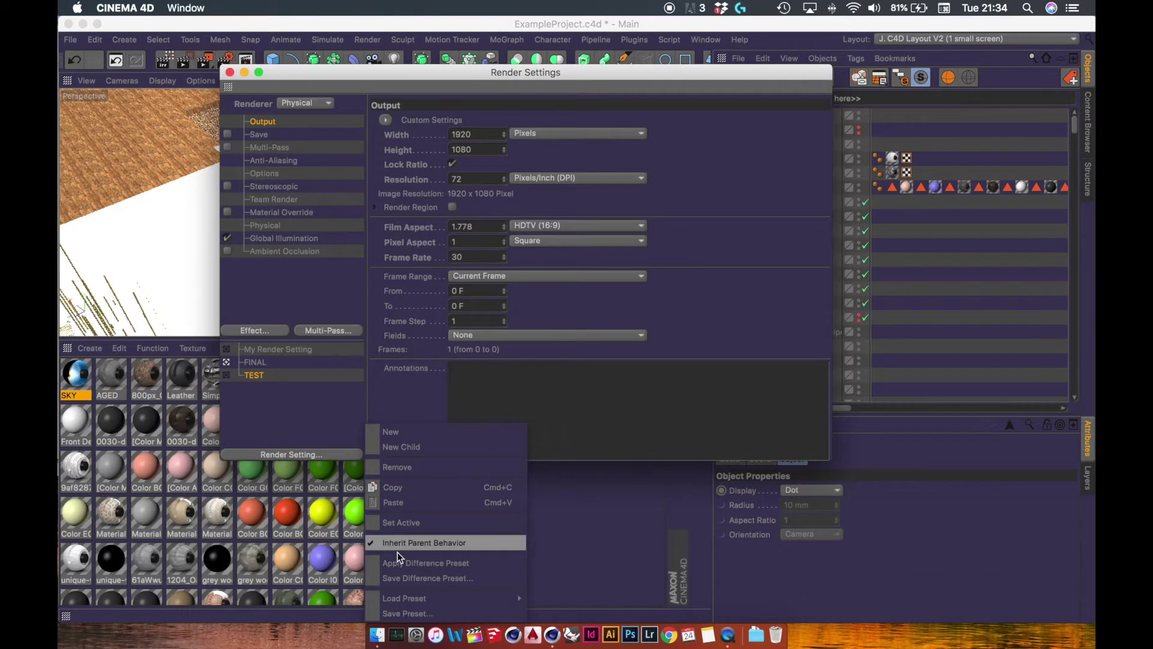
mouse_move(427, 598)
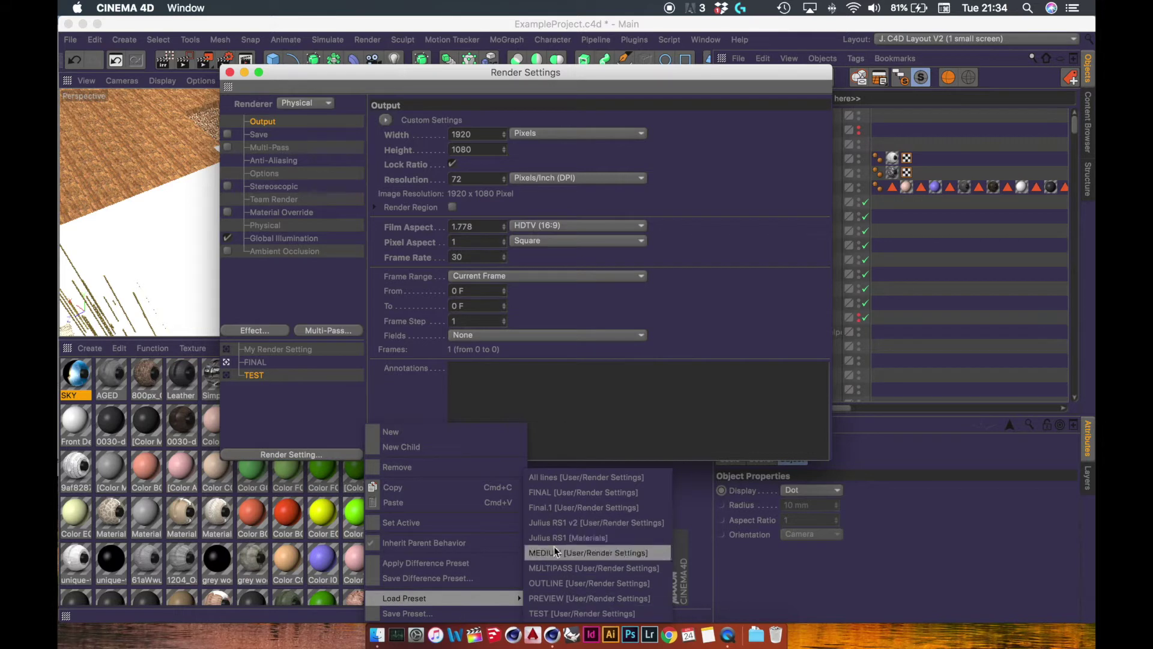
click(278, 385)
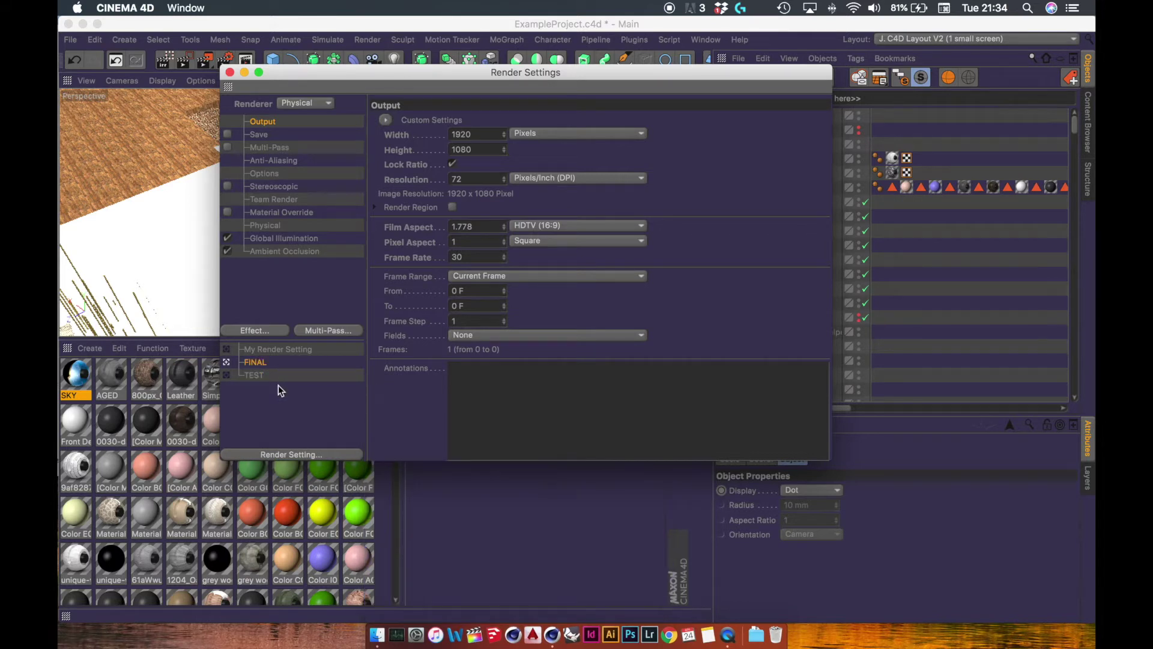
Compare the options stored in the My Render Setting, FINAL and TEST render settings
click(258, 351)
click(253, 363)
click(254, 376)
click(265, 352)
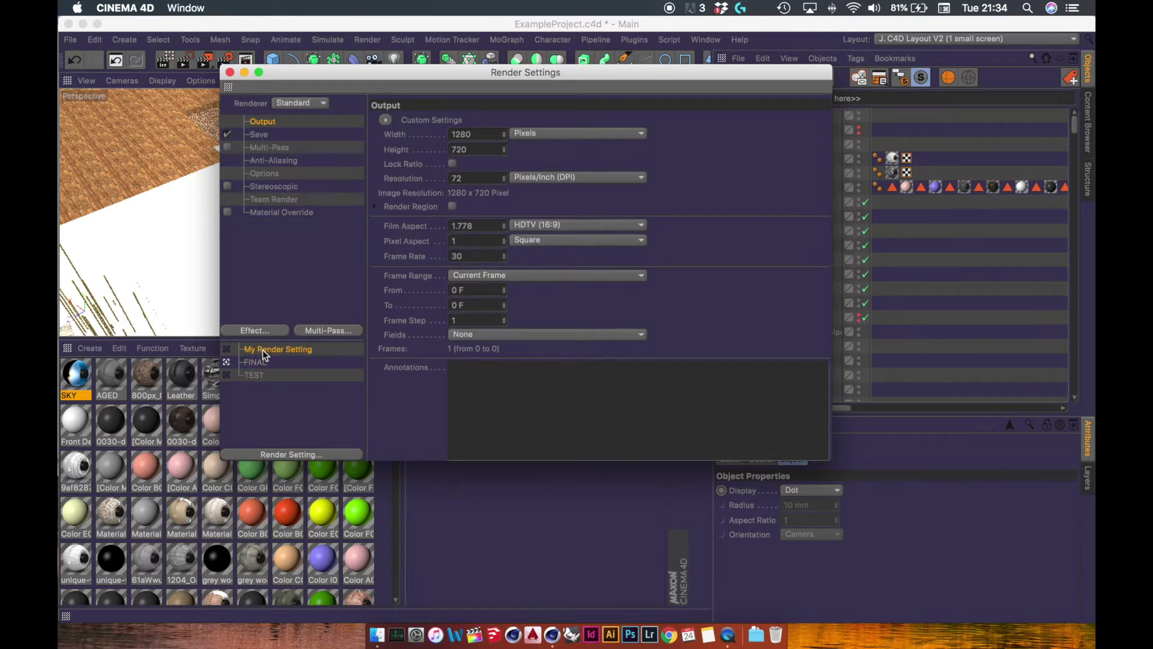
Try switching the active render setting between FINAL and TEST, and leave TEST active
click(227, 363)
click(227, 376)
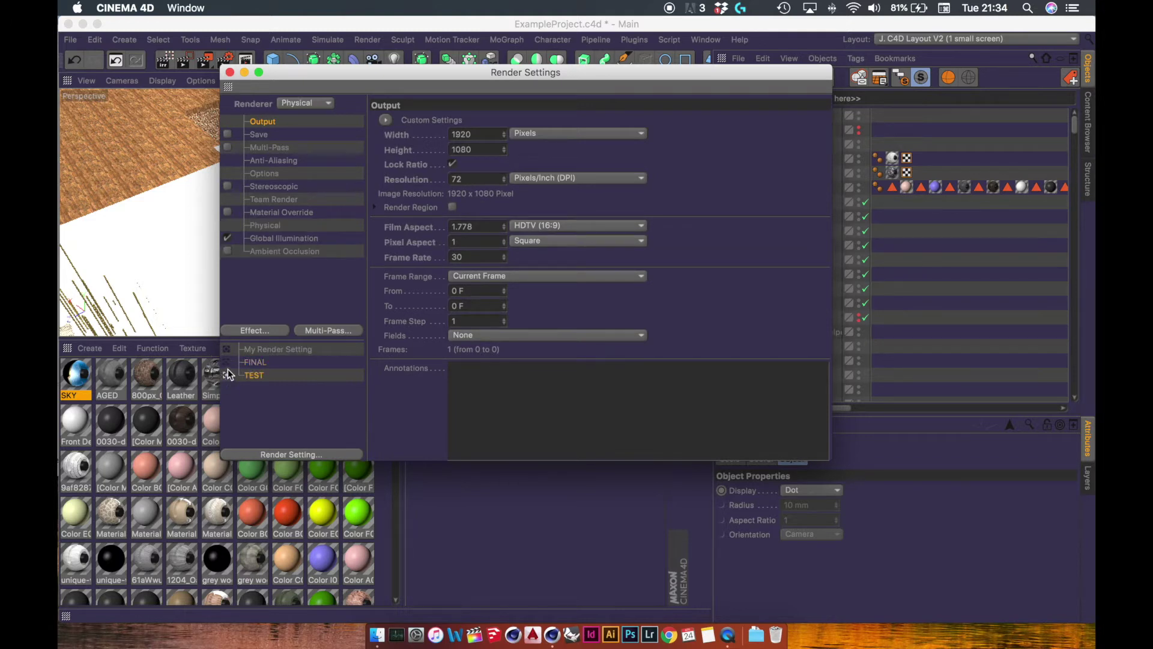
click(227, 362)
click(227, 375)
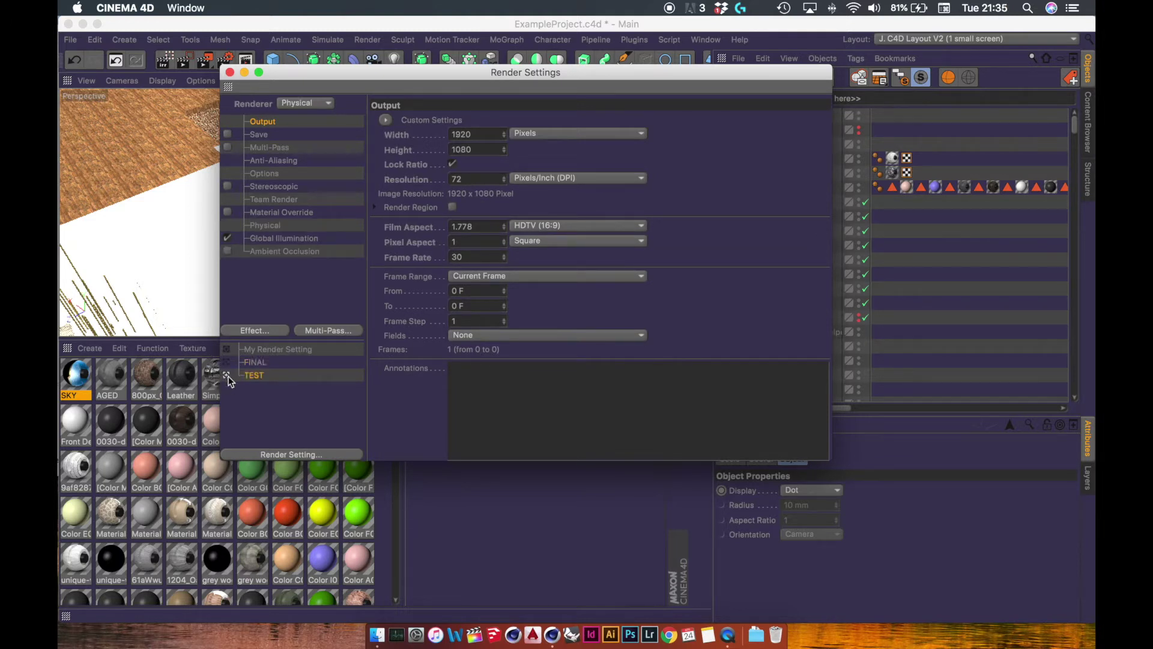
click(263, 363)
click(254, 376)
click(254, 362)
click(226, 363)
click(227, 375)
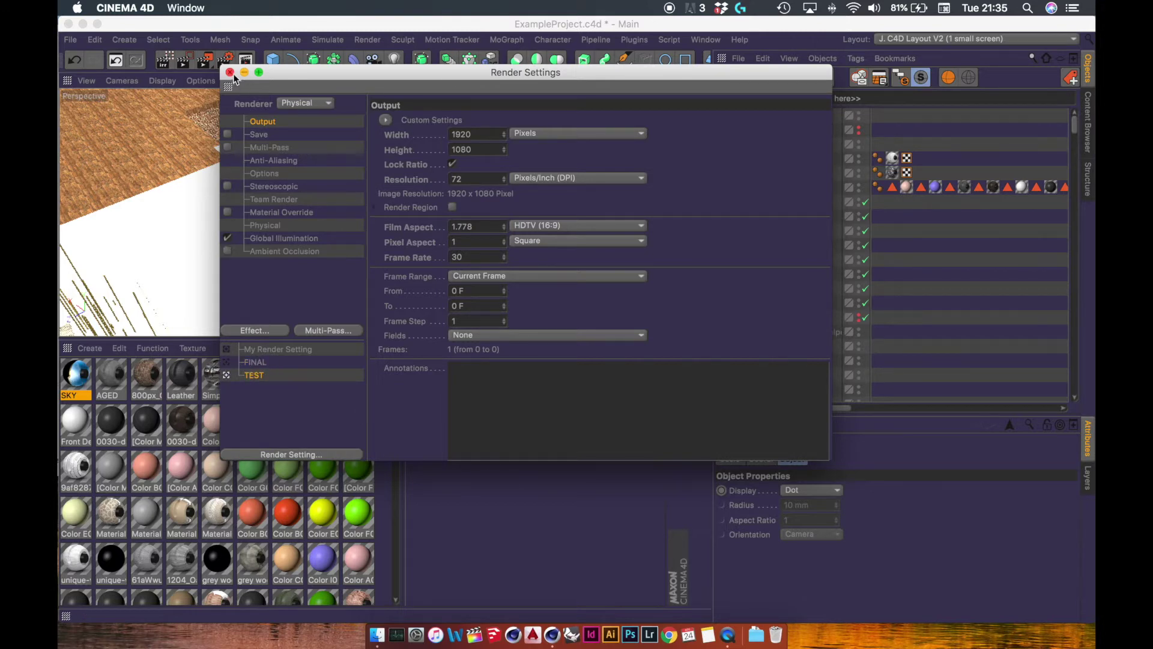
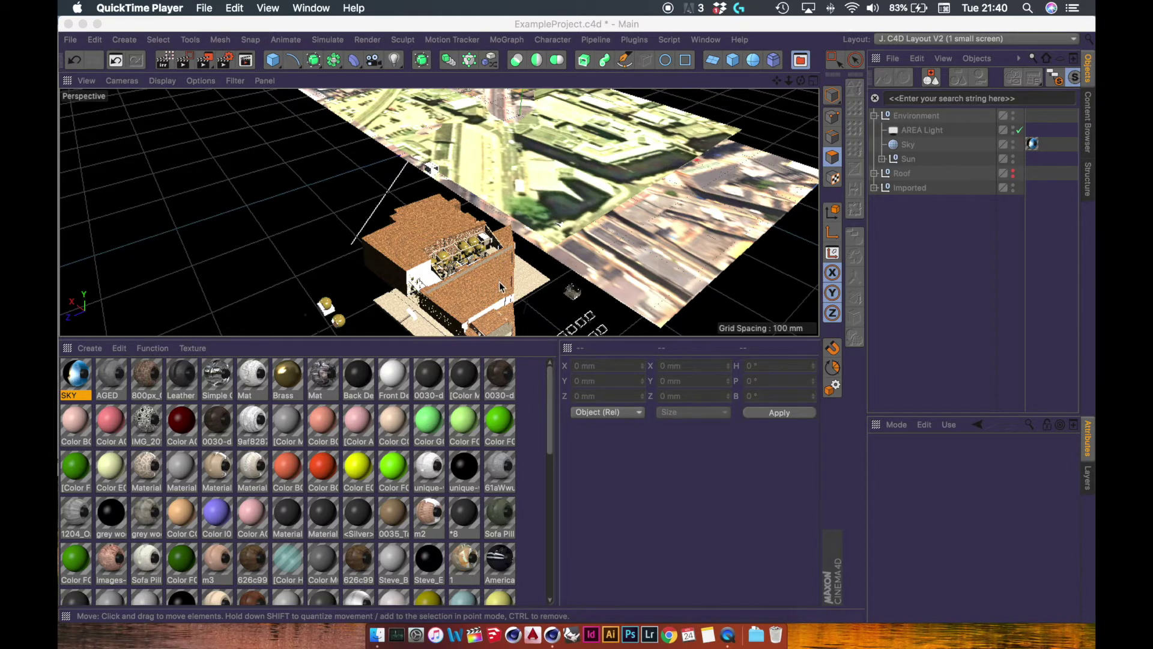
Add a reference cube to the scene and set its X, Y and Z sizes to 1000 mm each
alt+middle_drag(499, 283, 491, 214)
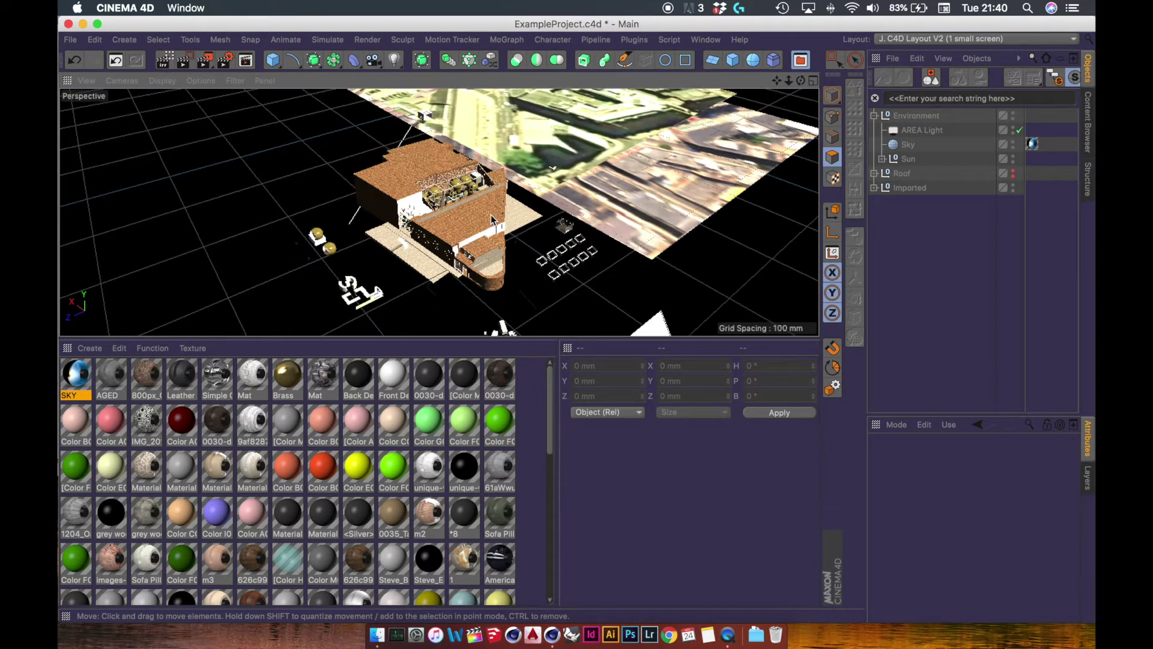
click(732, 58)
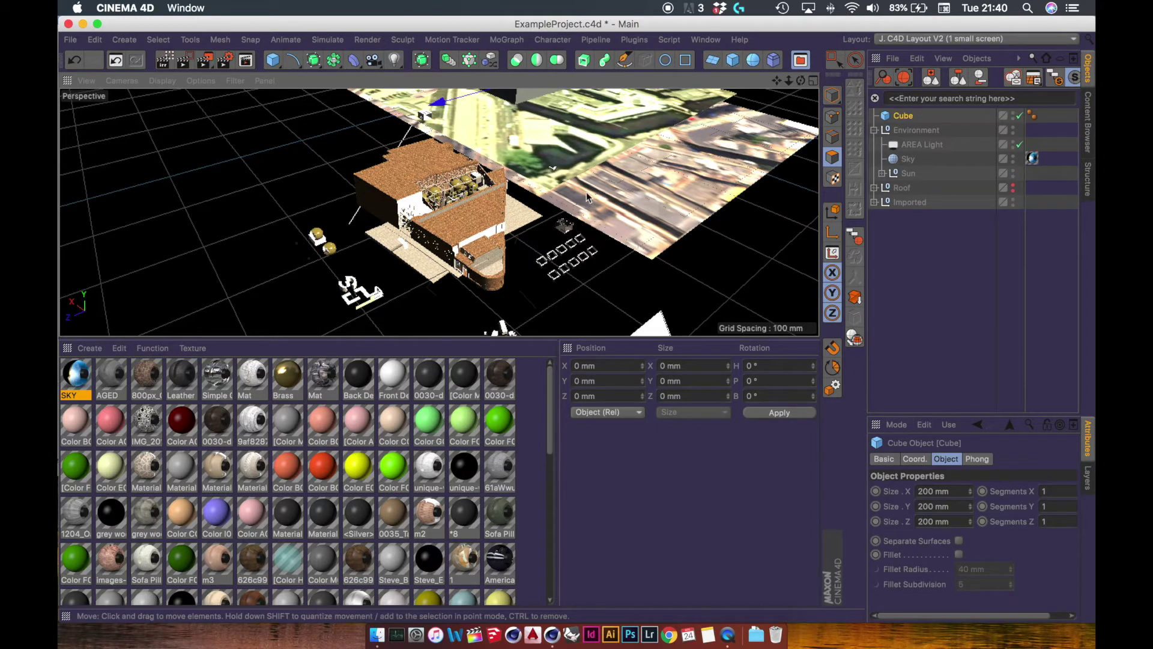
alt+drag(584, 186, 595, 270)
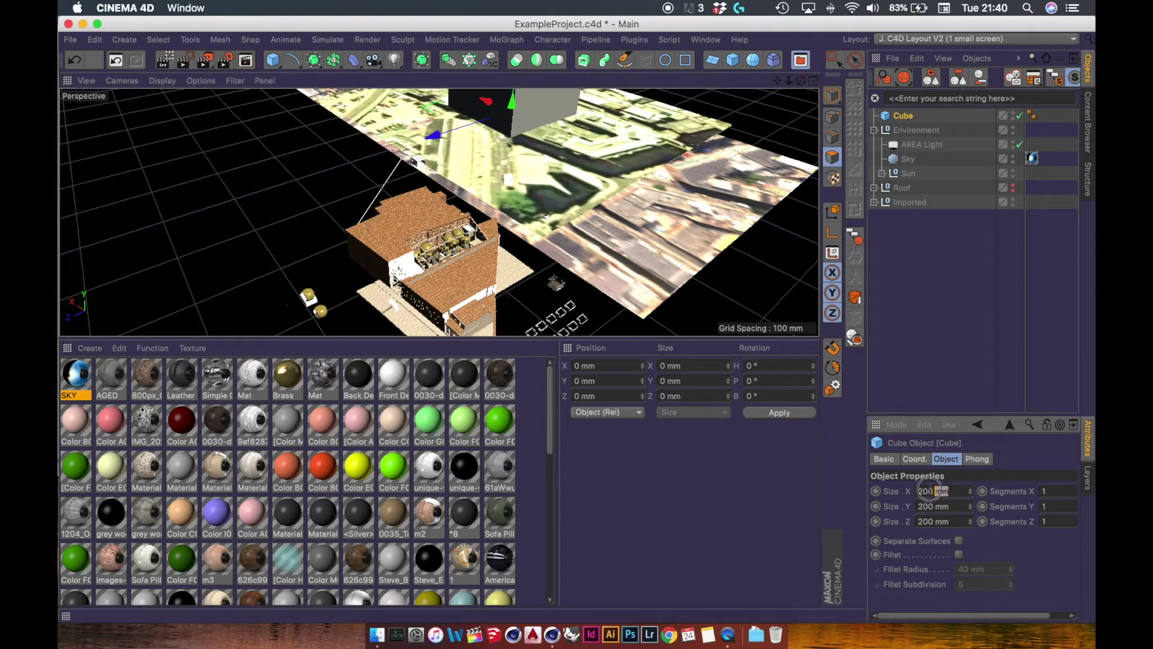
click(932, 491)
text(1000)
key(Tab)
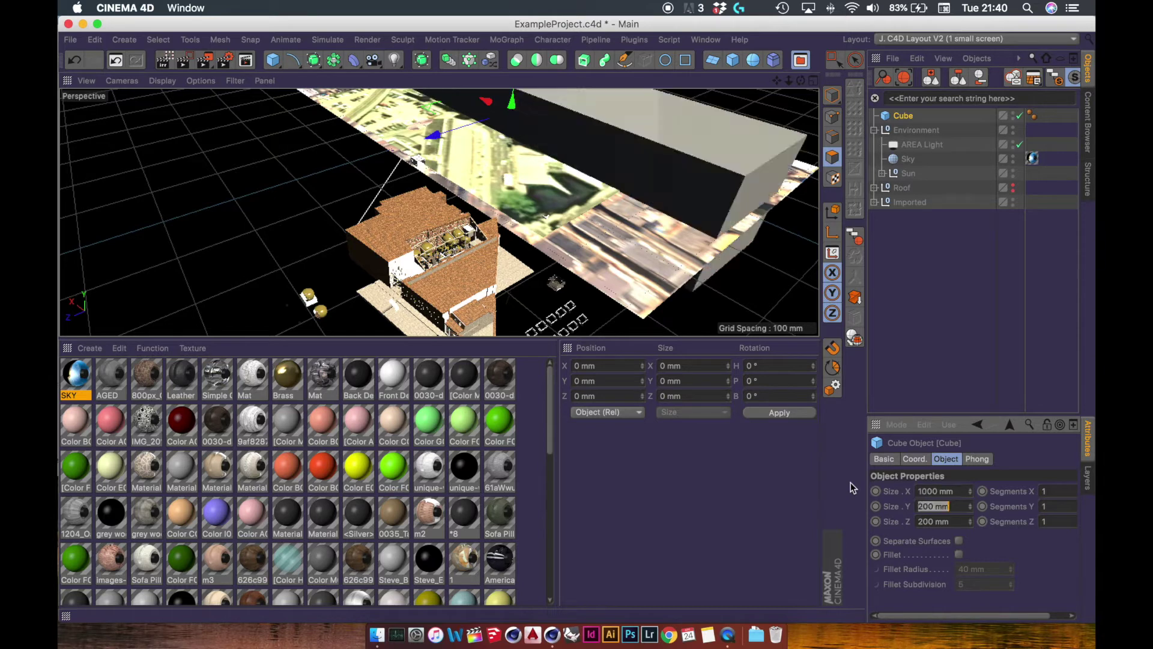
text(1000)
key(Tab)
text(1000)
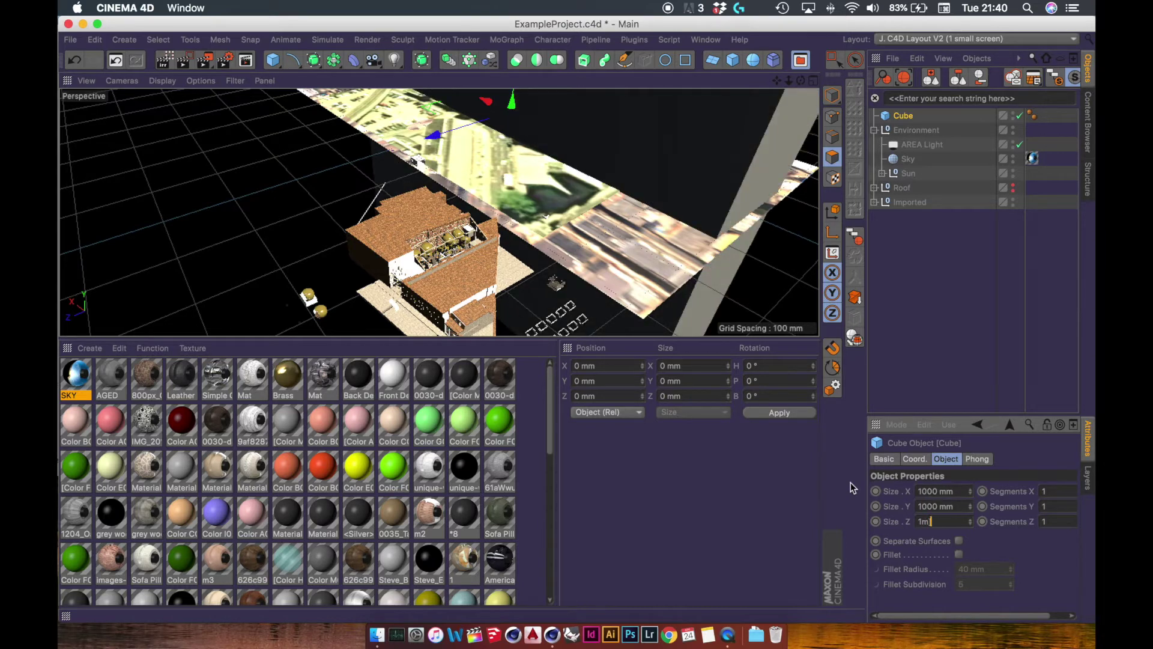
key(Return)
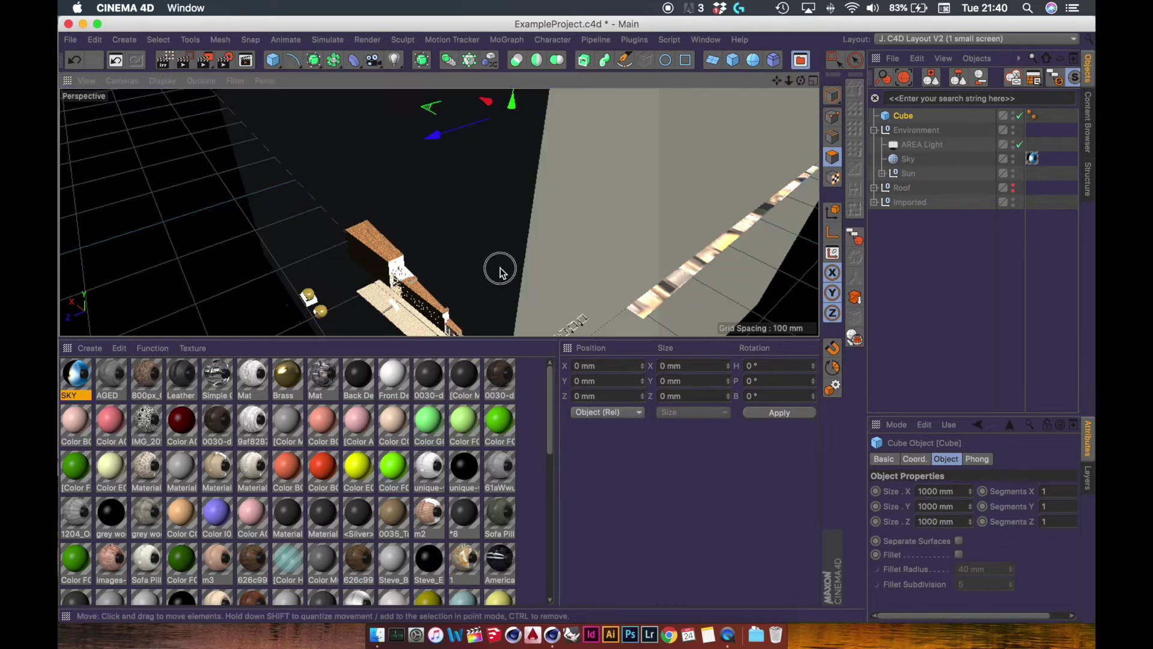
Compare the cube with the building and scale the whole project up by a factor of ten
scroll(393, 294, down, 5)
scroll(393, 295, down, 3)
alt+drag(392, 294, 488, 237)
scroll(537, 242, up, 6)
scroll(525, 264, up, 5)
scroll(525, 264, down, 2)
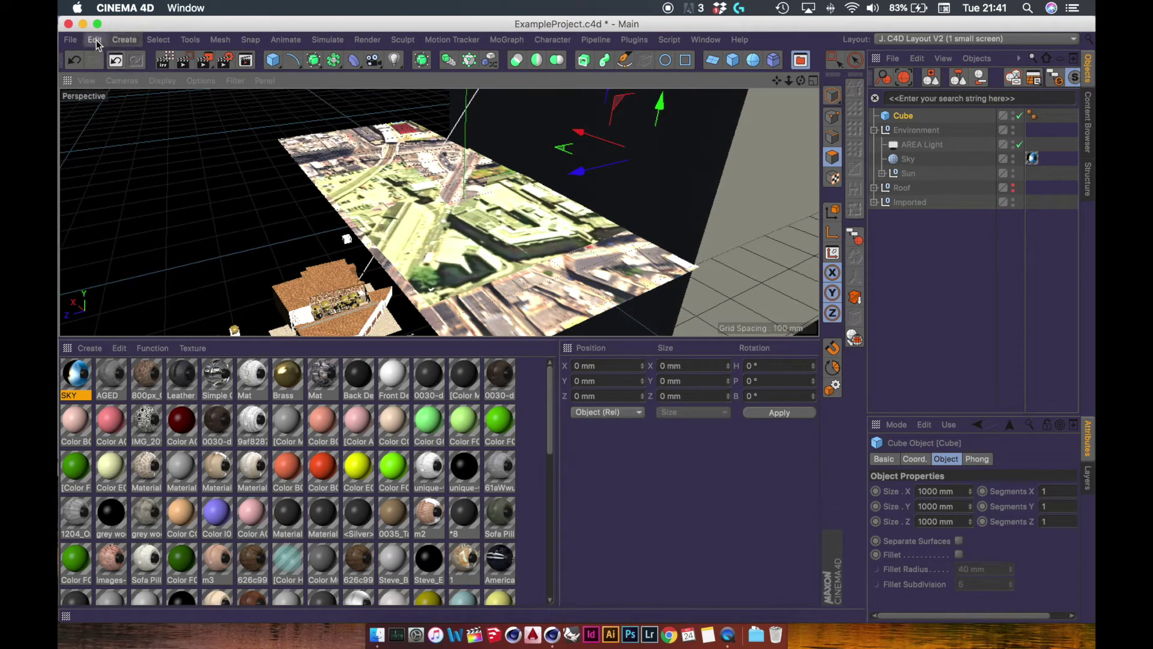
click(98, 43)
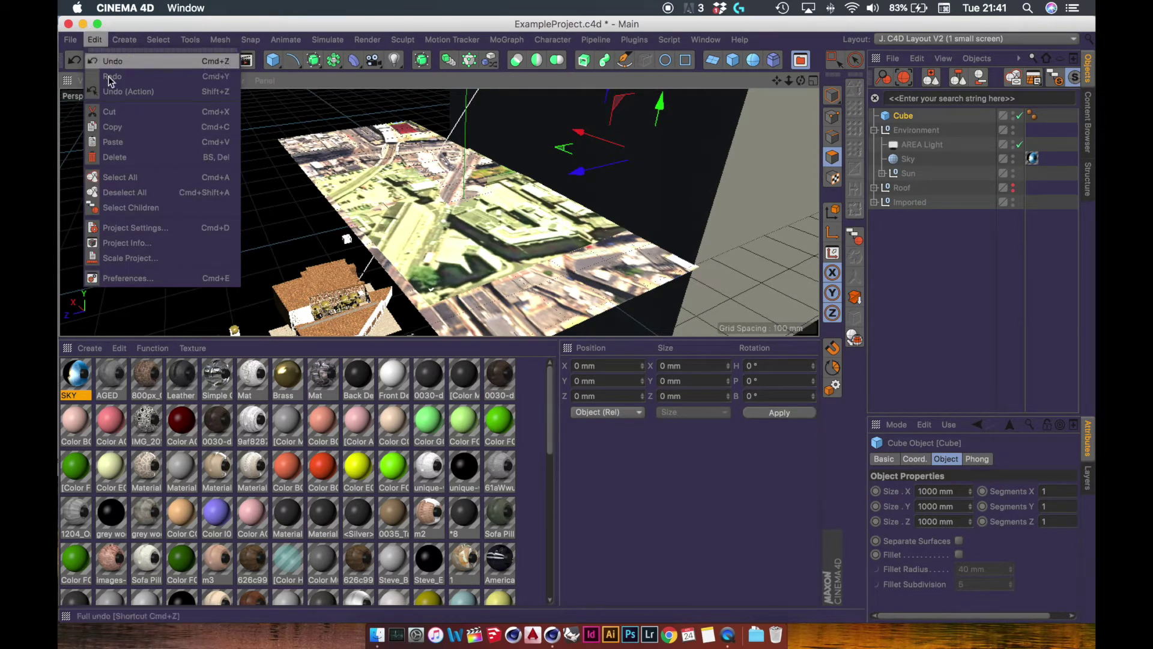
click(132, 257)
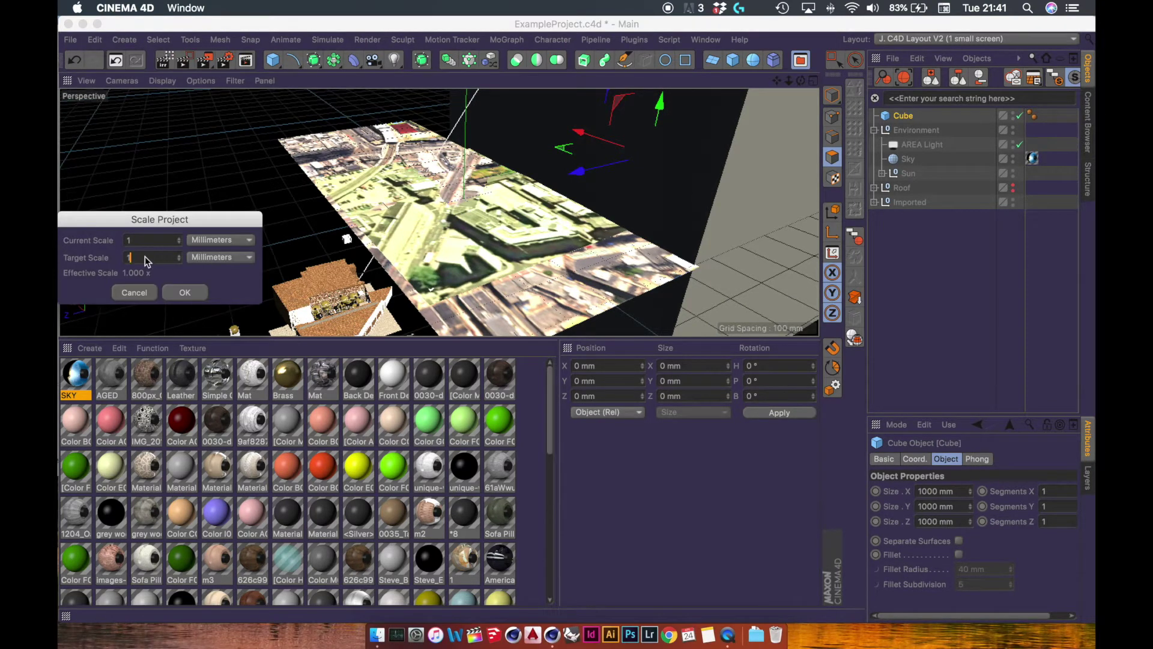
click(185, 292)
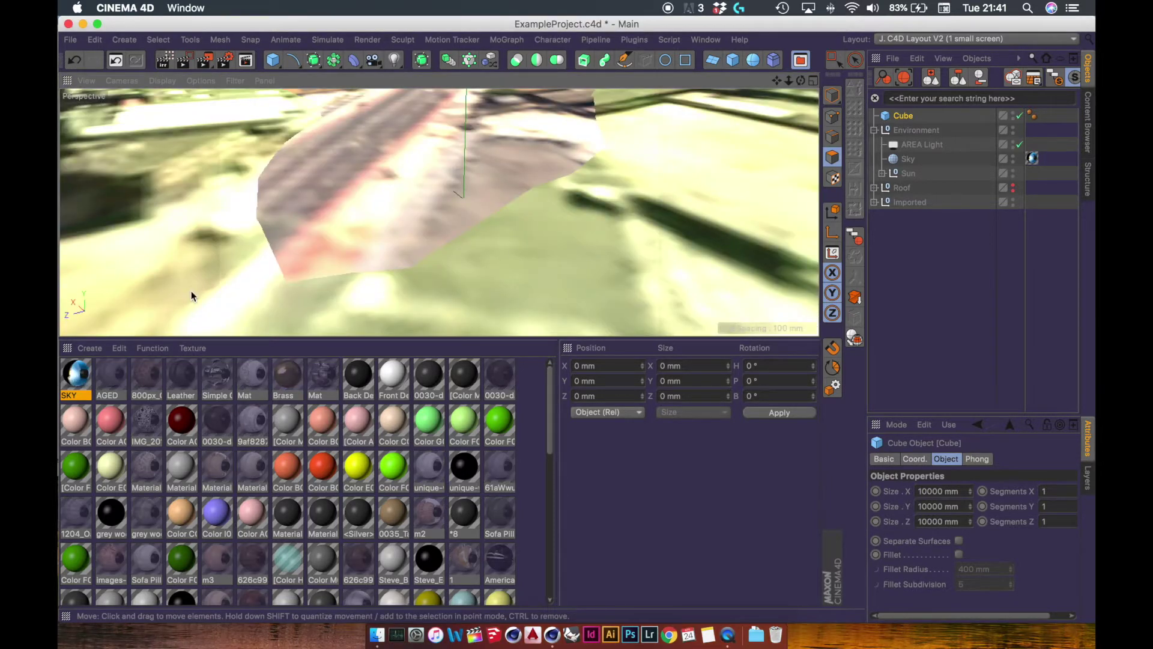
scroll(517, 173, down, 10)
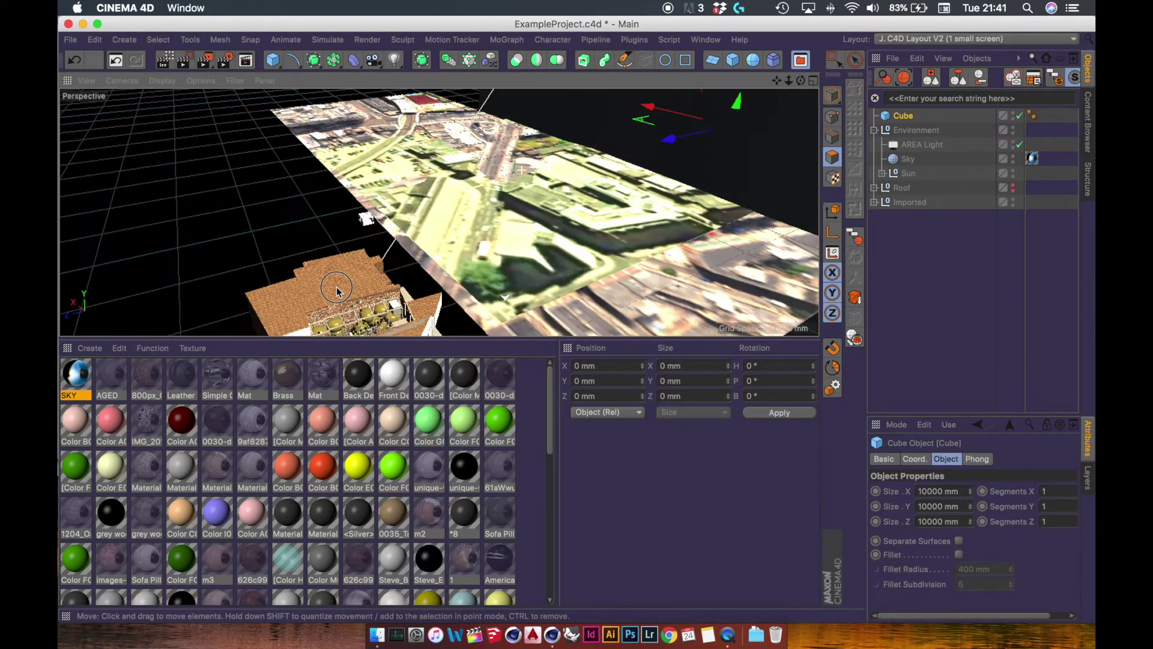
Reset the reference cube's X, Y and Z sizes to 1000 mm each after the project scaling
scroll(336, 291, down, 5)
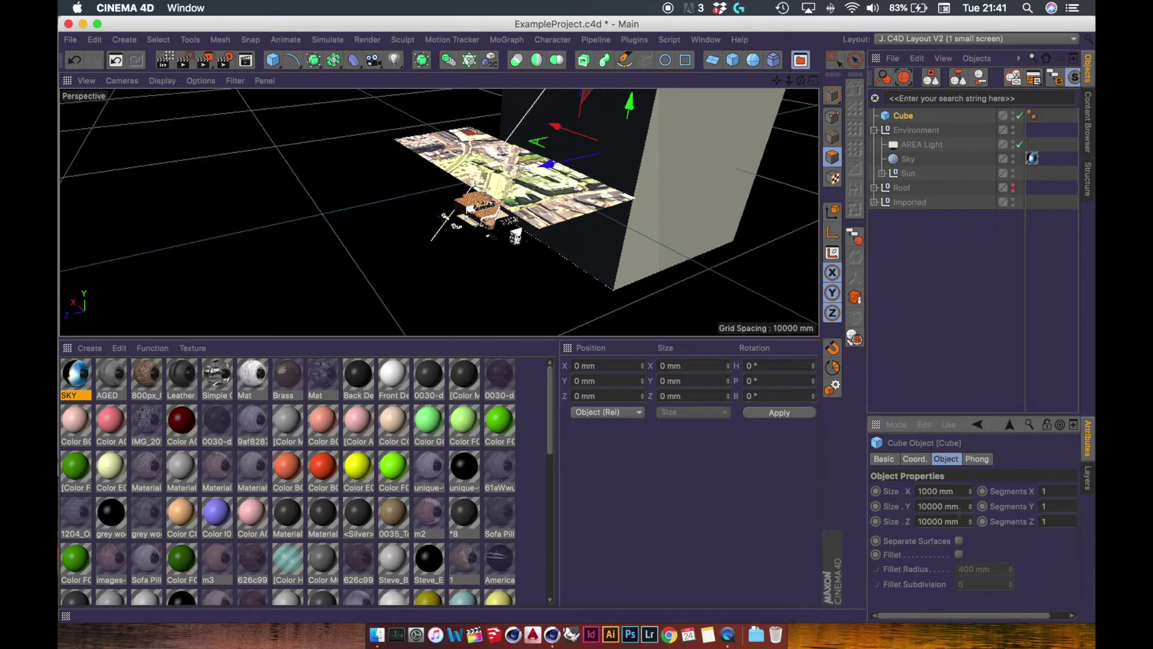
click(933, 507)
key(BackSpace)
click(933, 521)
key(BackSpace)
click(1024, 548)
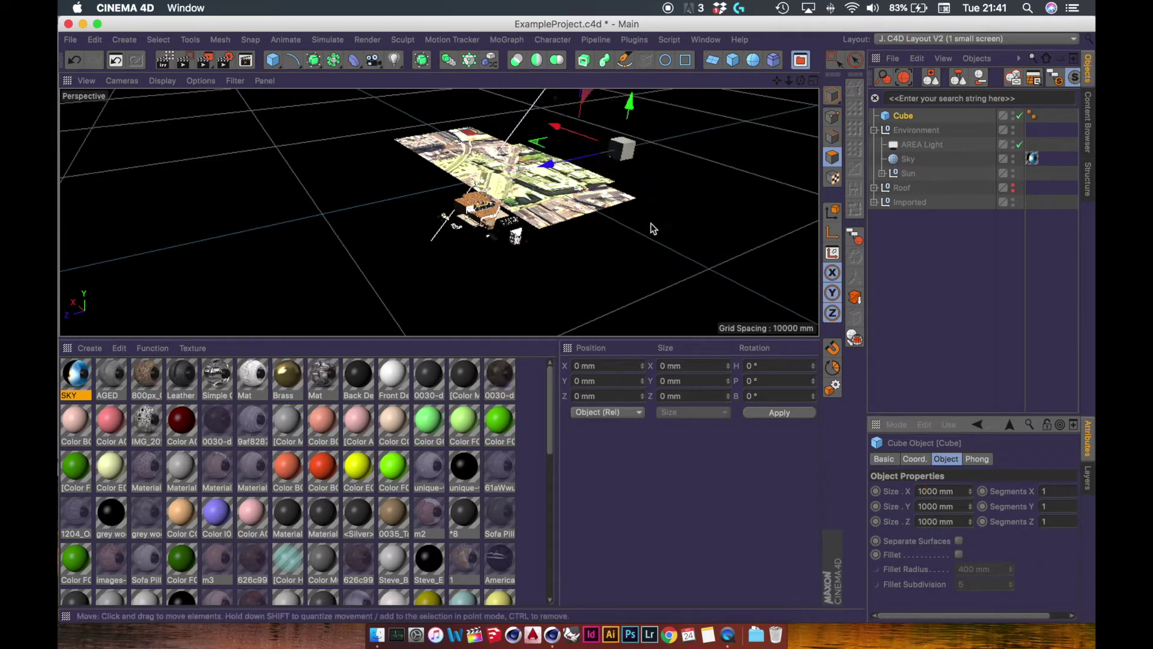
Compare the cube with the building and scale the project again from 1 to 10 millimetres
alt+drag(613, 196, 561, 127)
scroll(538, 204, up, 5)
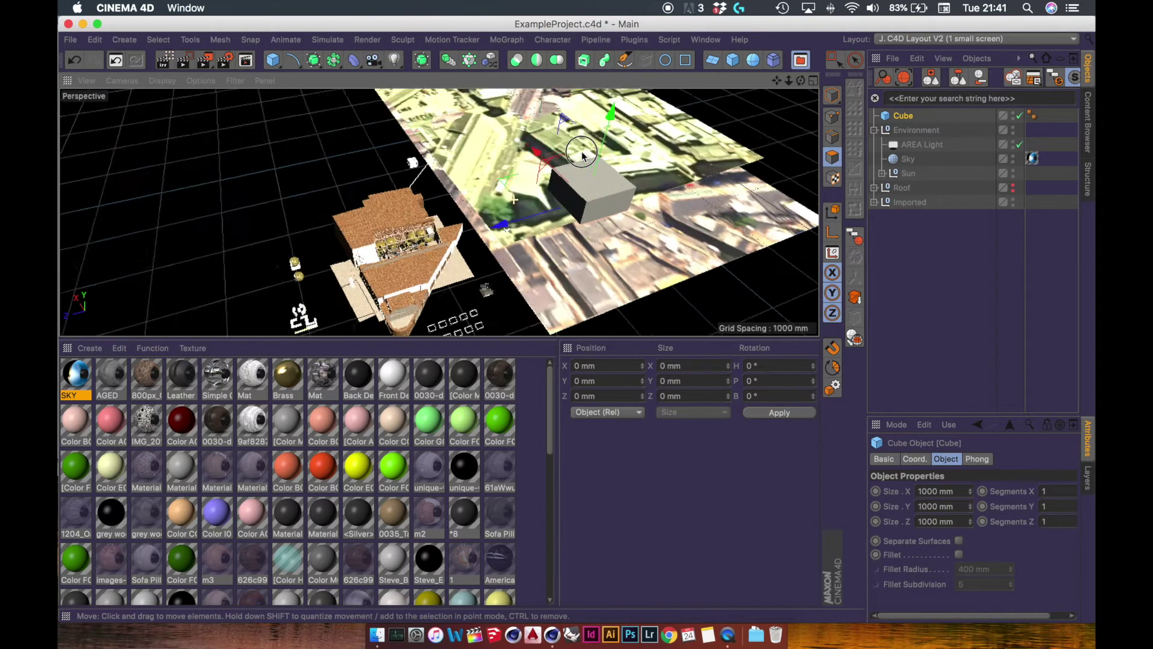
click(95, 39)
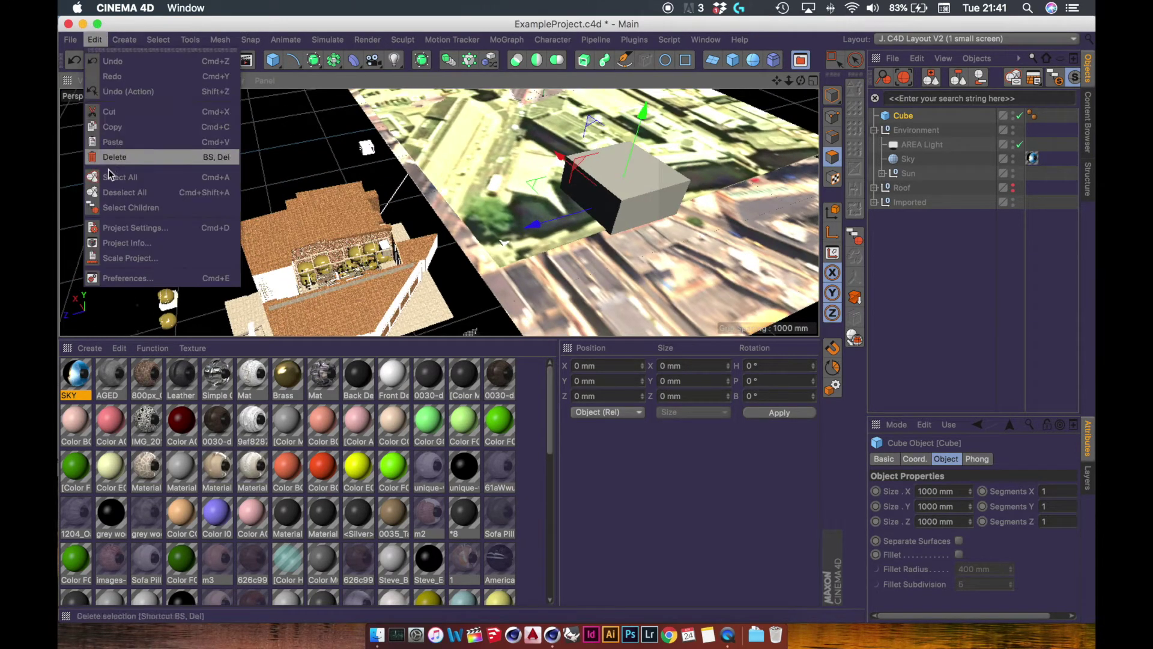
click(115, 258)
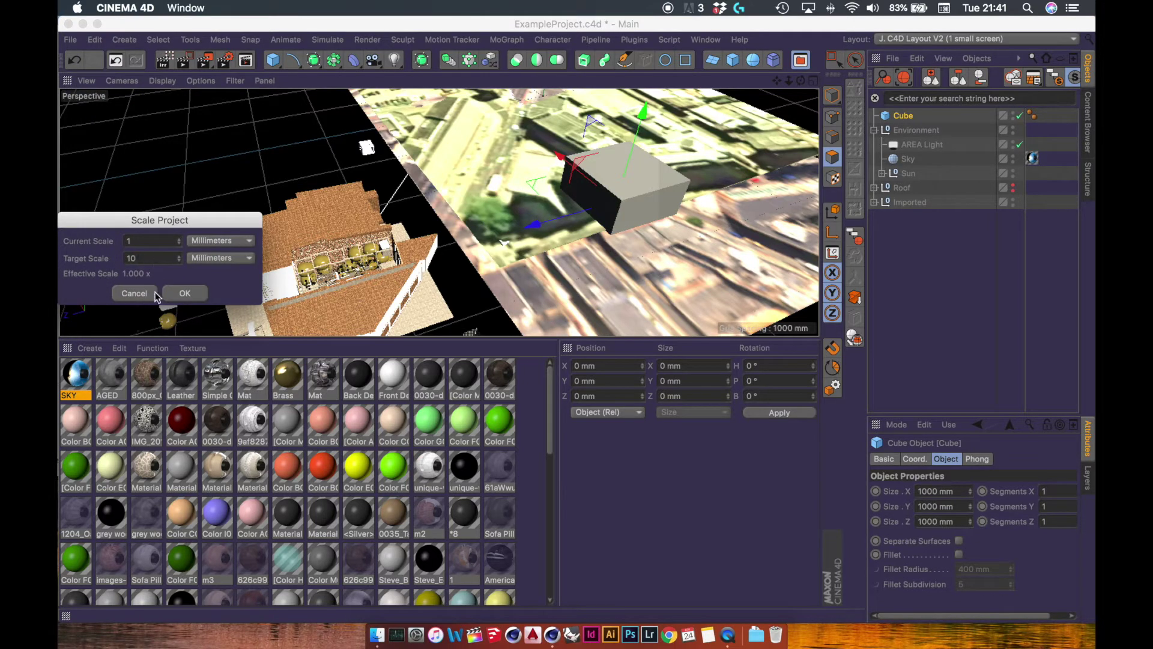
click(185, 292)
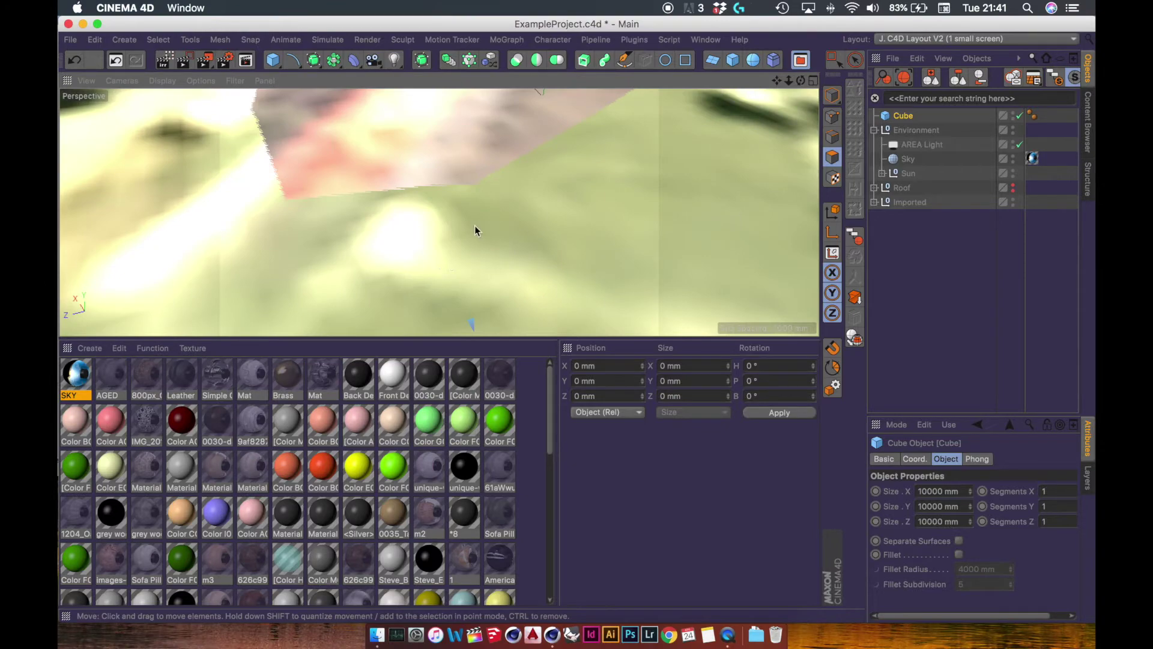
Set the enlarged cube's X, Y and Z sizes back to 1000 mm each
alt+right_drag(475, 226, 261, 290)
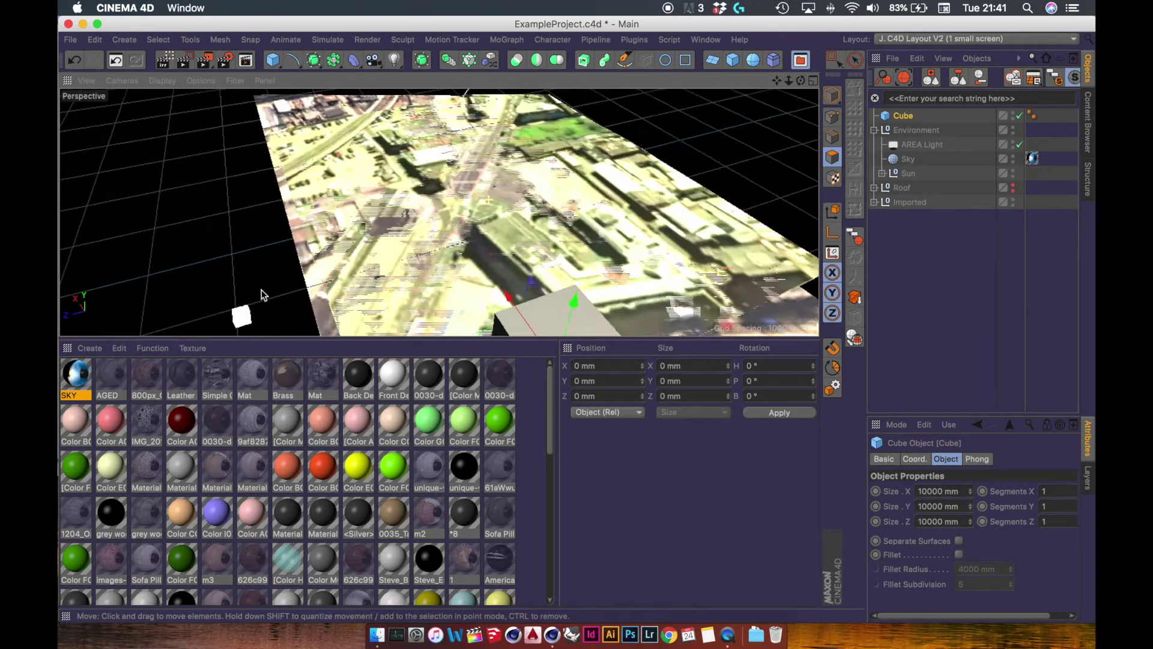
alt+drag(262, 294, 418, 285)
alt+middle_drag(508, 233, 494, 275)
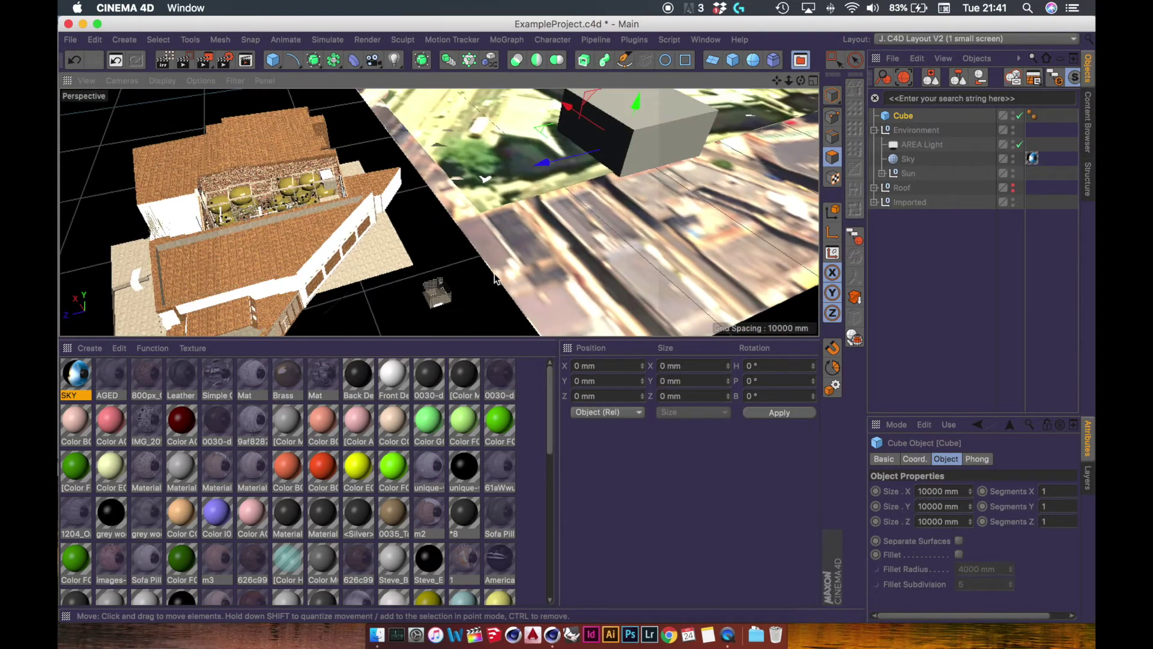
alt+drag(477, 188, 523, 186)
alt+middle_drag(517, 192, 469, 234)
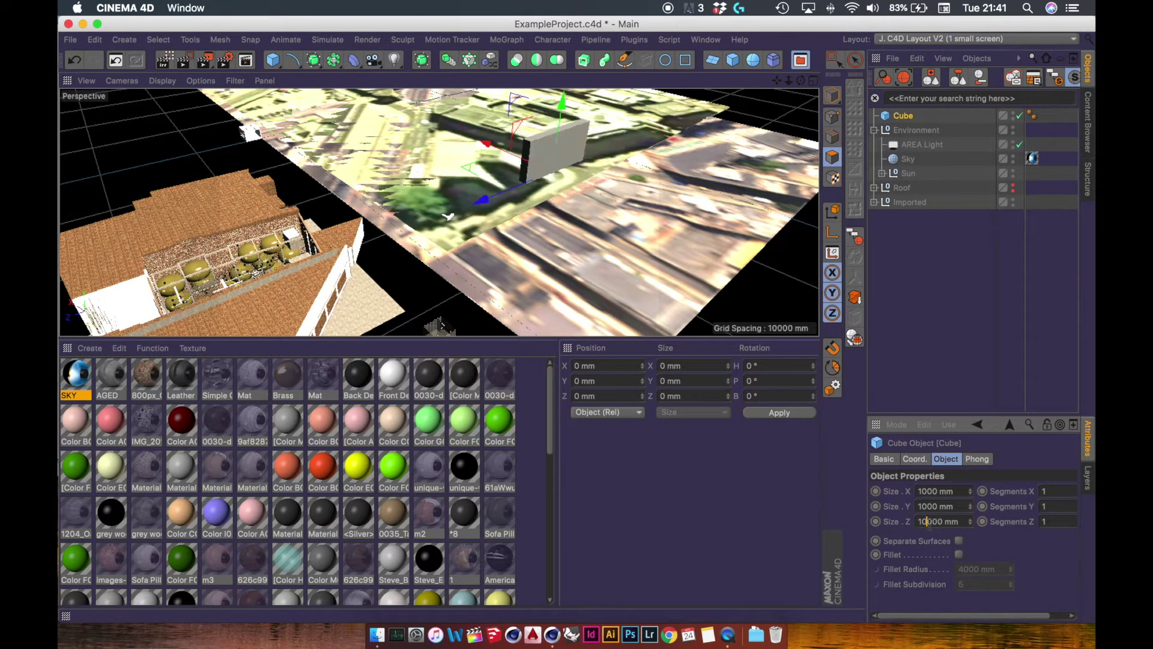
key(BackSpace)
click(999, 549)
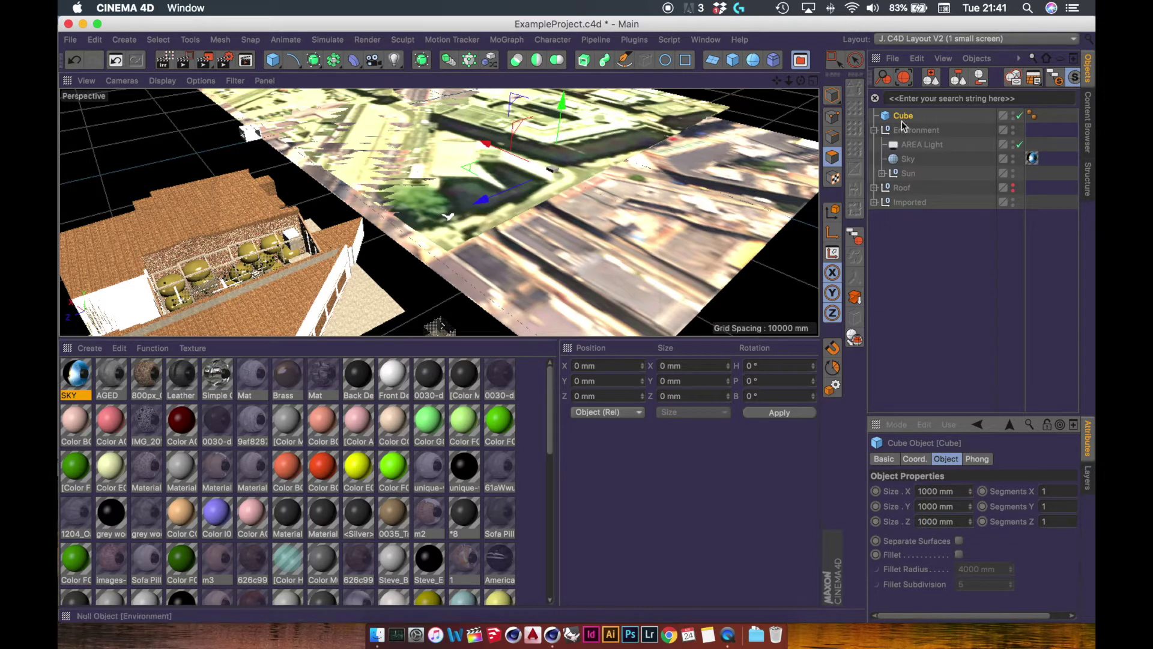
Move the one-metre cube into the building's interior beside the dark sofa and compare their sizes
drag(487, 197, 171, 277)
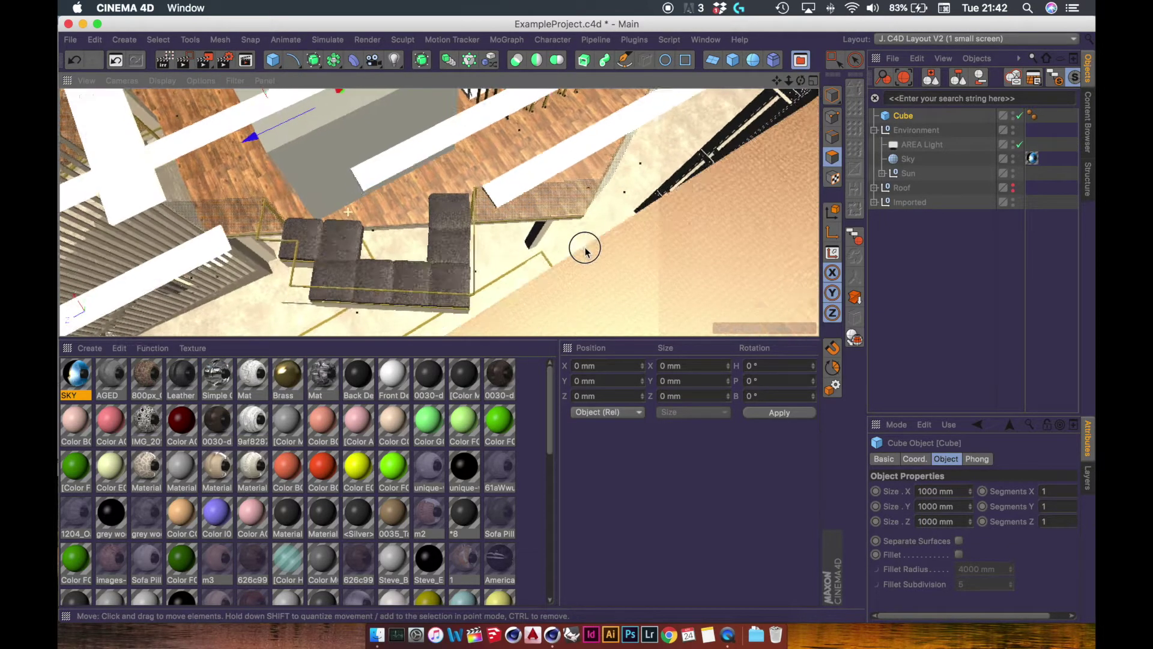
alt+drag(585, 250, 559, 243)
alt+middle_drag(377, 204, 402, 245)
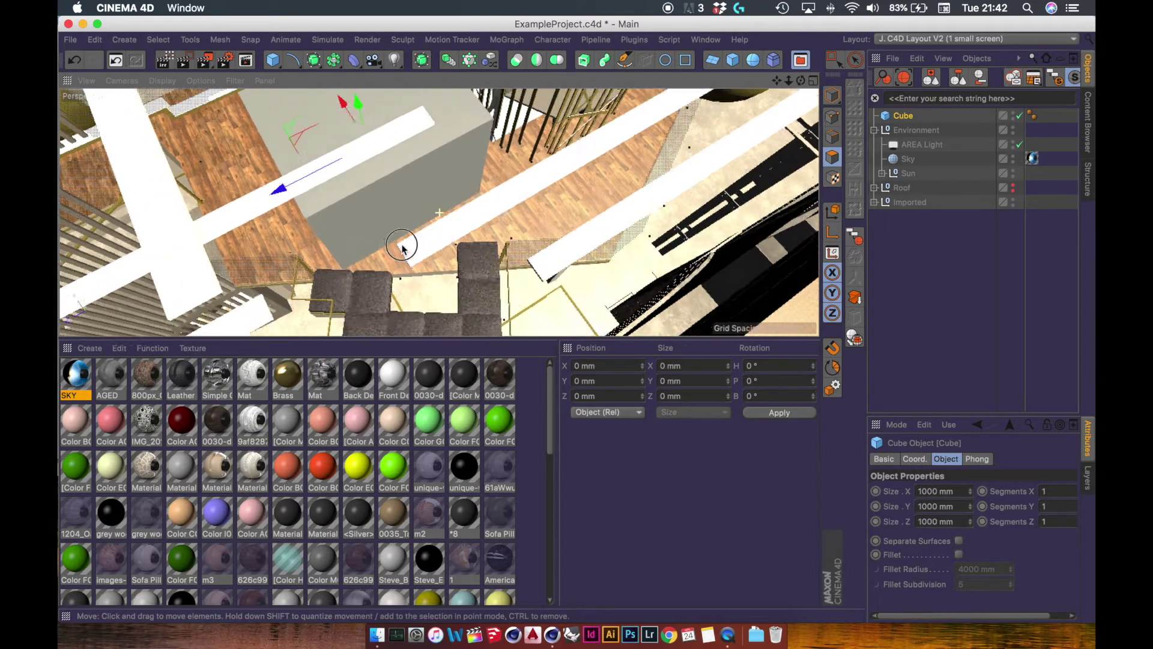
alt+drag(402, 248, 369, 215)
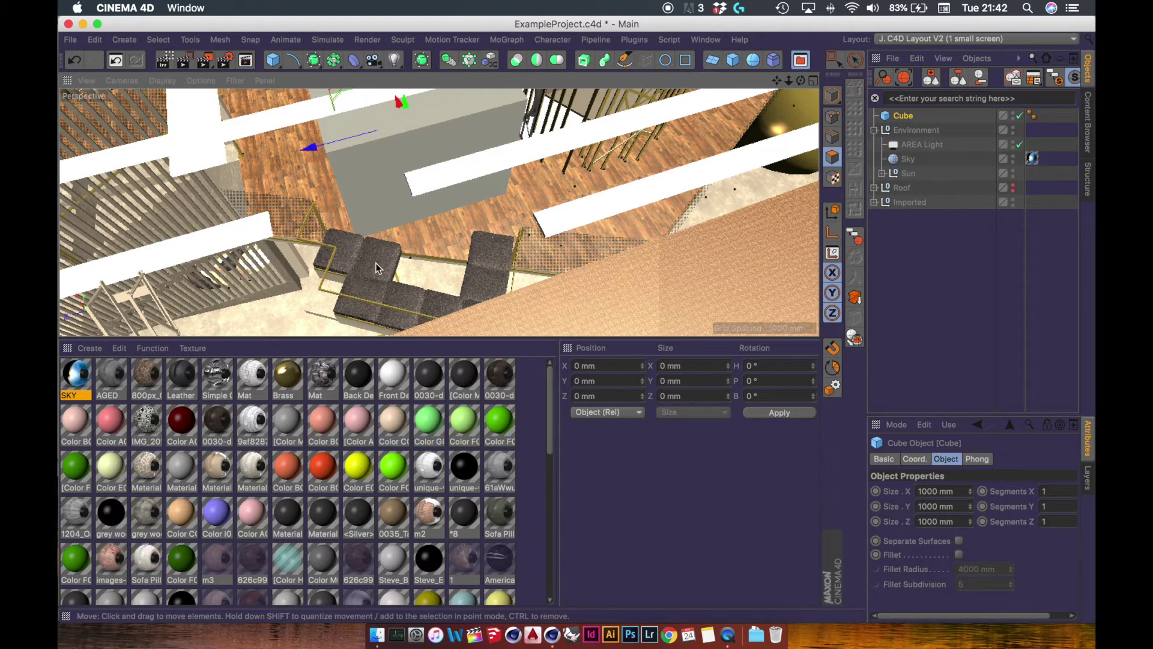
Select a seat section of the dark sofa in Model mode and check its X, Y and Z dimensions
click(833, 96)
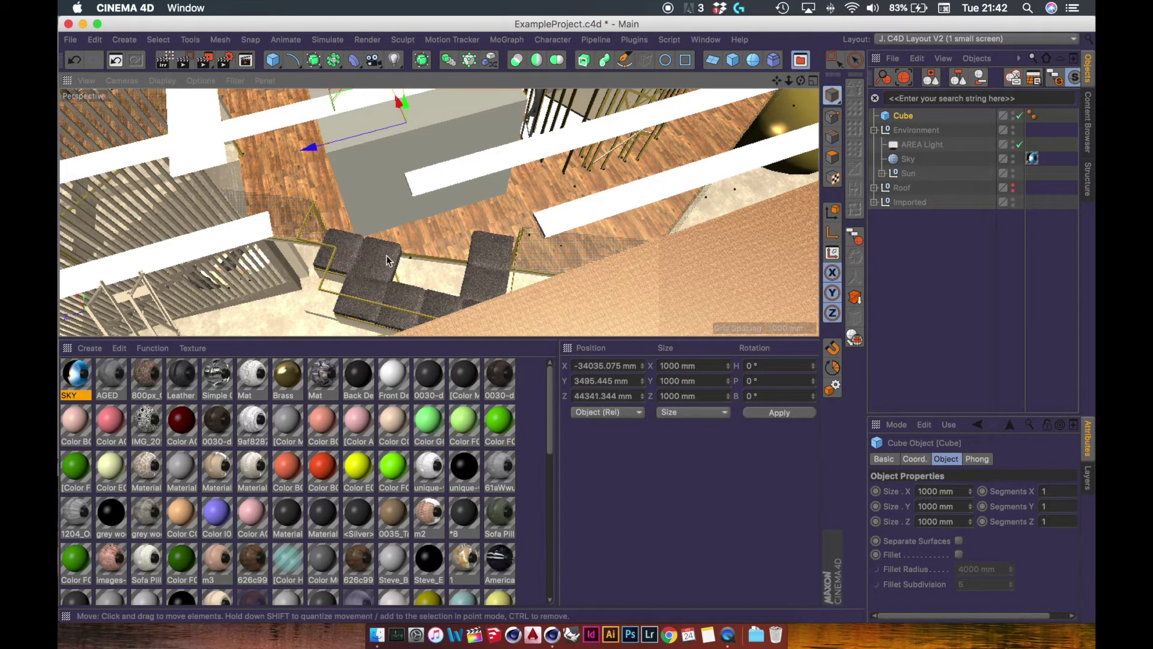
click(347, 243)
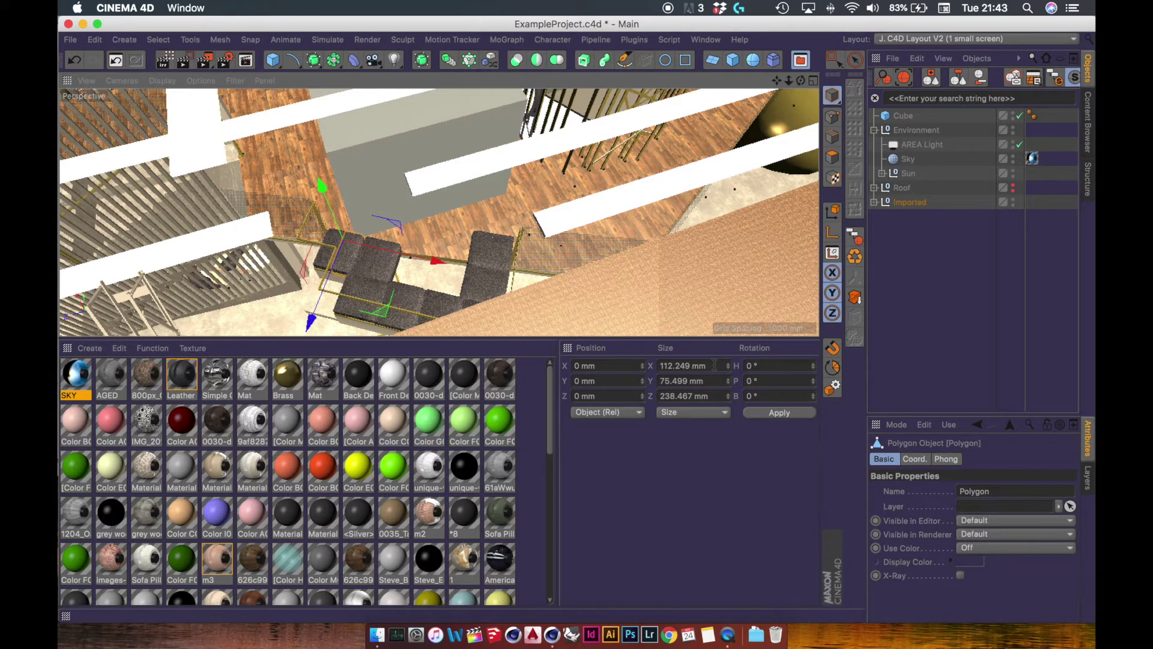
click(721, 396)
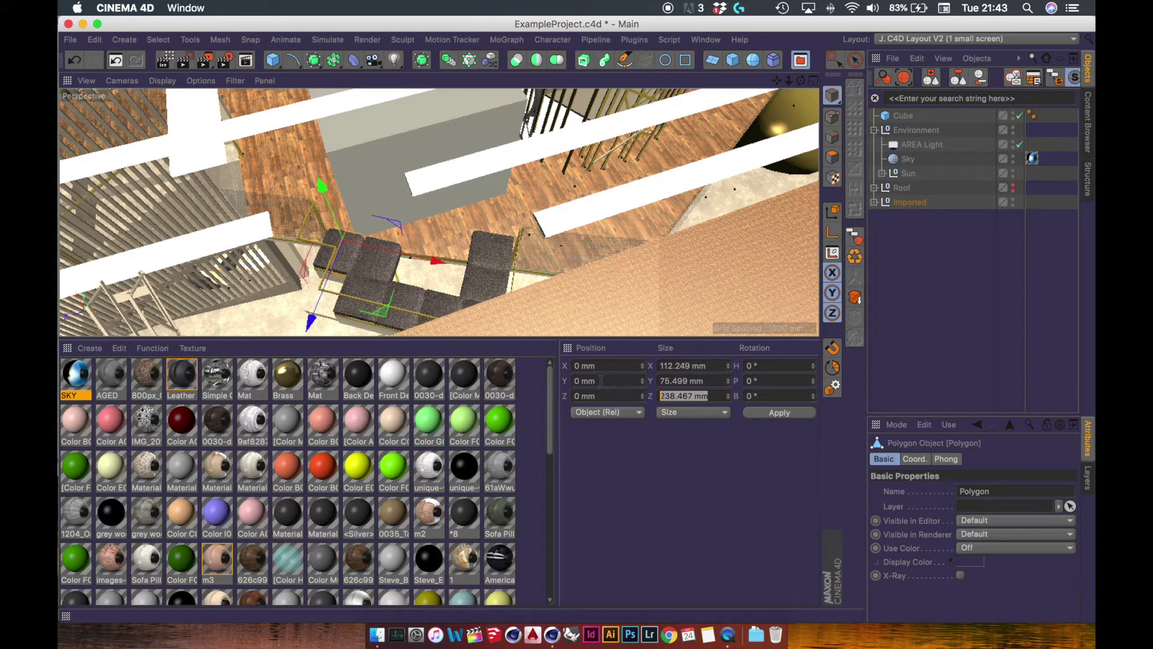
click(669, 475)
Scale the whole project from 1 to 2 millimetres to double its size
click(91, 41)
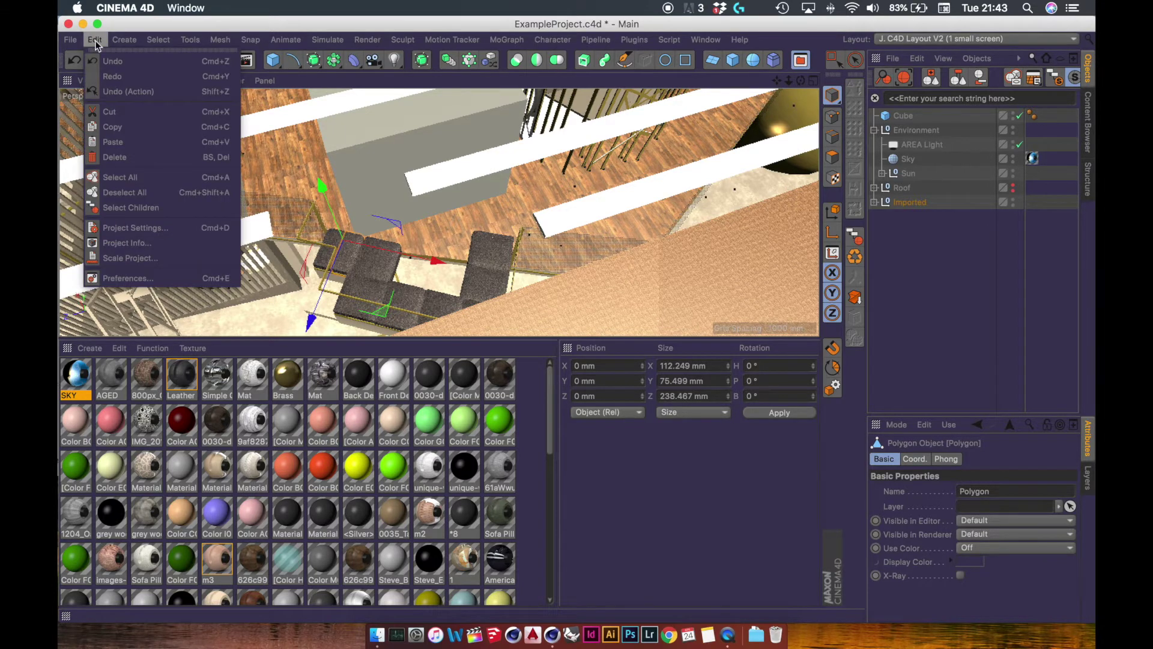
click(109, 259)
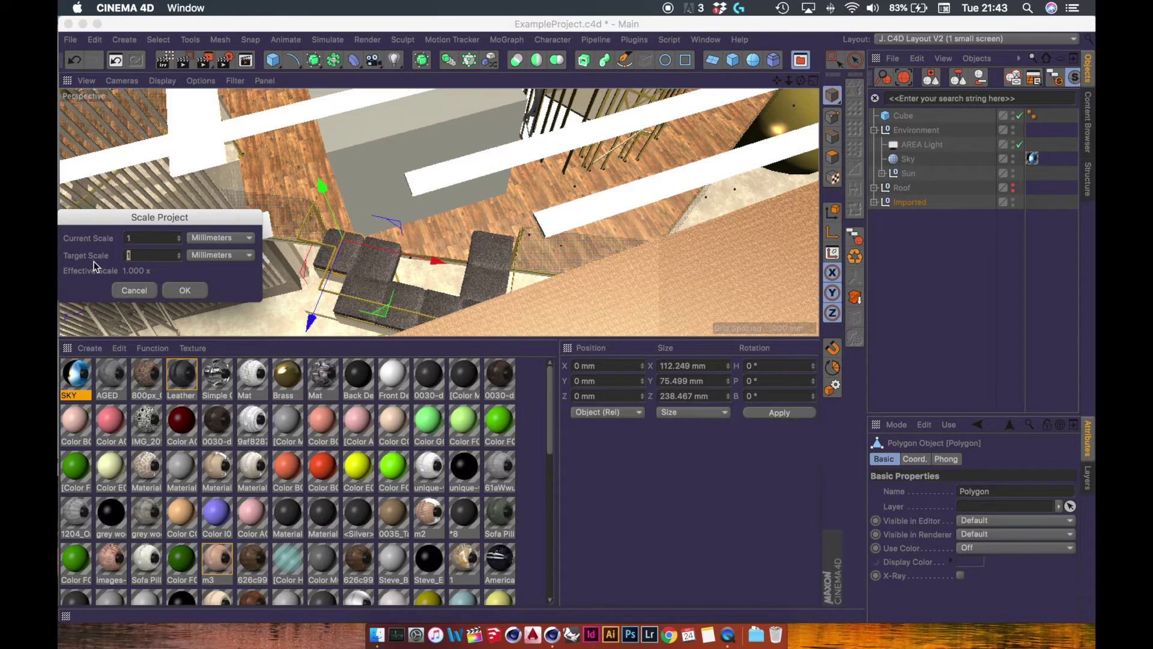
text(2)
key(Tab)
click(185, 290)
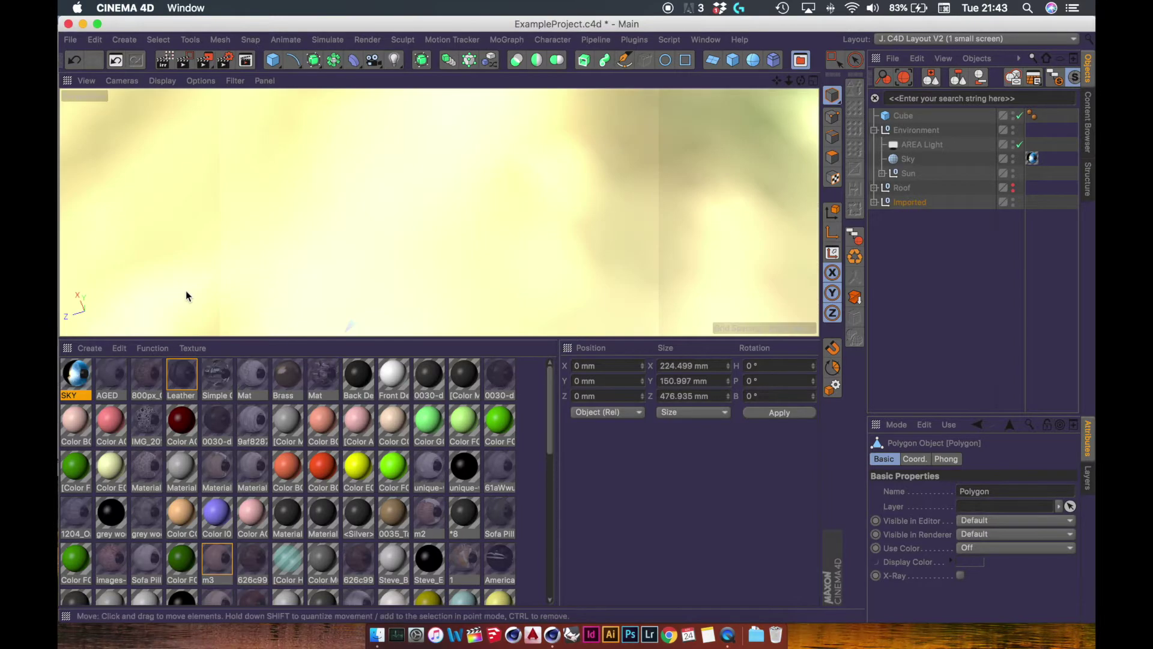
Bring the building back into view and set the project's View Clipping to Large
alt+right_drag(487, 238, 387, 265)
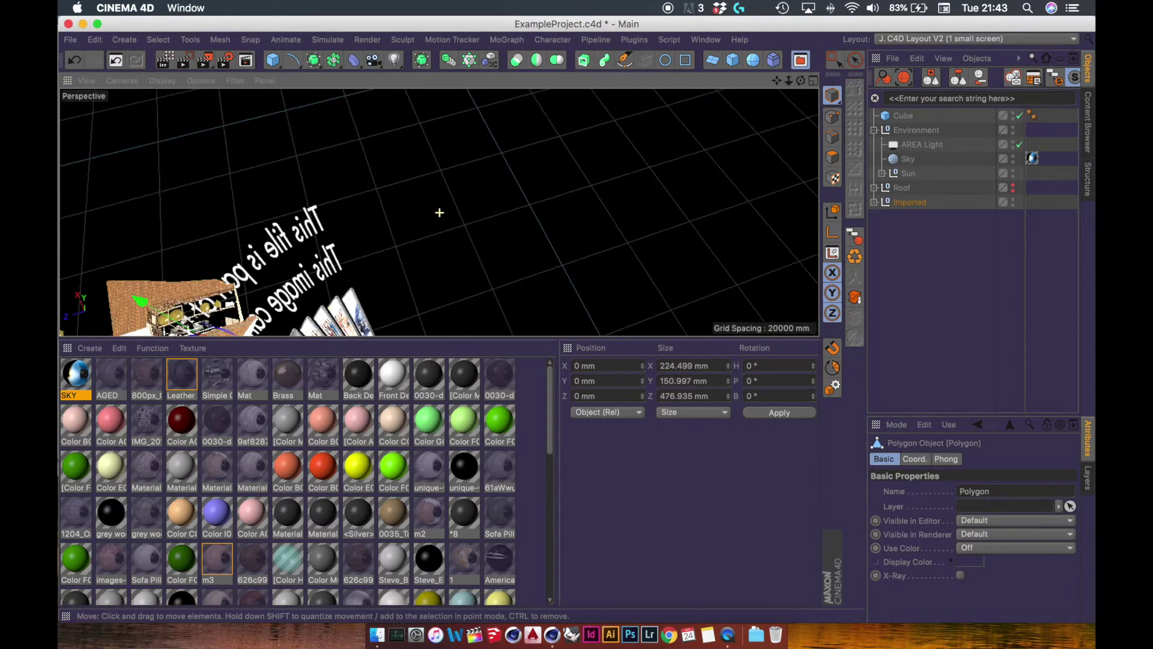
alt+drag(379, 192, 298, 203)
alt+drag(378, 172, 244, 119)
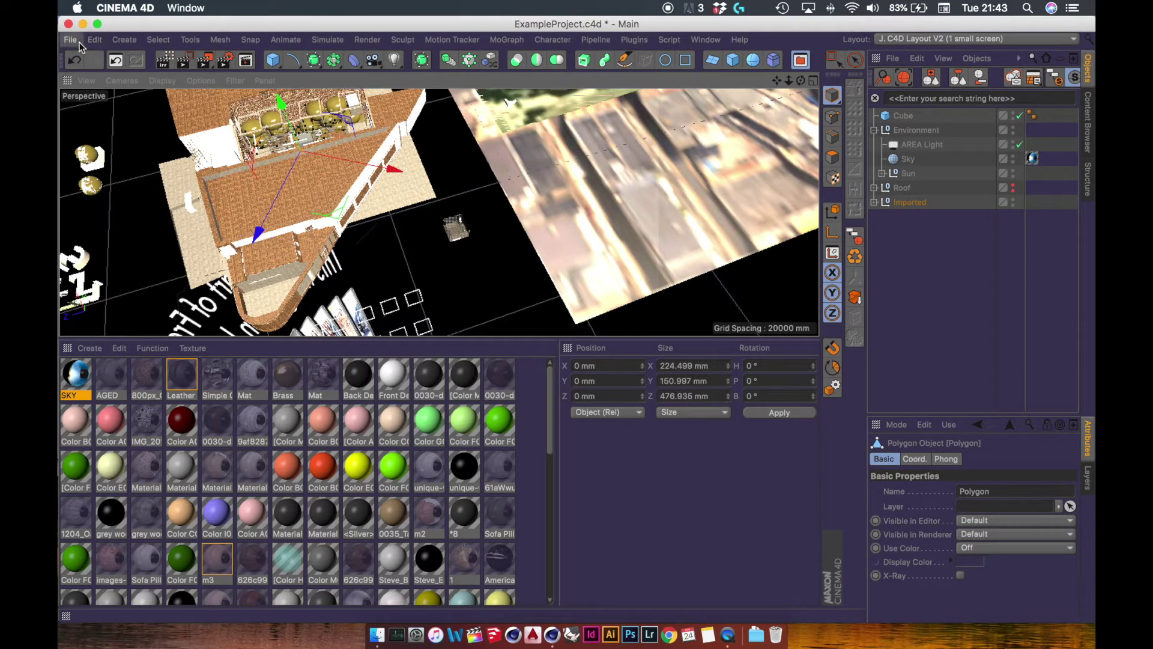
click(93, 41)
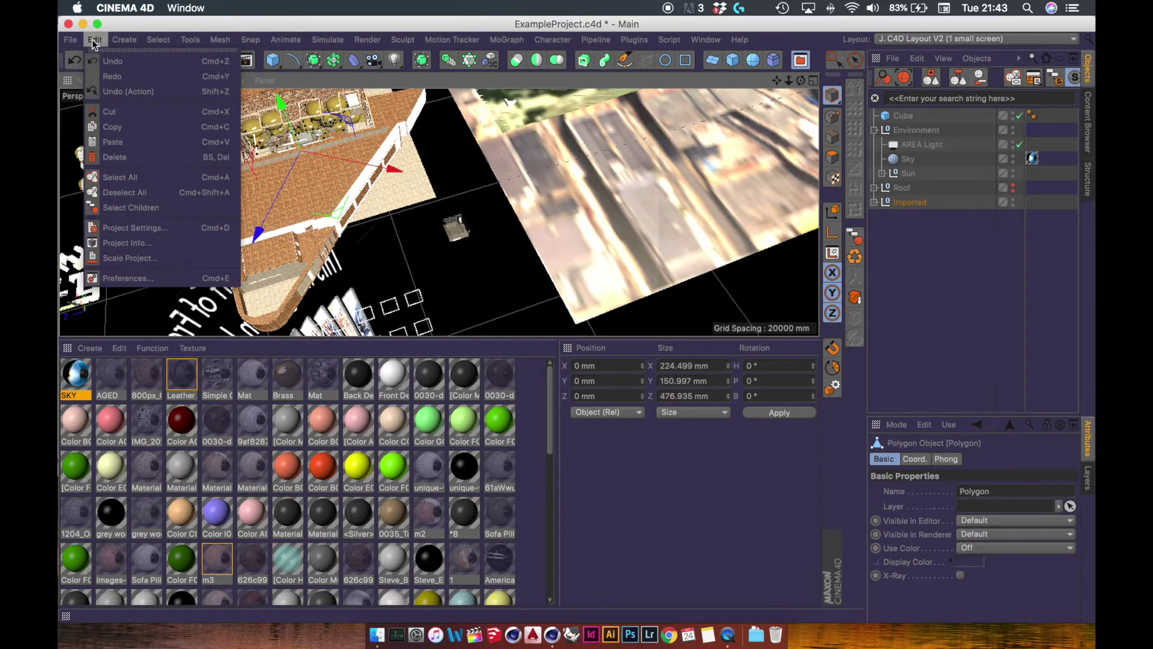
click(132, 229)
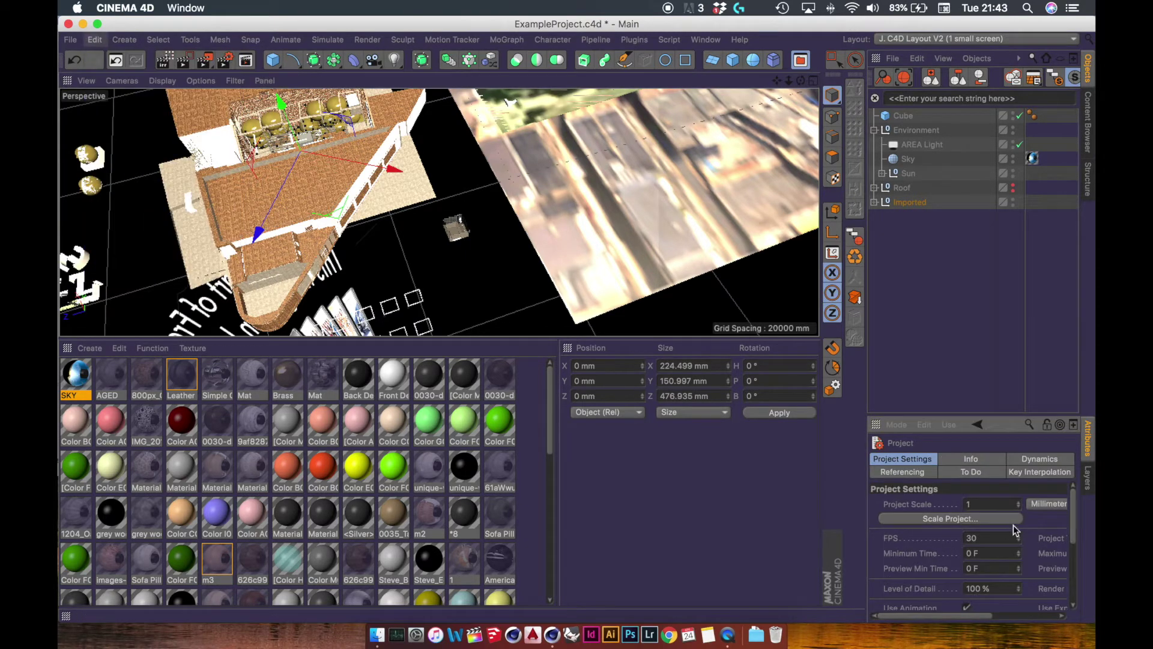
drag(1071, 502, 1075, 549)
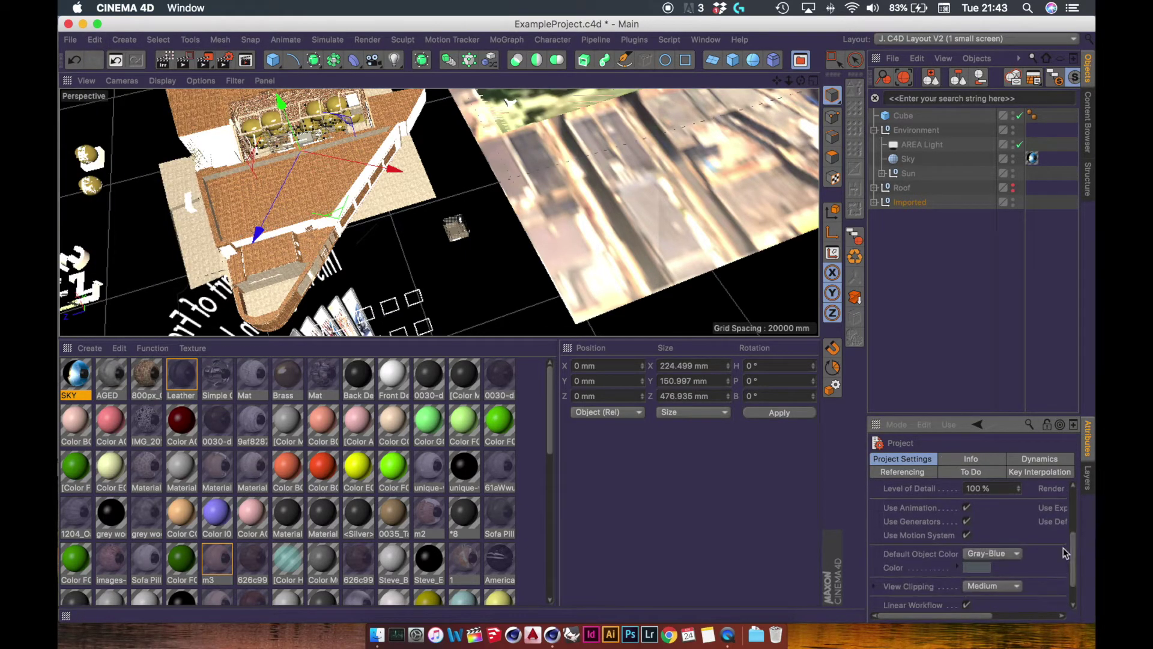
click(993, 584)
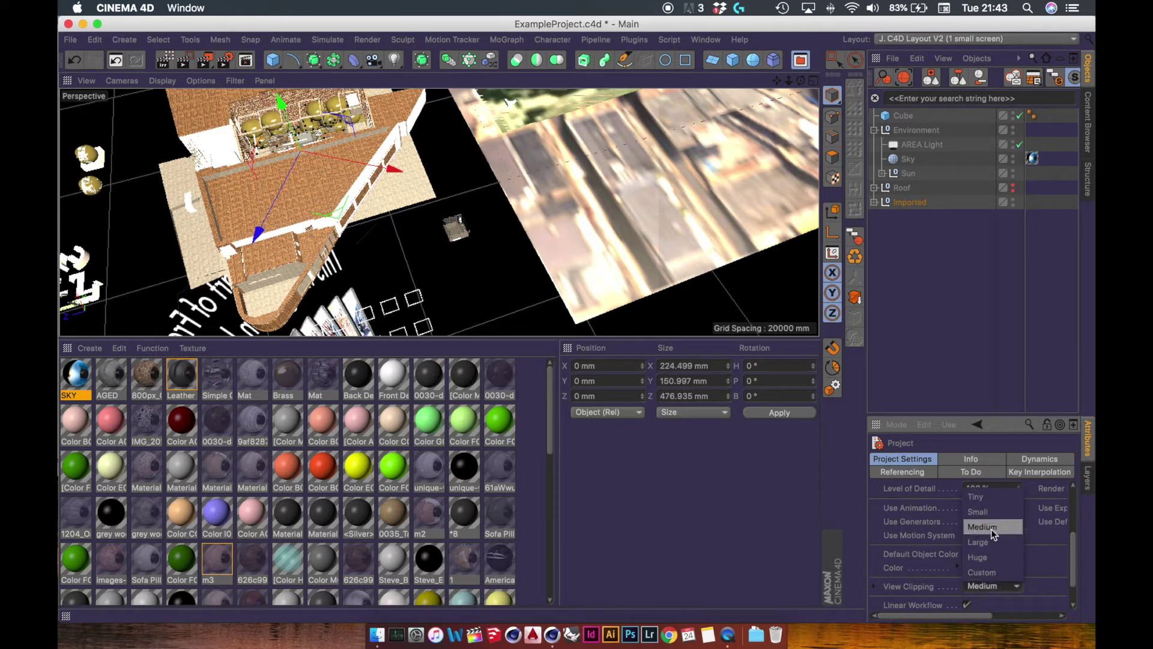
click(991, 540)
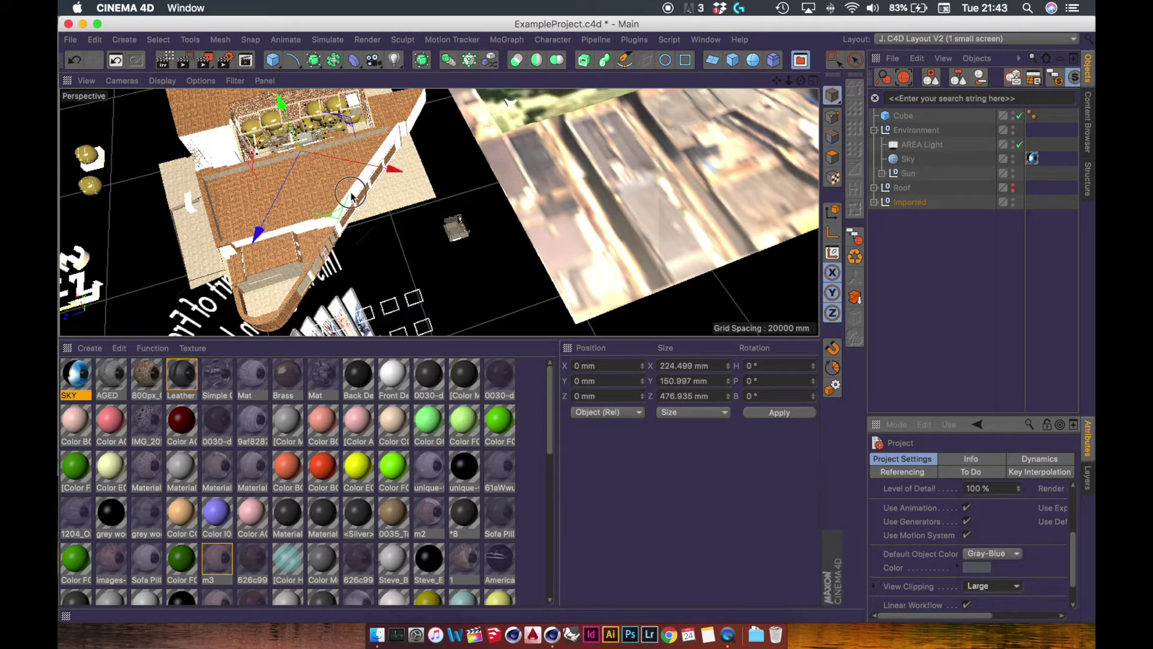
key(Return)
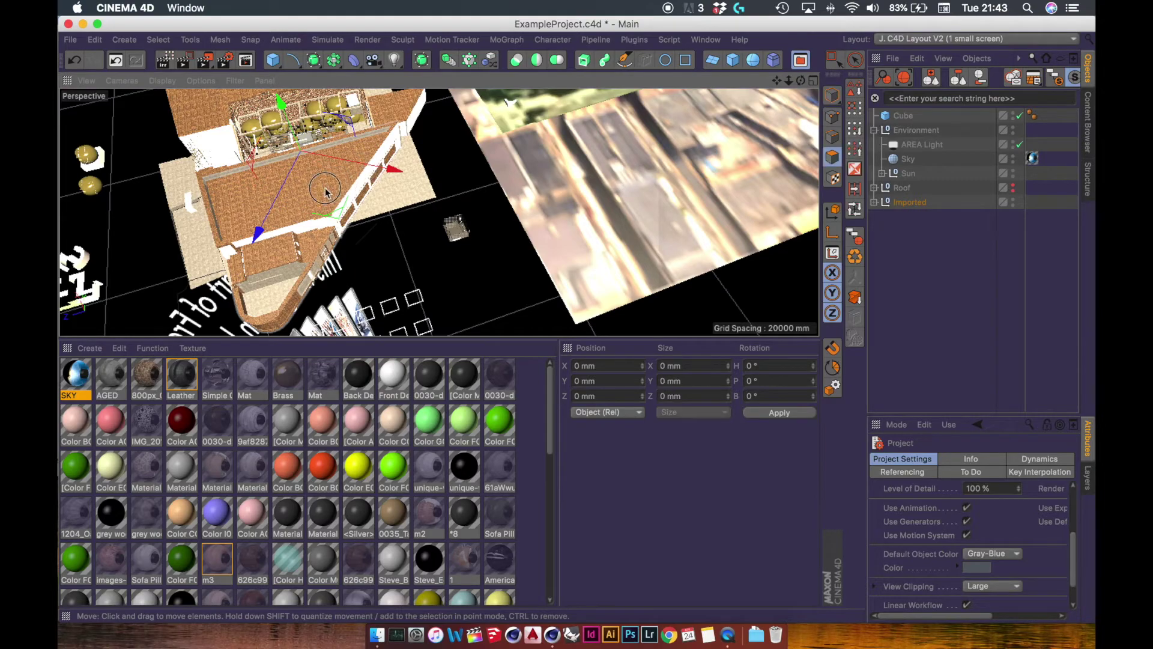
Set the reference cube's X, Y and Z sizes to 1000 mm each and compare it with the sofa
alt+right_drag(324, 186, 463, 147)
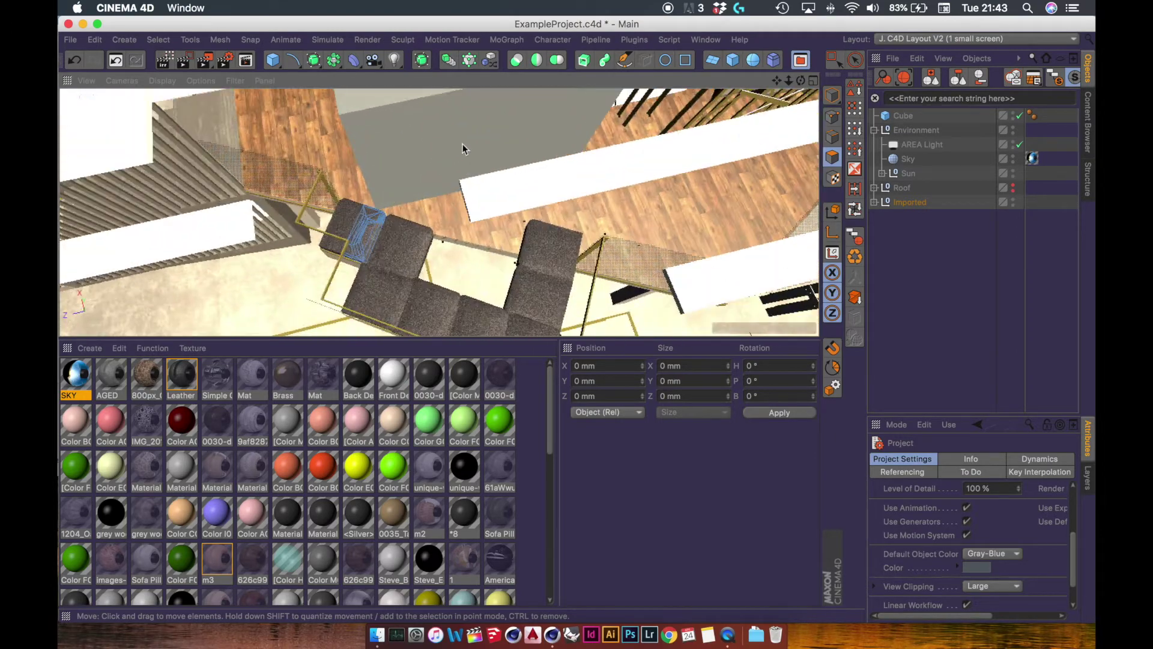
click(907, 117)
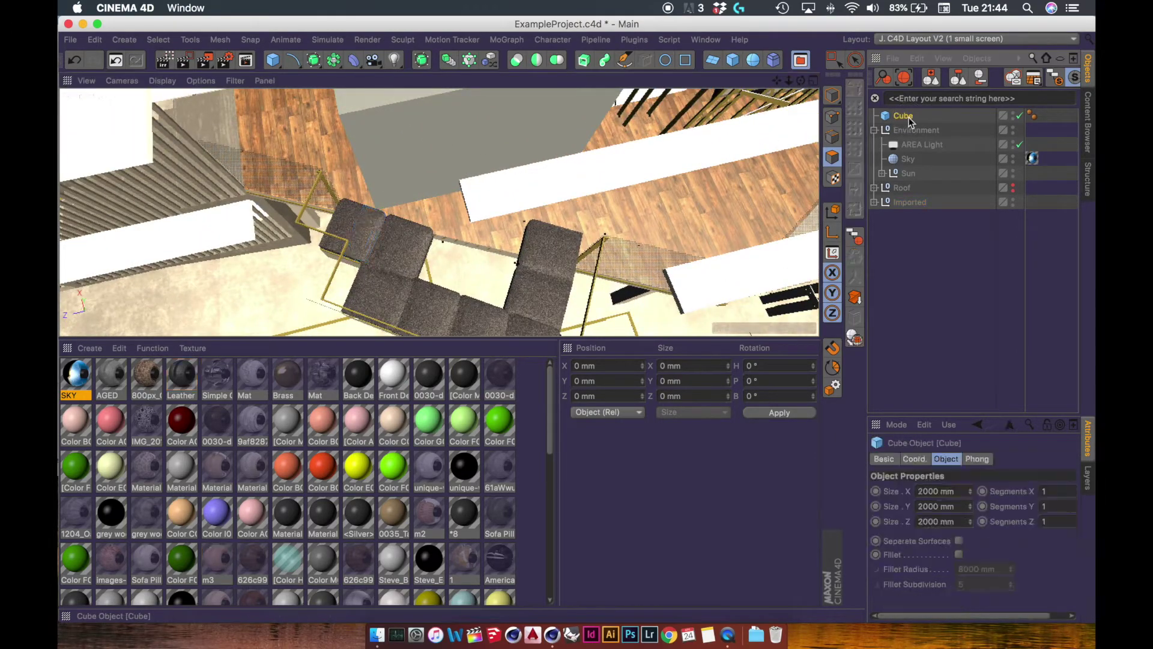
click(934, 491)
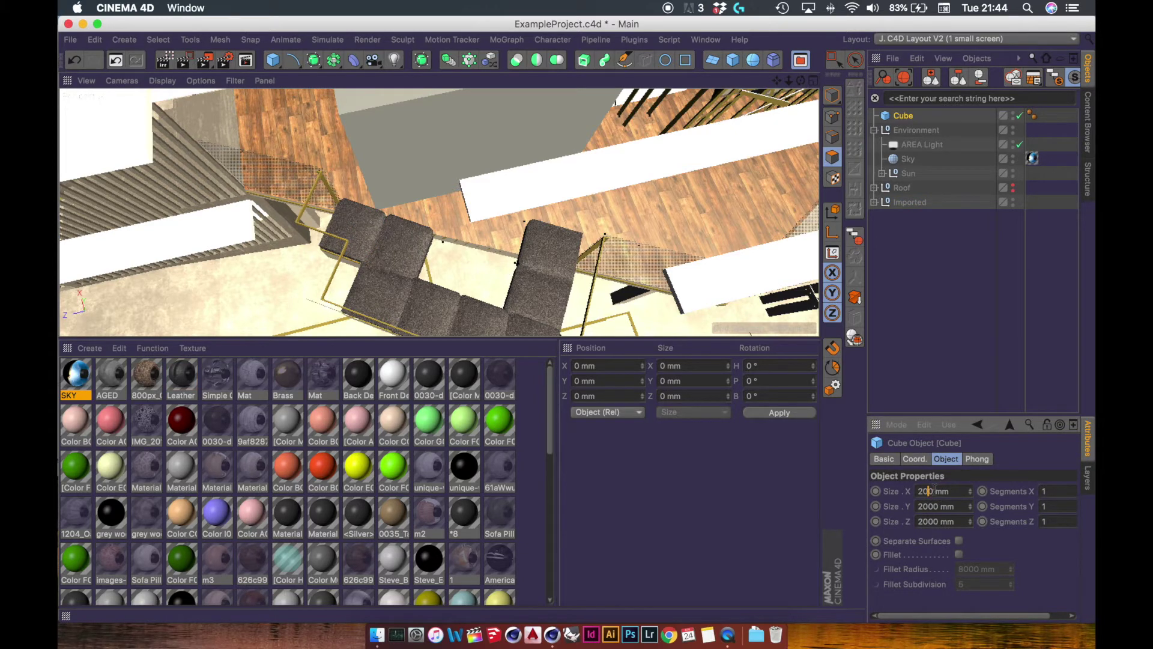
key(Tab)
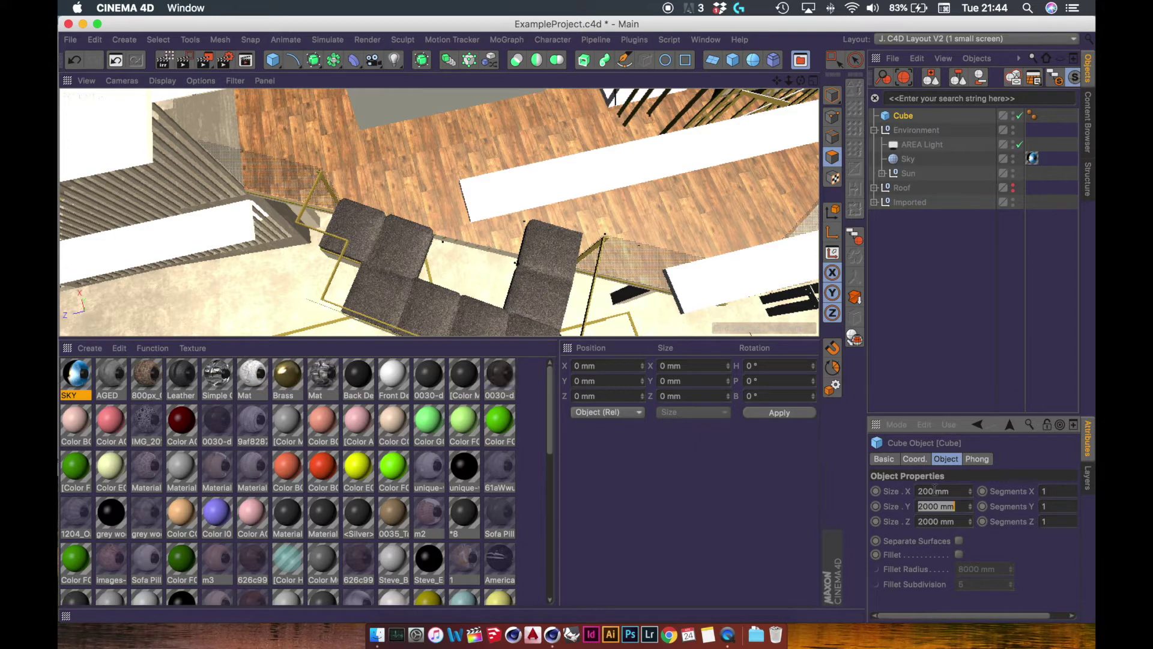
double_click(935, 489)
text(1000)
key(Tab)
text(1000)
key(Tab)
text(1000)
key(Return)
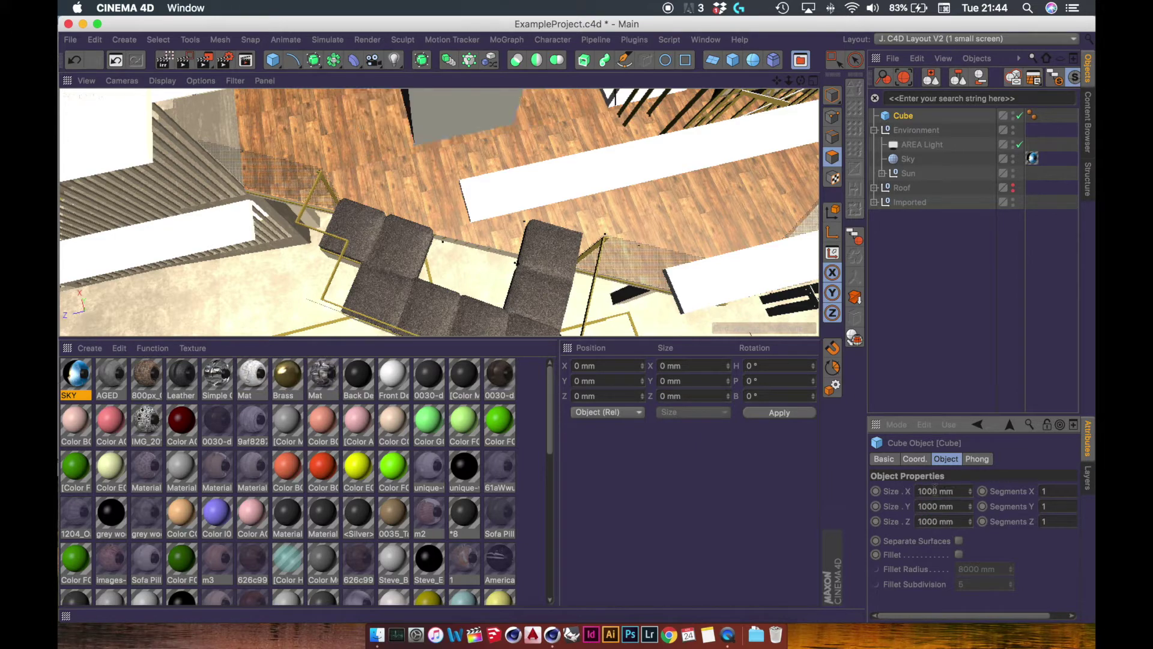
alt+drag(494, 201, 520, 176)
Open the Content Browser and collapse the Materials and Visualize folders in the presets tree
key(shift+F8)
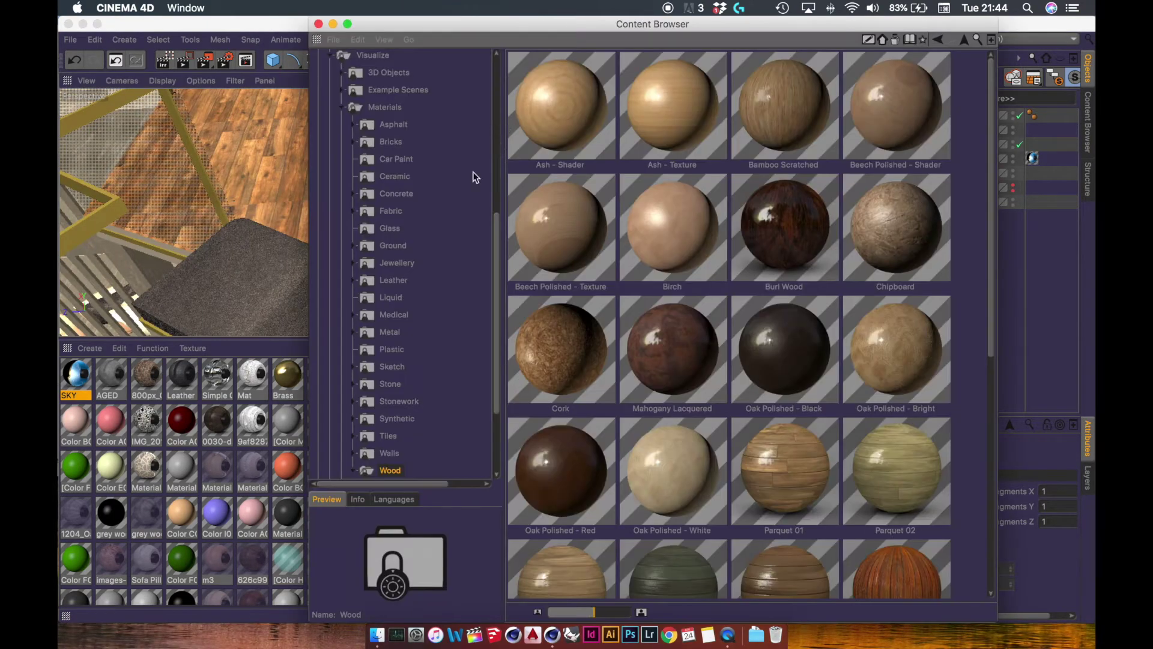
click(343, 107)
drag(494, 172, 510, 97)
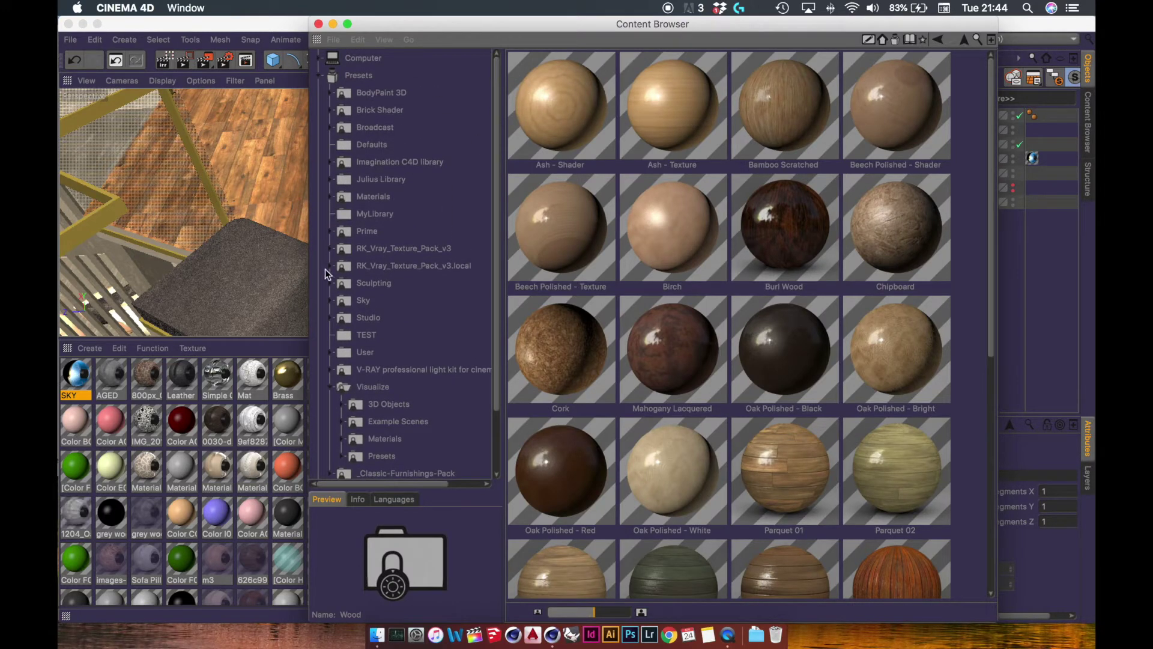
click(334, 386)
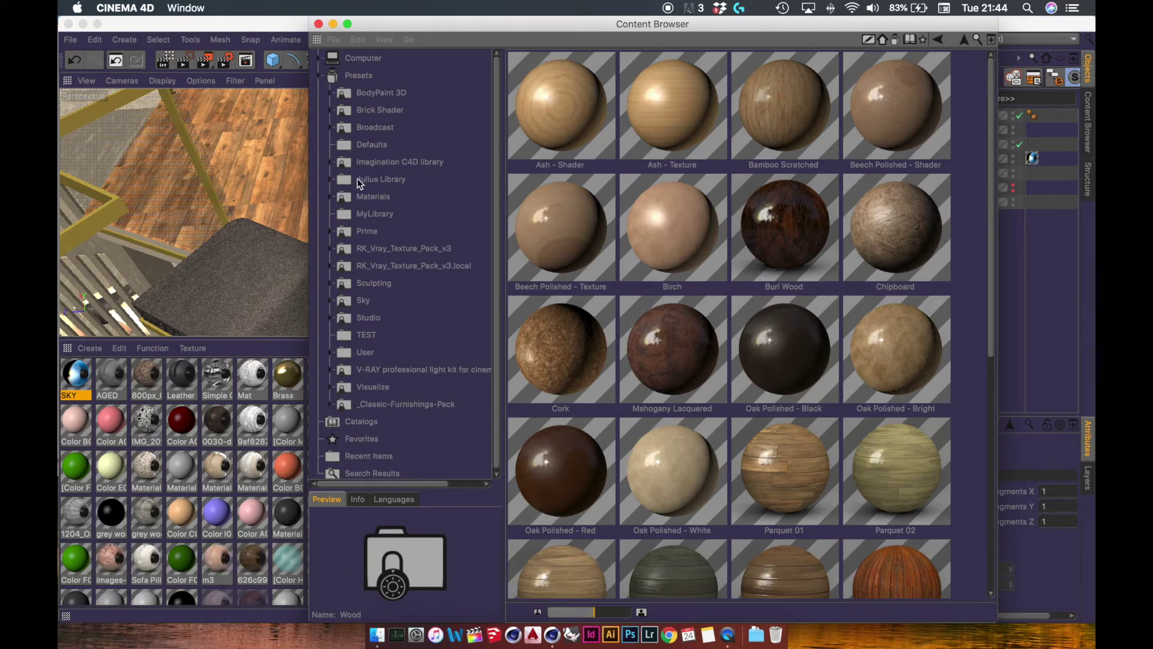
Load the chair03.1 preset from the Imagination C4D library into the scene and switch to Model mode
click(330, 162)
click(387, 164)
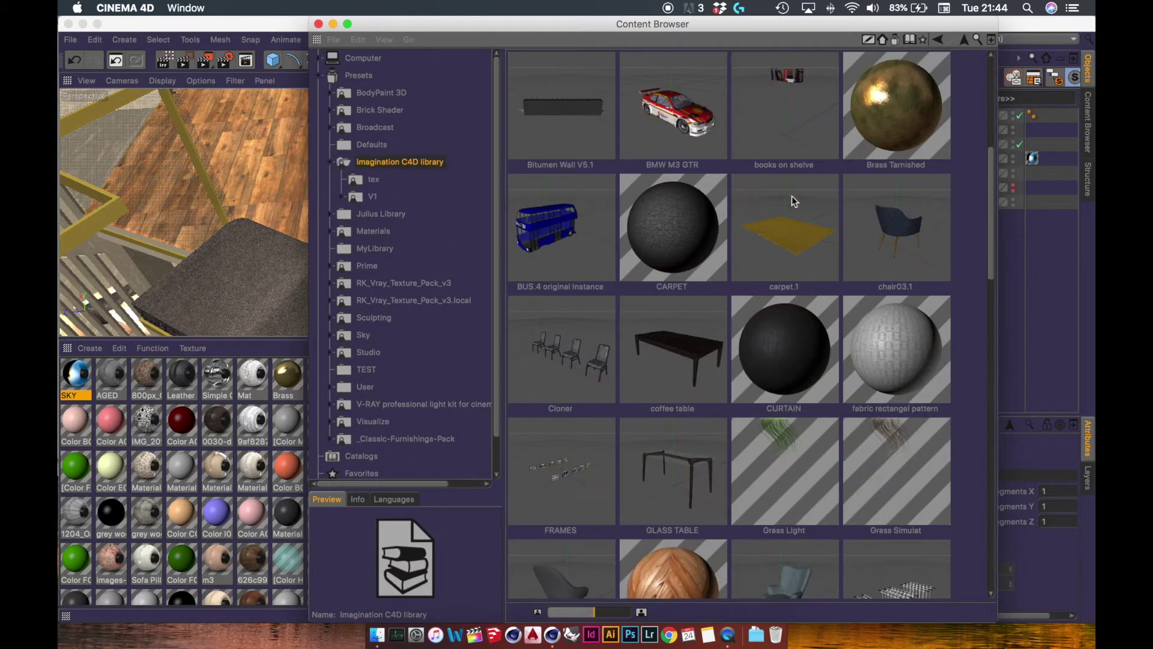
mouse_move(992, 176)
mouse_down()
mouse_move(993, 206)
mouse_move(971, 182)
mouse_up()
double_click(911, 171)
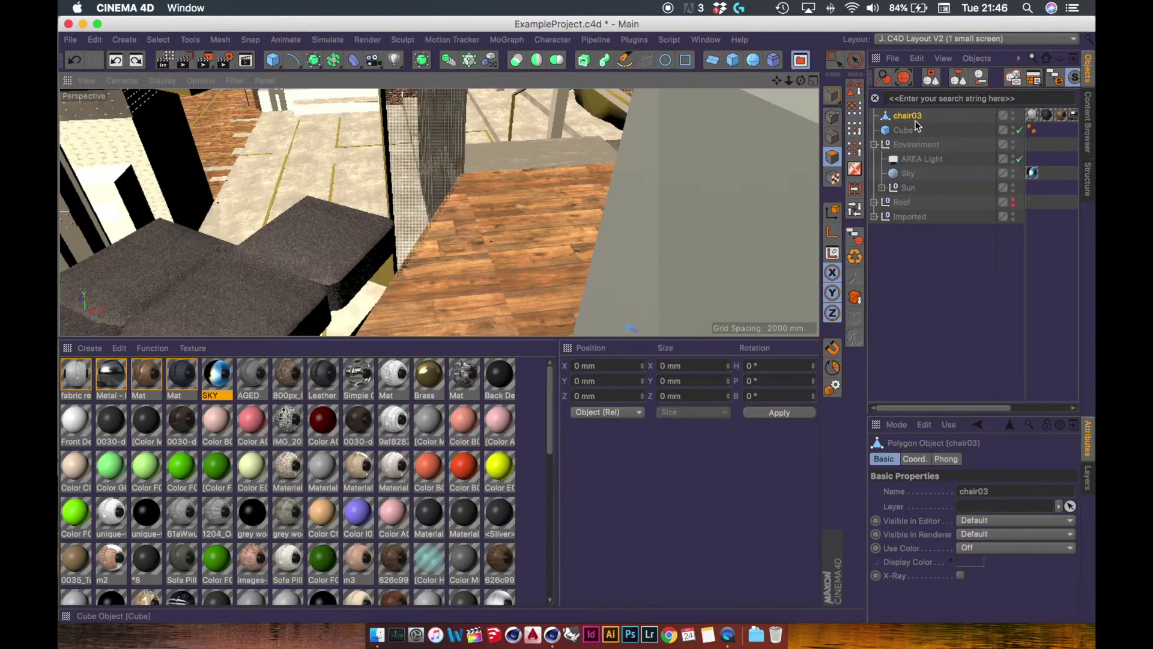
click(832, 96)
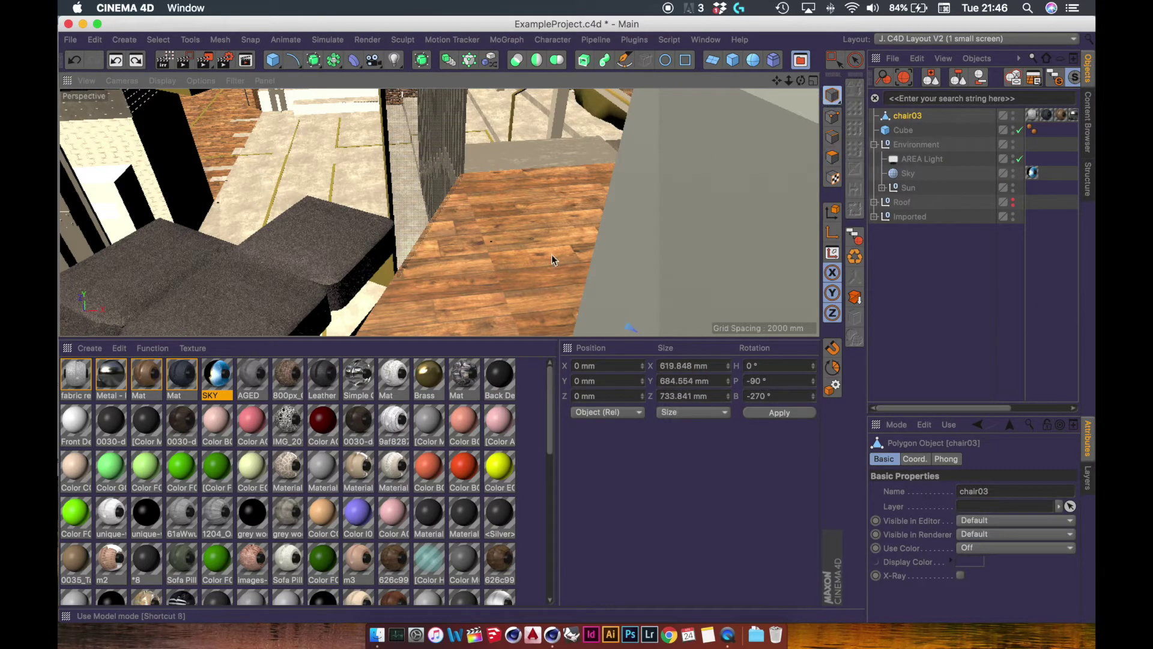
Examine the scene from above to locate the inserted chair relative to the building
click(489, 239)
alt+drag(488, 236, 541, 263)
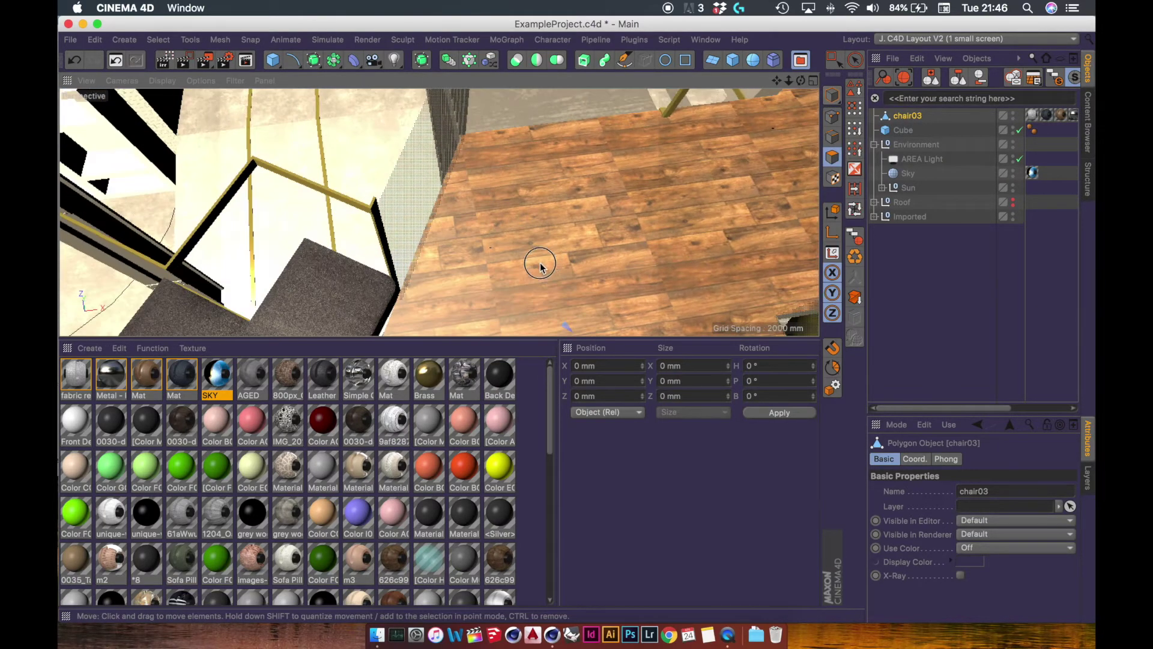
alt+right_drag(541, 263, 514, 294)
alt+drag(514, 295, 601, 288)
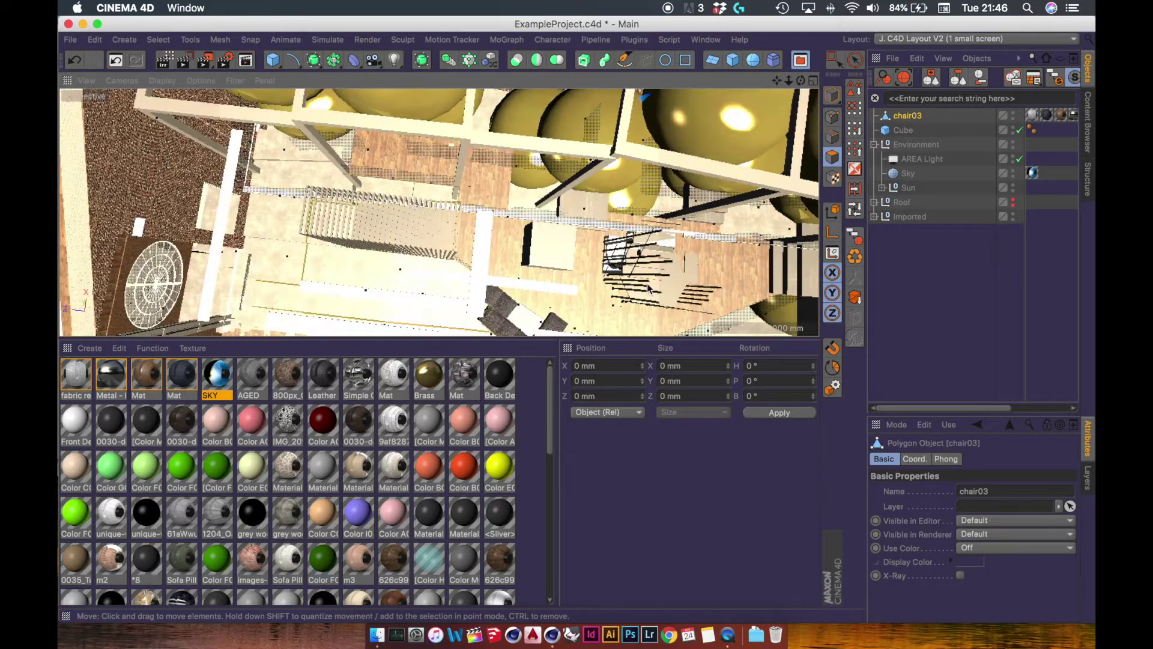
alt+right_drag(601, 288, 469, 270)
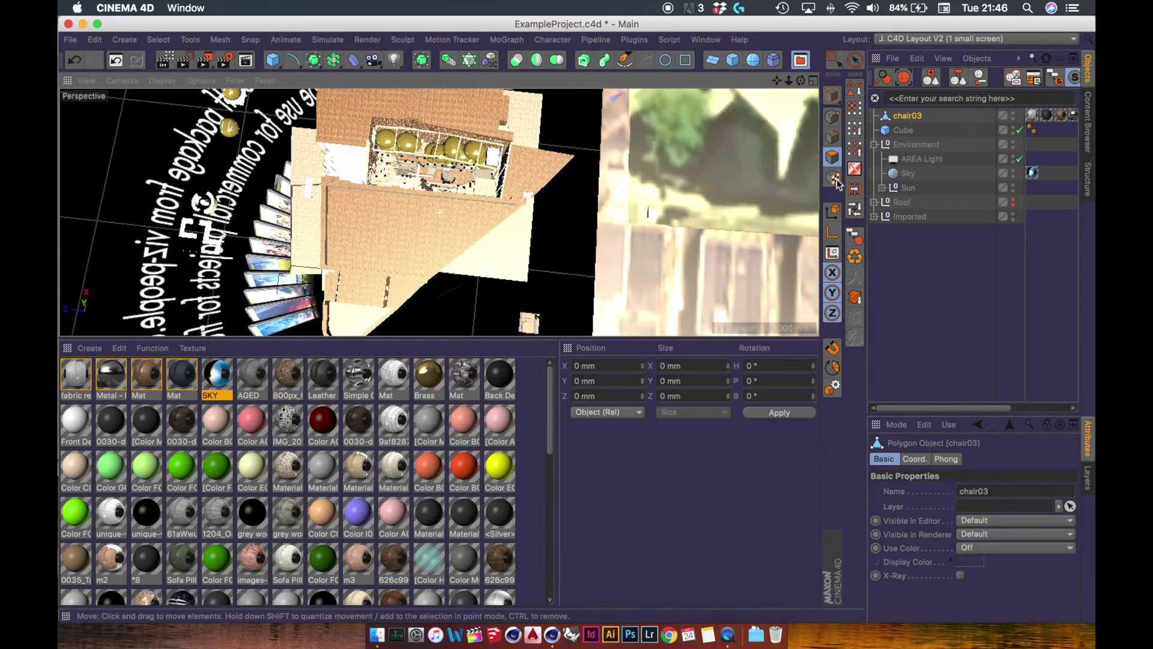
drag(962, 254, 901, 127)
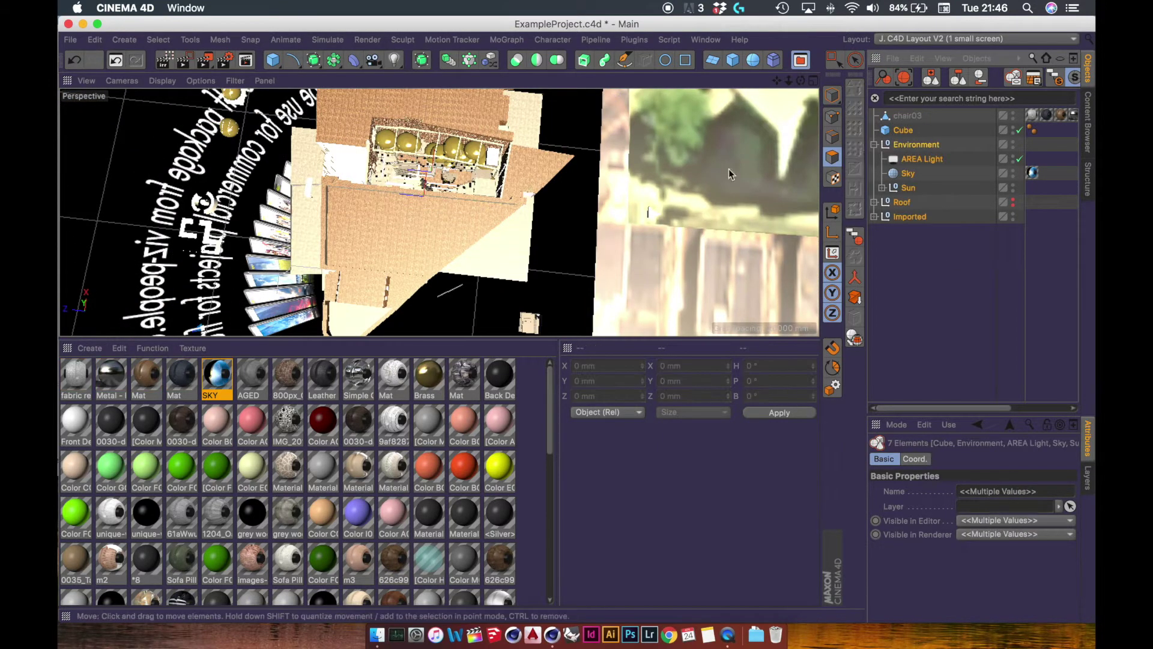
alt+drag(687, 172, 459, 172)
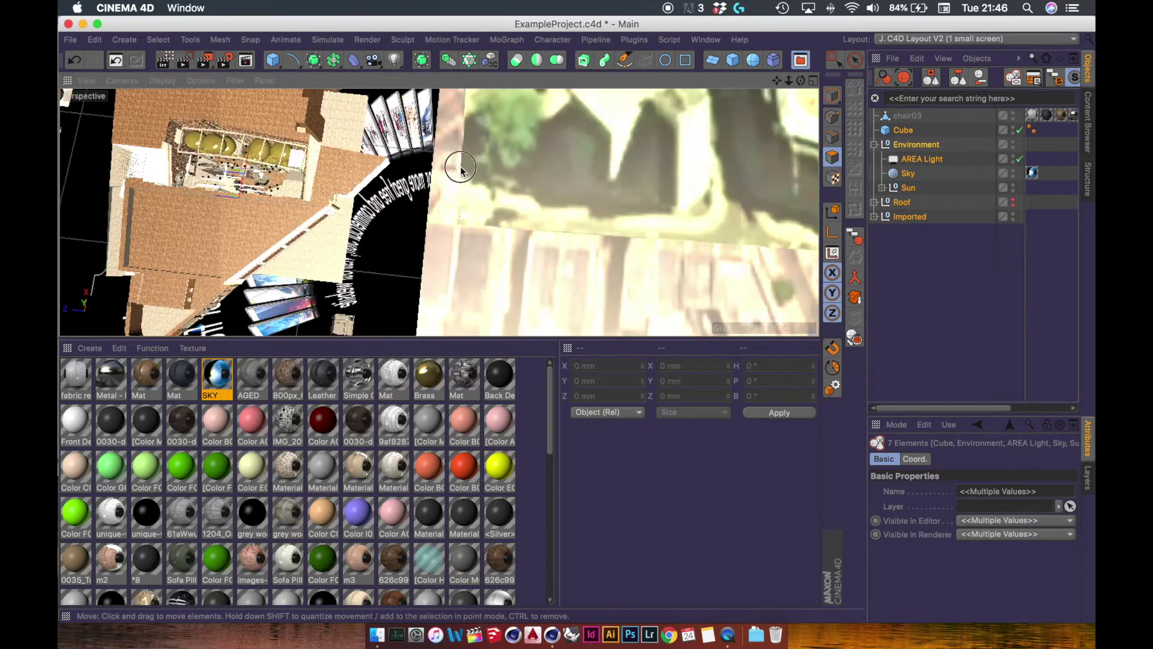
mouse_move(458, 172)
alt+right_down()
mouse_move(218, 296)
mouse_move(404, 213)
mouse_move(442, 173)
alt+right_up()
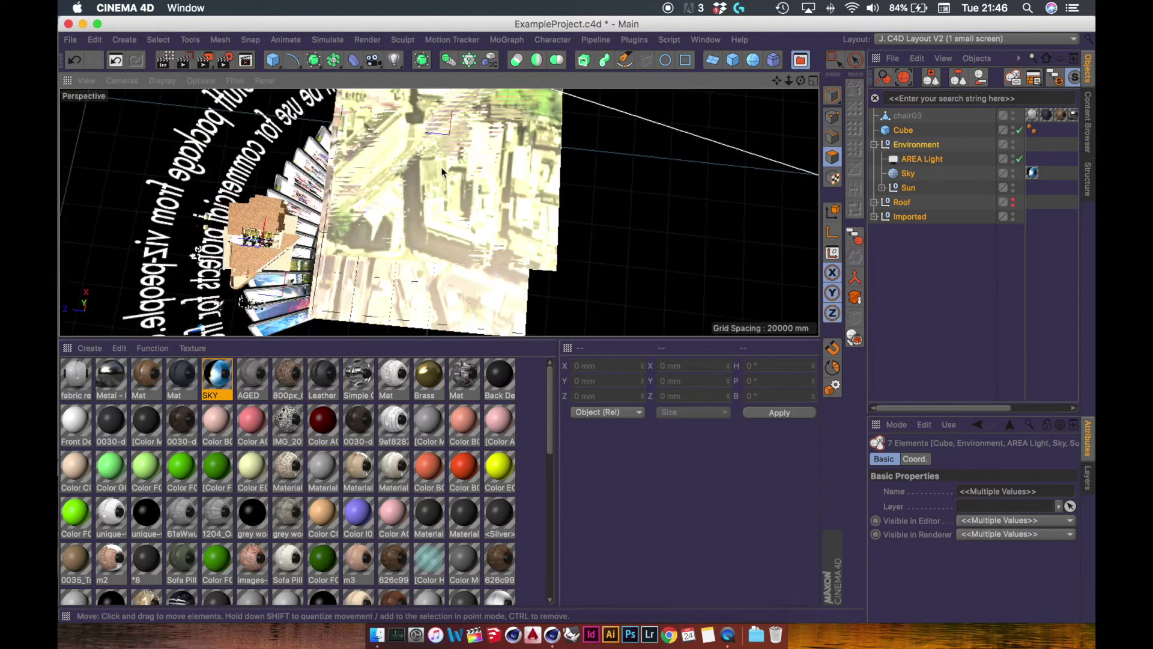
alt+drag(465, 295, 450, 214)
alt+right_drag(451, 213, 730, 136)
Add a second cube at the world origin to inspect the chair beside it, and delete that cube
key(super+v)
alt+drag(730, 169, 461, 190)
alt+drag(499, 96, 320, 224)
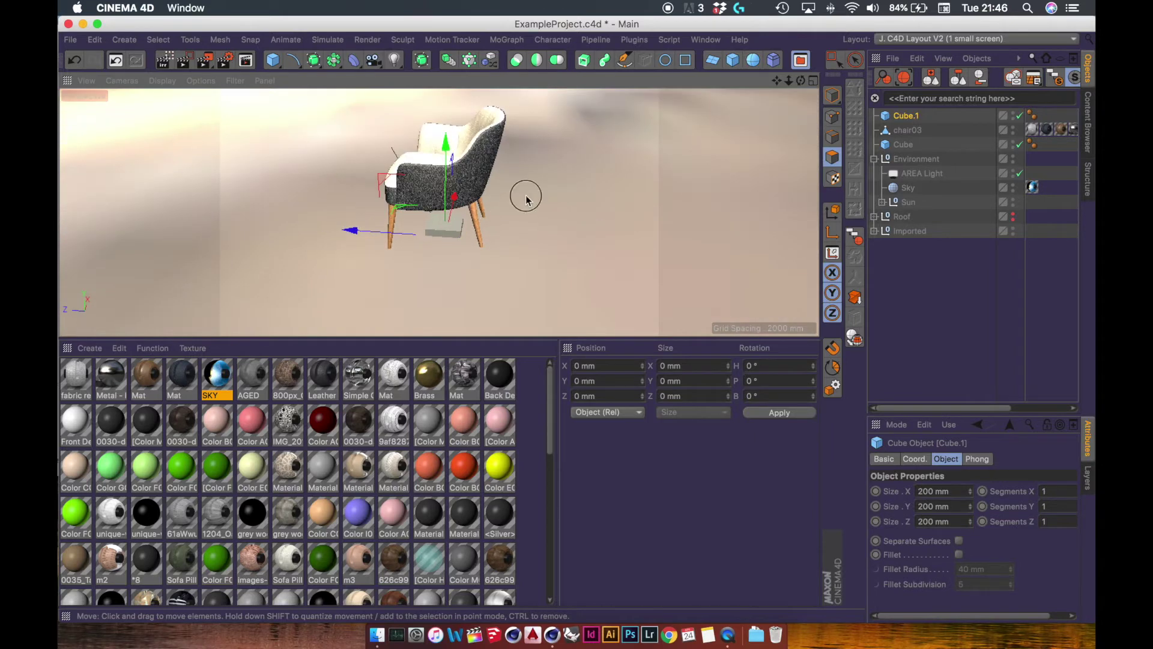
alt+drag(420, 267, 469, 239)
click(906, 115)
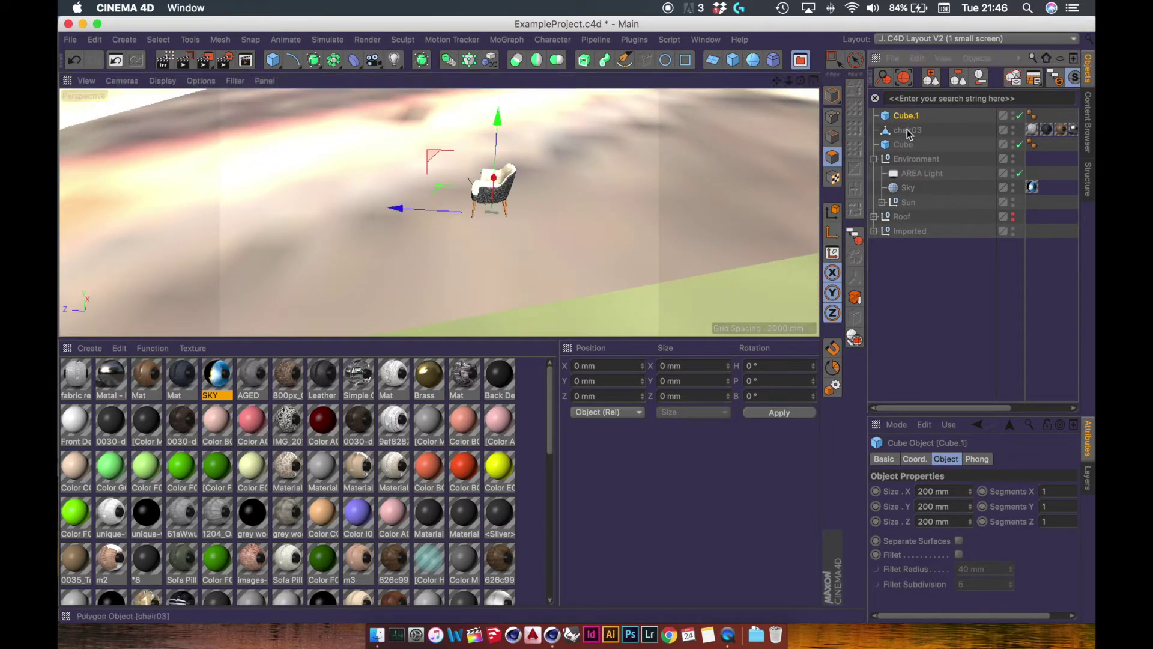
key(Delete)
Move the chair from the world origin to the building, at about X -70373 mm and Z 96286 mm
click(906, 116)
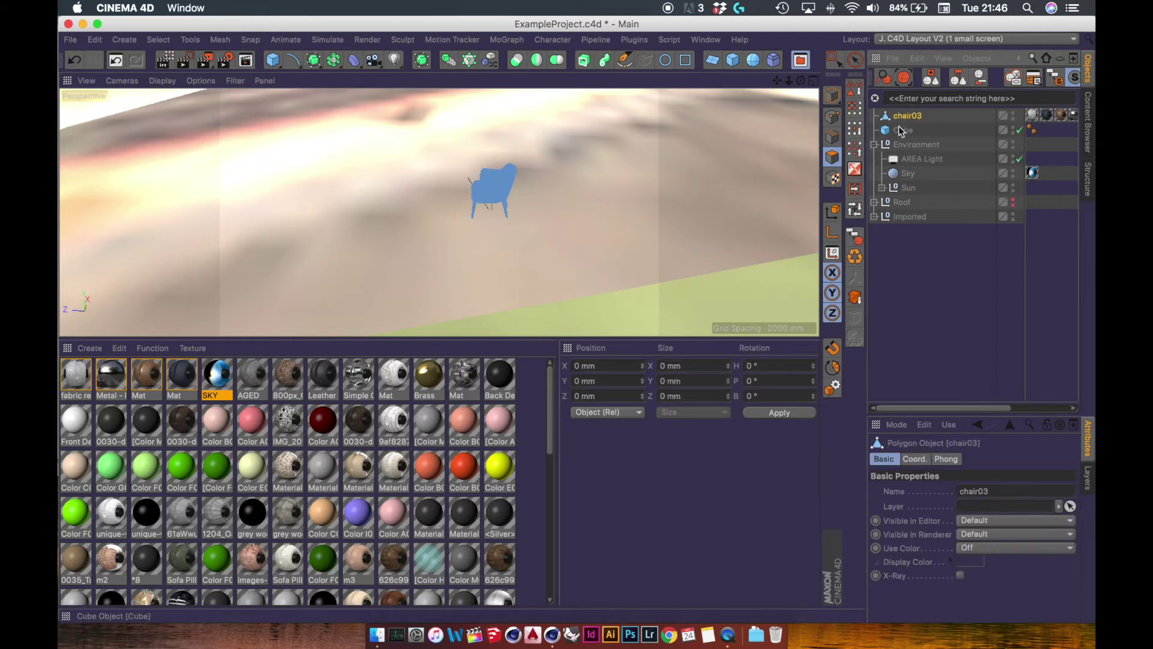
key(Return)
alt+drag(578, 224, 582, 295)
click(832, 95)
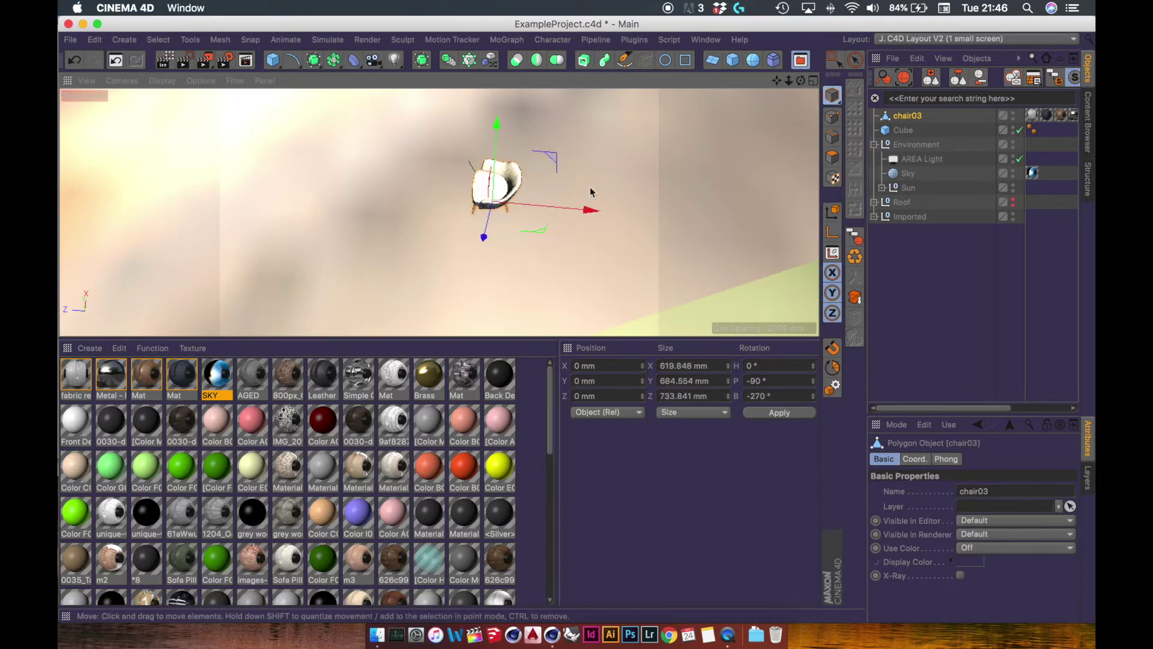
alt+right_drag(548, 222, 556, 323)
key(Return)
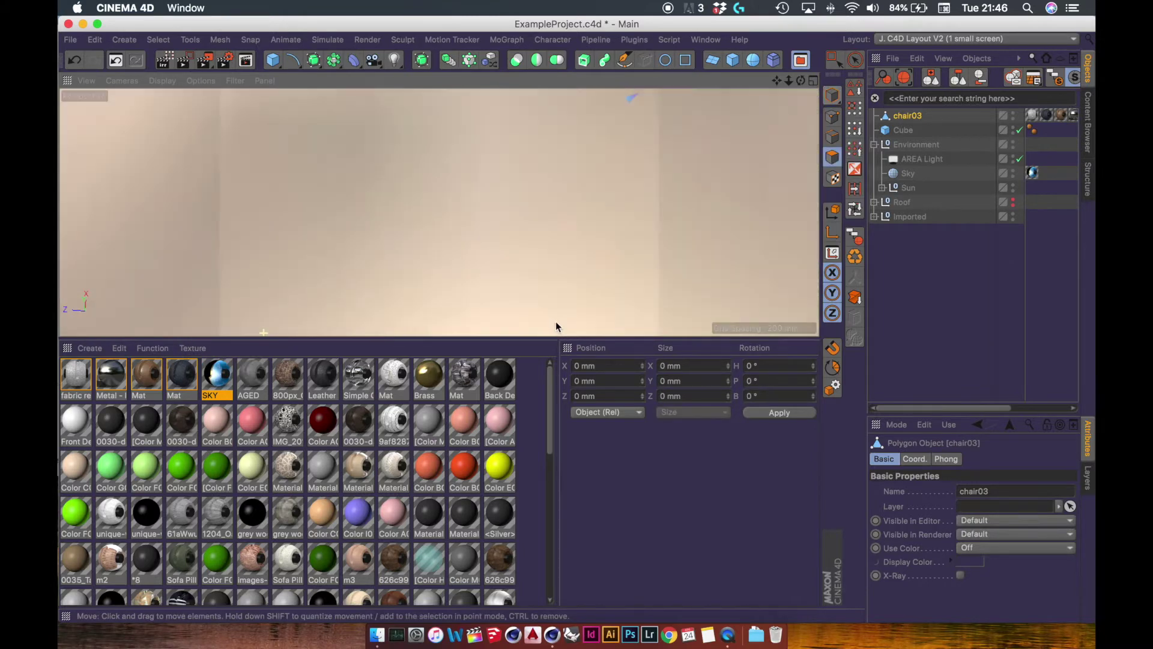
alt+right_drag(590, 225, 342, 233)
click(832, 96)
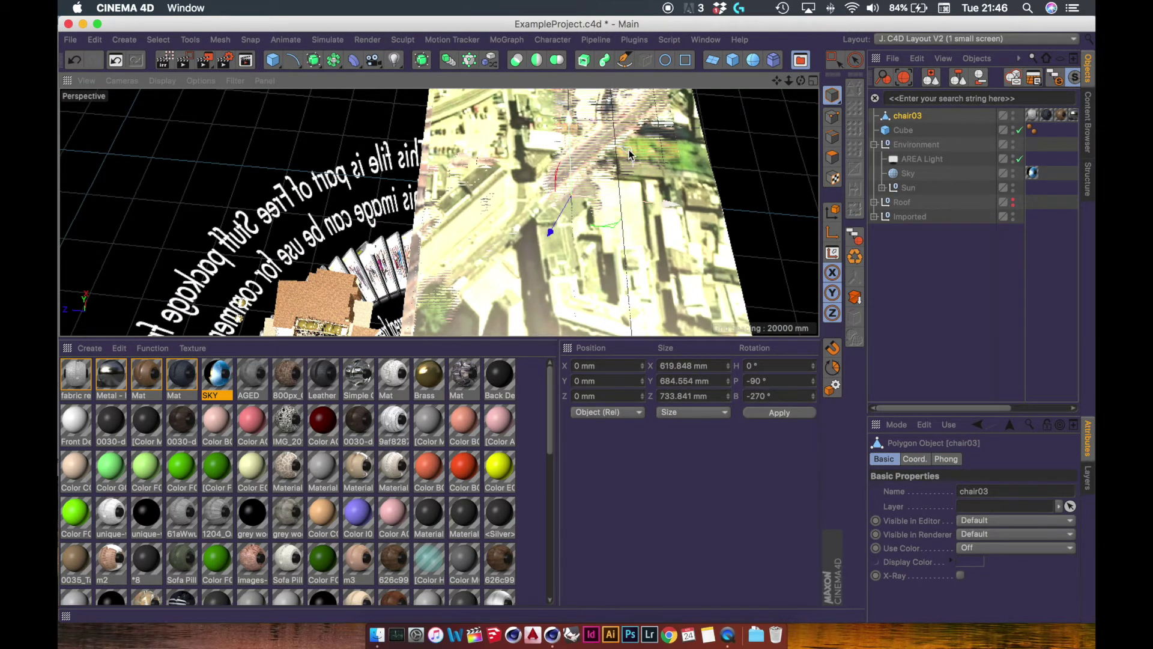
drag(620, 161, 370, 299)
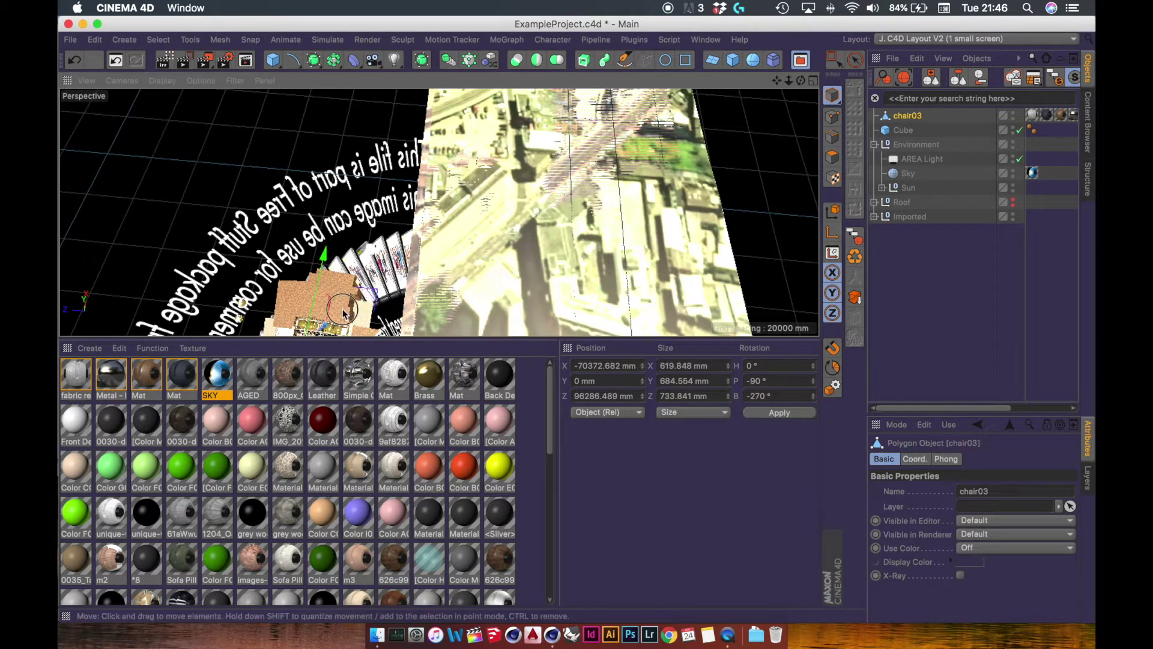
Move the chair closer to the furnished interior, at about X -68661 mm and Z 92123 mm
alt+middle_drag(389, 247, 438, 195)
alt+drag(436, 196, 413, 232)
key(Return)
alt+right_drag(450, 208, 606, 194)
alt+drag(407, 246, 413, 178)
alt+right_drag(435, 258, 364, 230)
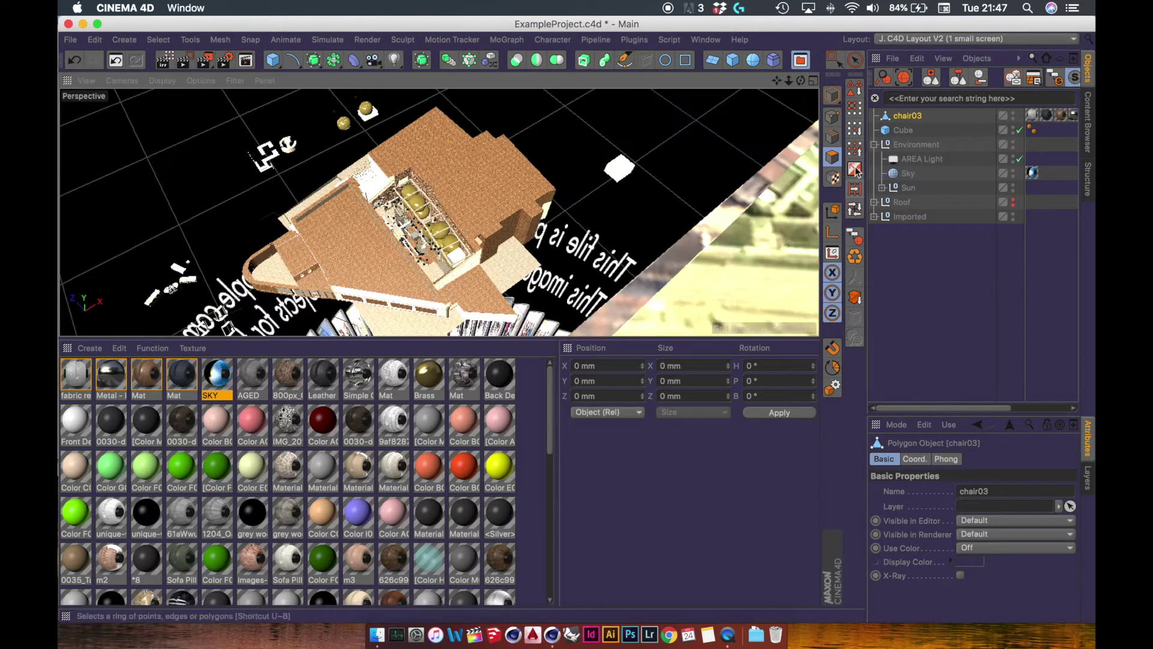
click(833, 96)
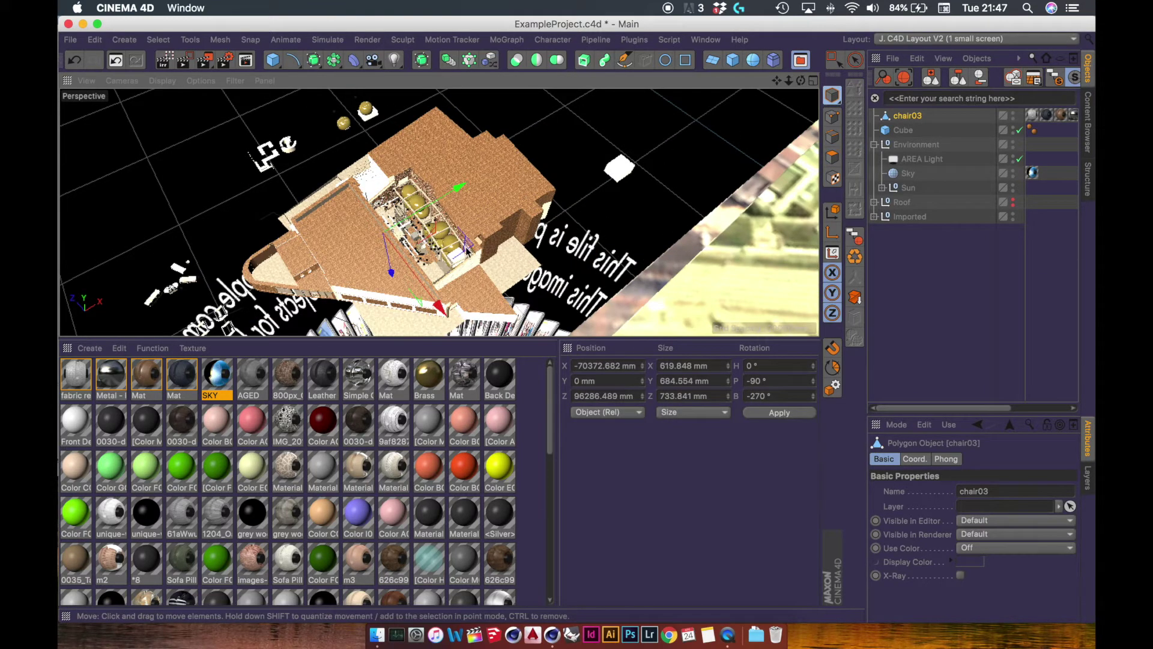
drag(482, 258, 404, 245)
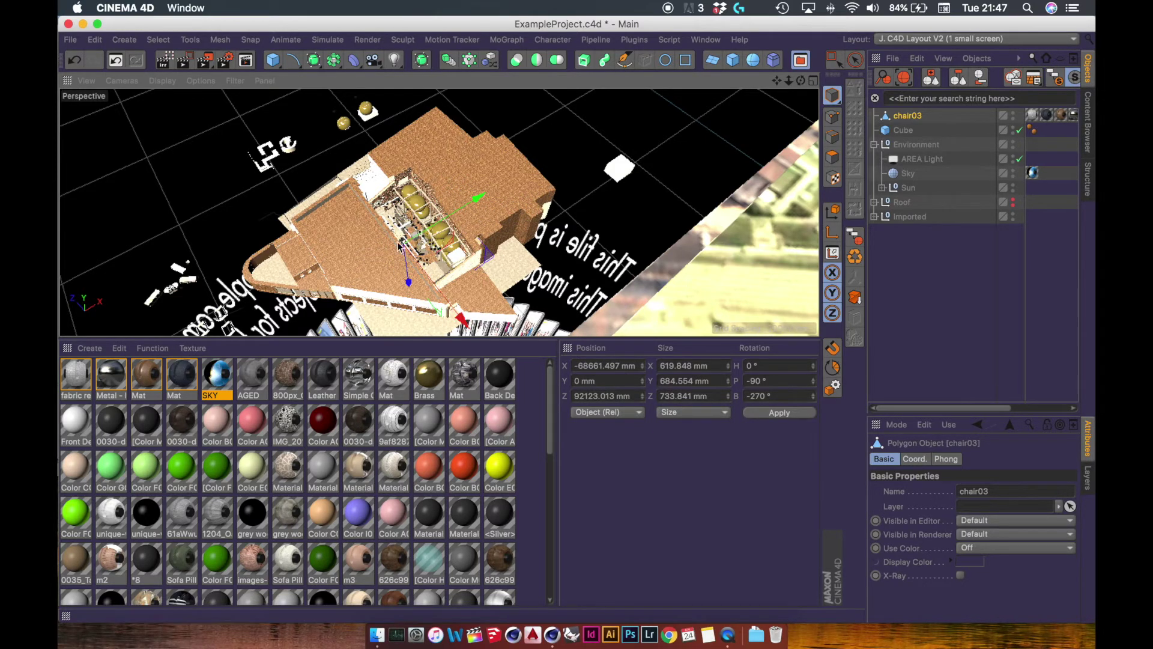
Make chair03 a child of the reference cube in the object hierarchy
scroll(399, 244, up, 3)
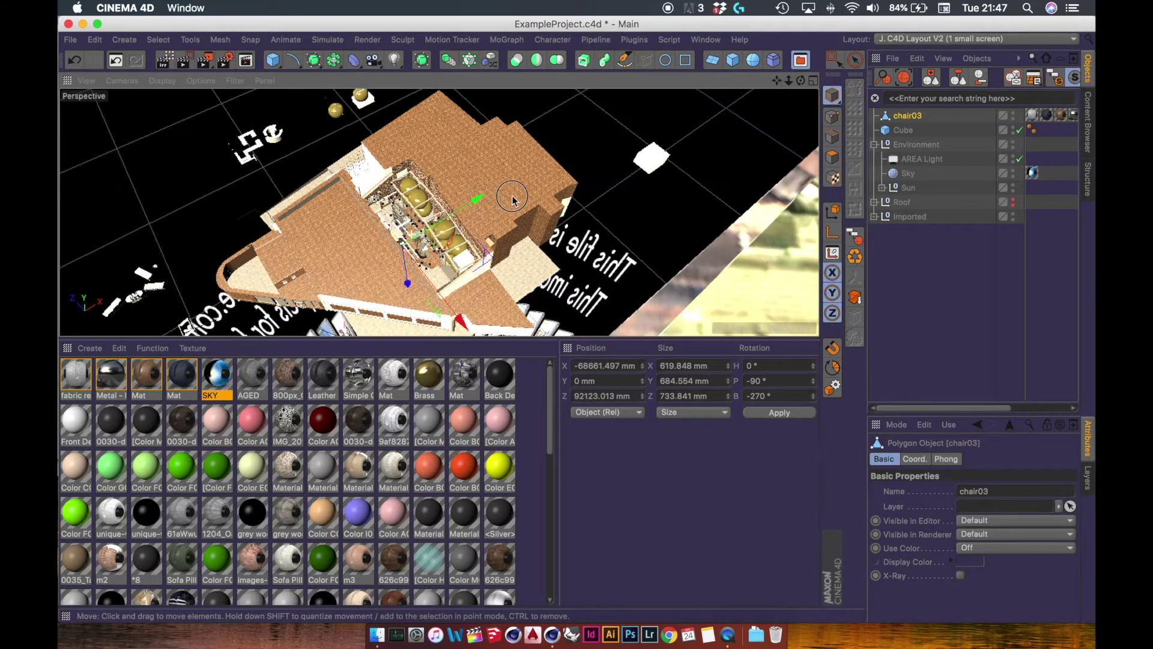
scroll(603, 170, up, 5)
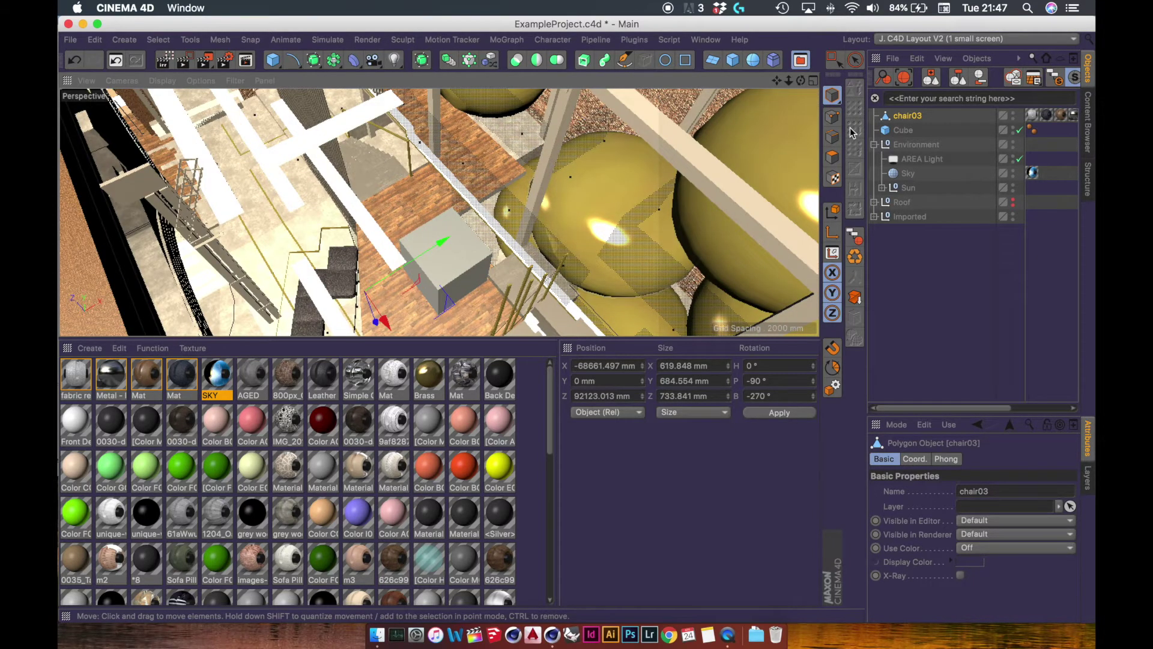
click(905, 117)
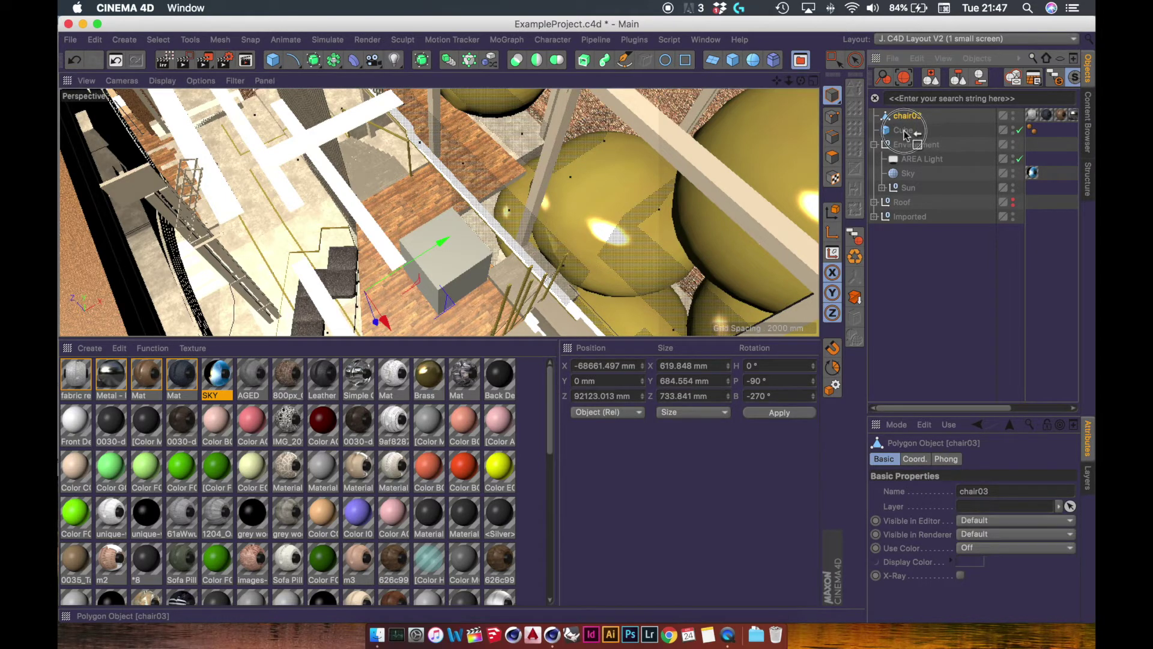
drag(906, 134, 907, 135)
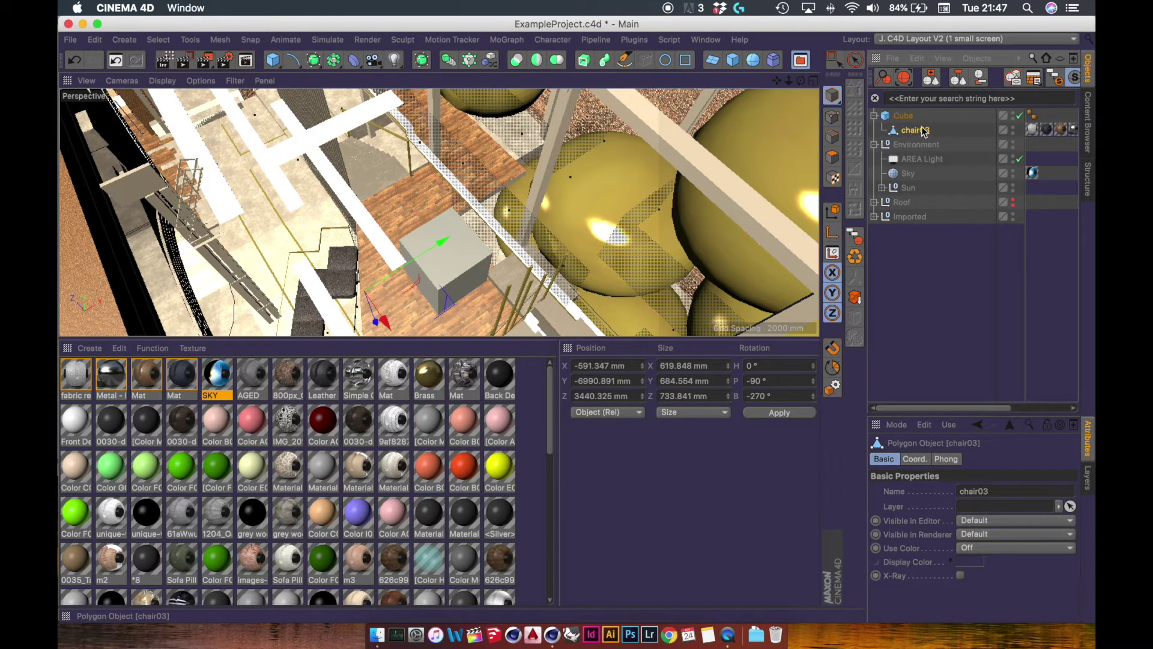
Set the chair's X, Y and Z position to 0 mm relative to the cube and take it back out of the cube's hierarchy
click(601, 365)
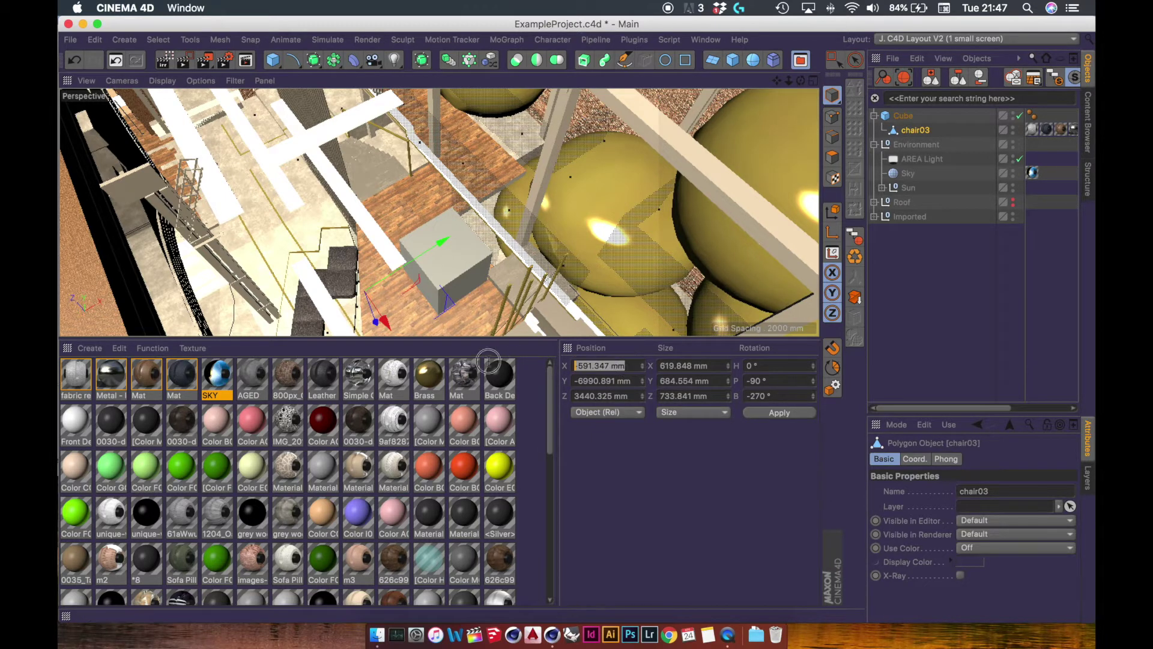
text(0)
key(Tab)
text(0)
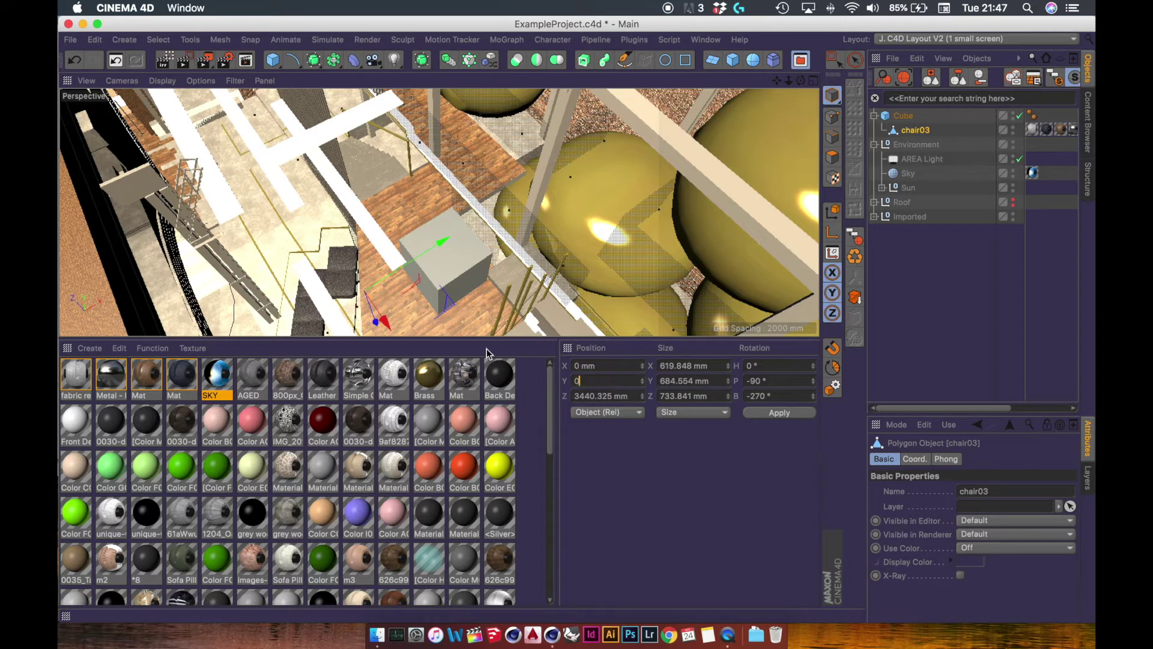
key(Tab)
text(0)
key(Return)
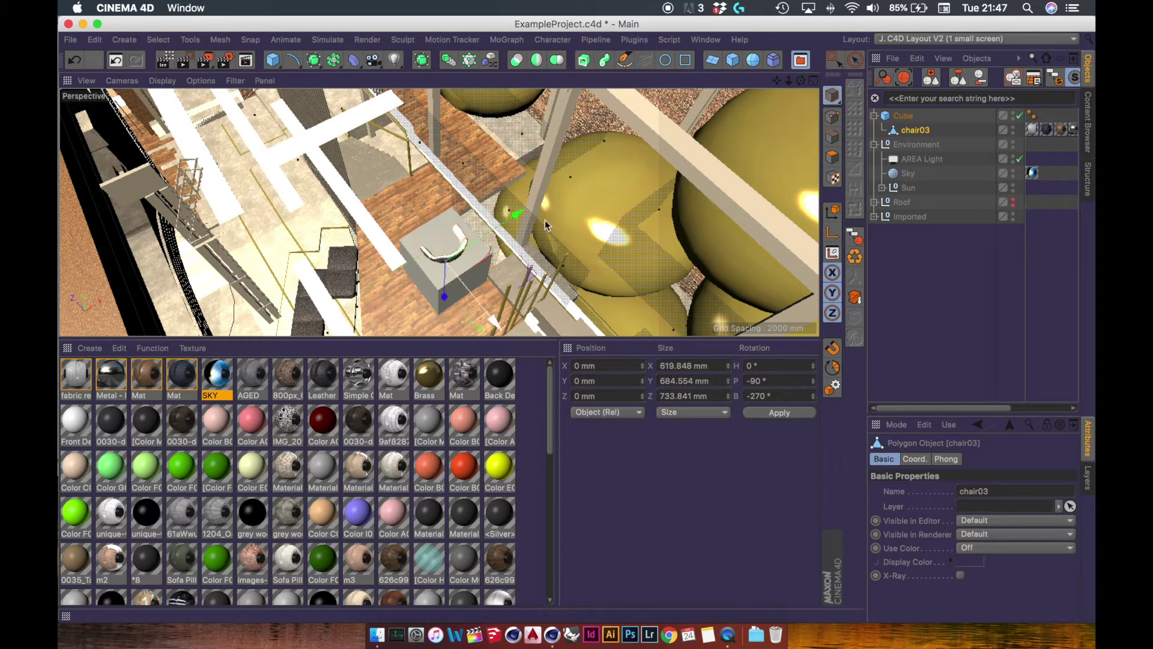
drag(894, 137, 900, 113)
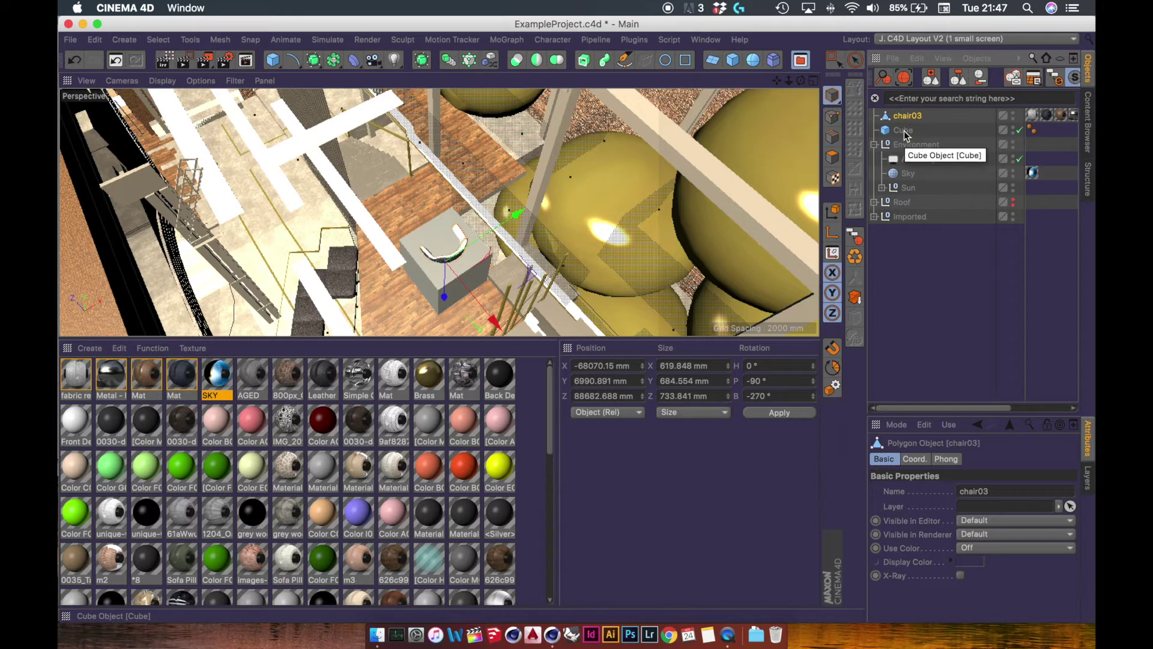
Move chair03 along the world X axis to about X -69184 mm, out of the cube towards the sofa
click(905, 131)
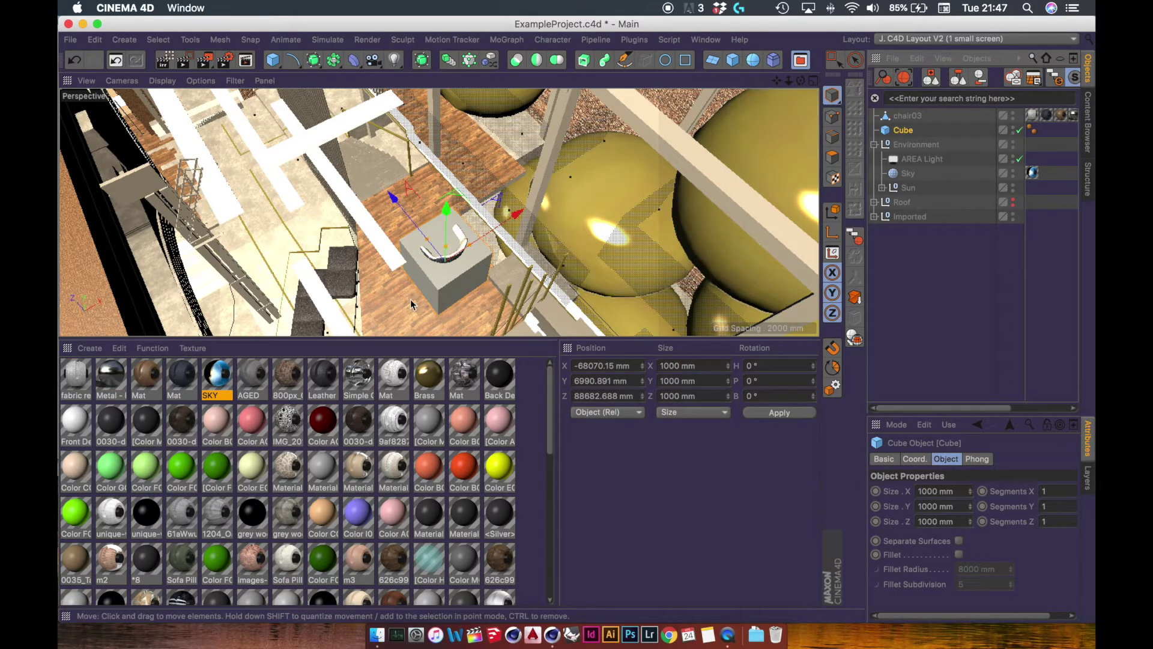
key(Return)
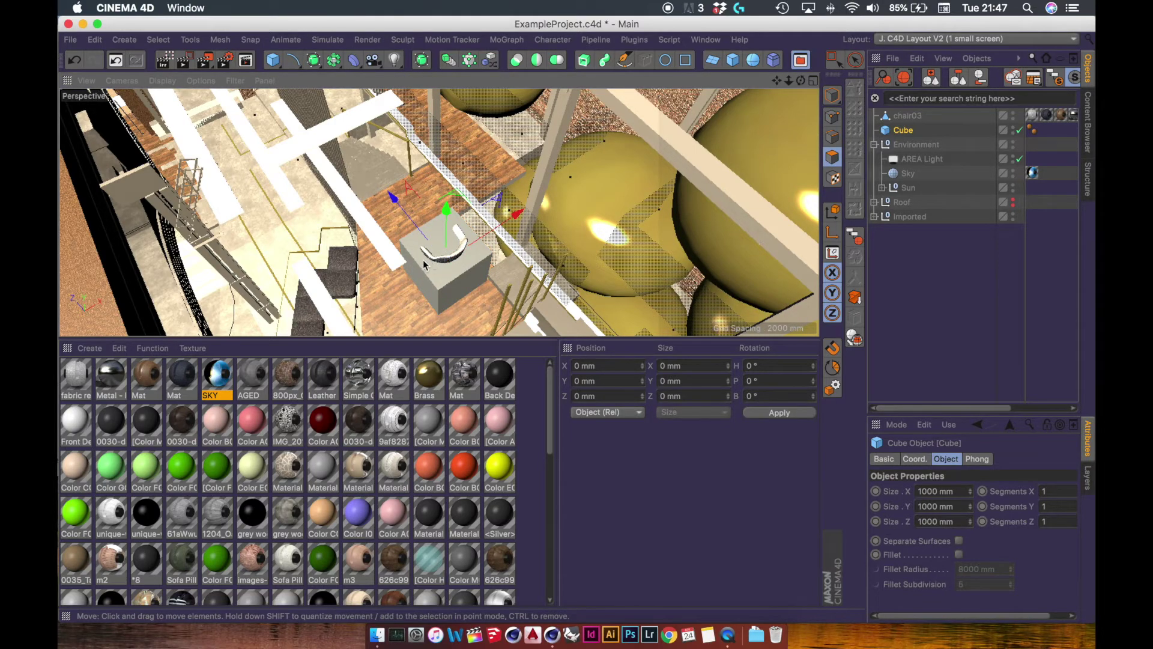
scroll(392, 293, up, 8)
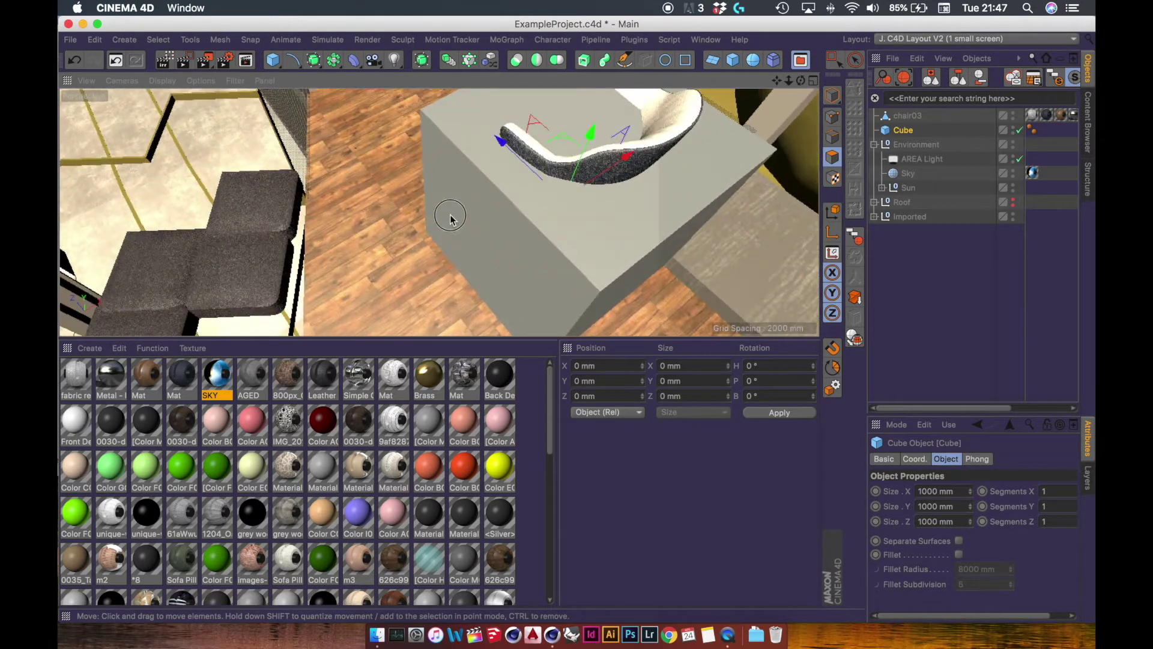
alt+drag(472, 198, 423, 150)
alt+middle_drag(423, 151, 414, 210)
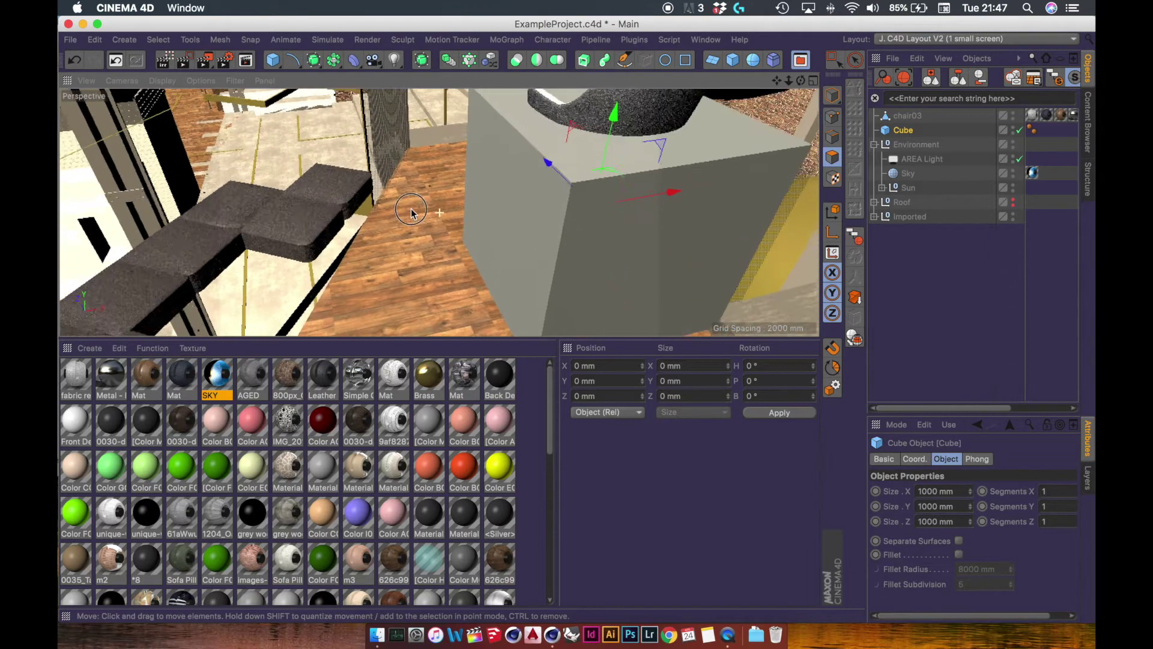
alt+drag(415, 210, 413, 191)
alt+right_drag(407, 209, 497, 205)
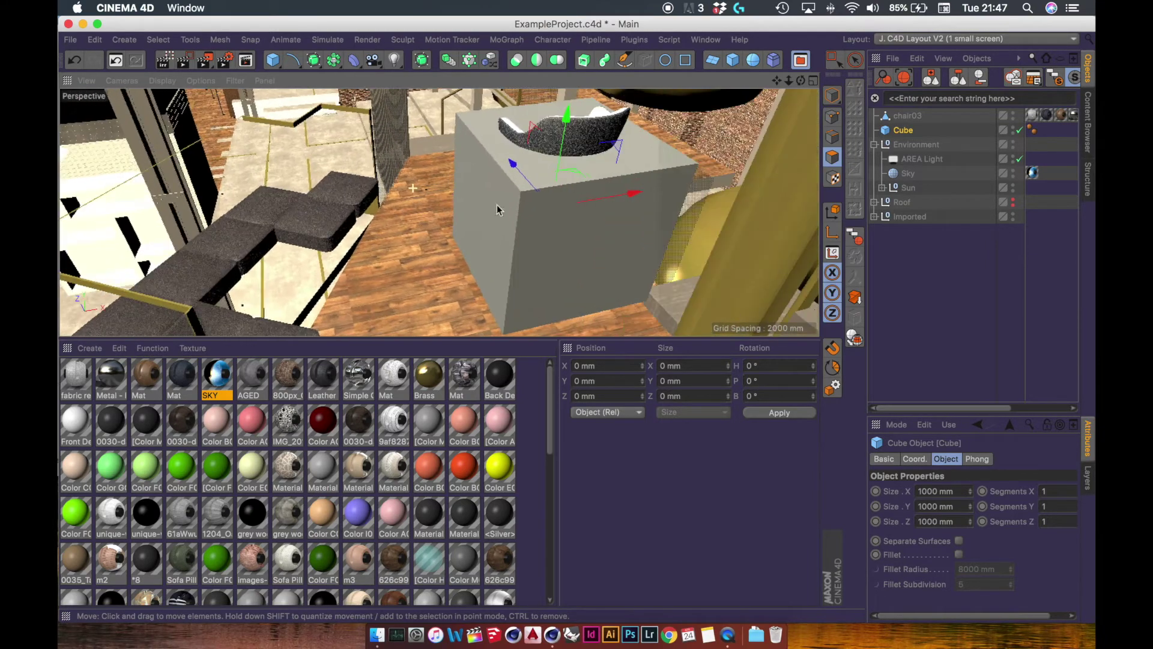
click(899, 113)
click(605, 138)
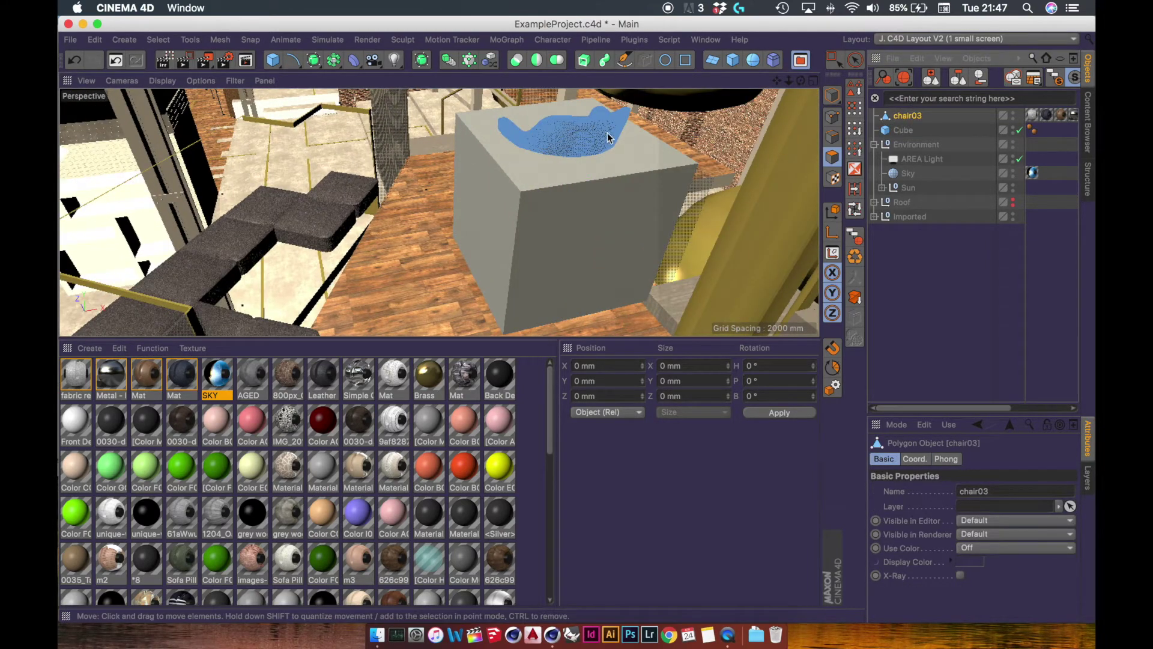
click(833, 95)
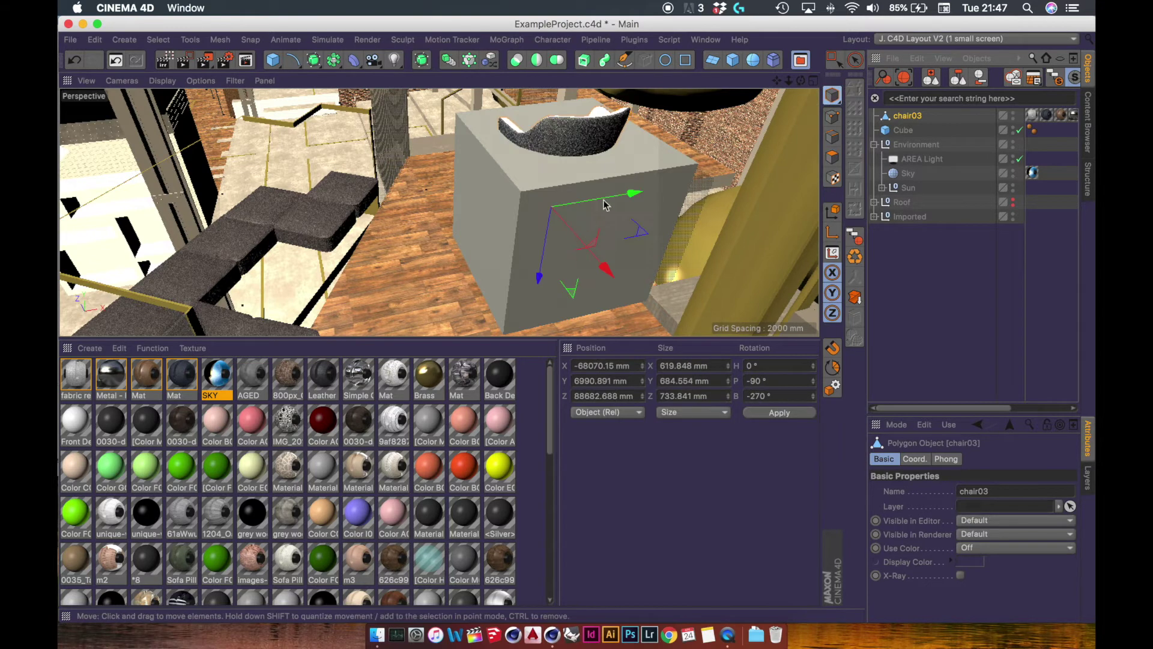
drag(604, 204, 431, 241)
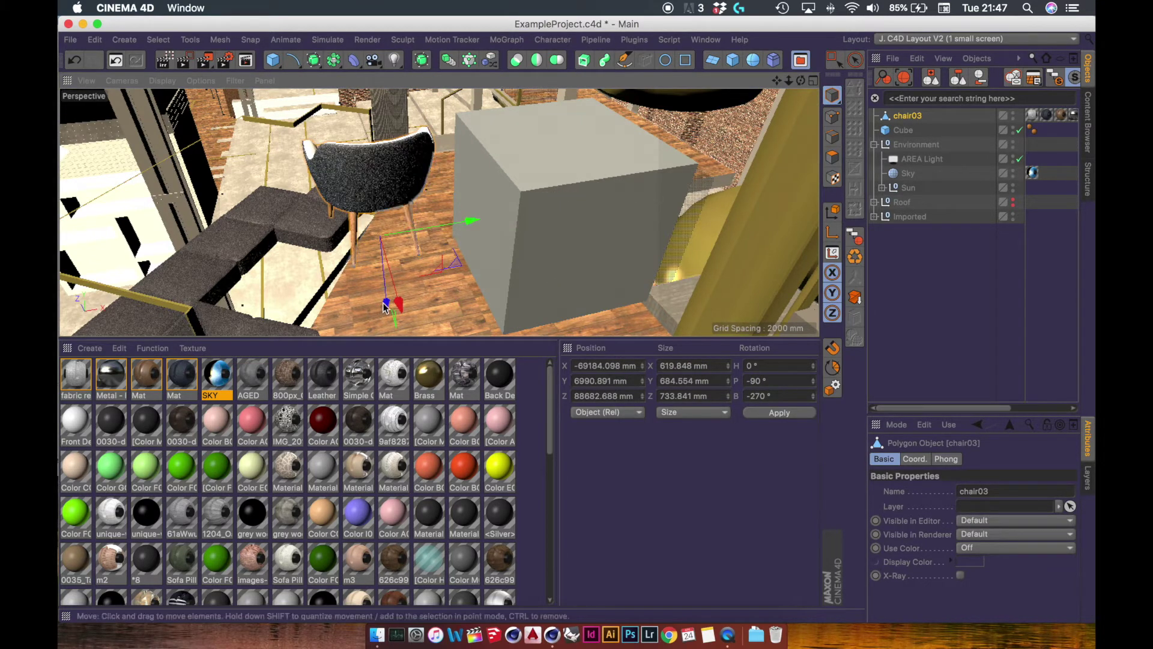
Lower chair03 onto the wooden floor beside the sofa, at about Y 6322 mm
drag(379, 323, 379, 384)
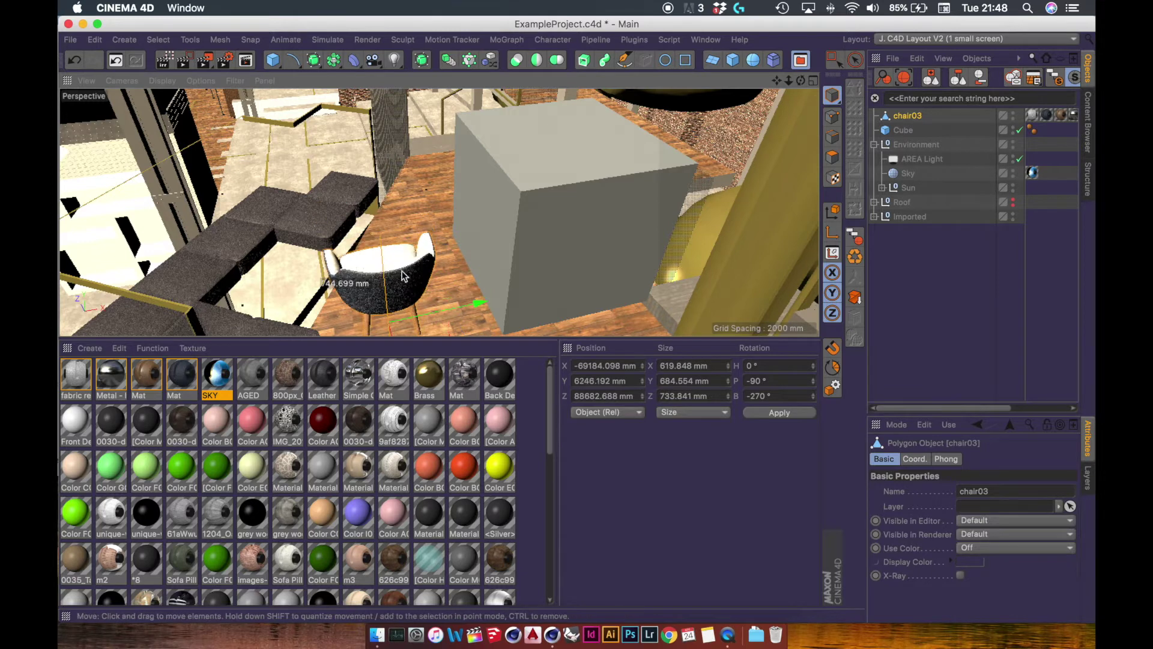
alt+drag(455, 225, 496, 146)
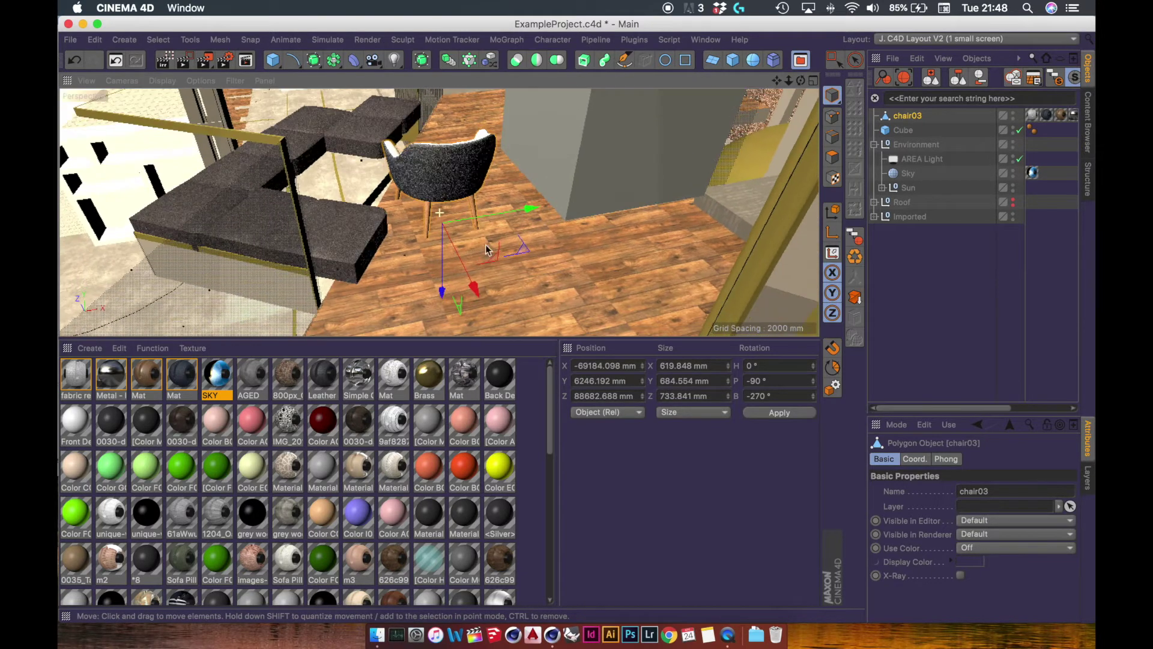
mouse_move(441, 291)
mouse_down()
mouse_move(444, 278)
mouse_move(446, 300)
mouse_move(455, 284)
mouse_up()
key(Return)
alt+middle_drag(491, 236, 463, 288)
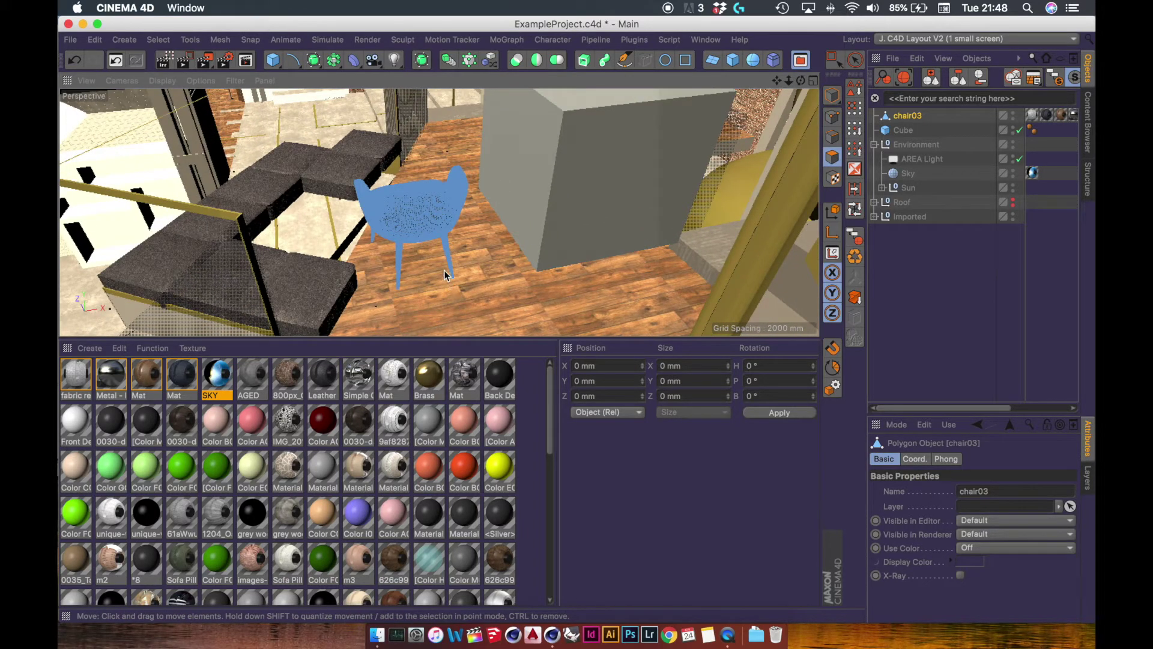
click(832, 95)
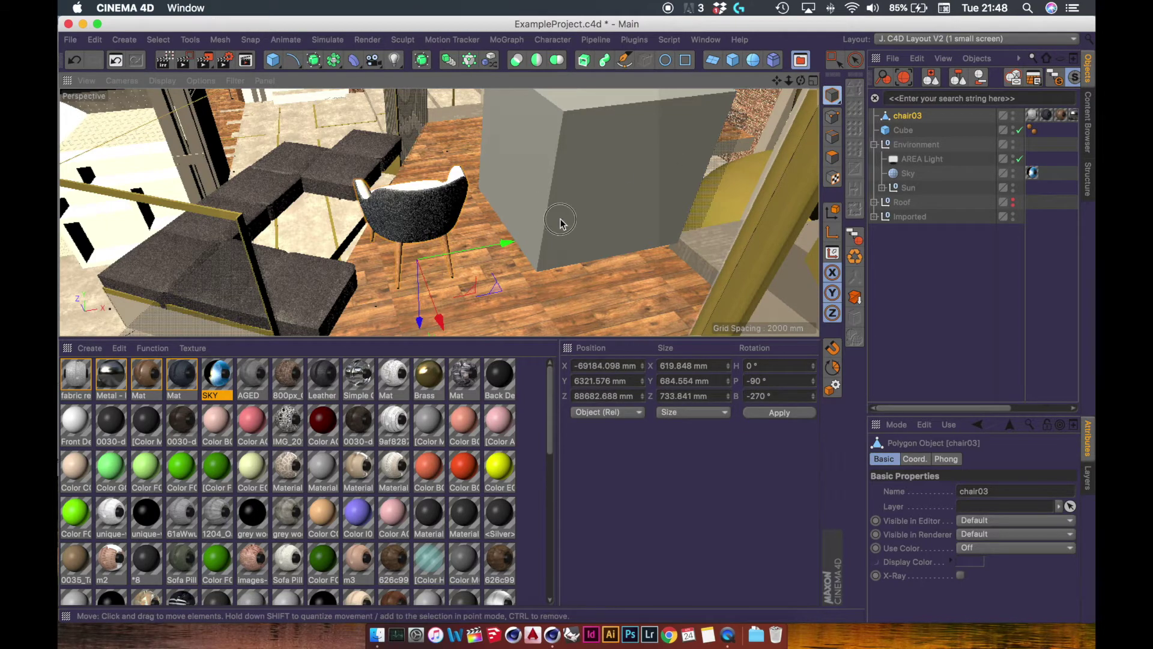
key(Return)
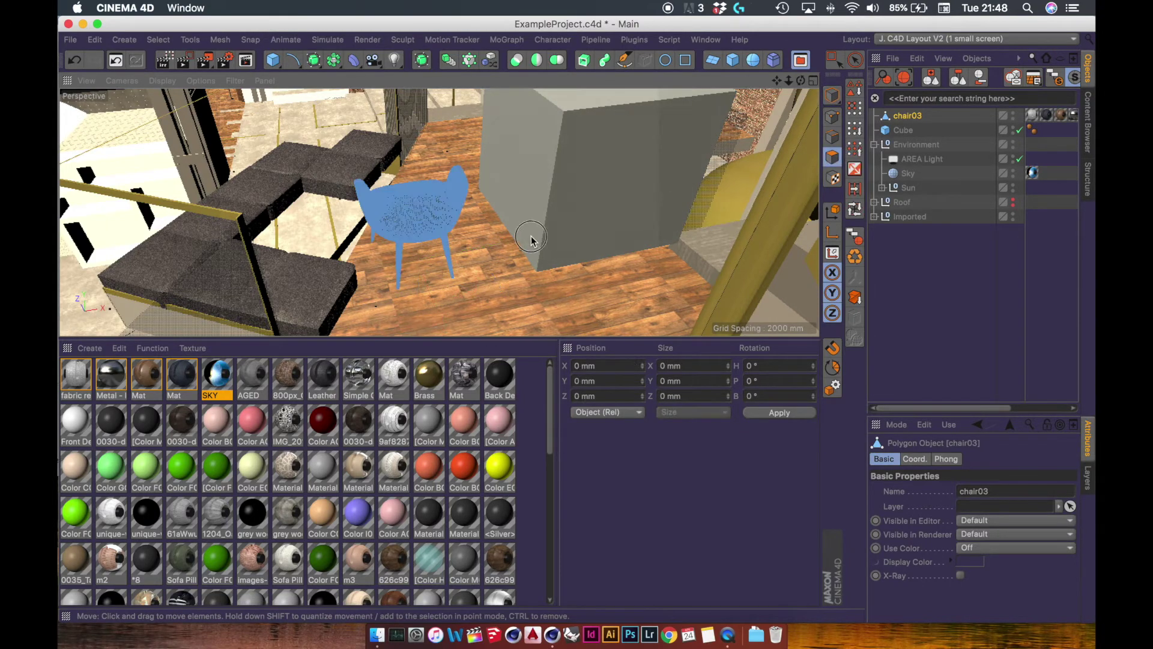
alt+drag(531, 238, 517, 220)
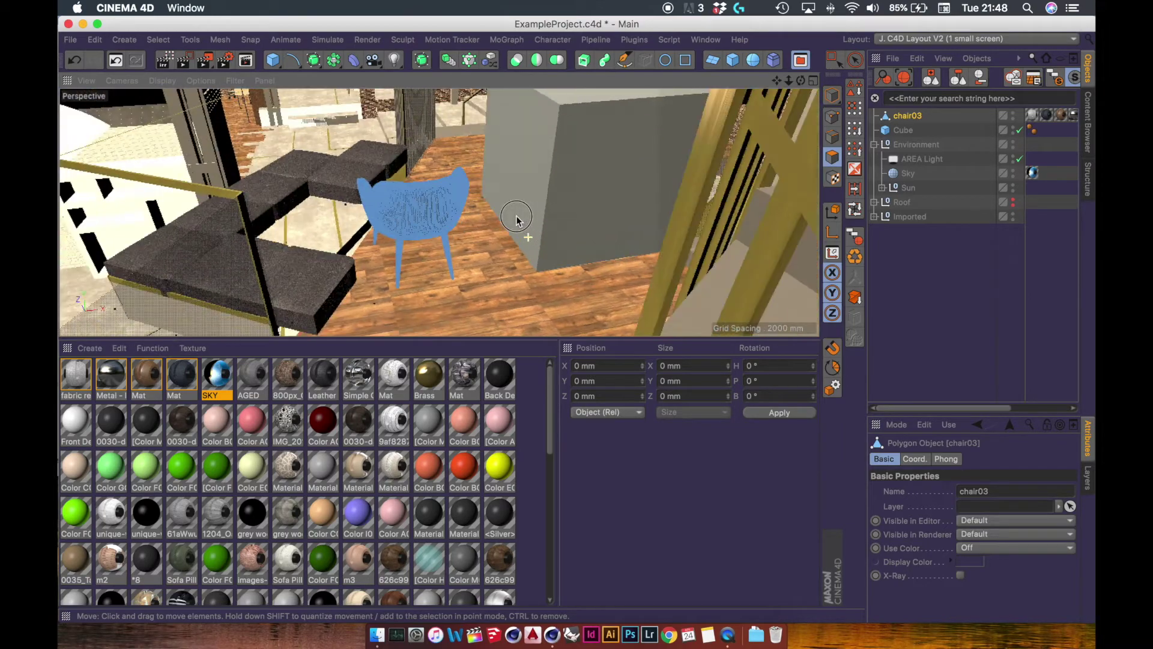
Delete the reference cube and chair03 from the scene
click(904, 131)
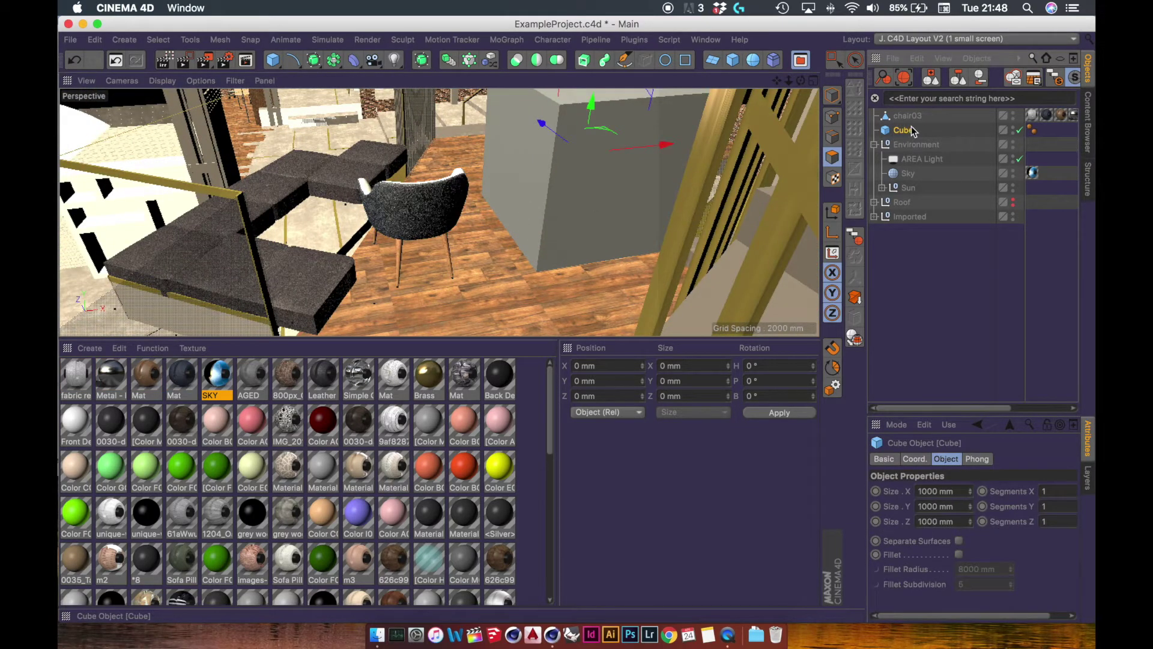
key(Delete)
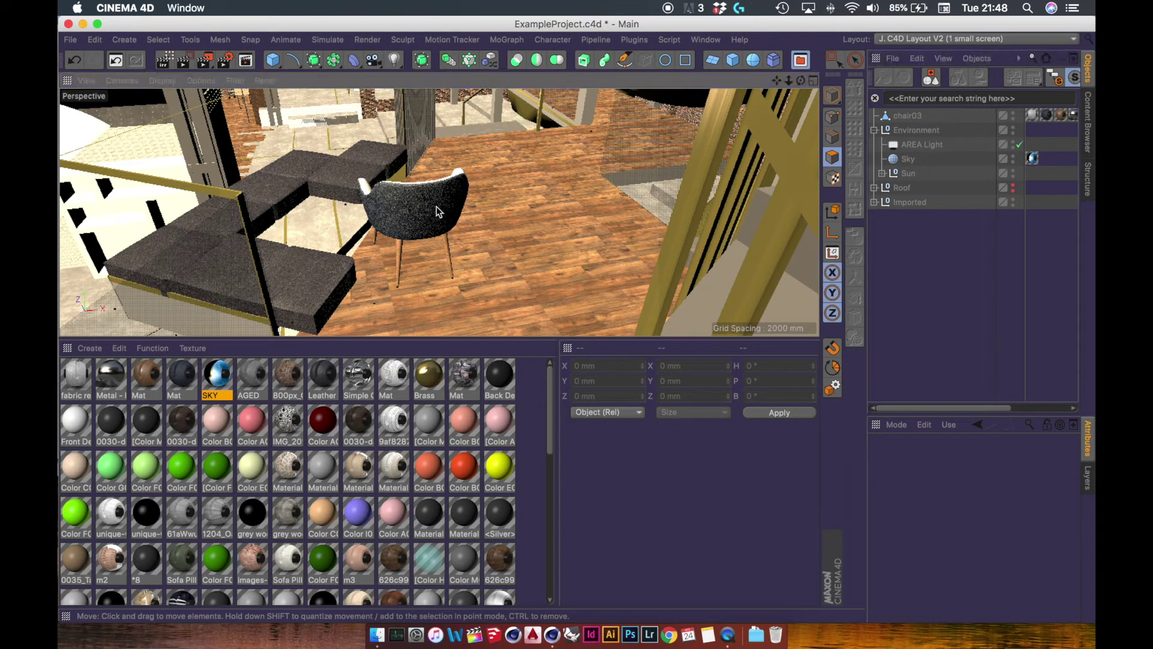
alt+drag(429, 198, 444, 197)
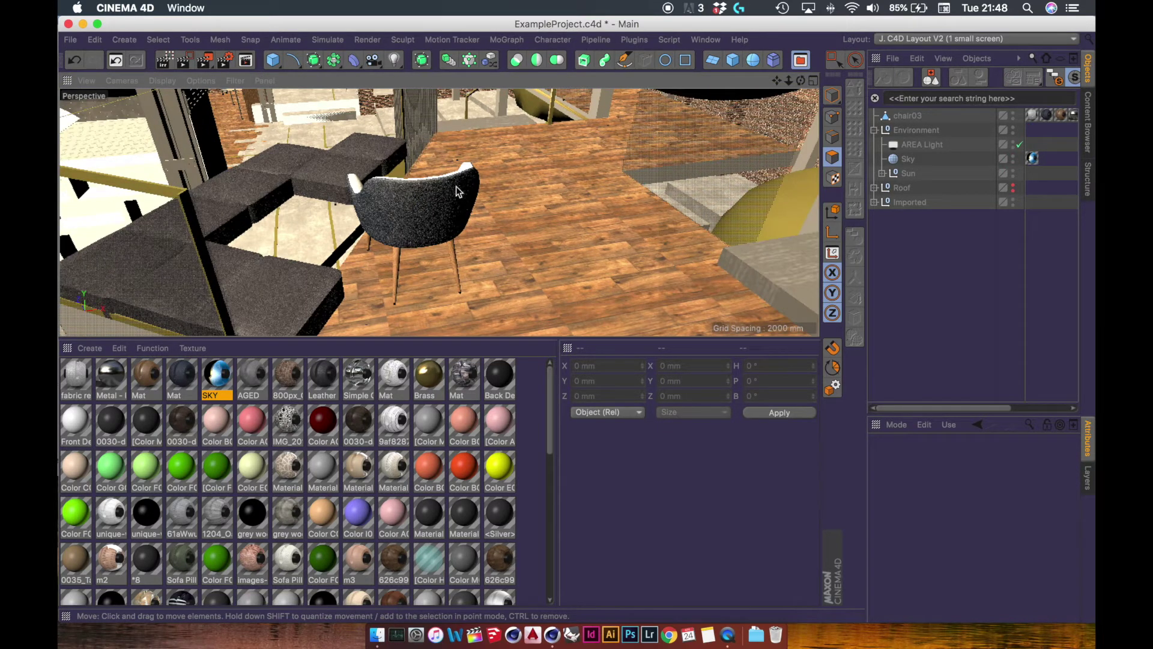
click(905, 115)
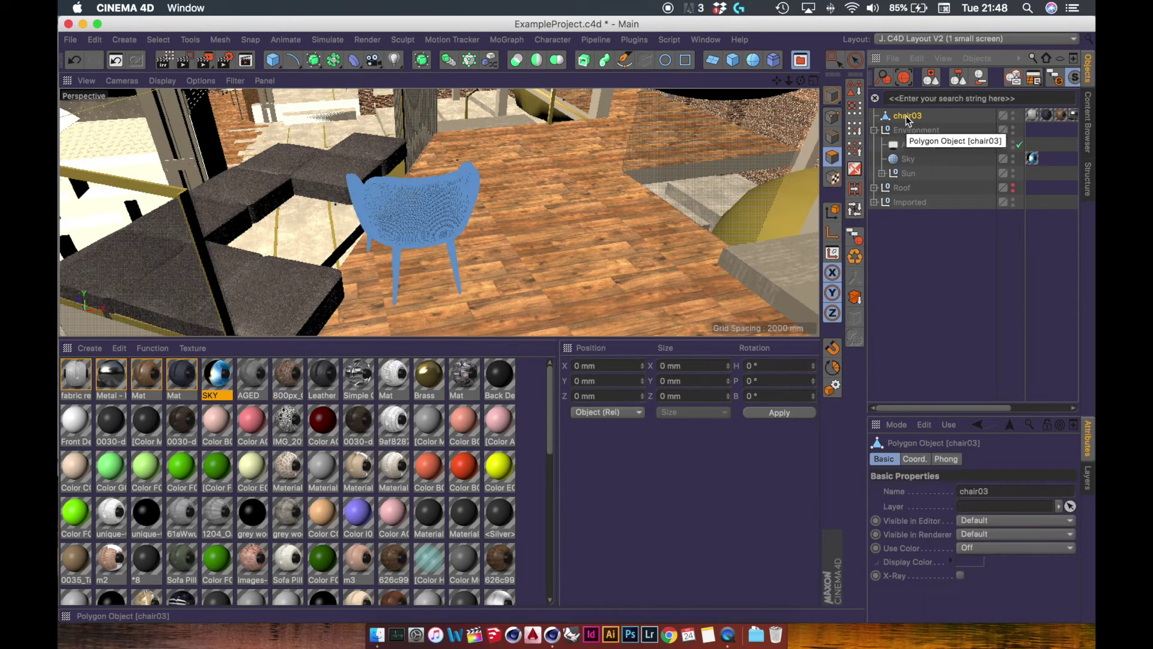
key(Delete)
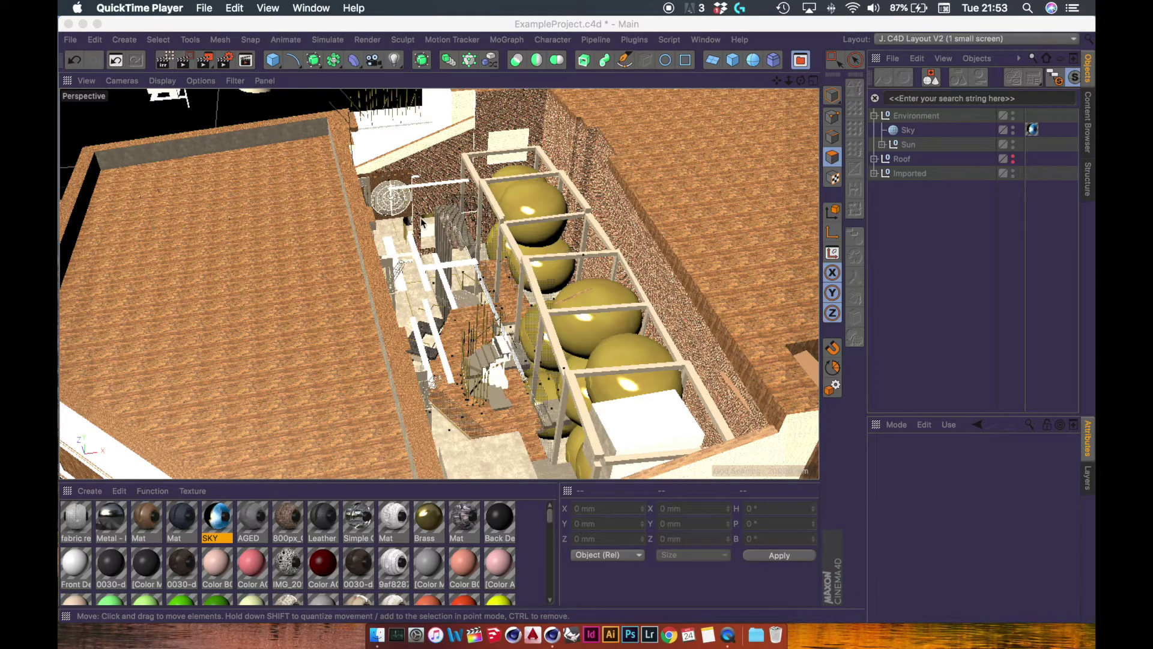
Copy the AREA Light from Village Underground Side Model.c4d into ExampleProject.c4d
click(454, 255)
key(v)
mouse_move(484, 238)
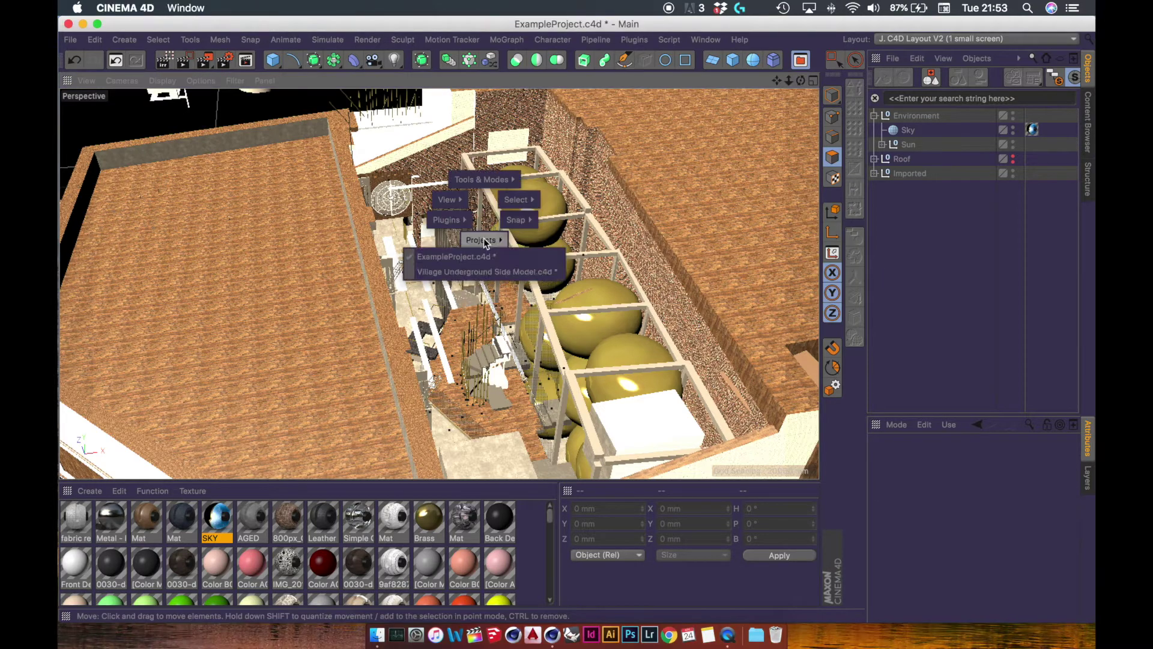
click(469, 272)
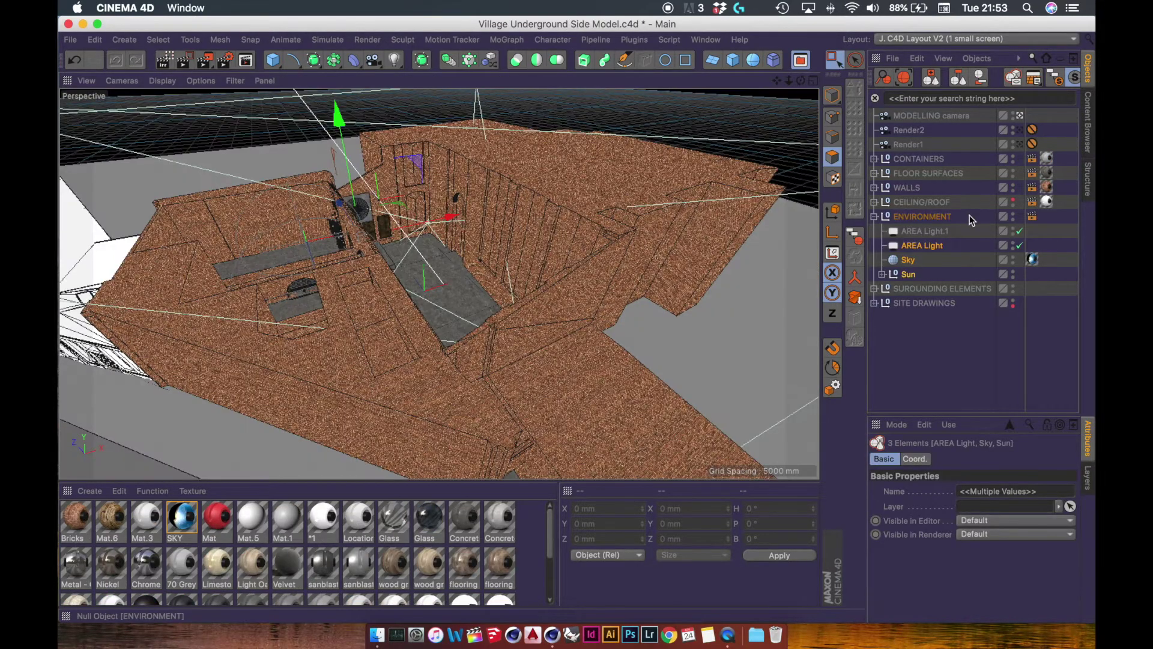
click(924, 246)
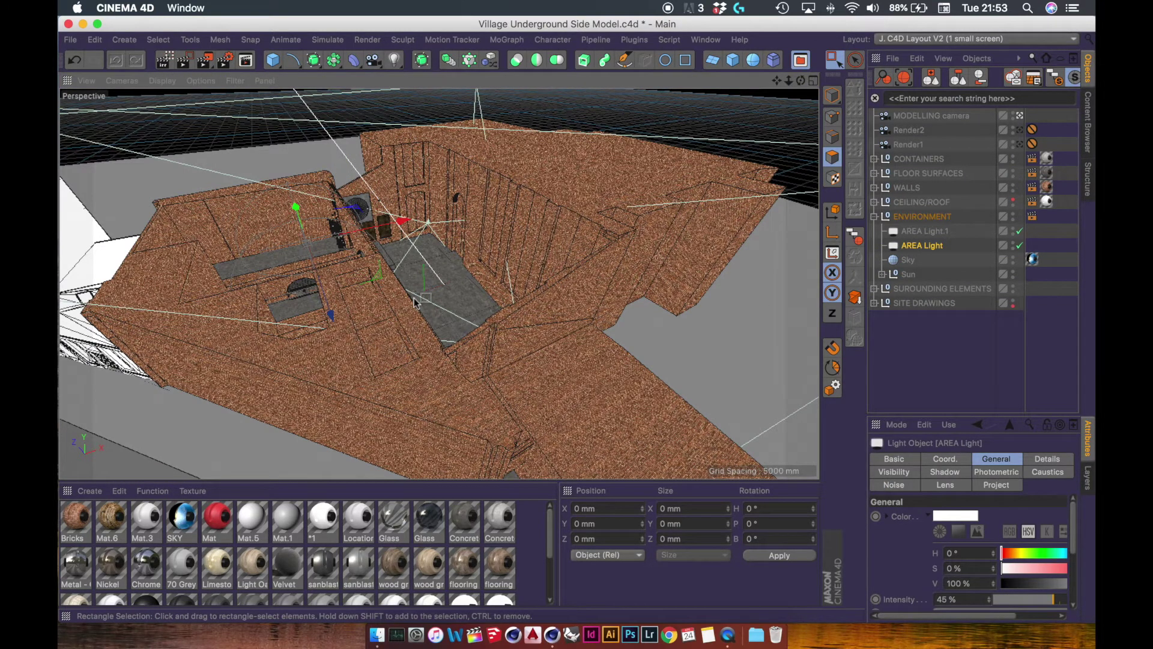
key(v)
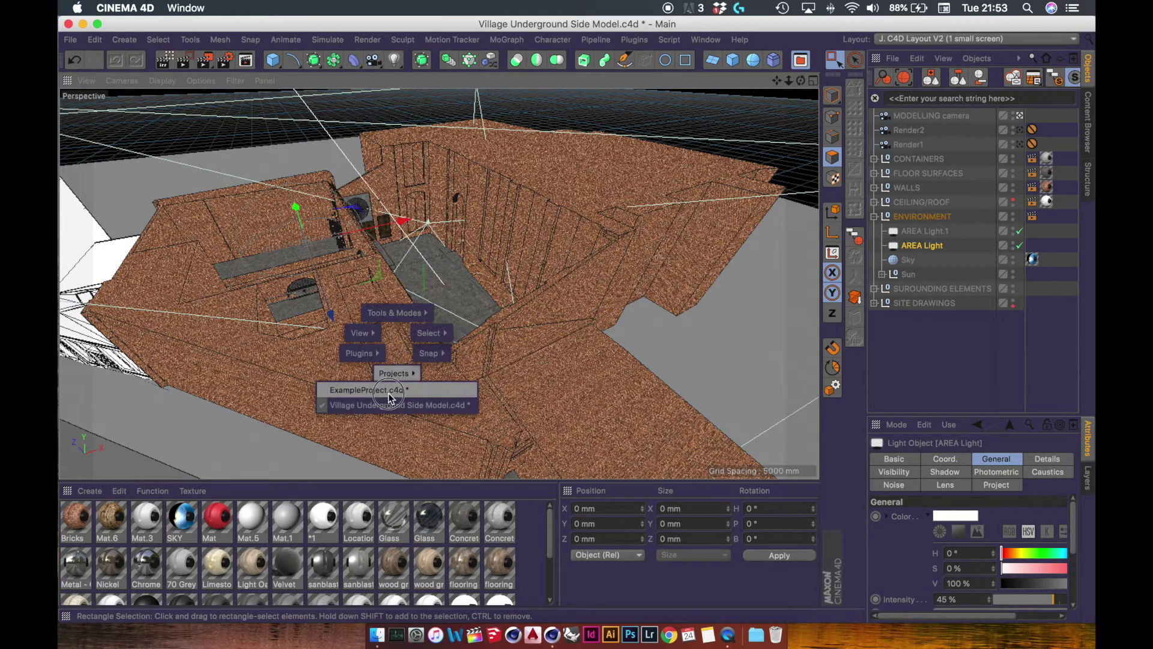
click(390, 391)
key(super+v)
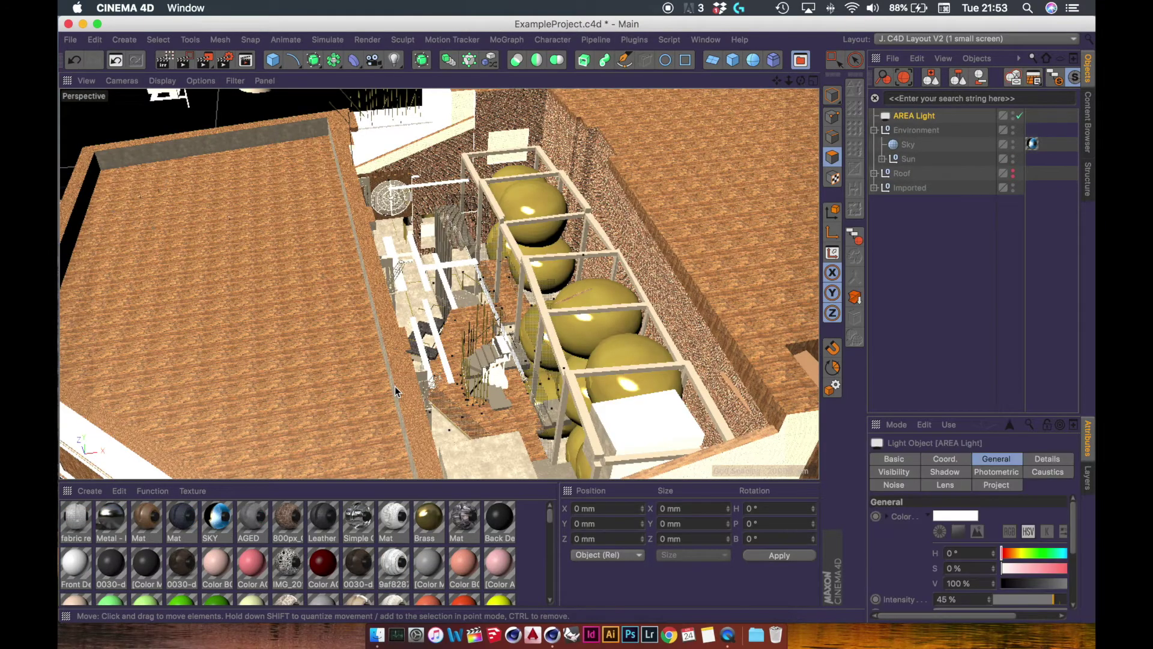
Locate the pasted AREA Light beside the distant aerial map and move it close to the building
alt+right_drag(626, 257, 174, 394)
alt+drag(607, 261, 713, 322)
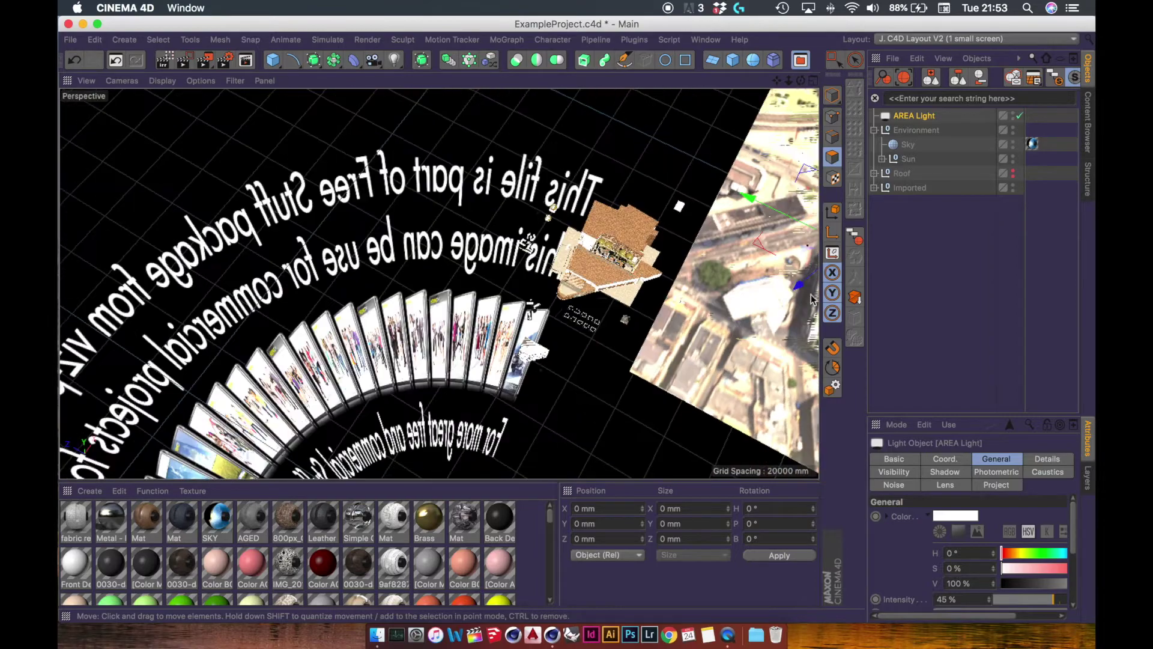
alt+middle_drag(752, 269, 669, 268)
drag(654, 268, 413, 253)
scroll(413, 253, up, 10)
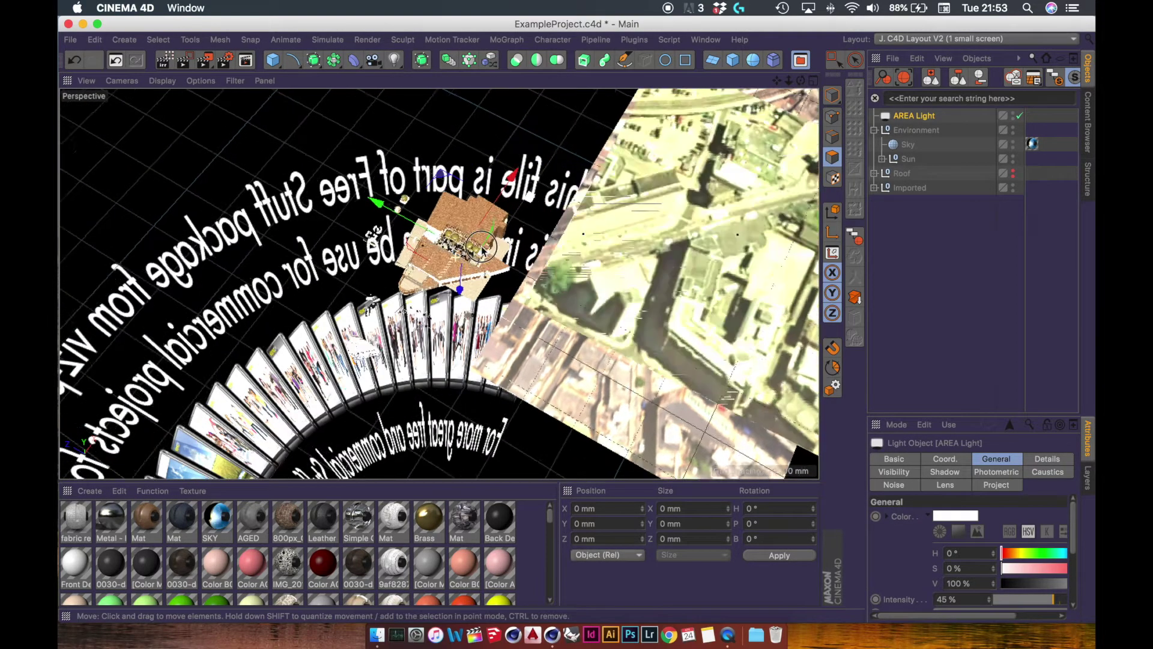
alt+drag(351, 294, 373, 232)
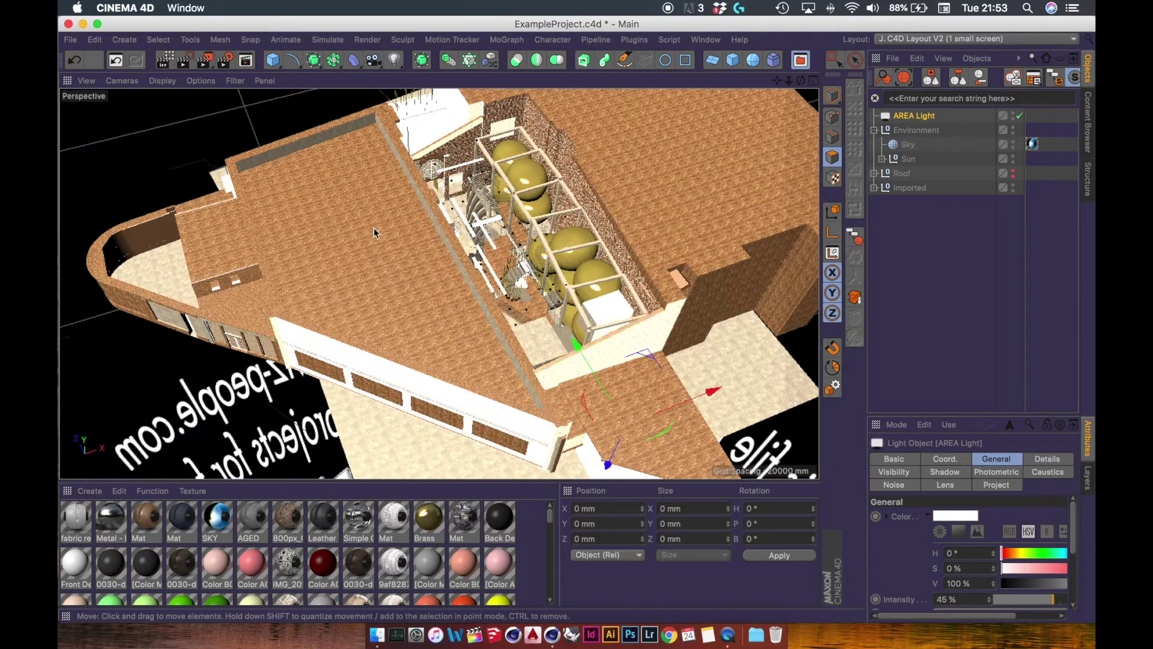
scroll(563, 324, down, 5)
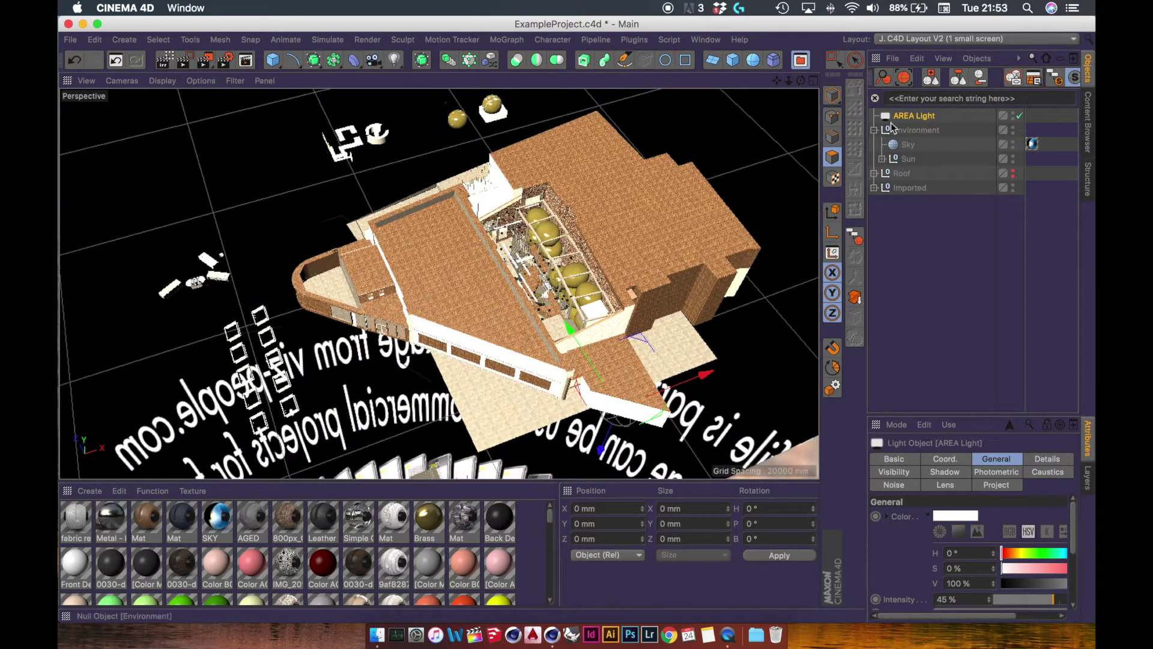
Set the AREA Light's Y position to 0 mm and move the light over the building's open interior
click(833, 95)
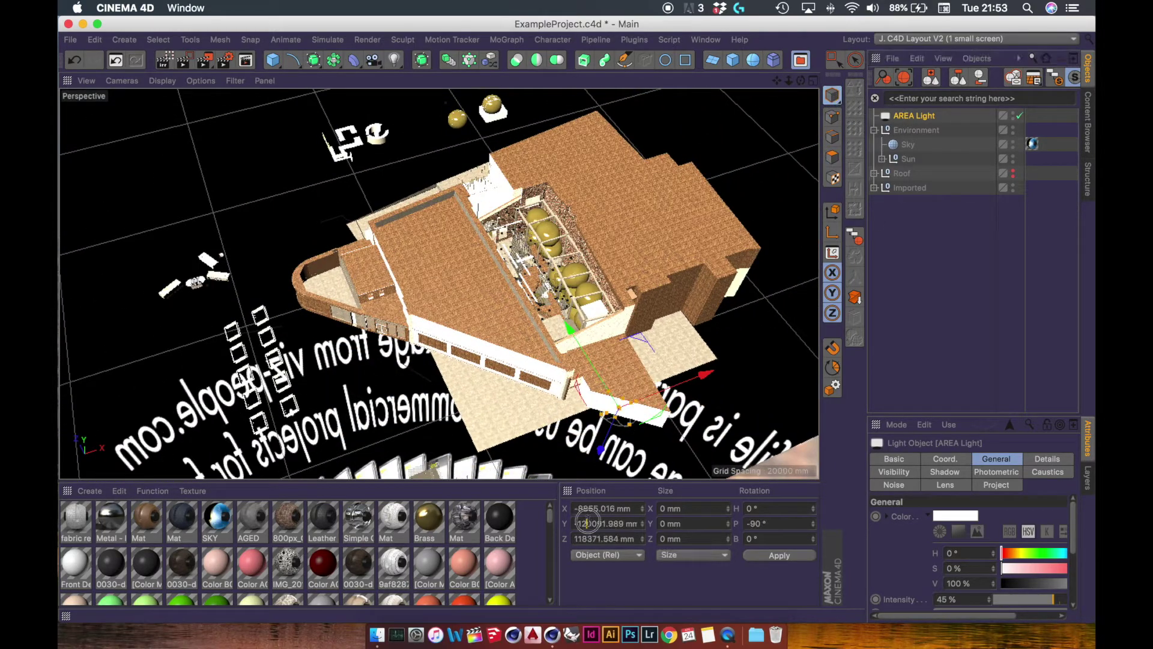
key(Return)
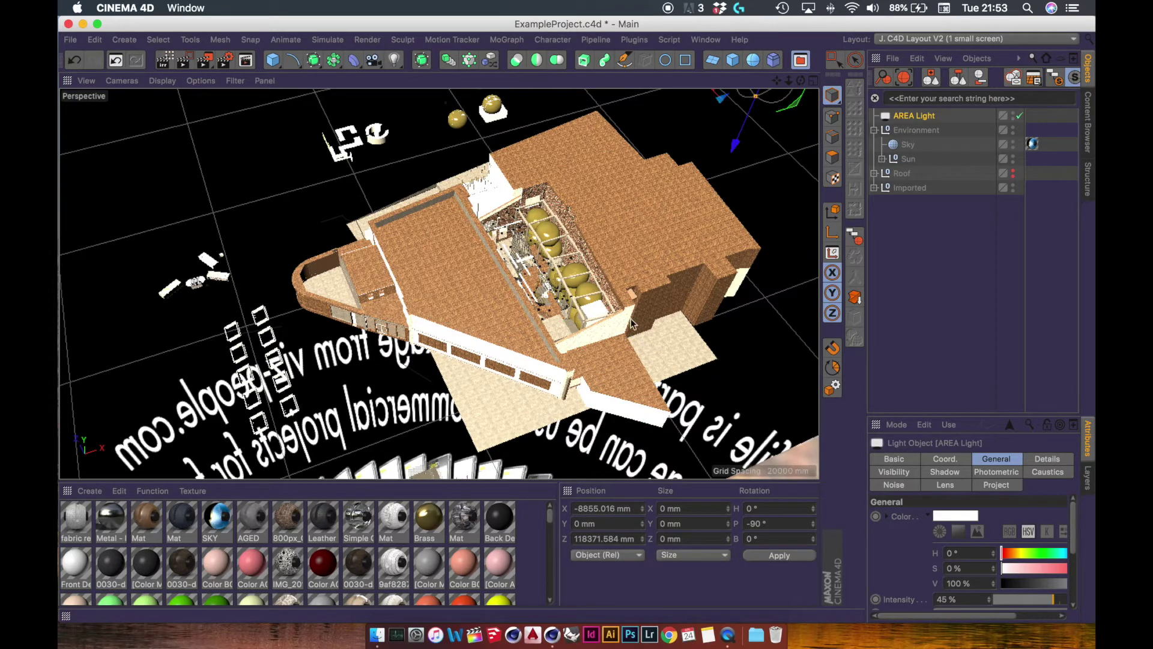
alt+drag(632, 325, 666, 213)
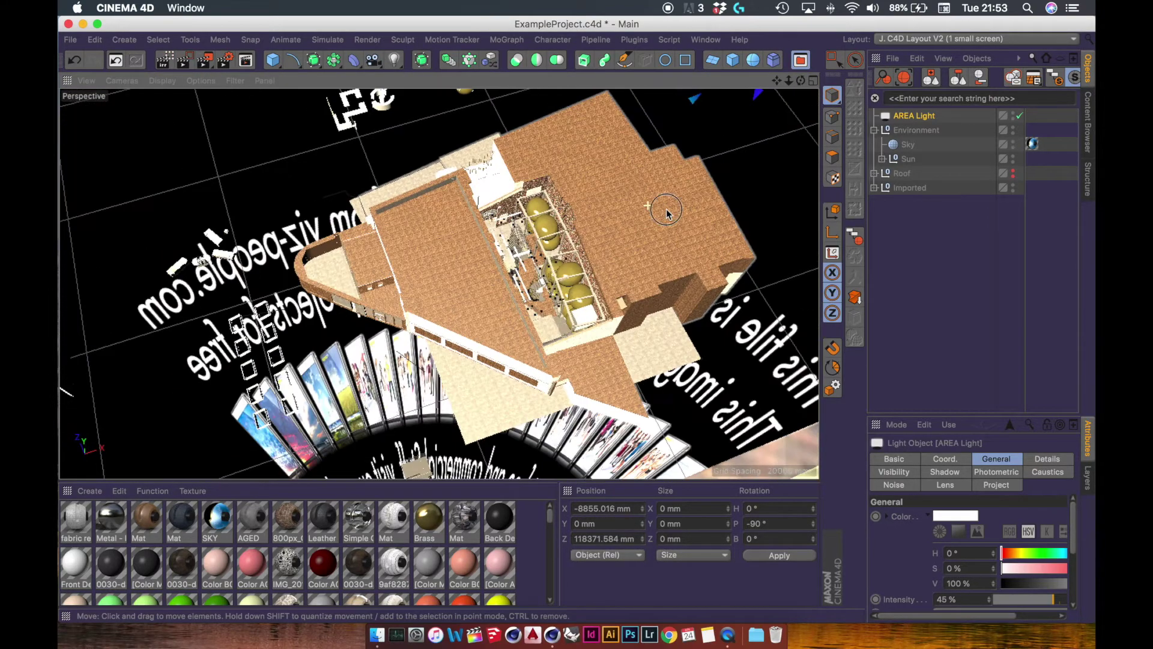
alt+drag(508, 309, 347, 455)
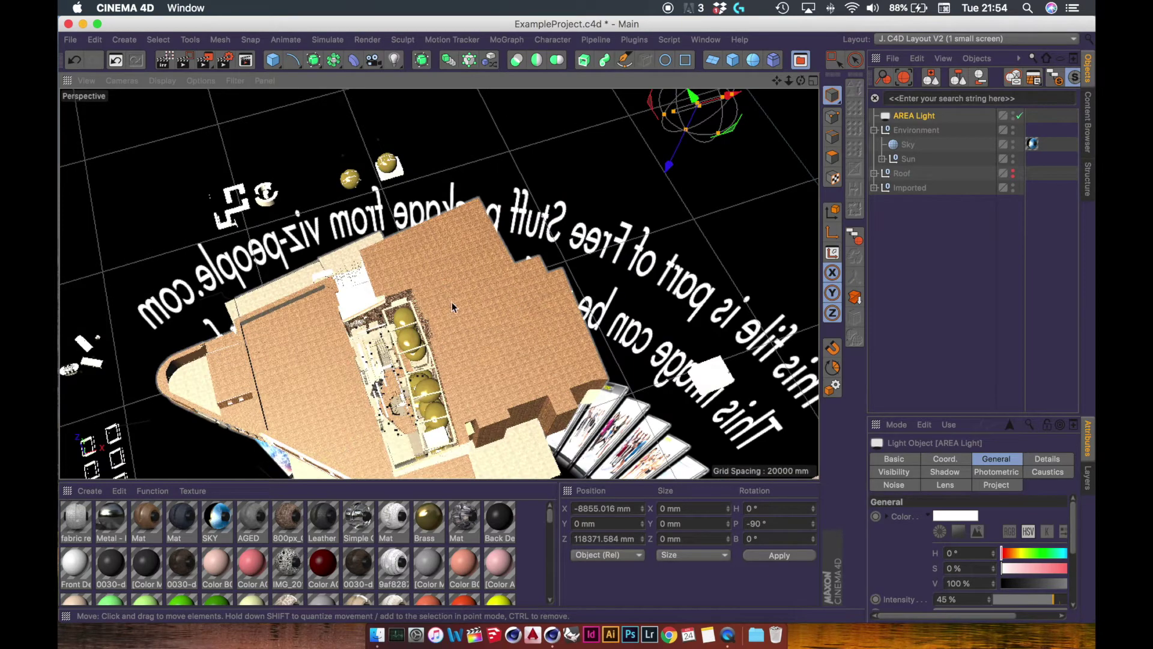
alt+drag(464, 331, 464, 331)
alt+drag(380, 392, 401, 306)
drag(614, 115, 389, 283)
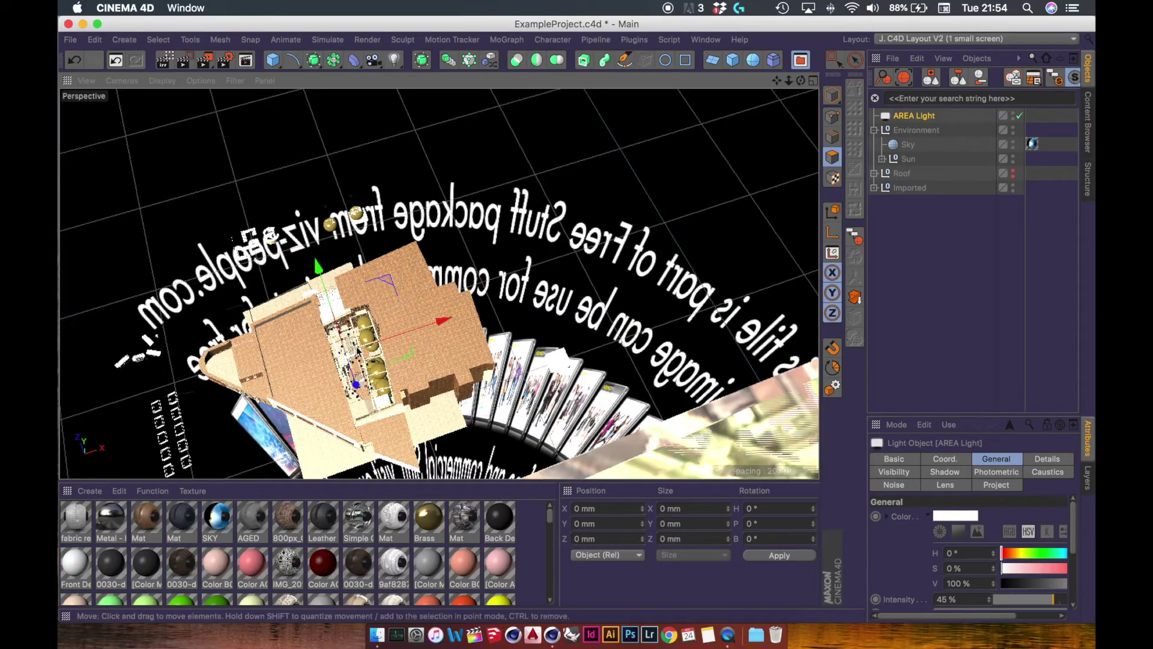
Get a close view of the open interior and display the scene with Constant Shading
alt+right_drag(342, 360, 687, 284)
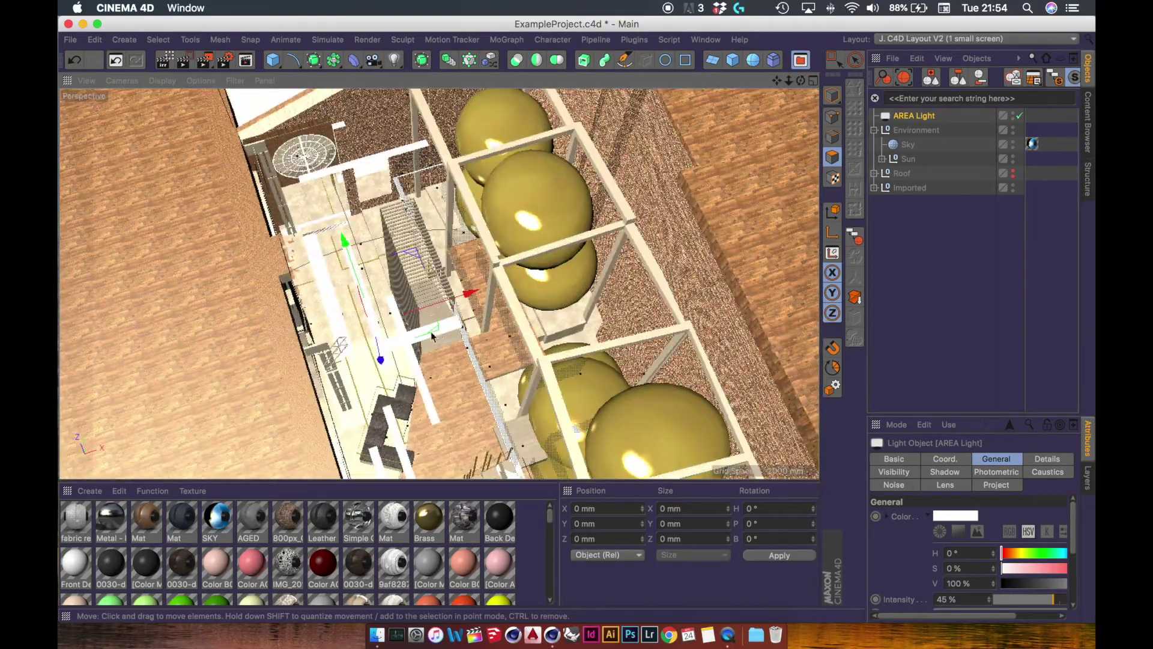
alt+drag(433, 336, 612, 342)
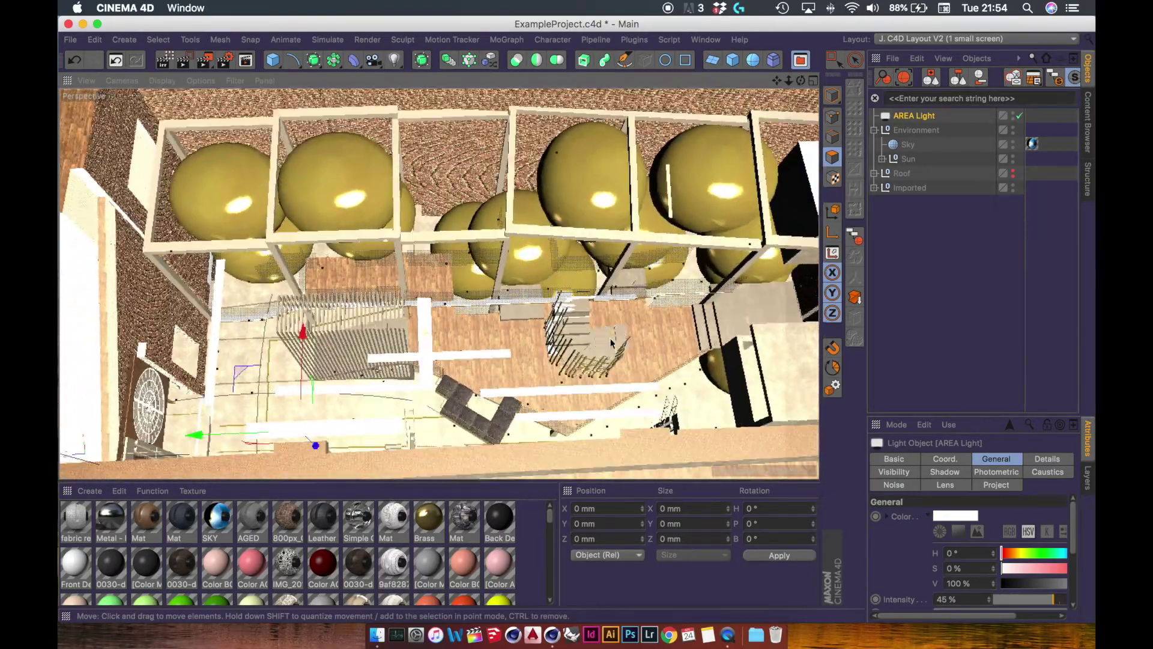
click(162, 80)
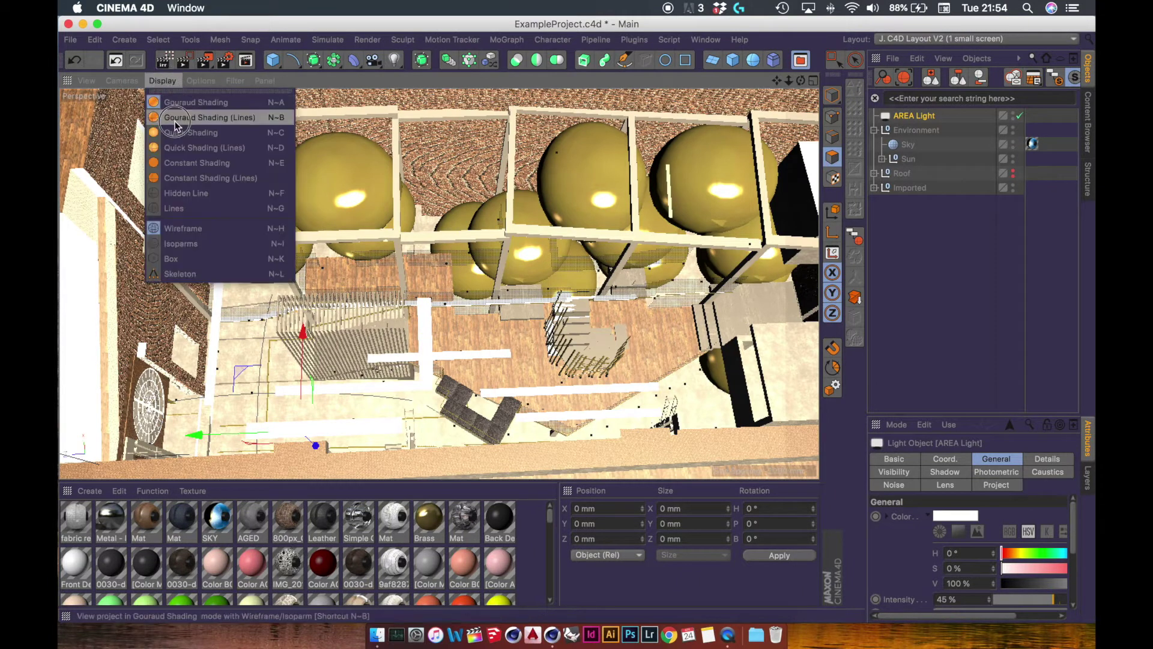
click(184, 170)
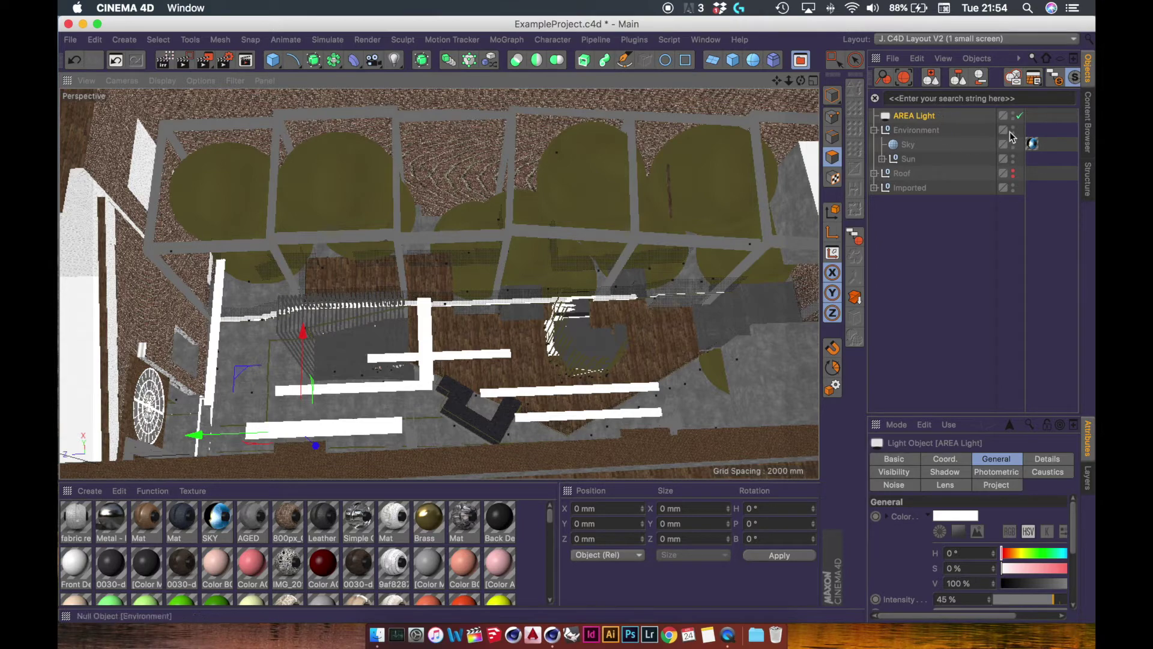
Reposition the AREA Light at the end of the interior near the round wall feature and rotate it 90°
scroll(471, 261, down, 3)
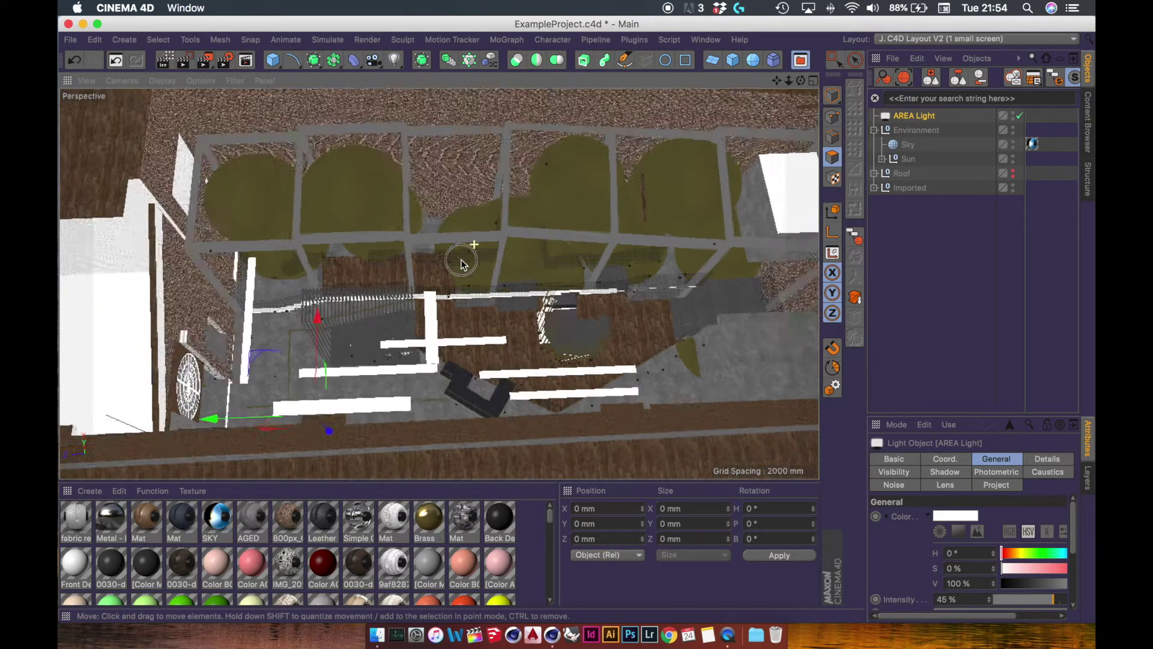
drag(332, 352, 320, 325)
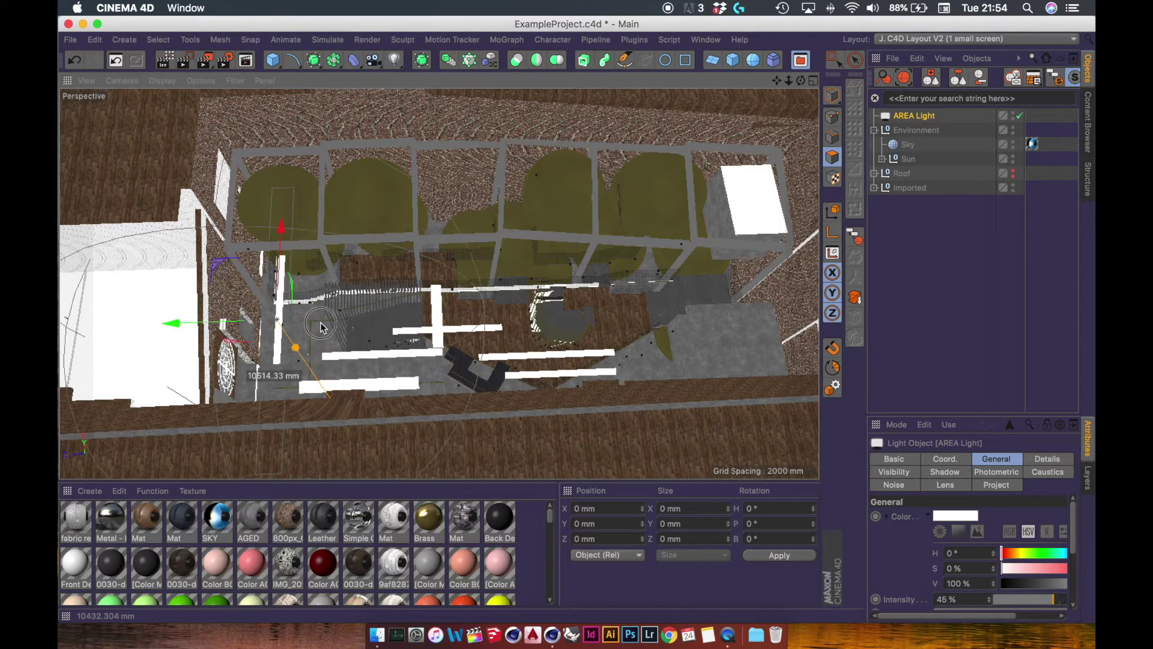
key(r)
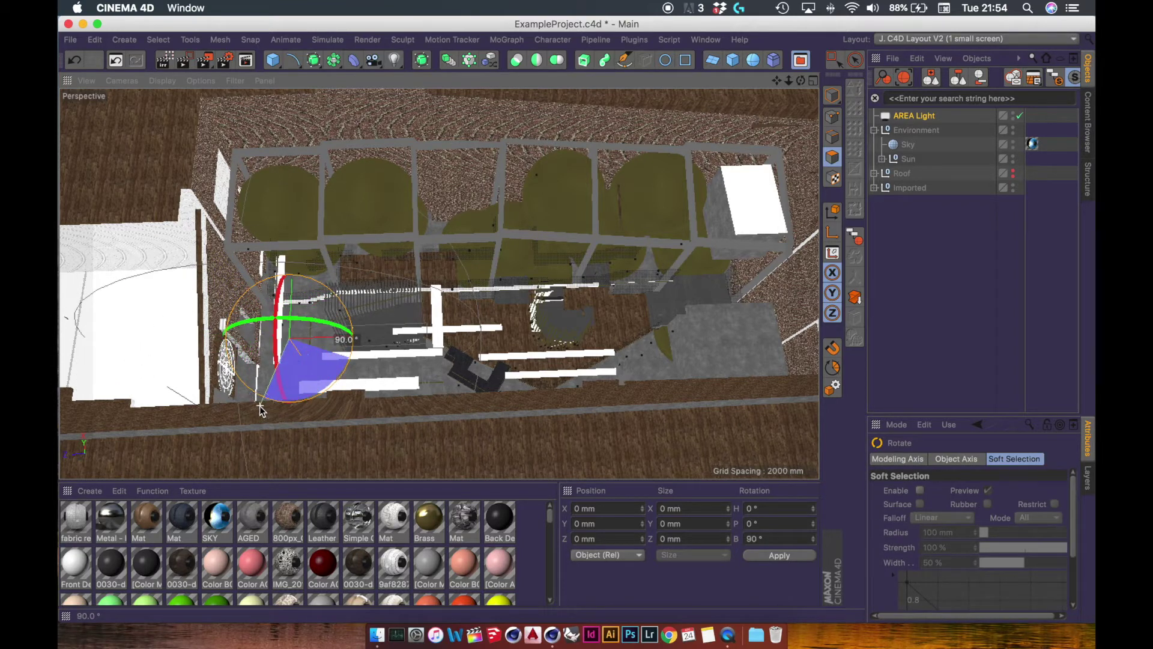
drag(261, 410, 262, 410)
Move the AREA Light along the interior to the wooden floor area between the staircase and the sofa
key(e)
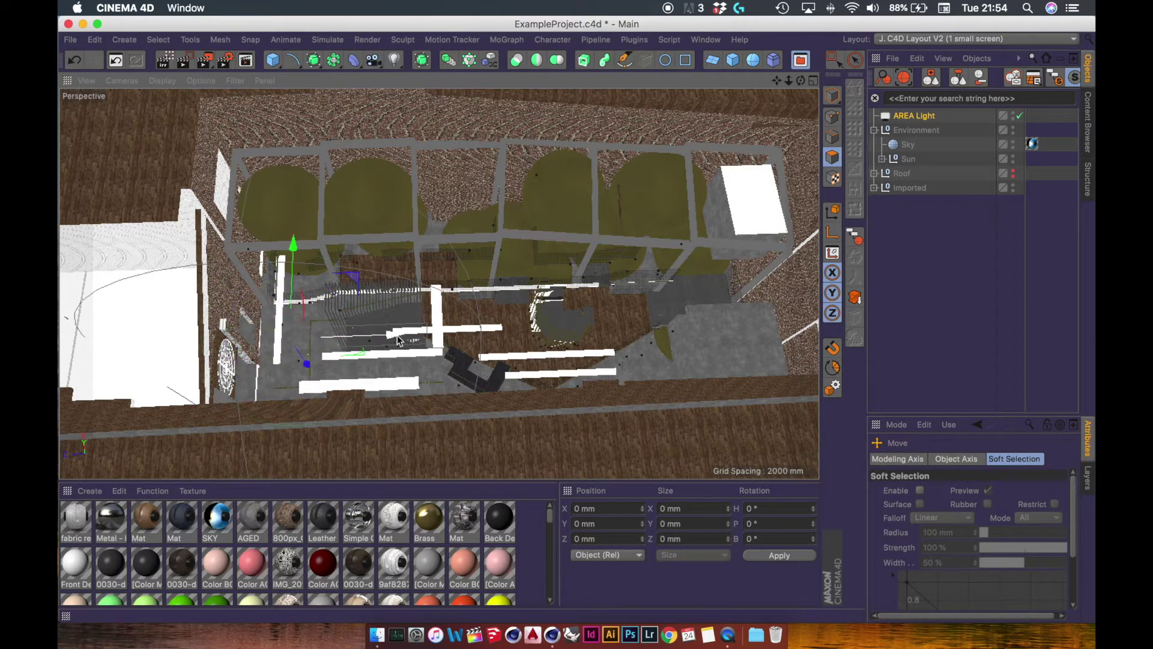
drag(463, 340, 615, 291)
scroll(468, 298, up, 8)
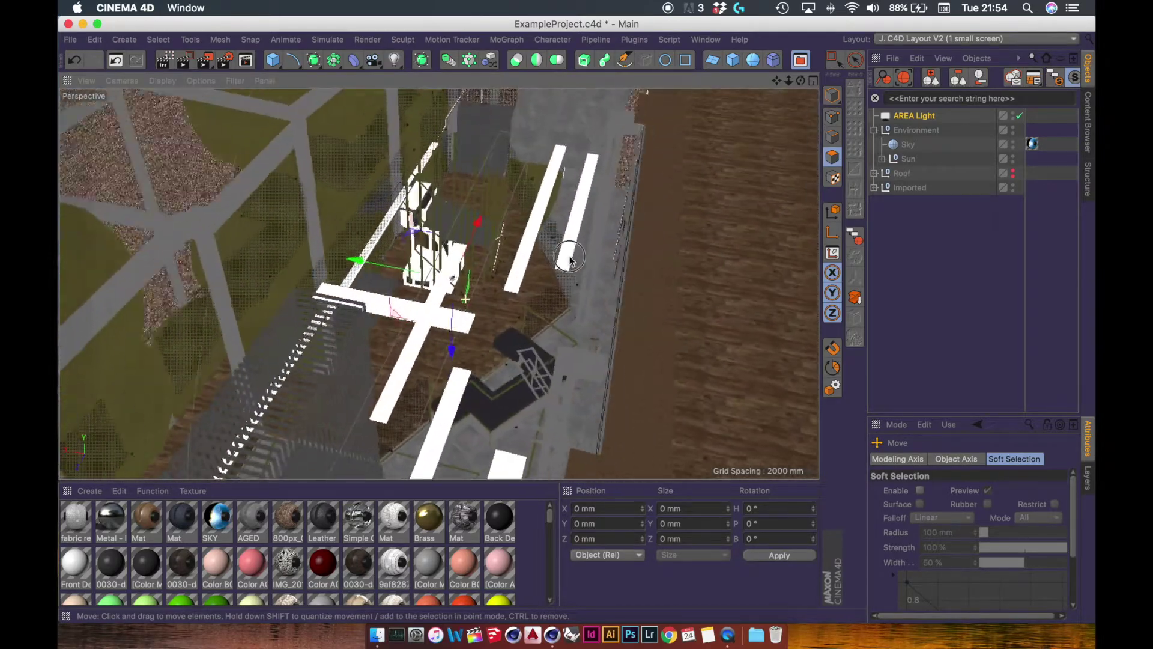
alt+drag(463, 292, 530, 188)
alt+drag(505, 333, 351, 156)
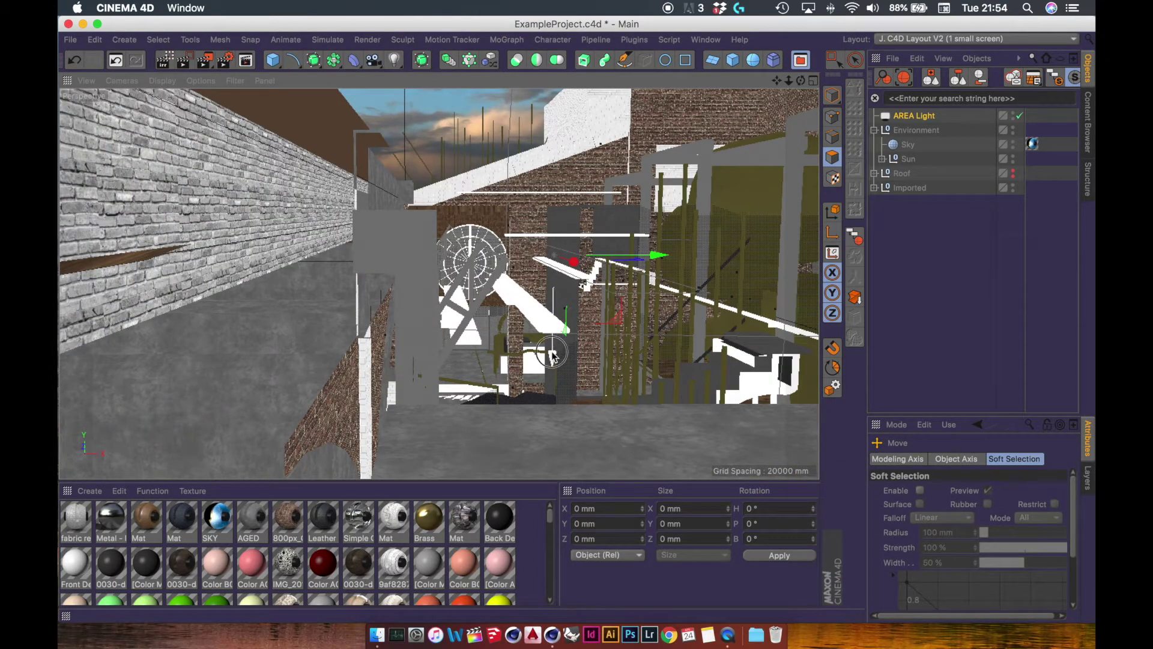
Lower the AREA Light inside the interior towards the wooden floor between the staircase and the sofa
drag(551, 355, 550, 405)
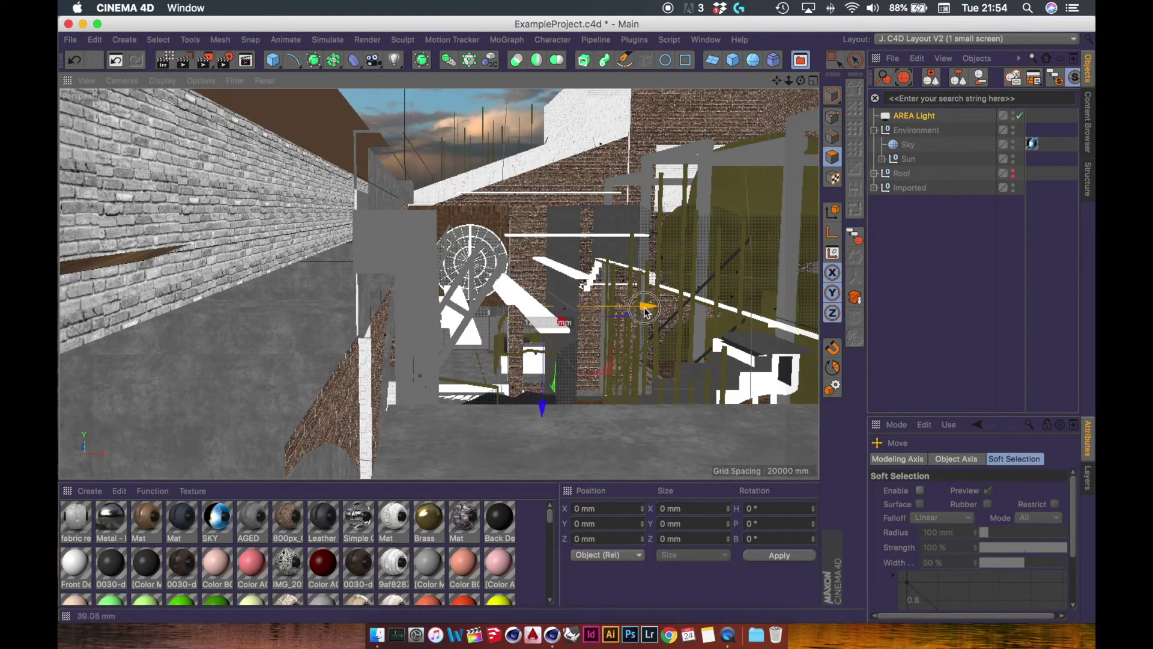
mouse_move(548, 315)
alt+mouse_down()
mouse_move(536, 317)
mouse_move(580, 368)
mouse_move(561, 330)
mouse_move(607, 294)
mouse_move(539, 316)
alt+mouse_up()
alt+drag(545, 306, 520, 265)
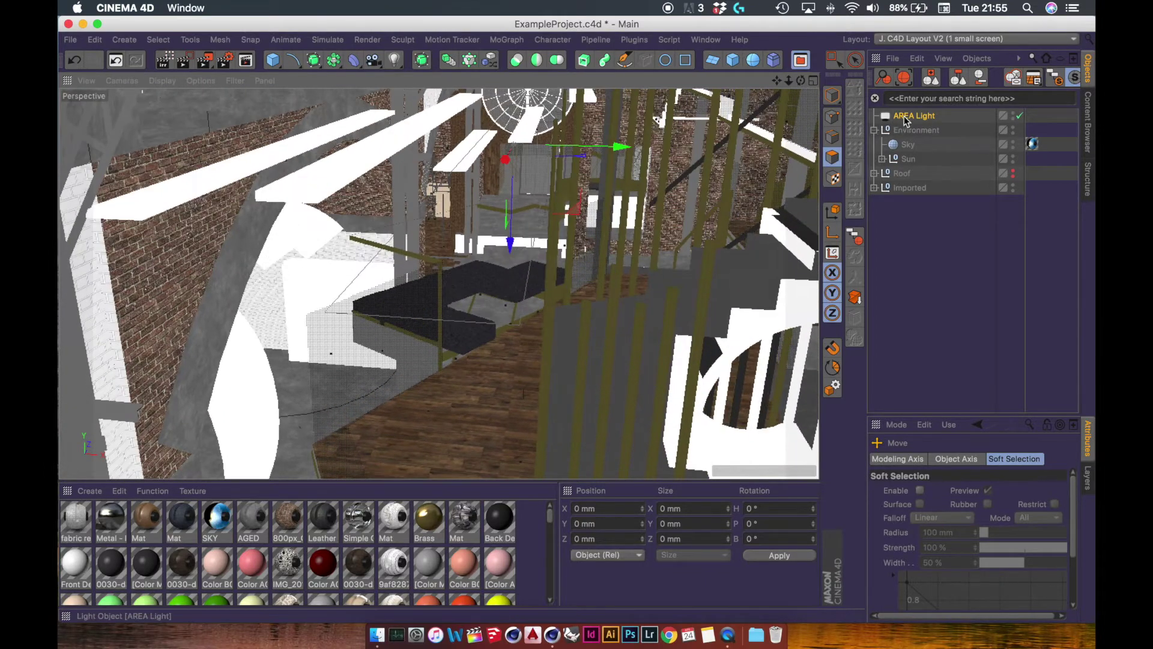
Set the AREA Light's intensity to 100%
click(904, 118)
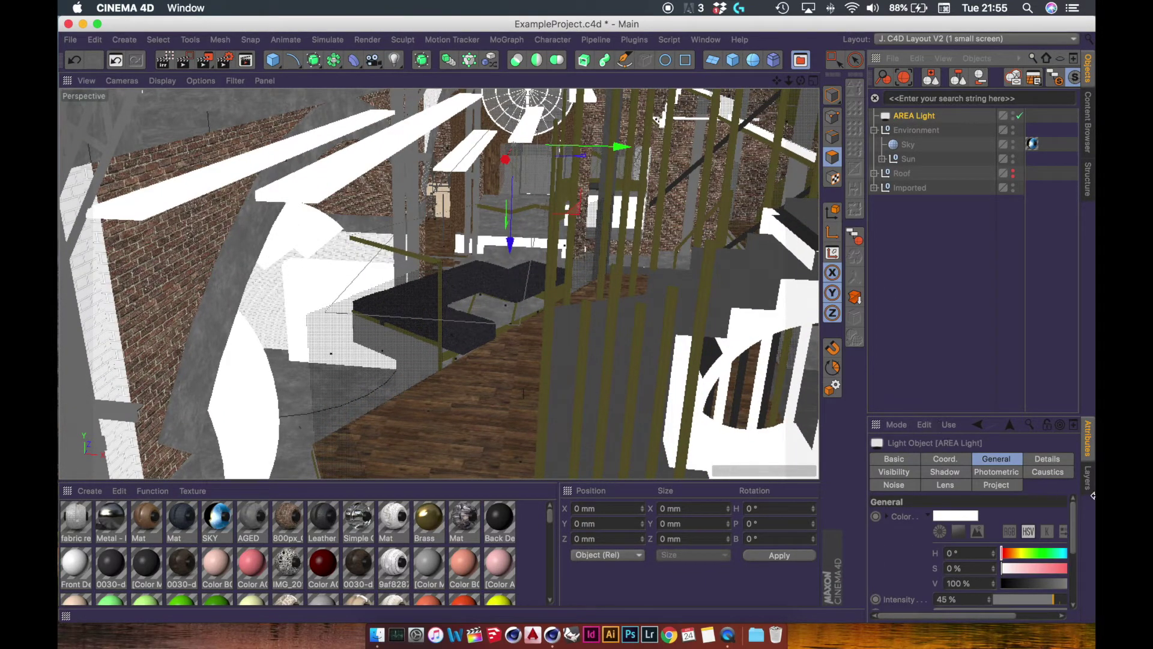
scroll(1075, 512, down, 3)
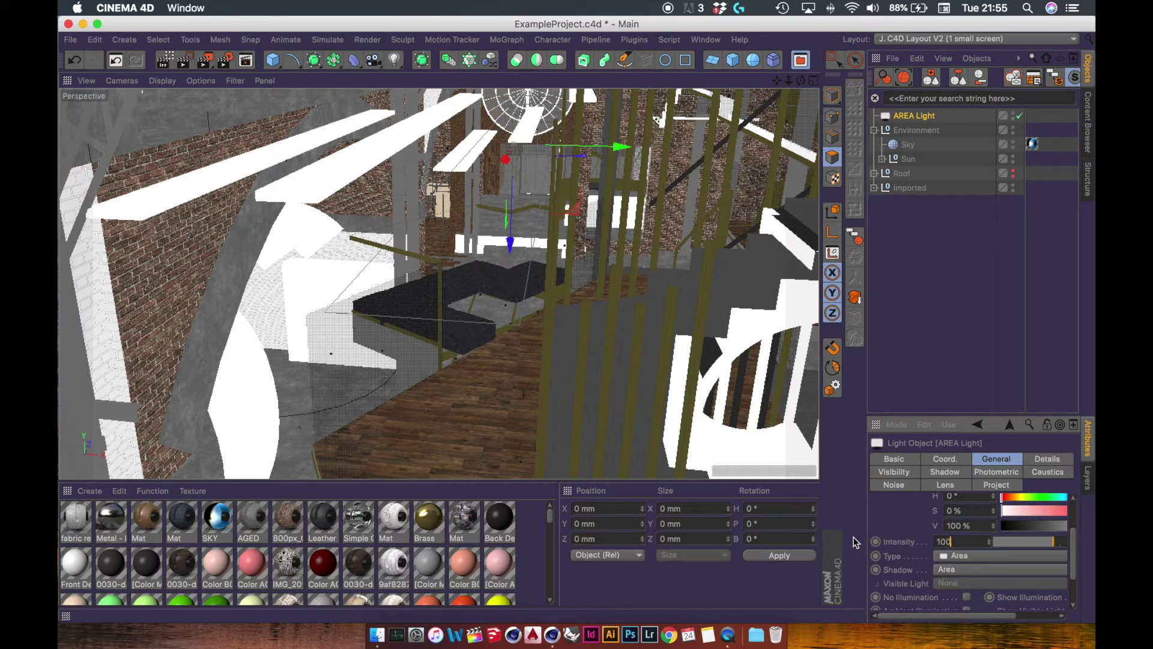
key(Return)
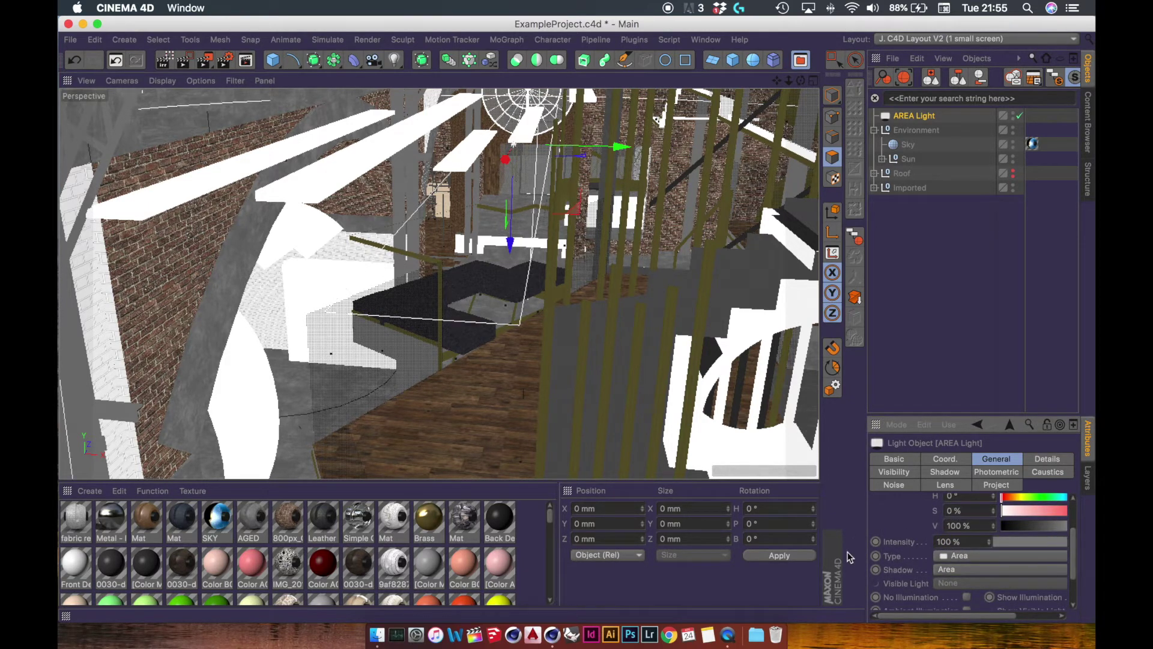
alt+middle_drag(511, 337, 523, 363)
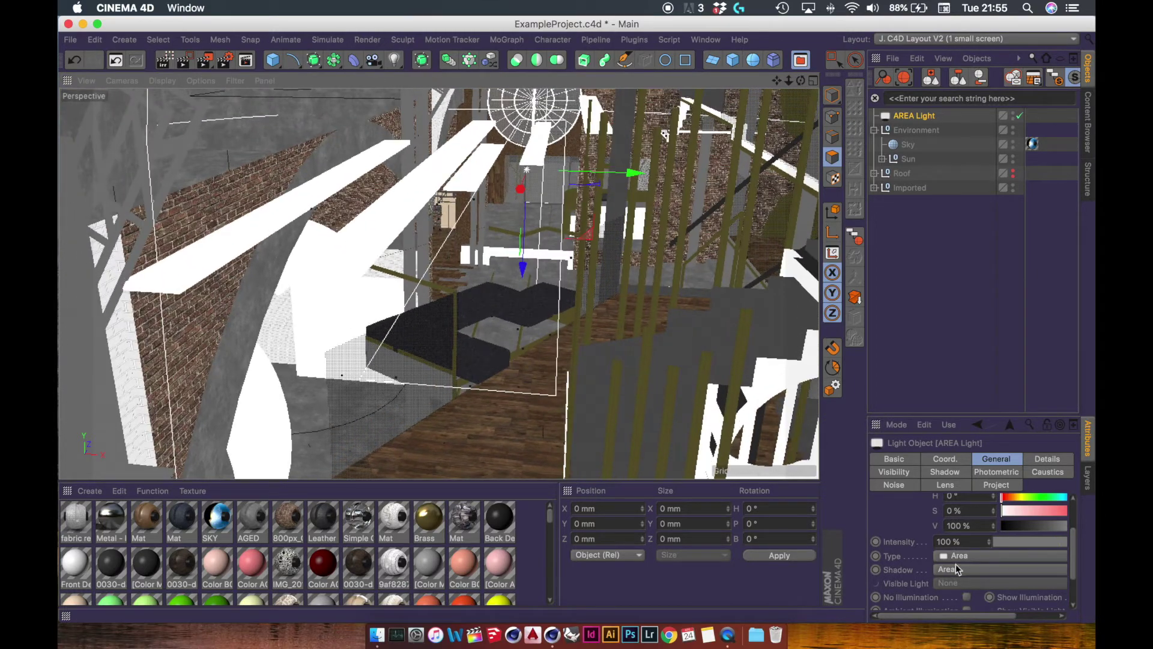
Set the AREA Light's intensity back to 45%
drag(976, 539, 800, 539)
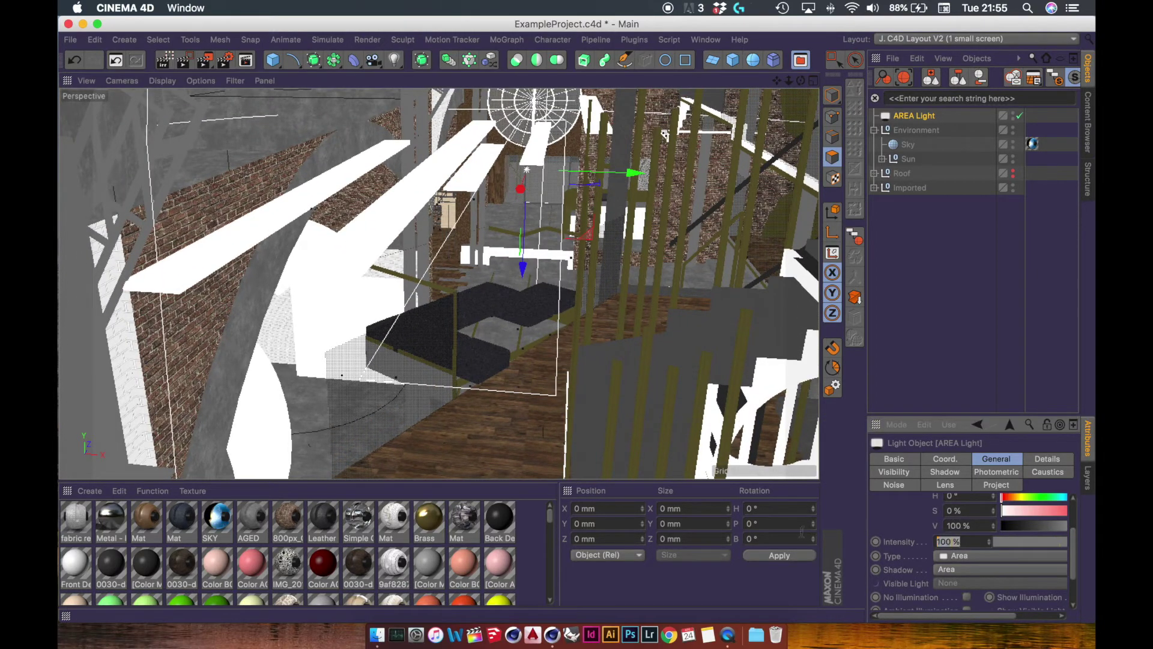
text(45)
key(Return)
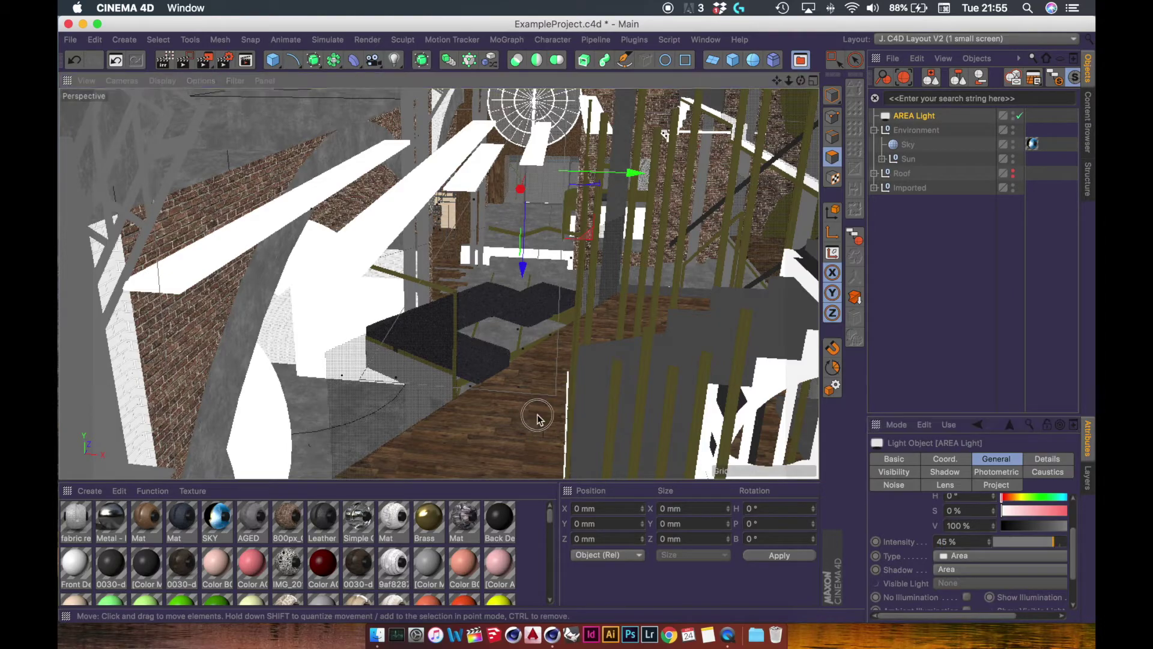
Switch to Model mode and shorten the AREA Light along the length of the interior
scroll(538, 417, down, 5)
scroll(537, 414, up, 5)
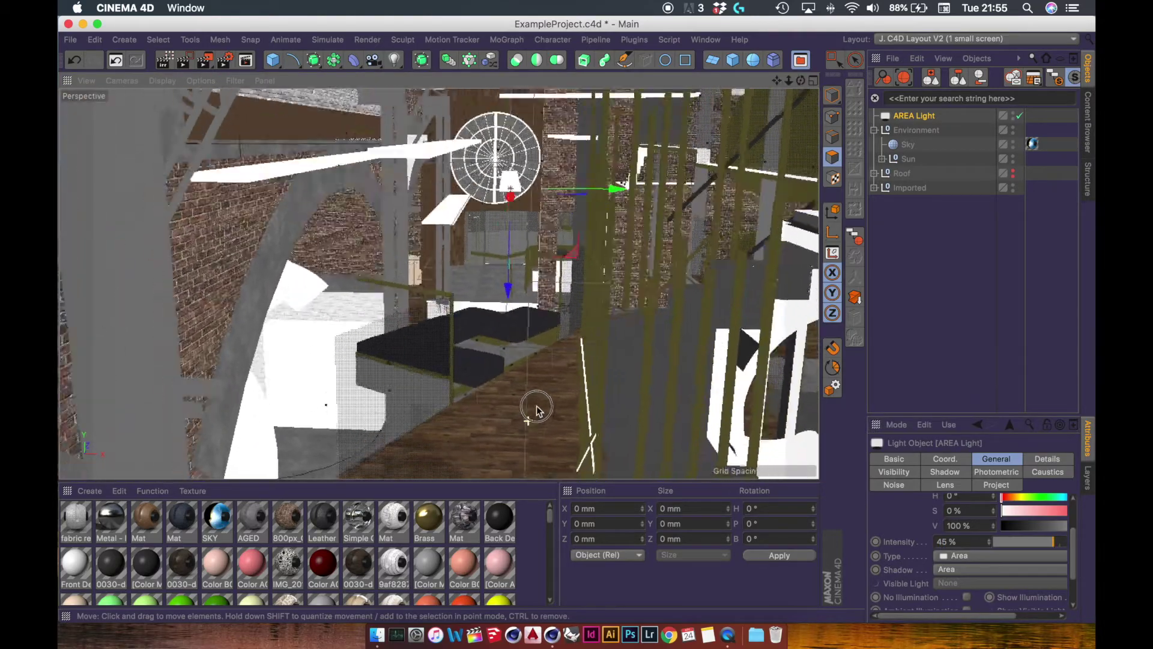
scroll(528, 420, down, 5)
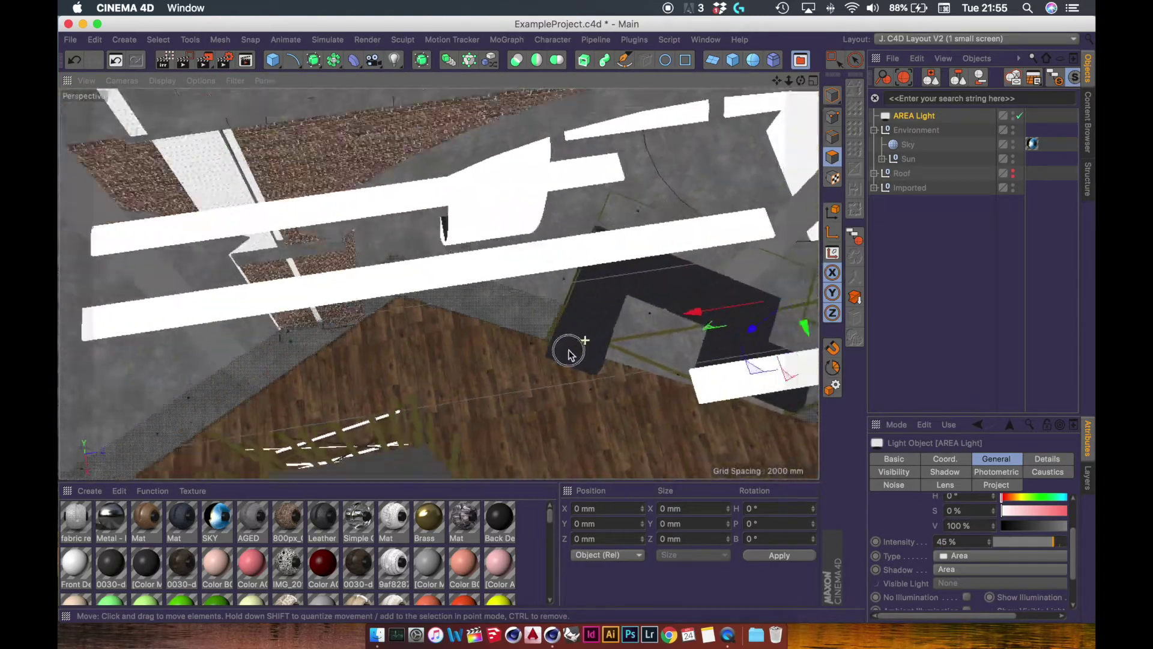
alt+middle_drag(623, 335, 369, 329)
click(918, 119)
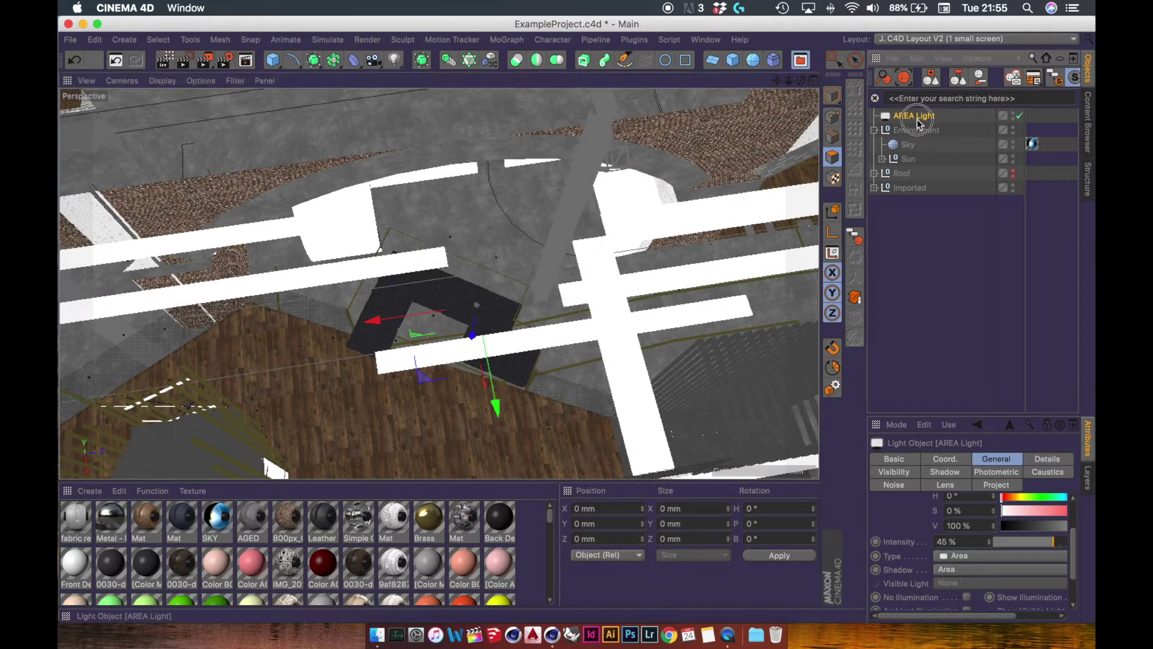
click(832, 96)
scroll(510, 322, down, 3)
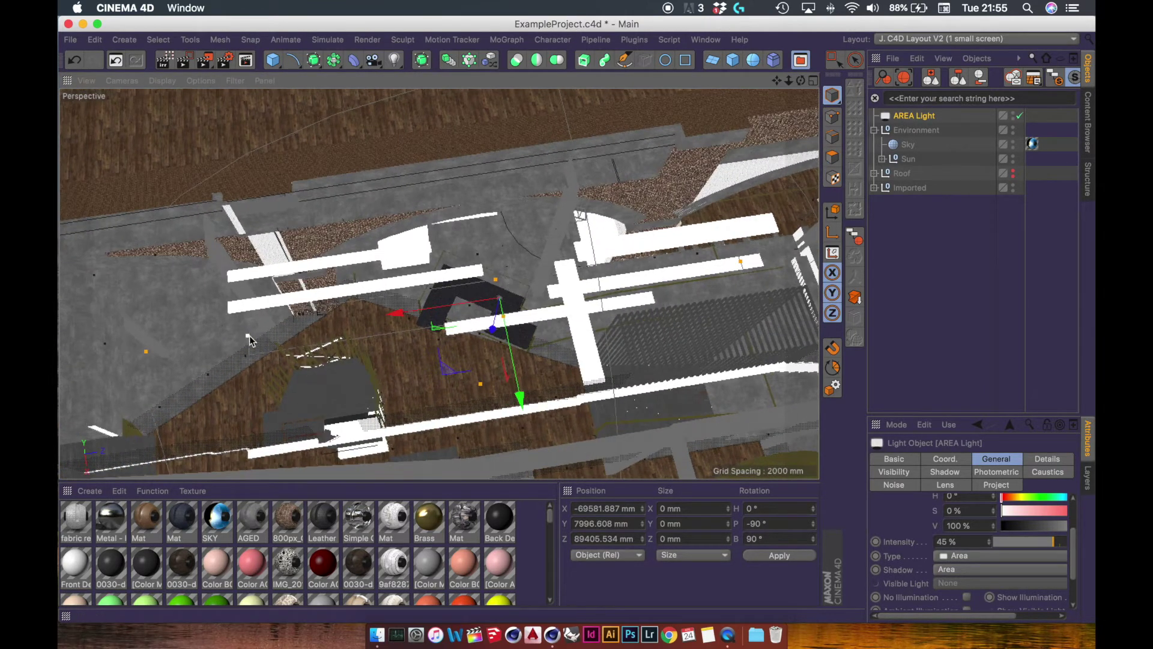
click(275, 337)
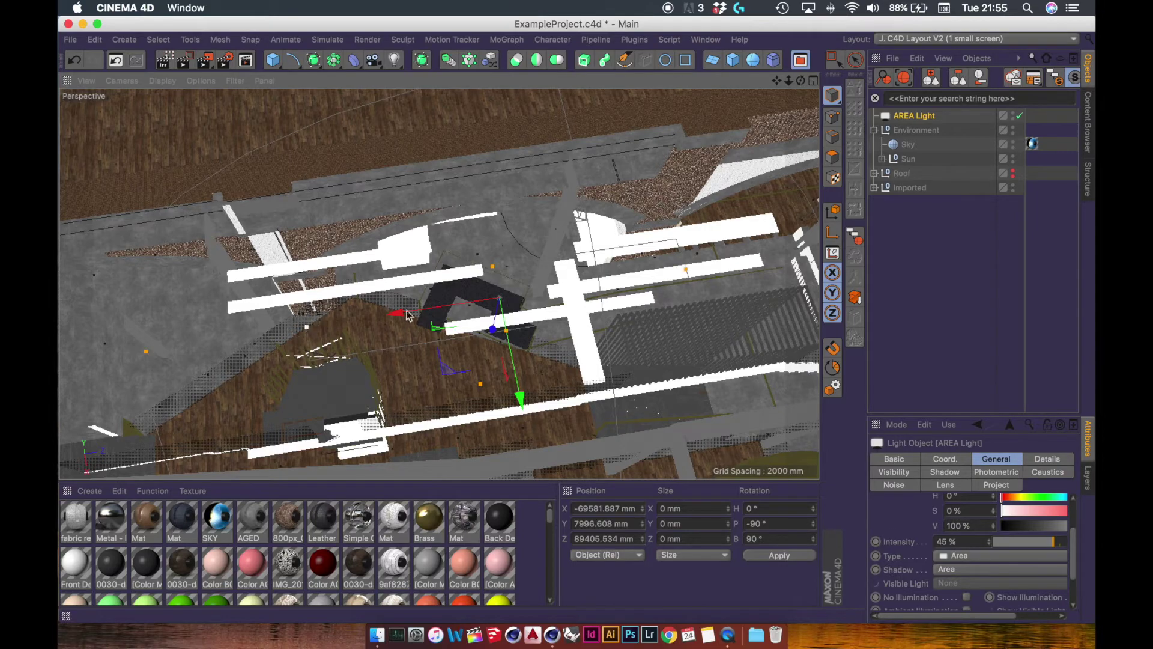
Shift the AREA Light slightly along the interior to a Z position of about 89847 mm
alt+drag(407, 315, 452, 346)
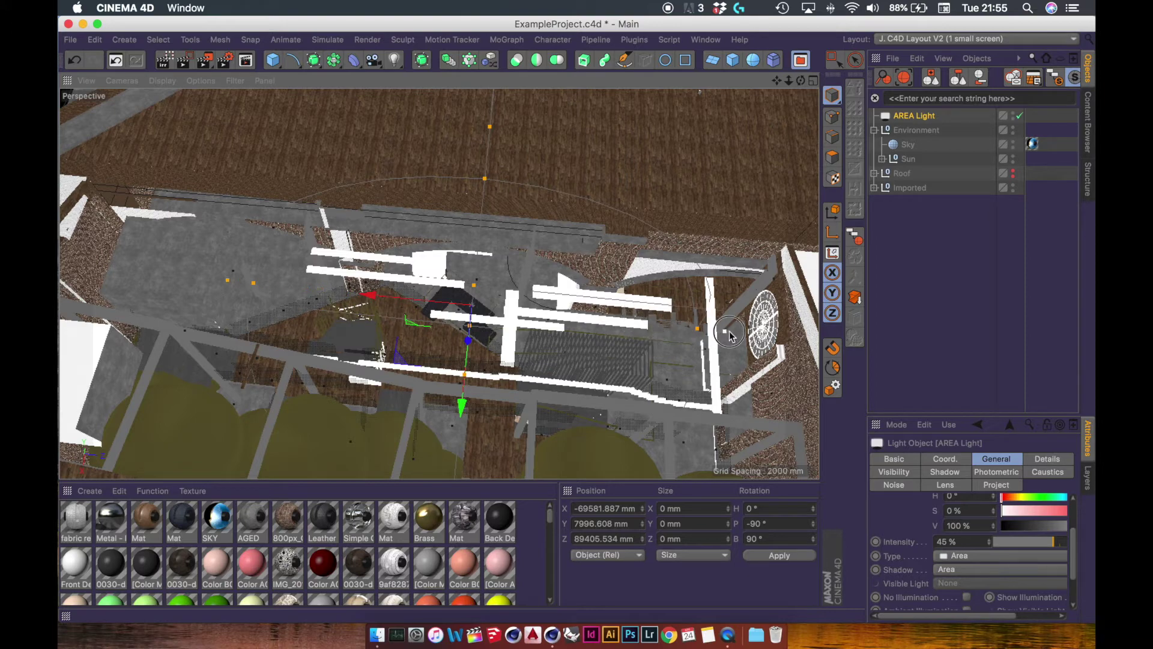
alt+drag(659, 335, 598, 363)
drag(382, 316, 369, 311)
Examine the AREA Light's placement over the staircase, sofa and wooden floor from several angles
alt+drag(369, 311, 446, 274)
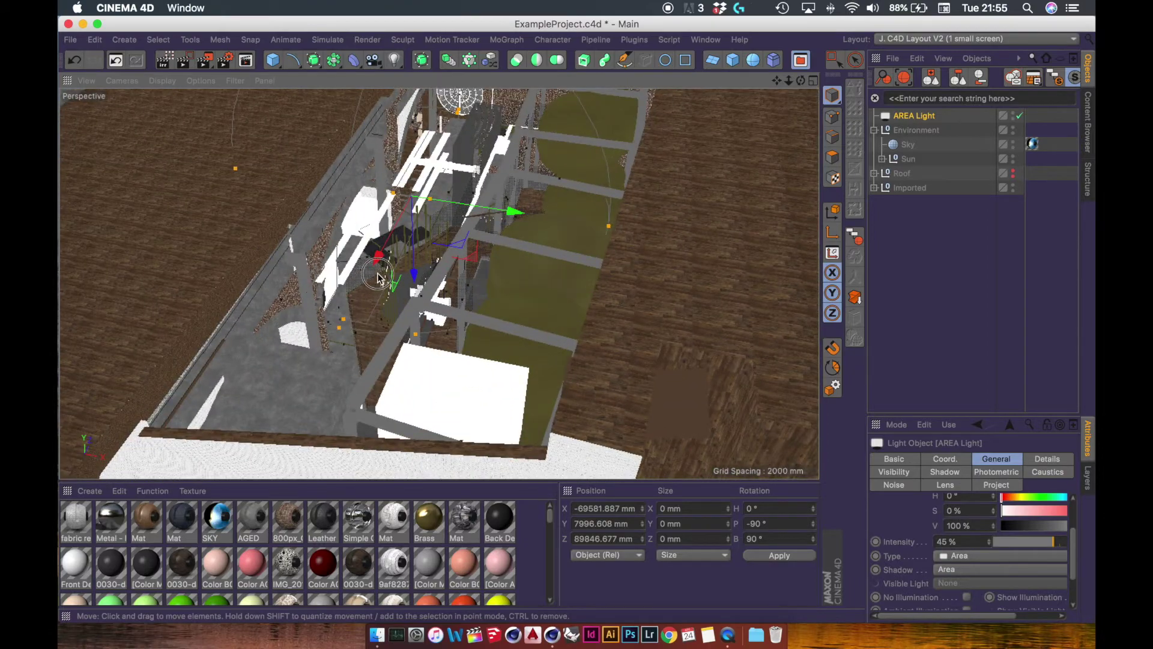
alt+right_drag(379, 277, 556, 249)
key(Return)
alt+drag(391, 265, 479, 226)
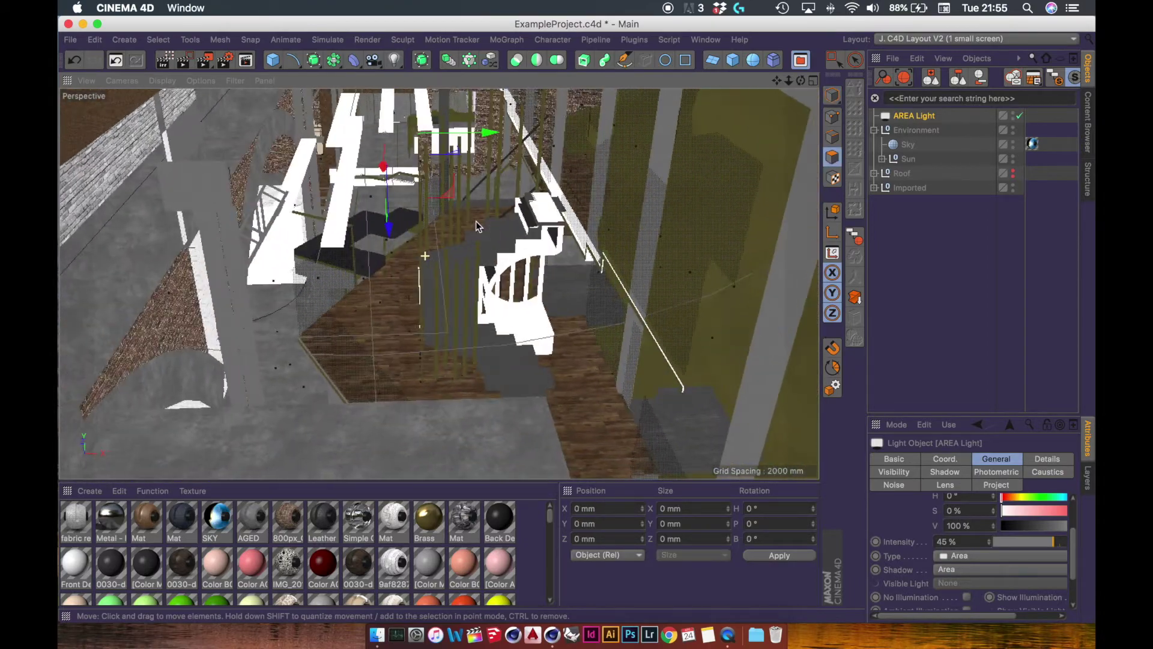
alt+middle_drag(476, 222, 484, 295)
alt+right_drag(484, 296, 399, 314)
alt+drag(399, 314, 405, 308)
alt+right_drag(405, 308, 385, 314)
alt+drag(440, 284, 435, 200)
alt+drag(430, 250, 295, 299)
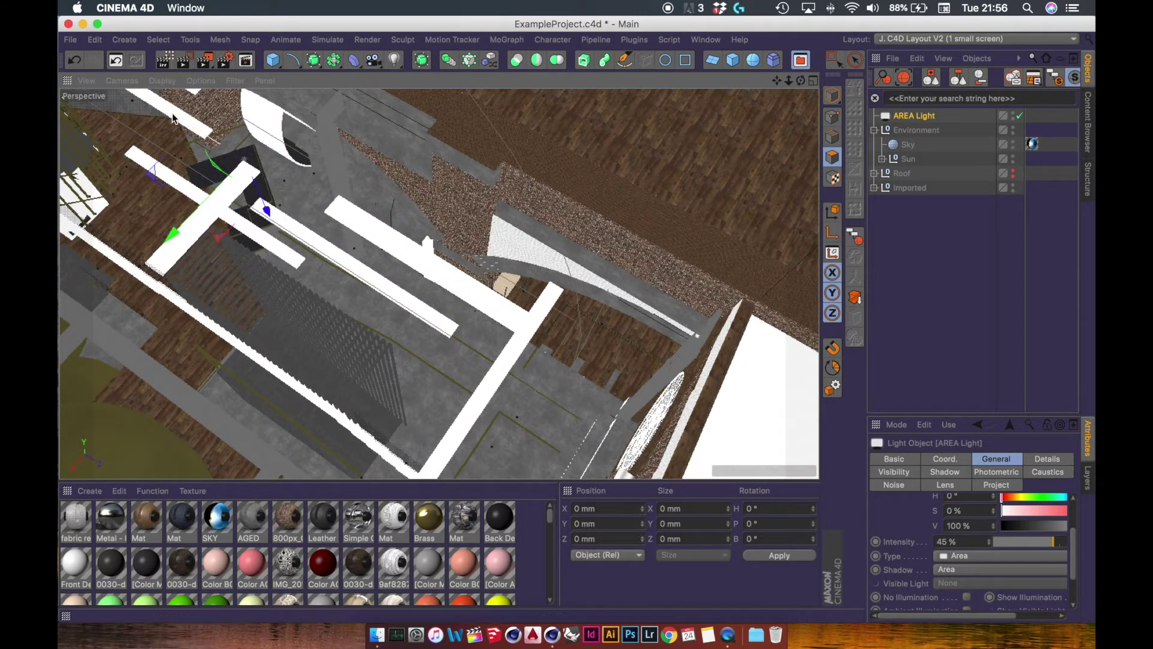
Copy the AREA Light along the interior towards the round wall feature and lower the copy to a Y position of about 5502 mm
drag(204, 149, 609, 239)
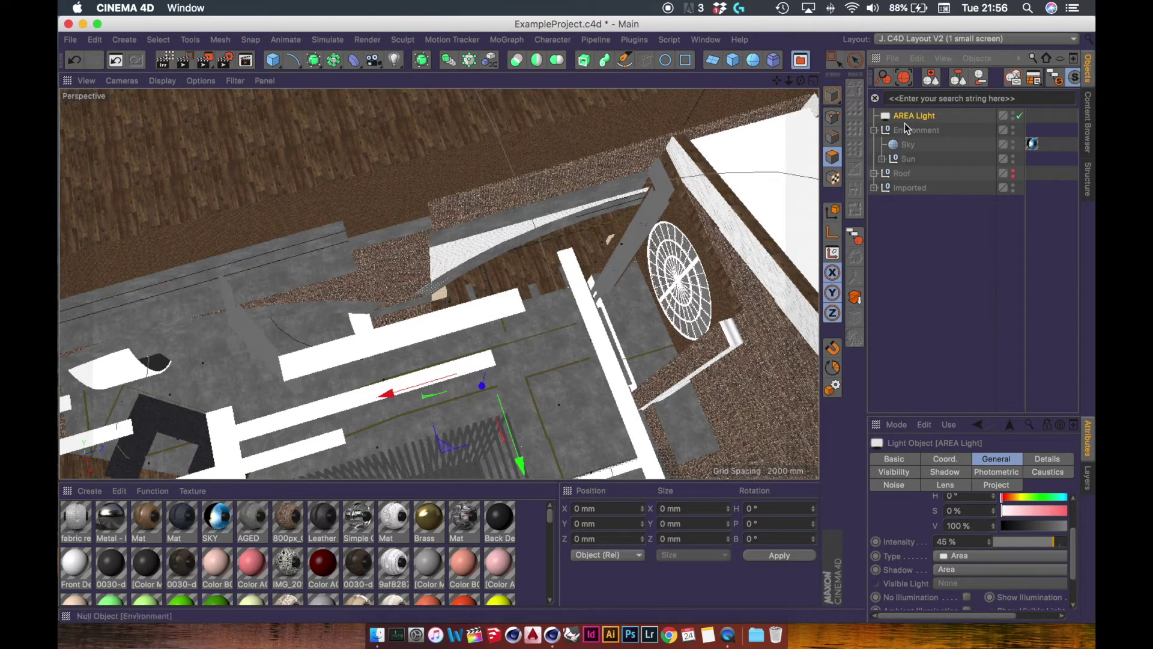
key(super+z)
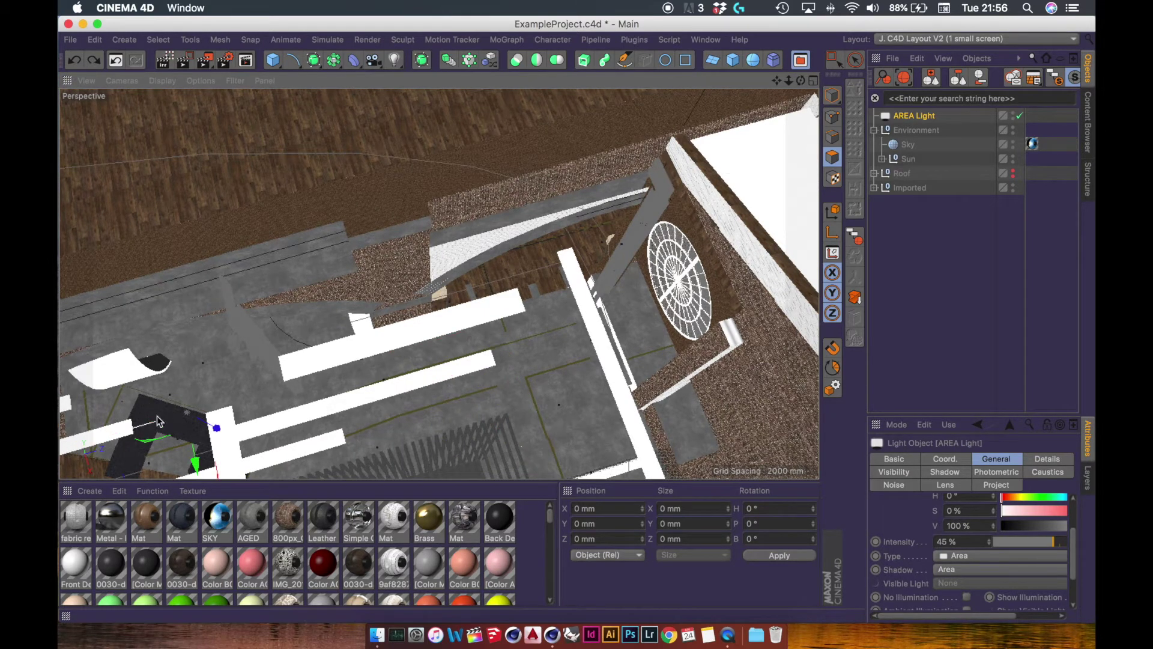
alt+middle_drag(141, 403, 419, 235)
ctrl+drag(280, 278, 596, 192)
alt+middle_drag(710, 187, 511, 215)
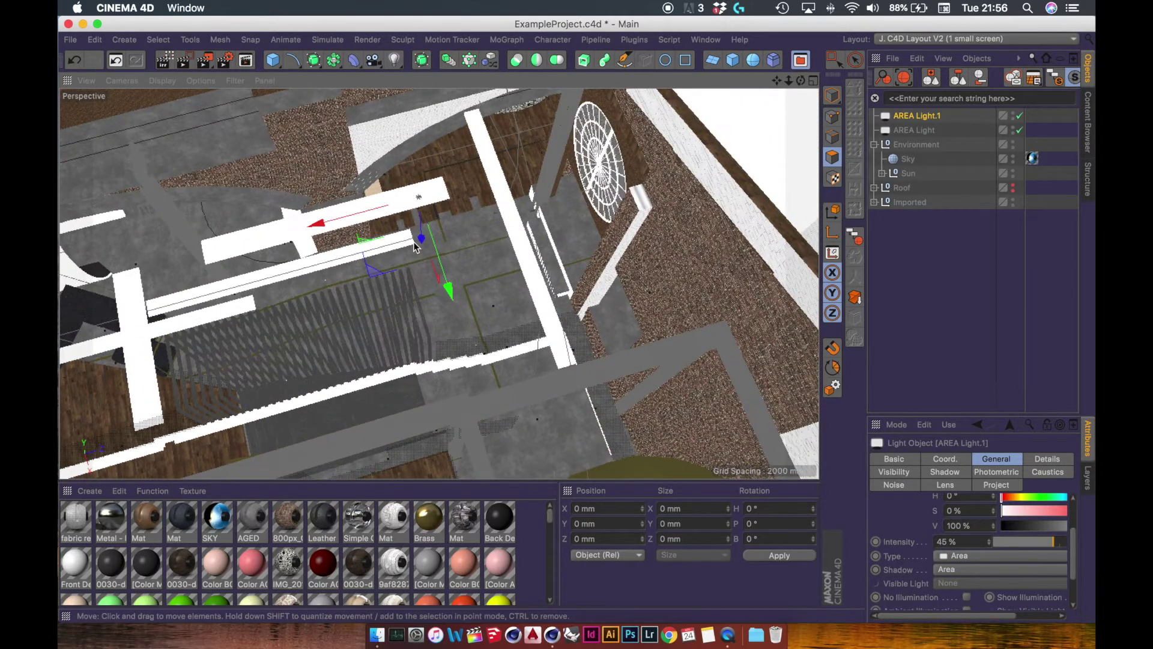
drag(414, 246, 420, 311)
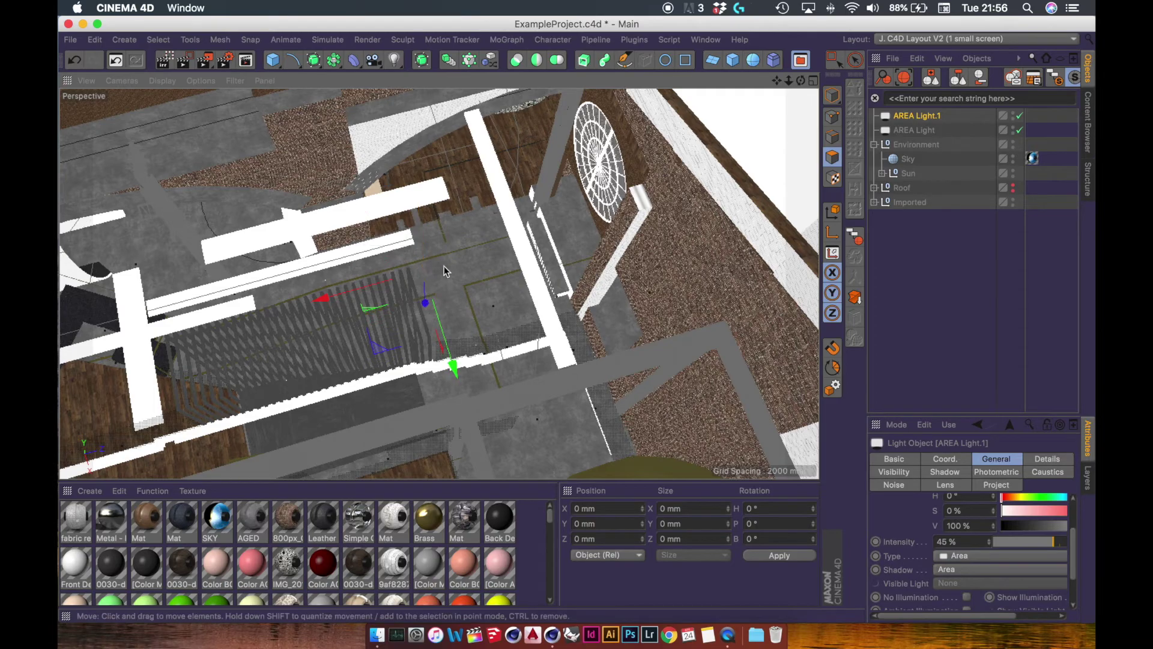
mouse_move(446, 271)
alt+mouse_down()
mouse_move(623, 195)
mouse_move(607, 171)
mouse_move(553, 229)
mouse_move(526, 226)
mouse_move(401, 324)
mouse_move(270, 358)
mouse_move(469, 229)
mouse_move(439, 287)
mouse_move(456, 277)
alt+mouse_up()
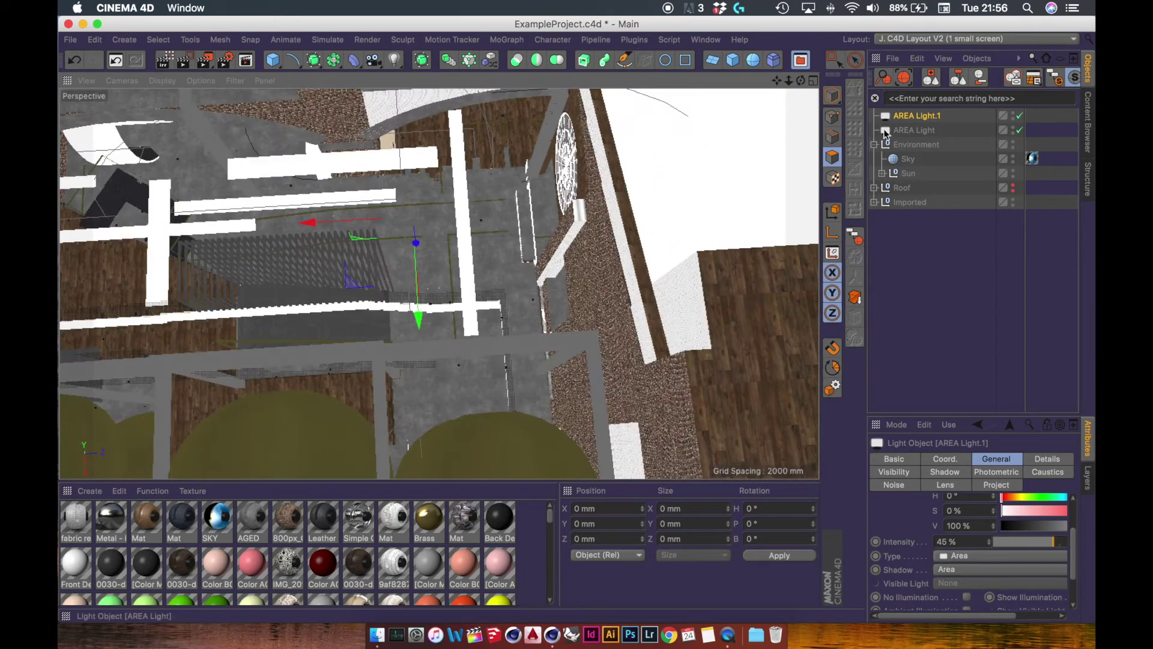
Widen the object list and attributes area and view the copied AREA Light from inside the interior
click(833, 94)
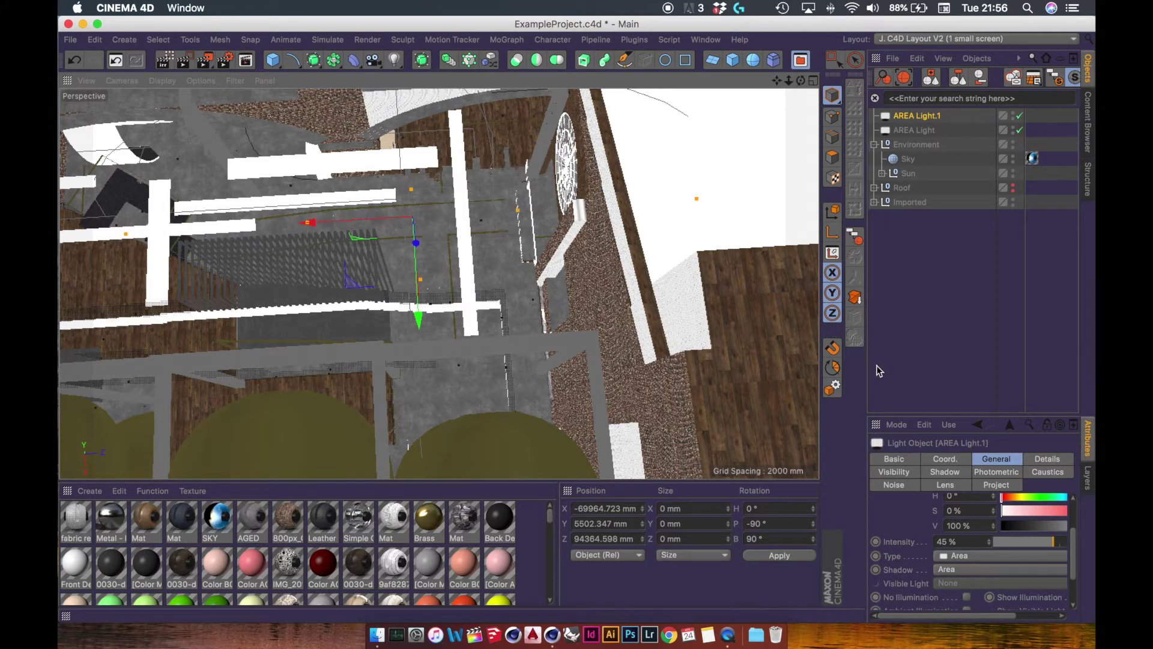
drag(869, 355, 823, 357)
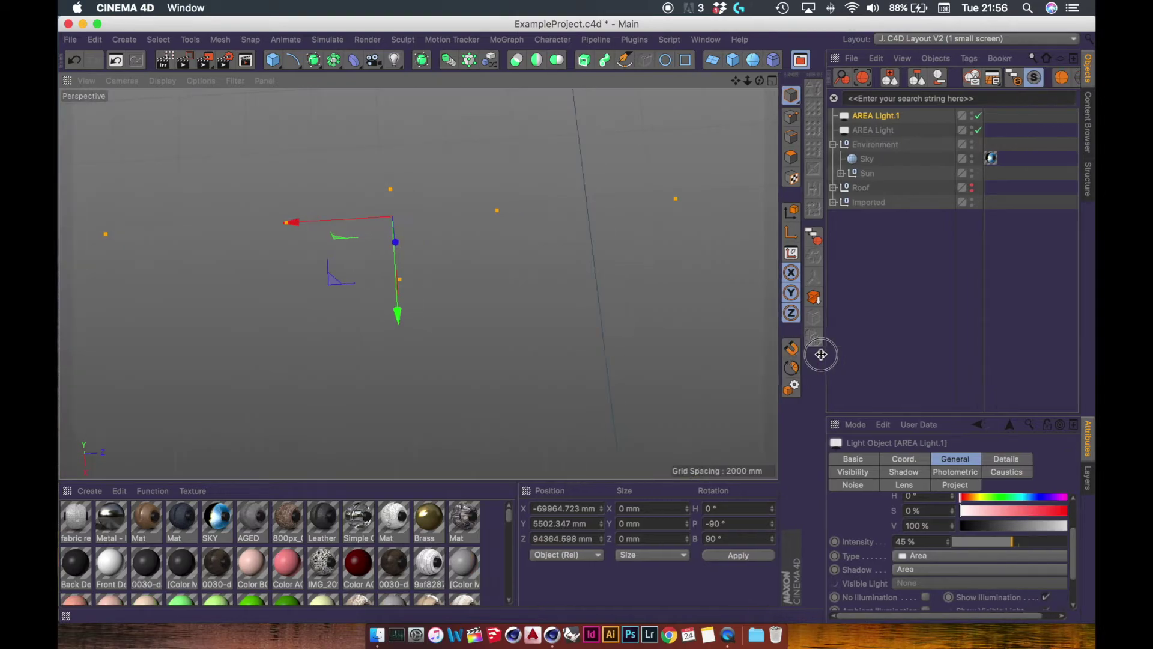
click(786, 157)
scroll(399, 257, up, 10)
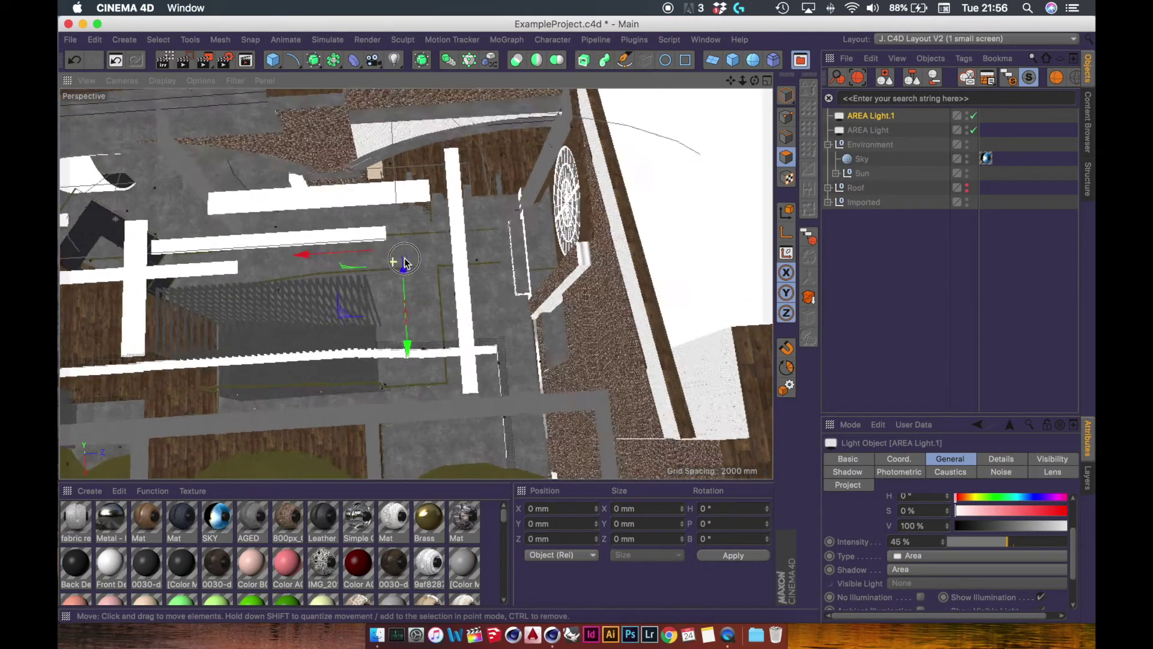
alt+drag(546, 226, 454, 316)
alt+drag(476, 180, 525, 210)
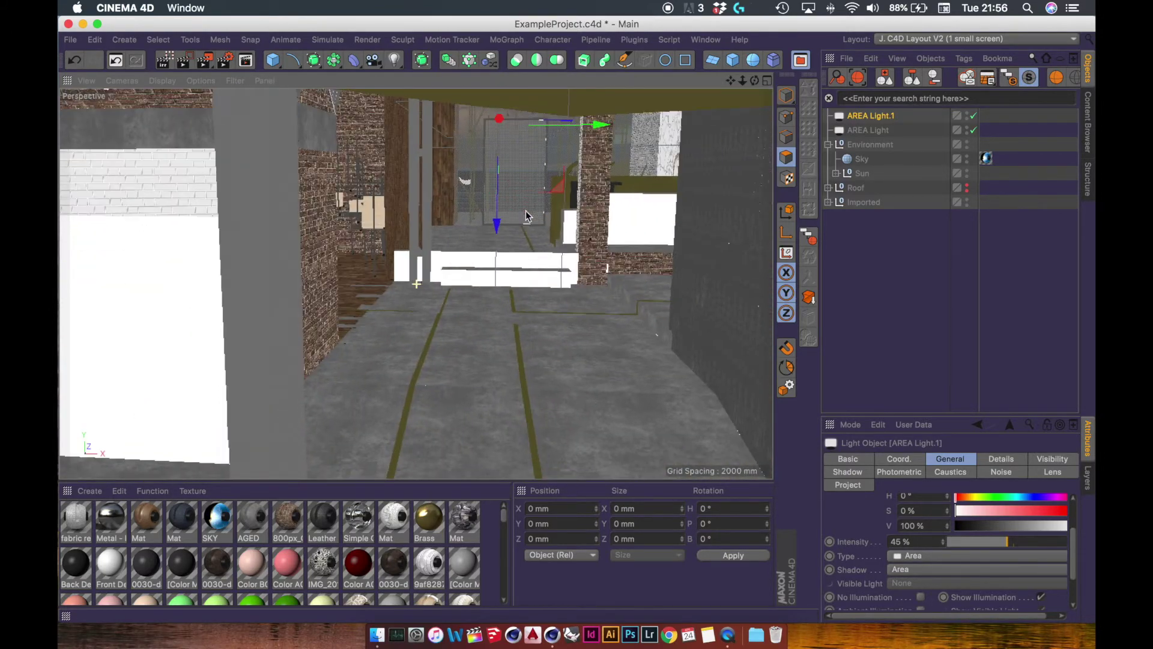
Set the intensity of AREA Light and AREA Light.1 together to 100%, leaving both lights deselected
shift+click(870, 131)
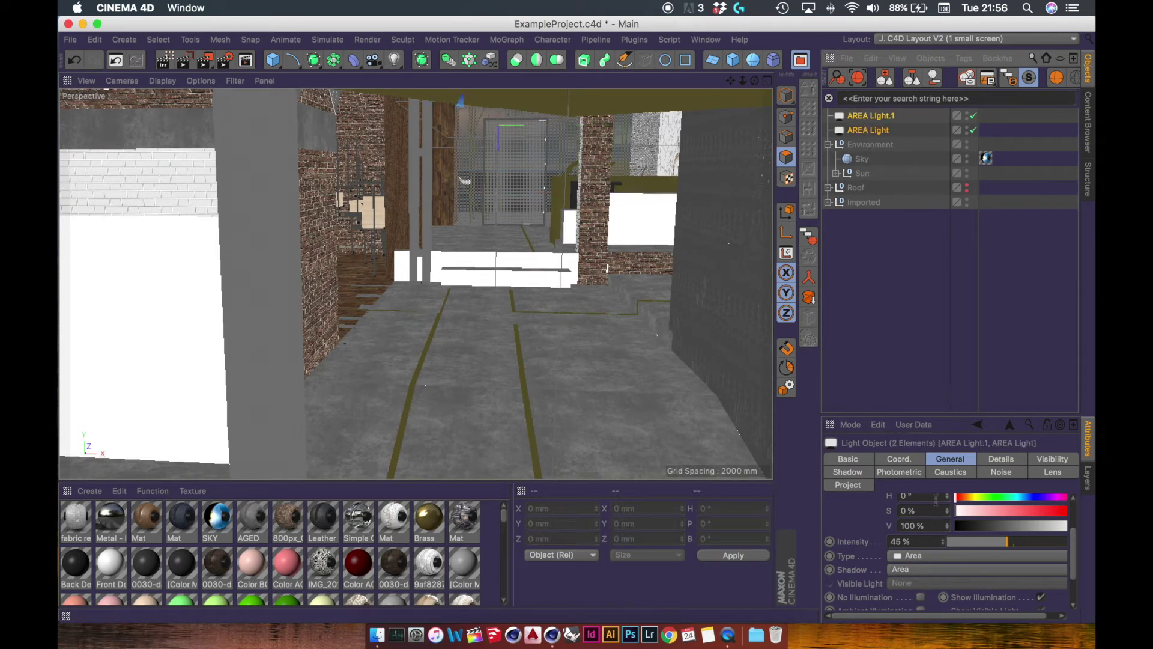
drag(922, 543, 821, 539)
text(100)
key(Return)
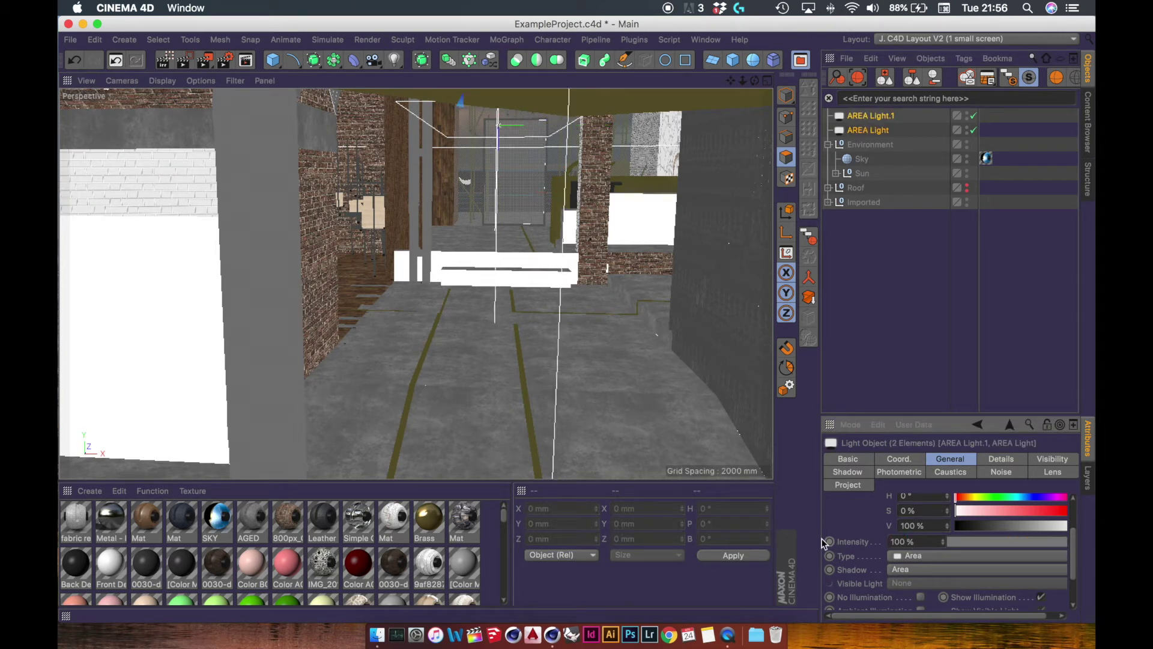
click(908, 342)
Move the large wood-textured polygon object out of the Imported group to the top level and hide it in the editor and renderer
alt+drag(463, 368, 711, 114)
click(779, 98)
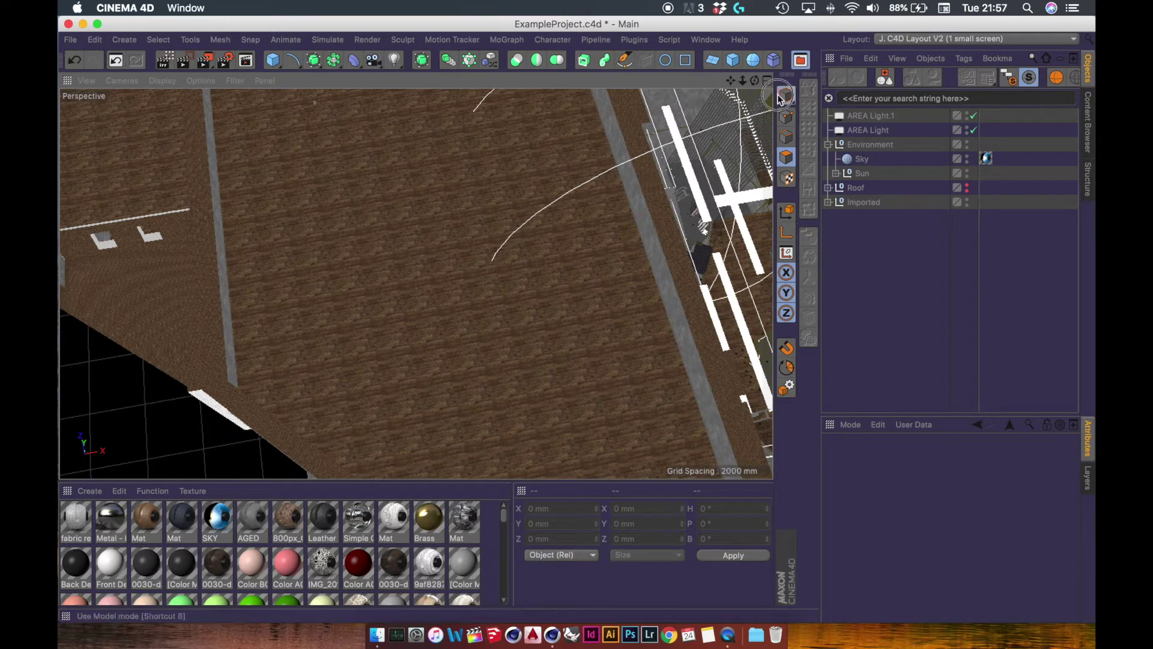
click(462, 176)
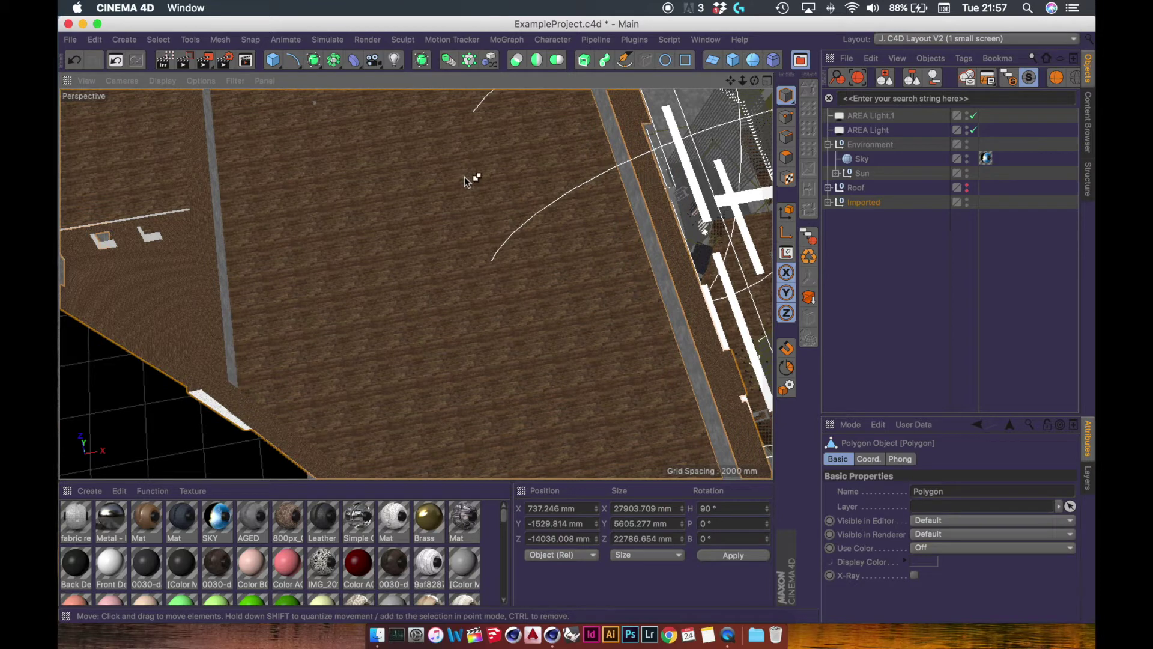
key(Delete)
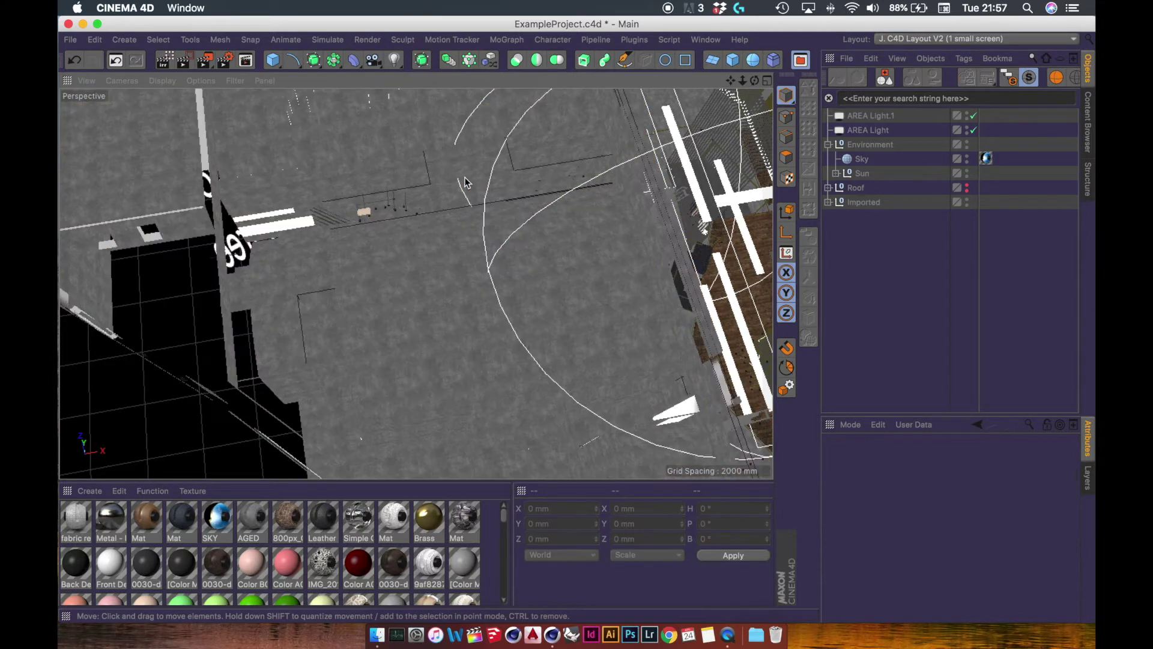
key(super+v)
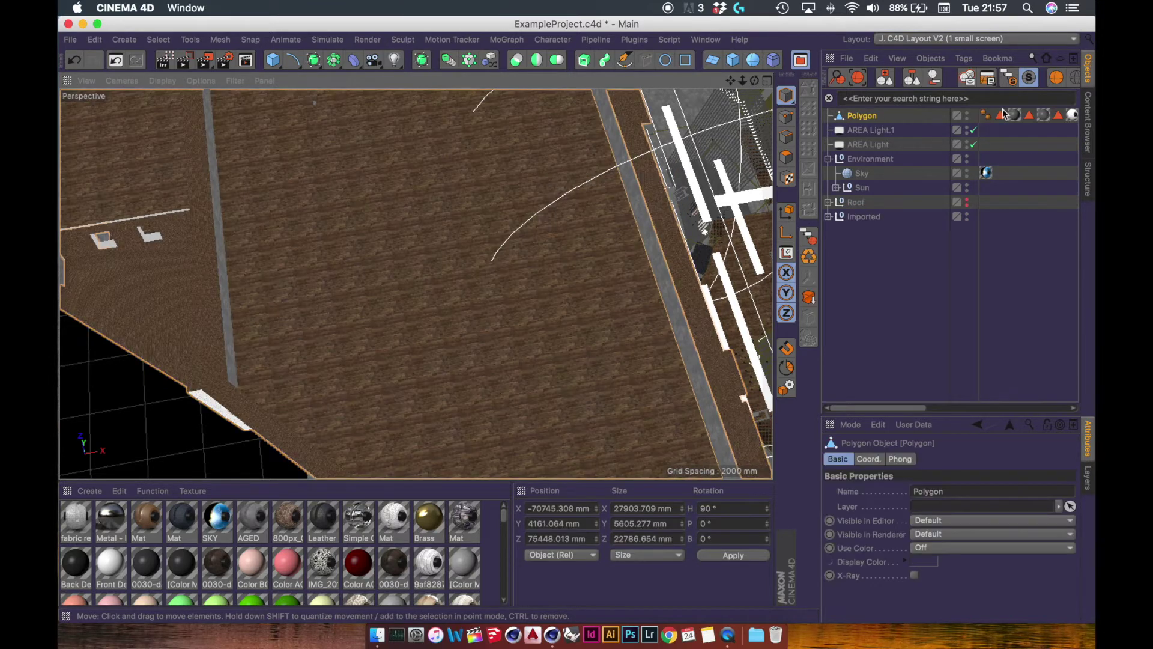
click(968, 117)
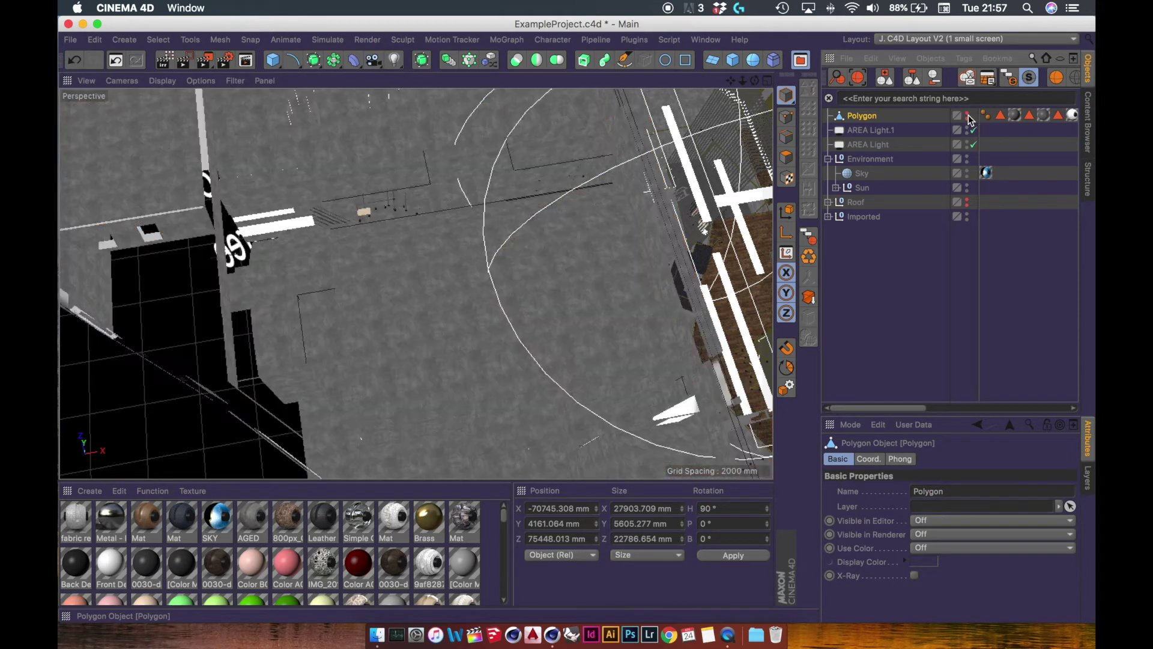
Move the large grey polygon object still covering the interior out of the Imported group to the top level
click(406, 298)
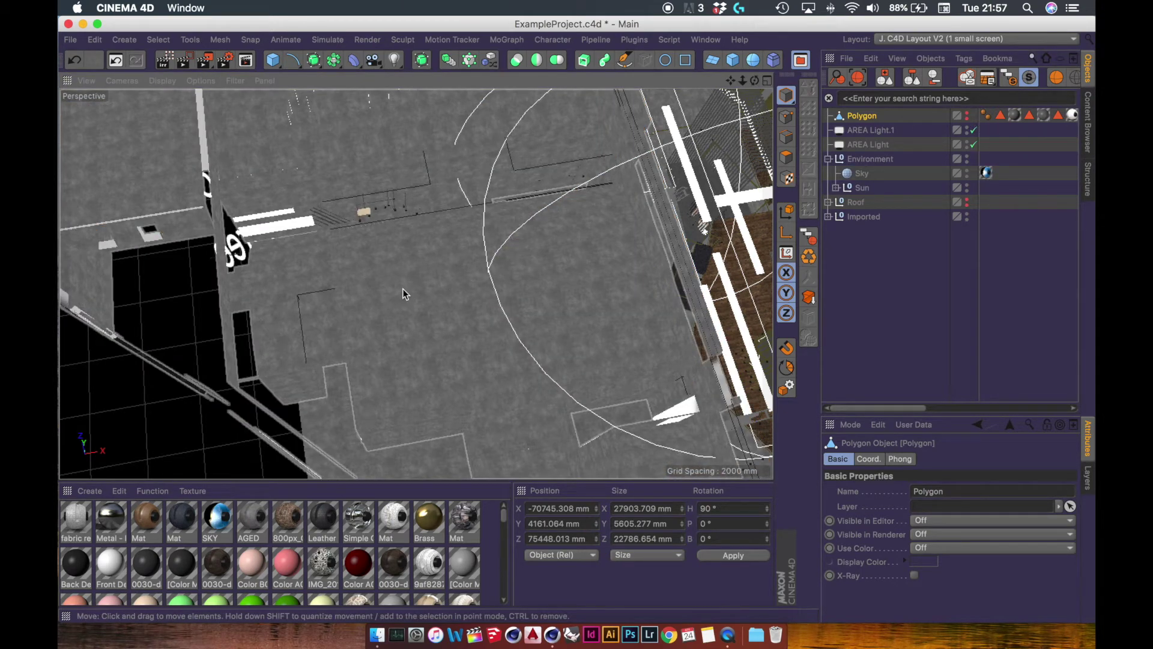
click(402, 290)
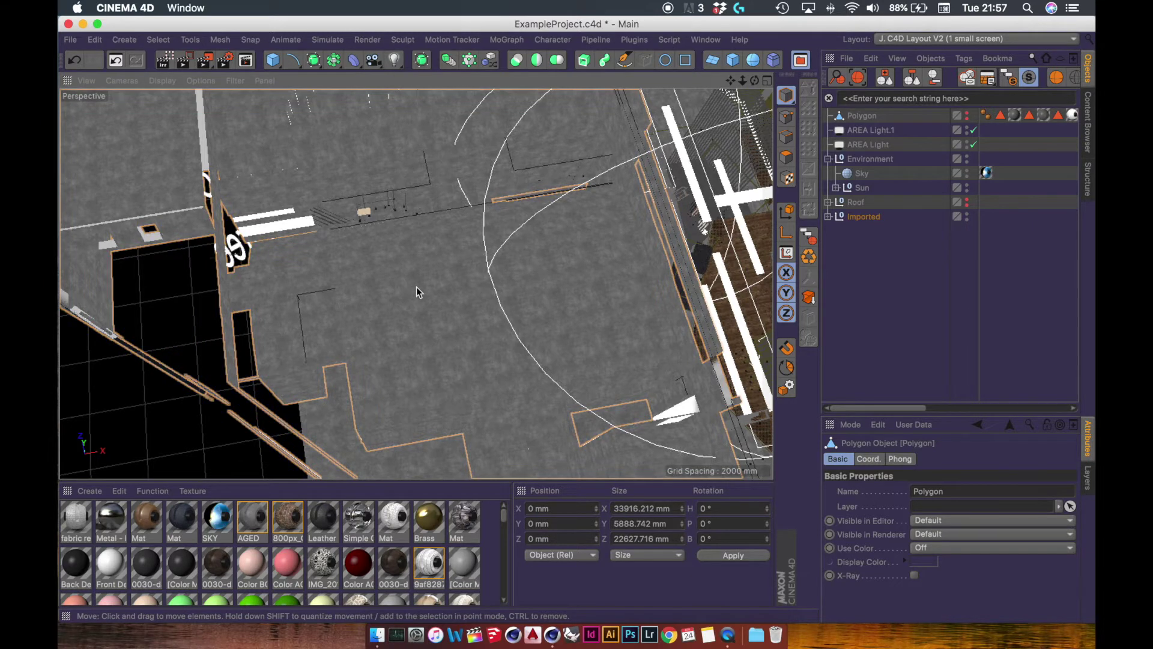
key(super+x)
key(super+v)
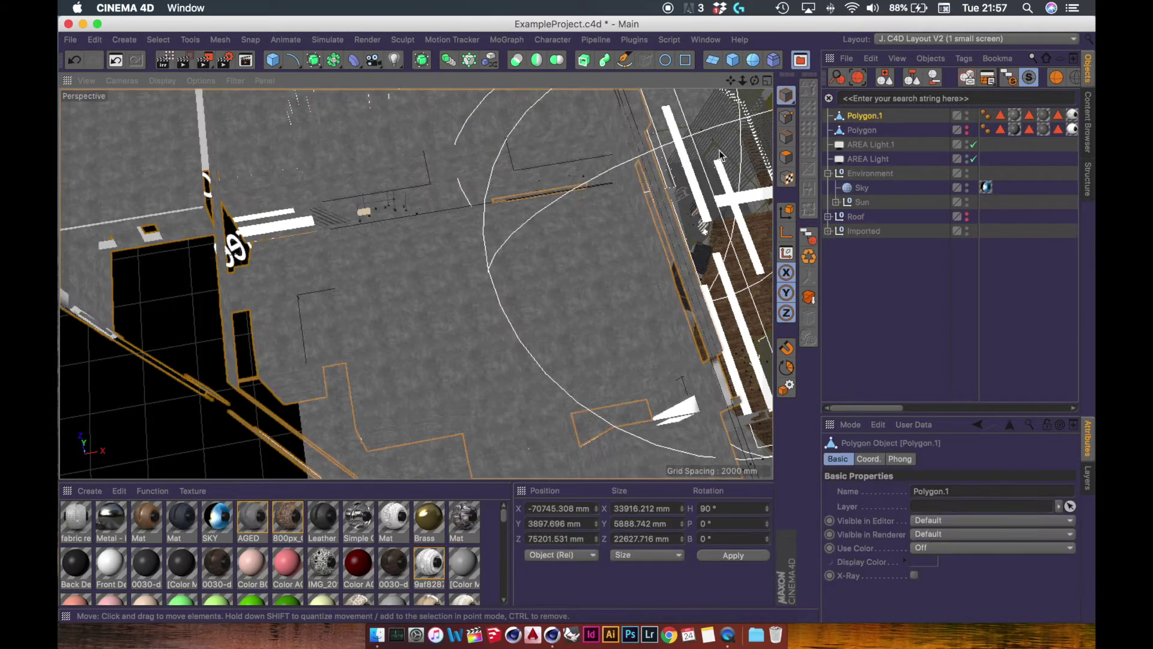
Reset the hidden wood-textured Polygon to default visibility and move it together with Polygon.1 into the Roof group
click(968, 129)
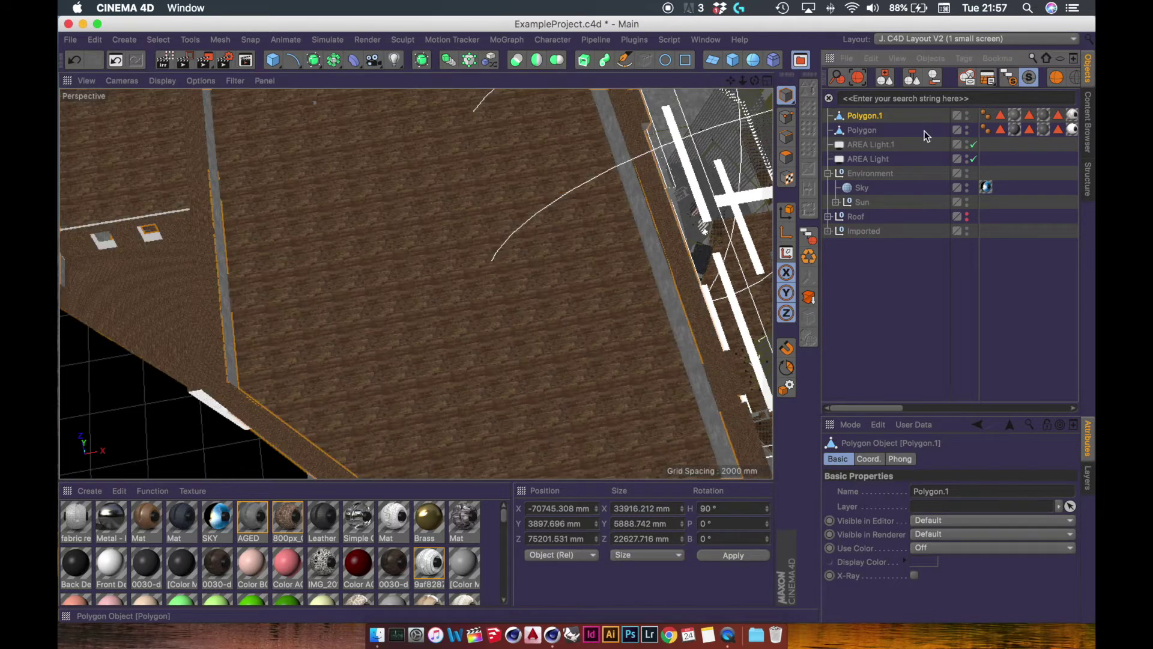
shift+click(868, 131)
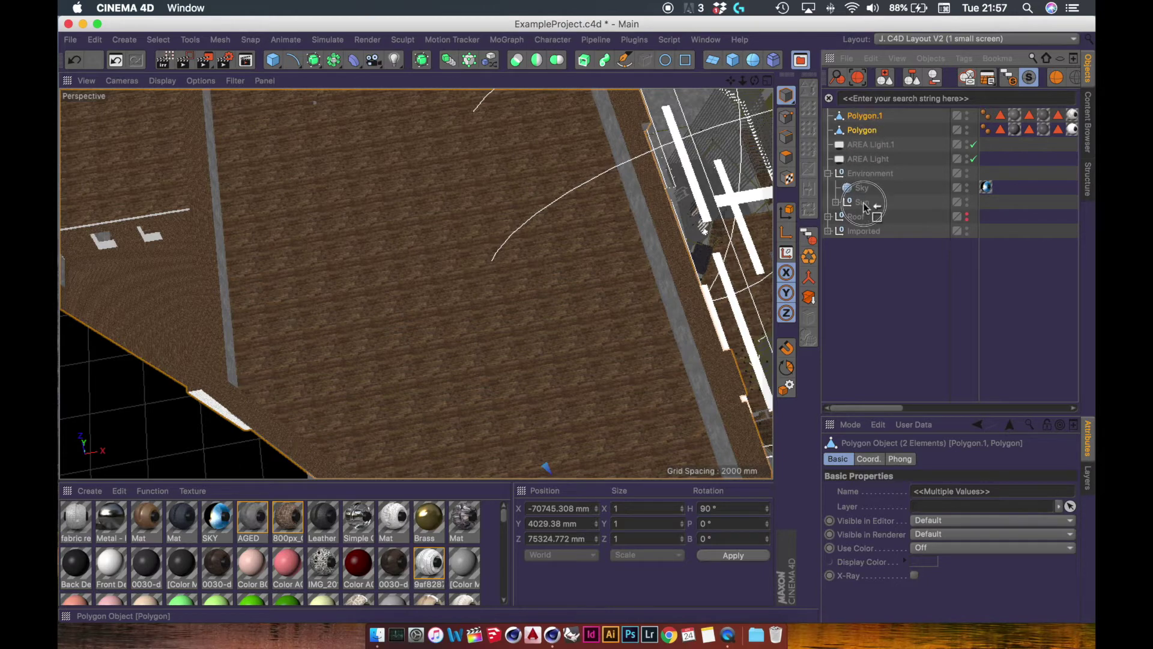
drag(860, 221, 861, 221)
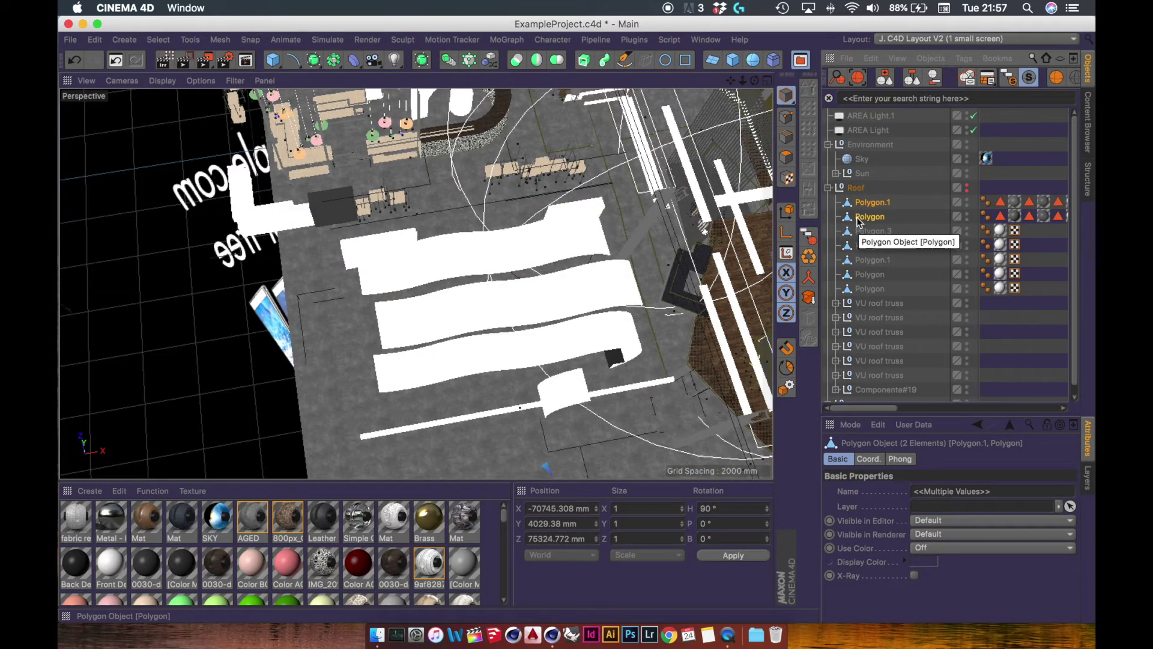
alt+middle_drag(581, 220, 502, 243)
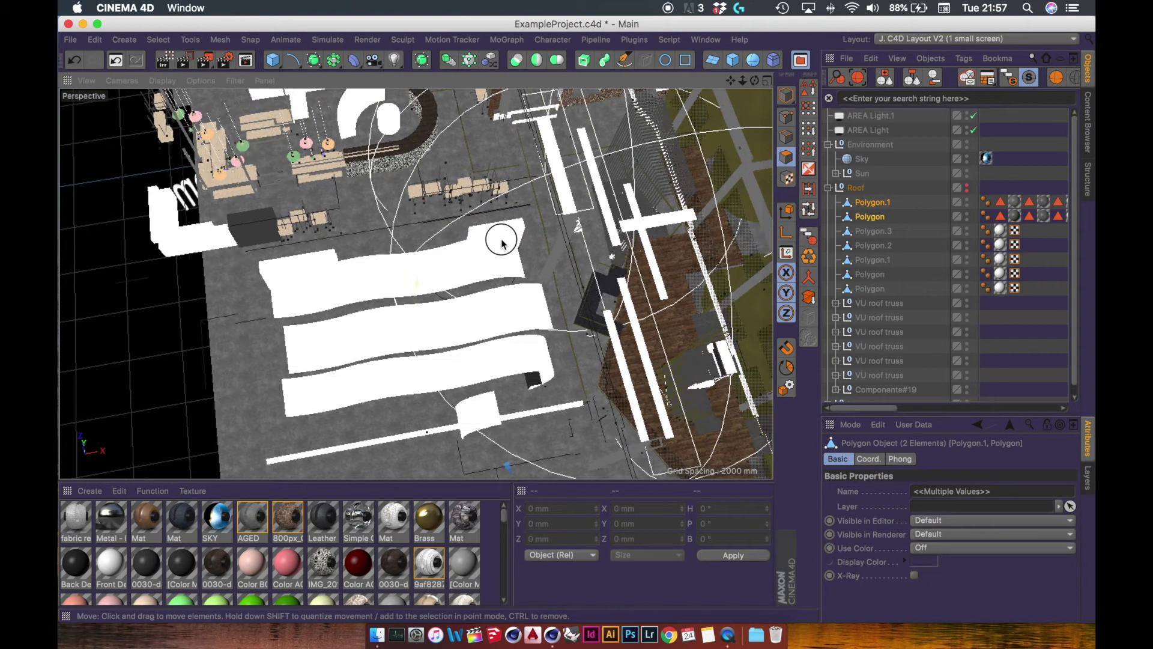
Rename the Roof group to Hidden and collapse it in the object list
double_click(858, 188)
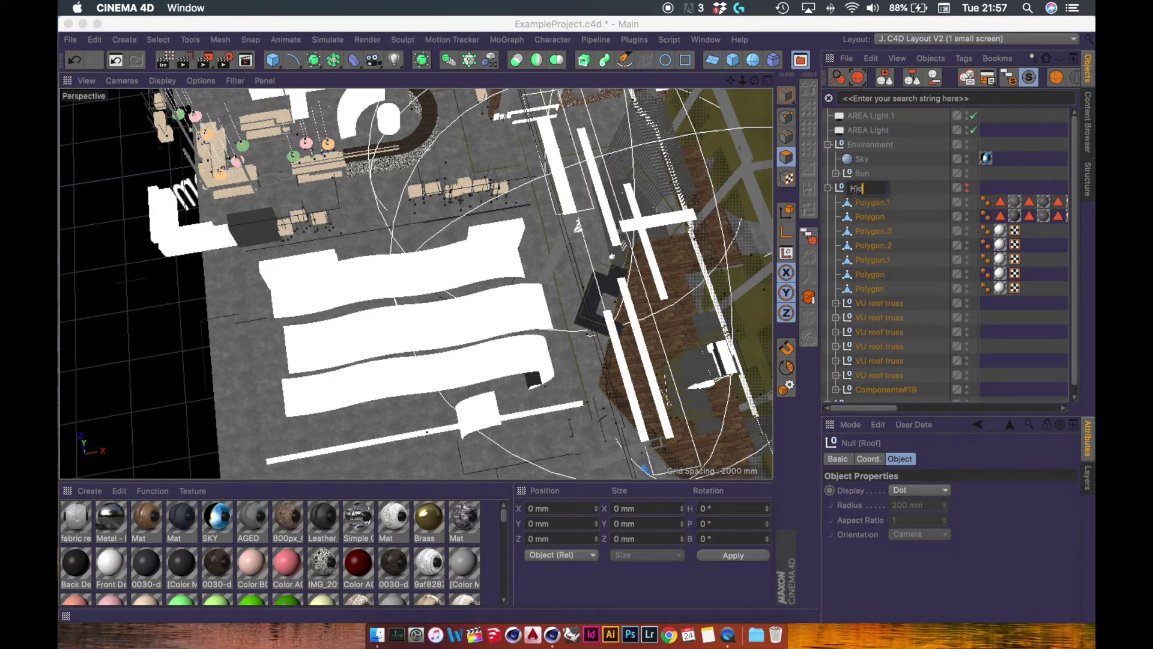
text(Hidden)
key(Return)
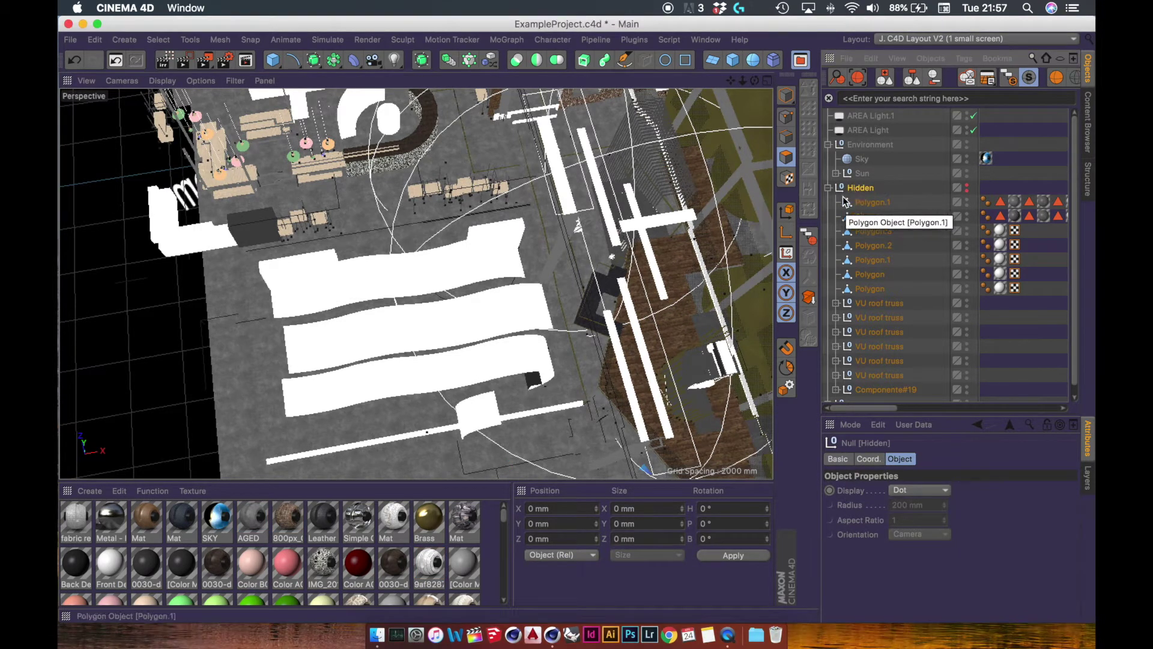
click(827, 188)
Copy AREA Light.1 across the interior towards the pendant-lamp seating area and rotate the copy a quarter turn in plan
alt+drag(673, 208, 599, 253)
click(867, 118)
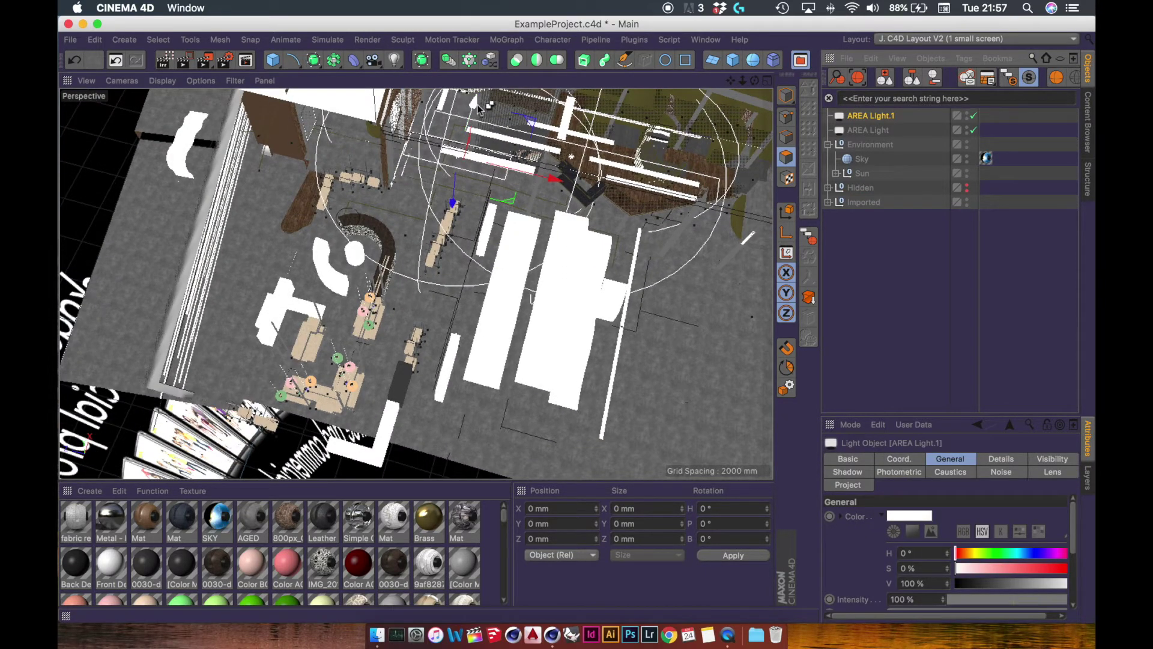
ctrl+drag(477, 99, 423, 212)
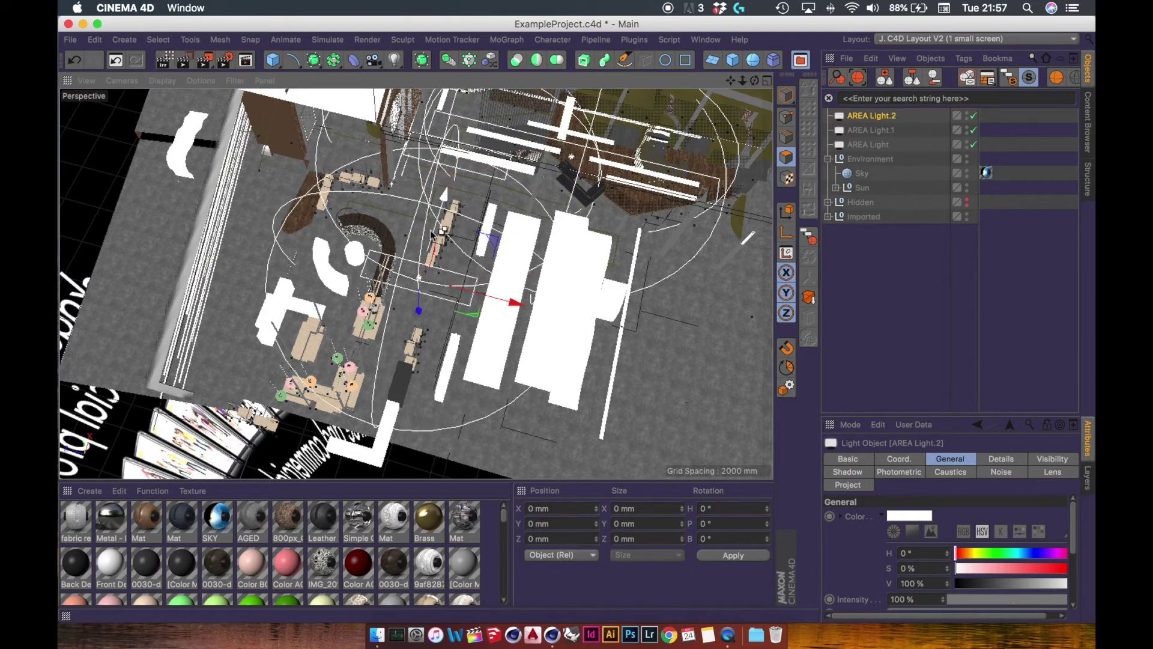
key(r)
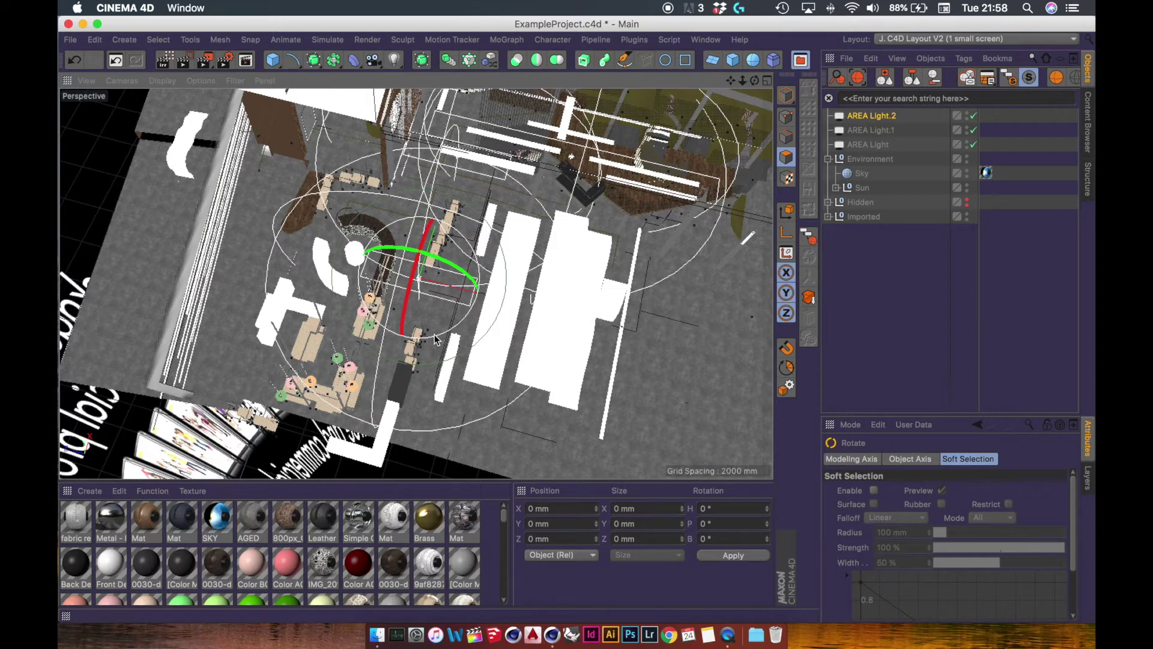
drag(437, 338, 358, 323)
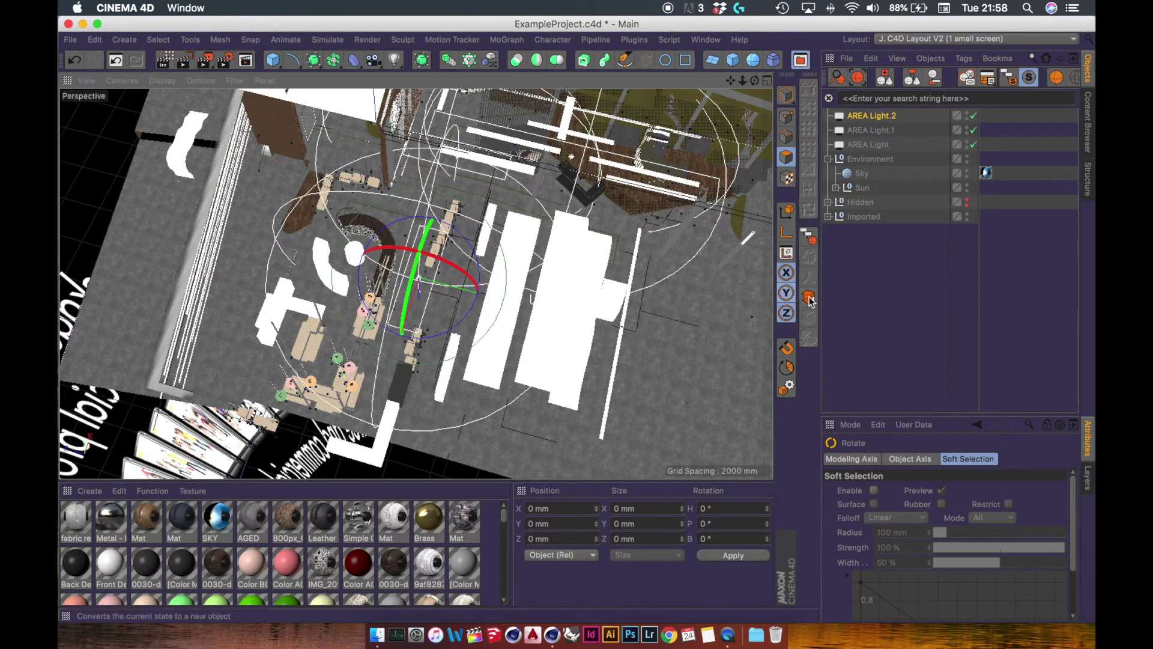
Enable quantizing and move the copied area light over the pendant-lamp tables, to about X -75819 mm and Z 97765 mm
click(787, 369)
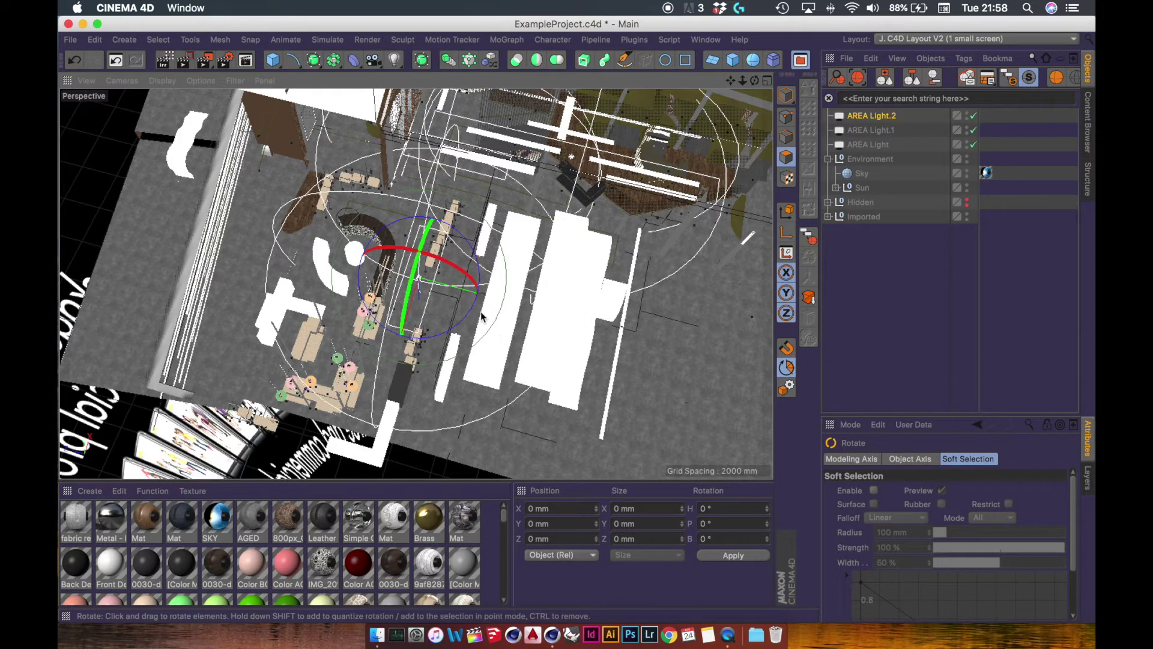
key(e)
drag(515, 300, 438, 269)
mouse_move(343, 288)
mouse_down()
mouse_move(340, 277)
mouse_move(405, 257)
mouse_move(485, 187)
mouse_move(333, 288)
mouse_up()
Select the bulb inside the pink pendant lamp above the tables in model mode, ready for moving
scroll(377, 362, up, 10)
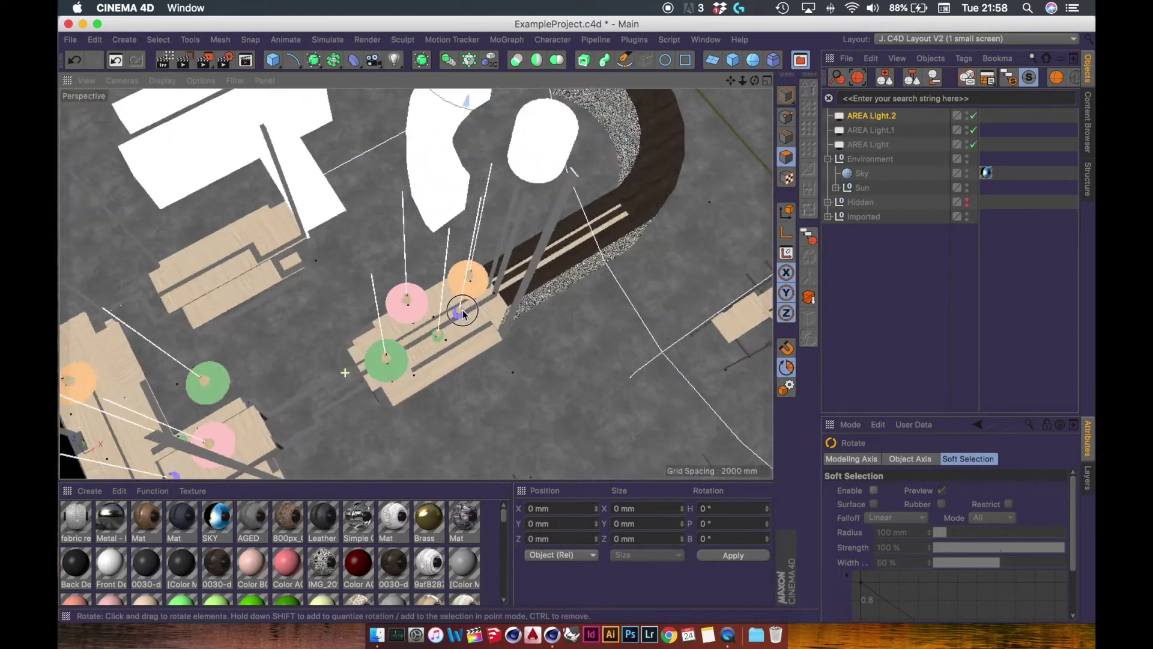
alt+drag(438, 334, 419, 253)
alt+right_drag(416, 248, 545, 207)
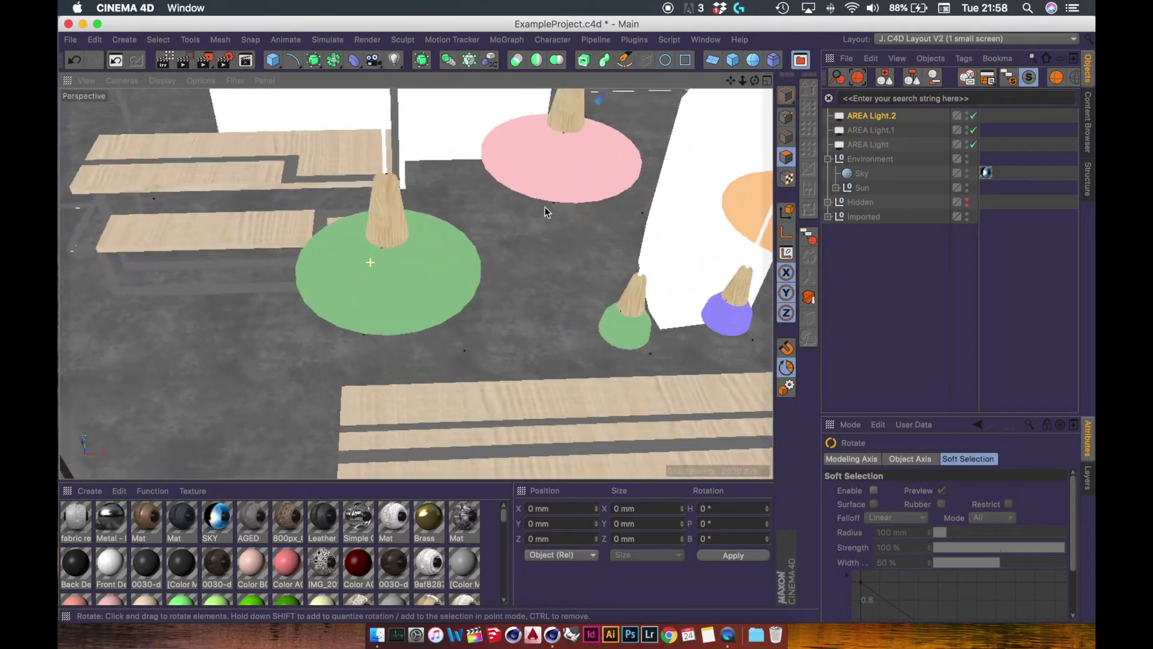
alt+drag(413, 257, 751, 141)
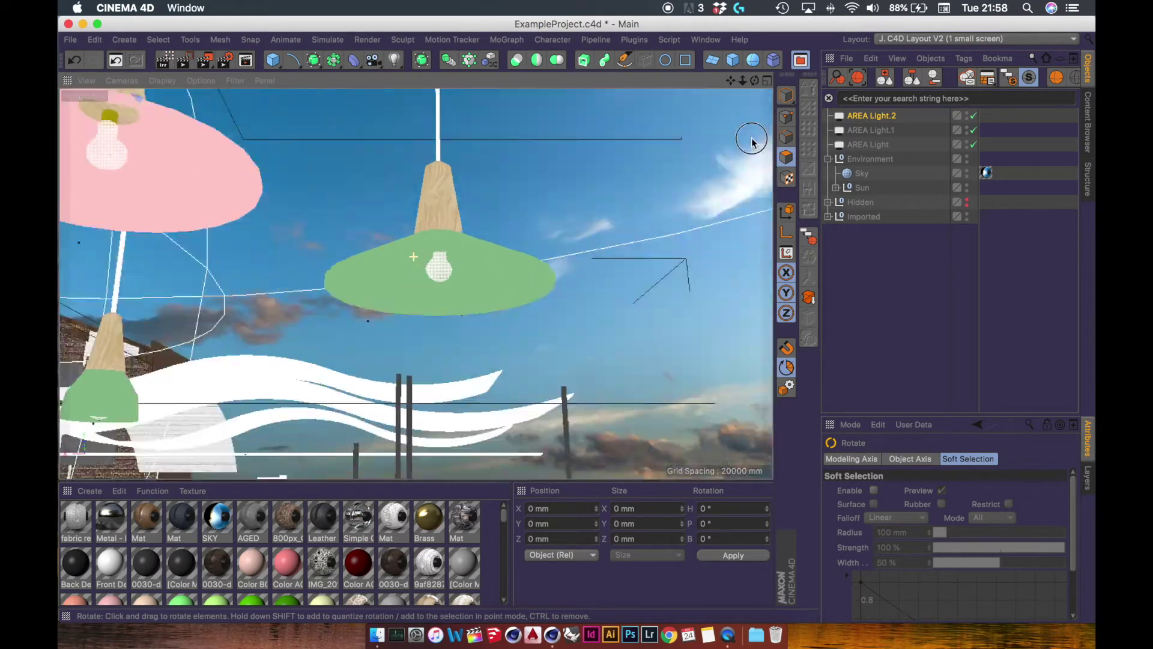
scroll(384, 282, up, 3)
alt+drag(422, 303, 396, 196)
scroll(396, 197, up, 3)
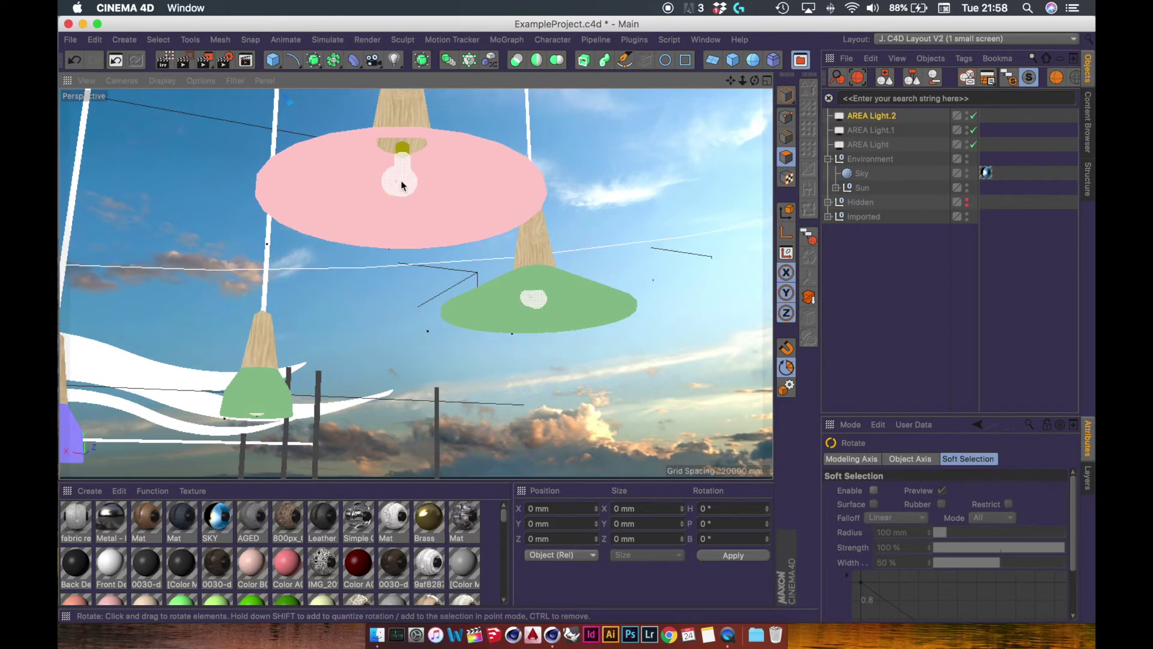
click(786, 95)
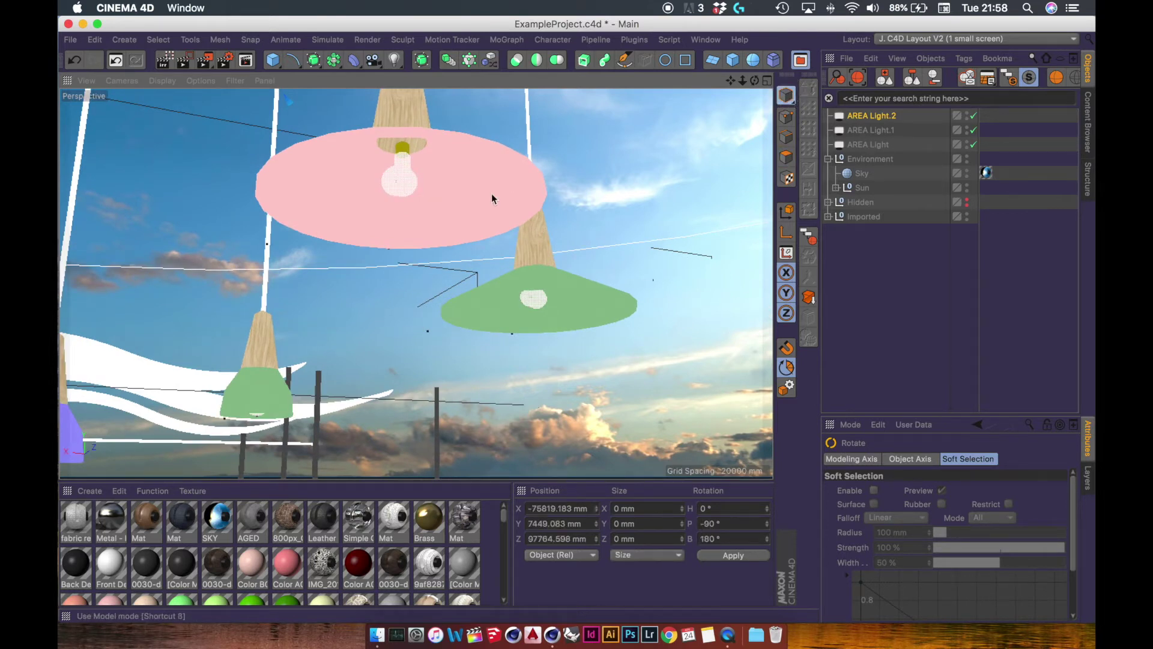
click(402, 187)
key(e)
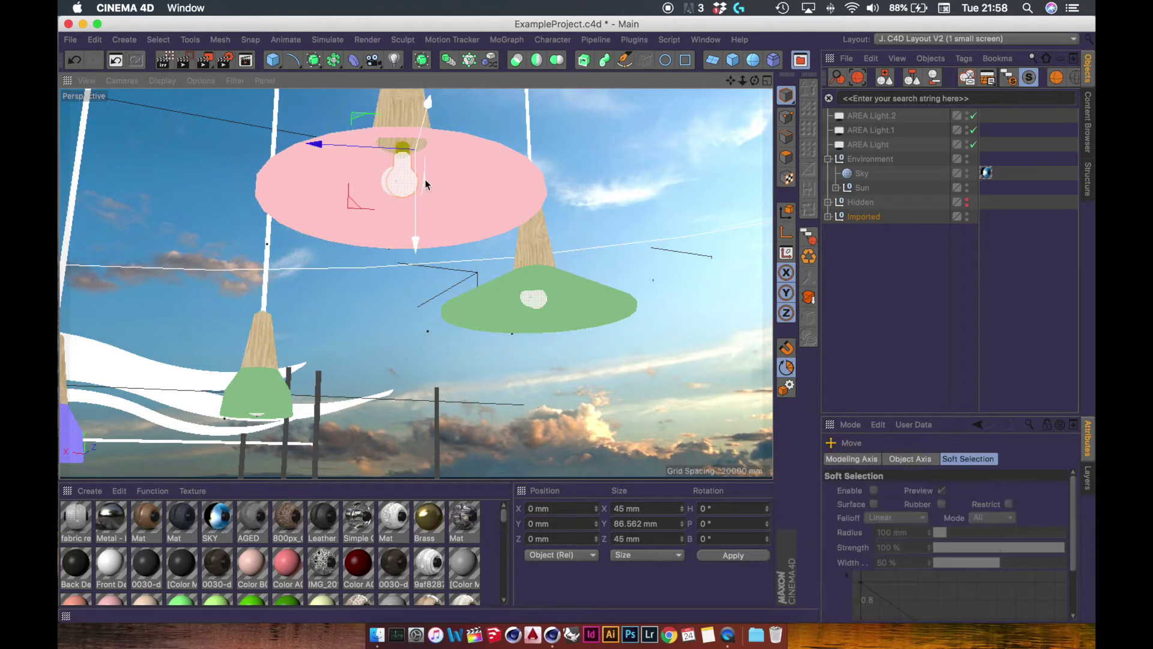
Try moving the bulb 200 mm along its X axis, show mesh lines on the shaded objects, and undo the move
drag(426, 107, 438, 128)
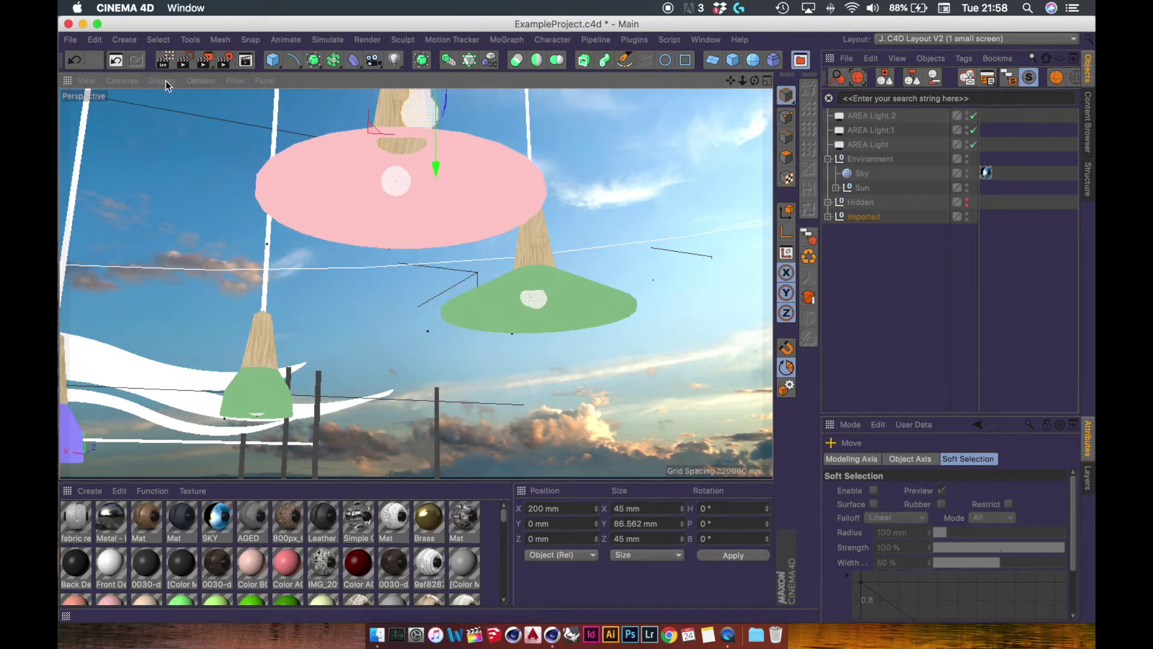
drag(162, 81, 179, 177)
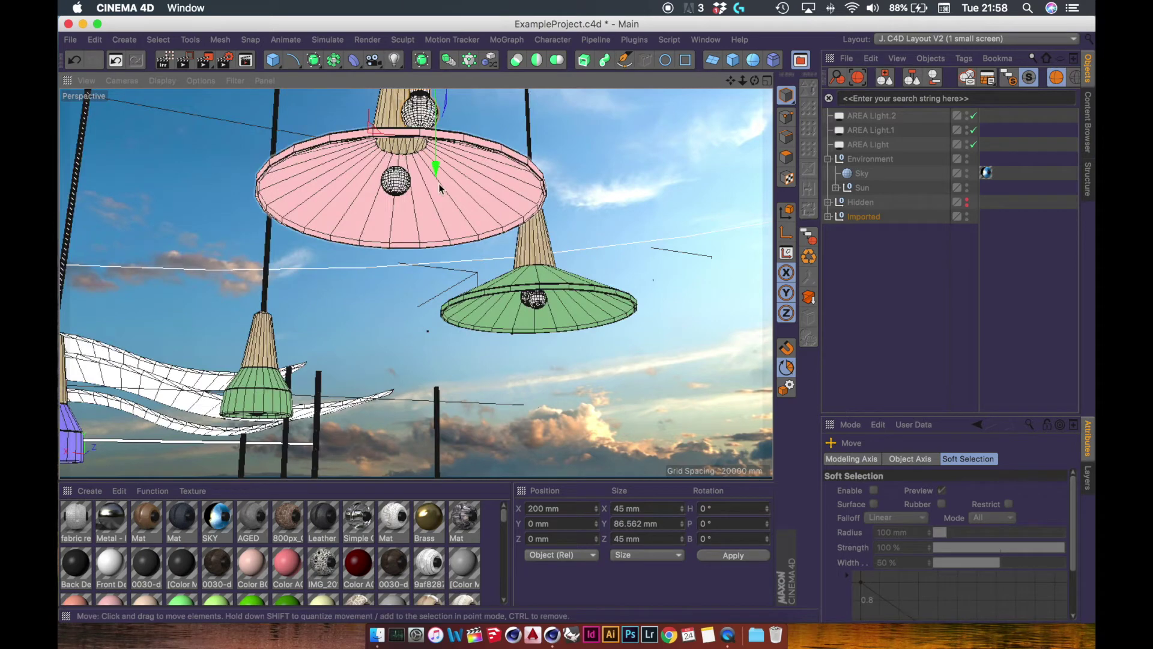
key(super+z)
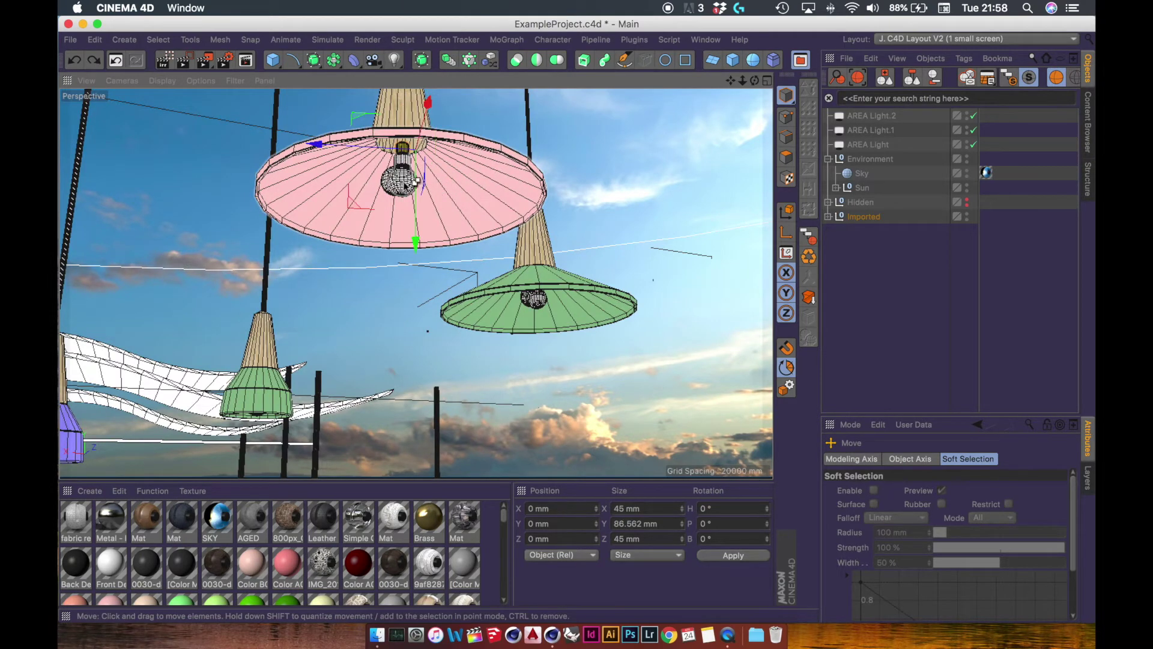
Pick the pink lamp's inner bulb sphere, locate its Polygon in the object list, and select its V-Ray Sphere Light parent
click(386, 180)
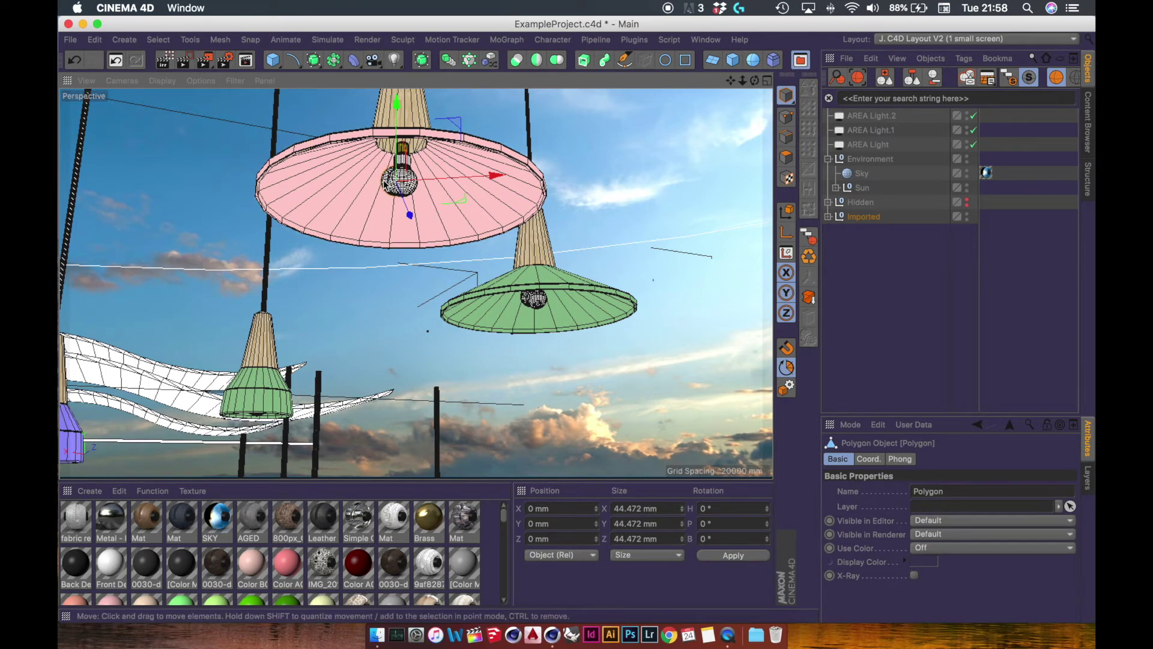
key(s)
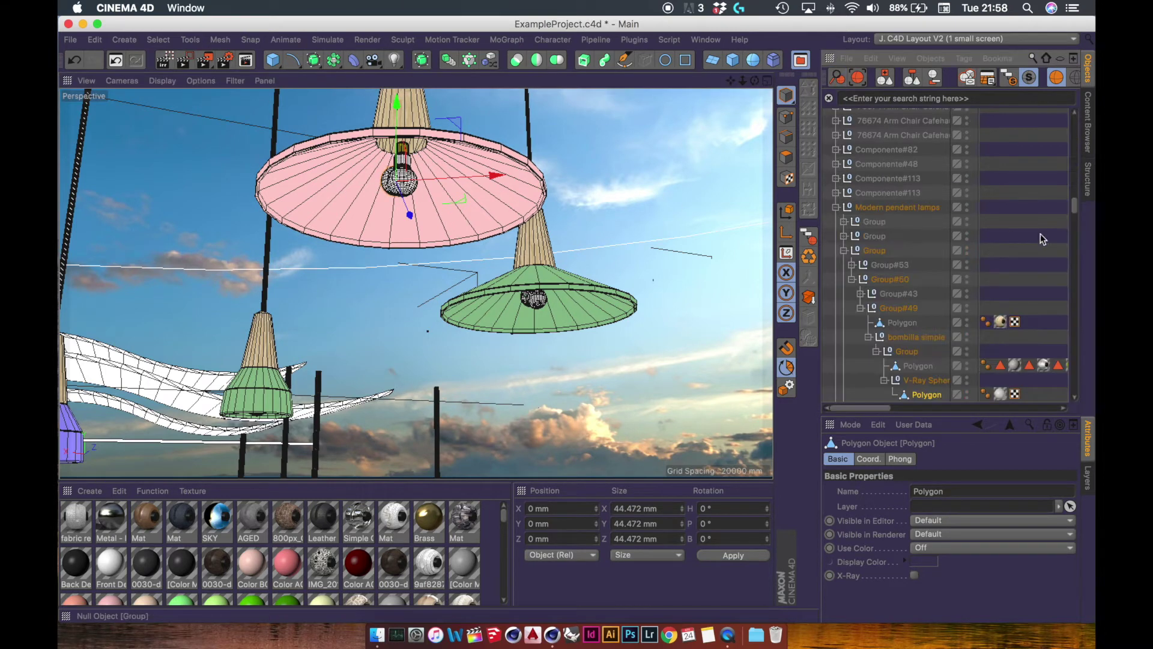
scroll(961, 388, down, 1)
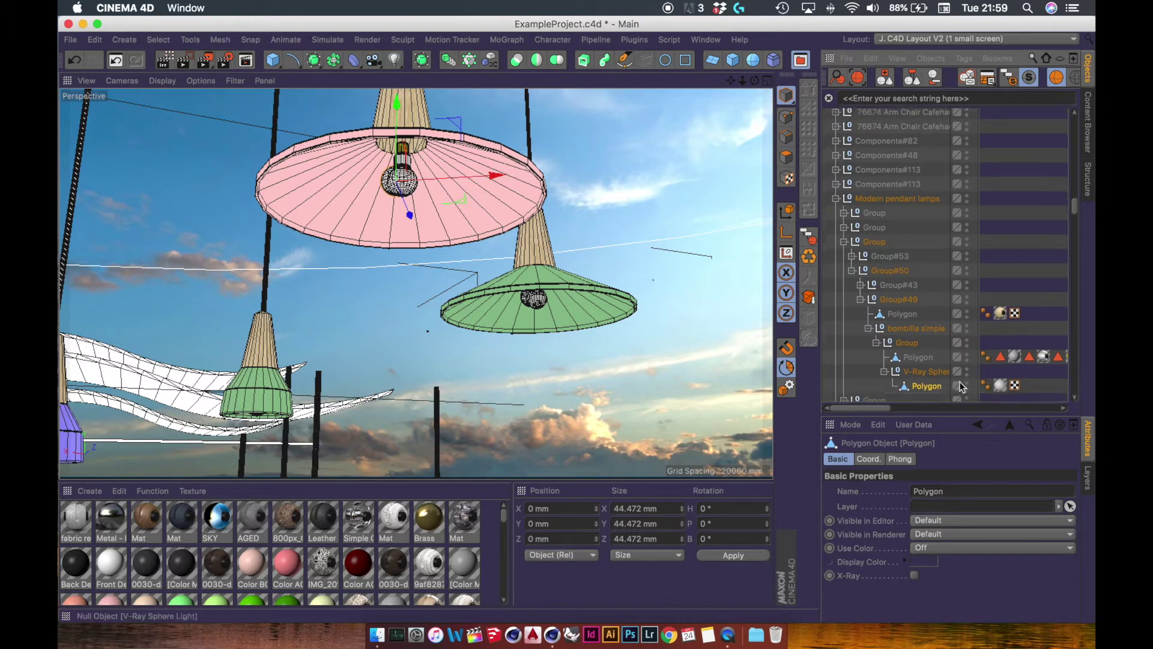
click(927, 372)
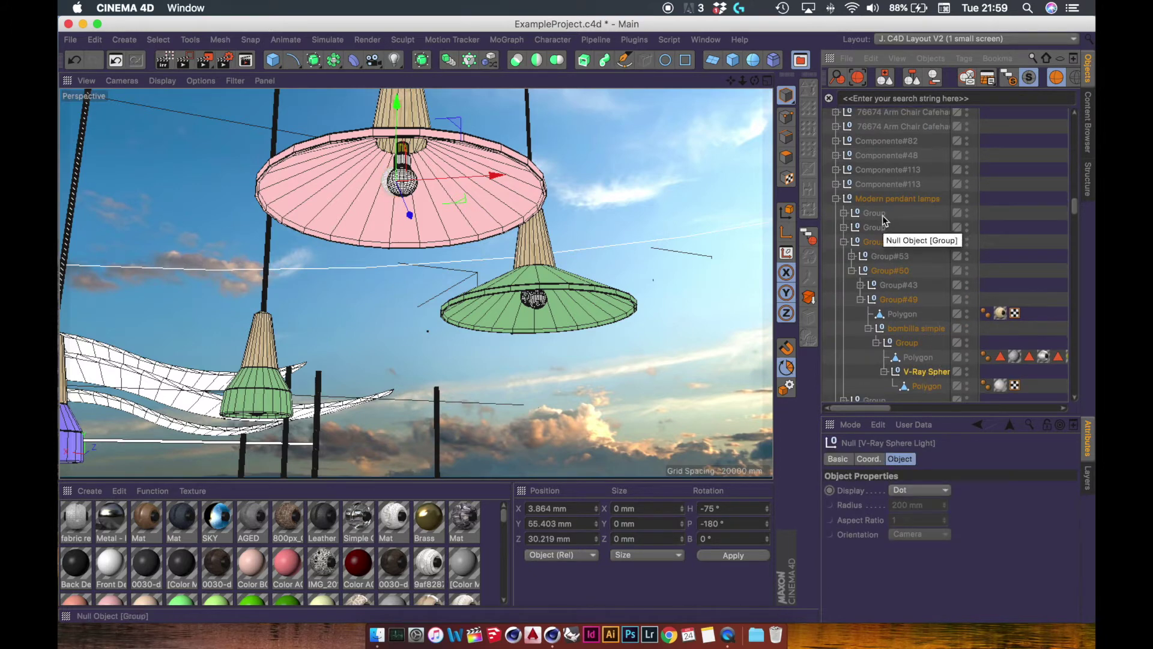
key(Return)
Add a Spot Light to the scene for the pink pendant lamp
alt+drag(407, 222, 608, 247)
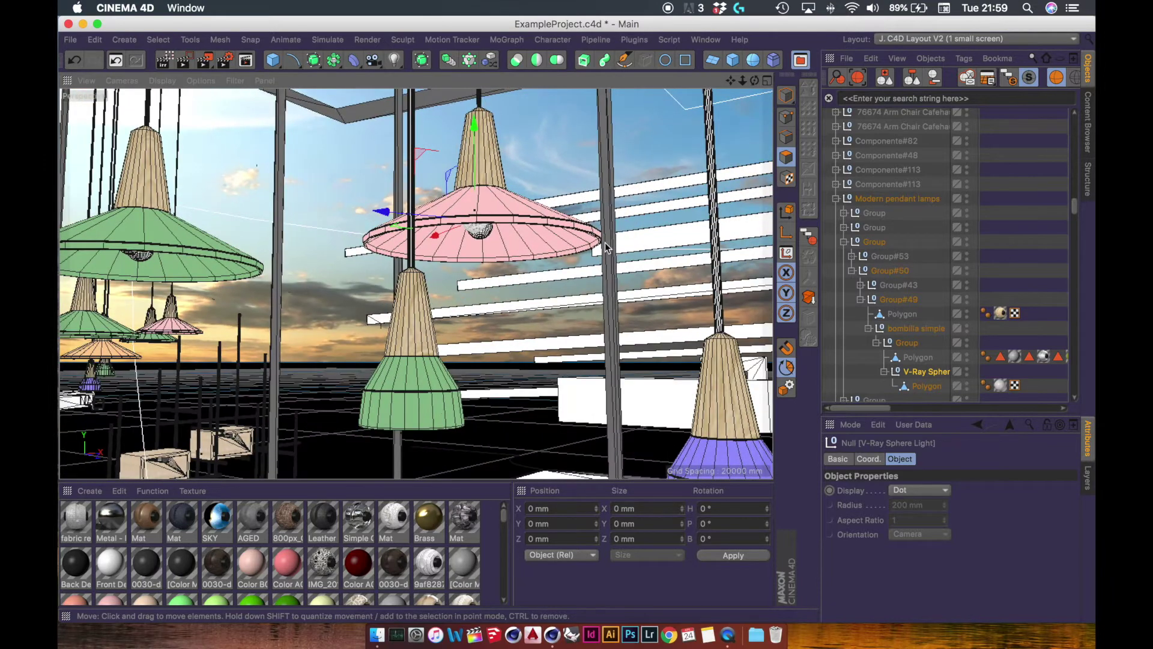
scroll(945, 371, down, 4)
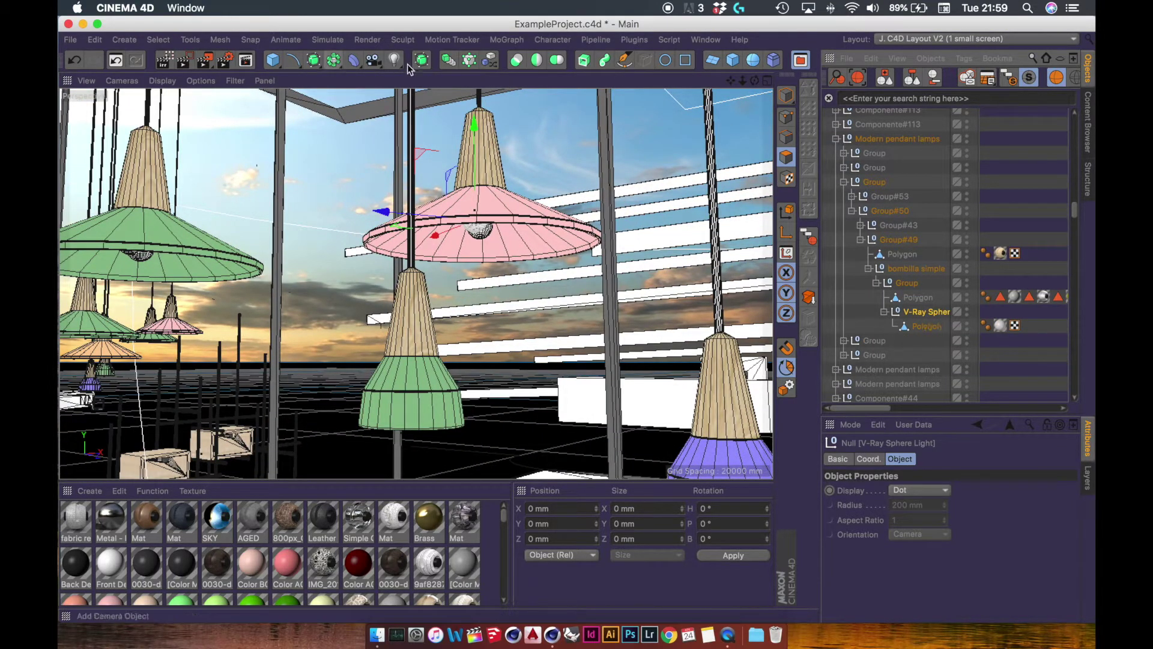
drag(395, 60, 507, 90)
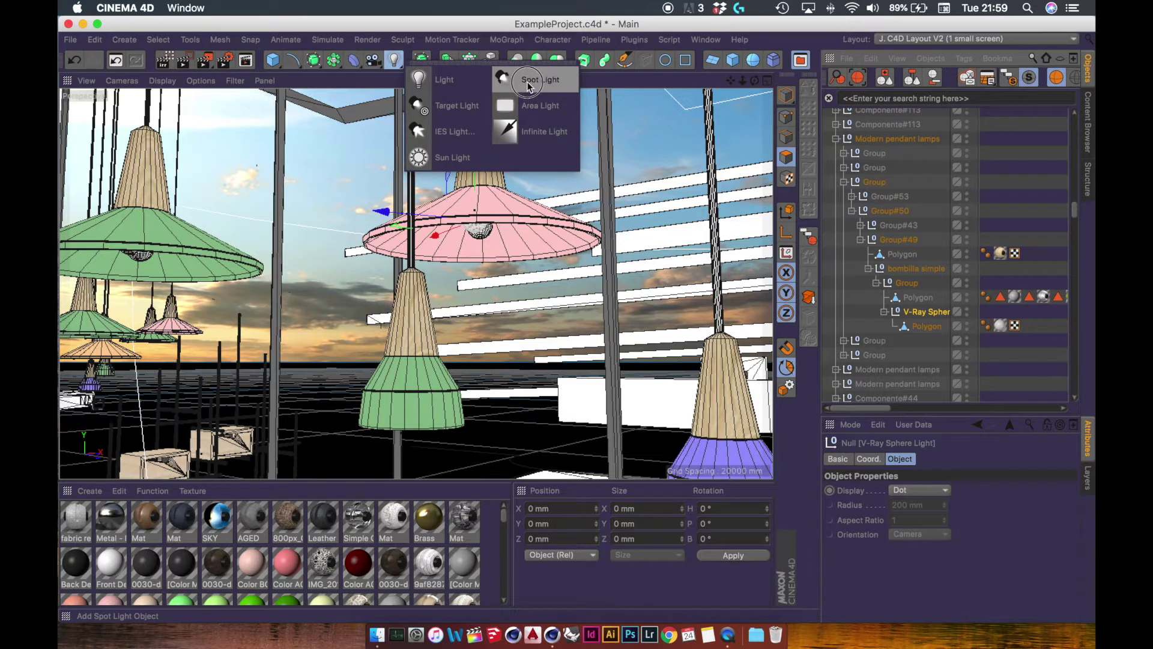
drag(527, 81, 527, 81)
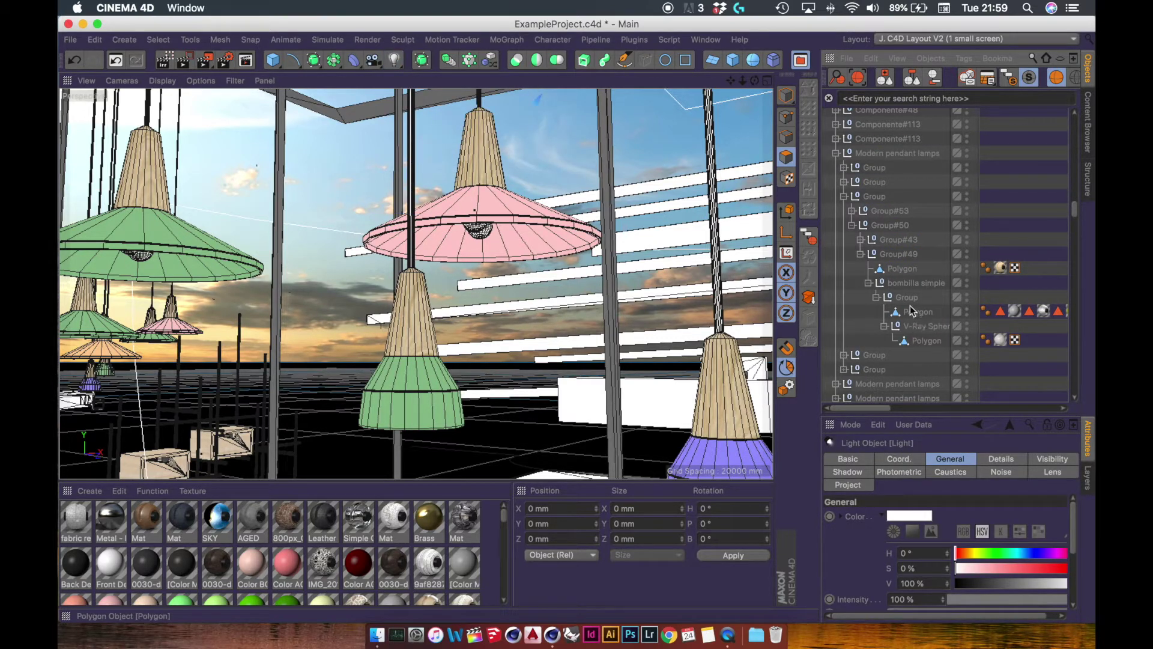
Place the new Light beside the Polygon in the bulb's V-Ray Sphere Light group and select only the Light in model mode
shift+click(925, 341)
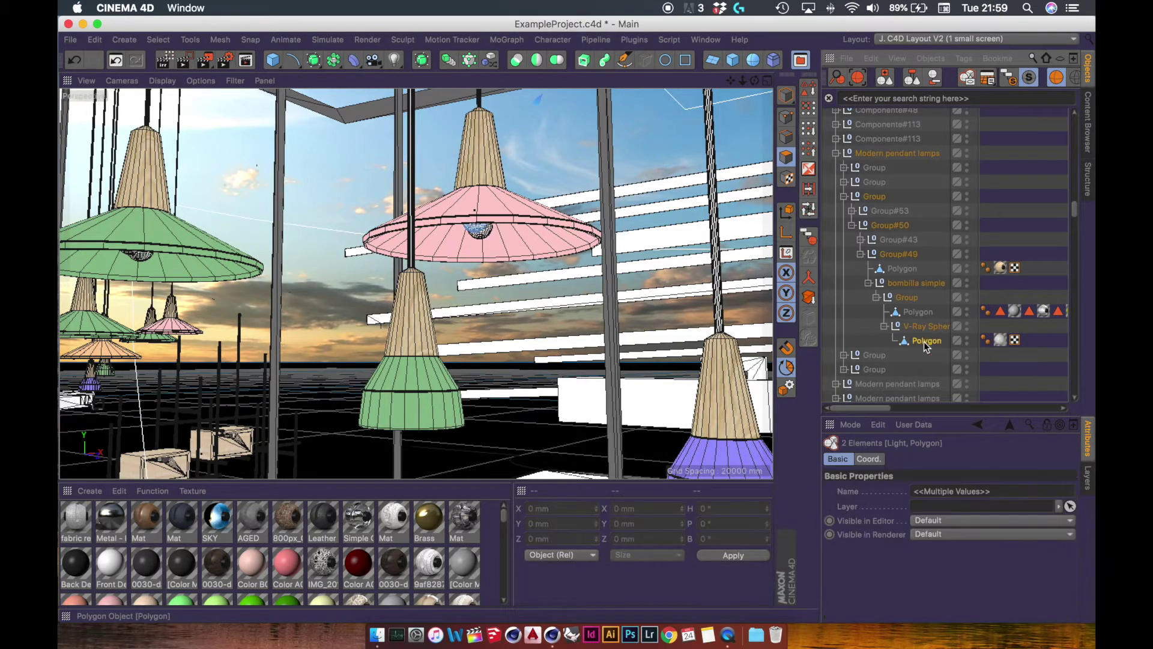
mouse_move(925, 340)
mouse_down()
mouse_move(926, 322)
mouse_move(929, 334)
mouse_up()
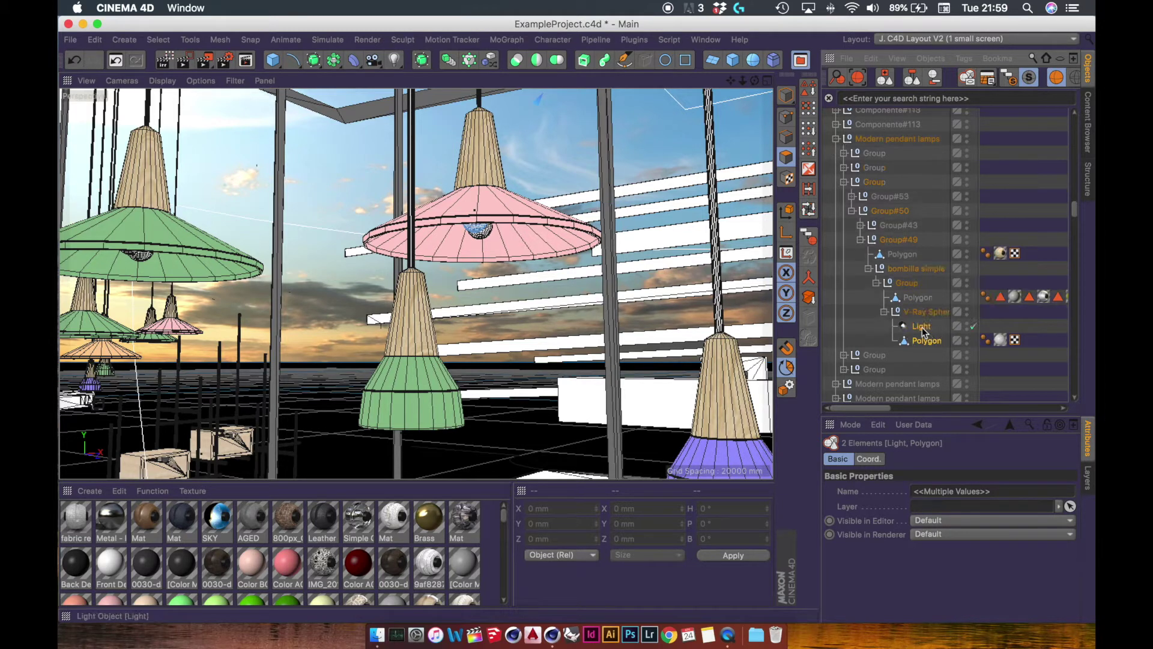
click(921, 327)
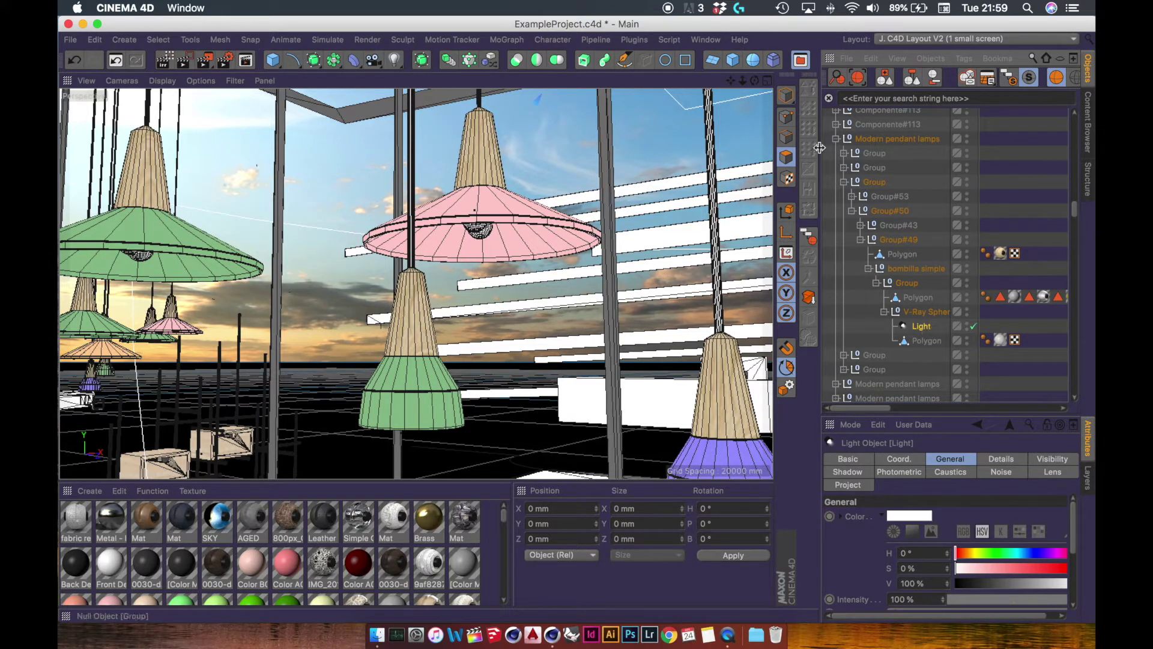
click(786, 96)
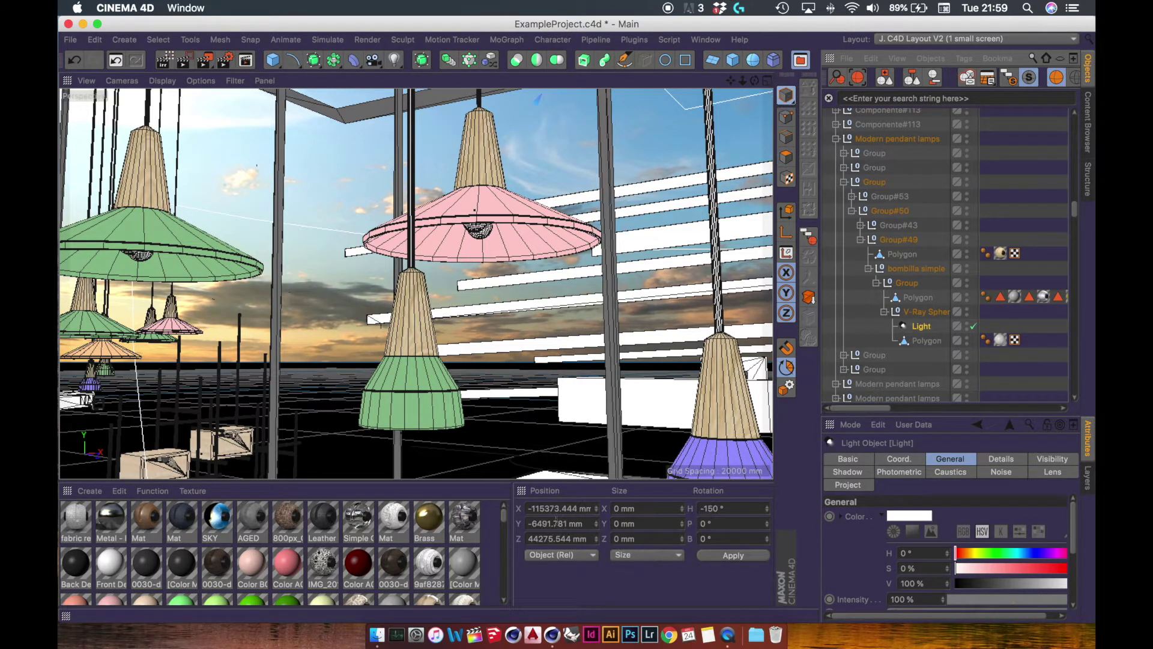
Set the new Light's X, Y and Z position to 0 mm within the bulb's V-Ray Sphere Light group
click(545, 508)
text(0)
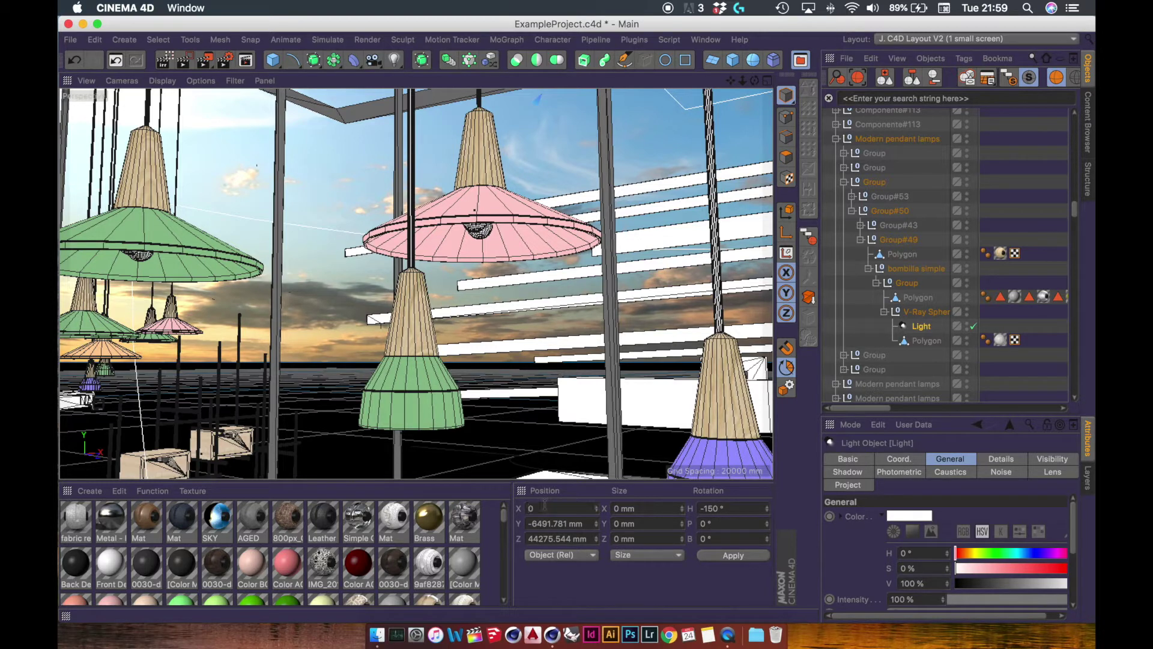
key(Tab)
text(0)
key(Return)
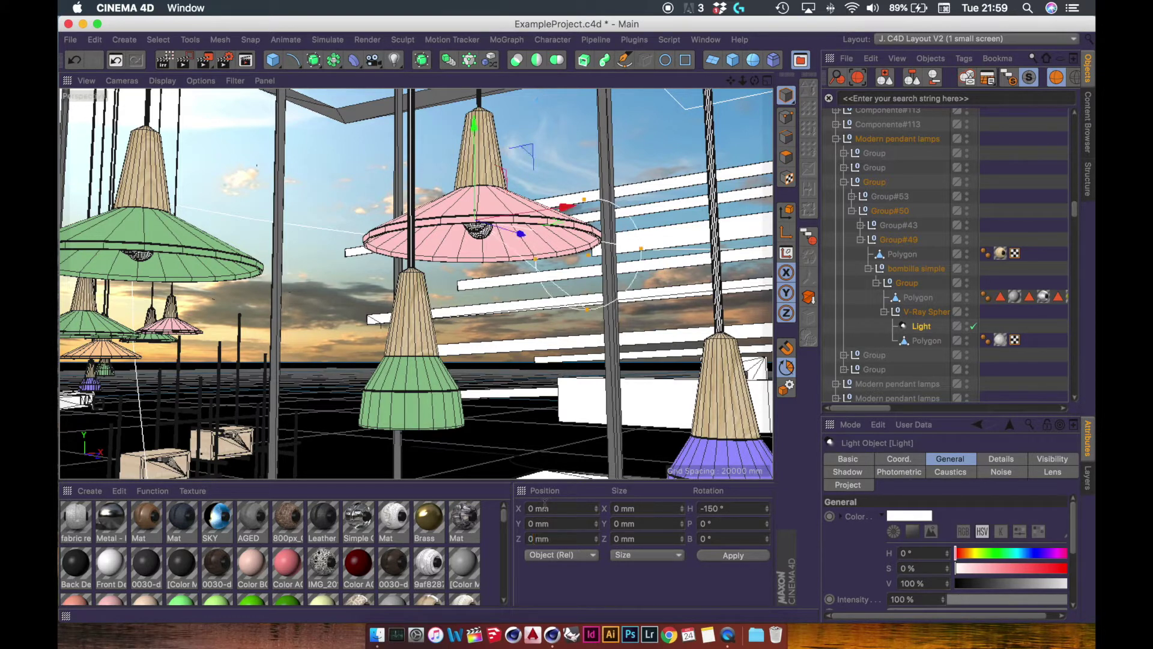
Set the Light's rotation to H 0° and P -90° so its cone points straight down from the pink lamp
mouse_move(421, 392)
alt+mouse_down()
mouse_move(419, 221)
mouse_move(607, 226)
mouse_move(600, 277)
mouse_move(625, 204)
mouse_move(637, 270)
mouse_move(673, 229)
mouse_move(447, 233)
alt+mouse_up()
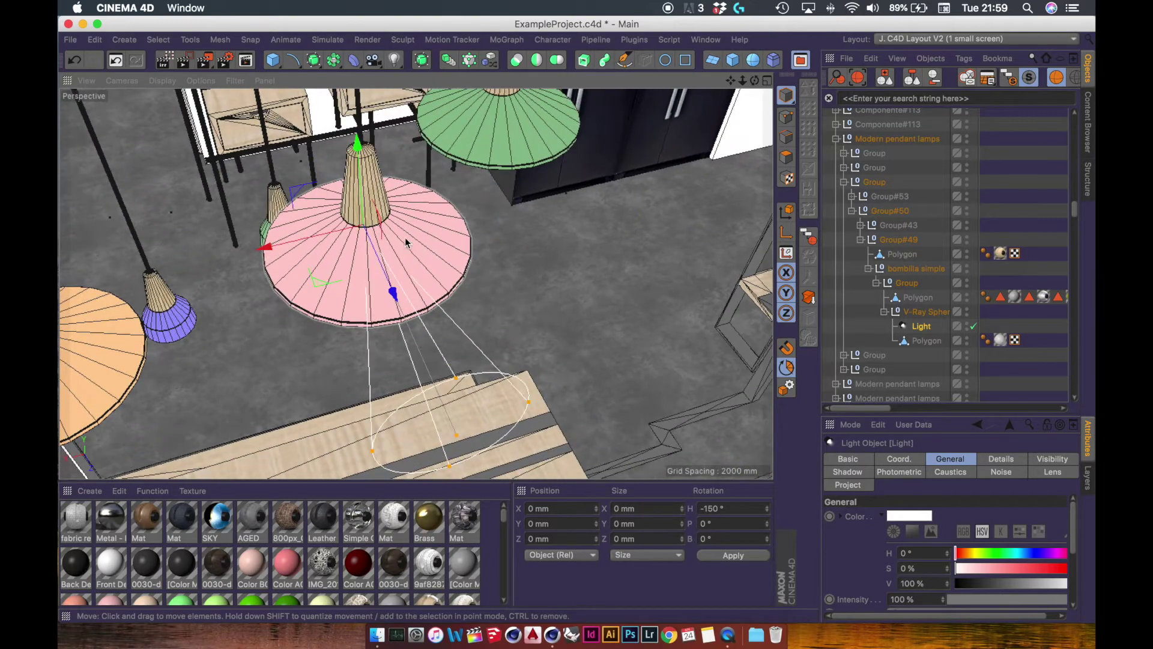
alt+drag(406, 194, 449, 182)
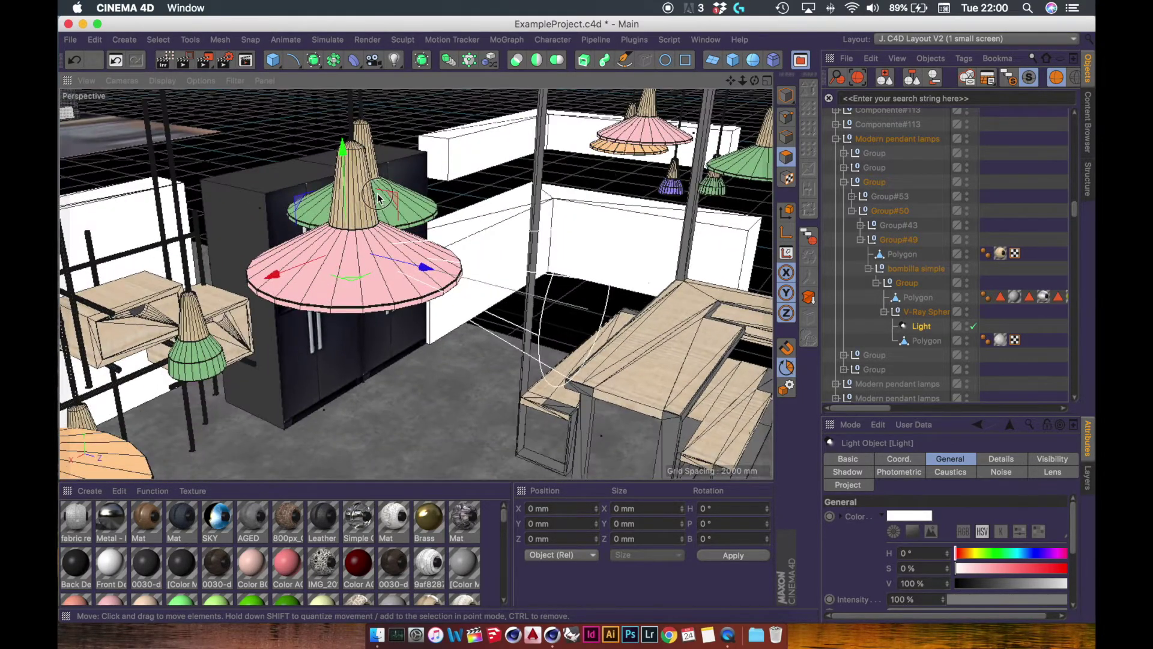
alt+middle_drag(378, 195, 392, 143)
drag(725, 522, 618, 521)
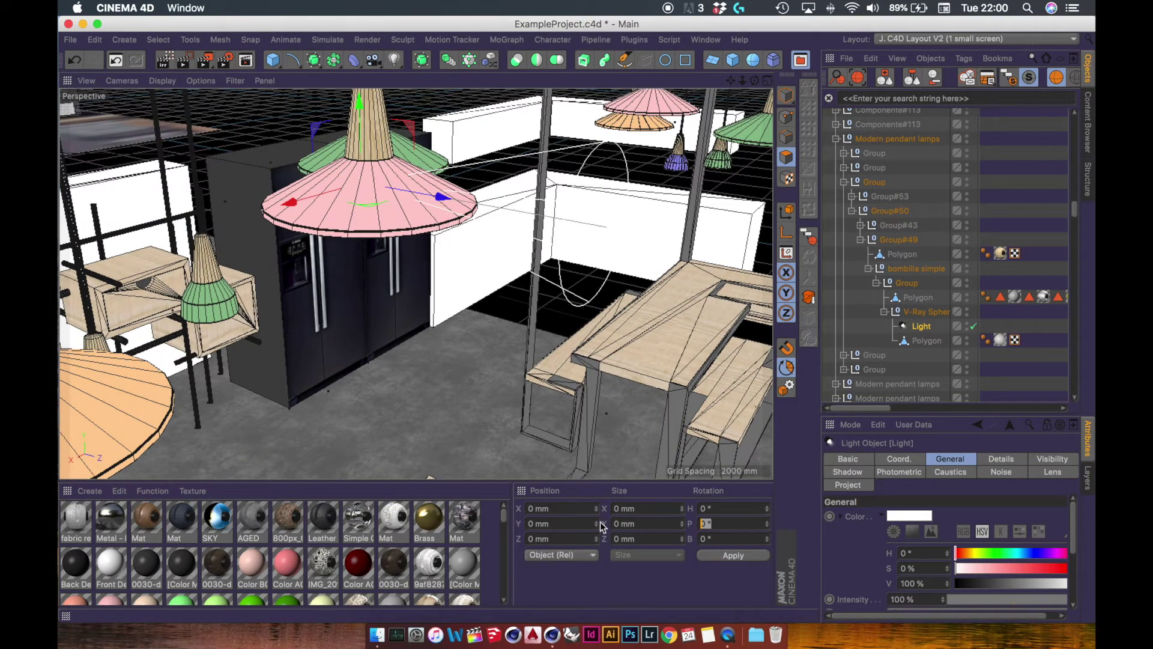
key(Return)
click(786, 95)
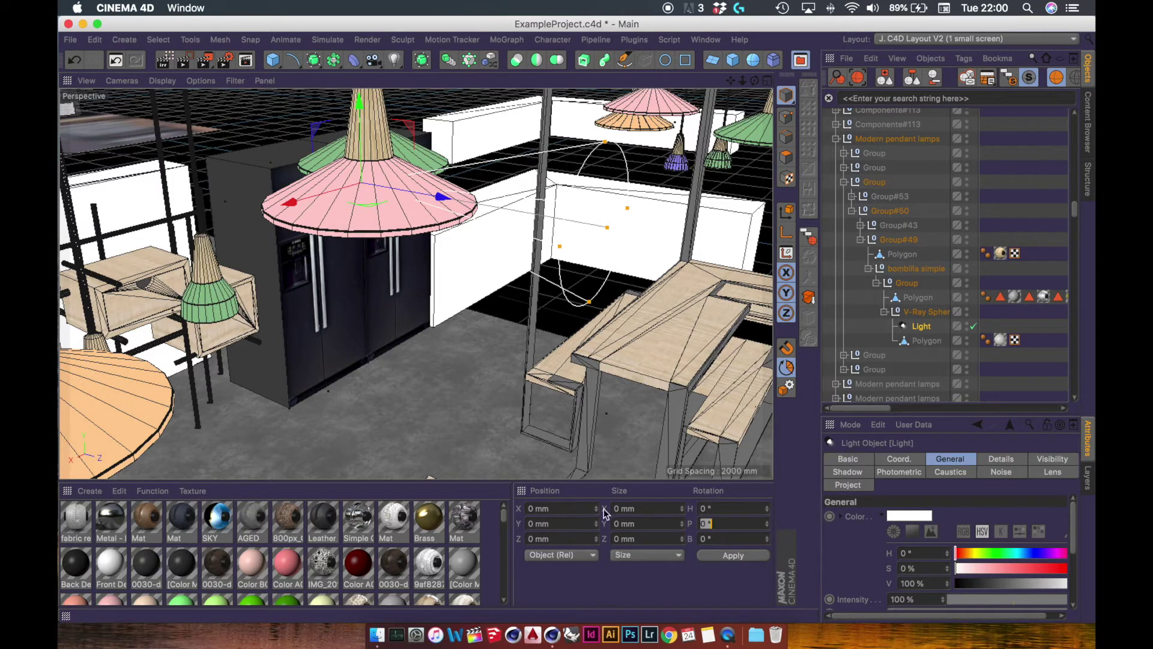
key(Return)
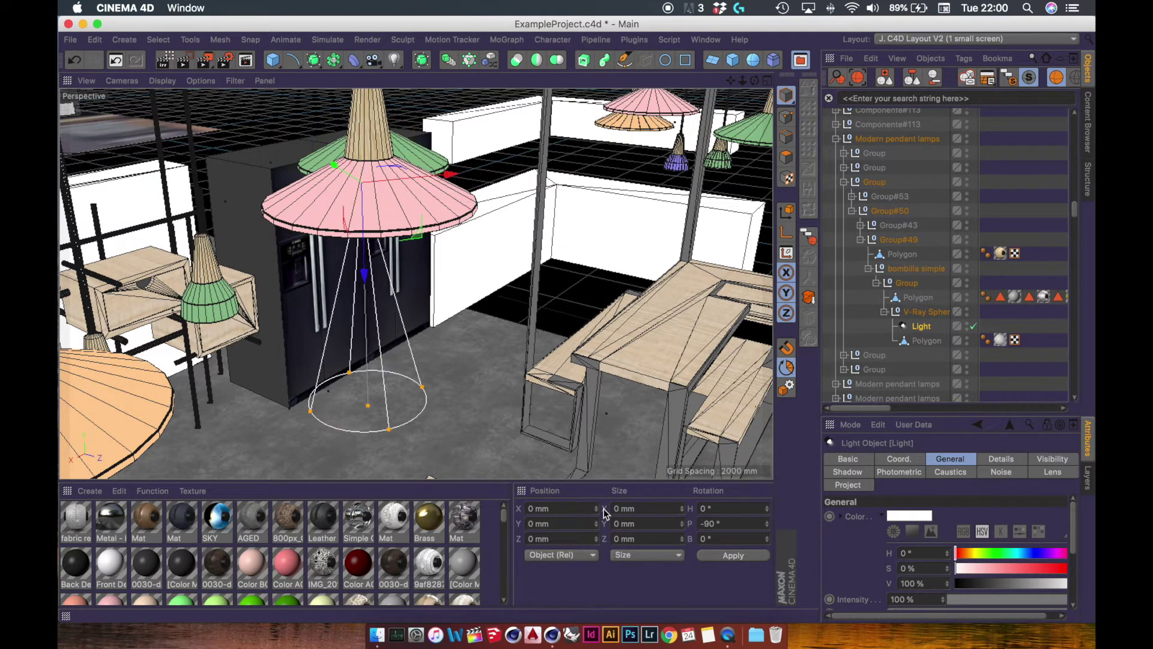
Set the spot light's shadow type to Raytraced (Hard)
alt+drag(396, 282, 480, 414)
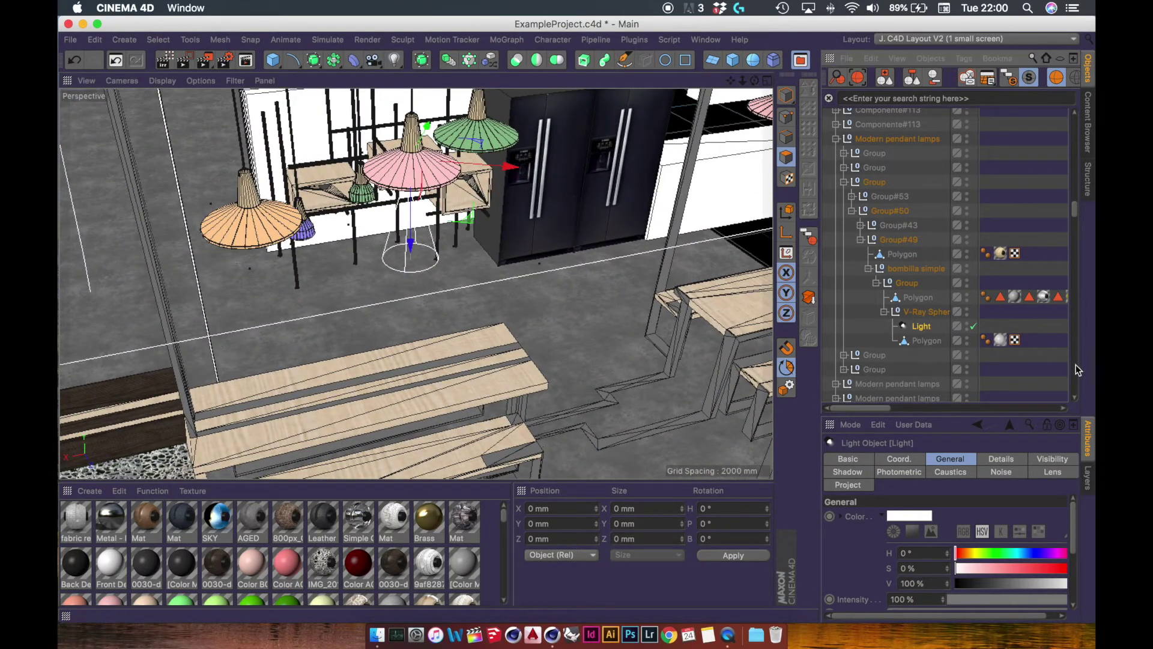
drag(1079, 209, 1078, 222)
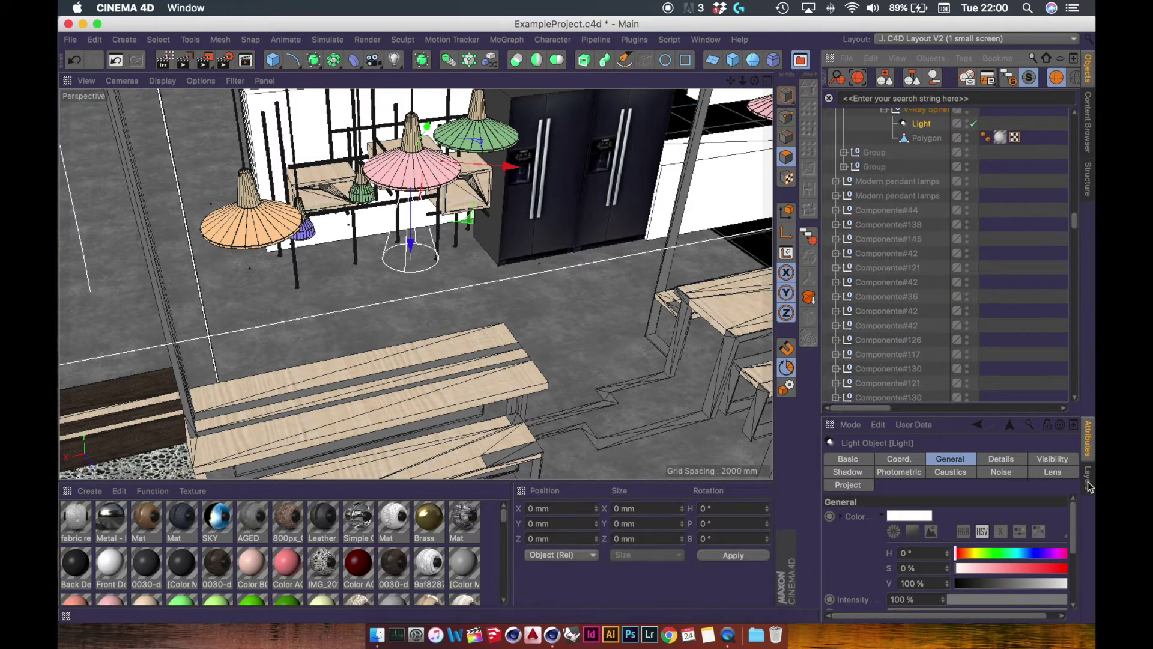
drag(1073, 515, 1067, 552)
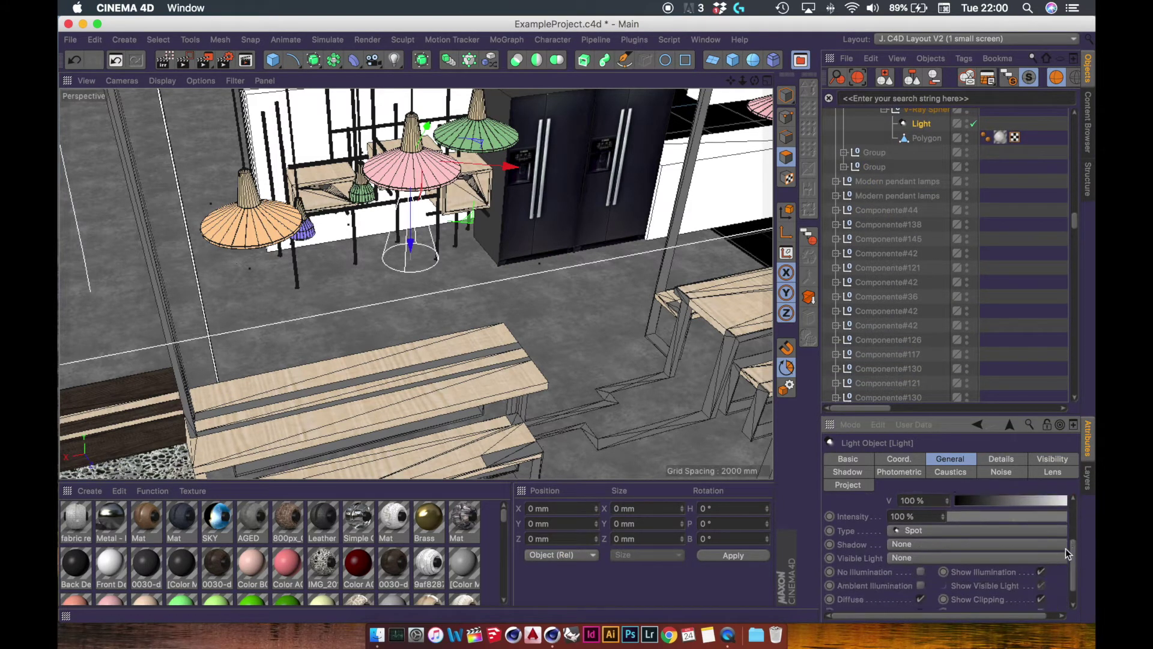
click(914, 542)
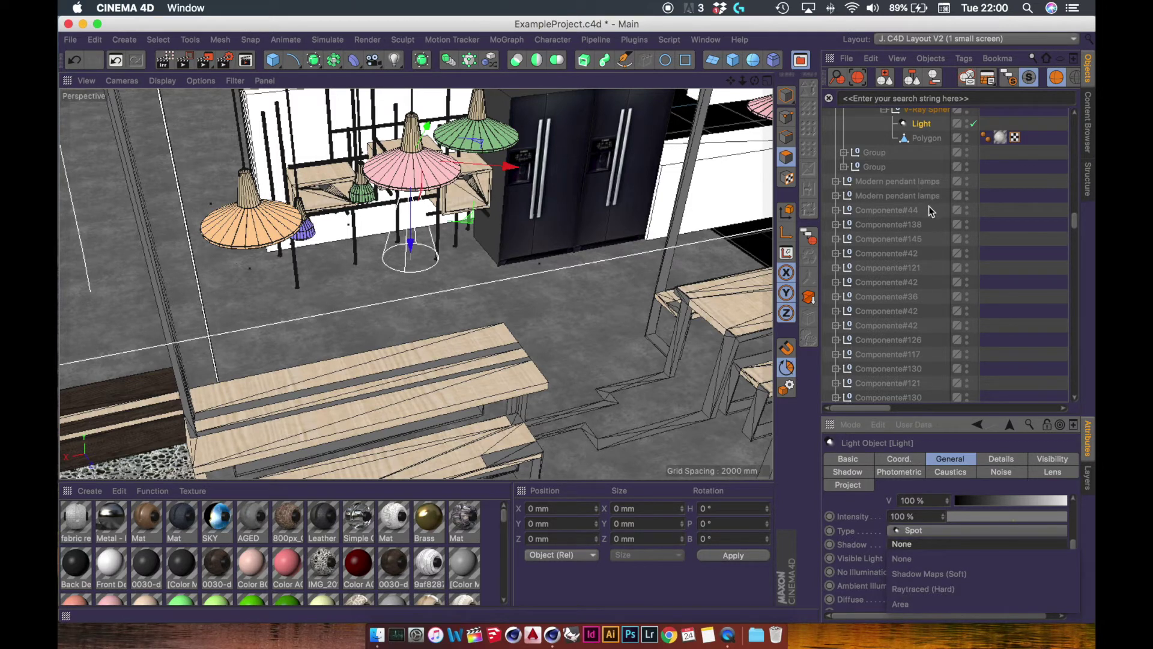
click(920, 589)
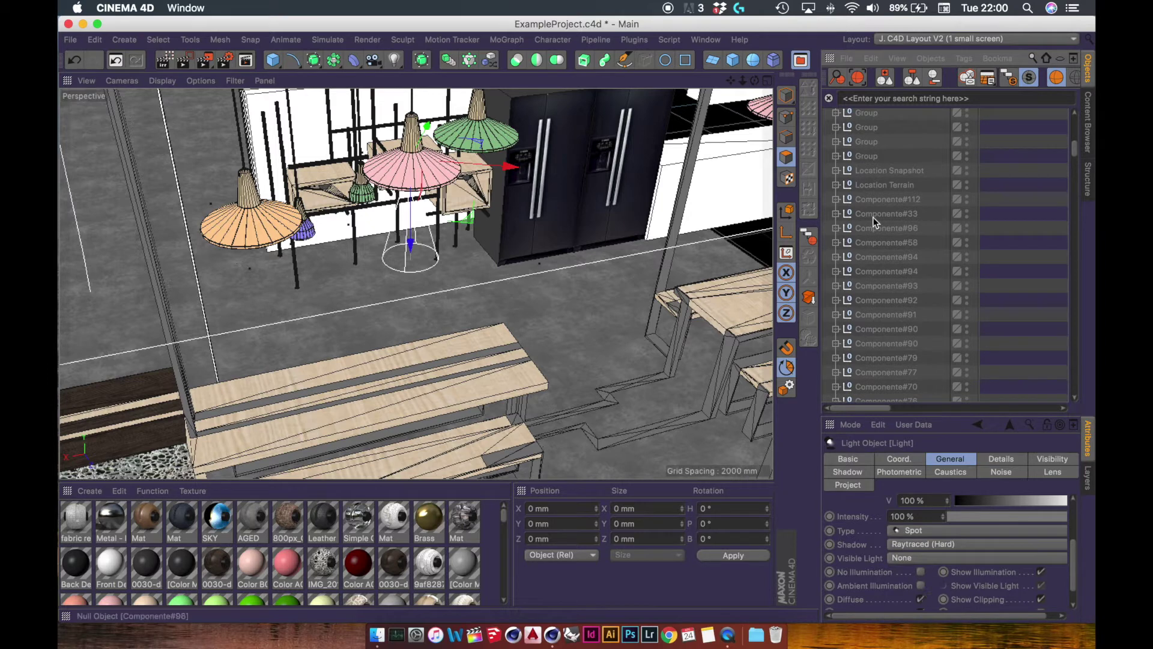
Collapse the whole object hierarchy and select AREA Light.2
scroll(916, 264, up, 5)
scroll(914, 265, up, 3)
scroll(877, 250, down, 10)
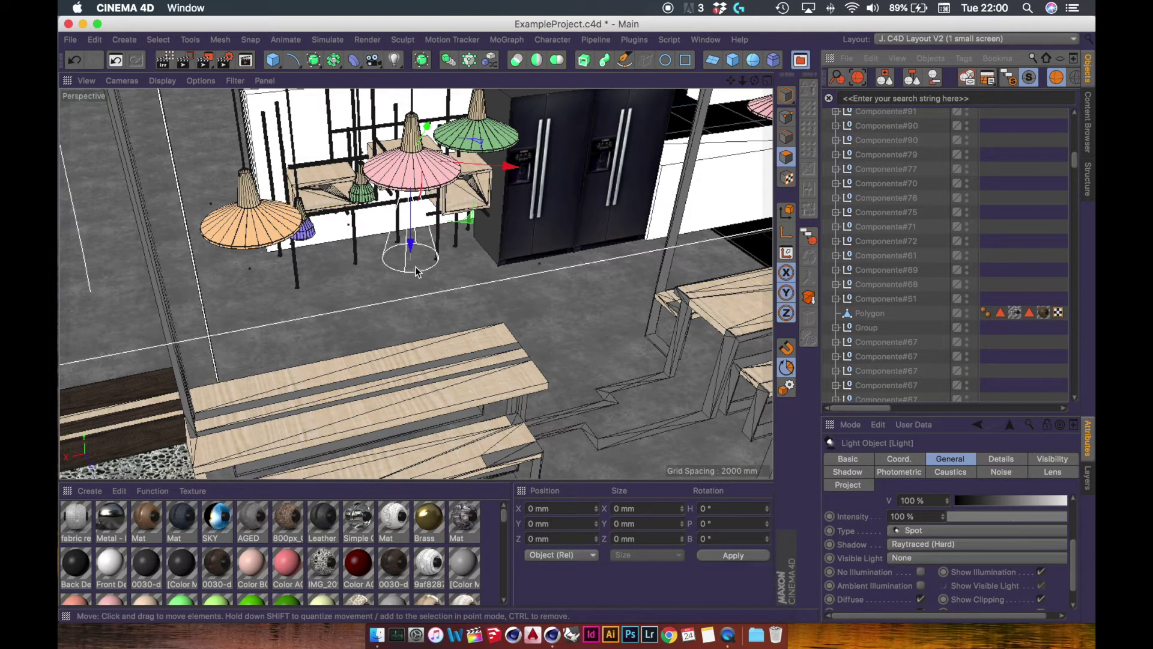
alt+drag(430, 305, 443, 327)
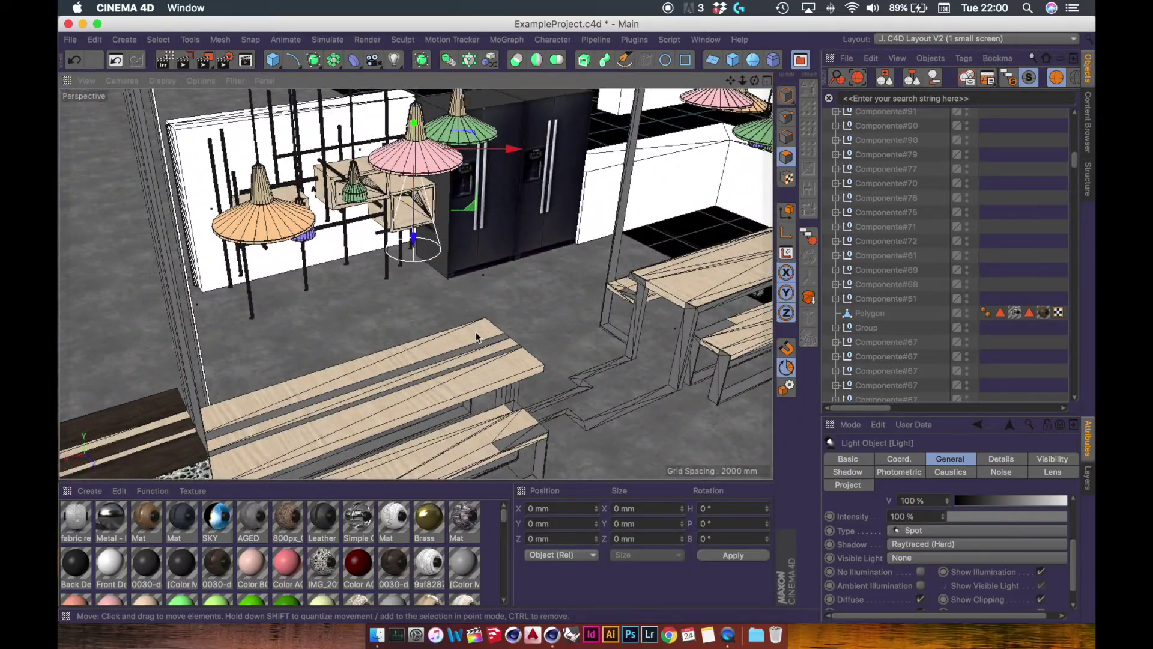
alt+right_drag(476, 334, 308, 402)
alt+drag(309, 402, 501, 217)
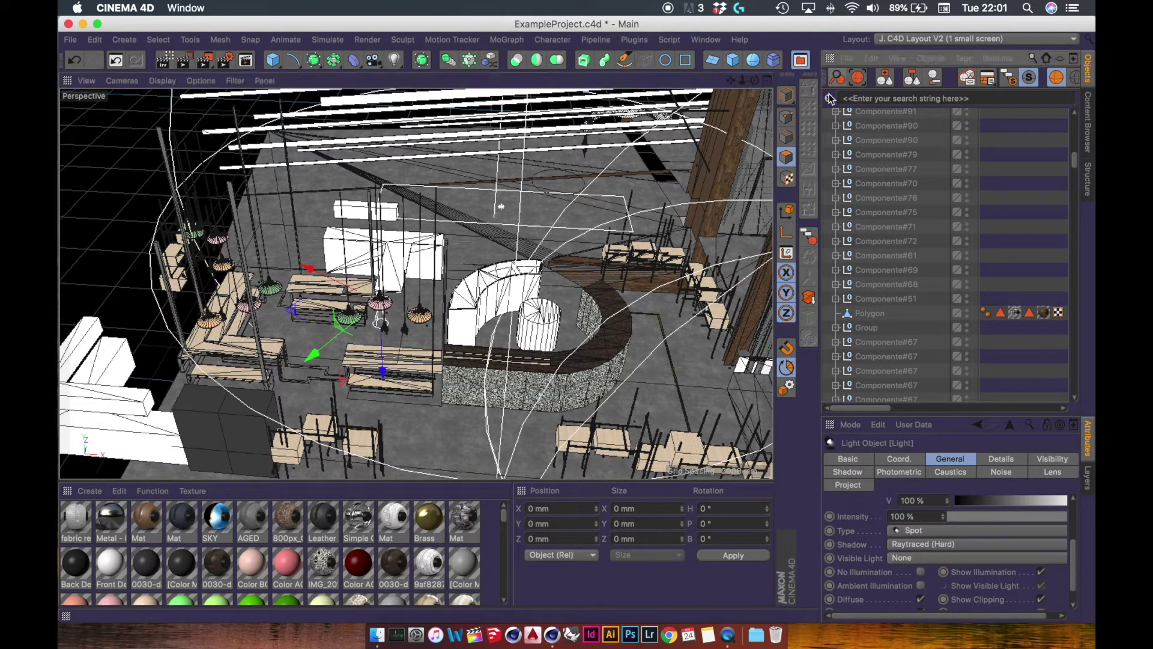
click(885, 78)
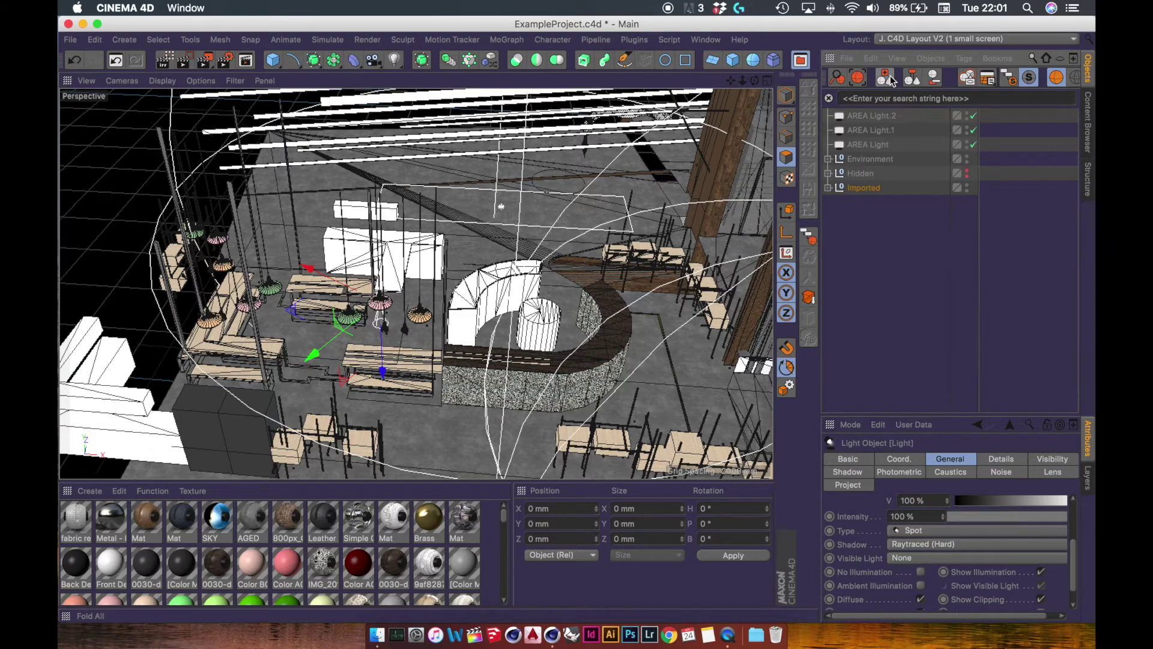
click(871, 116)
Make the Hidden group's building geometry visible again
alt+drag(501, 293, 677, 240)
scroll(603, 240, down, 10)
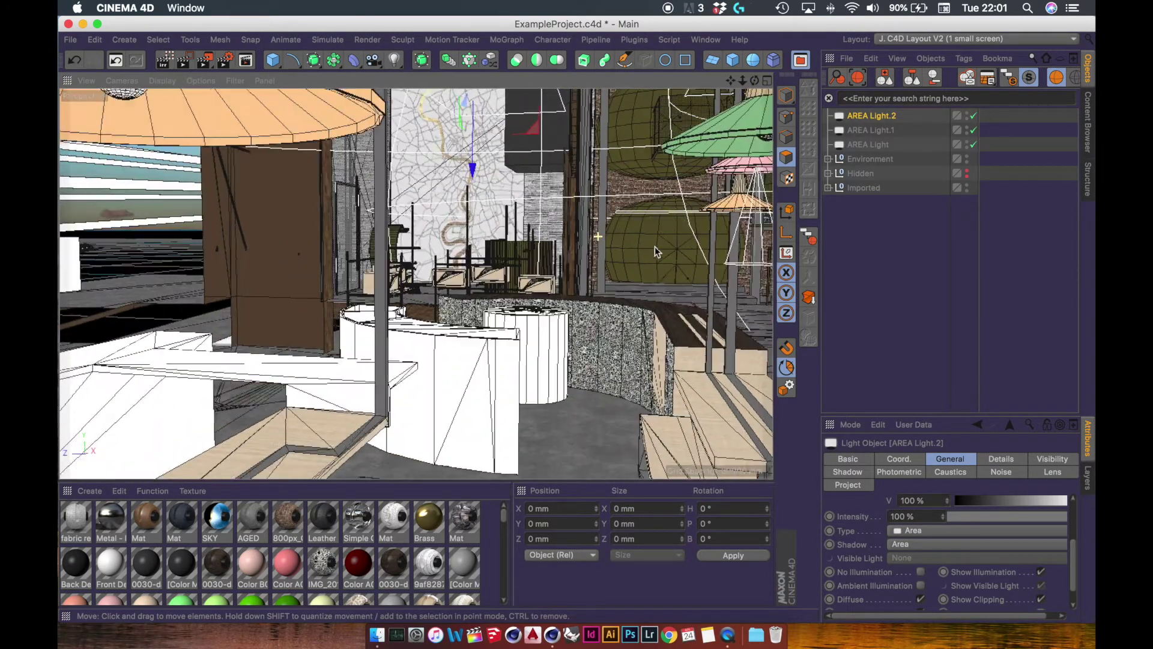
scroll(512, 329, up, 1)
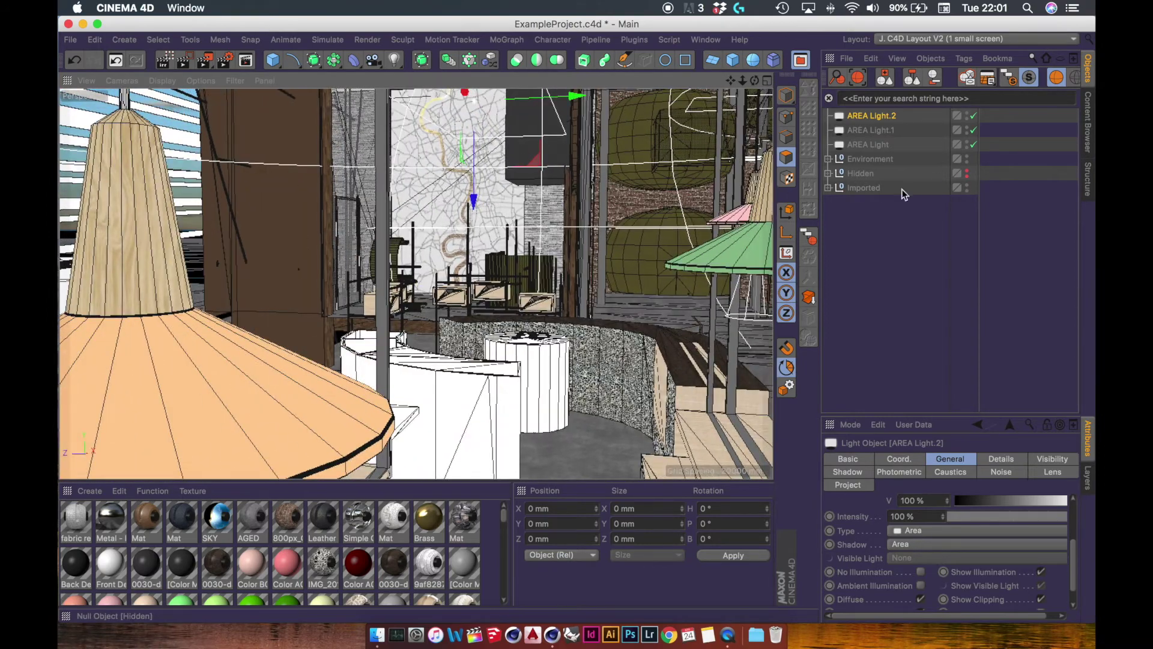
click(966, 173)
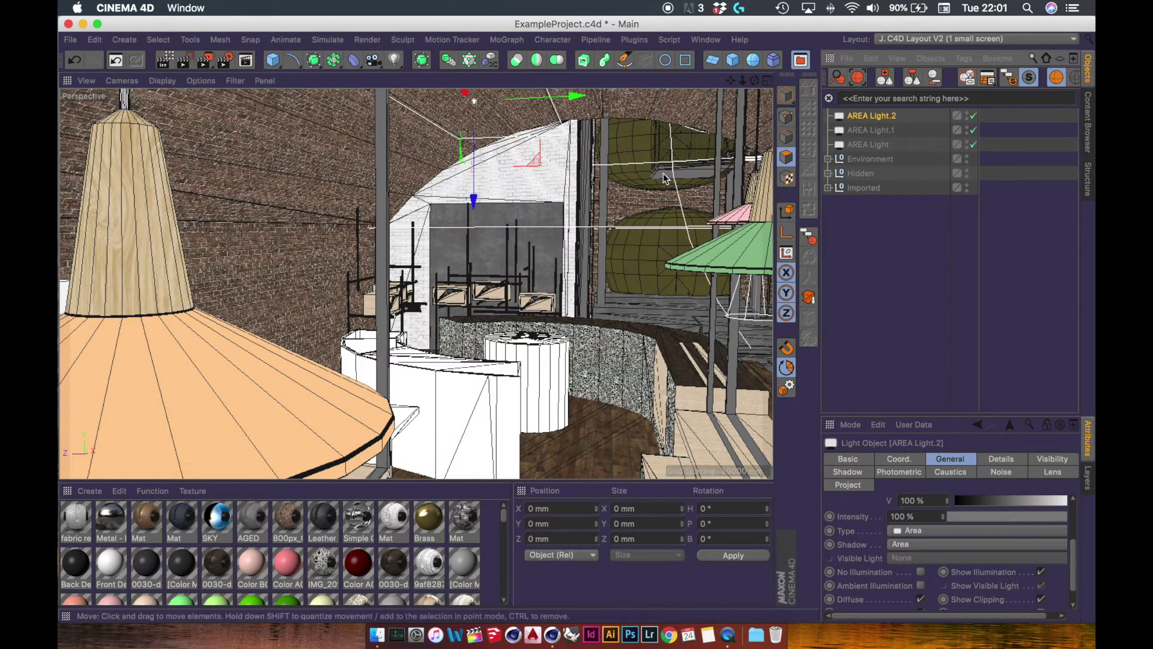
scroll(593, 136, up, 5)
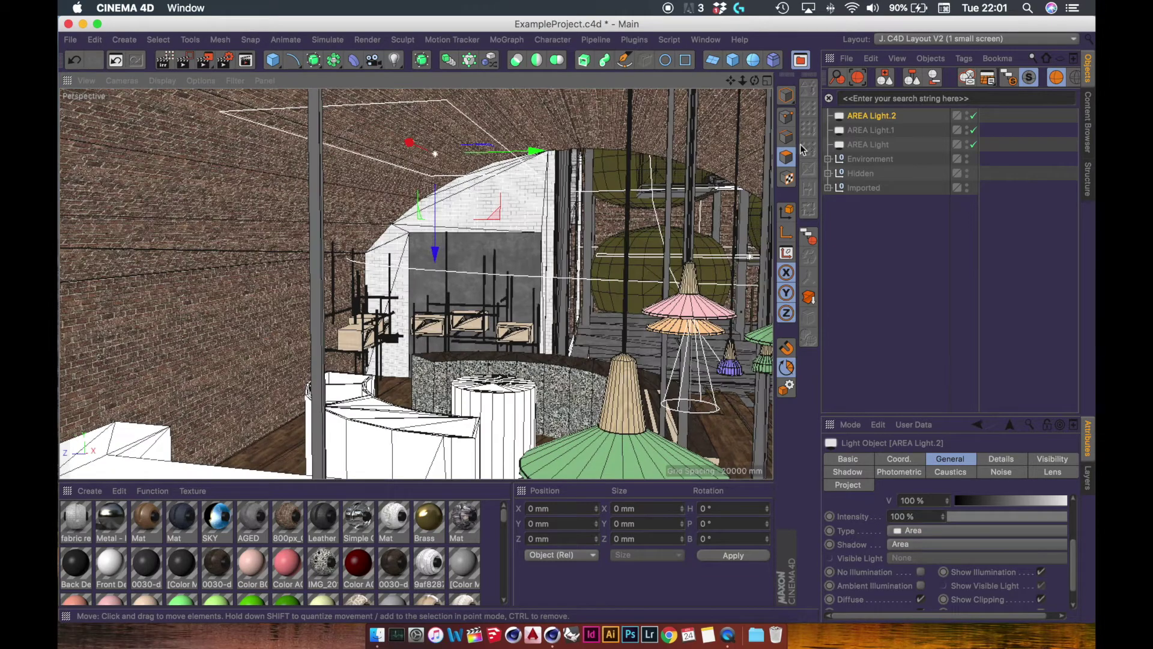
Shift AREA Light.2 along its Y axis under the brick vault and enlarge its rectangle in model mode
drag(535, 151, 671, 157)
scroll(506, 133, down, 6)
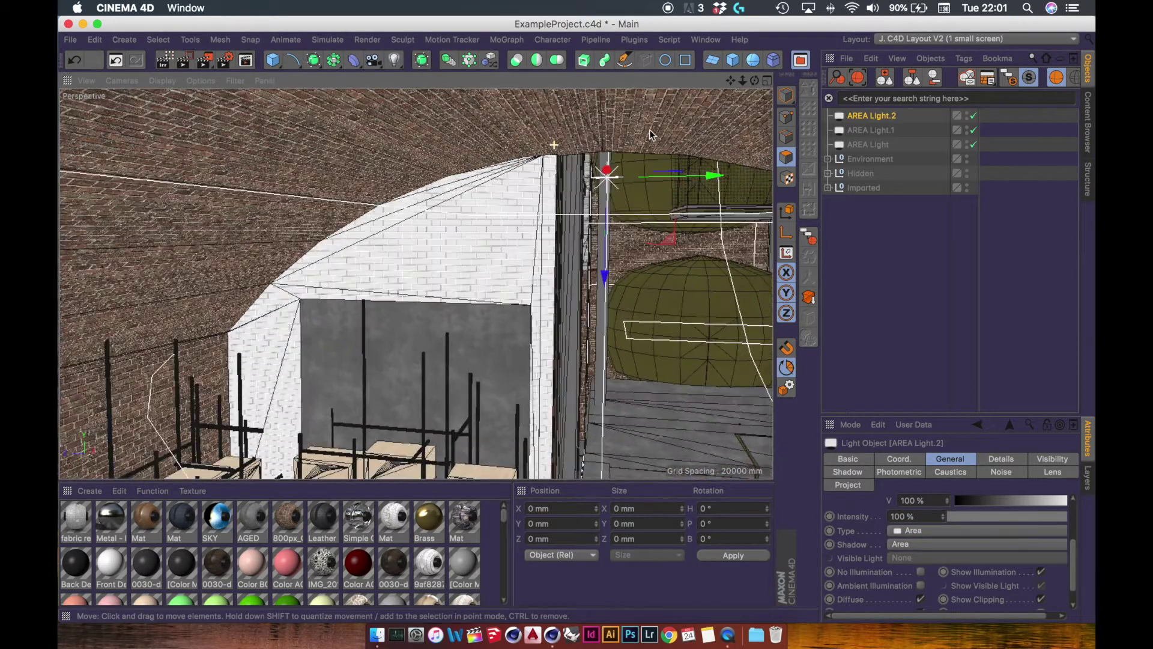
alt+drag(507, 133, 392, 208)
click(786, 95)
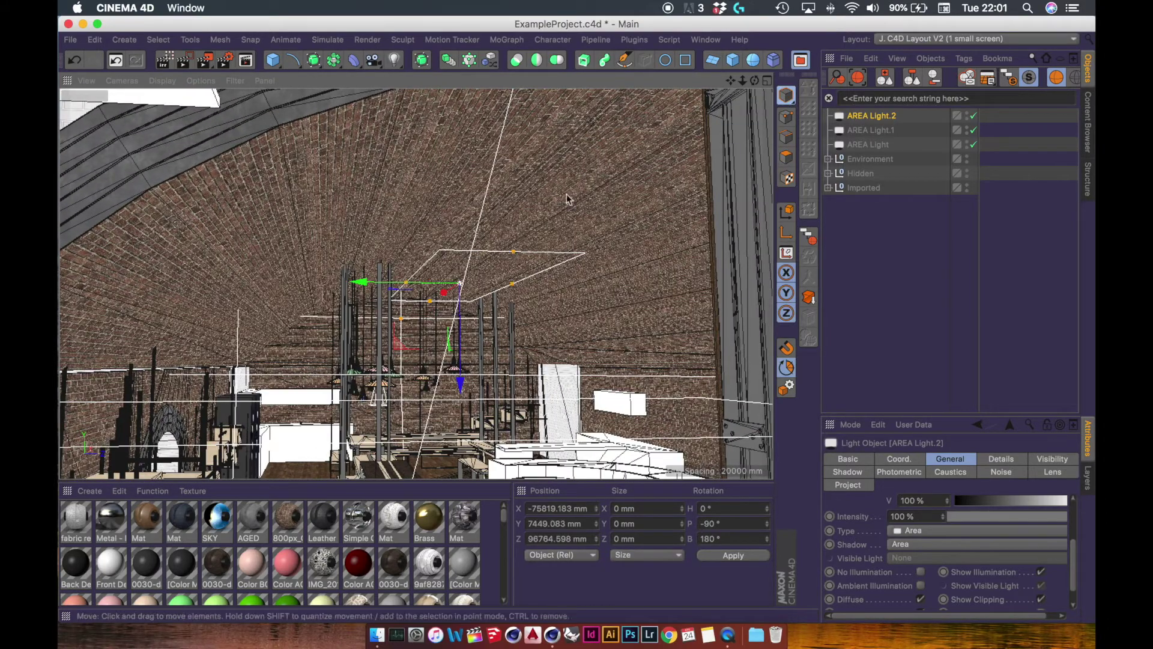
drag(512, 254, 540, 236)
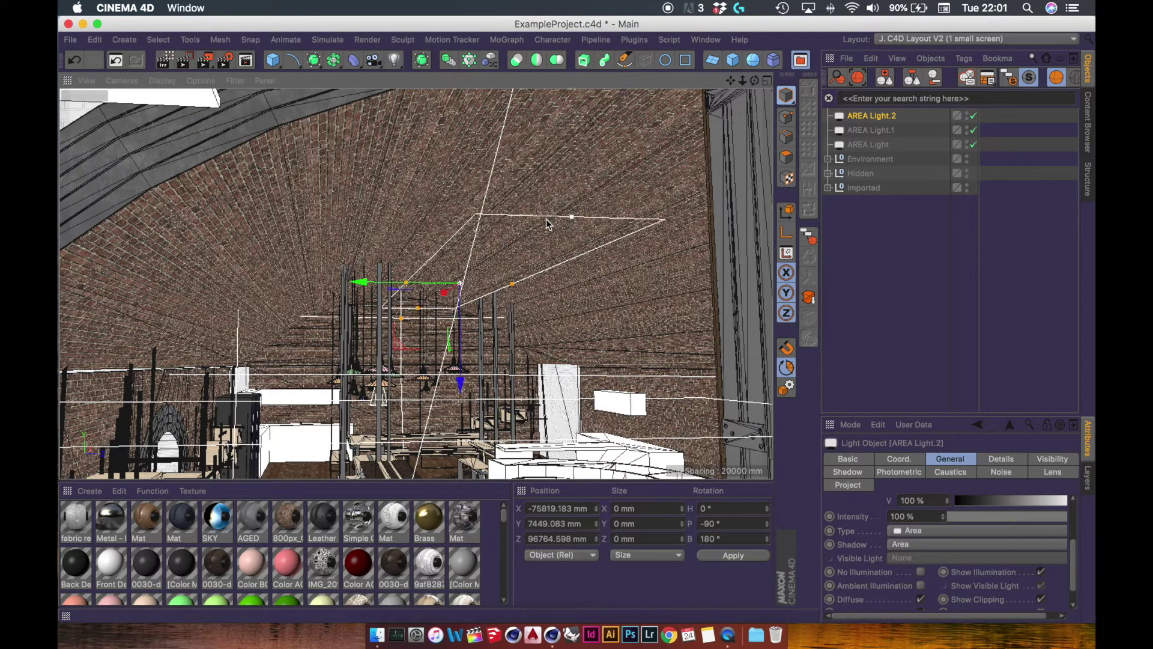
drag(356, 288, 359, 343)
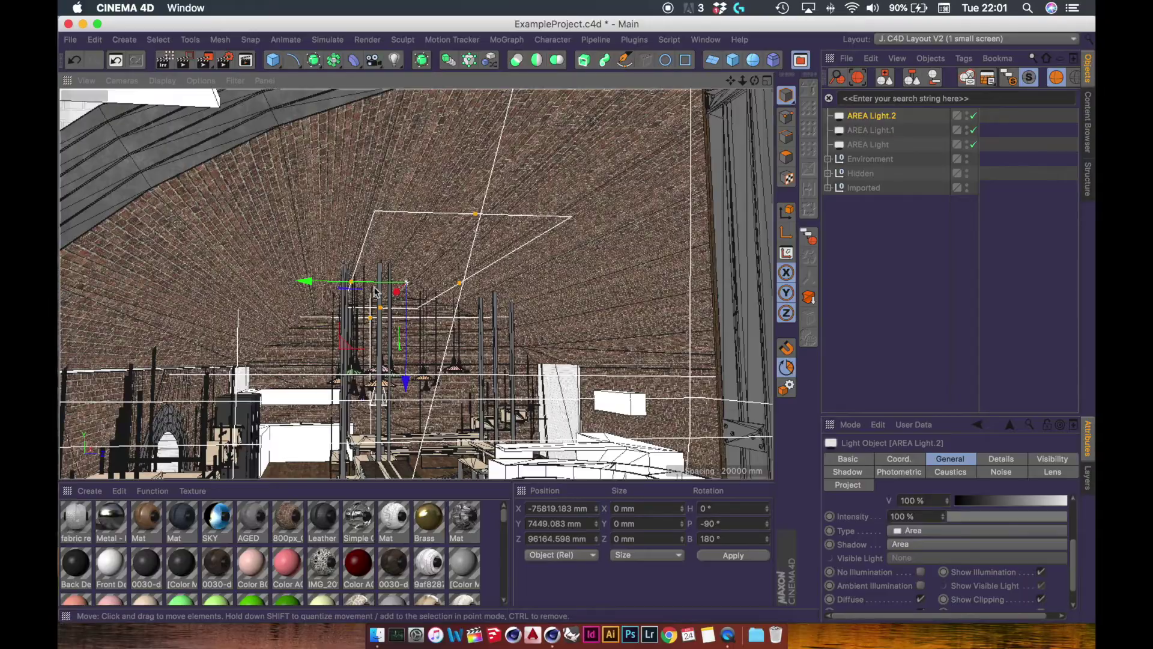
key(Return)
Move AREA Light.2 about 4000 mm along its X axis beneath the vaulted ceiling
alt+right_drag(377, 291, 457, 260)
mouse_move(377, 290)
alt+mouse_down()
mouse_move(399, 286)
mouse_move(370, 325)
mouse_move(380, 277)
mouse_move(365, 279)
alt+mouse_up()
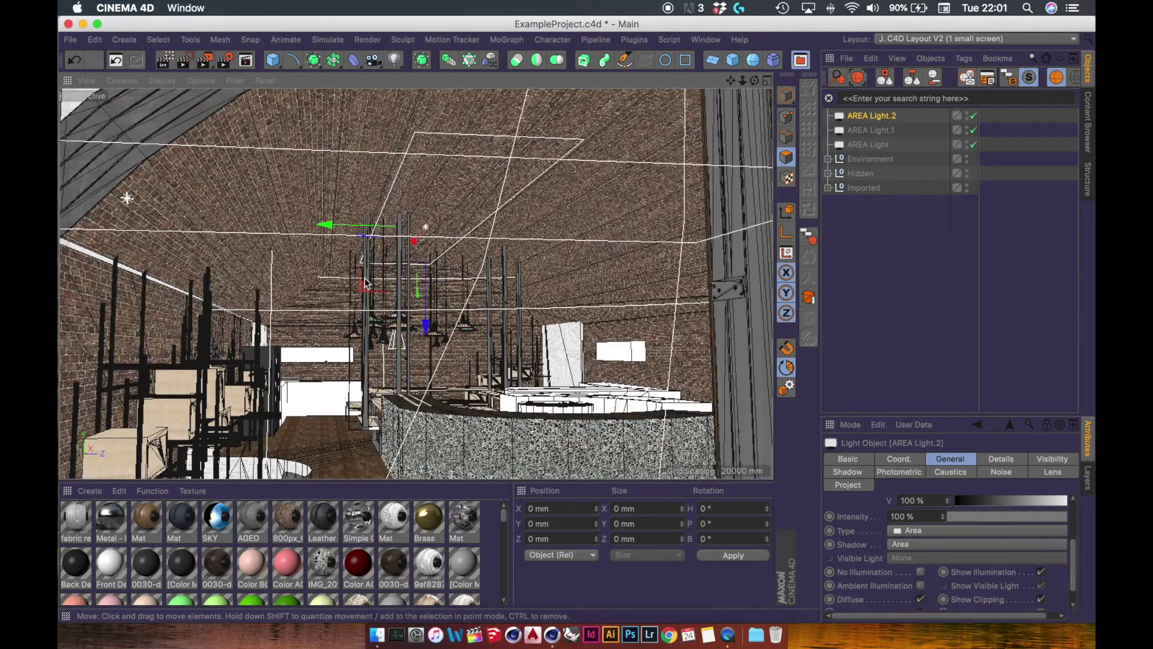
drag(413, 245, 431, 226)
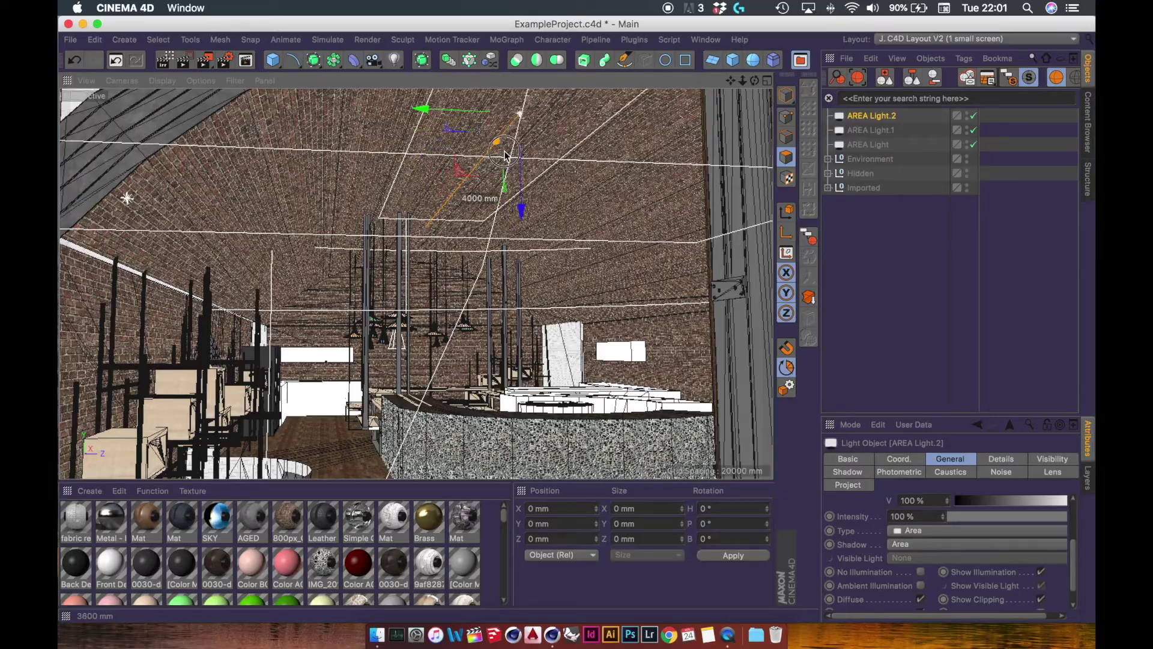
alt+middle_drag(471, 230, 376, 284)
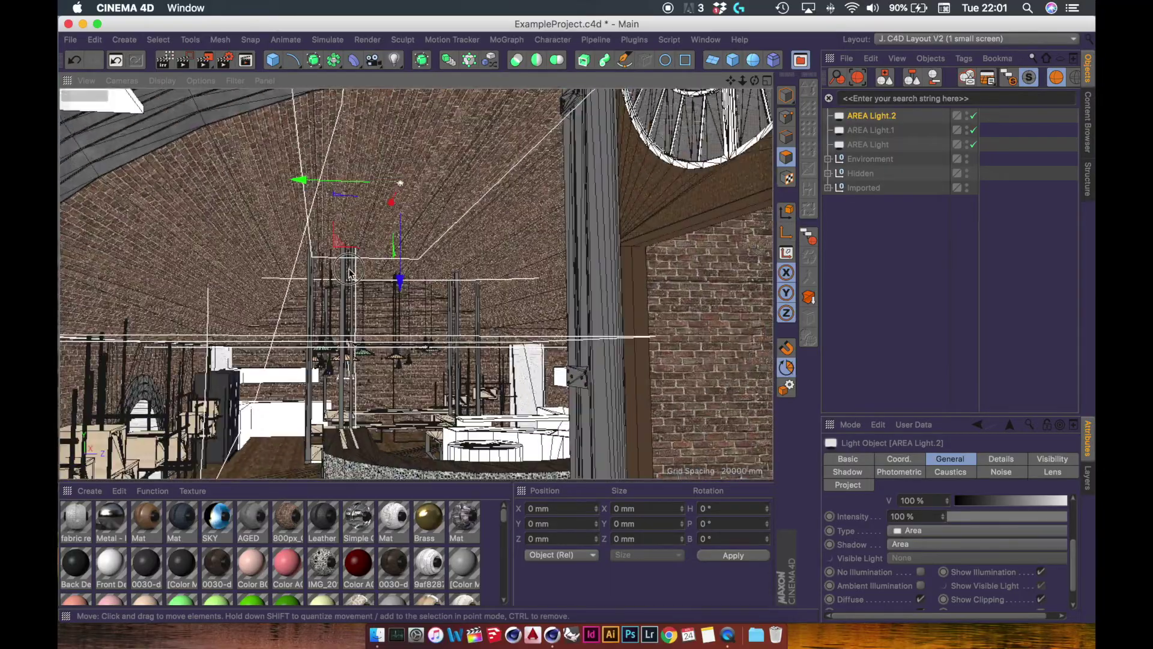
alt+drag(349, 272, 390, 291)
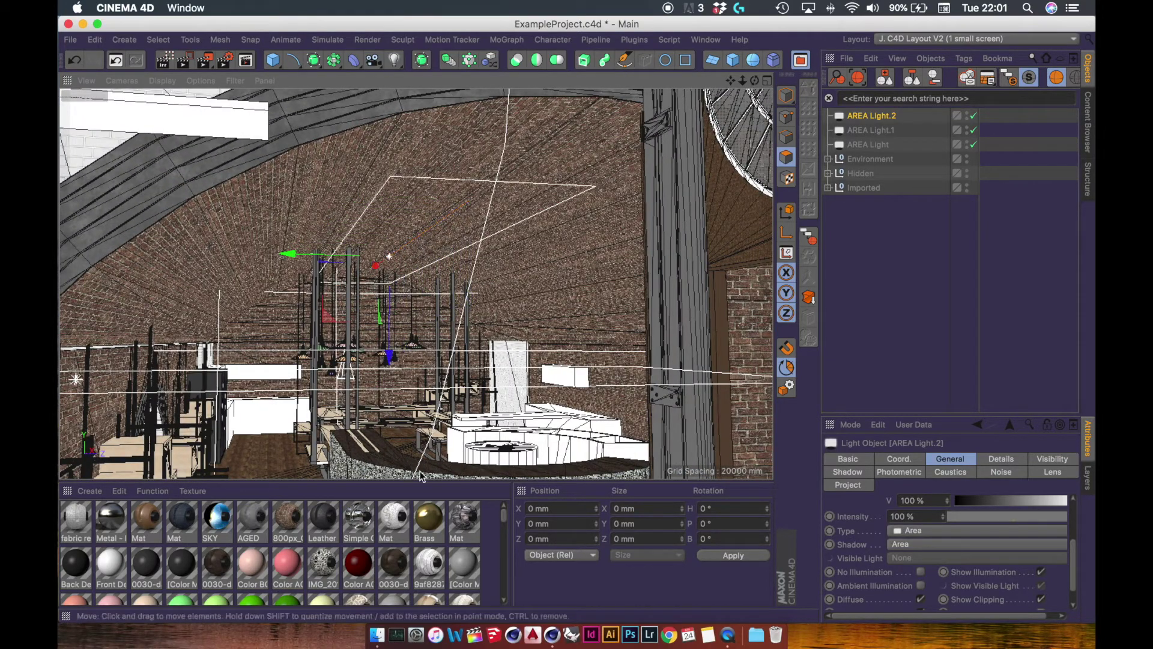
Frame the interior from floor level facing the curved bar counter and add a Camera from that view
scroll(397, 400, up, 10)
alt+drag(398, 400, 286, 338)
alt+drag(303, 400, 434, 333)
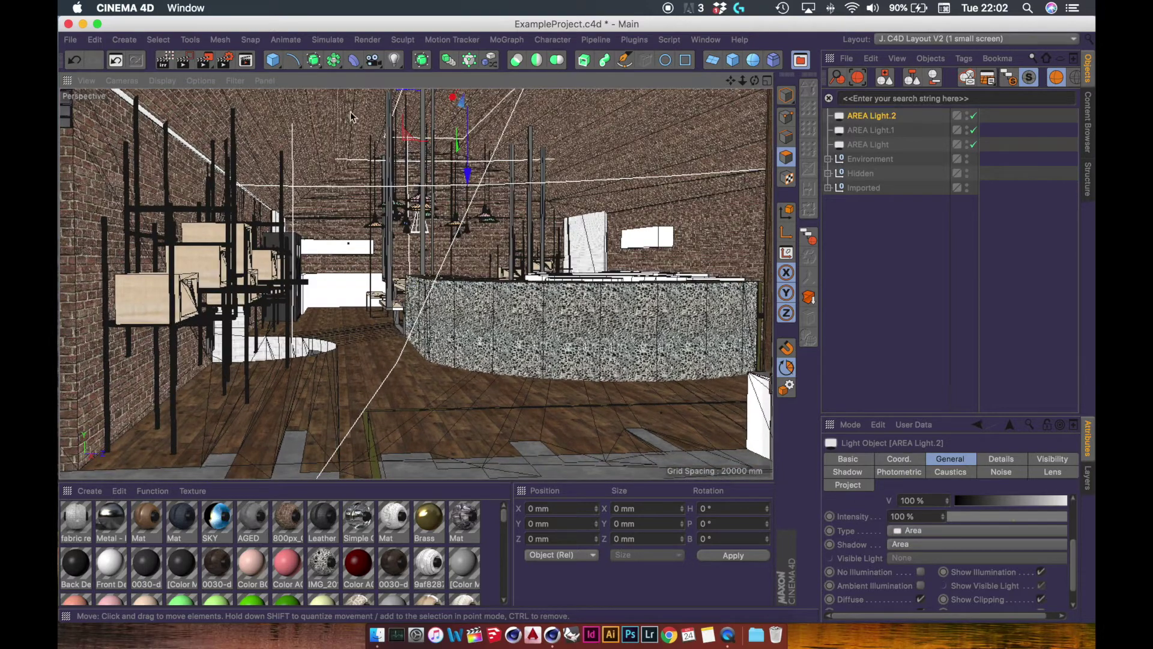
click(374, 62)
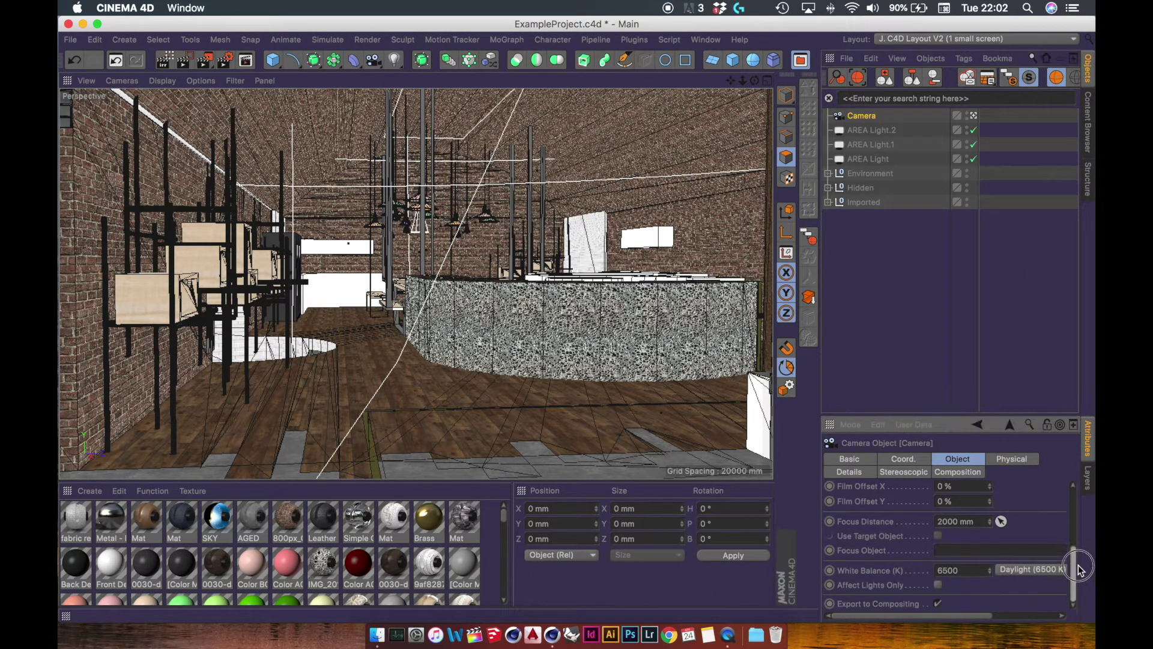
Set the Camera's focal length to Wide Angle (25 mm) and reframe the interior around the bar
scroll(1074, 559, up, 3)
scroll(1089, 505, down, 2)
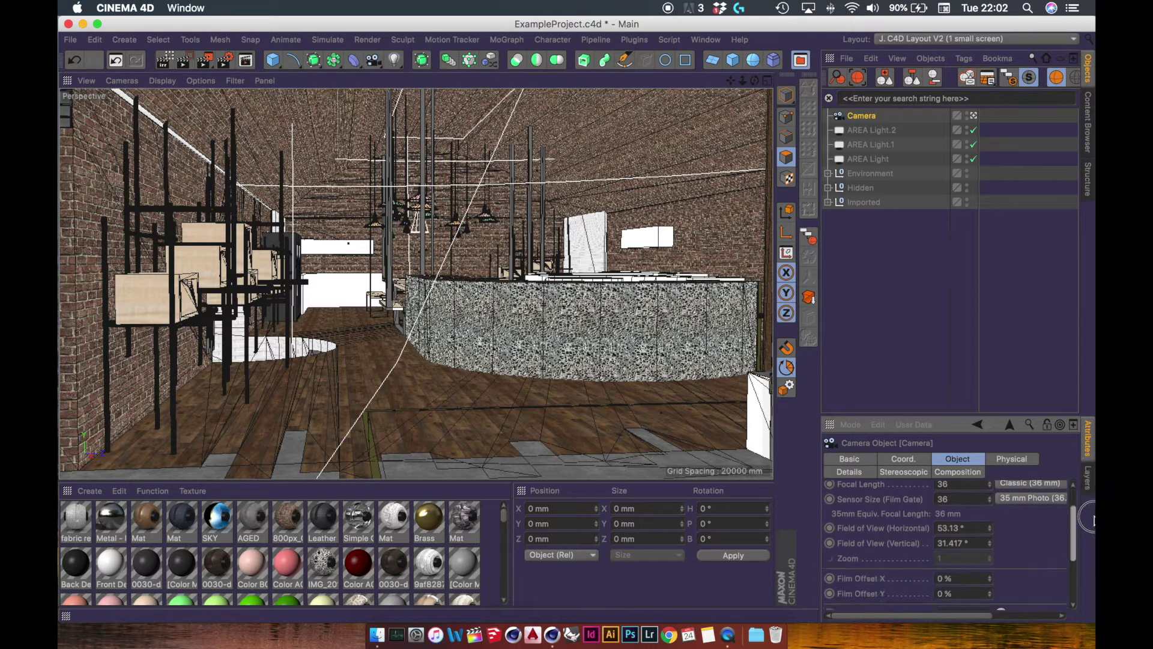
click(977, 539)
drag(1078, 533, 1079, 508)
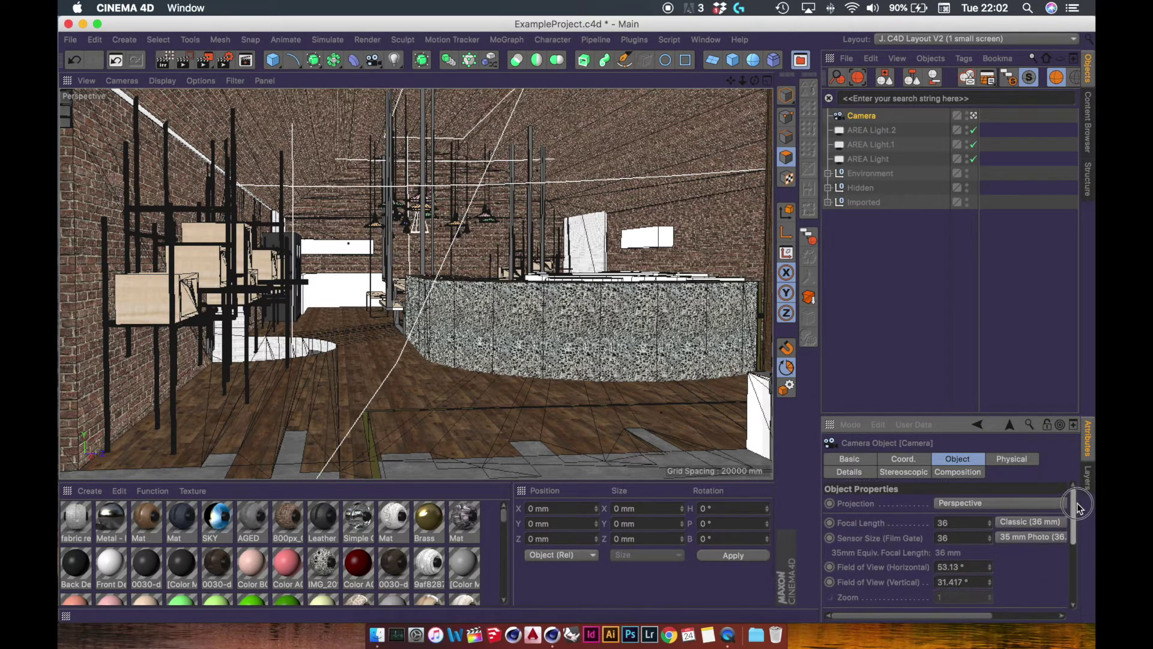
click(1046, 519)
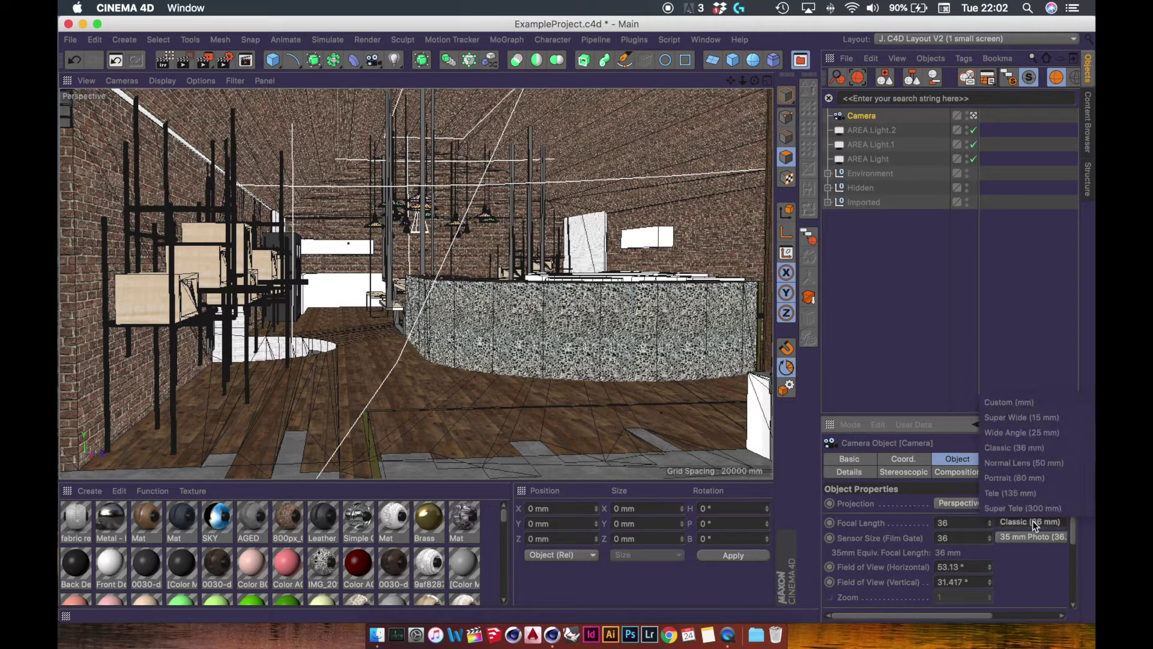
click(1034, 434)
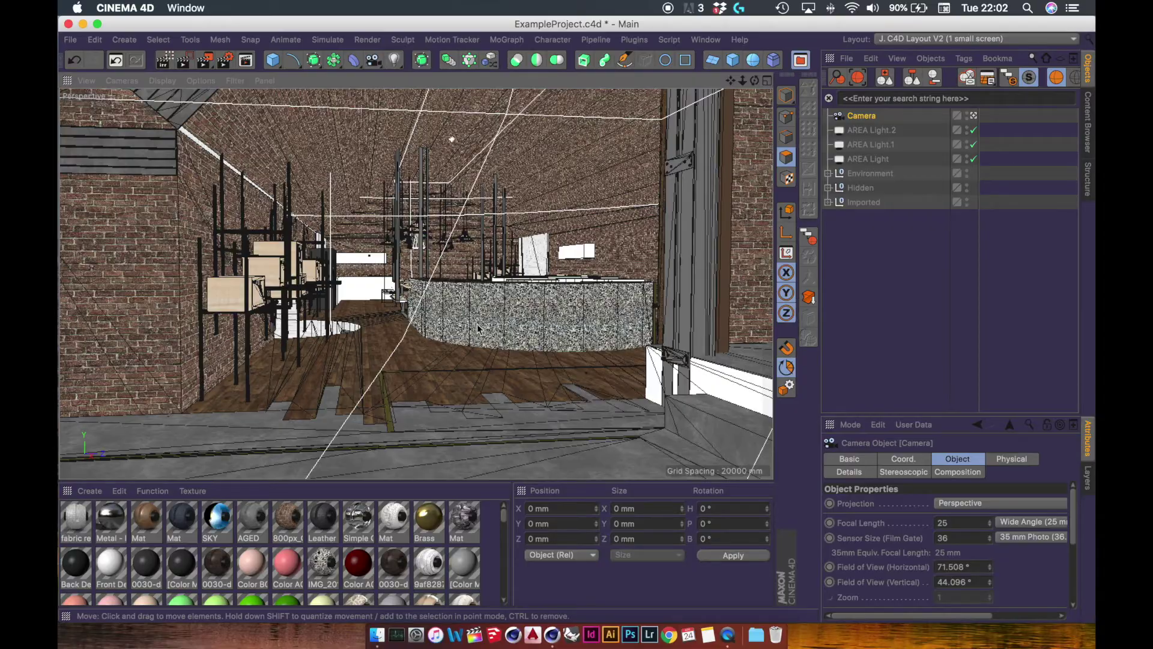
alt+drag(479, 330, 438, 343)
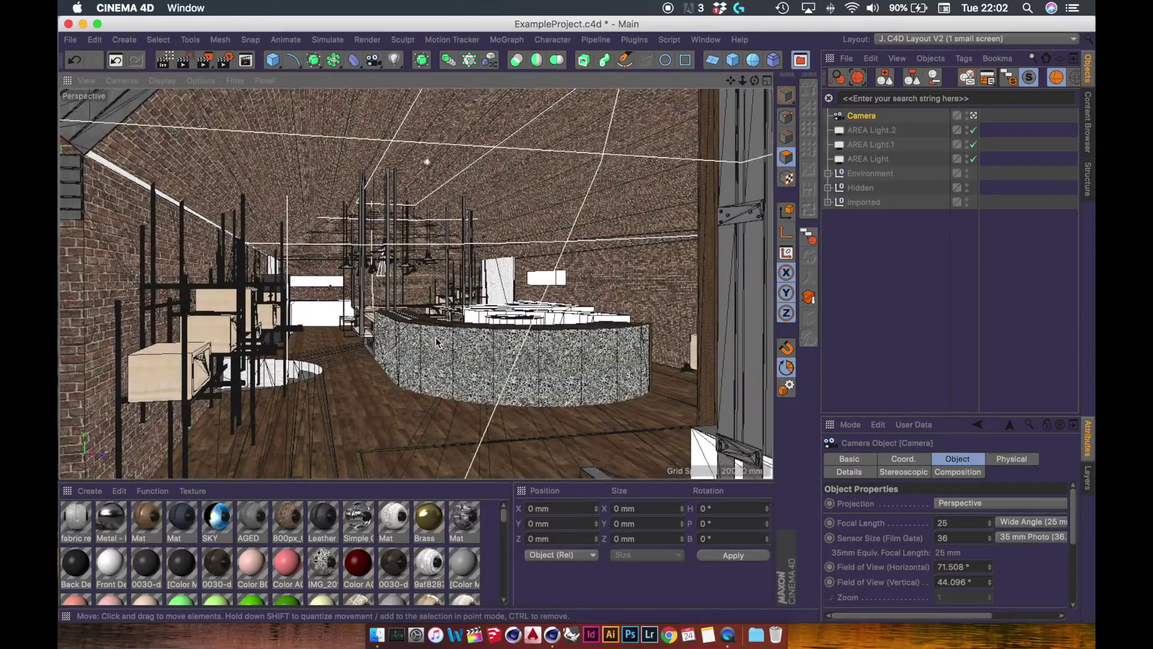
Try to lower the Camera by setting its Y position to 1800 mm in model mode
click(787, 98)
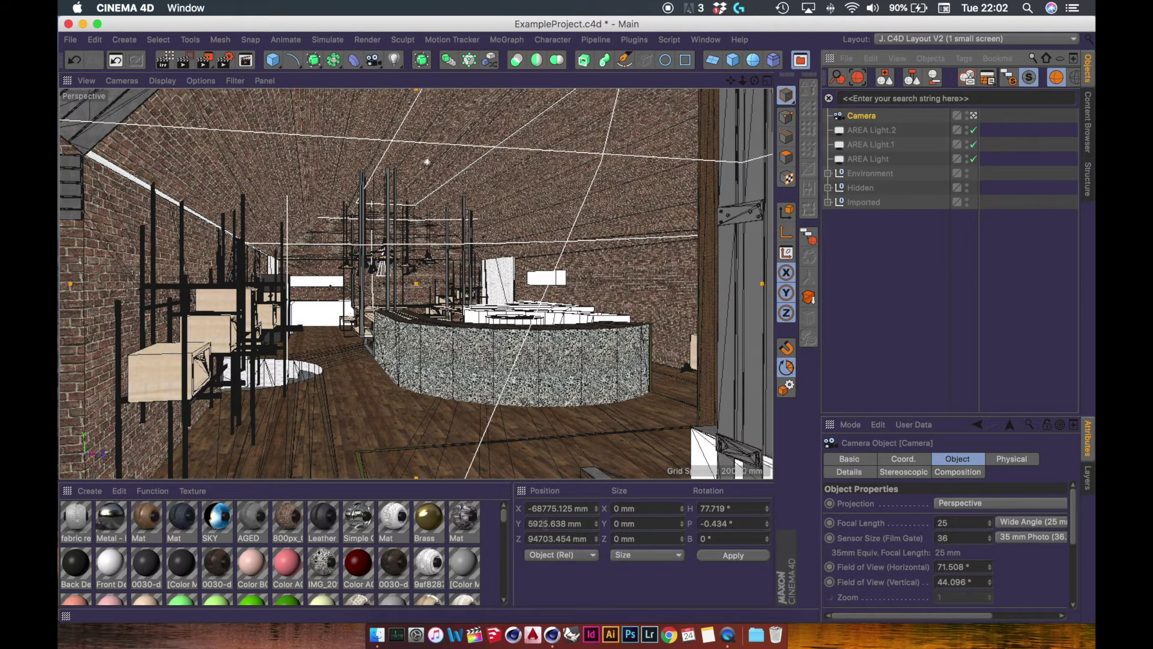
click(555, 523)
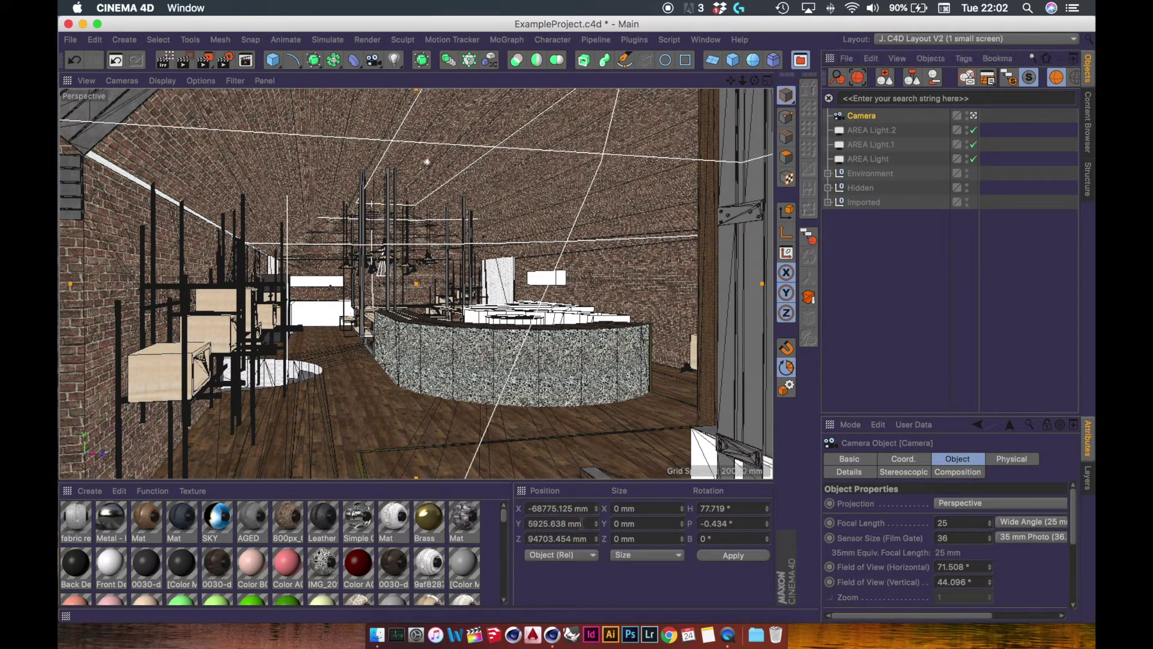
drag(581, 523, 519, 523)
text(1800)
key(Return)
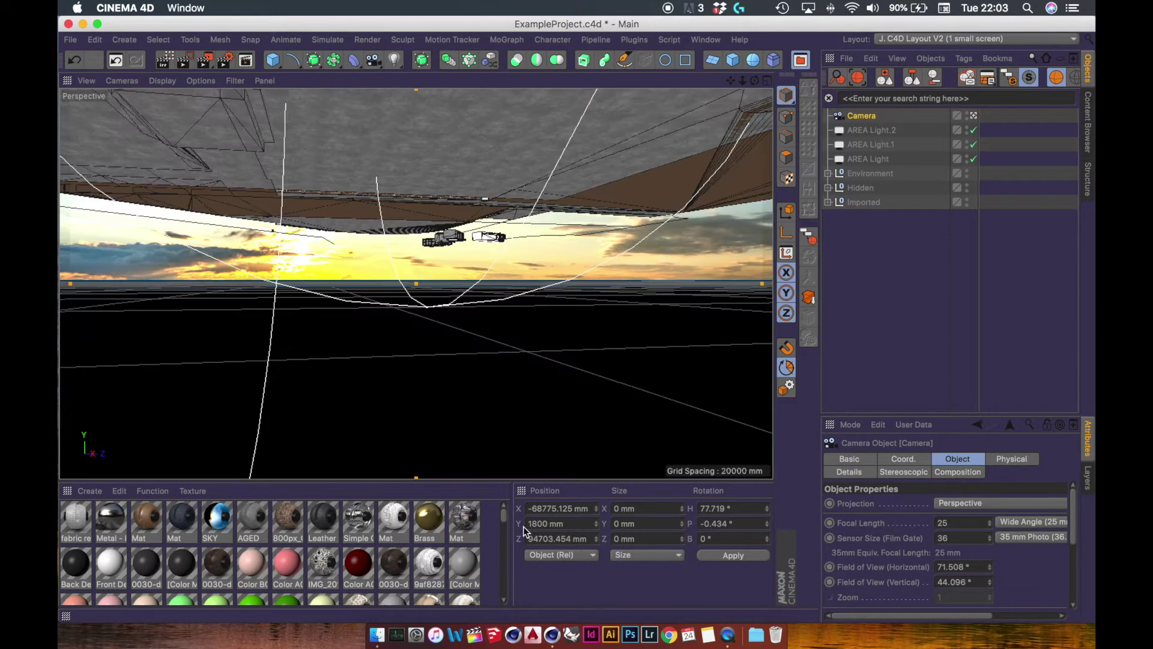
Reposition the Camera back inside the building above floor level, framing the curved bar counter and the shelving along the brick wall
alt+middle_drag(421, 264, 451, 278)
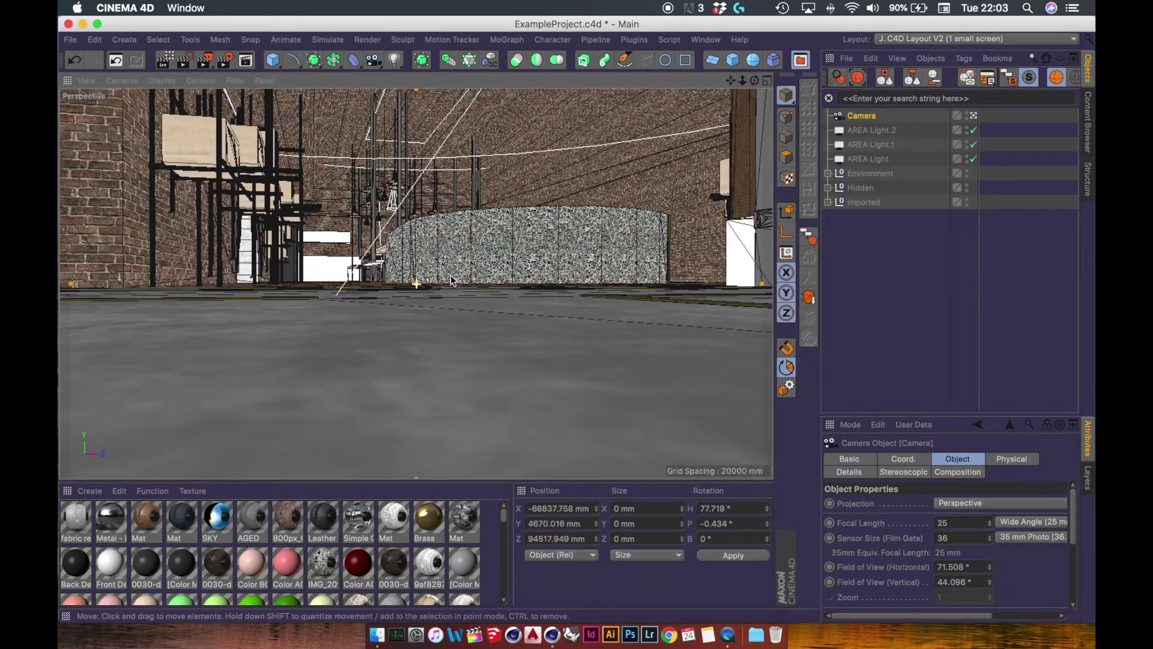
alt+drag(312, 392, 487, 312)
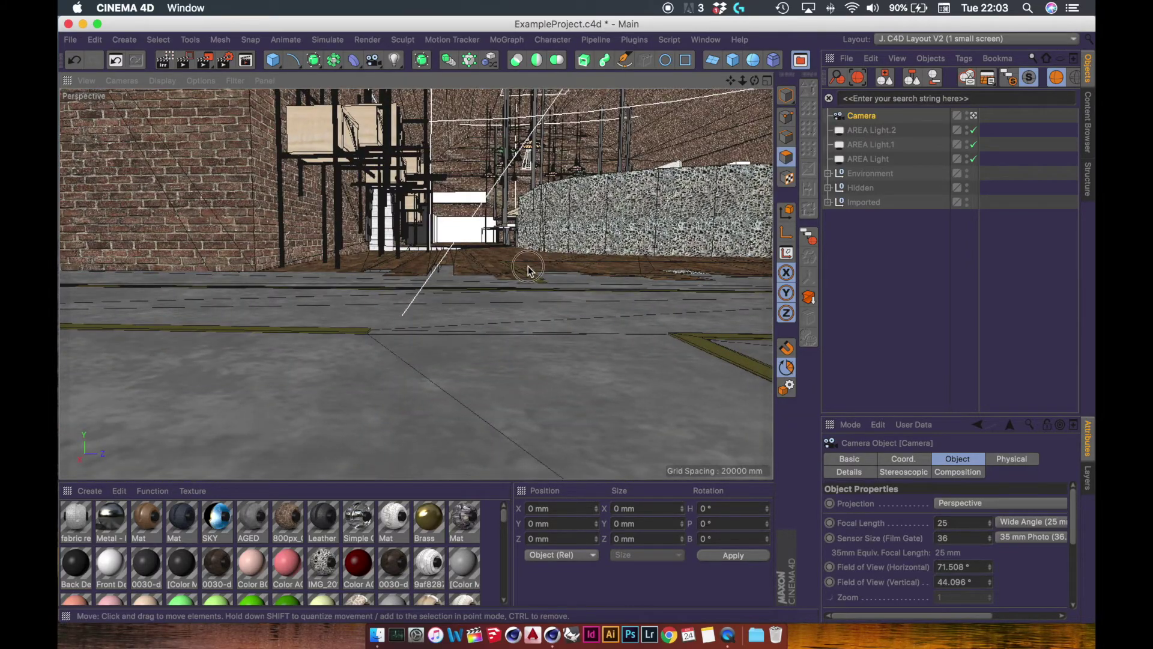
alt+drag(528, 264, 447, 297)
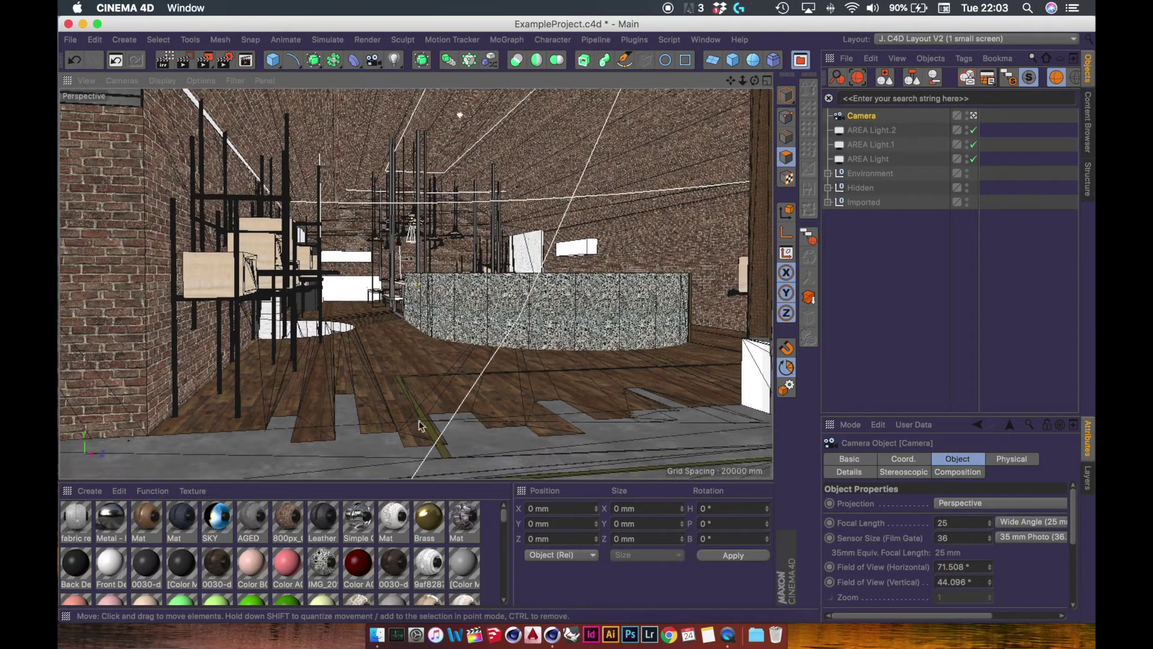
Reframe the camera on the curved bar counter and set its pitch rotation to 0°
alt+drag(463, 396, 465, 391)
mouse_move(472, 331)
alt+mouse_down()
mouse_move(451, 328)
mouse_move(465, 333)
alt+mouse_up()
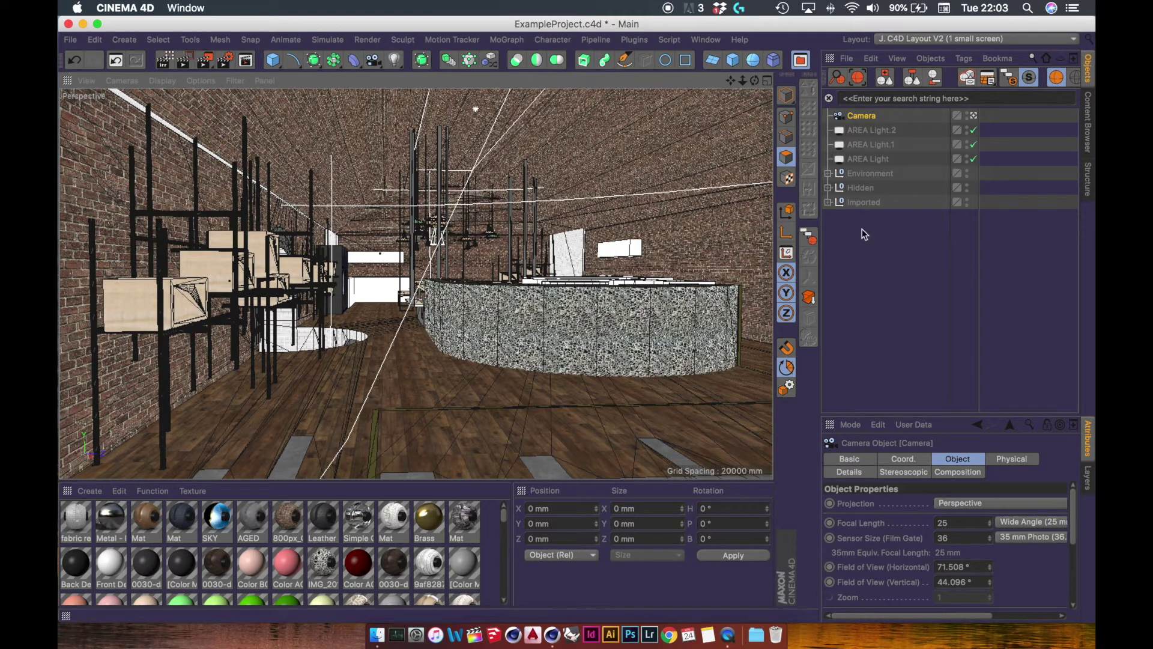
click(785, 98)
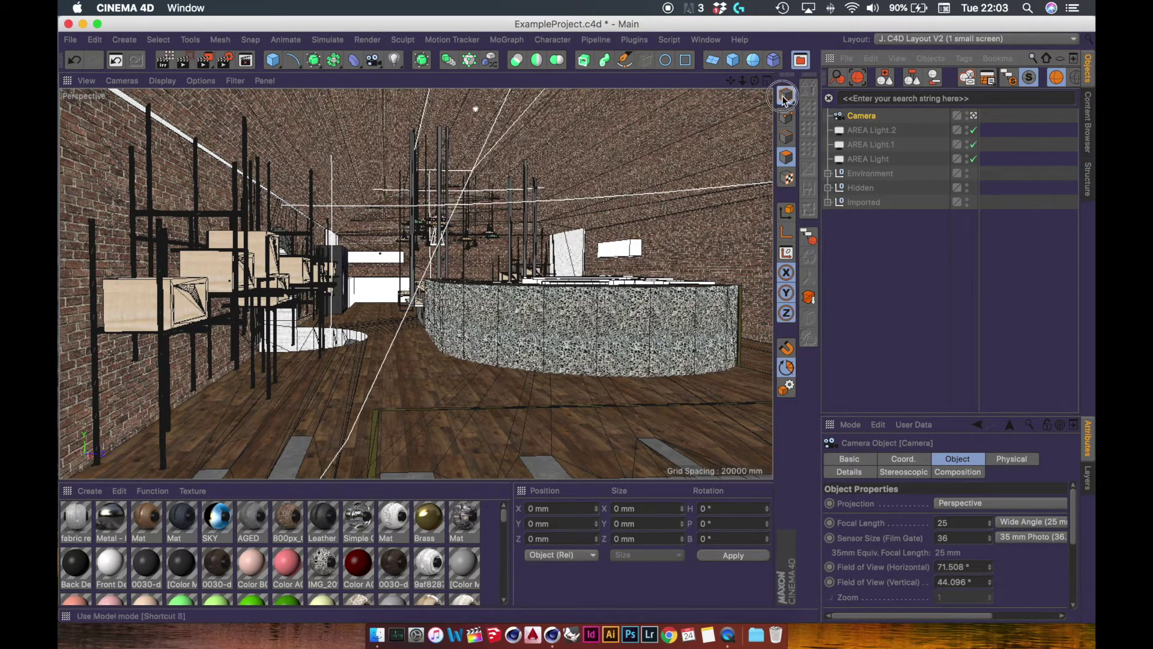
drag(734, 521, 639, 524)
text(0)
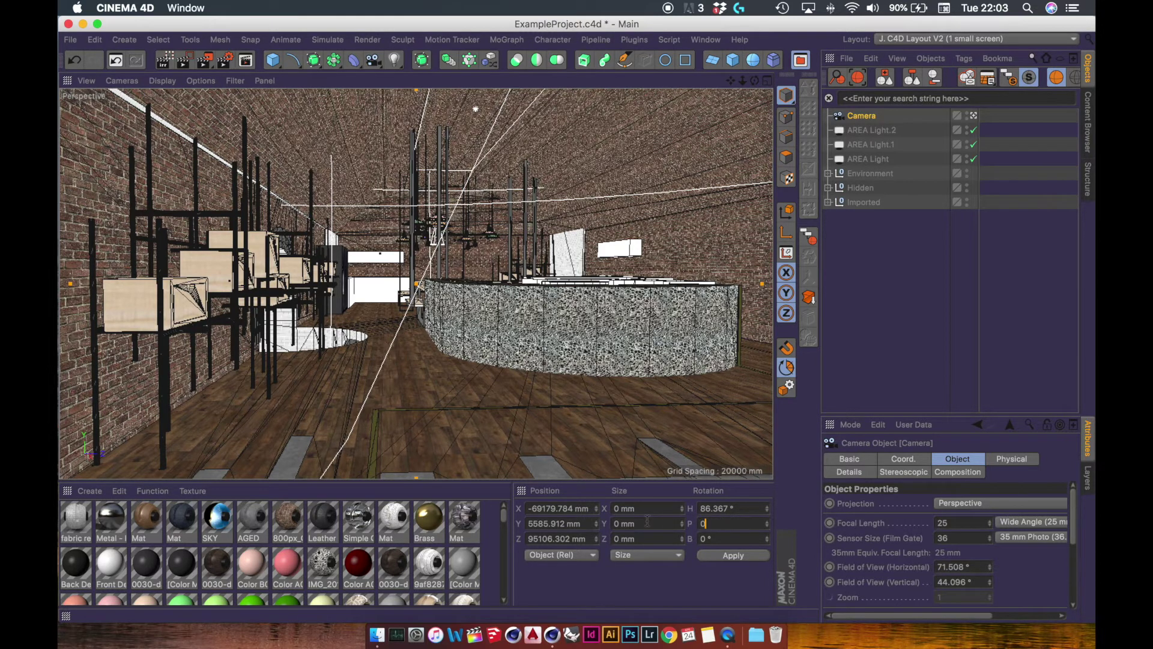
key(Return)
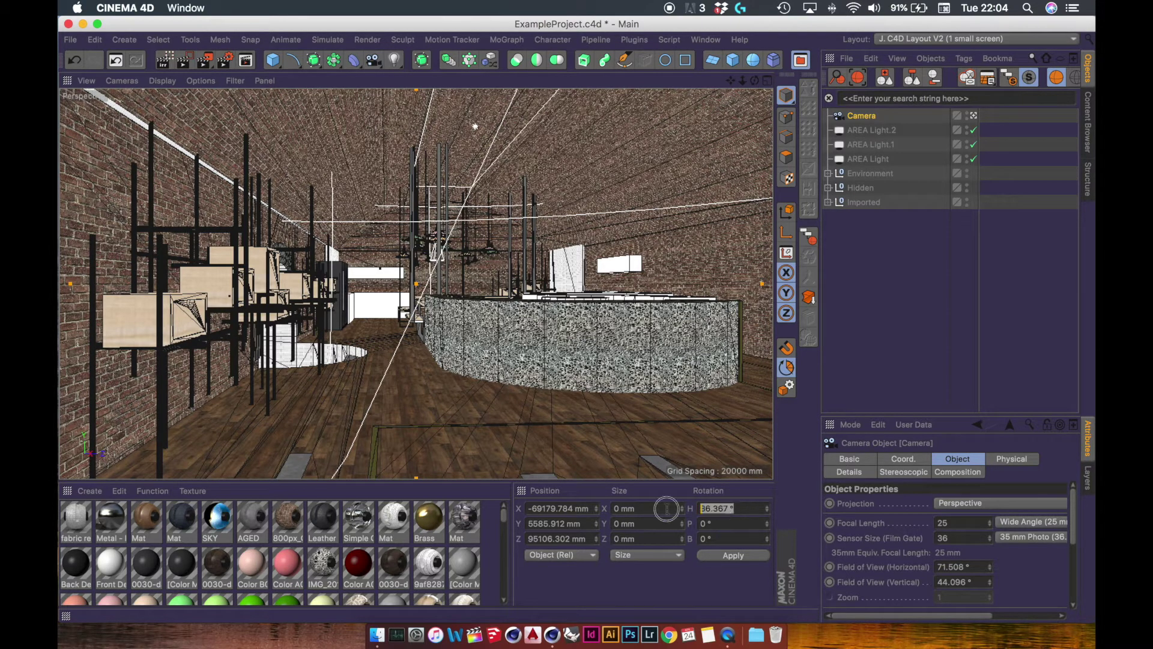
Try a heading rotation of 90° on the camera and undo it
double_click(718, 511)
text(90)
key(Return)
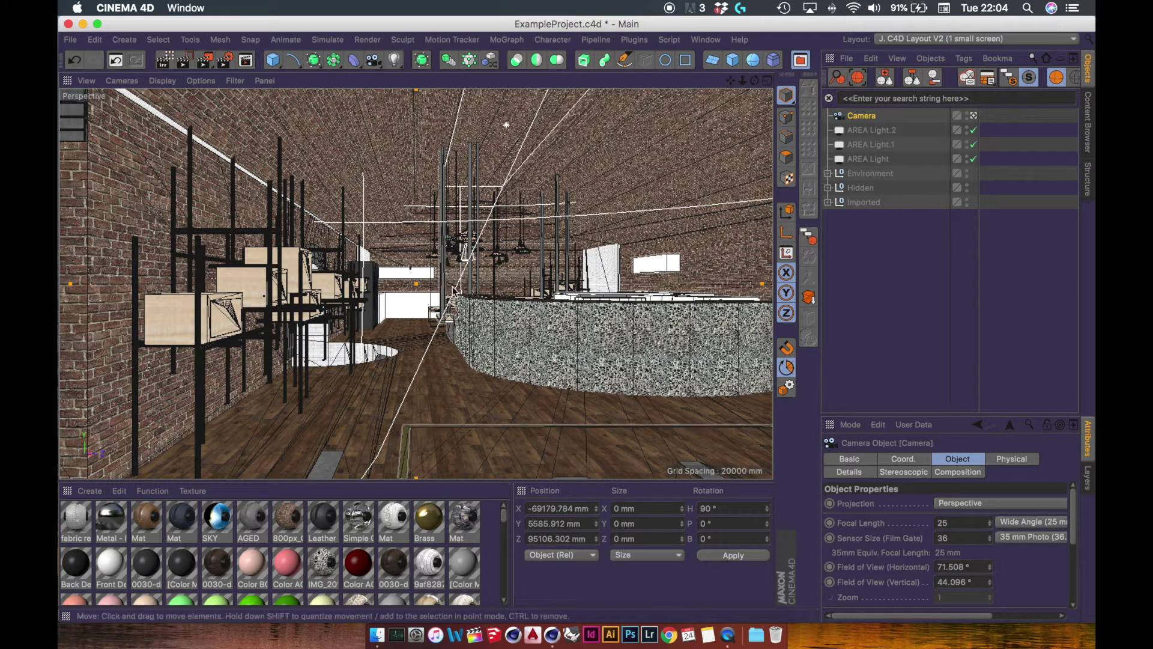
key(super+z)
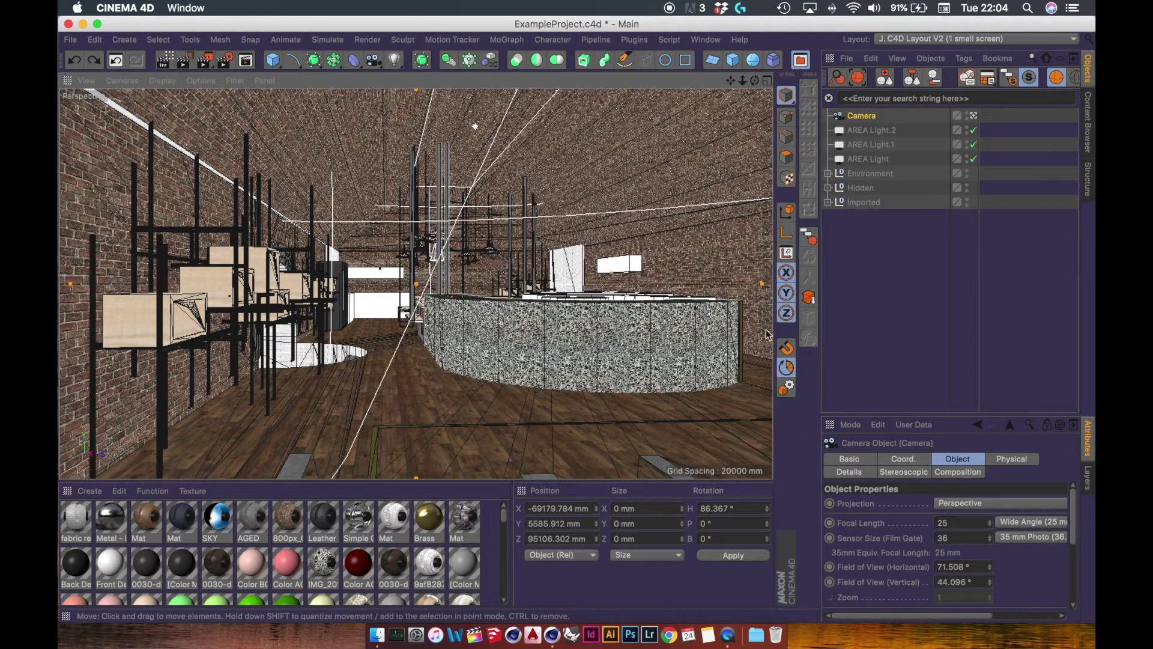
Rename the camera object as Bar_View
click(866, 116)
double_click(865, 116)
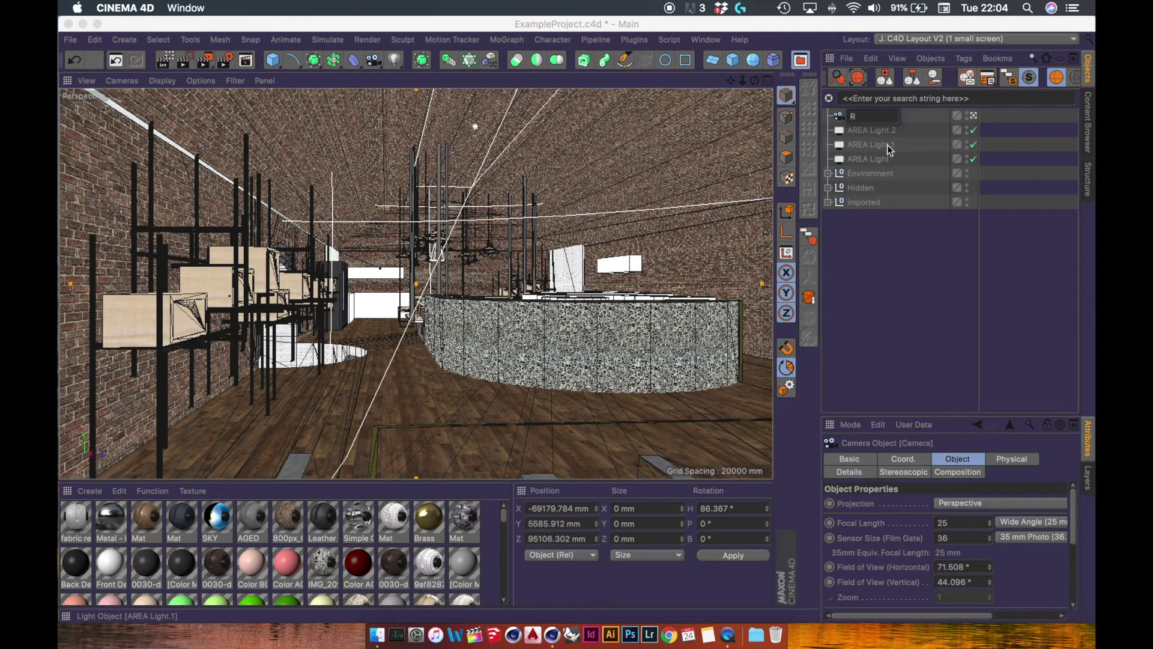
key(Return)
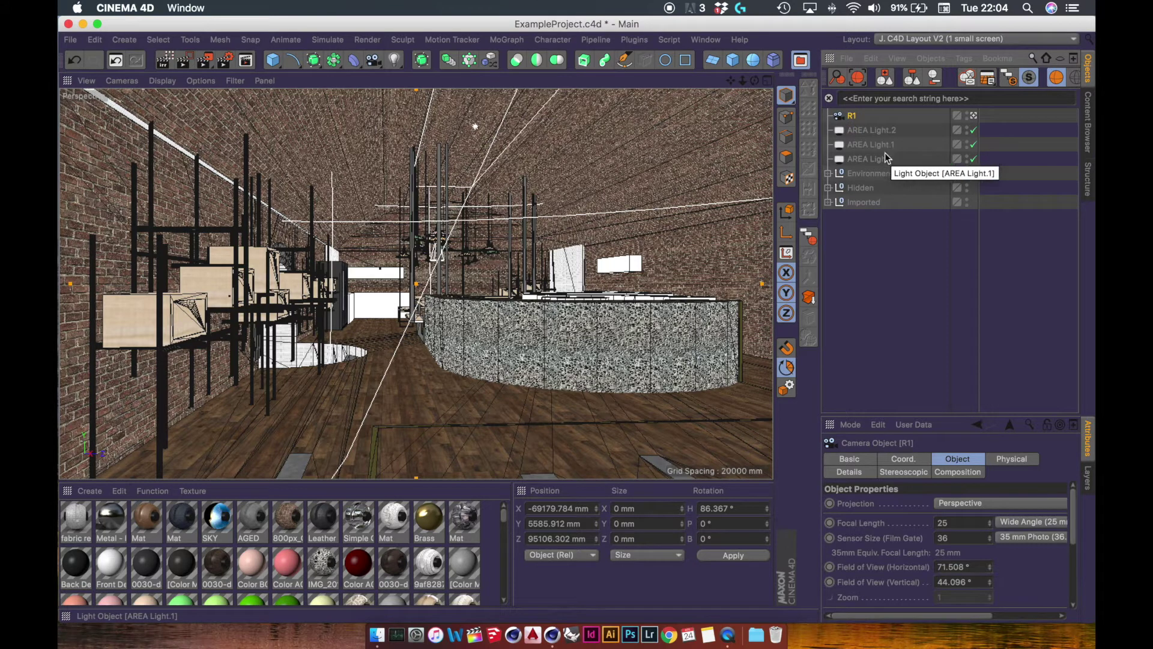
double_click(855, 116)
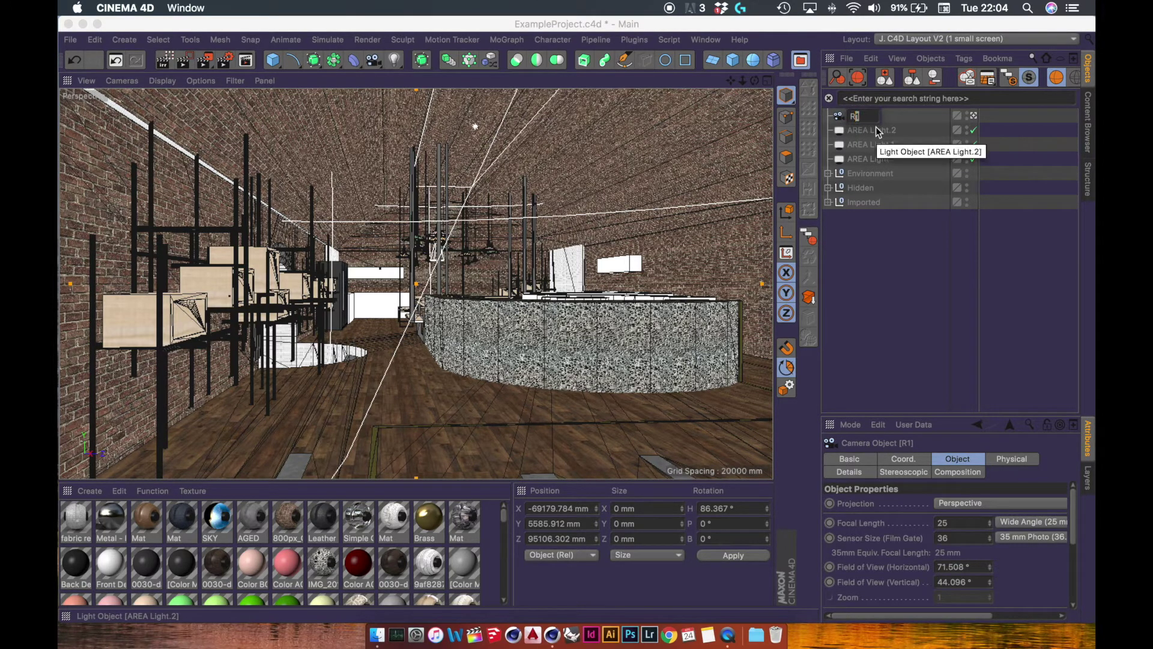
text(E)
text(ar)
key(Return)
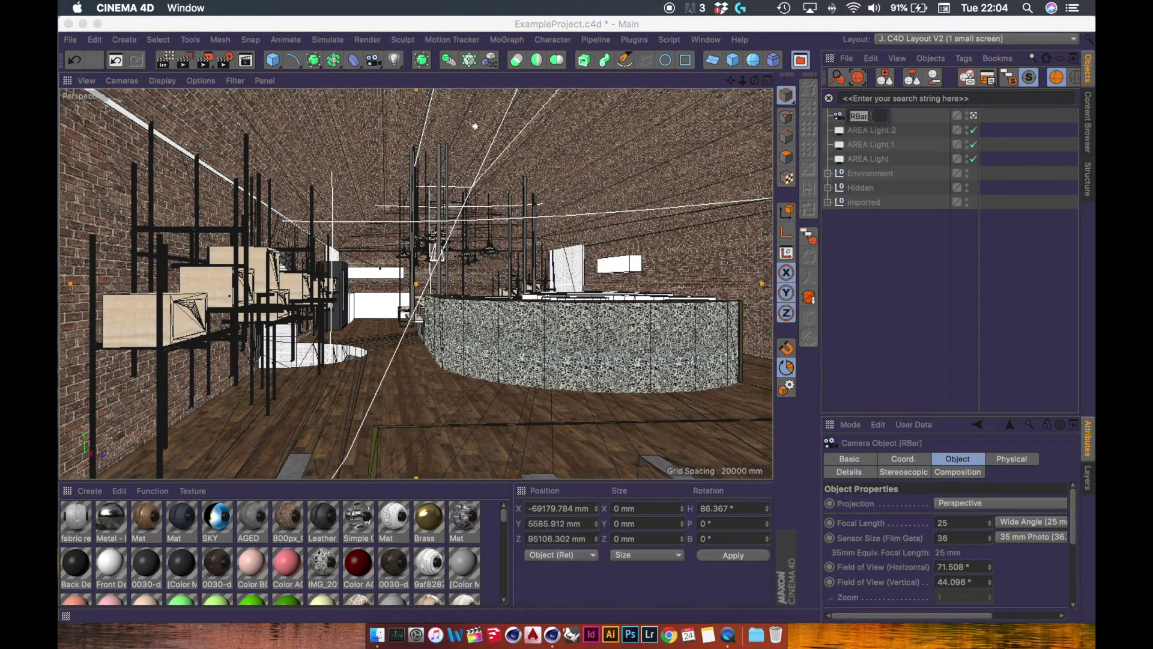
key(Return)
text(_View)
key(Return)
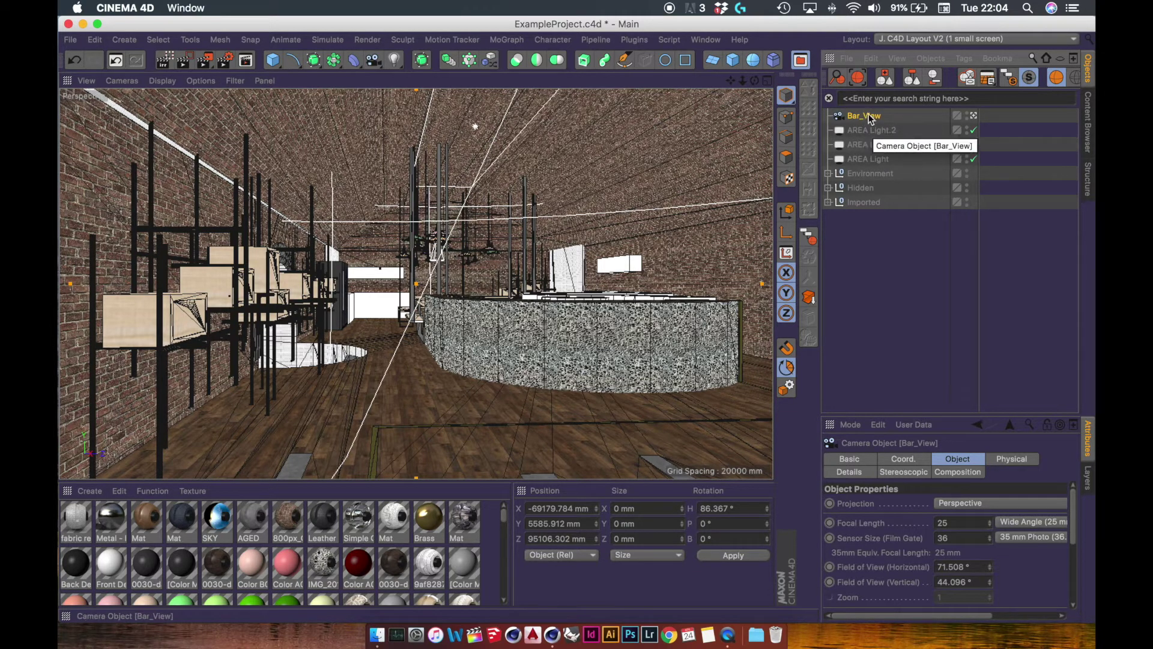
Add a Protection tag to the Bar_View camera so its position and rotation are locked
click(963, 58)
mouse_move(983, 84)
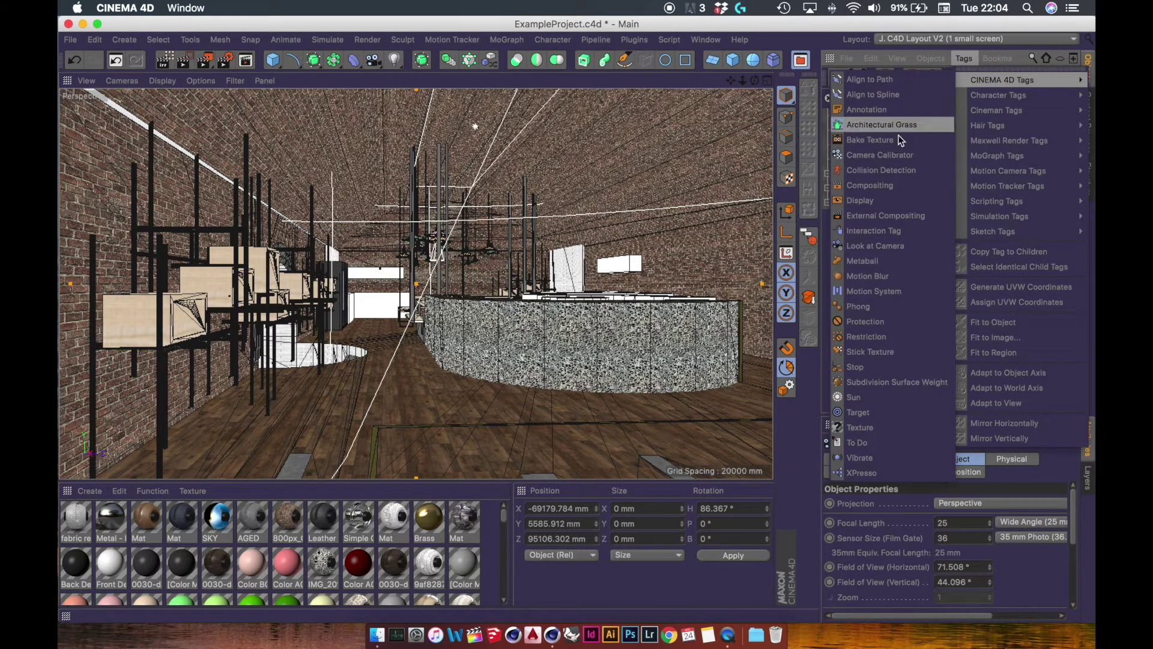
click(876, 323)
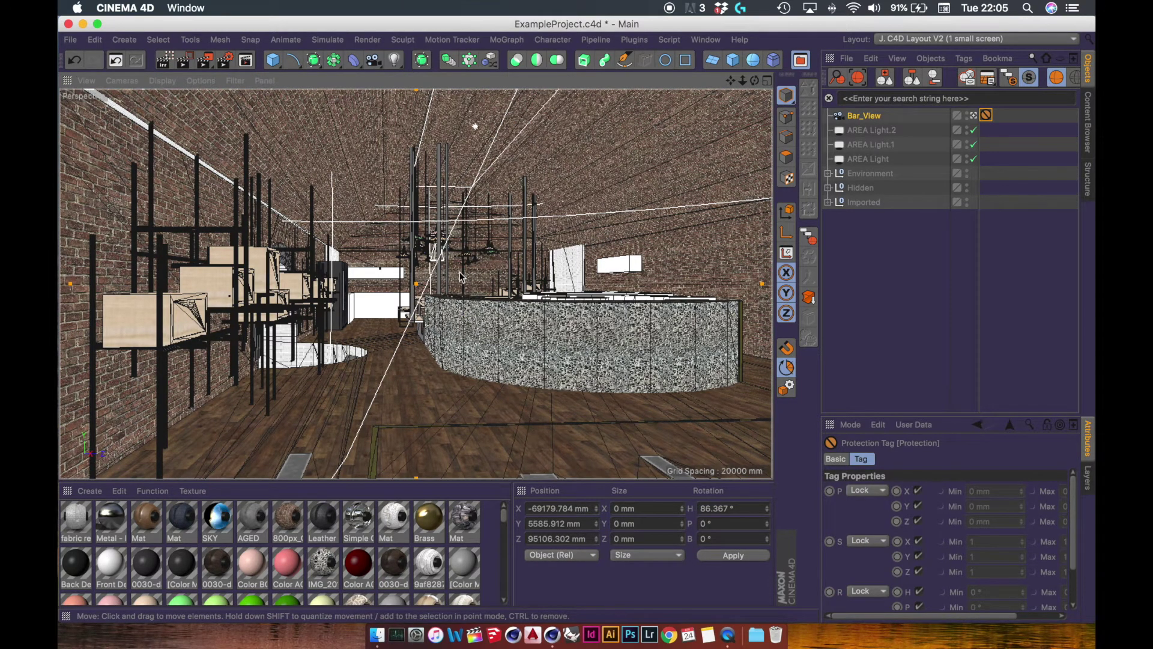
Leave the Bar_View camera, move around it in the free view, and return to looking through the protected camera
click(974, 117)
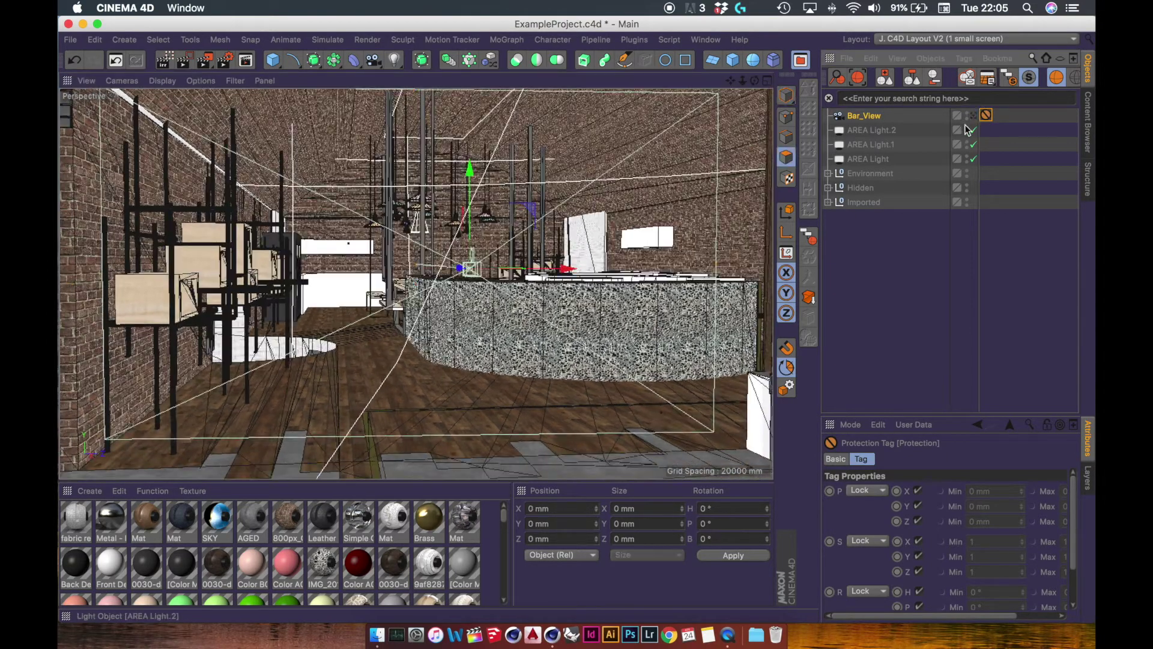
alt+right_drag(607, 322, 574, 351)
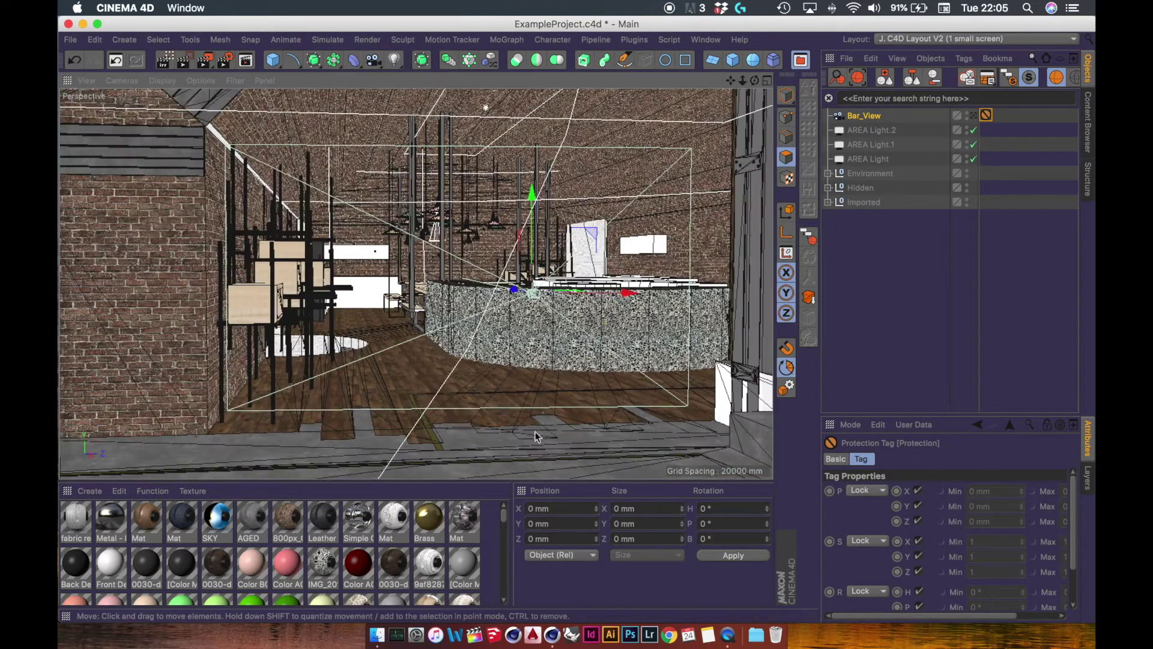
alt+drag(535, 431, 640, 449)
alt+drag(689, 392, 630, 336)
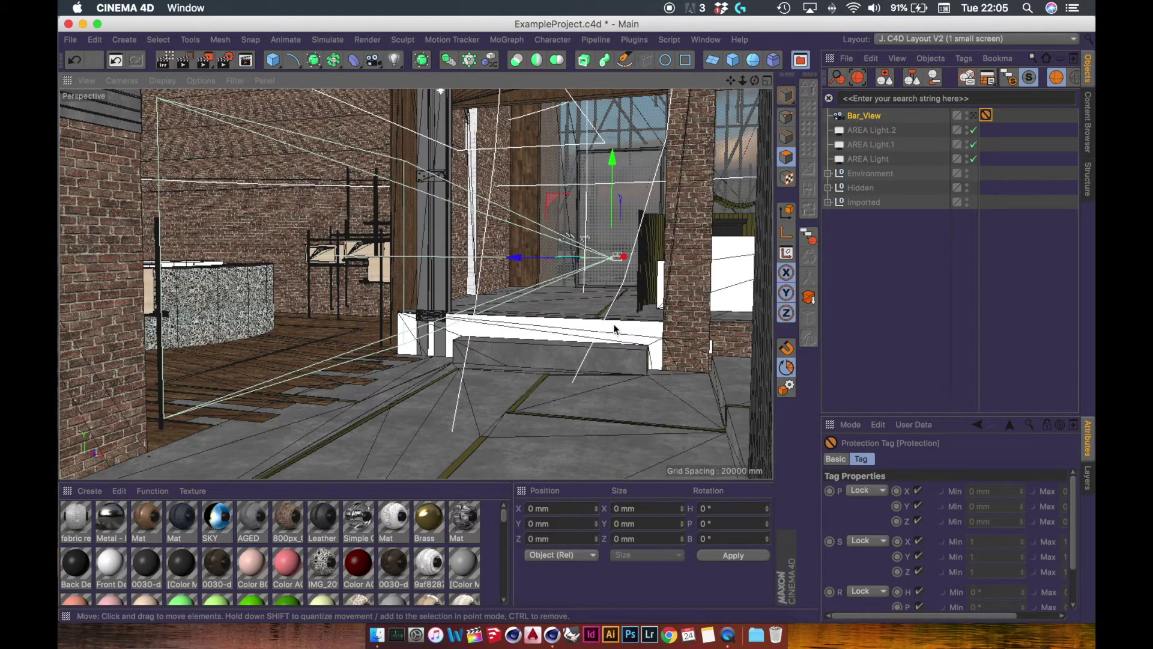
click(974, 116)
click(975, 116)
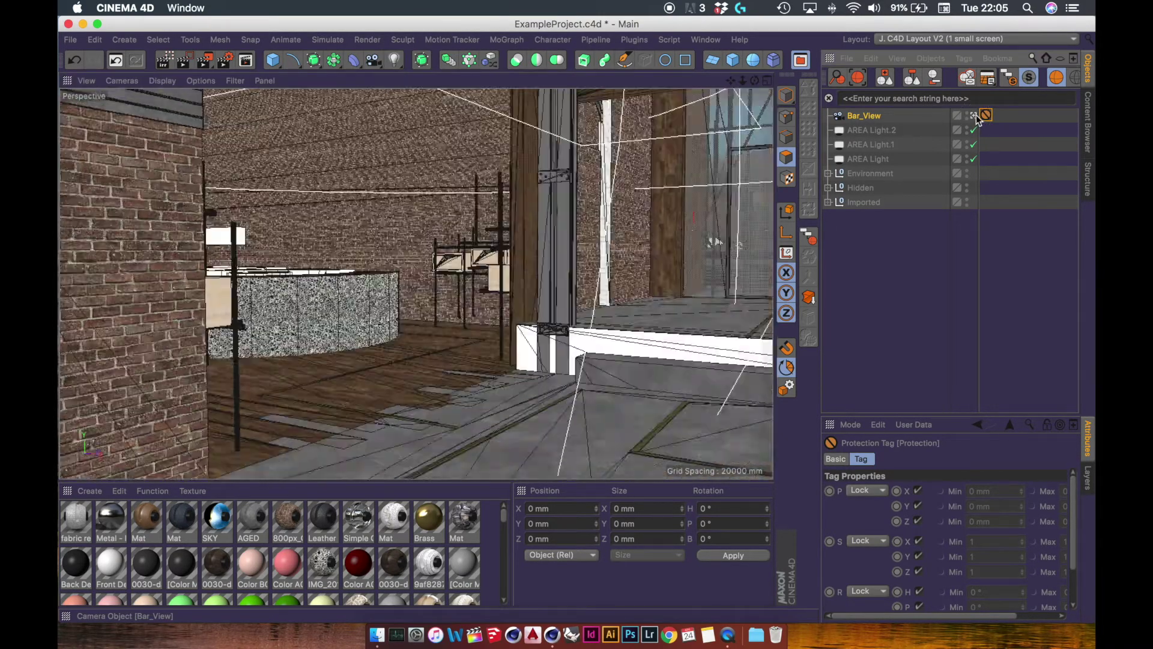
click(975, 115)
click(975, 116)
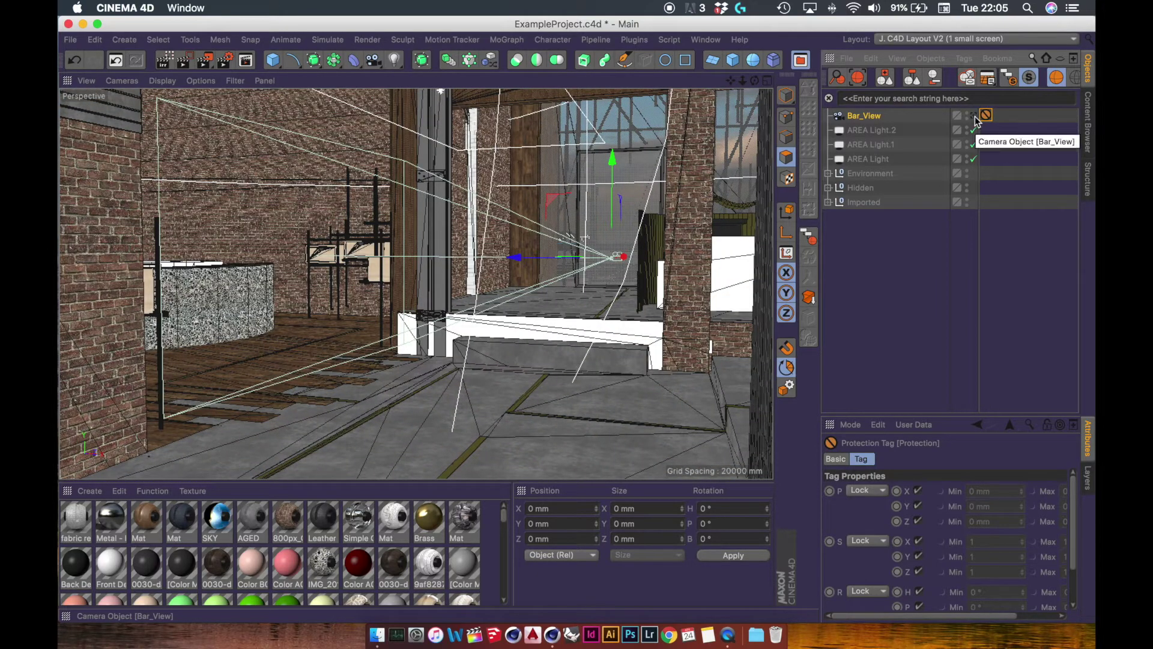
click(974, 117)
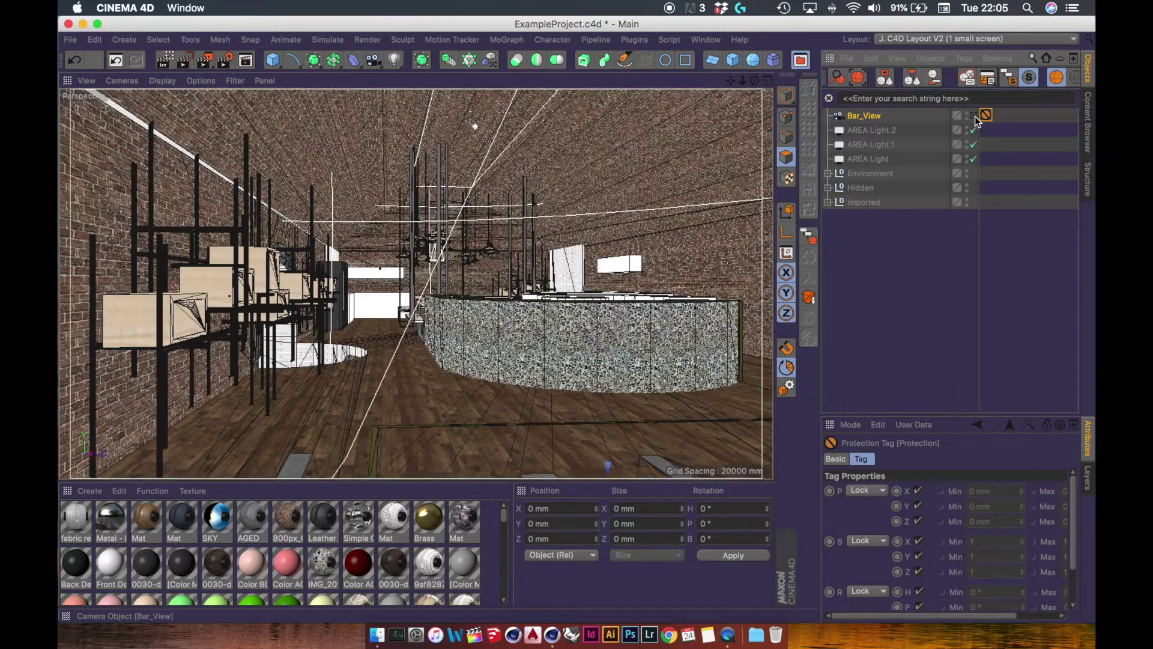
Duplicate the Bar_View camera and delete the Protection tag from the copy
ctrl+drag(866, 122, 868, 111)
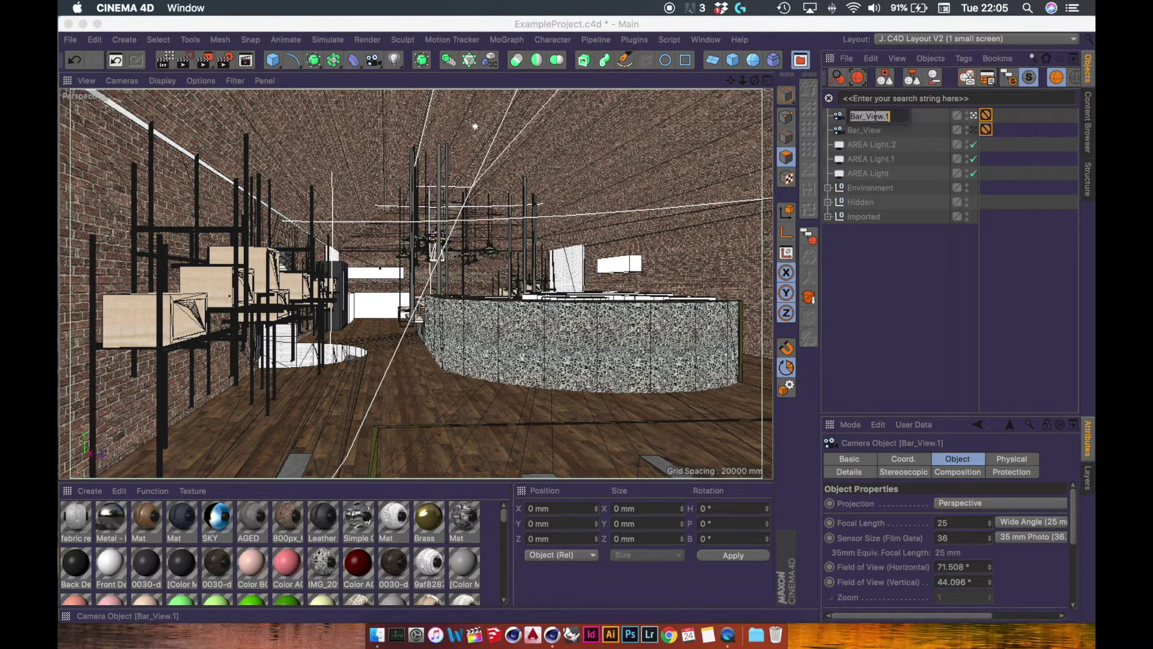
click(996, 118)
click(987, 115)
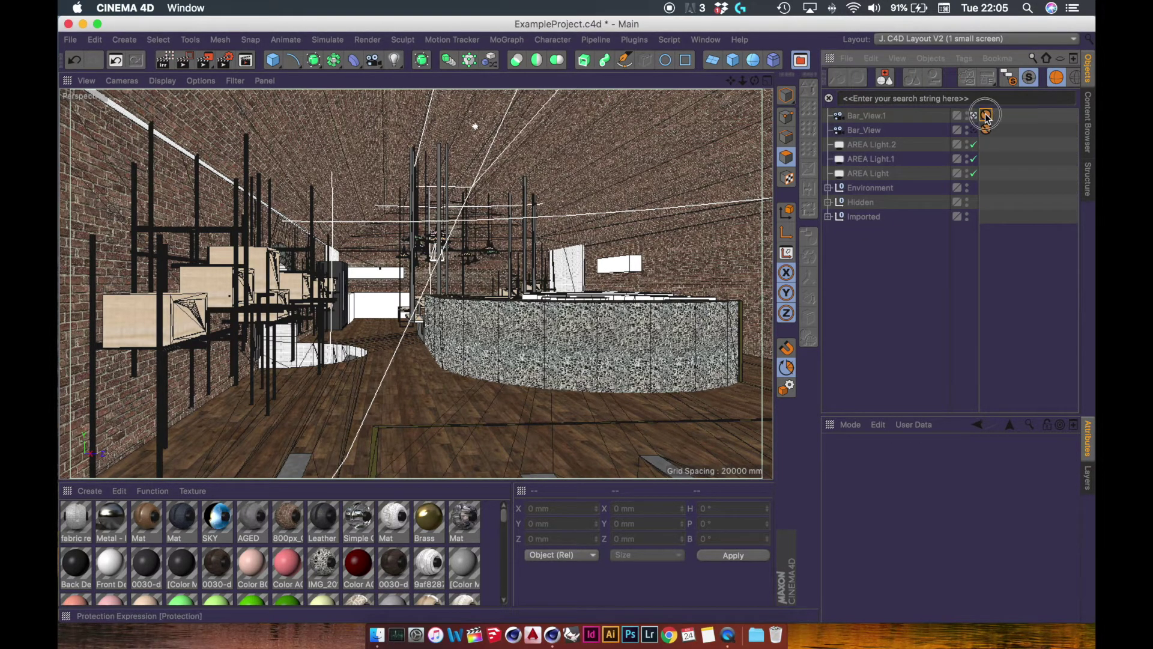
key(BackSpace)
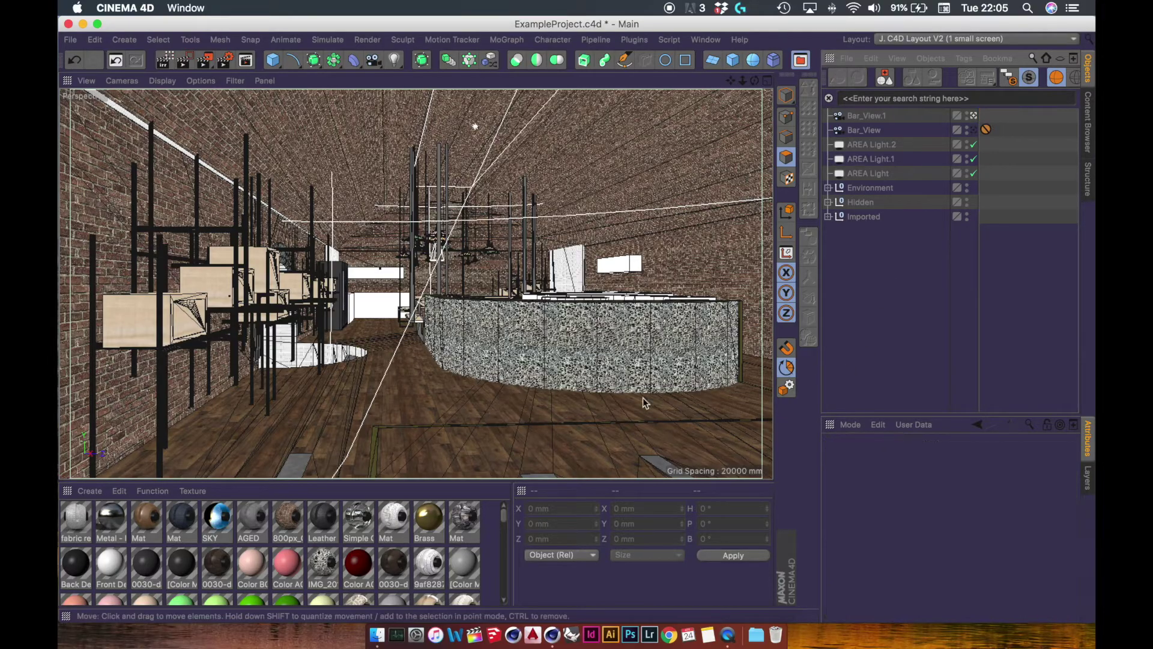
Frame the duplicated camera on the atrium and staircase, using a Super Wide (15 mm) focal length
alt+middle_drag(556, 455, 619, 393)
alt+drag(547, 462, 512, 371)
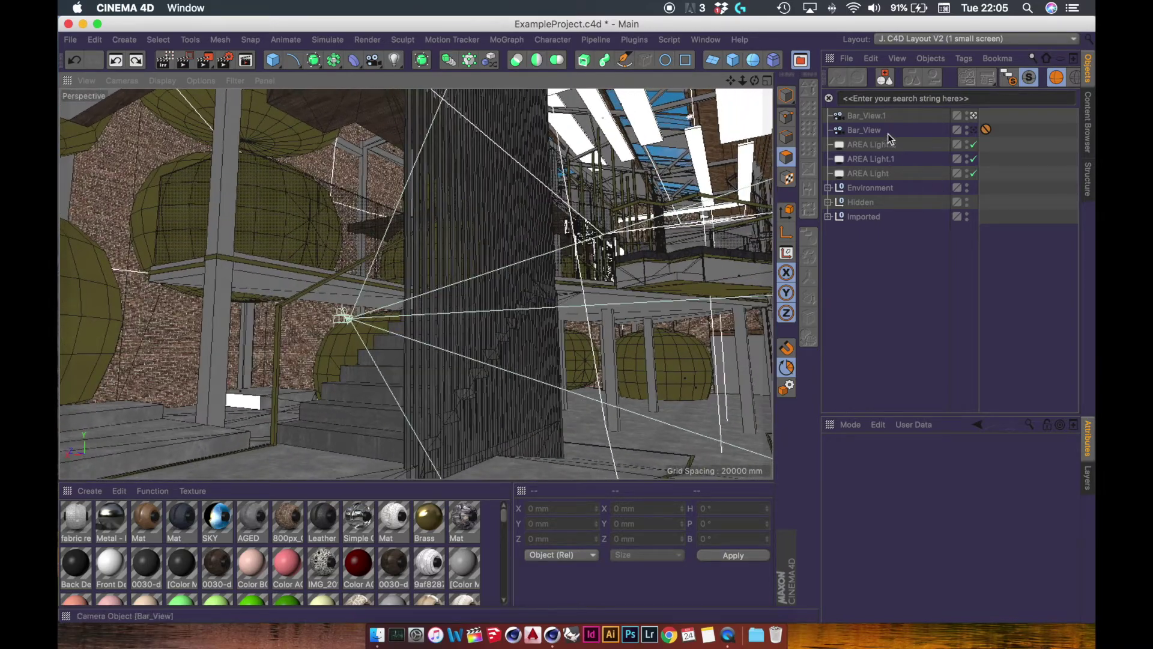
click(866, 115)
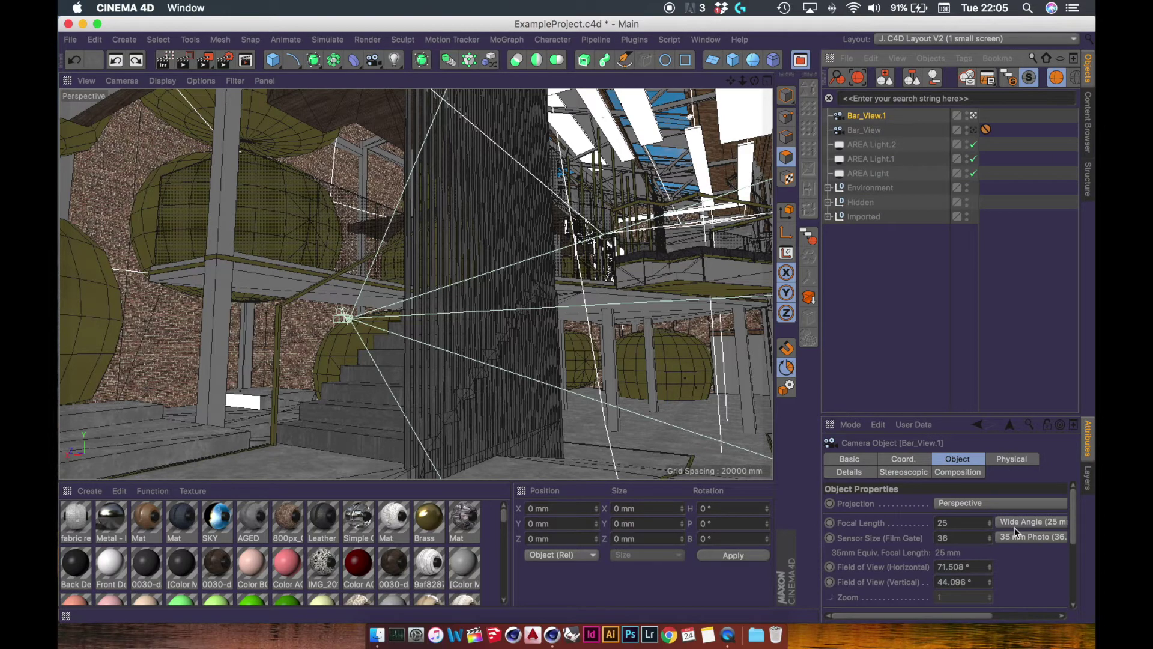
click(1022, 523)
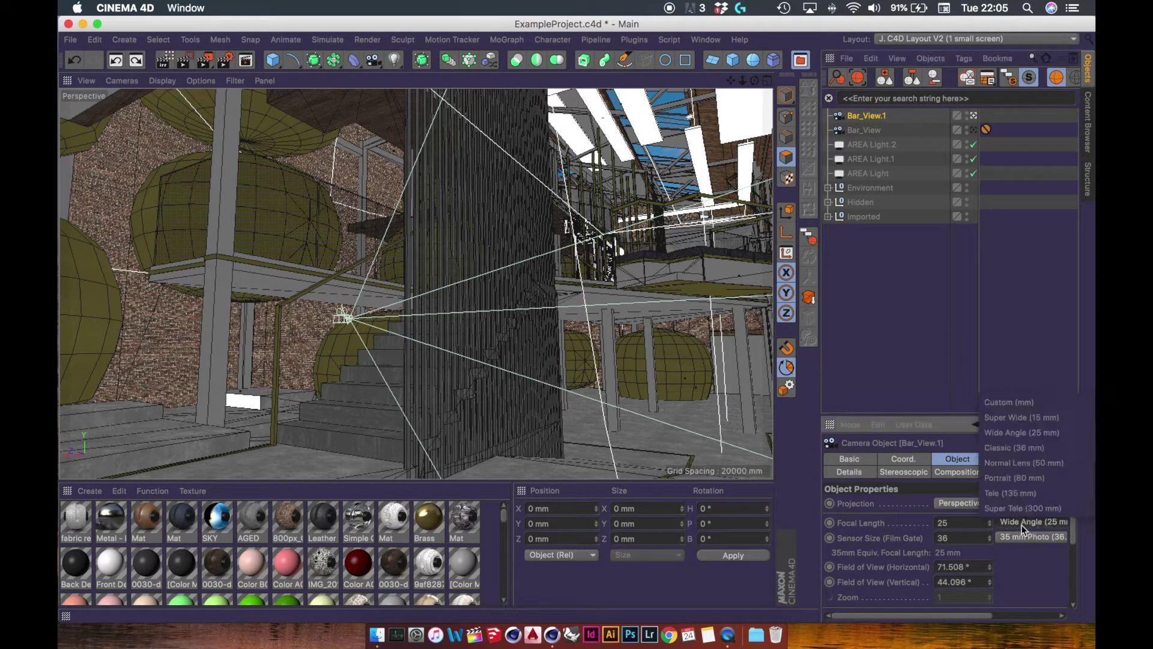
click(1021, 416)
alt+drag(529, 360, 483, 336)
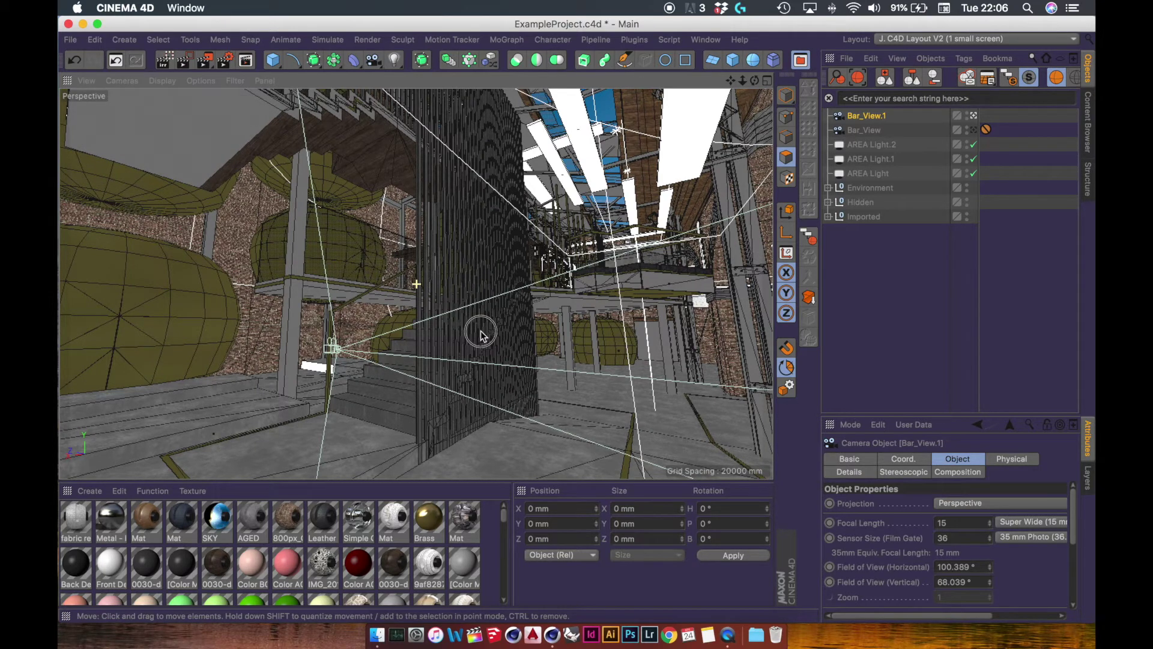
alt+drag(481, 335, 481, 335)
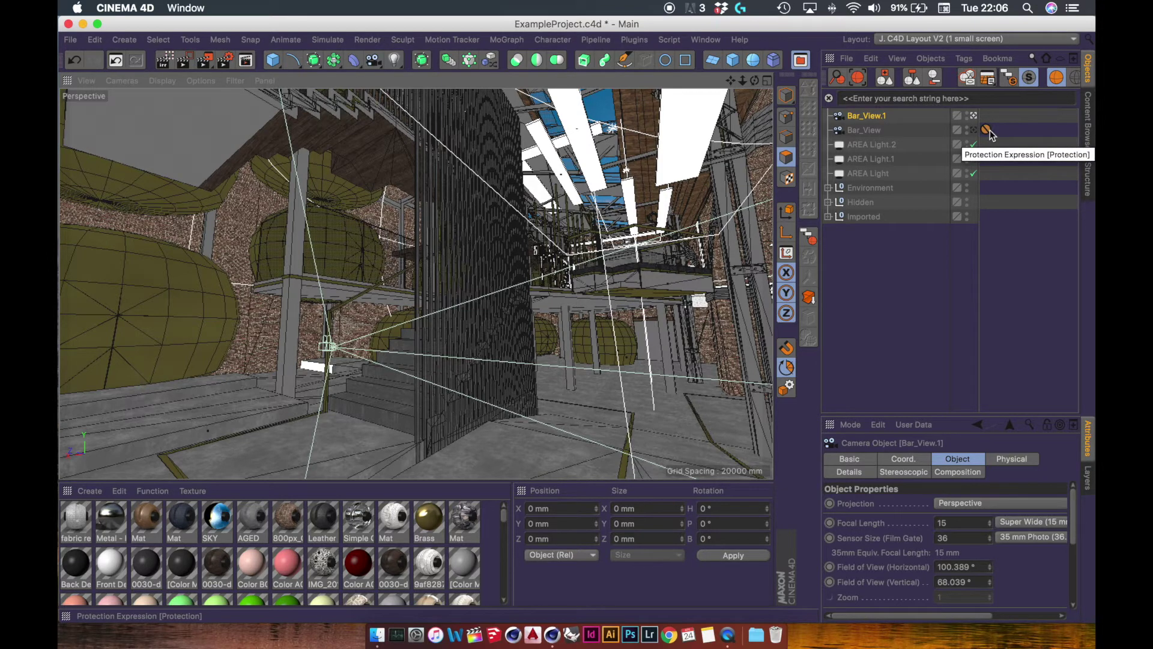
Copy the Protection tag from Bar_View onto the duplicated camera and rename that camera as Atrium_View
ctrl+drag(987, 131, 985, 115)
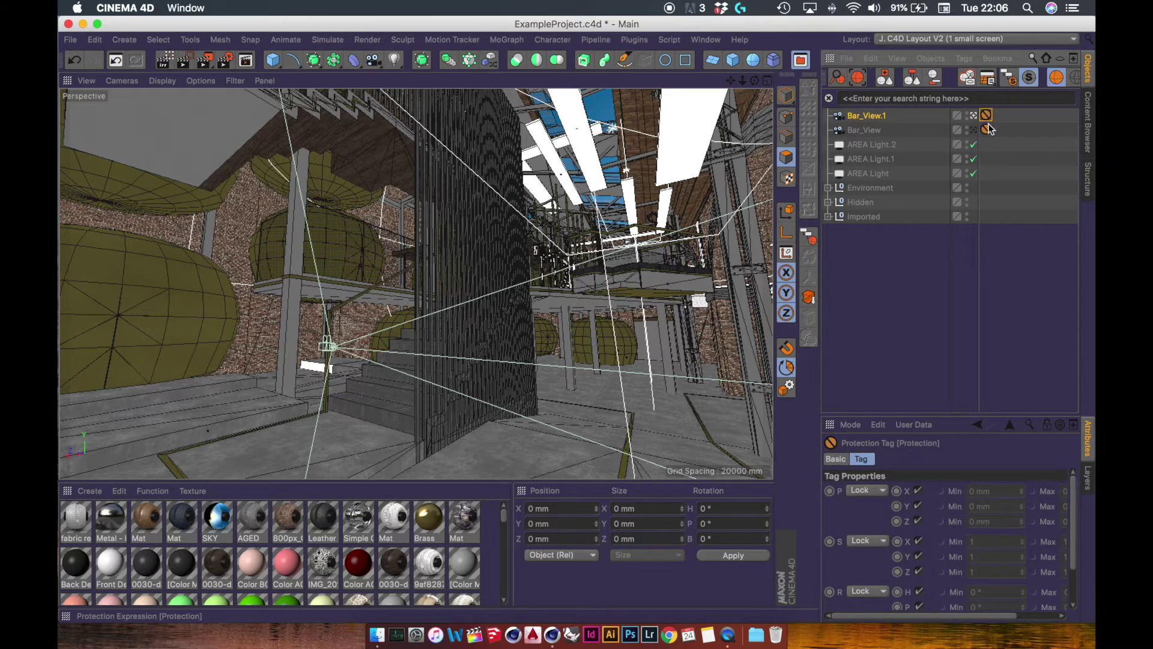
double_click(872, 116)
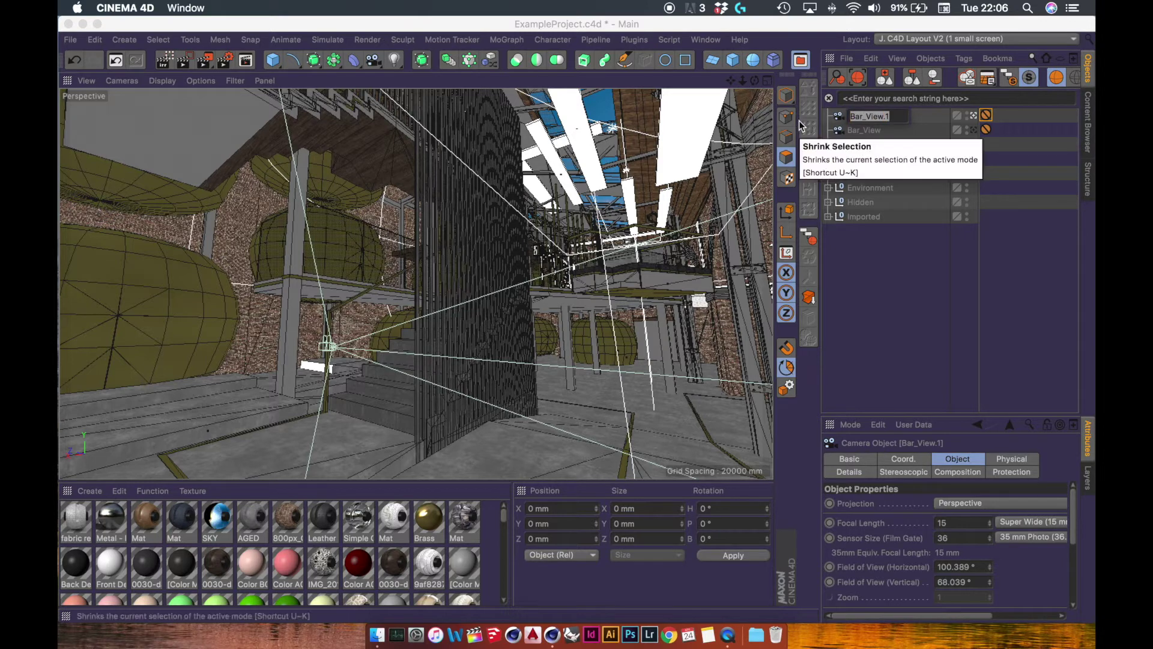
text(At)
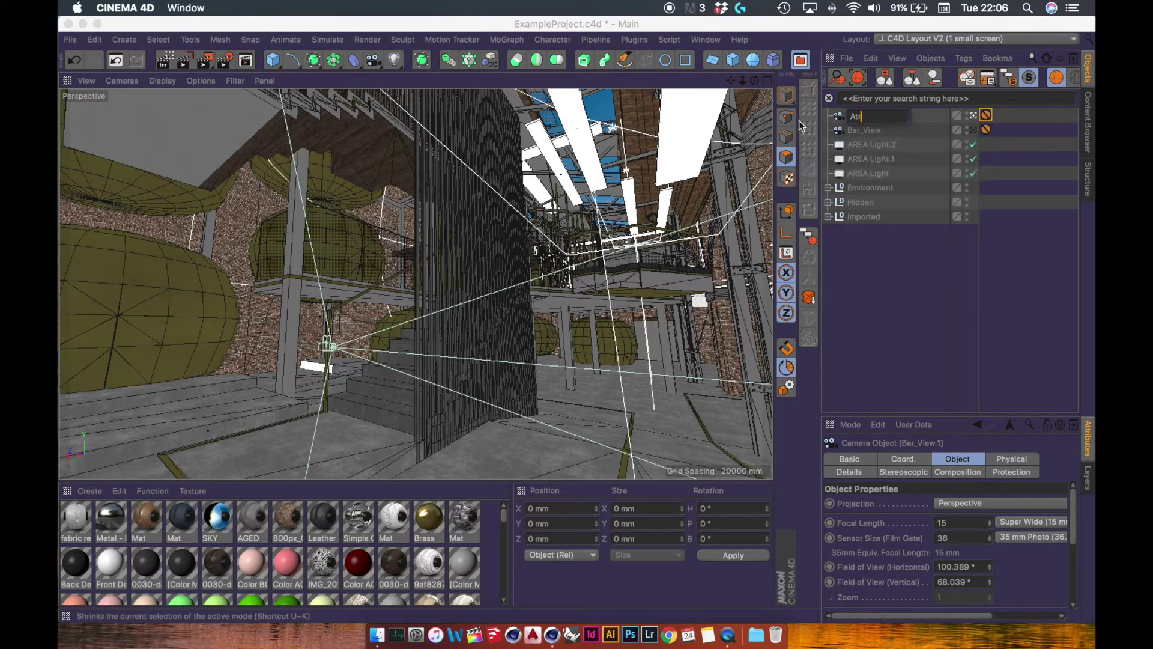
text(rium)
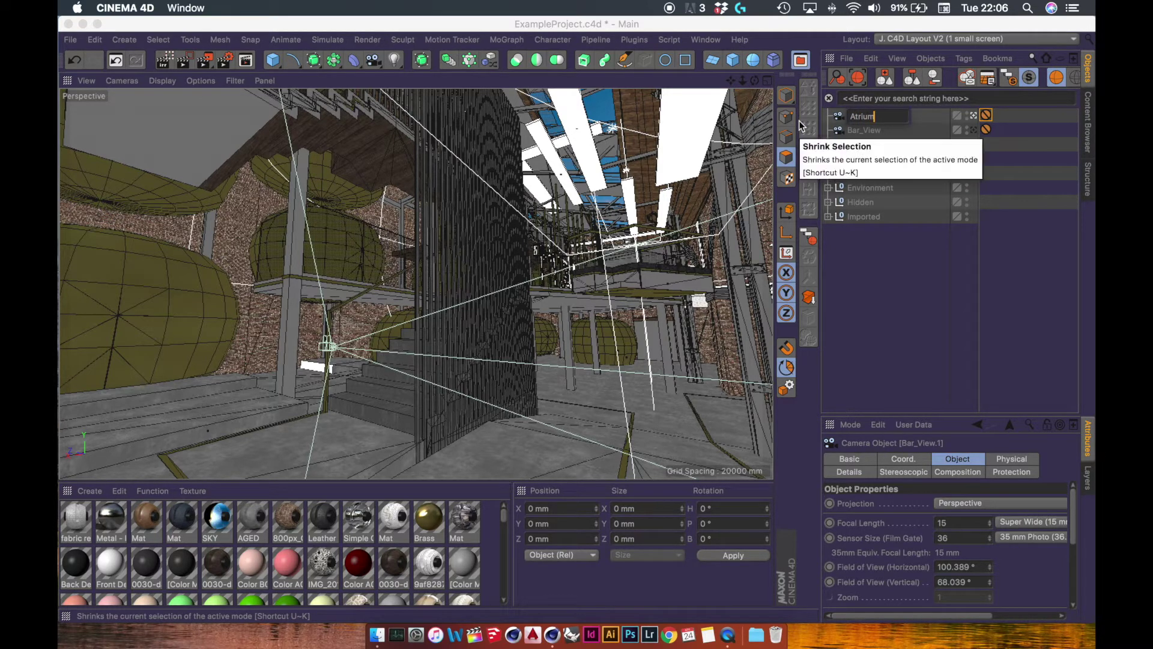
text(_View)
key(Return)
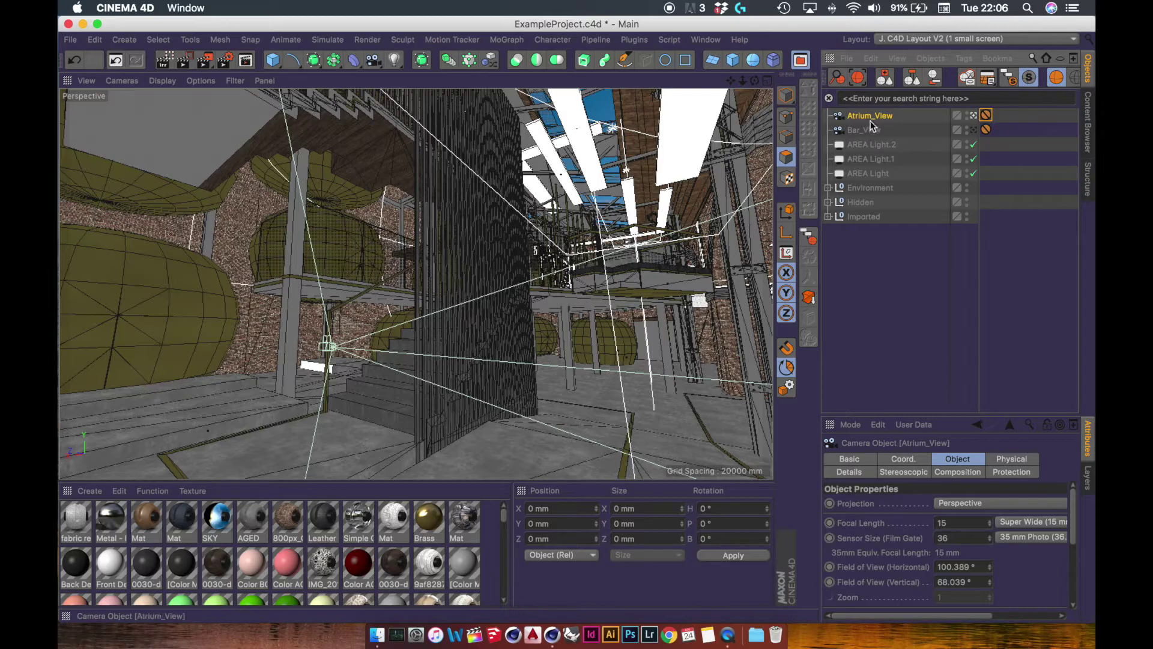
Check the scene through the Bar_View camera and return to the Atrium_View camera
click(973, 129)
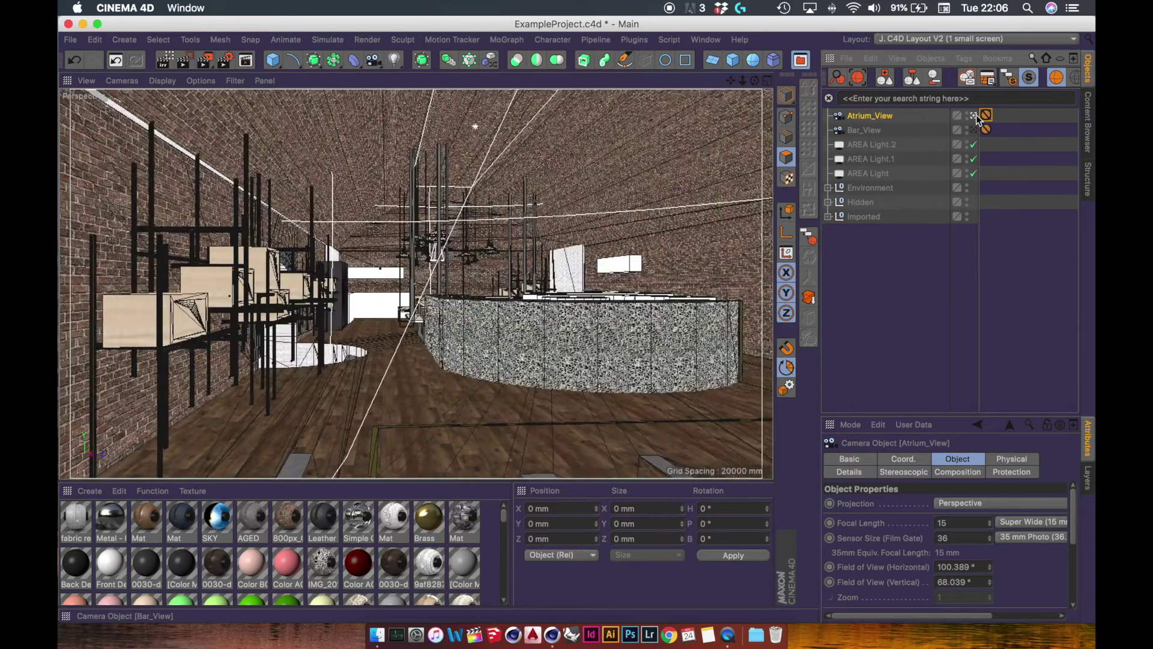
click(974, 115)
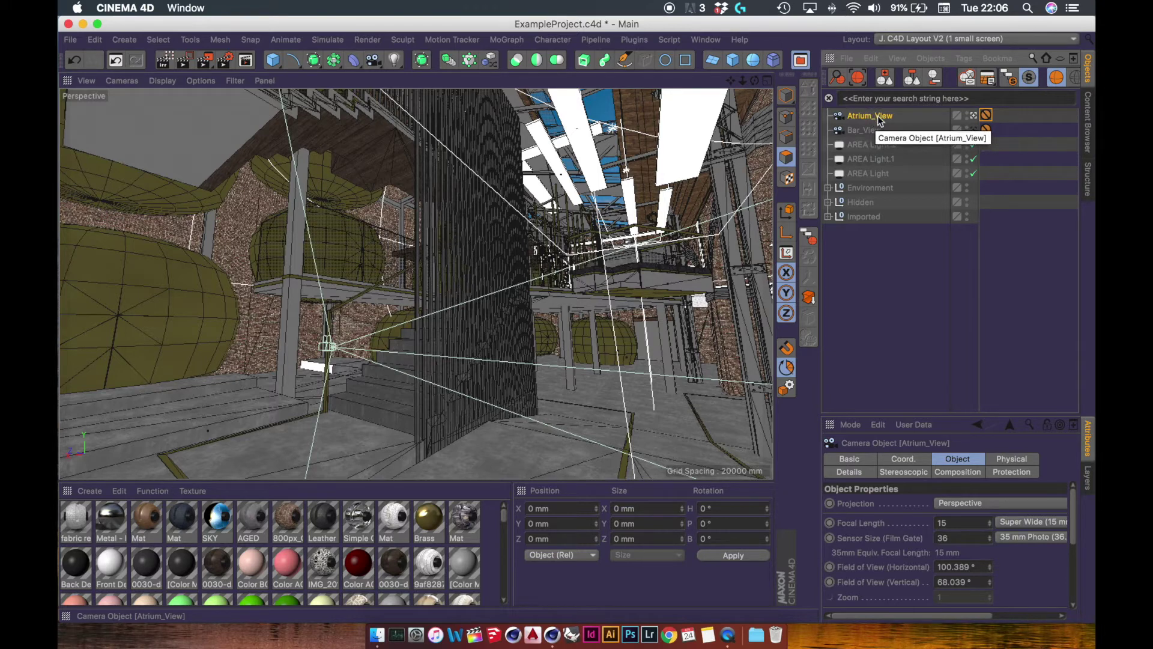
Check the output options of the TEST render setting and render the Atrium_View camera to the Picture Viewer
click(227, 61)
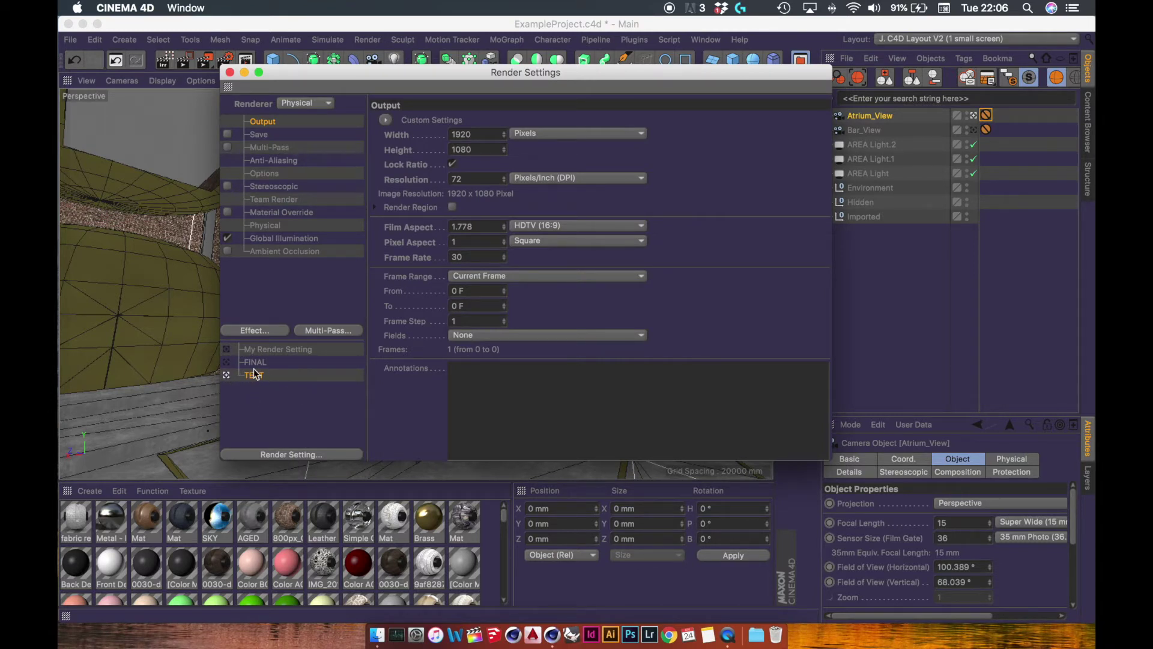
click(229, 72)
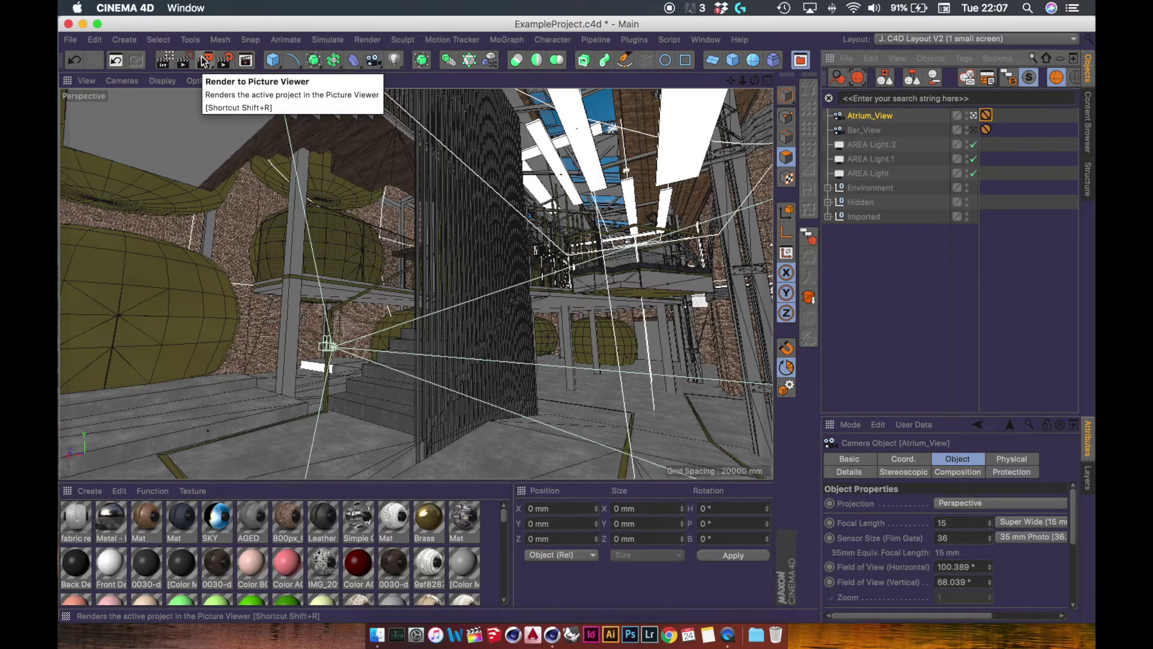
click(204, 60)
drag(462, 246, 333, 49)
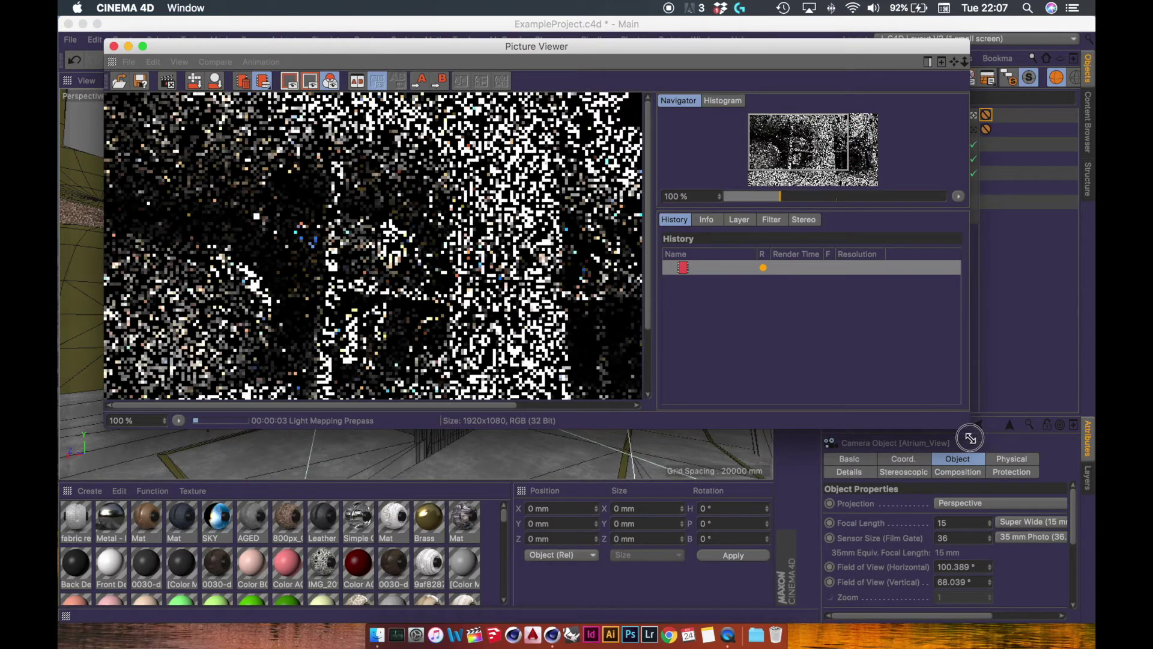
drag(970, 438, 1035, 541)
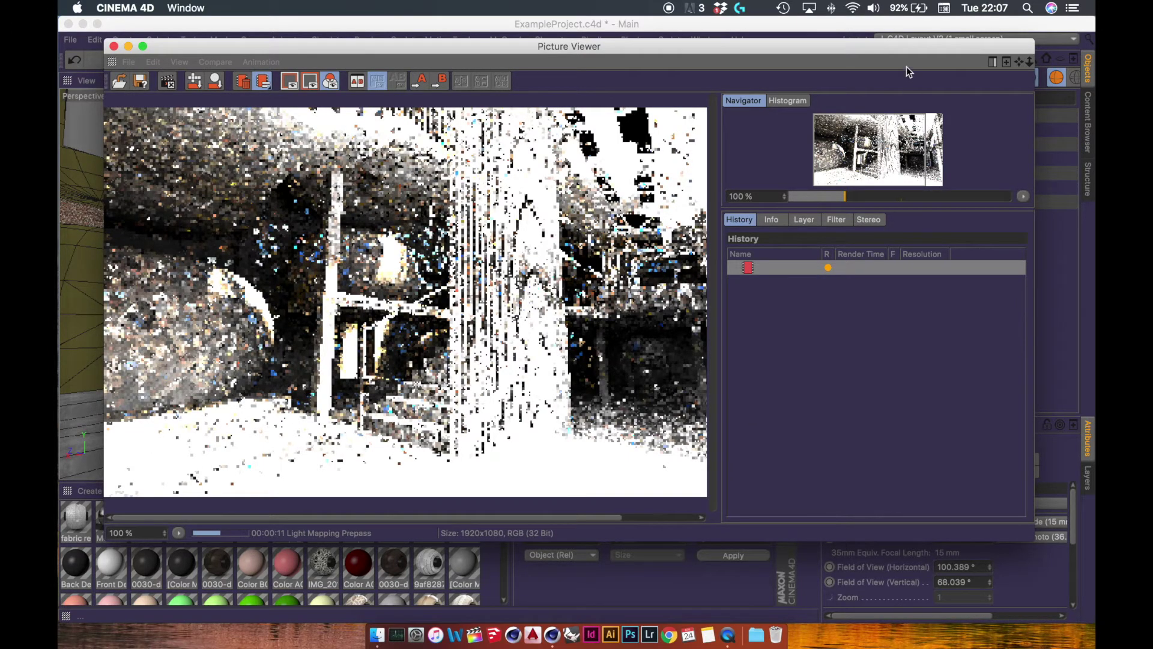
drag(903, 46, 379, 152)
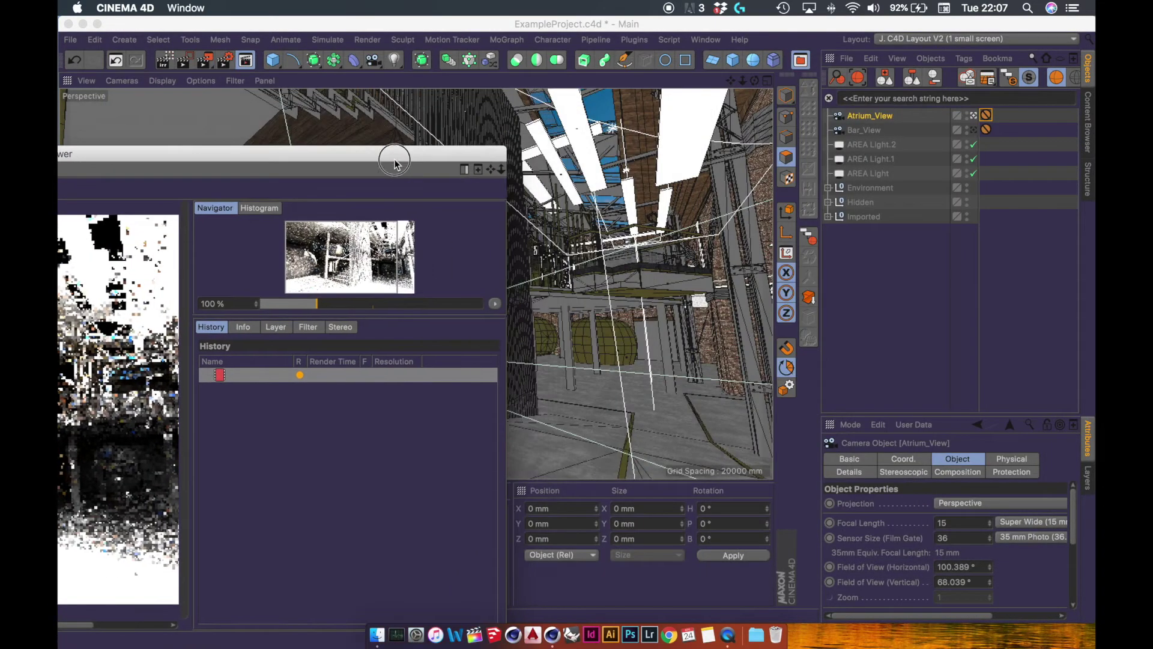
Set the intensity of all three AREA Light objects to 45%
click(877, 147)
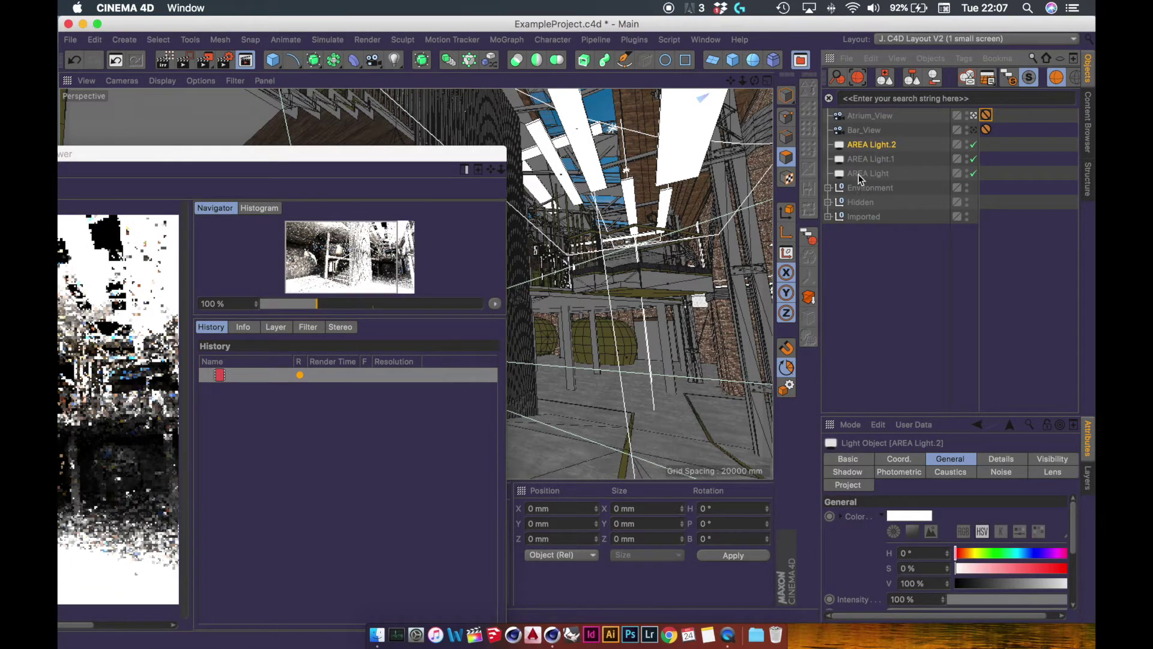
shift+click(869, 173)
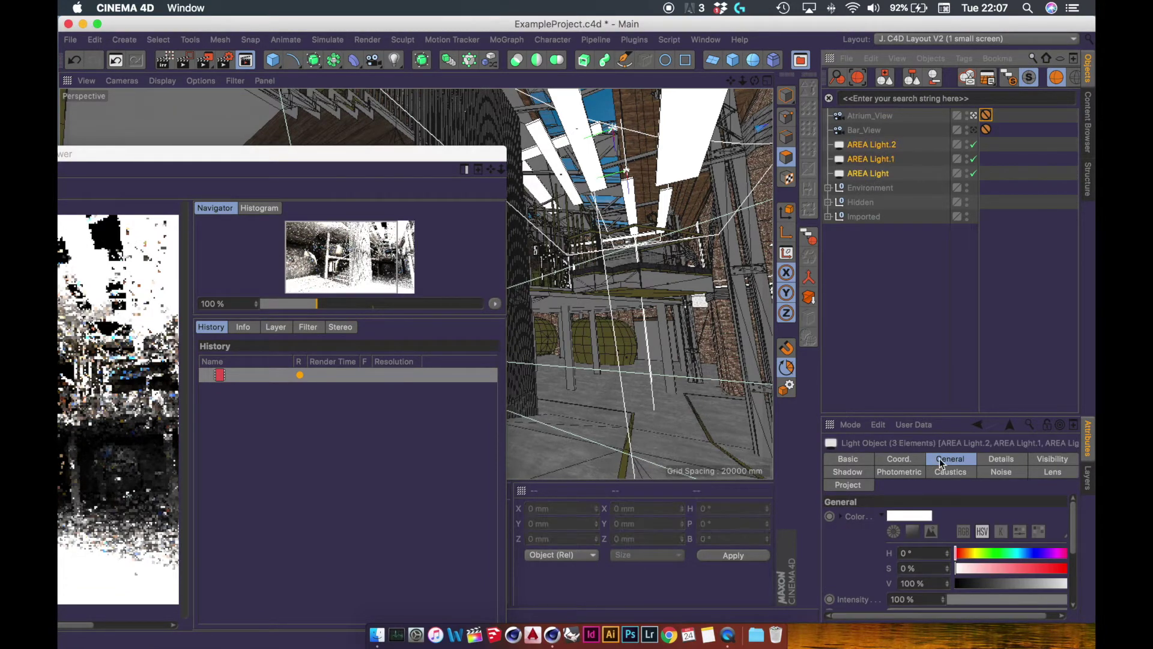
scroll(1076, 506, down, 3)
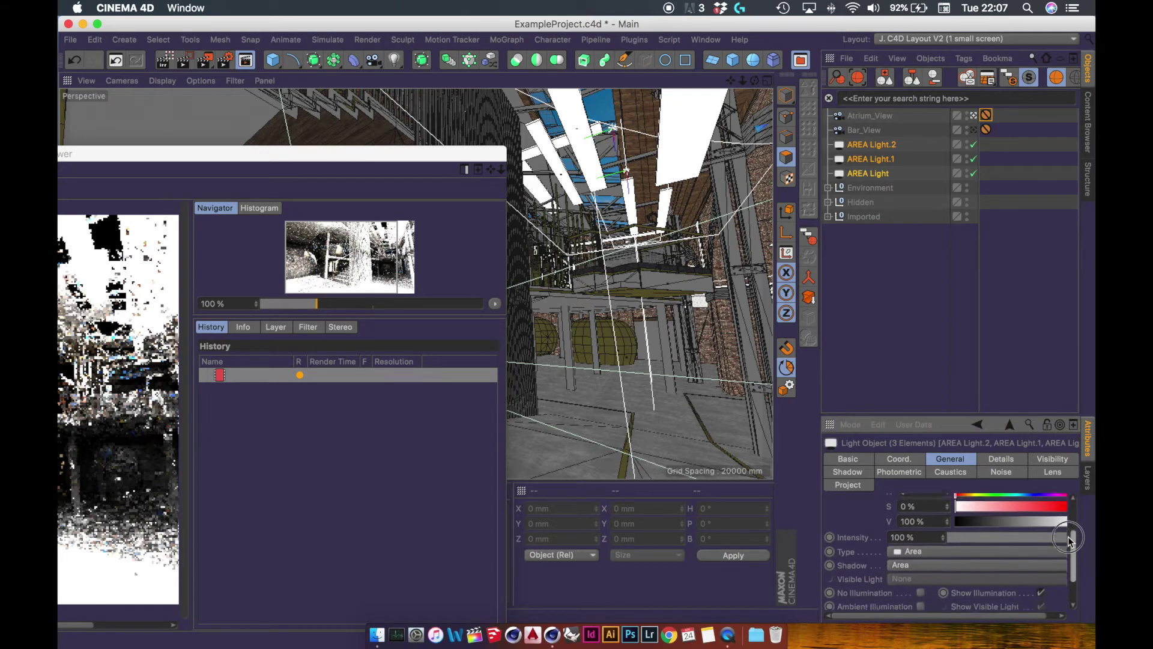
text(45)
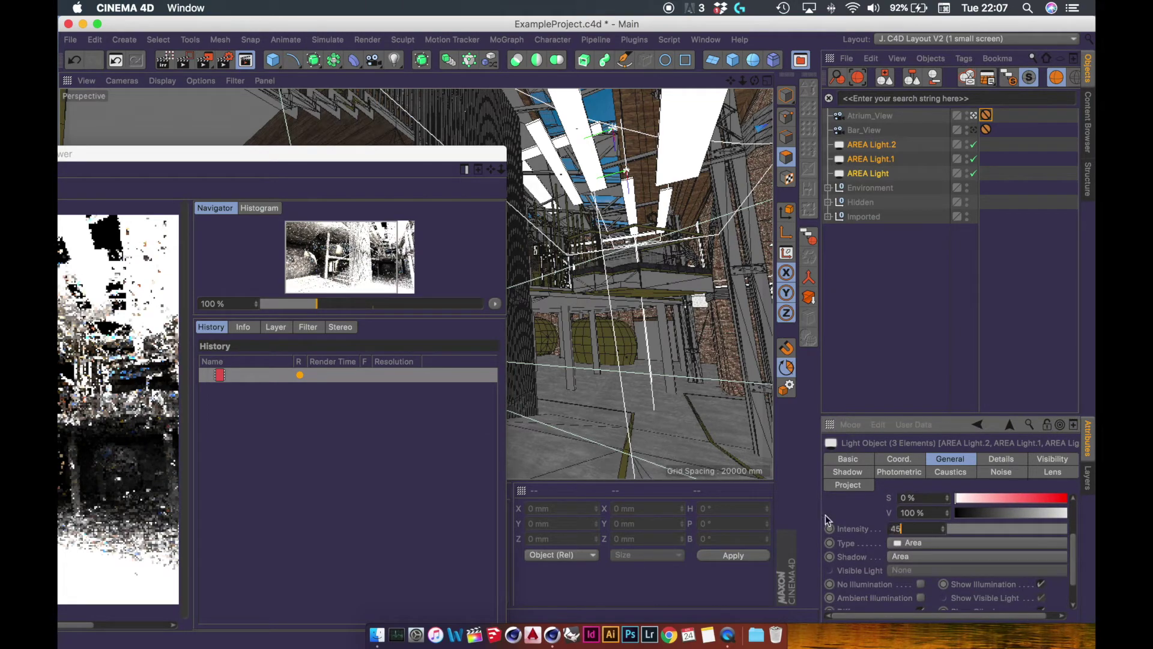
key(Return)
Stop the running render and start a new one of the atrium view in the Picture Viewer
double_click(459, 160)
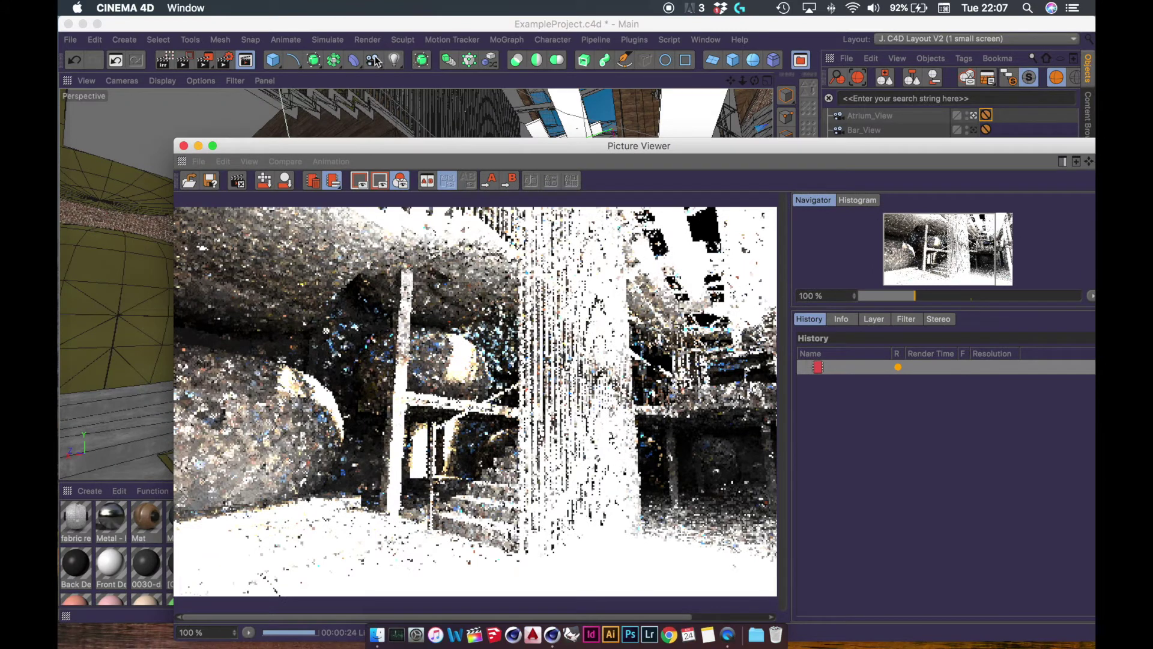
click(205, 60)
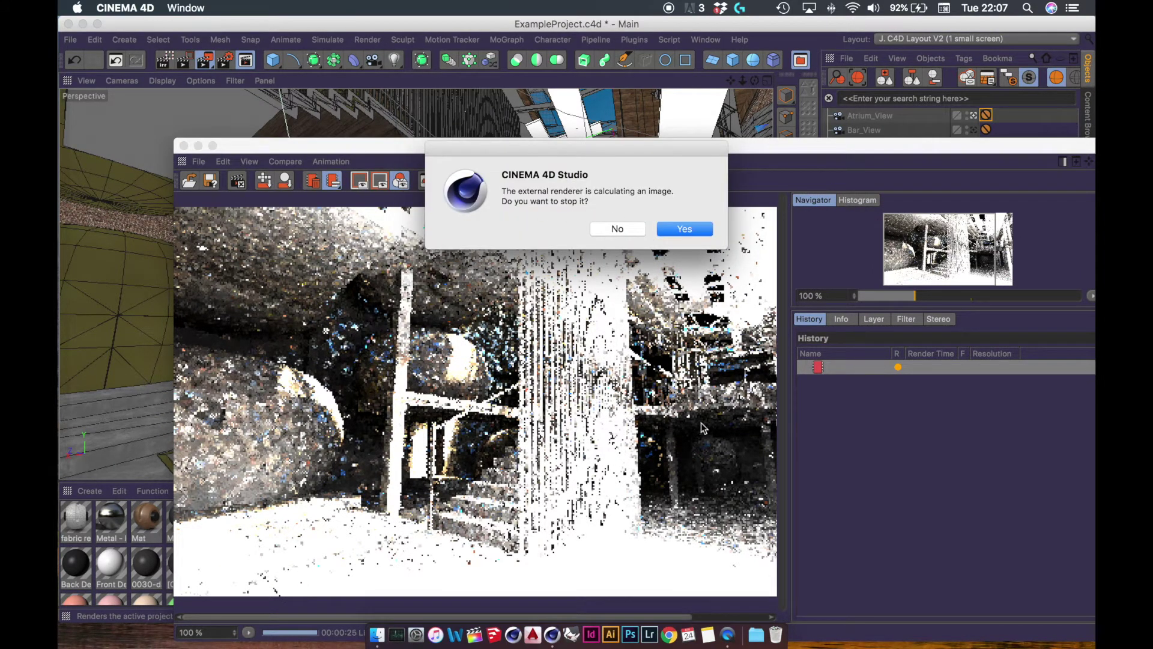
click(683, 229)
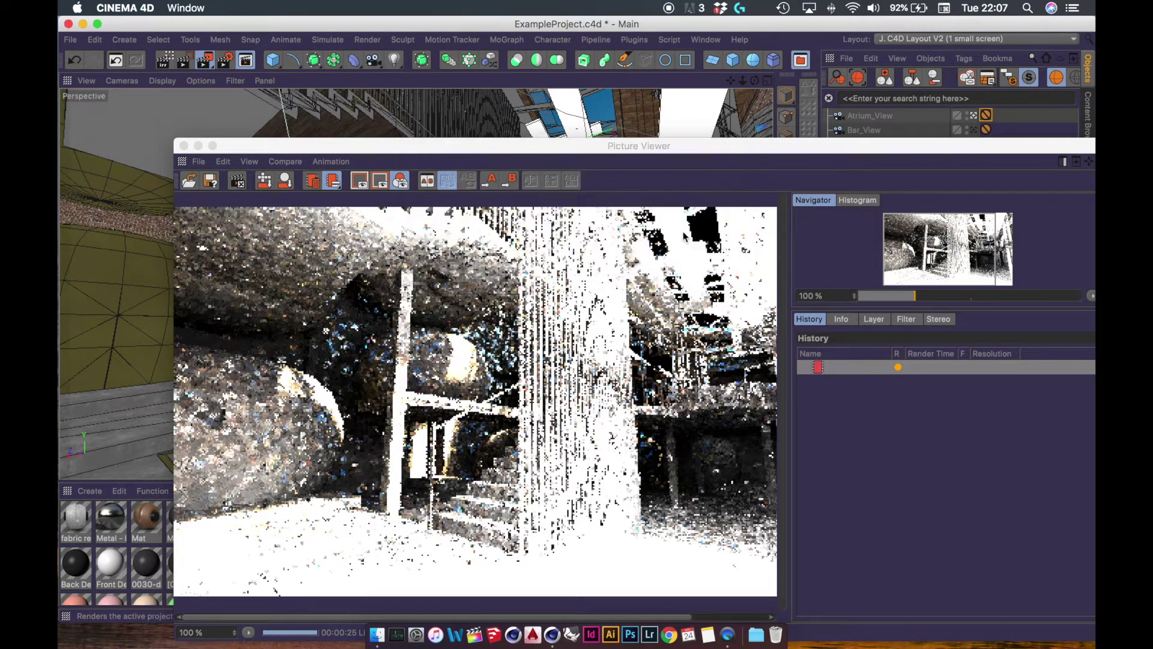
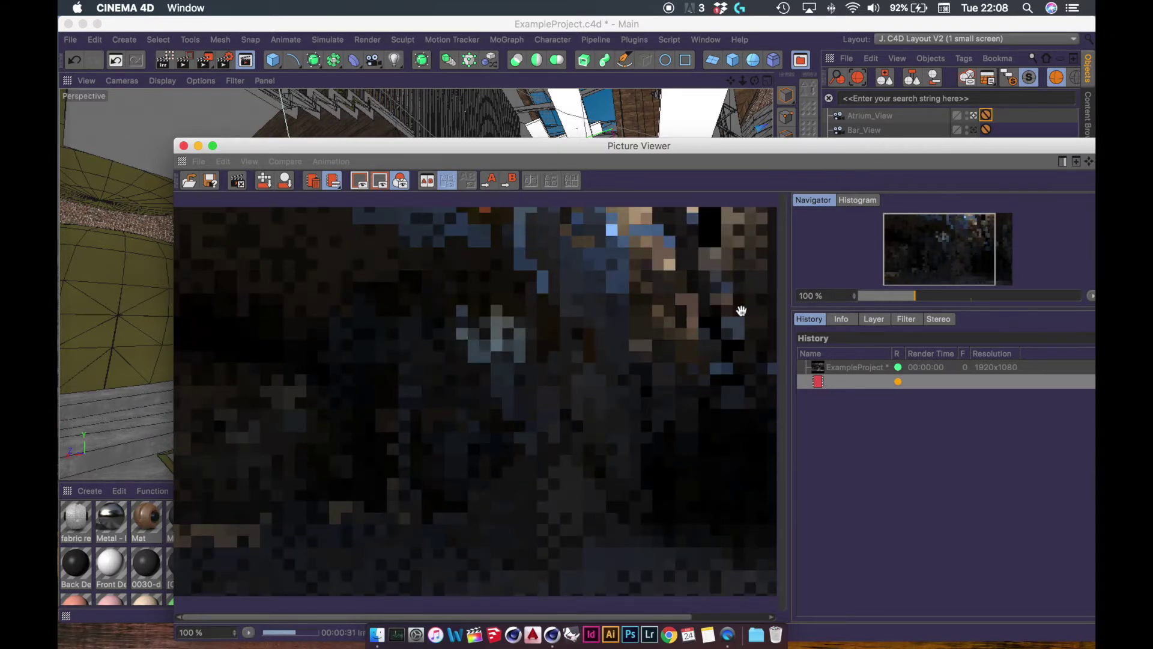
Group the three AREA Light objects under a null named Area lights
drag(855, 143, 797, 541)
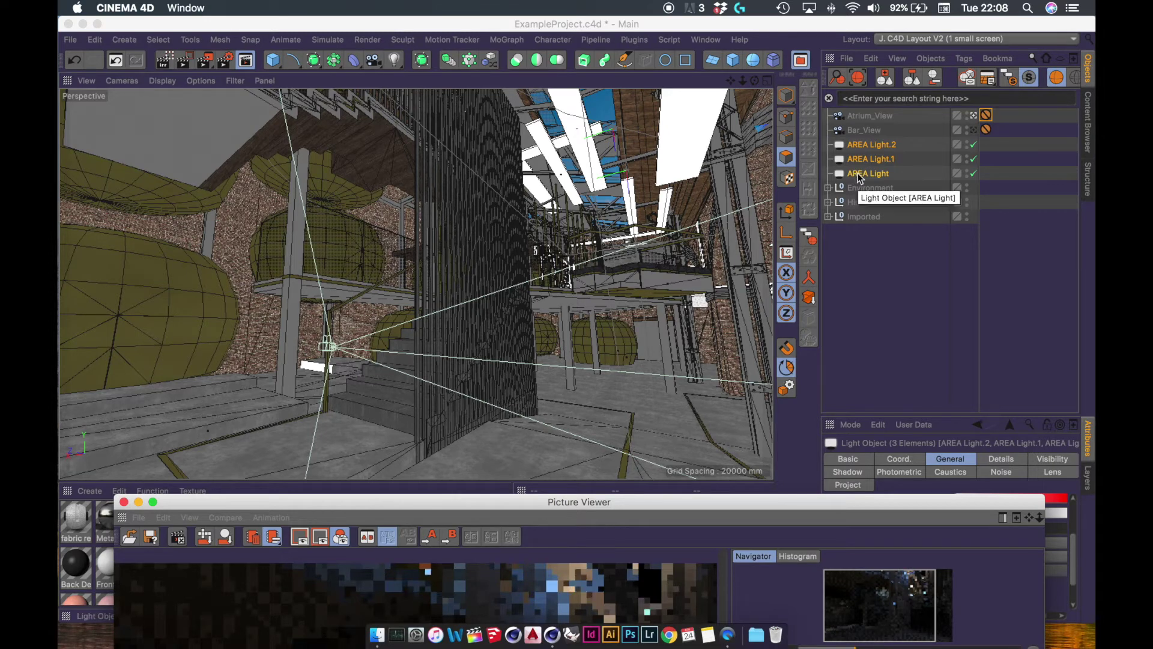
key(alt+g)
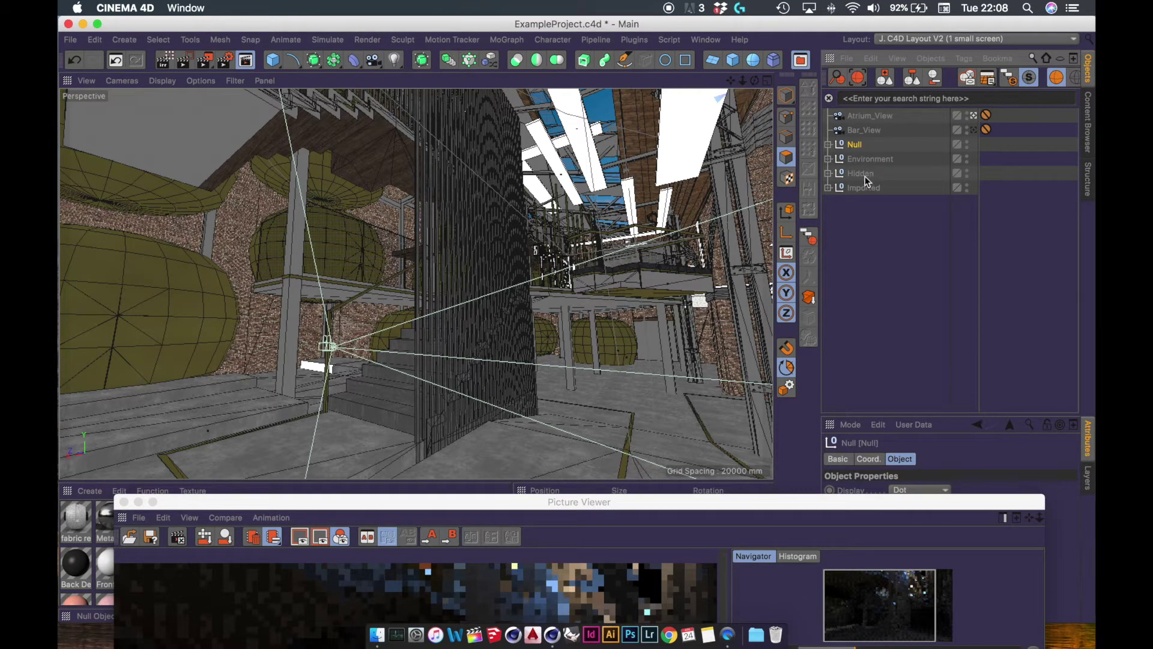
double_click(859, 145)
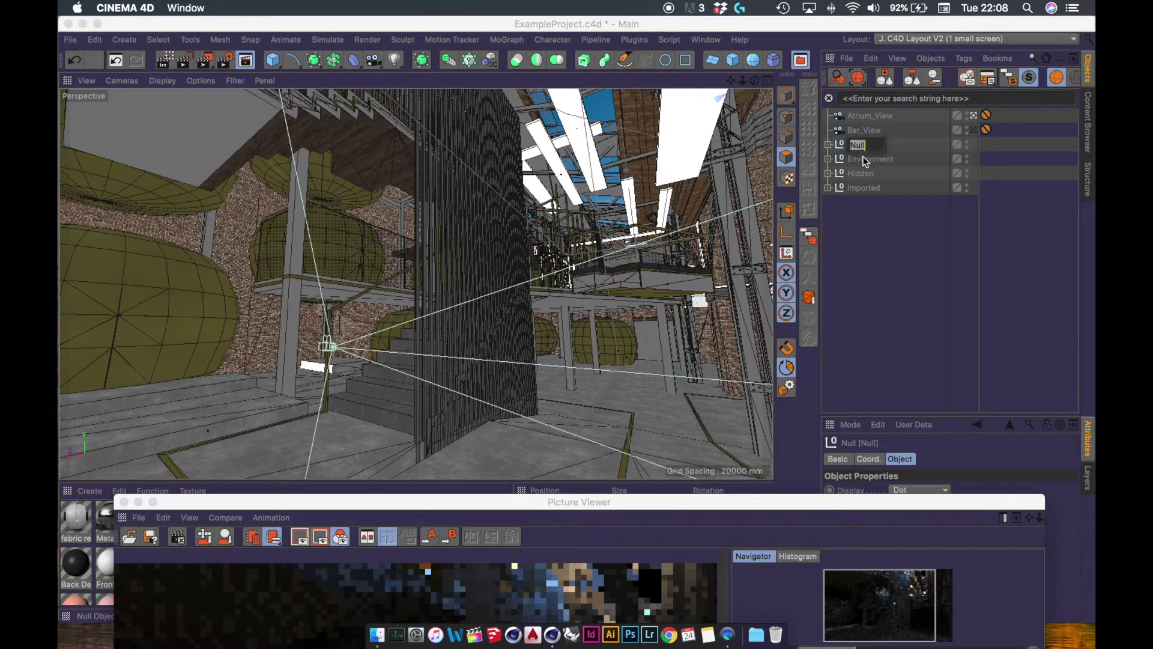
text(A)
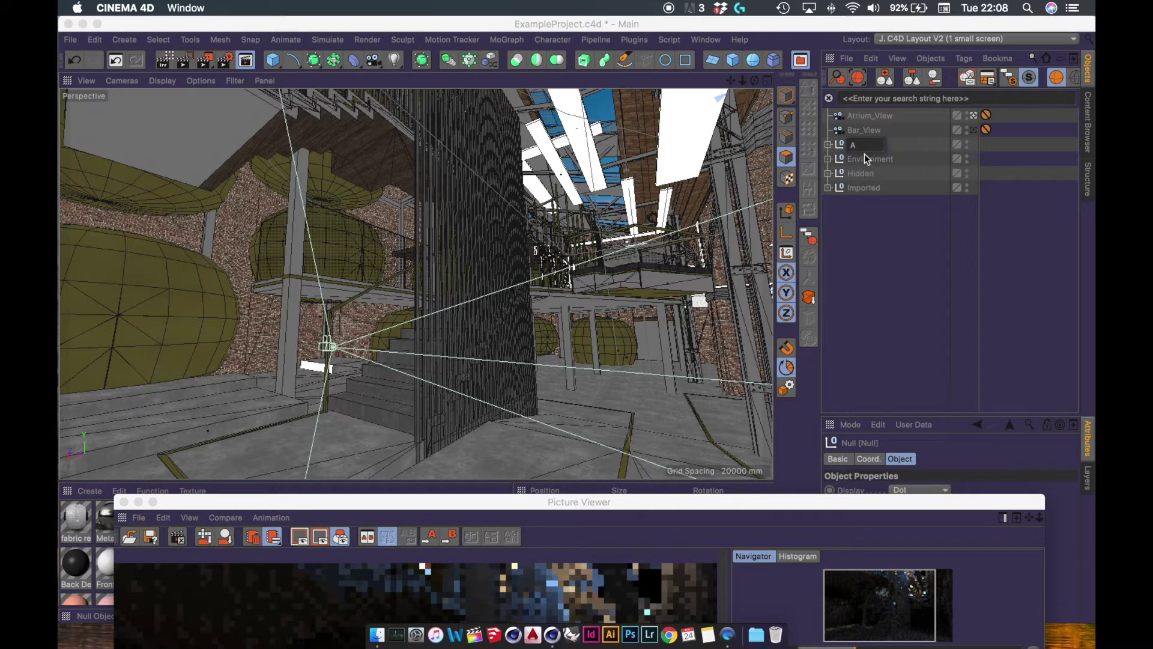
text(rea lights)
key(Return)
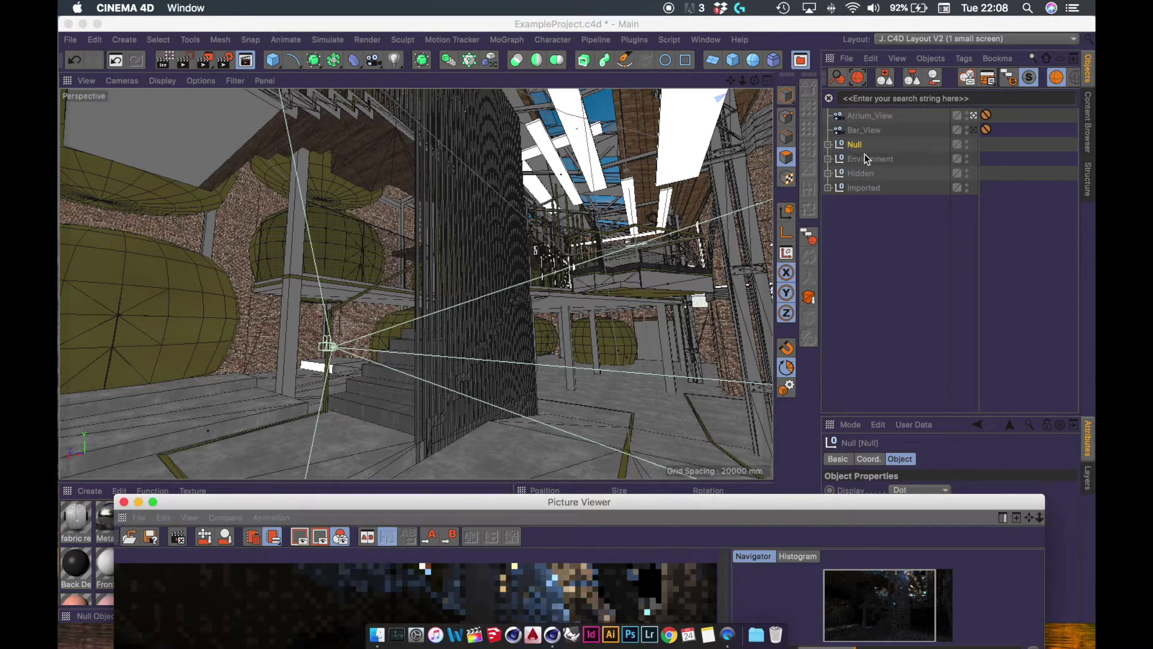
Move the Area lights group into the Environment null and rename that null as Environment Day
drag(865, 145, 870, 159)
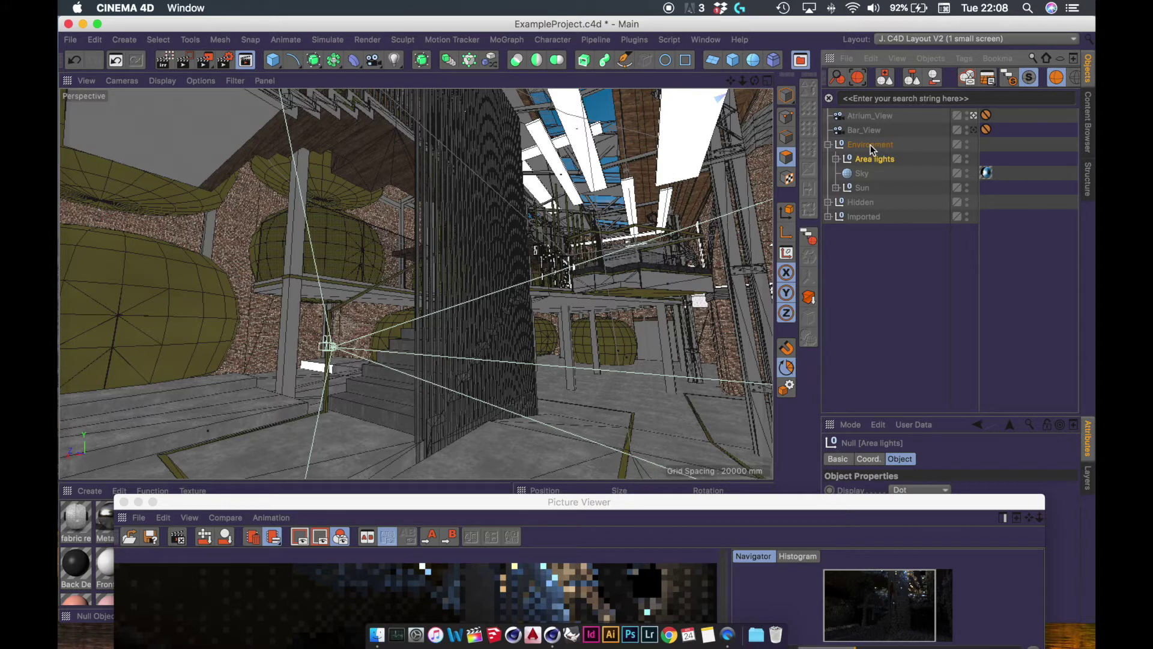
double_click(870, 145)
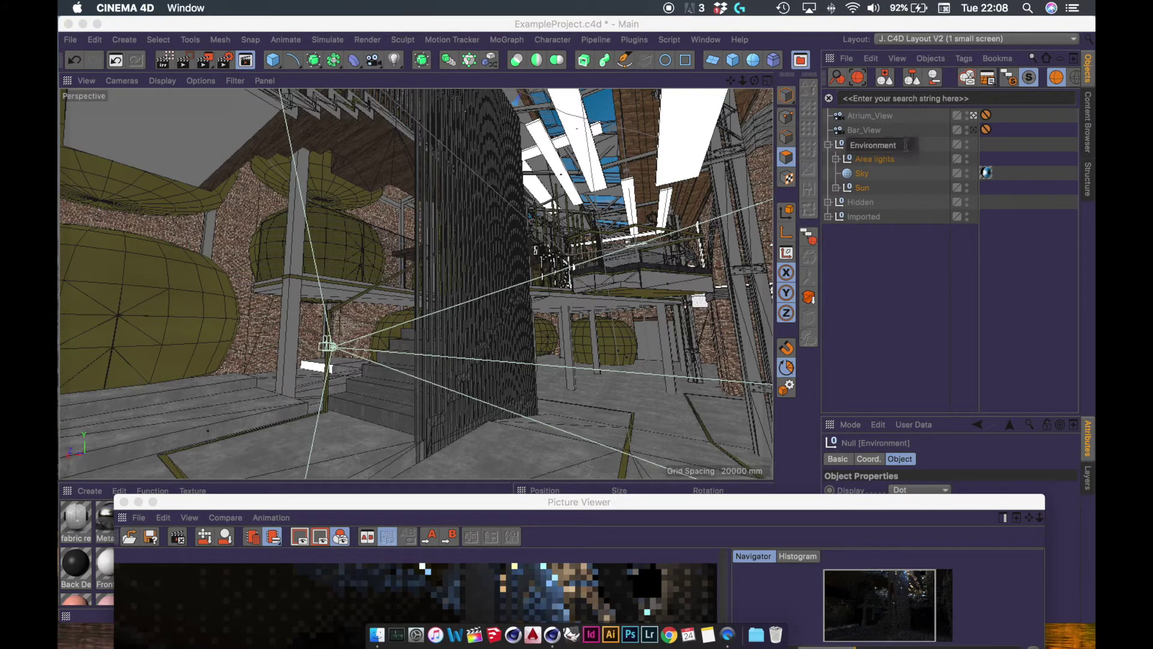
text(Day)
key(Return)
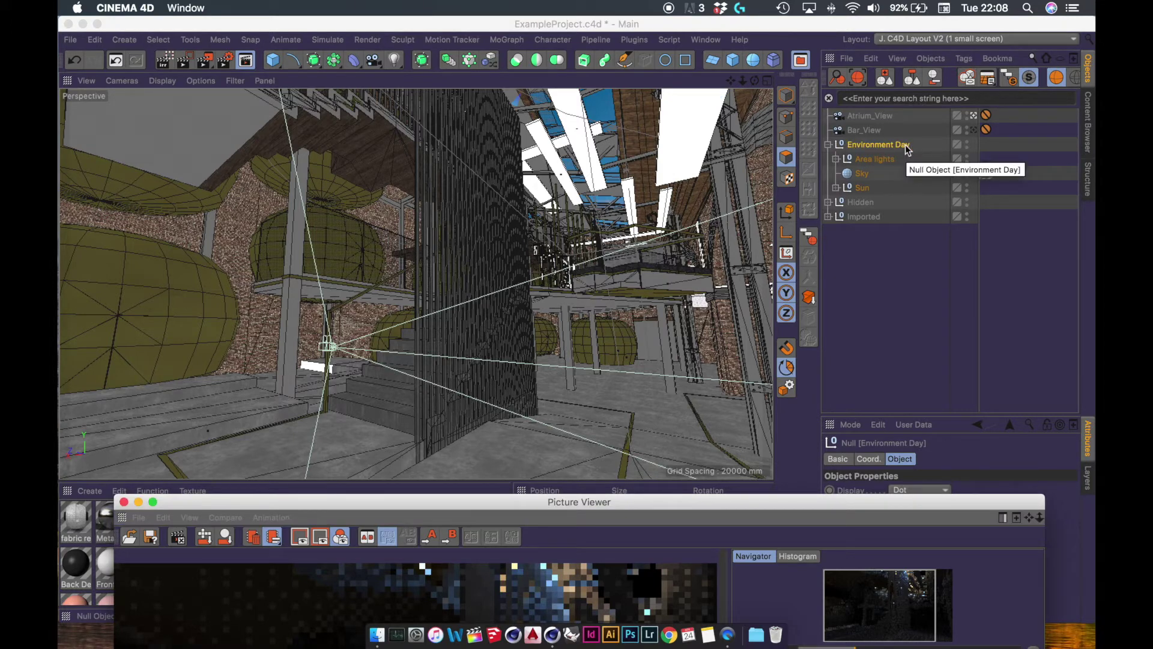
click(828, 145)
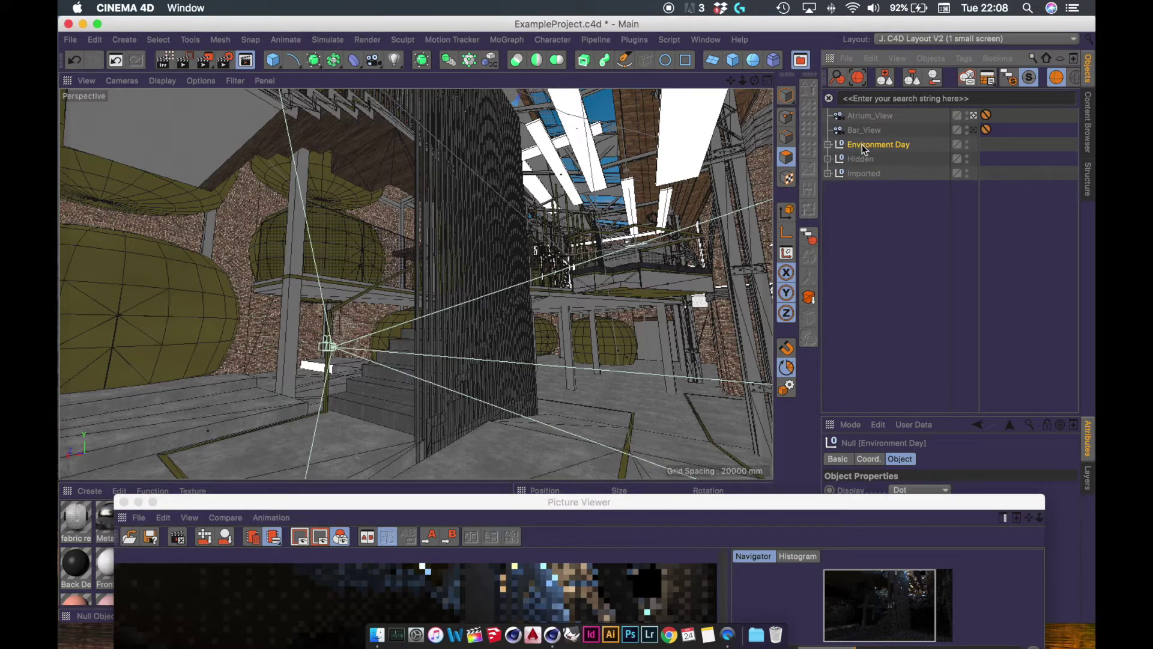
Duplicate the Environment Day group and rename the copy as Environment Night
drag(861, 145, 865, 143)
double_click(900, 144)
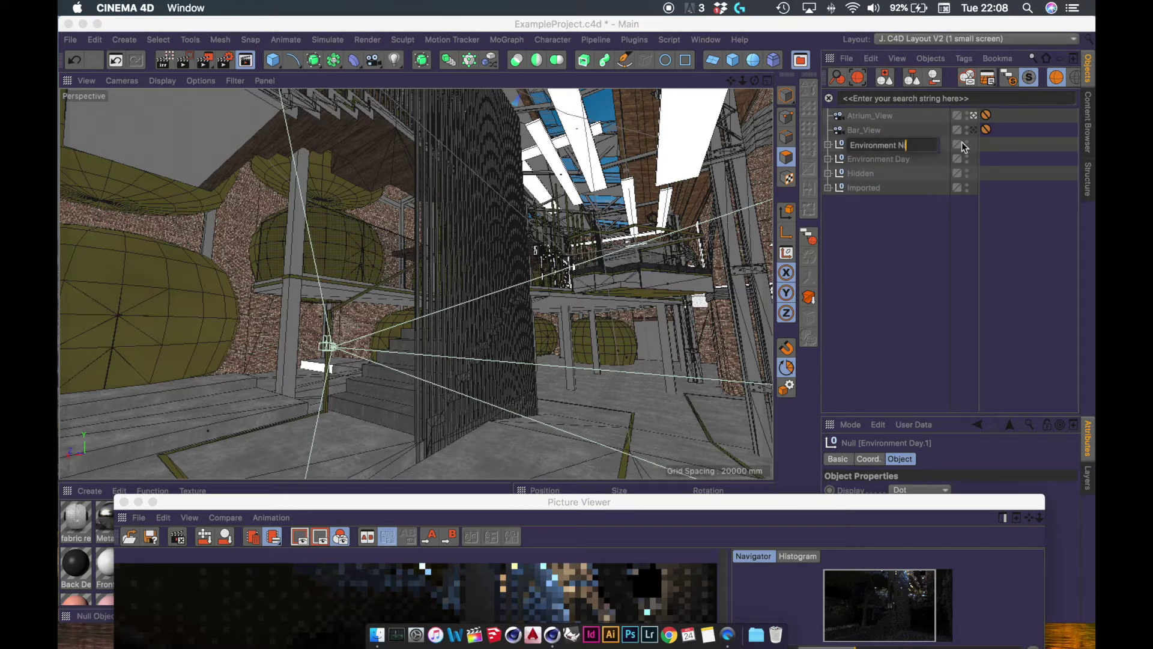
key(Return)
click(920, 144)
double_click(909, 144)
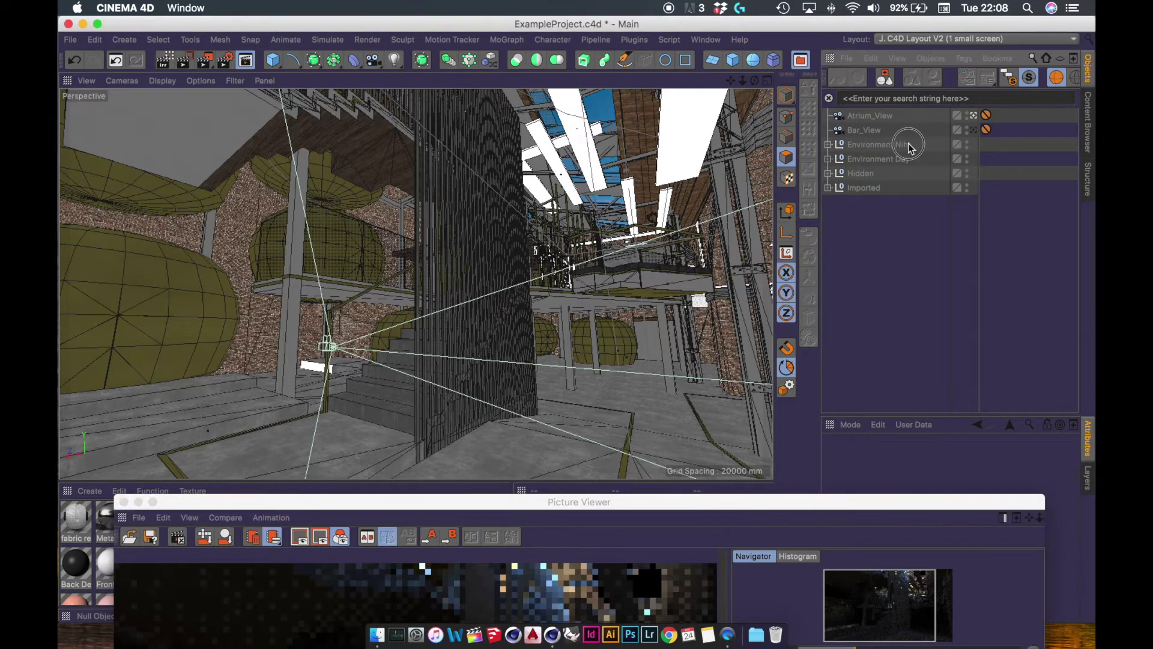
click(906, 144)
text(g)
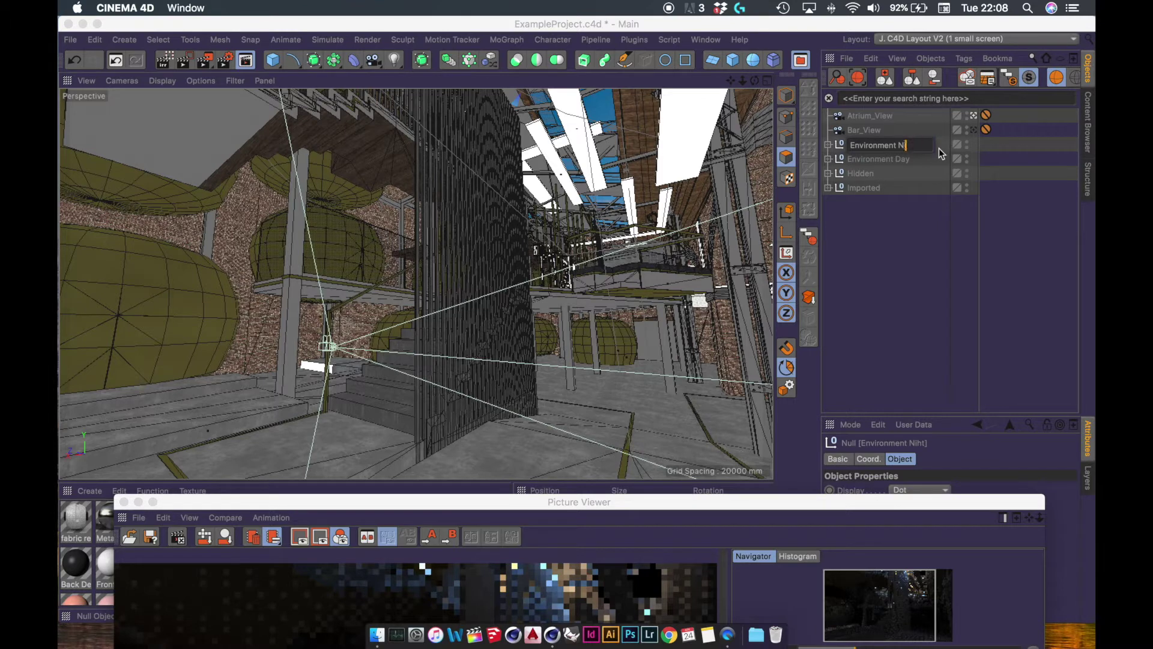
key(Return)
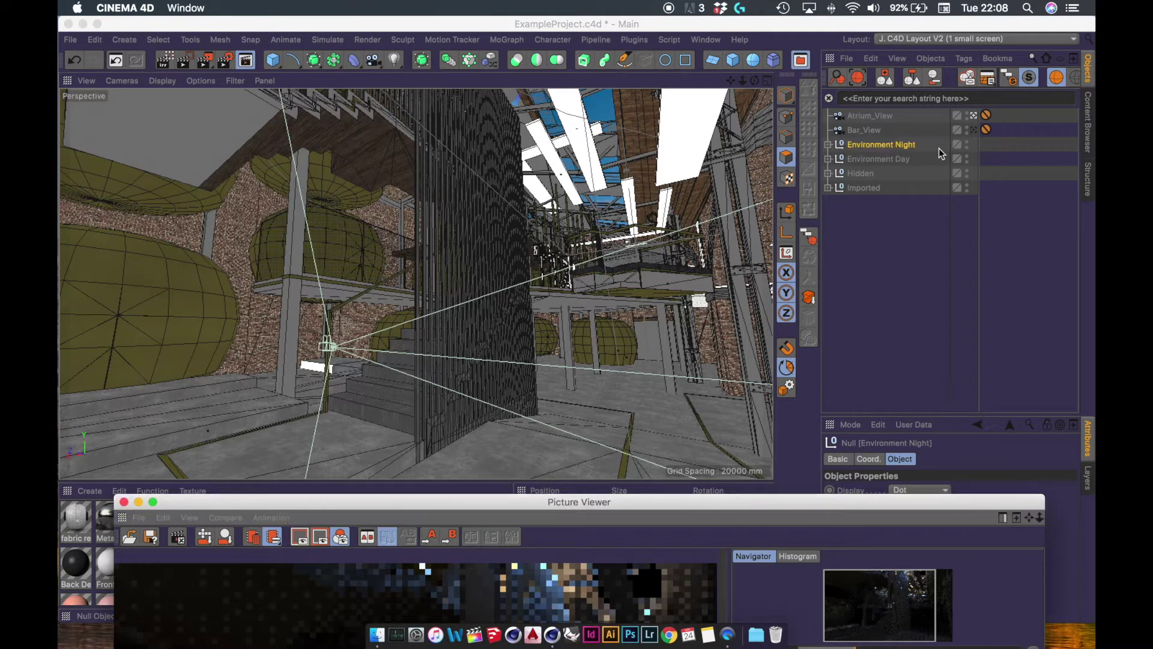
Delete the Sky and Sun objects from the Environment Night group, leaving only its Area lights
click(829, 145)
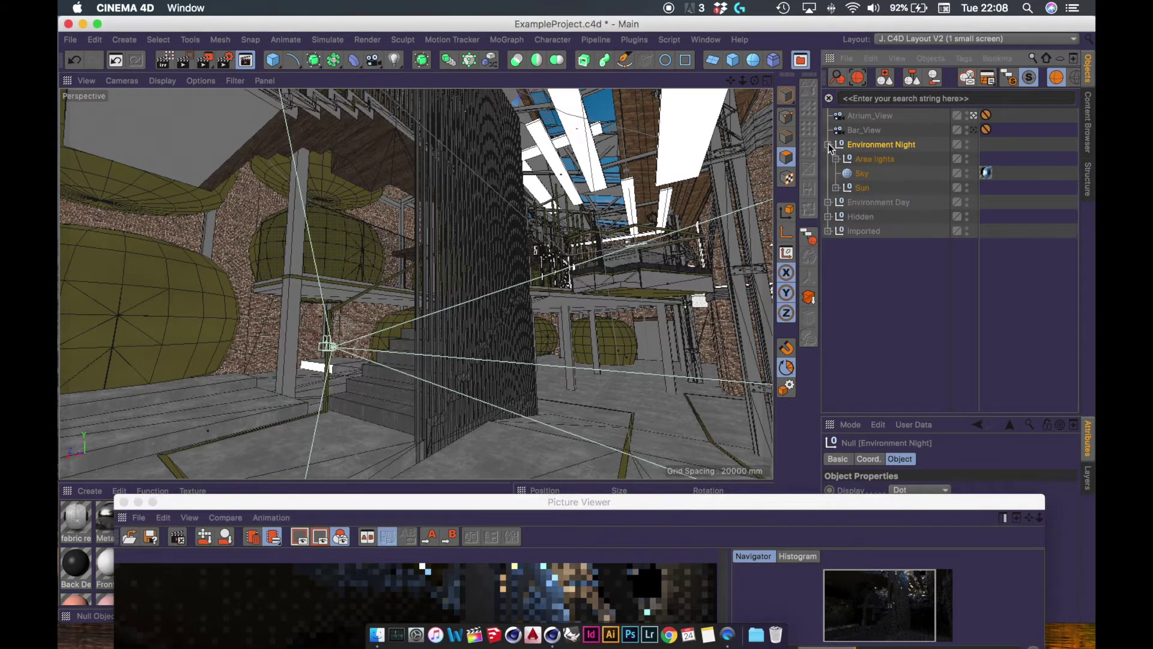
click(862, 174)
key(Delete)
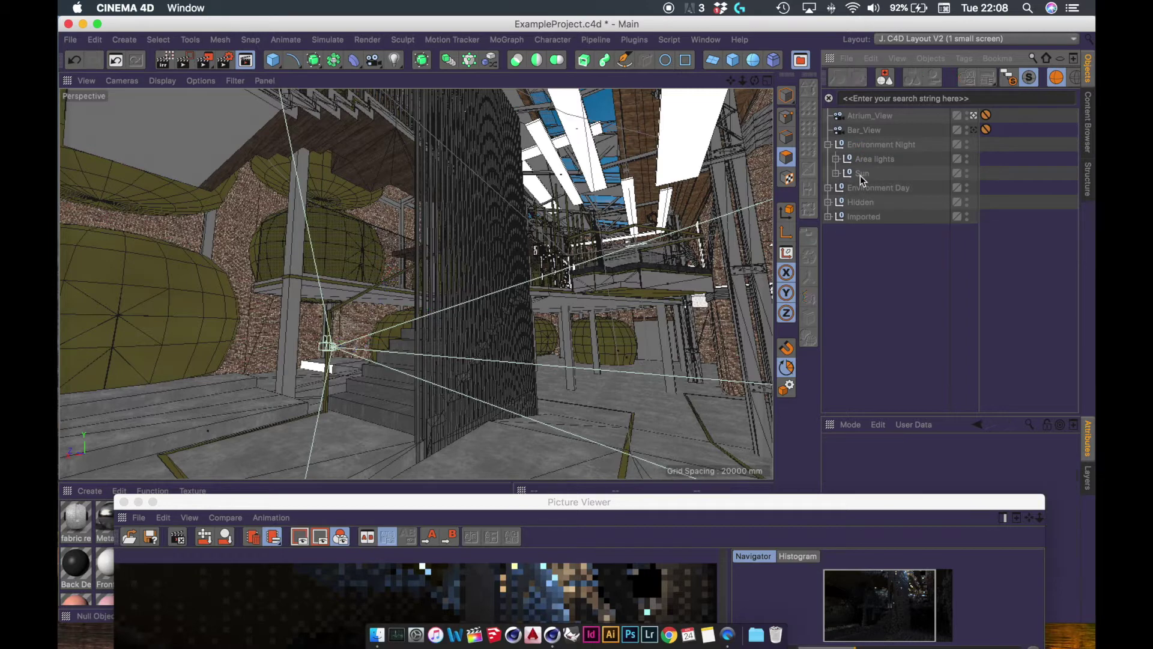
click(862, 175)
key(Delete)
click(864, 159)
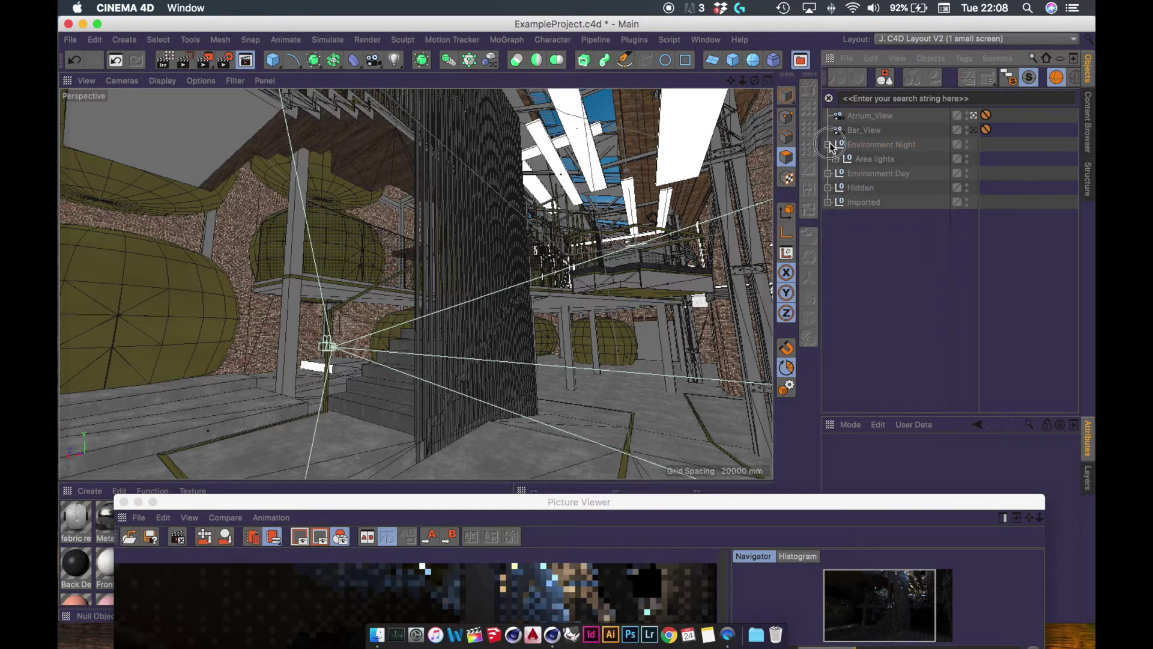
key(Delete)
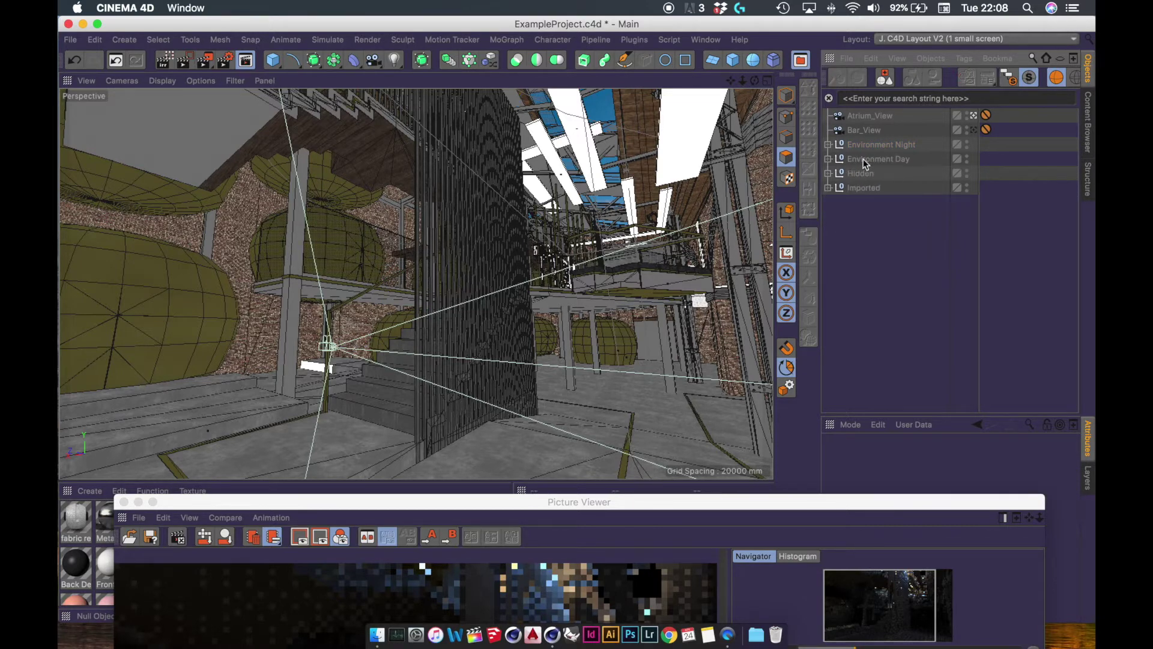
Switch the editor and render visibility of the Environment Night group
click(967, 143)
click(967, 144)
alt+click(968, 144)
Examine the atrium render in the Picture Viewer, including the mezzanine and skylight details up close
drag(728, 512, 751, 104)
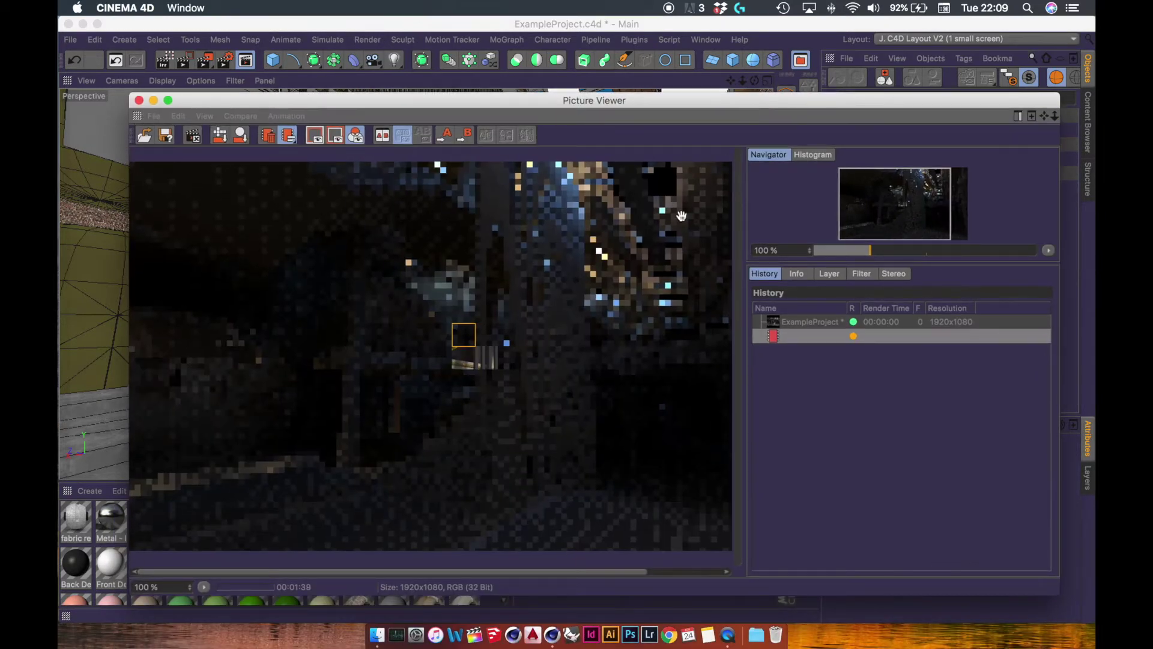
scroll(484, 390, down, 1)
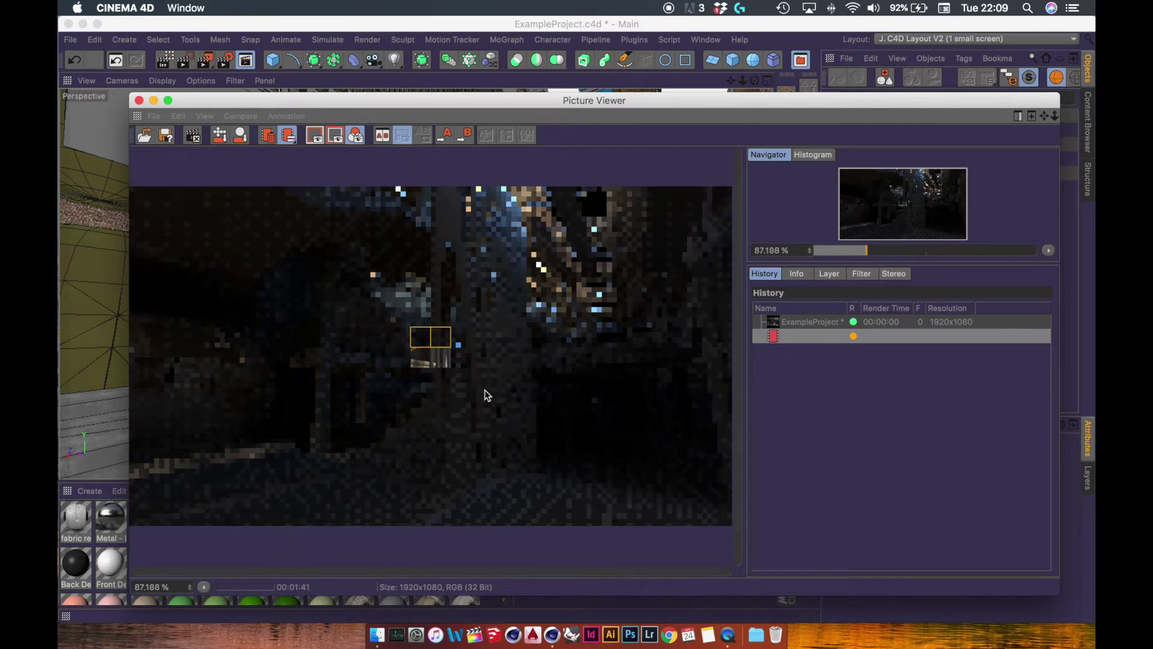
scroll(447, 362, up, 1)
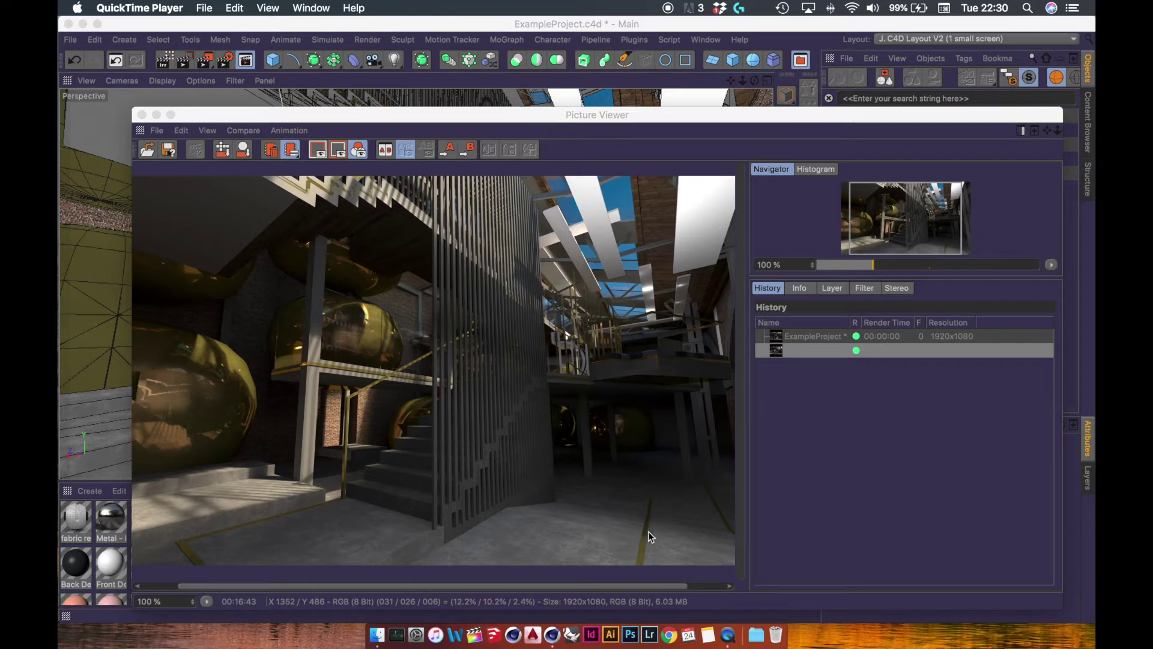
scroll(697, 324, up, 10)
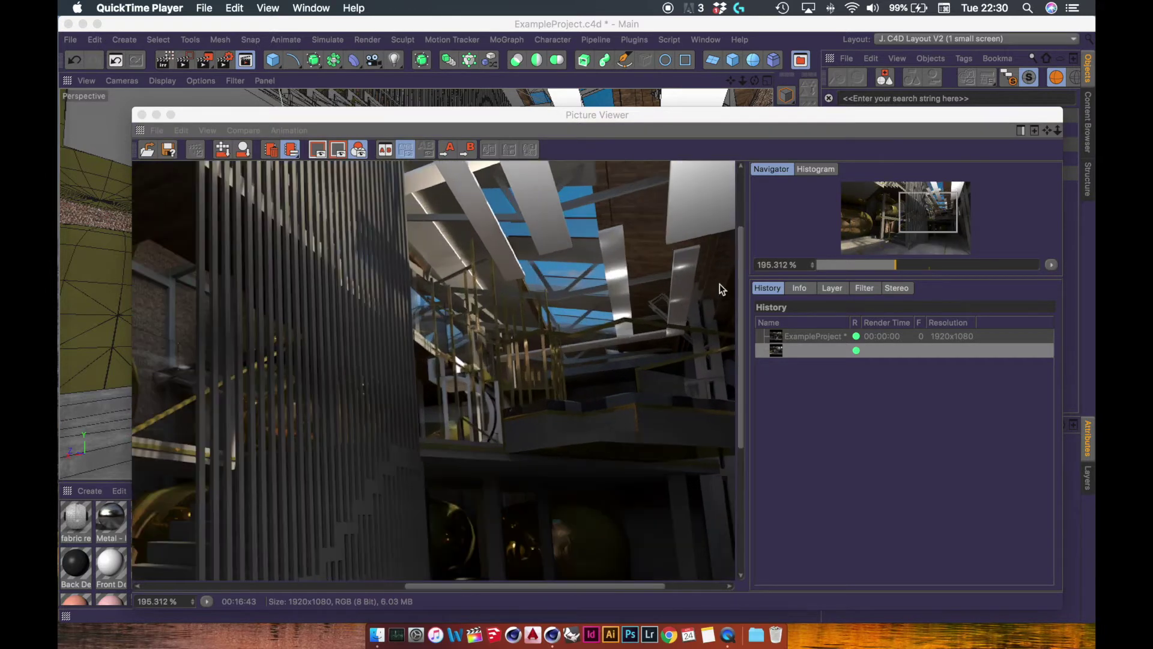
scroll(572, 247, down, 10)
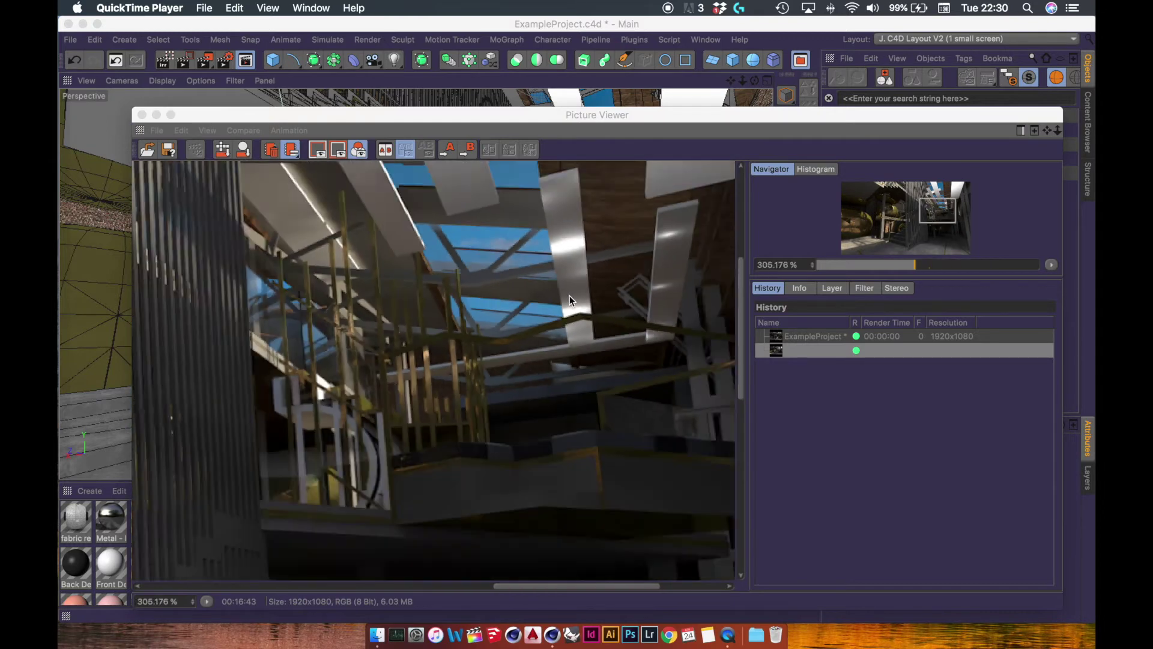
Inspect the ceiling panels, skylight and vertical slats of the atrium render at close and full view
scroll(574, 257, up, 6)
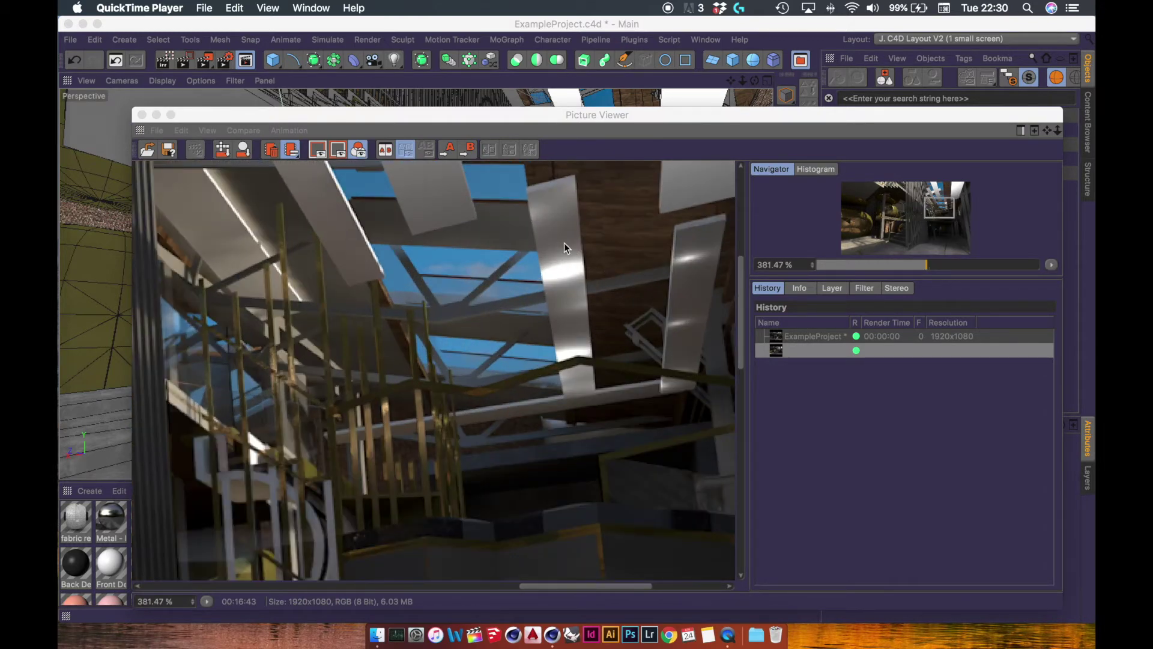
scroll(571, 346, down, 5)
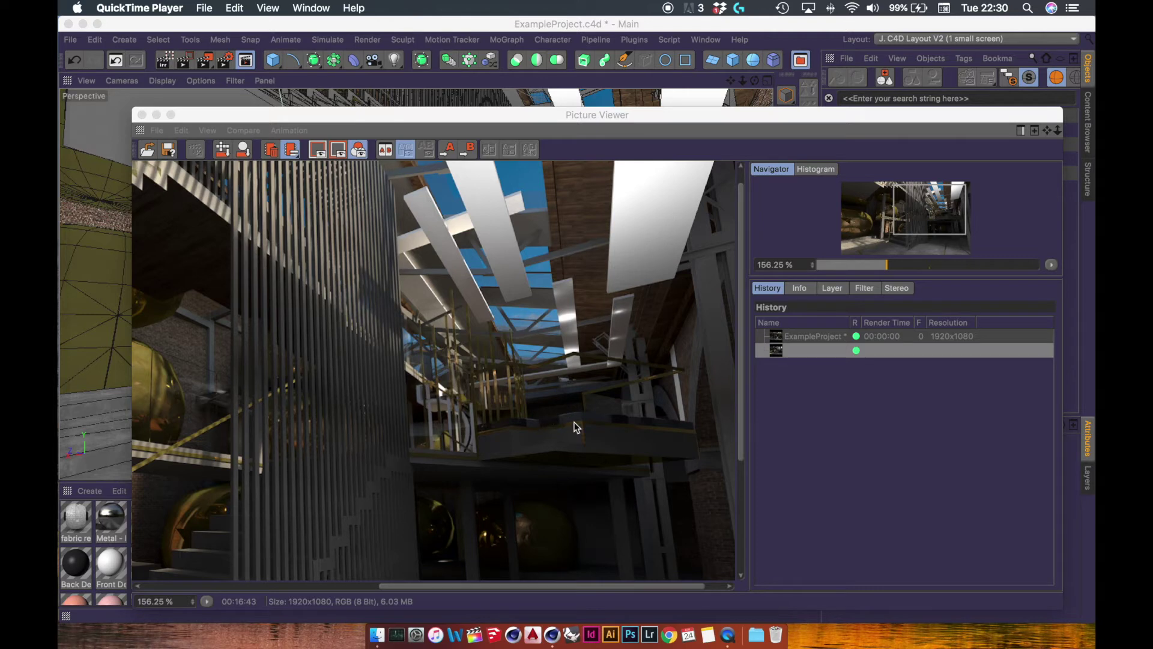
scroll(498, 401, down, 5)
scroll(571, 294, up, 8)
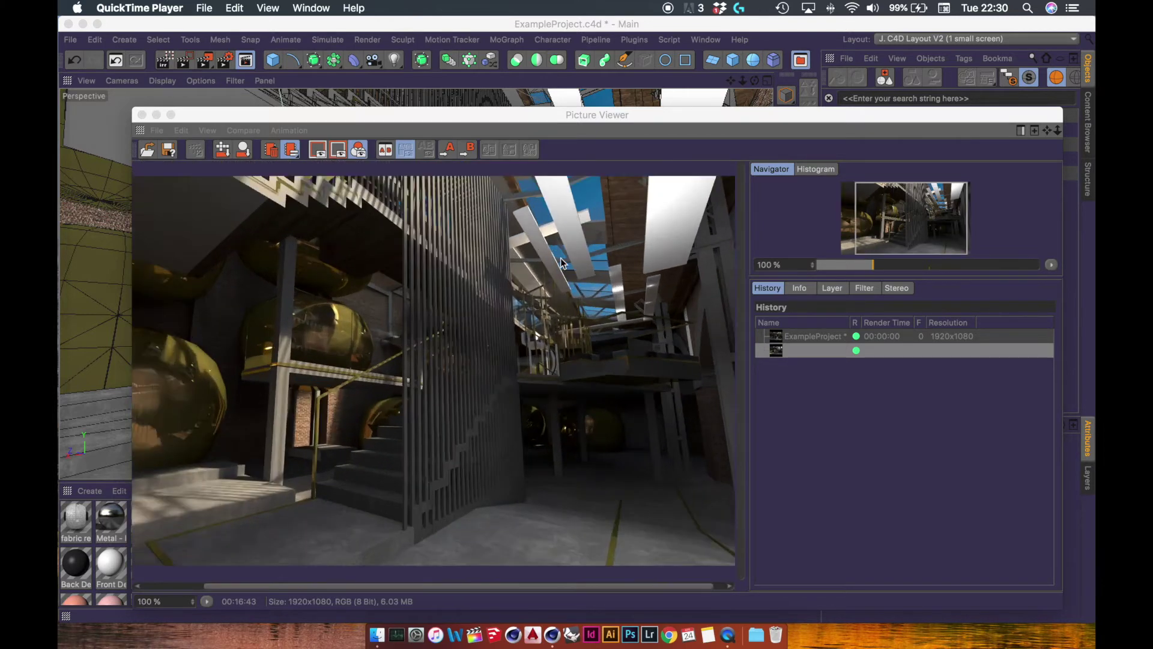
scroll(596, 250, up, 2)
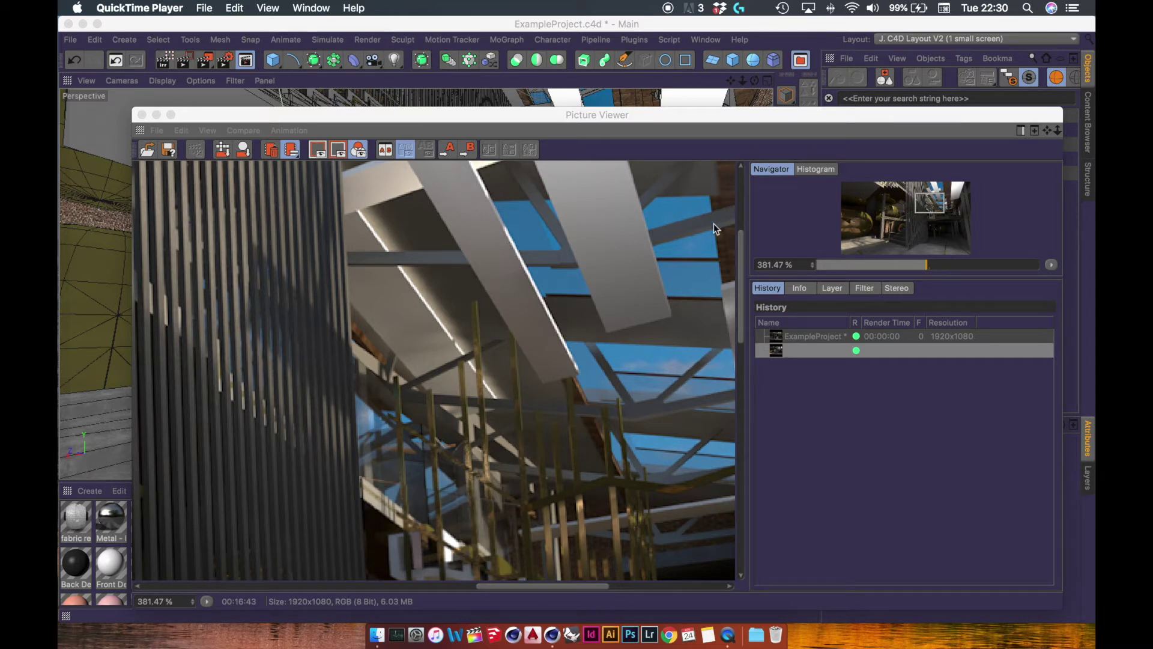
scroll(576, 305, down, 7)
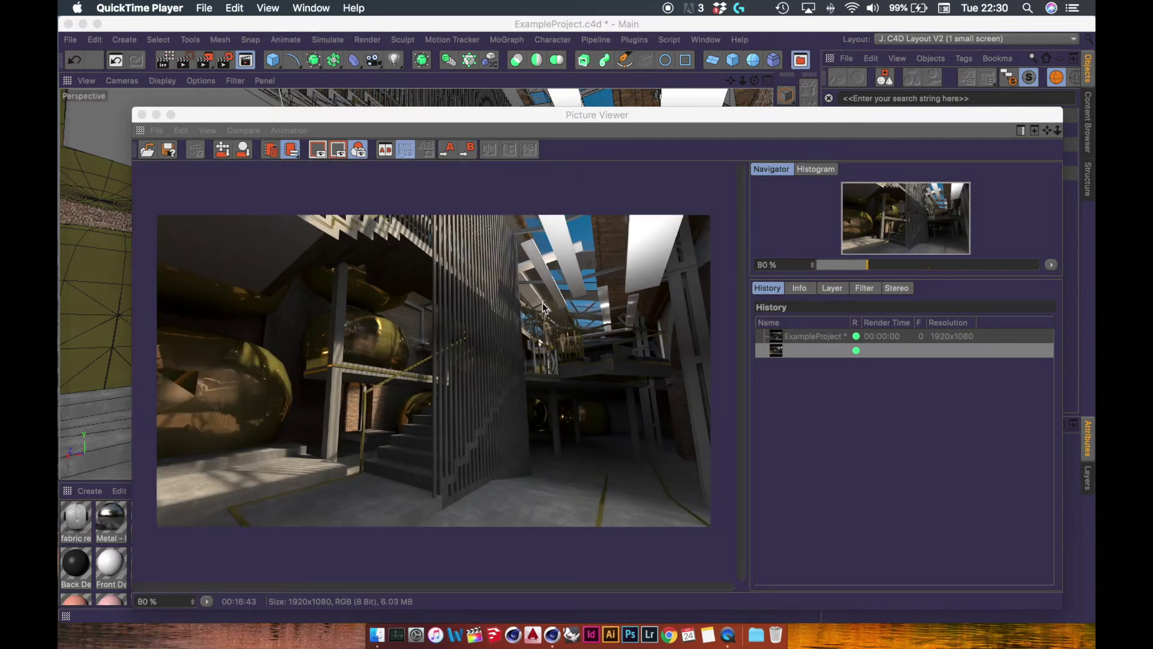
Set the Physical renderer's Shading Error Threshold to 50% in the TEST render setting
click(221, 59)
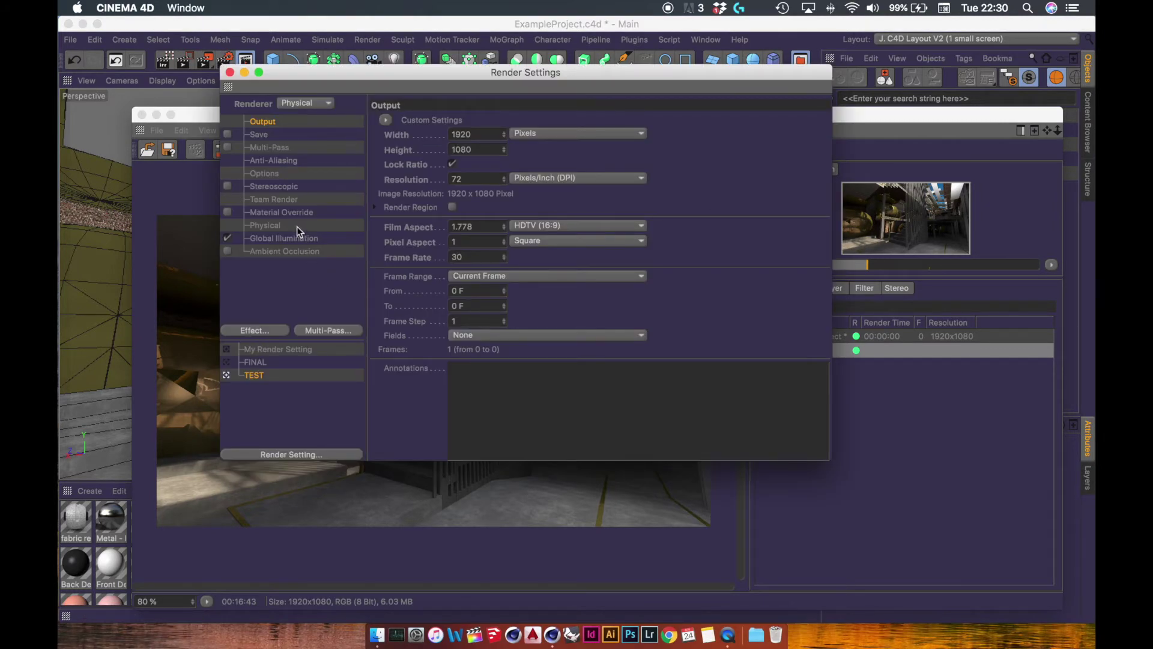
click(266, 225)
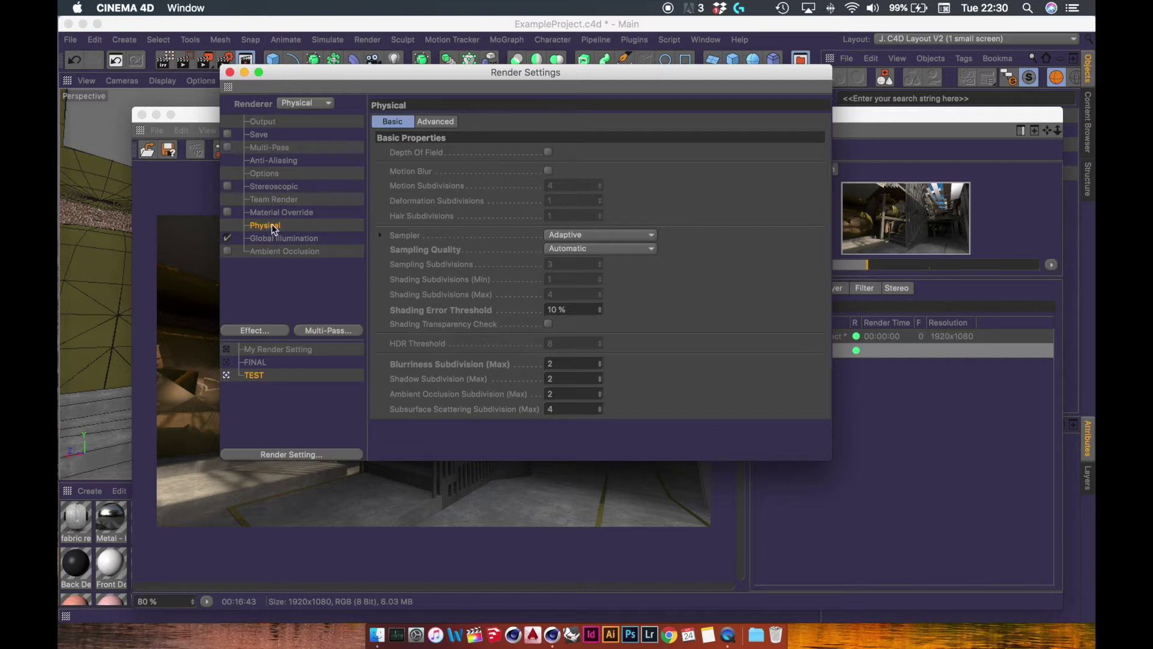
drag(572, 308, 363, 307)
click(453, 306)
text(50)
Check the Shading Error Threshold of the FINAL render setting, and close the Render Settings and the Picture Viewer
click(267, 361)
double_click(555, 310)
drag(312, 68, 259, 209)
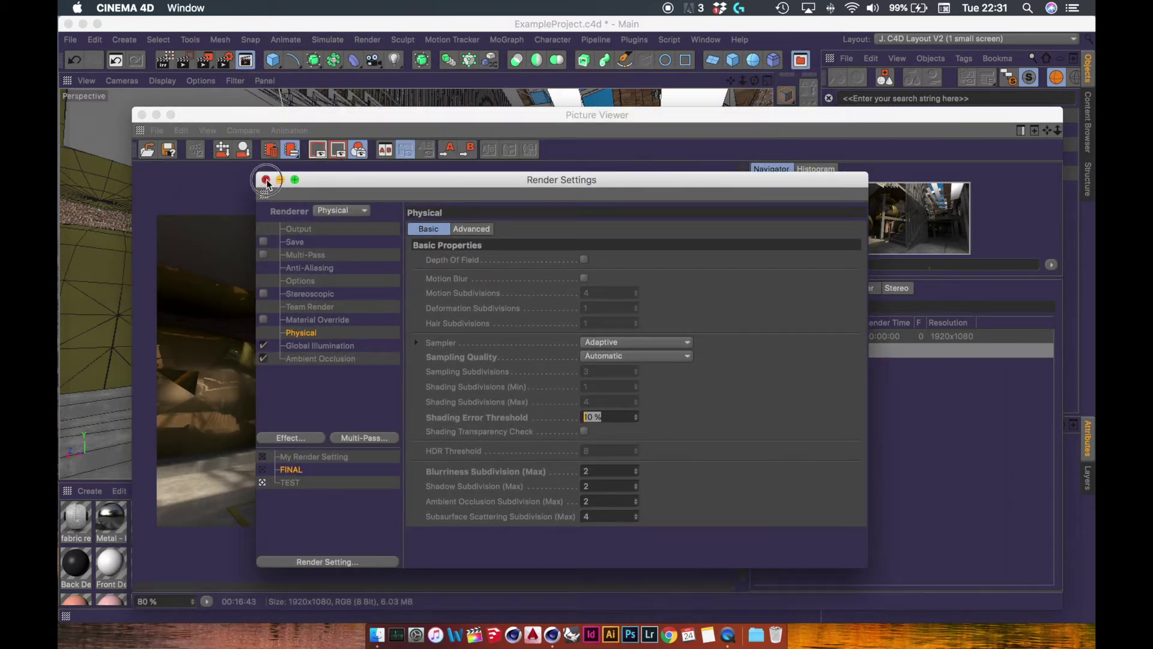
click(263, 180)
click(142, 116)
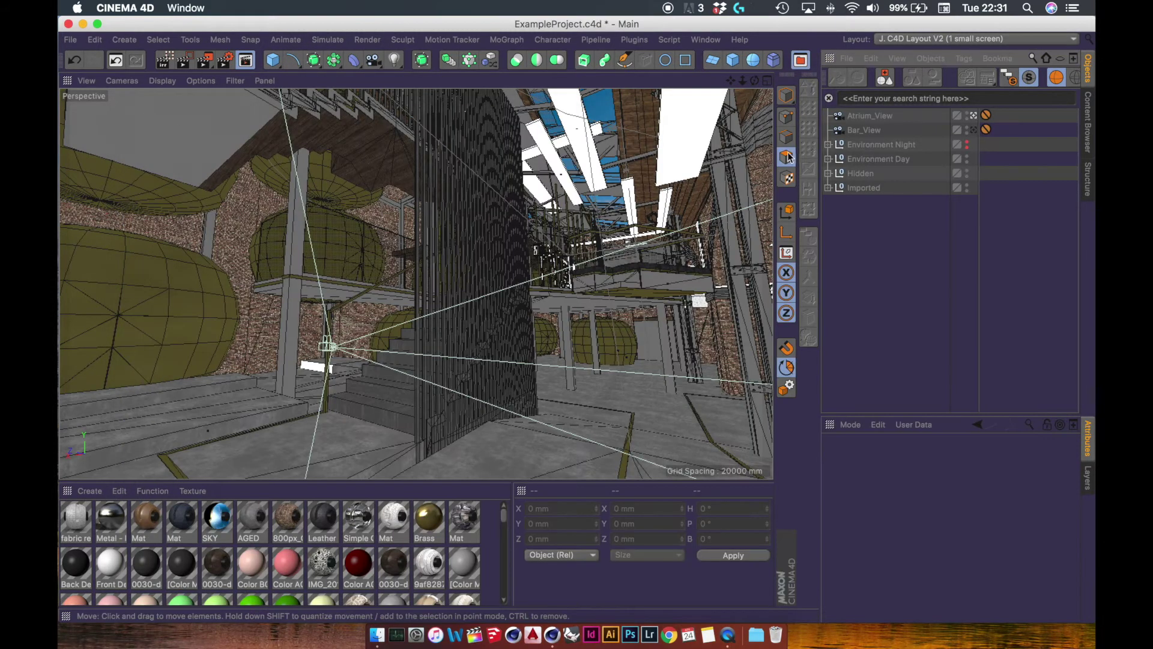
Look through the Bar_View camera and render that view to the Picture Viewer
click(974, 131)
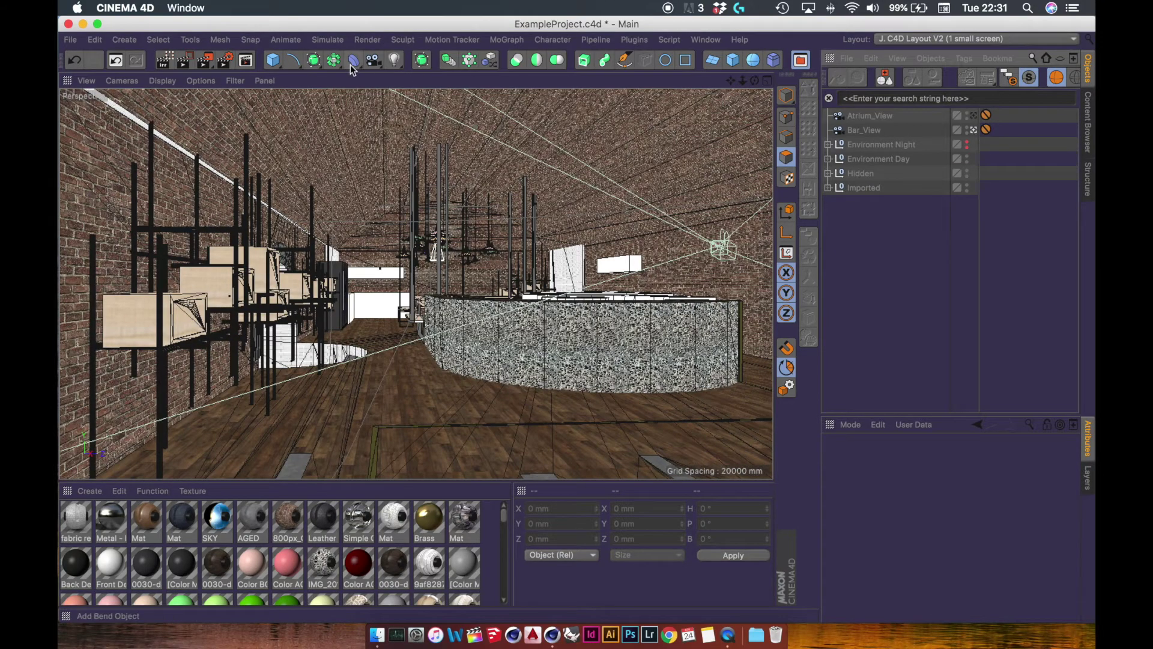
click(207, 60)
click(209, 63)
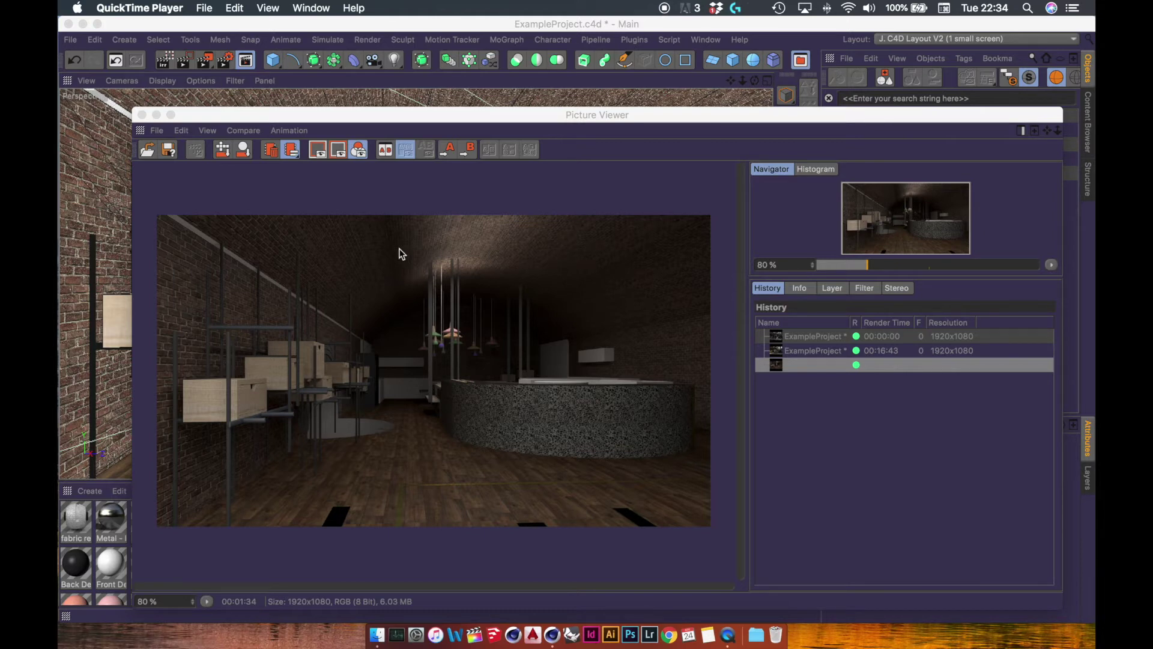
Compare the Shading Error Threshold of the FINAL and TEST render settings against the bar render, and close the Picture Viewer
drag(436, 118, 452, 226)
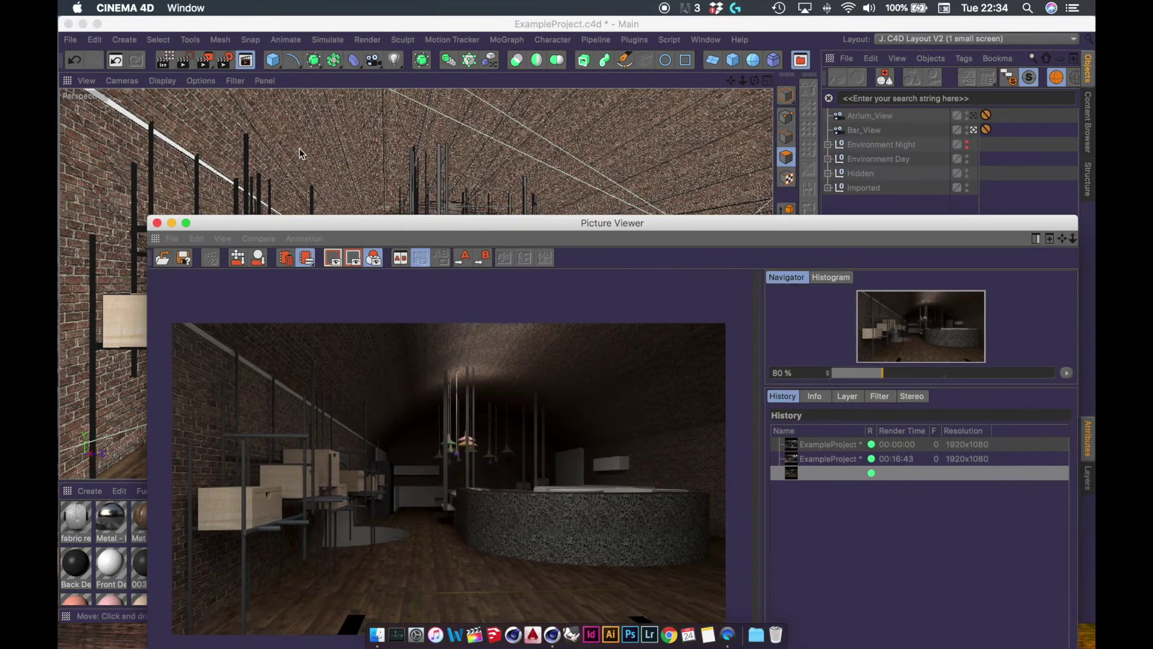
key(v)
click(226, 53)
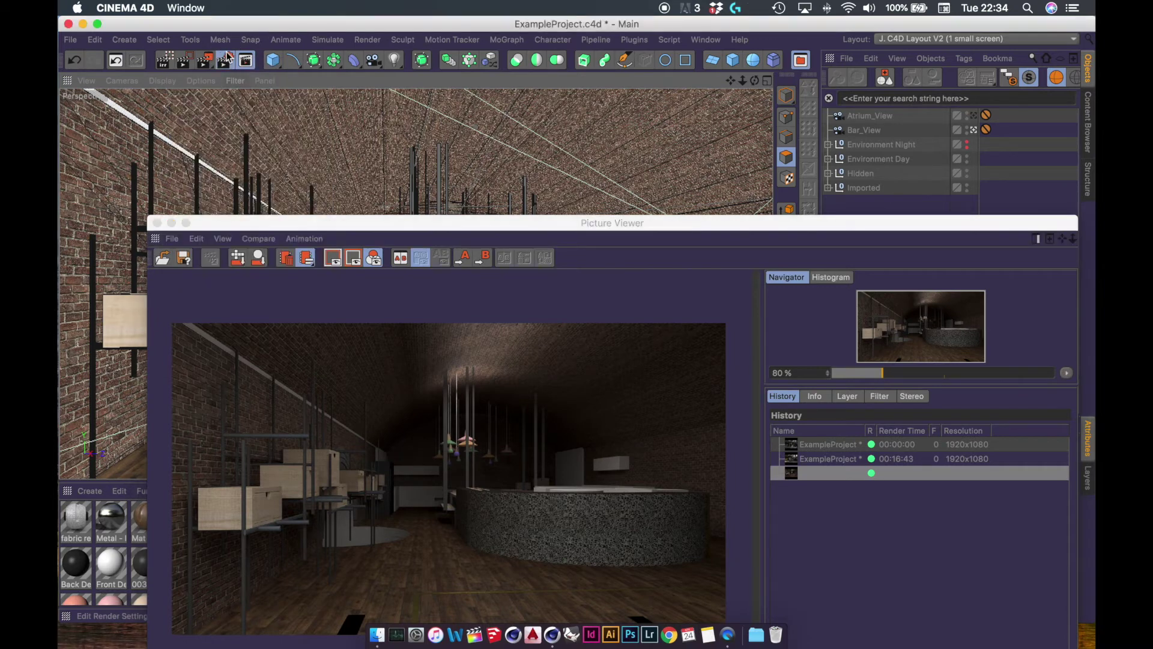
click(301, 332)
drag(624, 419, 506, 431)
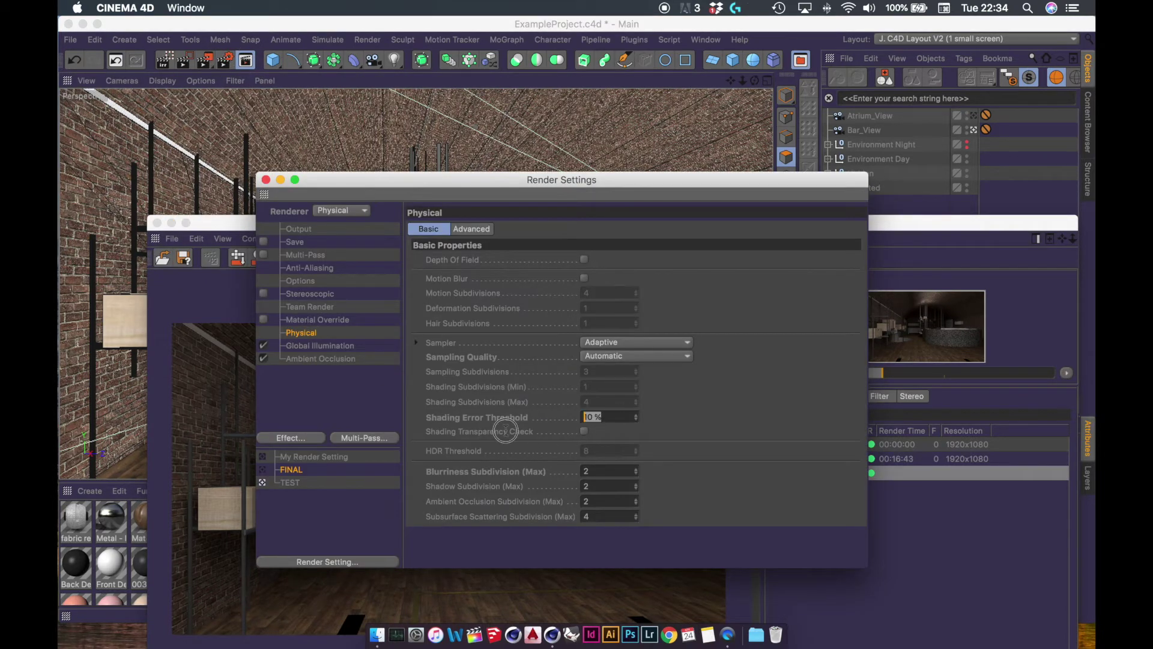
click(286, 484)
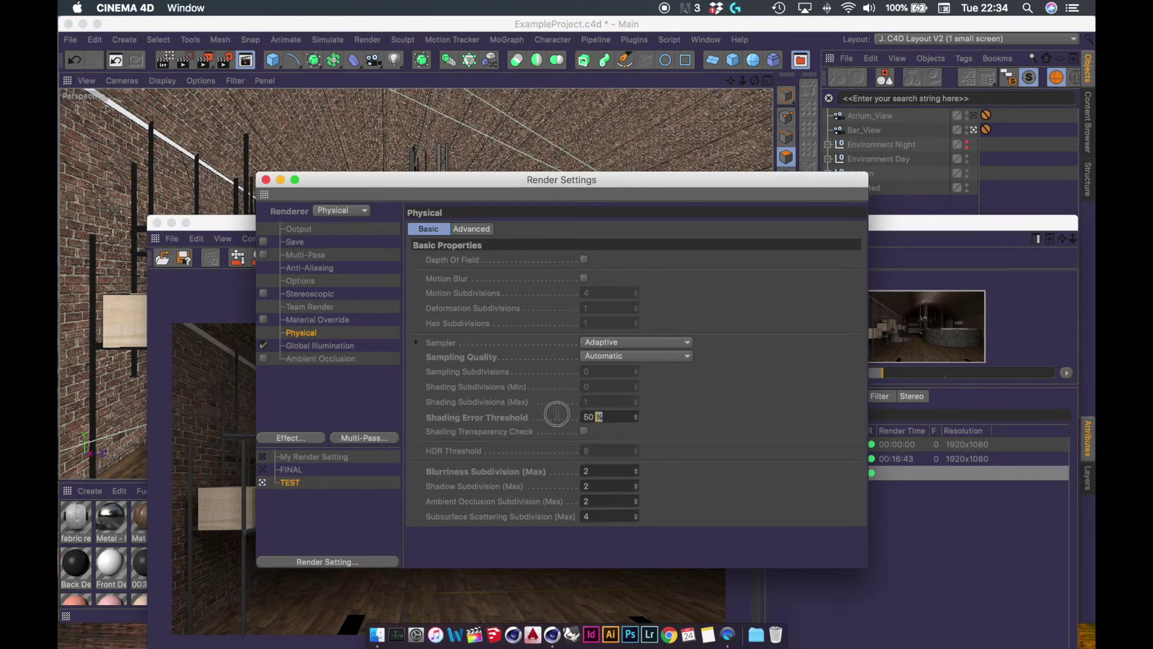
click(266, 180)
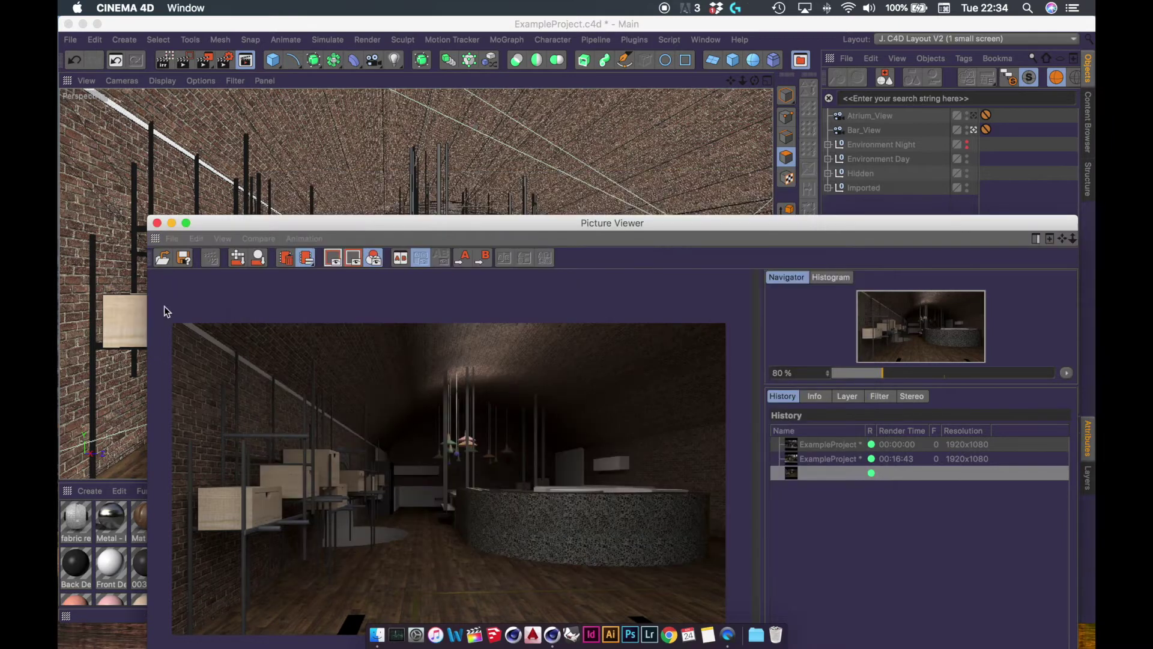
double_click(285, 223)
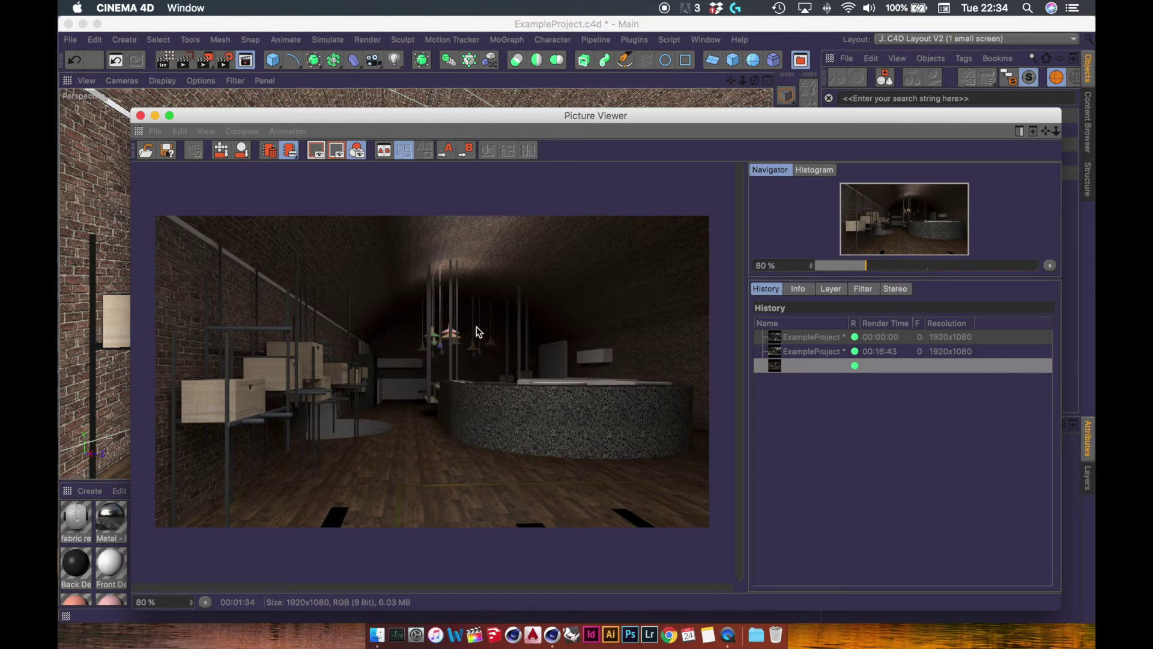
click(140, 116)
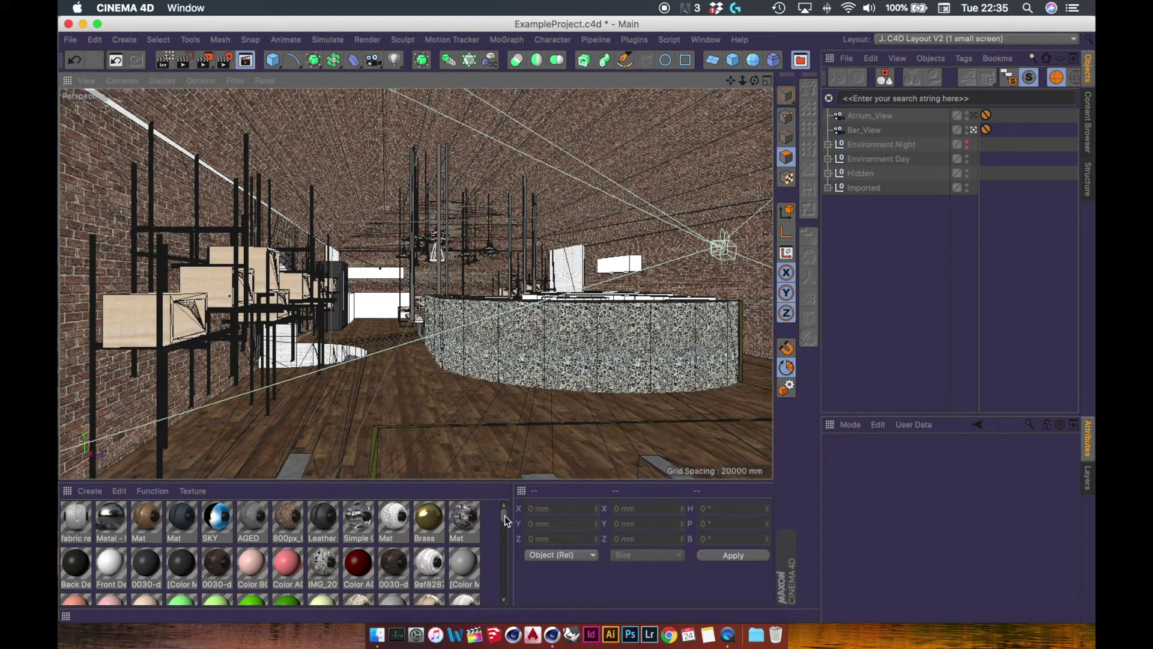
Browse the materials, examine the brick walls and floor in the Village Underground Side Model.c4d project, and return to ExampleProject.c4d
drag(505, 521, 500, 600)
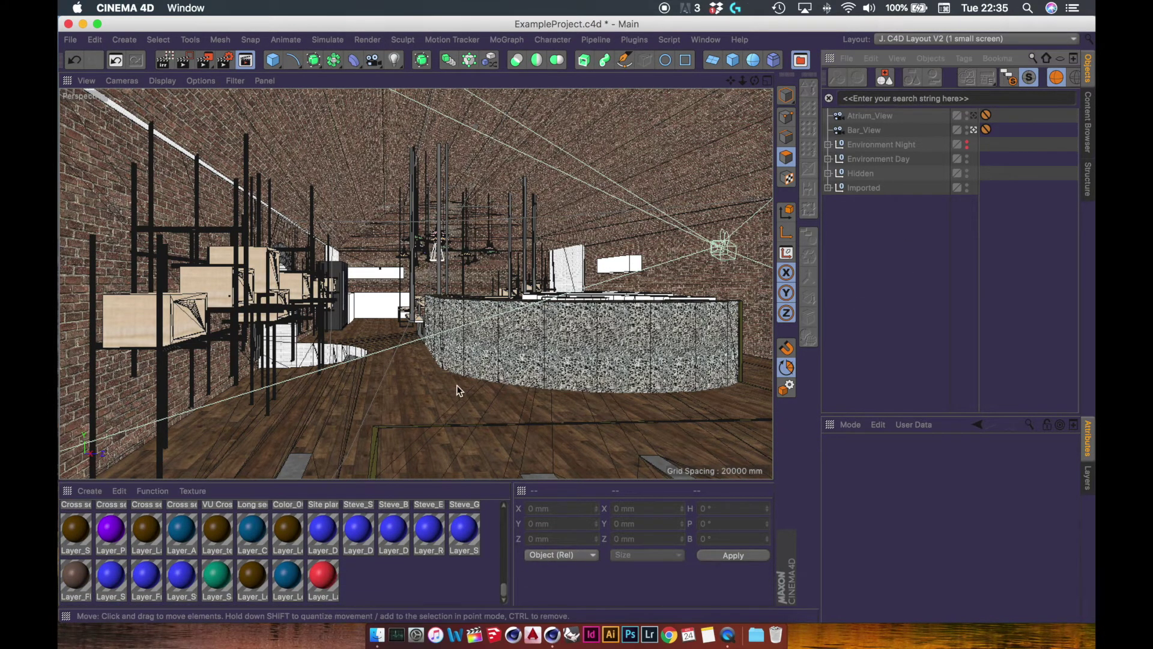
key(v)
mouse_move(432, 297)
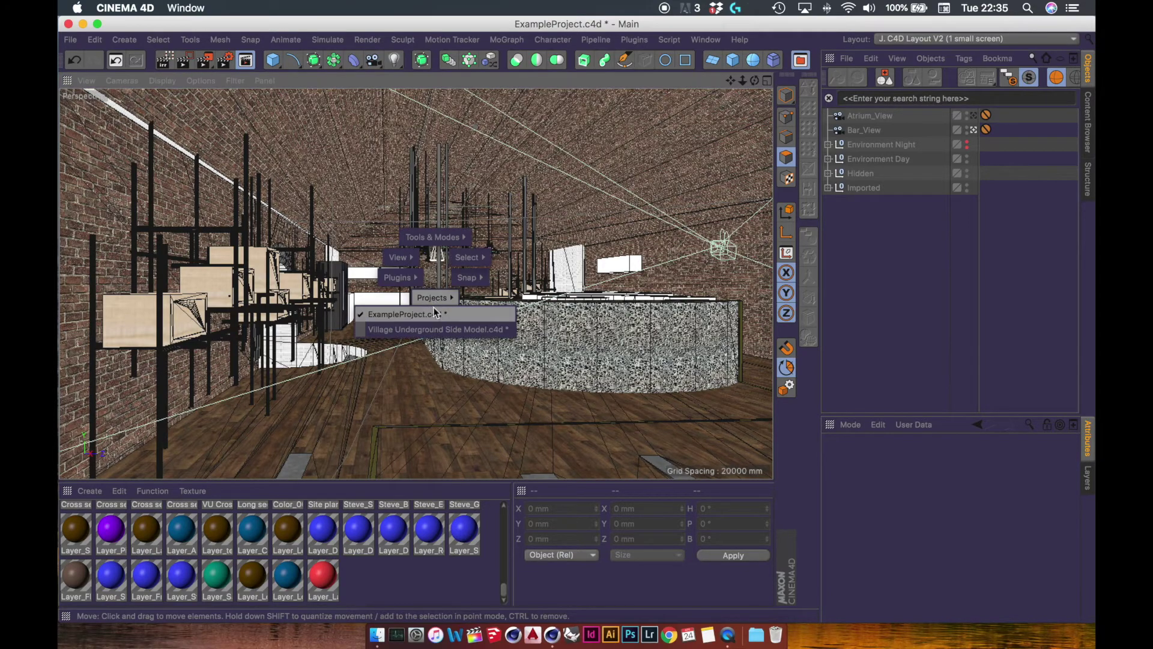
click(428, 329)
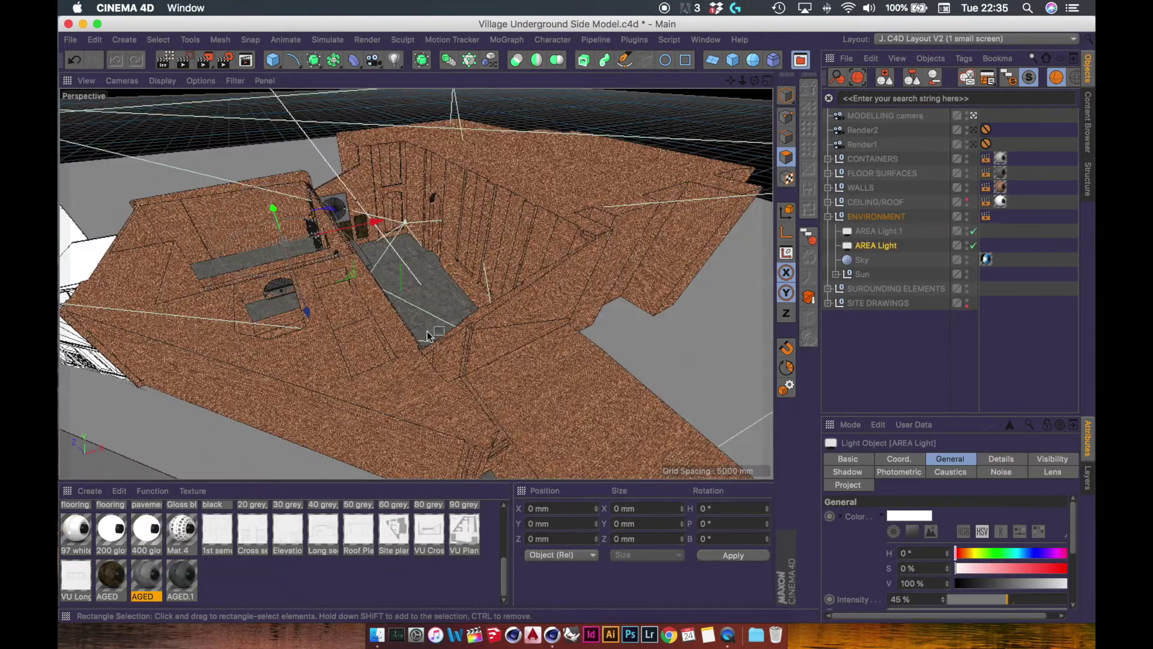
alt+right_drag(433, 252, 490, 229)
alt+drag(417, 283, 346, 336)
alt+right_drag(346, 339, 352, 345)
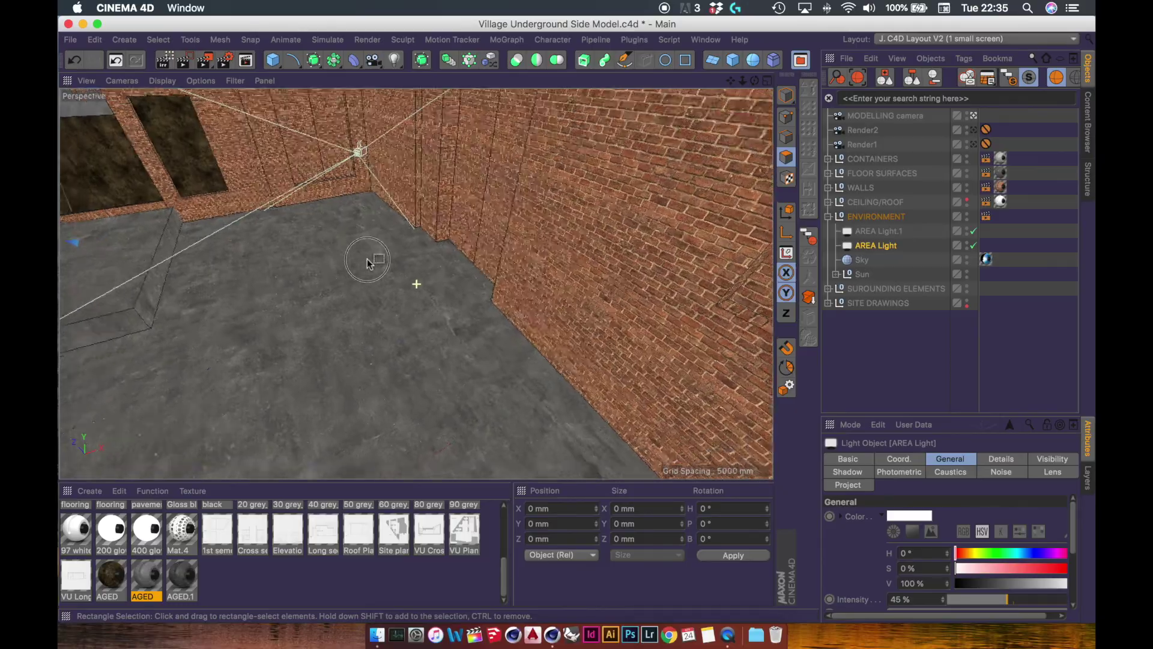
alt+drag(353, 345, 391, 305)
key(v)
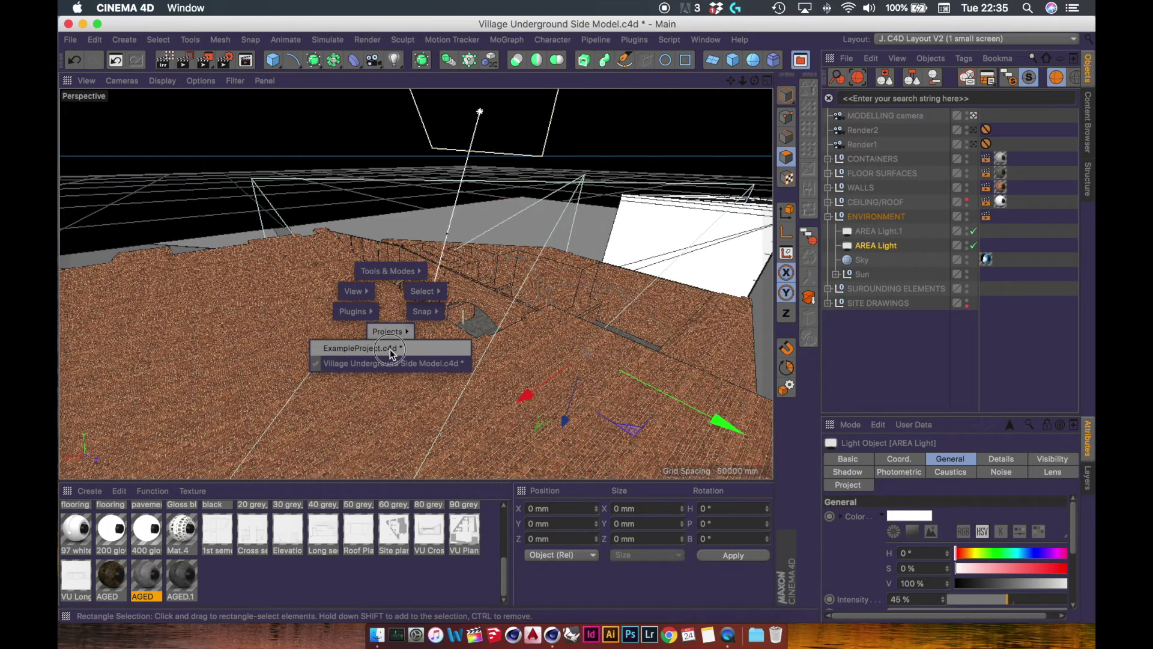
click(390, 354)
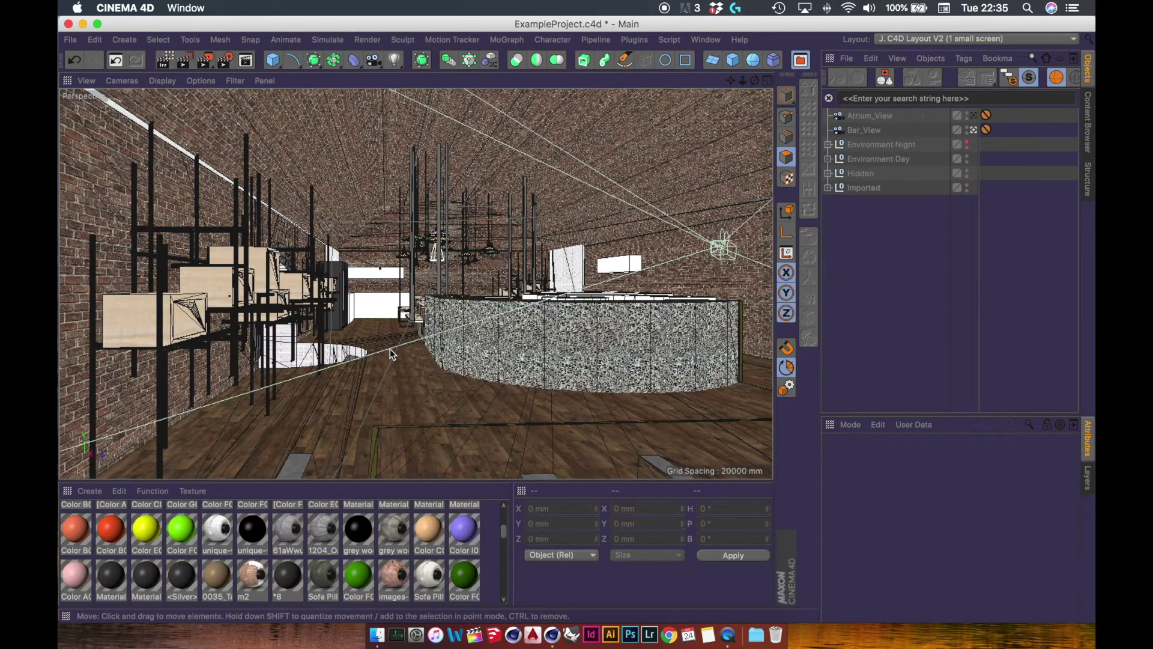
Look through the Atrium_View camera with the Environment Day group hidden and the Environment Night group visible in editor and render
click(974, 115)
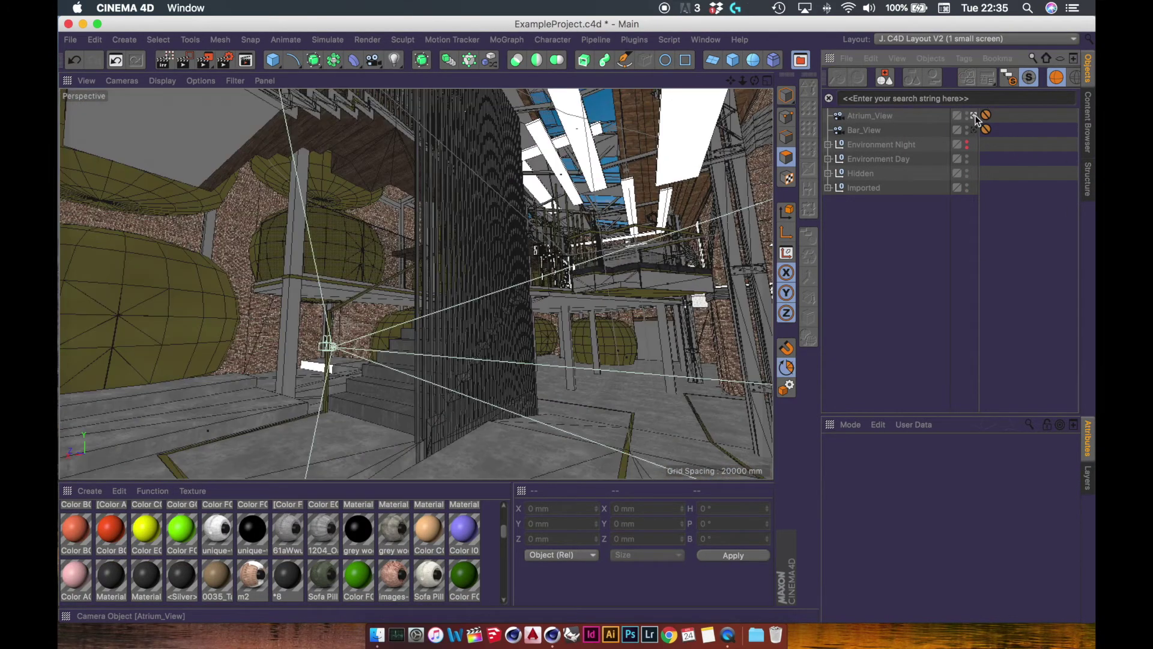
click(967, 156)
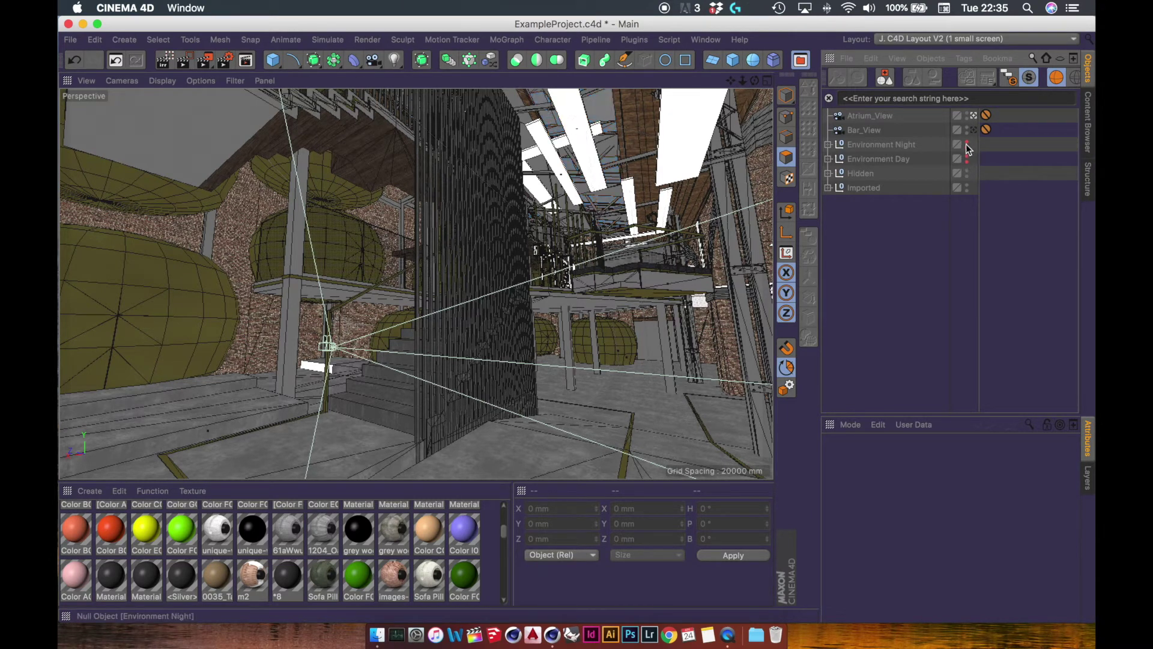
click(966, 143)
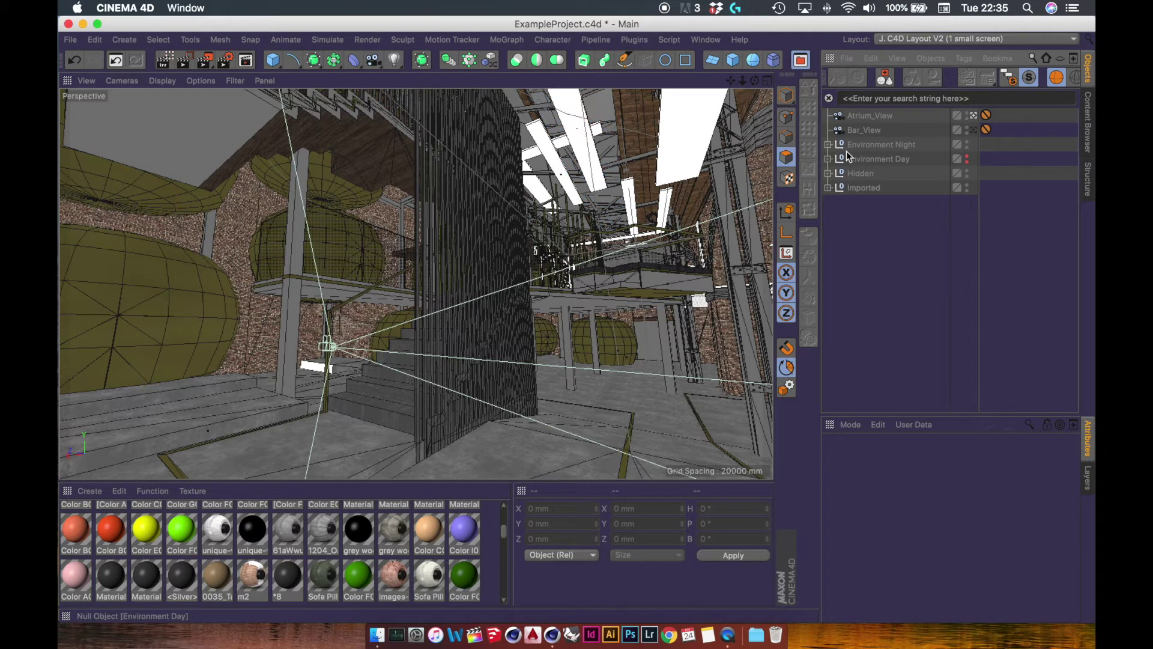
Inspect each of the three area lights in the Environment Night group
click(828, 144)
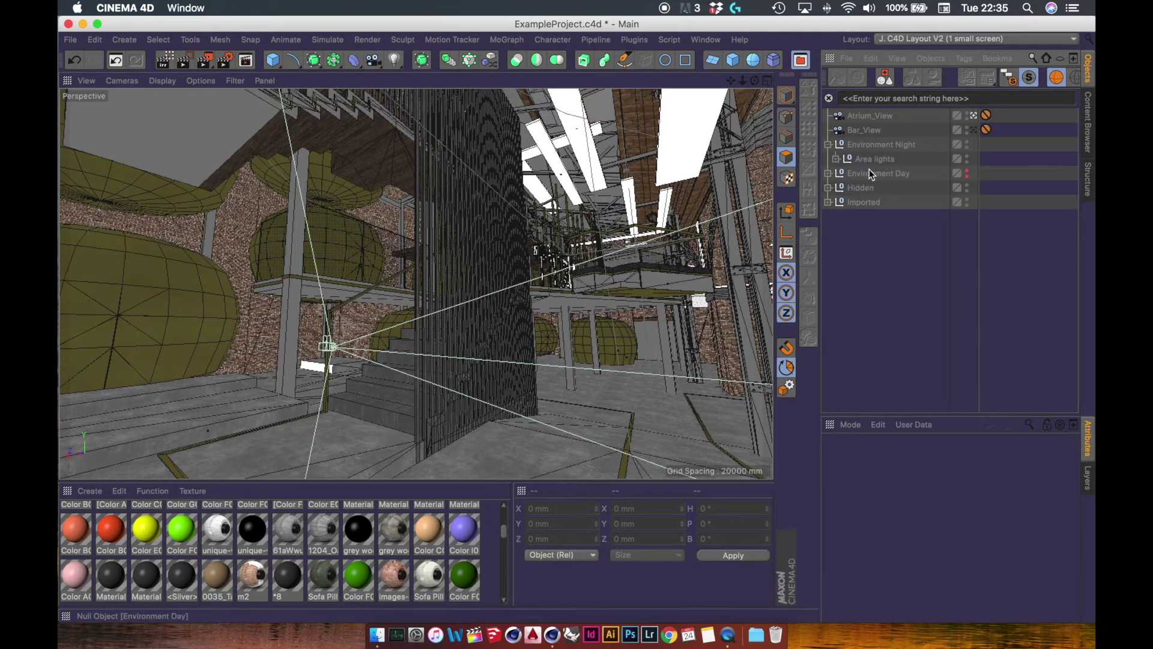
click(835, 159)
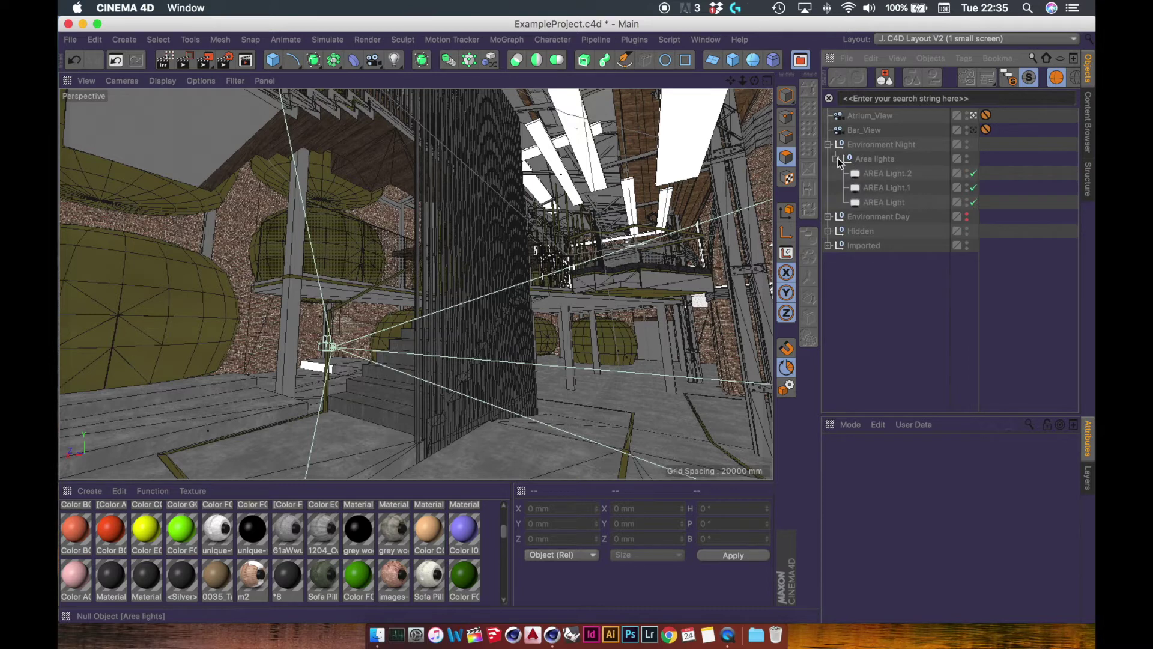
click(872, 174)
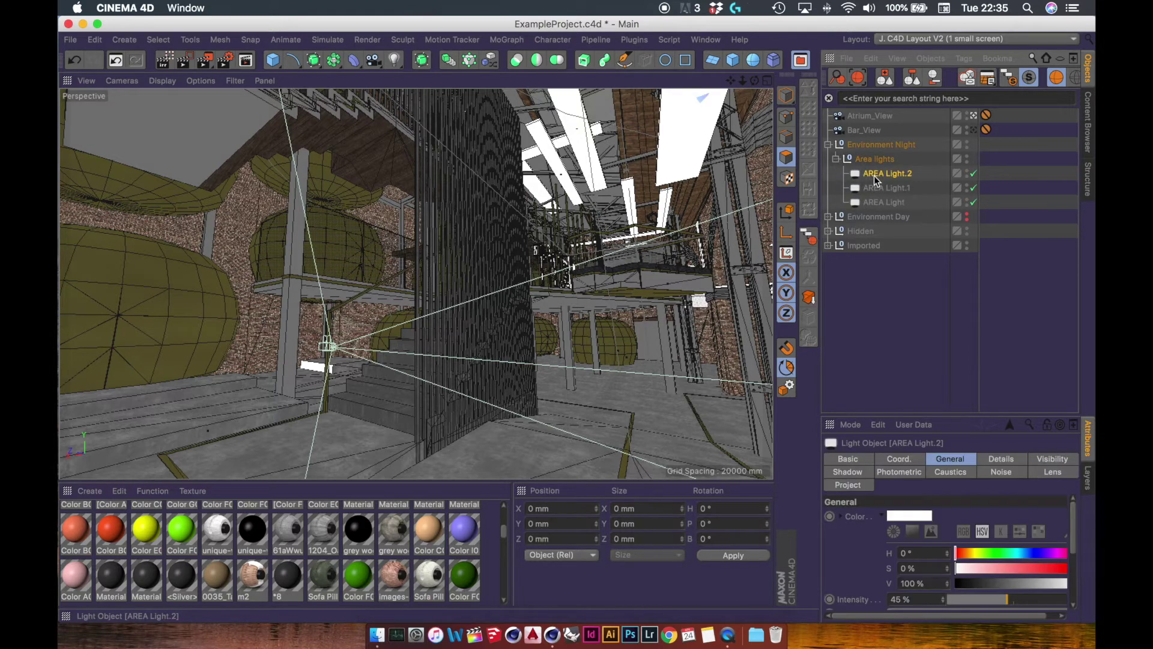
click(888, 190)
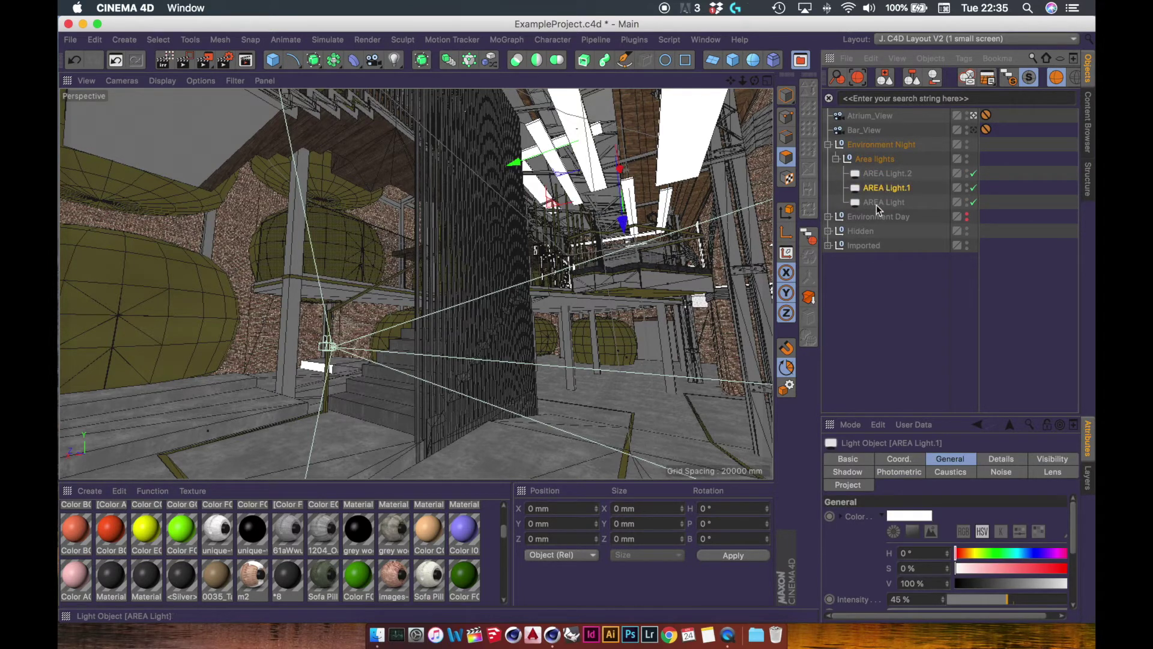
click(881, 203)
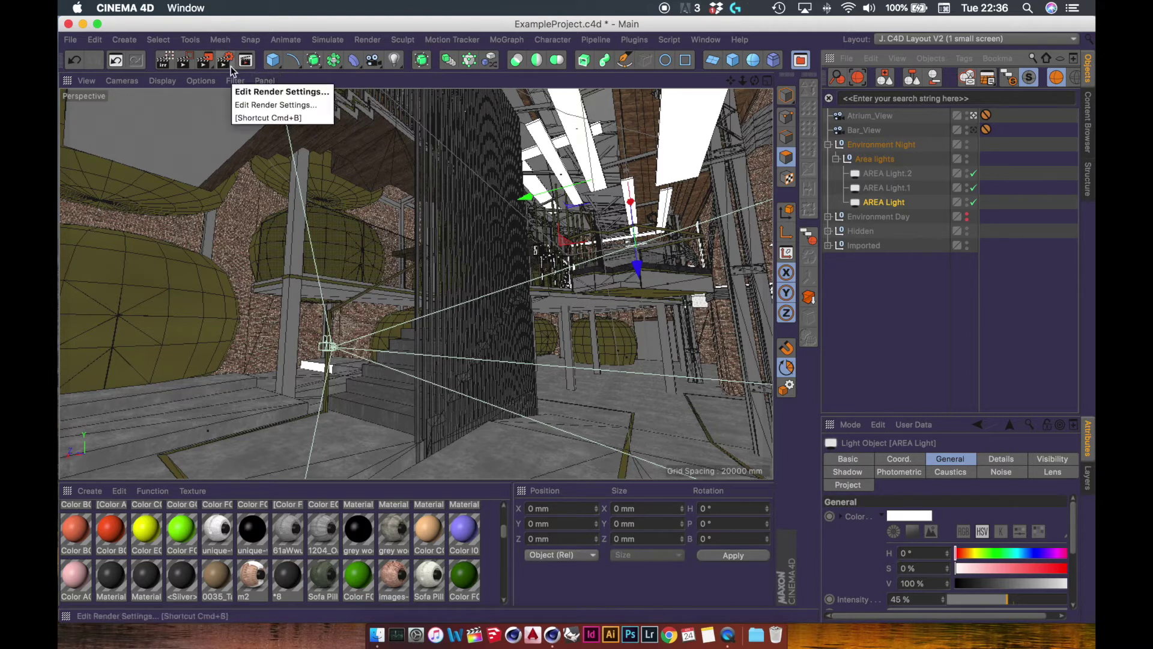
Render the night-lit atrium view to the Picture Viewer and reposition the viewer to watch its progress
key(shift+r)
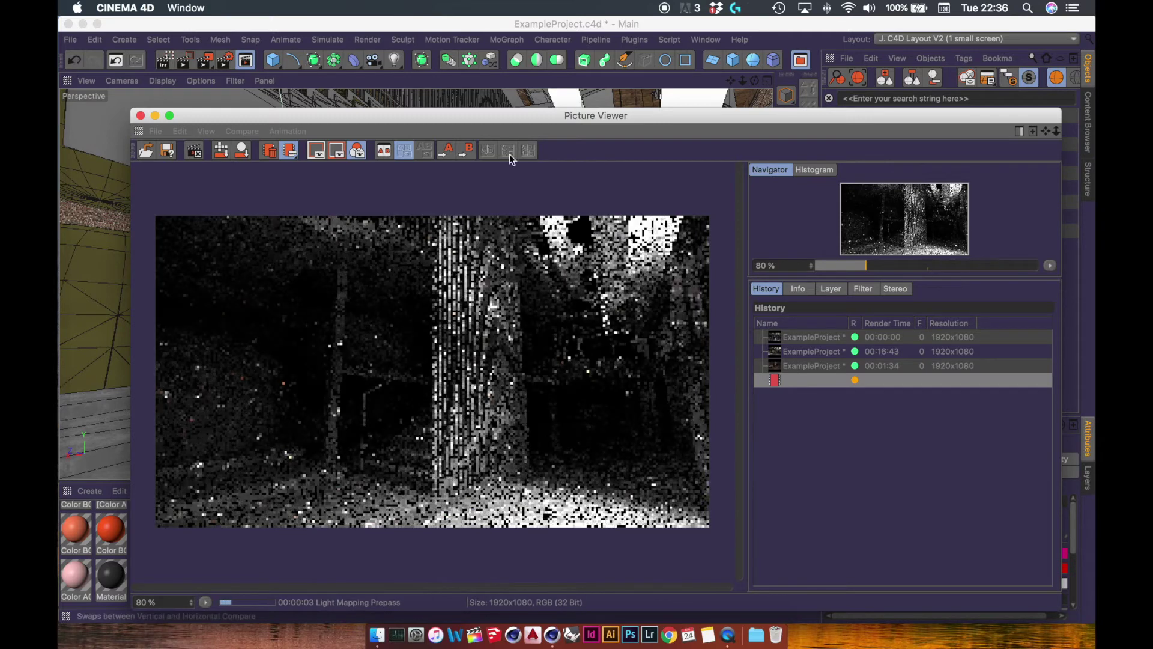
drag(478, 118, 468, 57)
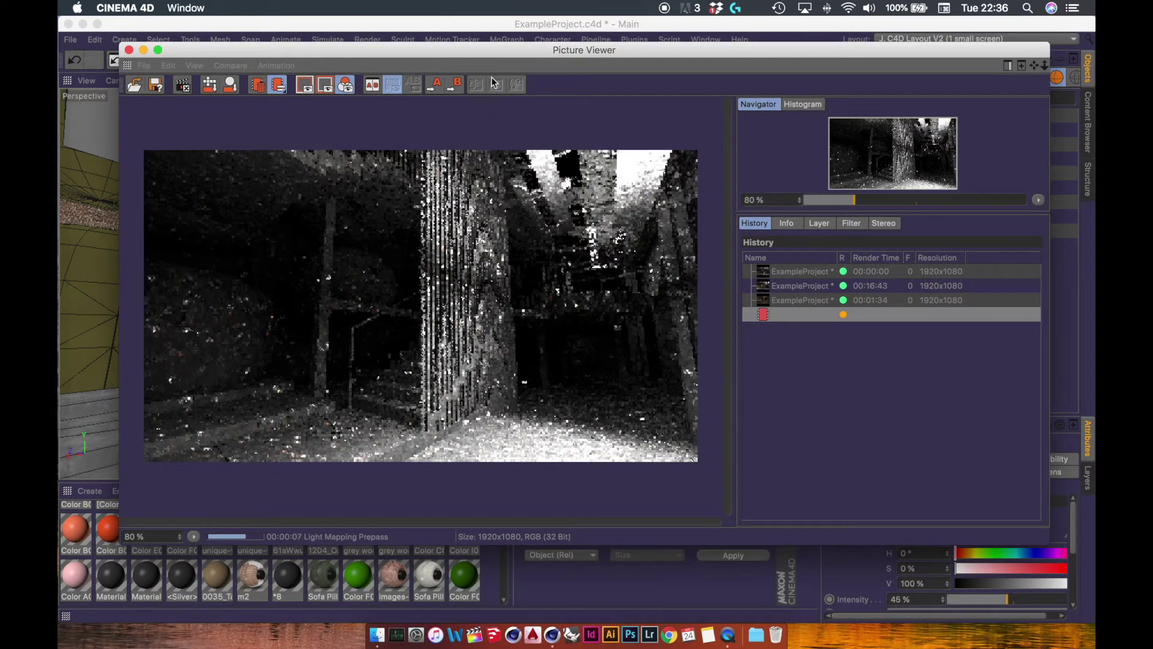
drag(491, 54, 484, 38)
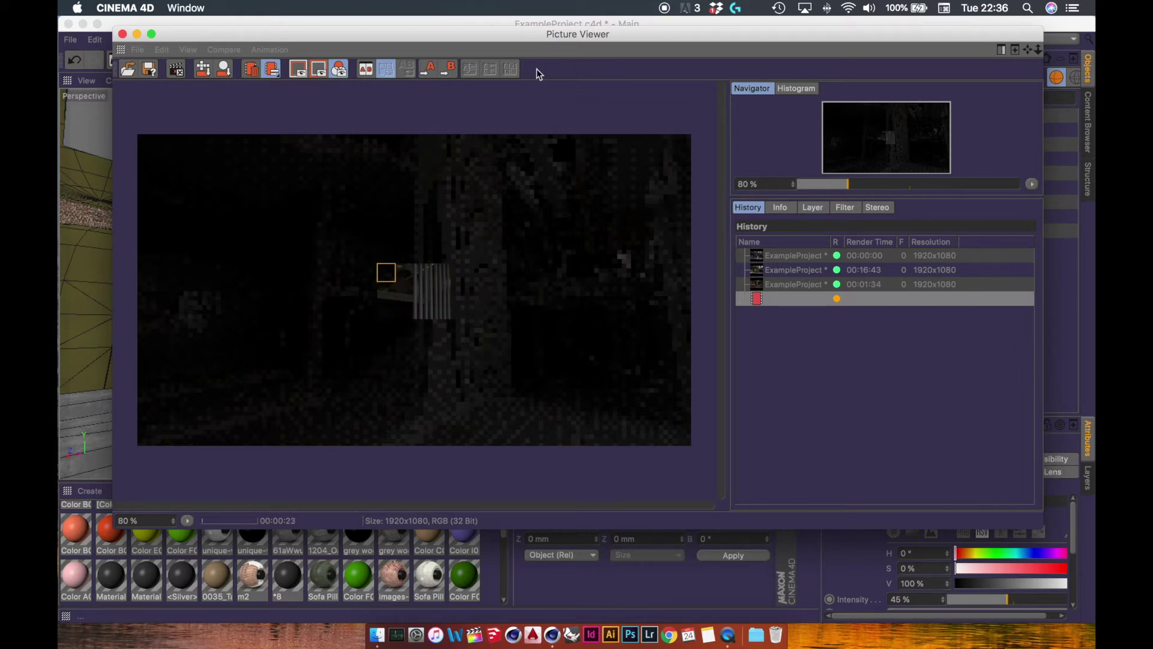
Place the finished daylight atrium render directly above the running night render in the Picture Viewer history
drag(545, 43, 506, 394)
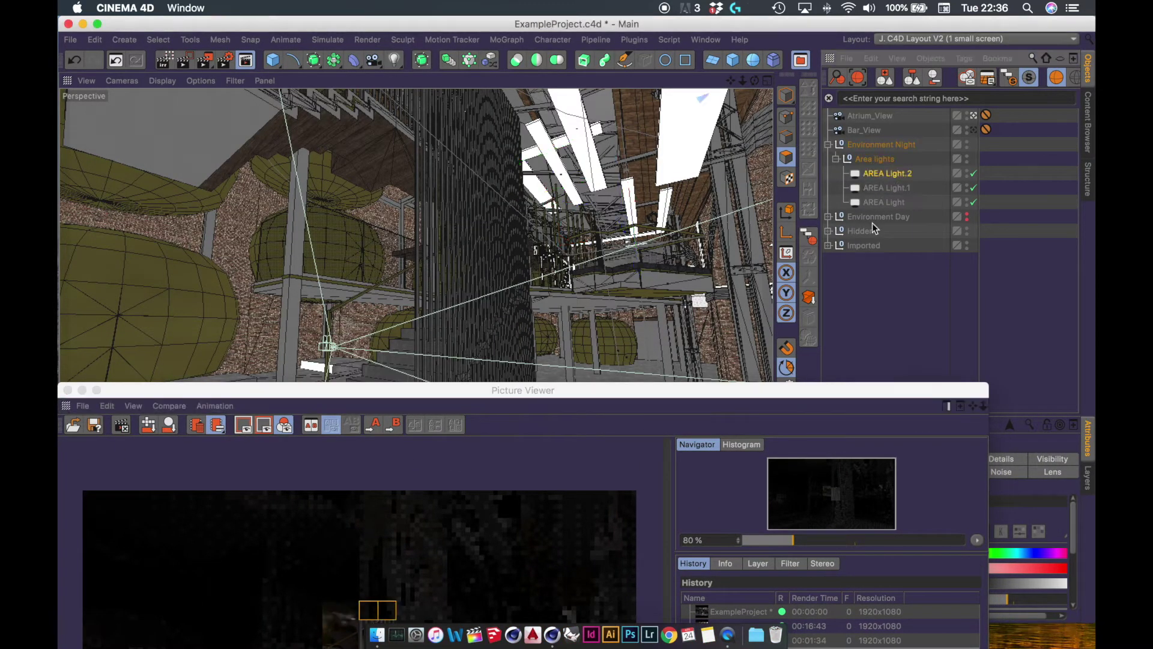
drag(730, 390, 749, 89)
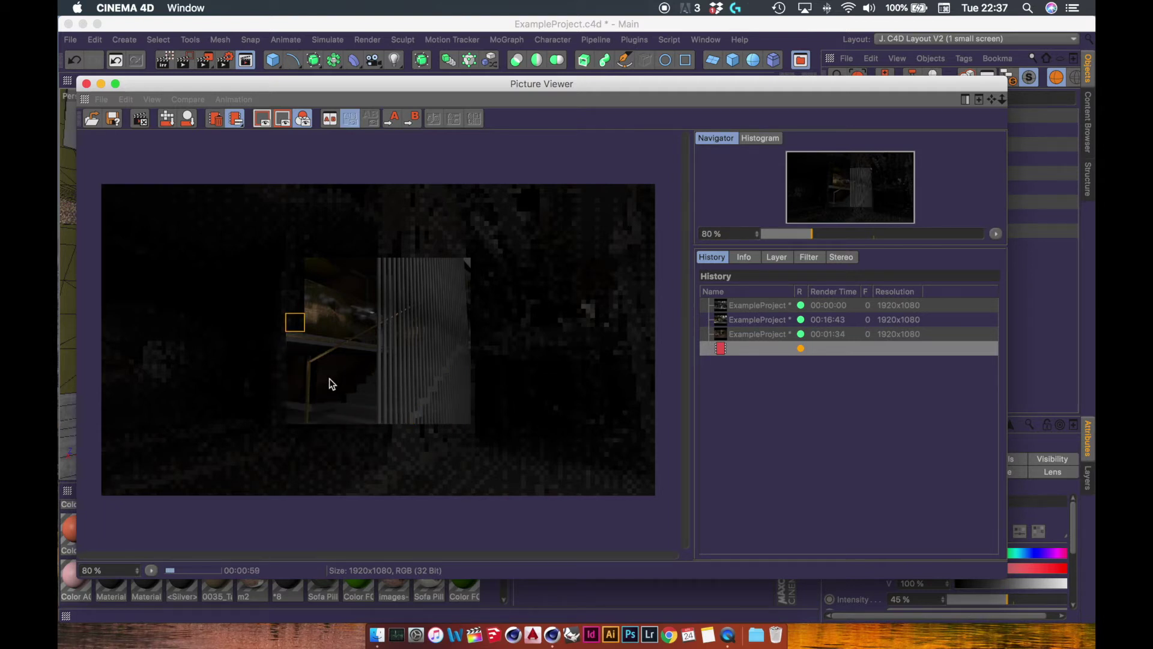
click(740, 334)
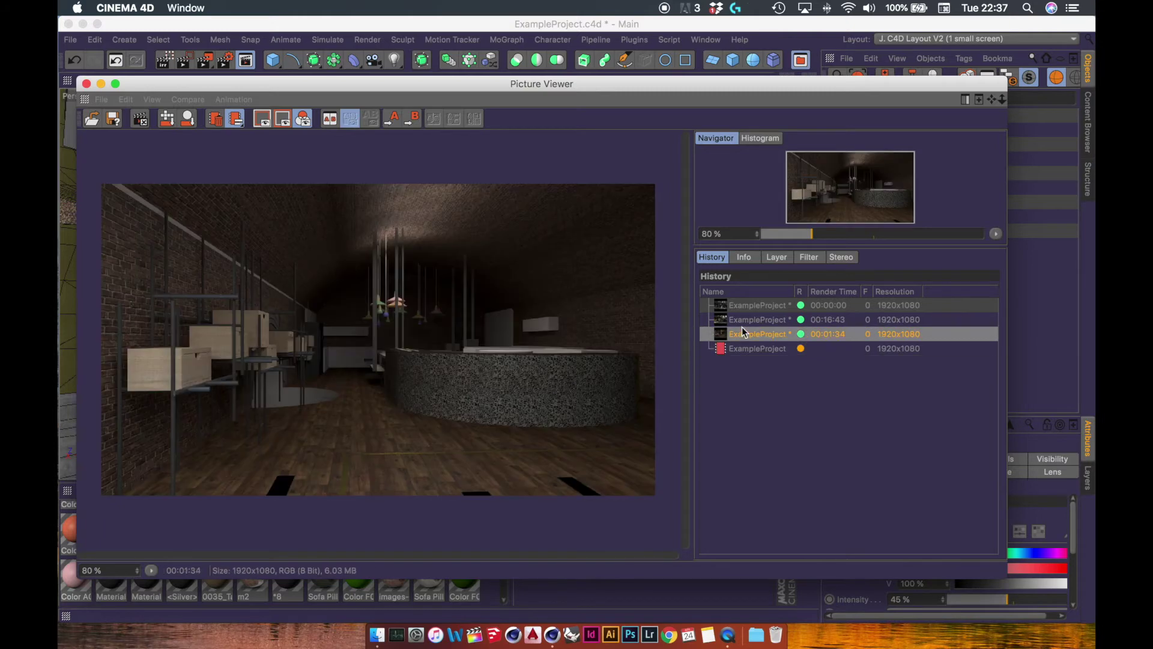
drag(743, 316, 746, 334)
click(747, 348)
click(747, 335)
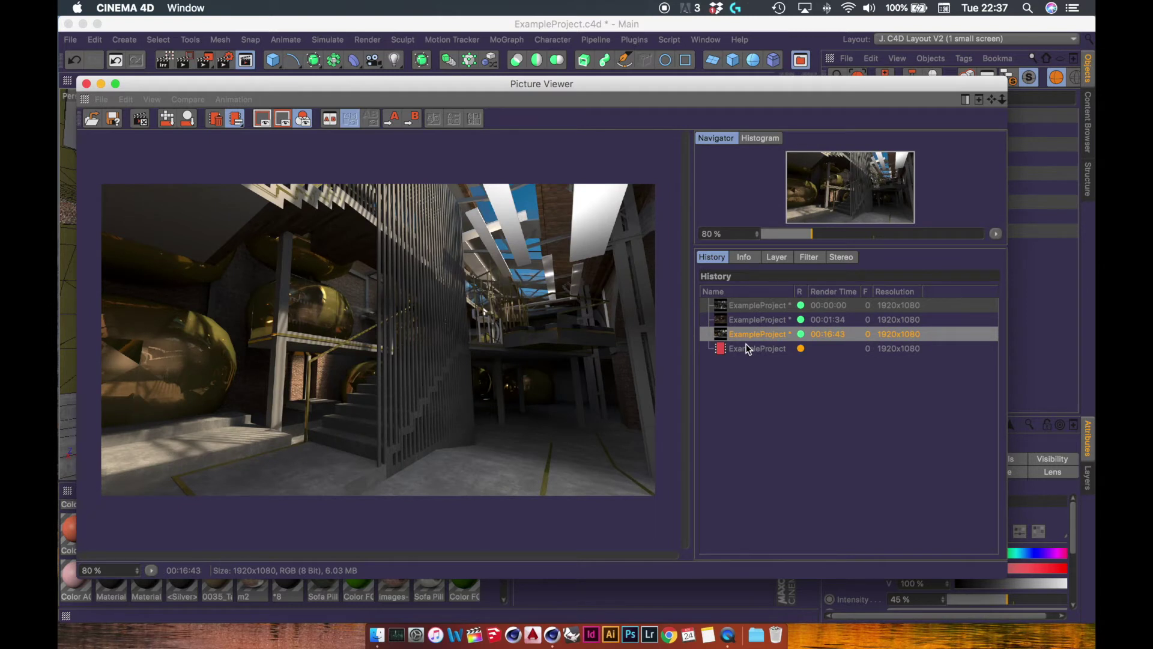
Compare the daylight atrium render with the night render in progress by alternating between their history entries
click(746, 348)
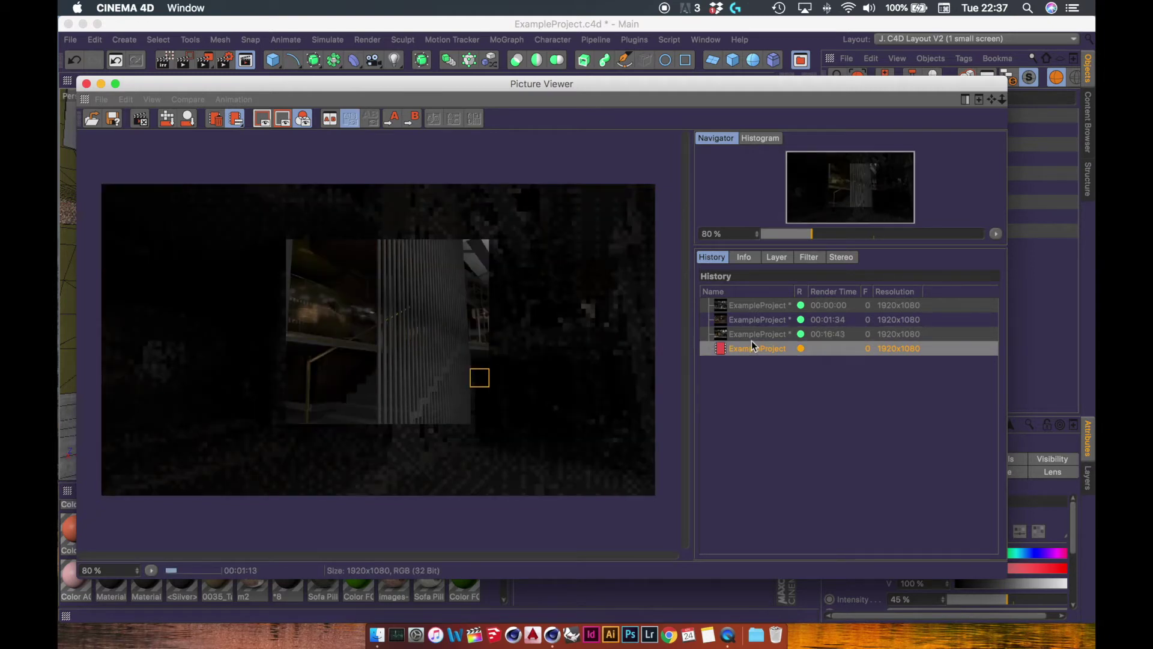
click(754, 336)
click(752, 346)
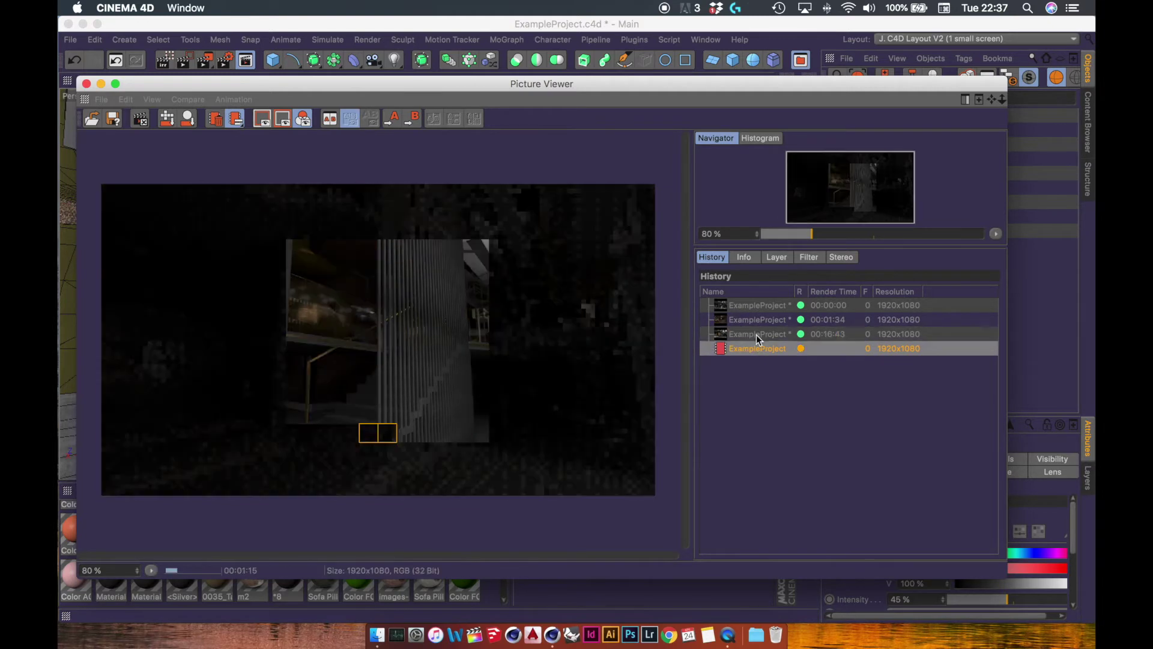
click(757, 335)
click(759, 346)
click(758, 336)
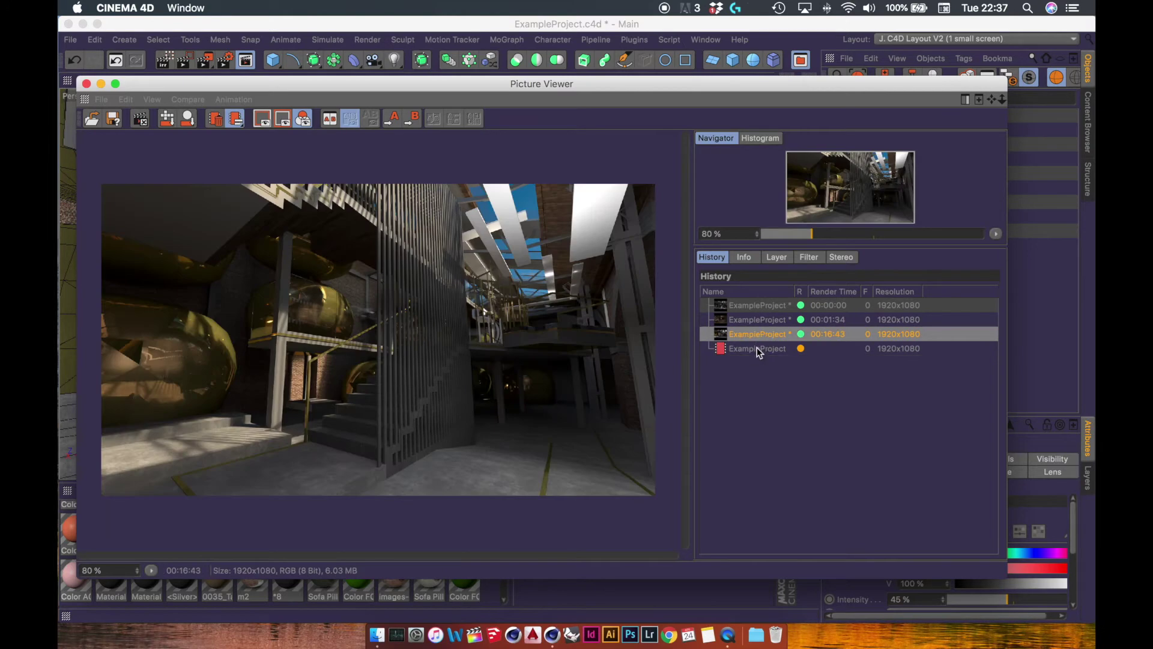
click(757, 347)
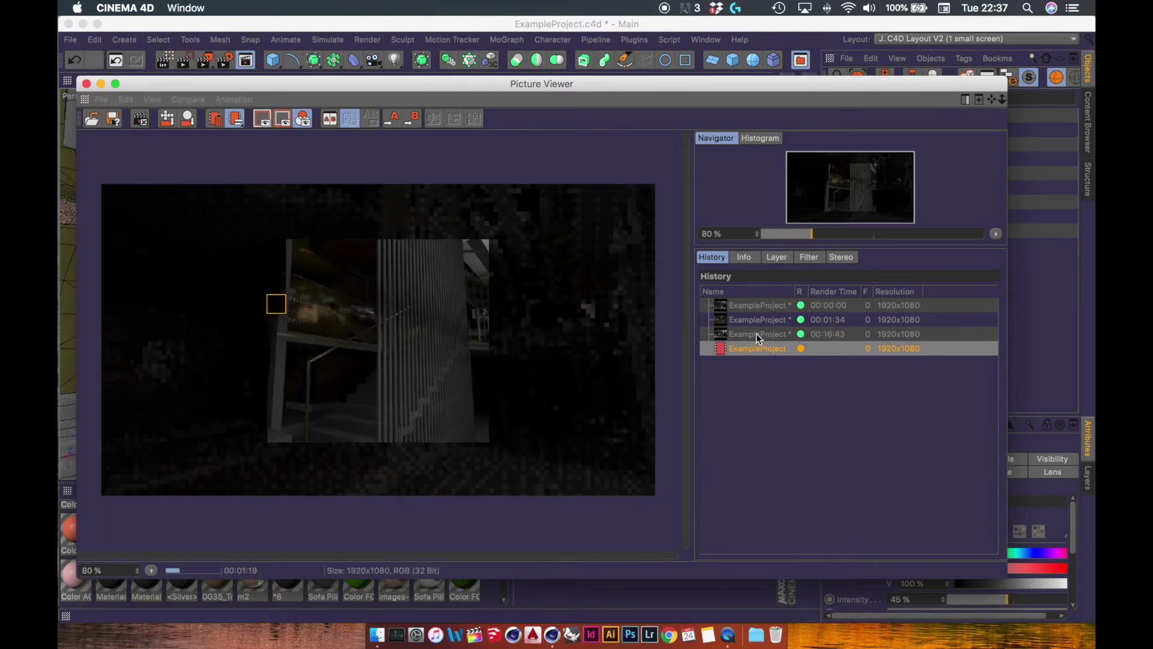
click(760, 337)
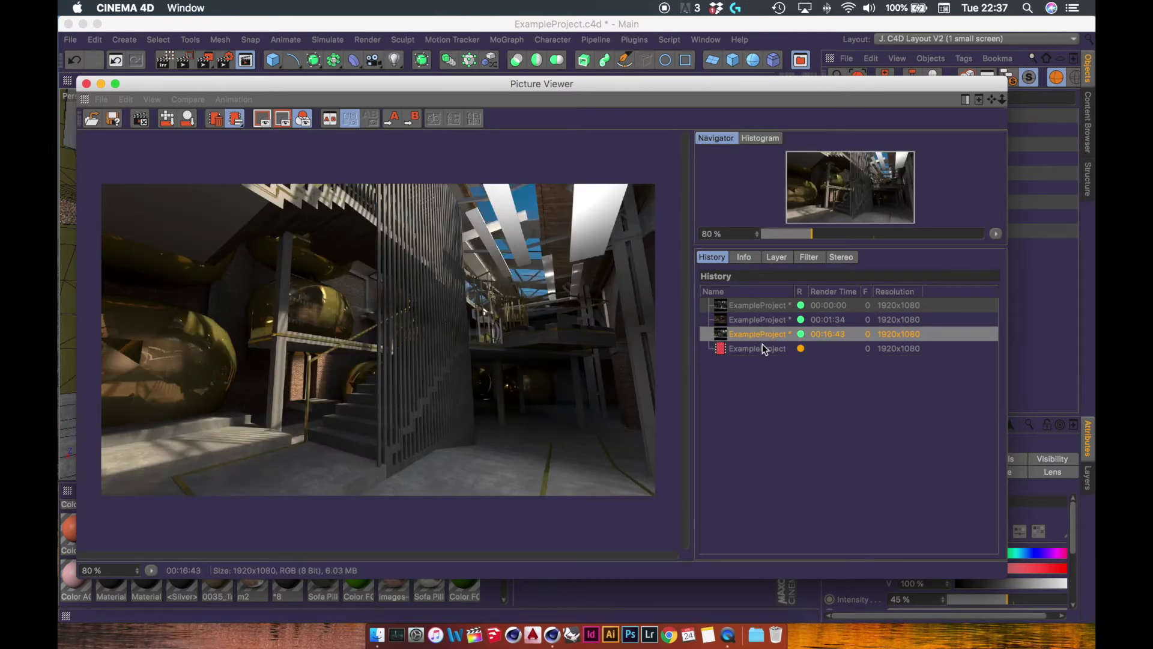
click(756, 350)
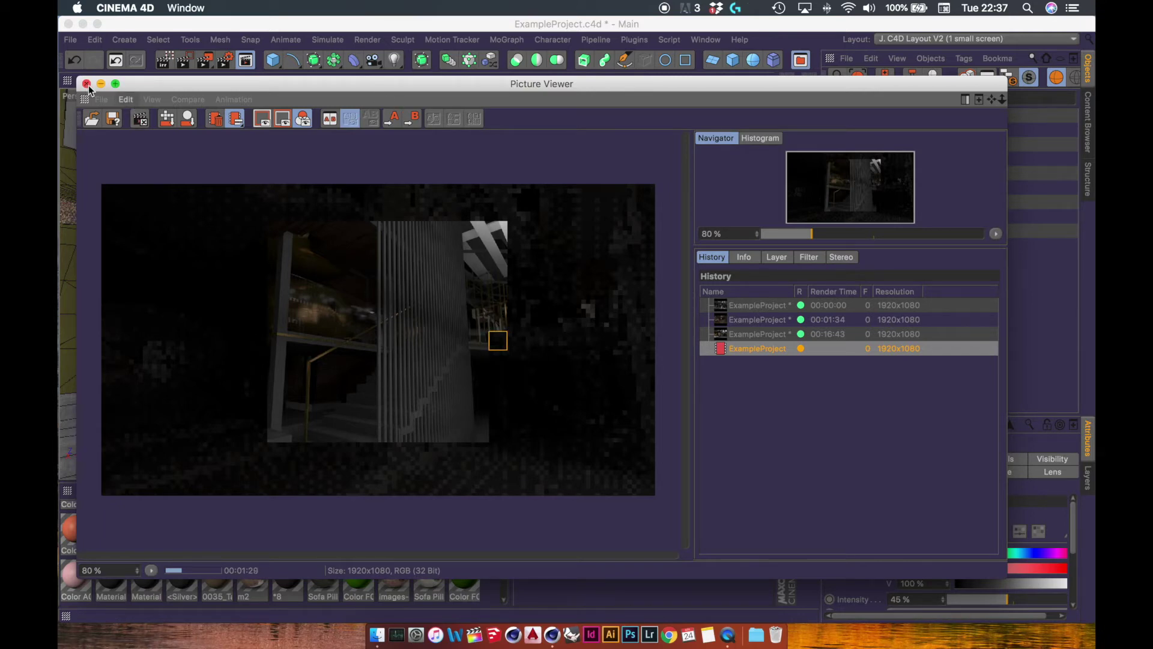
Add a trial area light to the scene and delete it again
drag(366, 90, 457, 599)
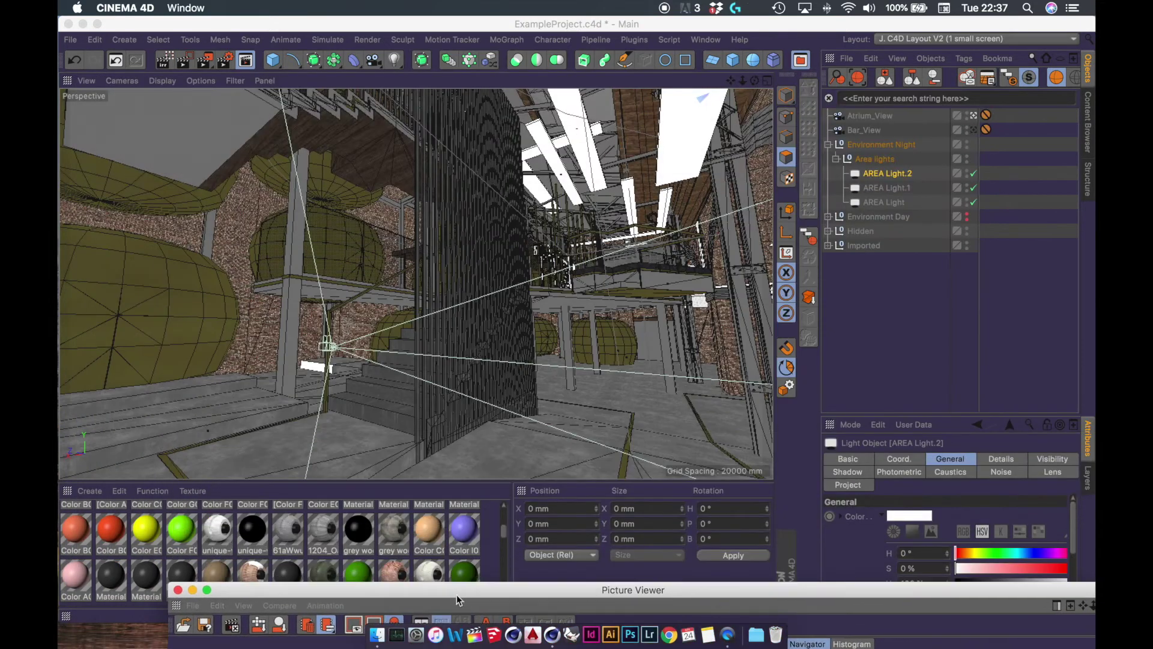
click(879, 189)
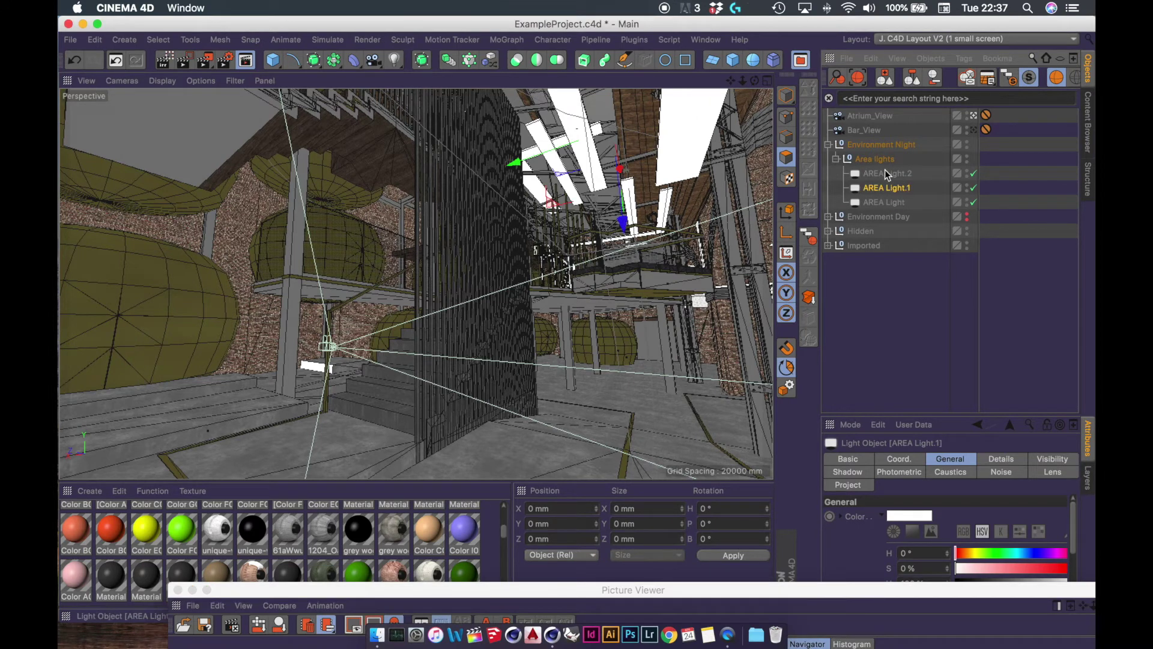
click(395, 61)
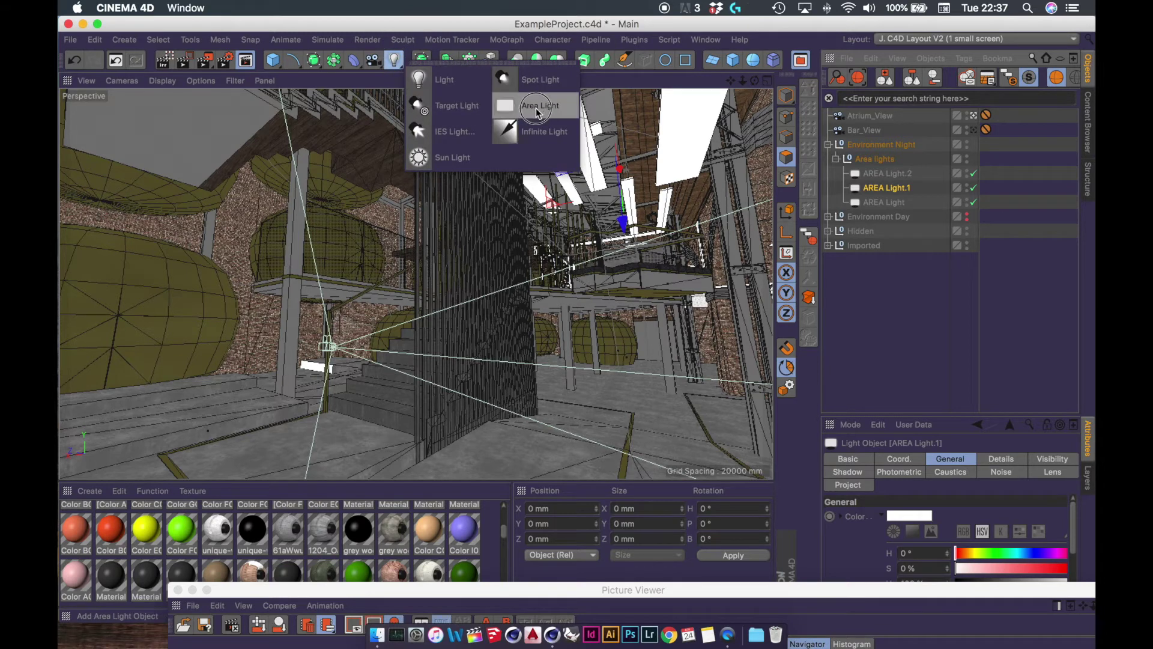
click(520, 101)
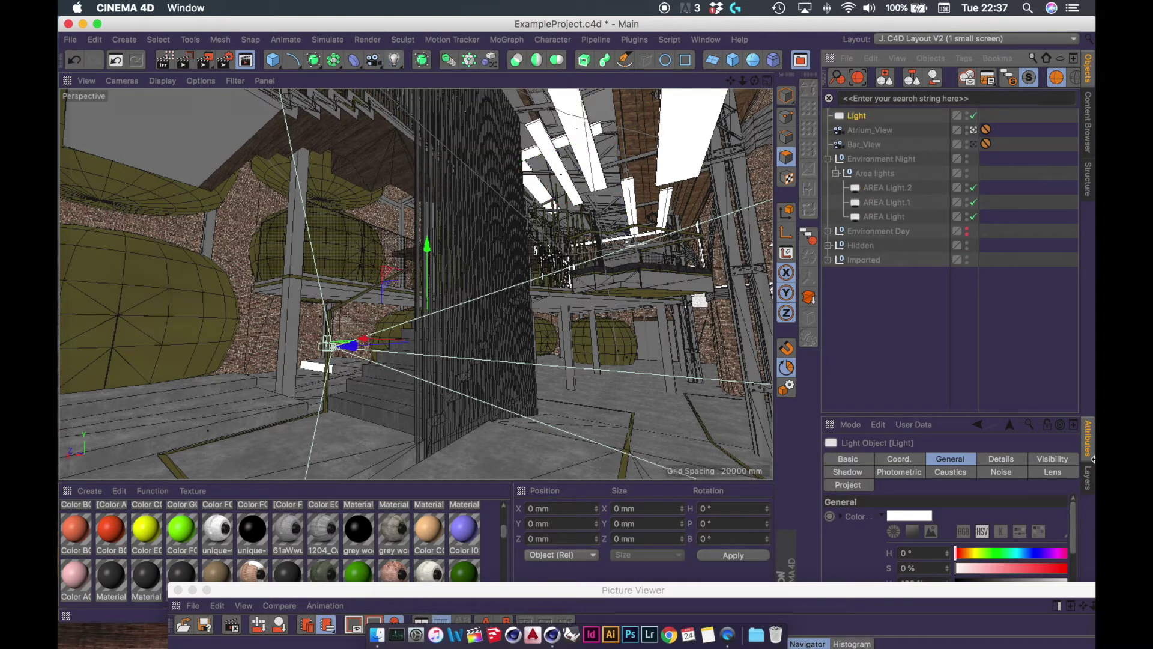
drag(988, 596, 516, 496)
click(860, 117)
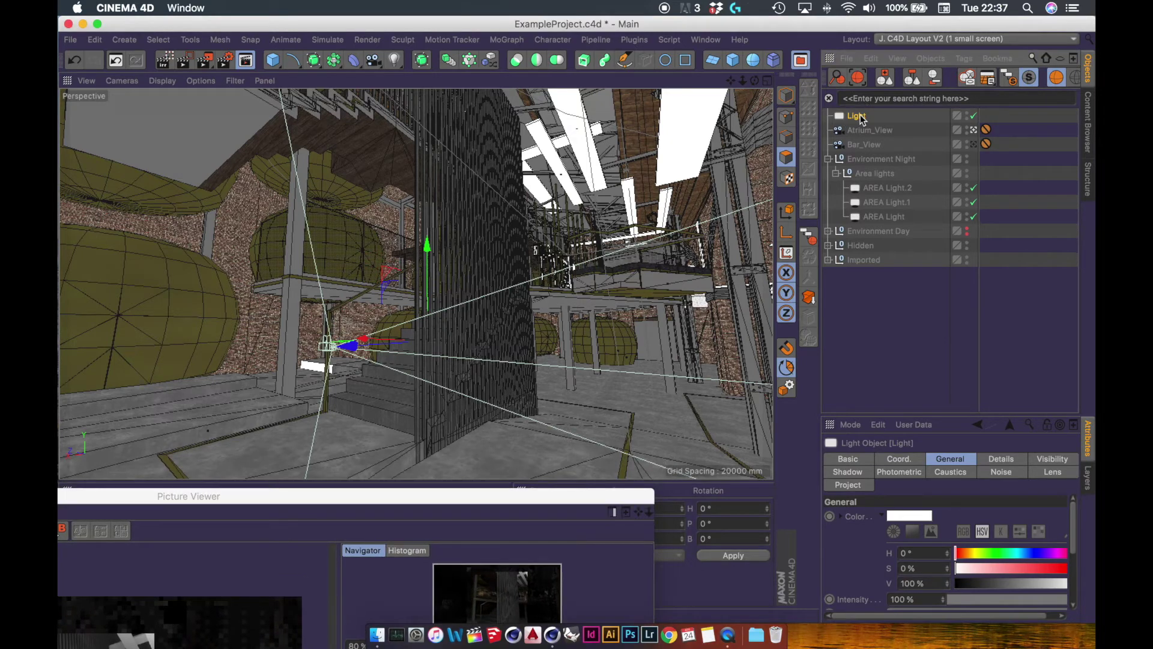
key(Delete)
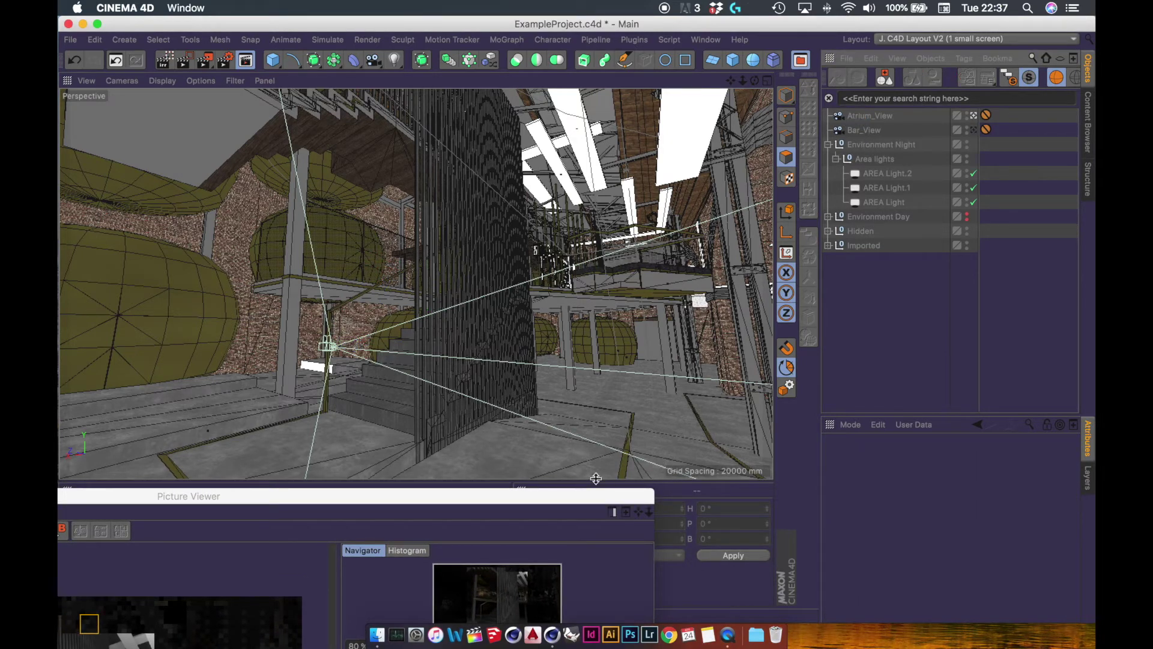
double_click(582, 497)
double_click(863, 191)
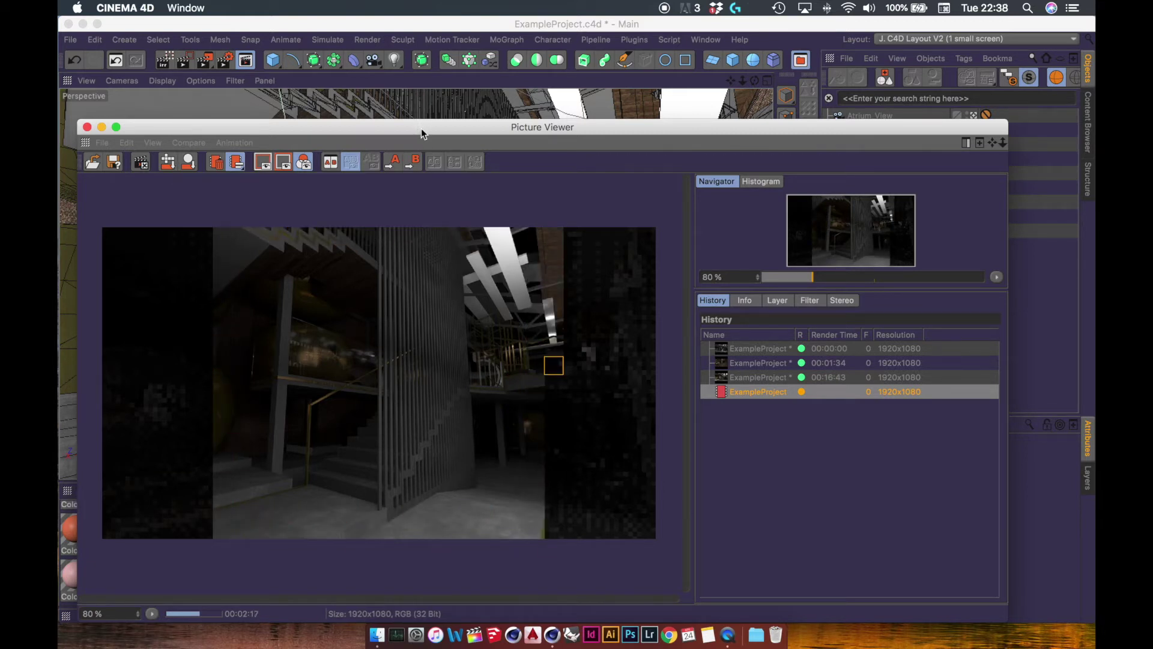
Duplicate the FINAL render setting and rename the copy LINES
drag(420, 129, 625, 173)
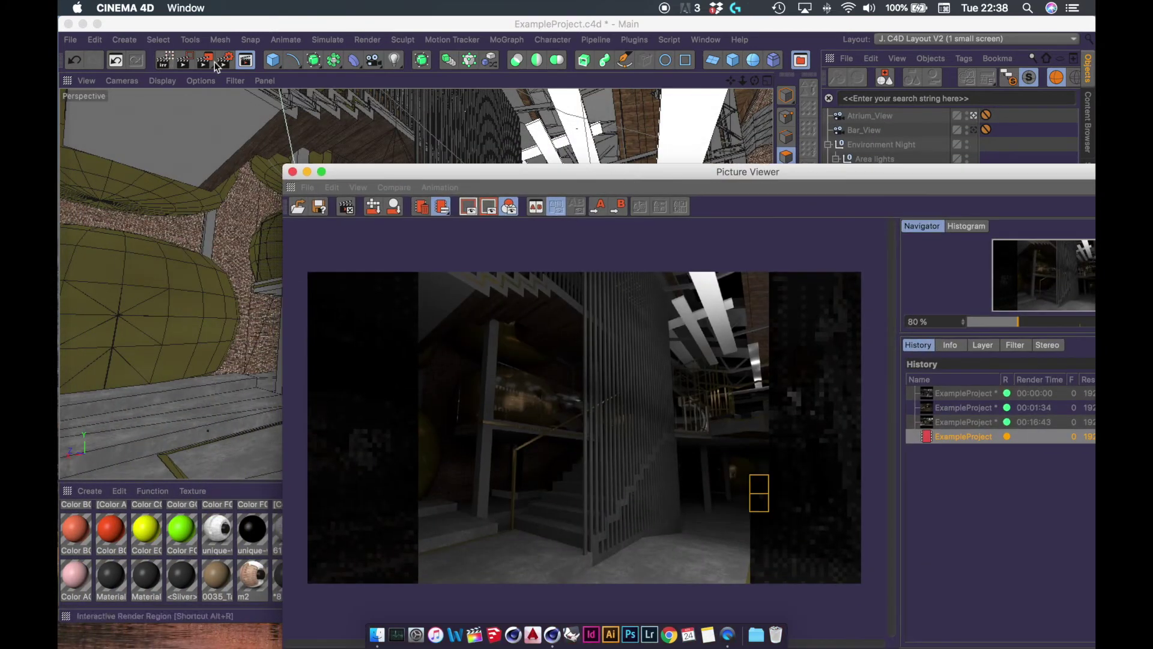
click(226, 60)
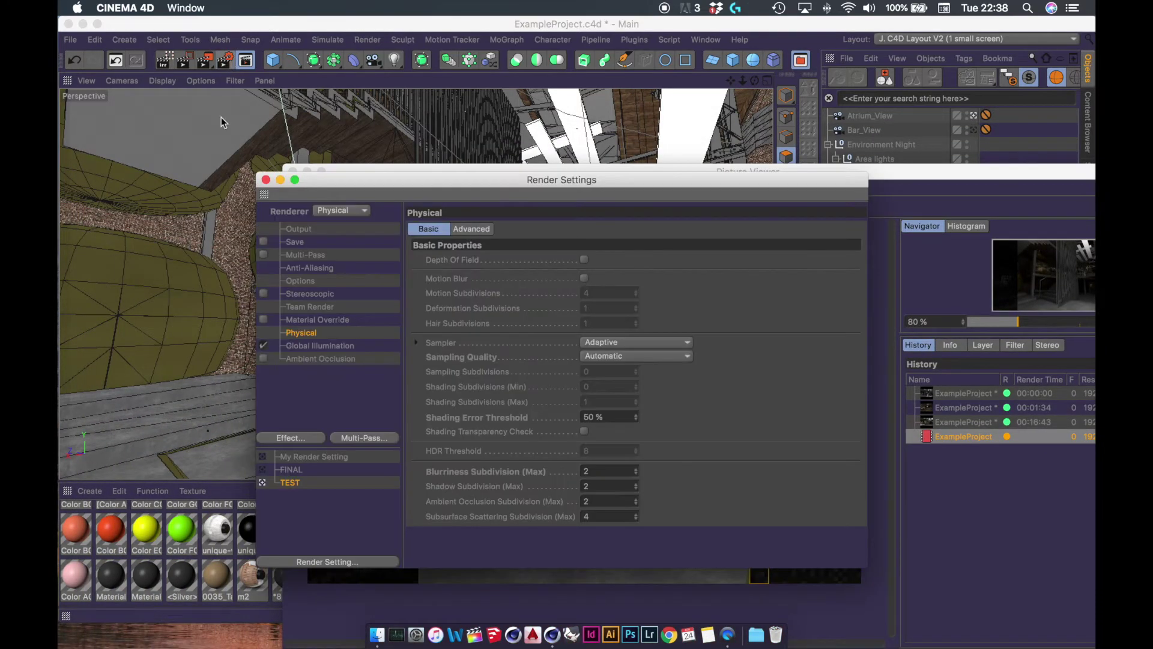
click(294, 470)
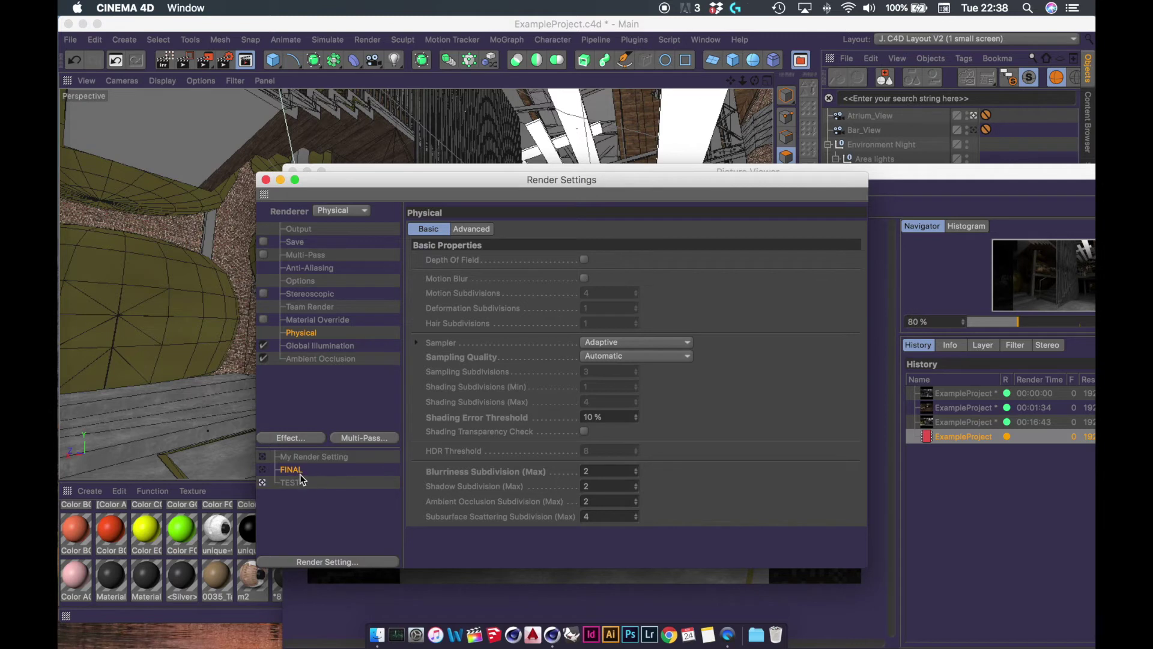
drag(295, 473, 295, 491)
double_click(295, 496)
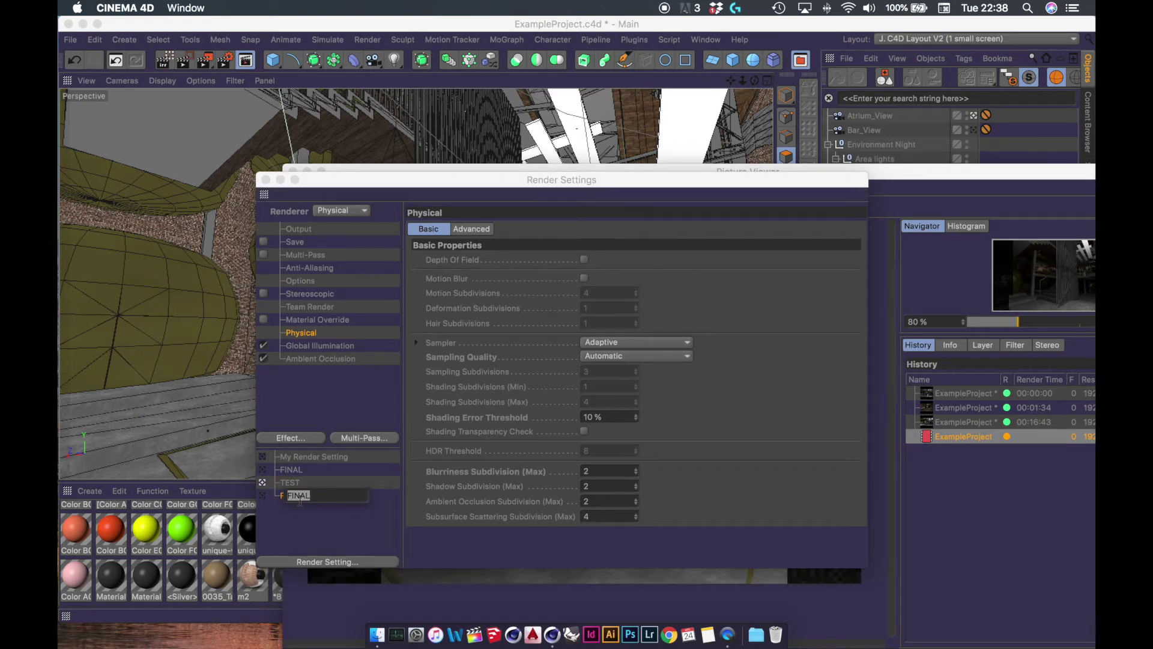
text(LINES)
key(Return)
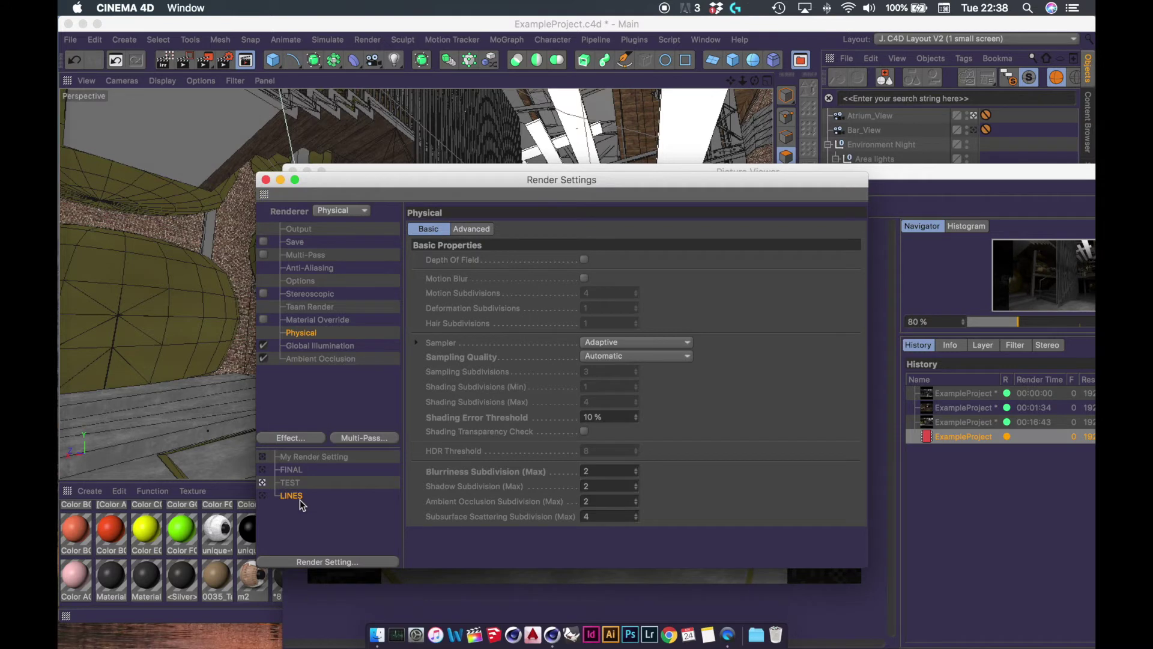
Make LINES the active render setting and switch its renderer to Standard
click(262, 496)
click(340, 212)
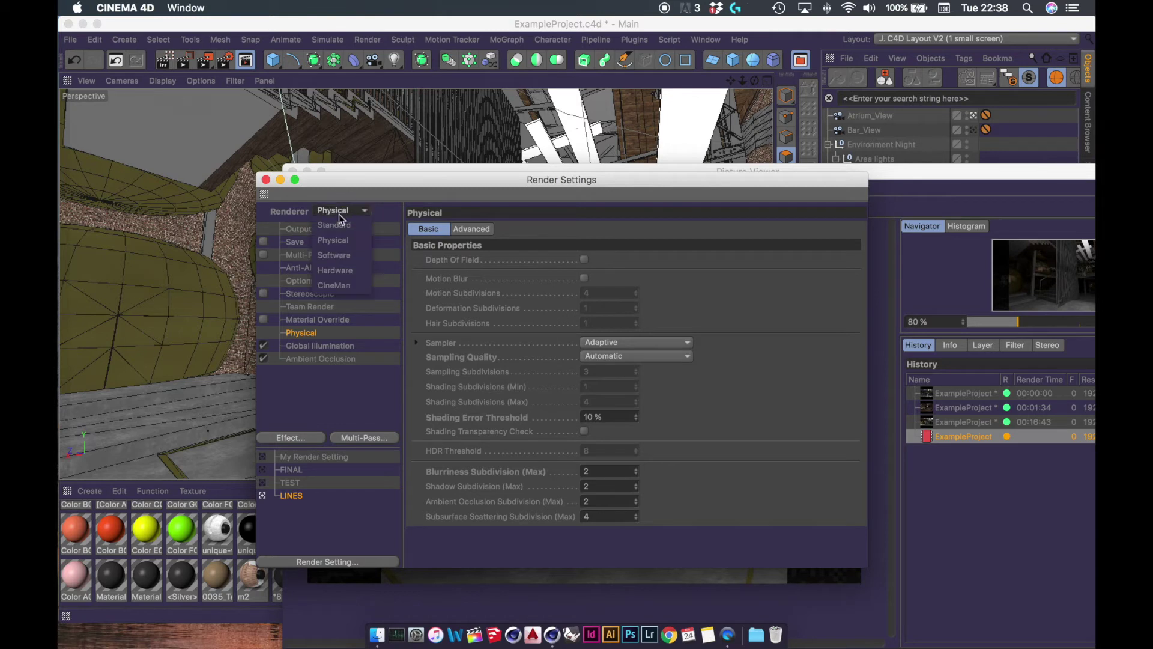
click(340, 224)
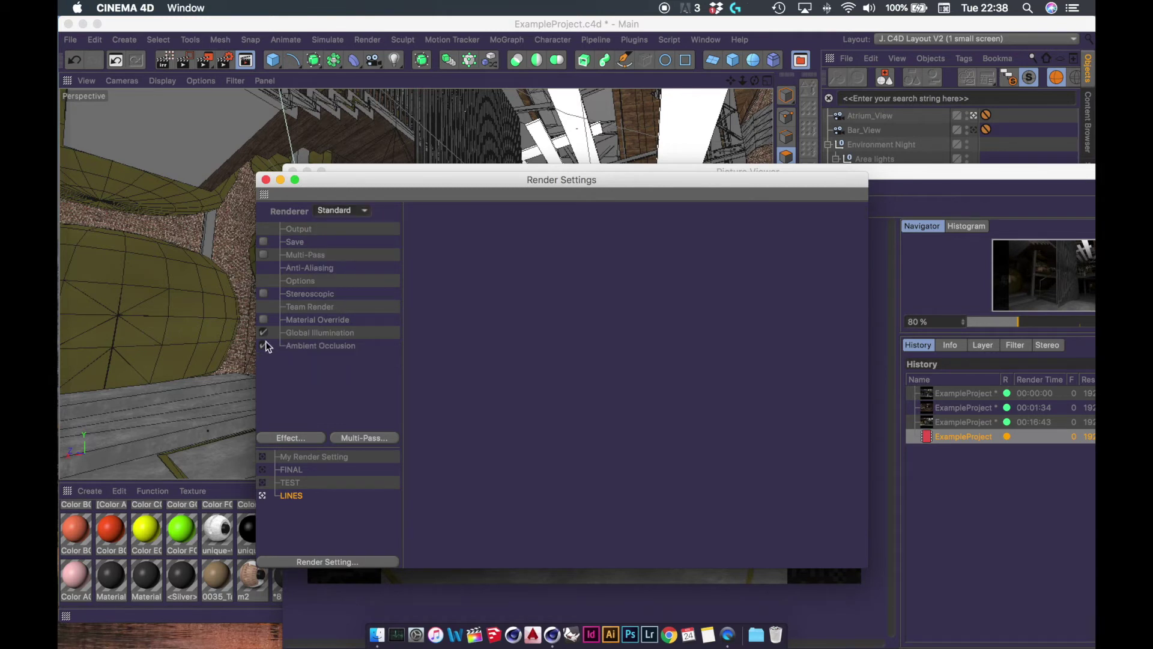
Replace the Global Illumination and Ambient Occlusion effects in the LINES setting with the Cel Renderer effect
click(312, 332)
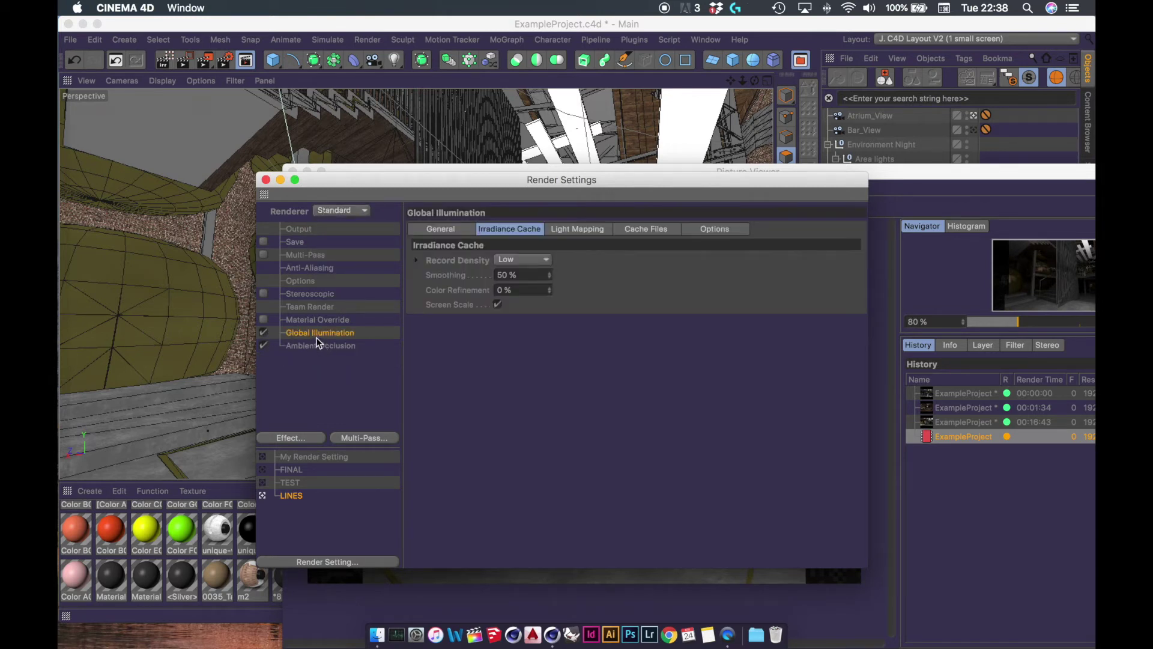
key(Delete)
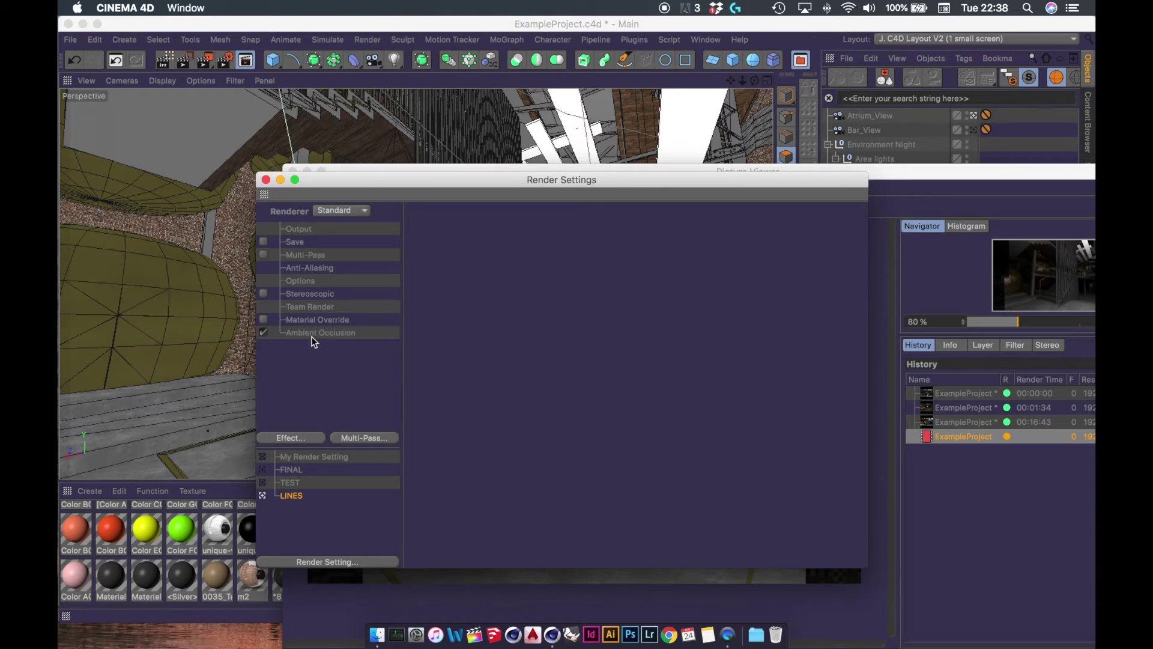
click(314, 334)
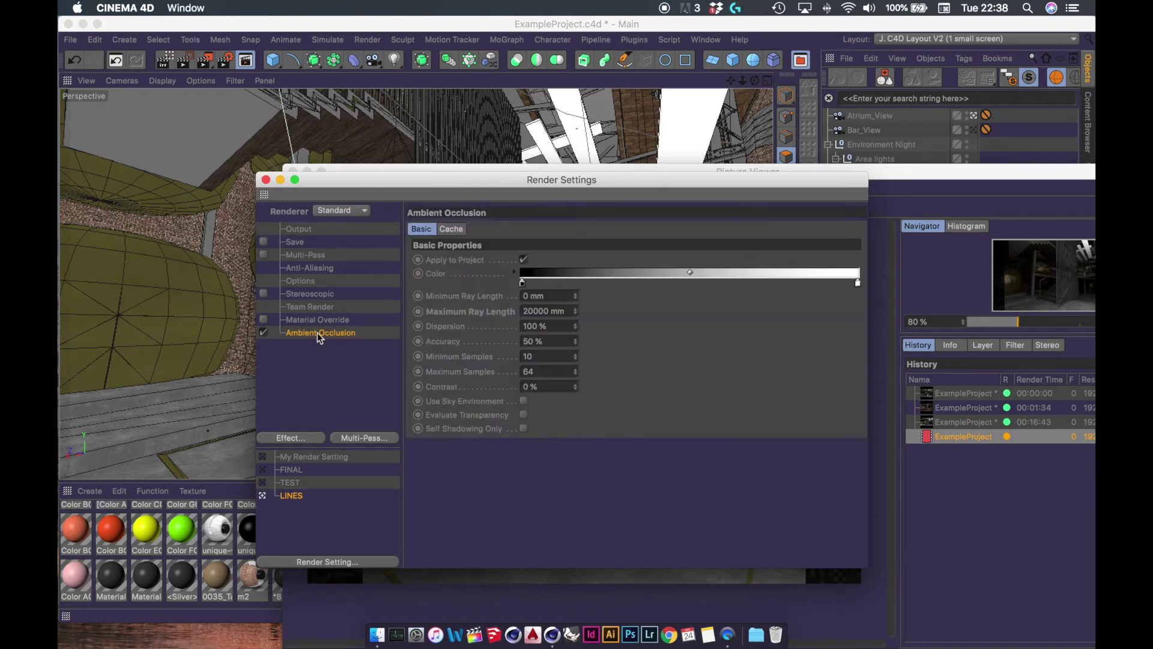
key(Delete)
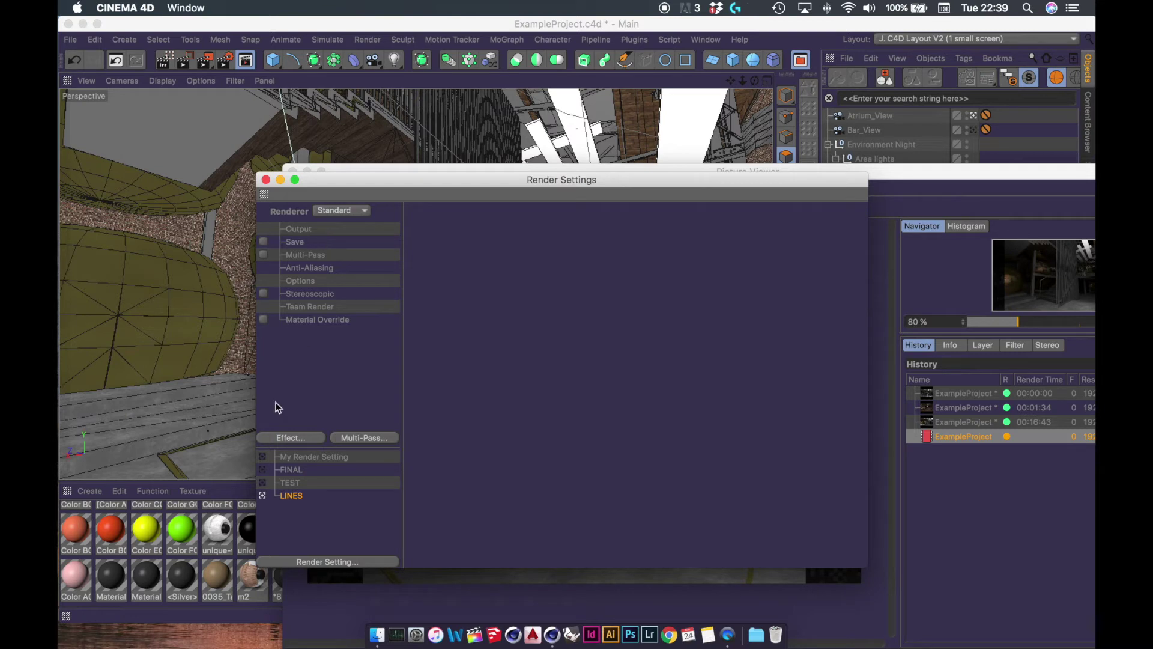
click(314, 439)
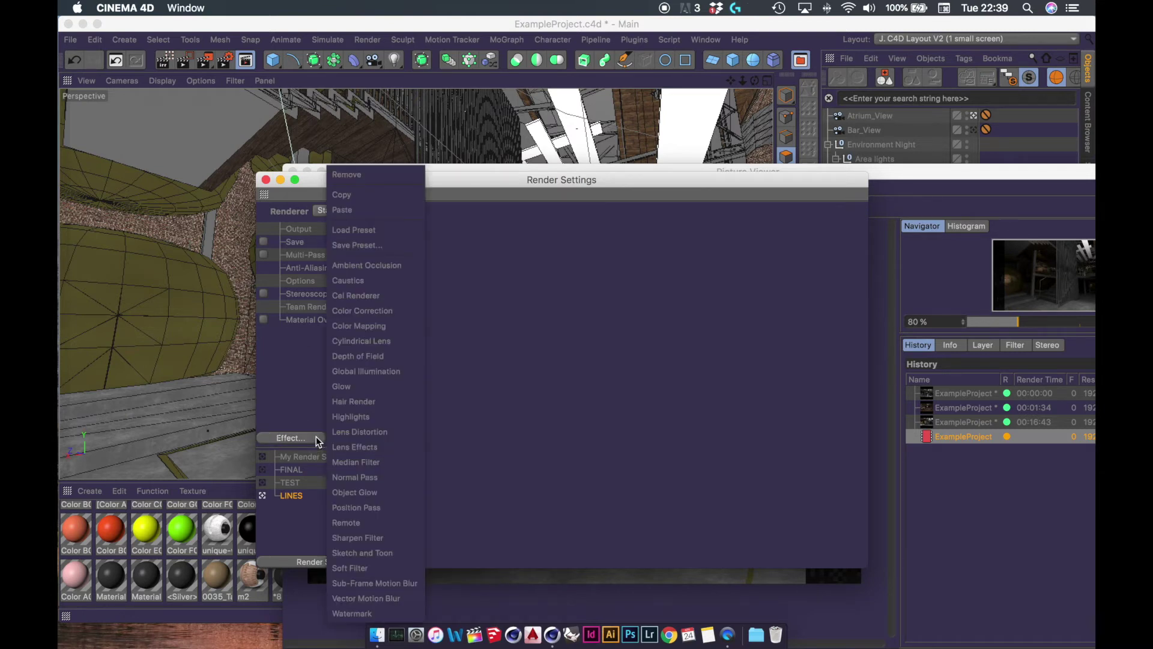
click(384, 294)
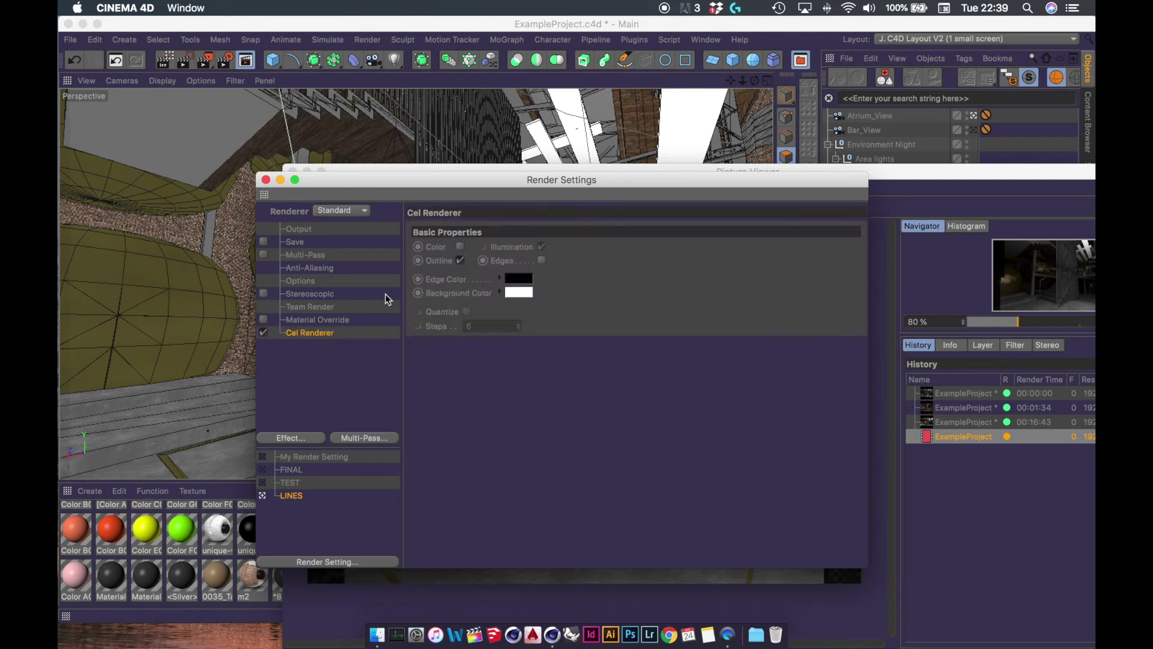
Render the atrium view as a line drawing to the Picture Viewer with the LINES setting and close the render settings
drag(432, 179, 670, 106)
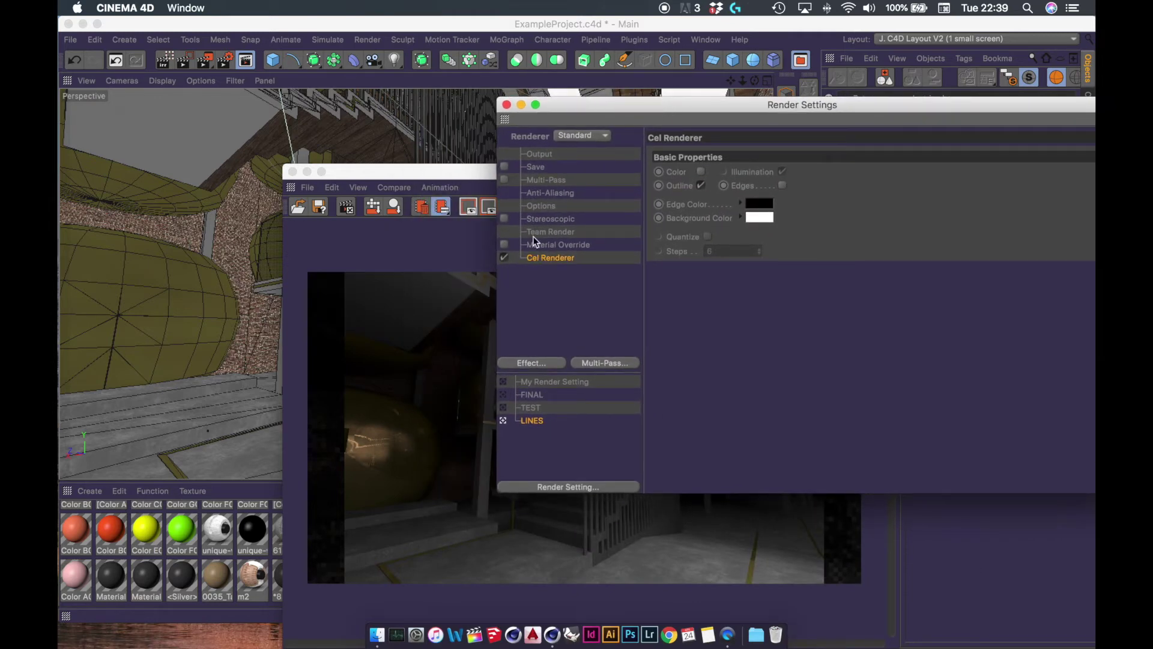
double_click(445, 171)
drag(425, 163, 304, 121)
drag(586, 107, 497, 83)
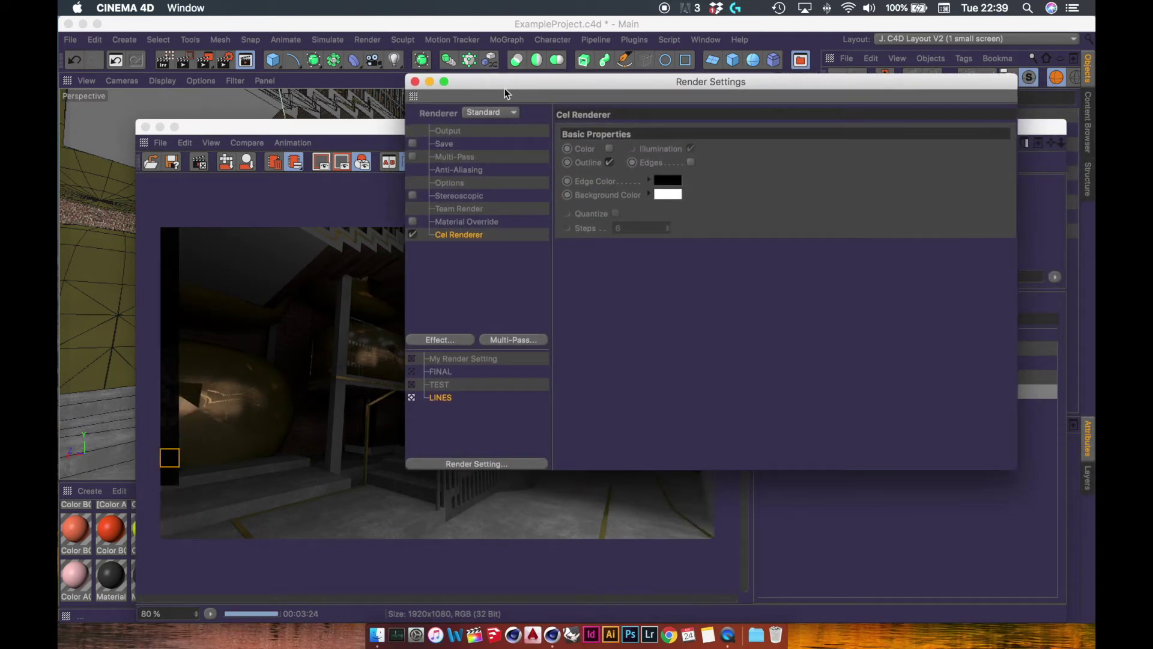
mouse_move(506, 86)
mouse_down()
mouse_move(774, 530)
mouse_move(604, 113)
mouse_move(524, 83)
mouse_up()
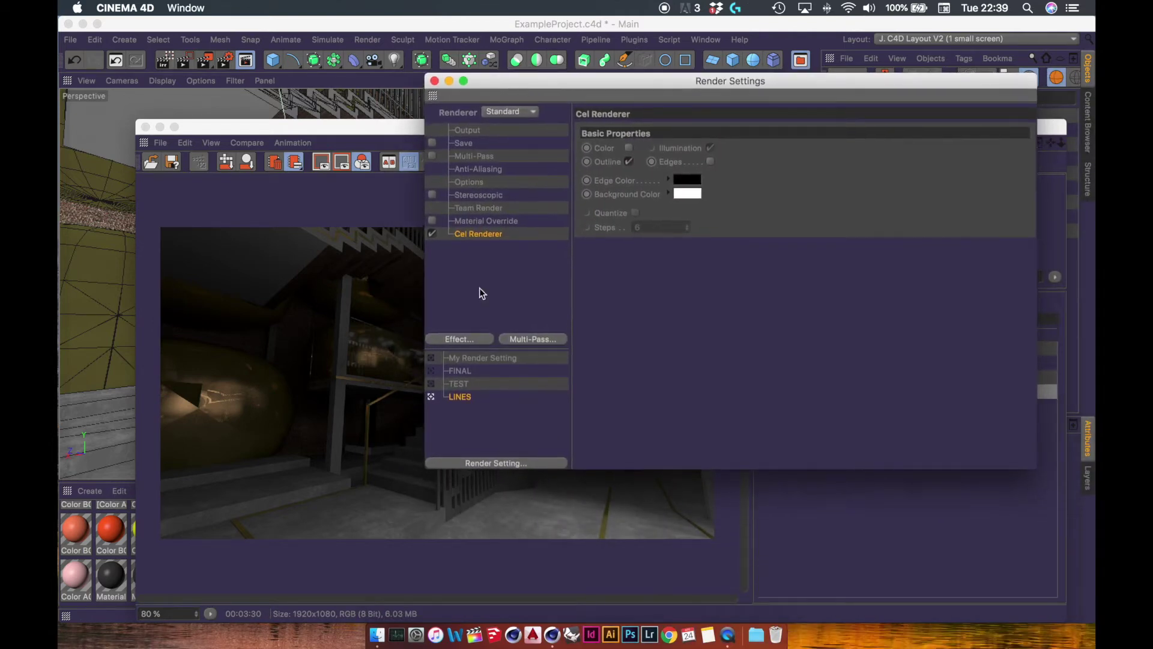
click(206, 60)
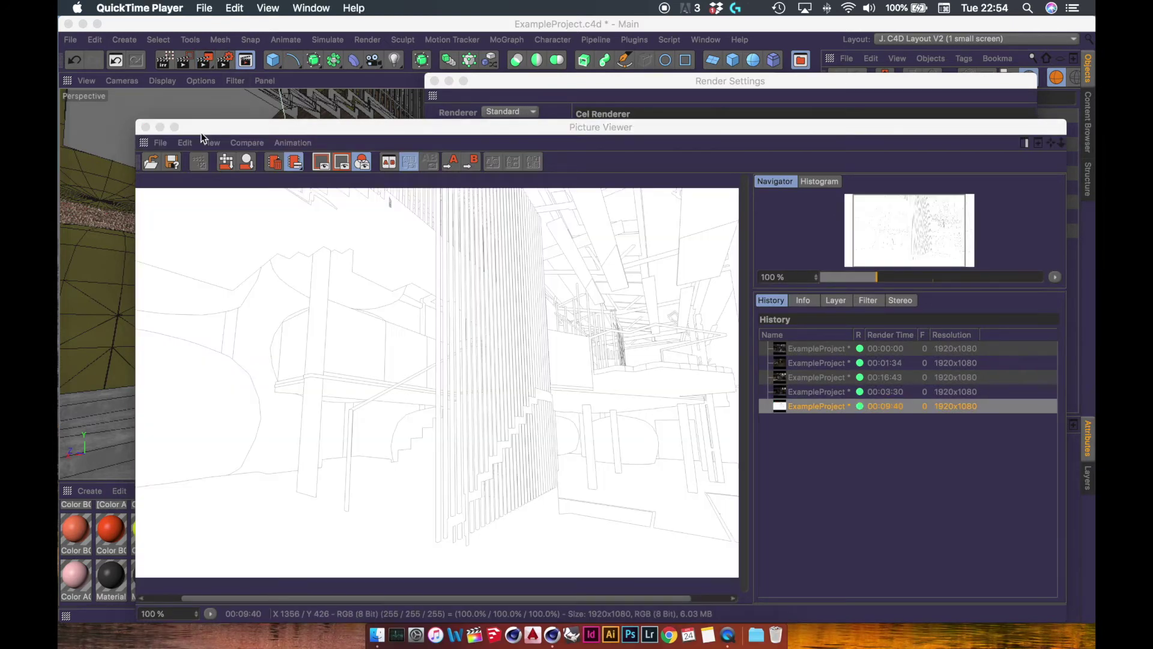
drag(364, 129, 298, 63)
click(434, 81)
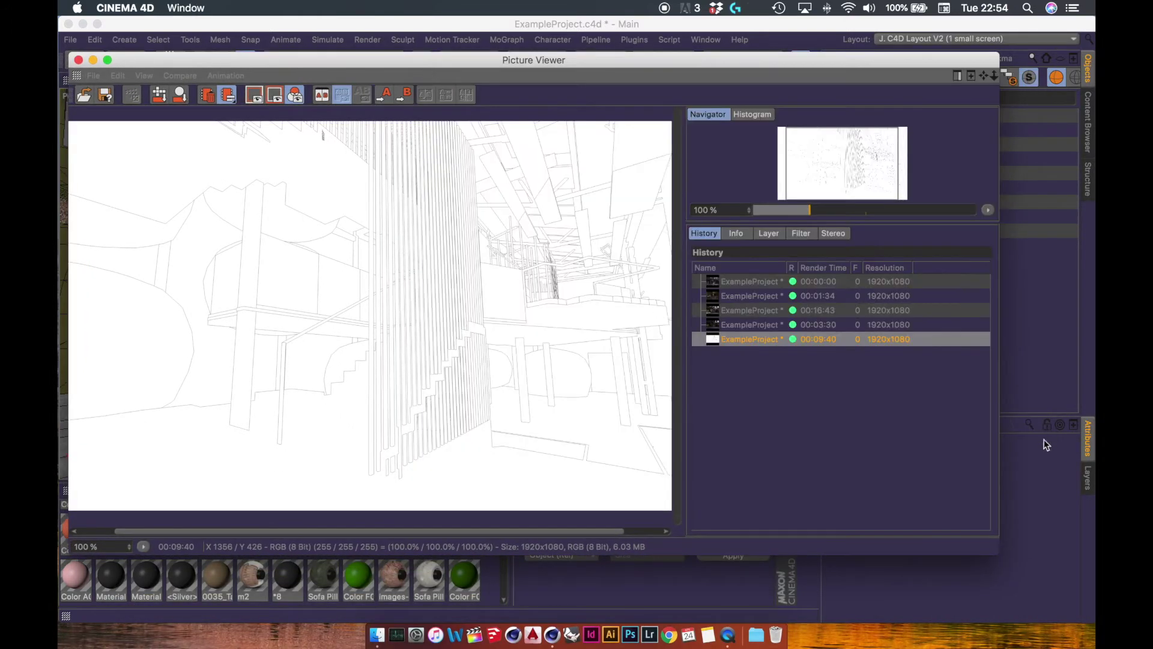
Enlarge the Picture Viewer, switch the Cel Renderer's Edges option on and off again in the LINES setting, and close the render settings
double_click(999, 553)
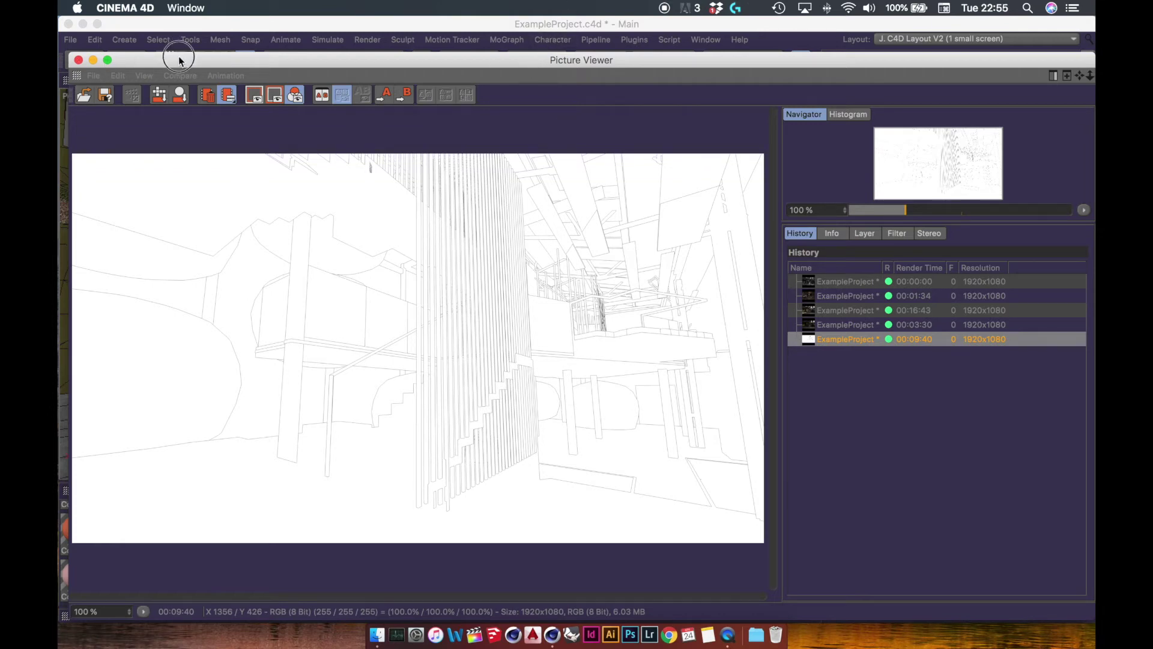
drag(180, 61, 291, 387)
click(224, 60)
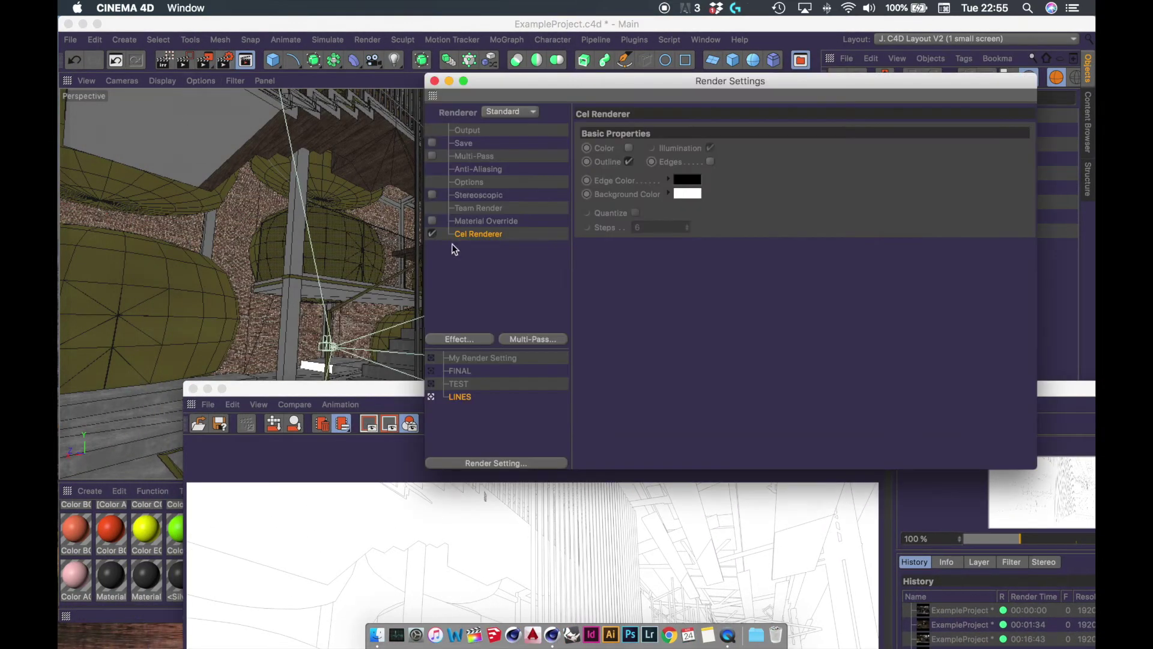
click(710, 161)
drag(567, 78, 605, 334)
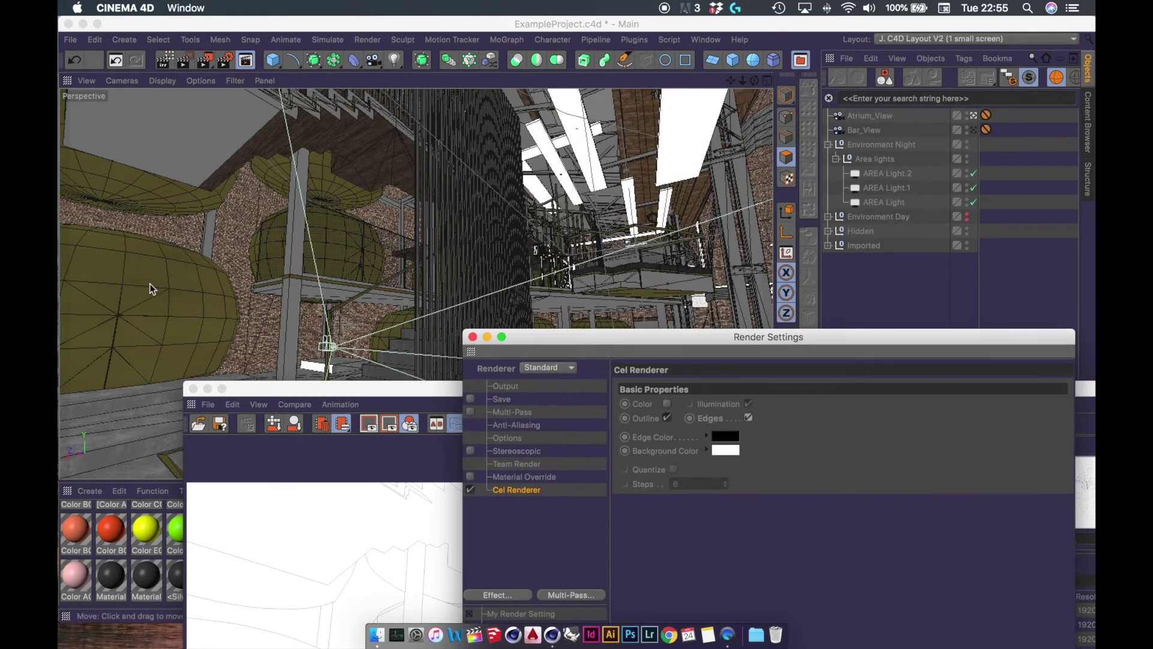
ctrl+scroll(164, 315, up, 5)
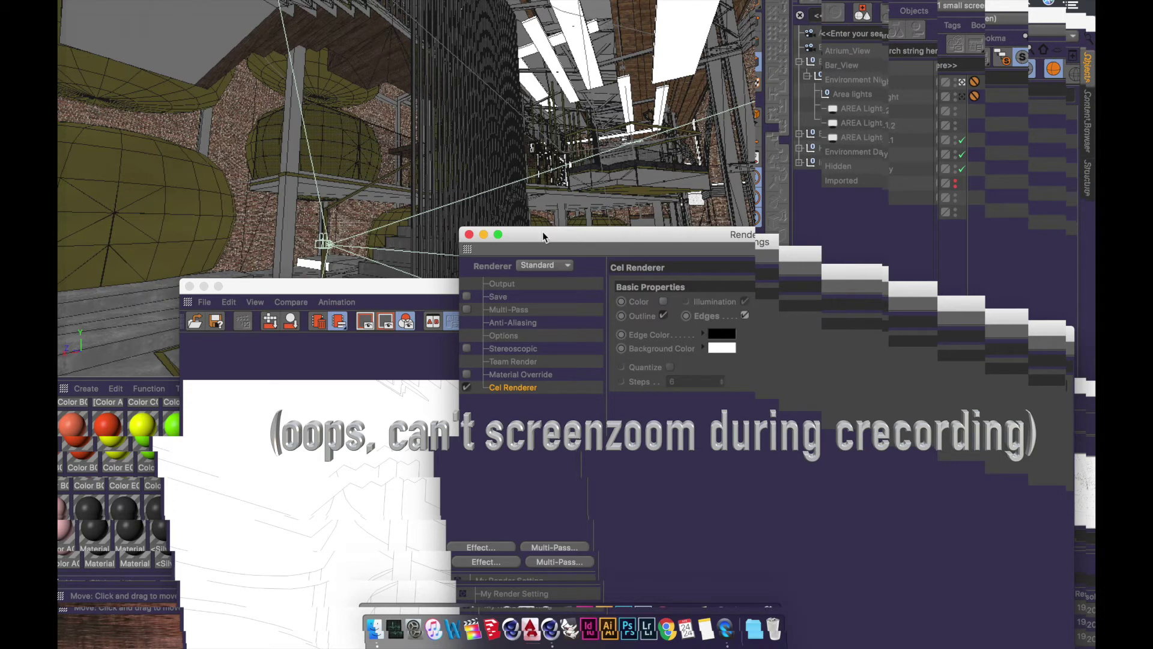
drag(542, 233, 387, 100)
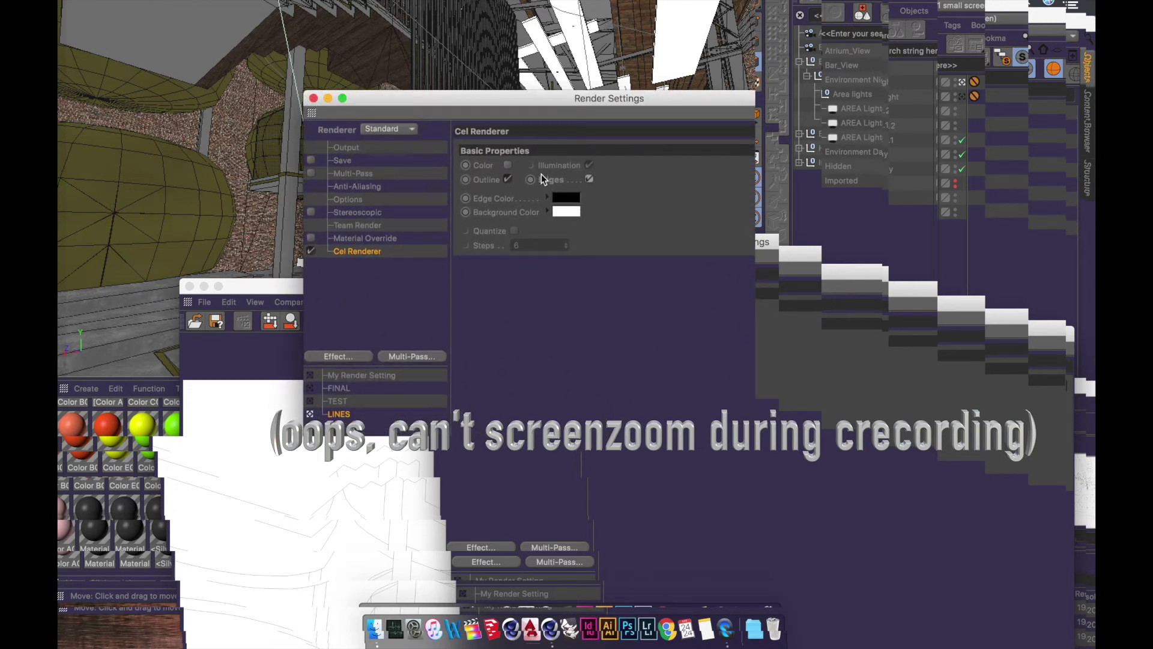
click(589, 179)
drag(551, 99, 411, 28)
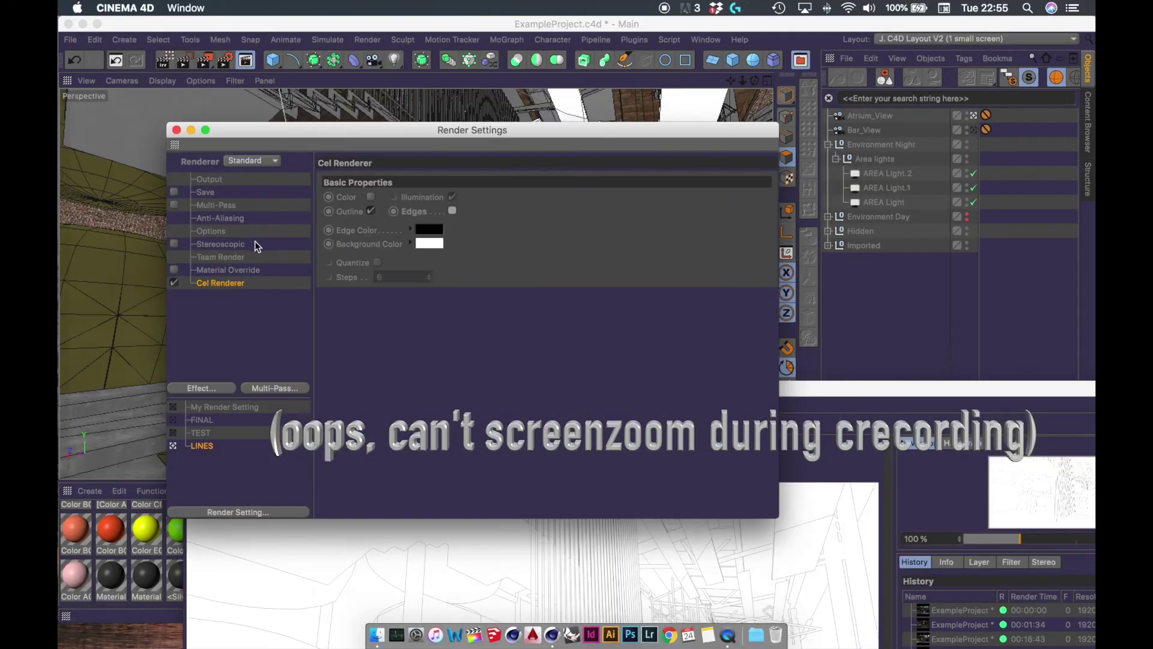
click(175, 128)
Review the earlier atrium and bar renders in the Picture Viewer history
drag(605, 391, 529, 81)
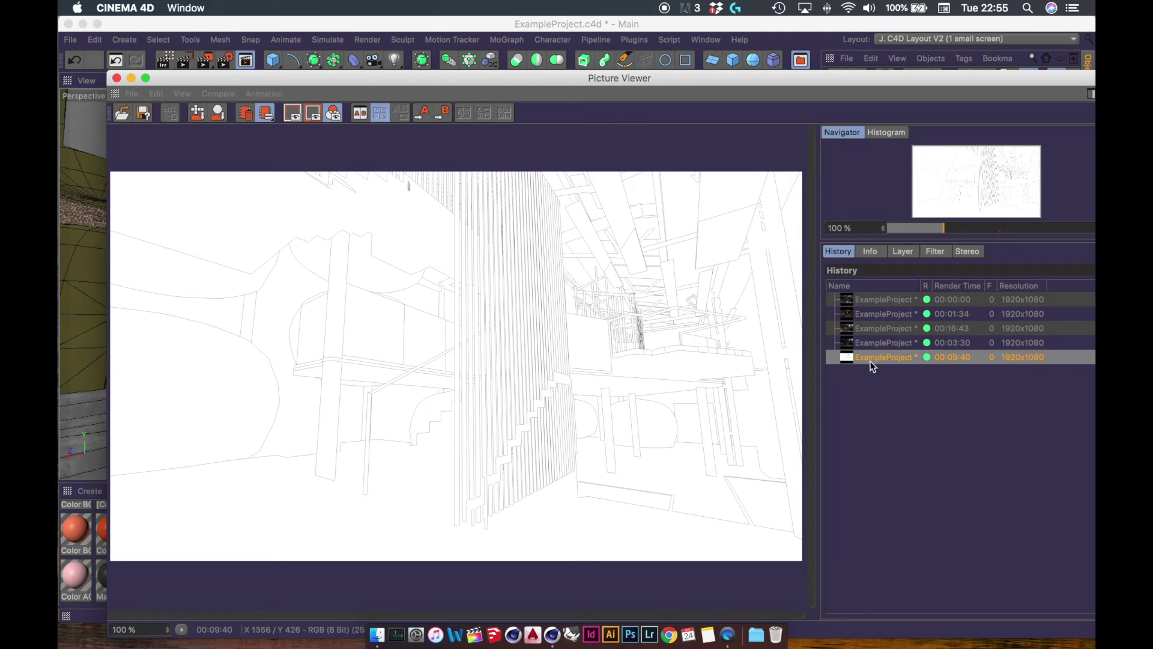
click(872, 342)
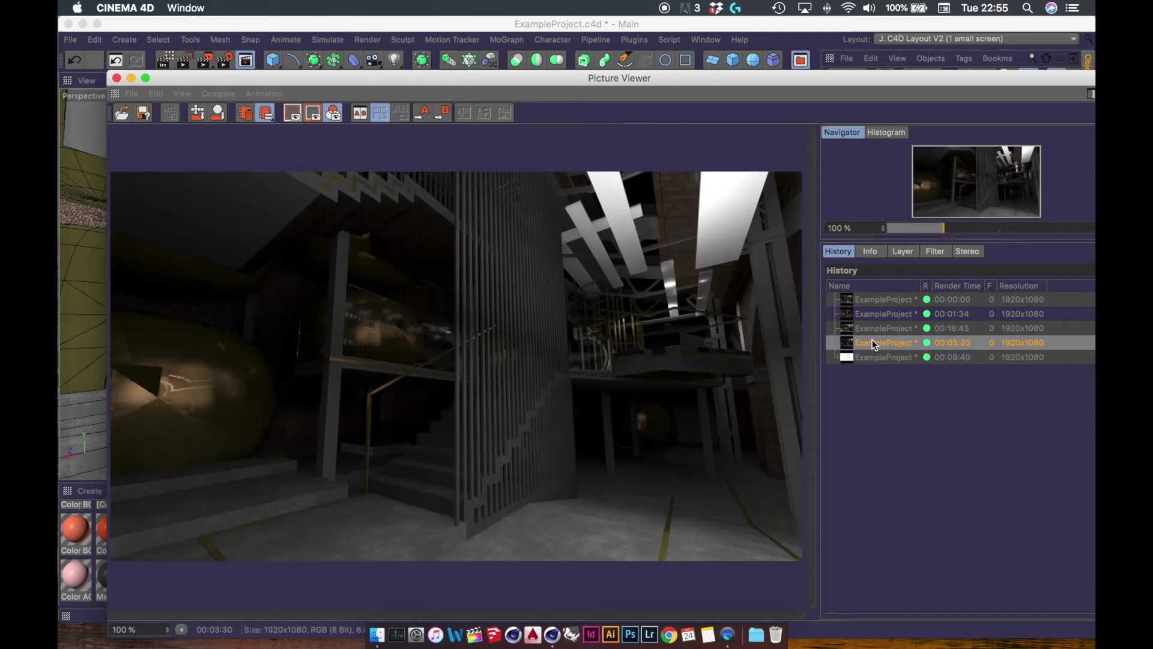
click(872, 330)
click(872, 316)
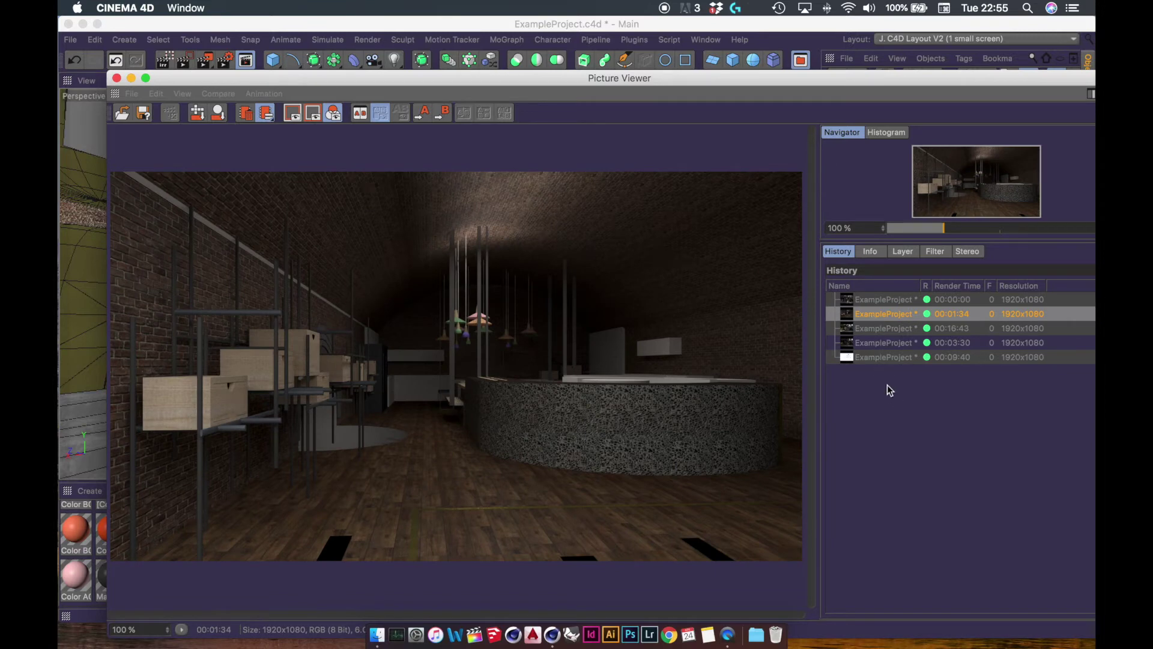
Save the atrium line render as the 8-bit JPEG ExampleProject.jpg in a new folder named RENDERS
right_click(864, 358)
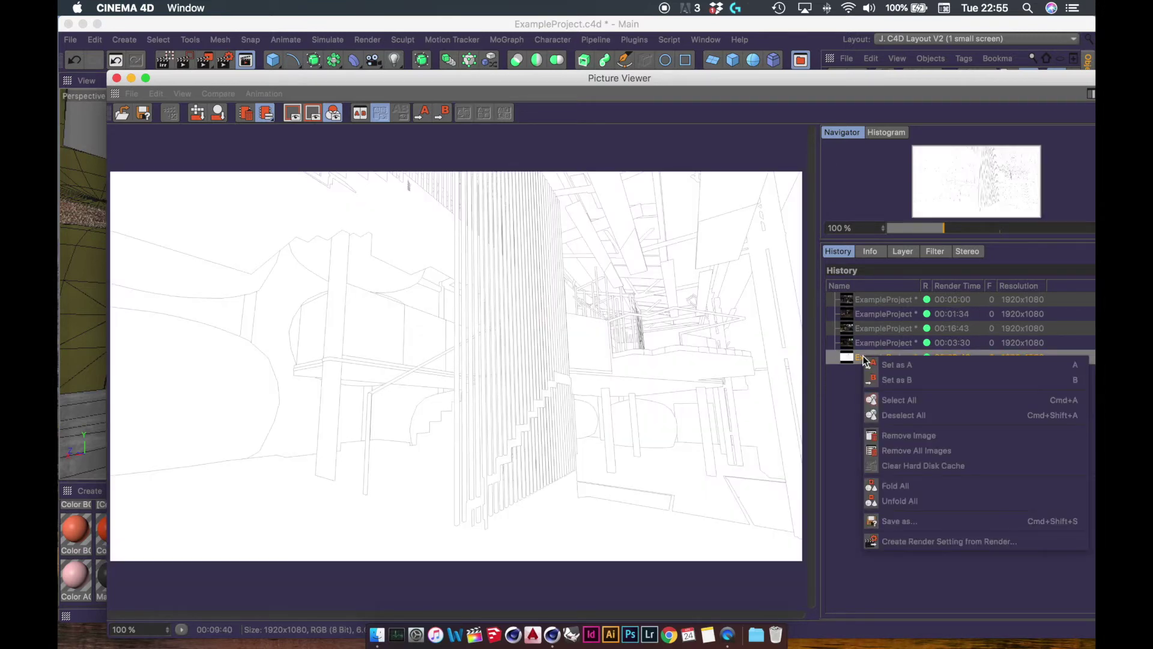
click(895, 521)
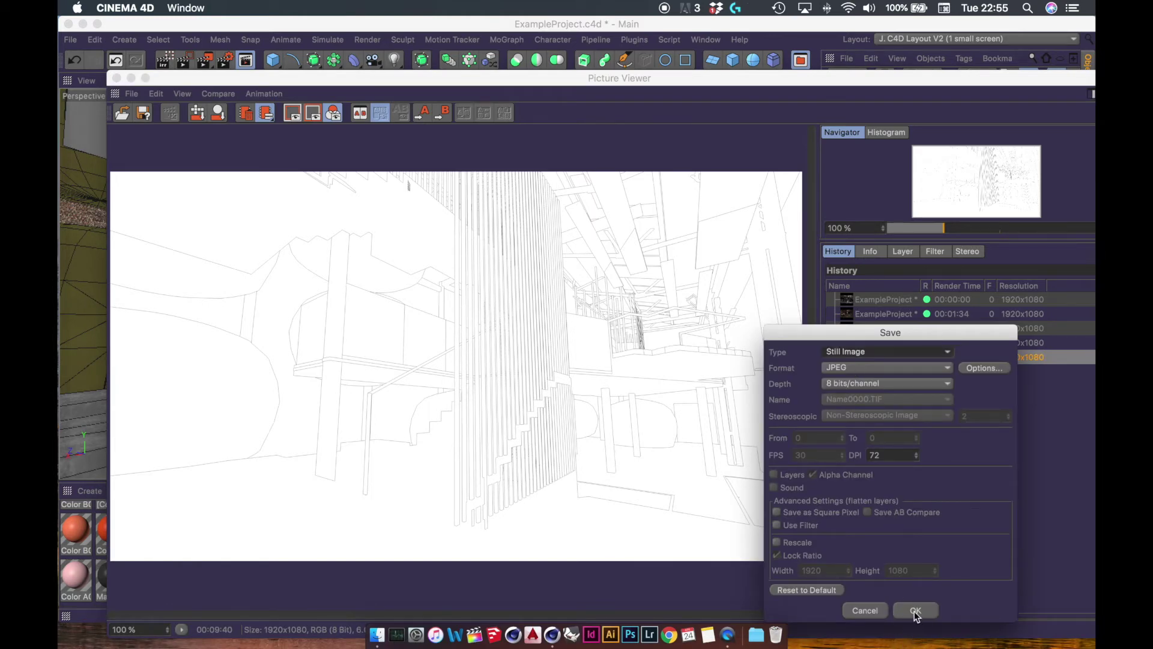
click(915, 611)
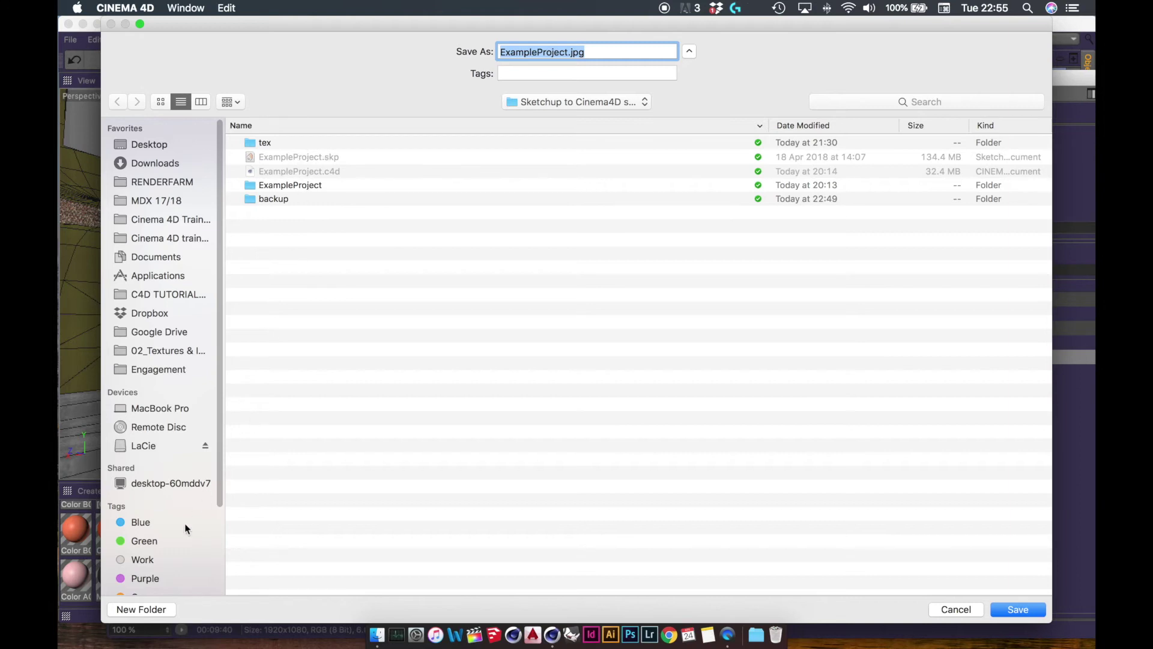
click(167, 610)
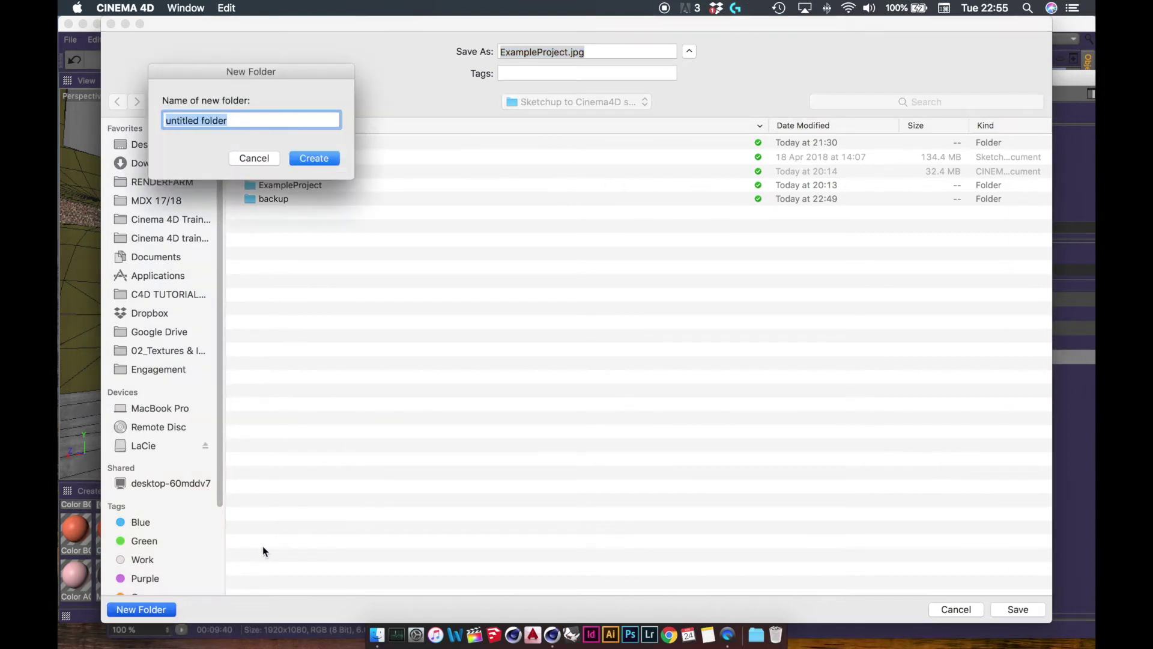
text(RENDERS)
key(Return)
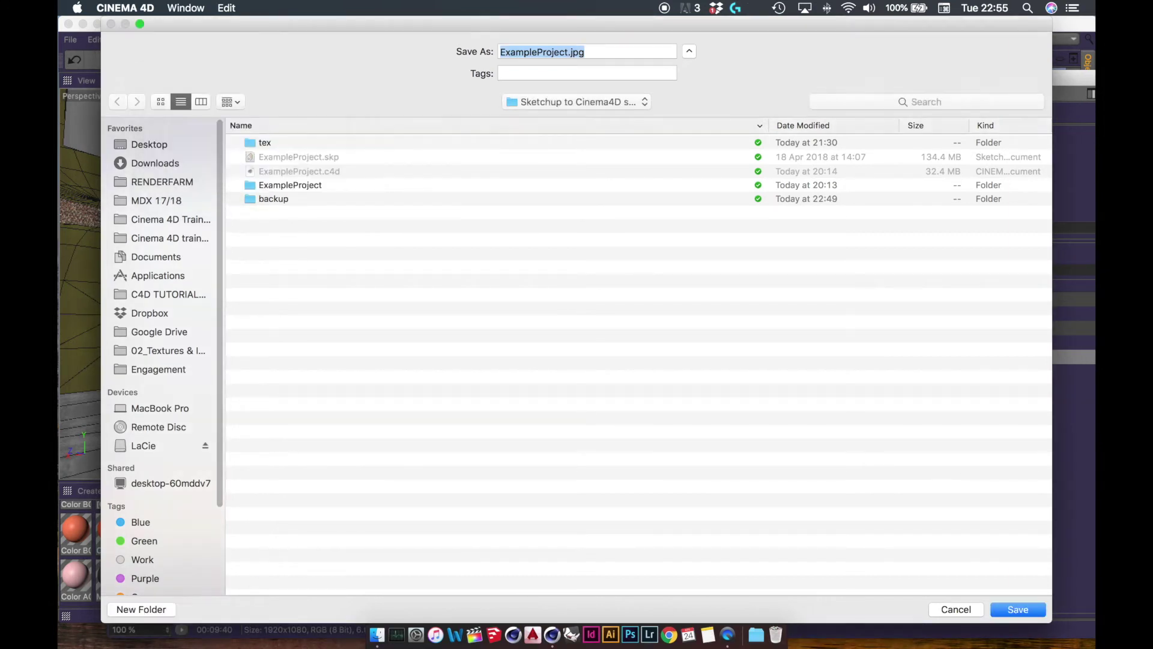
click(568, 53)
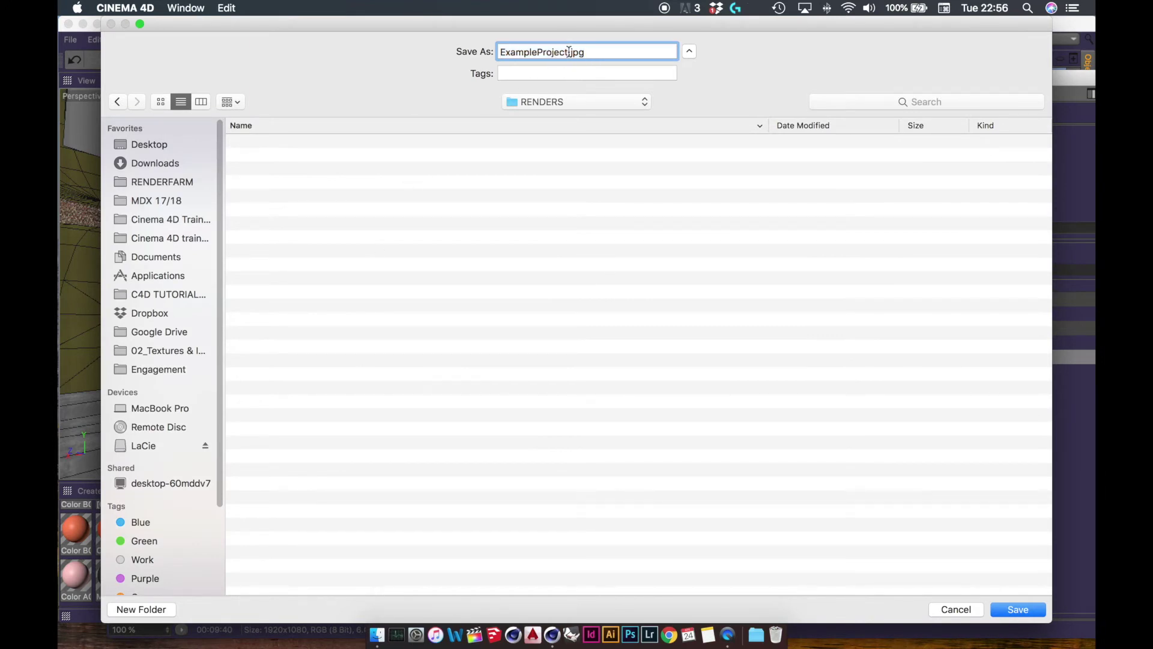
click(1004, 609)
Enable automatic image saving in the LINES render setting
drag(596, 89, 599, 227)
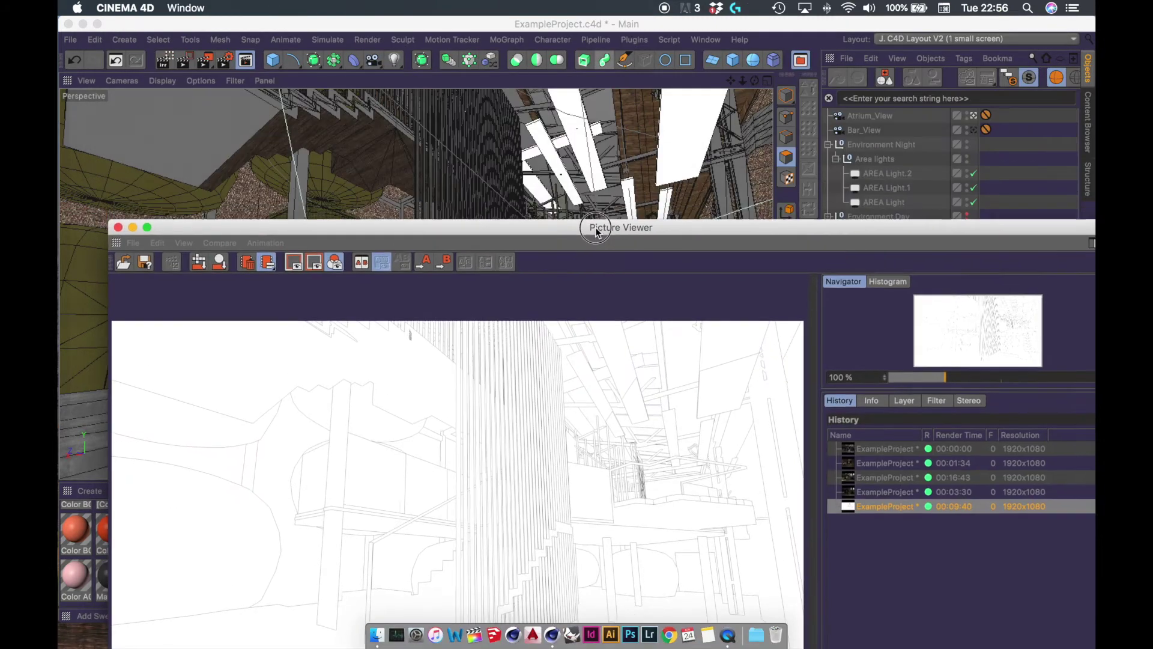
click(245, 59)
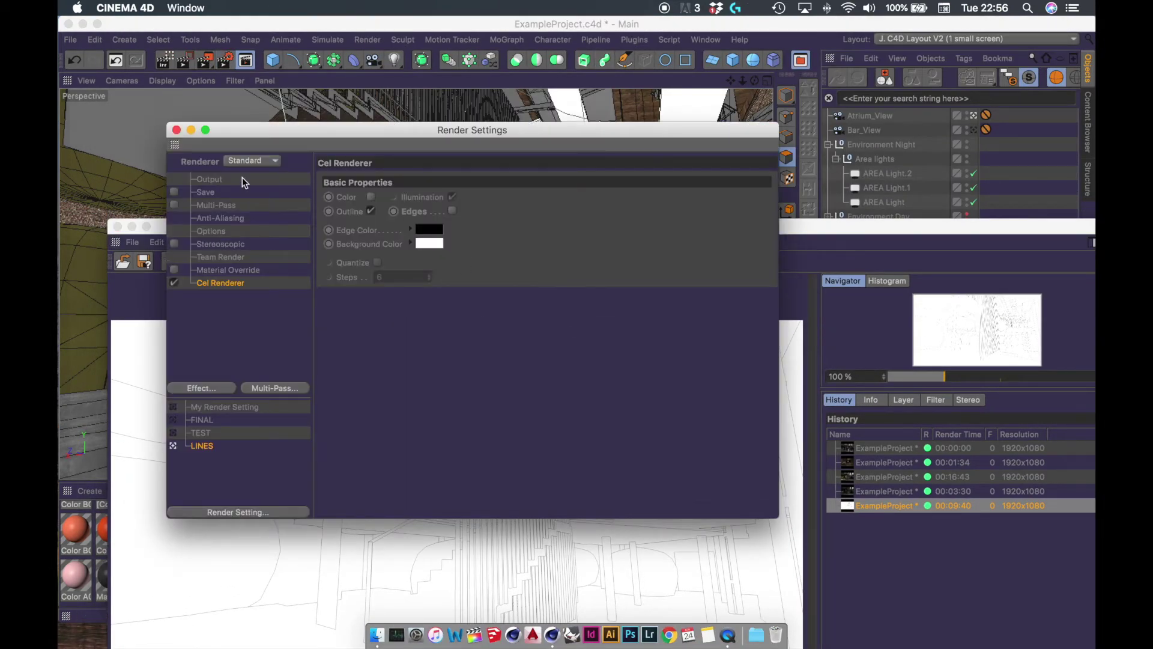
click(206, 192)
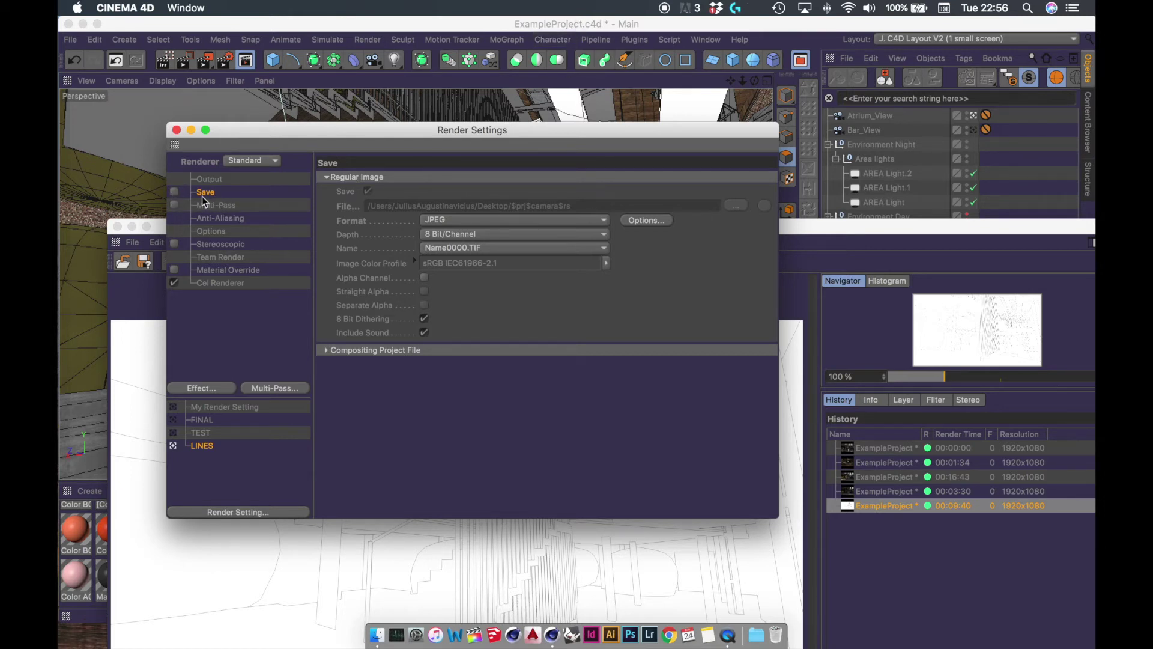
click(173, 193)
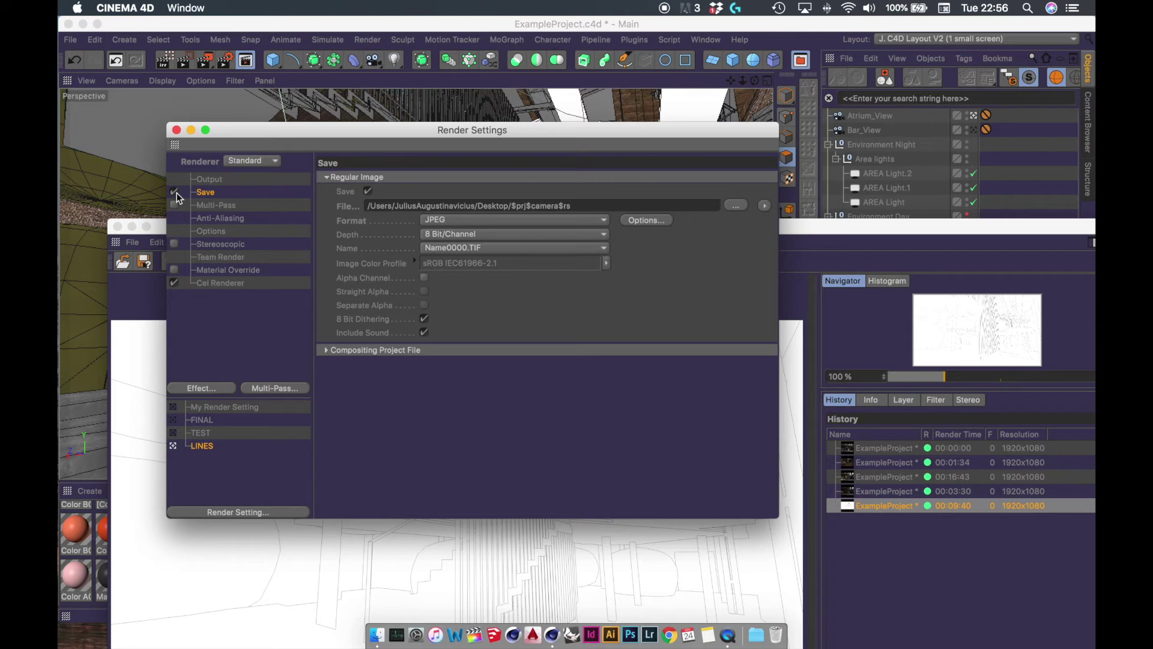
Delete the unused My Render Setting, keeping FINAL, TEST and LINES
drag(217, 470, 199, 411)
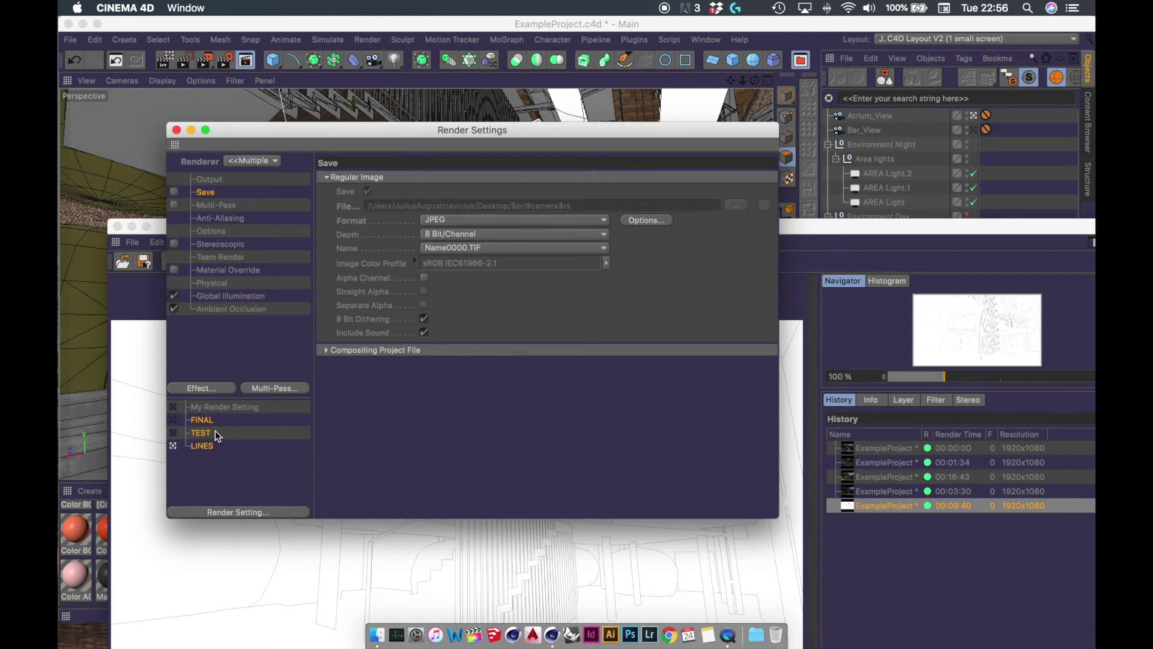
click(212, 410)
key(Delete)
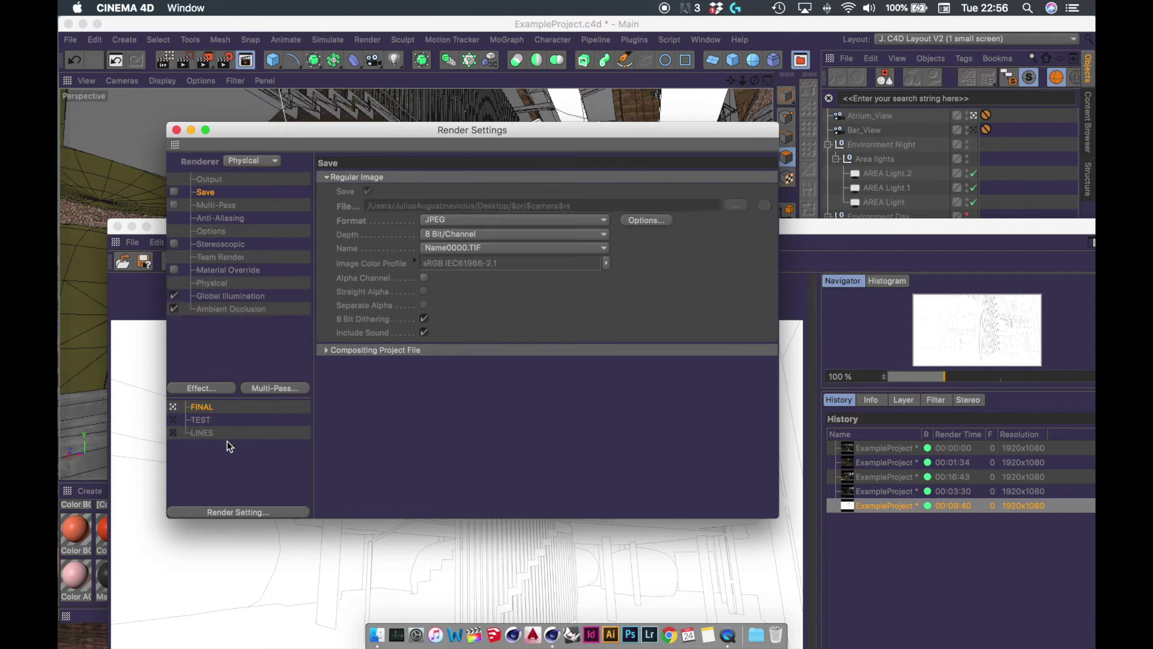
Enable automatic saving for the FINAL, TEST and LINES settings together and clear their output file path
drag(223, 454, 172, 389)
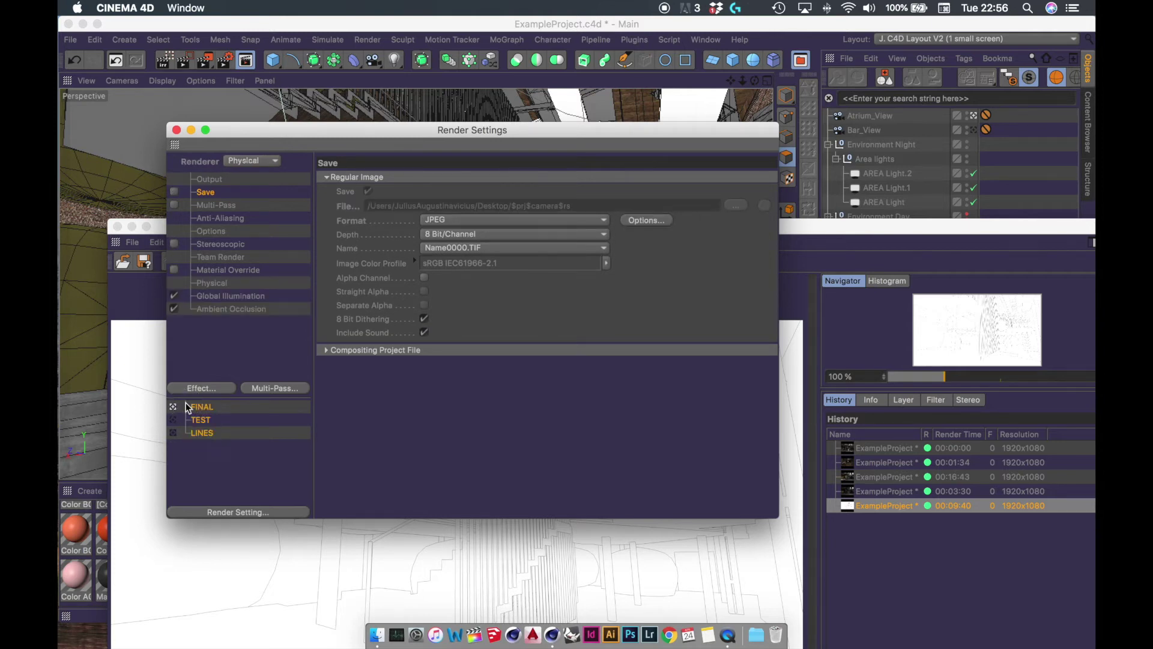
click(174, 191)
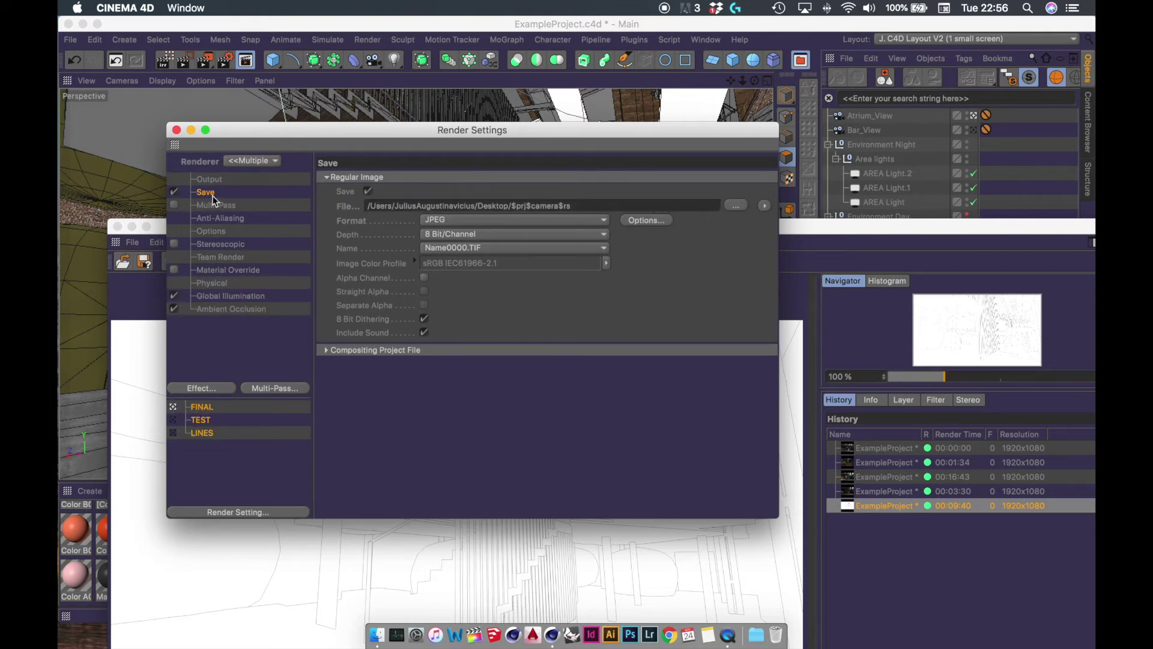
drag(608, 204, 218, 215)
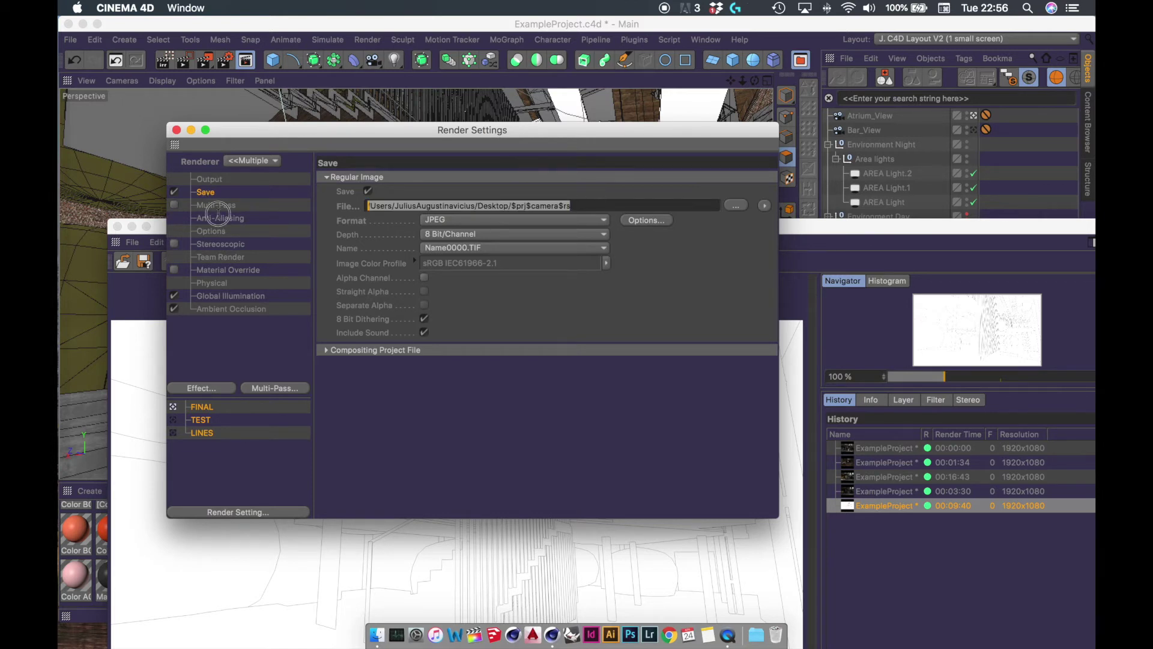
key(BackSpace)
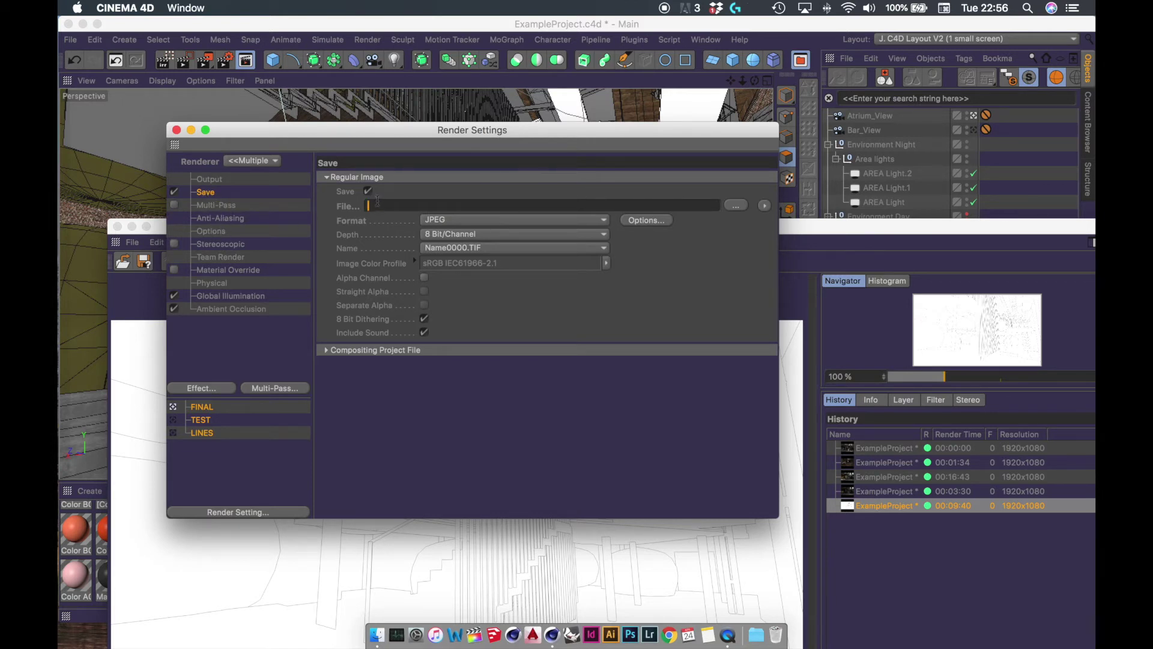
Build the output file name from the Project Name and Render Settings tokens as $prj$rs
click(765, 206)
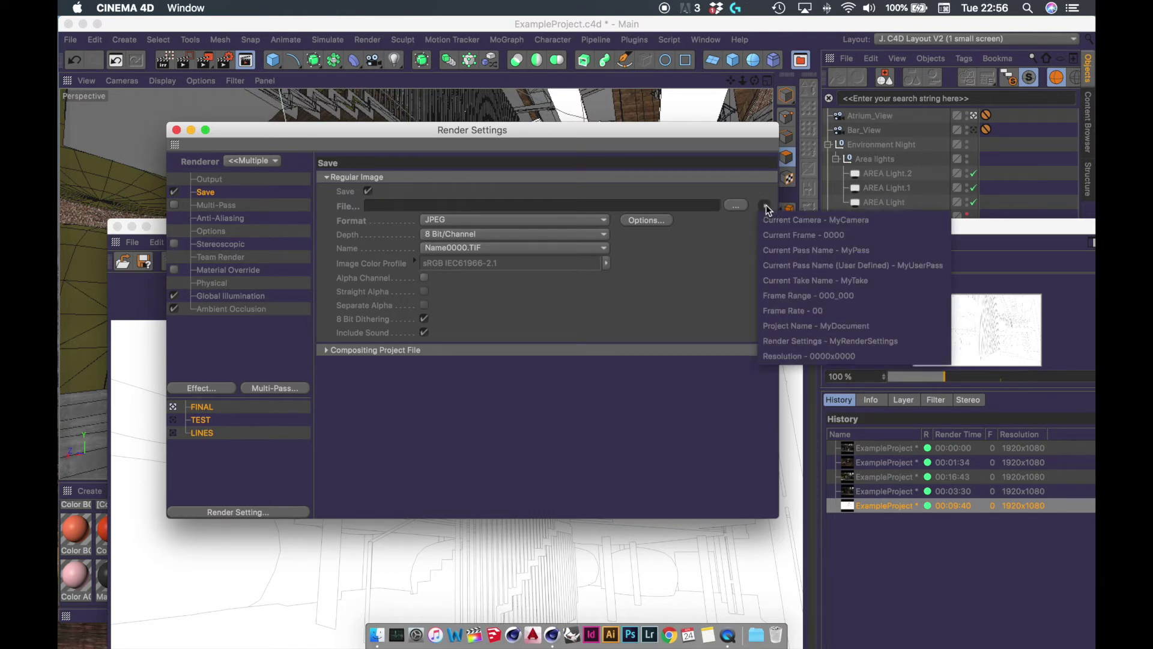
click(803, 325)
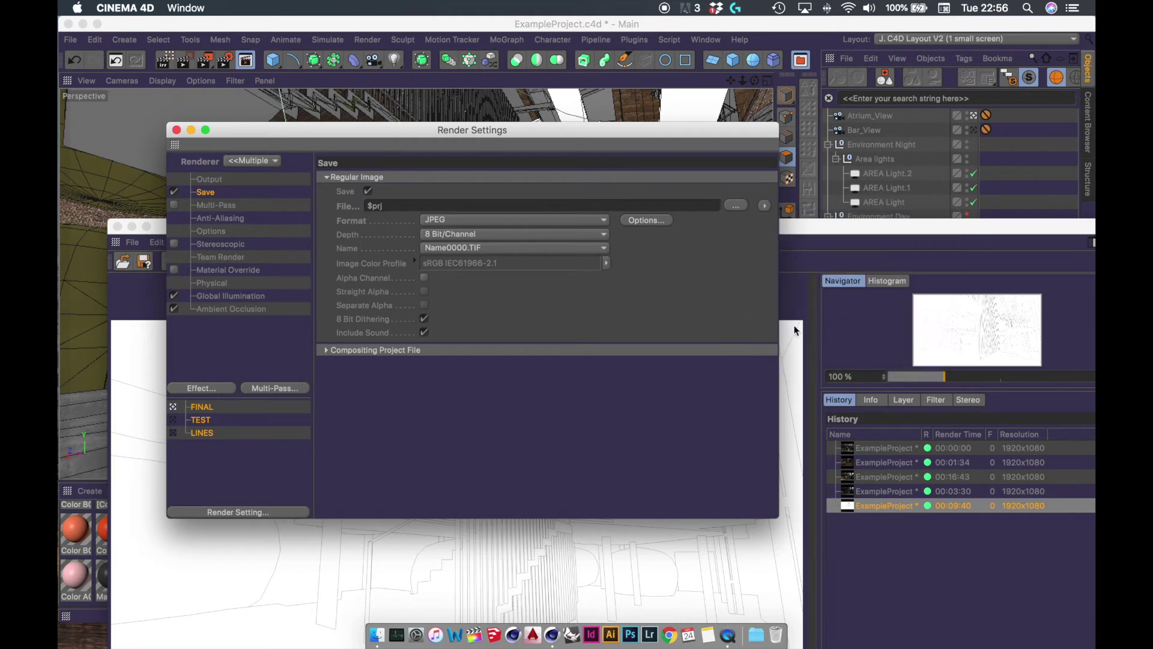
drag(398, 201, 310, 206)
click(400, 206)
click(764, 205)
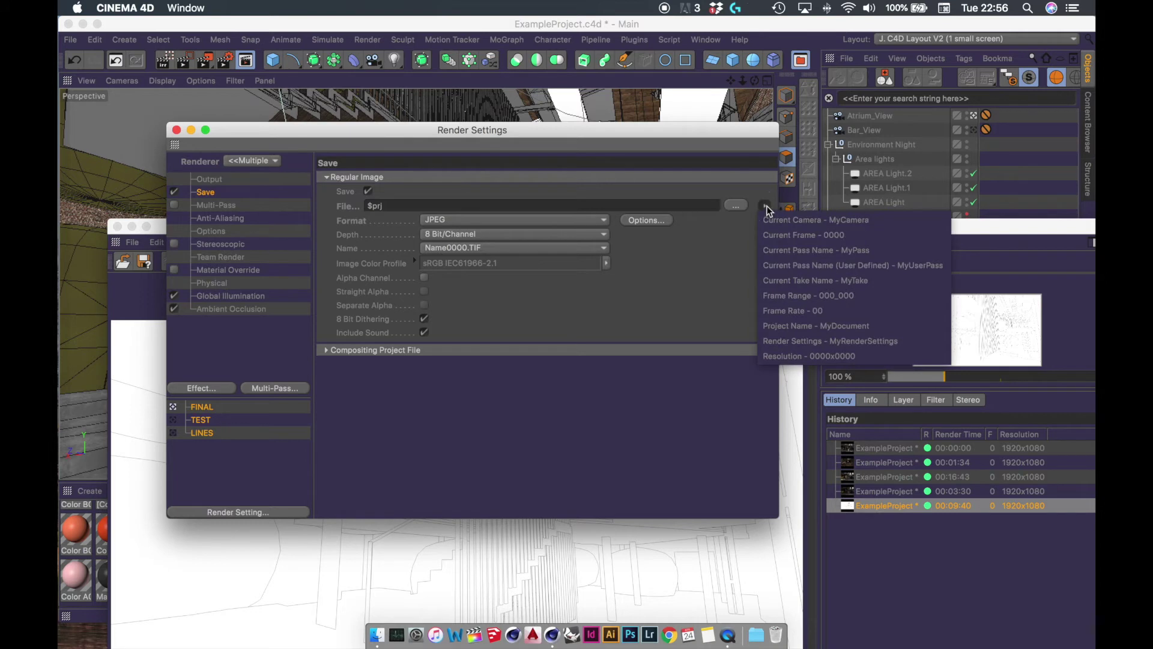
click(799, 340)
Append the Current Camera token to the output file name, making it $prj$rs$camera
click(391, 205)
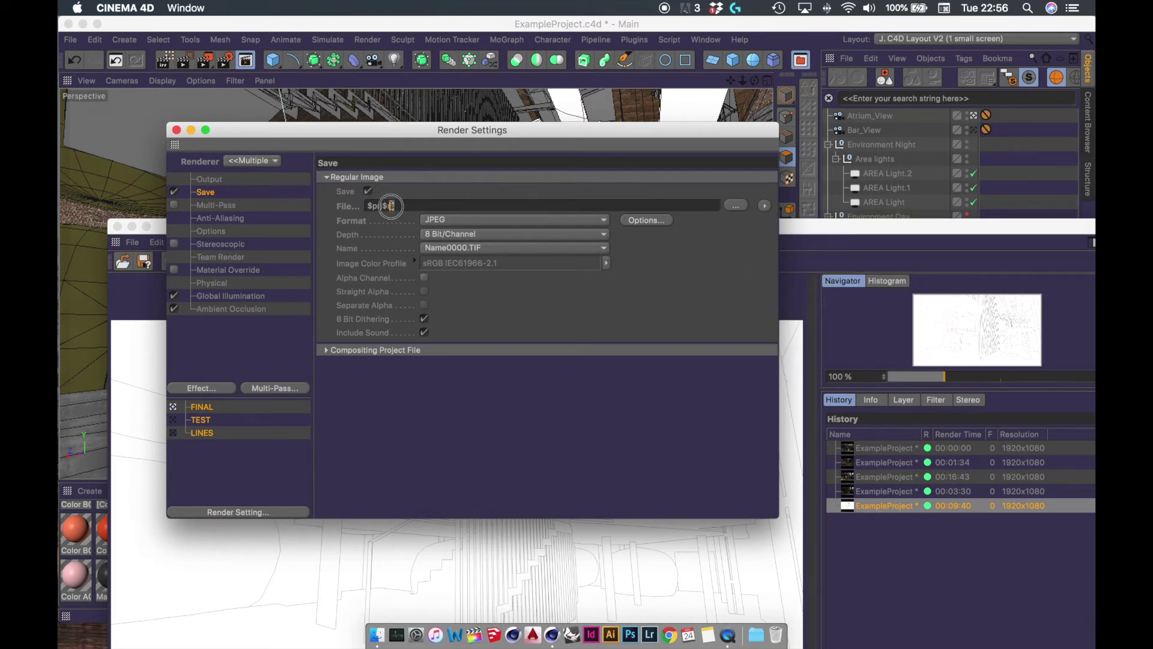
drag(391, 206, 385, 205)
click(224, 354)
click(211, 193)
click(764, 206)
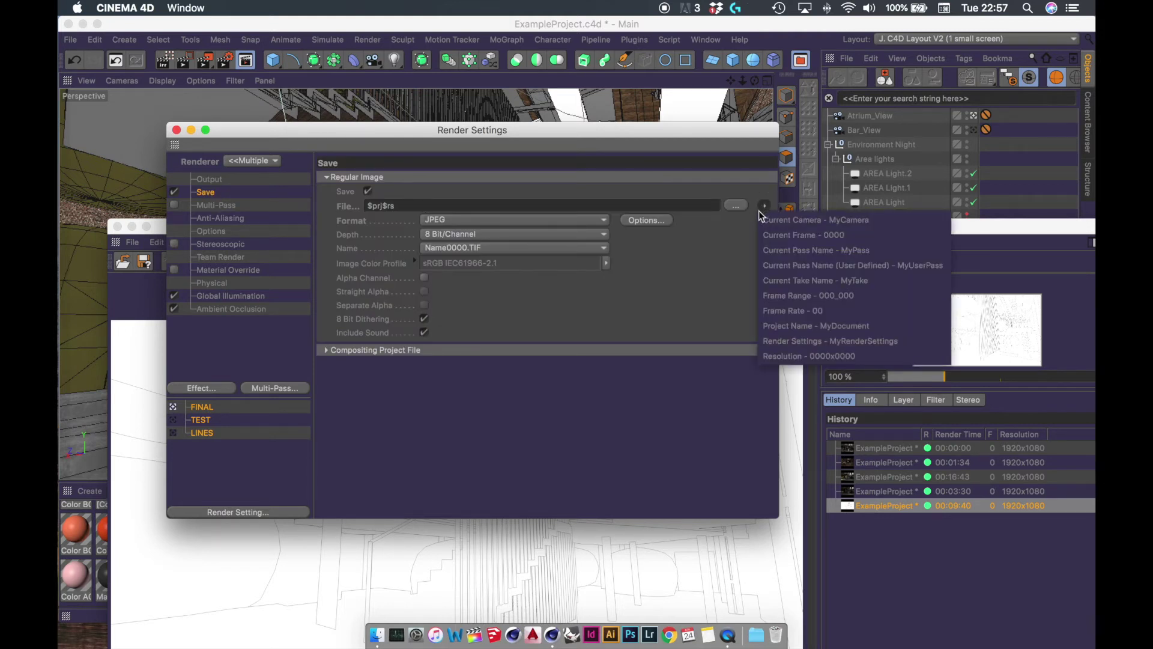
click(803, 220)
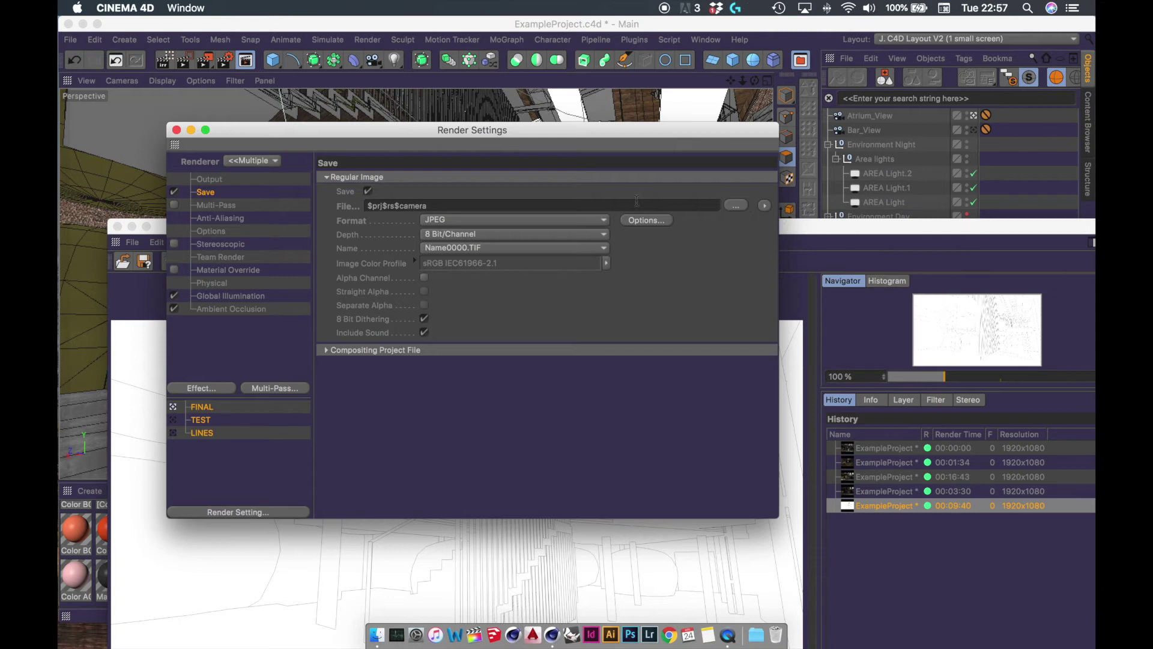
Set the RENDERS folder as the output location for all three render settings, keeping $prj$rs$camera as the file name
click(868, 114)
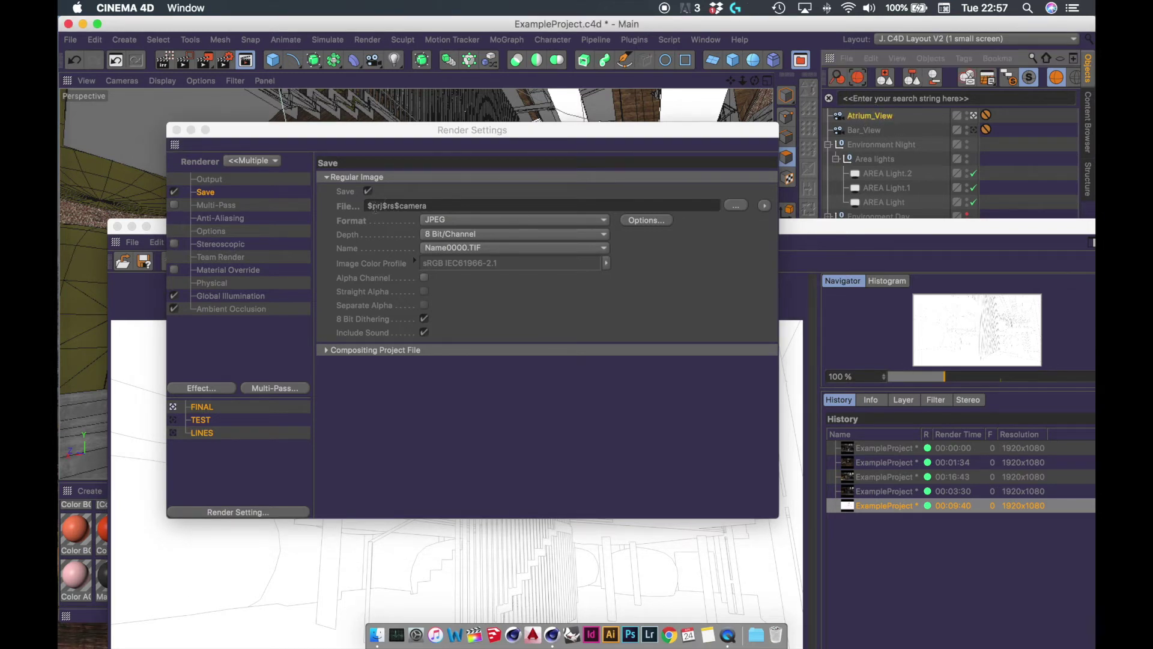
click(369, 205)
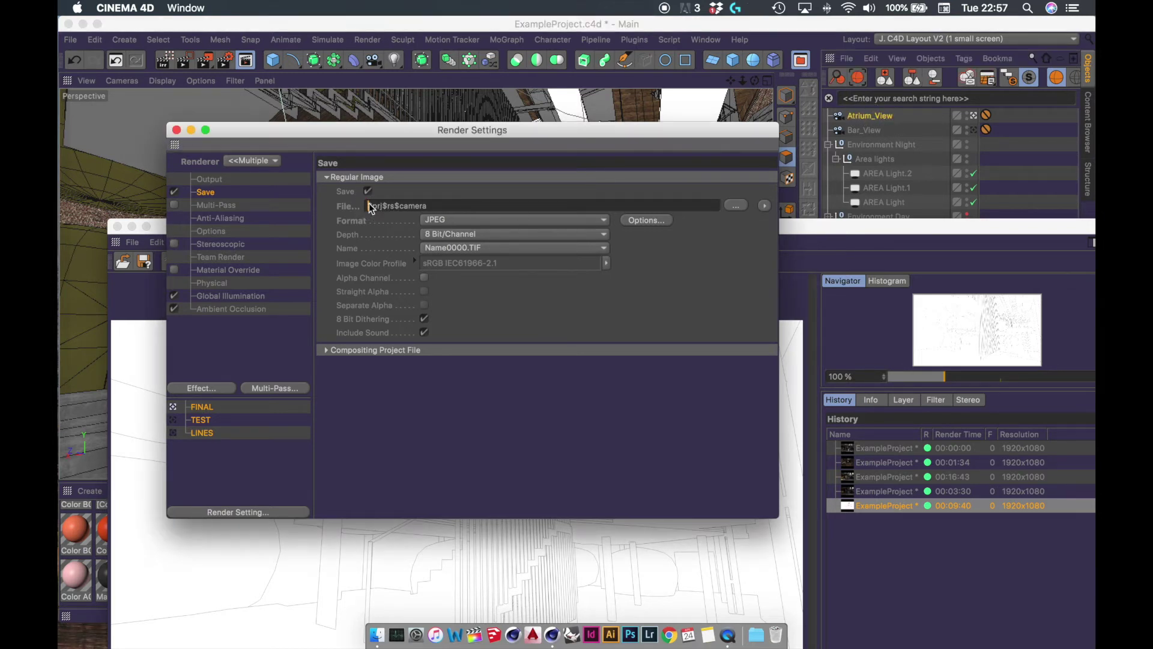
click(740, 207)
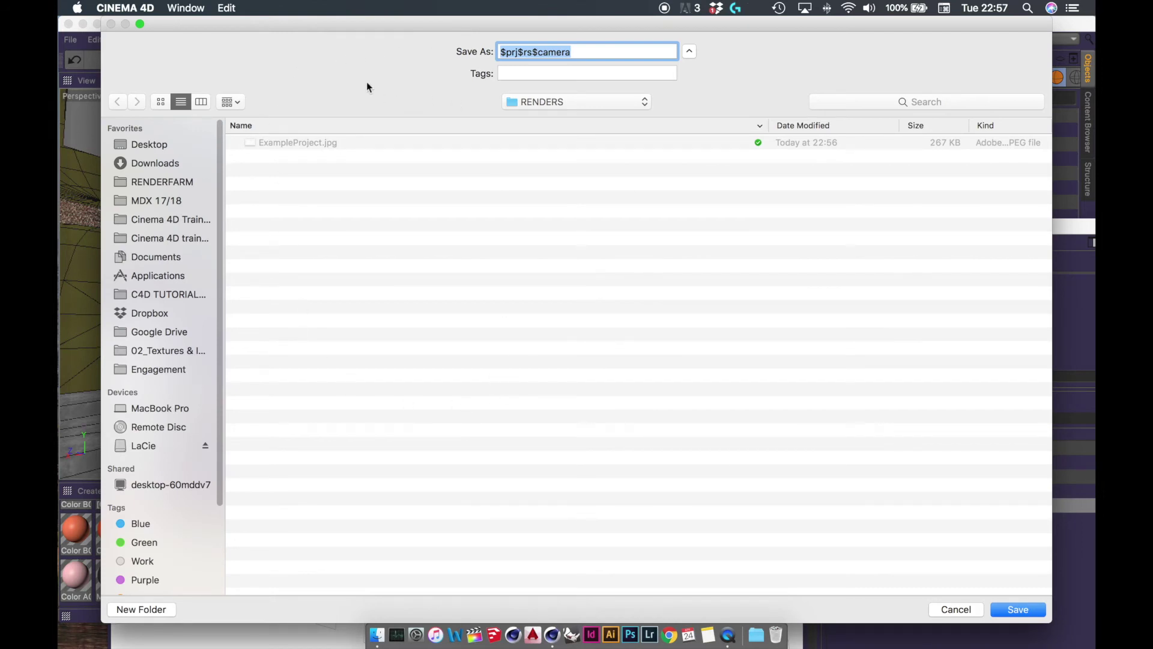
click(545, 100)
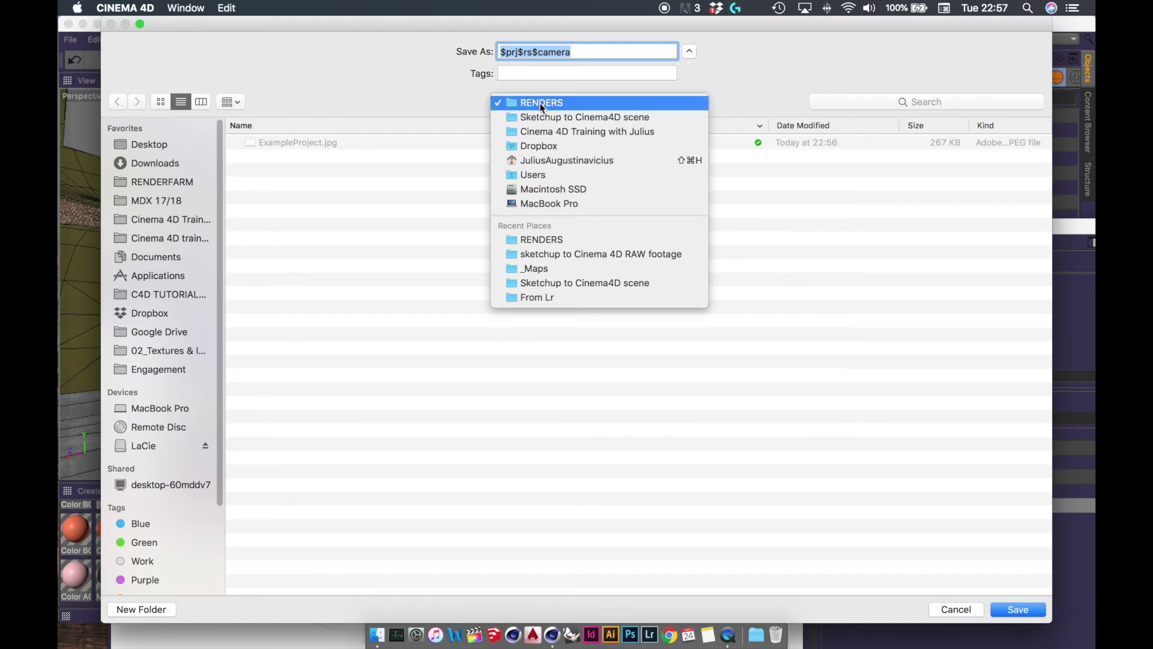
click(543, 102)
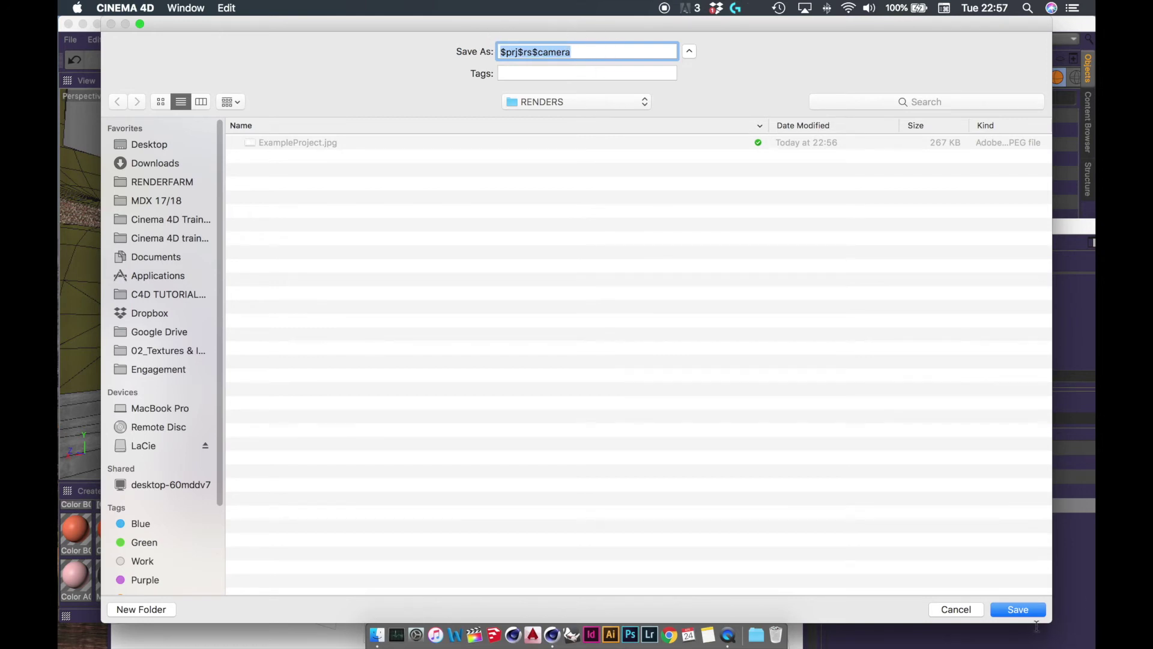
click(1024, 610)
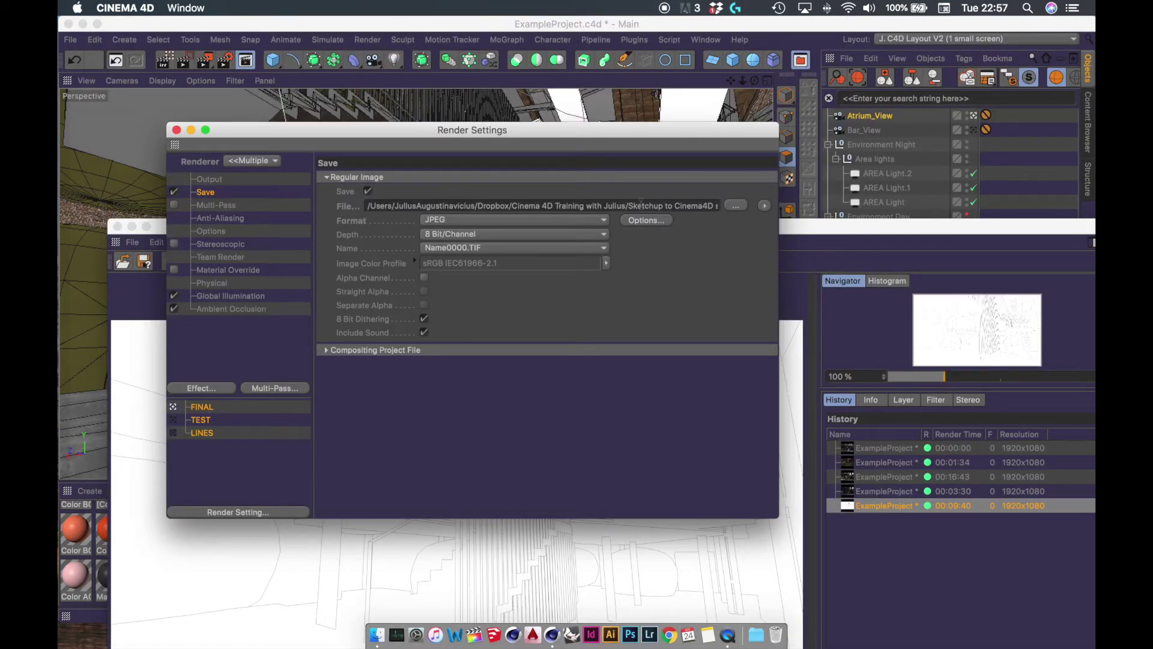
drag(643, 206, 735, 190)
click(367, 205)
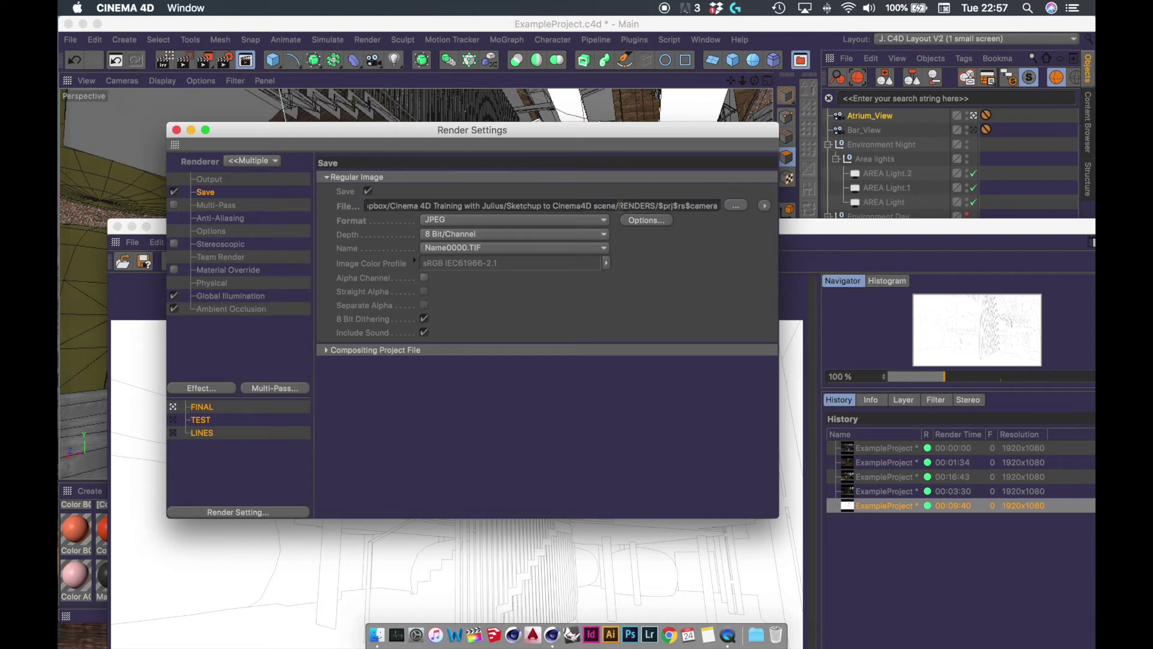
drag(619, 206, 857, 217)
Make TEST the active render setting, review its Physical options, and render the Atrium_View camera to the Picture Viewer
drag(586, 132, 626, 58)
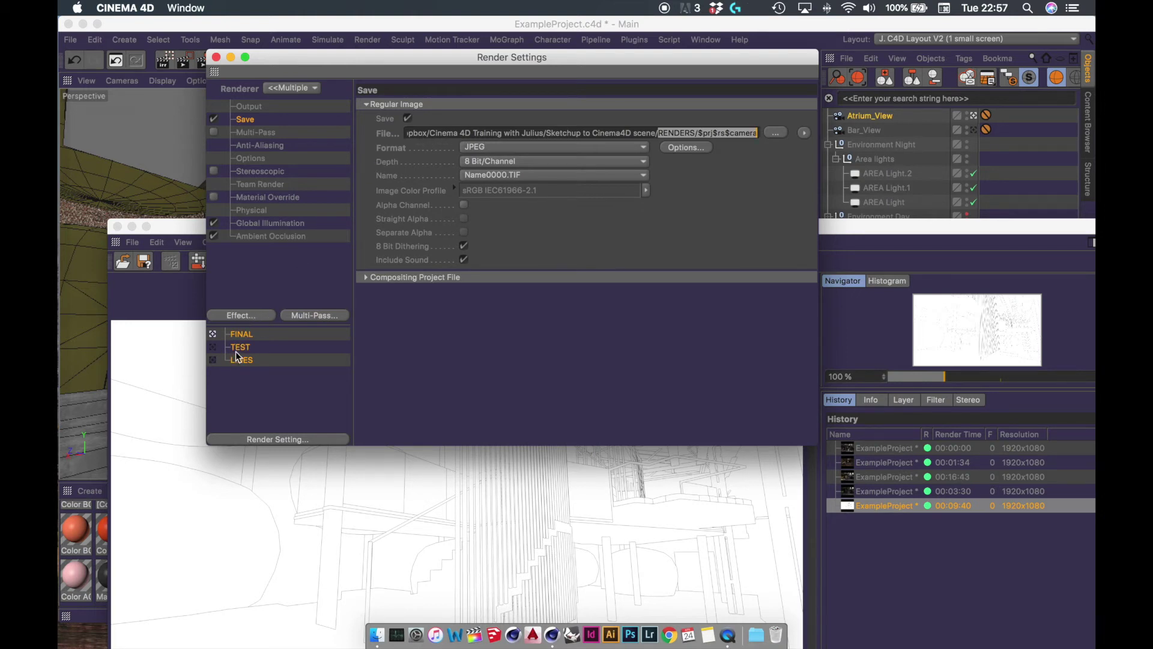
click(220, 349)
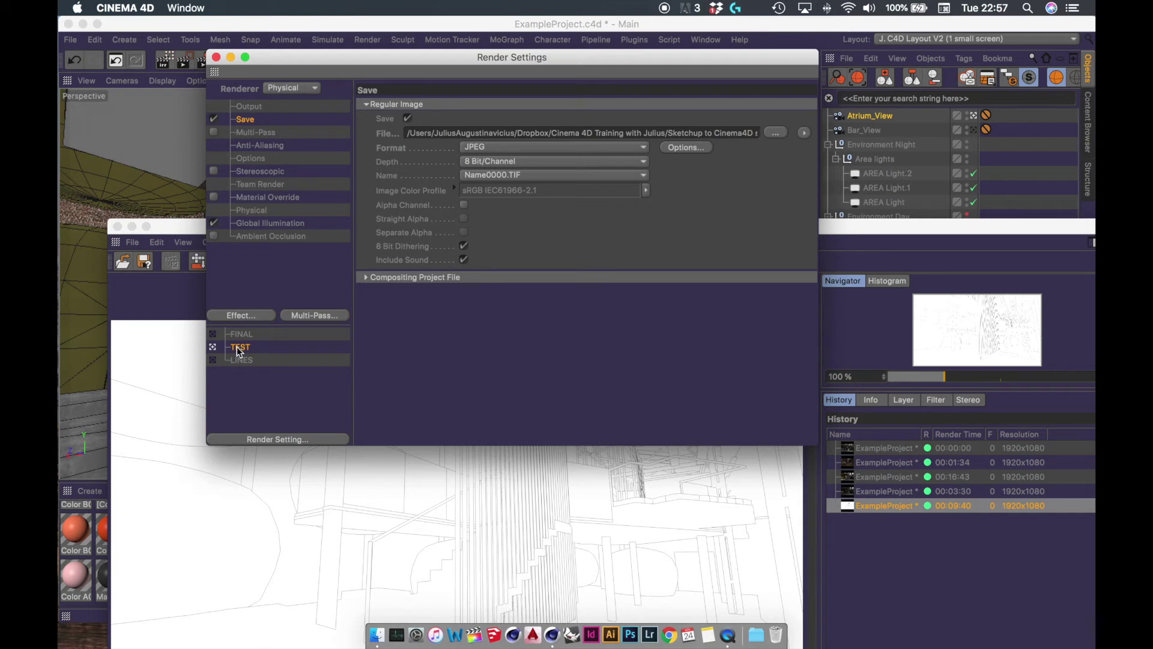
click(253, 210)
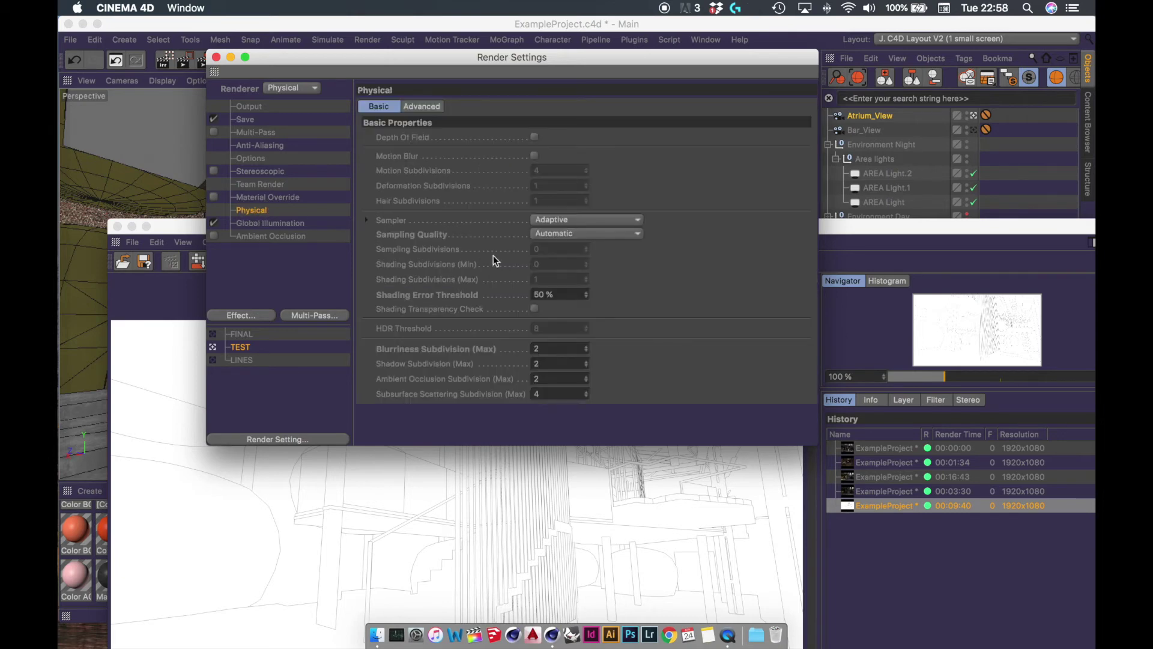
key(shift+r)
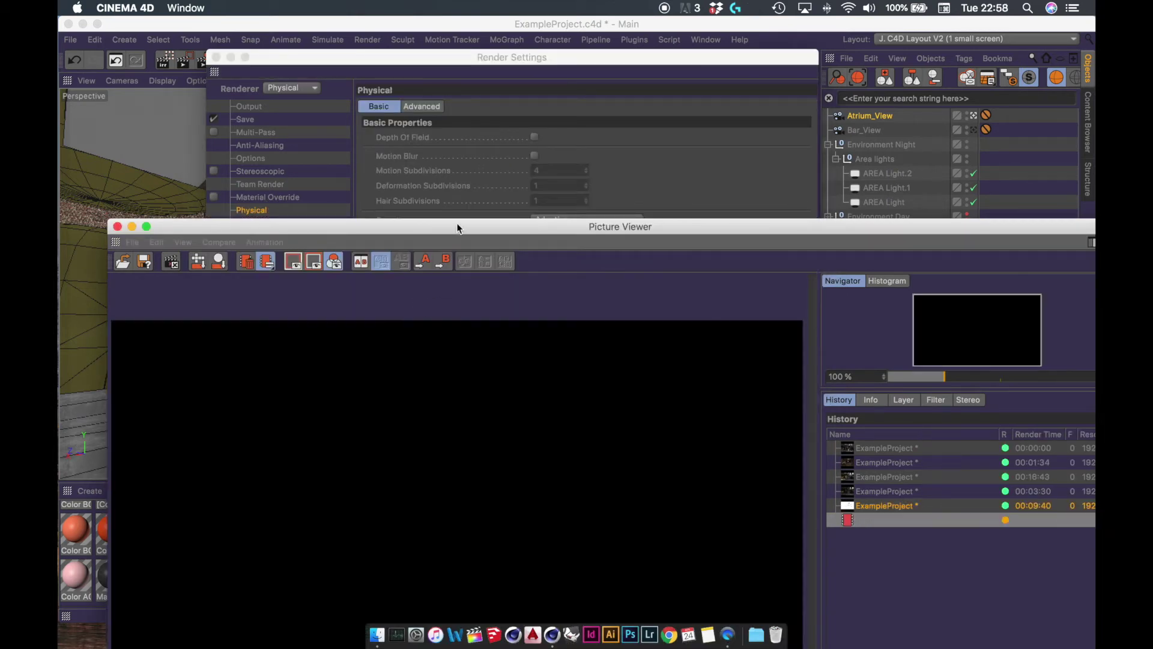
drag(458, 227, 502, 378)
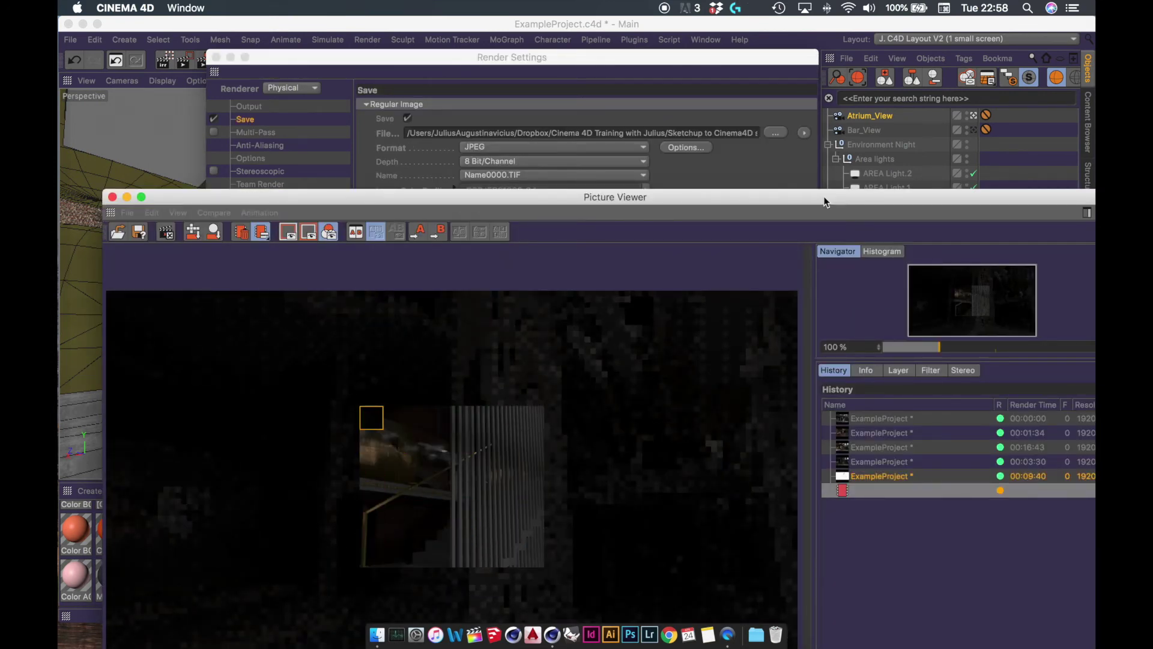
drag(824, 200, 819, 71)
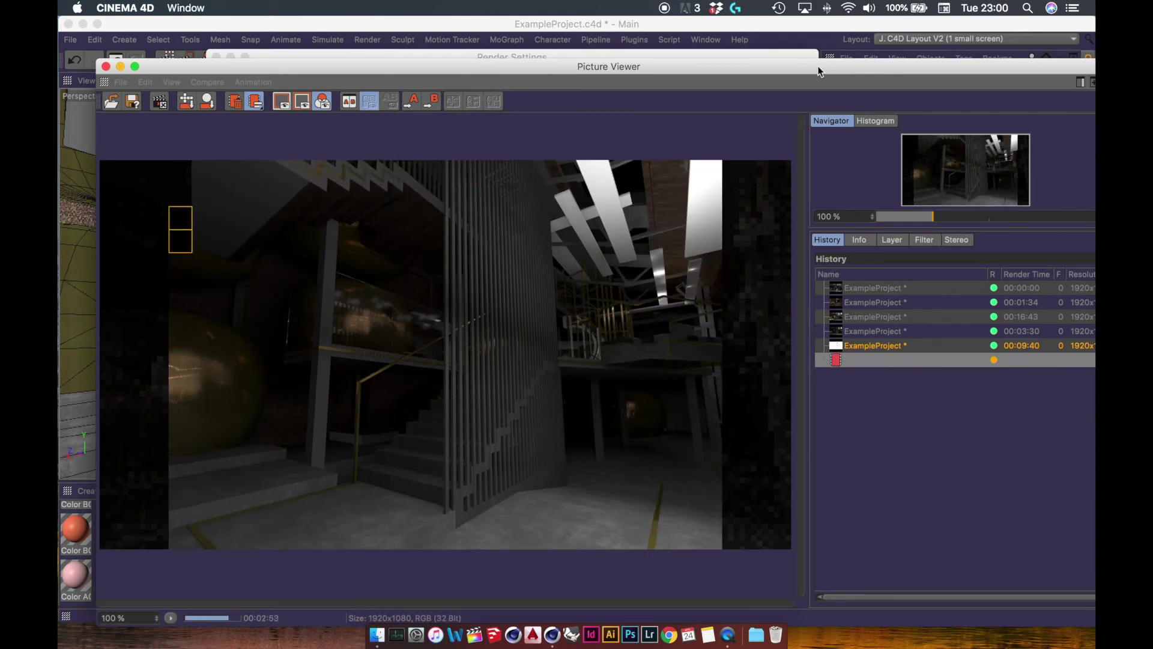
View the finished TEST render from the history, and switch to Finder to check its saved file in the RENDERS folder
click(873, 345)
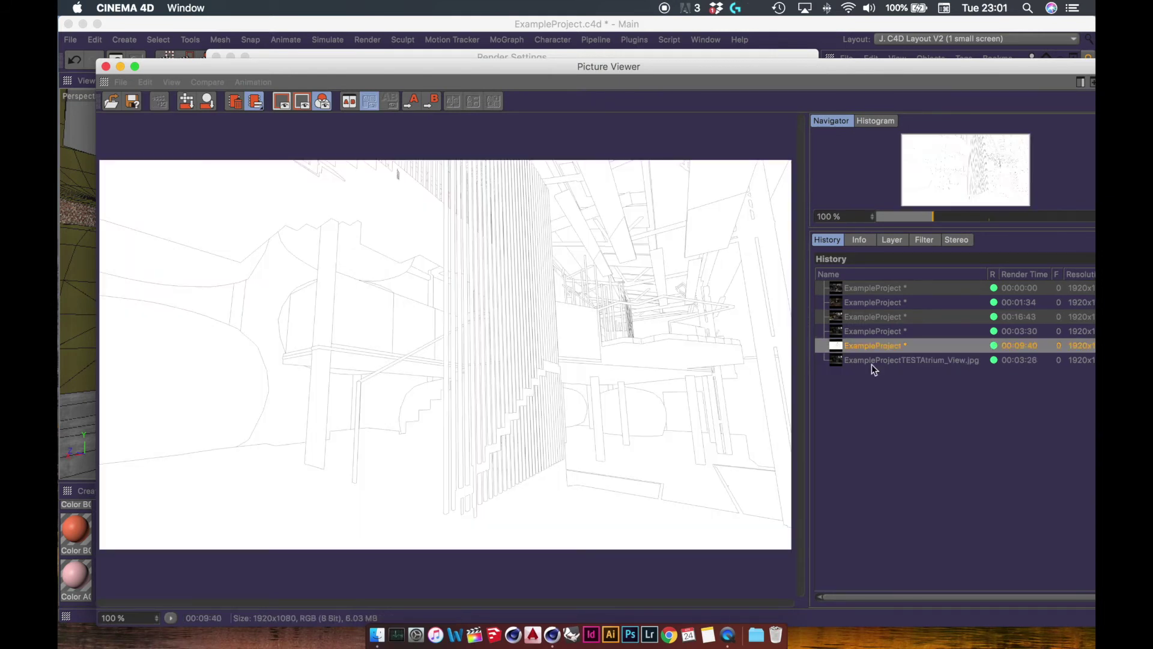
click(902, 359)
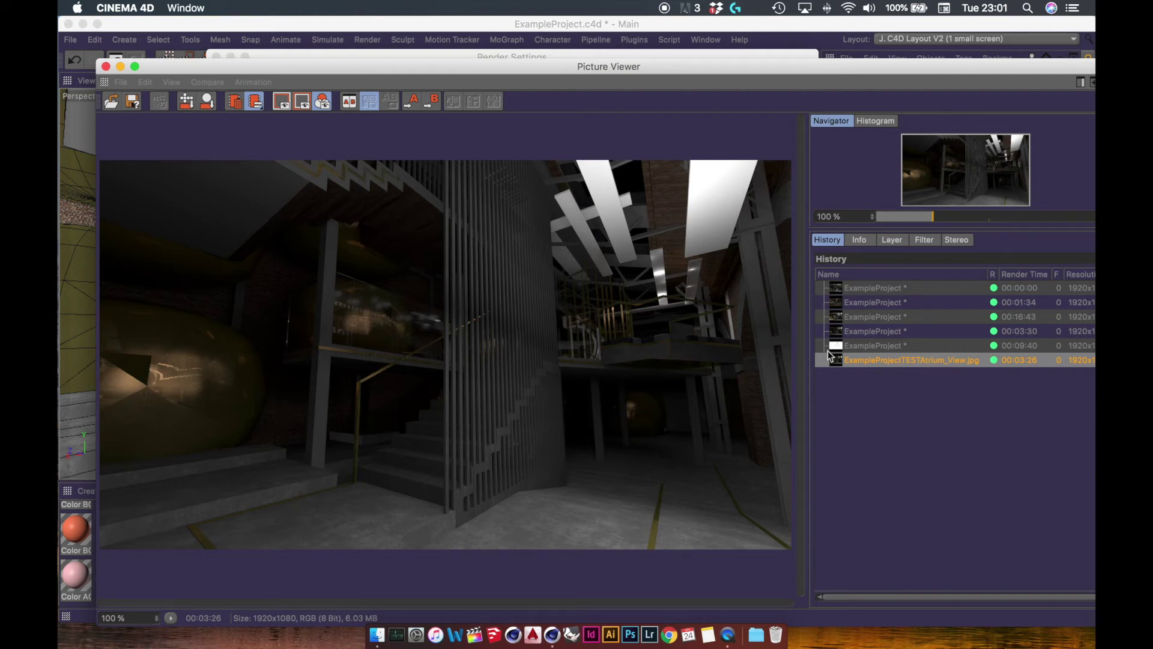
key(super+Tab)
key(super+Tab)
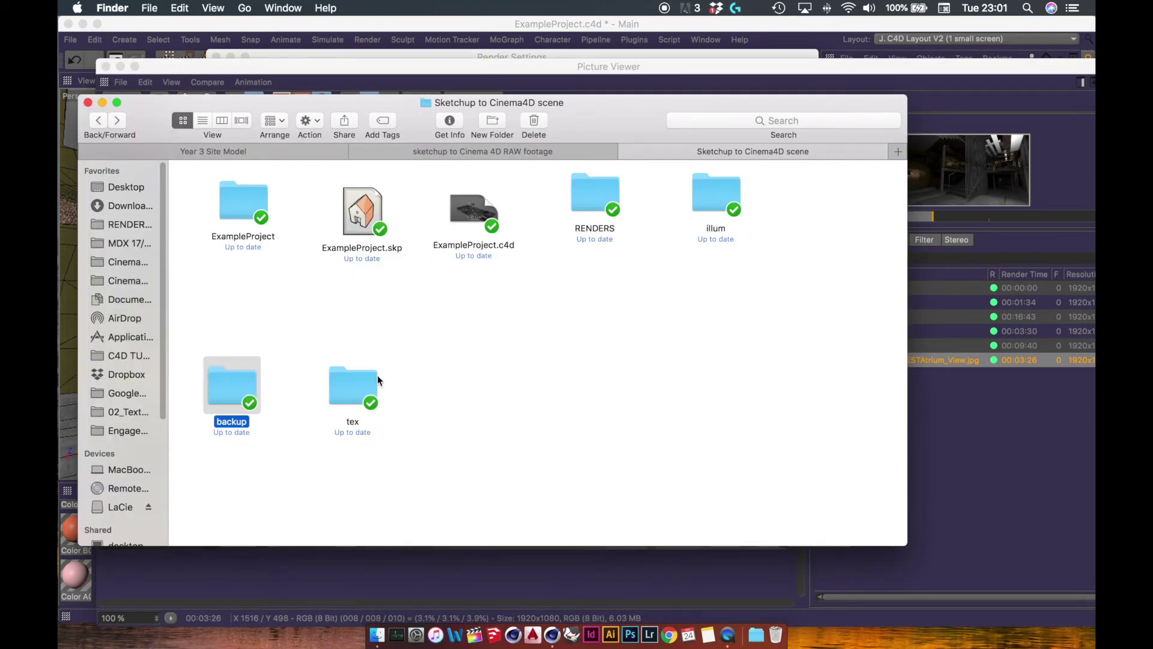
double_click(592, 195)
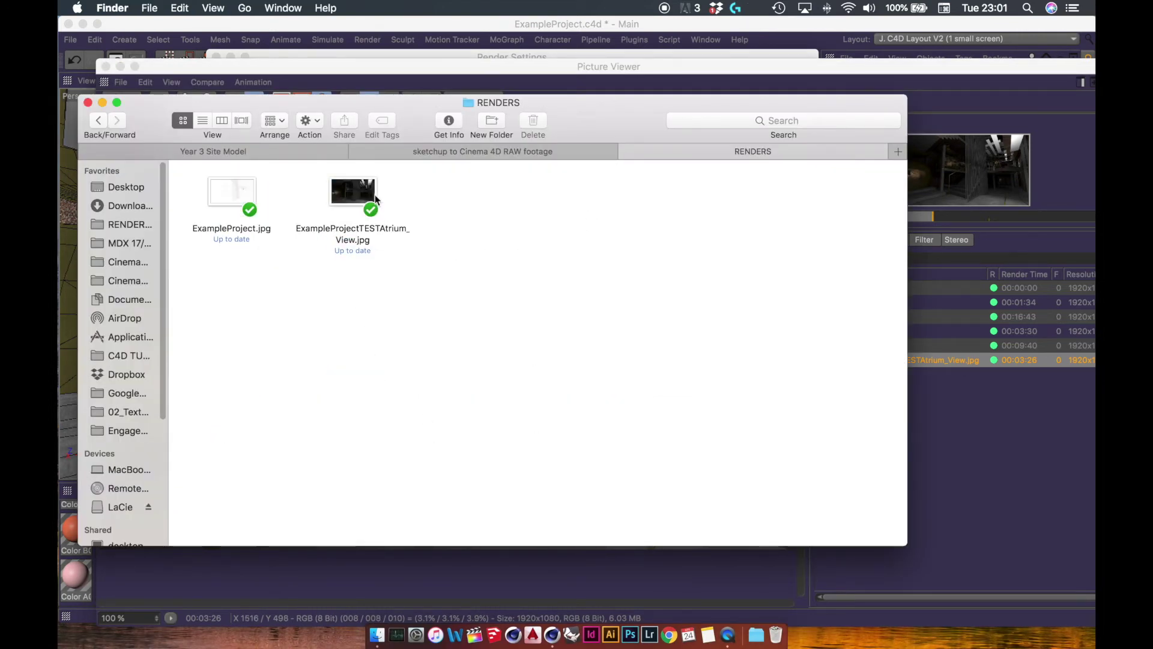
mouse_move(356, 193)
mouse_down()
mouse_move(457, 187)
mouse_move(364, 191)
mouse_up()
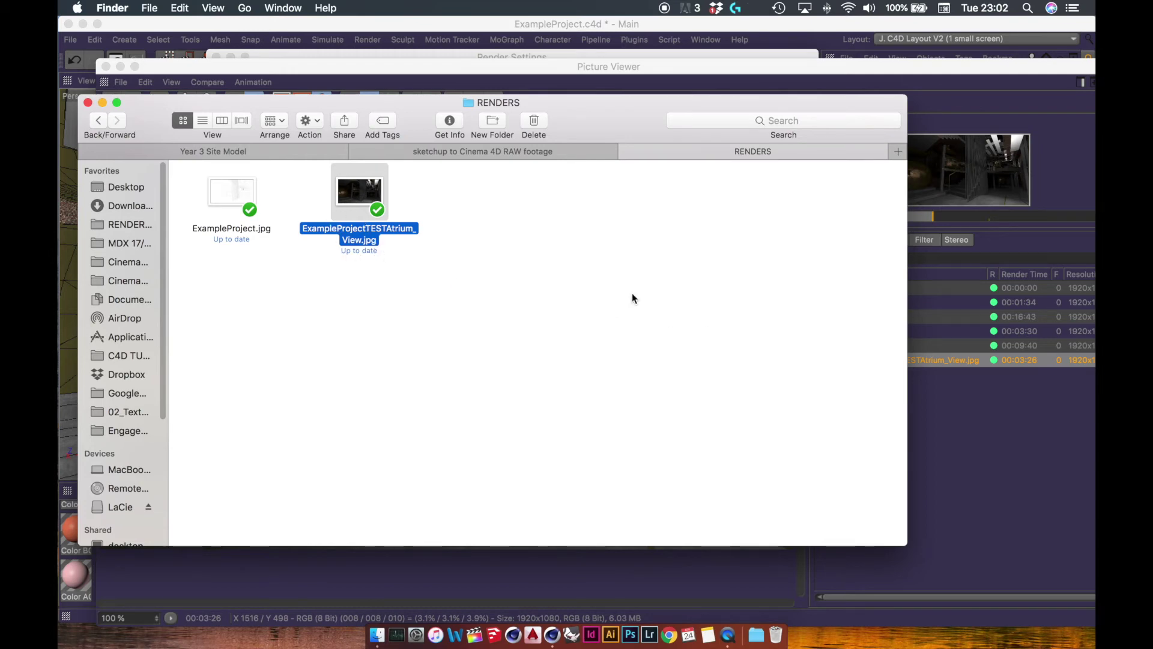
Switch back to CINEMA 4D and rearrange the Render Settings and Picture Viewer windows to uncover the camera objects
click(957, 434)
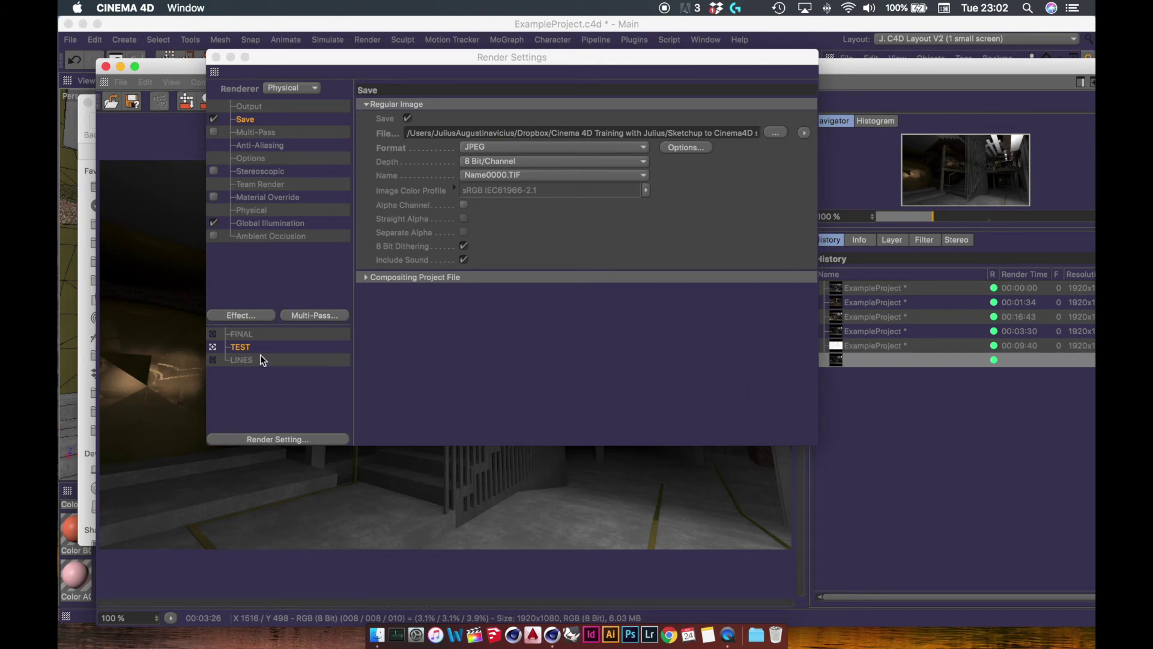
drag(424, 63, 414, 238)
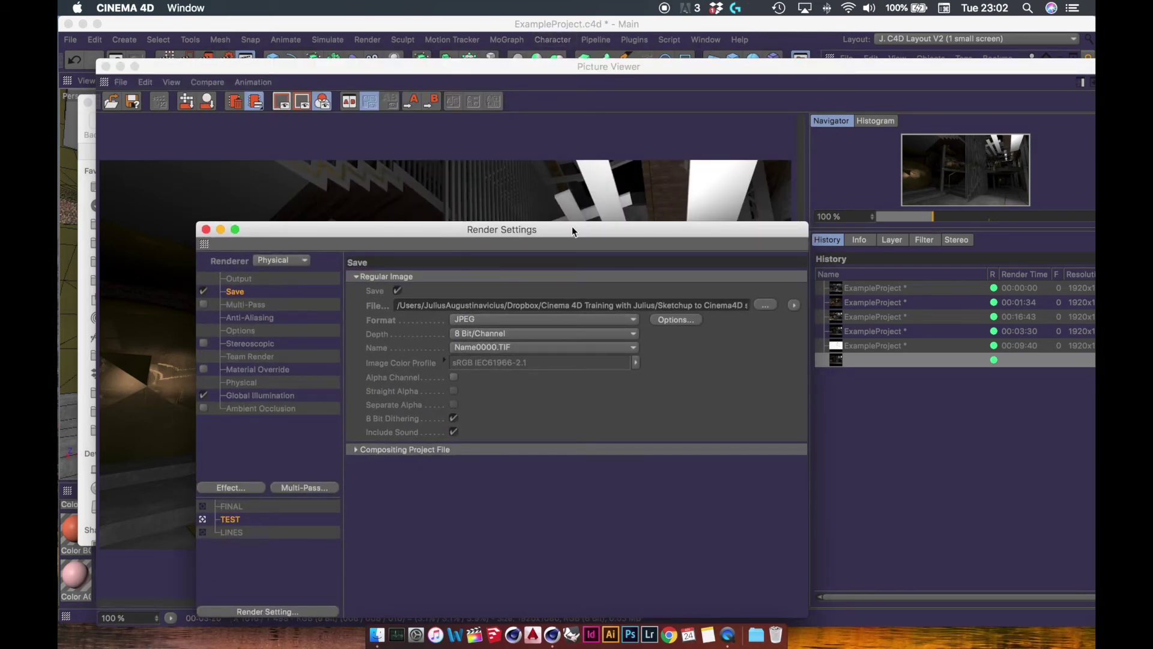
drag(572, 229, 597, 84)
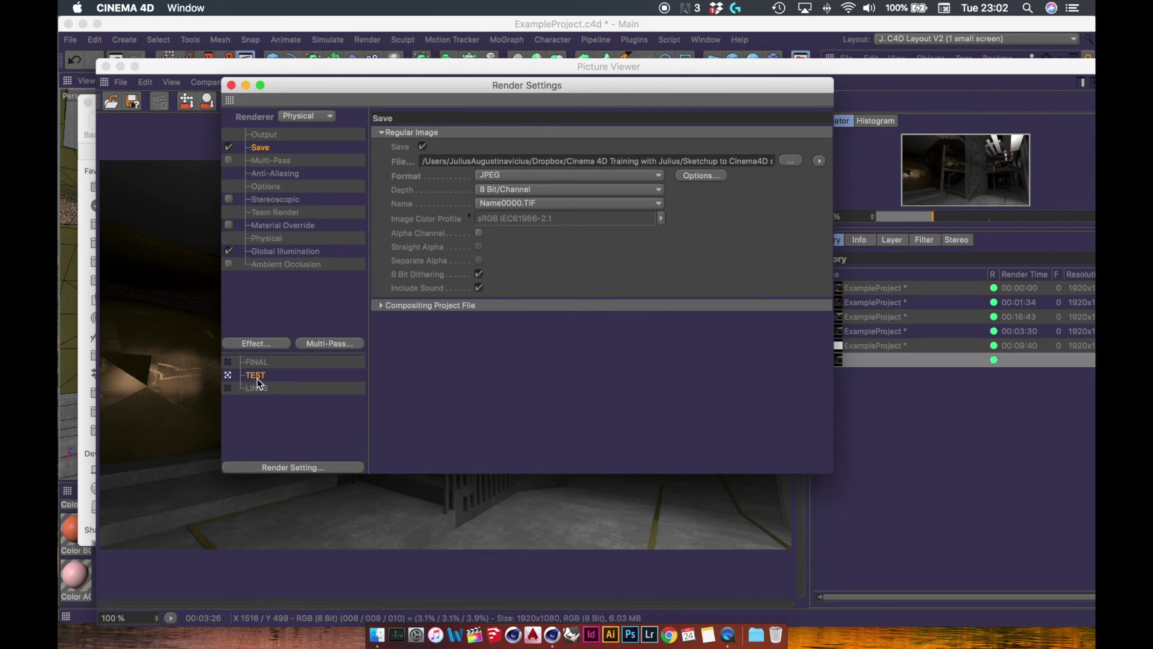
drag(955, 69, 877, 321)
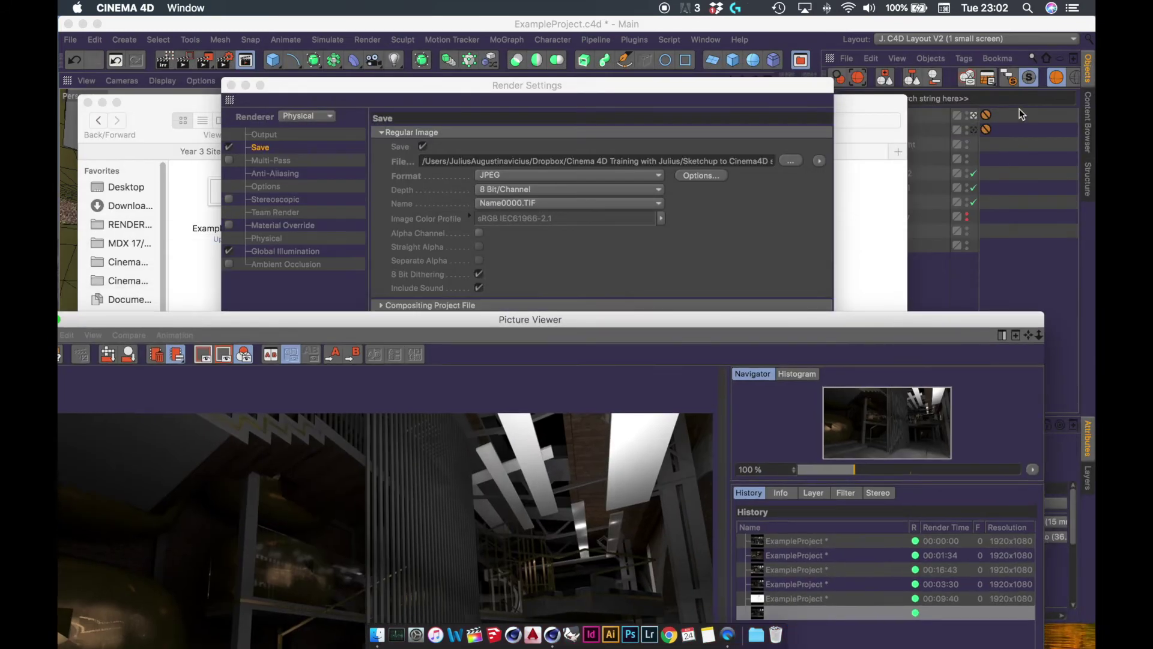
drag(715, 317, 817, 109)
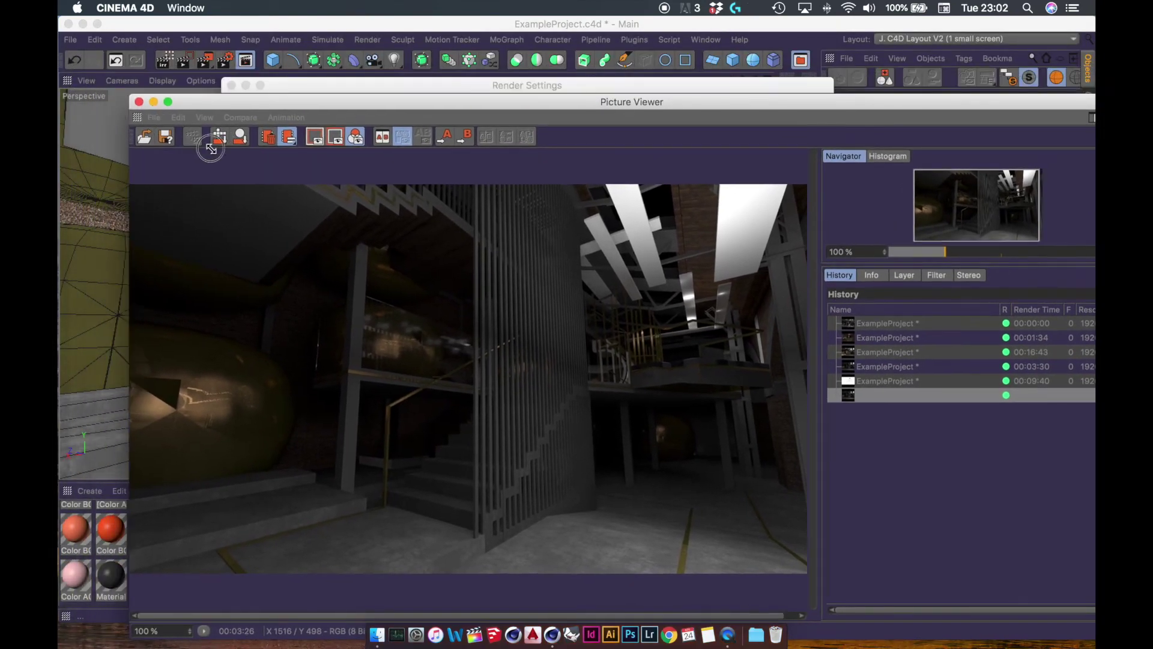
drag(210, 148, 231, 172)
drag(319, 182, 296, 164)
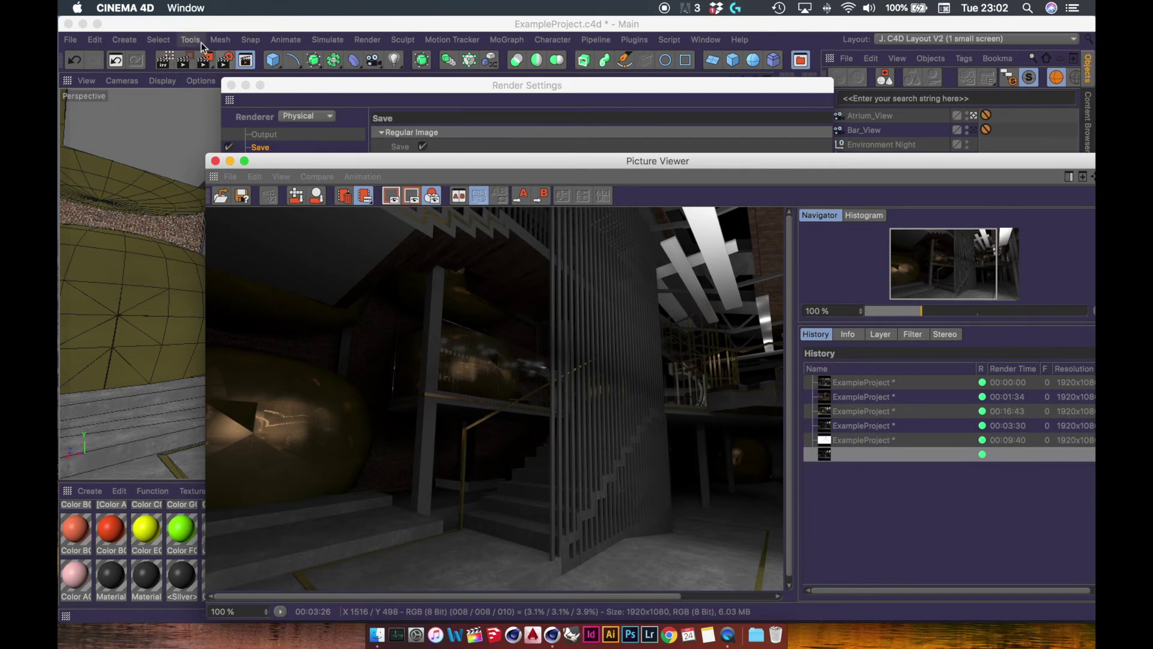
Open the Render Queue, enlarge its window, and delete the leftover Lesson4 file.c4d jobs
click(366, 40)
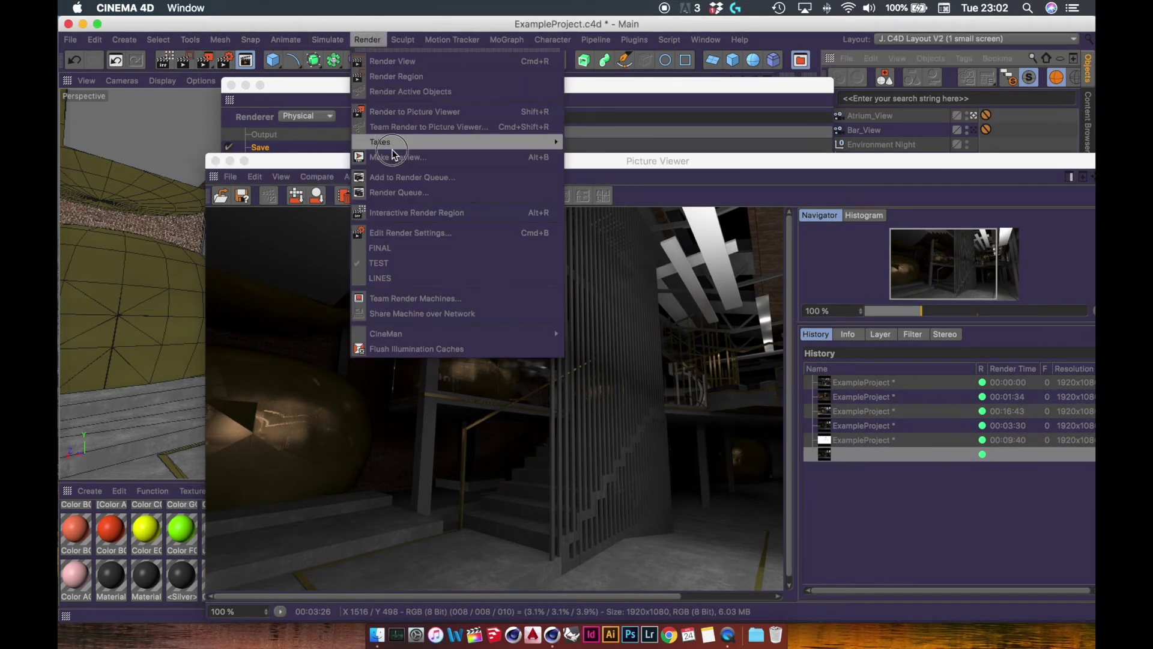
click(402, 180)
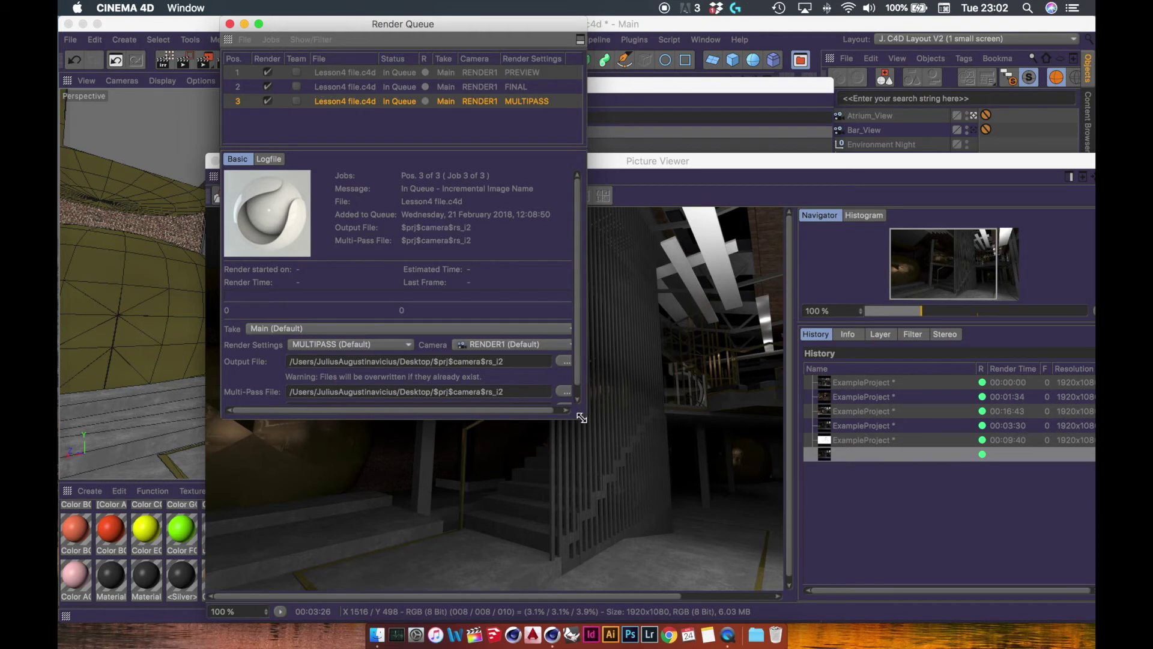
drag(584, 416, 658, 518)
drag(379, 128, 311, 60)
key(Delete)
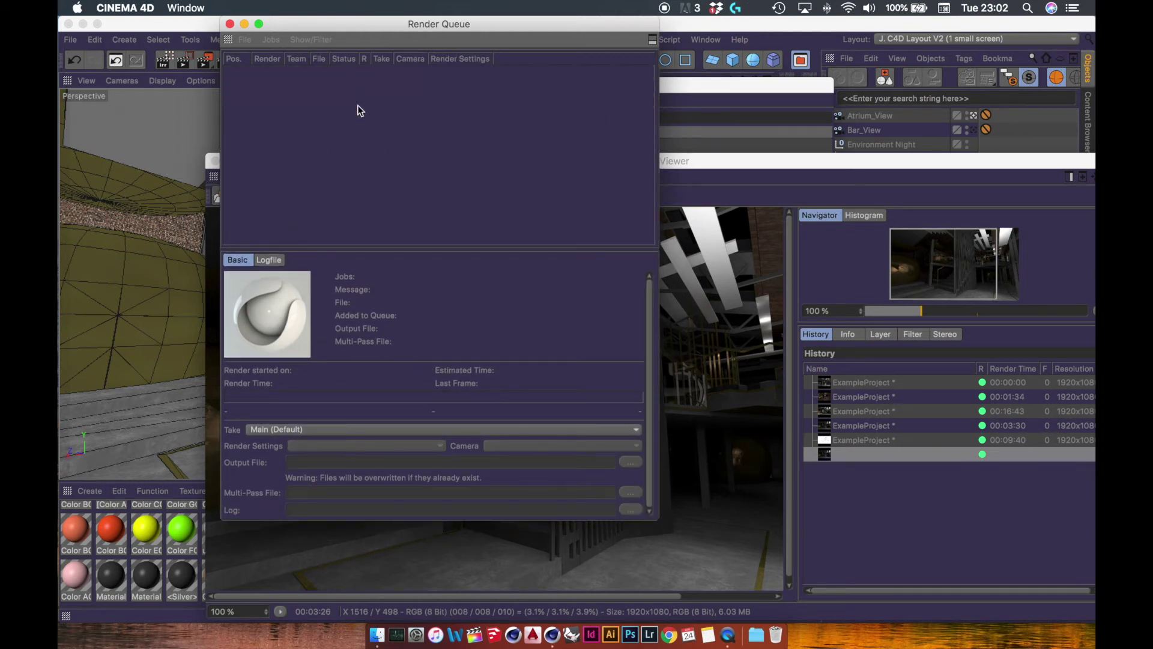
Add the project to the Render Queue, saving its changes, and duplicate the job to make five queue entries
drag(406, 26, 381, 108)
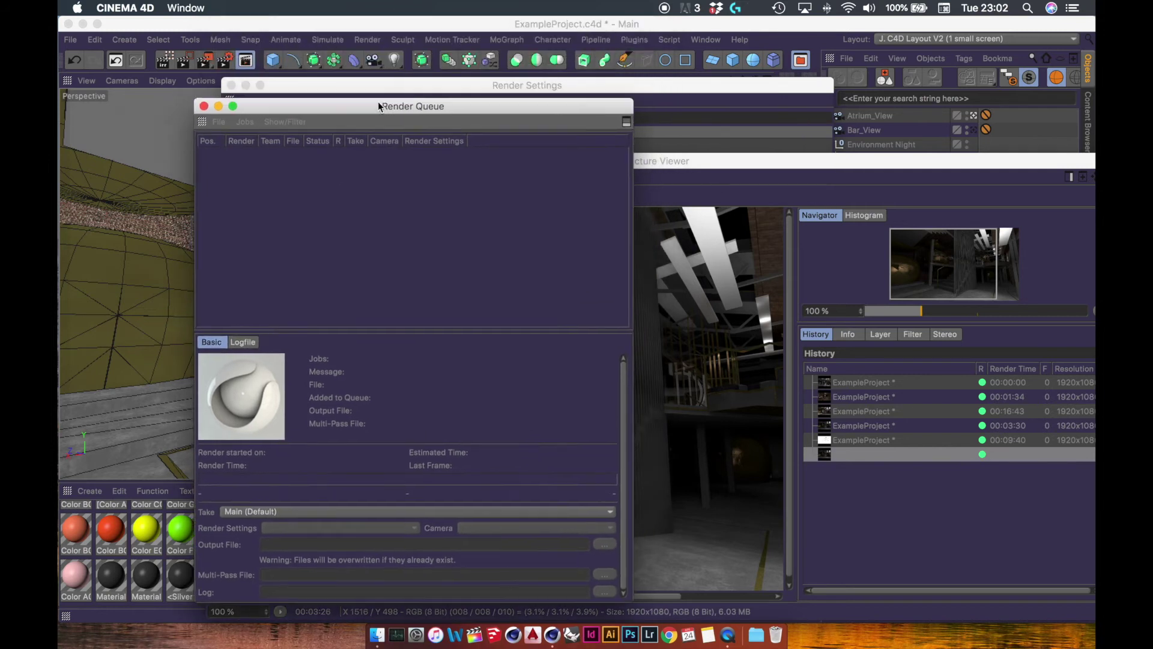
click(377, 40)
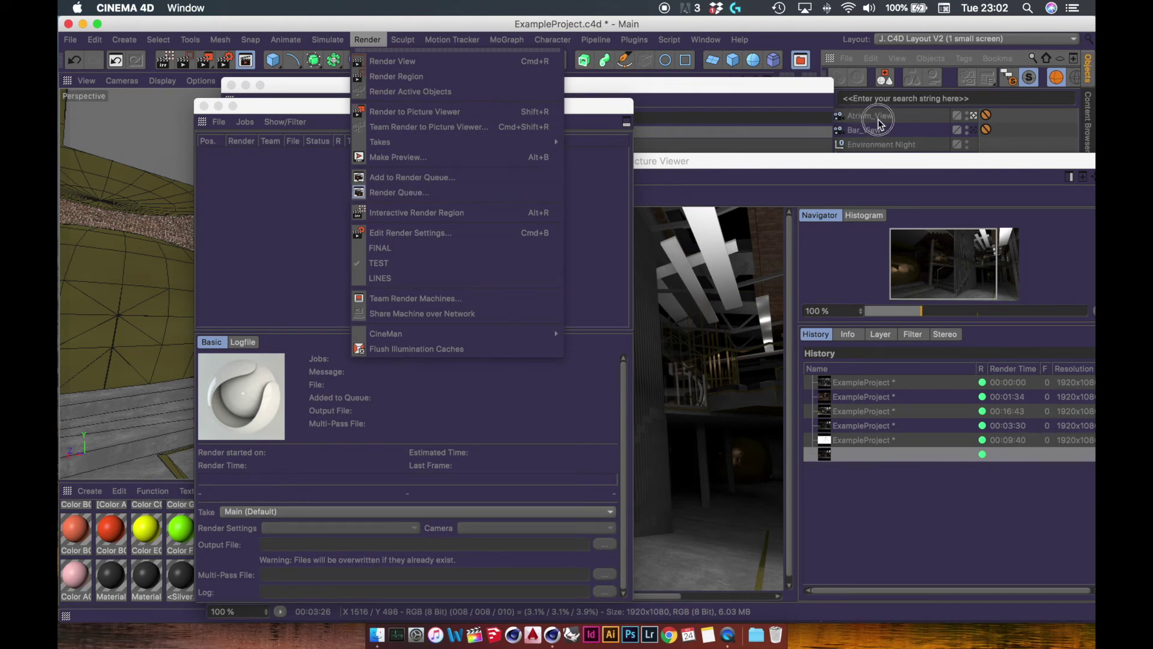
click(405, 177)
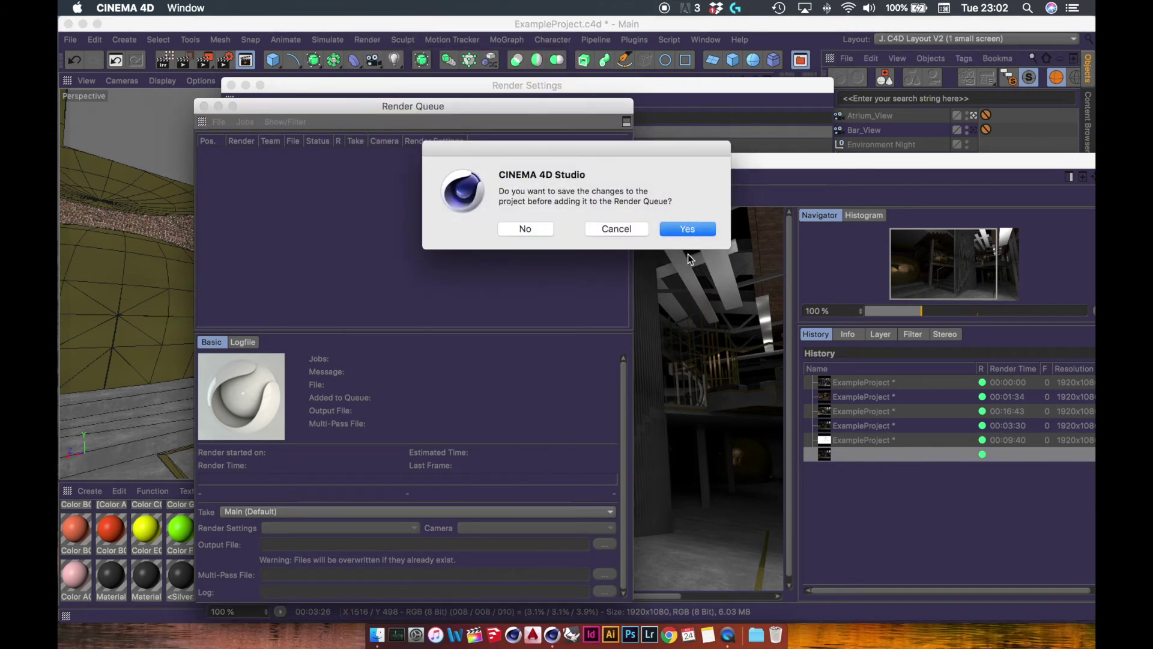
click(685, 229)
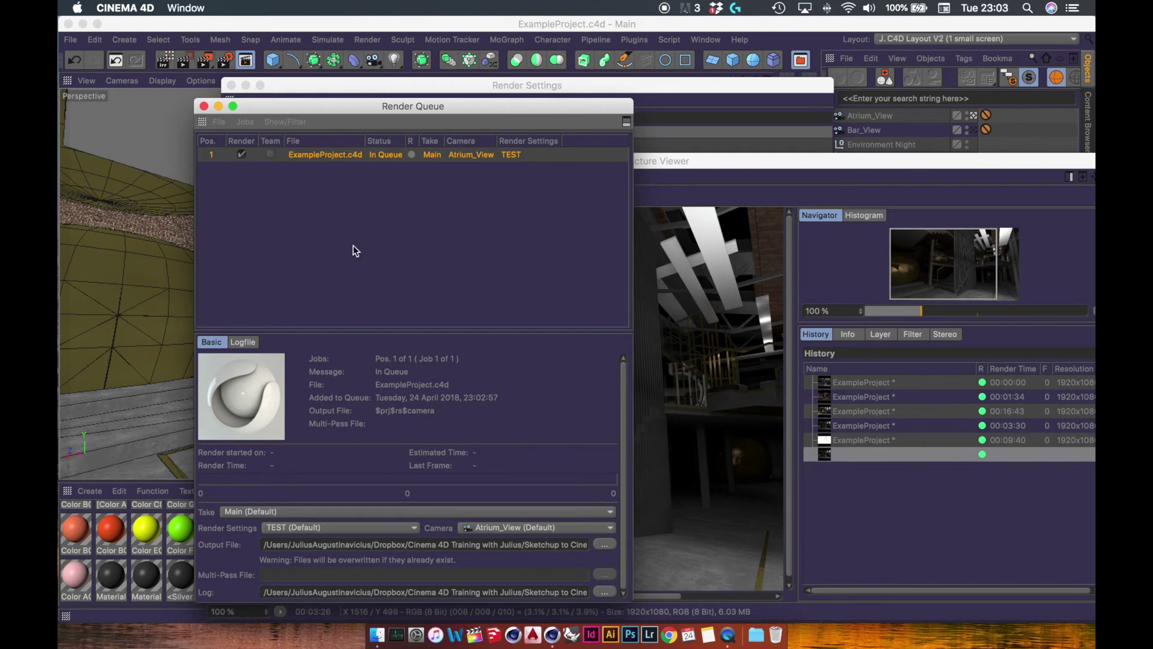
drag(358, 115, 389, 67)
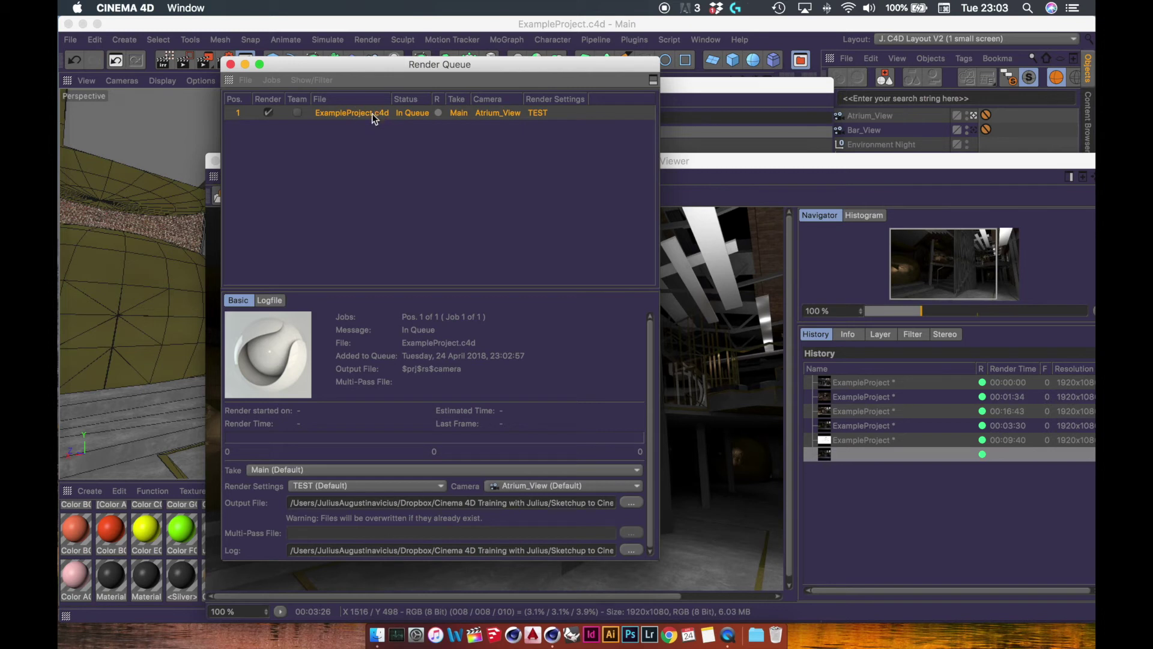
ctrl+drag(367, 113, 423, 148)
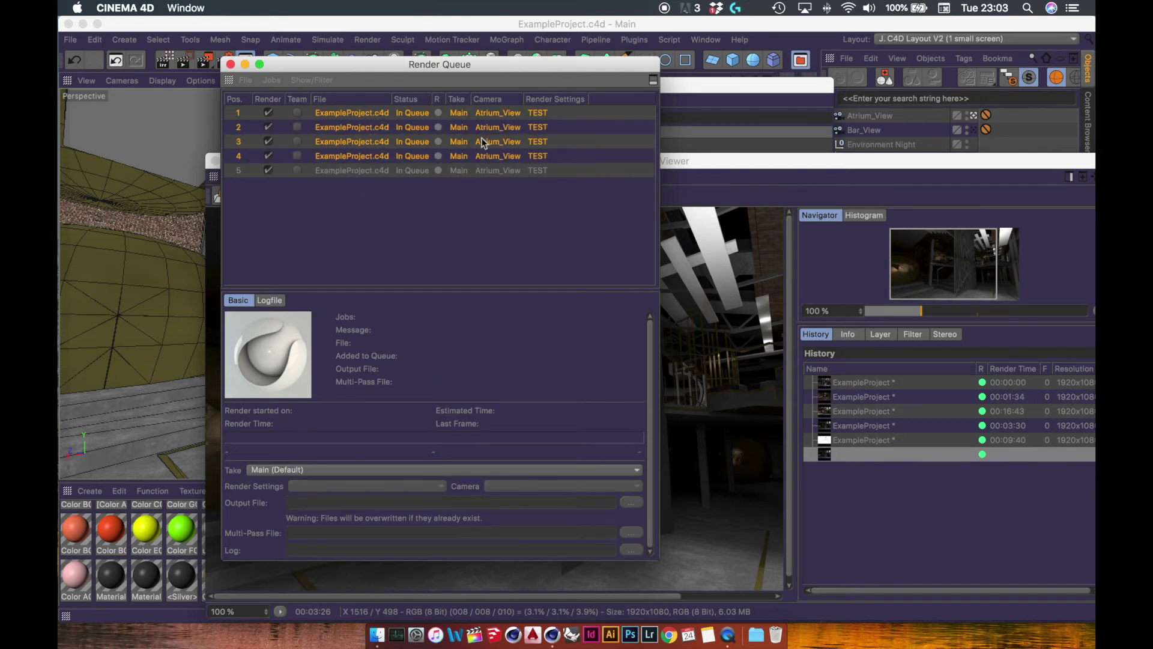
Set the camera of the second and fourth Render Queue jobs to Bar_View, and delete the fifth job
click(396, 113)
click(408, 127)
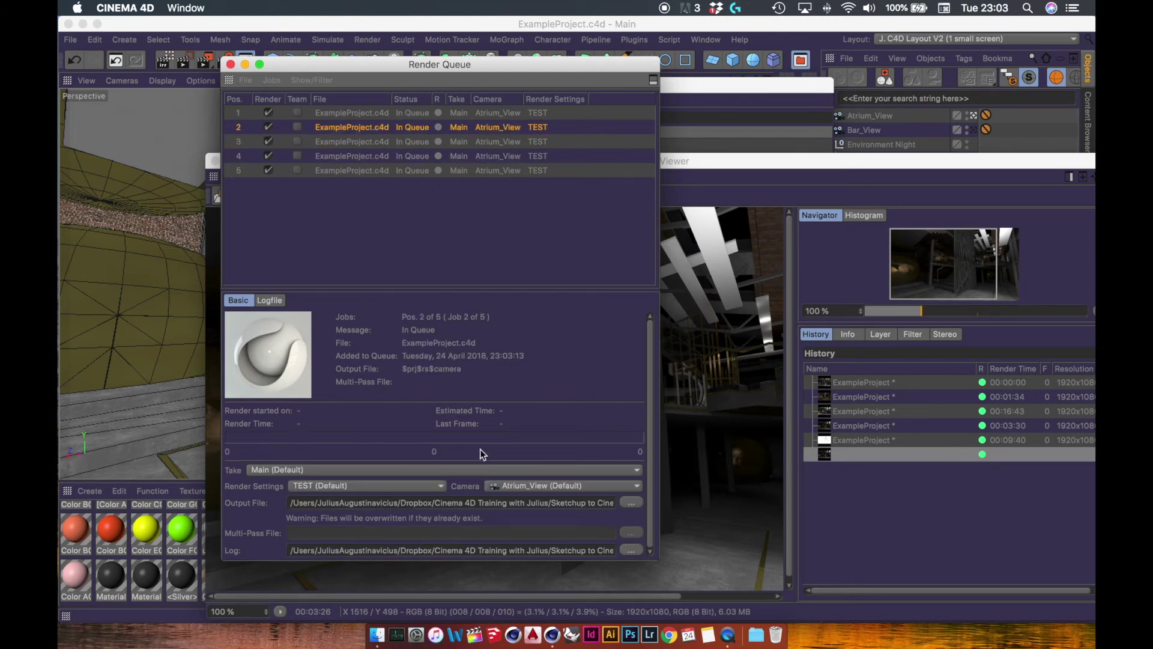
click(516, 486)
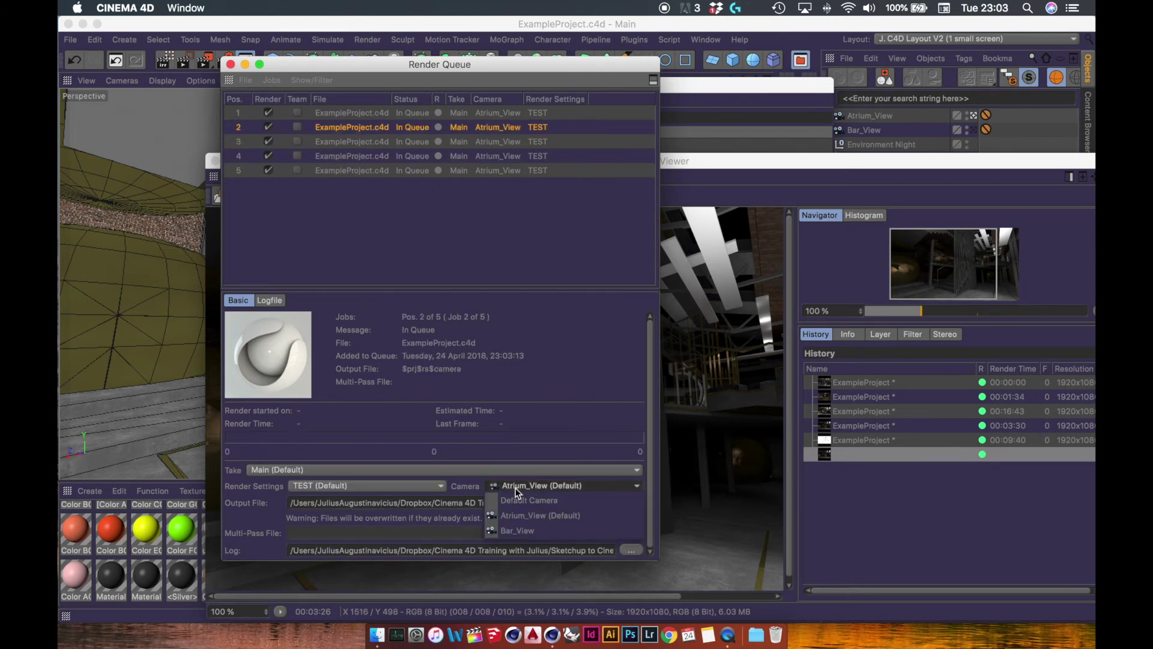
click(530, 530)
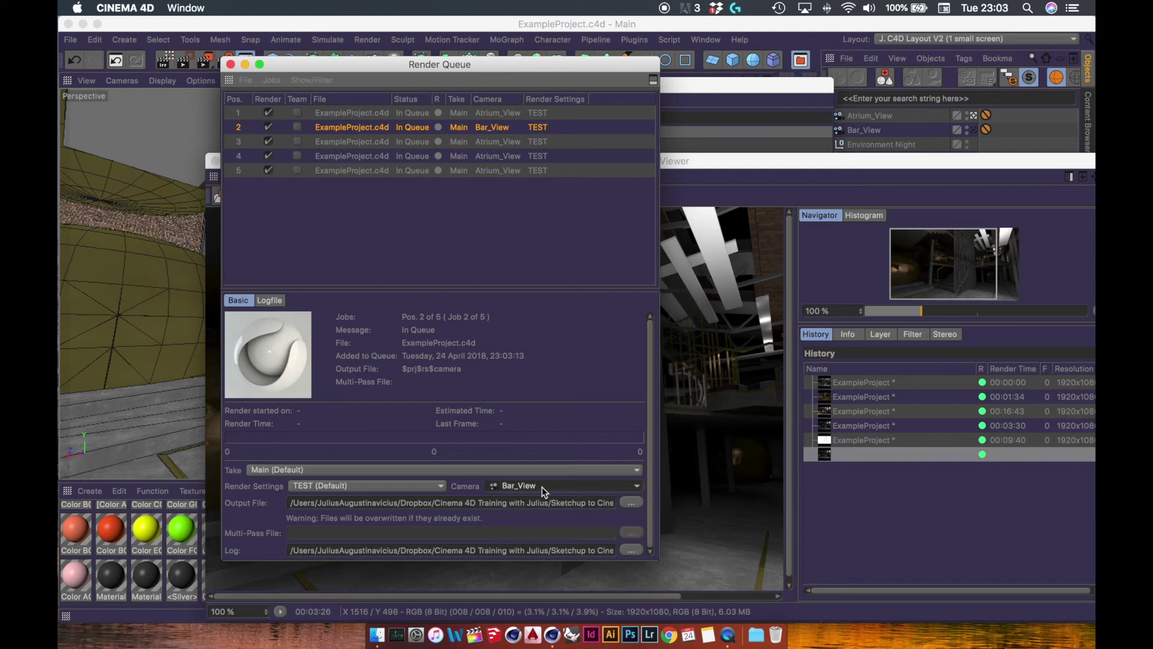
click(491, 142)
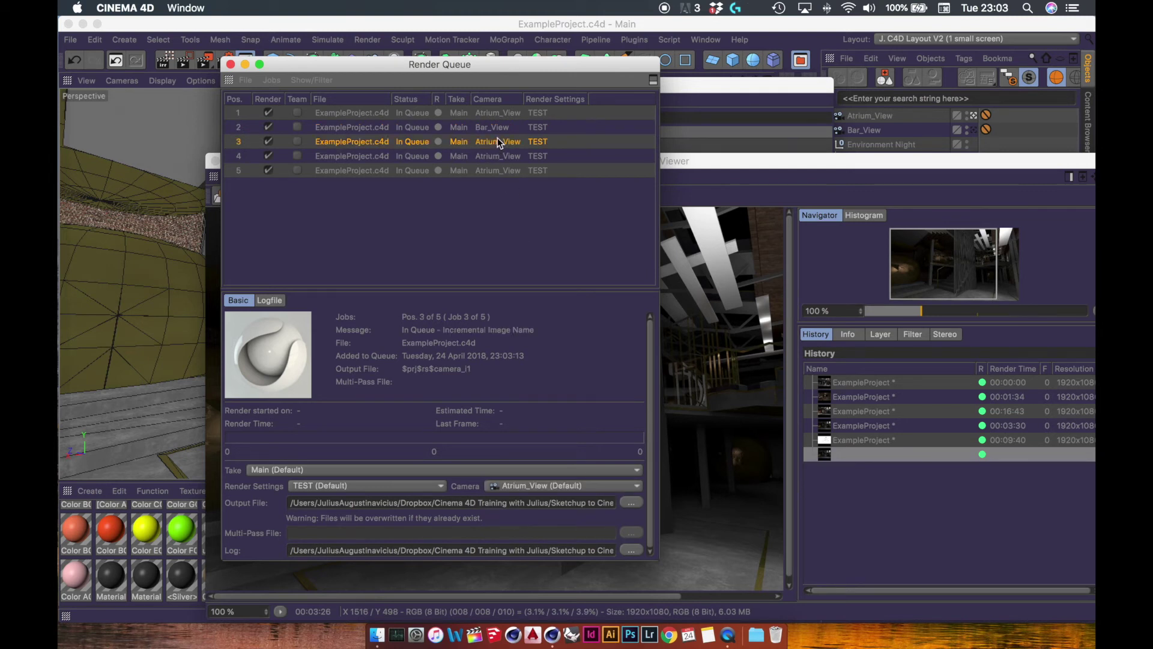
click(492, 156)
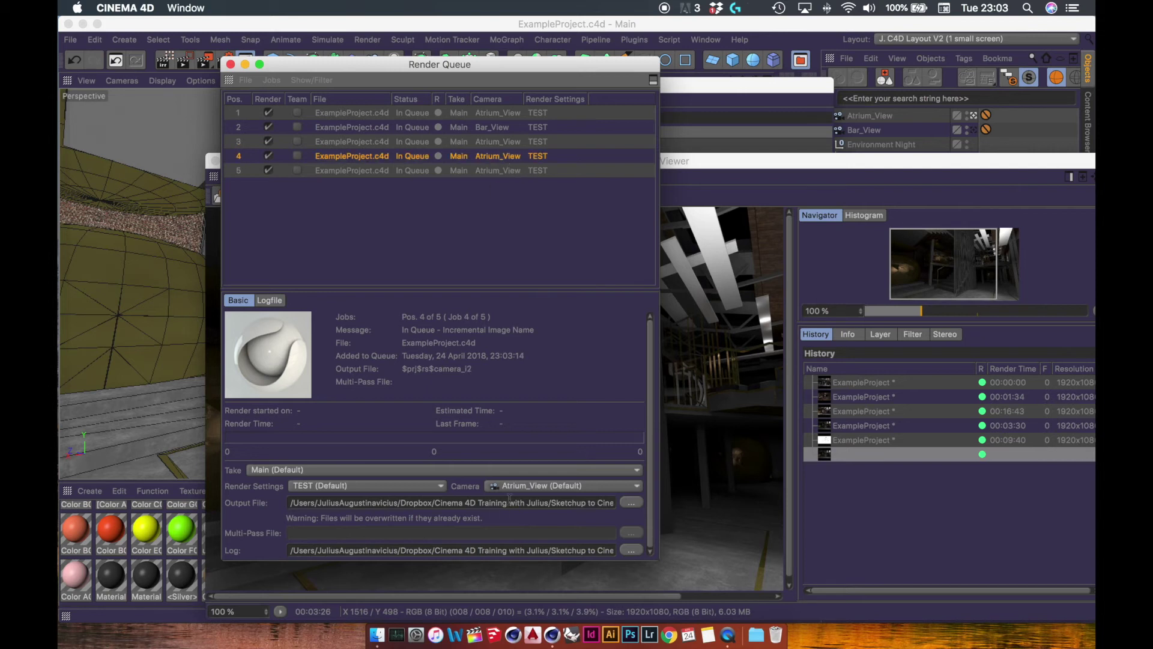
click(511, 487)
click(521, 528)
click(490, 172)
key(Delete)
Assign the FINAL render settings to the third and fourth Render Queue jobs
click(488, 143)
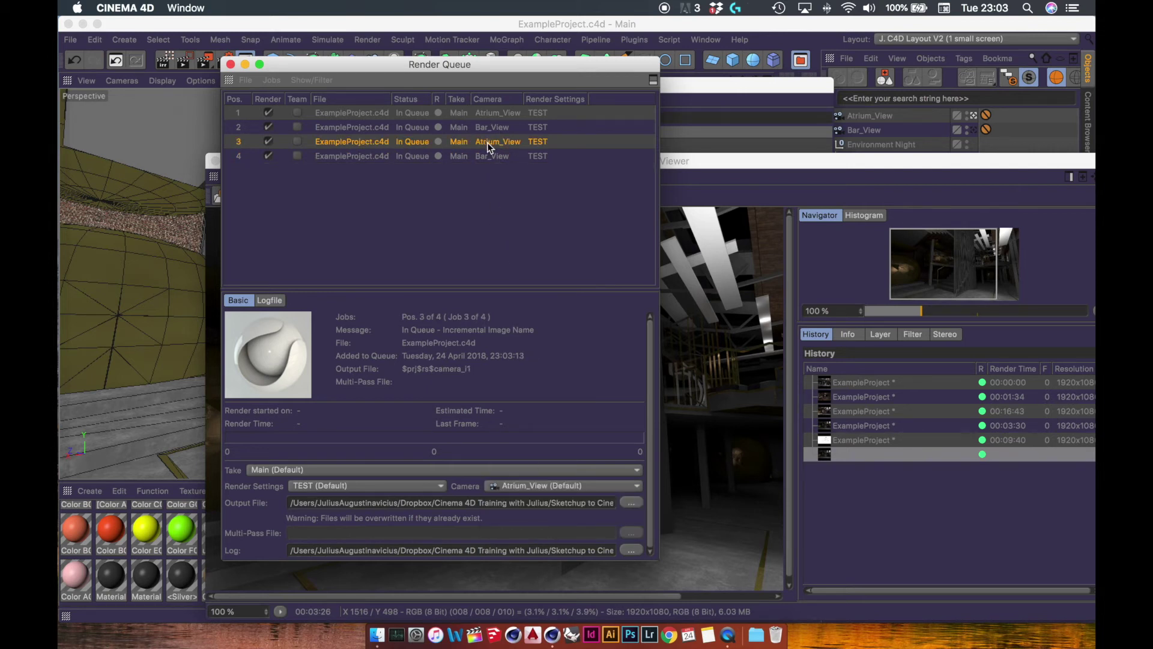
click(320, 484)
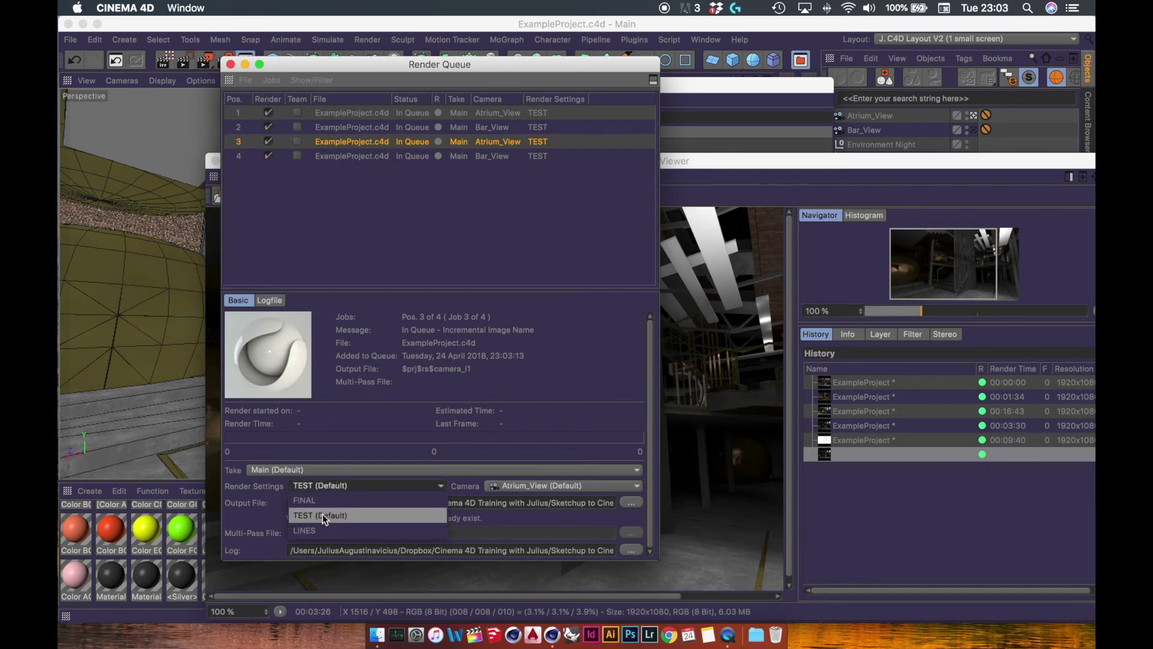
click(325, 509)
click(466, 157)
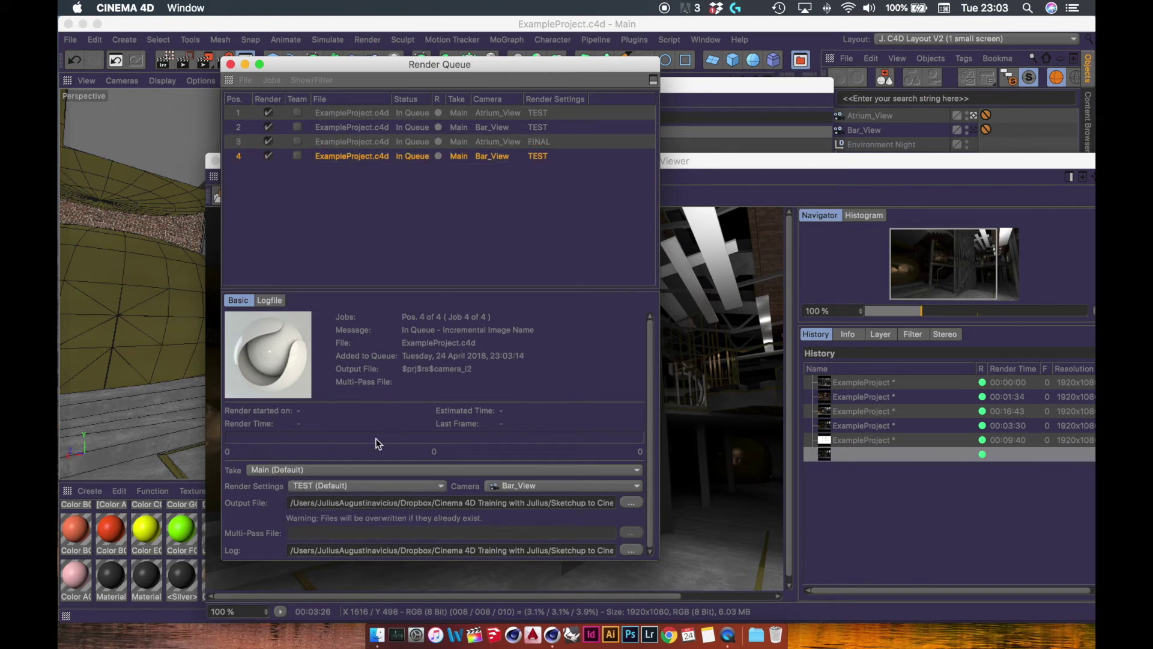
click(317, 487)
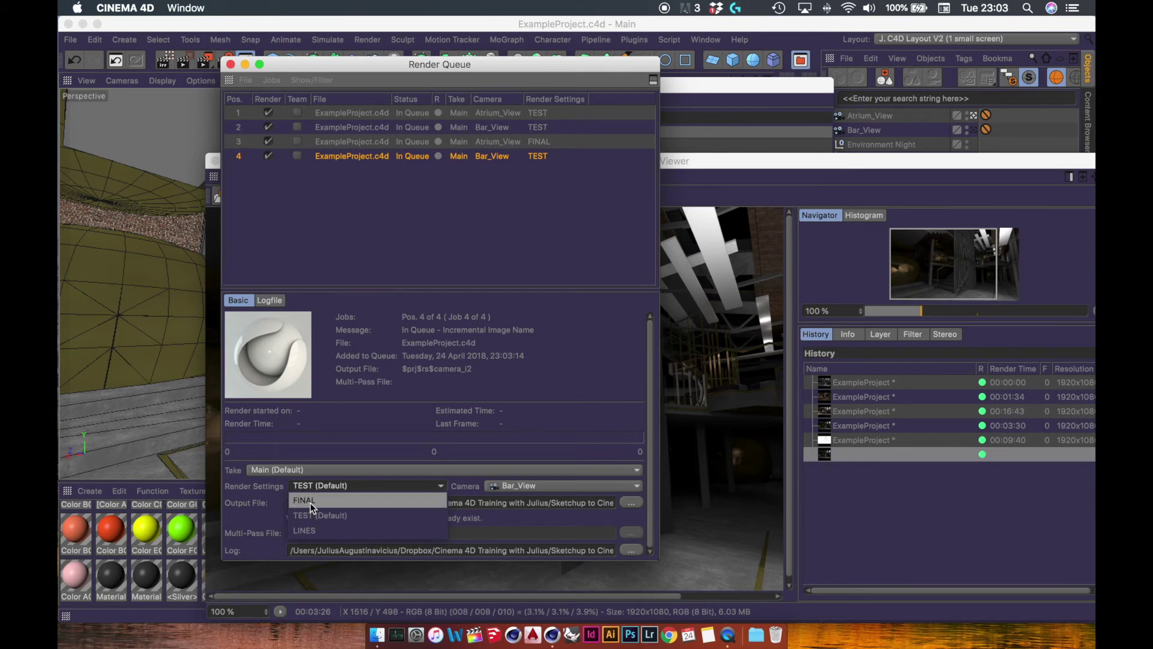
click(310, 502)
Start rendering the queued jobs, and stop the batch render again
click(270, 80)
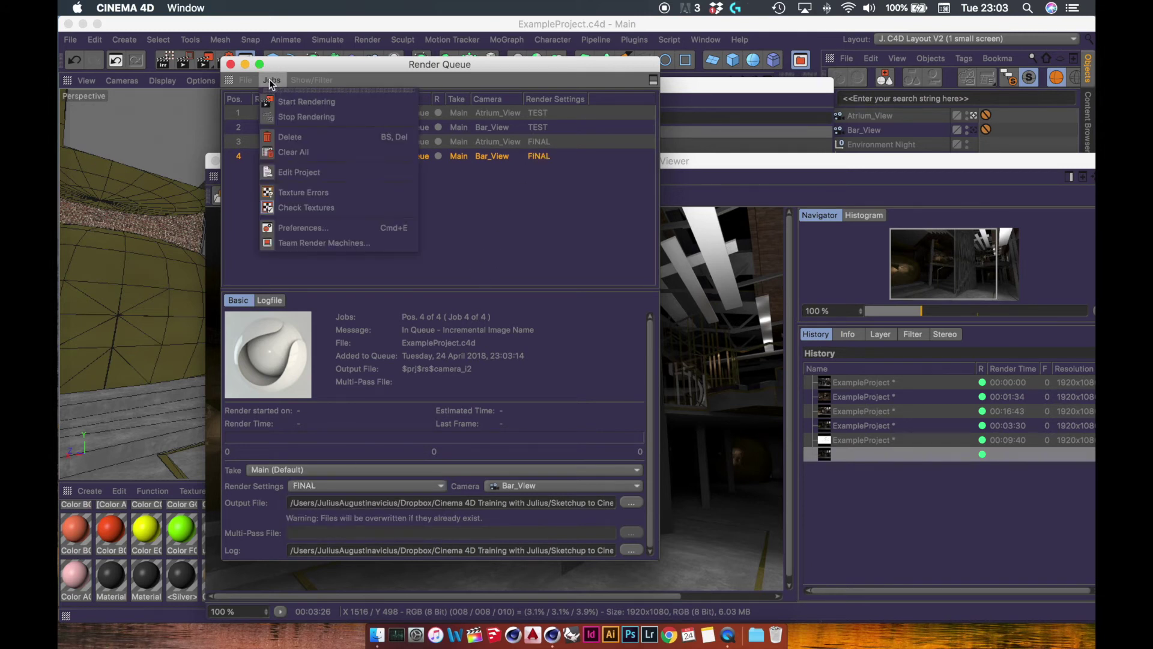
click(296, 101)
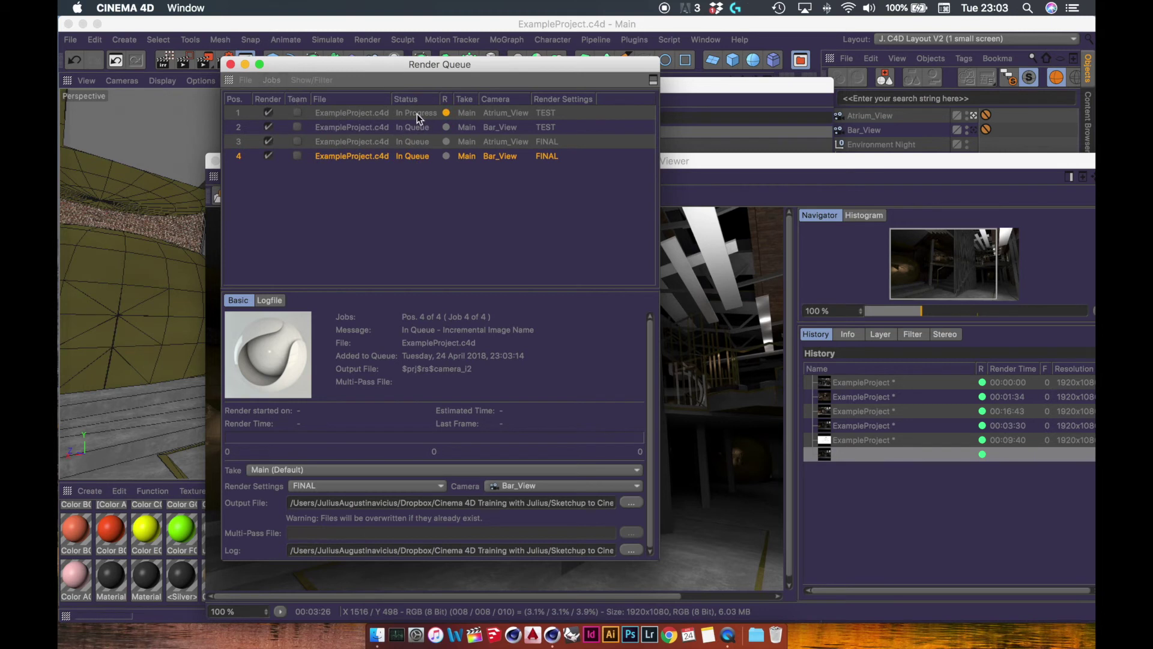
drag(417, 114, 414, 165)
drag(546, 70, 502, 60)
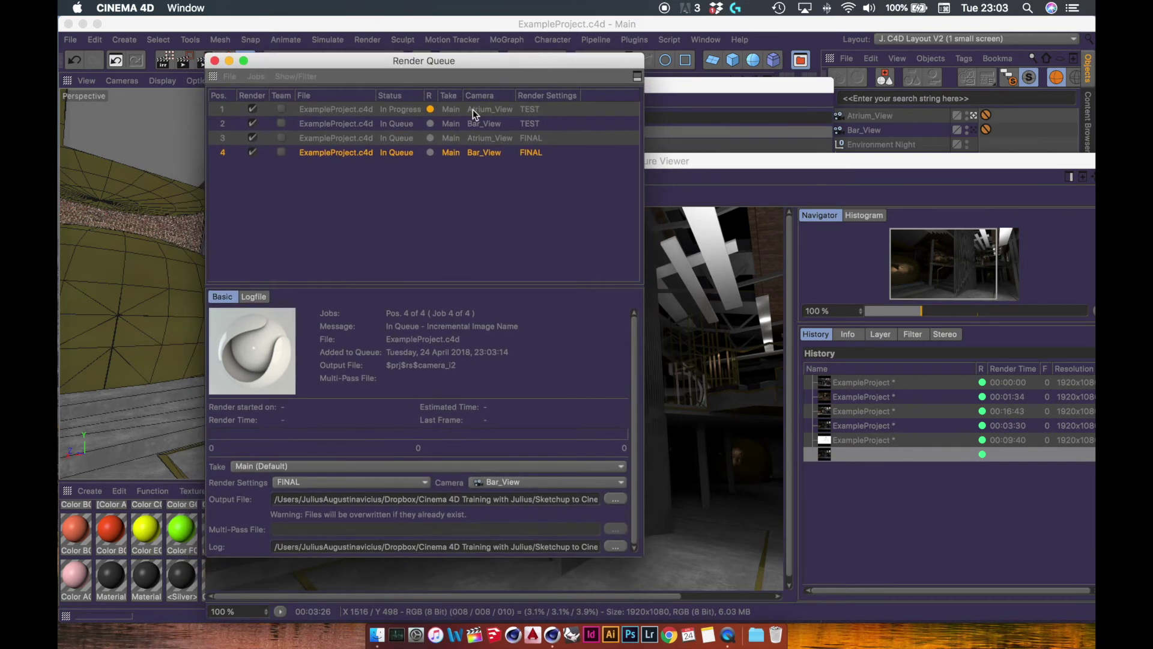
click(250, 75)
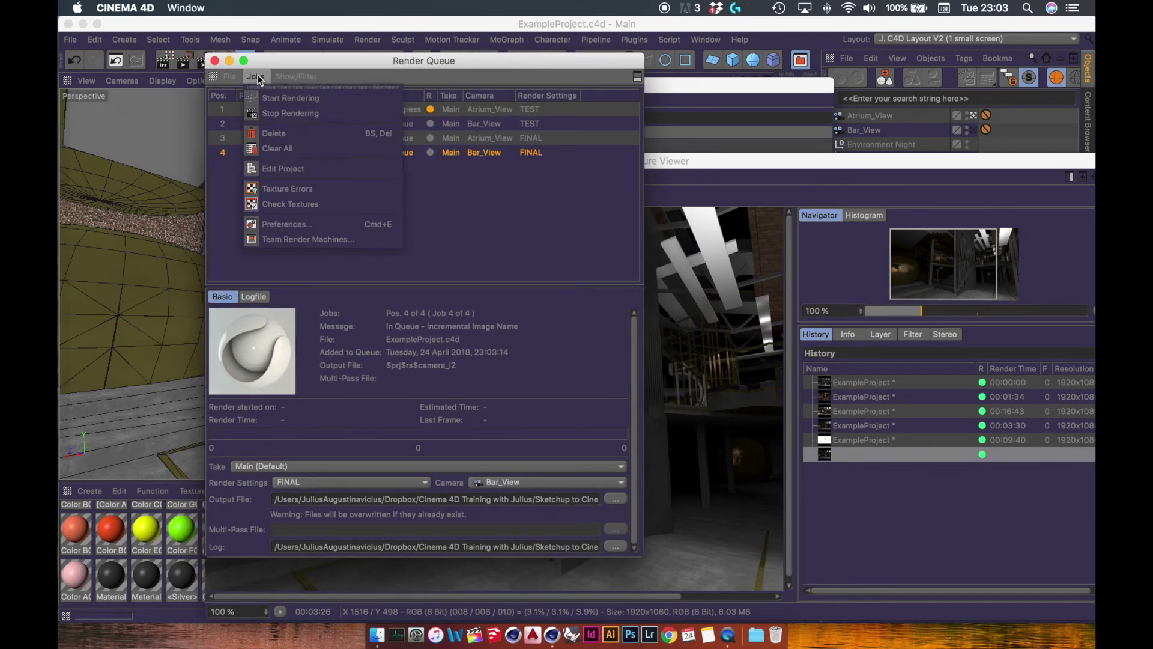
click(277, 113)
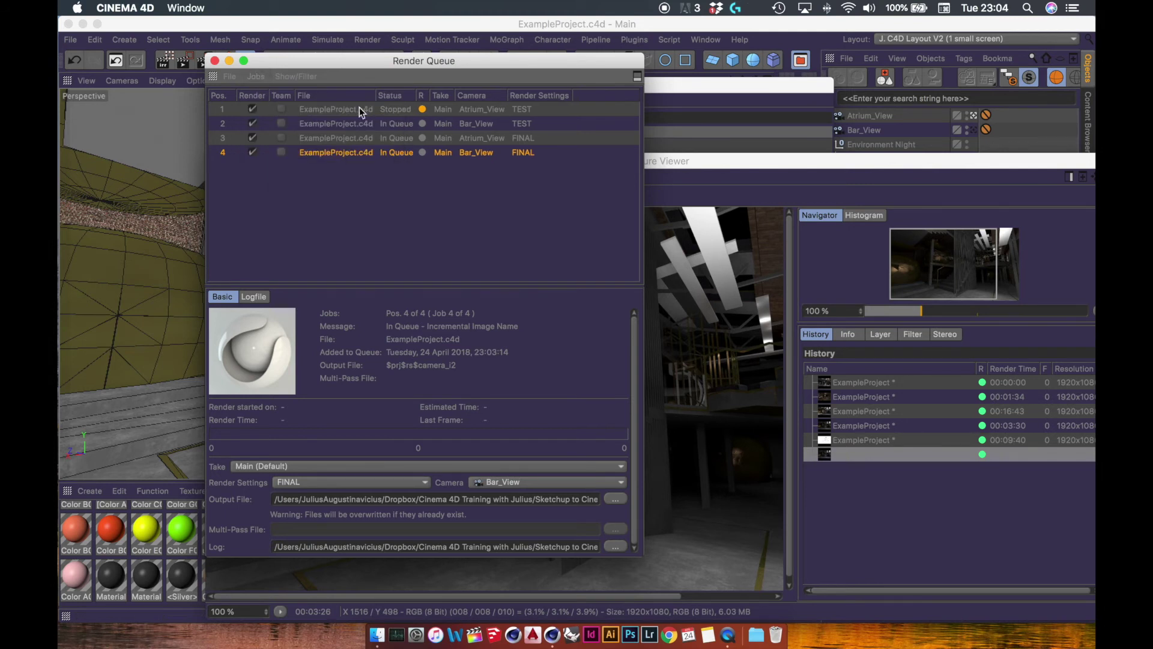
Check the name tokens at the end of the regular image save path in Render Settings, and bring the Render Queue back to the front
key(super+b)
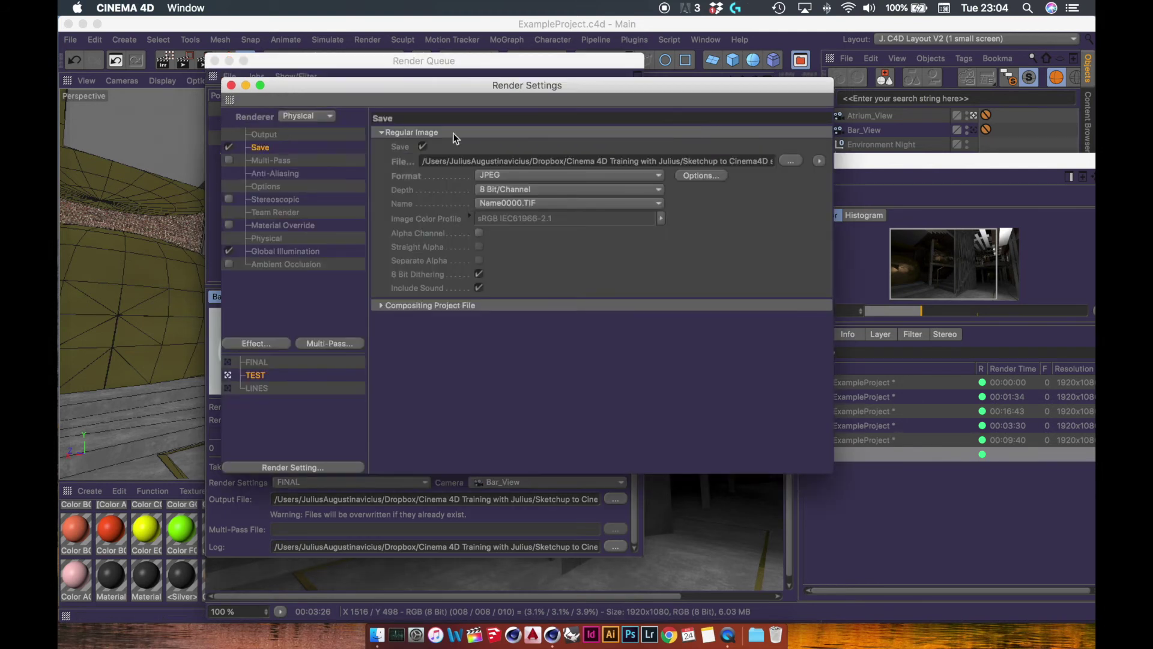
click(646, 155)
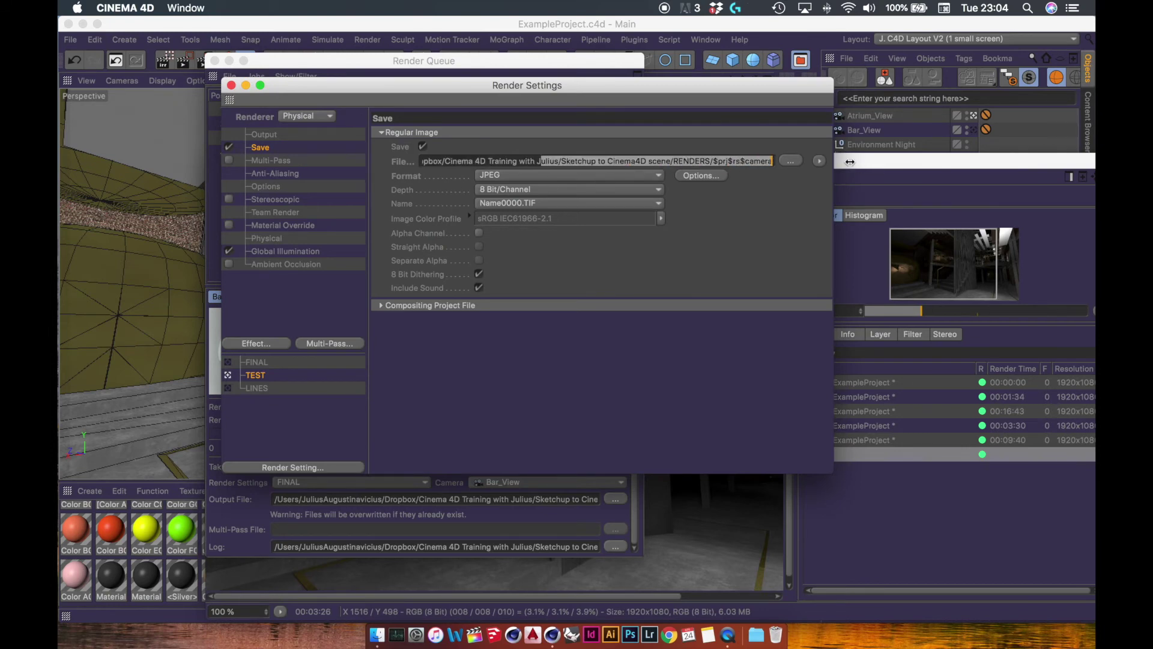
drag(715, 161, 849, 161)
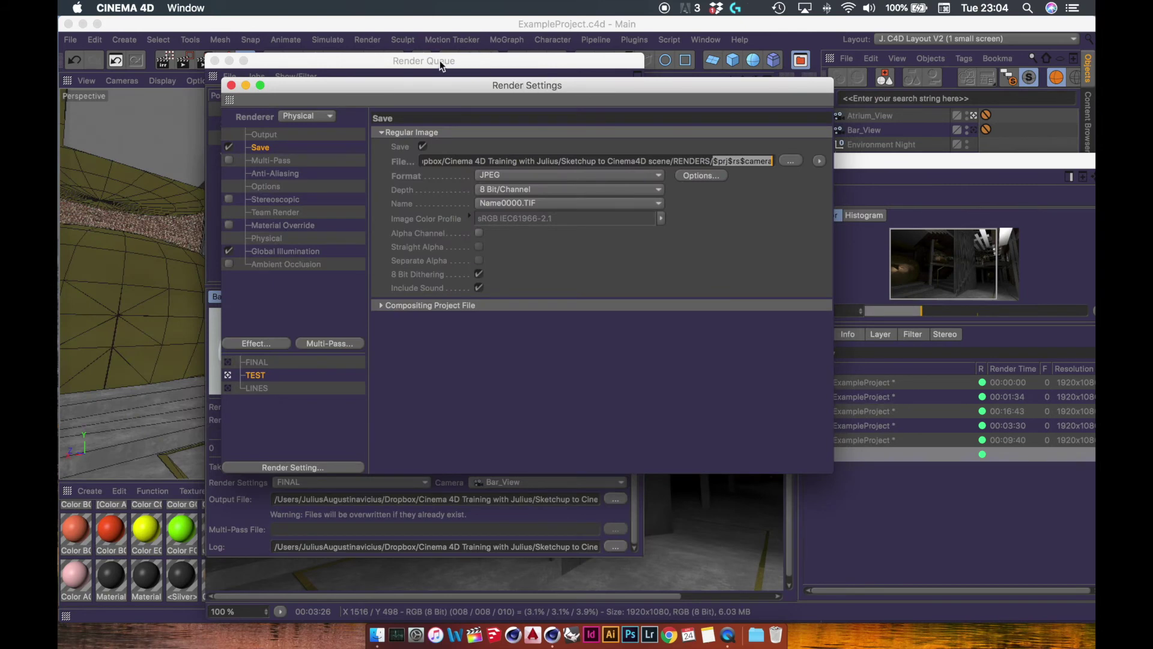
drag(440, 61, 545, 62)
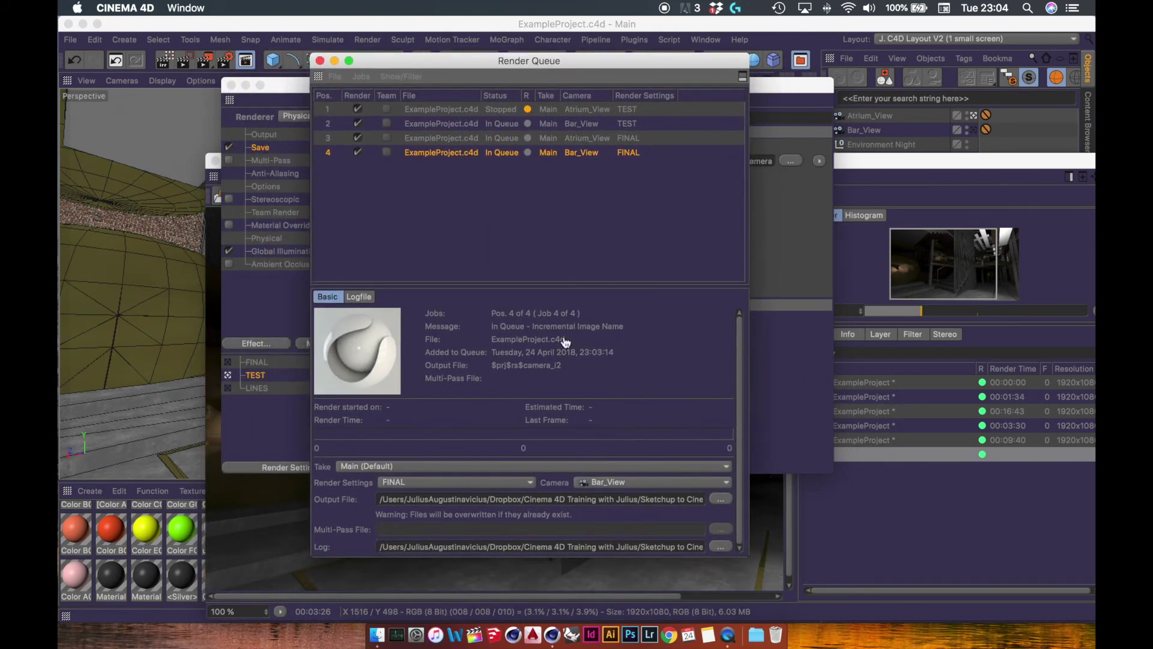
Switch to Finder to check the saved images in the RENDERS folder, and move its window down to uncover the Render Queue
key(super+Tab)
drag(504, 335, 416, 303)
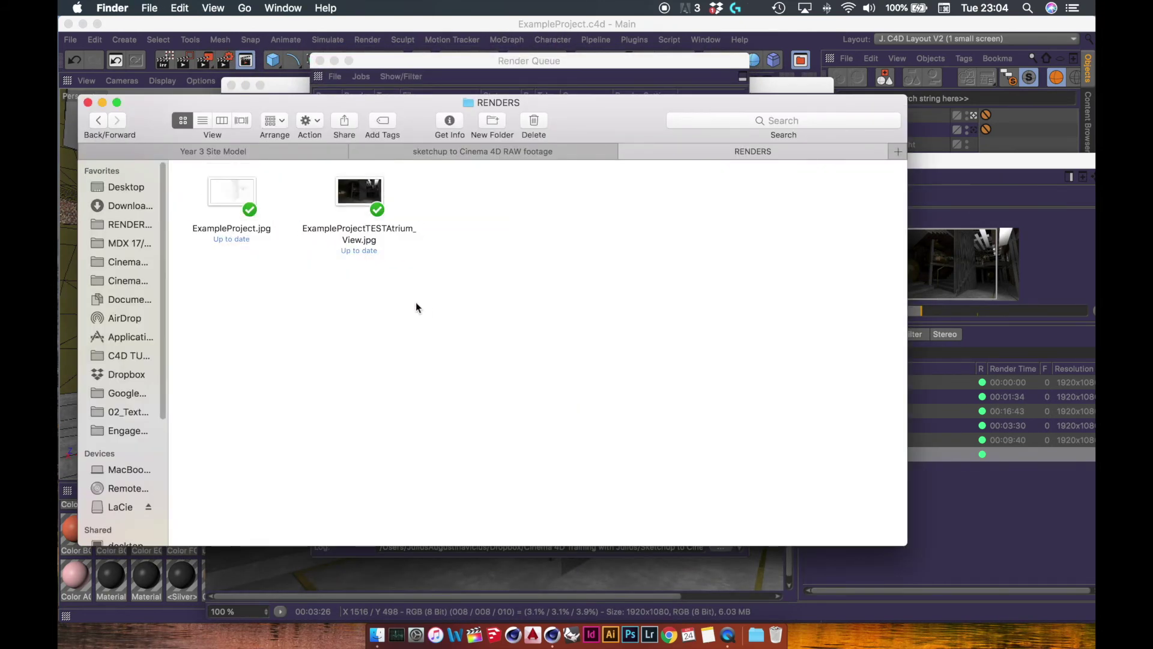
drag(517, 309, 189, 161)
click(348, 324)
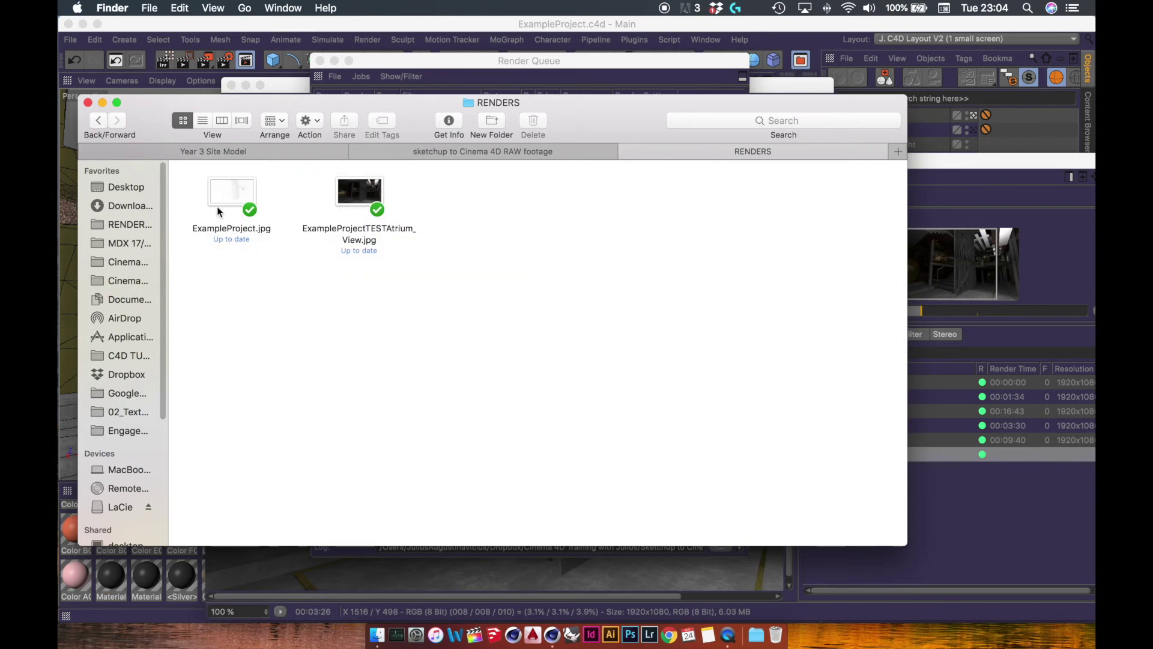
drag(124, 109, 226, 340)
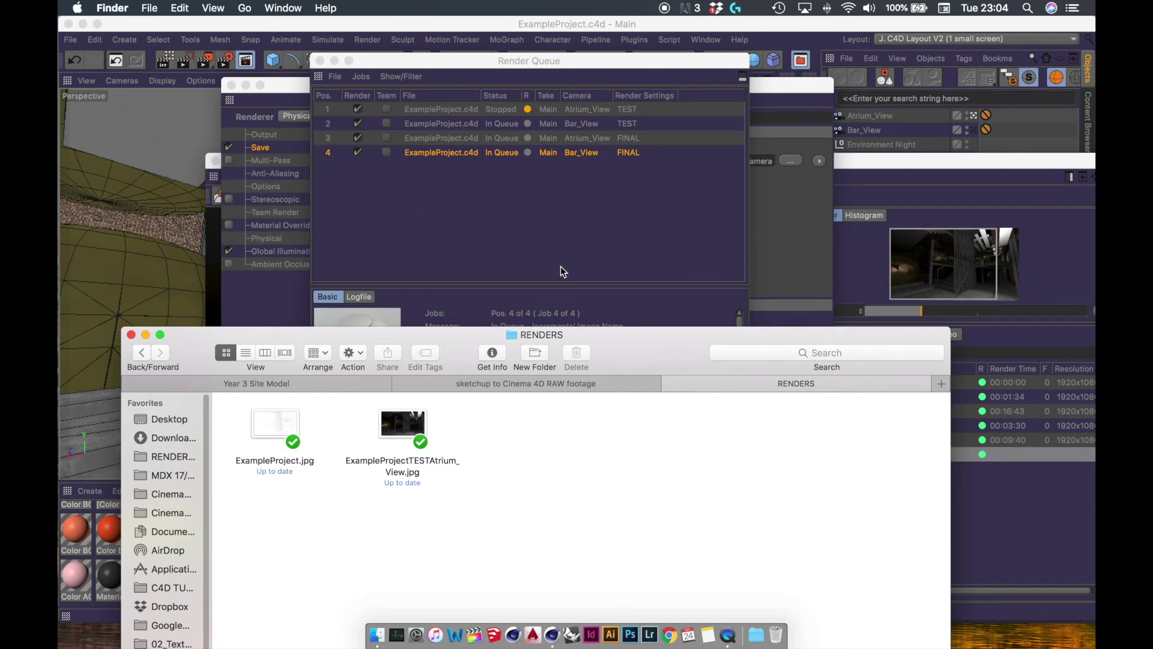
Switch back to CINEMA 4D, and close the Render Queue and Render Settings windows
click(572, 226)
key(super+w)
click(728, 252)
key(super+w)
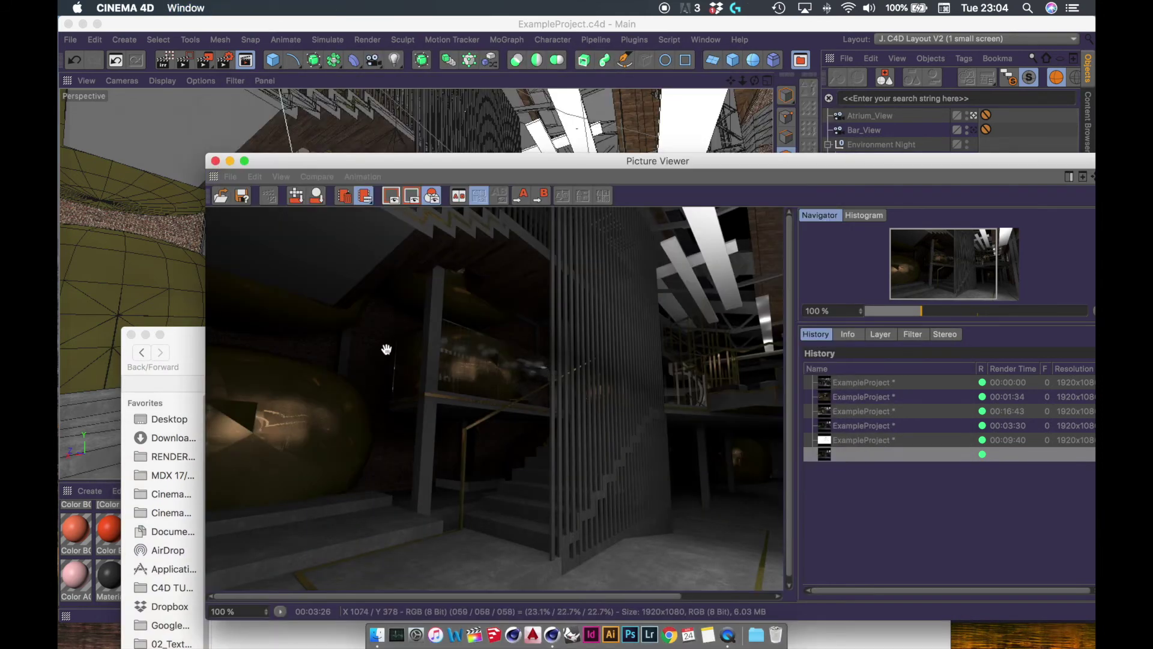
Move the Picture Viewer up and look through the renders in its history, ending on the bar render
drag(509, 164, 433, 52)
click(775, 271)
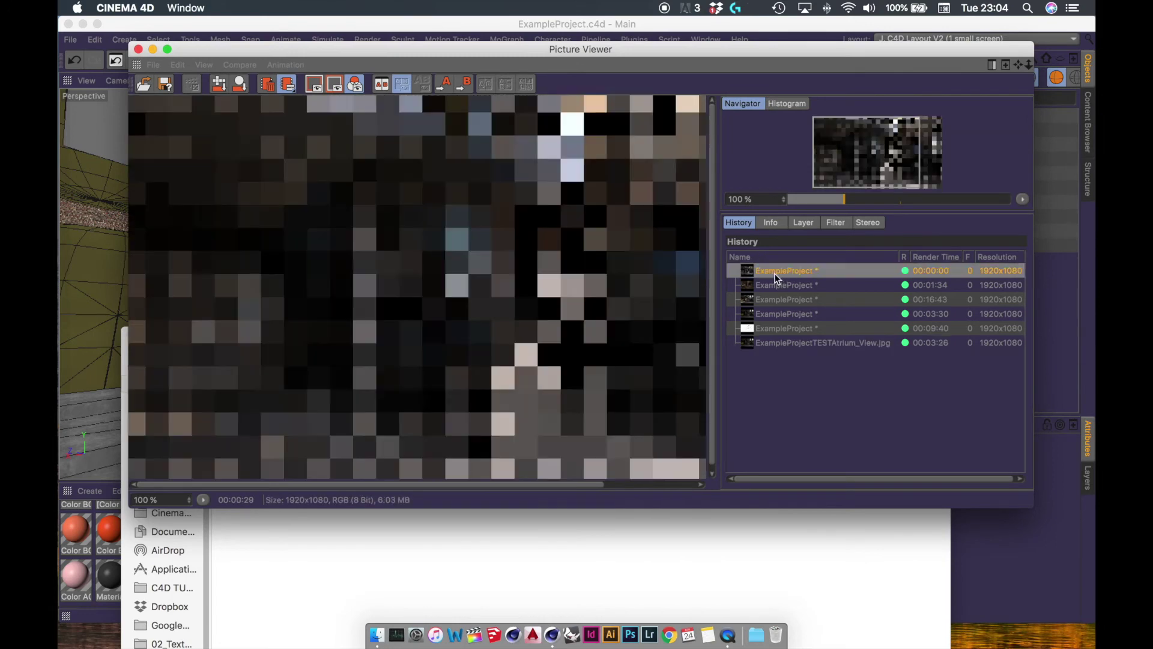
click(777, 286)
click(781, 312)
click(785, 344)
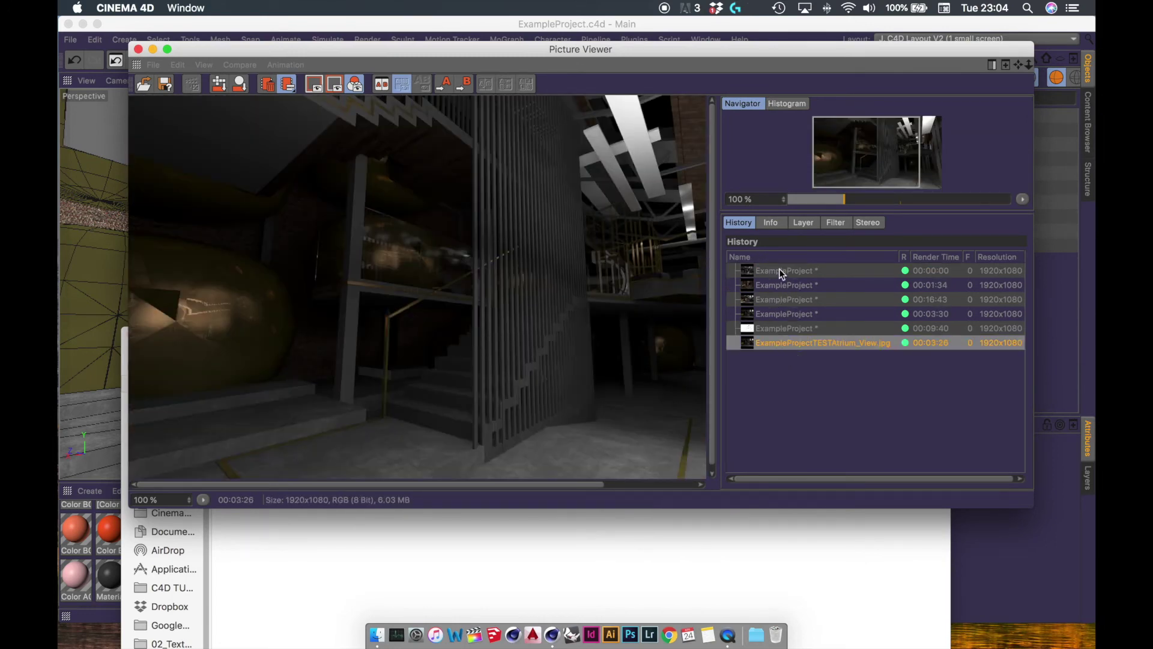
click(779, 269)
click(777, 283)
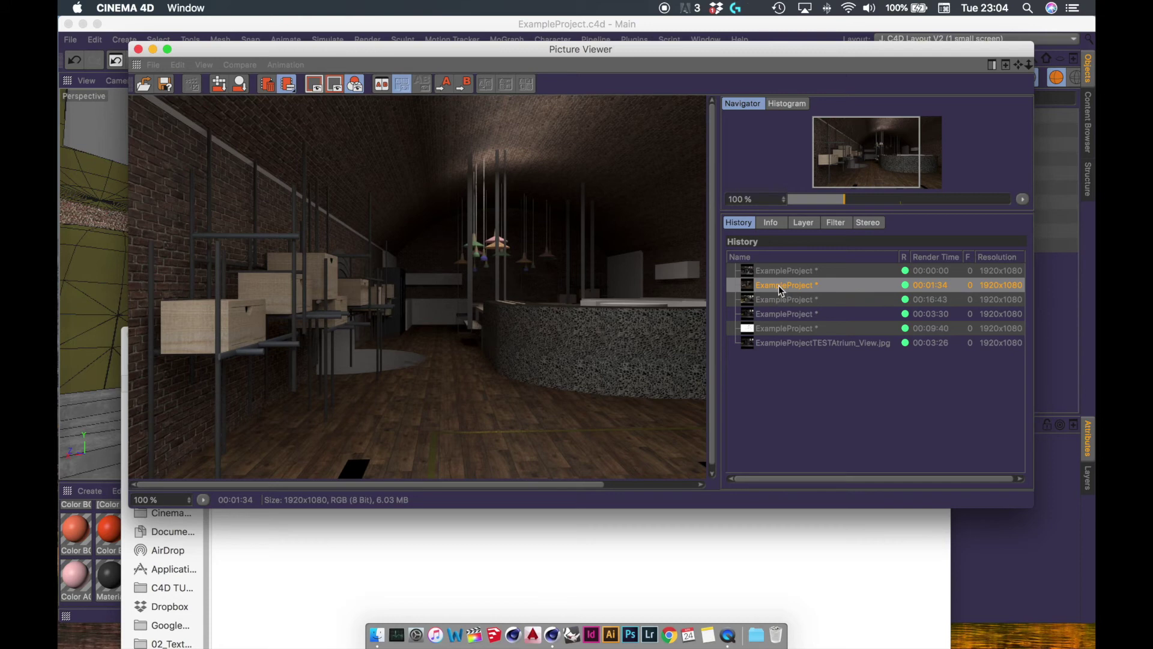
right_click(777, 285)
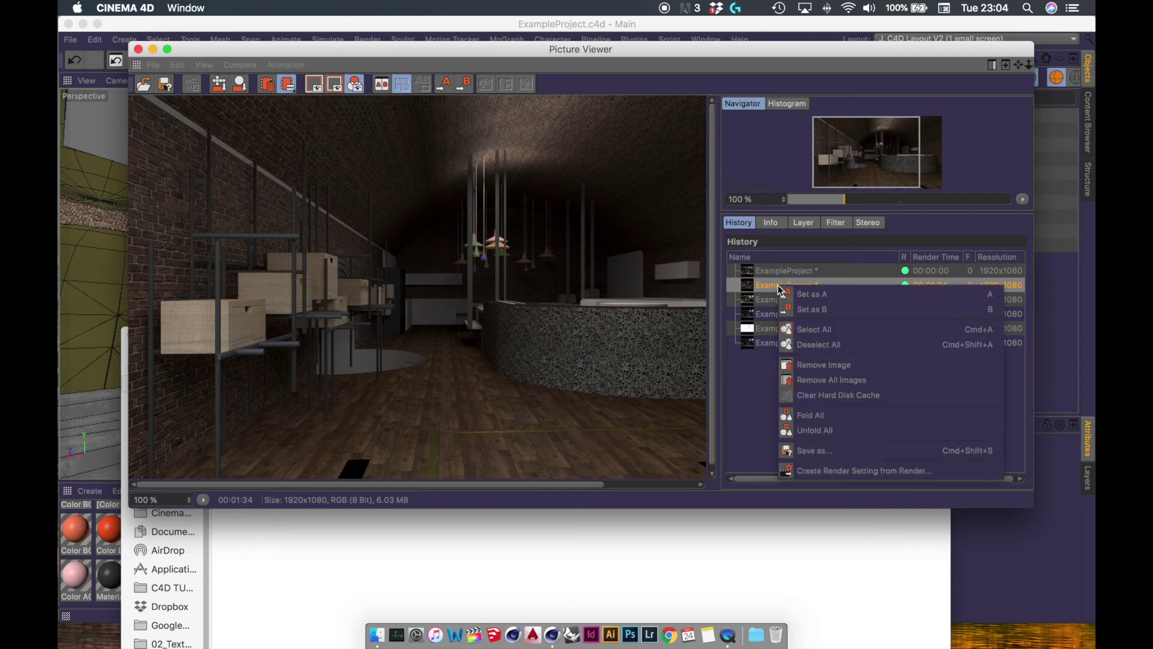
click(807, 451)
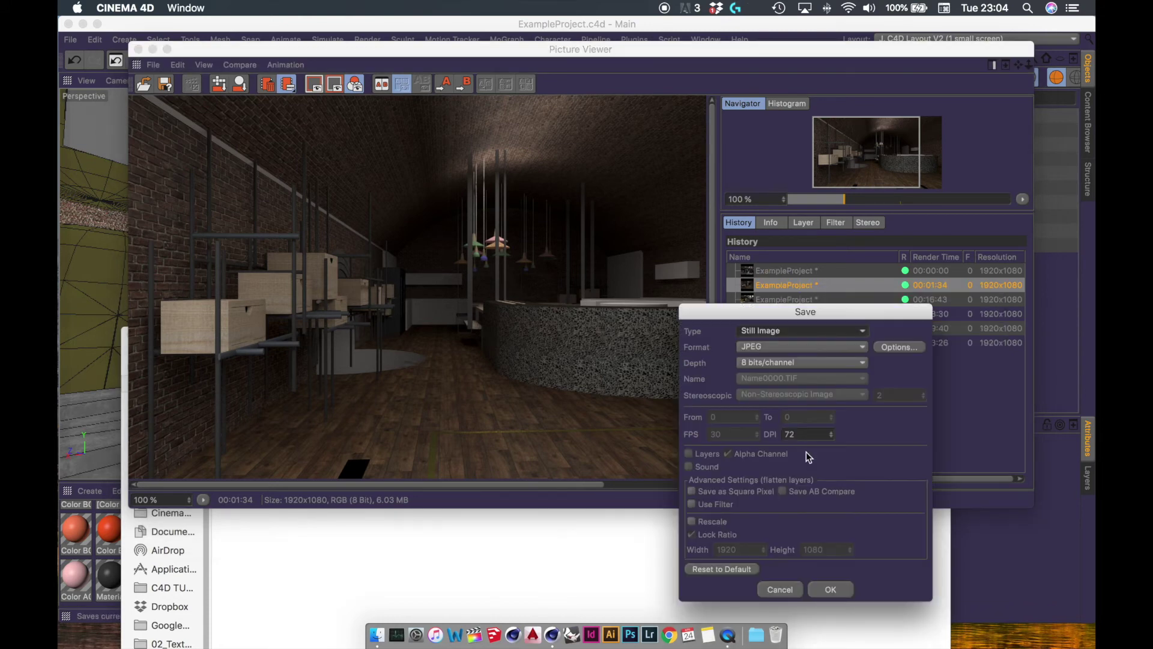
click(828, 585)
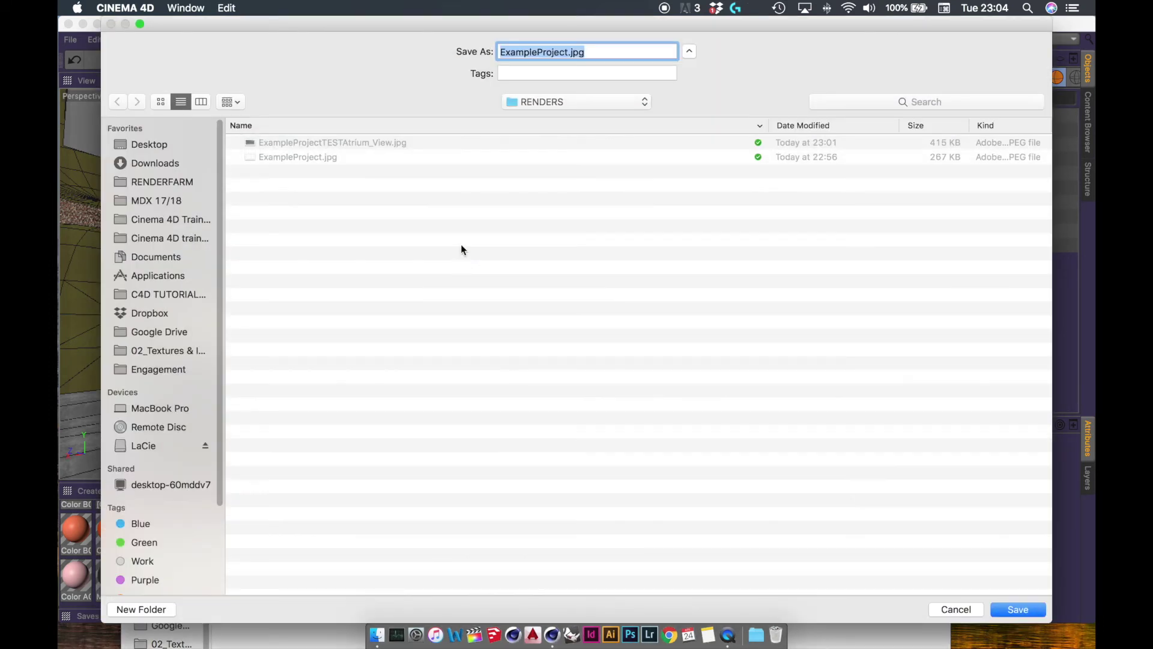
click(571, 53)
click(956, 609)
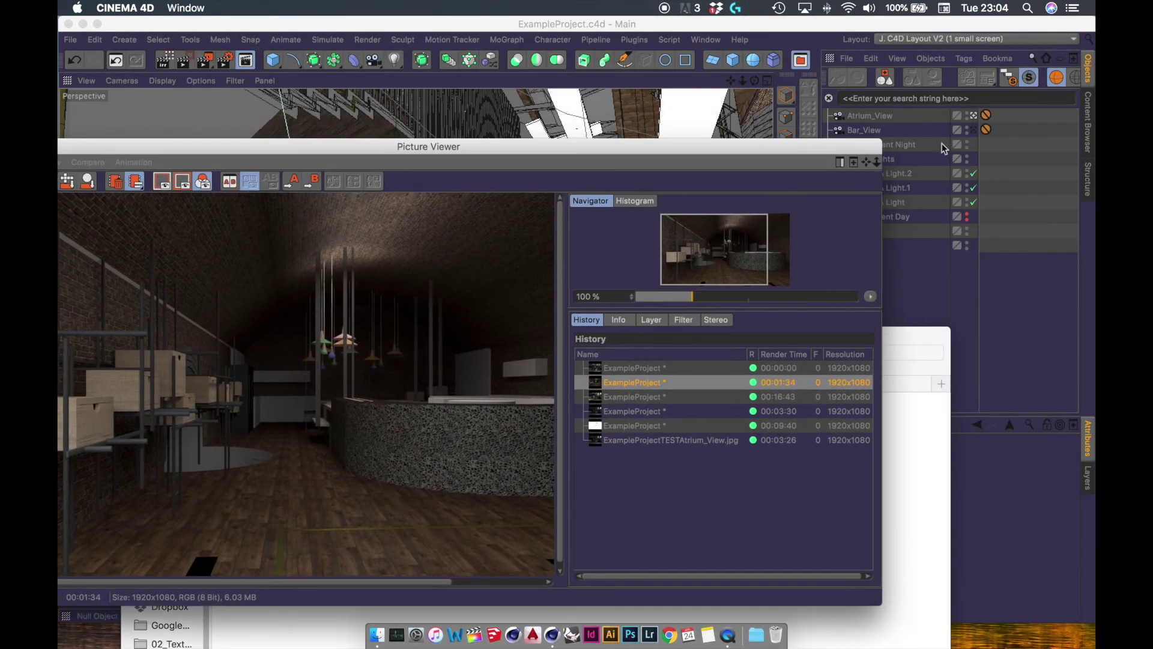
Copy the Atrium_View camera's name, and save the bar render from the history as Atrium_View in the RENDERS folder
click(871, 116)
double_click(879, 120)
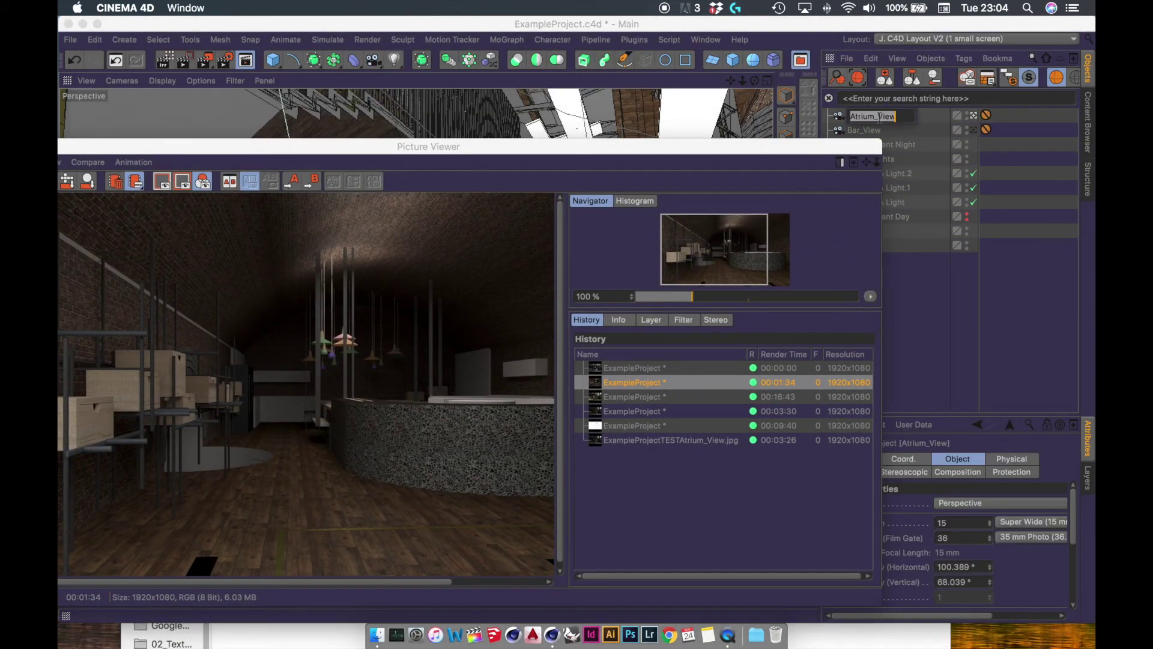
drag(535, 147, 653, 78)
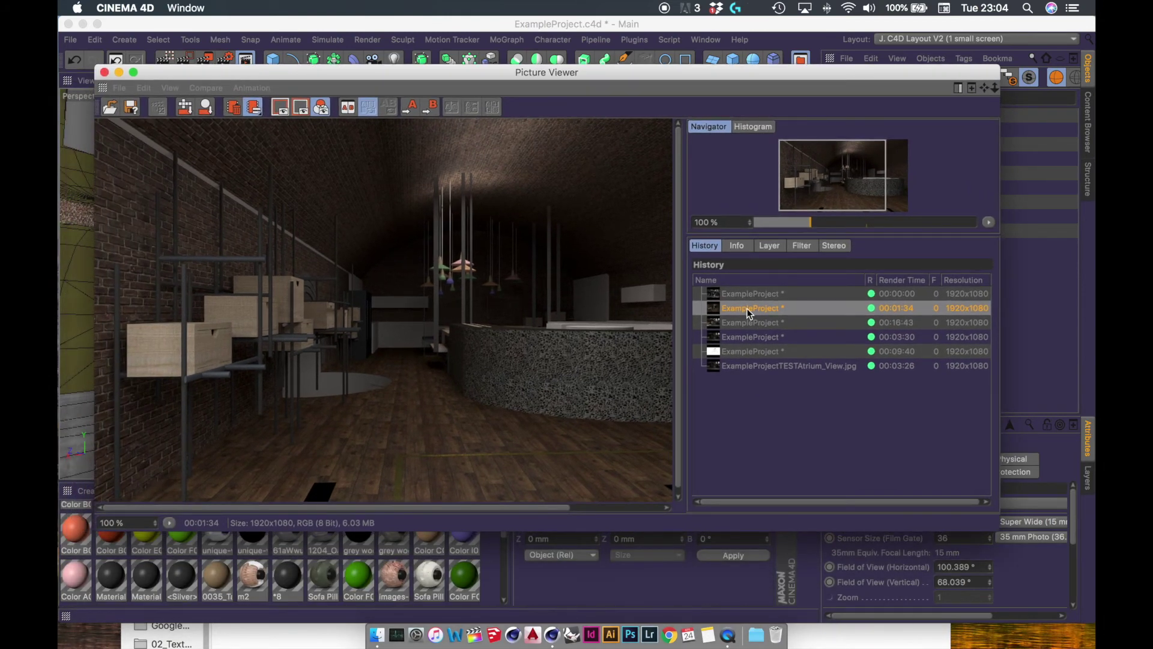
double_click(747, 308)
click(736, 445)
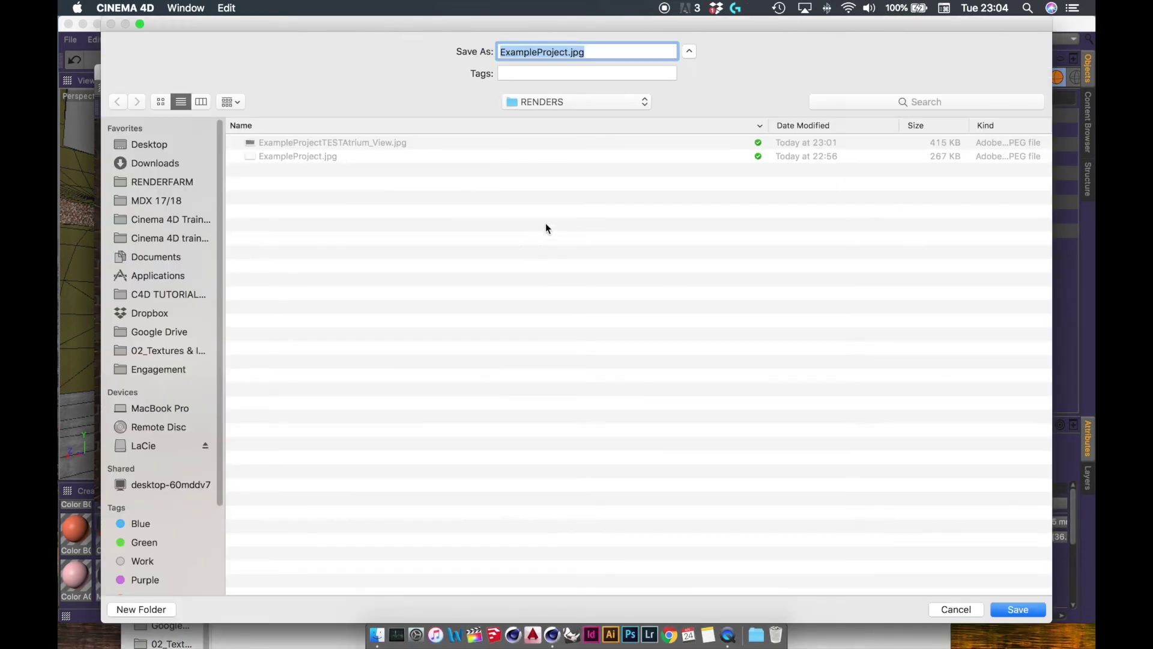
text(Atrium_View)
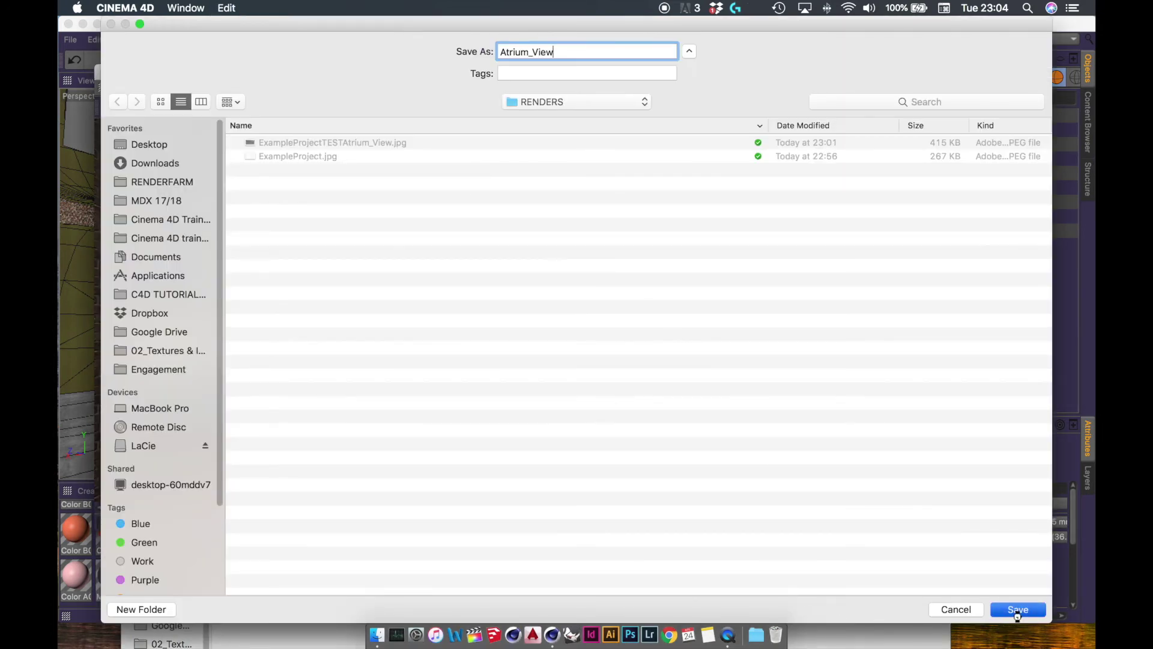
click(1017, 610)
Select the 00:16:43 atrium render in the Picture Viewer history and try to save it as a JPEG still image
click(751, 323)
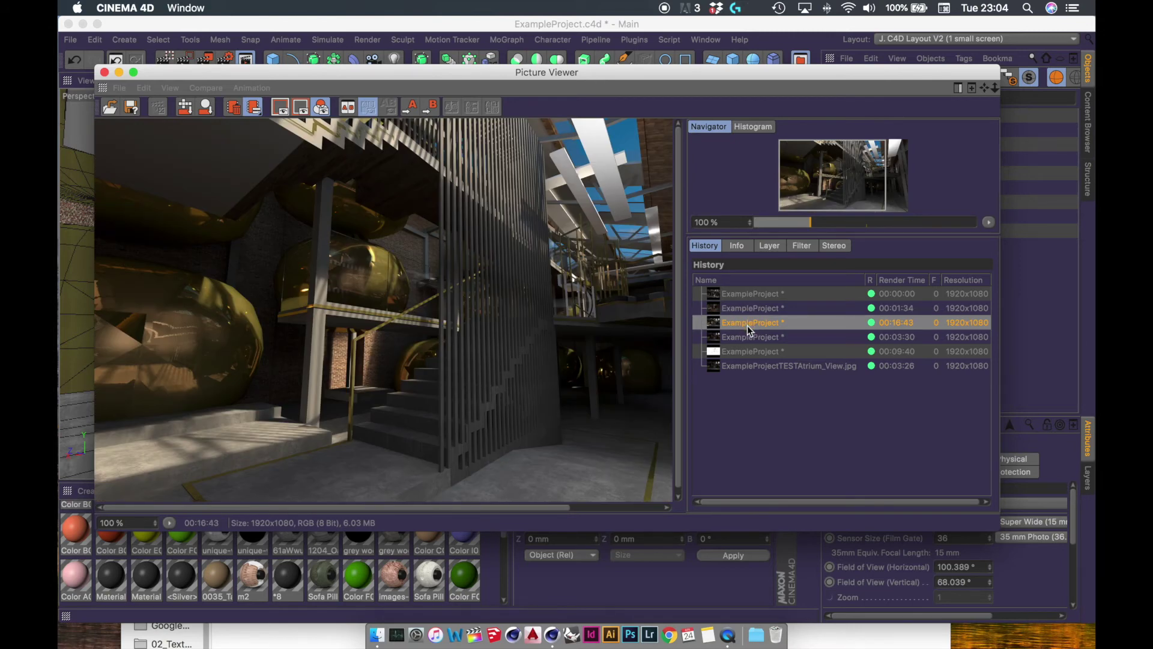
key(super+s)
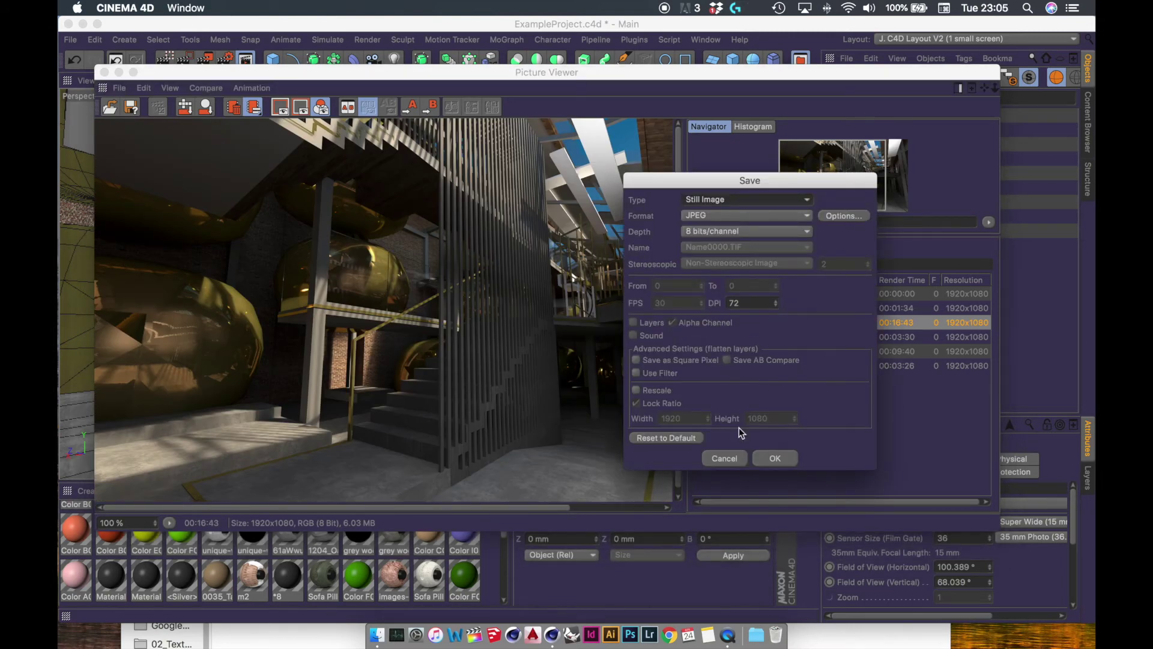
key(Return)
Move the Picture Viewer down to uncover the object list, and copy the Bar_View camera's name
drag(923, 74, 837, 174)
double_click(865, 130)
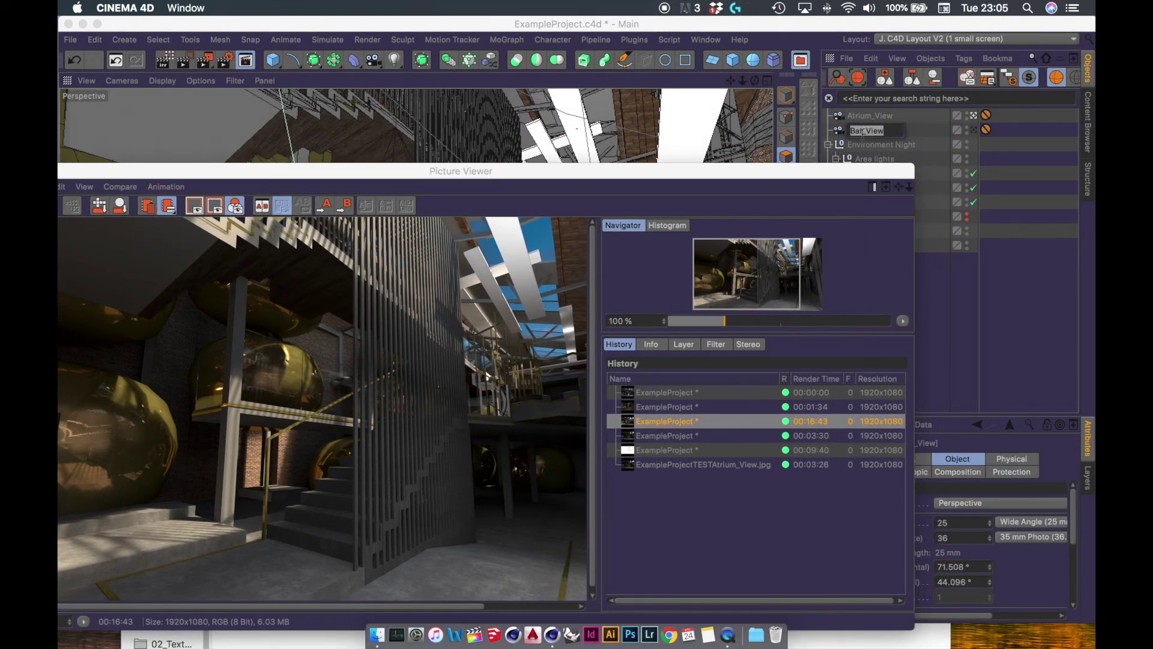
click(876, 117)
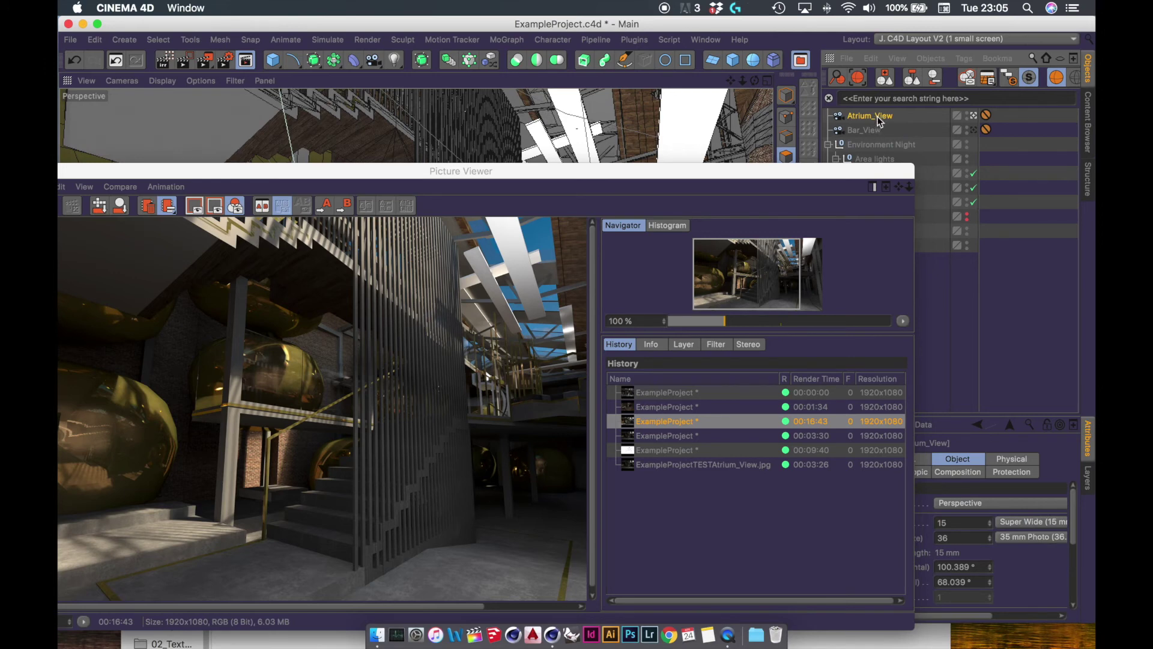
double_click(878, 118)
click(874, 130)
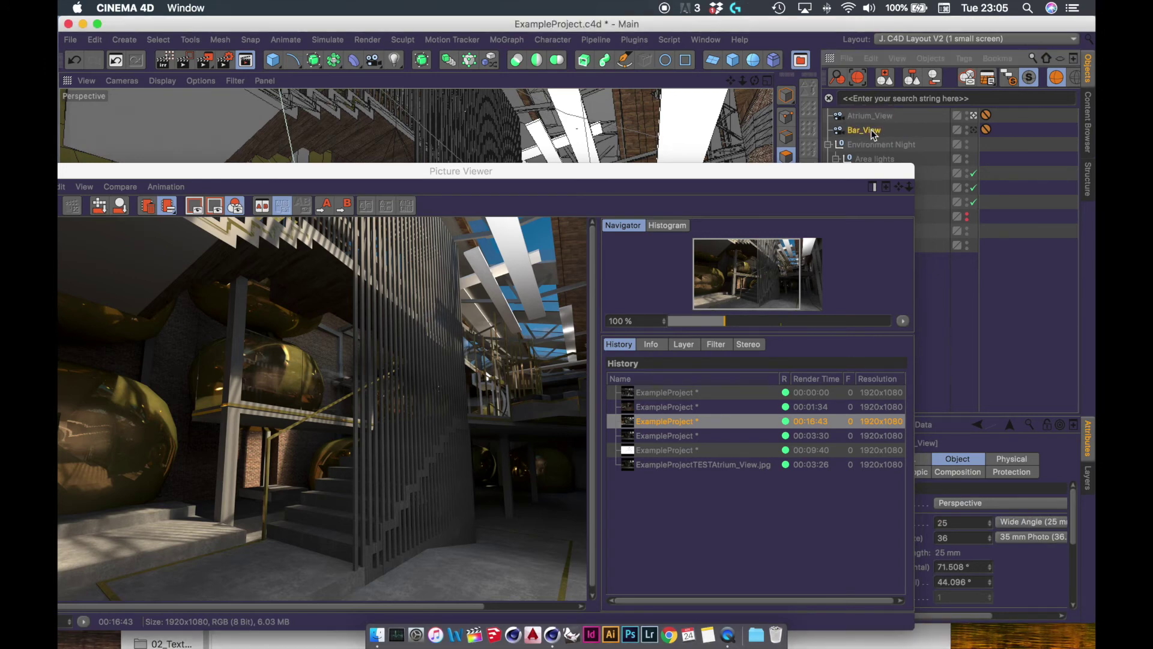
double_click(872, 130)
Switch to Finder and rename Atrium_View.jpg in the RENDERS folder to Bar_View
key(super+Tab)
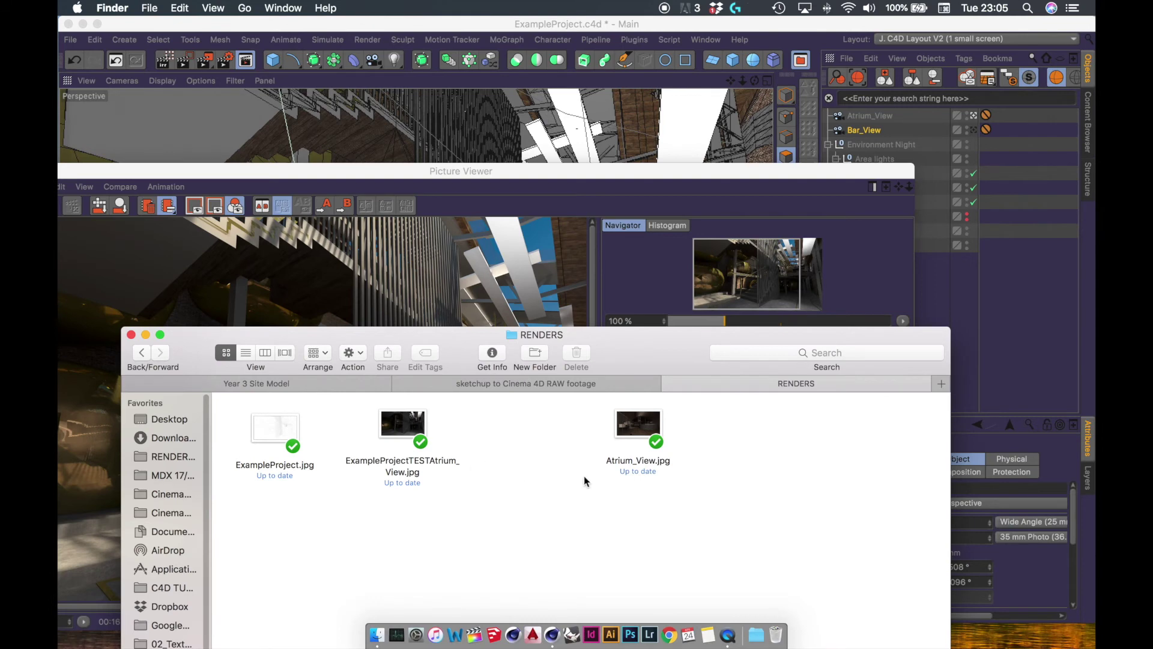
click(638, 429)
key(super+c)
key(Return)
text(Bar_View)
key(Return)
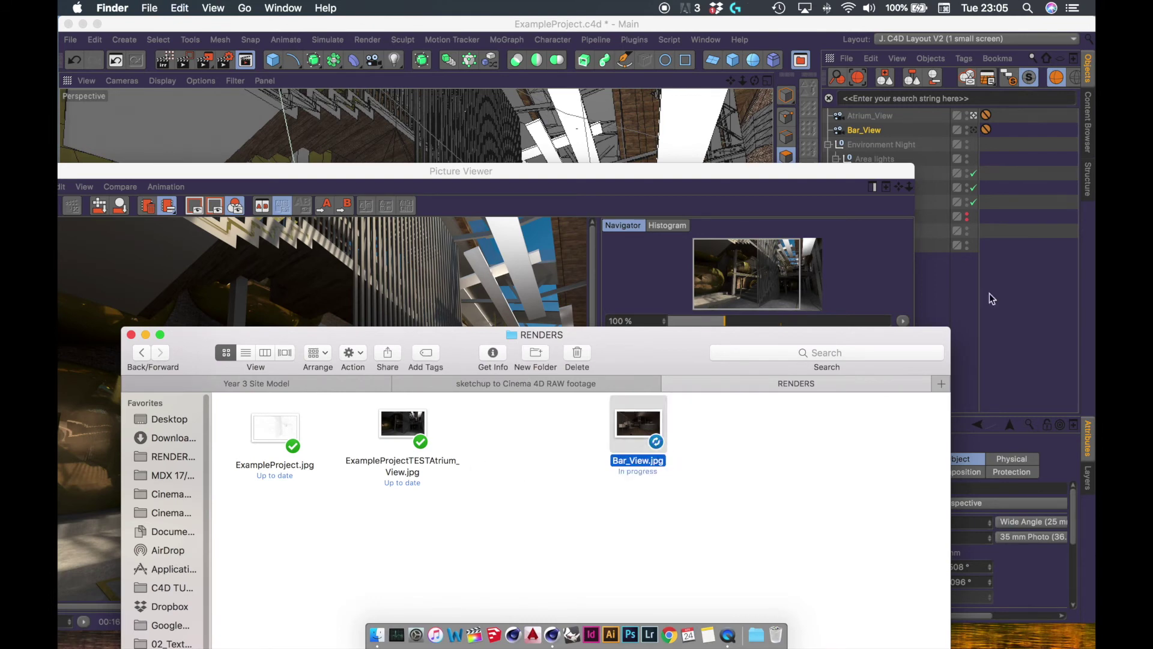
Copy the Atrium_View camera's name in CINEMA 4D, and save the selected atrium render as Atrium_View MAIN in the RENDERS folder
click(863, 117)
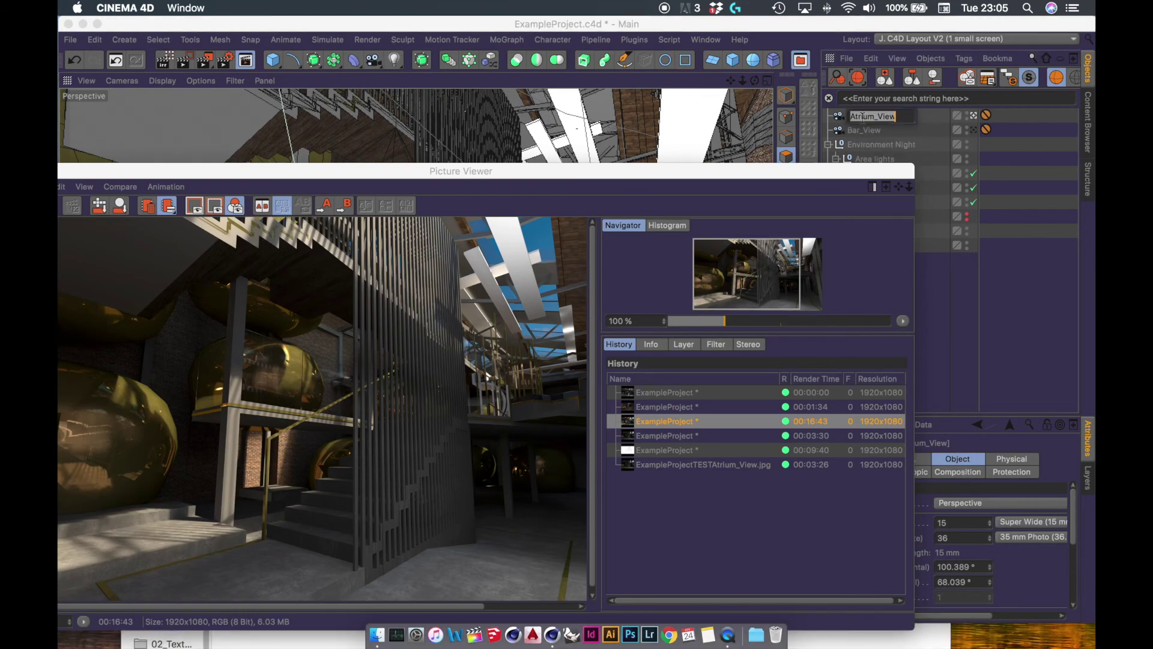
drag(571, 174, 662, 61)
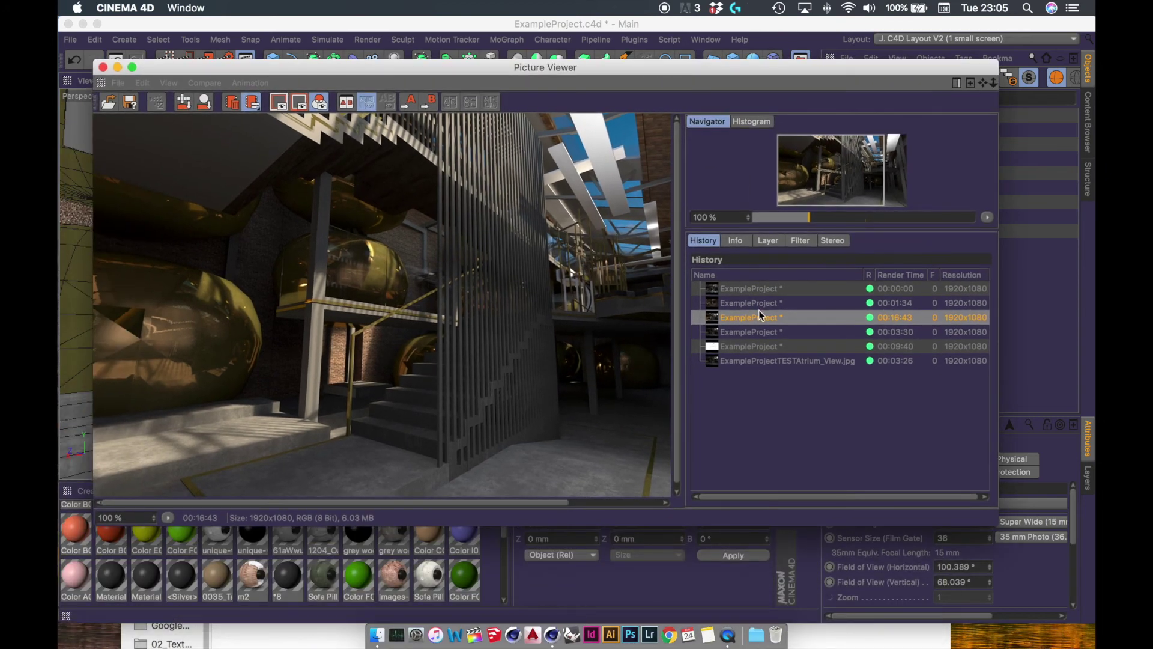
key(super+s)
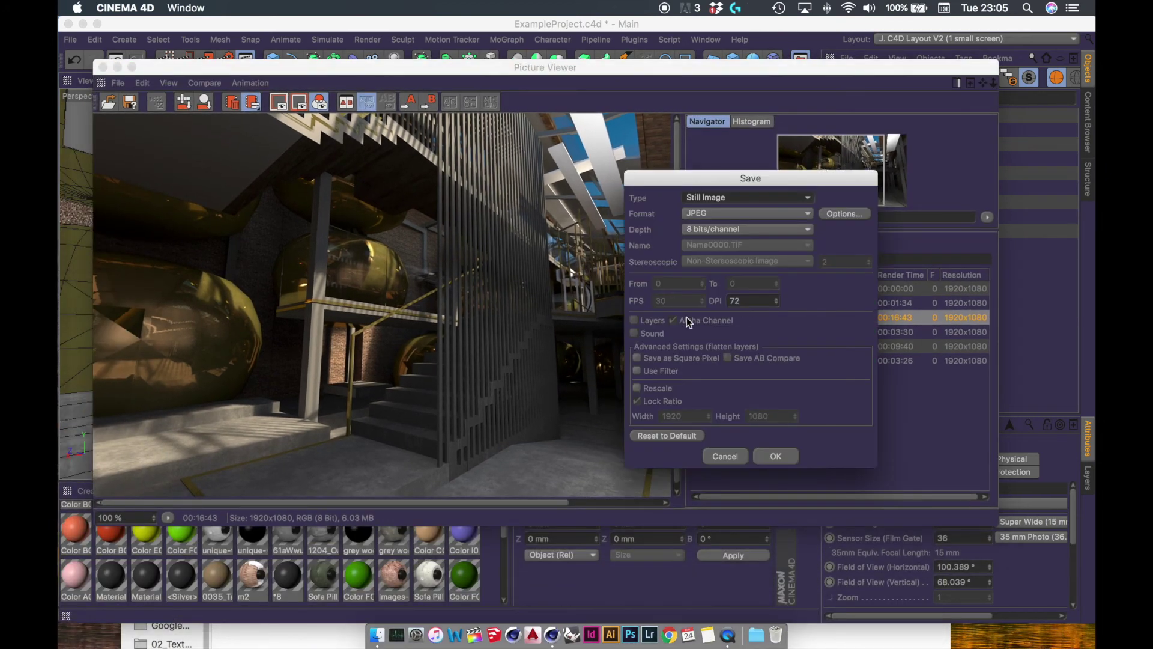
click(771, 457)
text(Atrium_View)
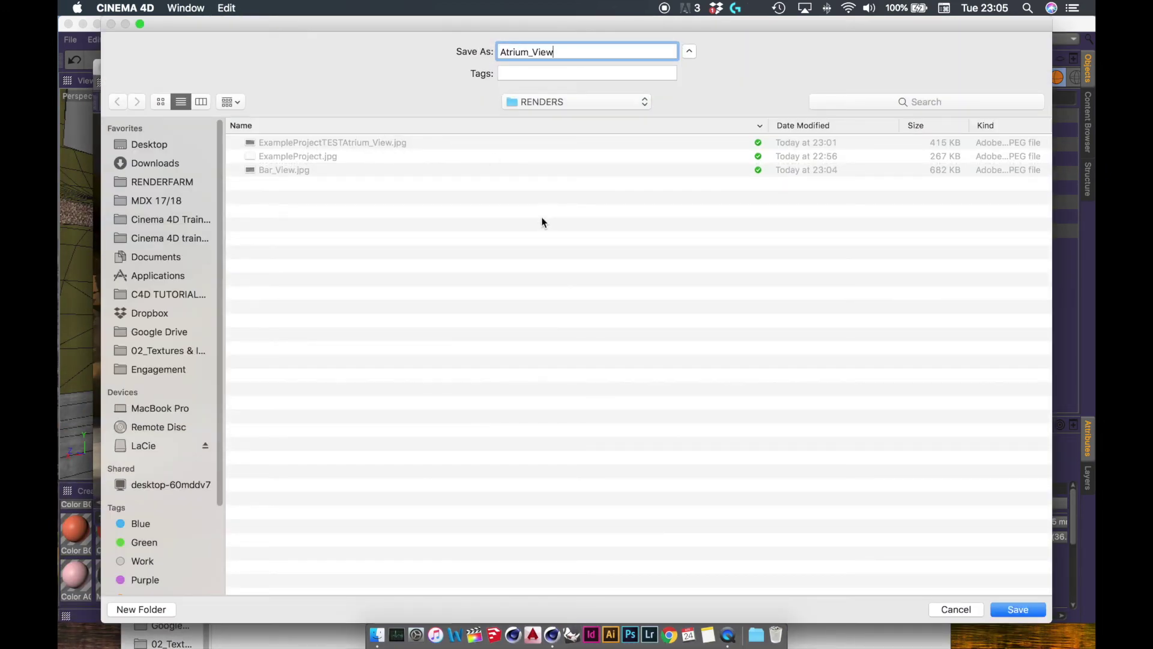
text( MAIN)
key(Return)
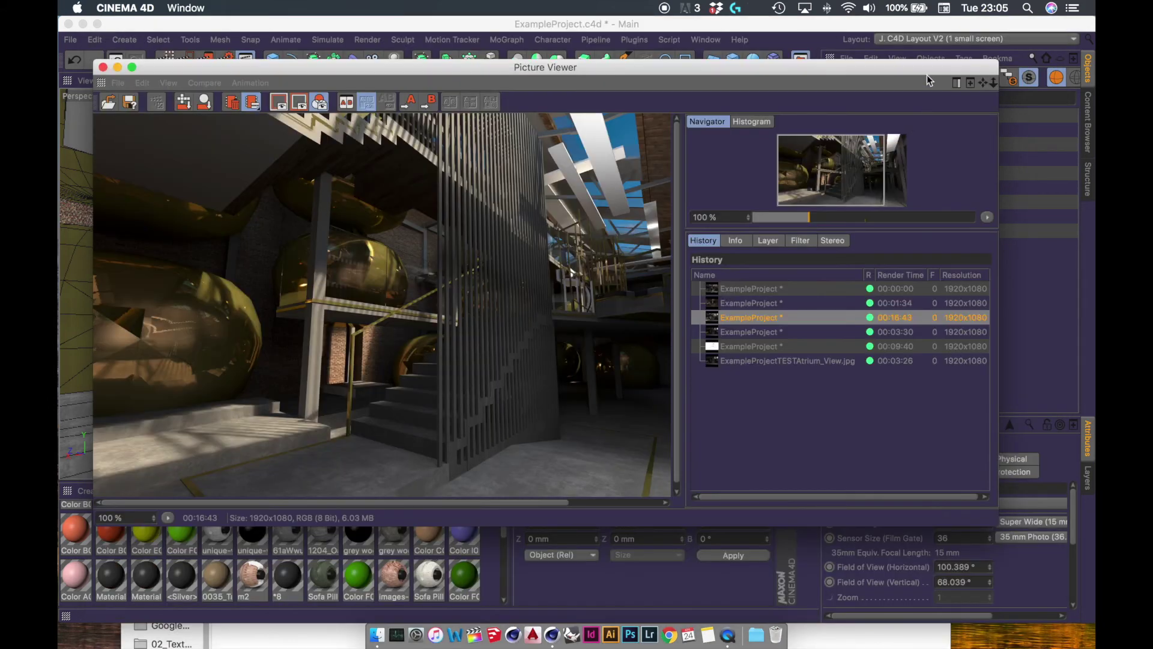
Select the white line render in the Picture Viewer history and save it as a JPEG named Atrium_View LINES in the RENDERS folder
drag(935, 72, 913, 320)
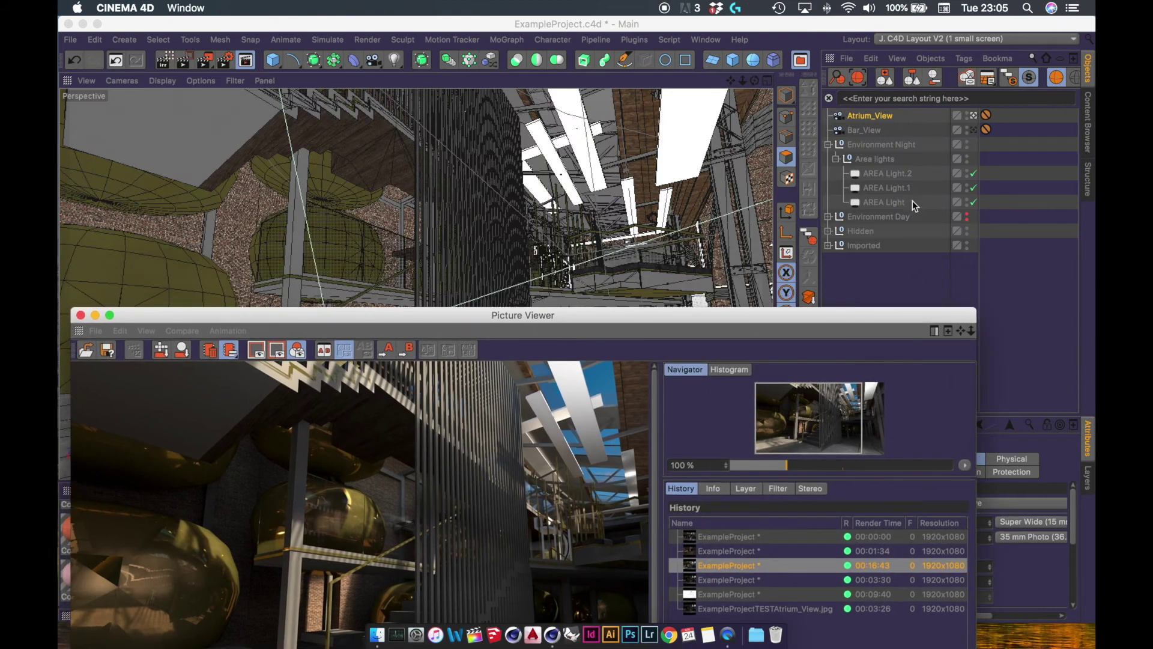
drag(829, 314, 875, 91)
click(766, 368)
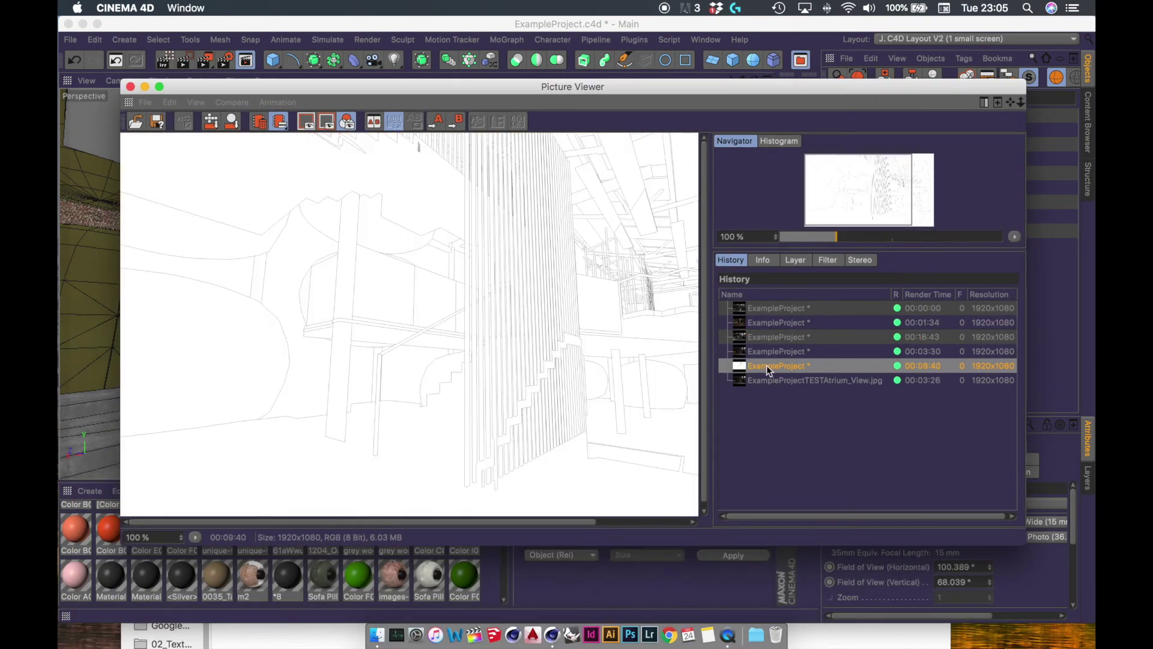
key(super+s)
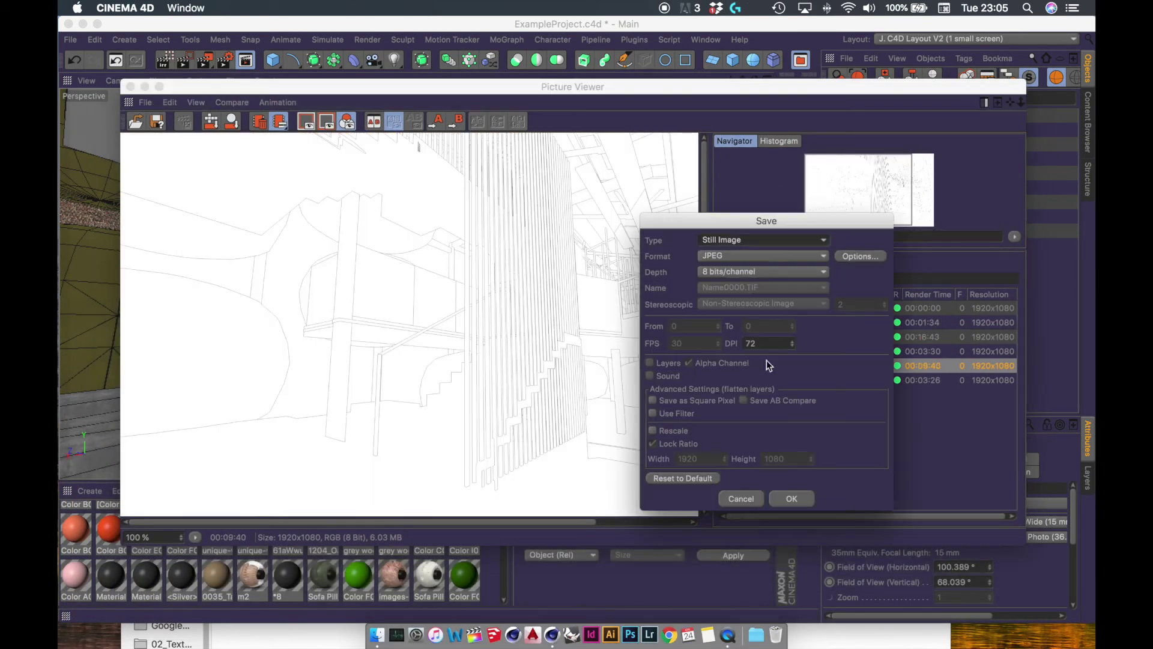
click(791, 498)
key(super+v)
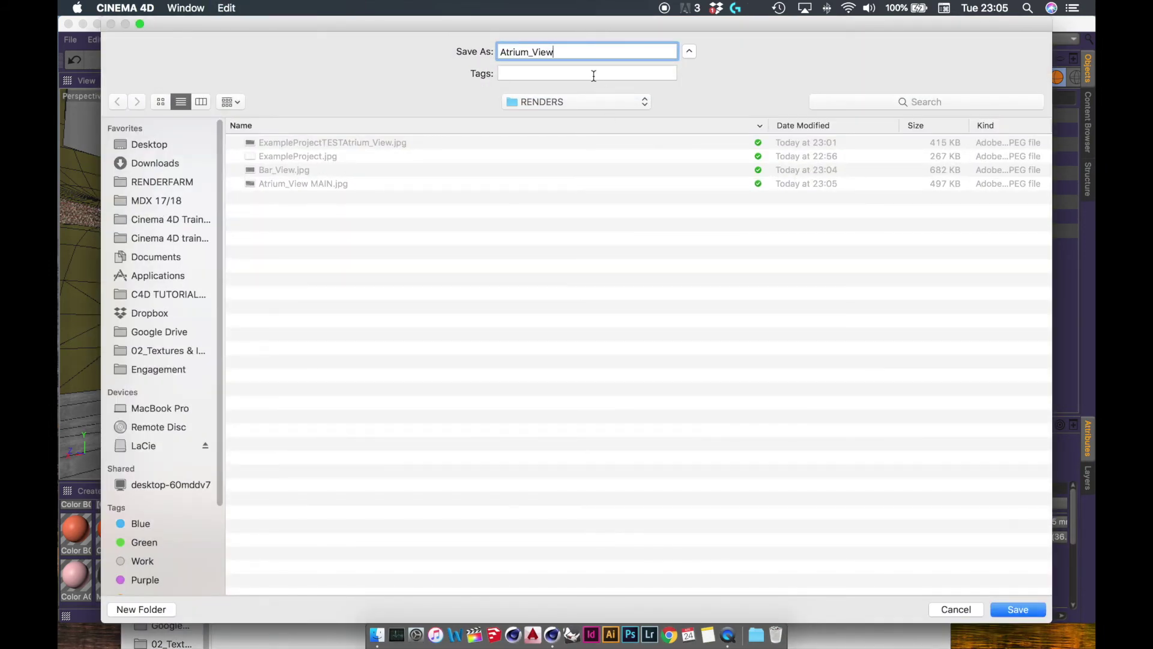
text(_MAIN)
key(Return)
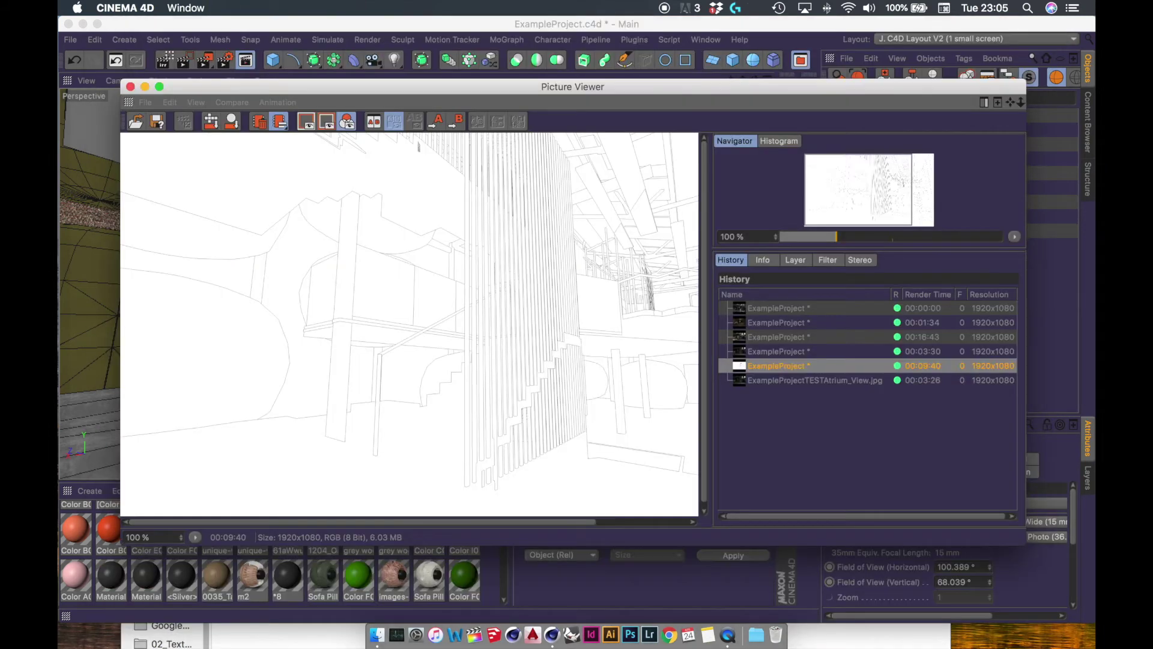
Switch to Finder, and move the Atrium_View MAIN and Atrium_View LINES images together into the empty space below the other renders
key(super+Tab)
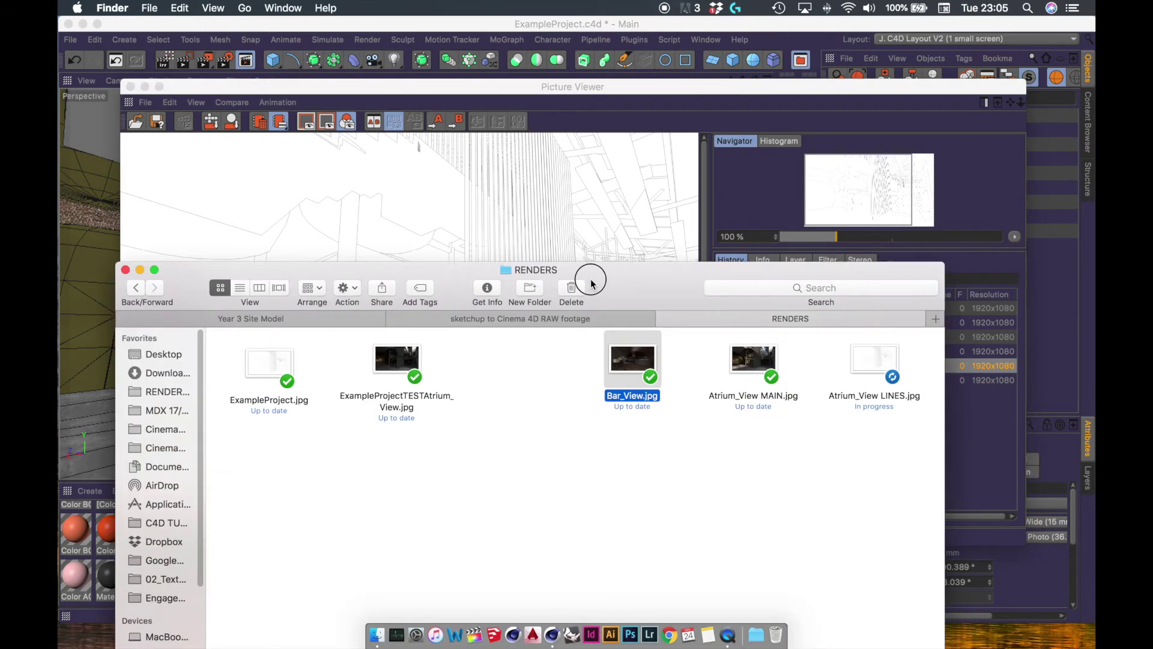
drag(834, 401, 702, 282)
drag(649, 213, 659, 145)
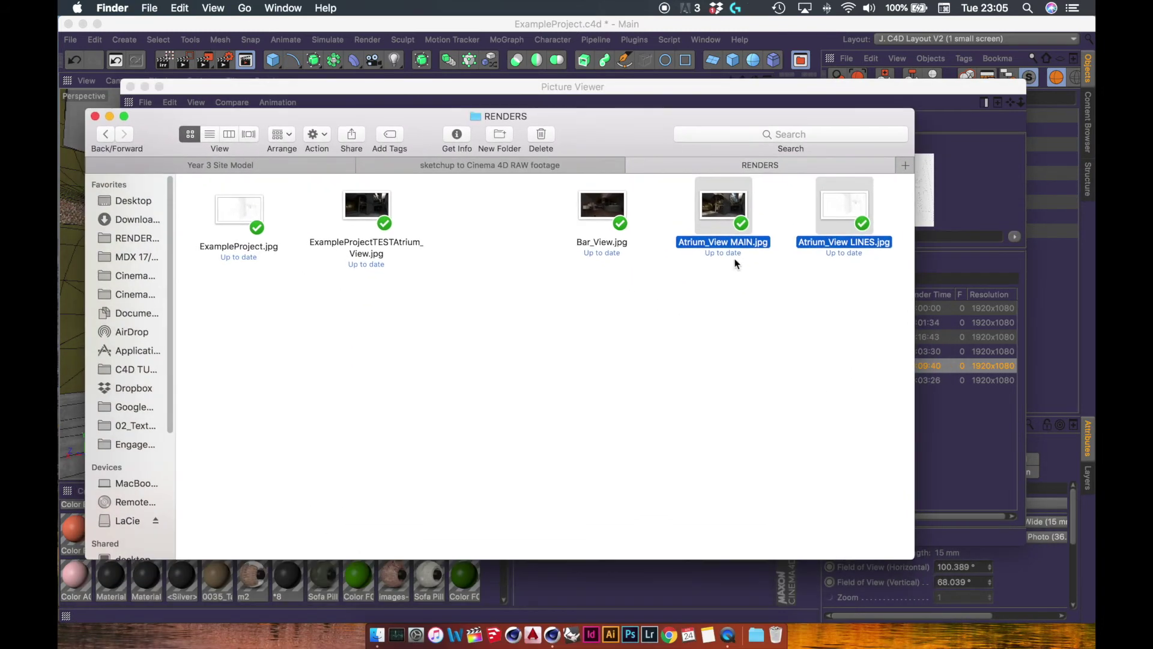
click(714, 216)
drag(715, 219, 452, 359)
click(425, 456)
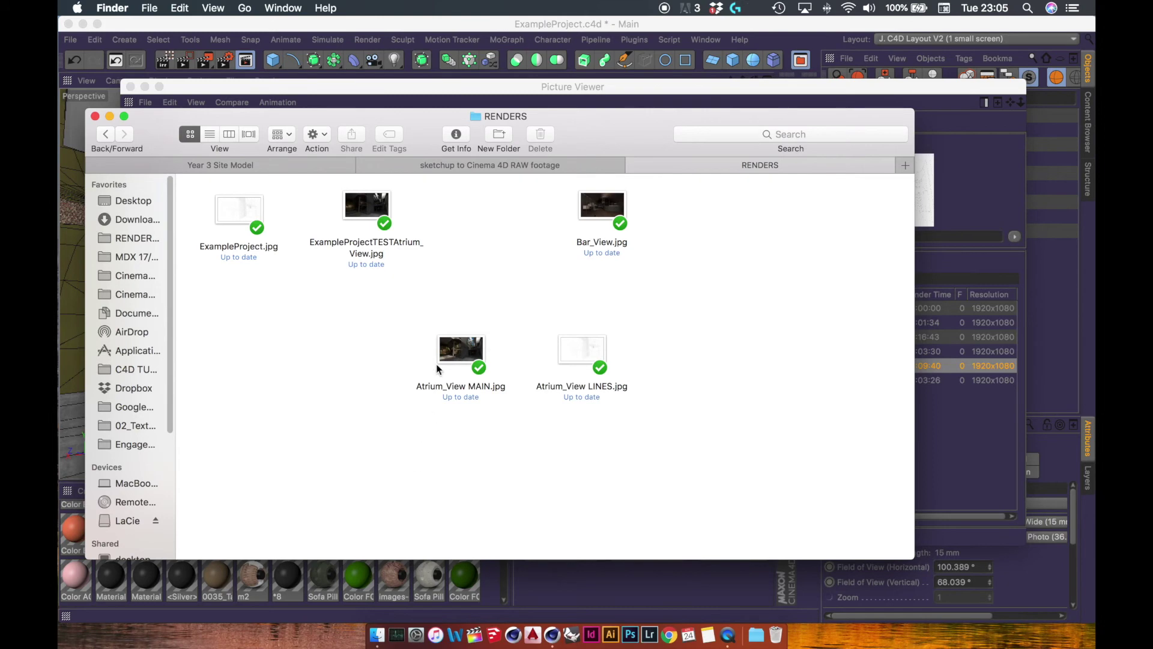
Start Photoshop and open Atrium_View MAIN.jpg from the RENDERS folder in it
click(448, 350)
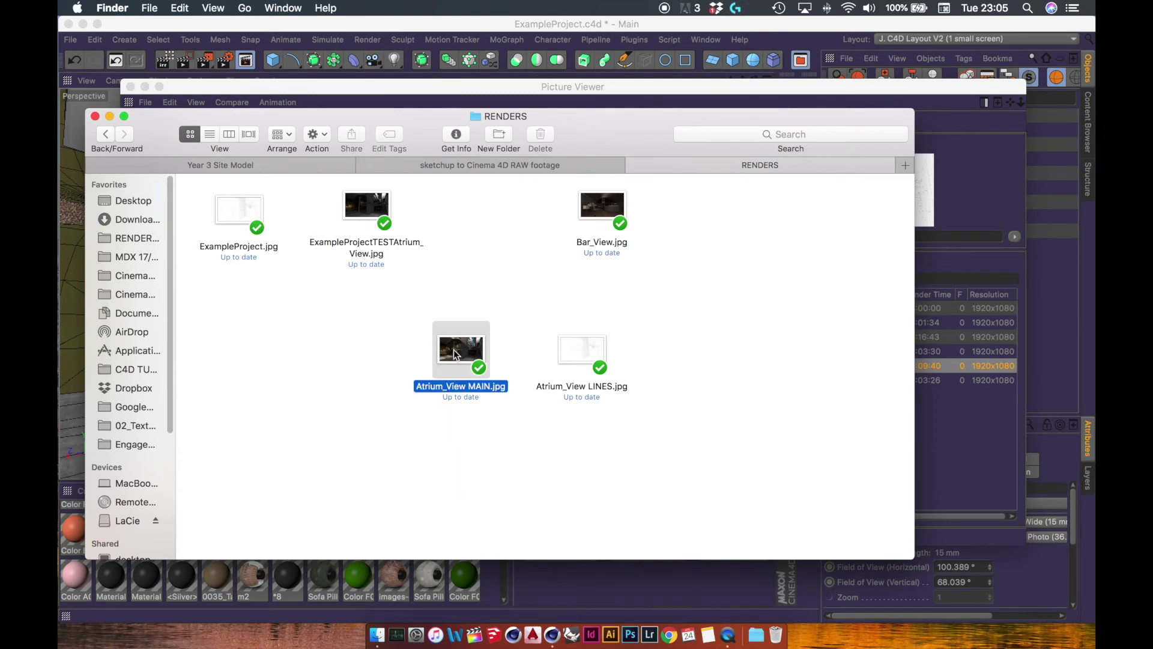
click(438, 492)
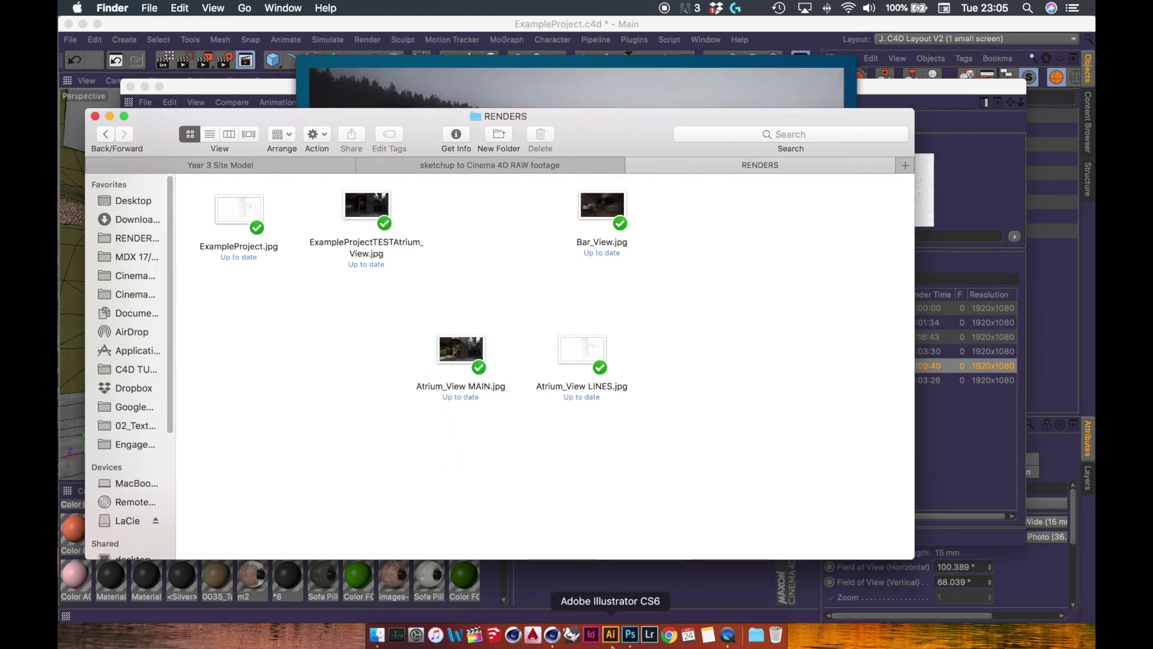
click(628, 635)
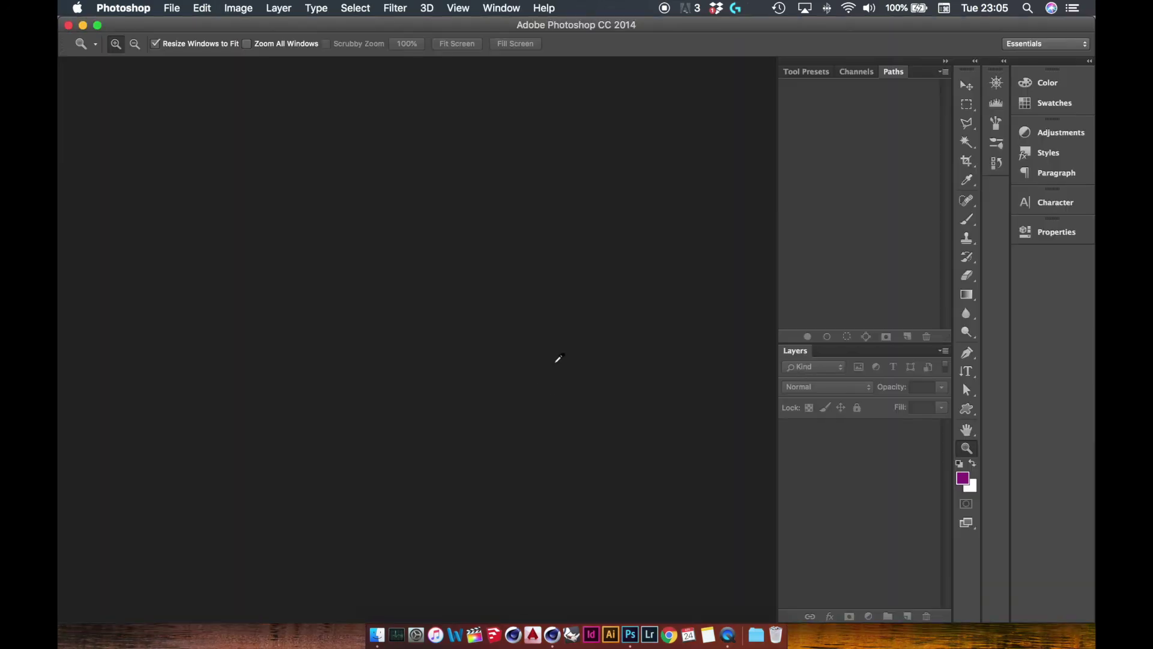
key(super+Tab)
key(super+Tab)
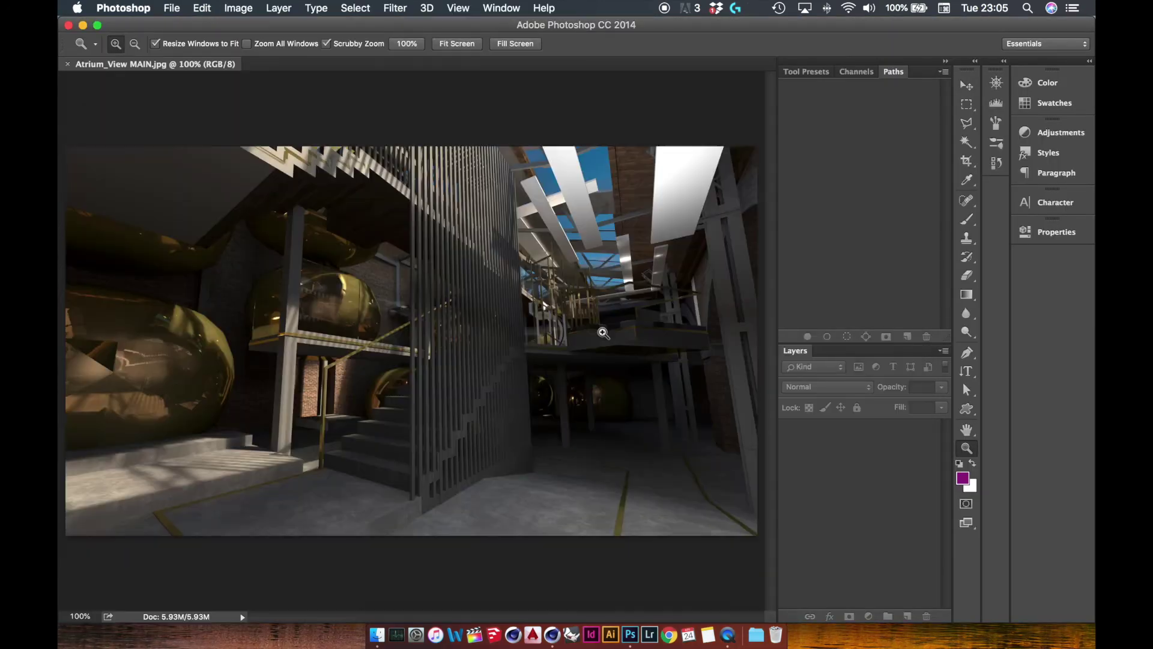
mouse_move(604, 326)
mouse_down()
mouse_move(592, 334)
mouse_move(603, 343)
mouse_up()
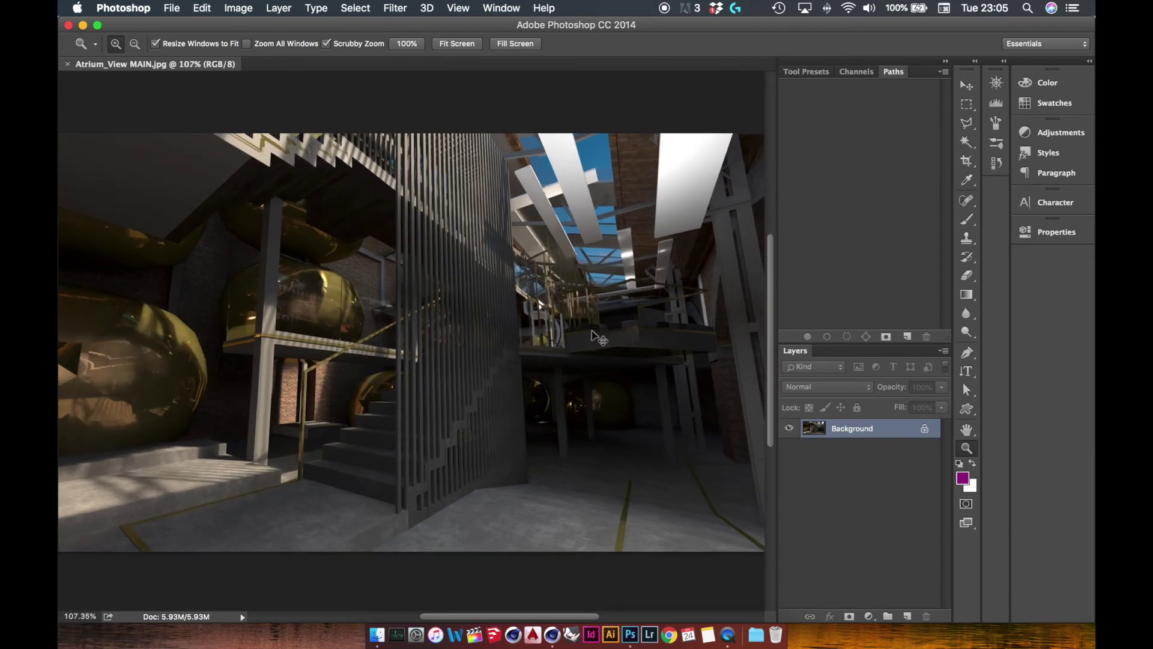
key(super+Tab)
double_click(577, 359)
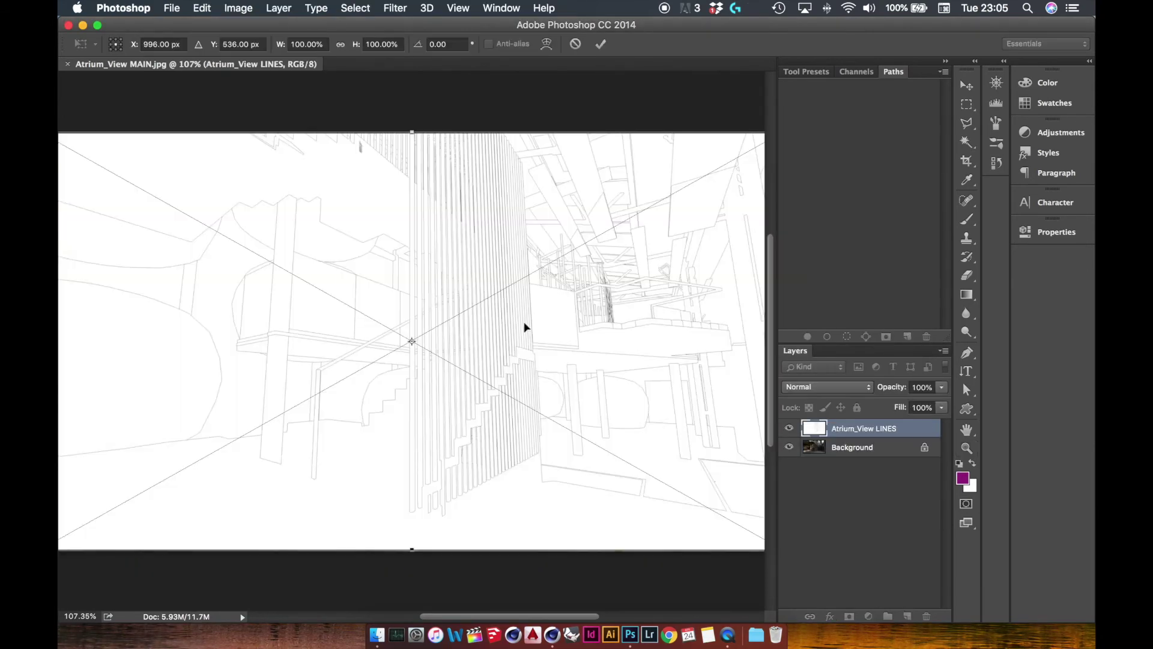
key(super+minus)
key(super+minus)
key(super+minus)
key(super+minus)
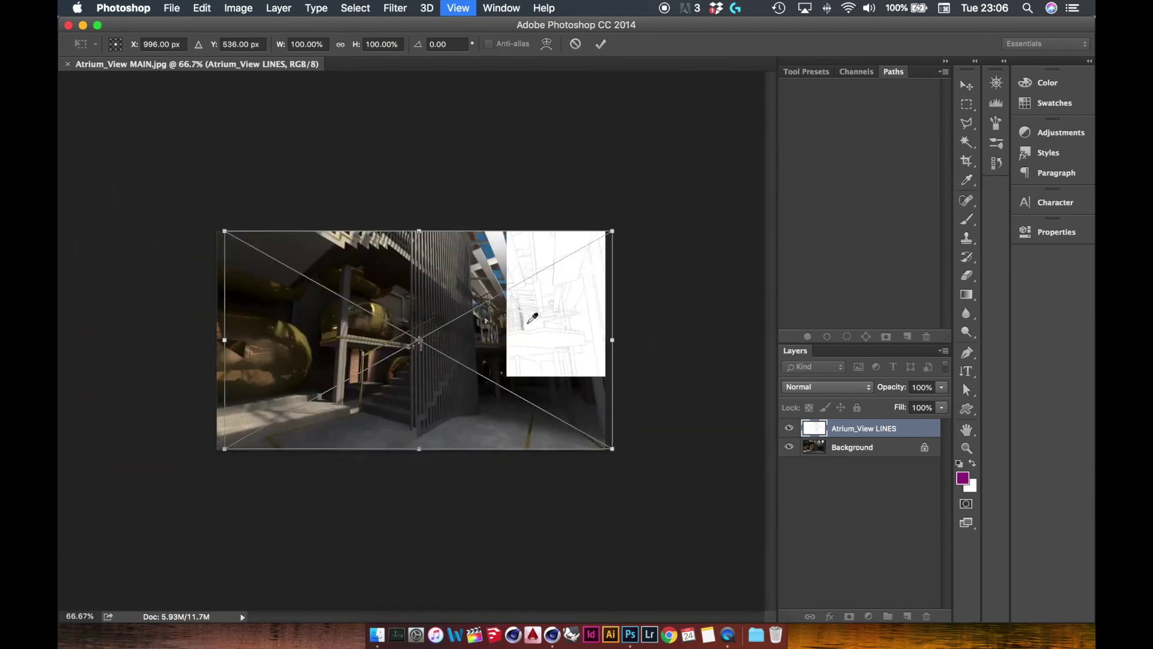
key(Escape)
Place Atrium_View LINES.jpg from the RENDERS folder in Finder as a layer over the main atrium render in Photoshop
key(super+Tab)
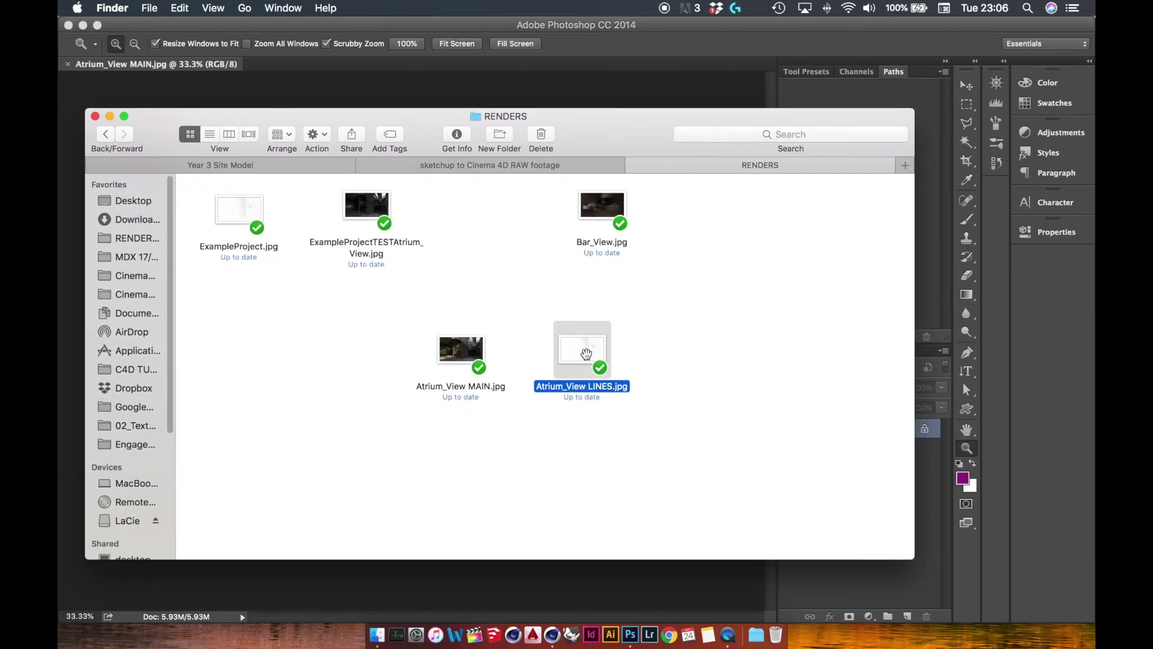
key(super+Tab)
drag(588, 353, 450, 200)
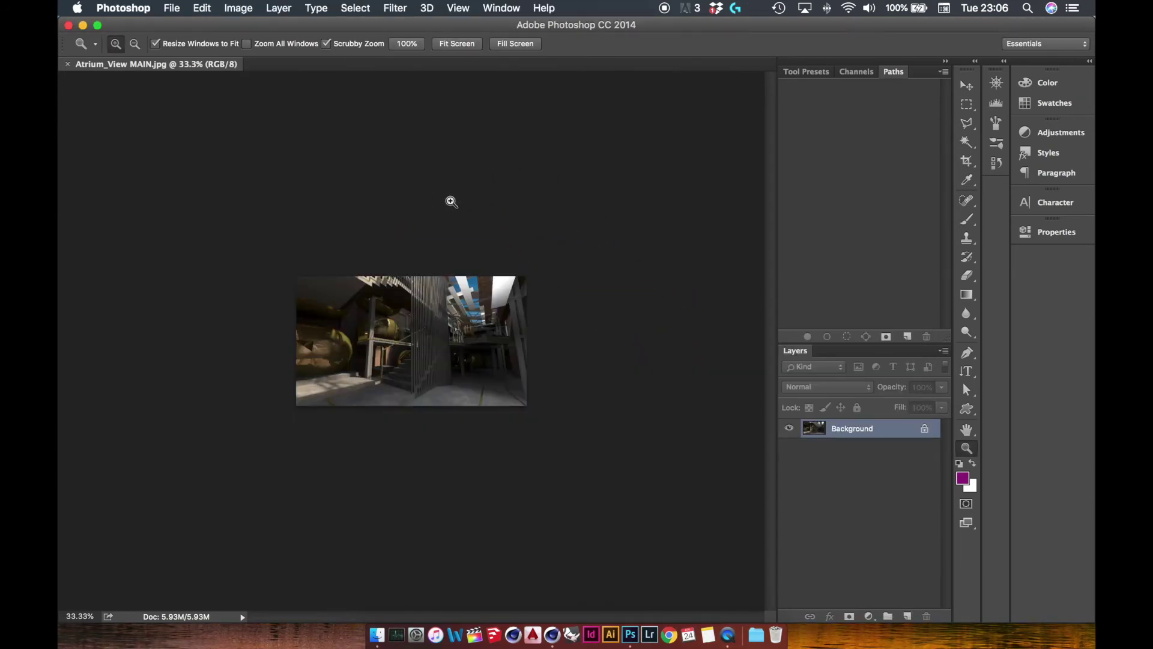
key(Return)
key(z)
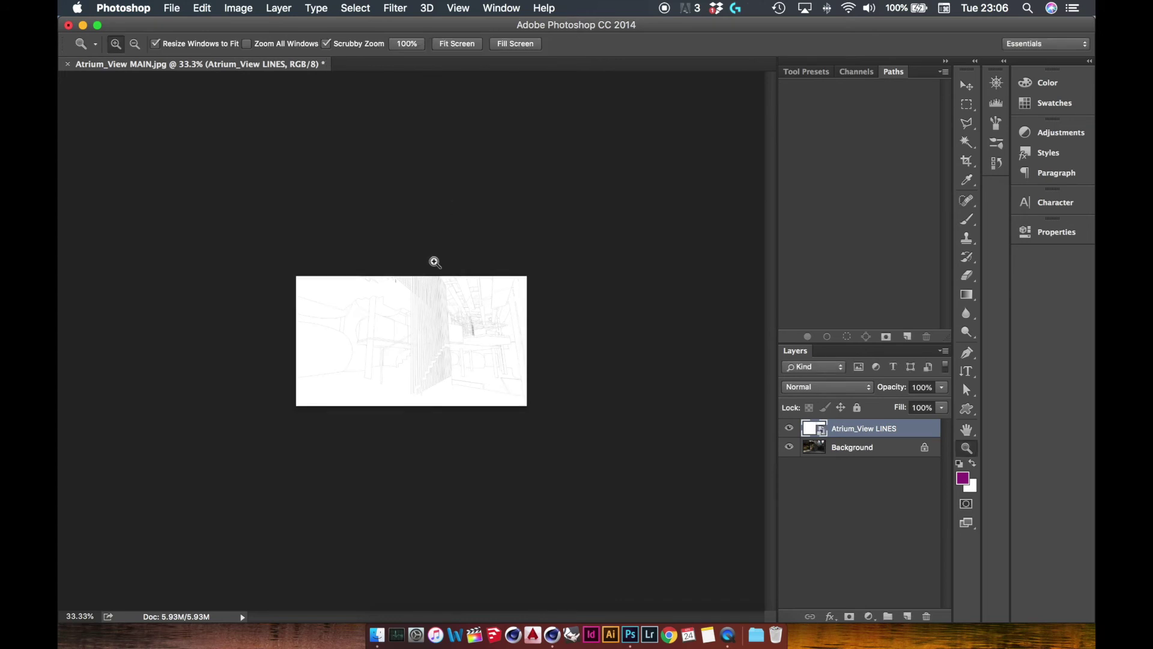
drag(435, 262, 453, 296)
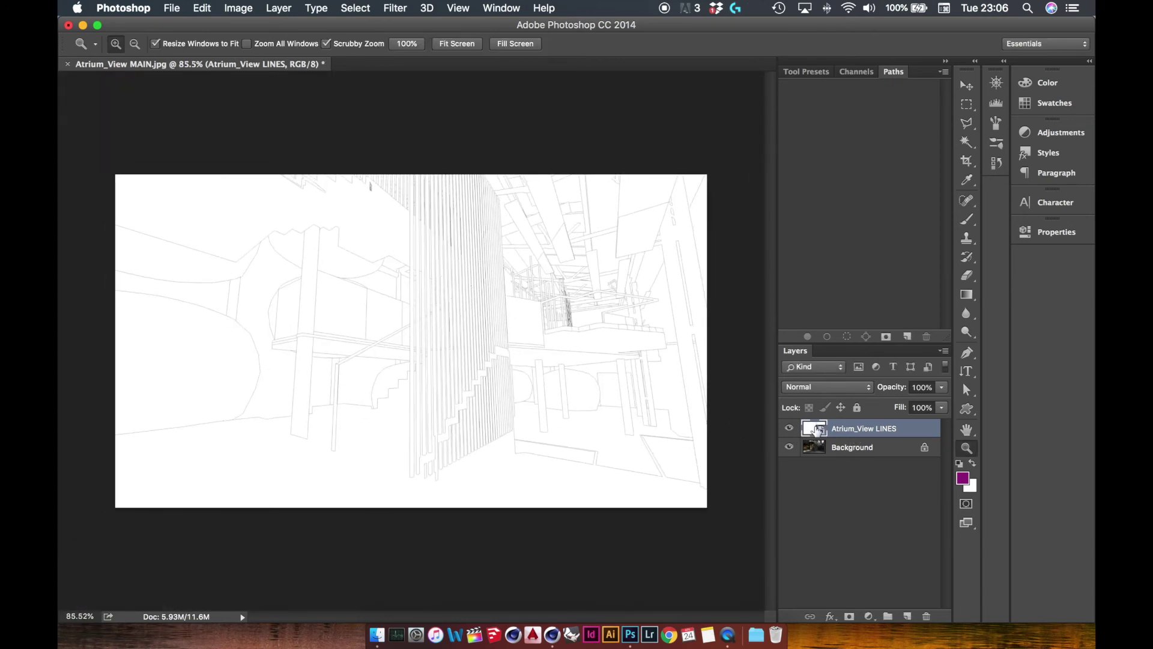
Select the floor area and the large rounded pod on the Atrium_View LINES layer with the Magic Wand
key(w)
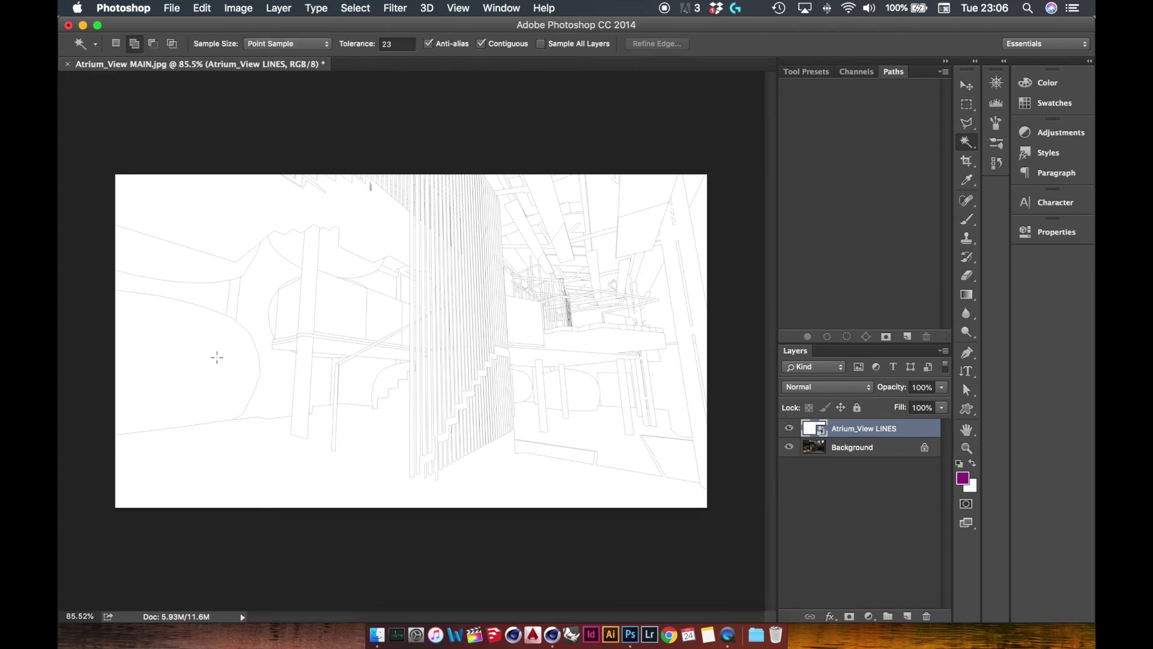
click(377, 463)
key(z)
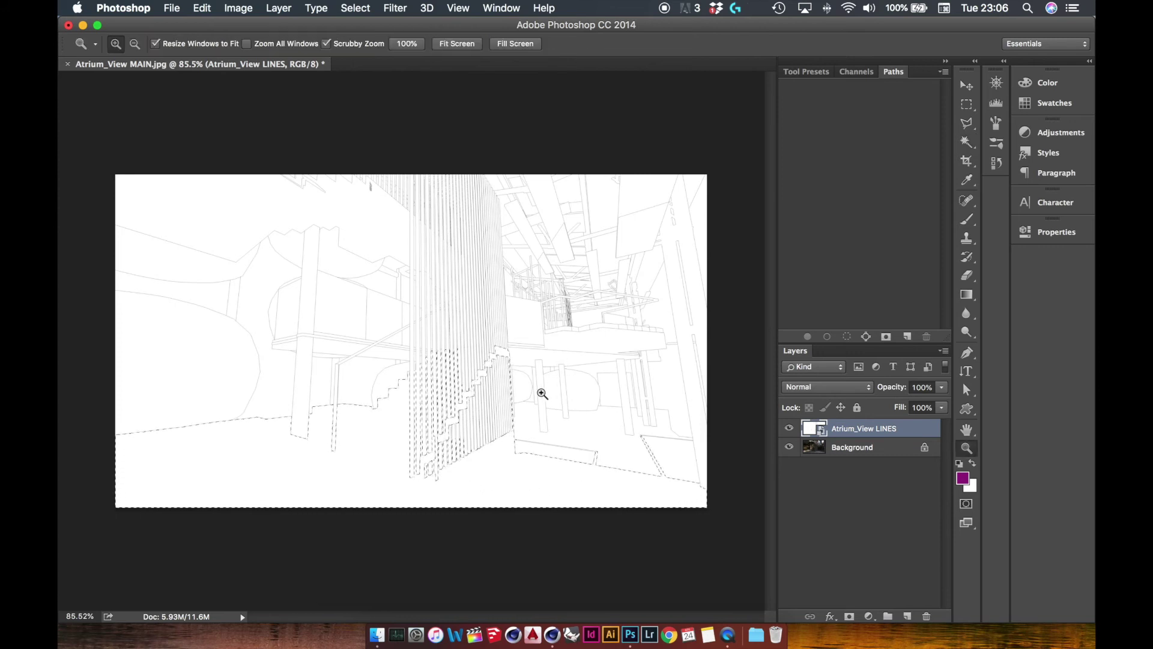
click(463, 419)
drag(463, 419, 322, 426)
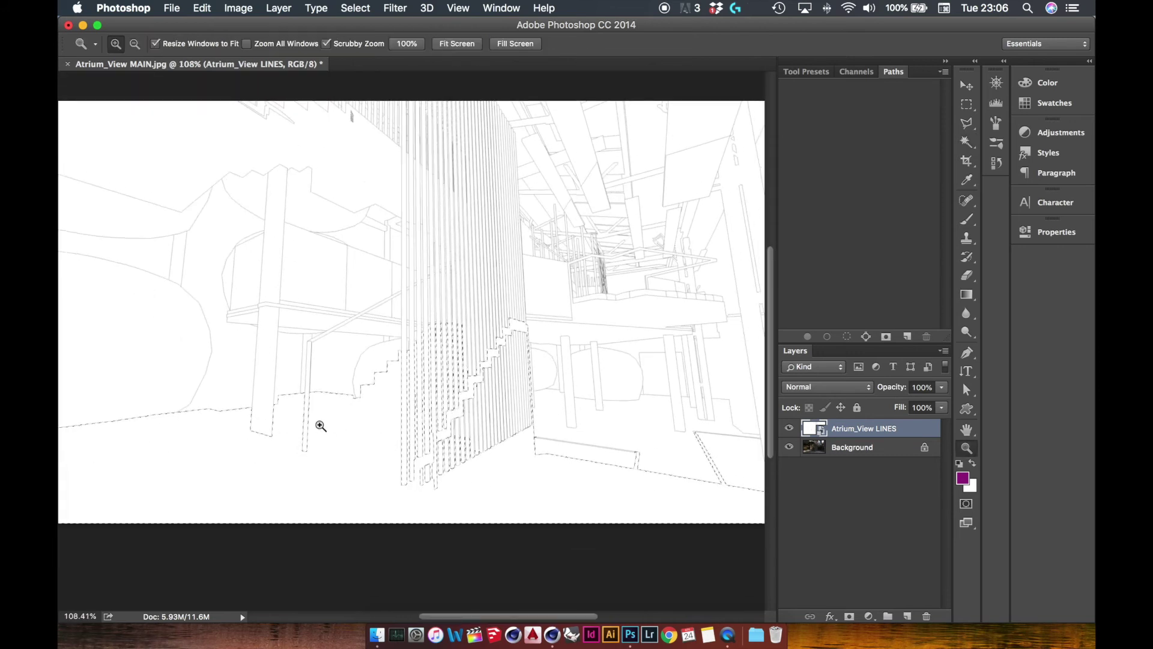
key(w)
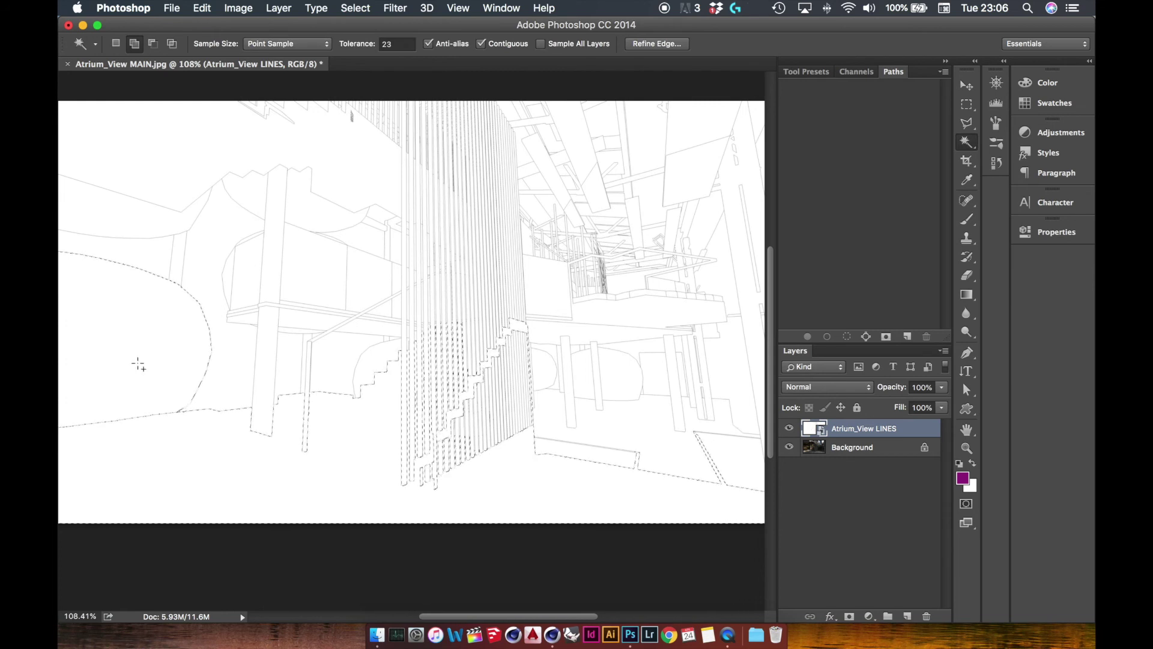
Drop the current selection and select all the rounded pod areas on the Atrium_View LINES layer with the Magic Wand
key(super+d)
click(142, 355)
click(309, 202)
click(368, 361)
click(547, 375)
click(603, 381)
click(585, 379)
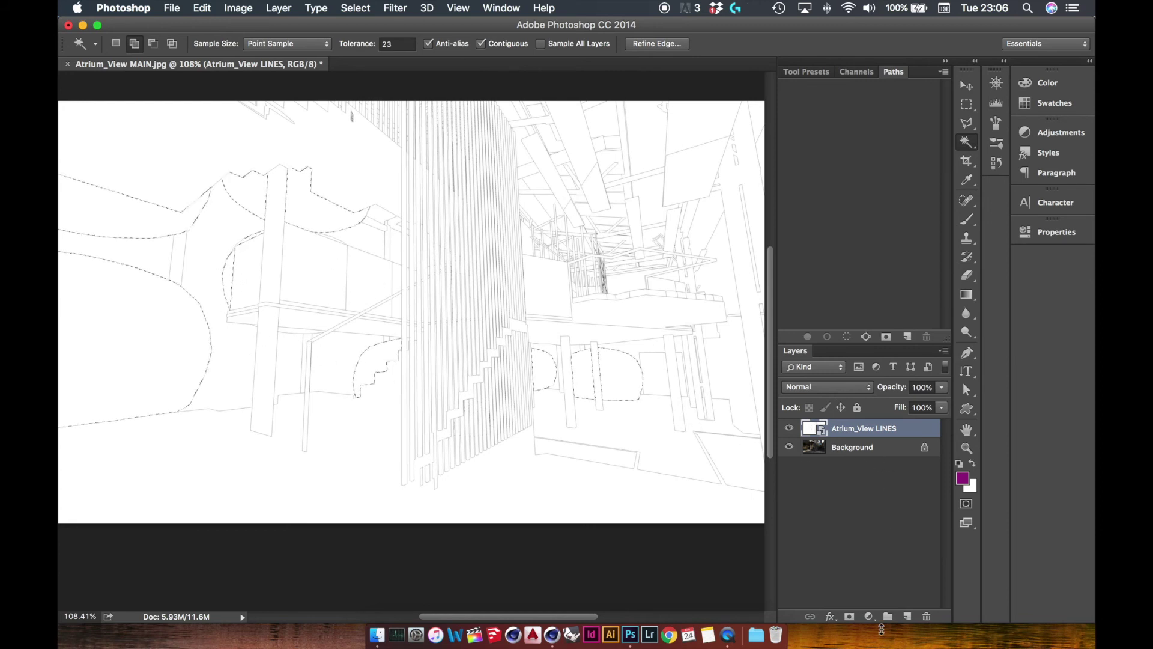
Add a layer mask from the selection to Atrium_View LINES and invert it so the render shows through the pods
click(848, 617)
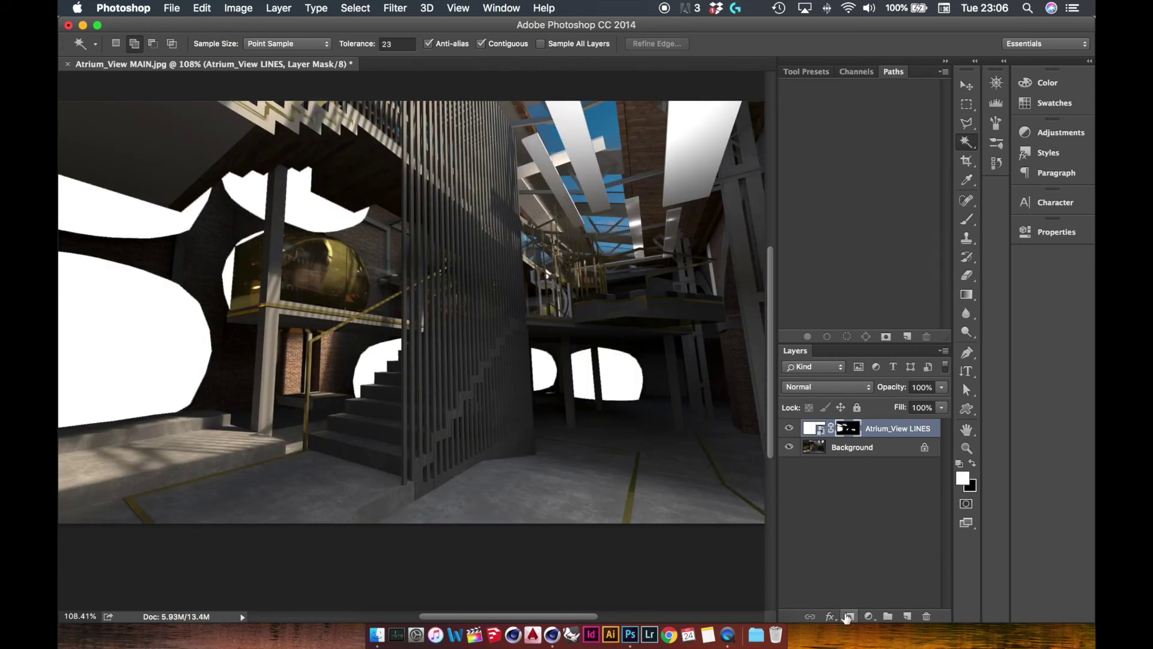
key(ctrl+i)
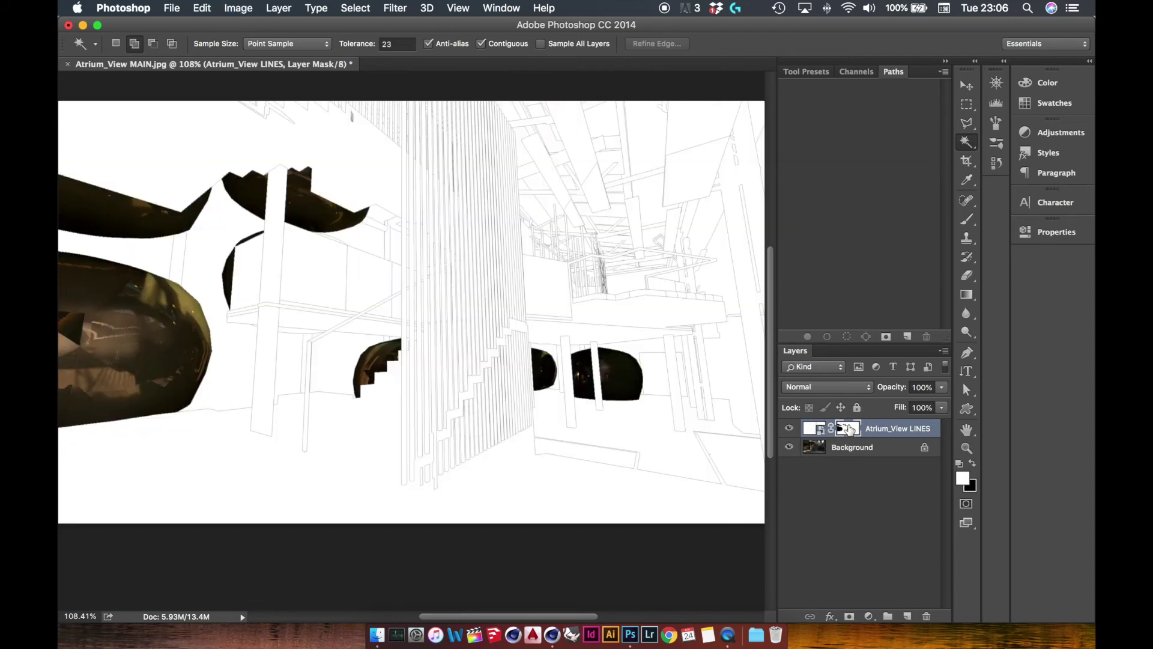
key(z)
click(428, 354)
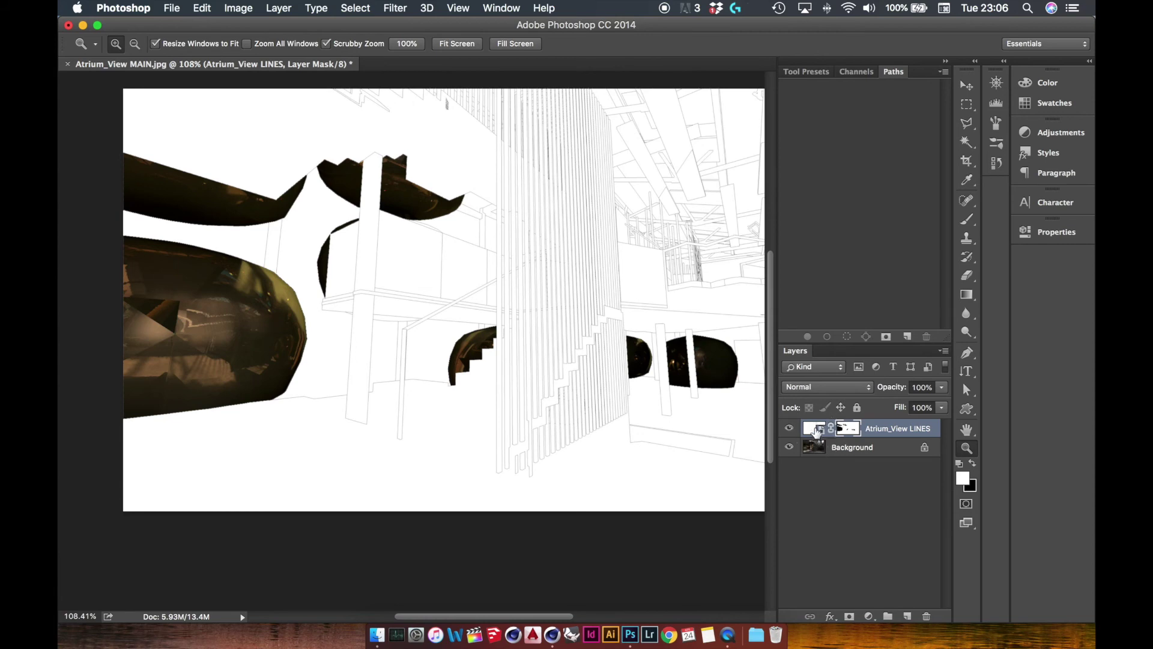
double_click(815, 429)
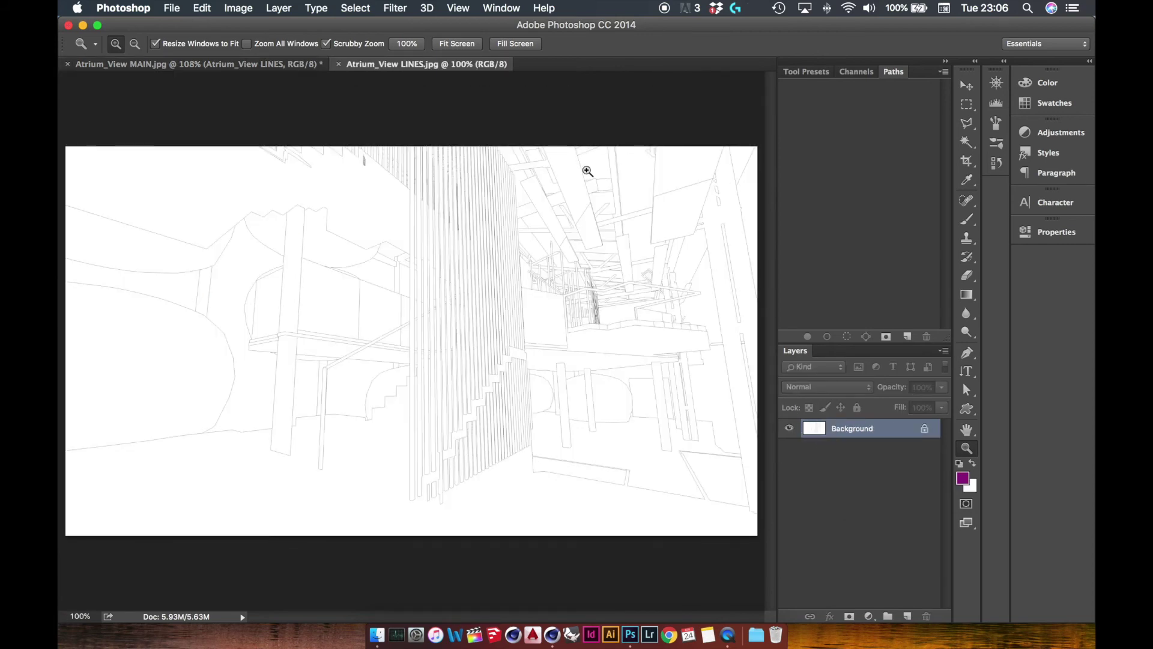
key(super+w)
Create an empty layer group above the Atrium_View LINES layer
click(807, 433)
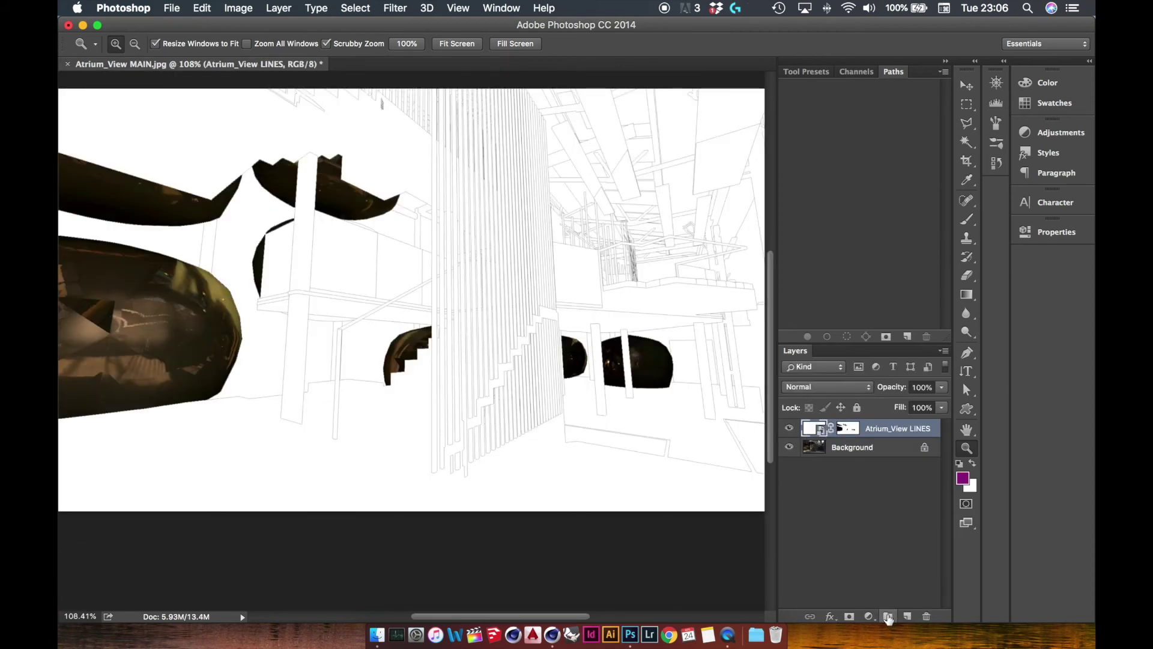
click(888, 617)
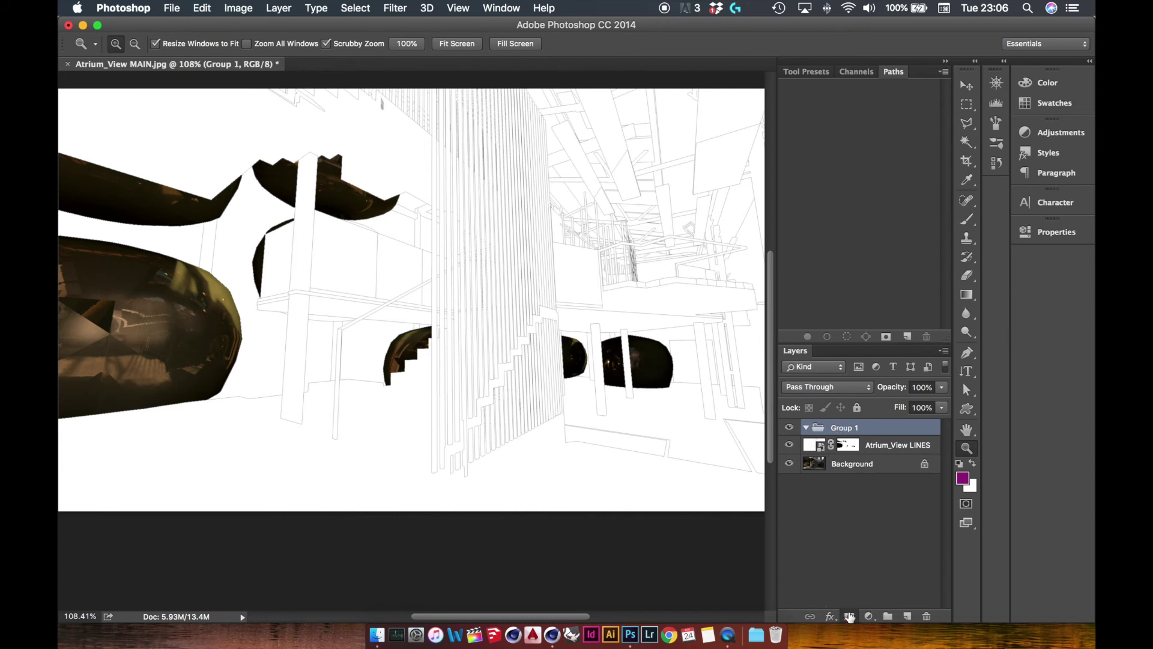
Try a reversed radial gradient on a new mask for the empty group, and delete that mask
click(849, 616)
key(g)
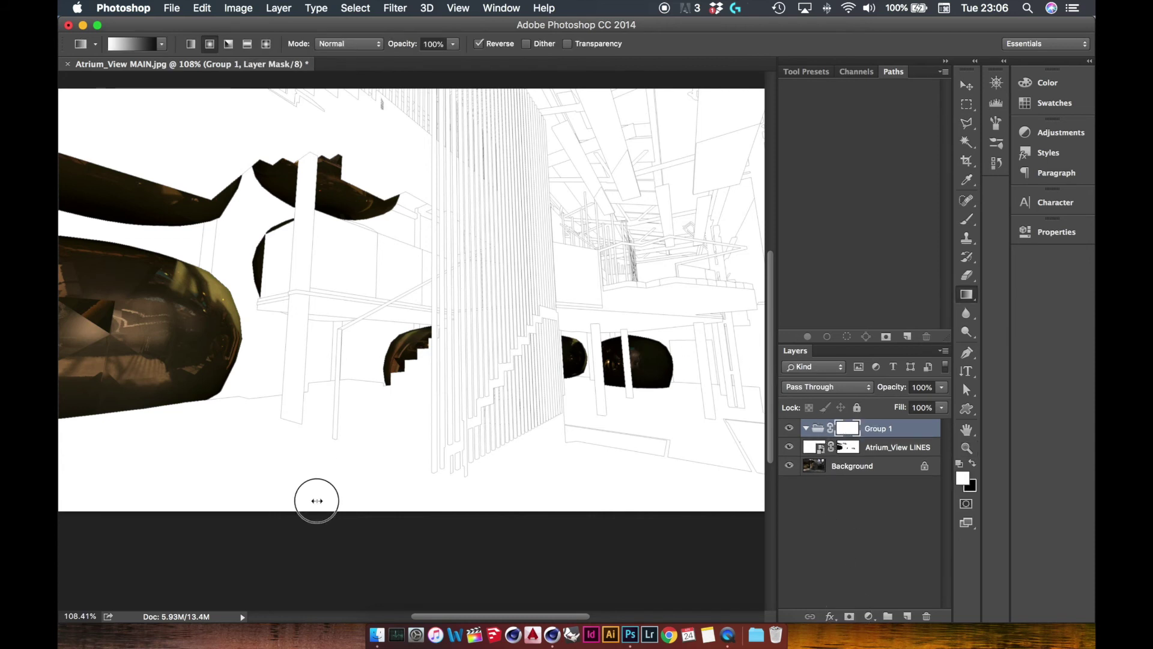
drag(314, 497, 421, 321)
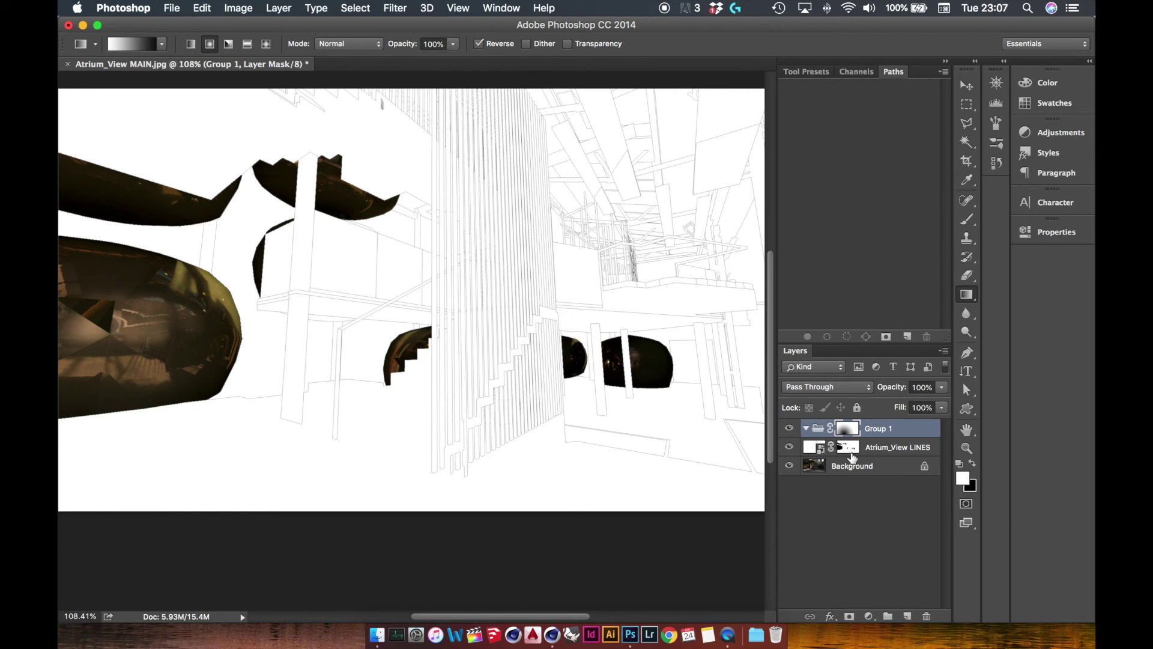
right_click(841, 438)
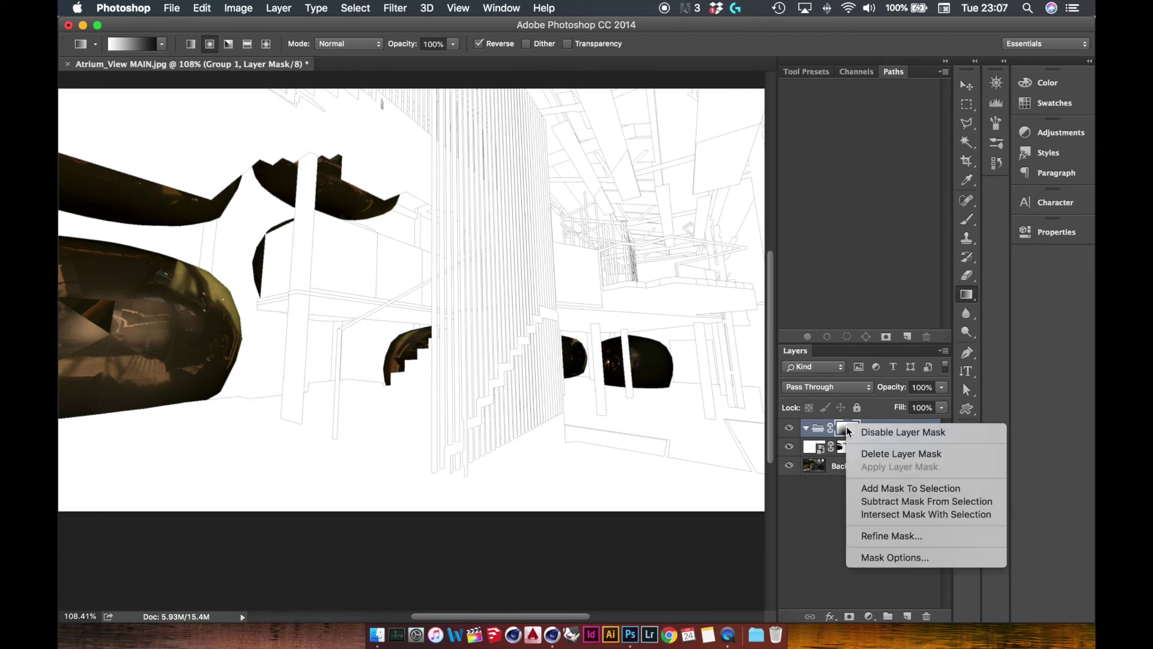
click(868, 453)
Try a radial gradient across the whole Atrium_View LINES layer mask and undo it
click(849, 446)
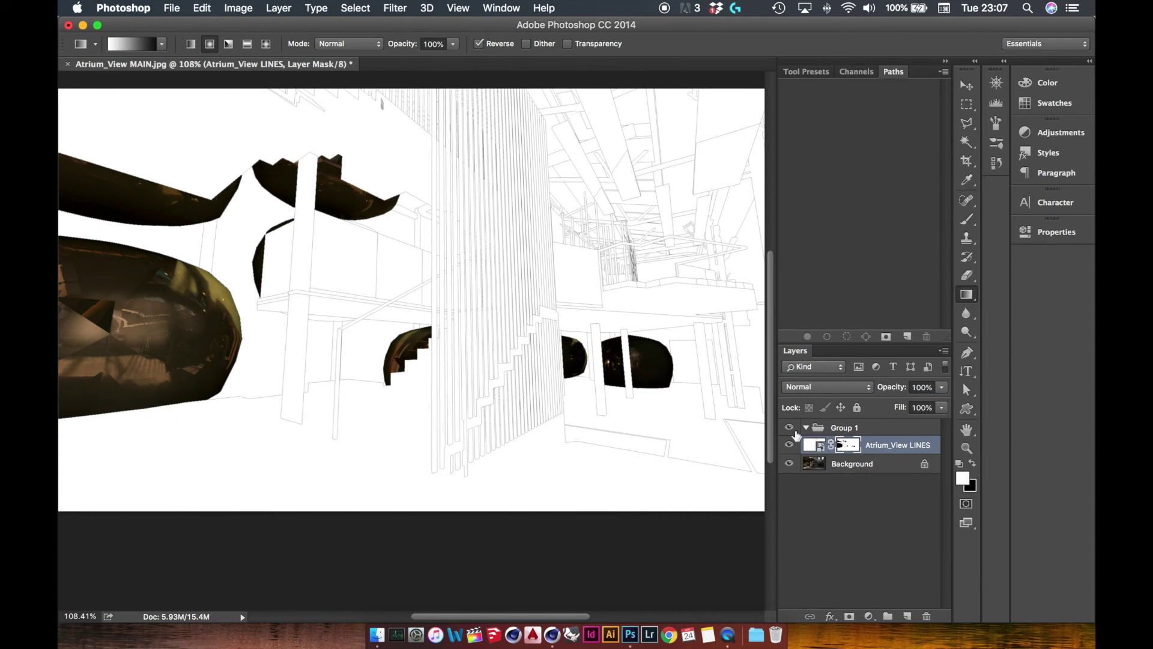
drag(482, 372, 600, 122)
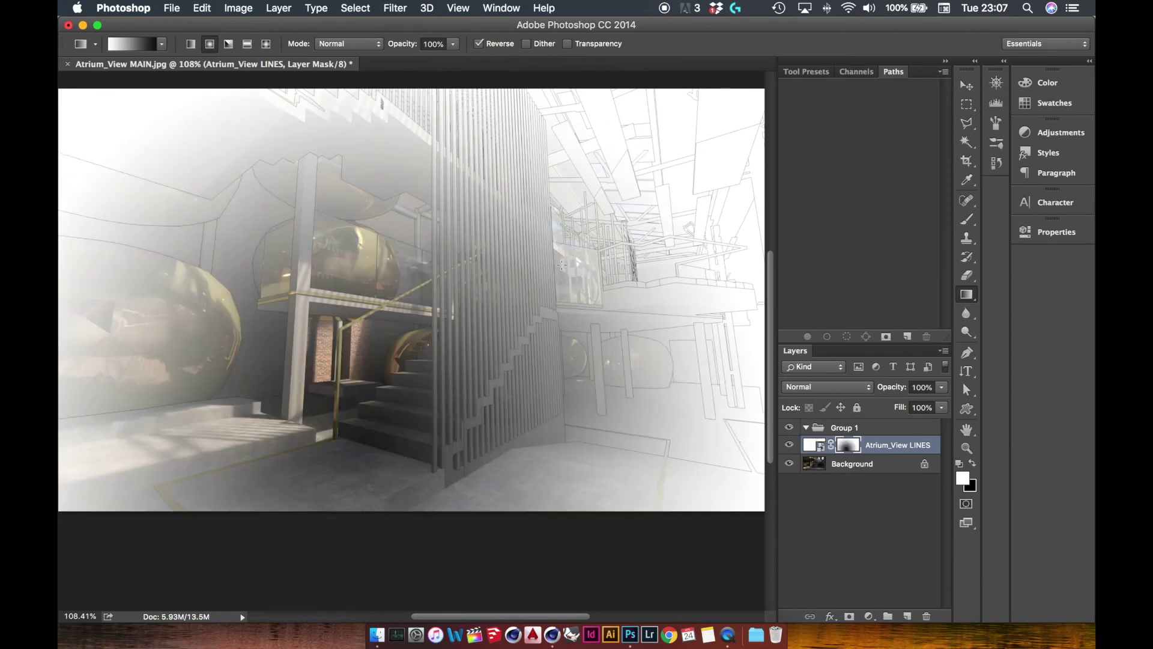
drag(562, 264, 533, 325)
click(539, 317)
Try linear gradients in different diagonal directions on the Atrium_View LINES layer mask and undo them
click(247, 44)
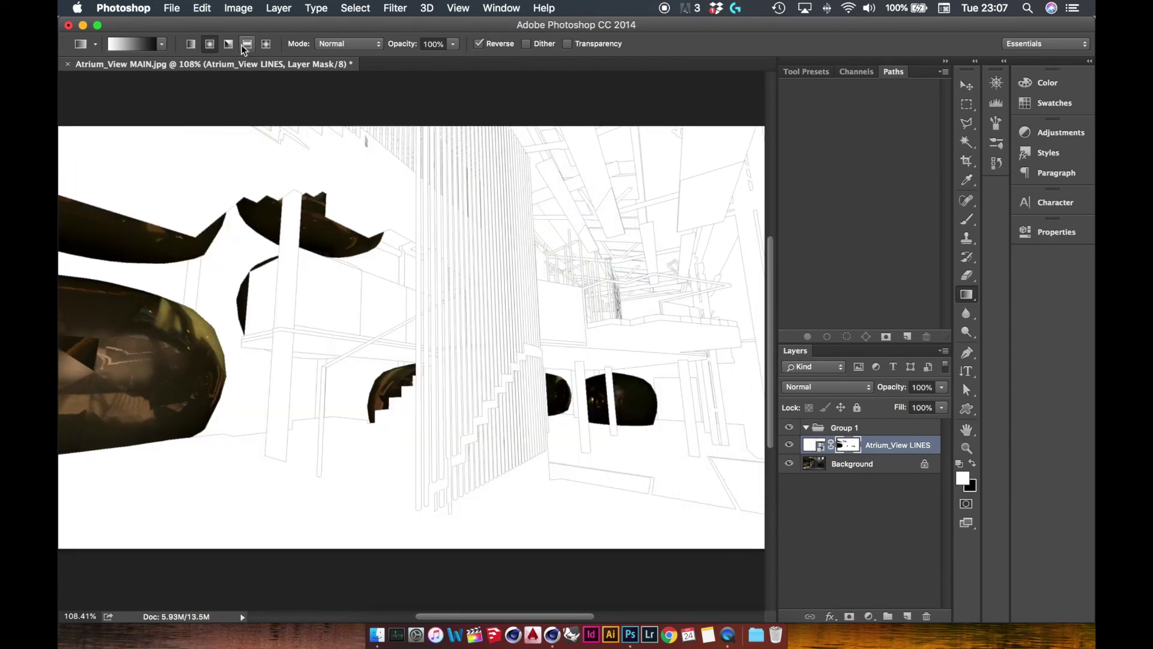
click(190, 44)
alt+super+drag(409, 256, 381, 265)
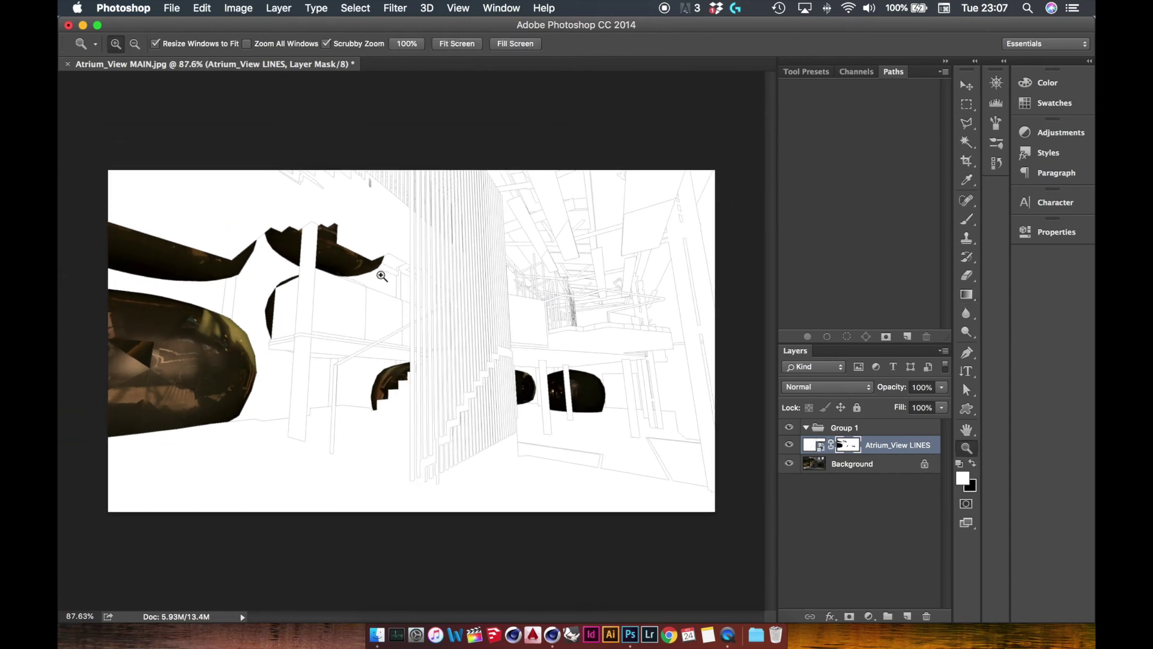
drag(265, 431, 463, 188)
drag(626, 169, 435, 369)
drag(695, 167, 305, 463)
key(ctrl+alt+z)
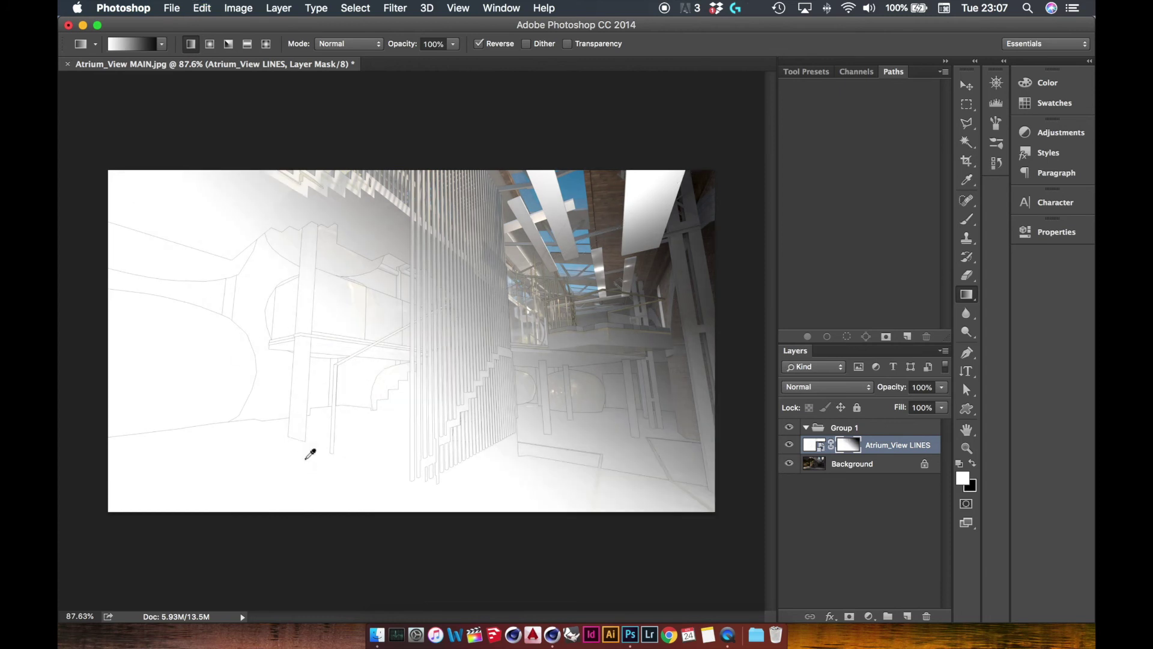
key(ctrl+alt+z)
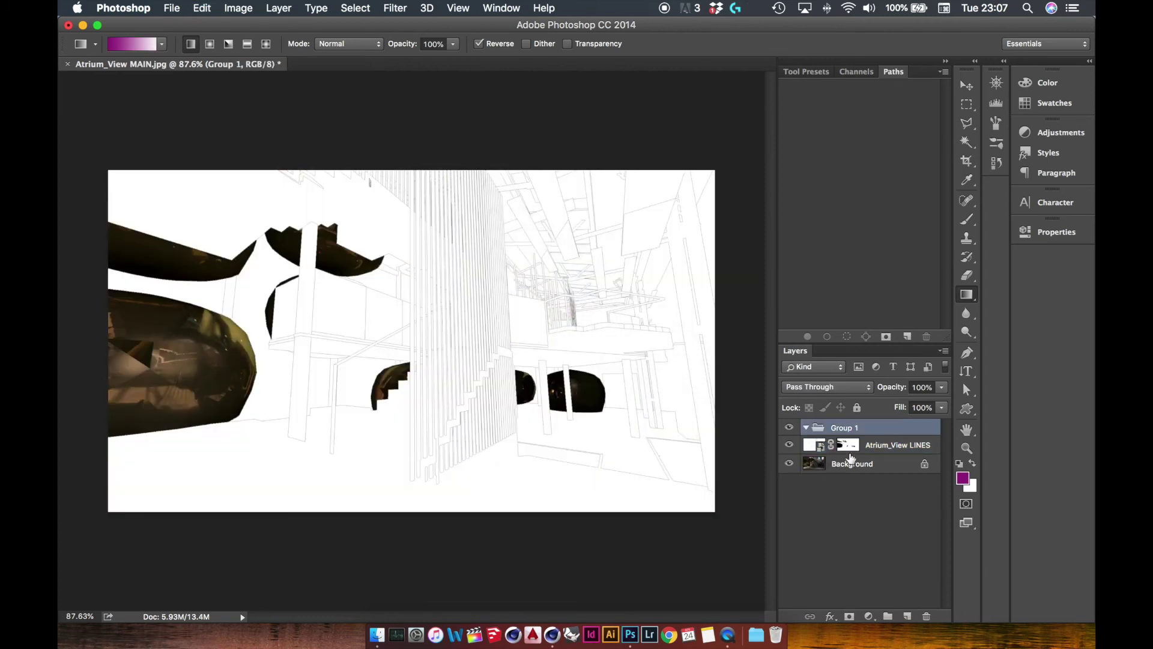
Load the Atrium_View LINES mask as a selection and fill it on the mask with a diagonal black-to-white linear gradient
ctrl+drag(849, 449, 832, 455)
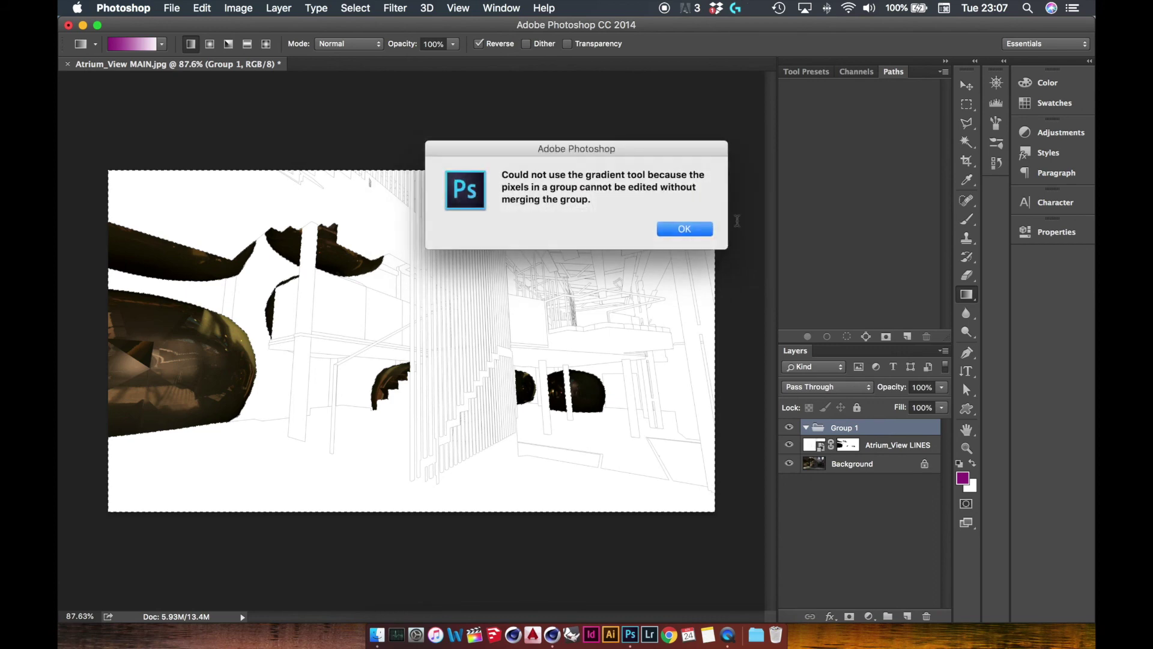
click(847, 445)
key(d)
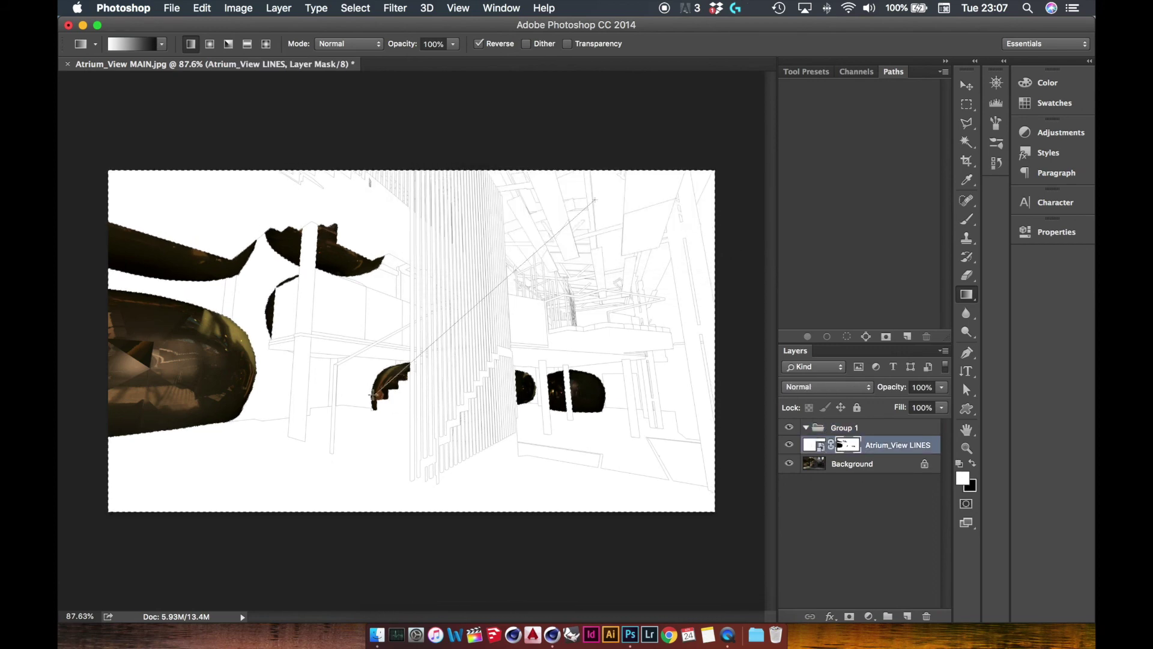
drag(242, 539, 438, 265)
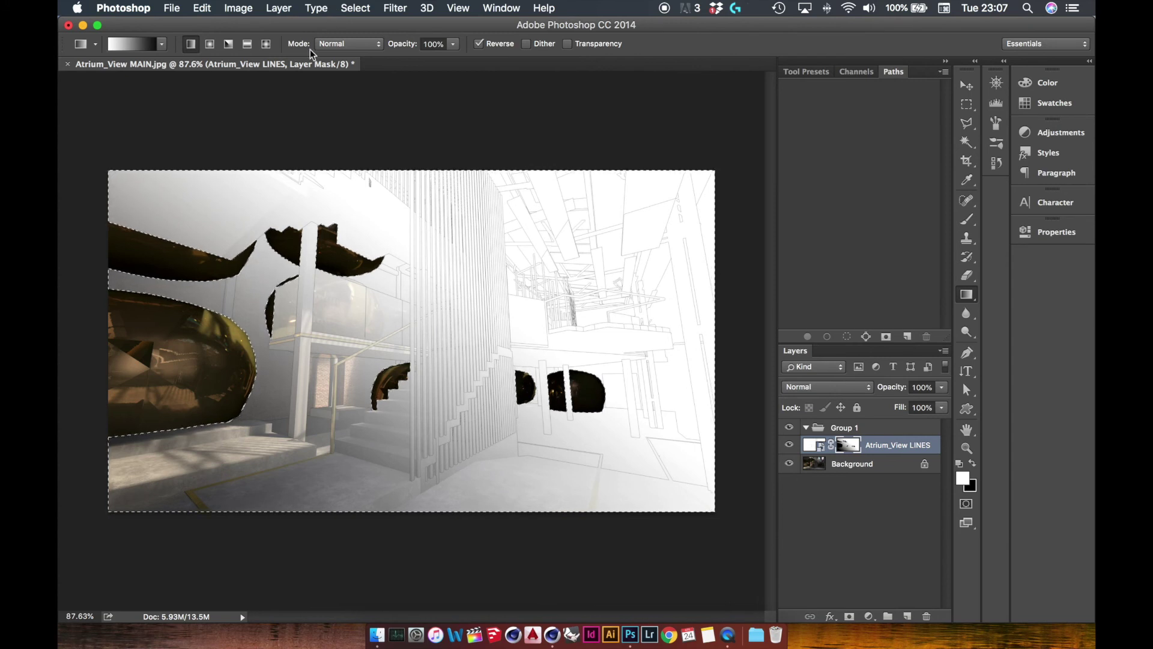
Replace the linear fade on the mask with a radial gradient that fades the render into lines towards the far-right wall, and deselect
click(208, 45)
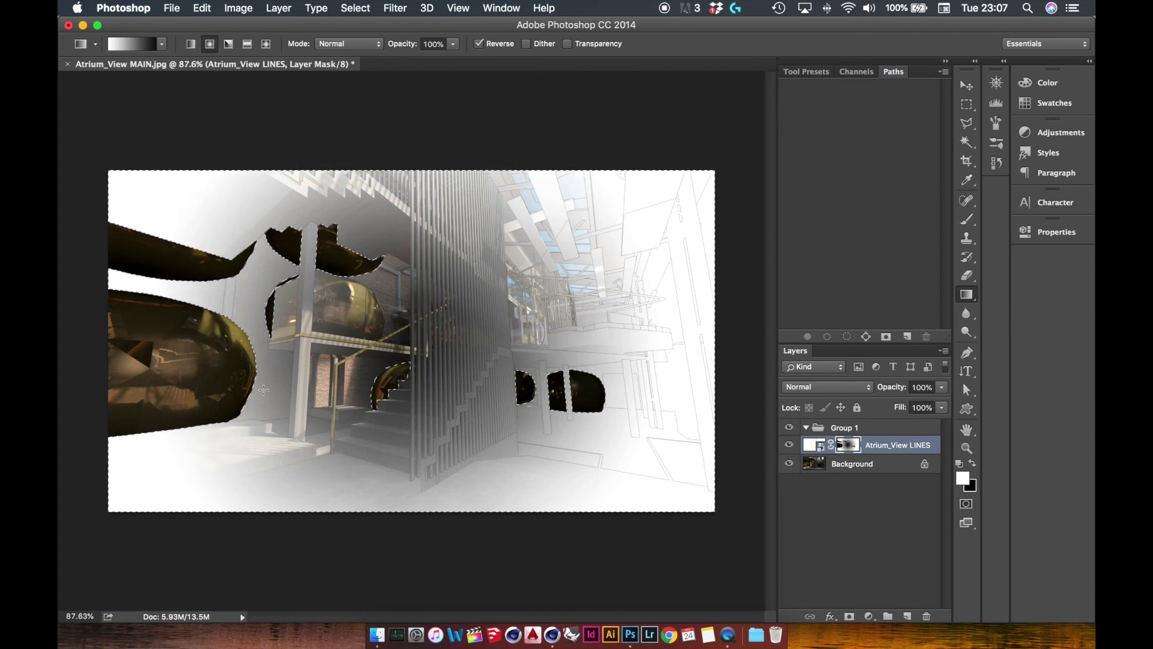
drag(255, 391, 765, 234)
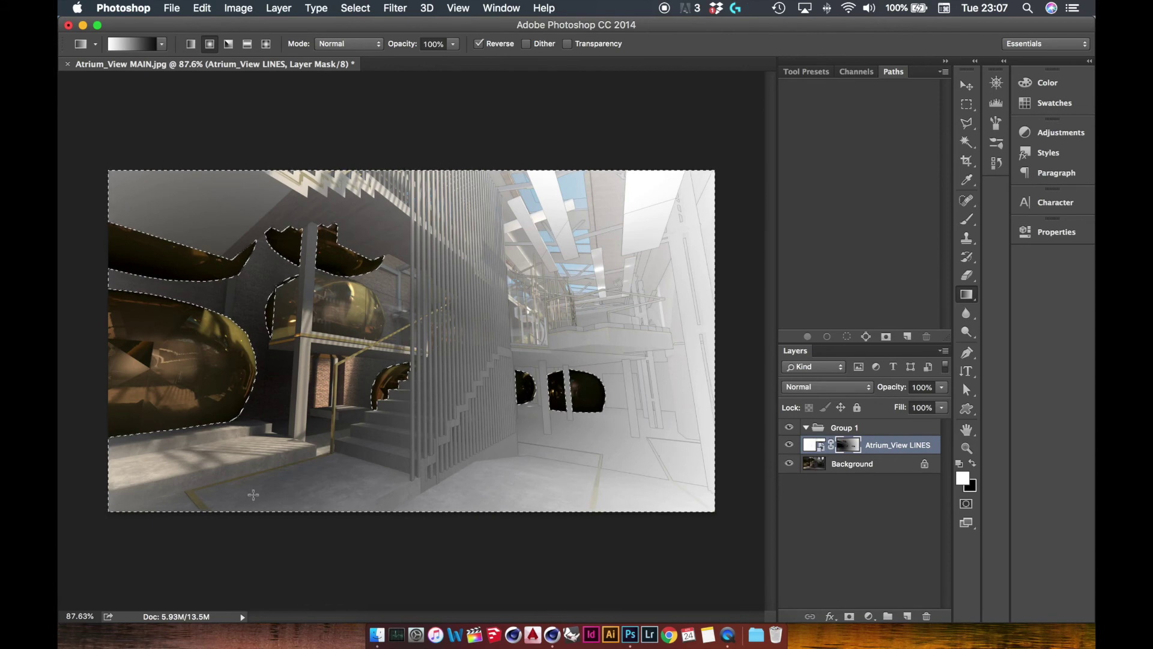
drag(576, 287, 577, 288)
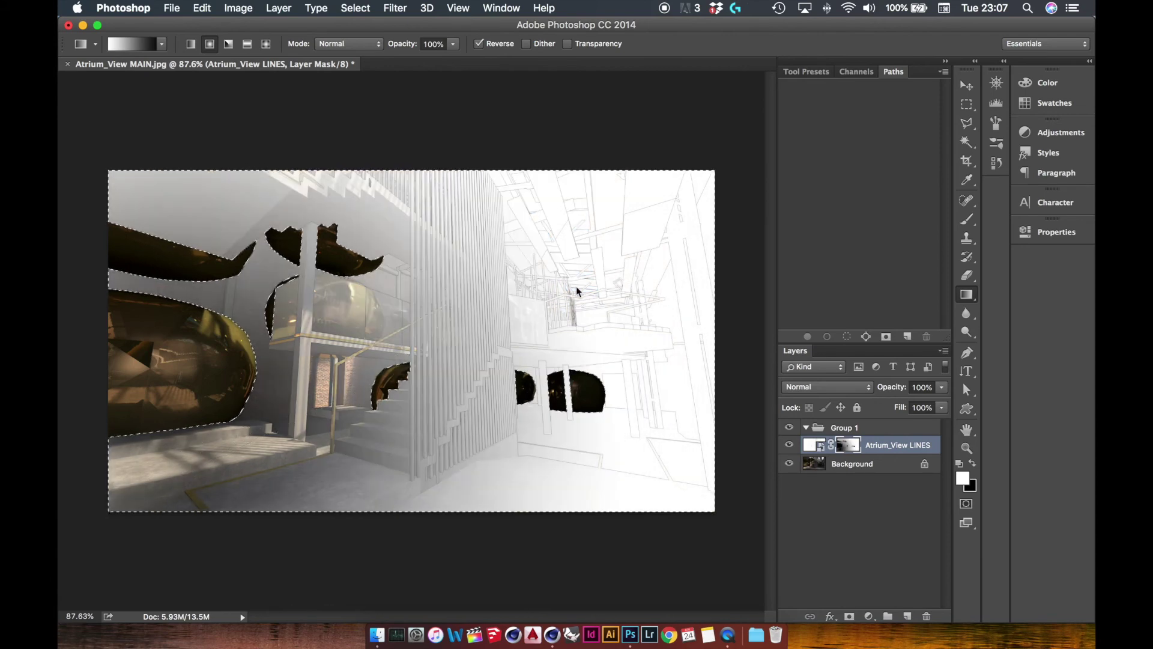
drag(392, 385, 629, 217)
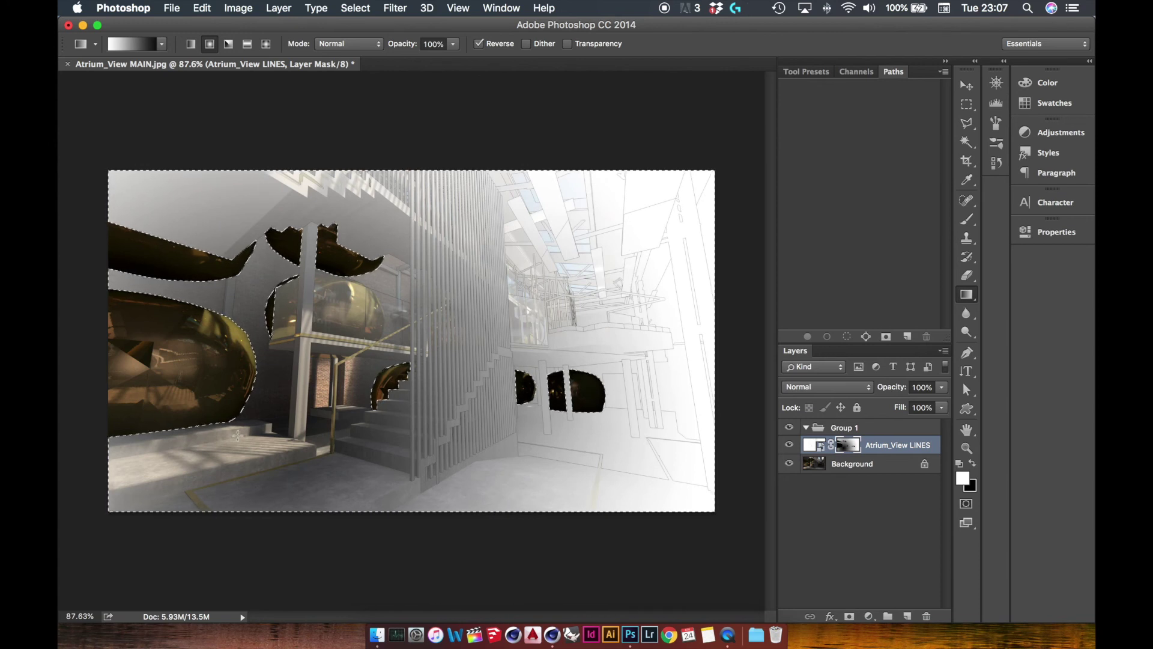
drag(545, 269, 688, 193)
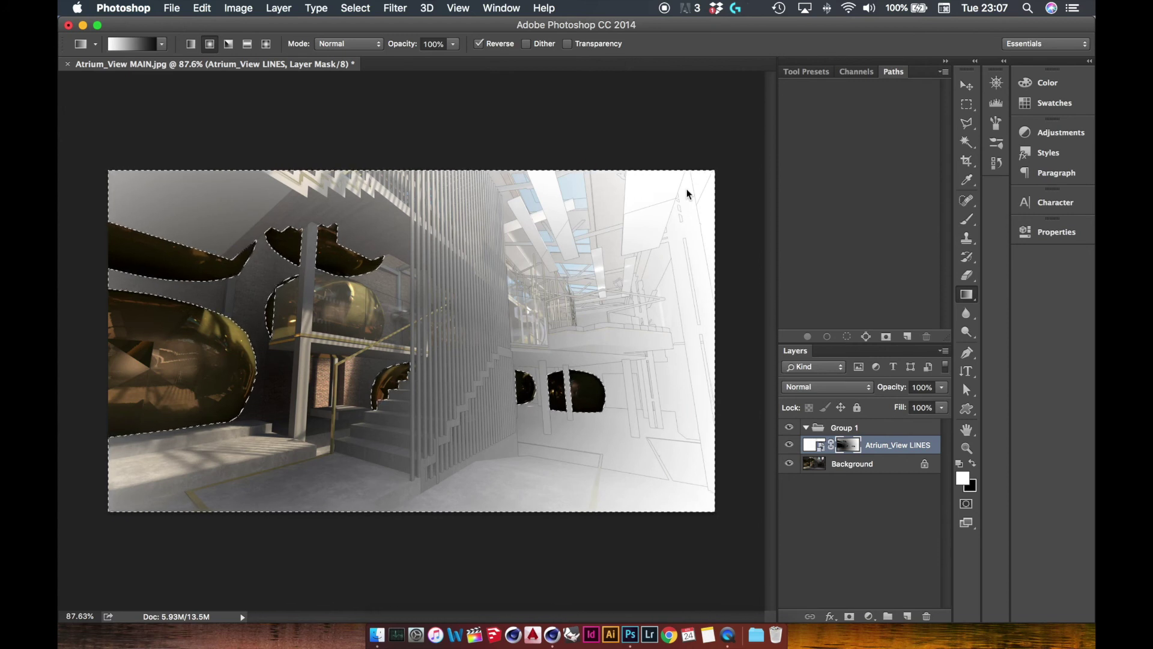
key(super+d)
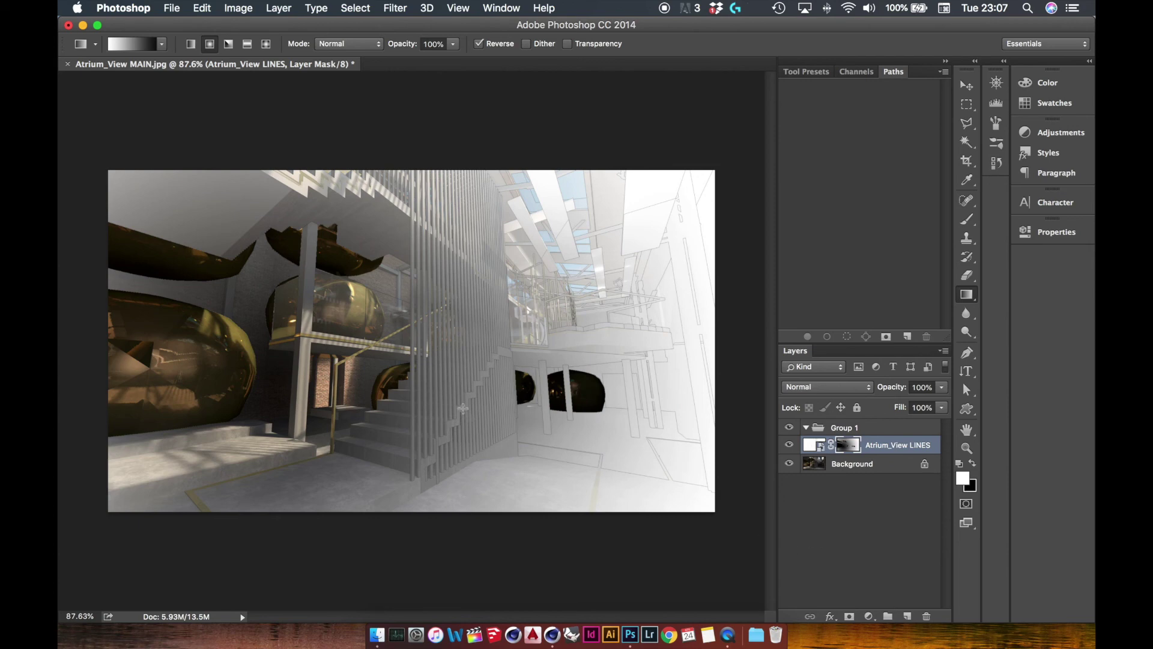
Unlock the Background render layer and convert it to a Smart Object
key(z)
drag(435, 345, 442, 387)
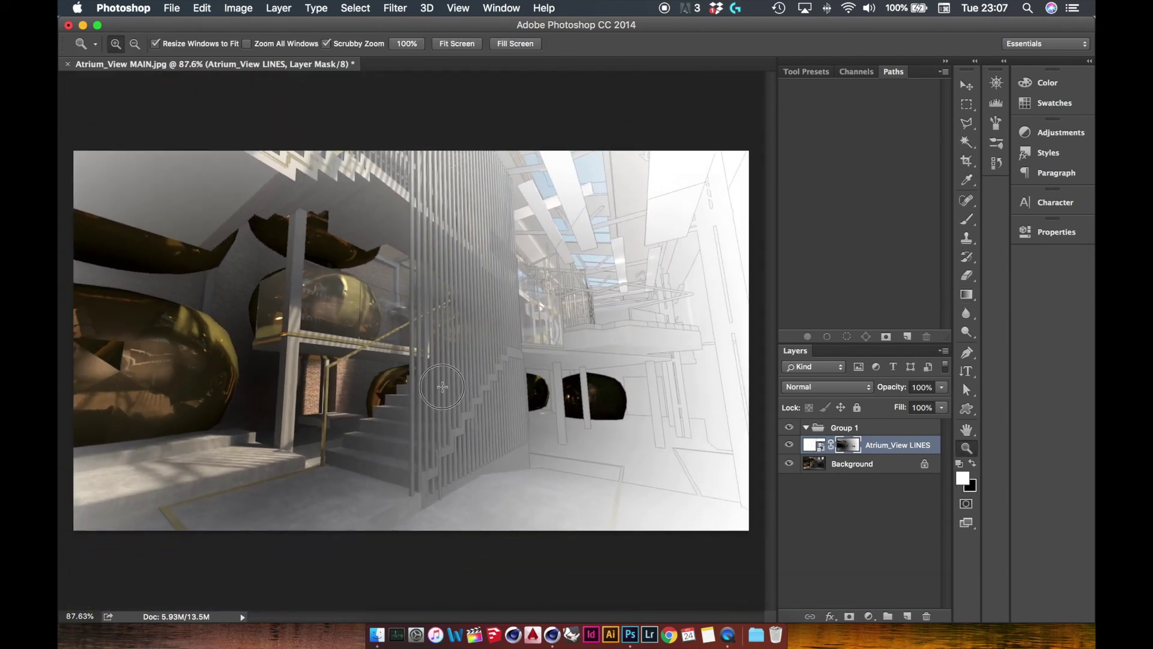
click(924, 466)
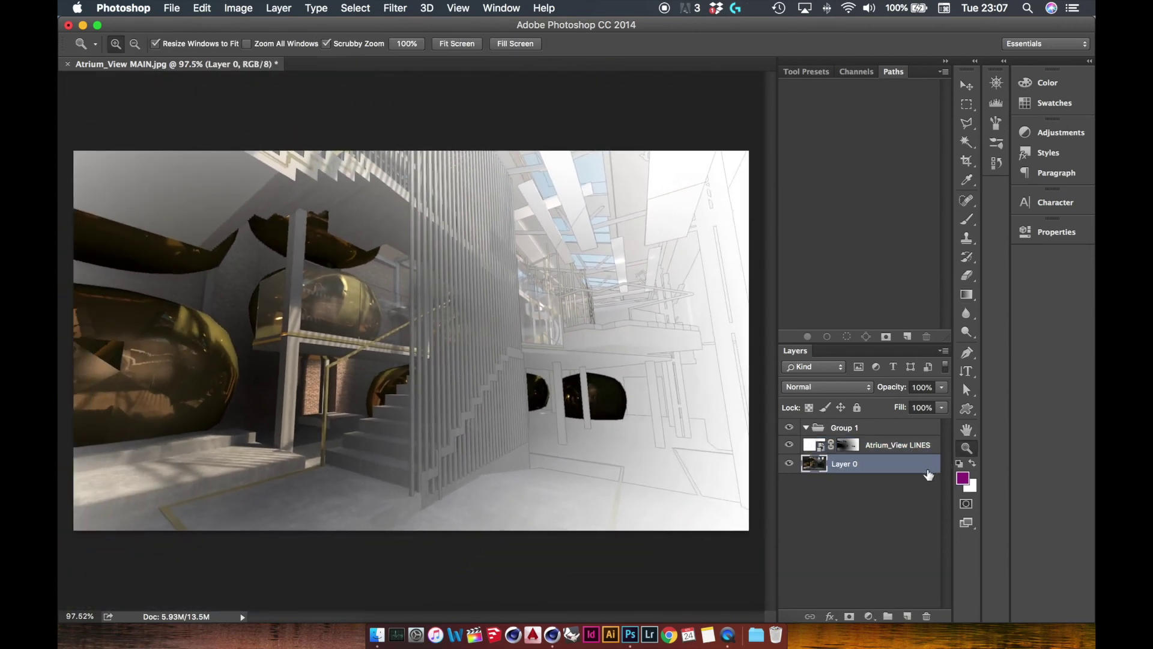
right_click(928, 469)
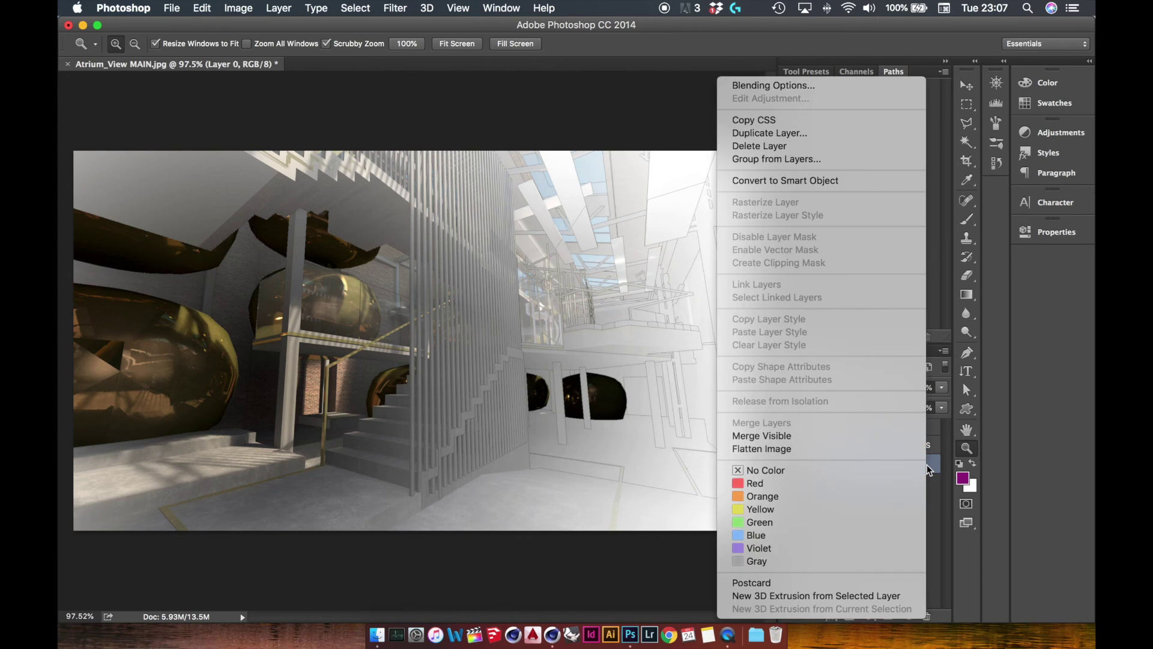
click(769, 180)
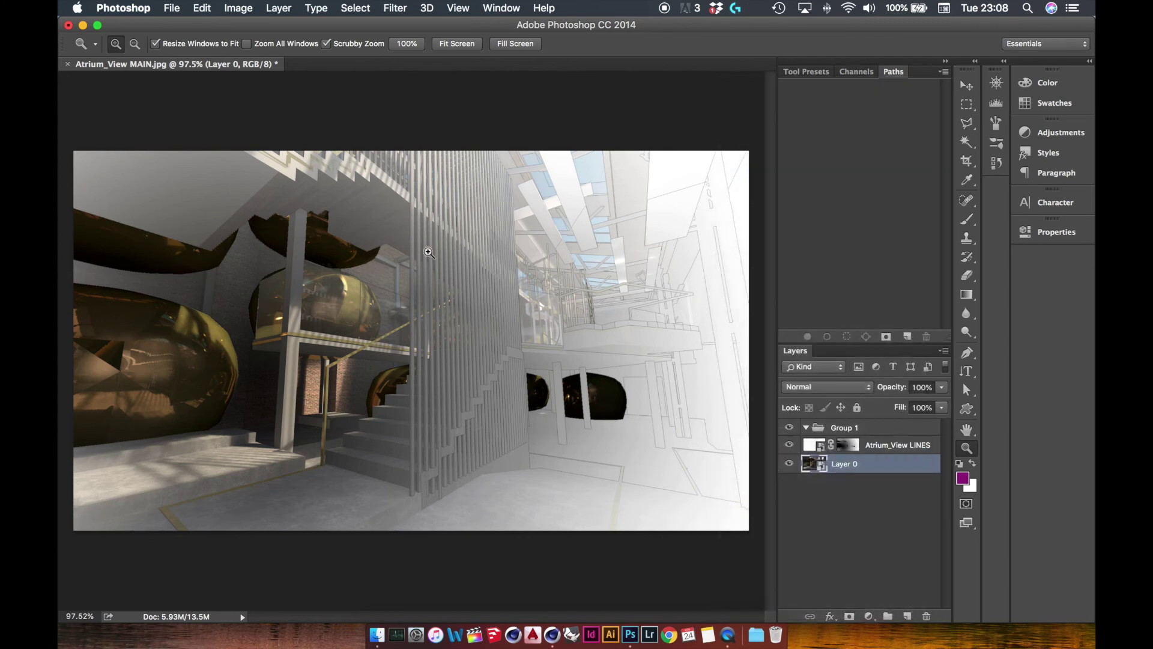
Start the Camera Raw Filter on the main render layer, and set Clarity to +25 and Exposure to +1.00
click(391, 8)
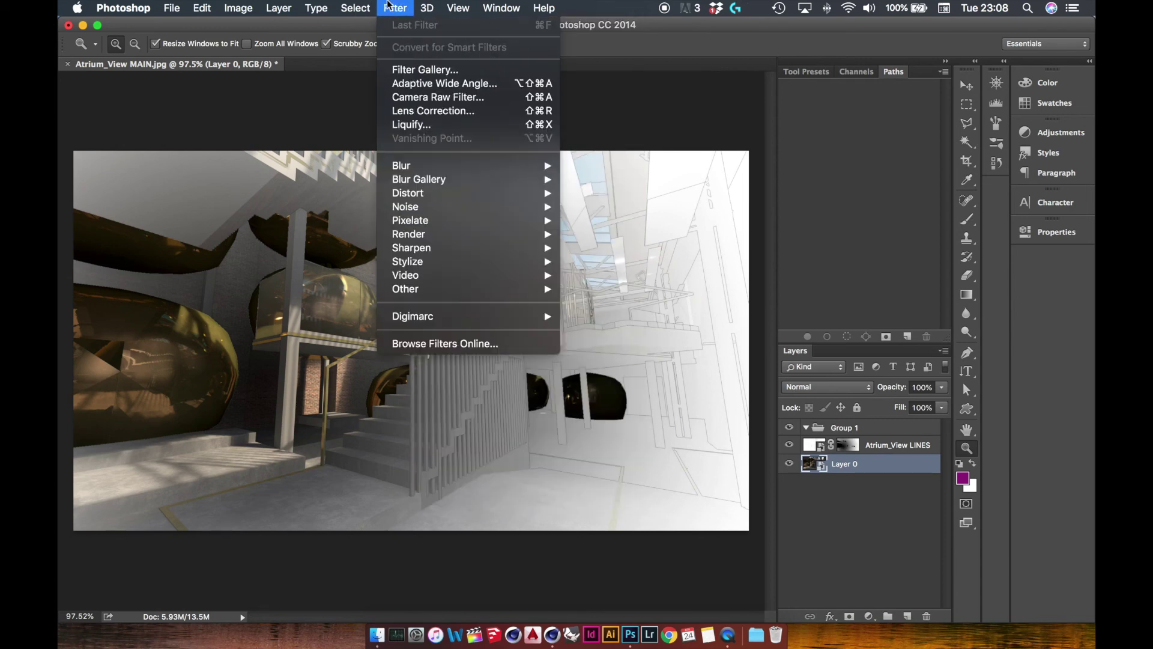
click(427, 97)
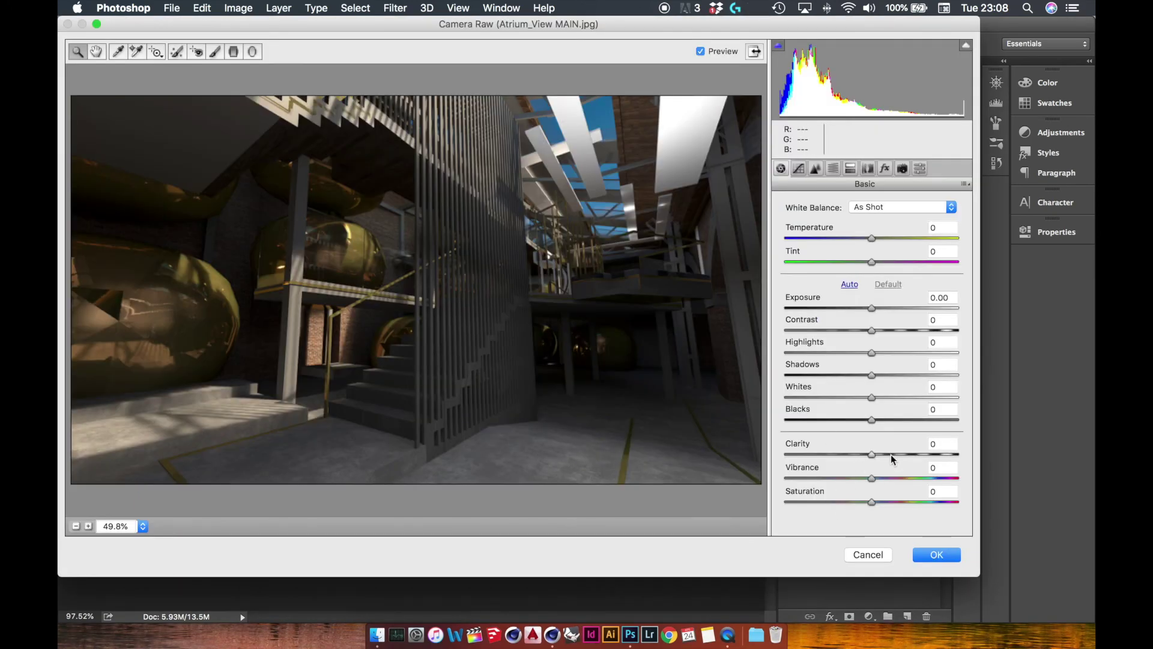
mouse_move(892, 454)
mouse_down()
mouse_move(910, 452)
mouse_move(893, 454)
mouse_up()
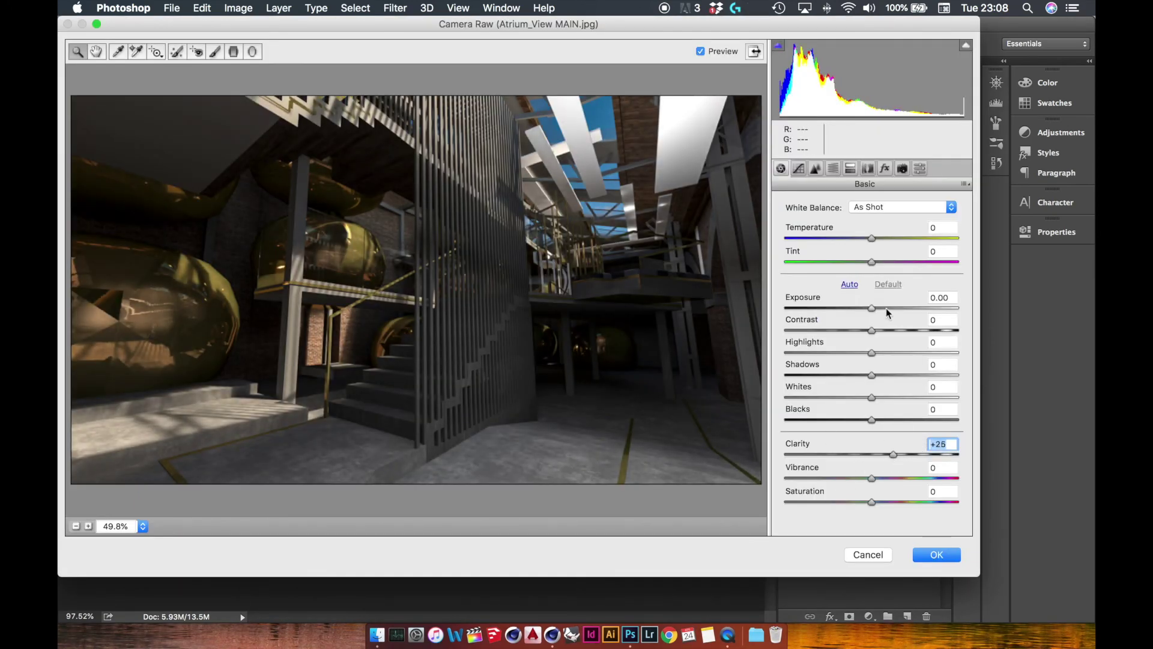
drag(886, 307, 889, 305)
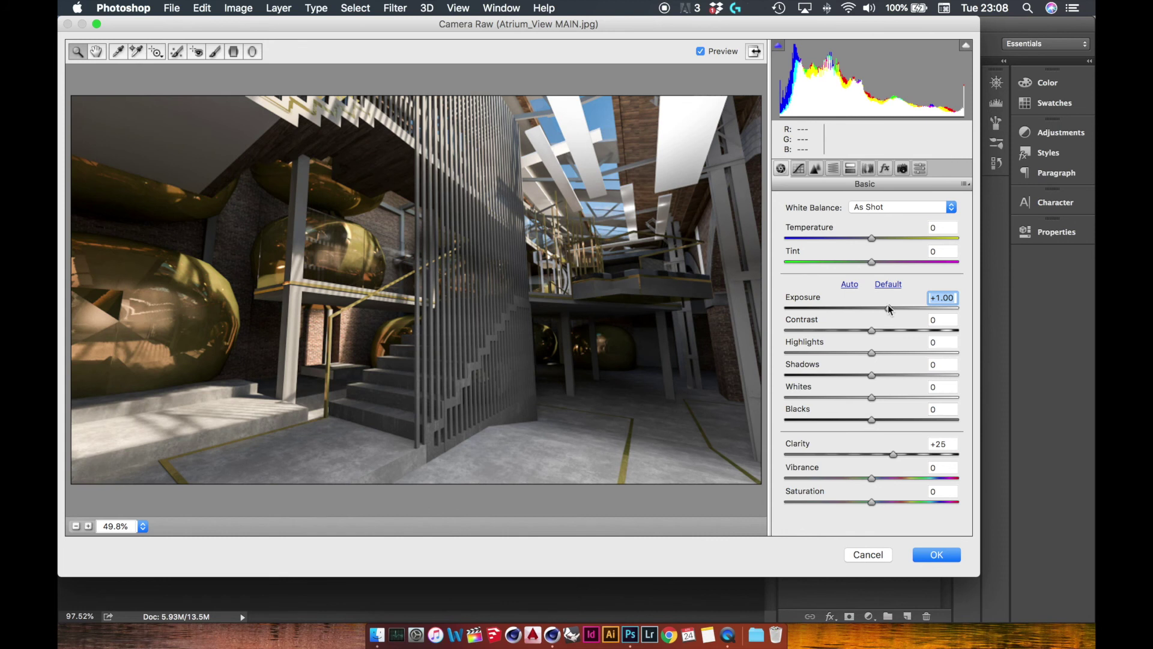
Compare stronger and neutral Clarity on the render, settle on +56, and lower Highlights to -20
drag(891, 454, 918, 455)
click(922, 455)
click(872, 455)
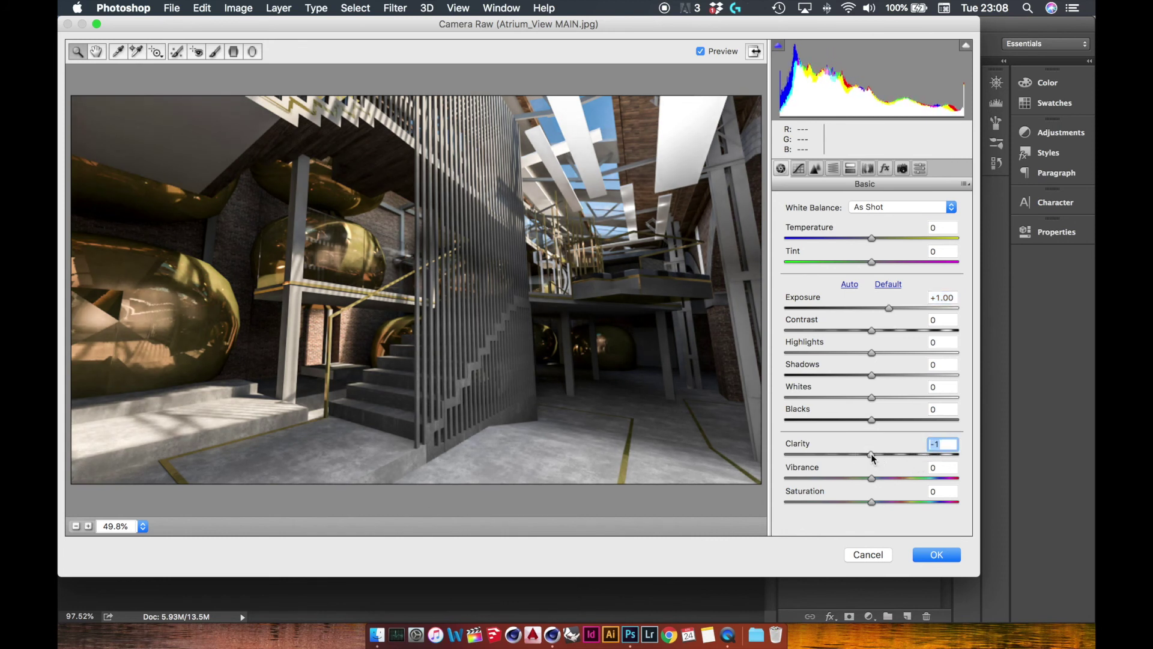
click(920, 455)
drag(871, 352, 854, 353)
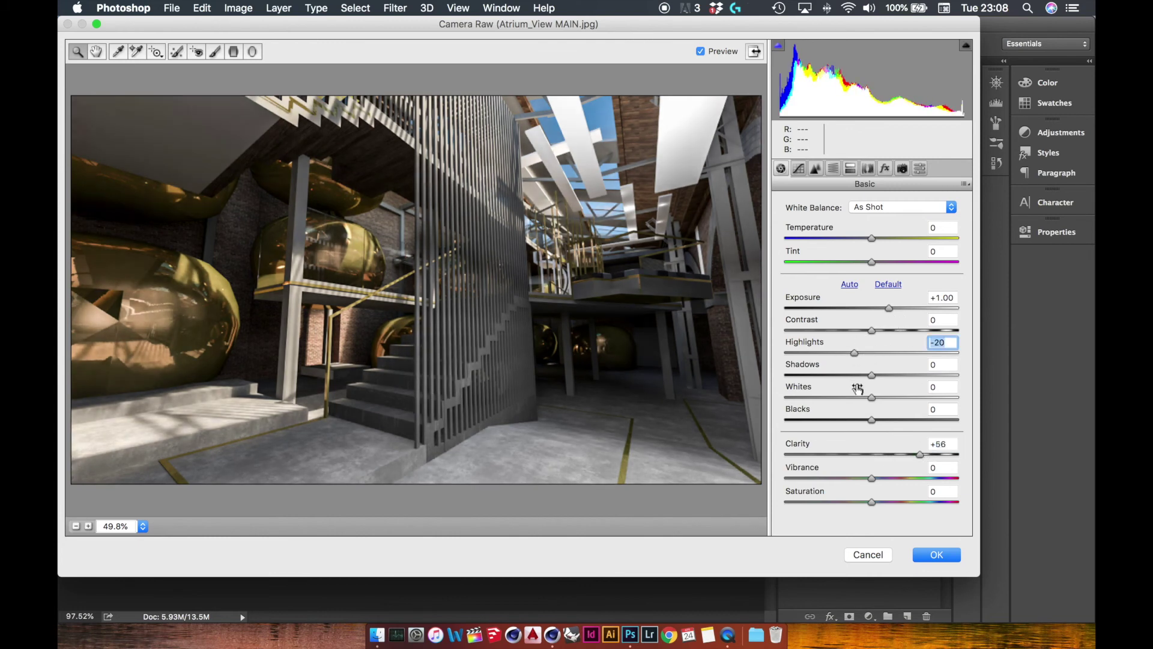
Set Whites to -21, Shadows to +18 and Blacks to +21, and apply the Camera Raw Filter to the render
drag(872, 397, 853, 397)
click(887, 375)
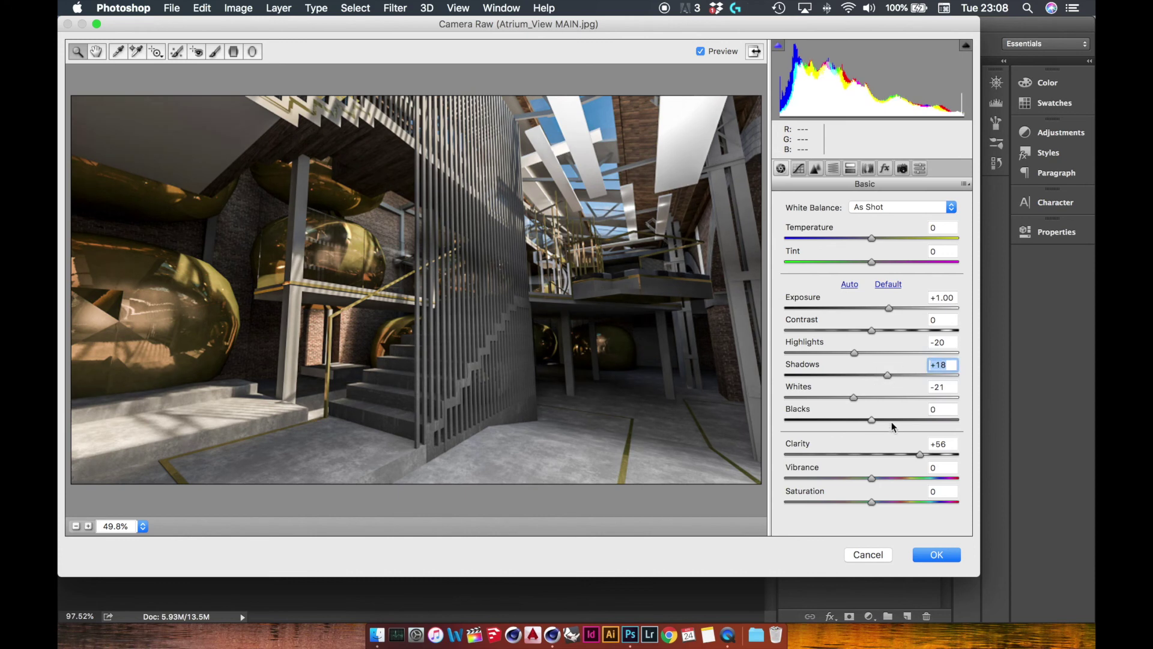
click(890, 419)
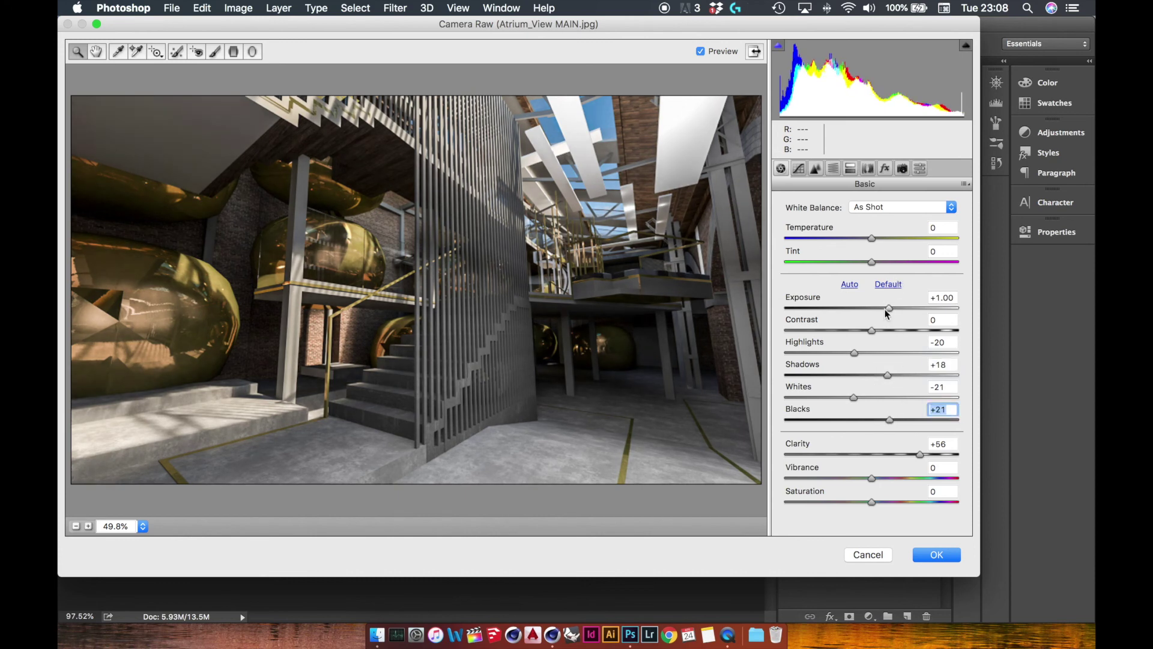
click(887, 308)
click(934, 553)
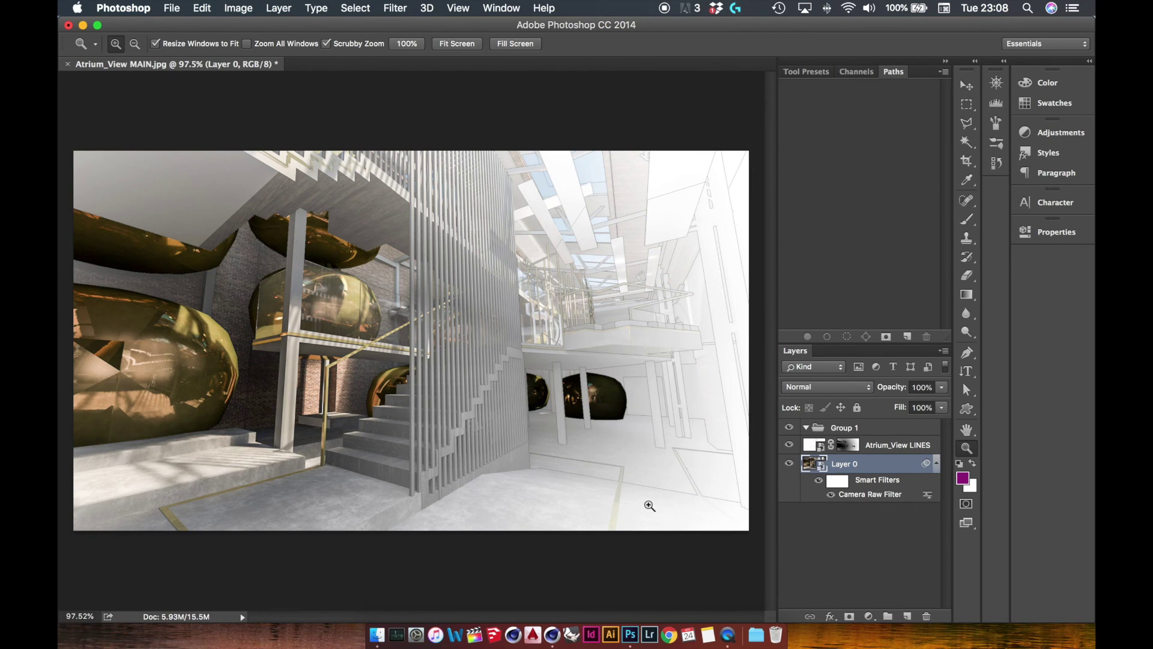
With the Magic Wand at tolerance 23 on the Atrium_View LINES layer, select the first vertical slats at the stair screen's near edge
click(485, 291)
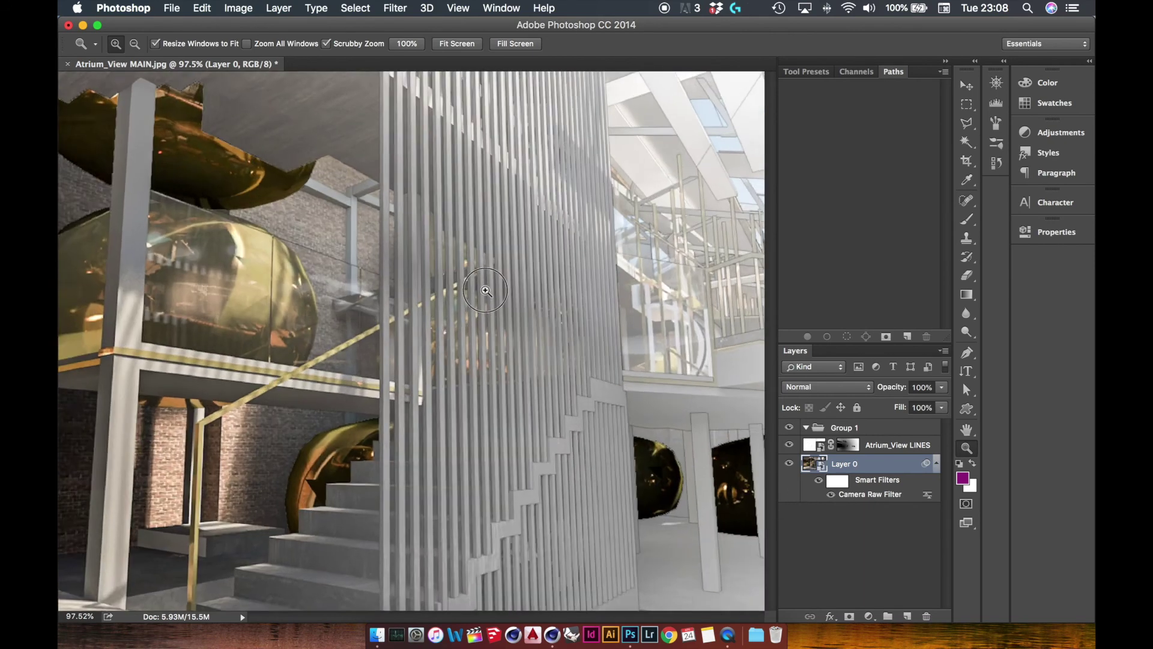
drag(485, 291, 746, 443)
click(814, 448)
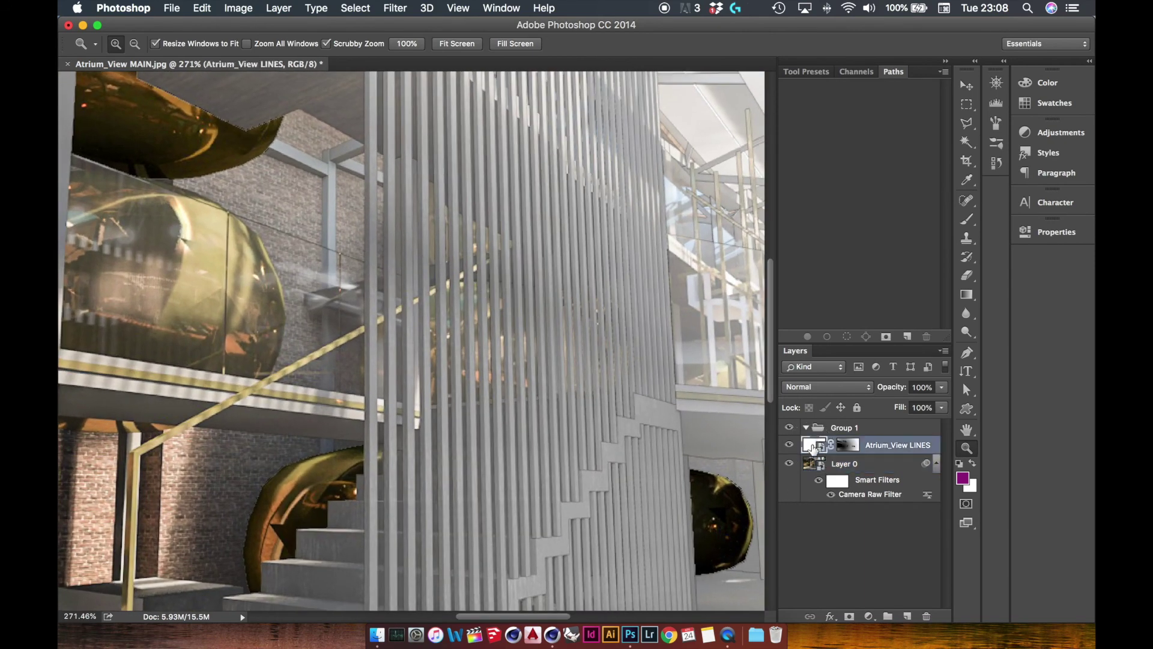
key(w)
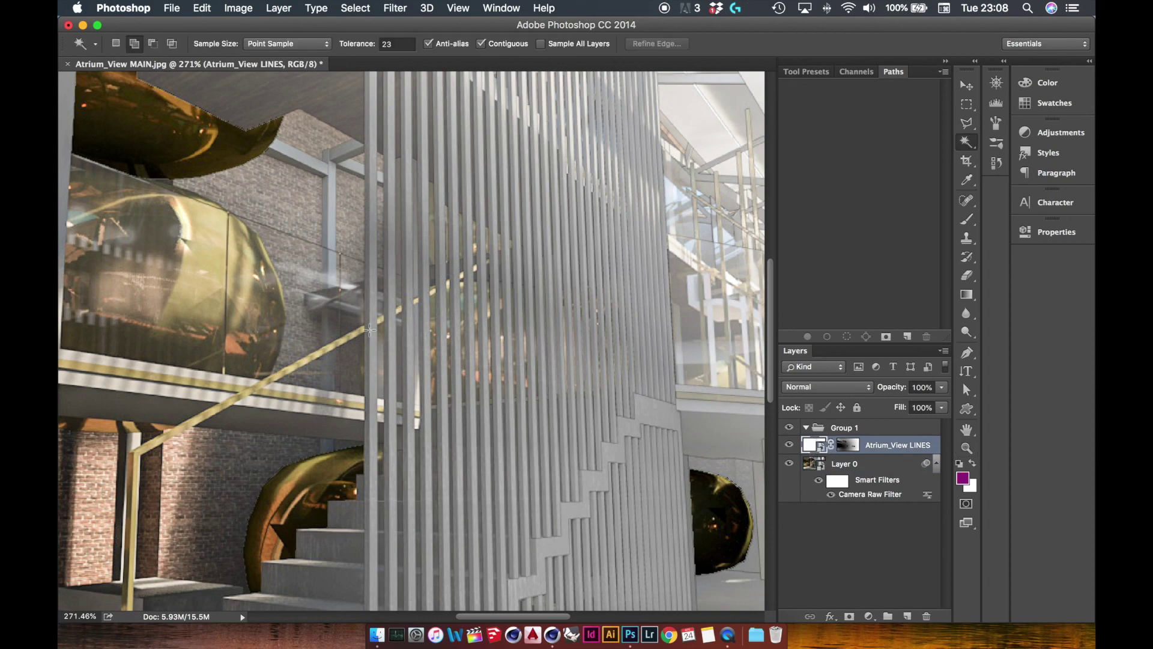
click(369, 329)
drag(480, 397, 440, 196)
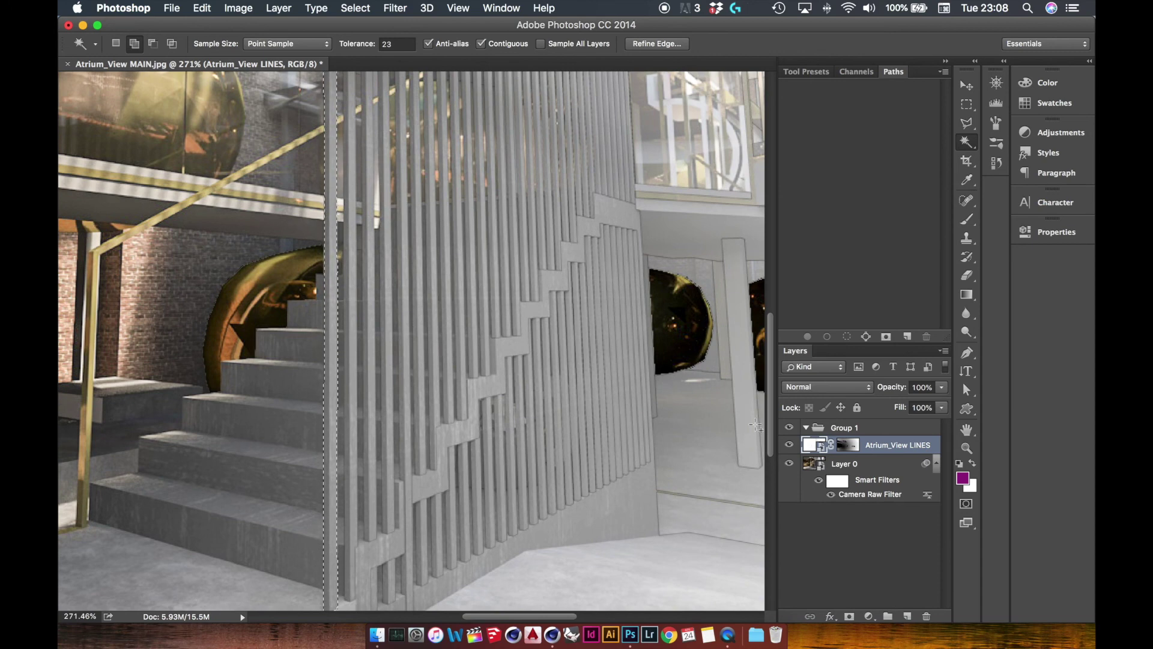
click(787, 464)
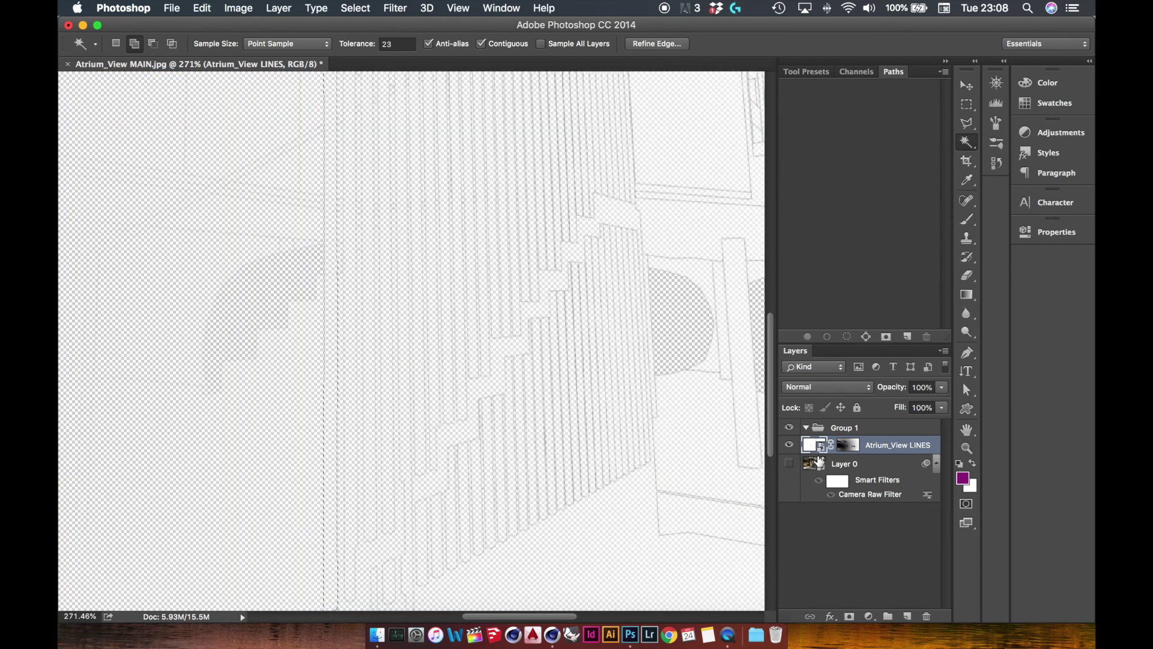
click(789, 464)
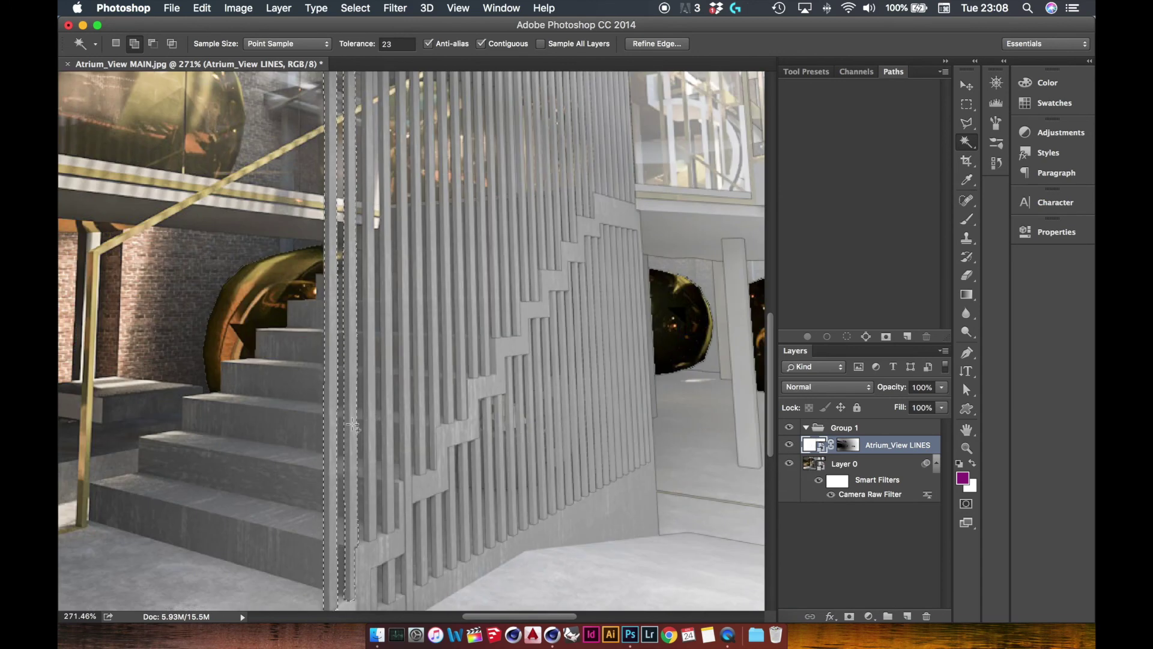
scroll(383, 229, up, 10)
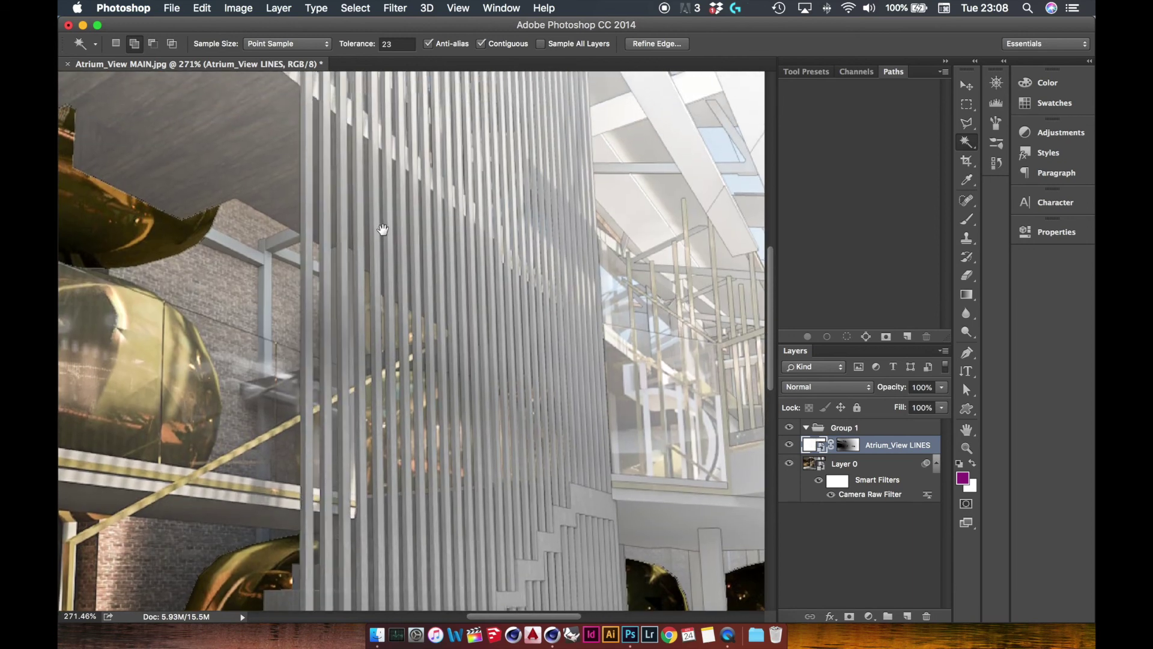
scroll(383, 229, up, 4)
click(357, 237)
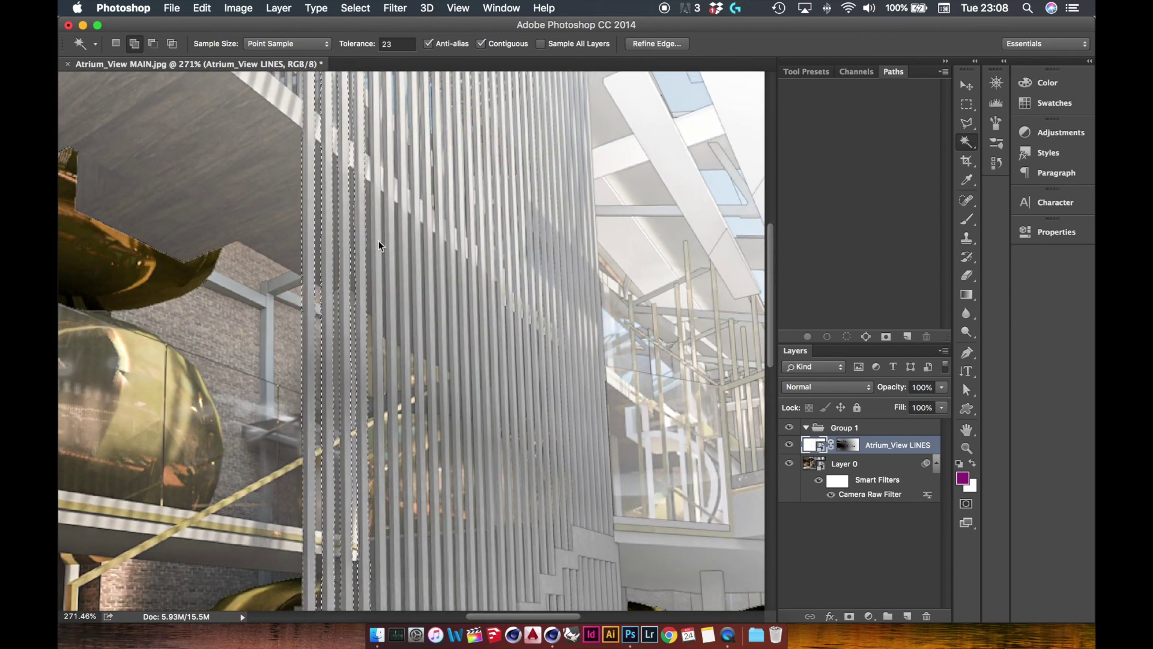
Add the remaining vertical slats across to the screen's far edge to the Magic Wand selection
click(421, 256)
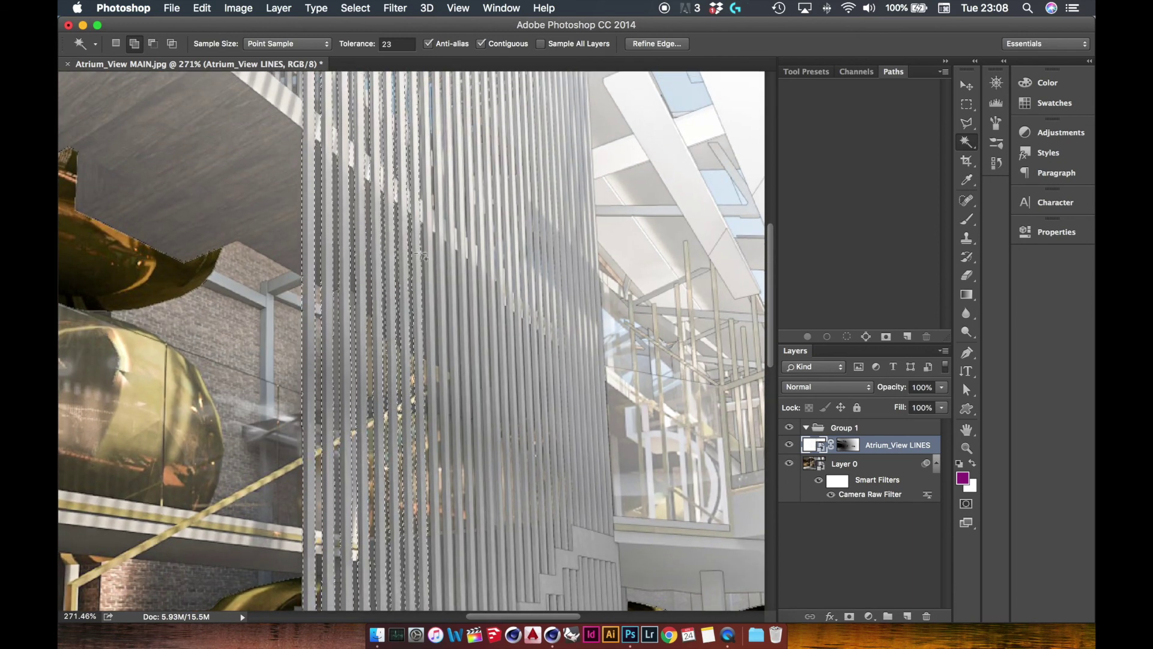
click(460, 264)
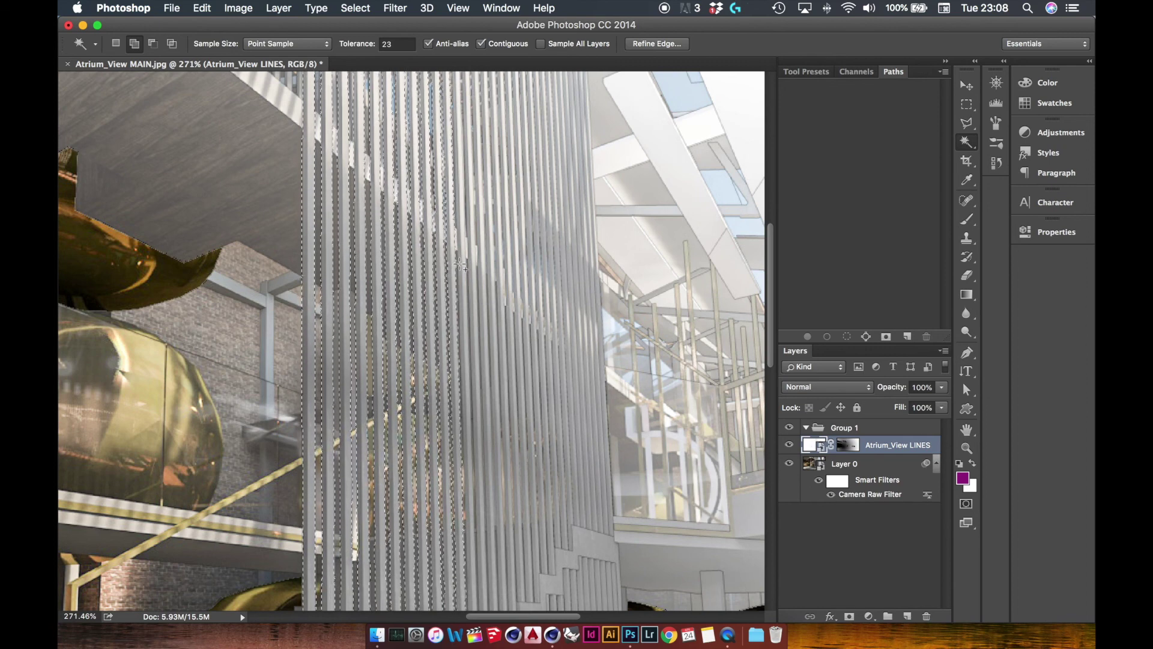
click(491, 274)
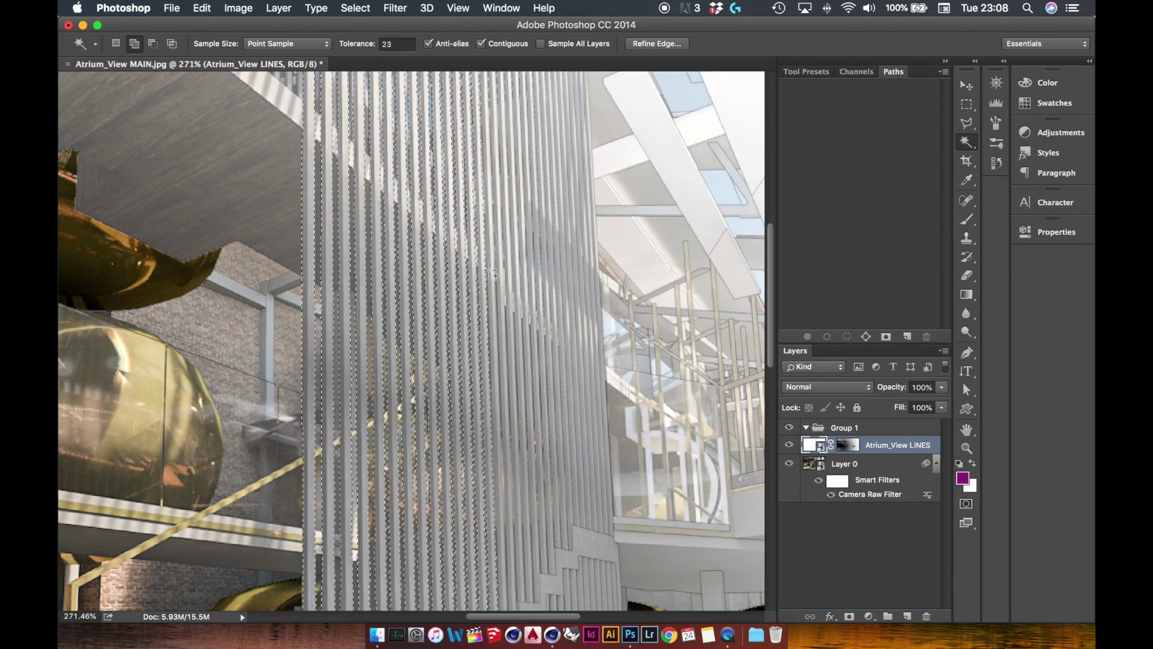
click(516, 268)
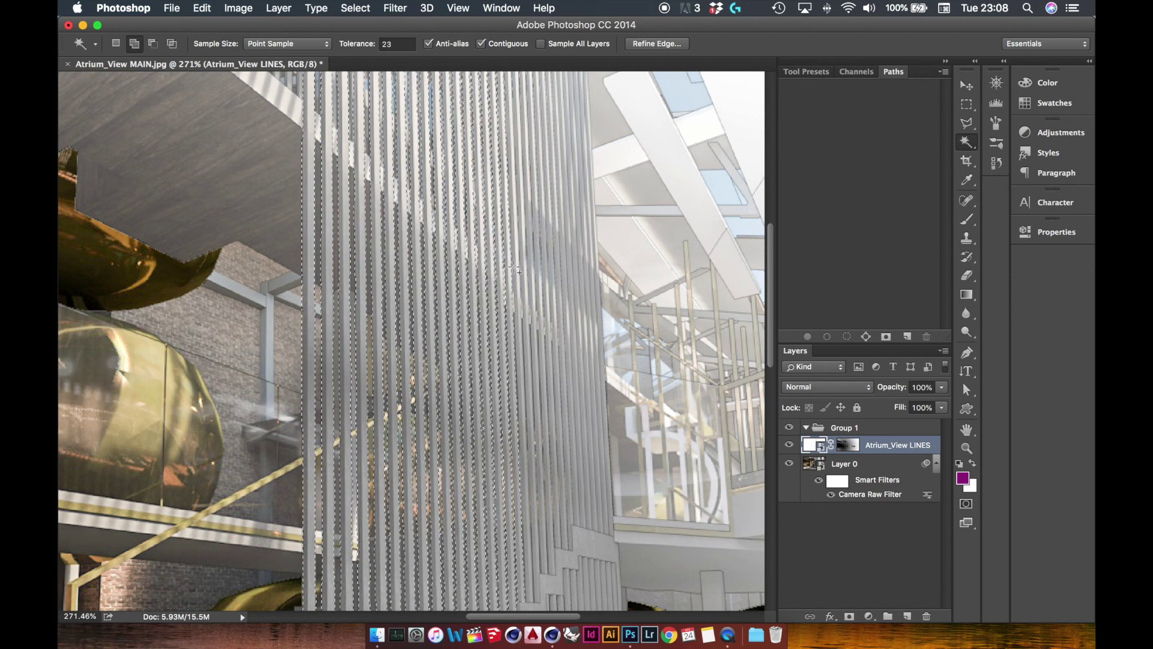
click(544, 274)
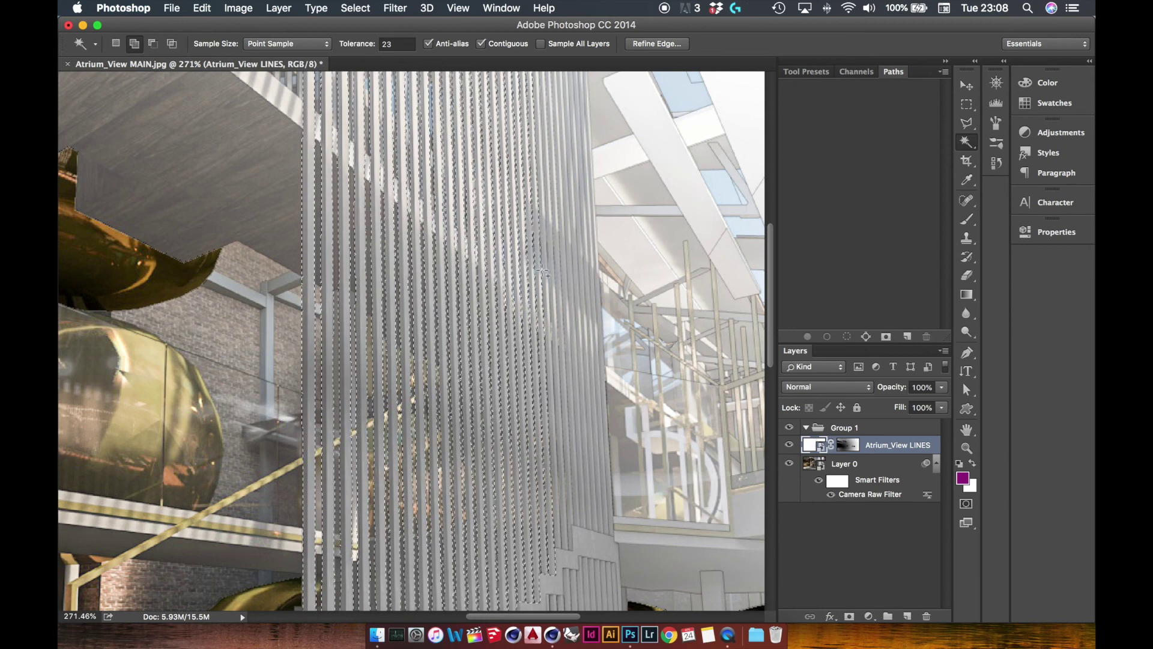
click(559, 271)
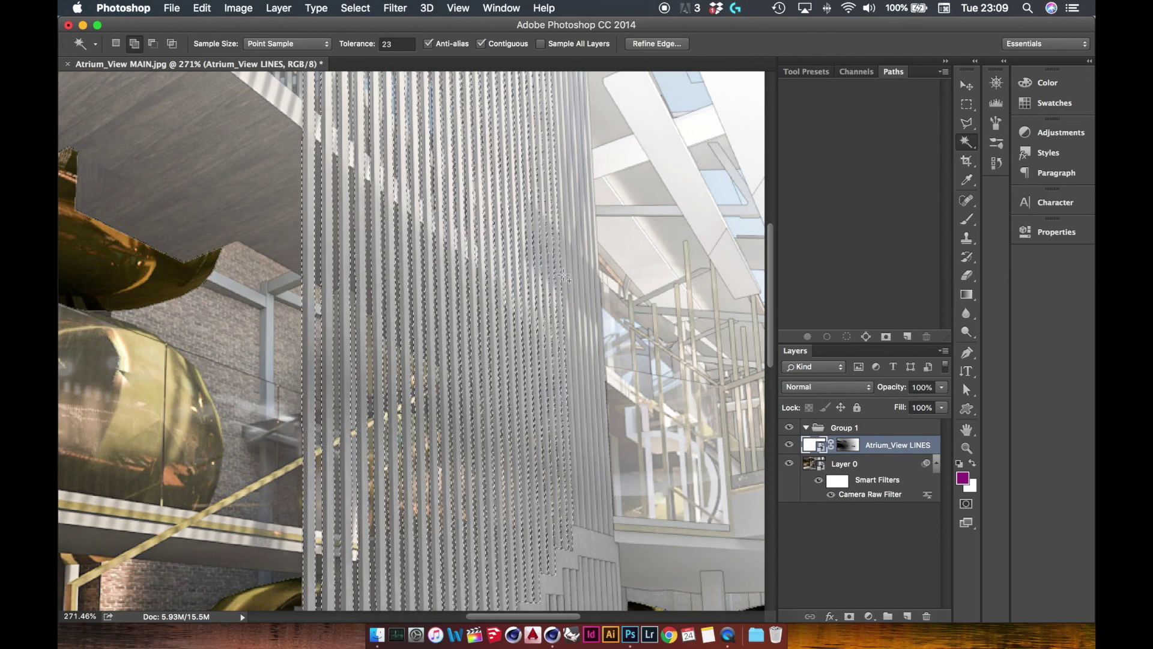
click(573, 279)
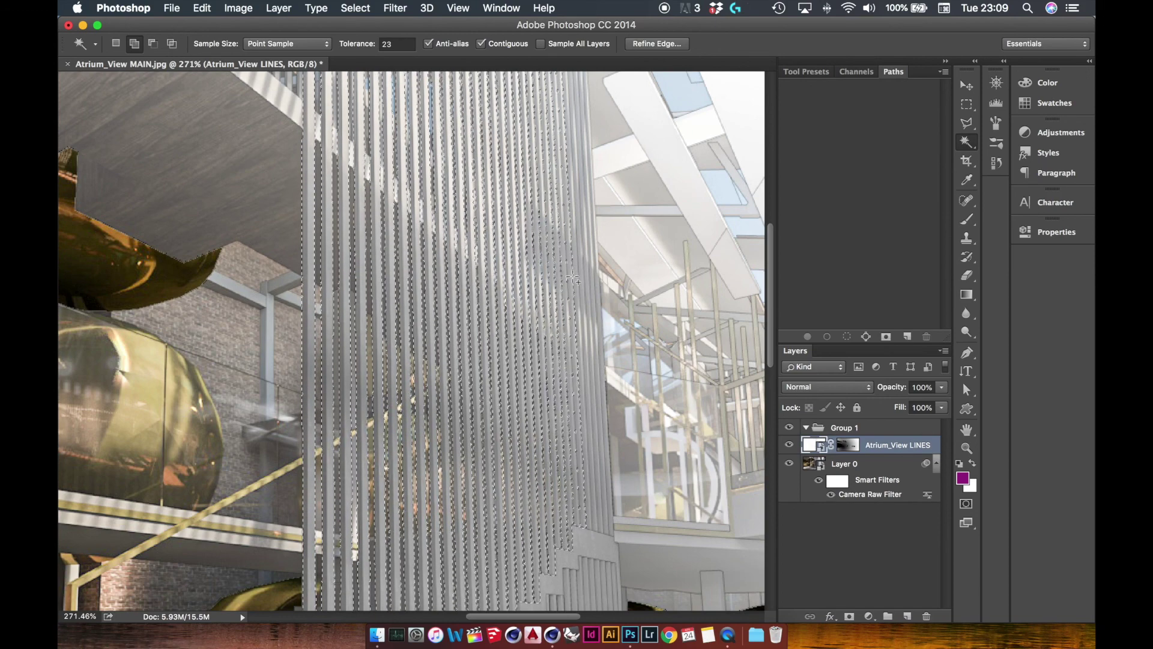
click(586, 278)
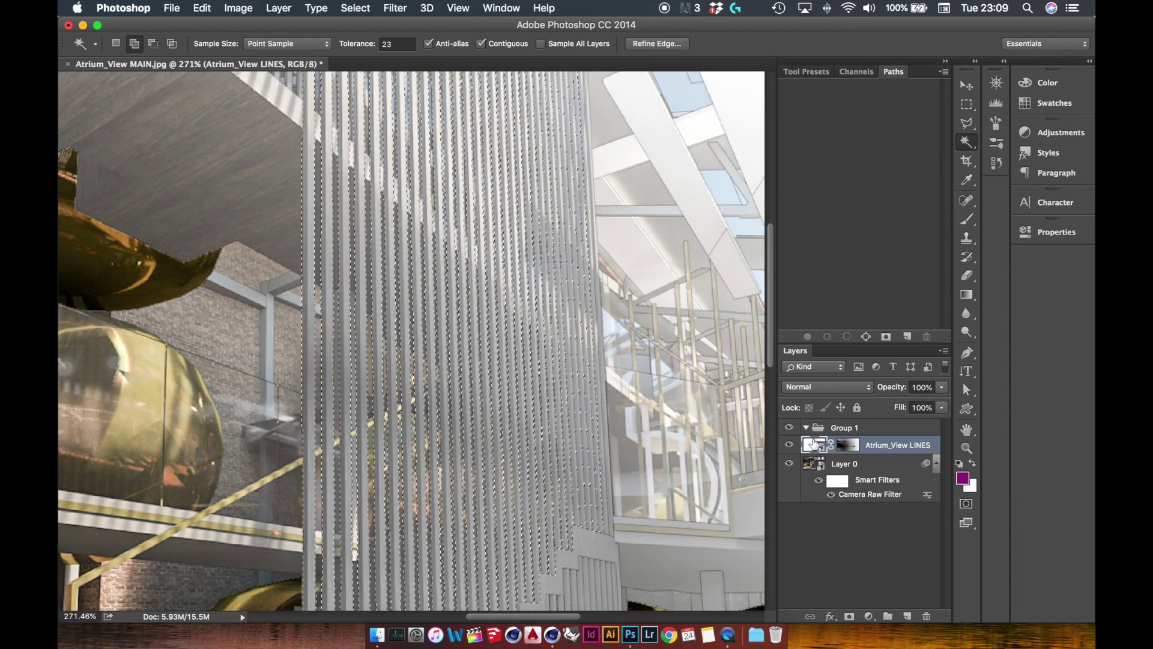
click(599, 341)
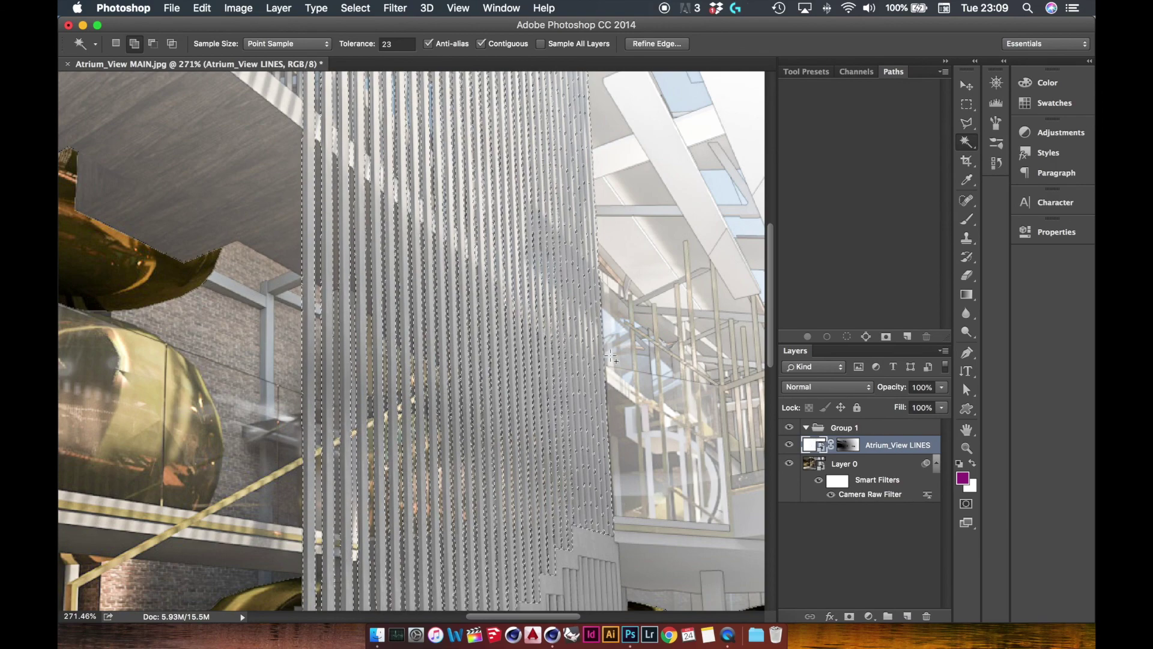
Copy the selected slats from the Layer 0 render to a new layer and place it above the Atrium_View LINES layer
middle_drag(588, 291, 703, 405)
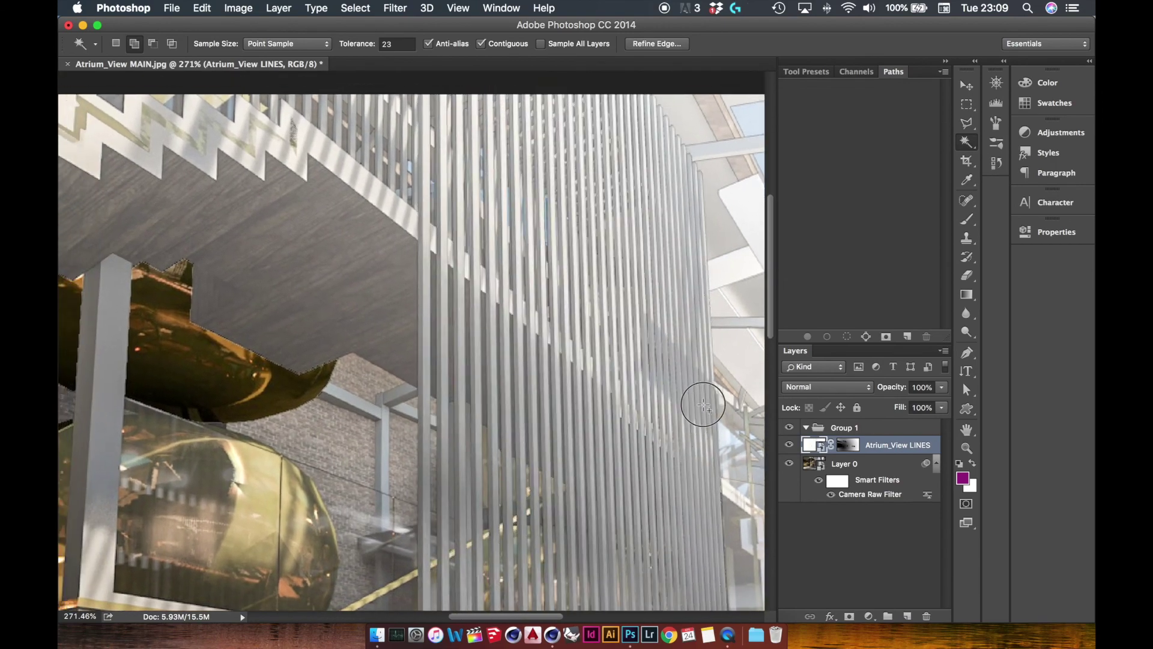
drag(703, 404, 772, 437)
drag(425, 316, 249, 174)
key(z)
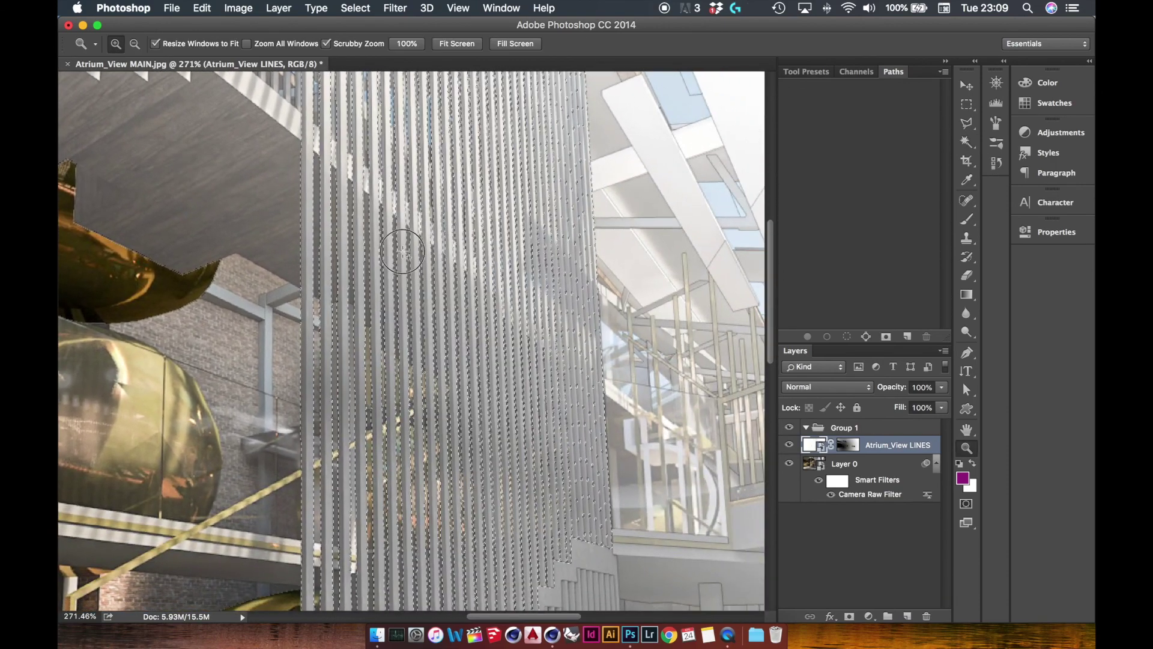
drag(402, 251, 335, 257)
drag(466, 358, 487, 324)
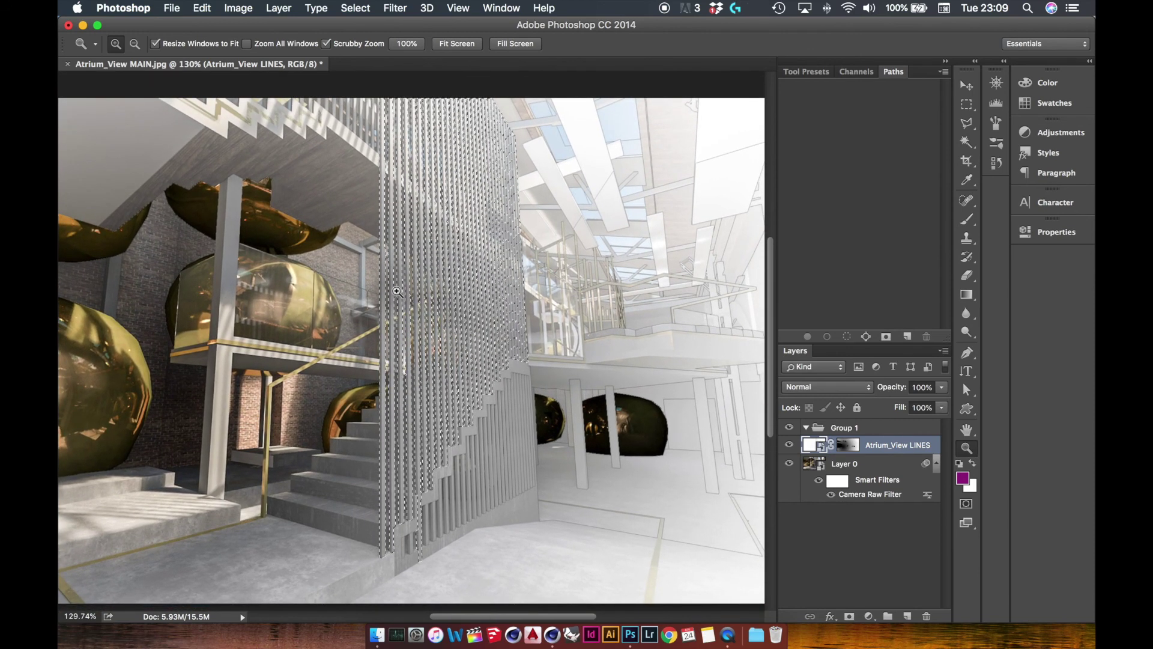
drag(397, 292, 441, 271)
click(809, 464)
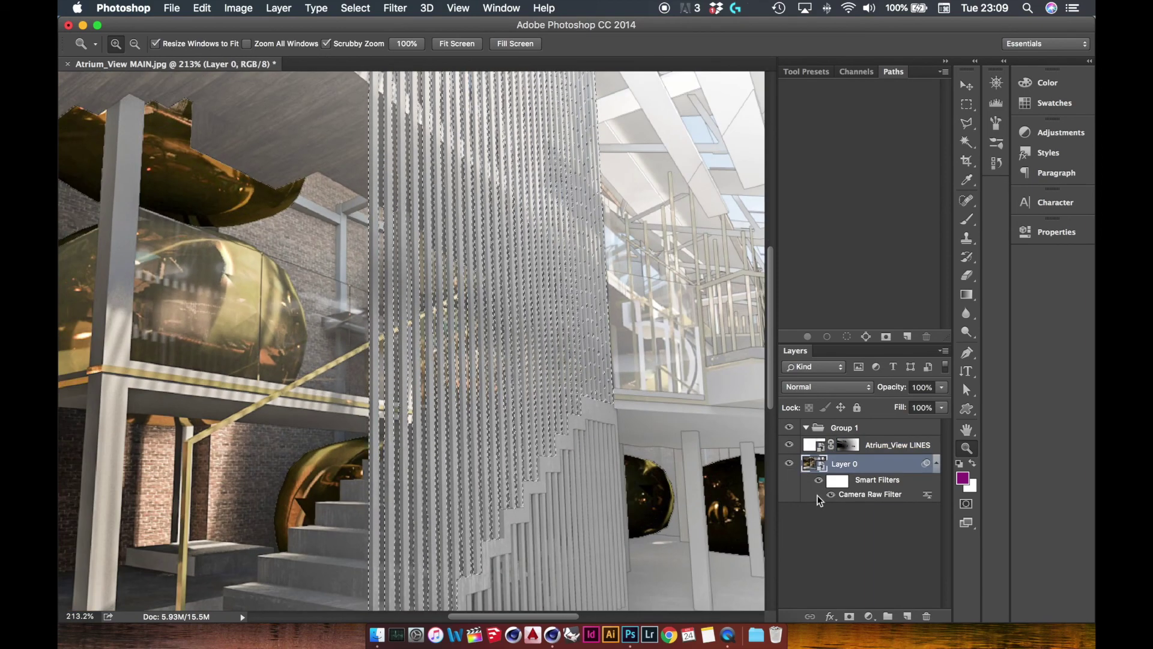
key(super+j)
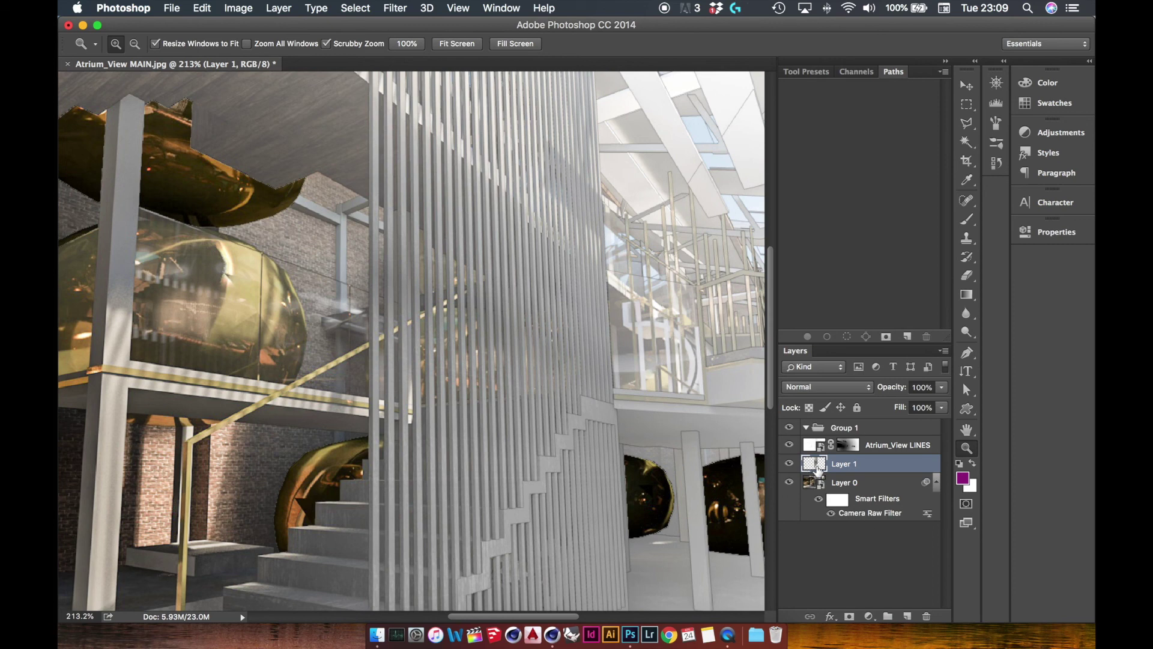
drag(817, 470, 818, 445)
drag(519, 386, 473, 395)
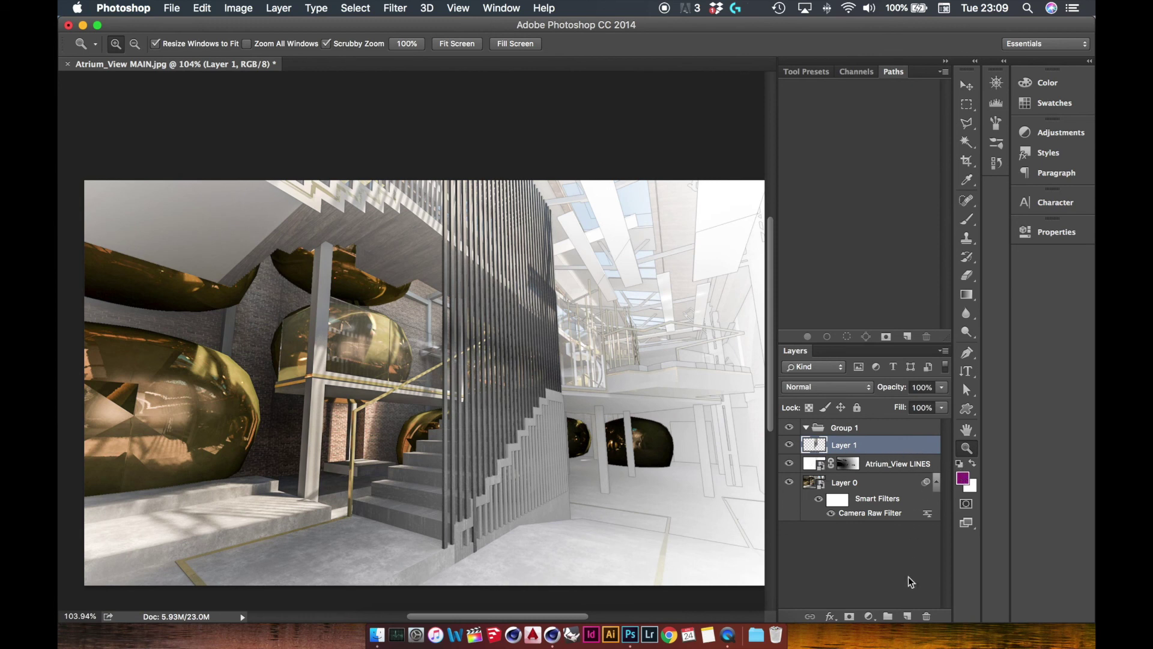
Add a new layer clipped to the copied slats layer and set its blend mode to Overlay
click(910, 617)
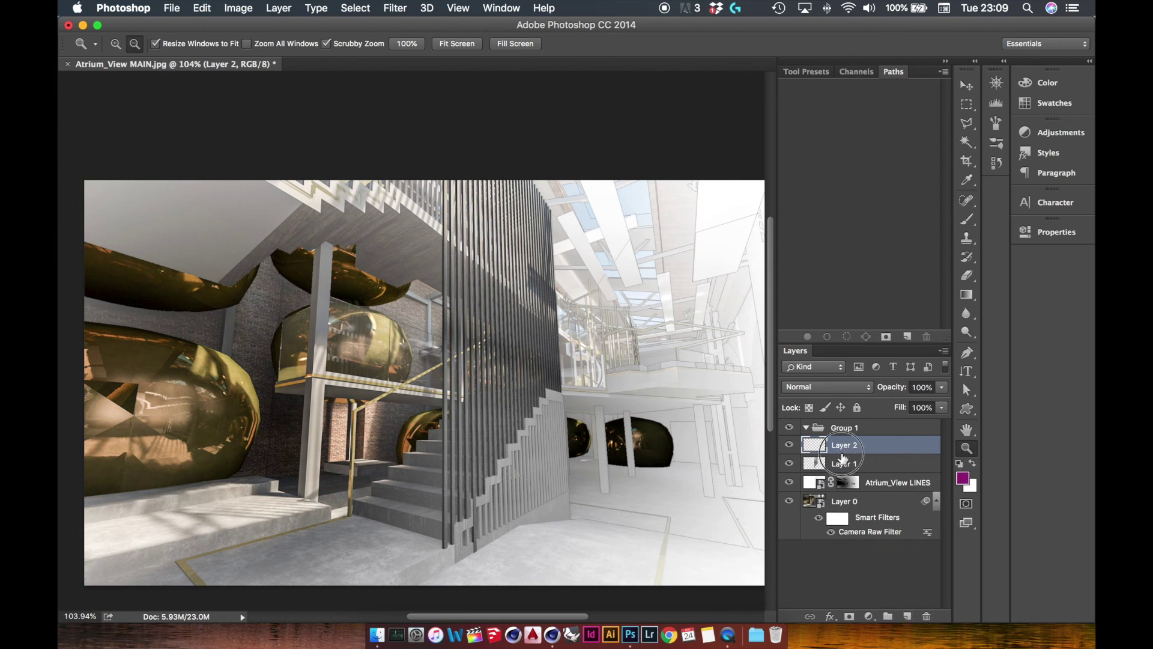
alt+click(847, 454)
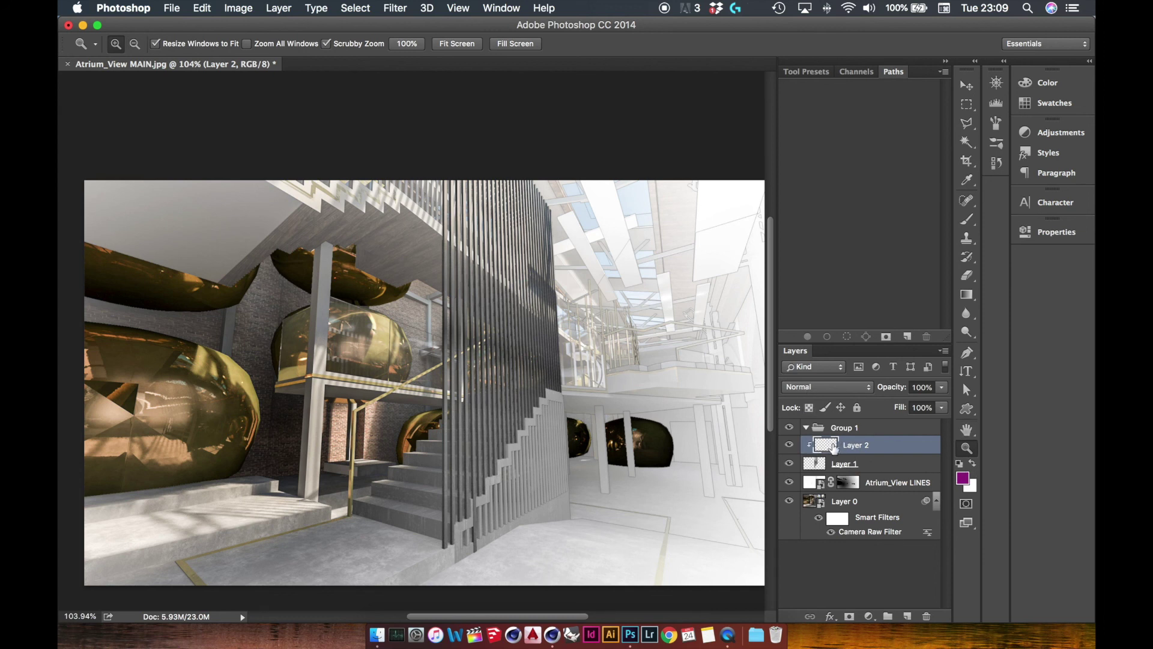
click(804, 387)
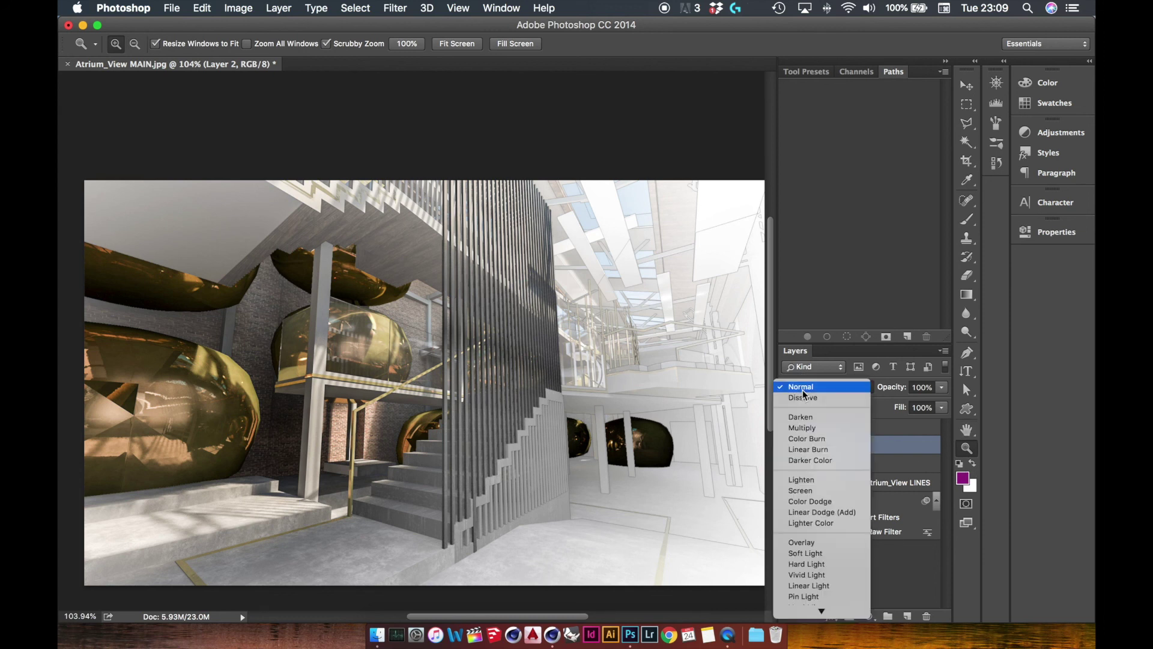
click(809, 543)
Fill the clipped Overlay layer with the purple foreground color and reduce its opacity to 68%
key(i)
key(shift+BackSpace)
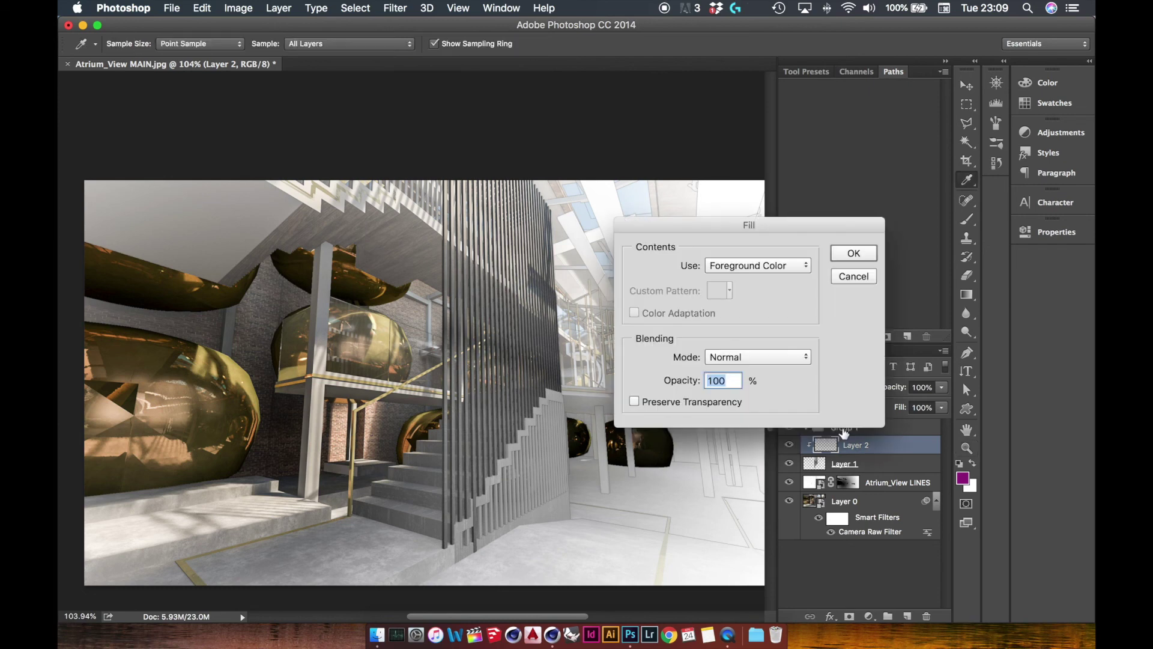
key(Return)
key(z)
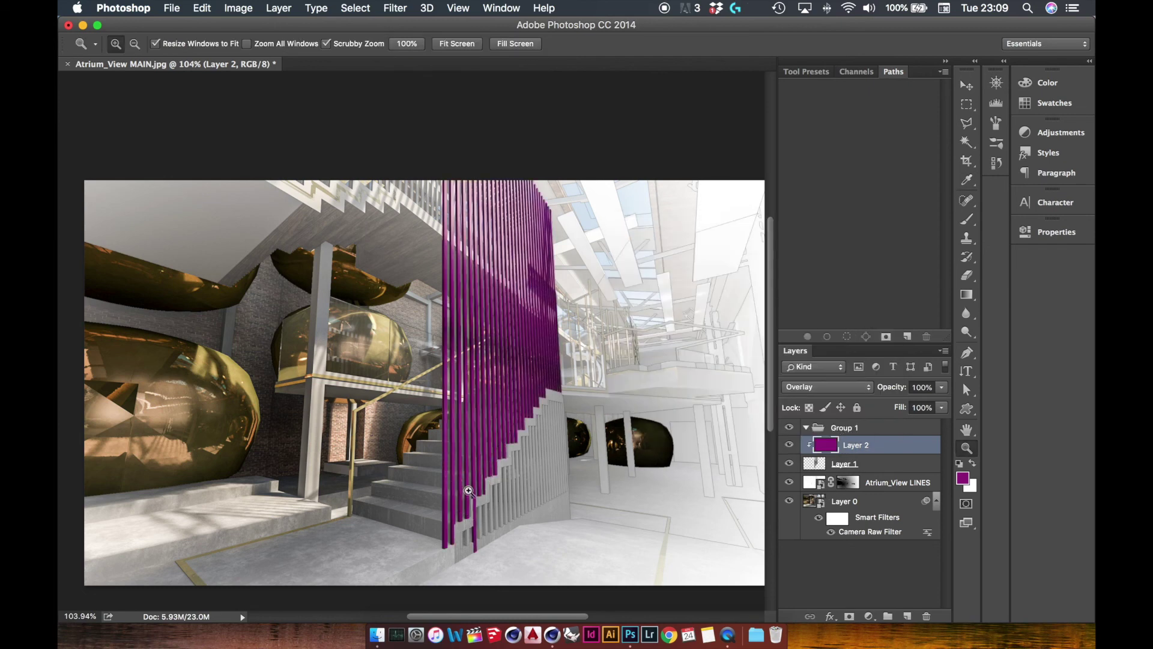
drag(455, 494, 408, 475)
drag(883, 388, 867, 392)
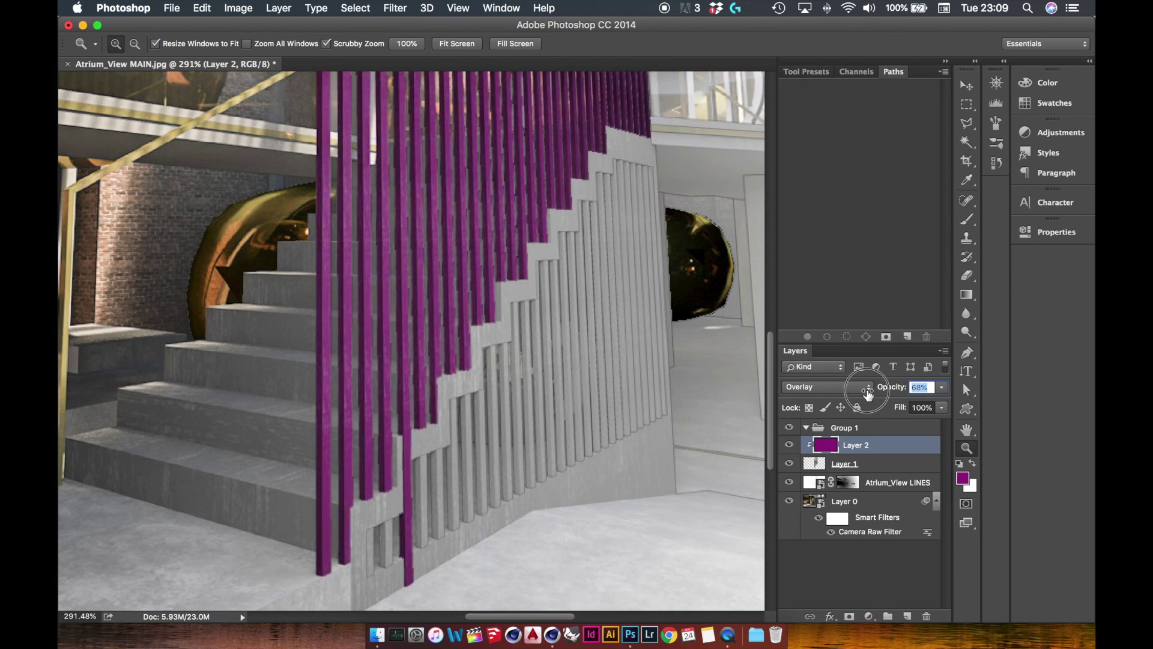
On the slats layer, outline the stray slat piece below the stair stringer with the Polygonal Lasso, delete it, and deselect
click(814, 463)
key(l)
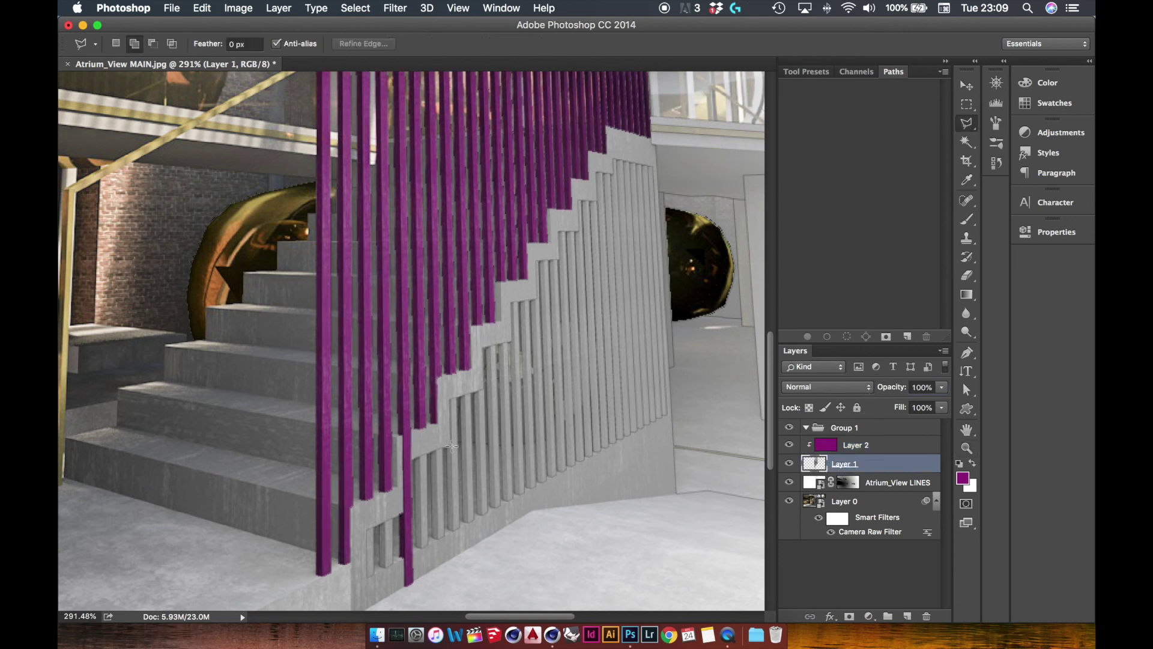
click(399, 434)
click(398, 597)
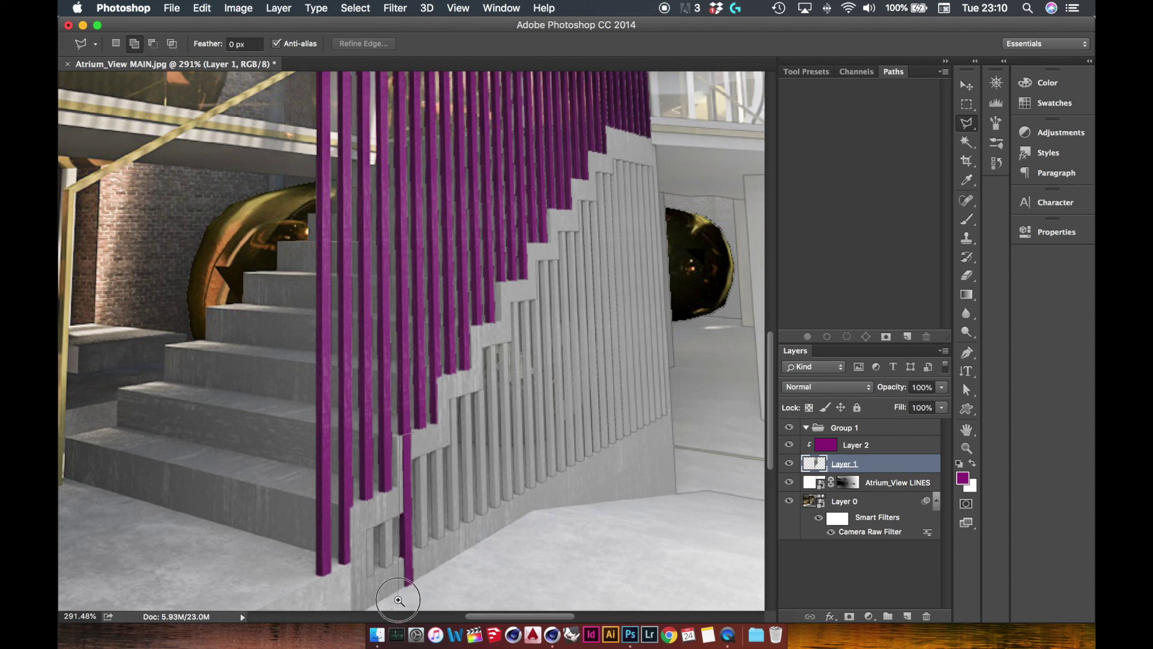
click(453, 581)
key(Return)
key(Delete)
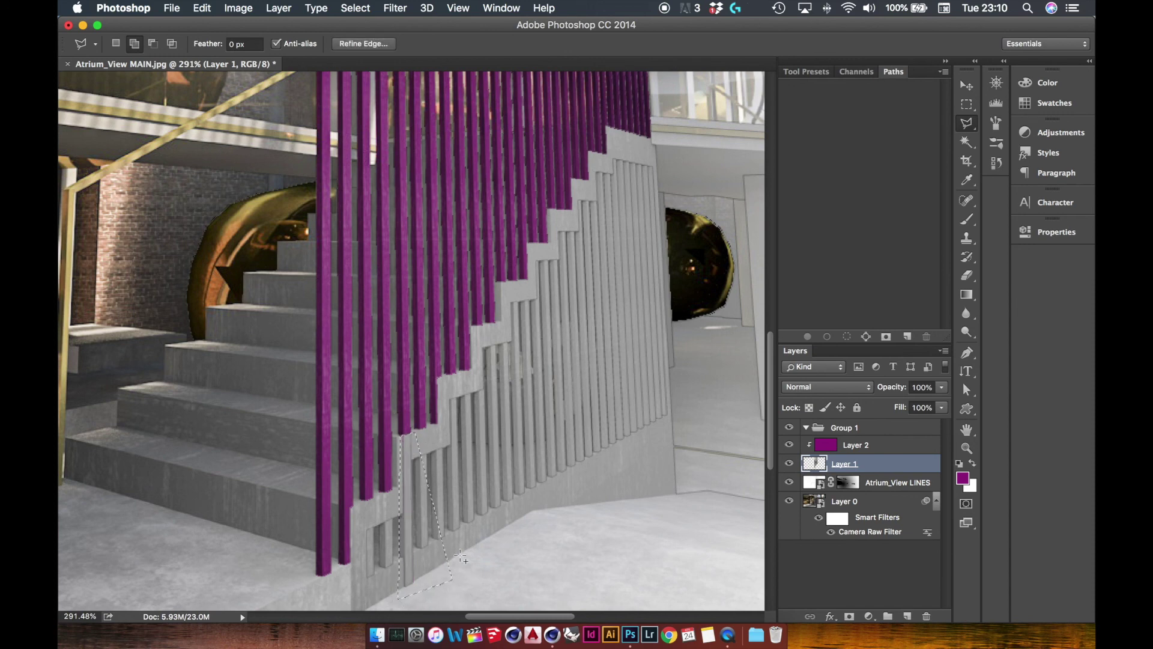
key(z)
mouse_move(460, 556)
mouse_down()
mouse_move(415, 538)
mouse_move(403, 555)
mouse_up()
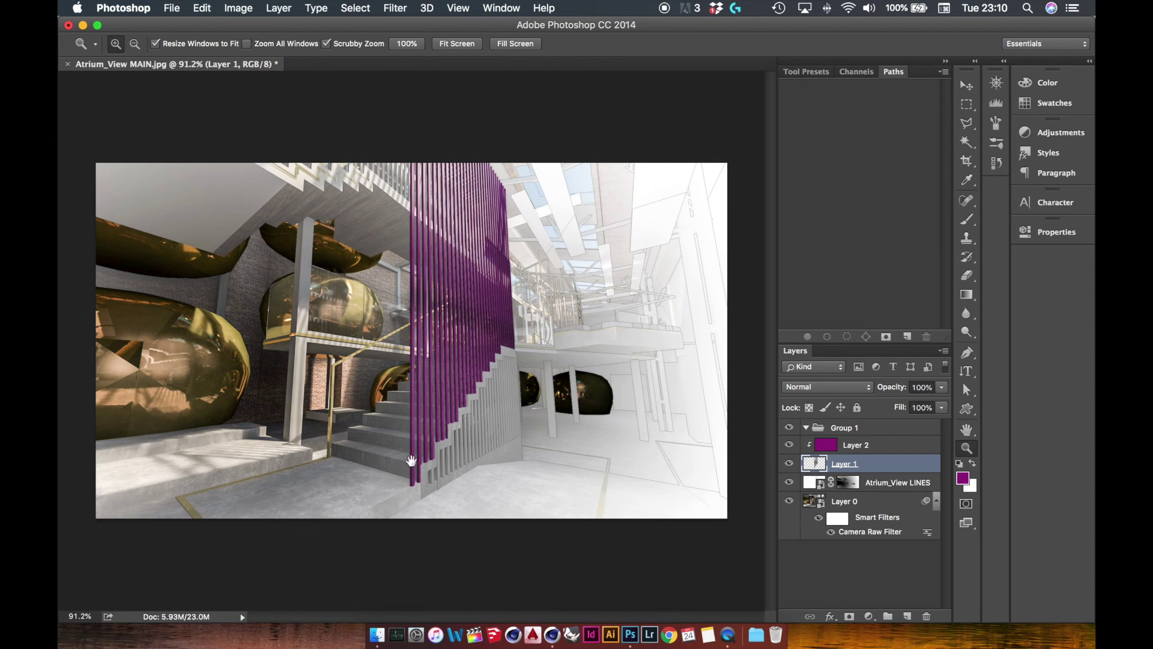